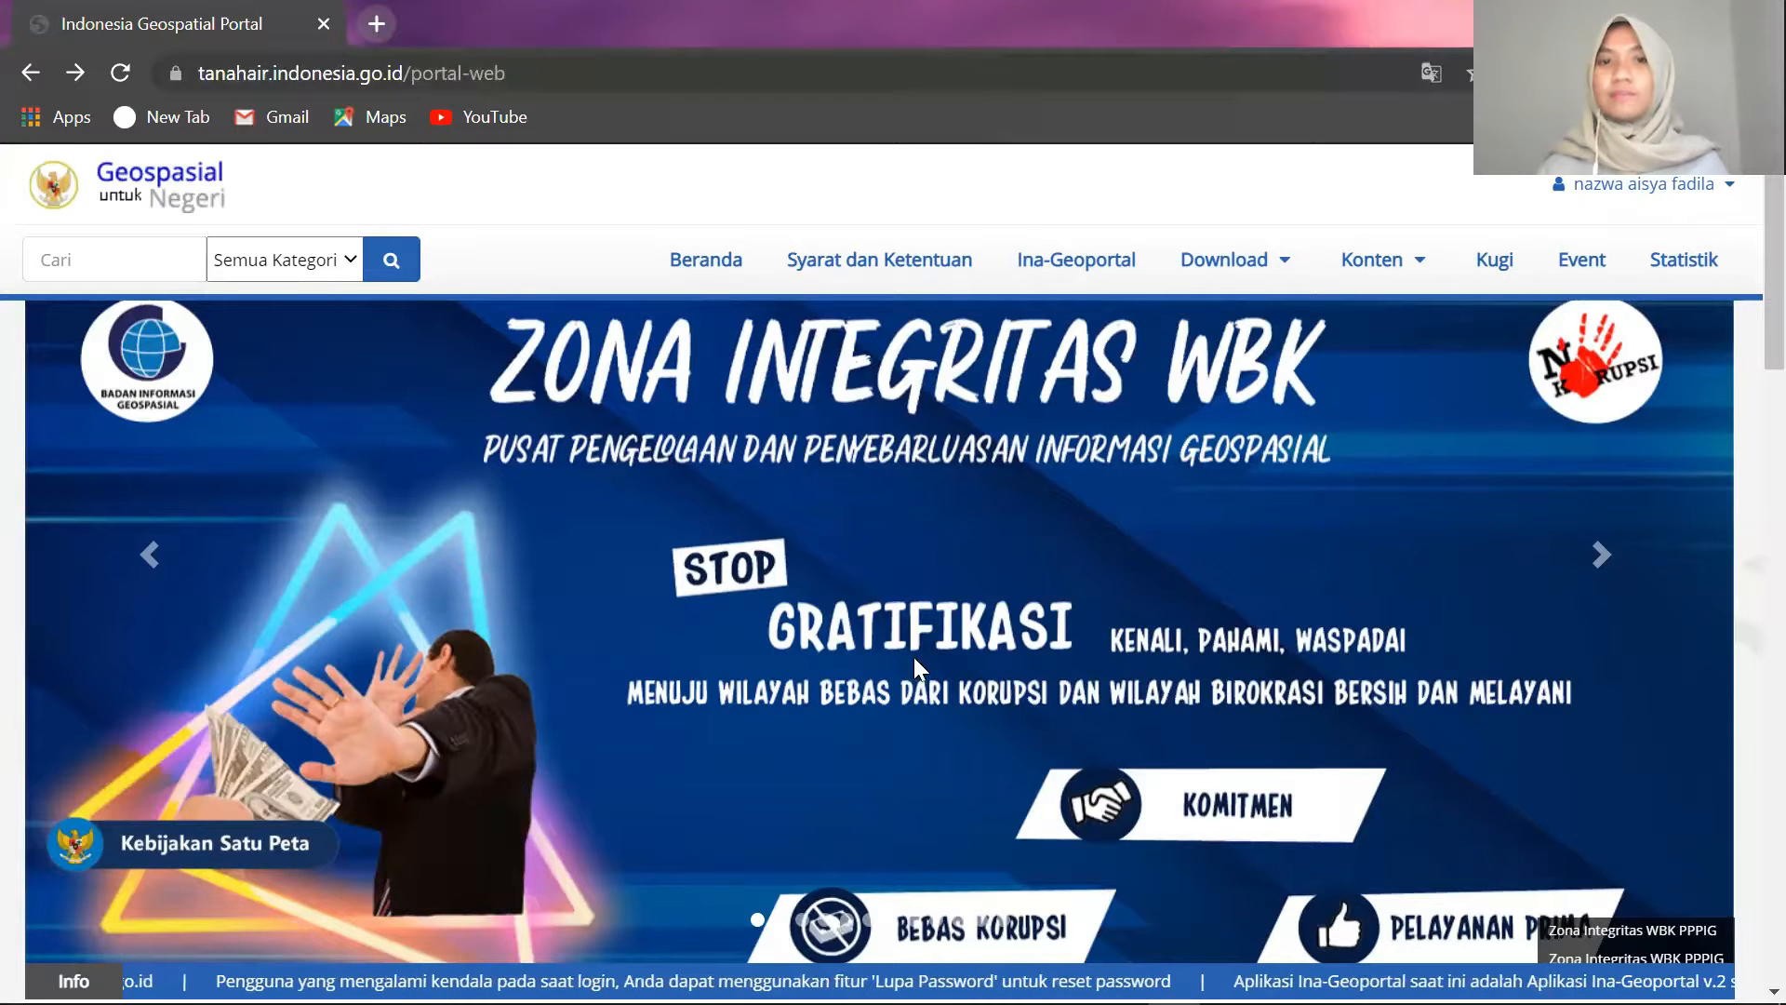
Open the per-region (Per Wilayah) download map for Peta RBI Format shp and dismiss its instruction notice
scroll(913, 657, down, 5)
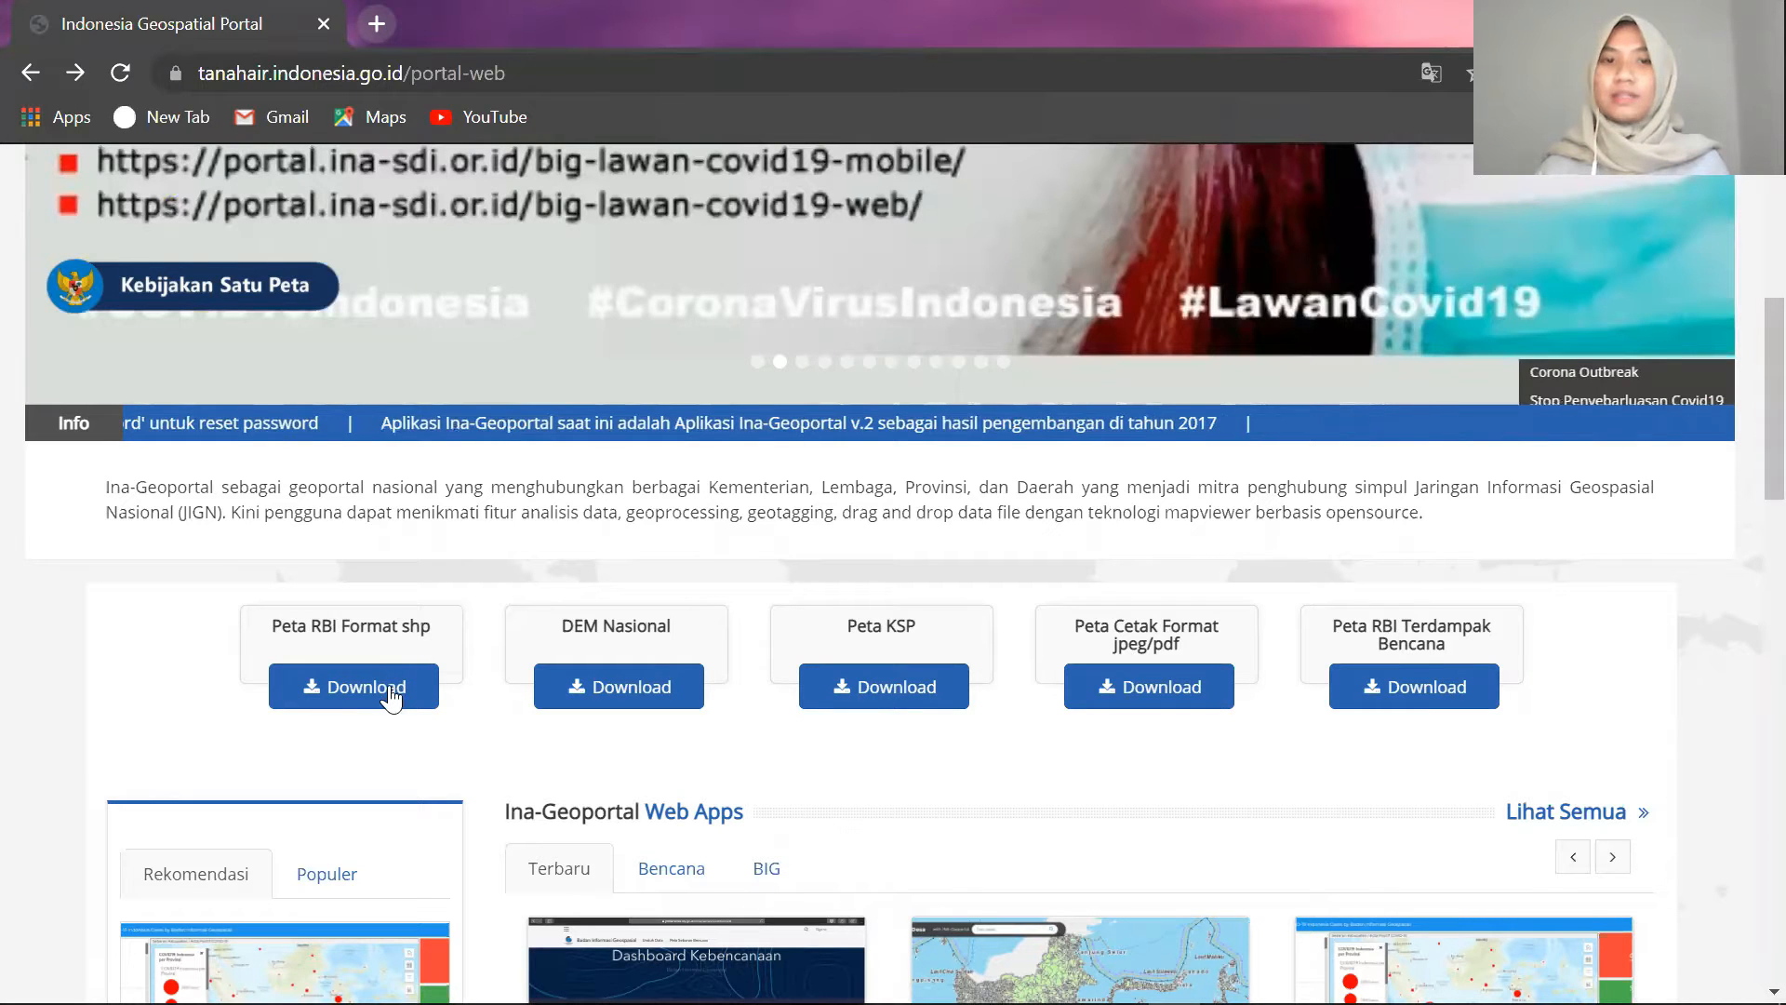
click(389, 689)
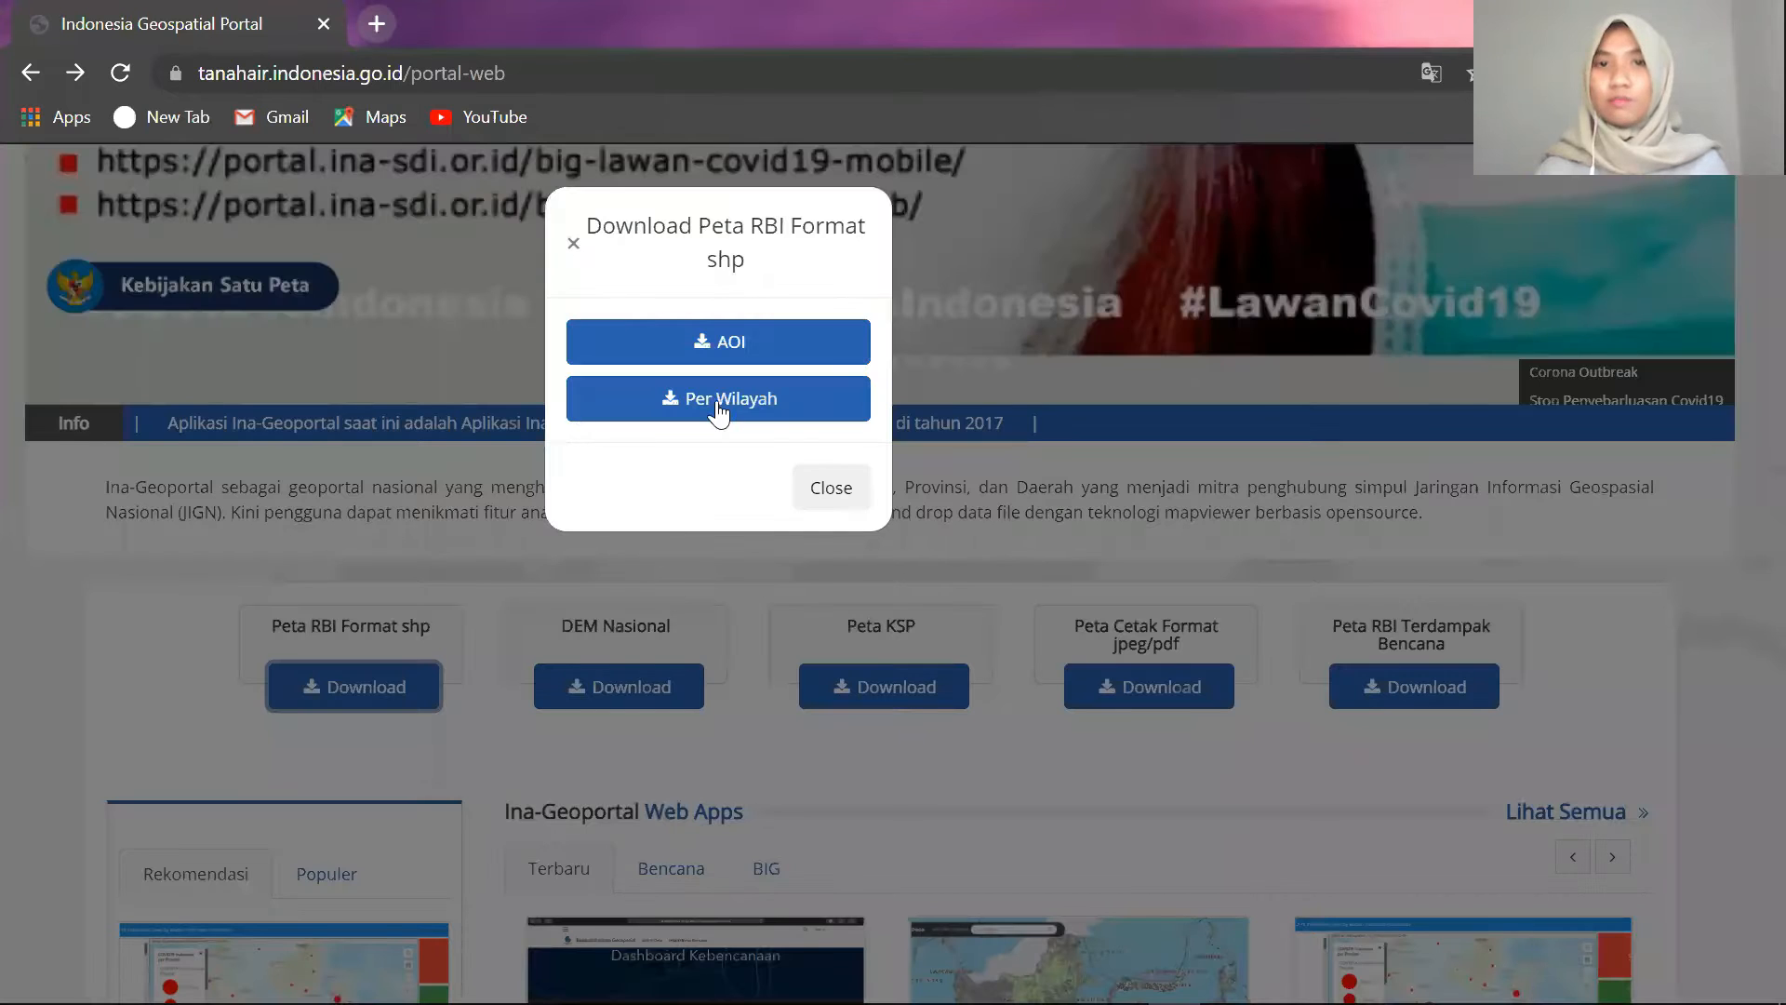
click(719, 407)
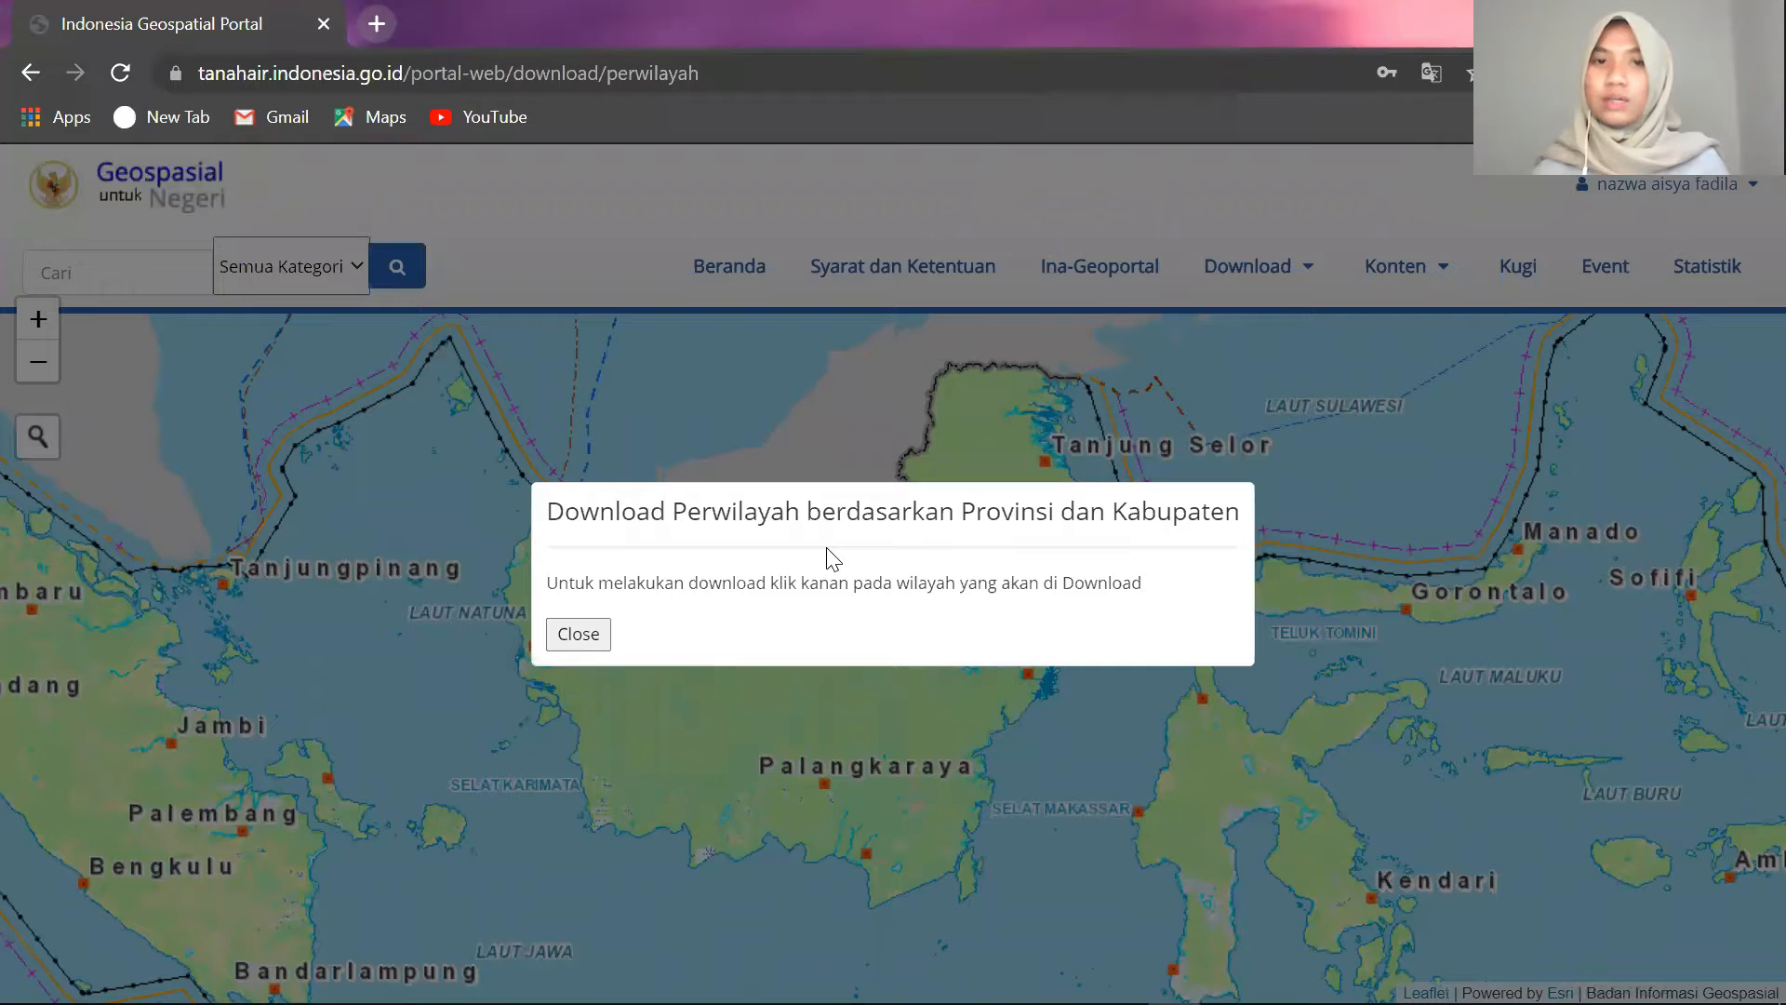
click(589, 634)
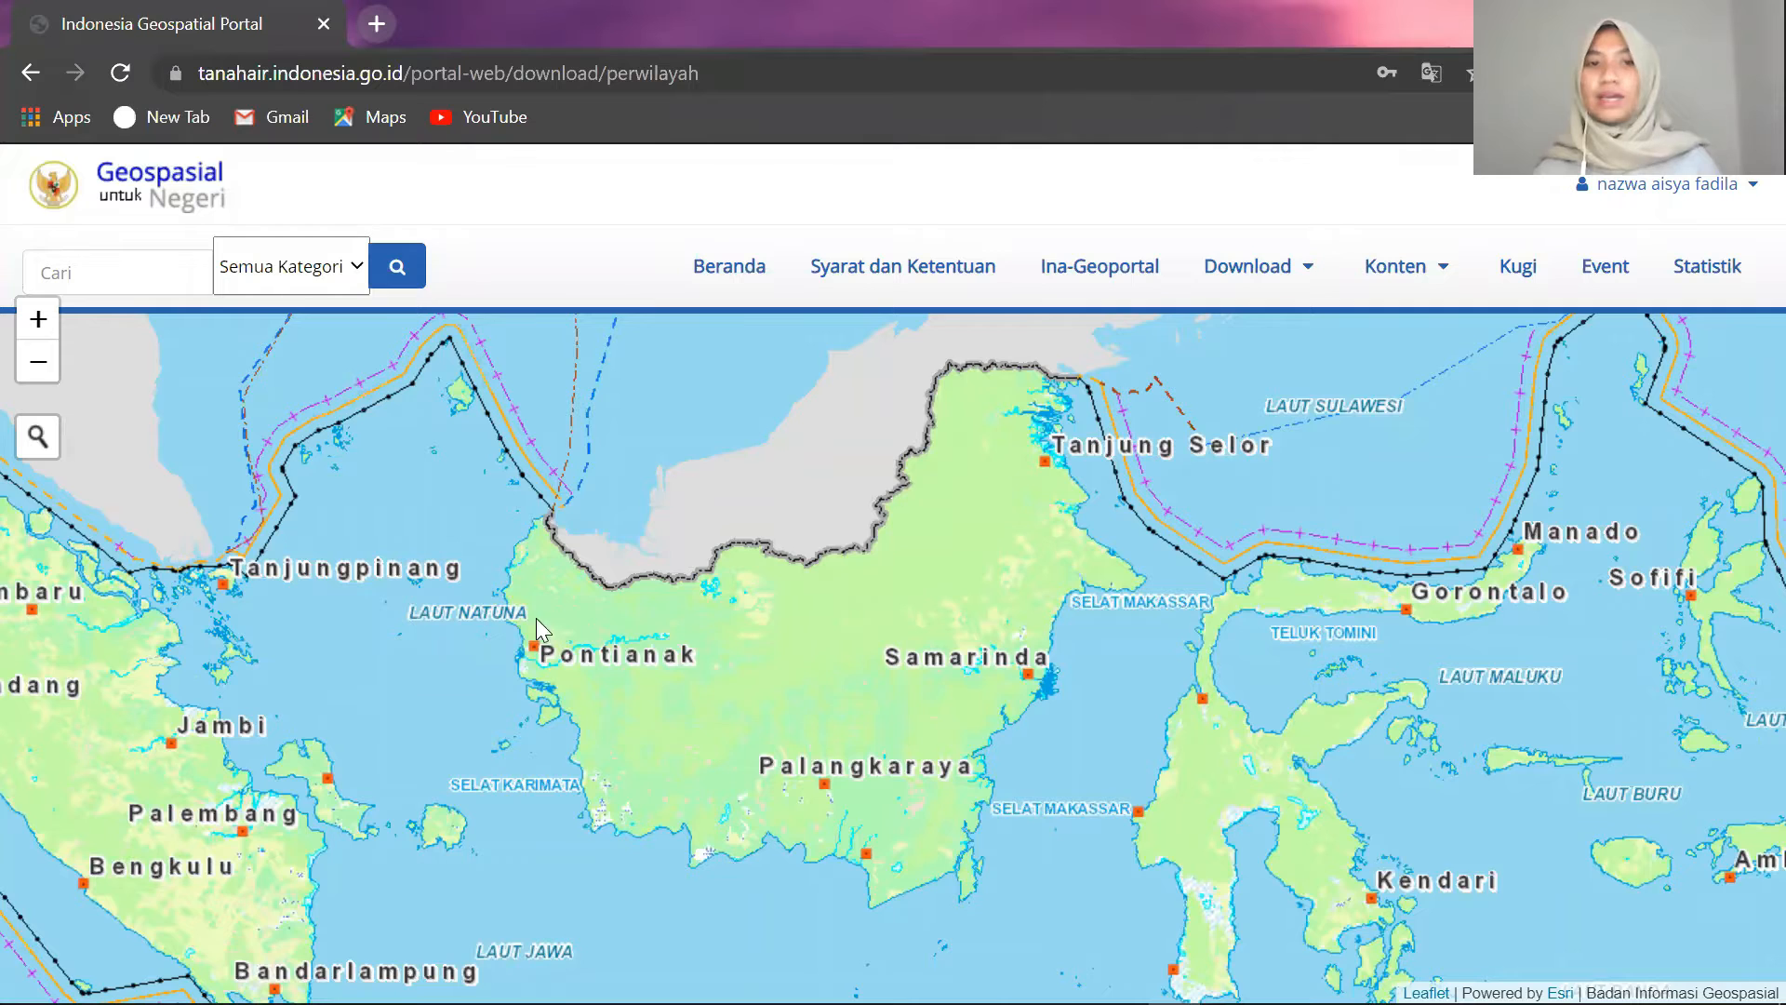
Examine the Java and Madura area on the per-region download map
drag(643, 573, 892, 477)
drag(797, 584, 686, 321)
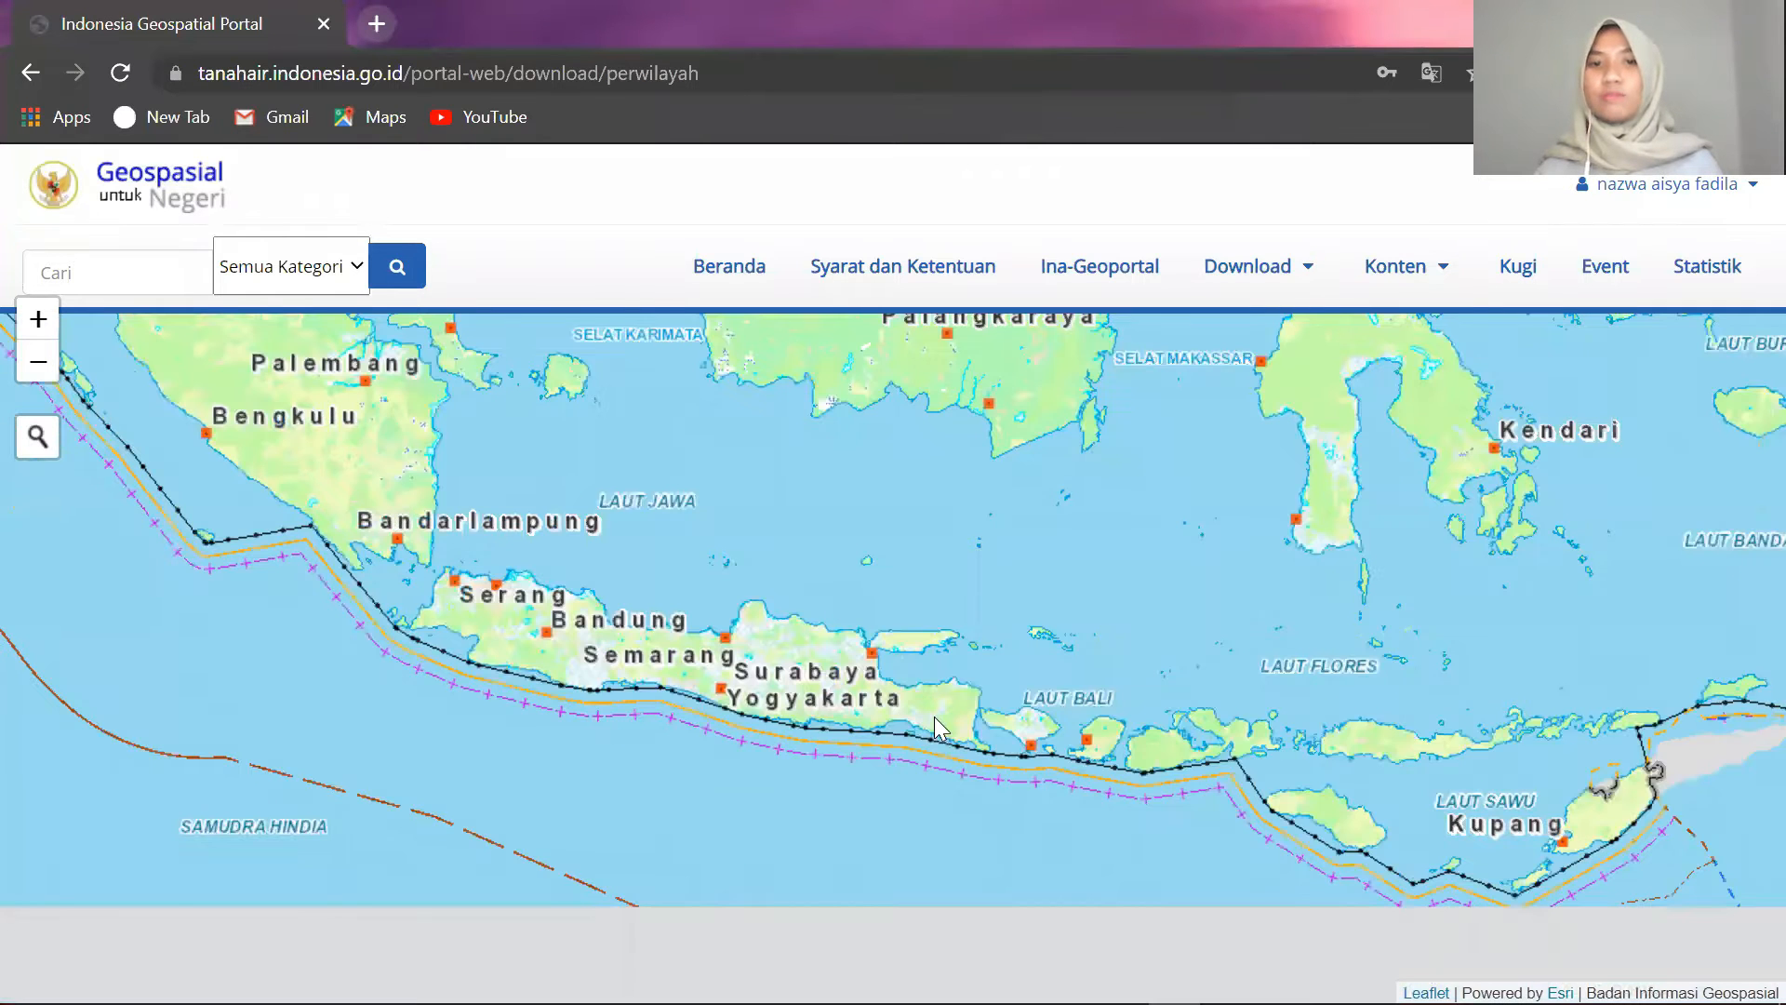
scroll(934, 716, up, 3)
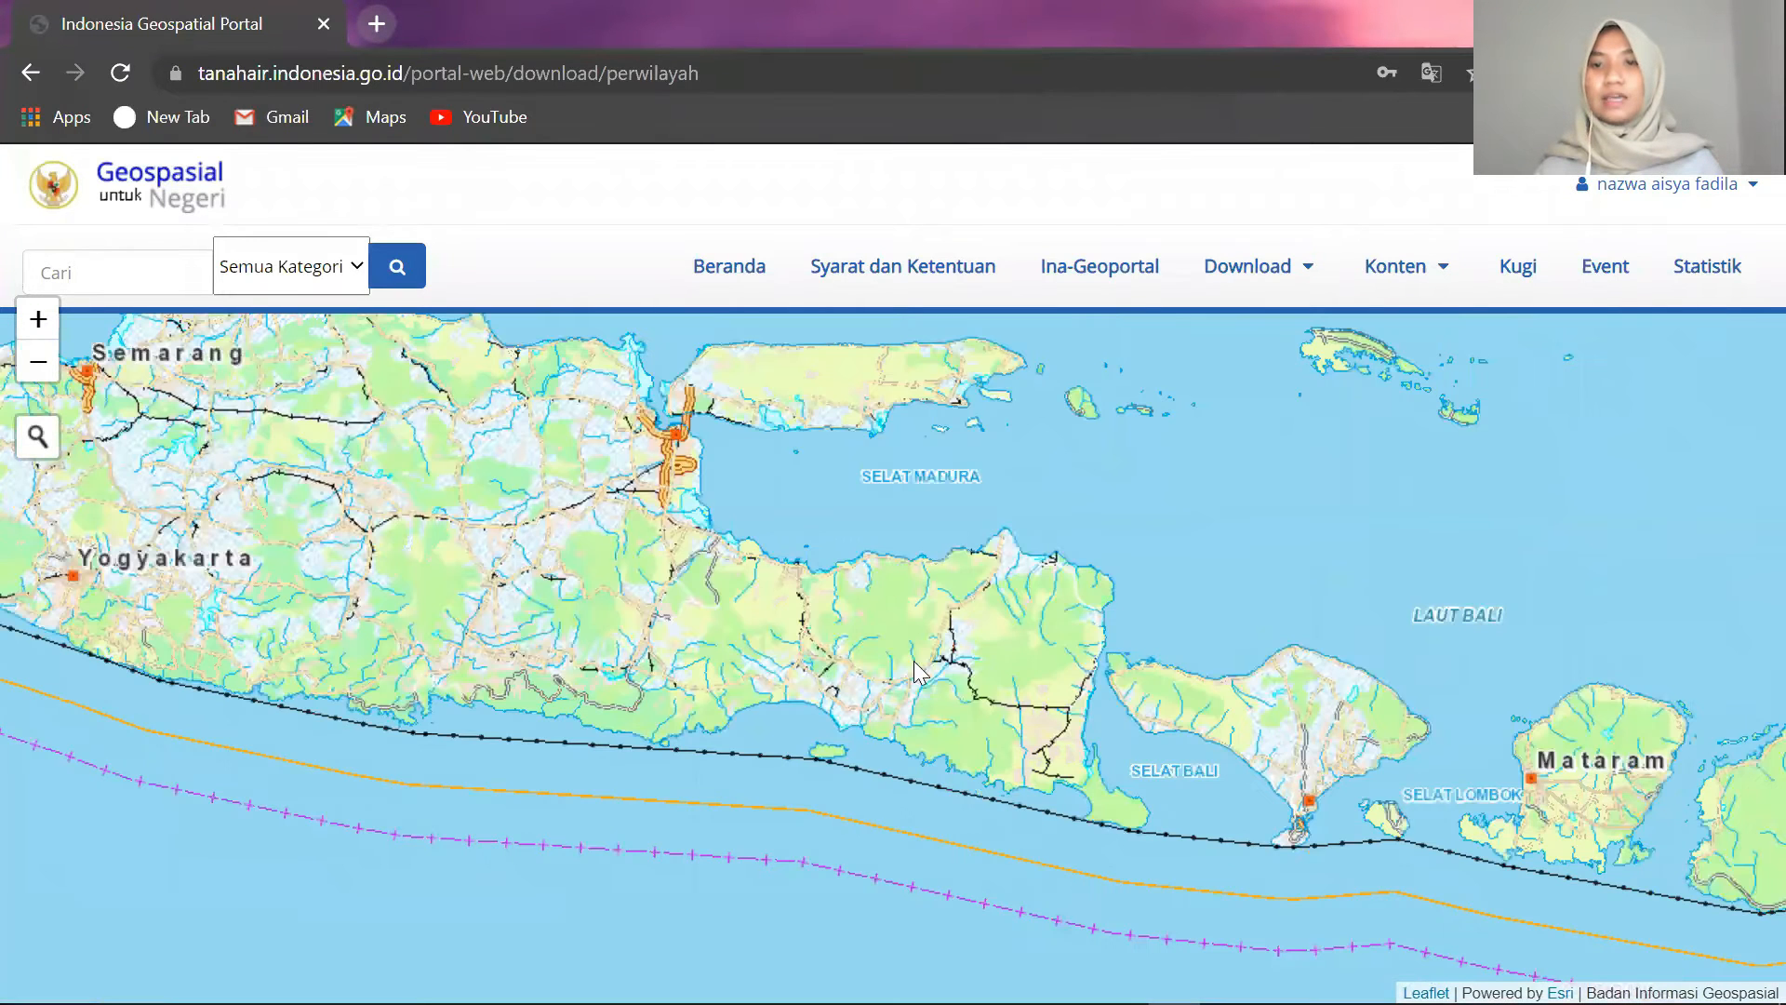
drag(973, 555, 928, 672)
scroll(929, 672, up, 1)
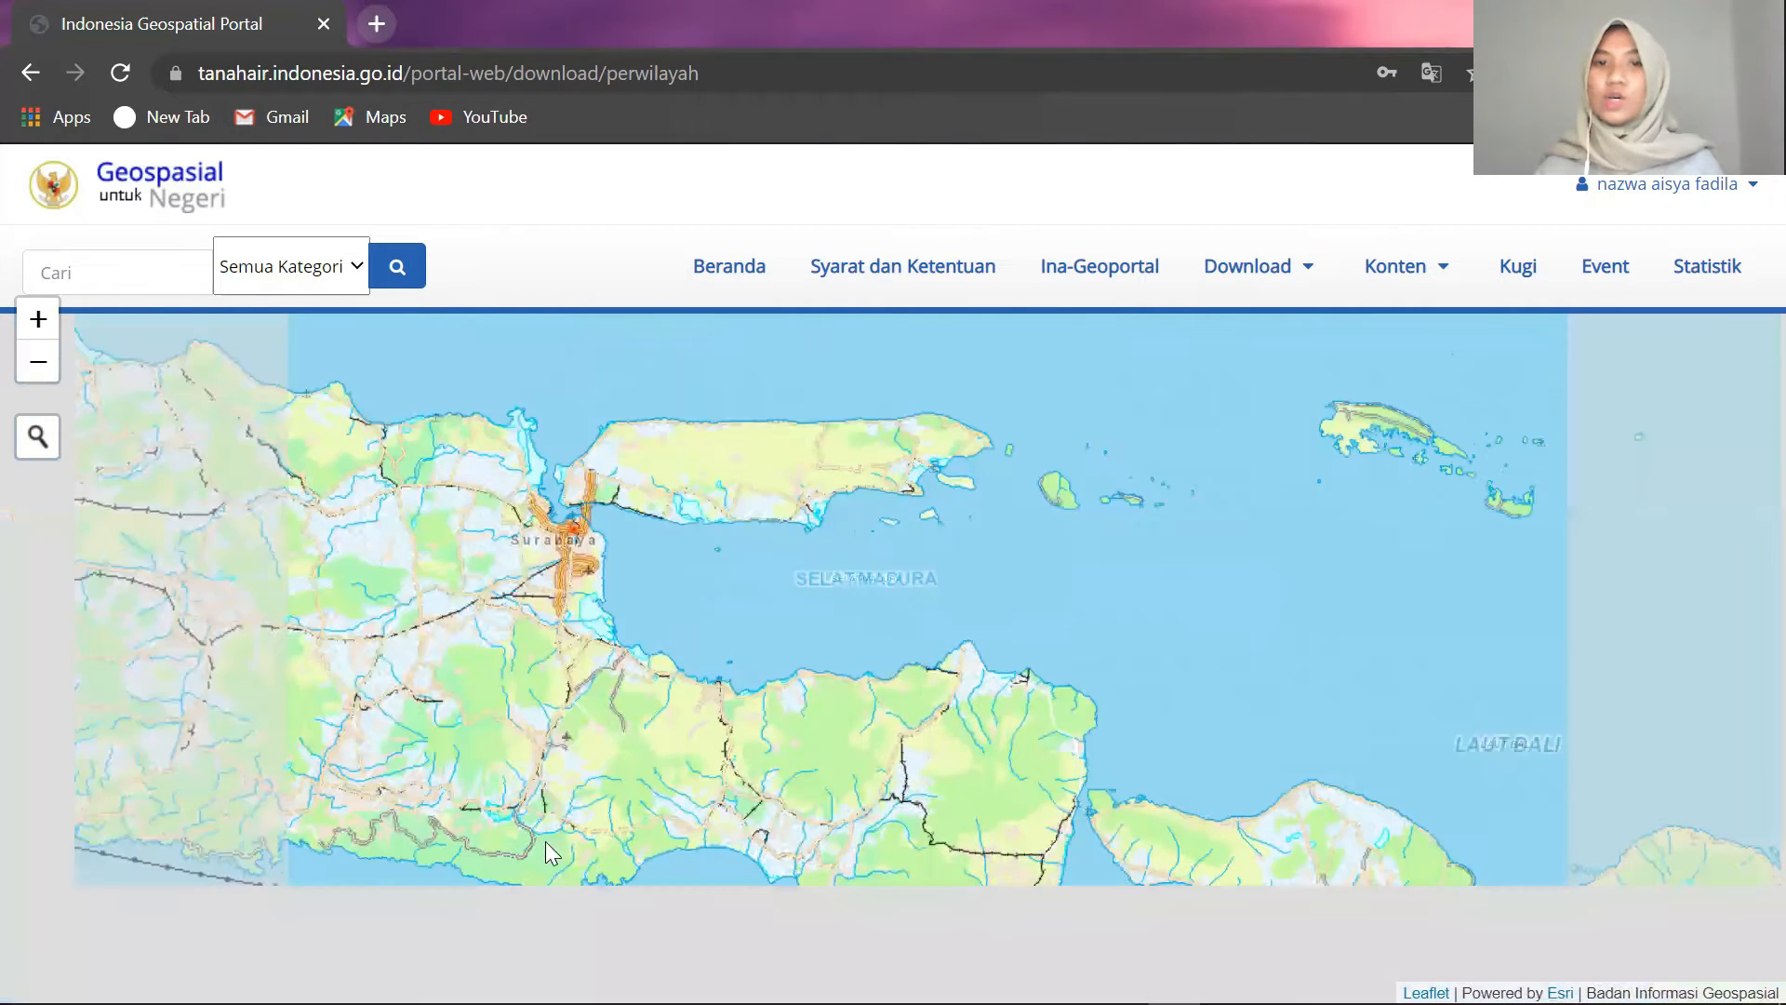
drag(296, 374, 510, 553)
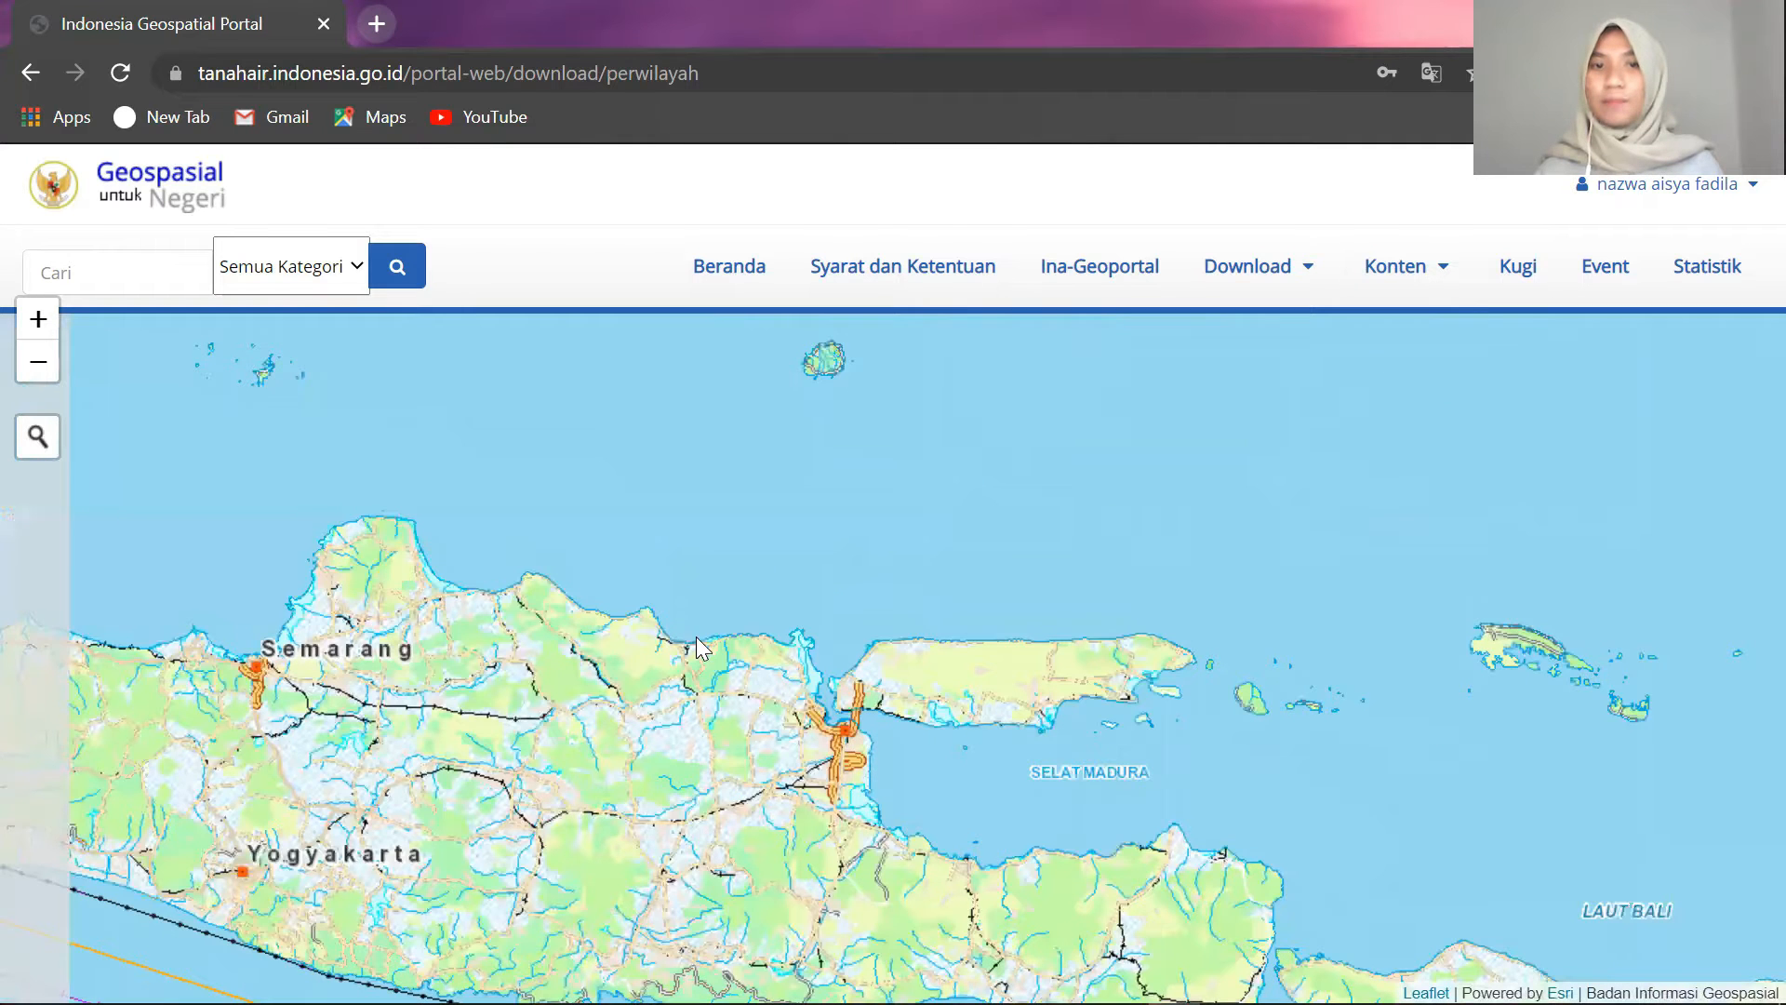
drag(696, 637, 840, 655)
drag(888, 553, 799, 755)
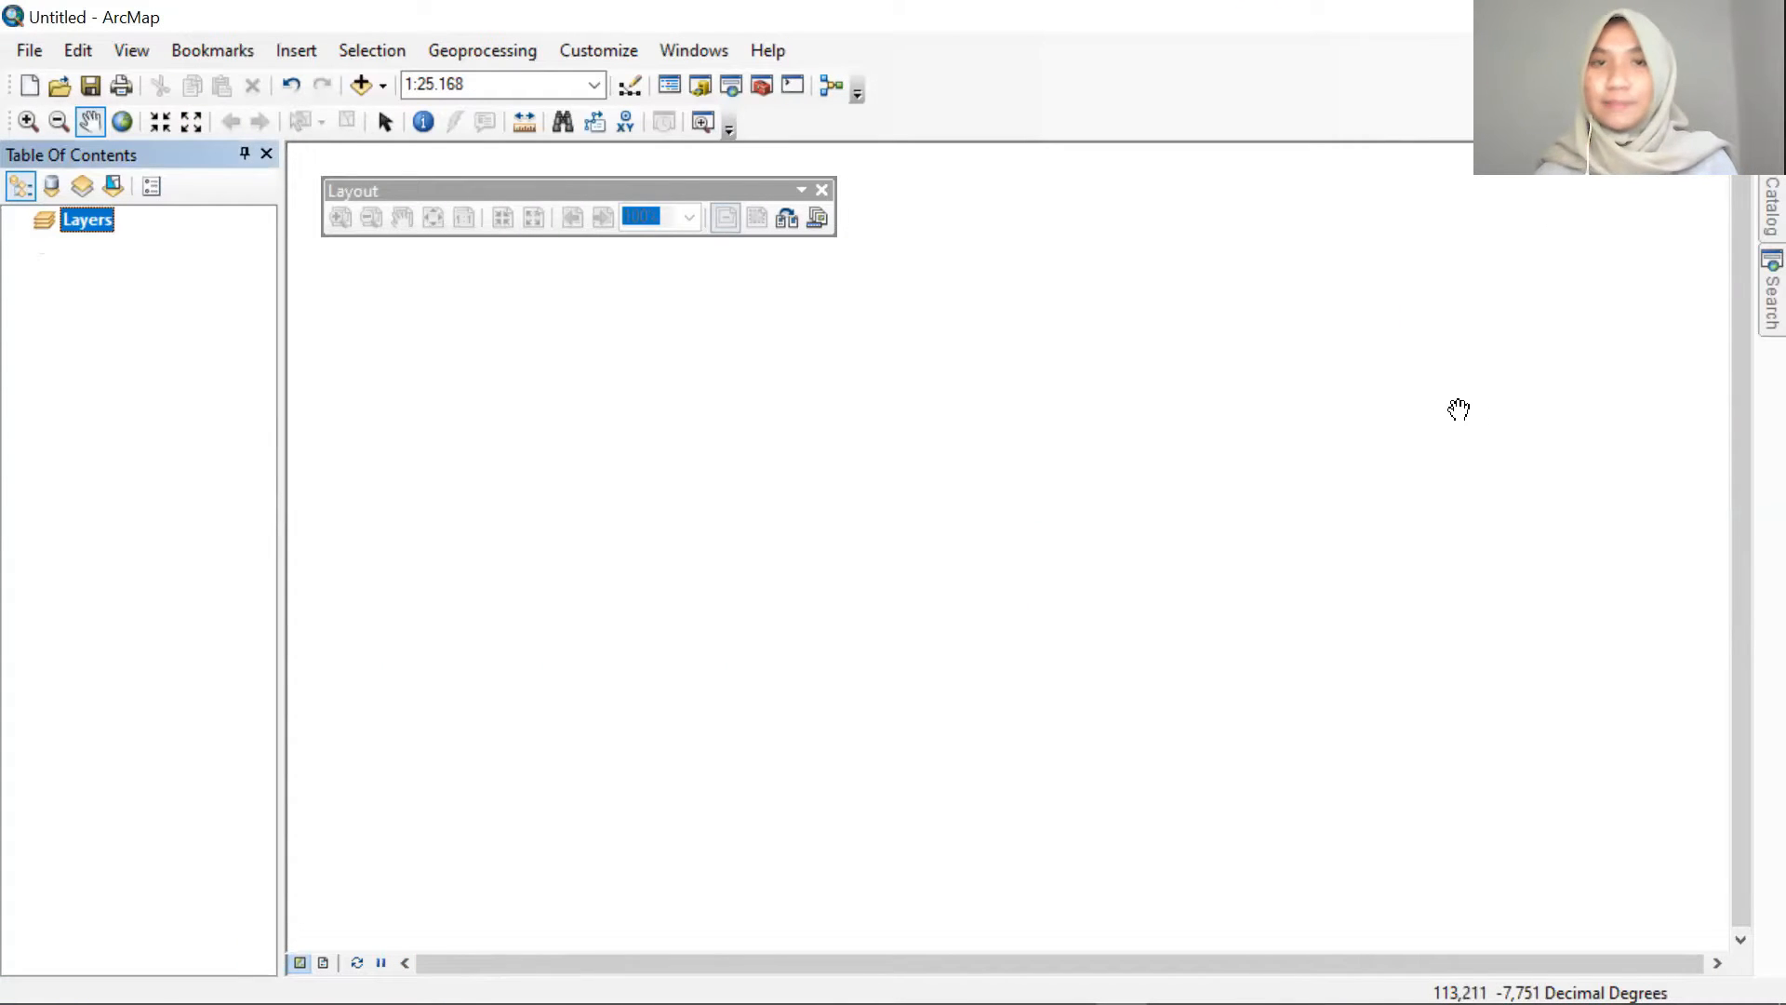
In ArcMap, dismiss the folder connection dialog and add ADMINISTRASIDESA_AR_25K.shp from the connected Kota folder to the map
click(1743, 217)
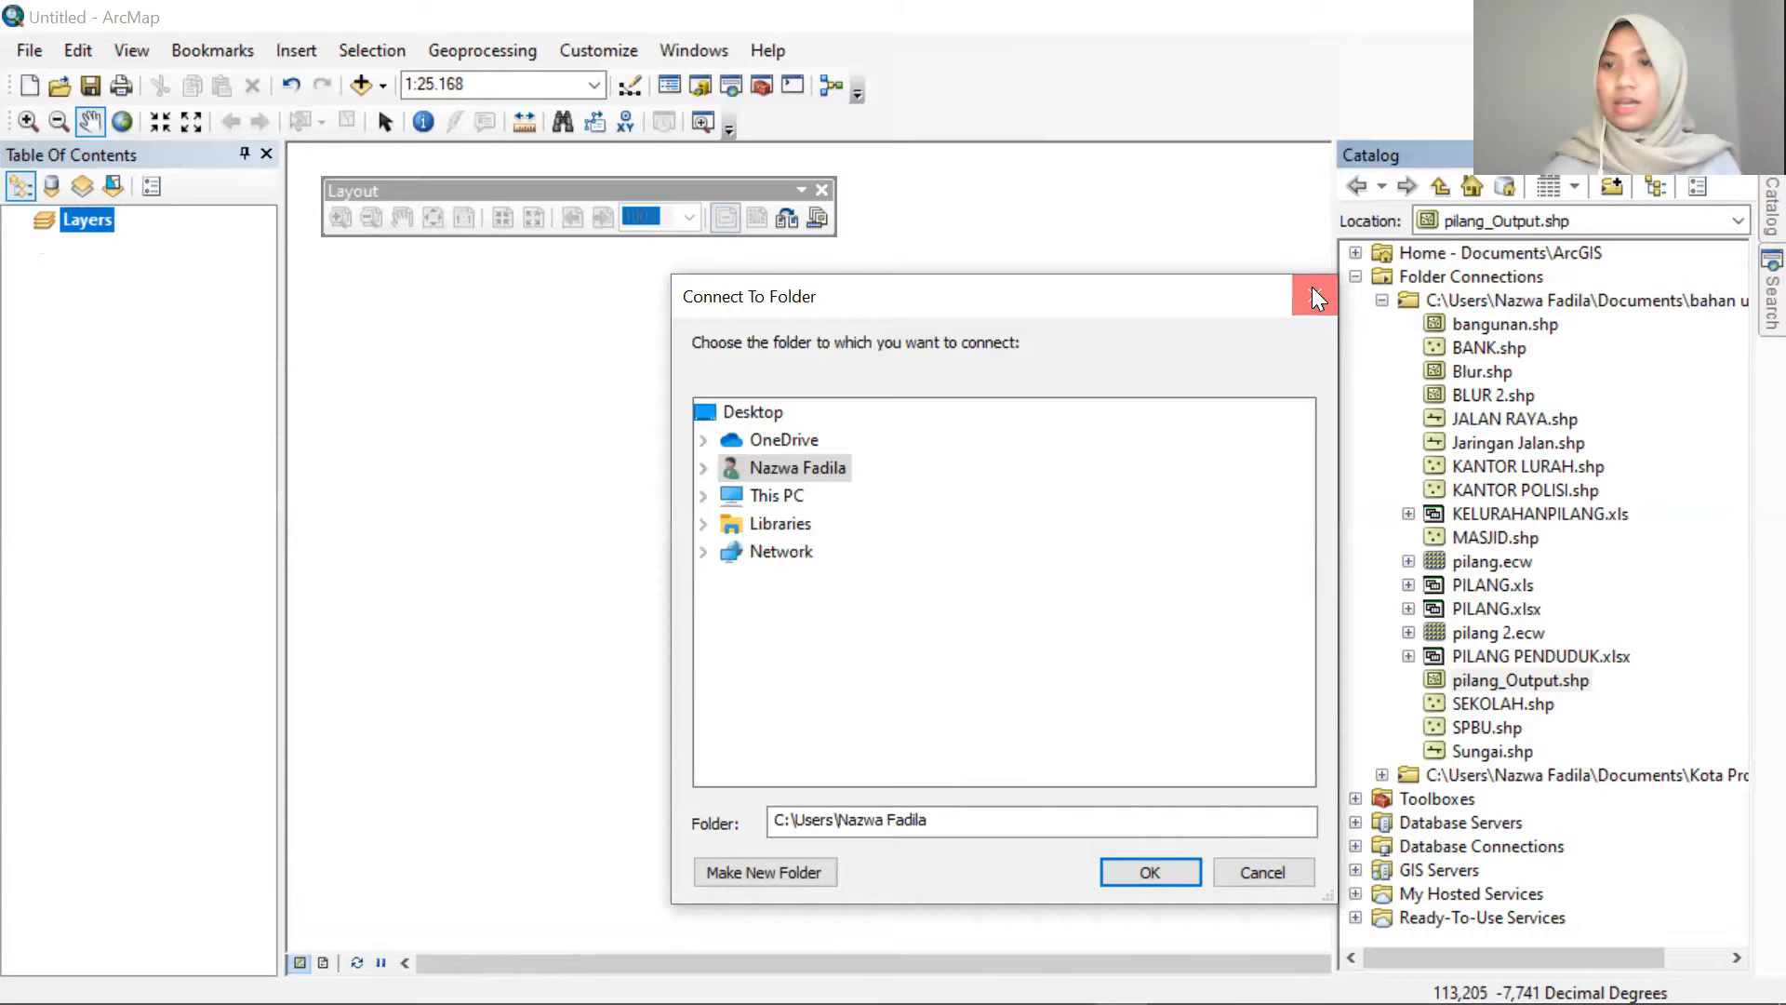
click(1312, 291)
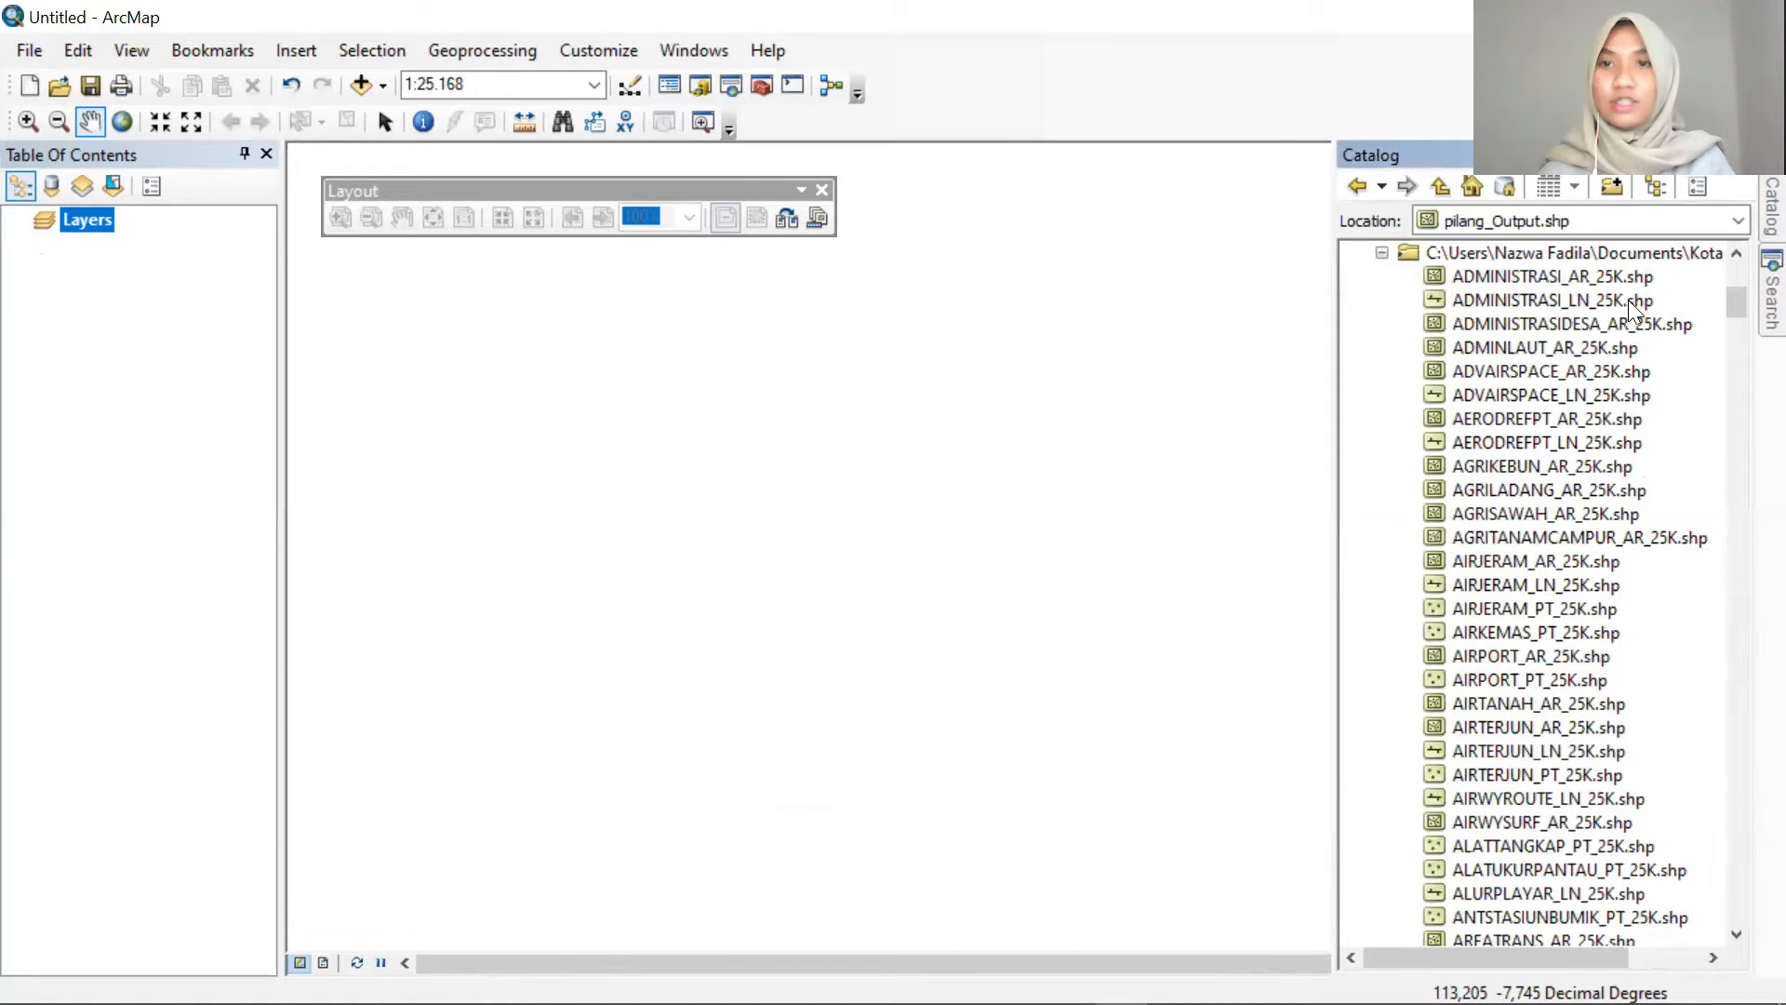
click(1596, 326)
mouse_move(1598, 331)
mouse_down()
mouse_move(1374, 372)
mouse_move(854, 402)
mouse_move(757, 367)
mouse_up()
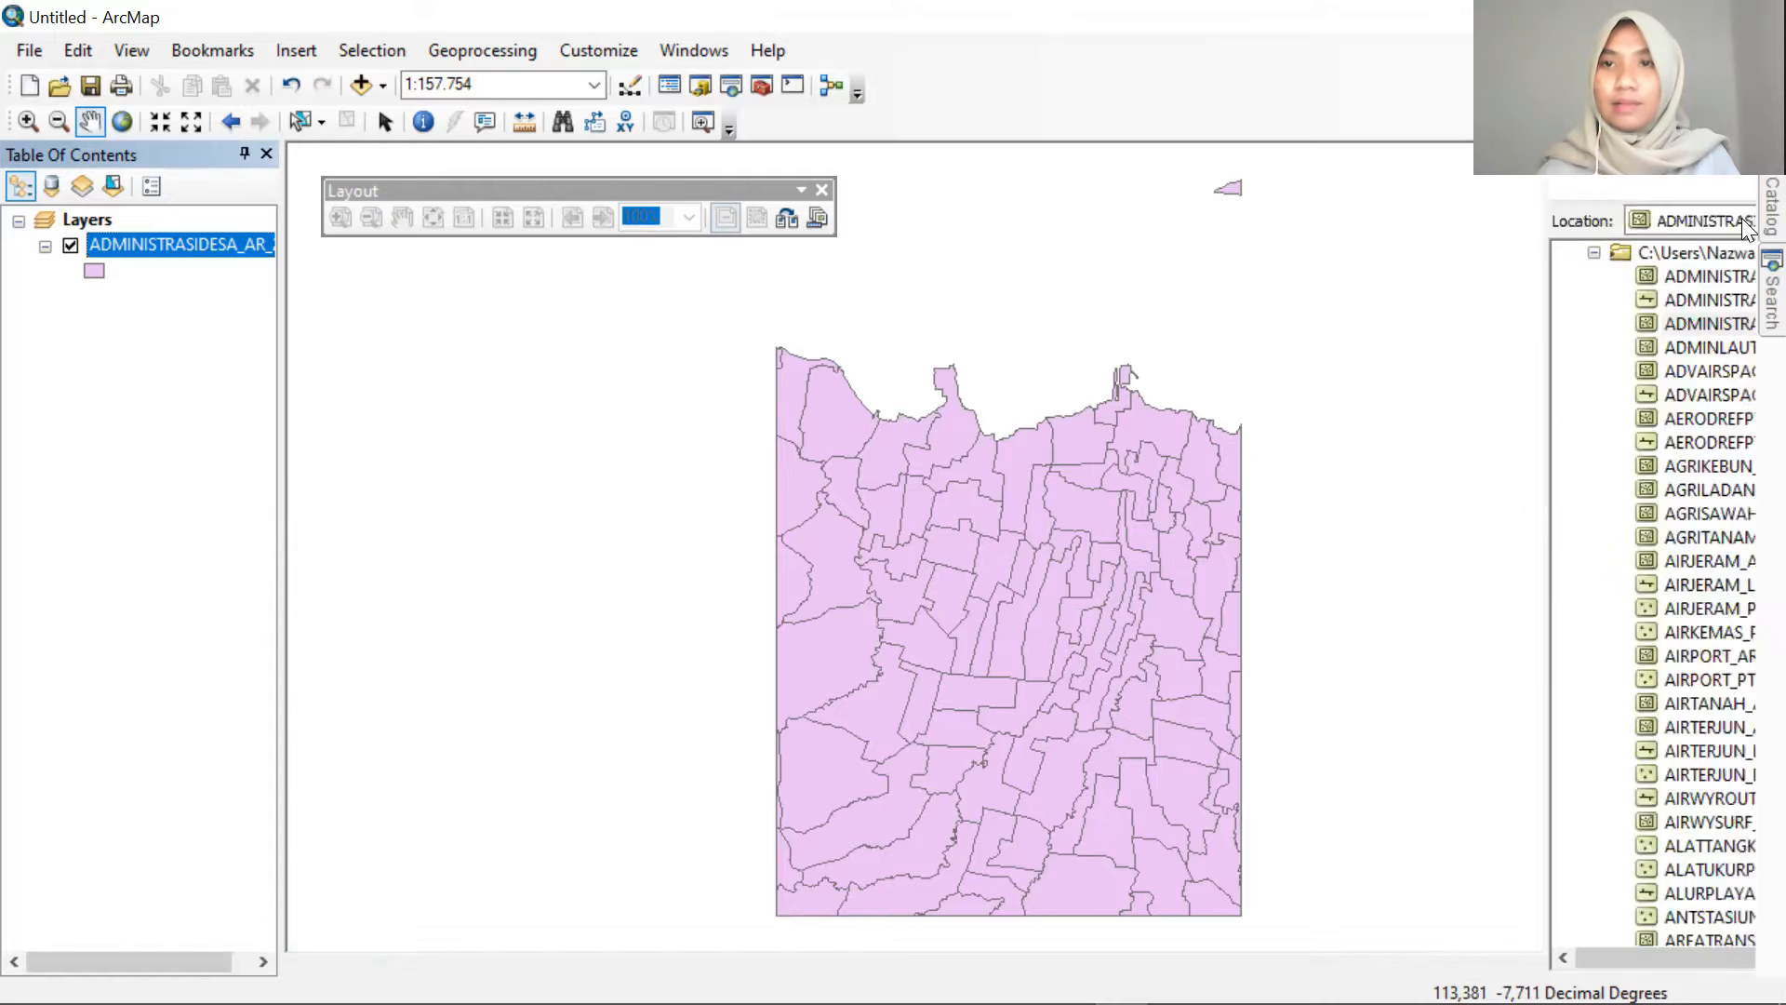
Add pilang_Output.shp from the connected bahan folder to the map
click(1770, 214)
scroll(1605, 427, up, 4)
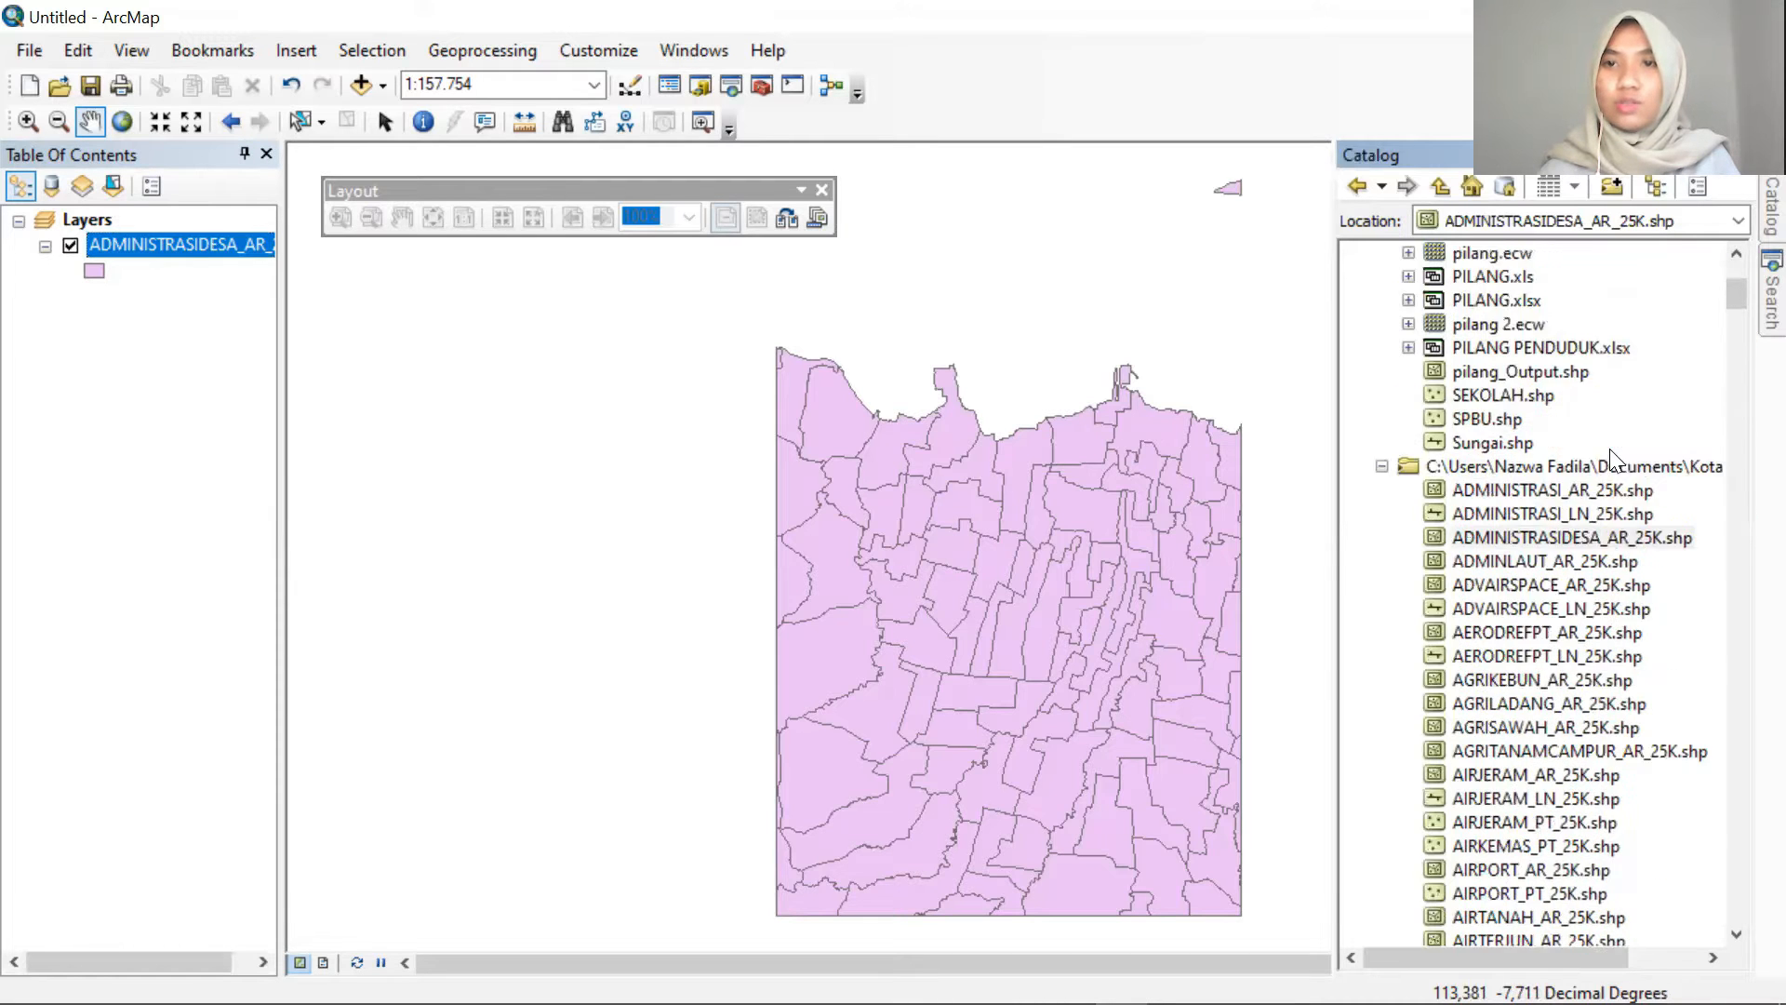
click(1555, 445)
drag(1559, 454, 1018, 489)
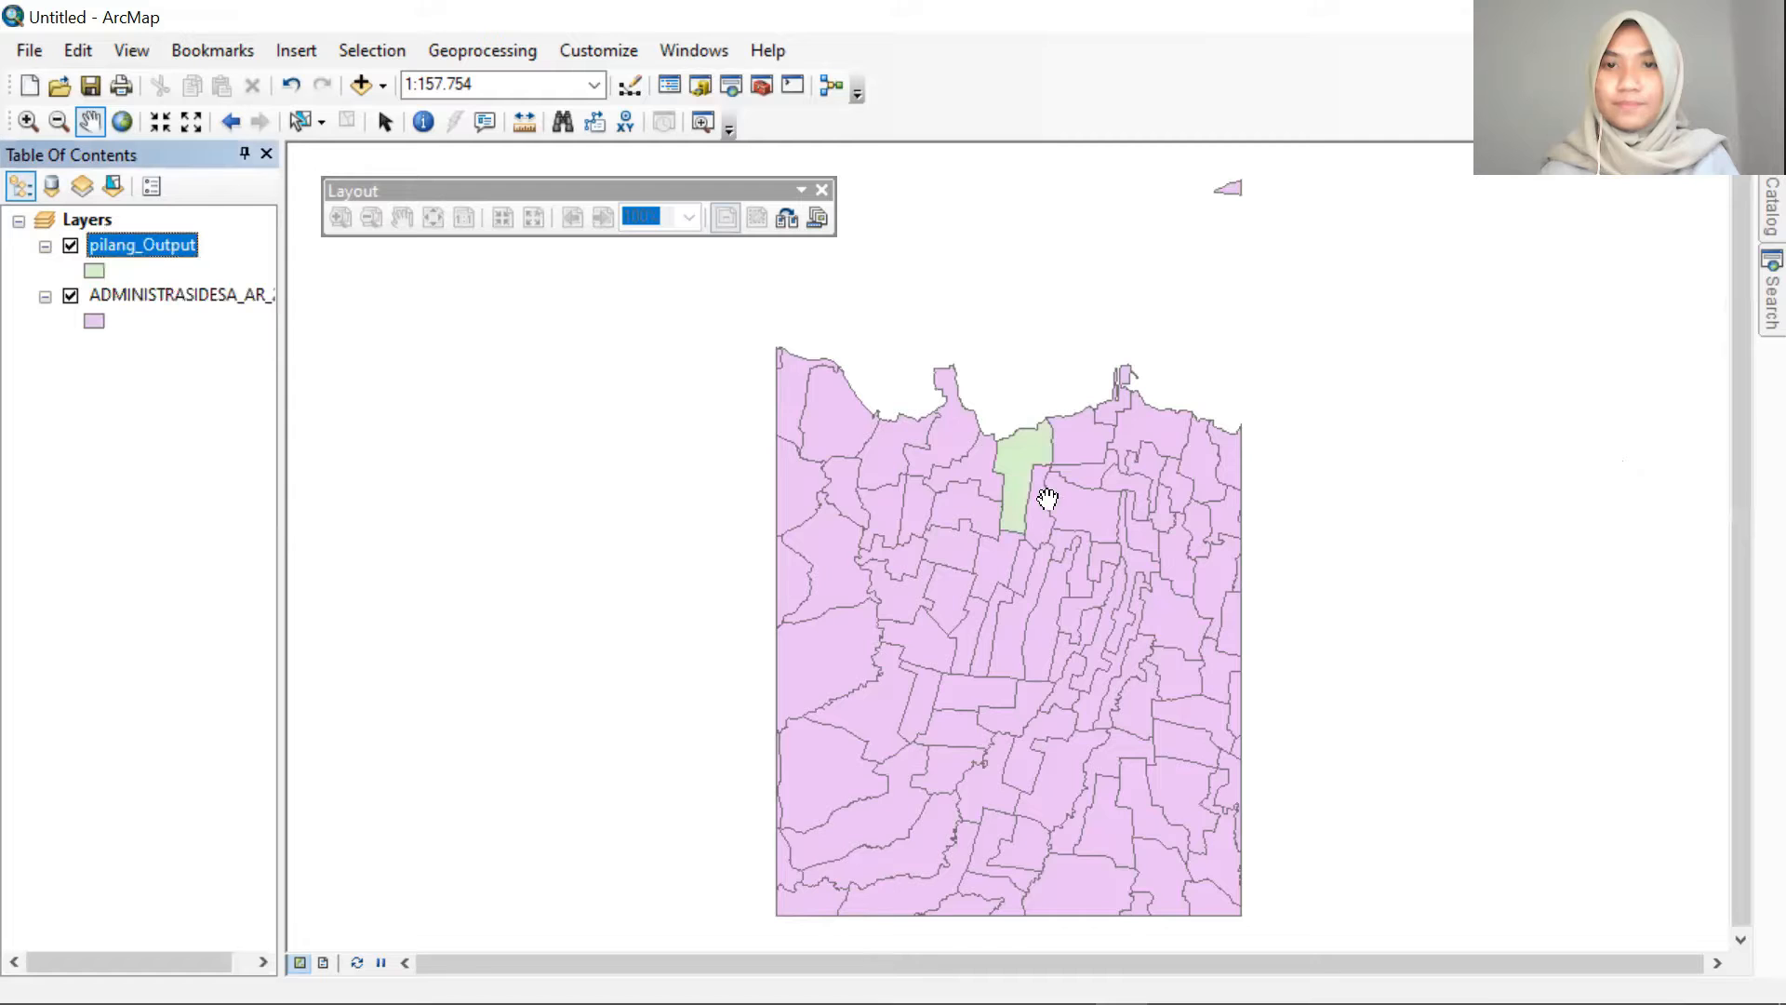
Add the Imagery basemap beneath the village layers and enable hardware acceleration
scroll(1066, 452, up, 4)
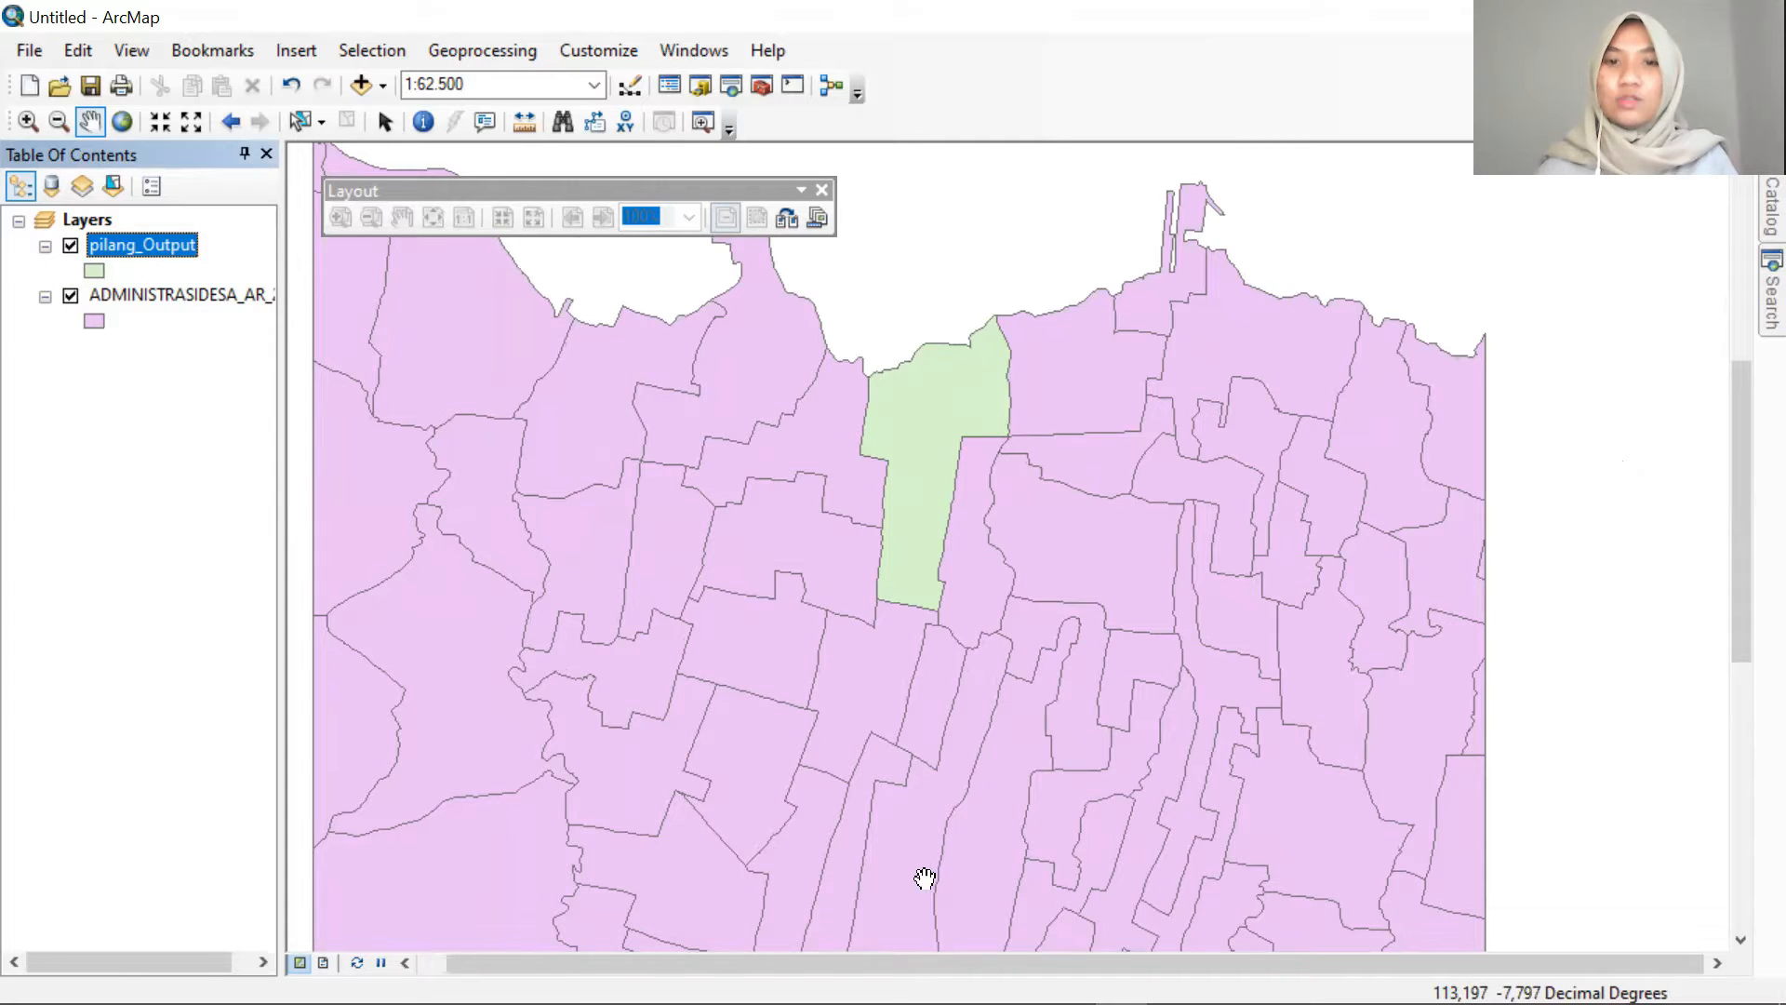
drag(896, 963, 866, 963)
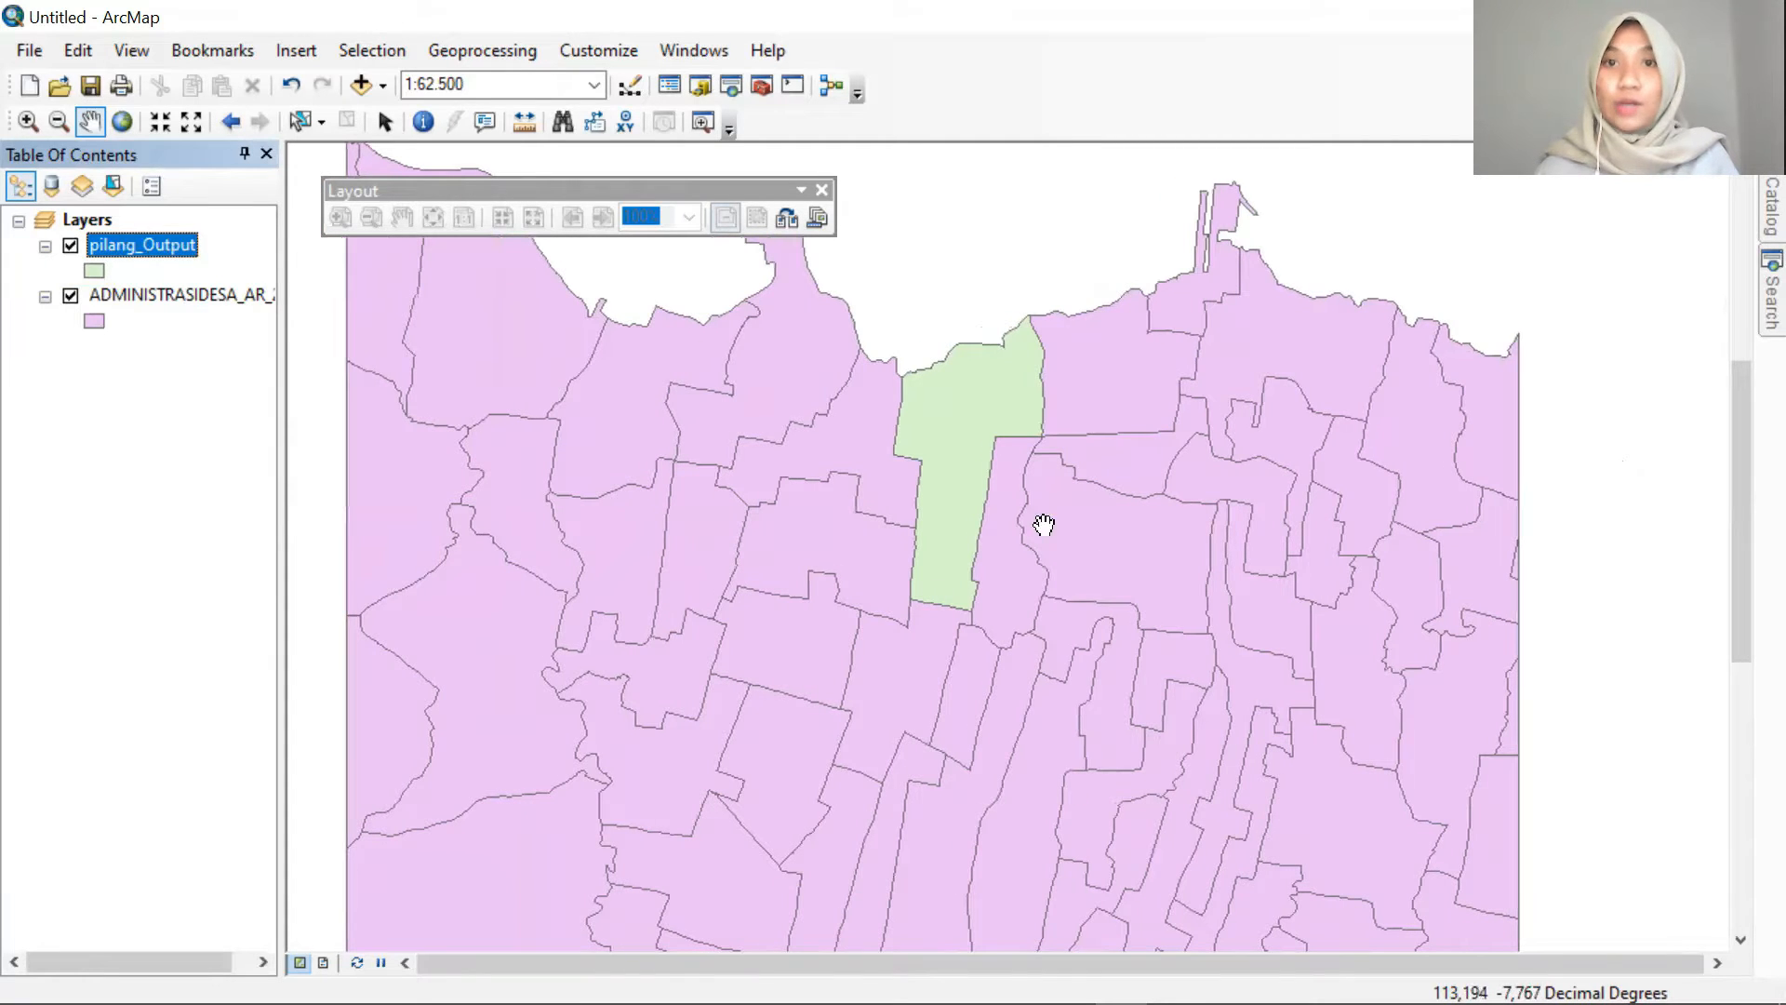
mouse_move(1735, 405)
mouse_down()
mouse_move(1741, 339)
mouse_move(1744, 372)
mouse_up()
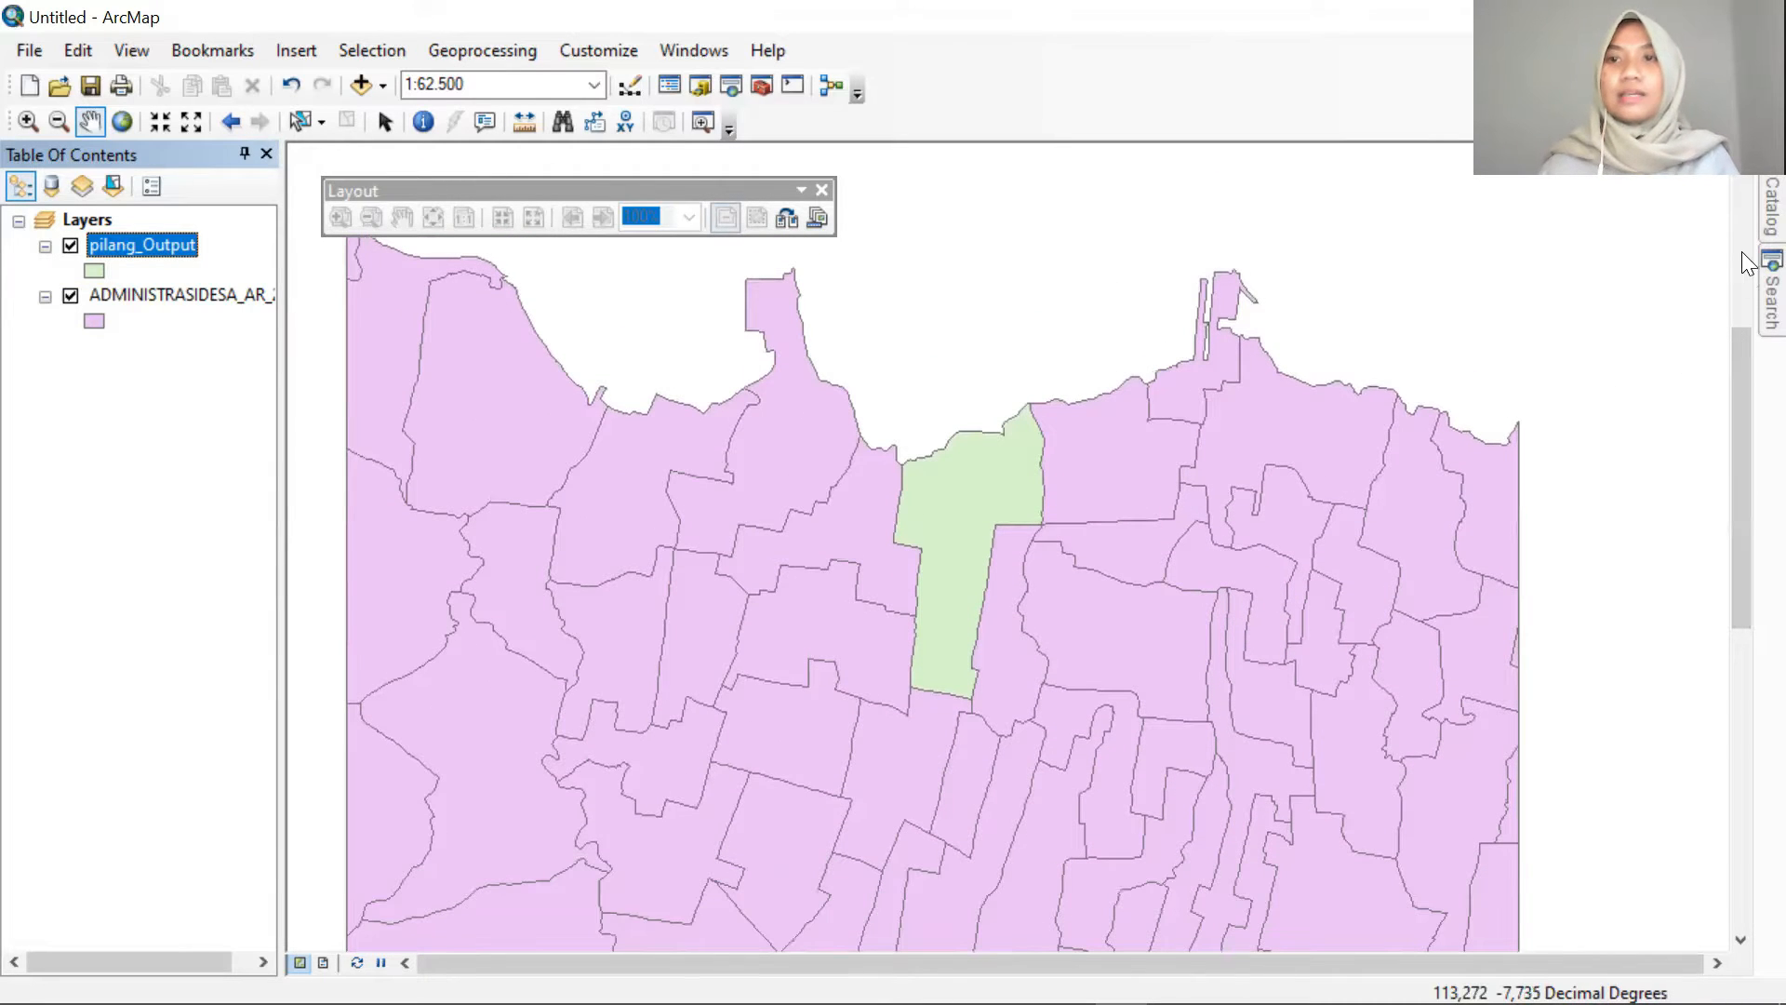
mouse_move(1768, 218)
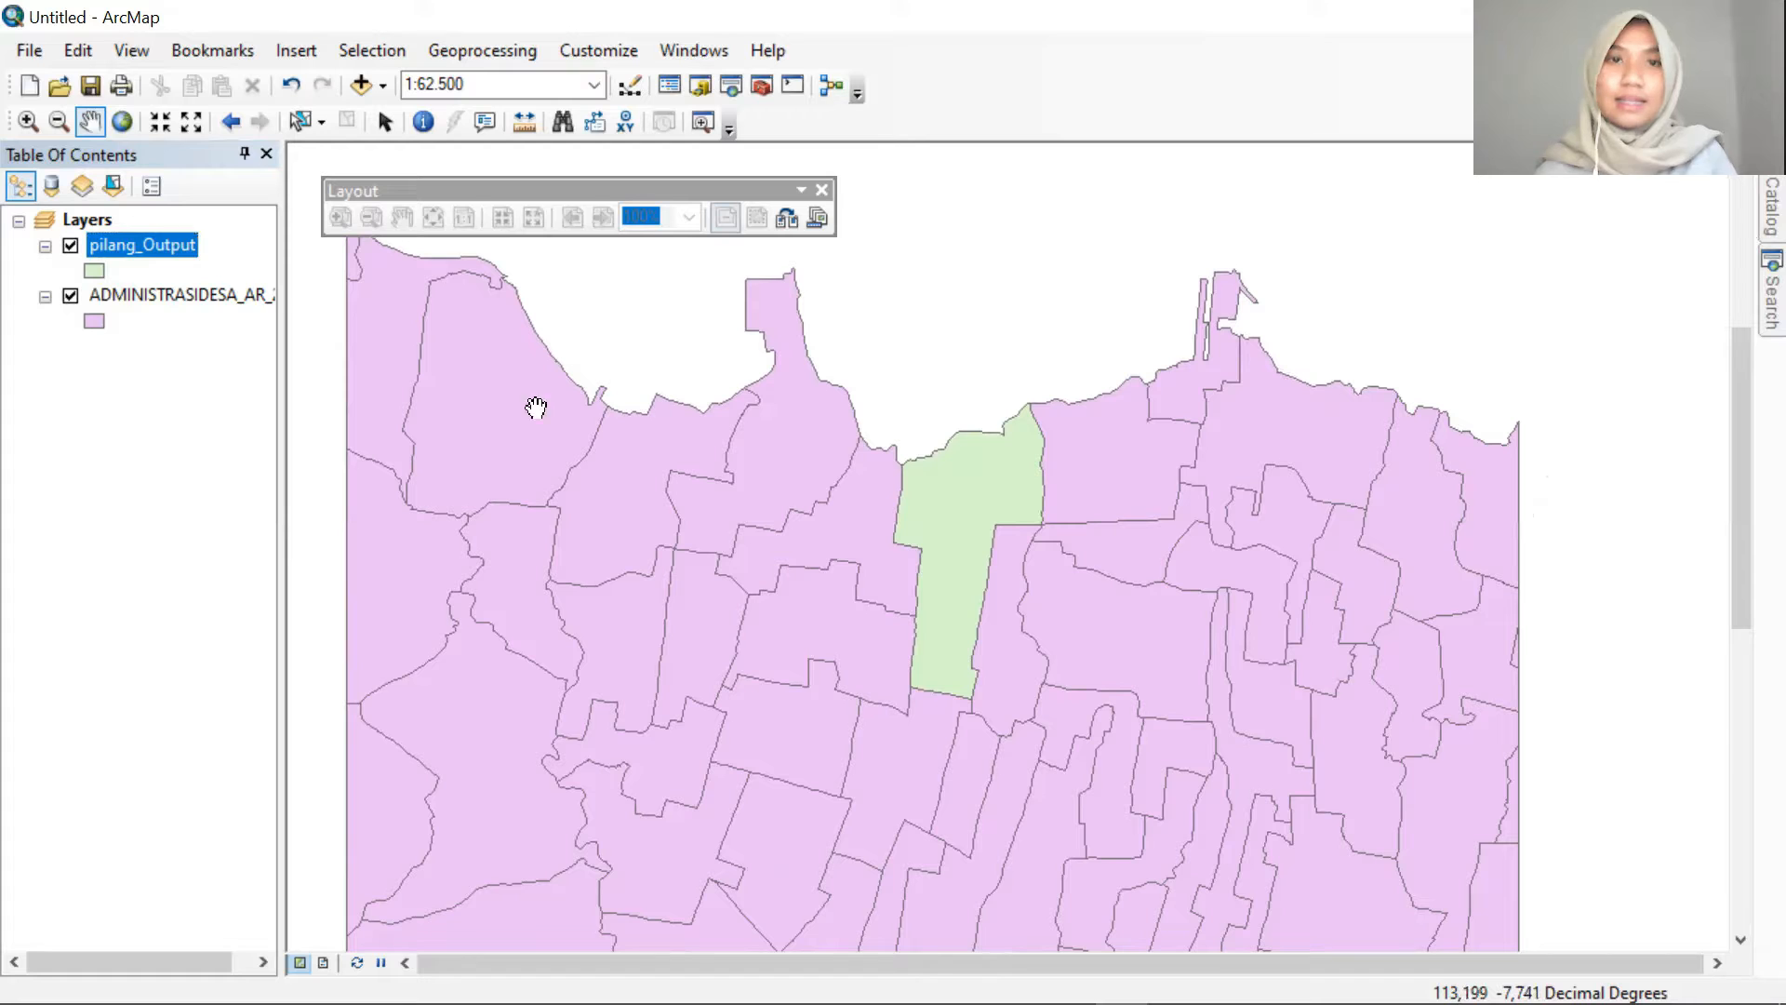
click(385, 85)
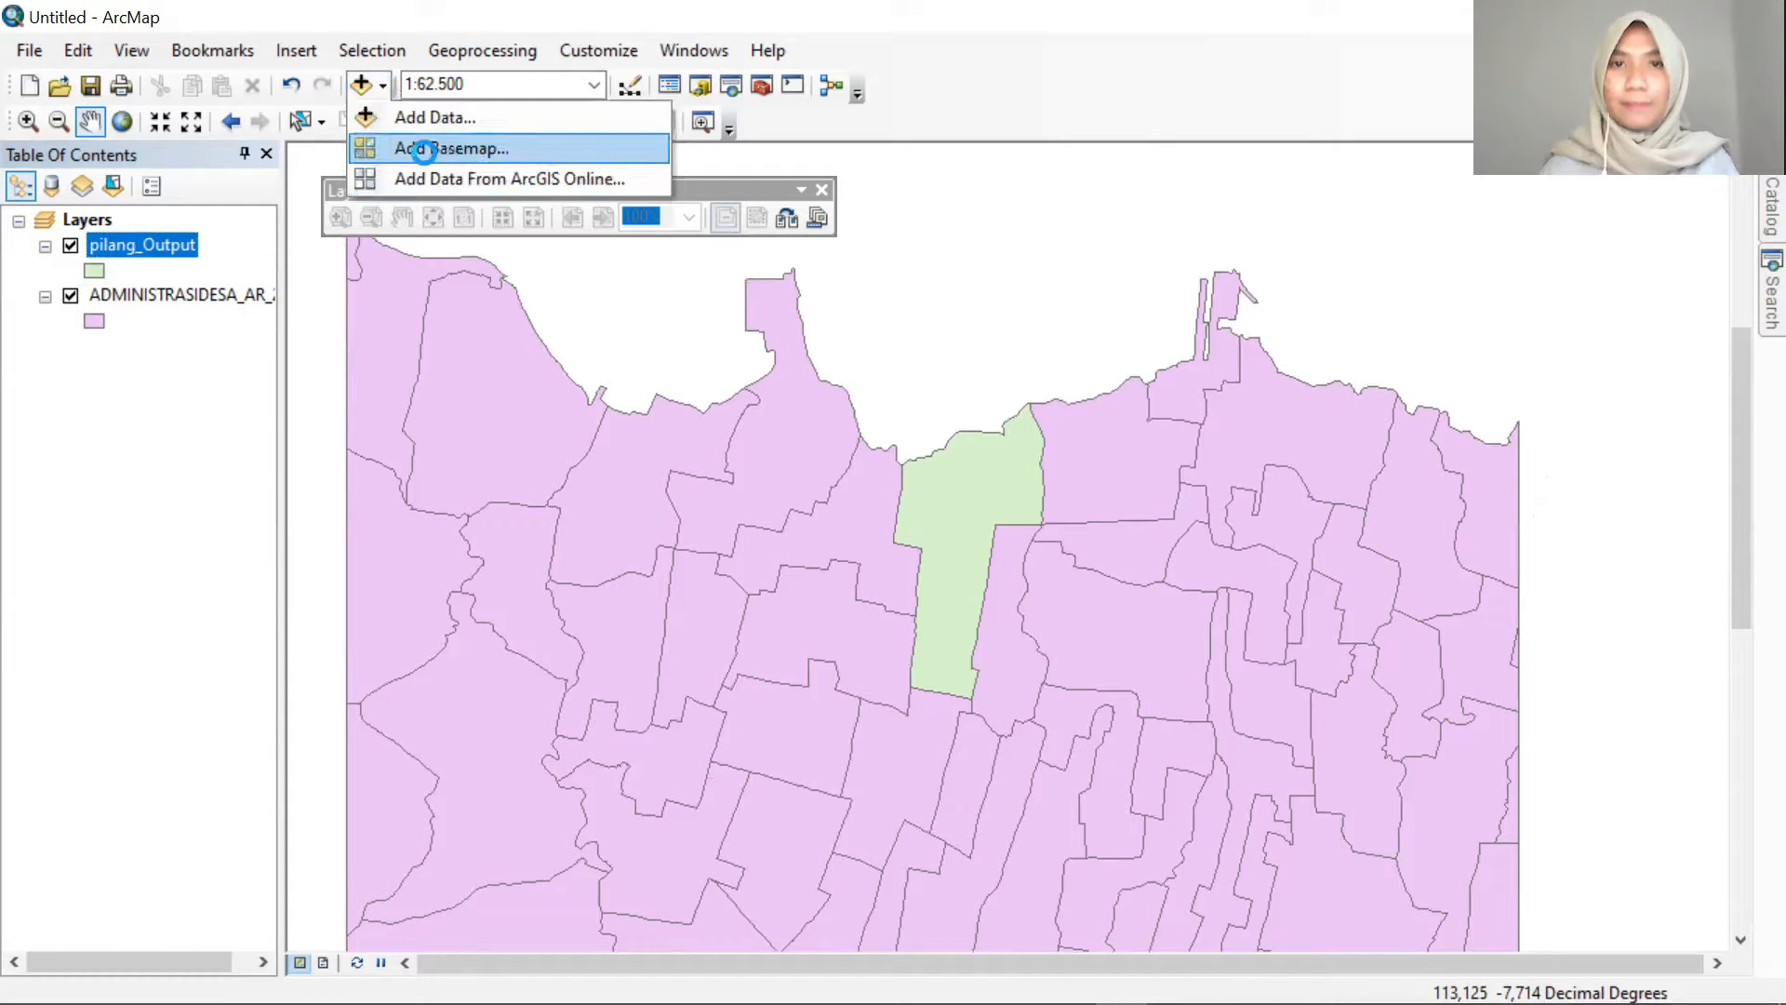
click(424, 152)
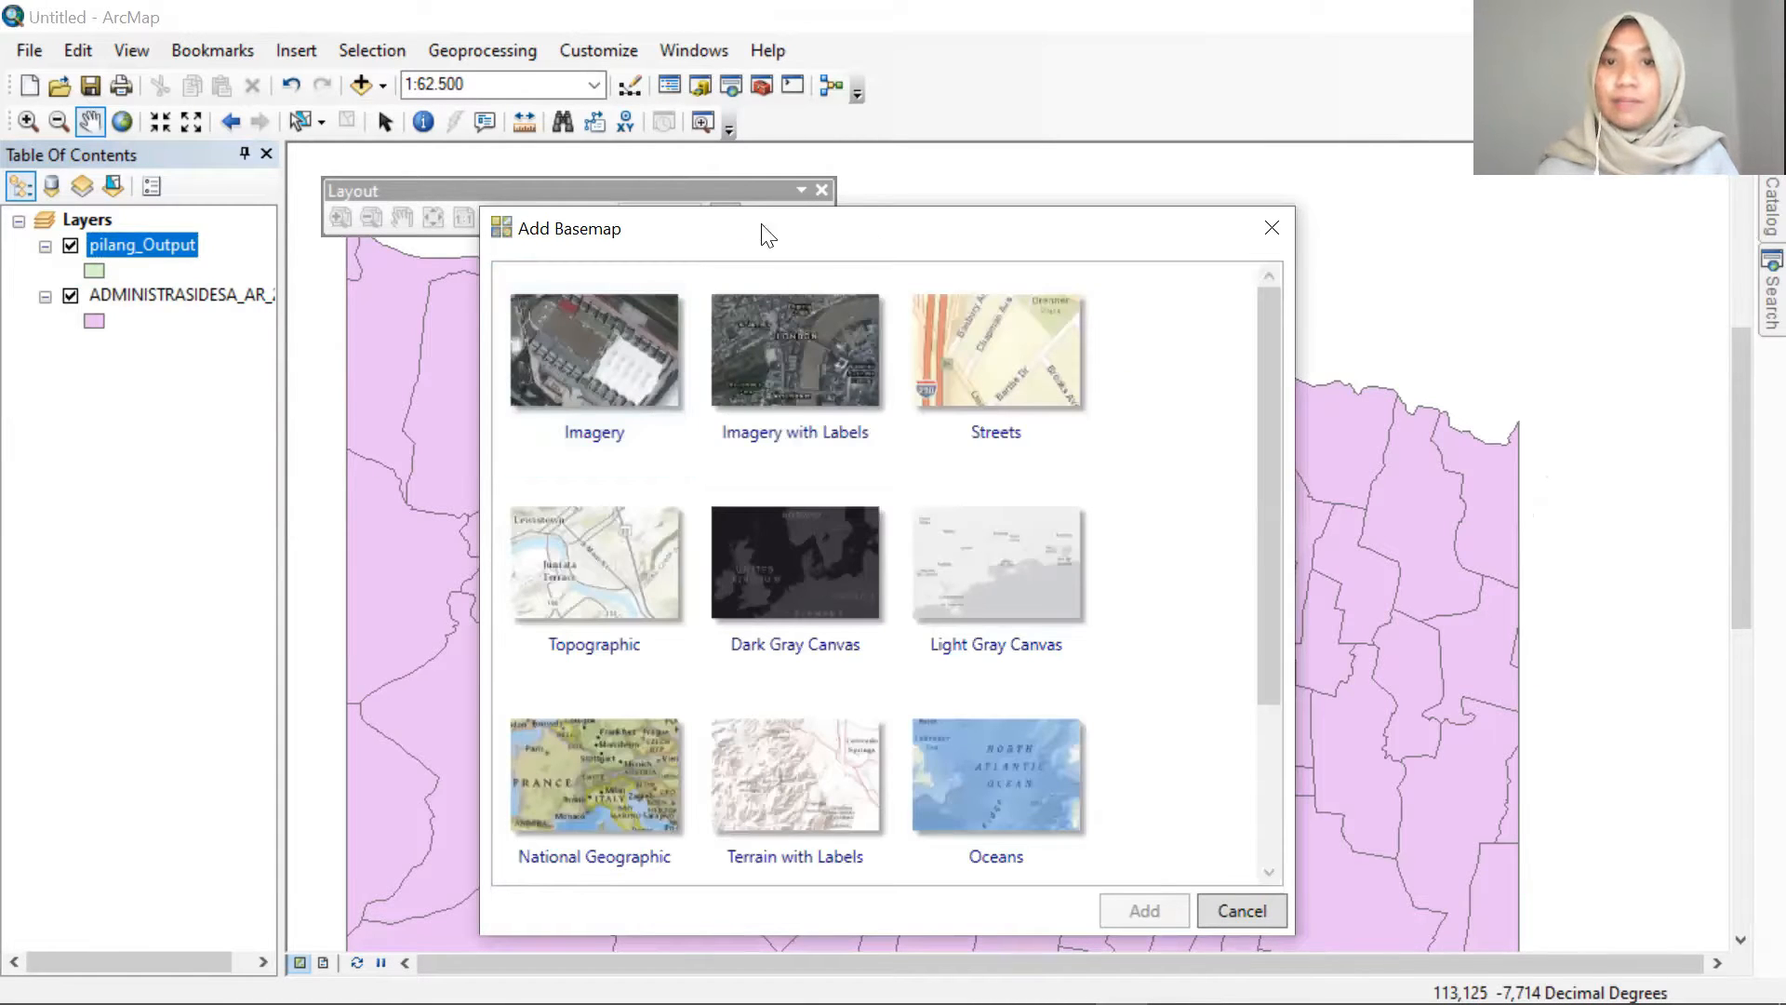
click(563, 424)
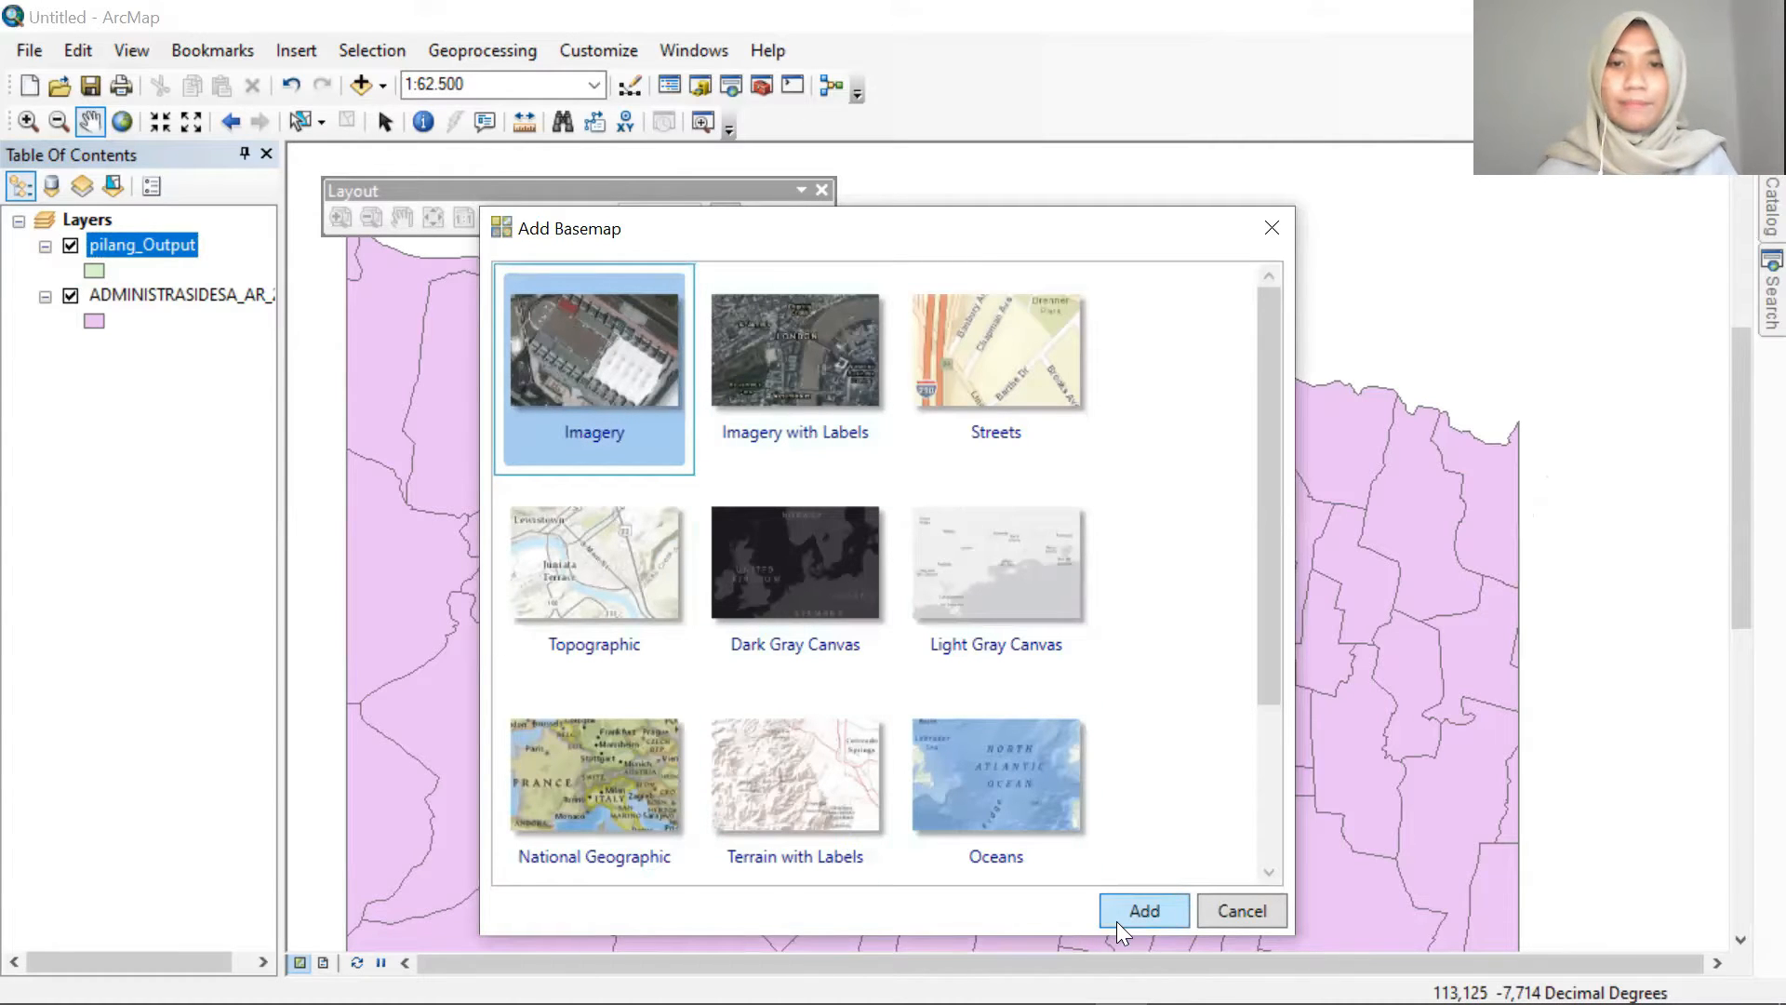
click(1142, 910)
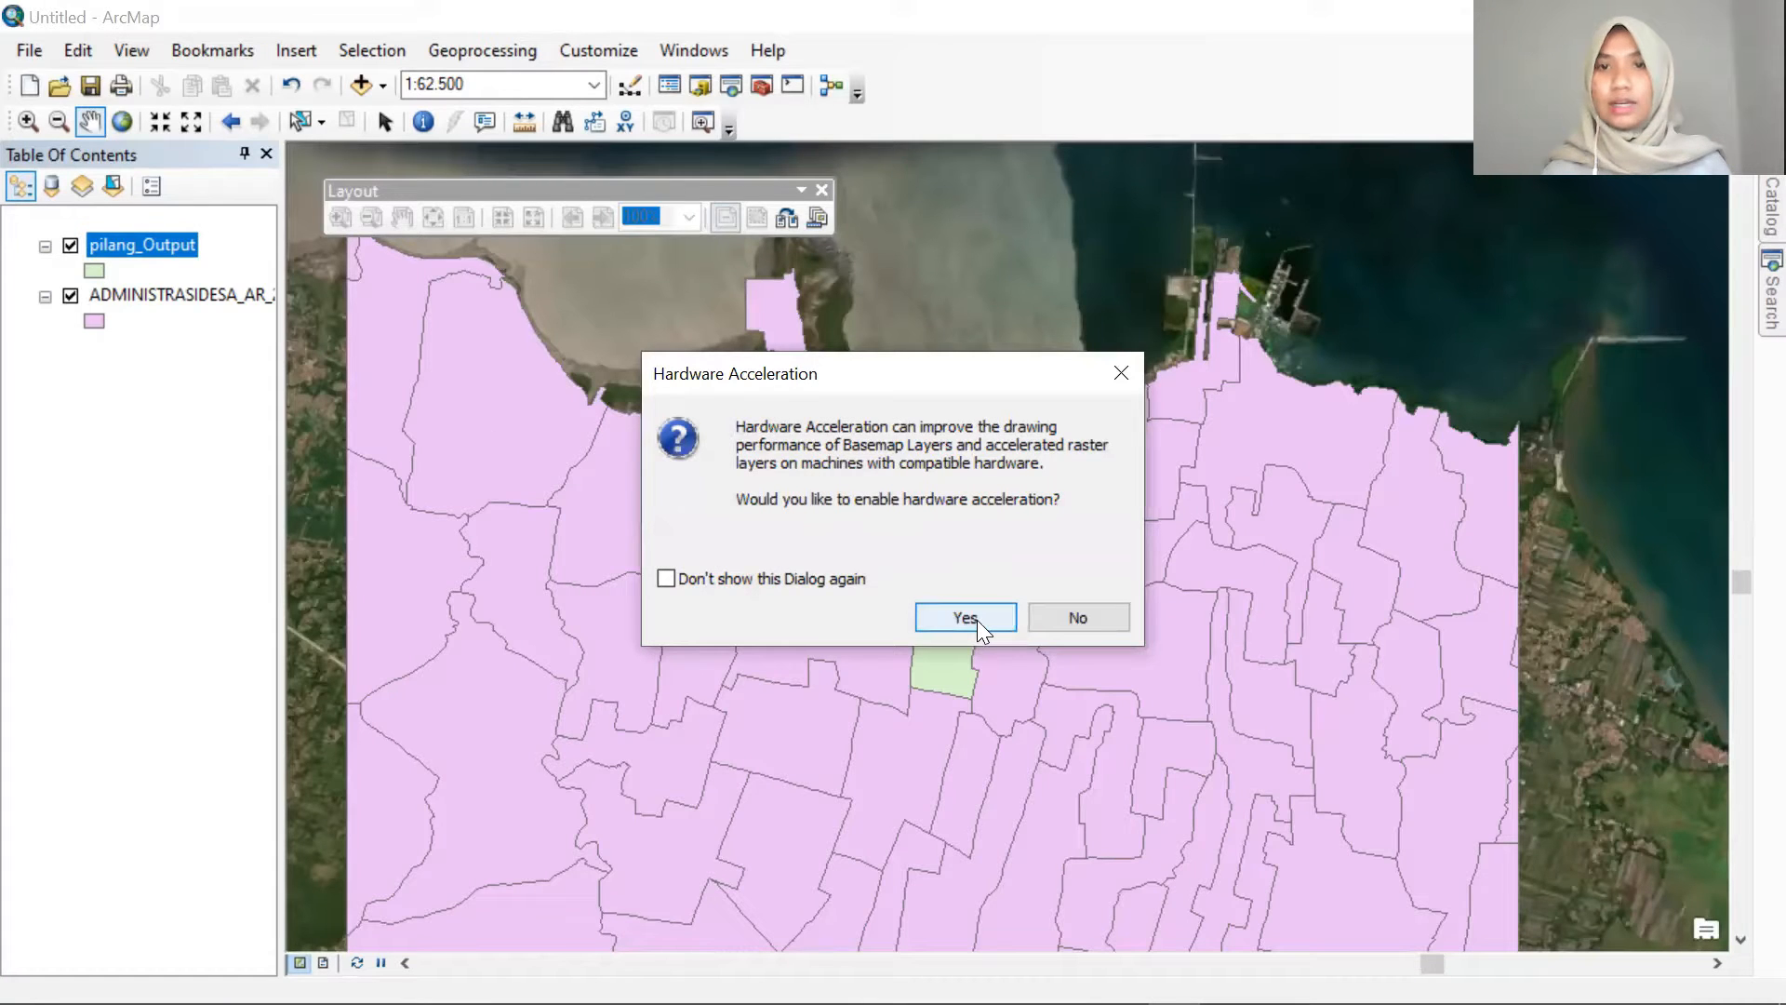
click(975, 618)
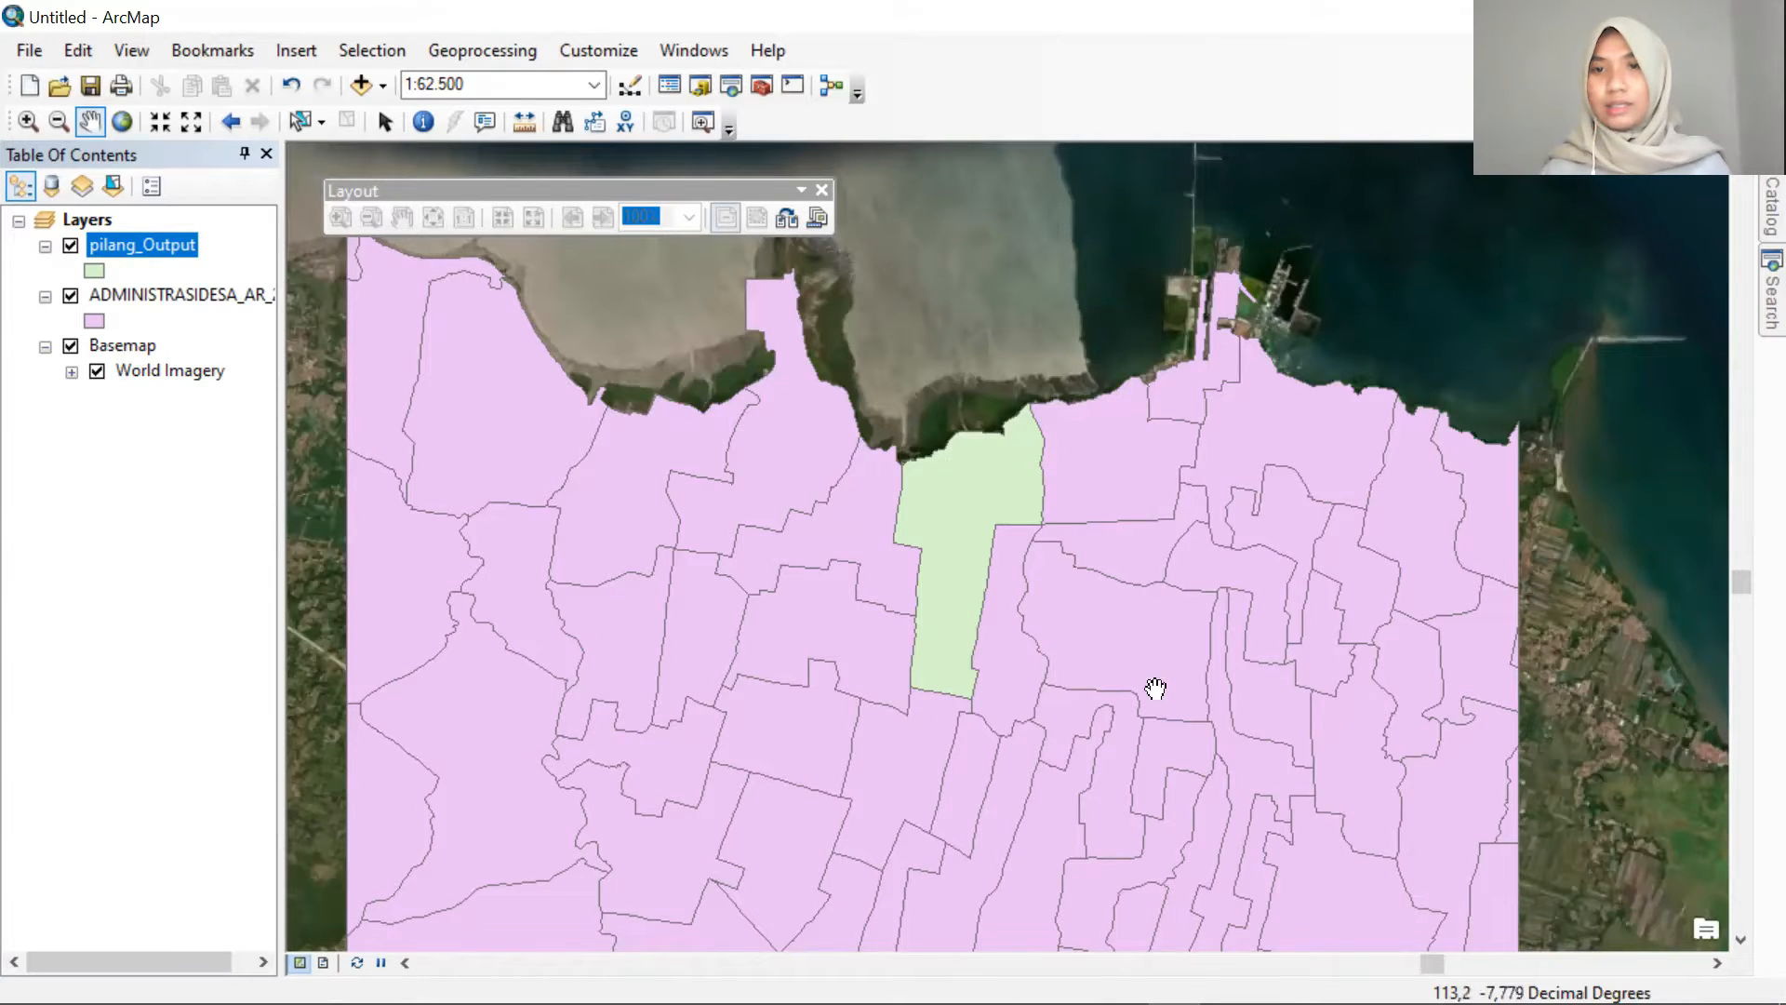
Hide the ADMINISTRASIDESA_AR_25K and pilang_Output layers, and dock the floating Layout toolbar beneath the other toolbars
click(70, 296)
click(71, 245)
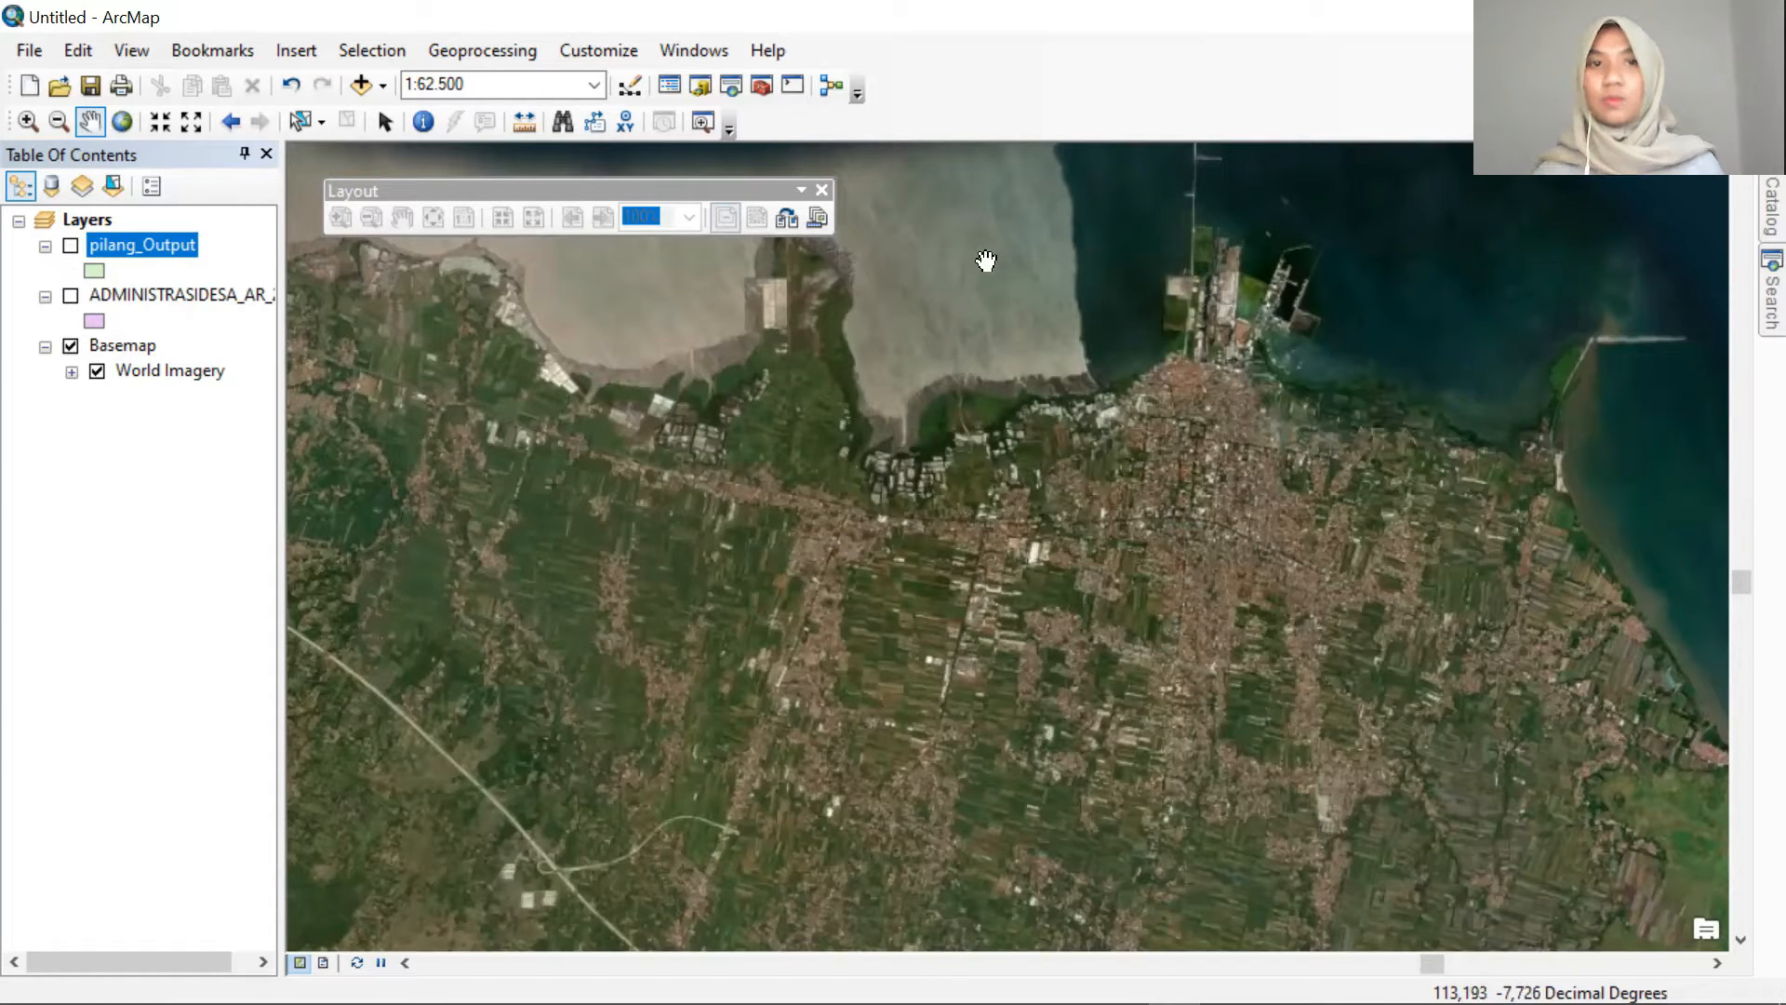
drag(676, 190, 617, 199)
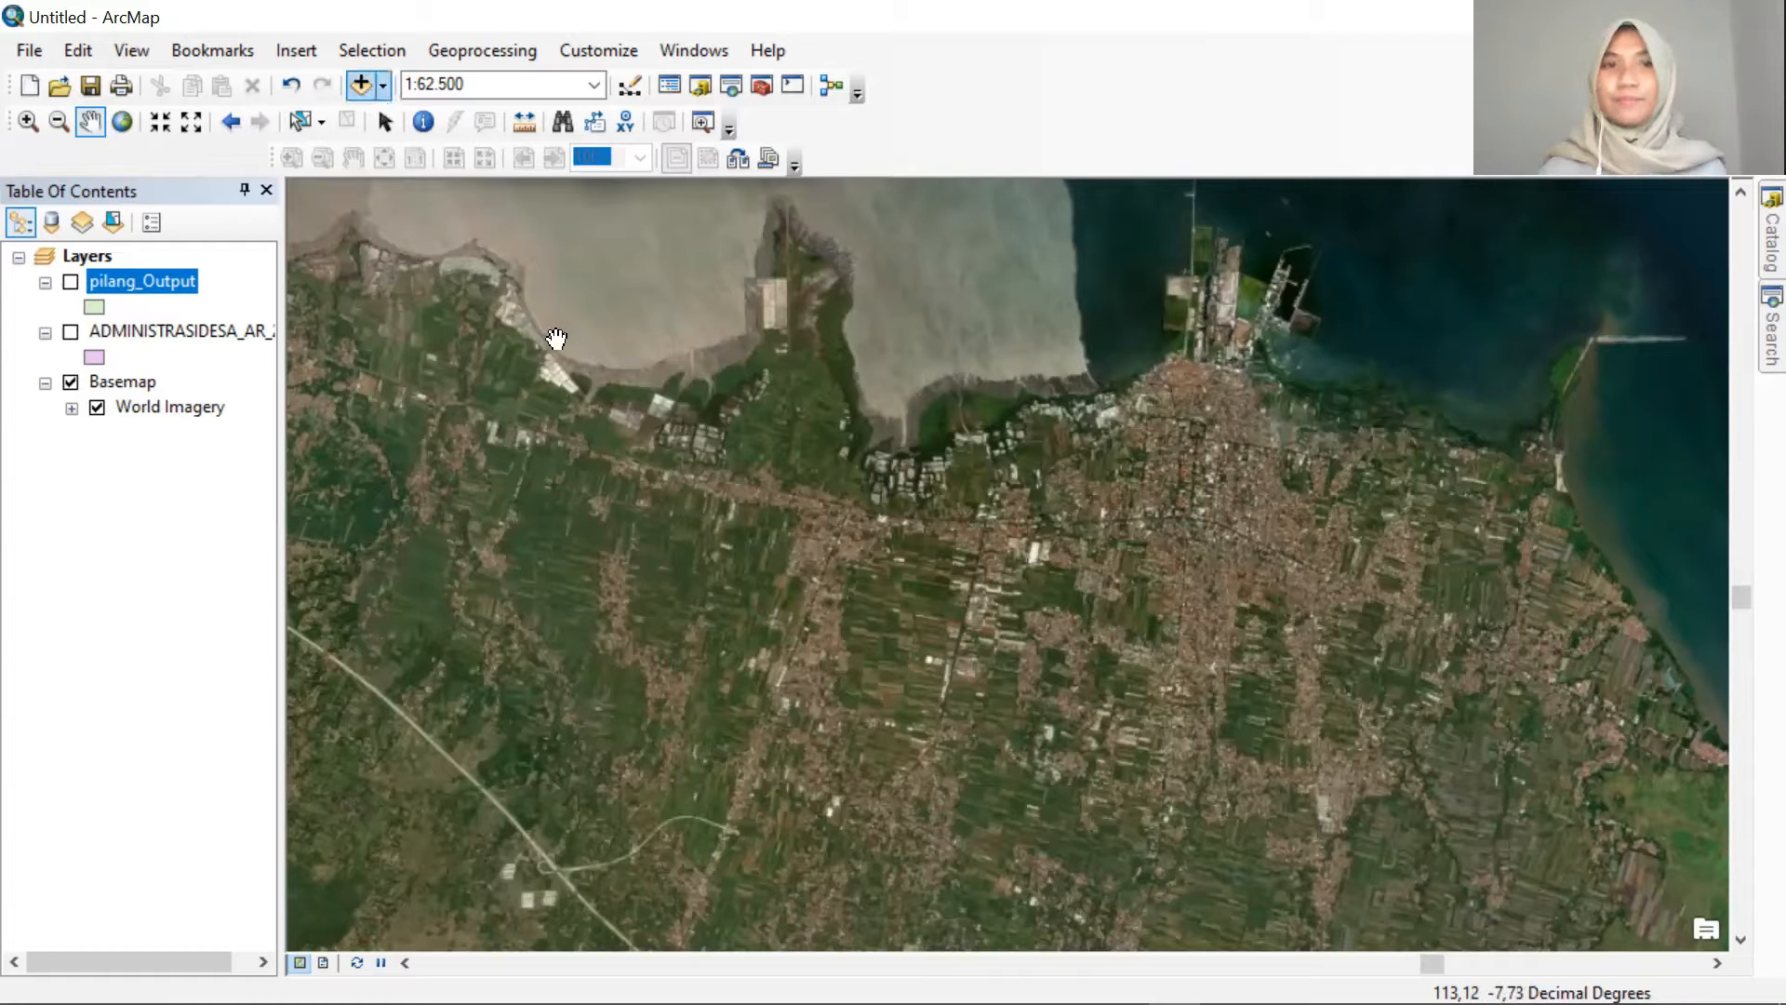
Undo the additions of the pilang_Output and ADMINISTRASIDESA_AR_25K layers, and delete the Basemap layer
click(291, 85)
click(294, 86)
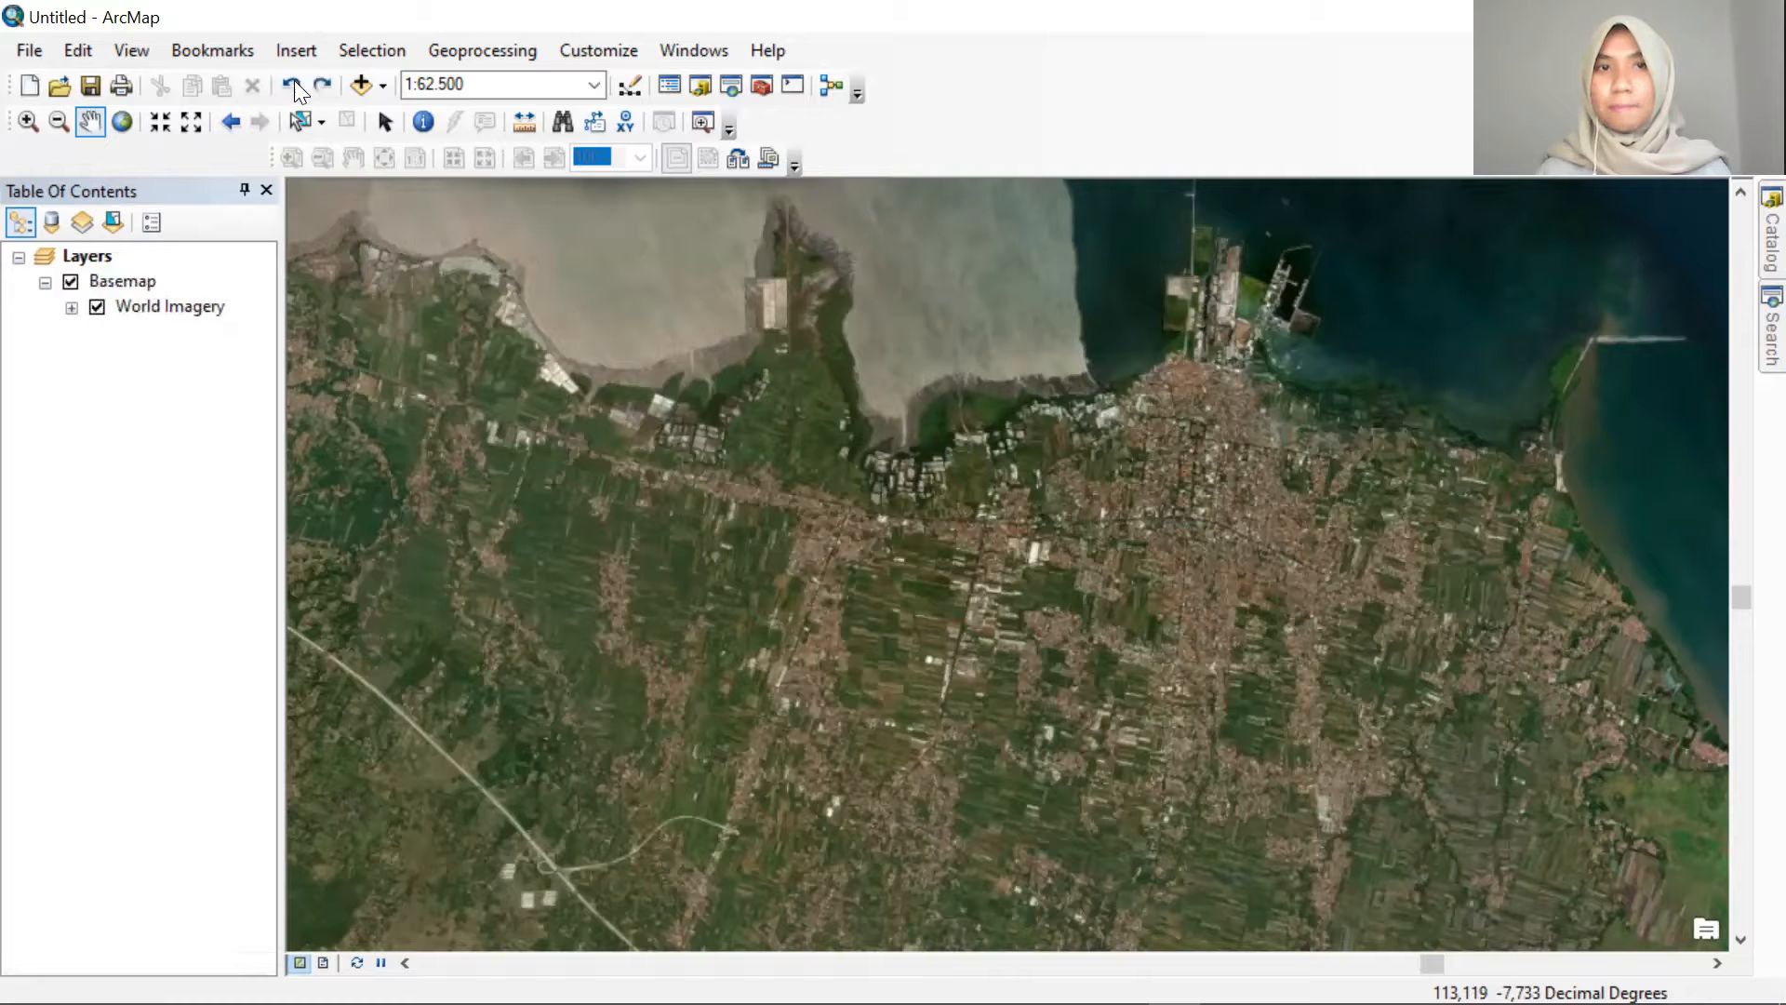
click(113, 260)
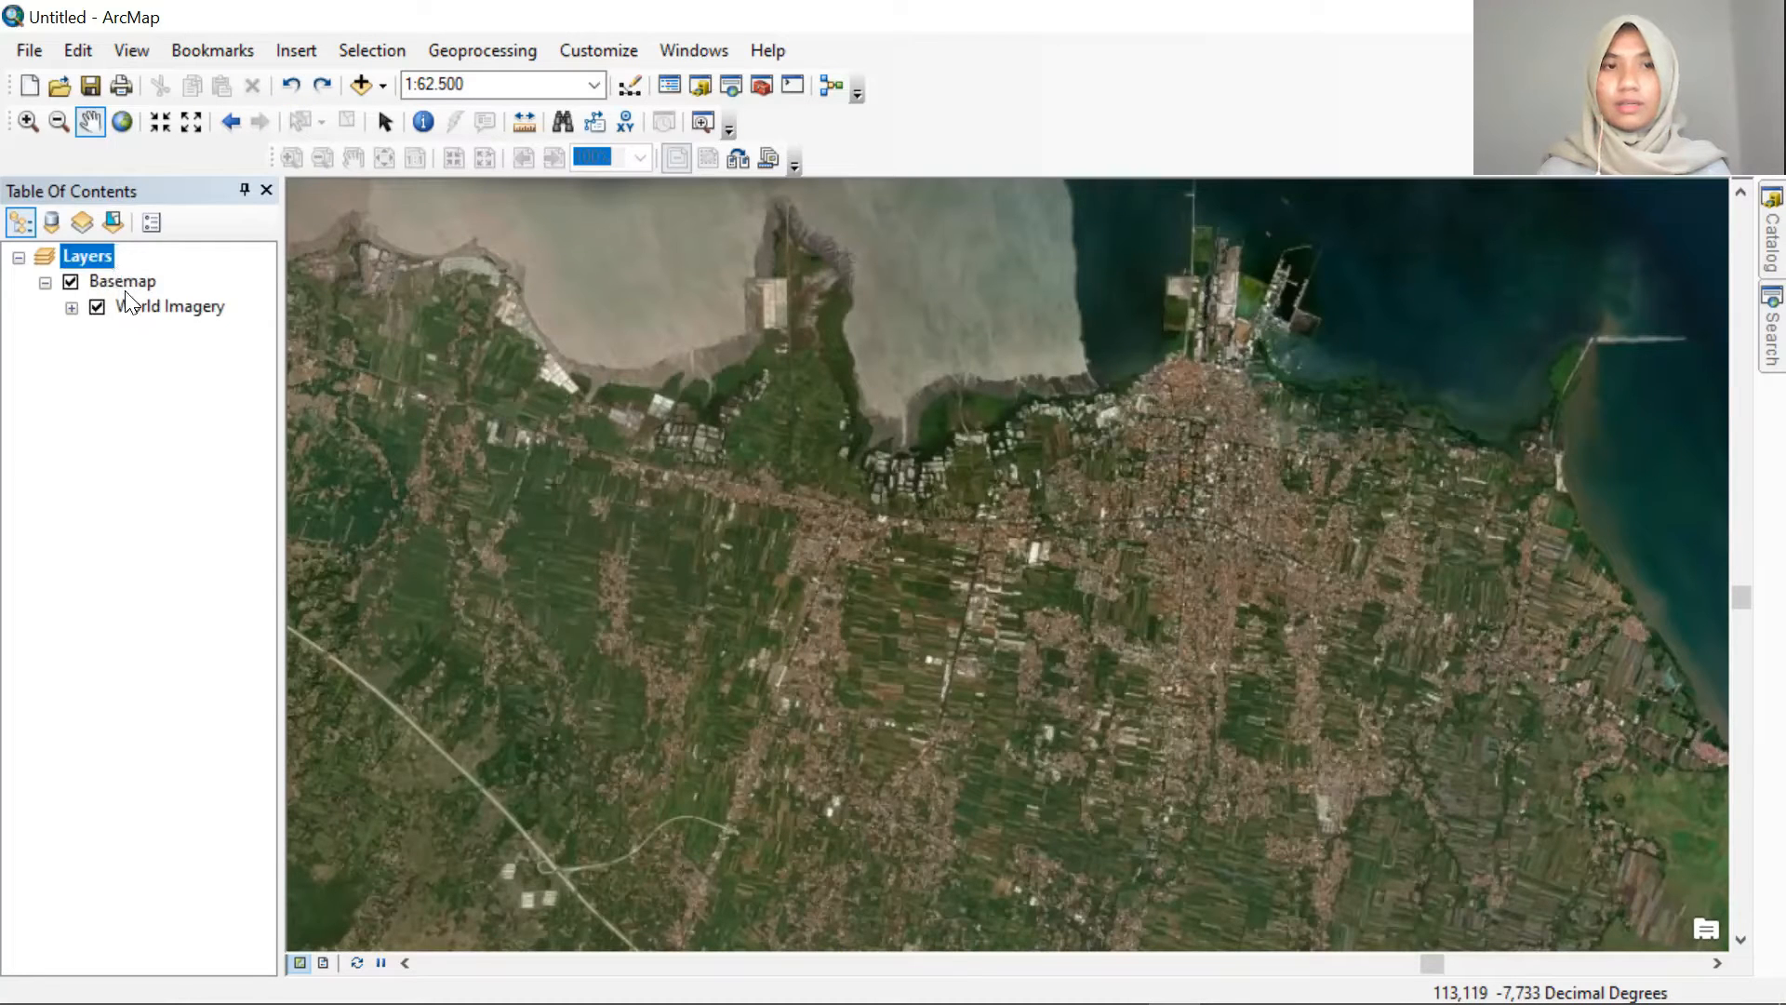
click(128, 280)
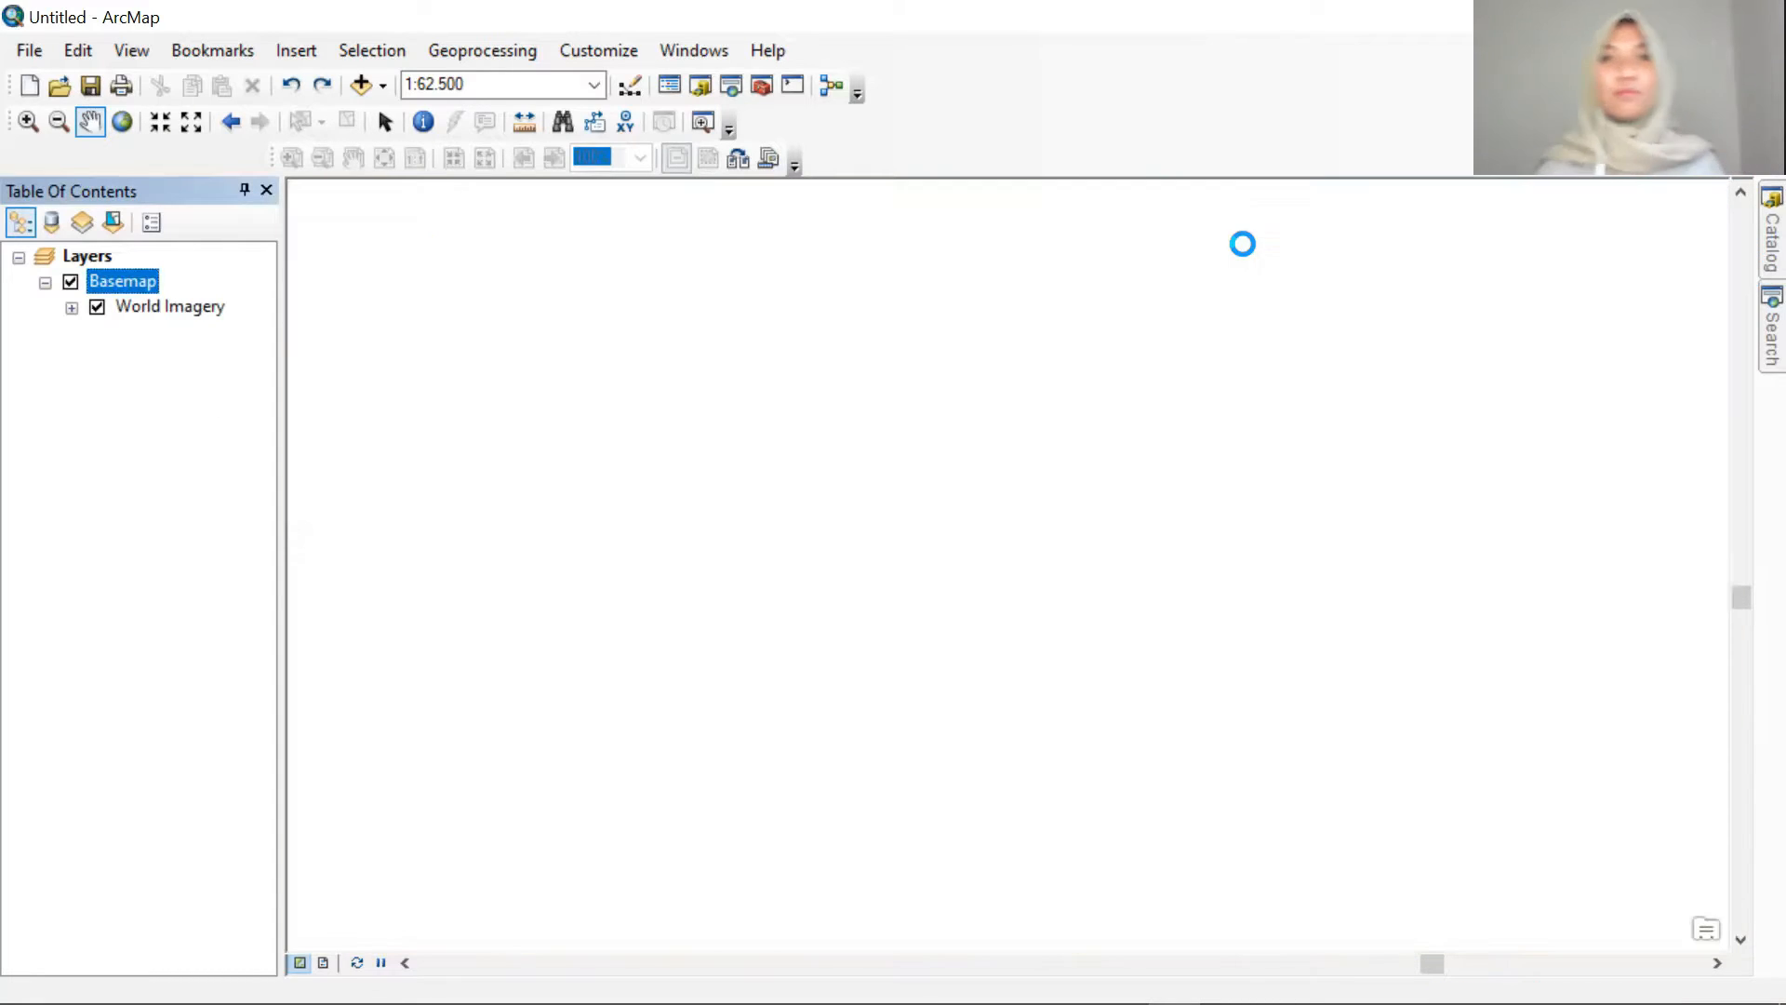
key(Delete)
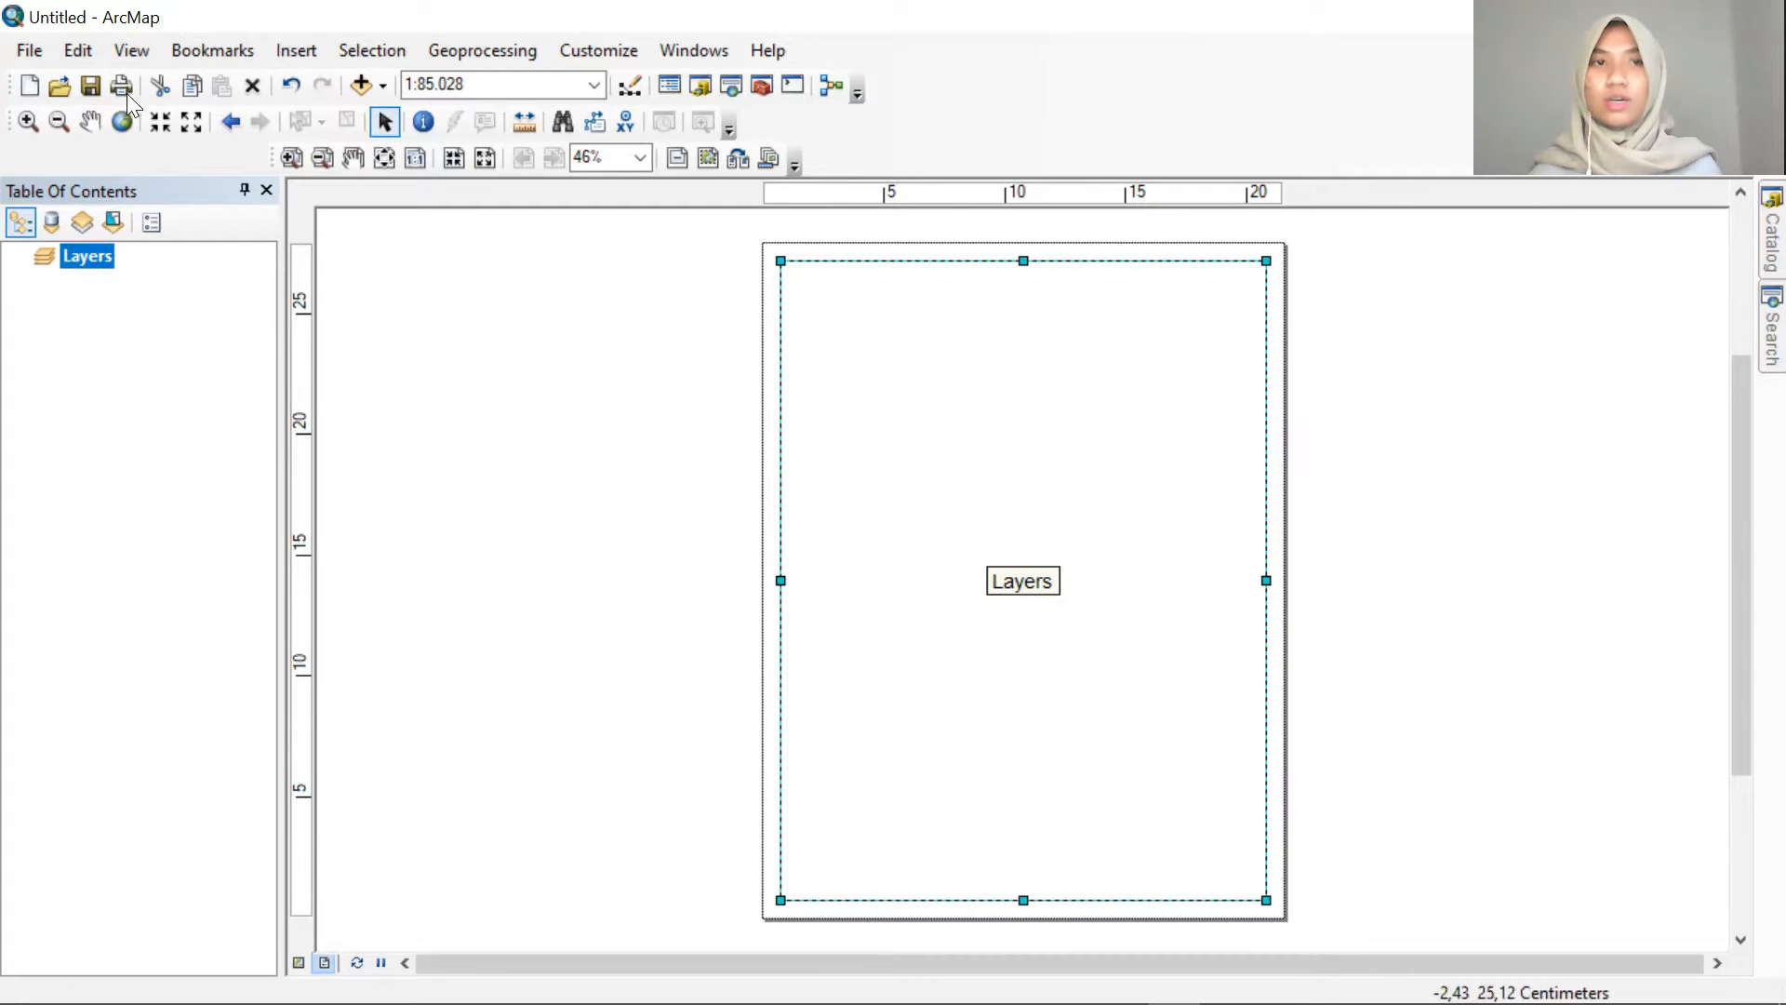
Set up the layout page as A3 paper in landscape orientation
click(36, 56)
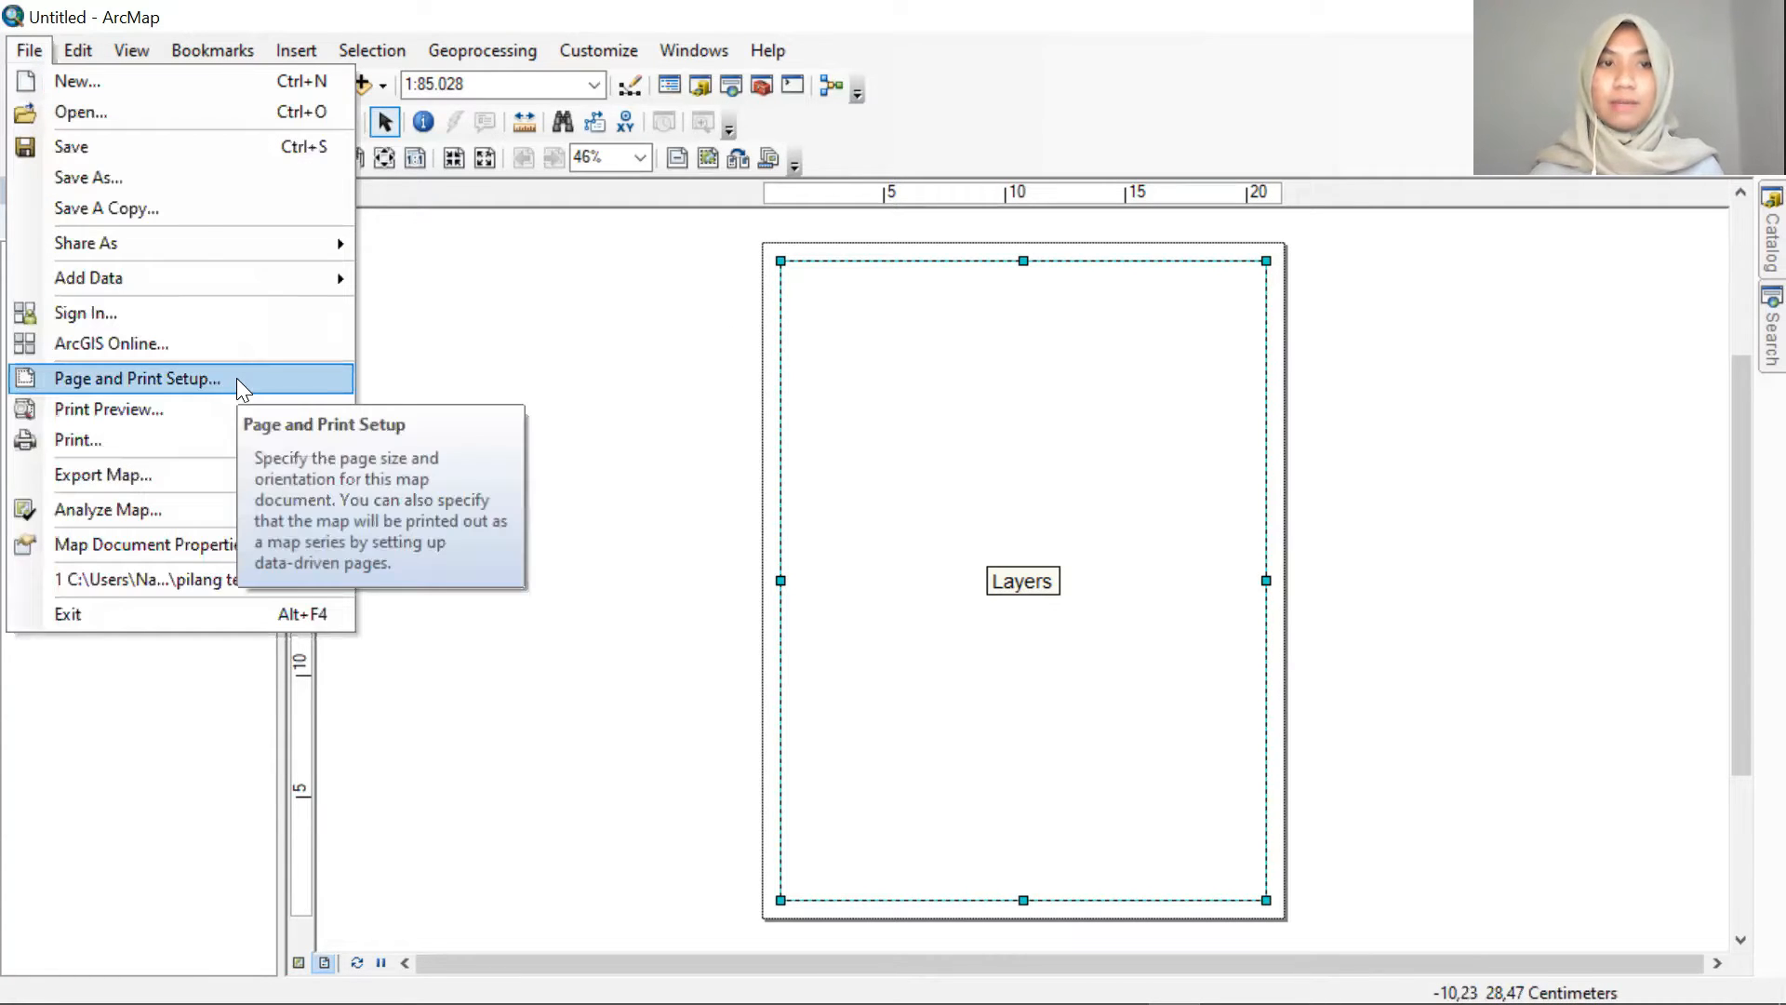
click(236, 378)
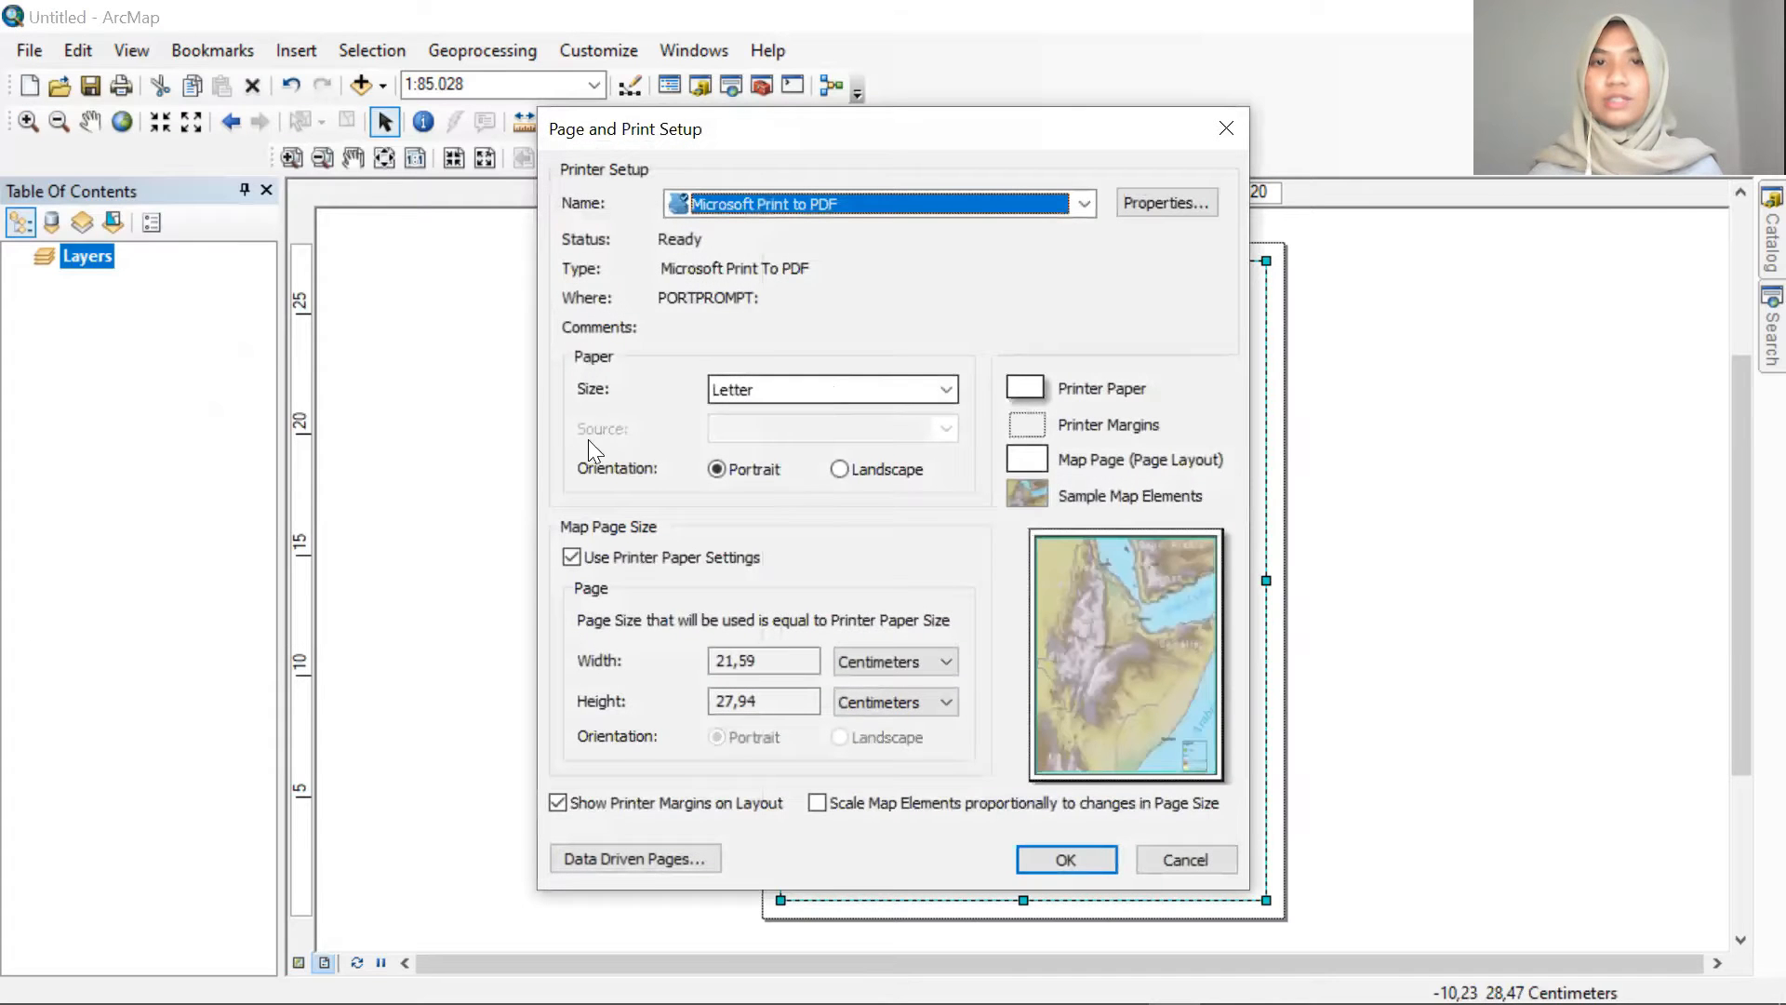
click(779, 386)
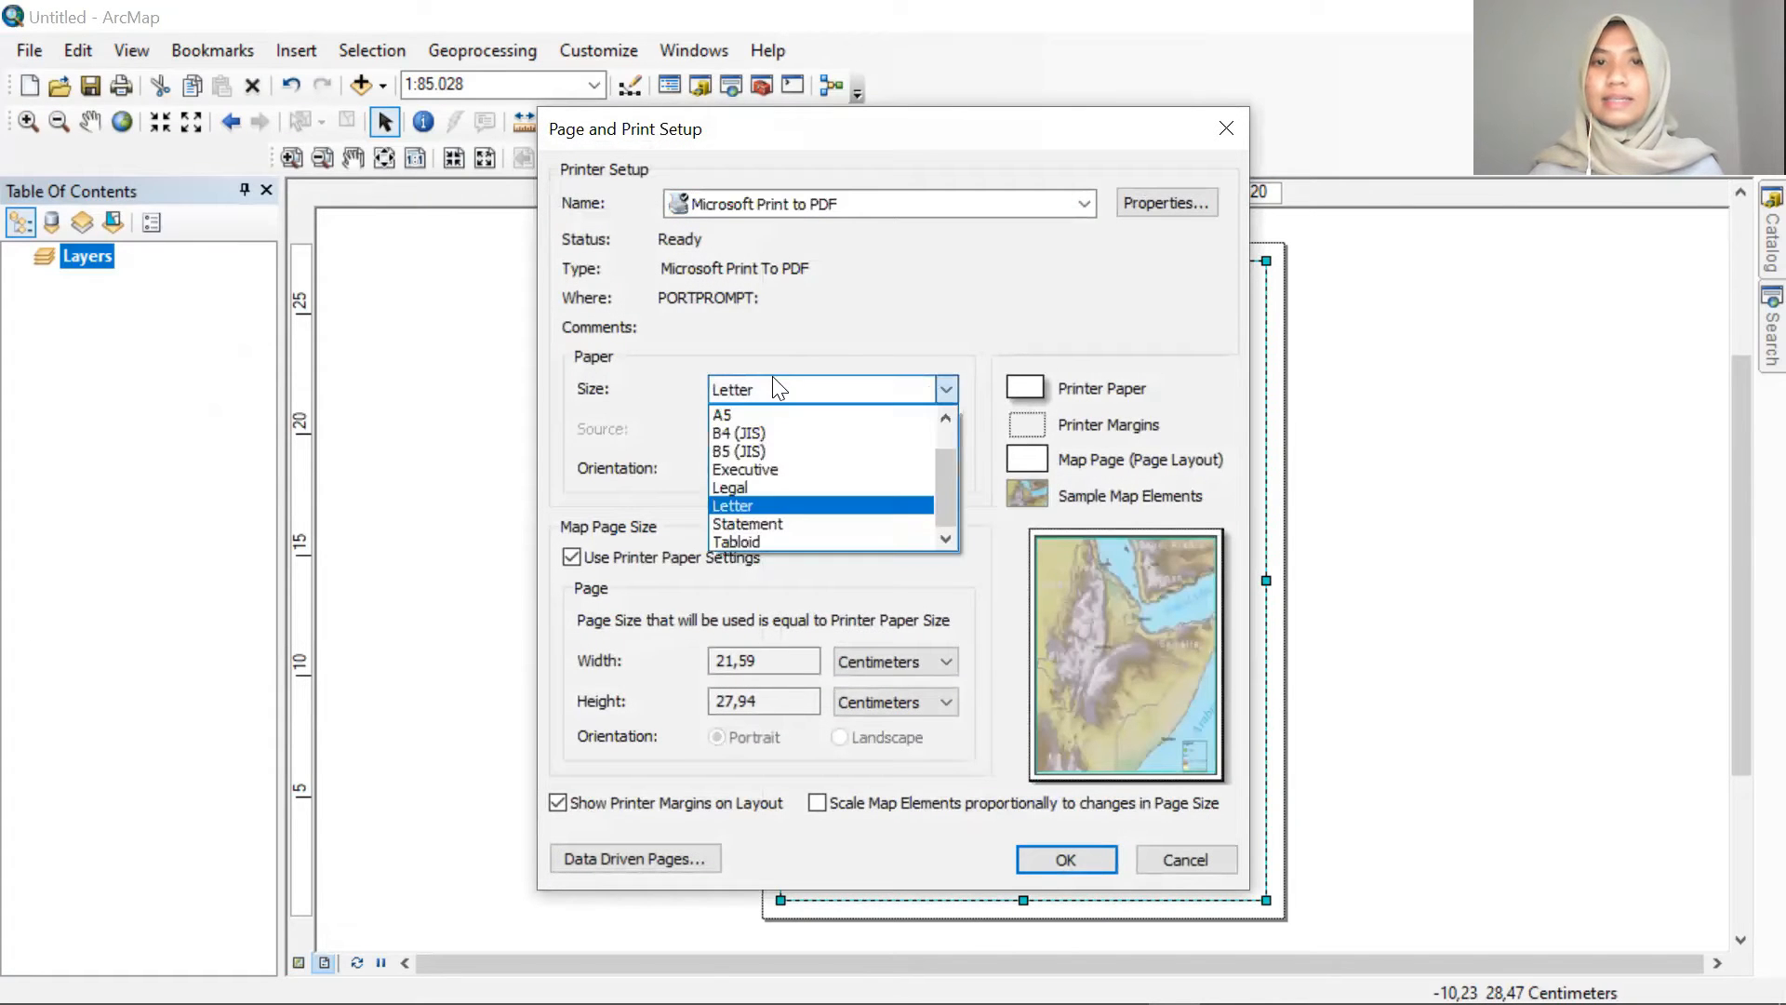
scroll(781, 437, up, 1)
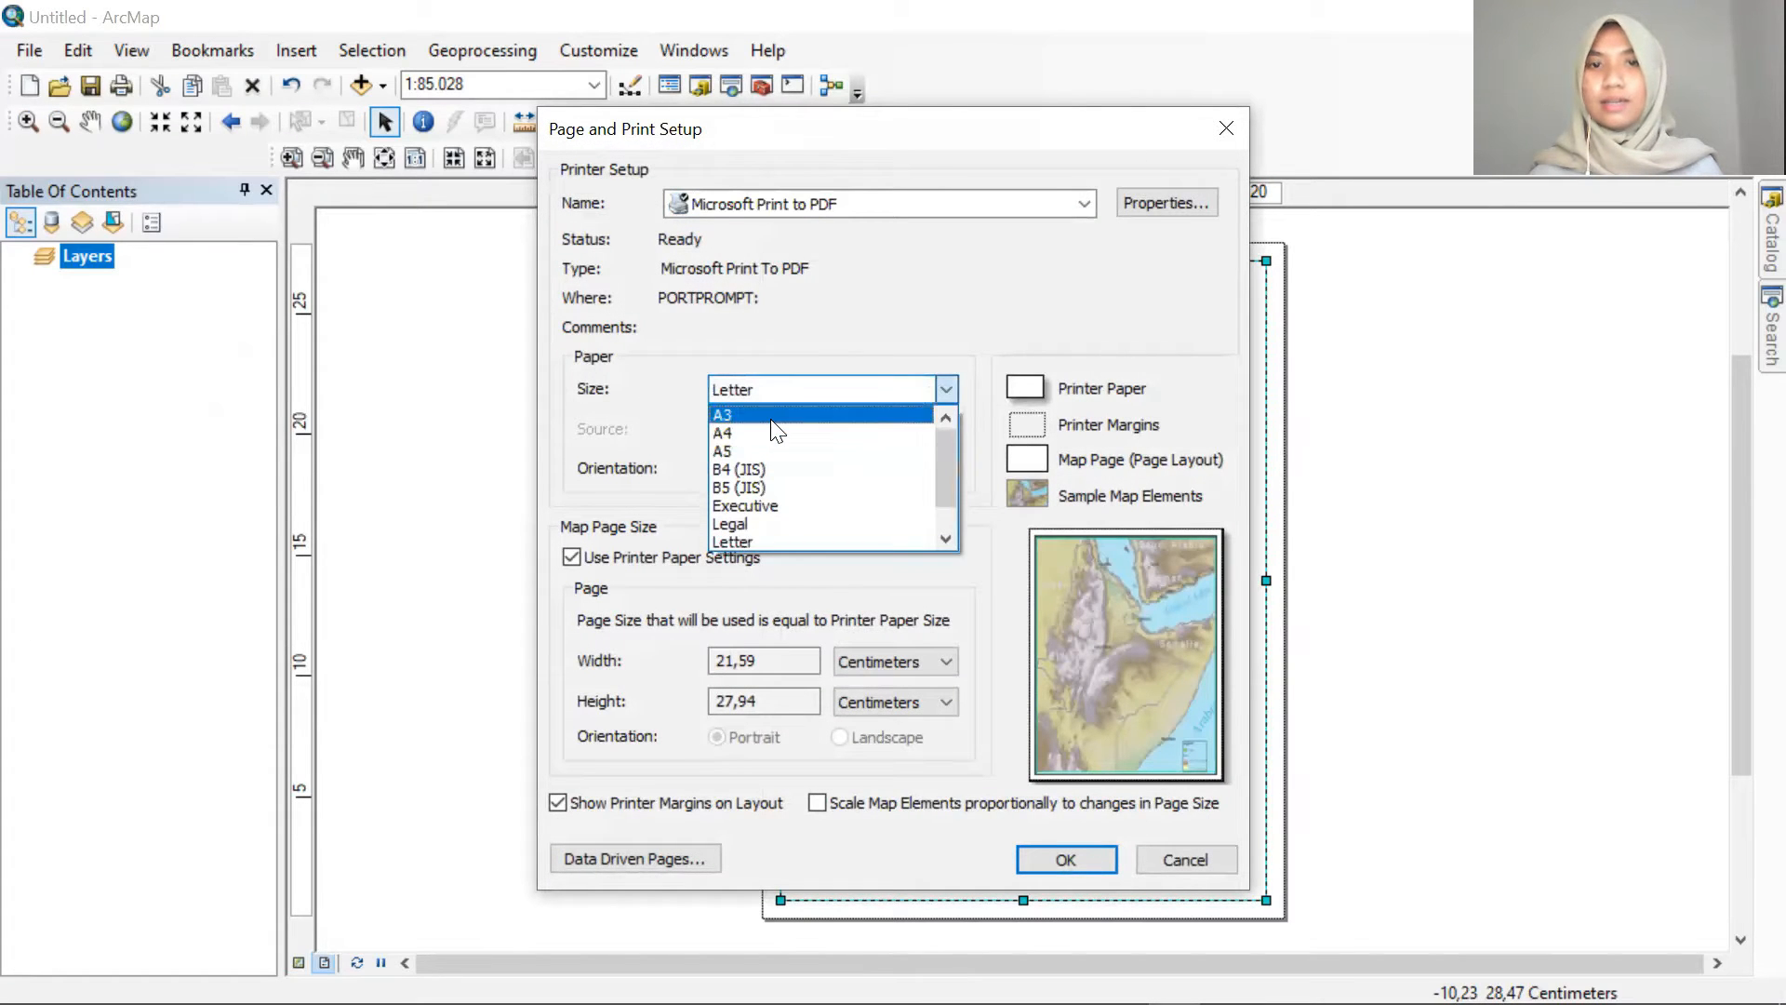
click(772, 418)
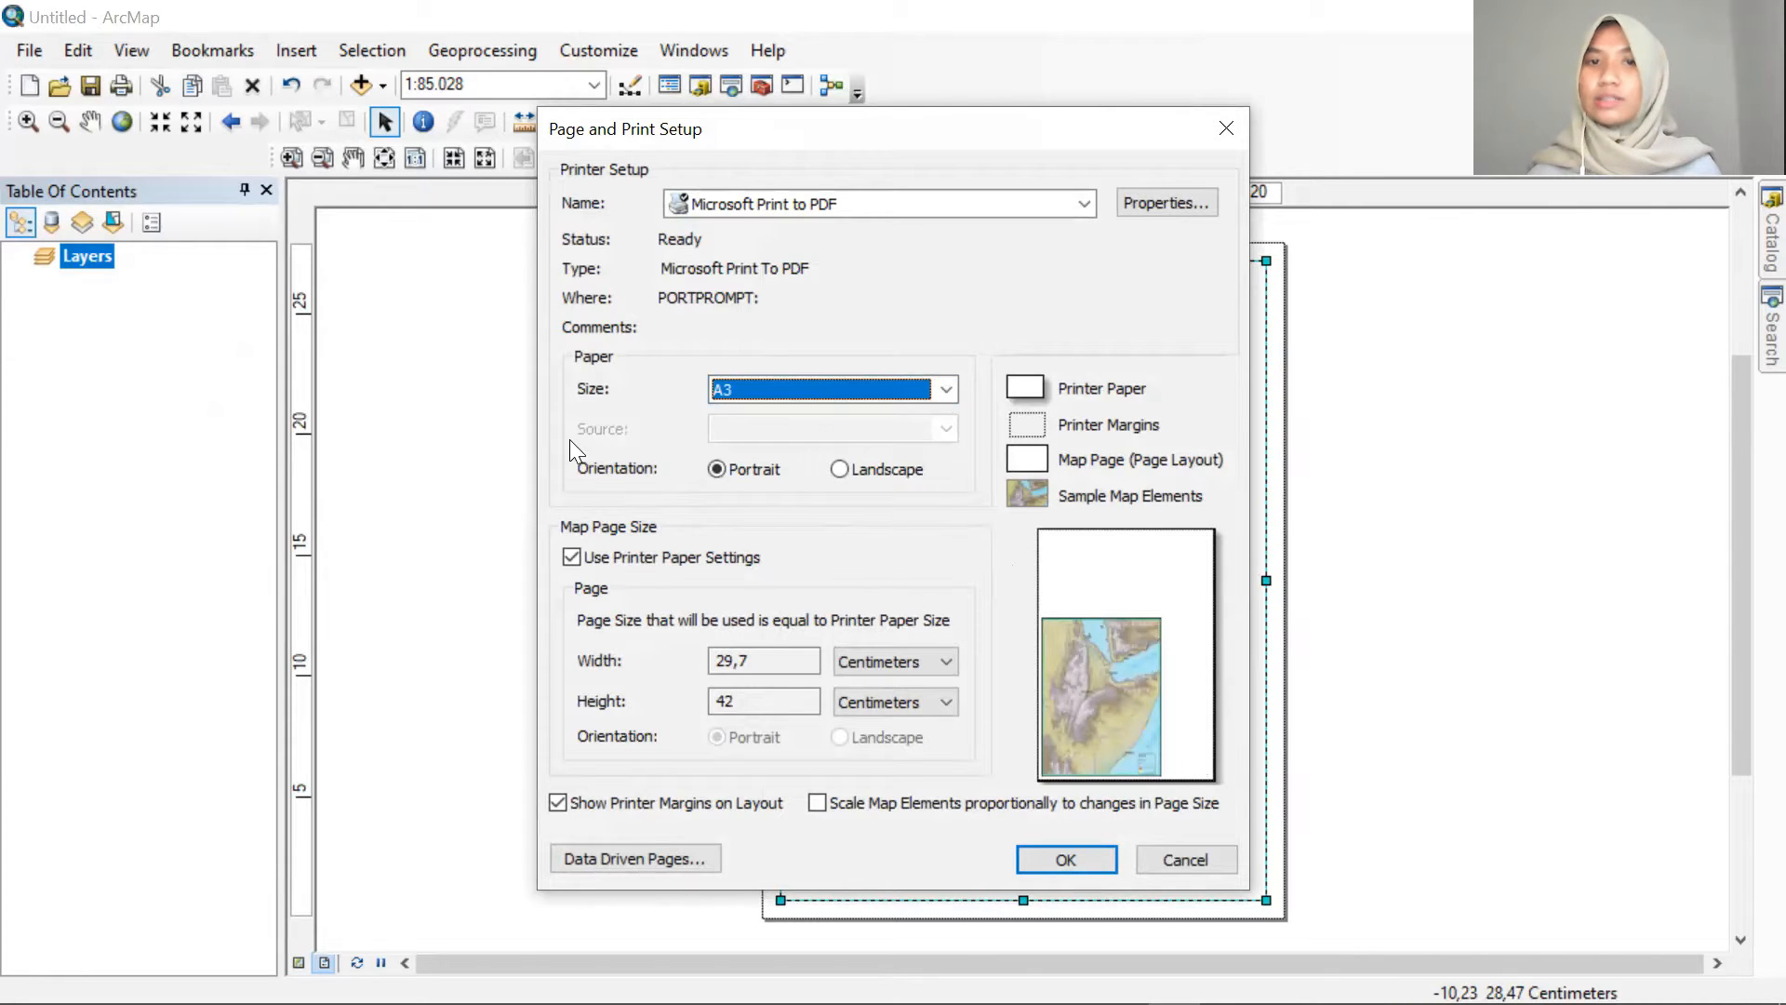
click(872, 474)
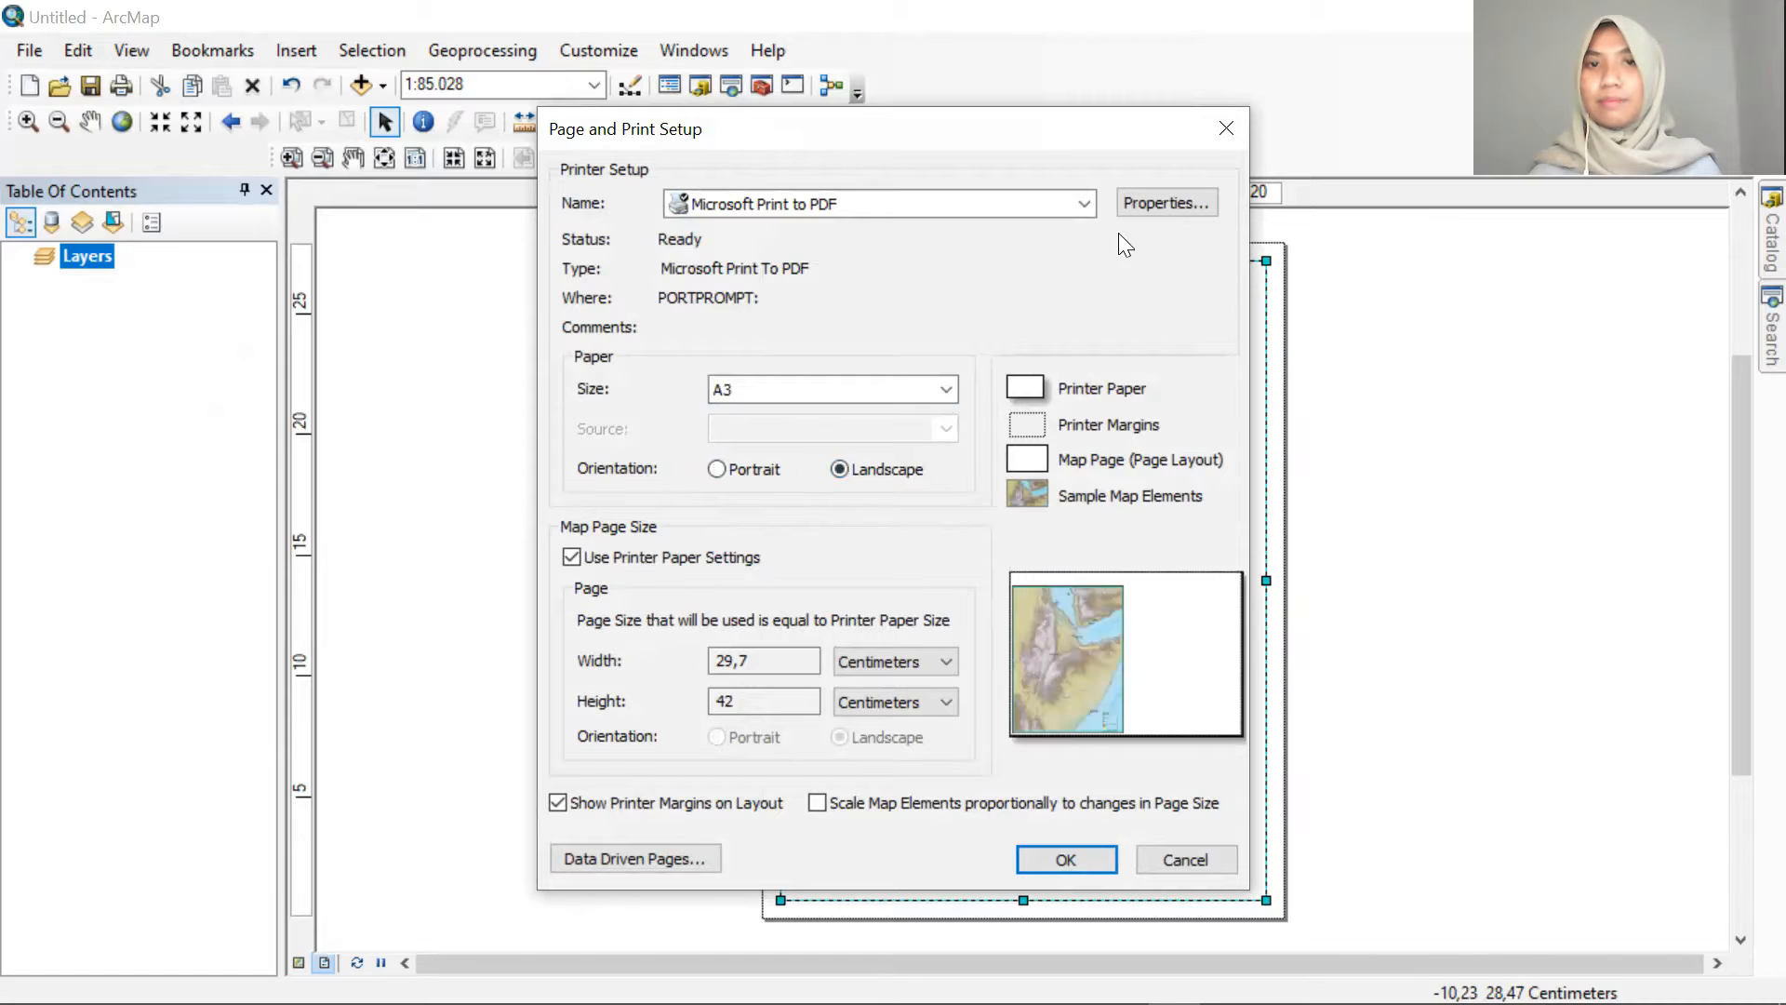
click(1079, 862)
Reposition the data frame inside the left part of the A3 page and extend its upper edge slightly towards the page margin
mouse_move(899, 716)
mouse_down()
mouse_move(898, 680)
mouse_move(915, 694)
mouse_up()
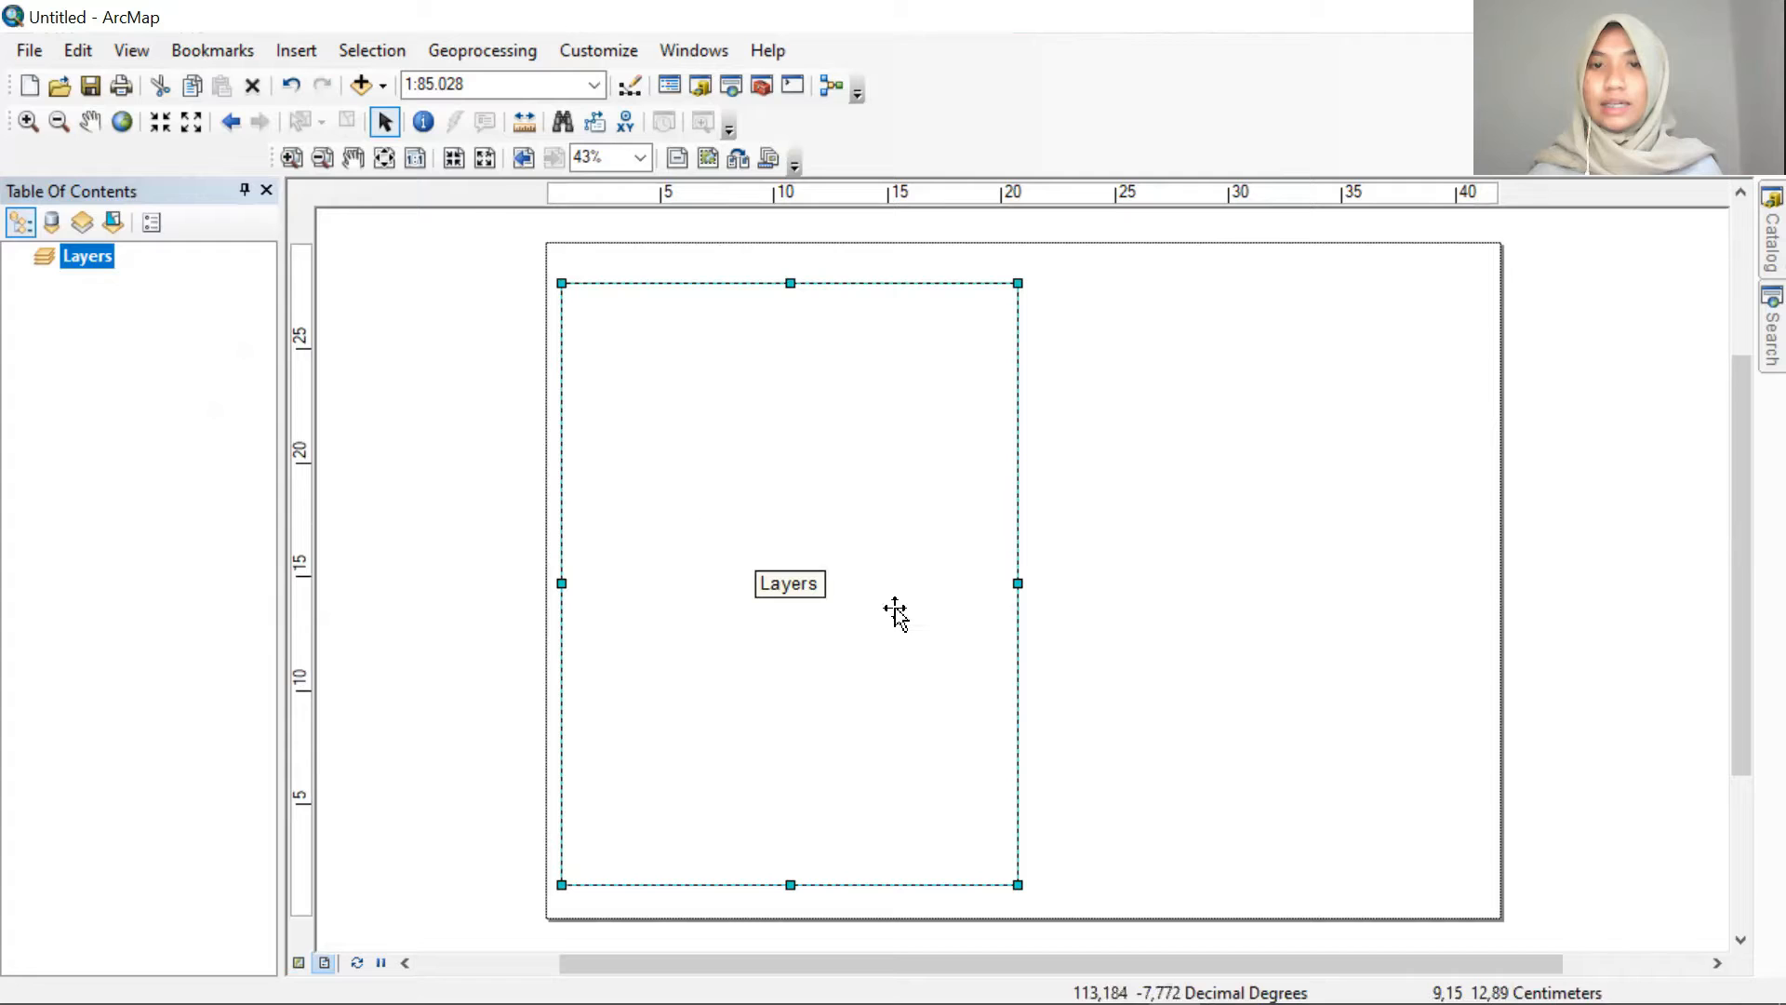
drag(790, 283, 789, 266)
drag(773, 443, 784, 440)
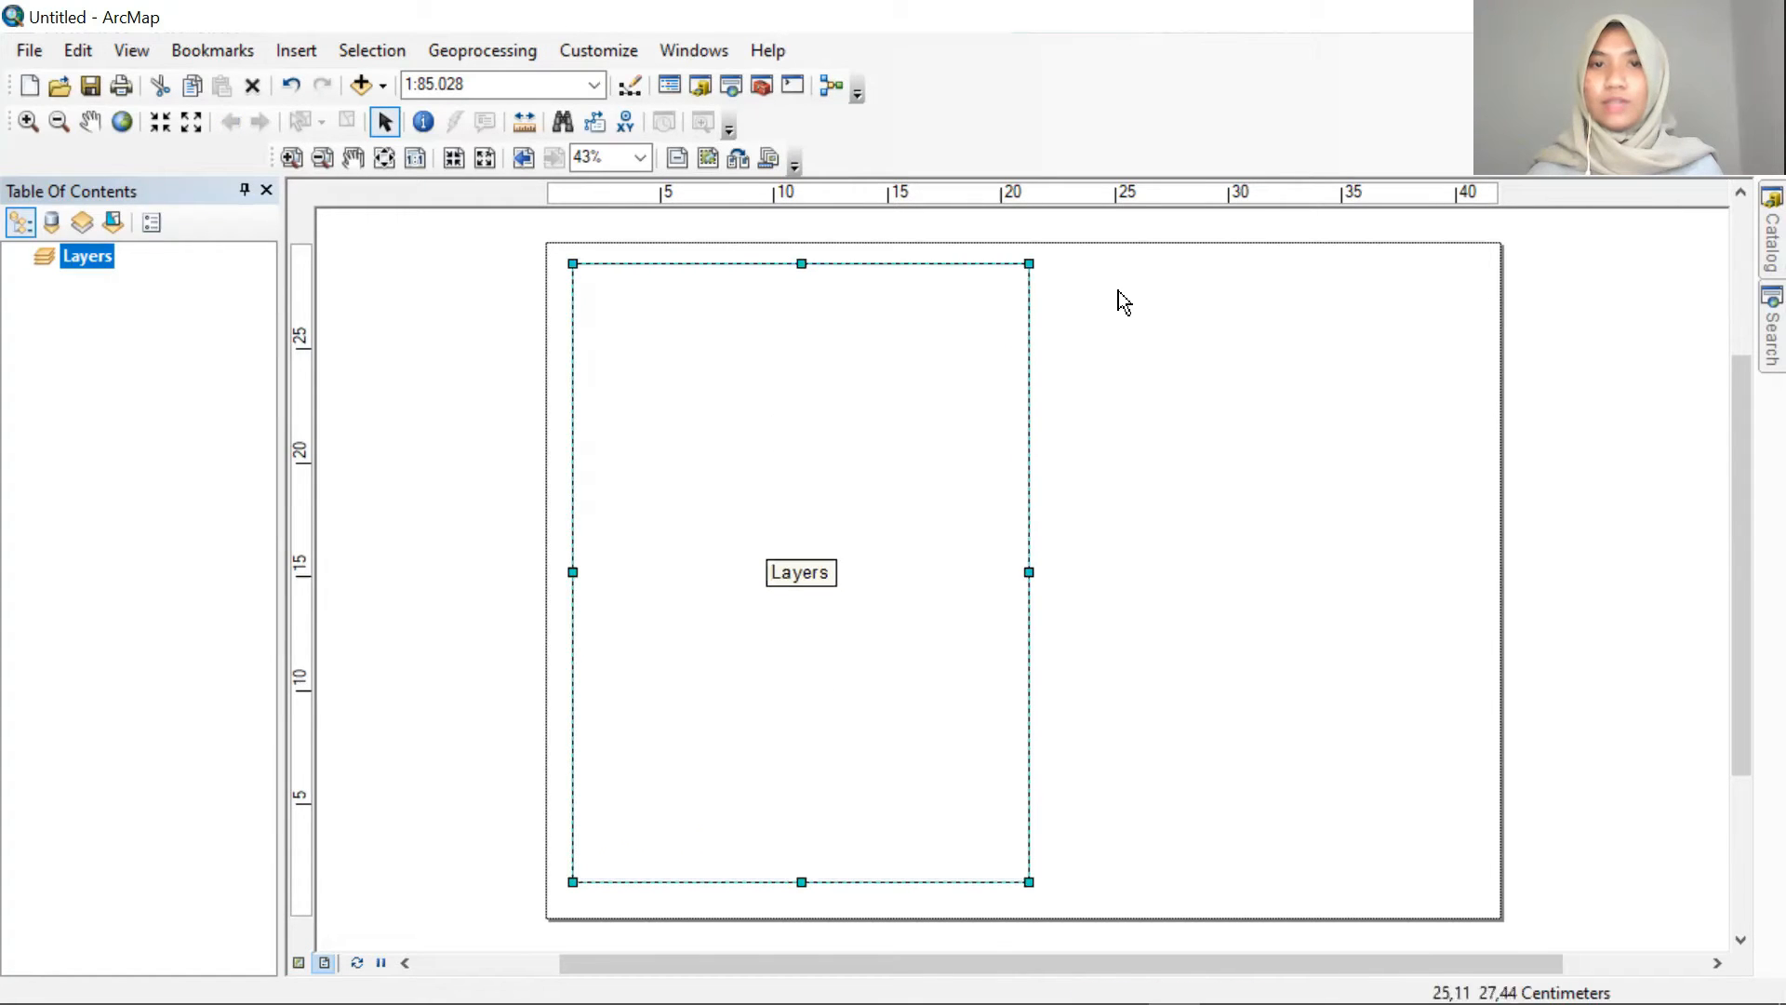
Add the pilang 2.ecw image from the connected bahan folder and zoom in so it fills most of the data frame
click(1747, 257)
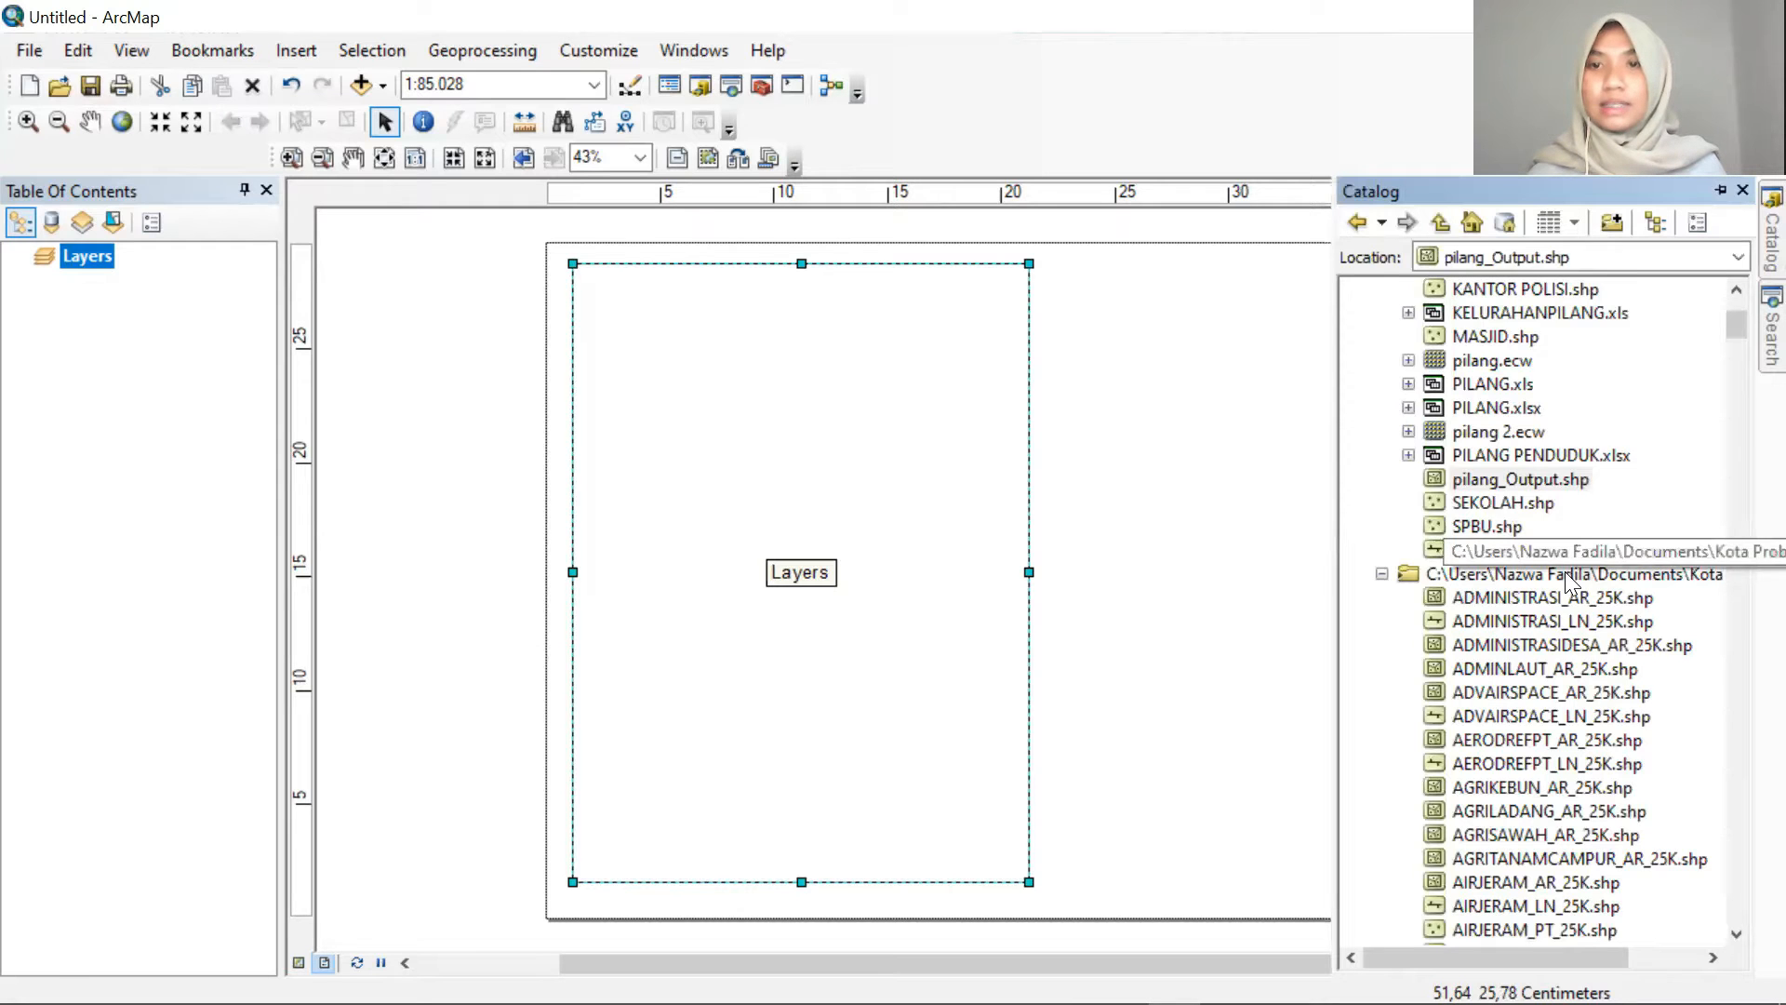
scroll(1569, 582, up, 1)
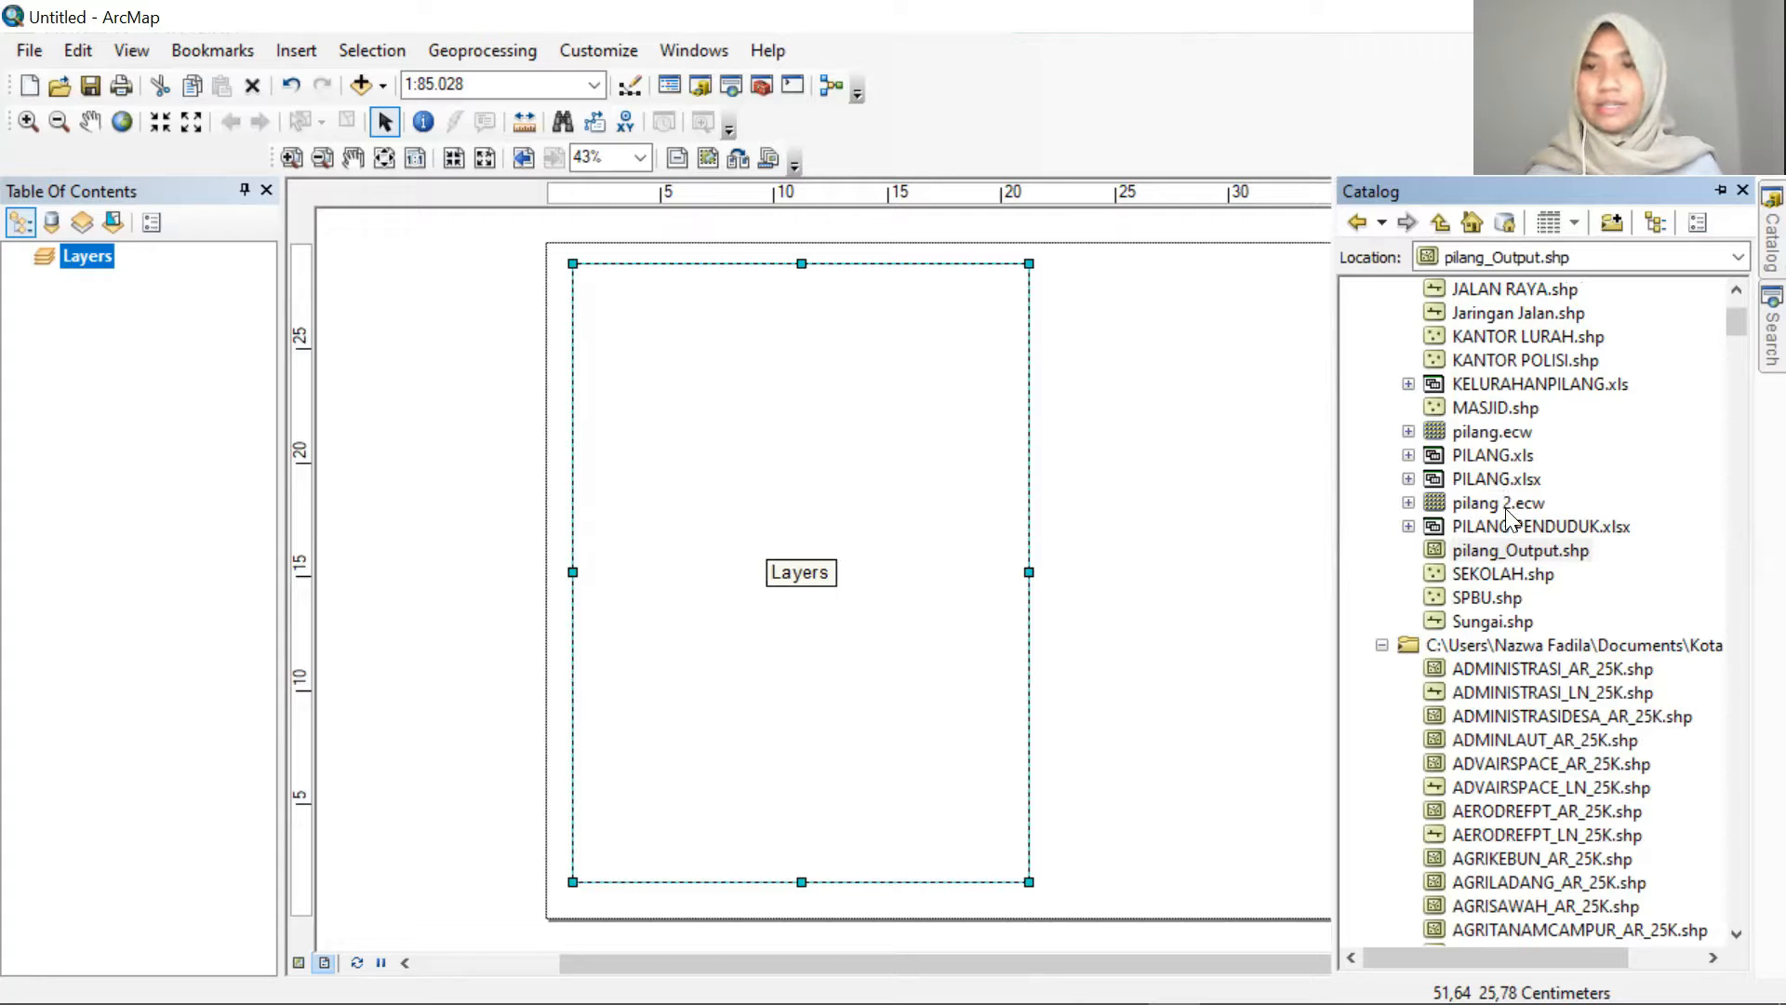
click(1516, 507)
mouse_move(1526, 505)
mouse_down()
mouse_move(1480, 513)
mouse_move(176, 316)
mouse_up()
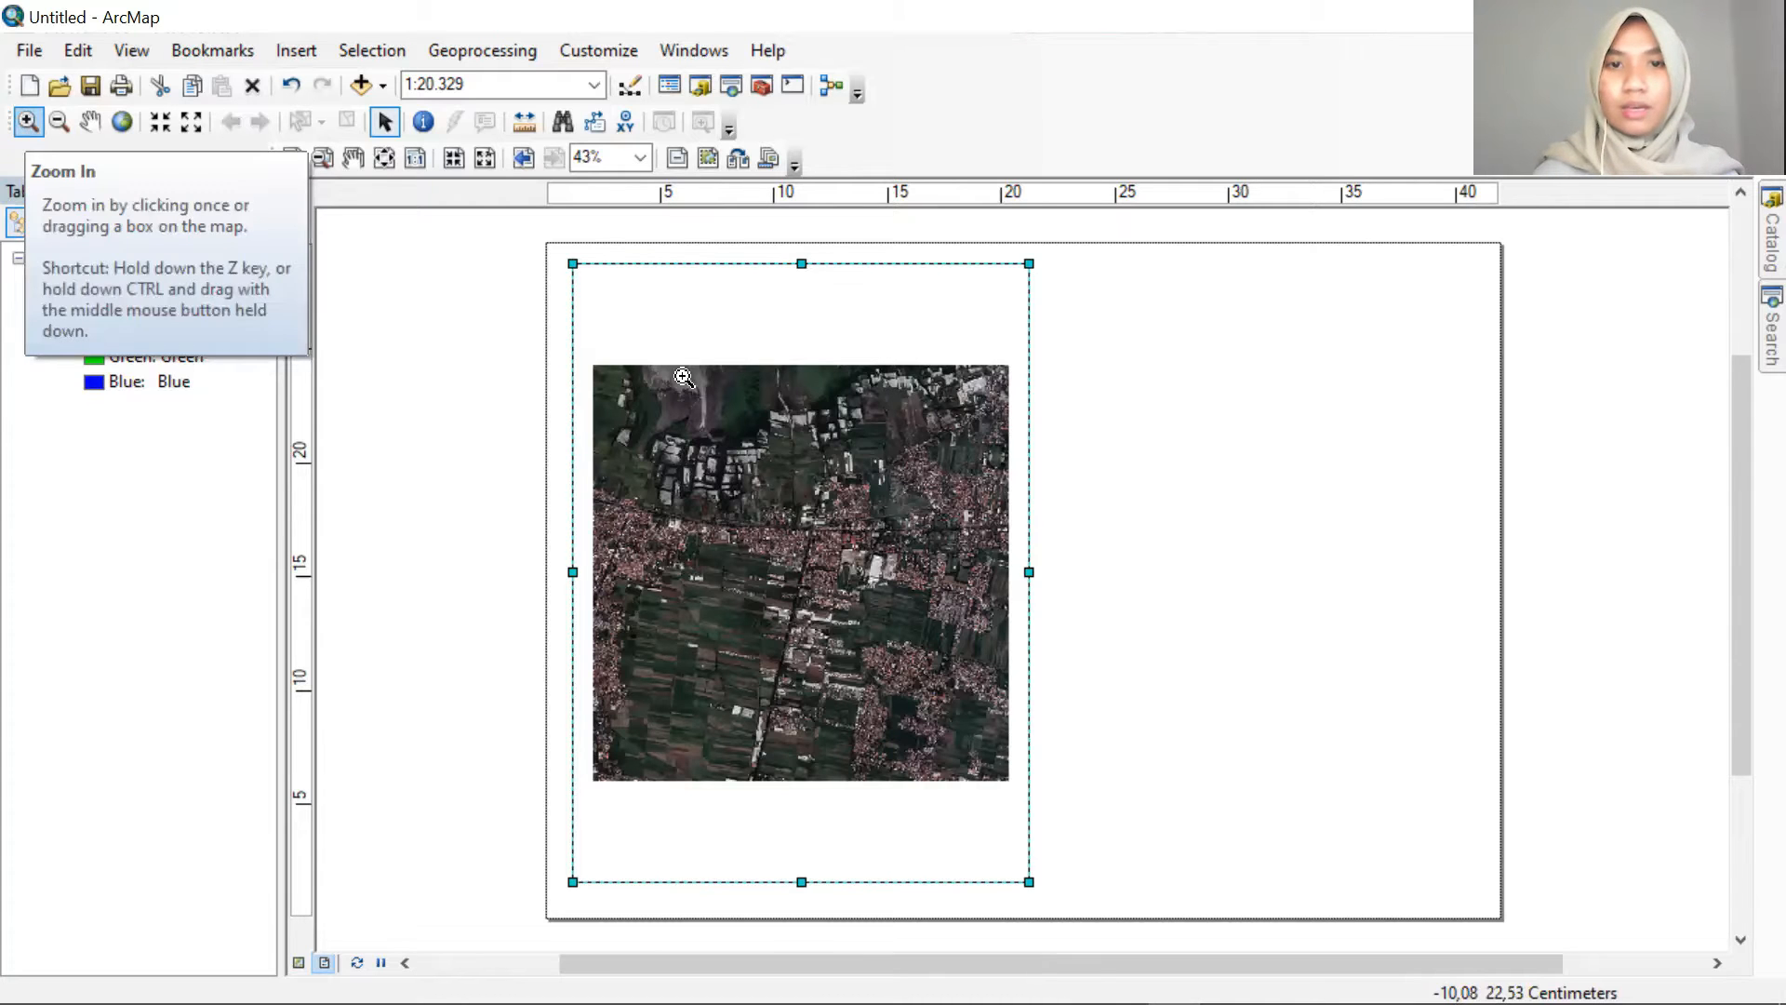
drag(647, 375, 974, 838)
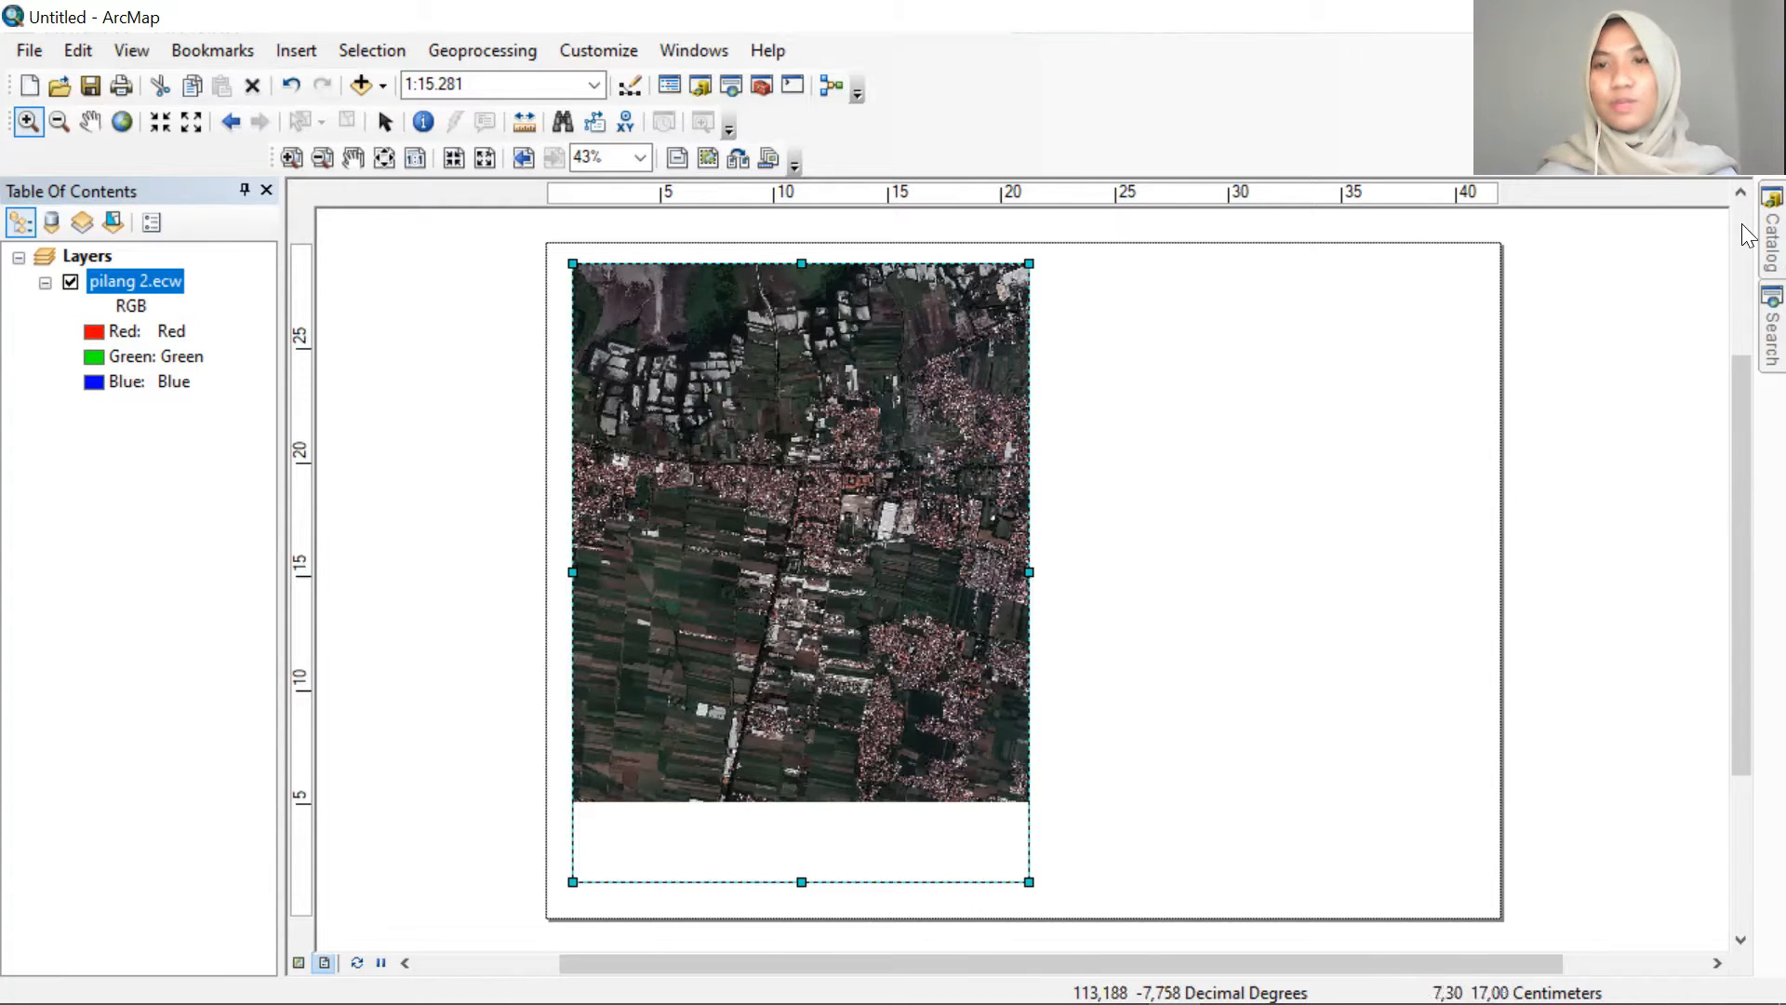
Add pilang_Output.shp above the image and symbolize it with no fill and a thicker bright yellow outline
mouse_move(1551, 556)
mouse_down()
mouse_move(1583, 582)
mouse_move(372, 548)
mouse_move(116, 318)
mouse_up()
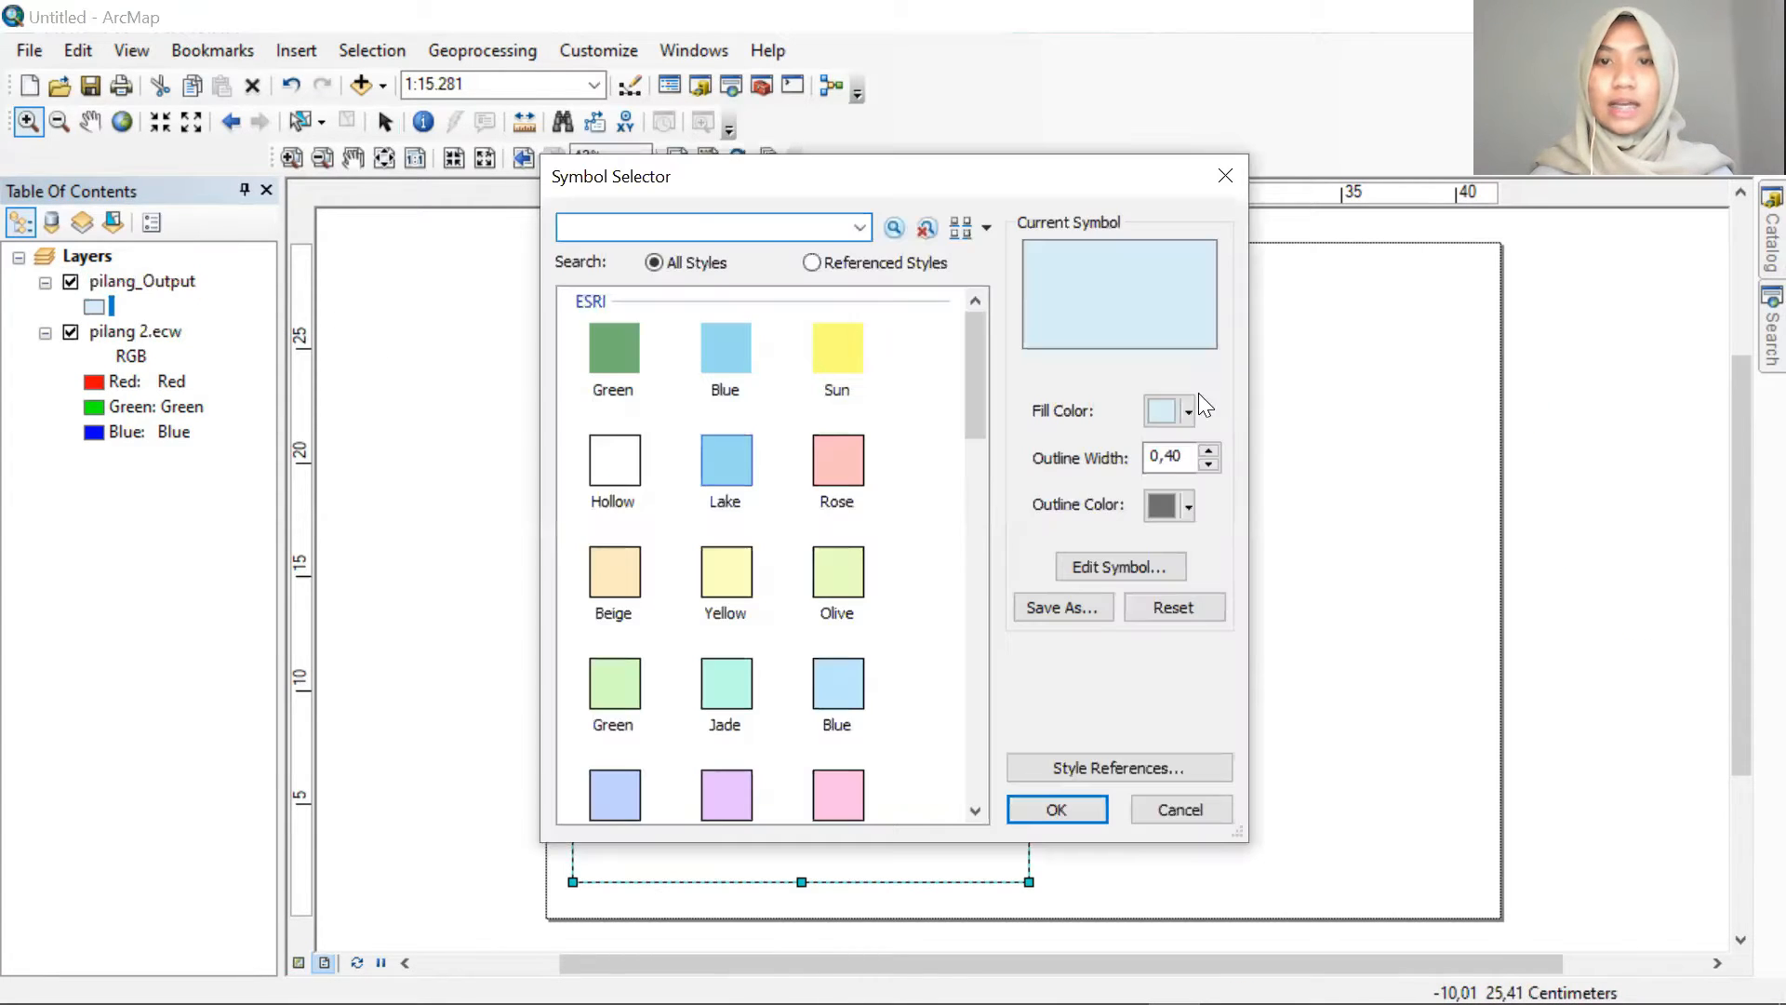
click(1188, 410)
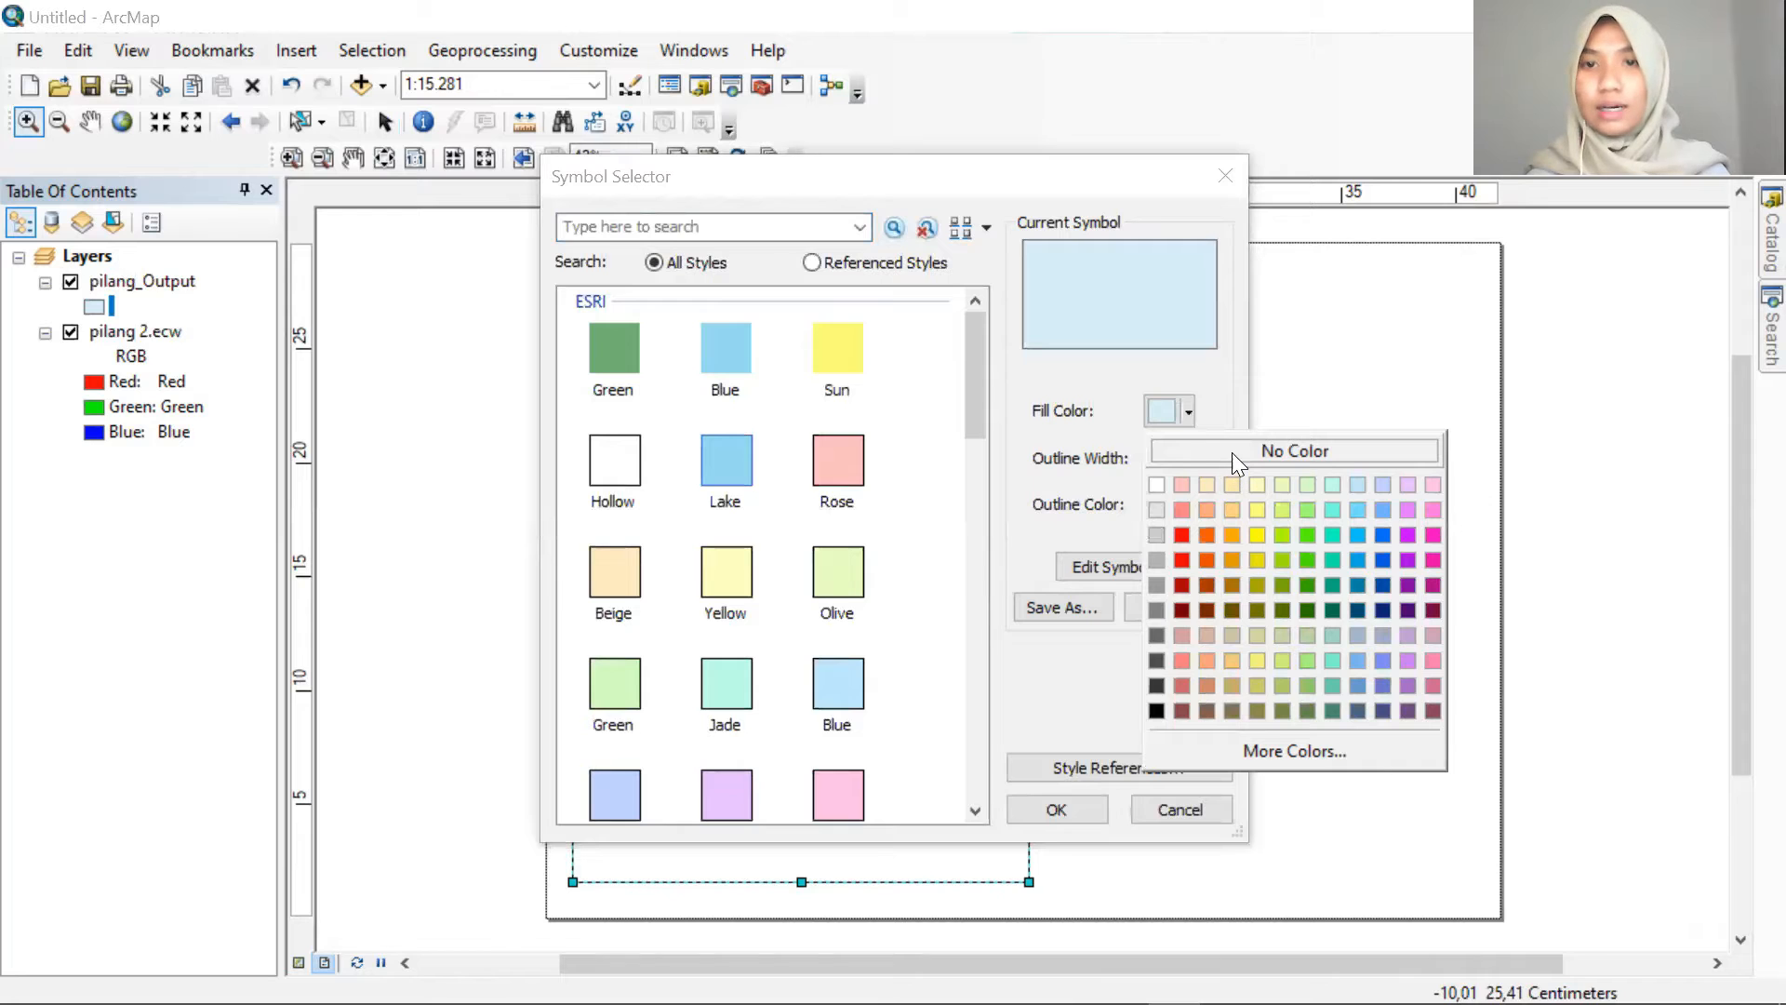
click(1295, 450)
click(1188, 505)
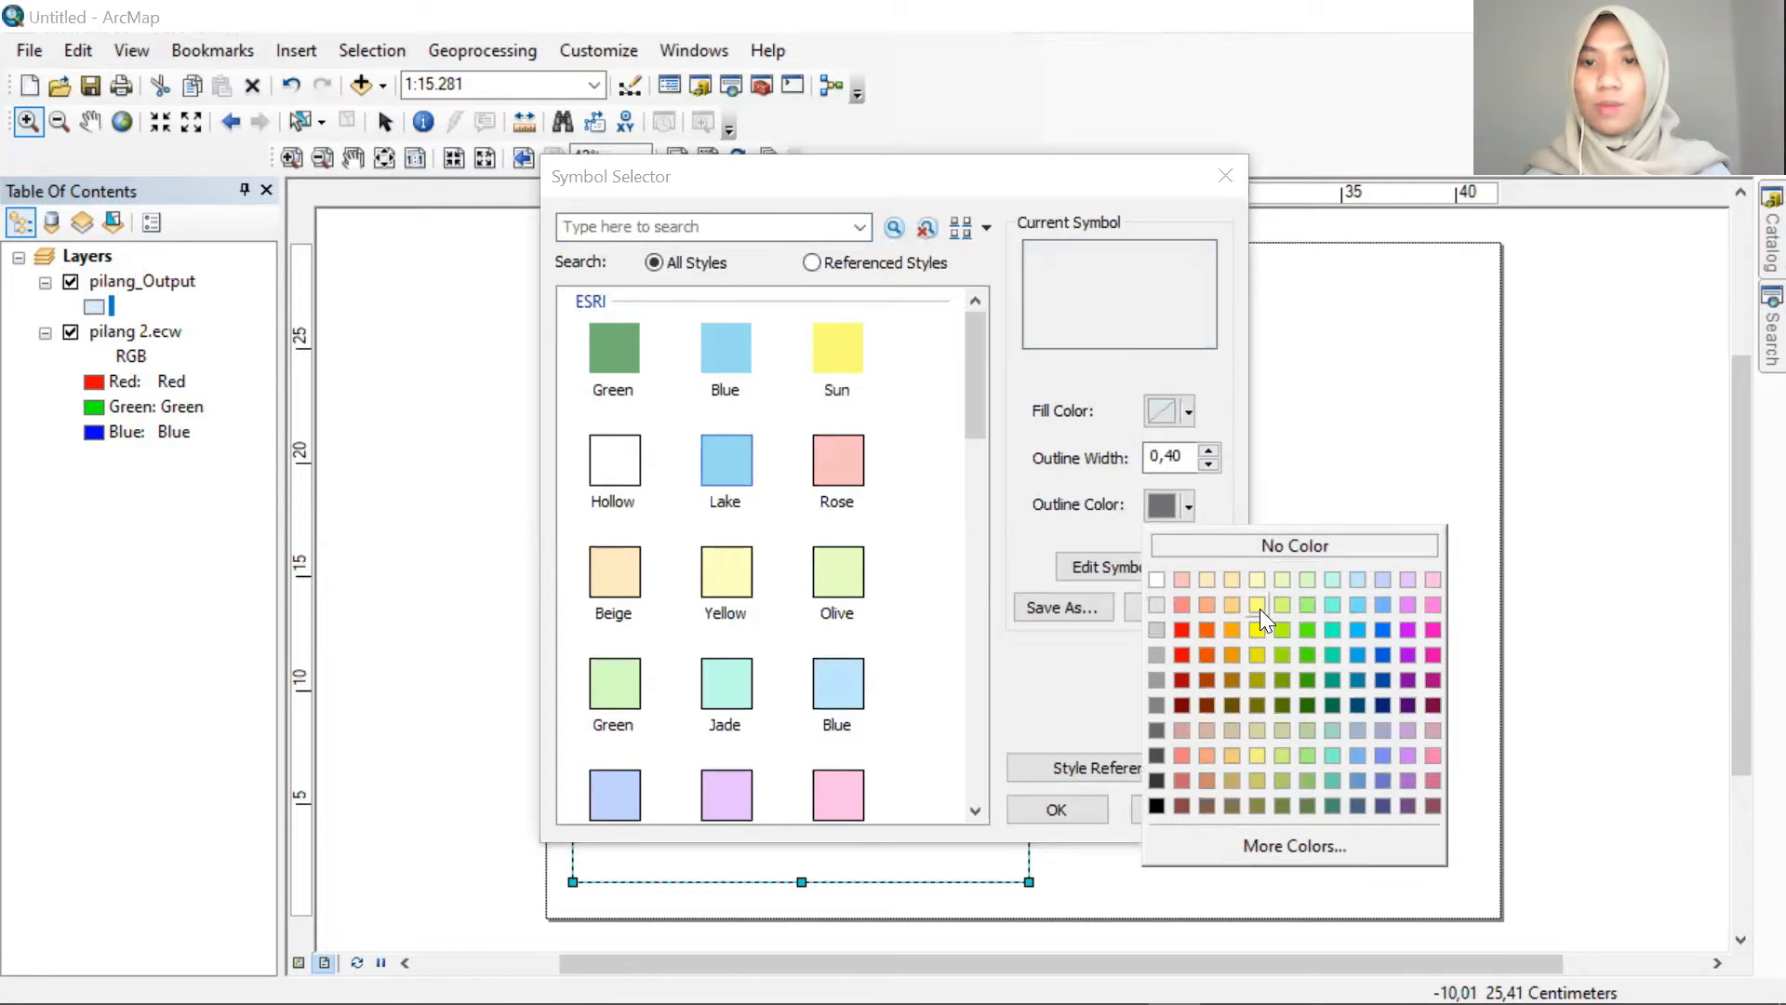
click(1260, 609)
click(1189, 508)
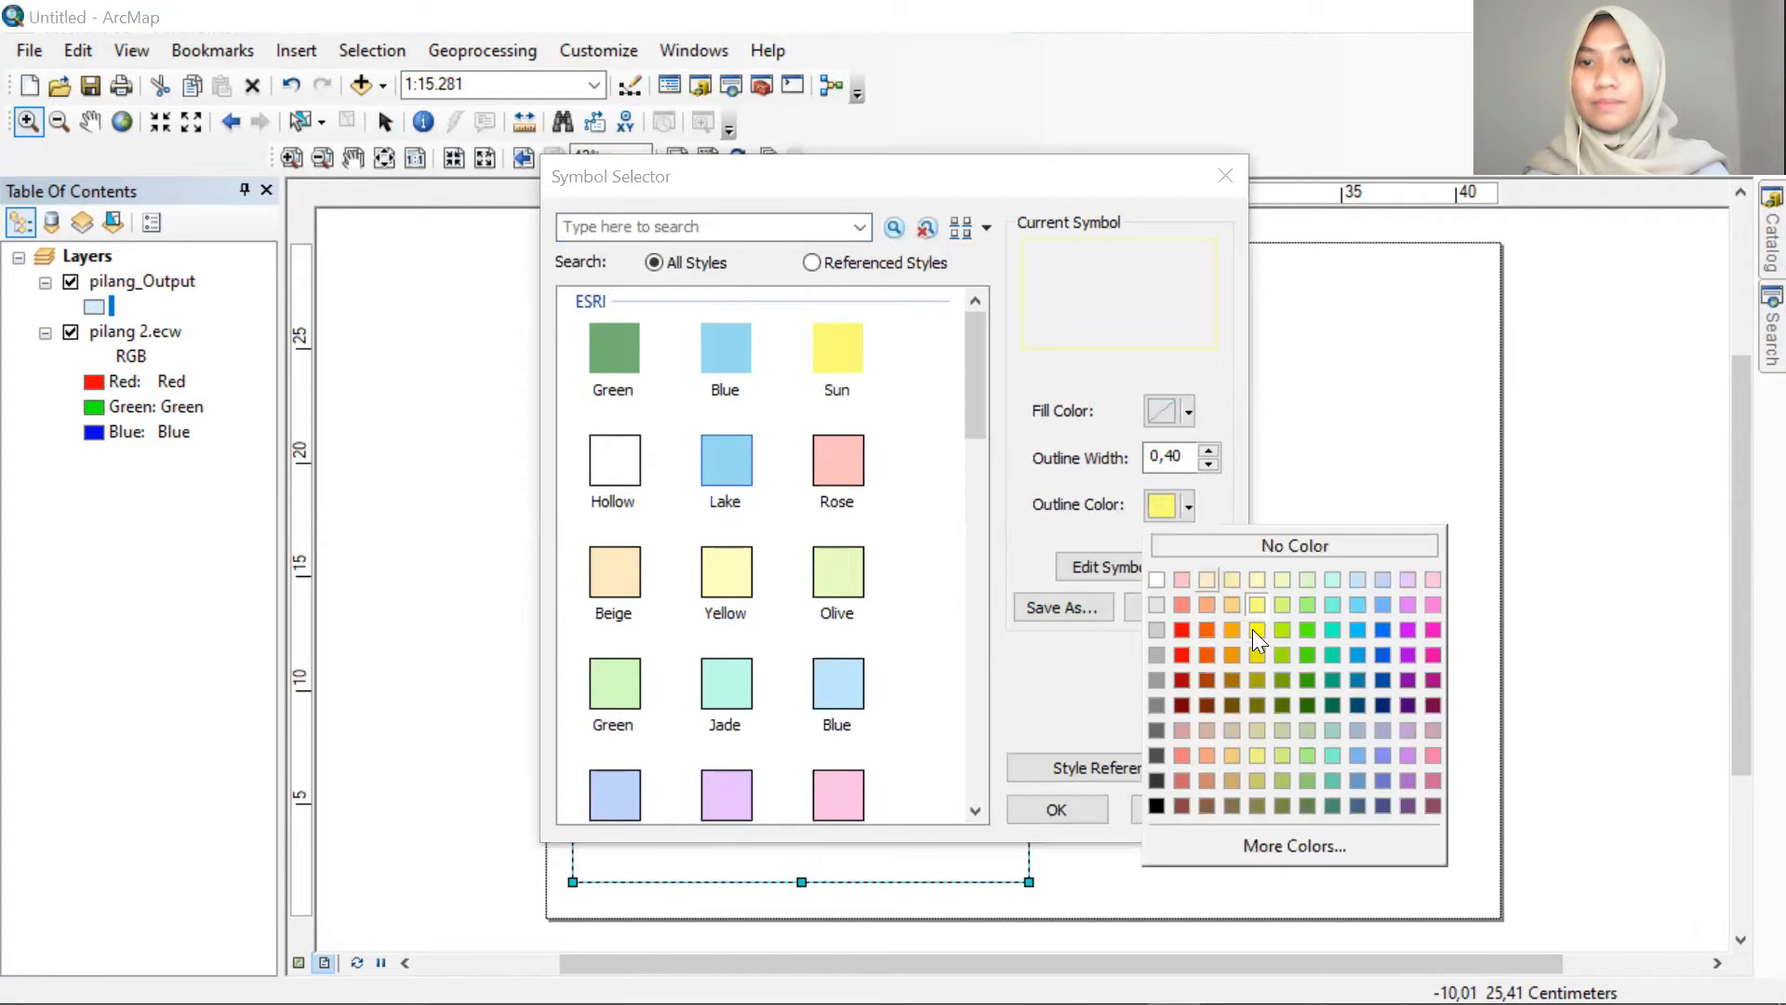
click(1254, 630)
click(1208, 451)
click(1081, 811)
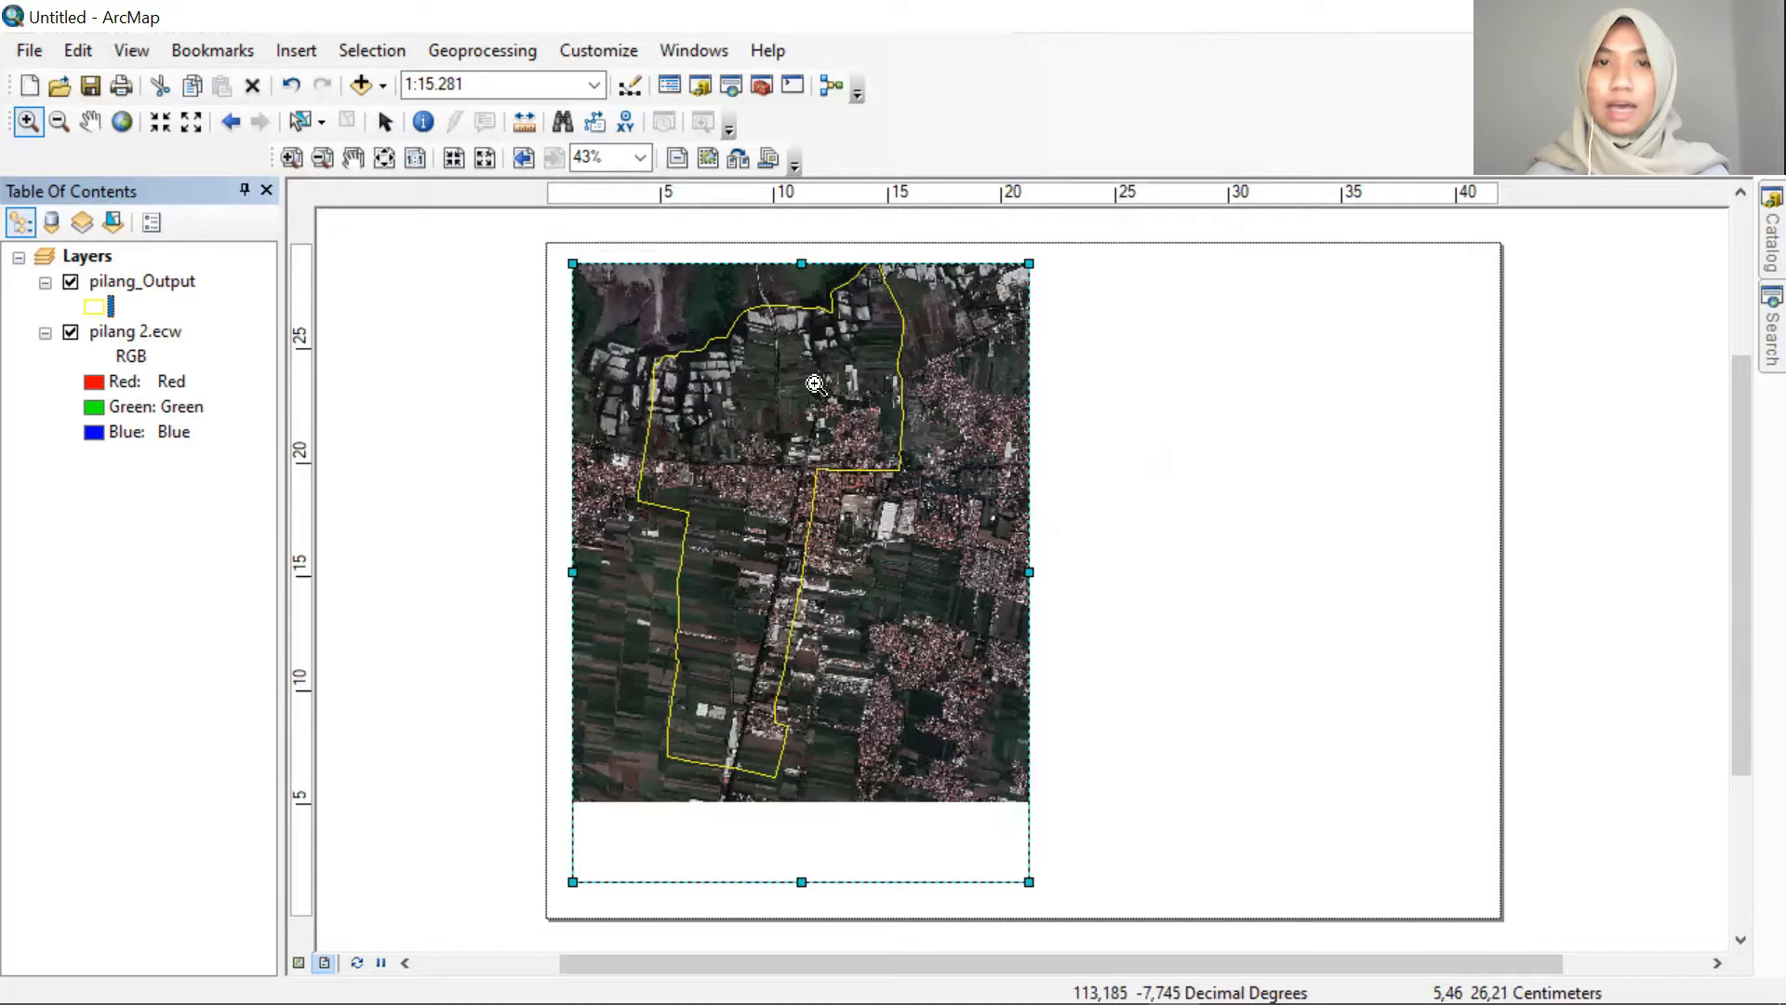
Zoom the map to 1:15.000 and widen the data frame until its right edge reaches about 25.5 cm on the ruler
click(724, 463)
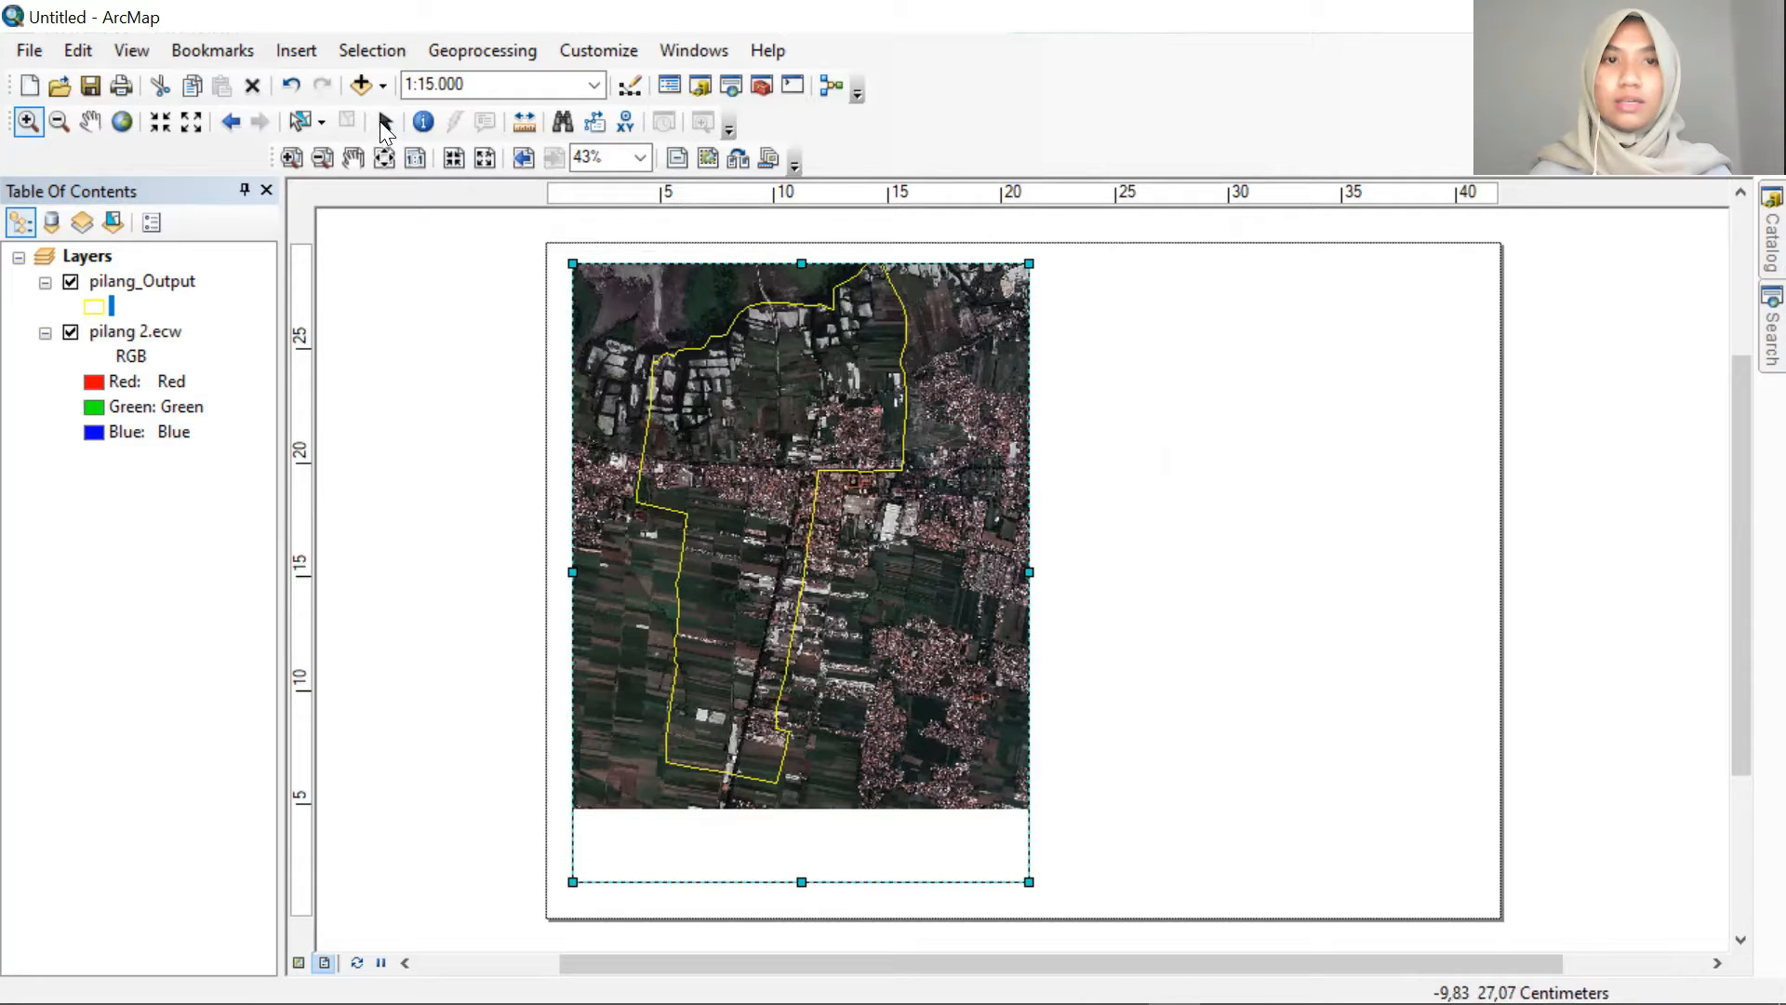
click(384, 122)
drag(1029, 572, 1129, 607)
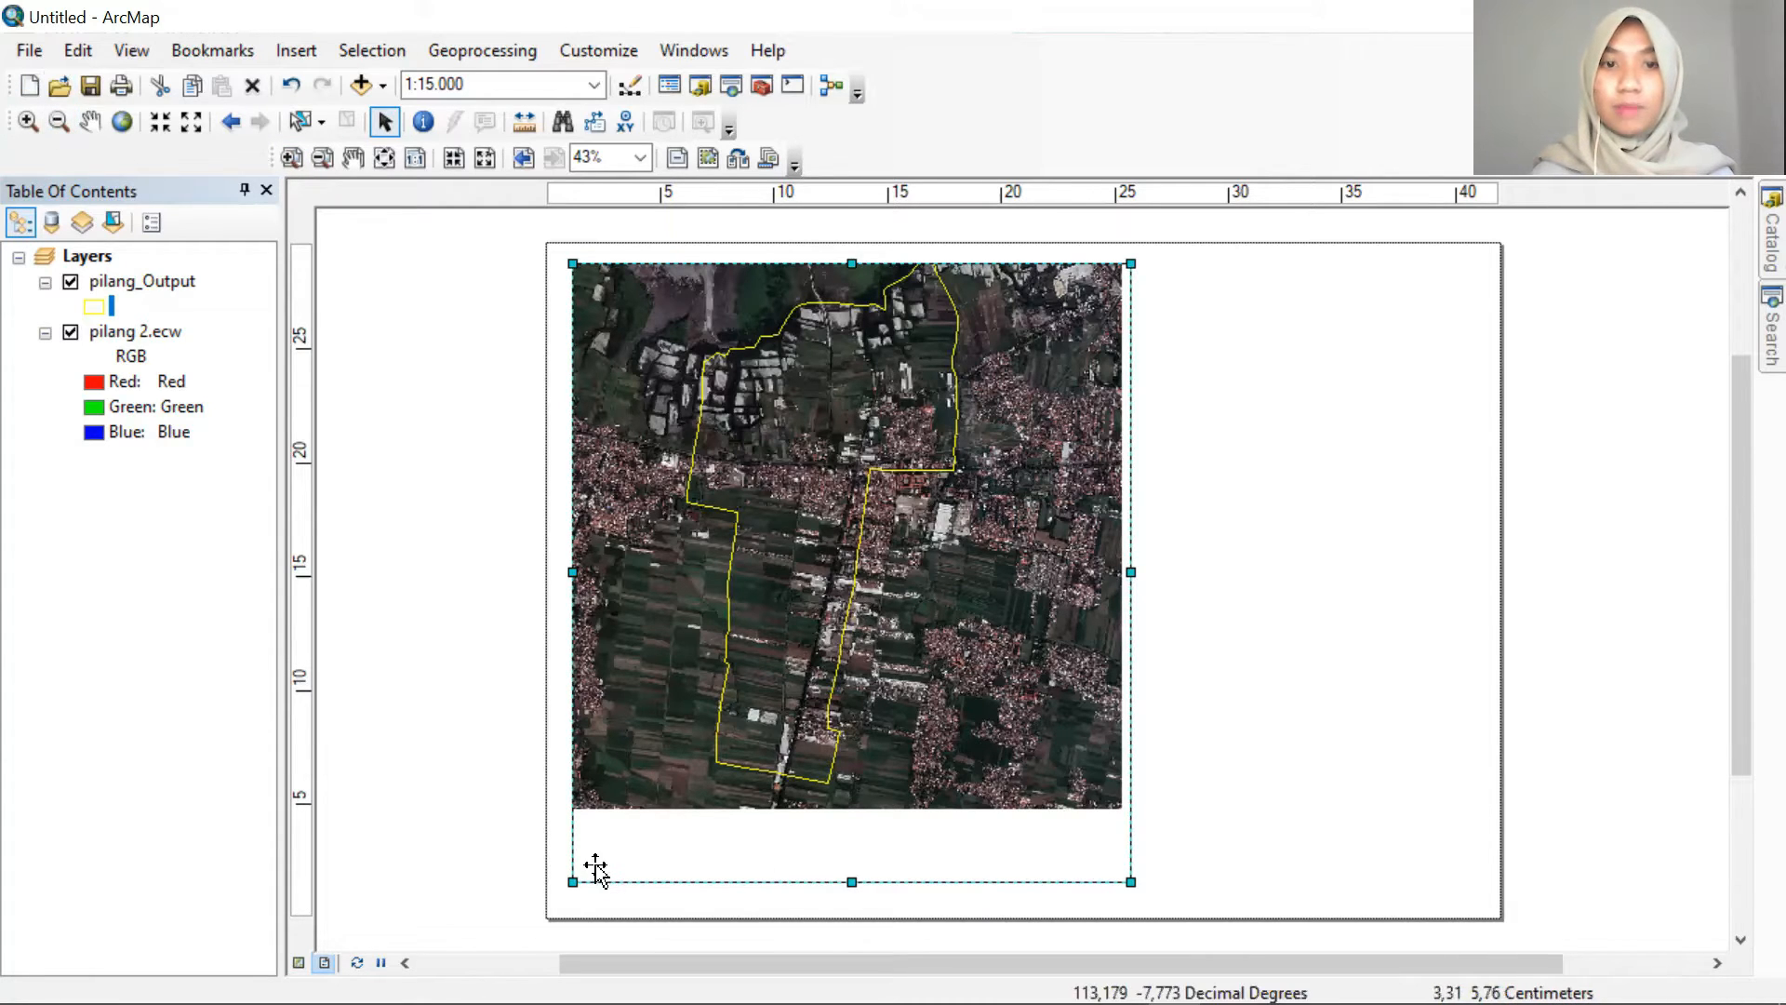
Pan the imagery down to centre the Pilang boundary in the data frame and zoom in to 1:12.500
click(99, 122)
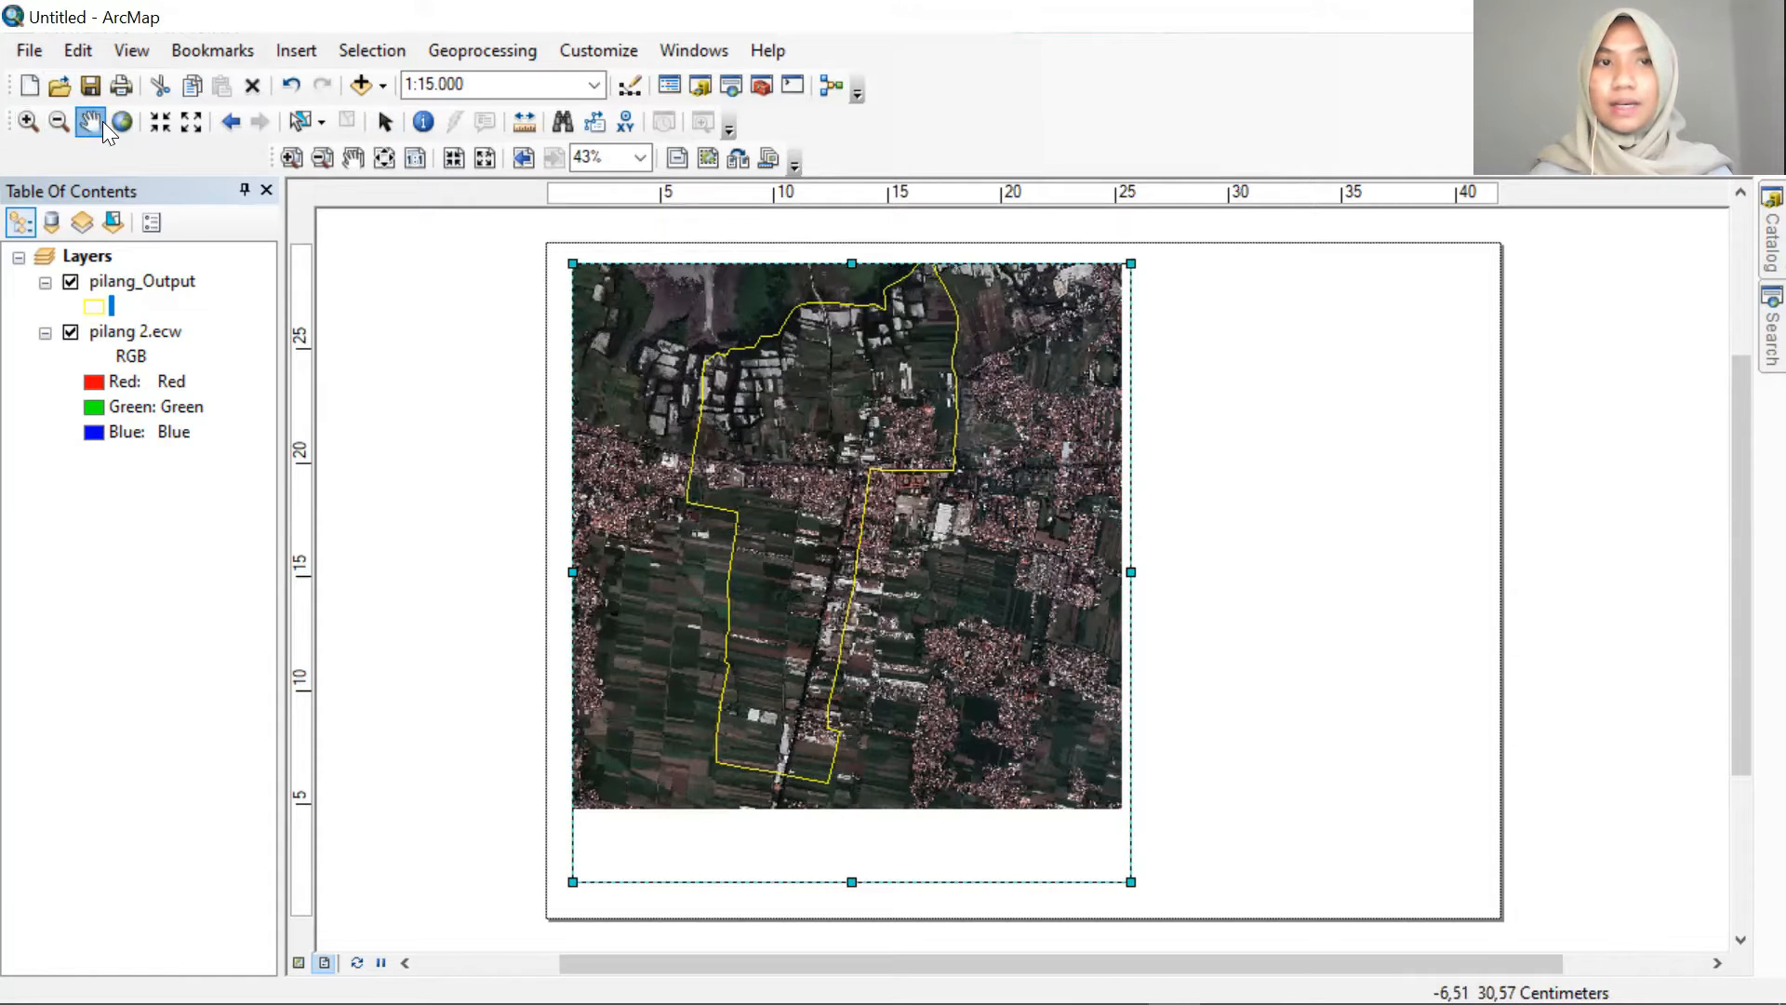
drag(749, 481, 955, 575)
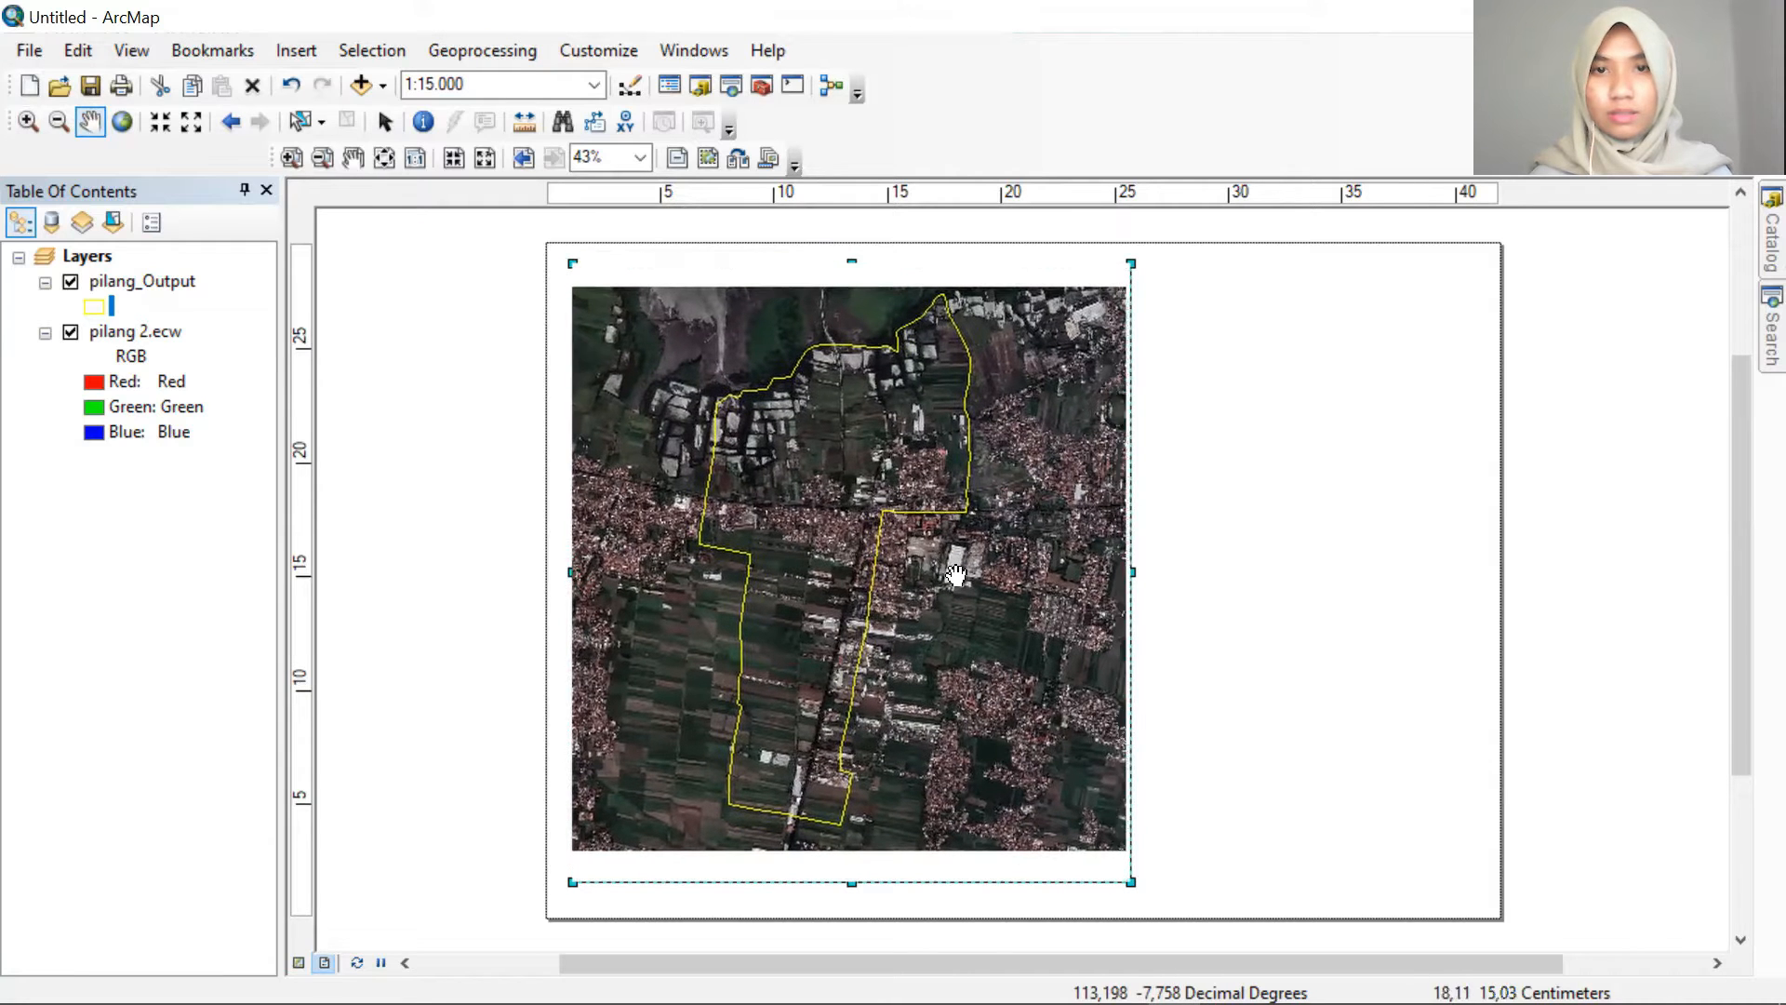
click(28, 121)
click(772, 512)
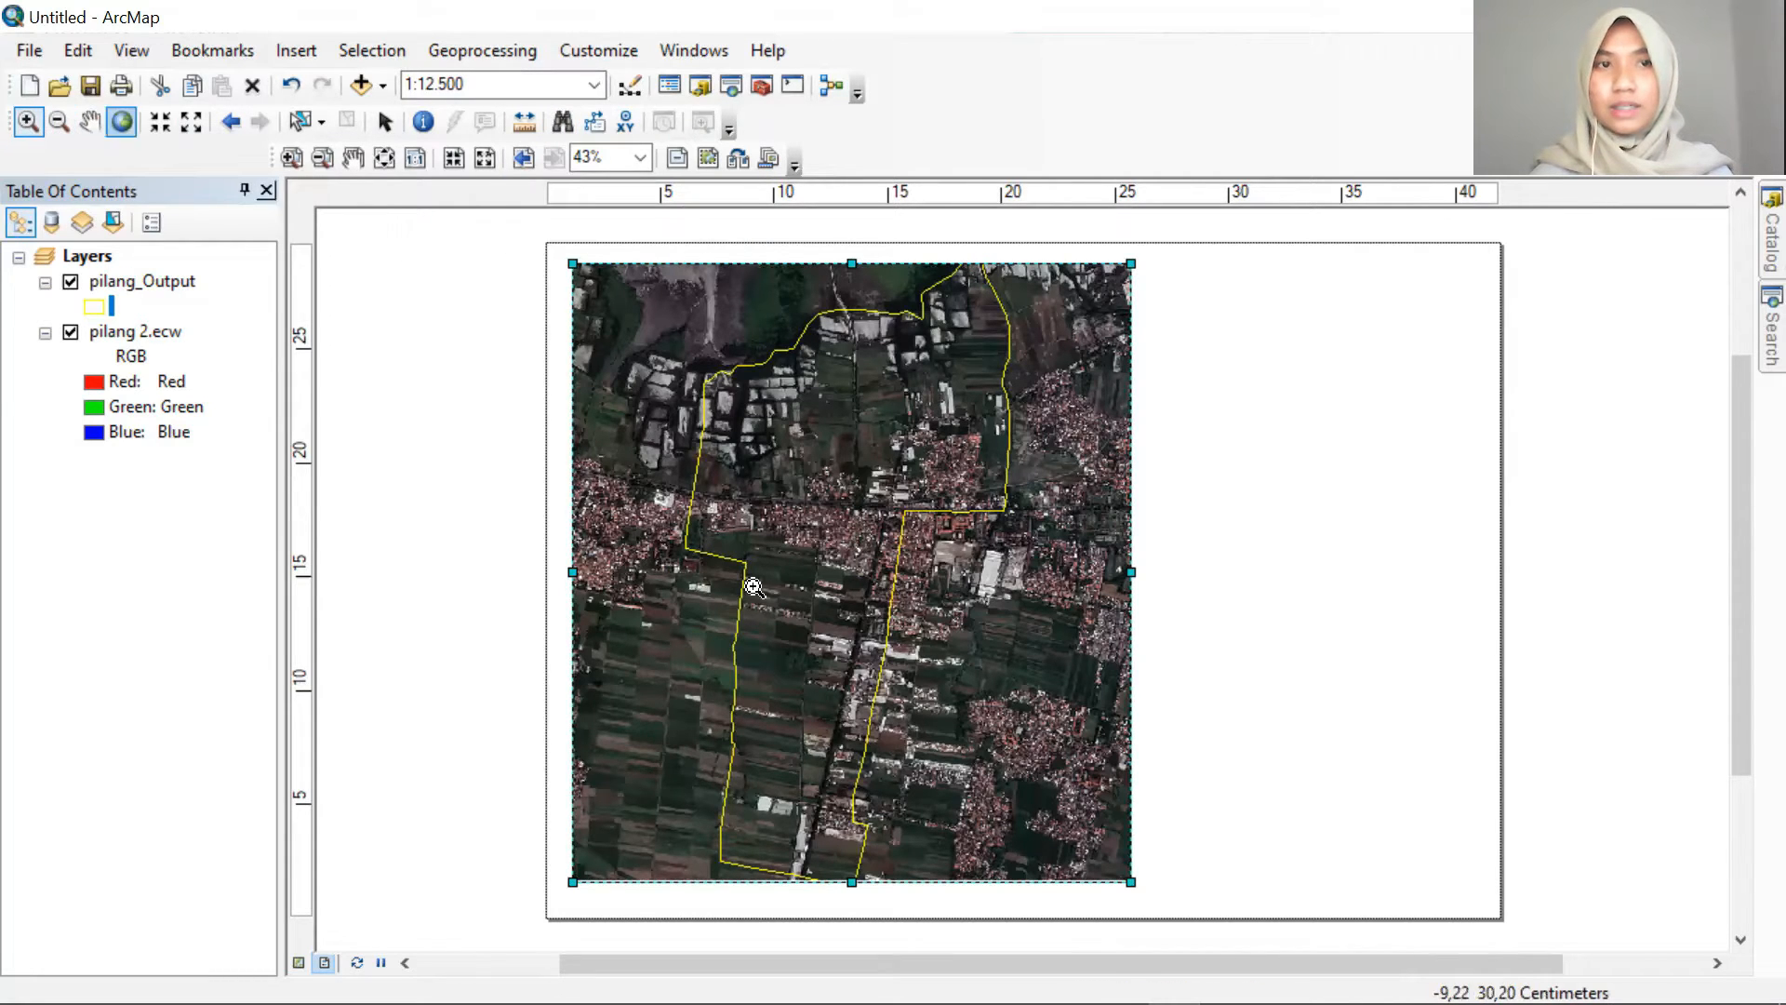
Set the map scale to 1:13.000 and extend the data frame's bottom edge slightly downward around the Pilang boundary
click(555, 88)
click(555, 88)
key(BackSpace)
key(BackSpace)
key(BackSpace)
key(BackSpace)
key(BackSpace)
text(3.000)
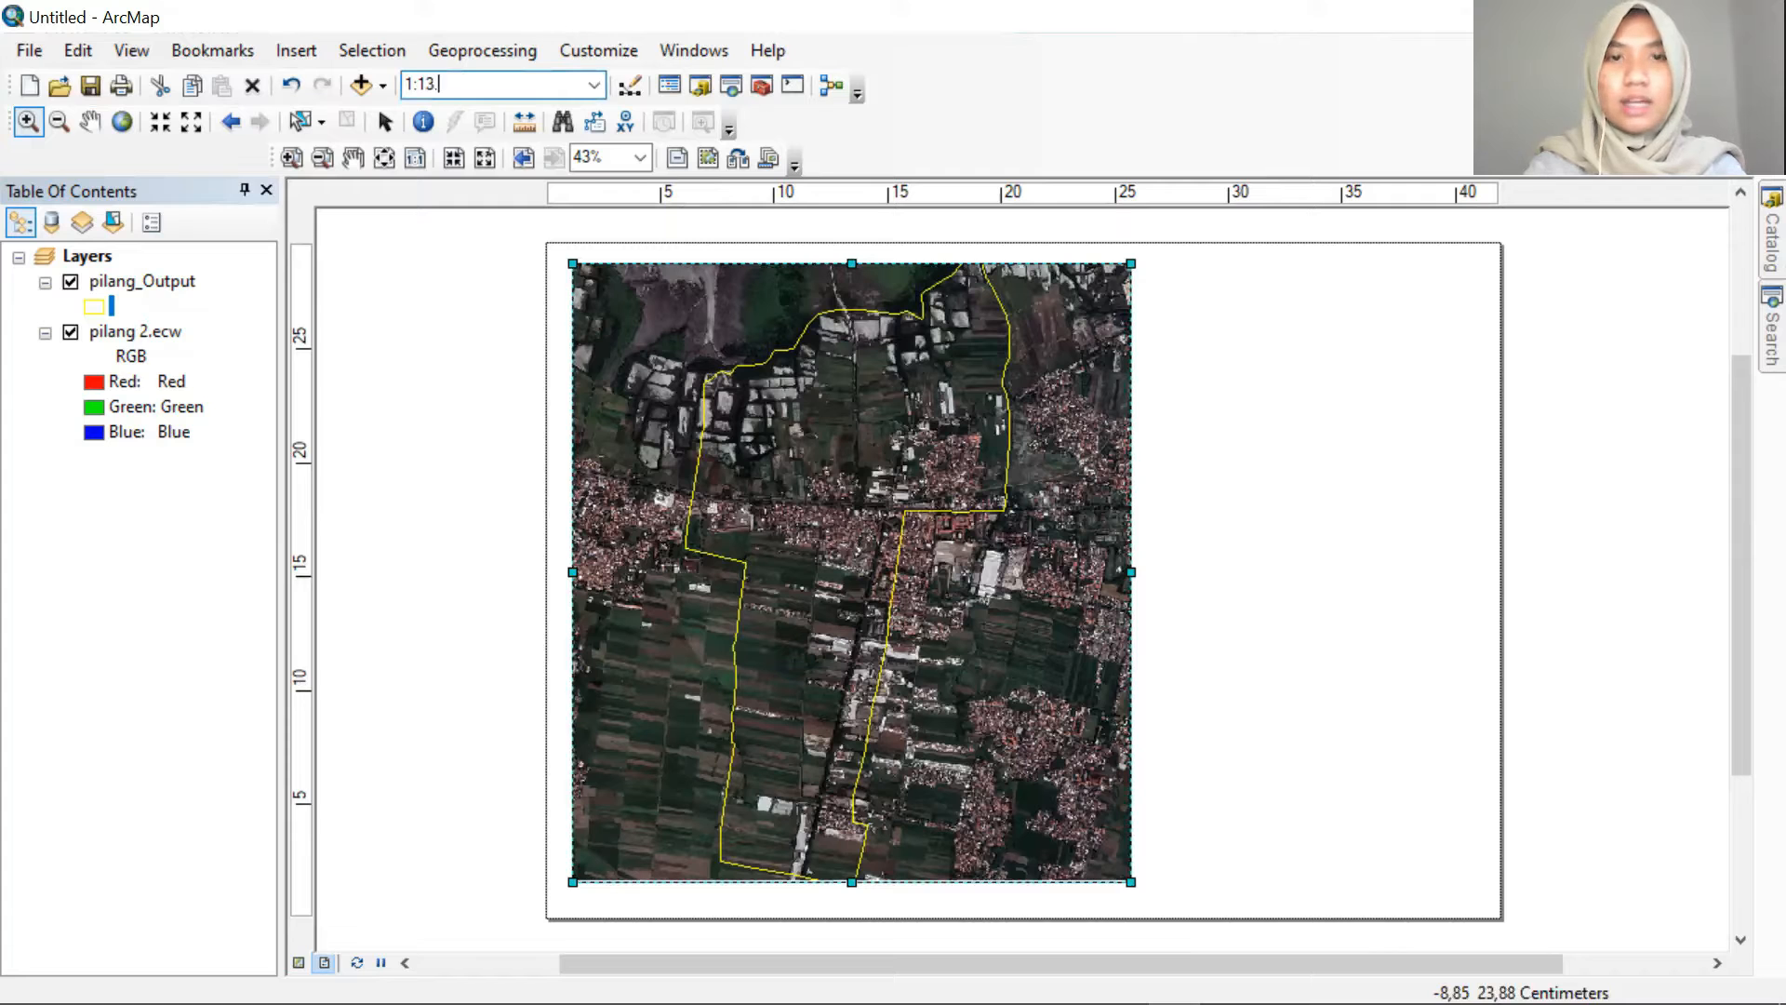
key(Return)
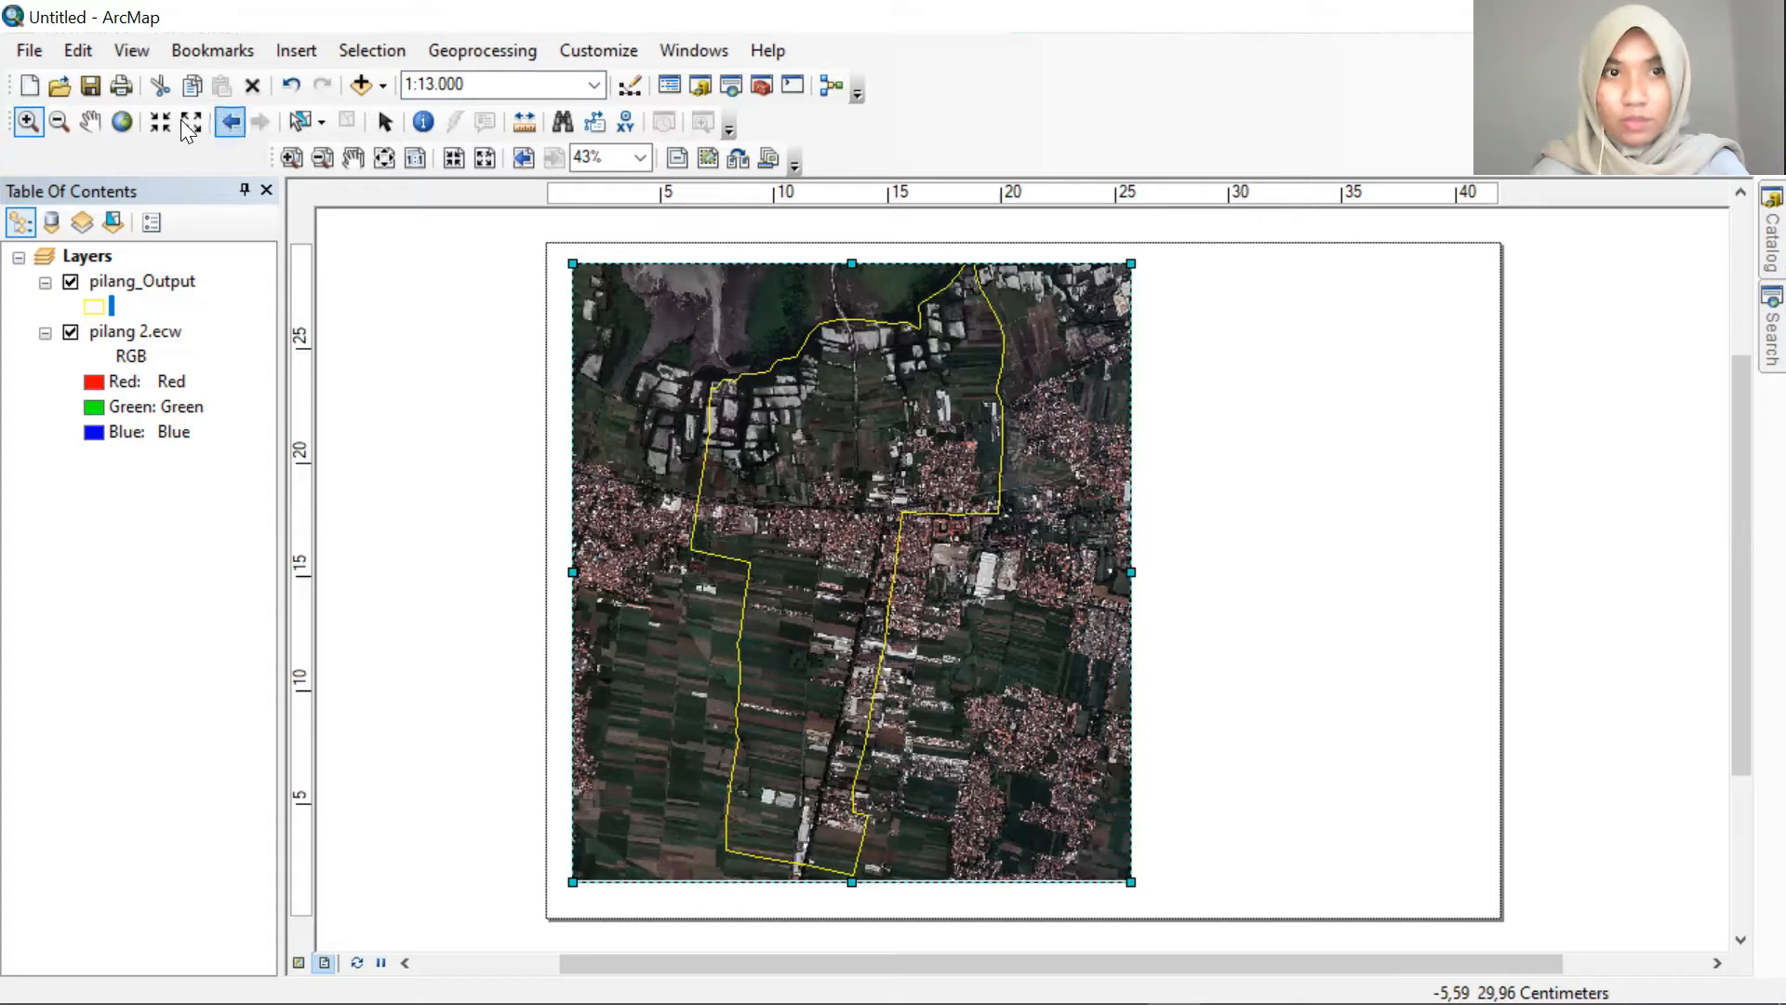
click(384, 122)
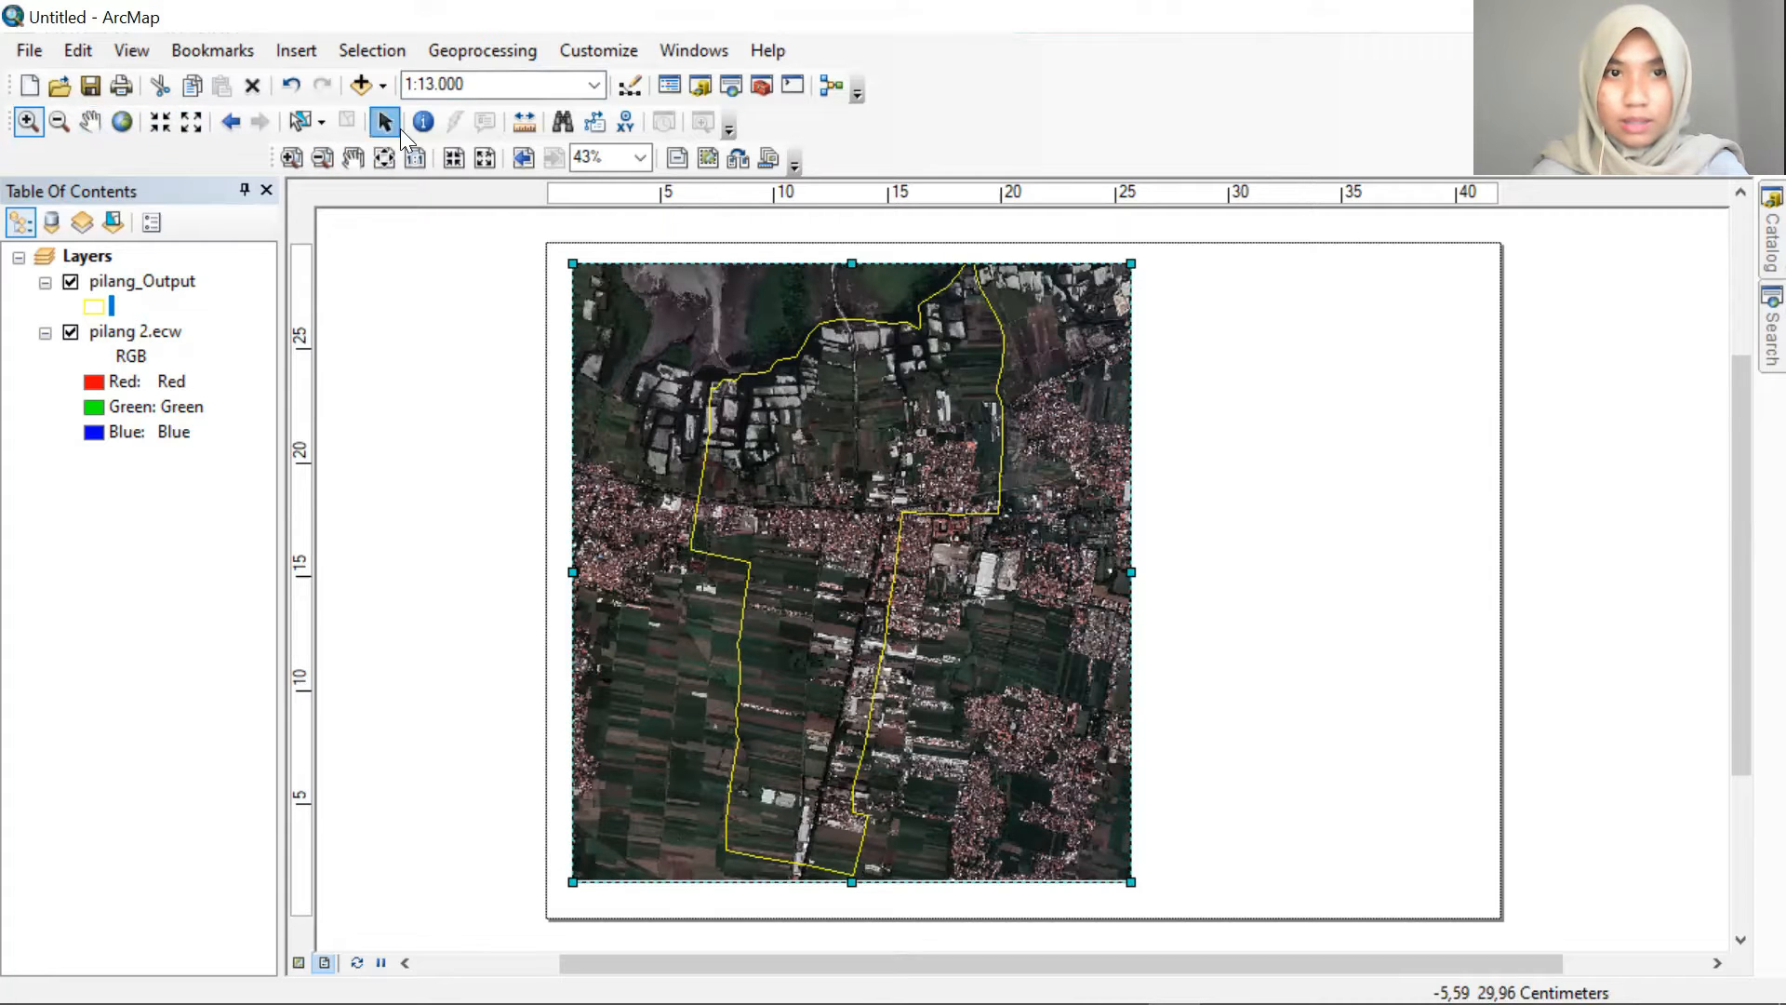
drag(851, 881, 852, 893)
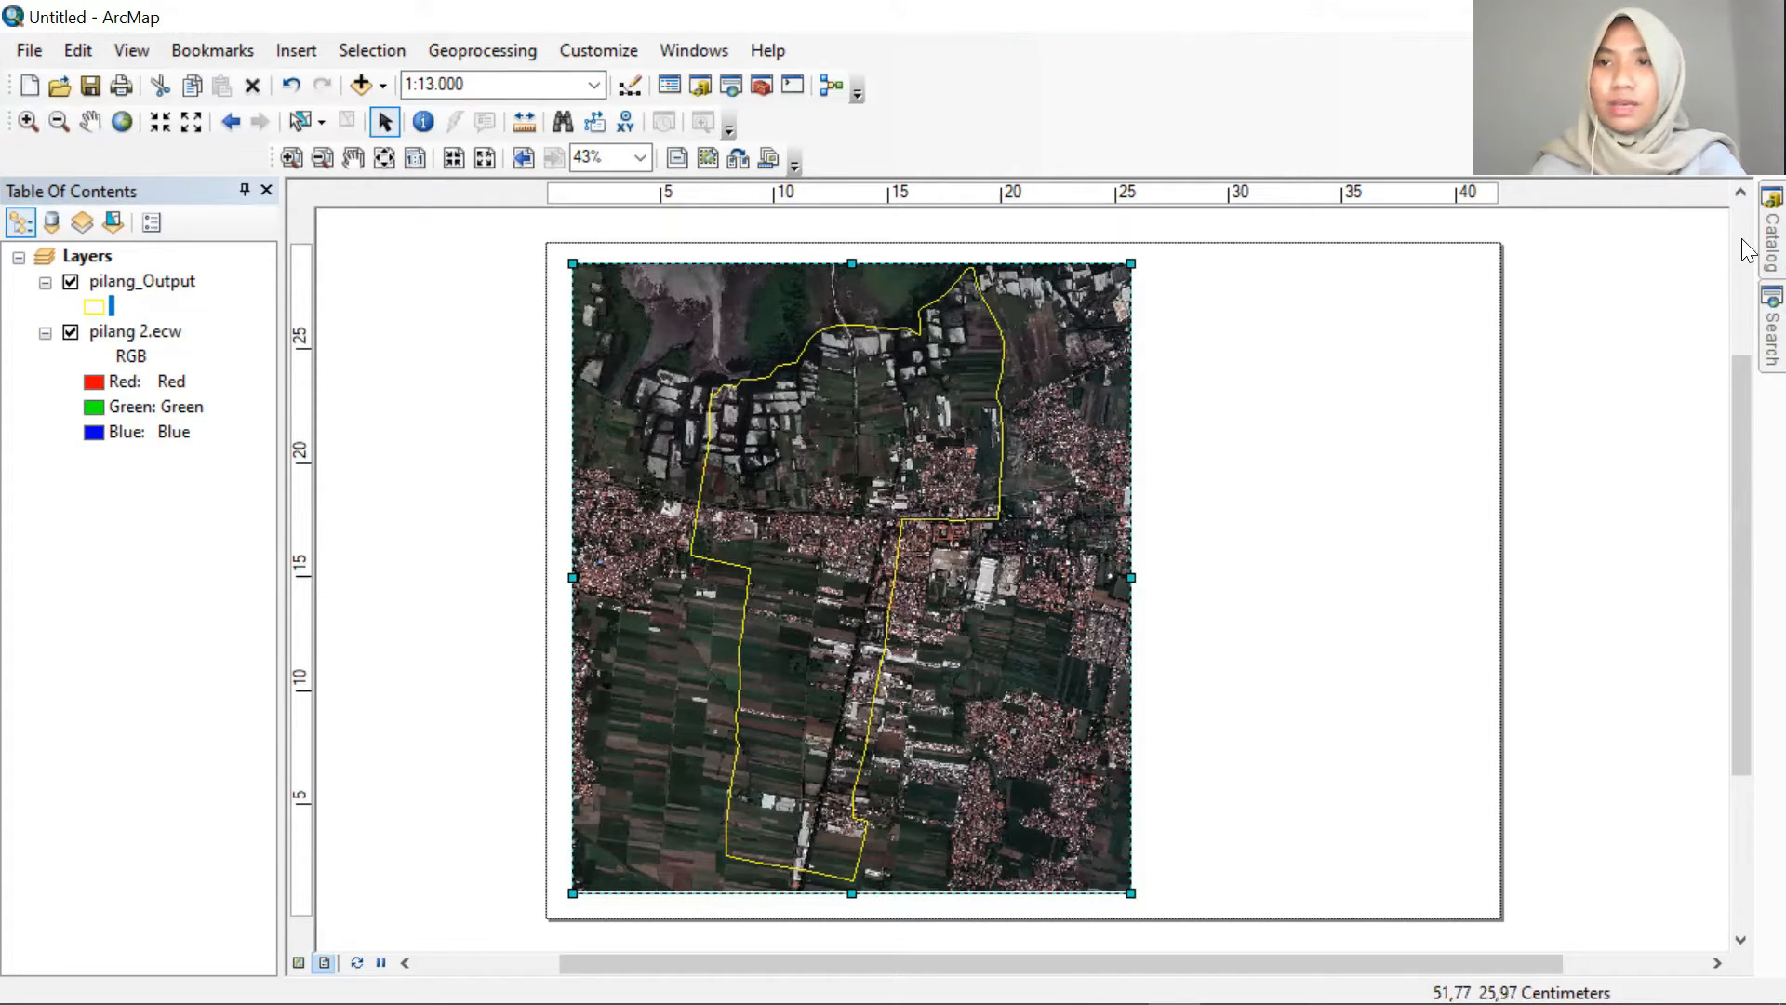
Collapse both connected folders, bahan and Kota, in the Catalog tree
mouse_move(1749, 228)
scroll(1535, 584, up, 3)
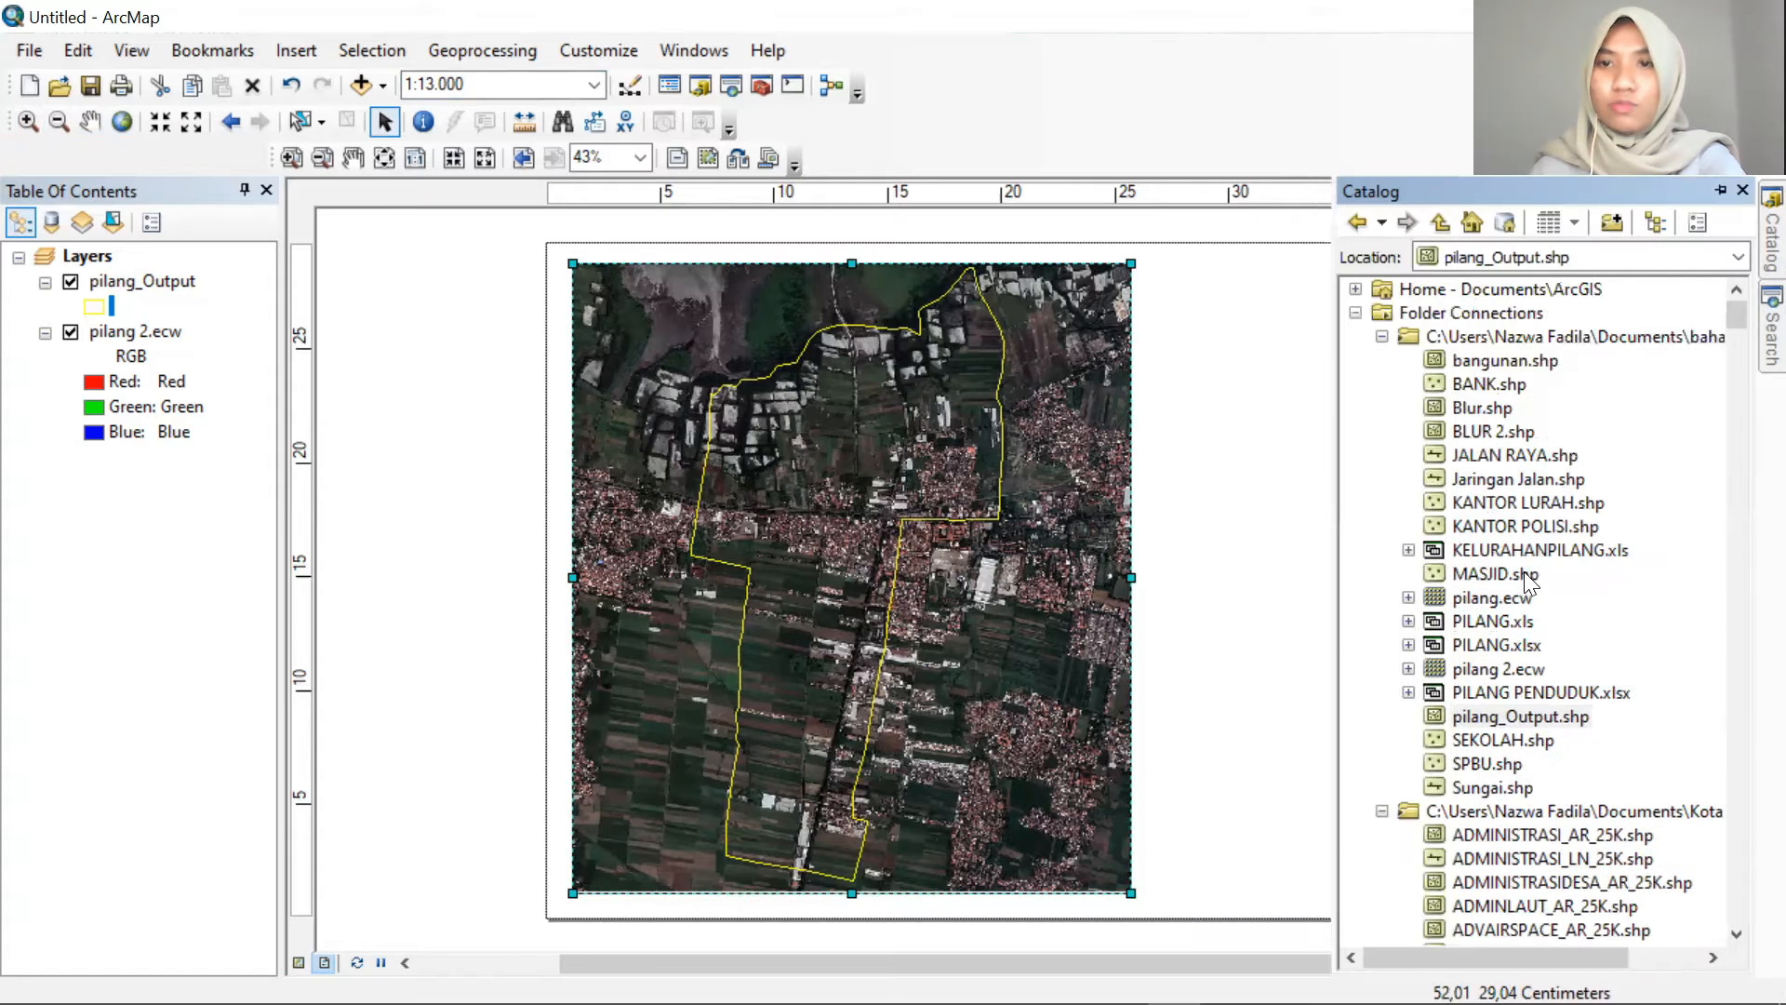
click(1382, 337)
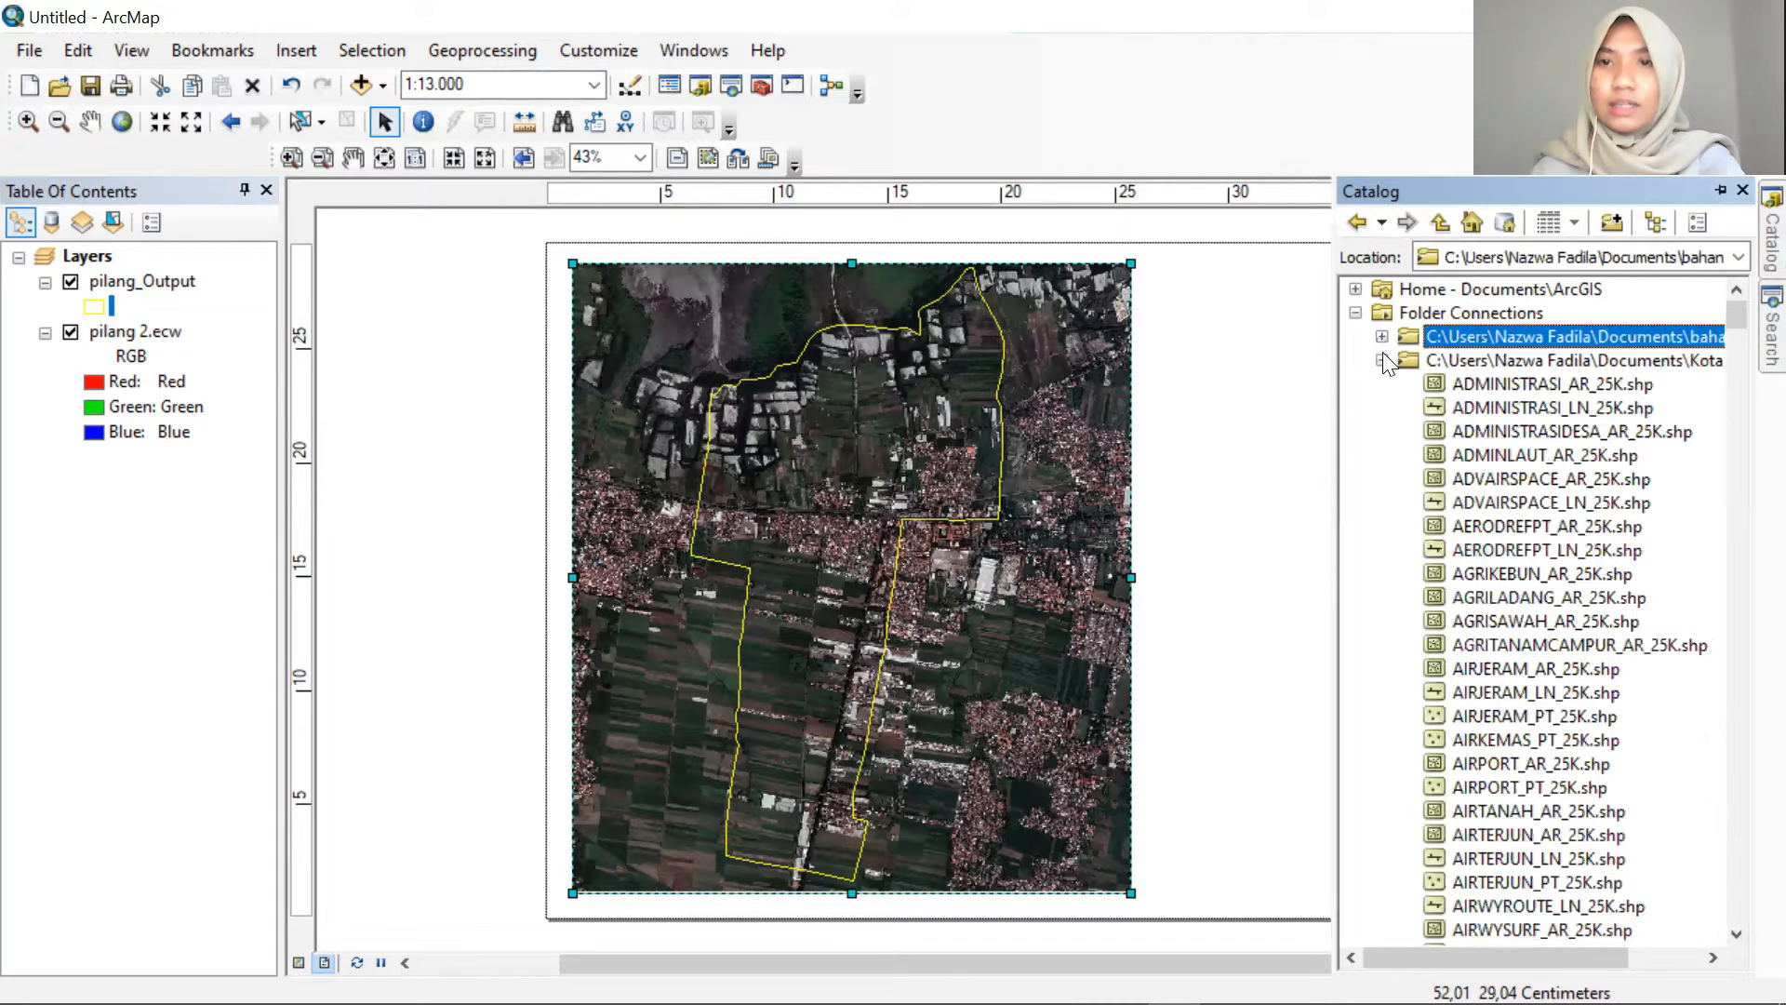
click(1382, 360)
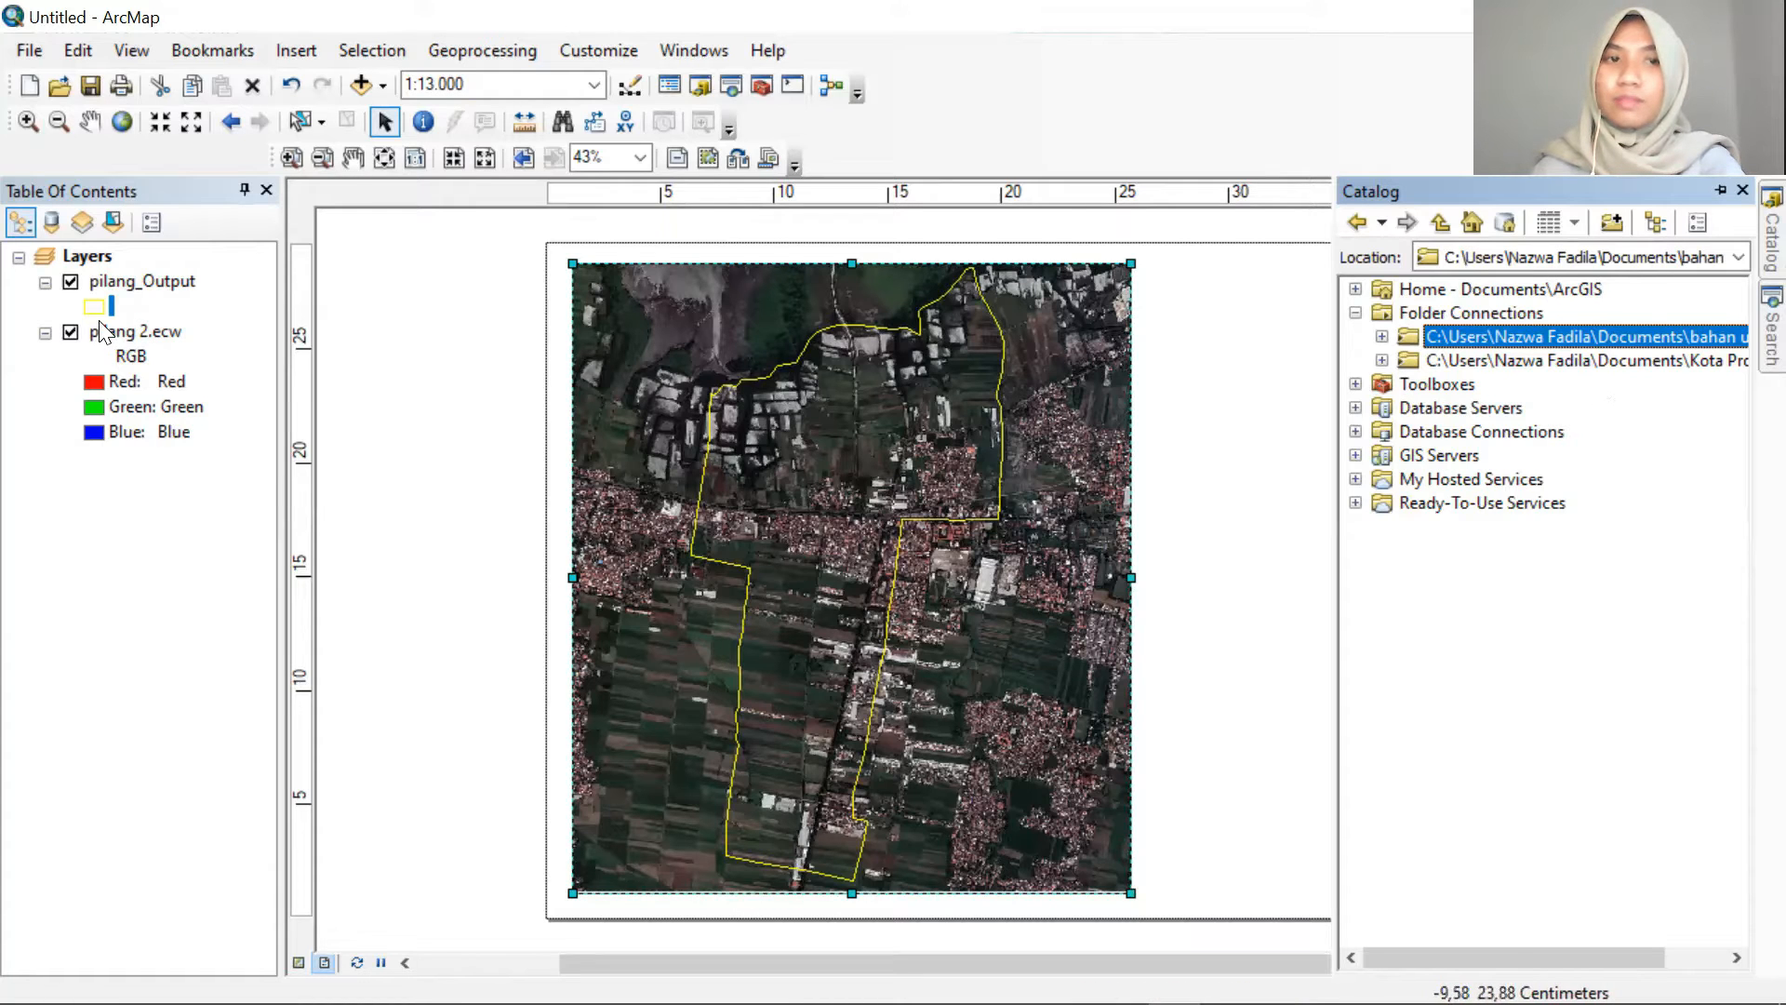
Start a new shapefile in the connected bahan folder and name it BANGUNAN
right_click(1546, 342)
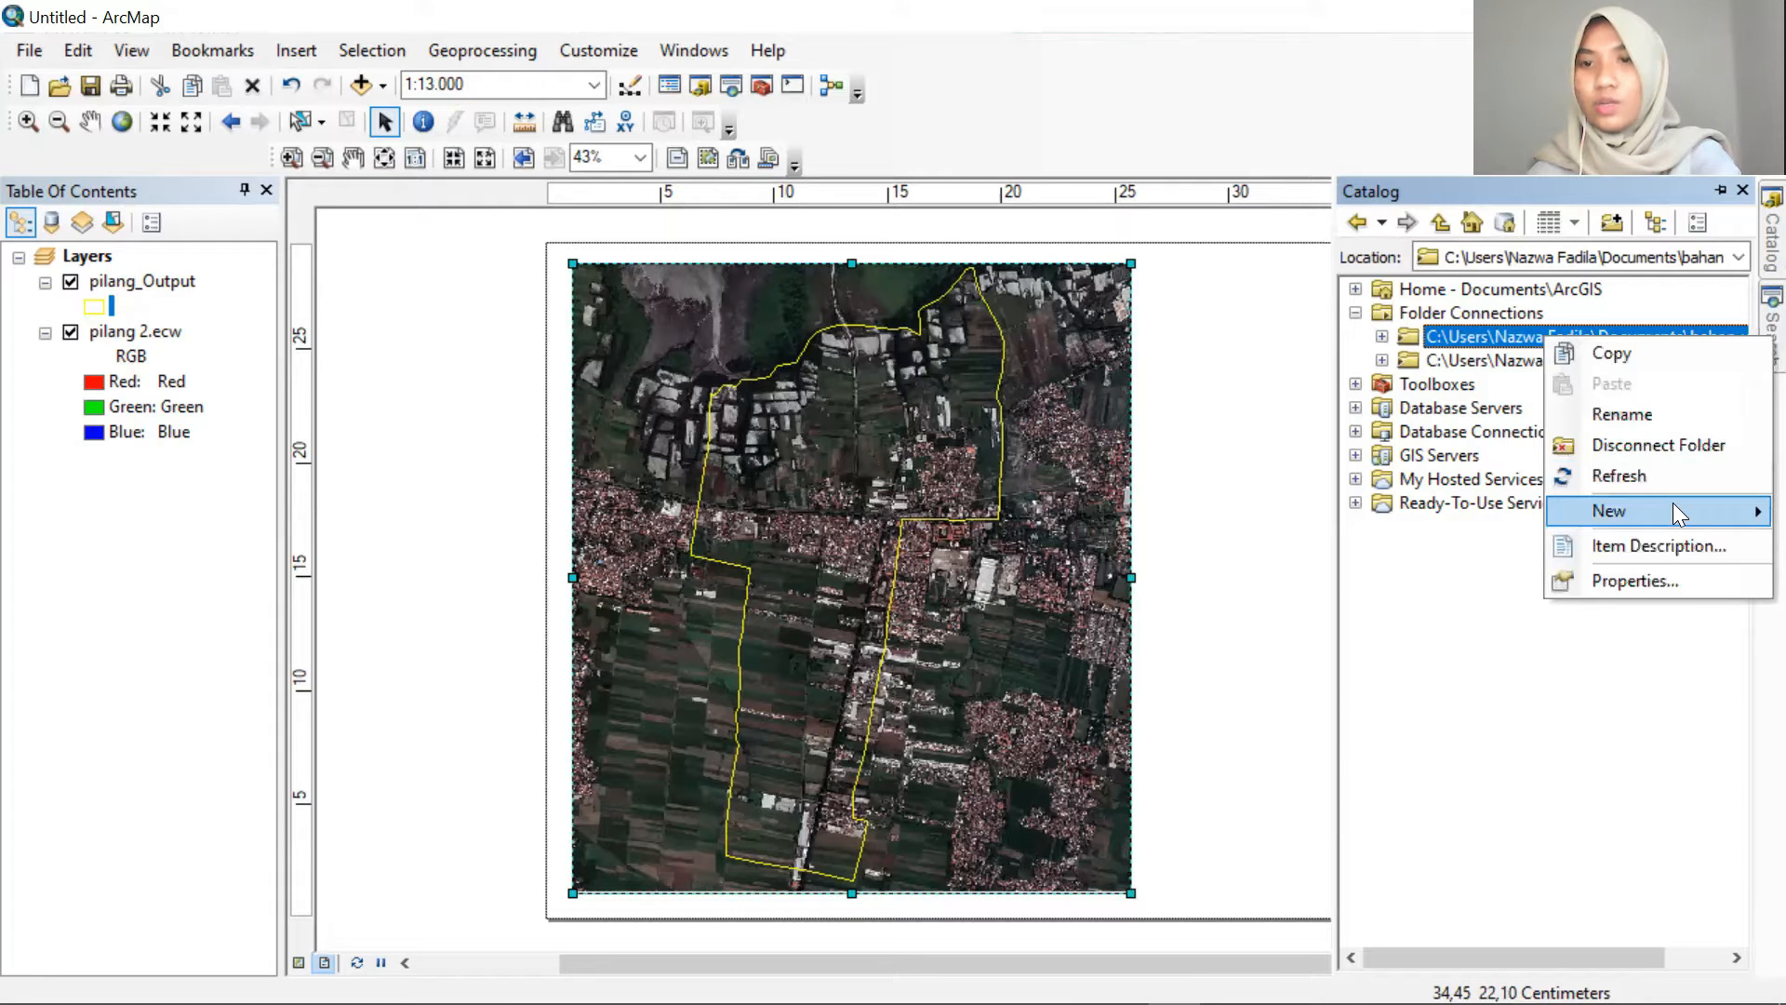
click(1672, 507)
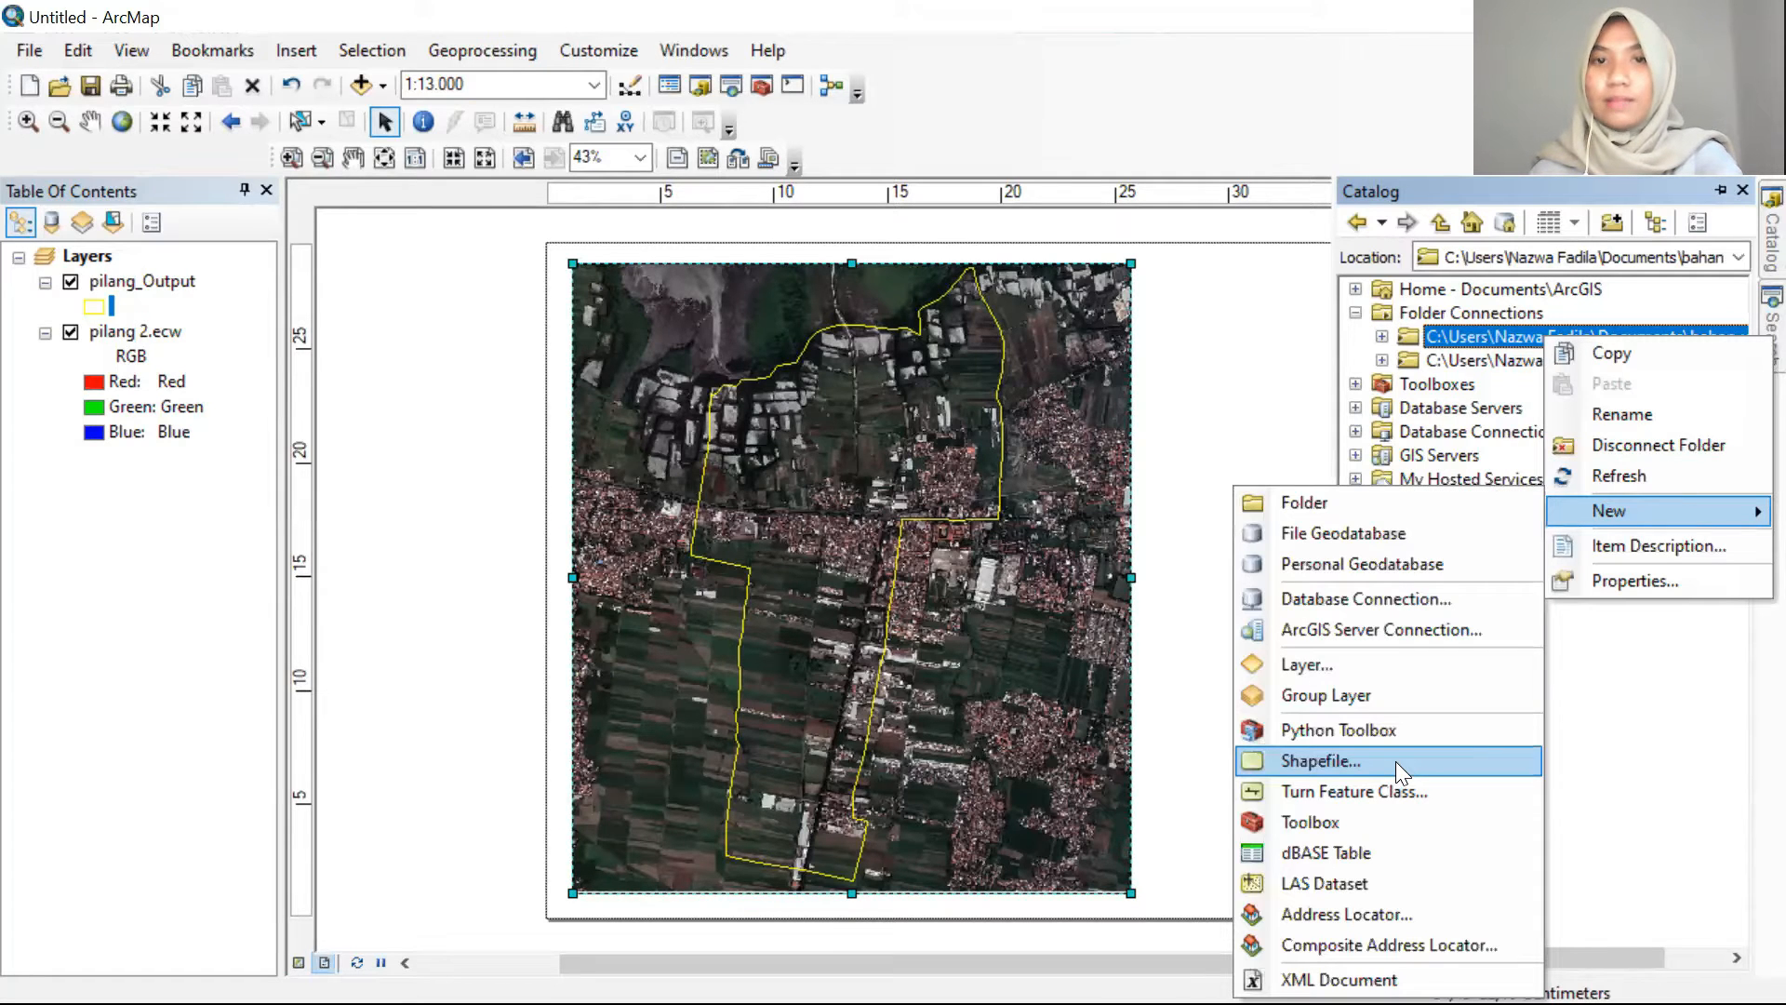
click(1396, 761)
click(964, 270)
double_click(871, 267)
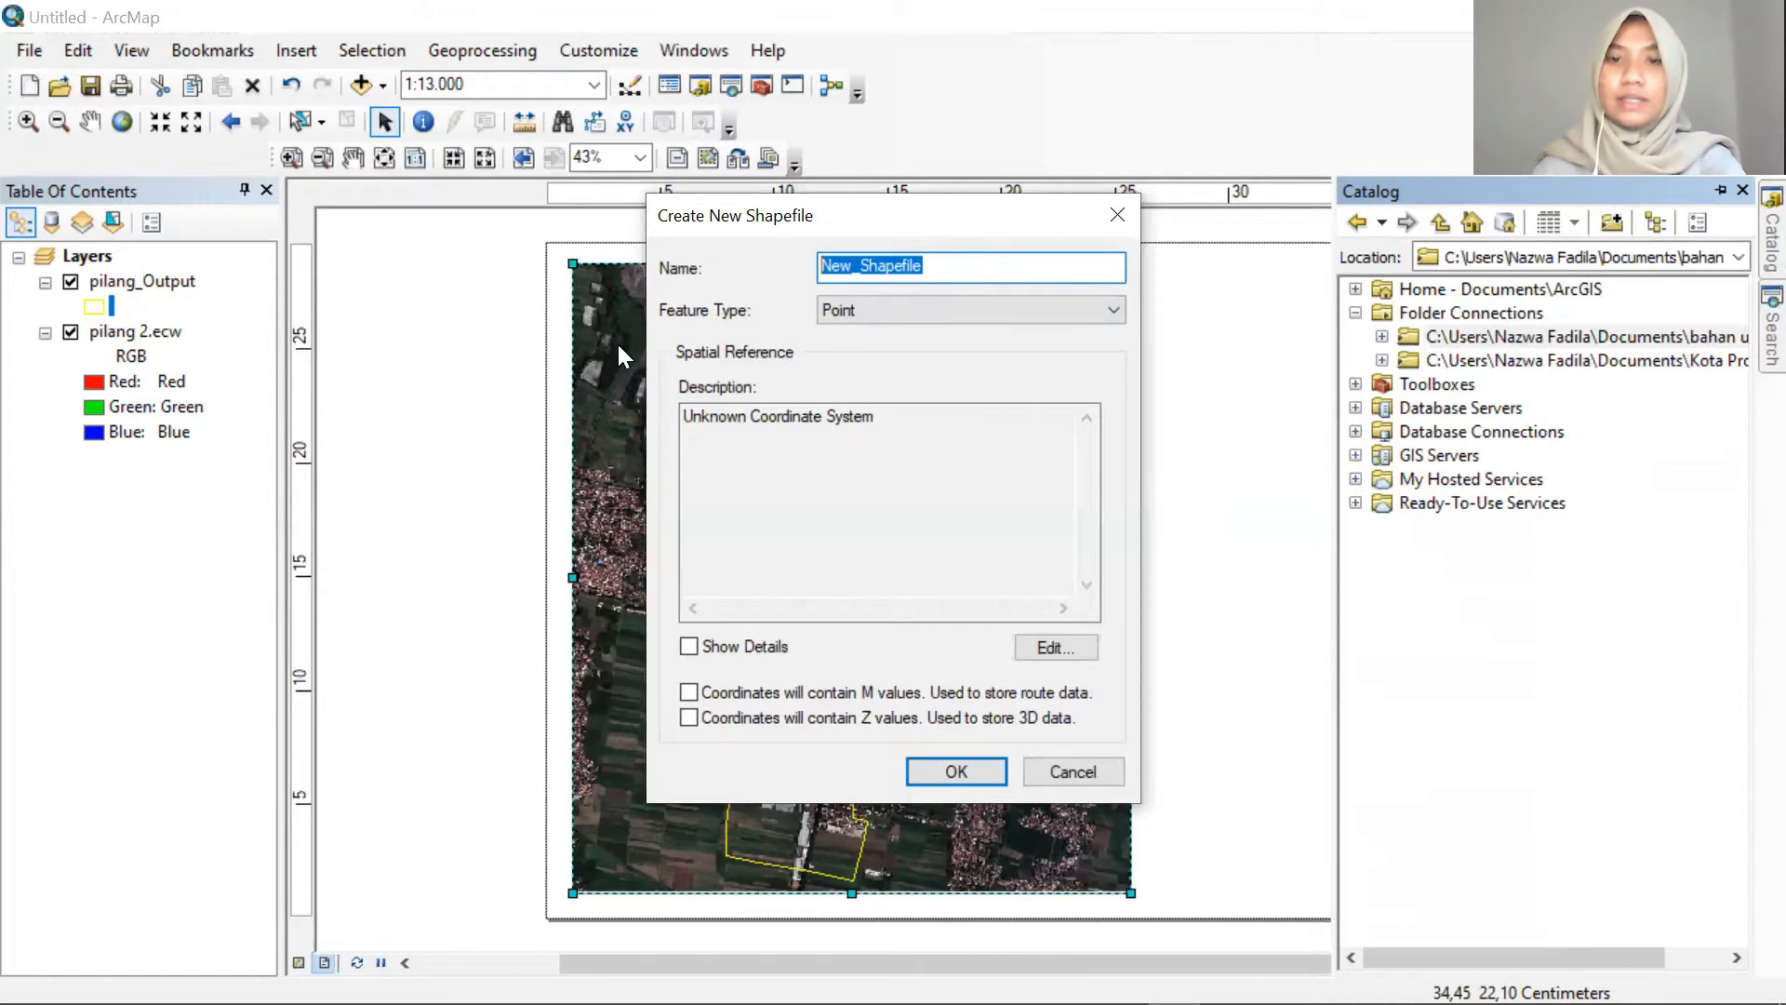
key(BackSpace)
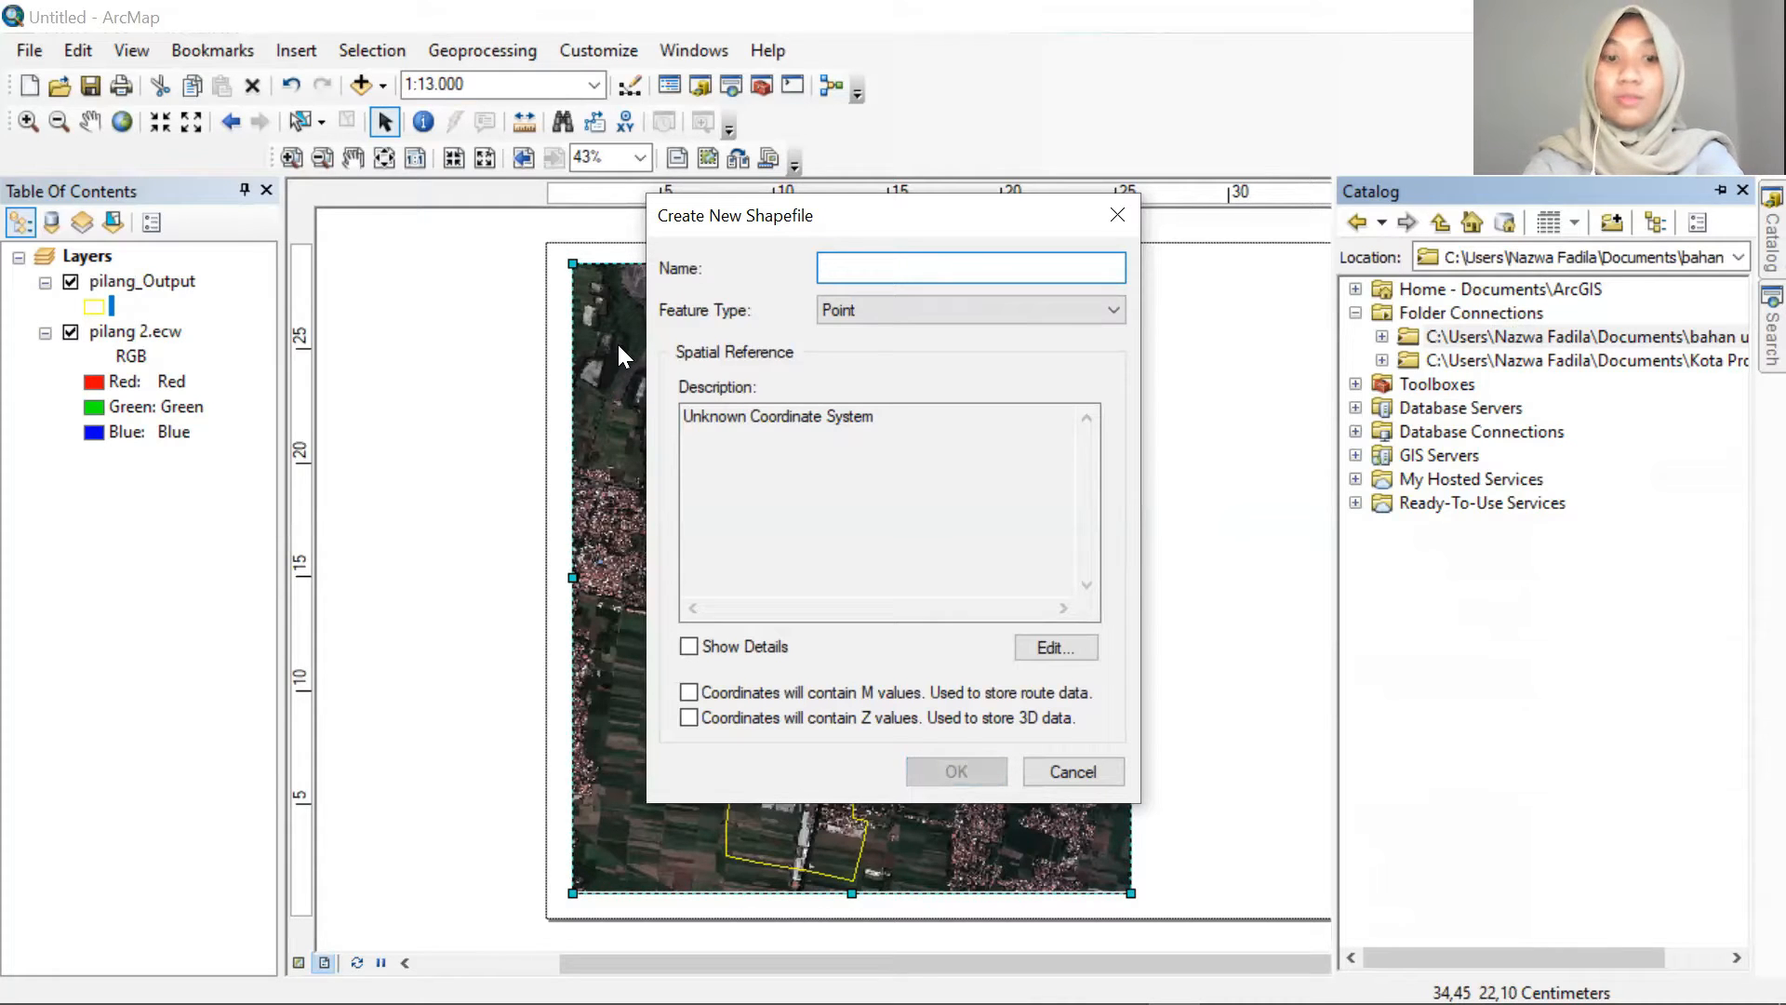
text(BAN)
text(GUNAN)
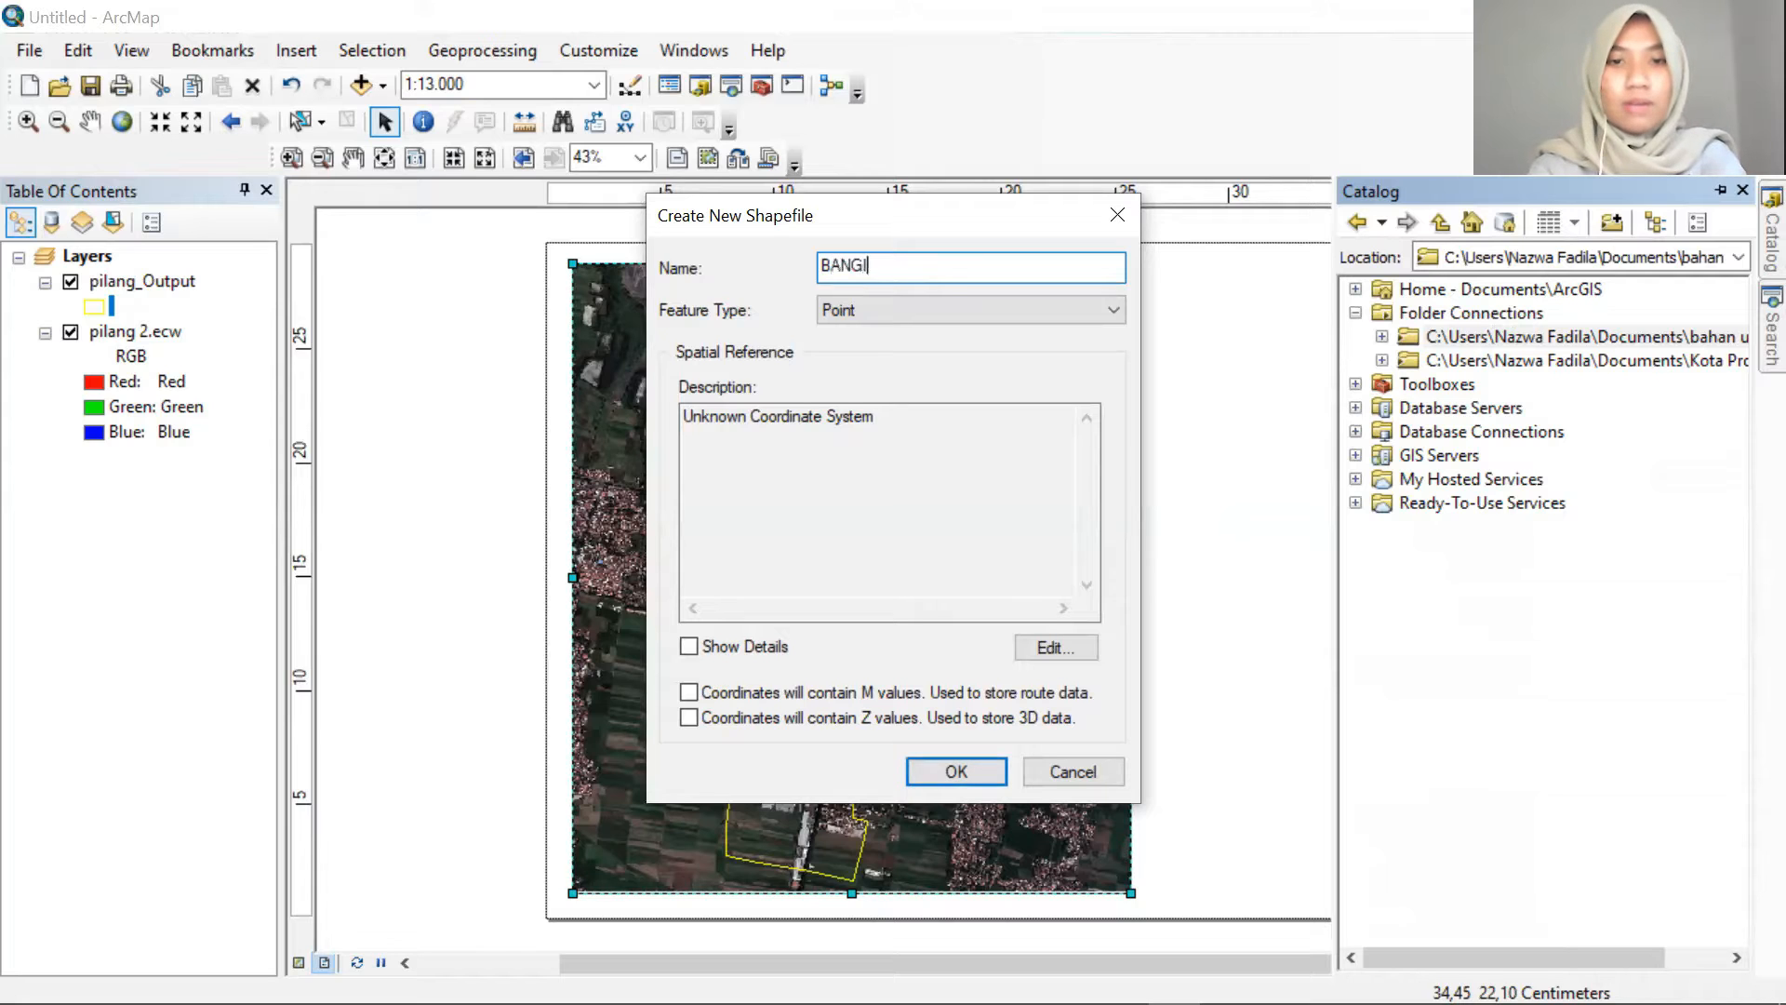
key(BackSpace)
key(BackSpace)
key(BackSpace)
key(BackSpace)
text(UNAN)
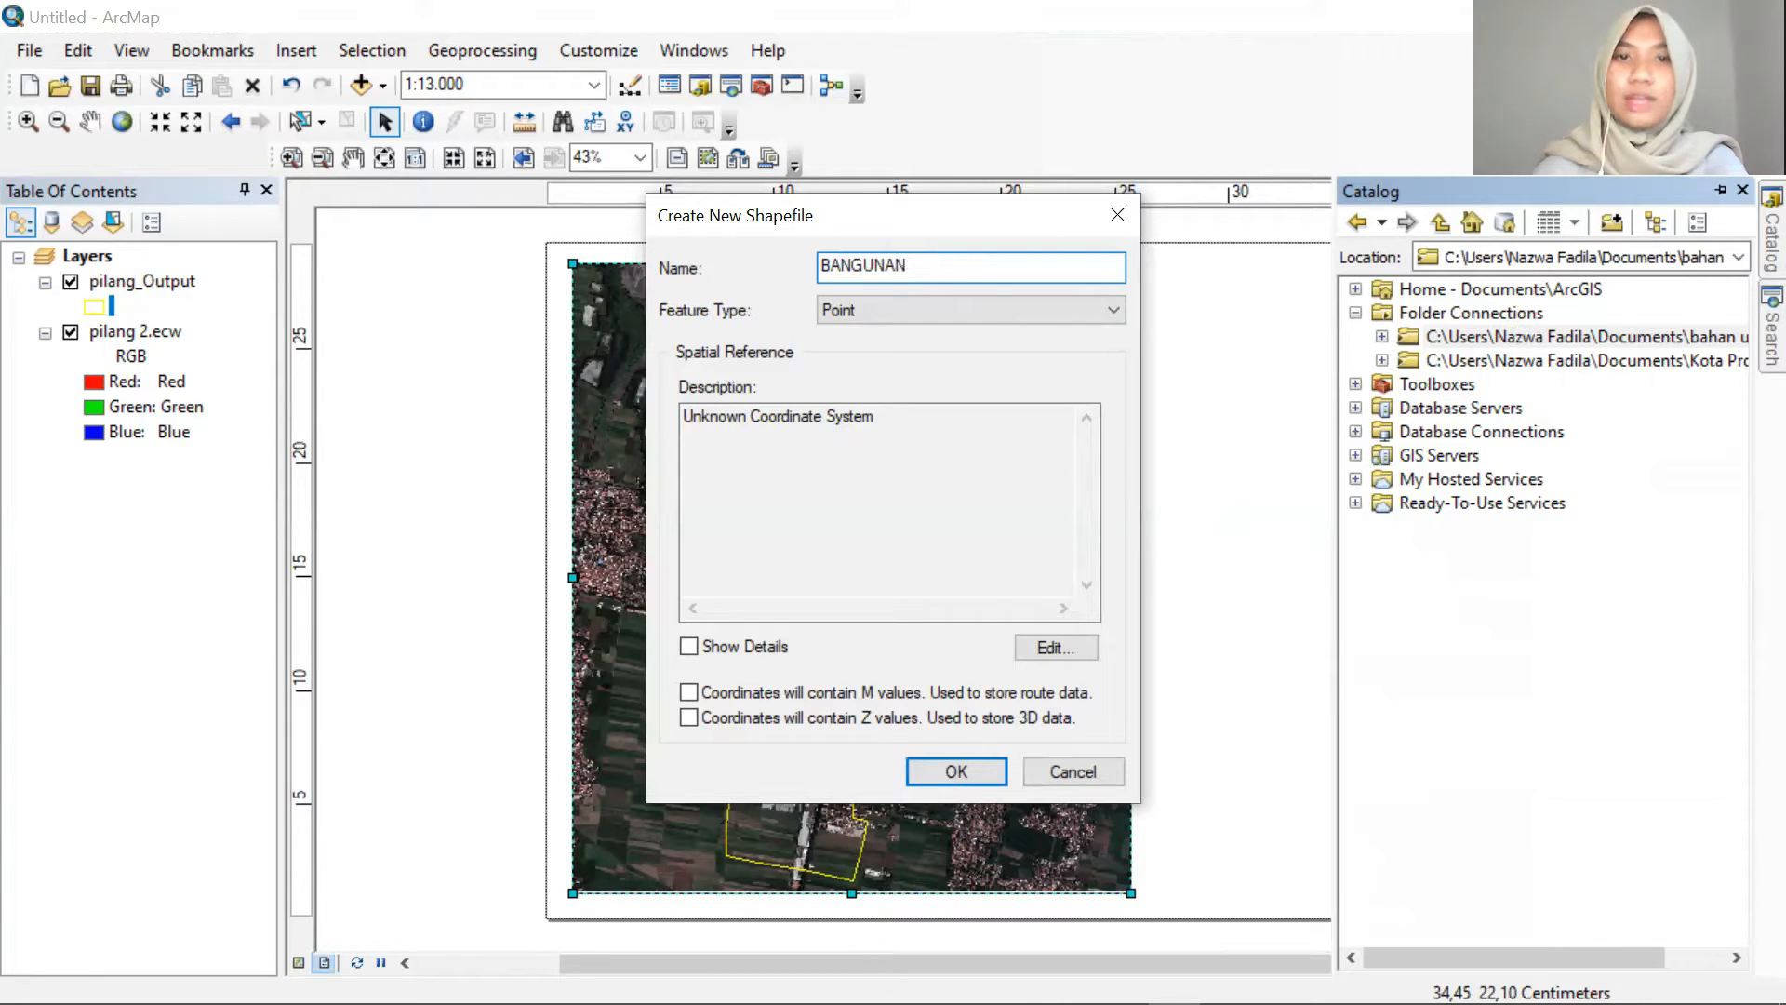
Set the new shapefile's feature type to Polygon and its coordinate system to the projected WGS 1984 UTM Zone 49S
click(991, 307)
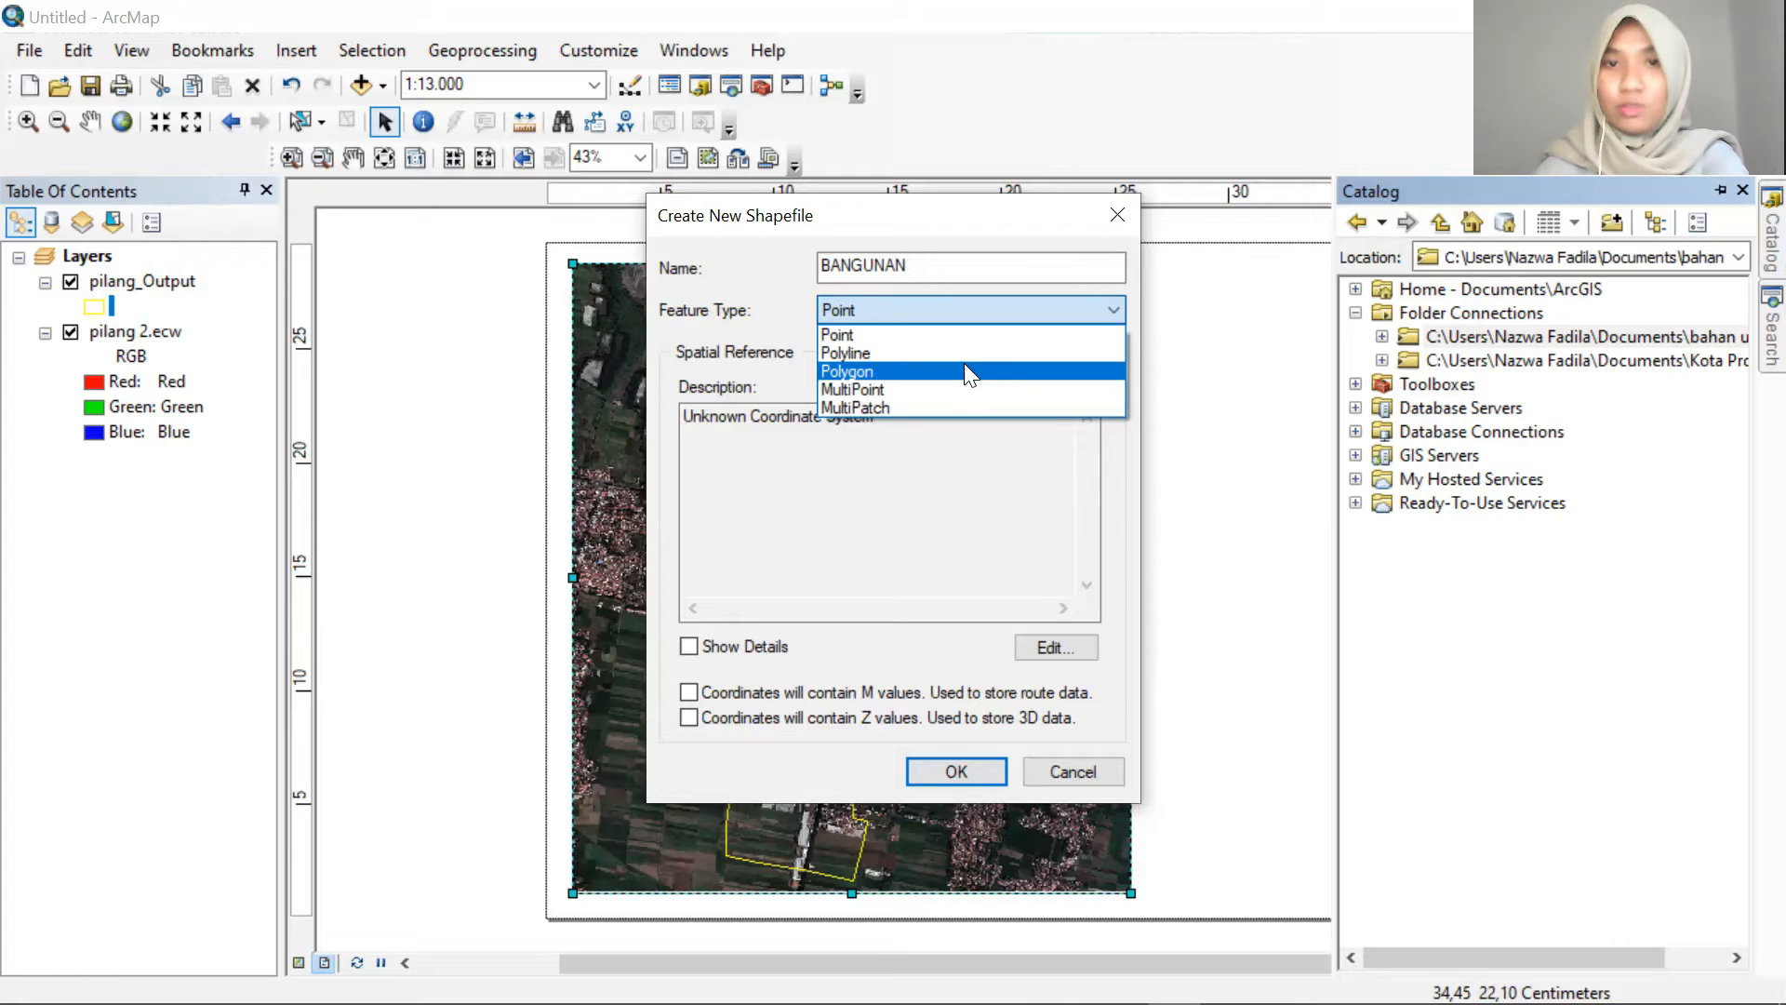
click(964, 371)
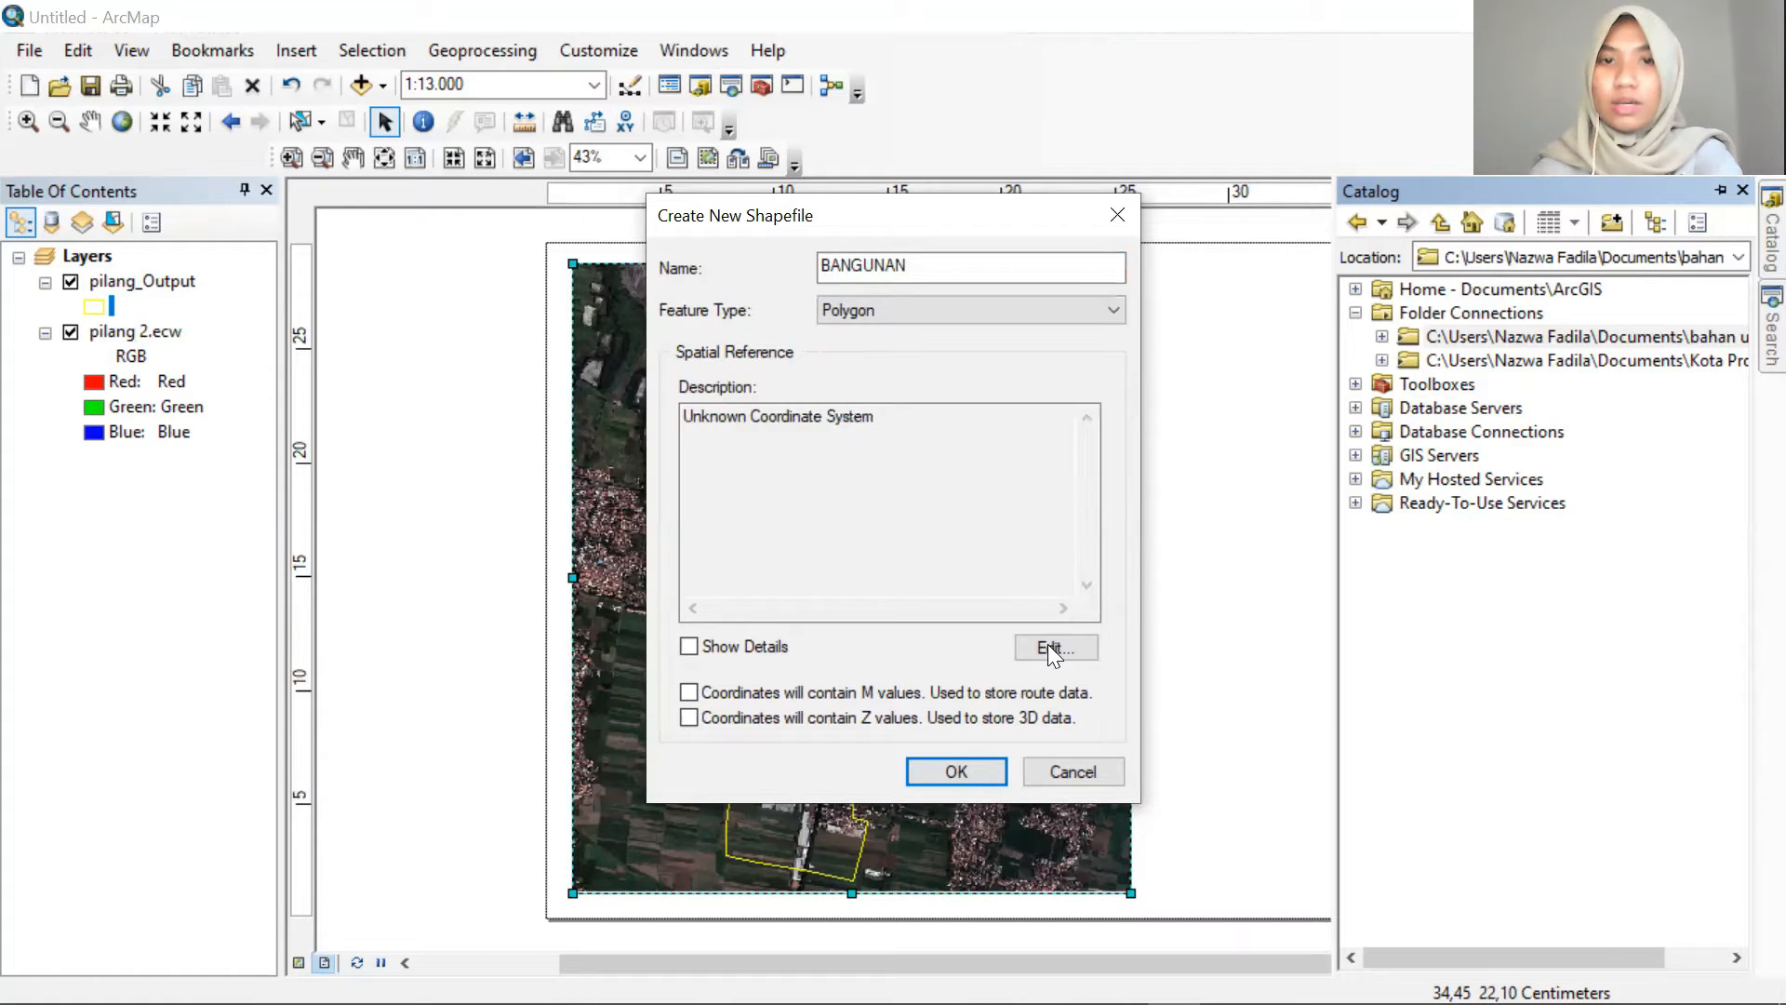
click(1062, 647)
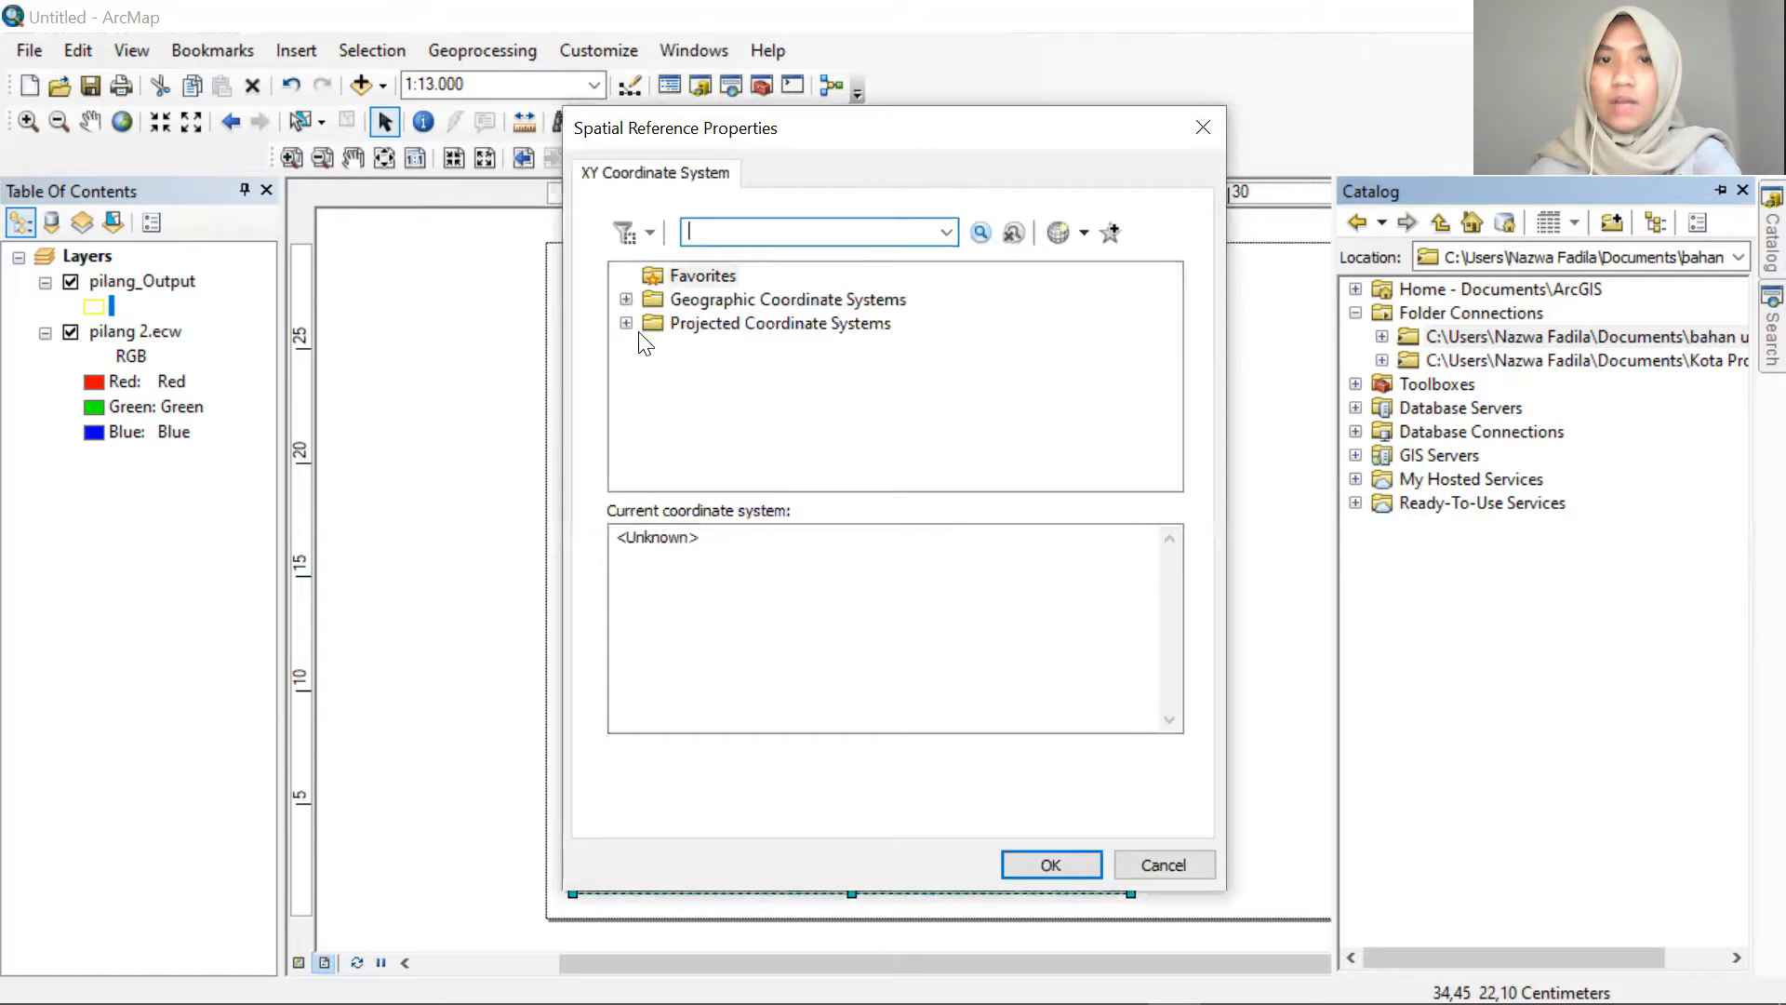
click(626, 322)
scroll(756, 442, down, 2)
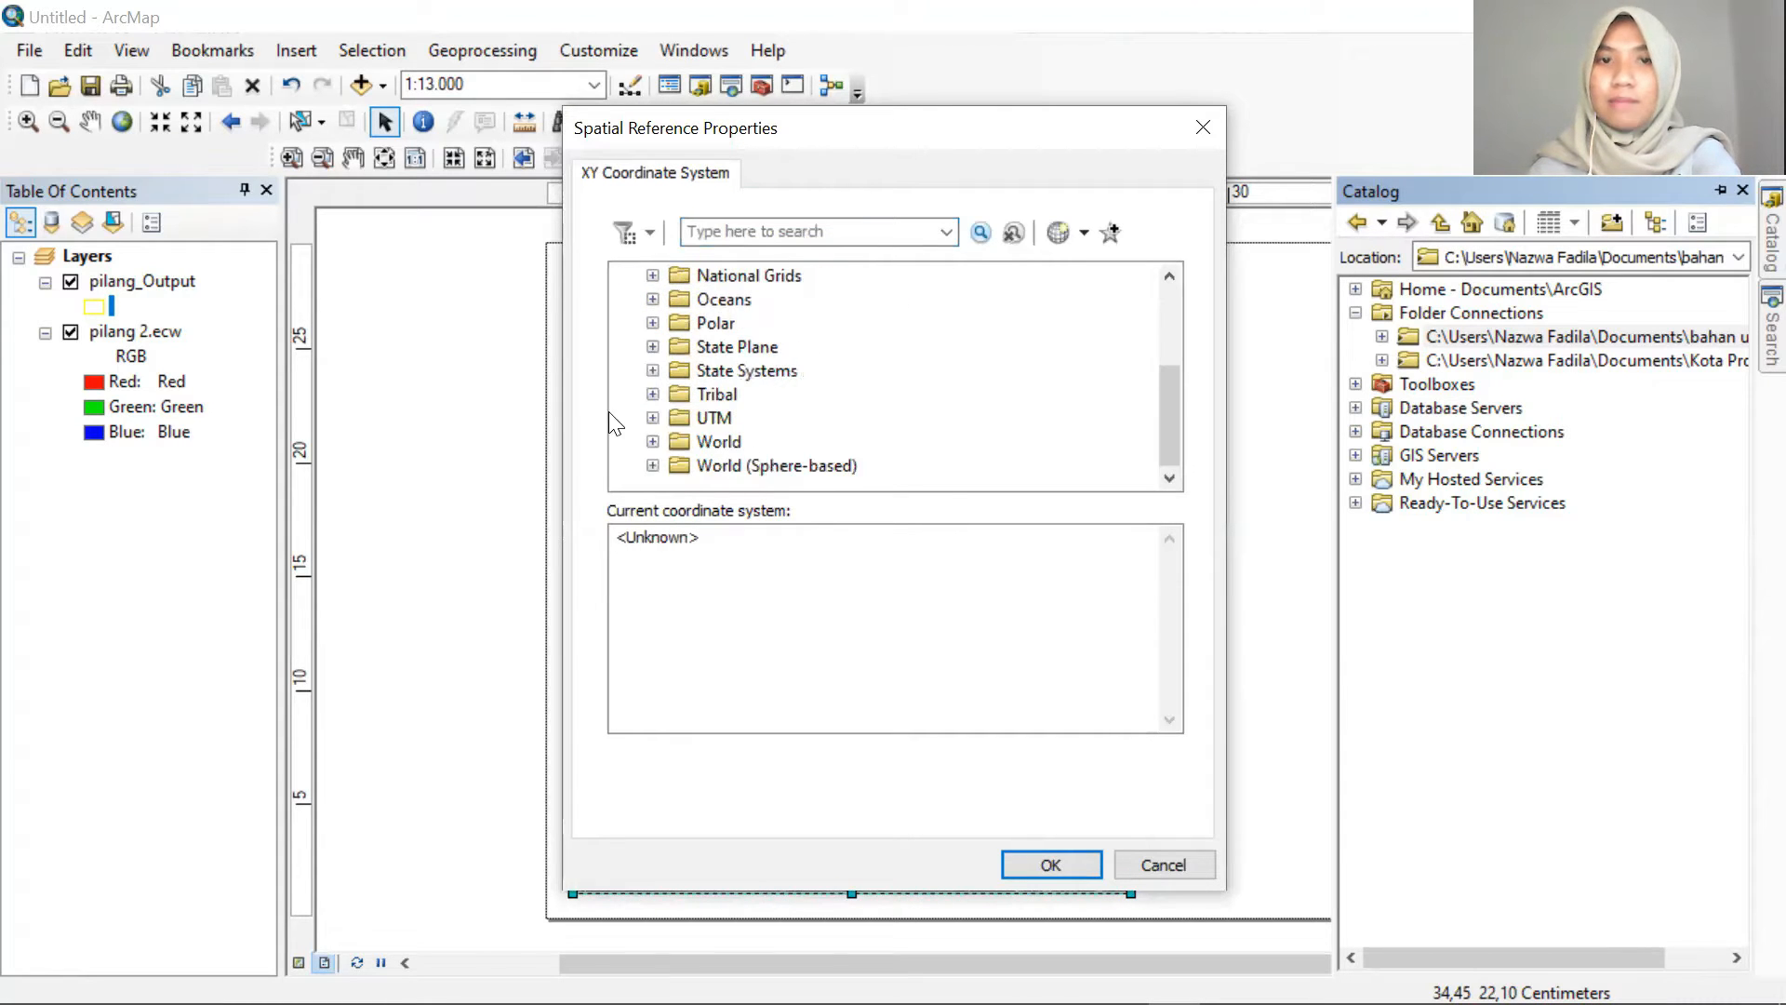
click(653, 417)
scroll(670, 433, down, 3)
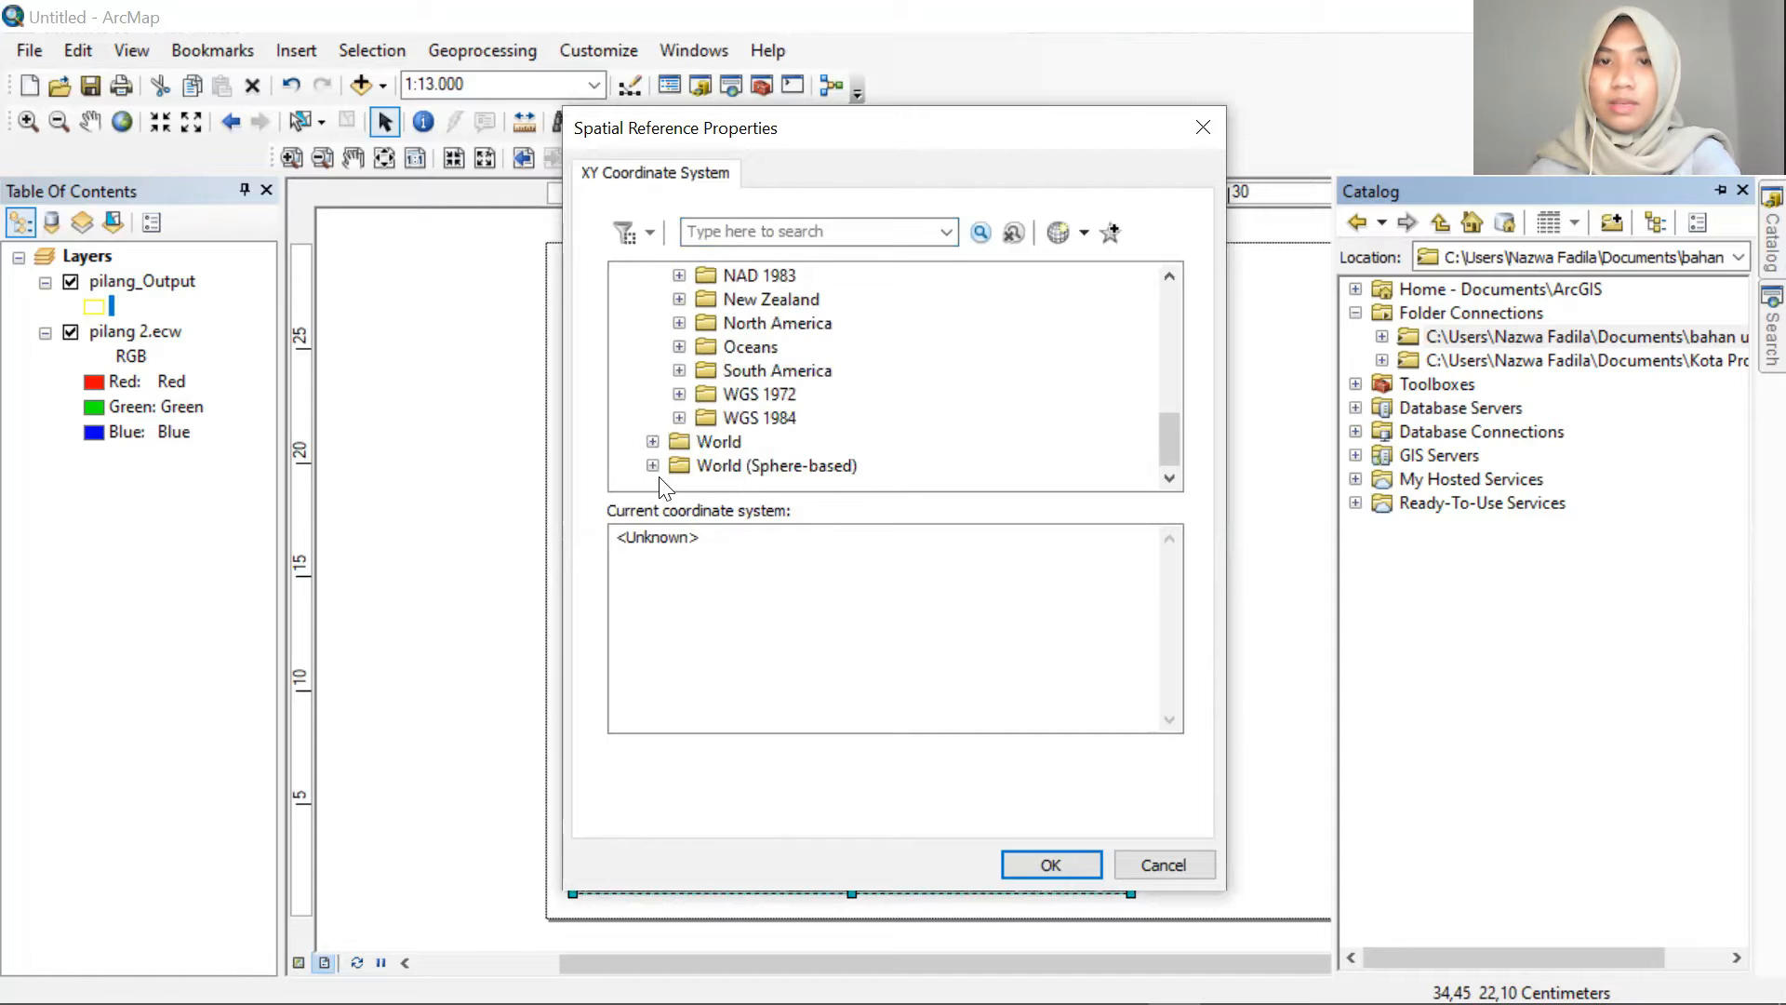
click(680, 418)
scroll(909, 454, down, 1)
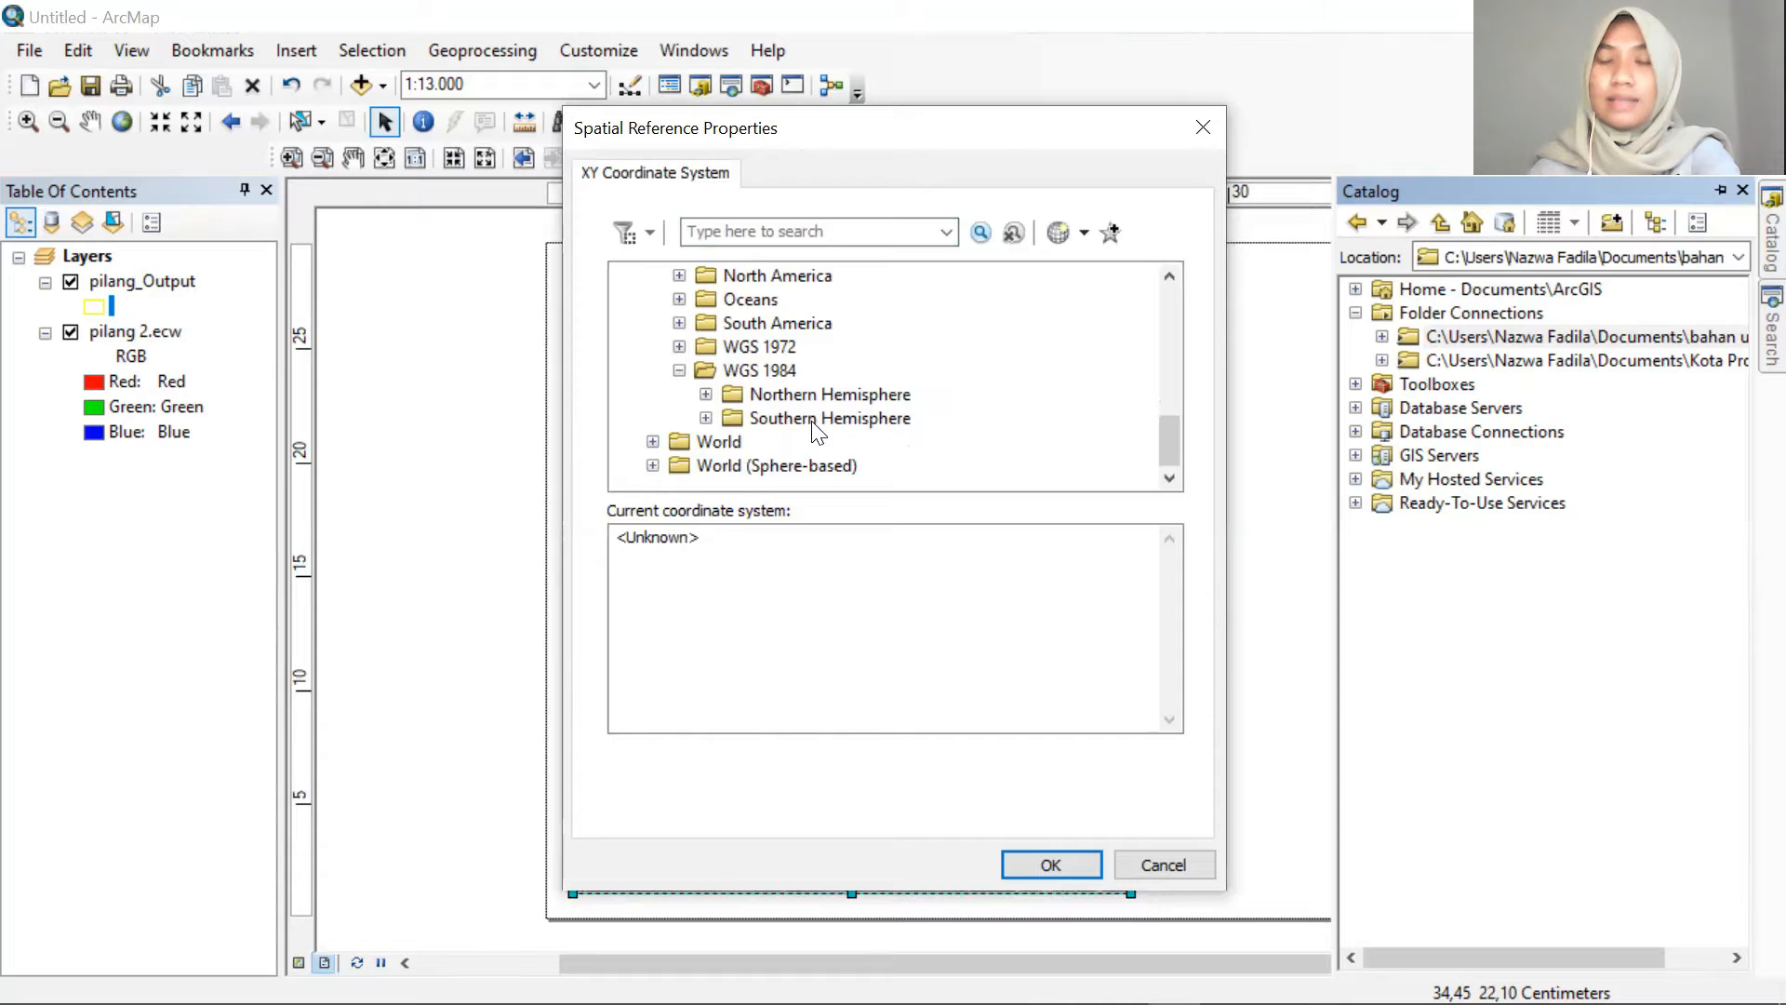
click(705, 420)
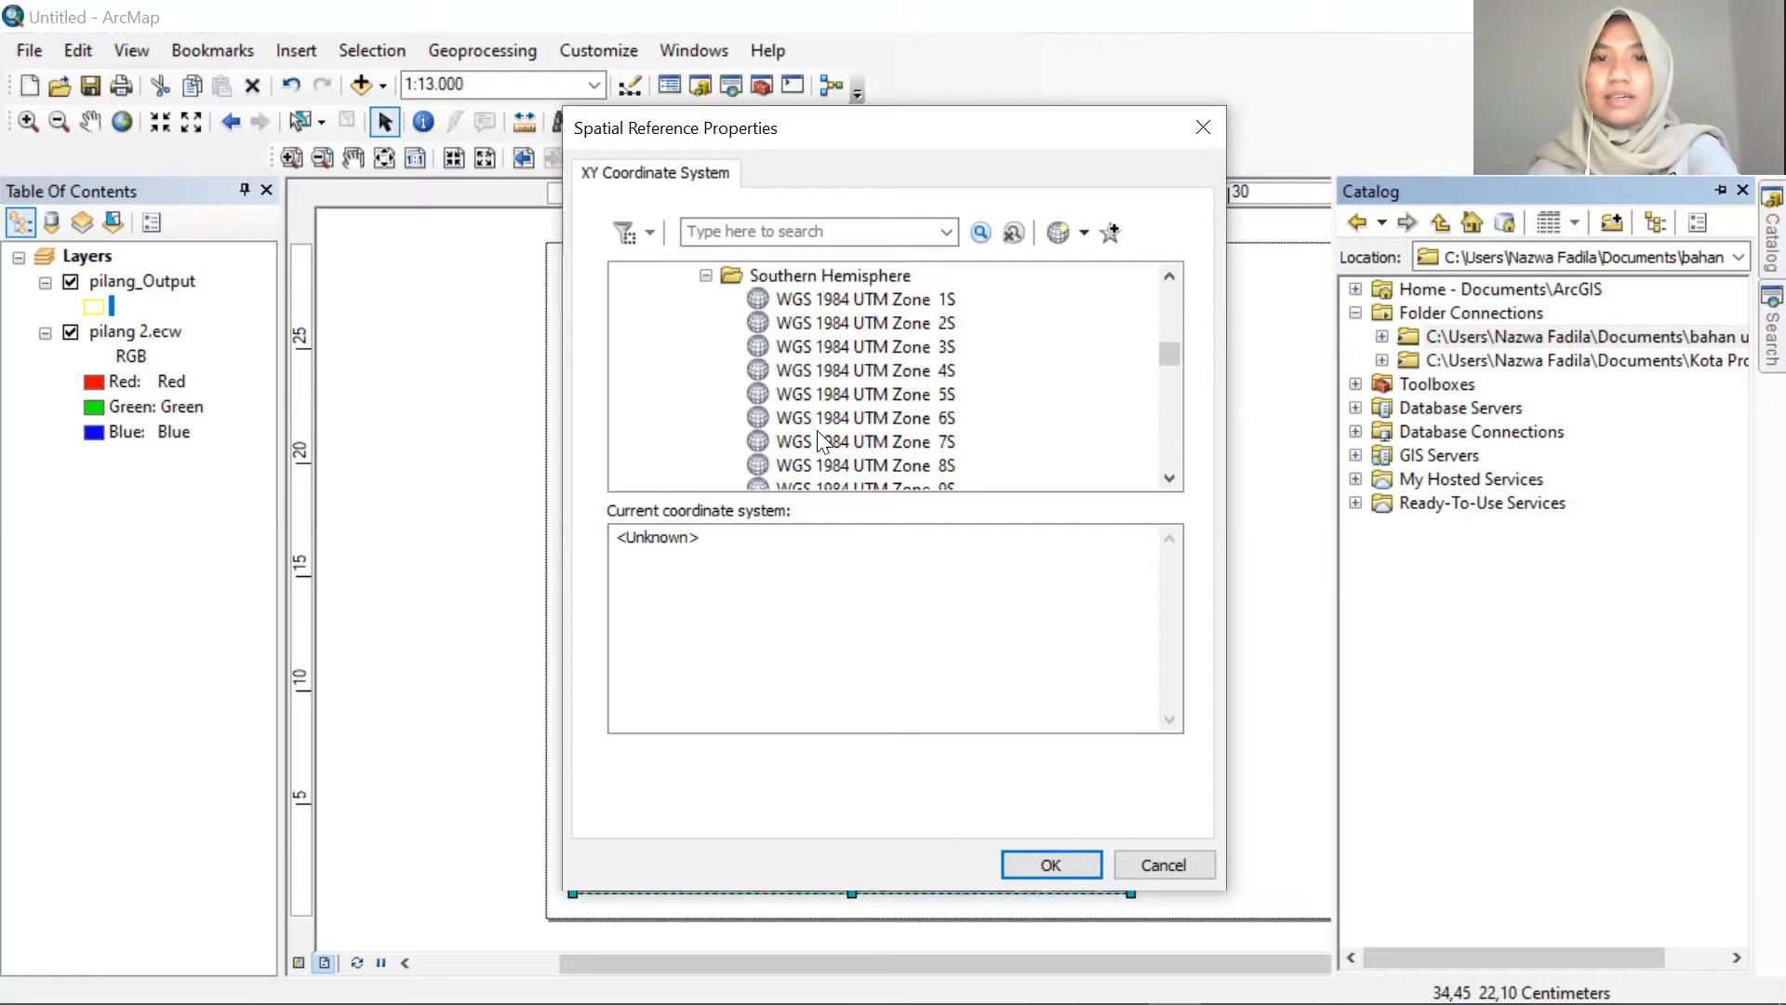
scroll(830, 464, down, 10)
scroll(829, 463, down, 4)
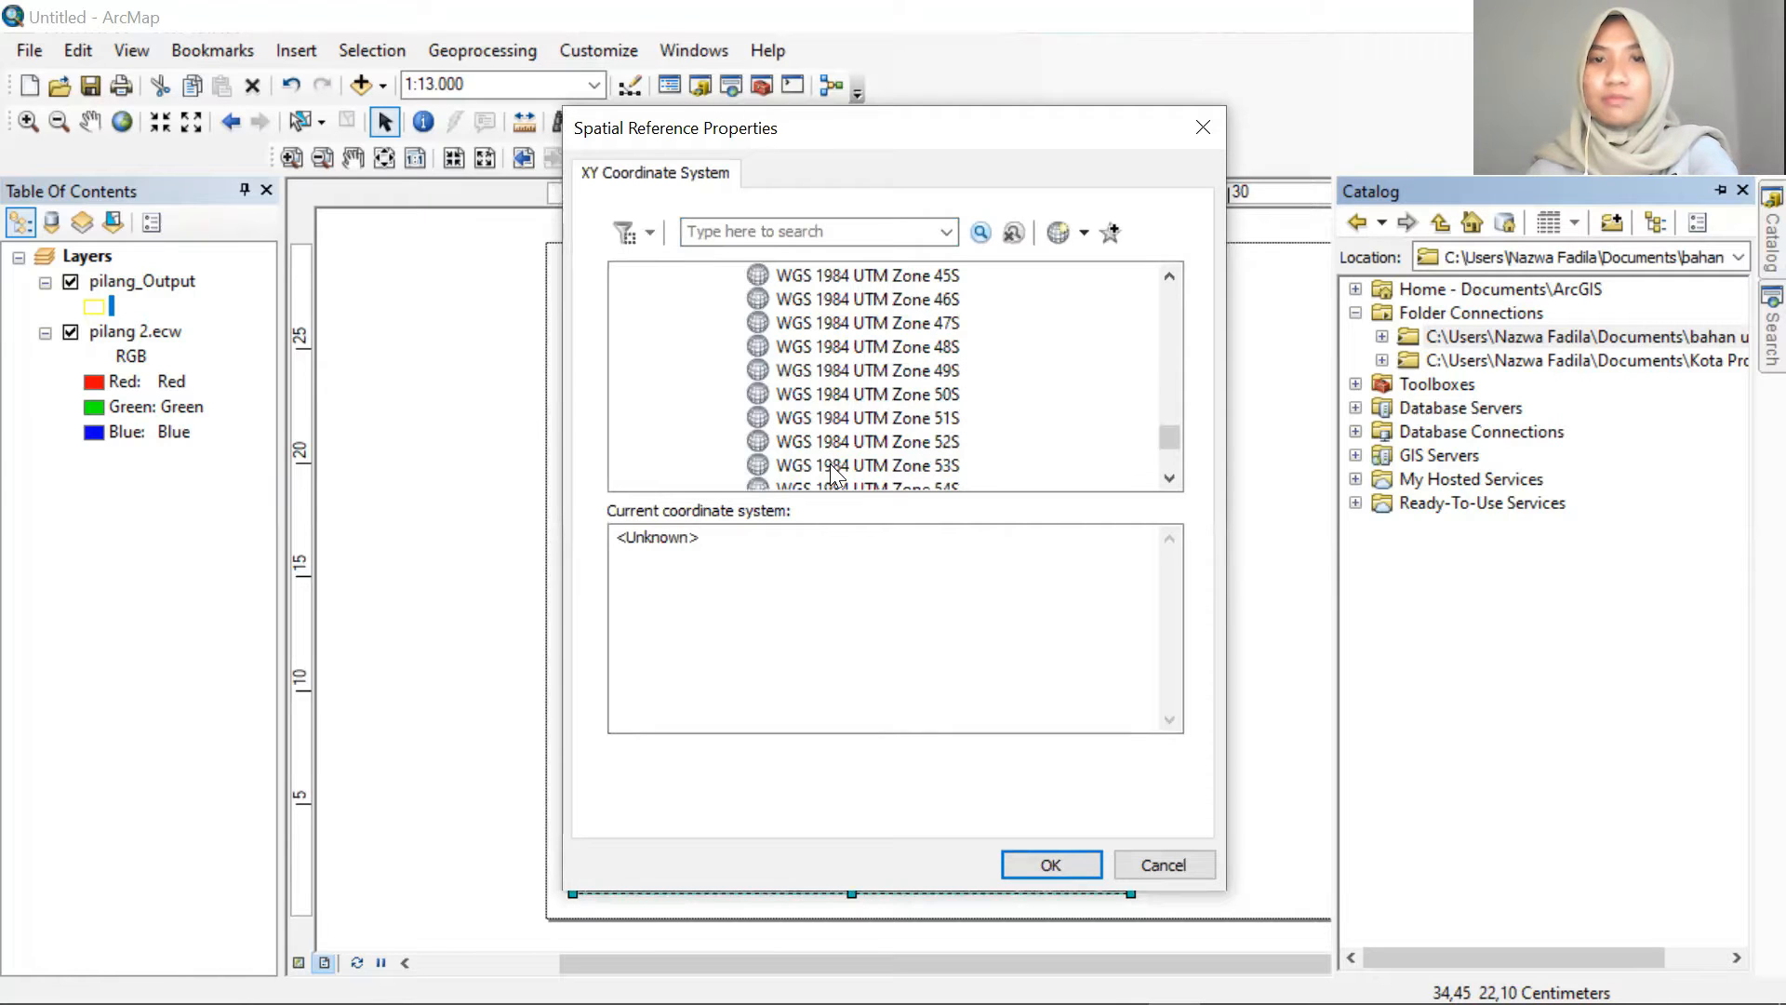
click(954, 374)
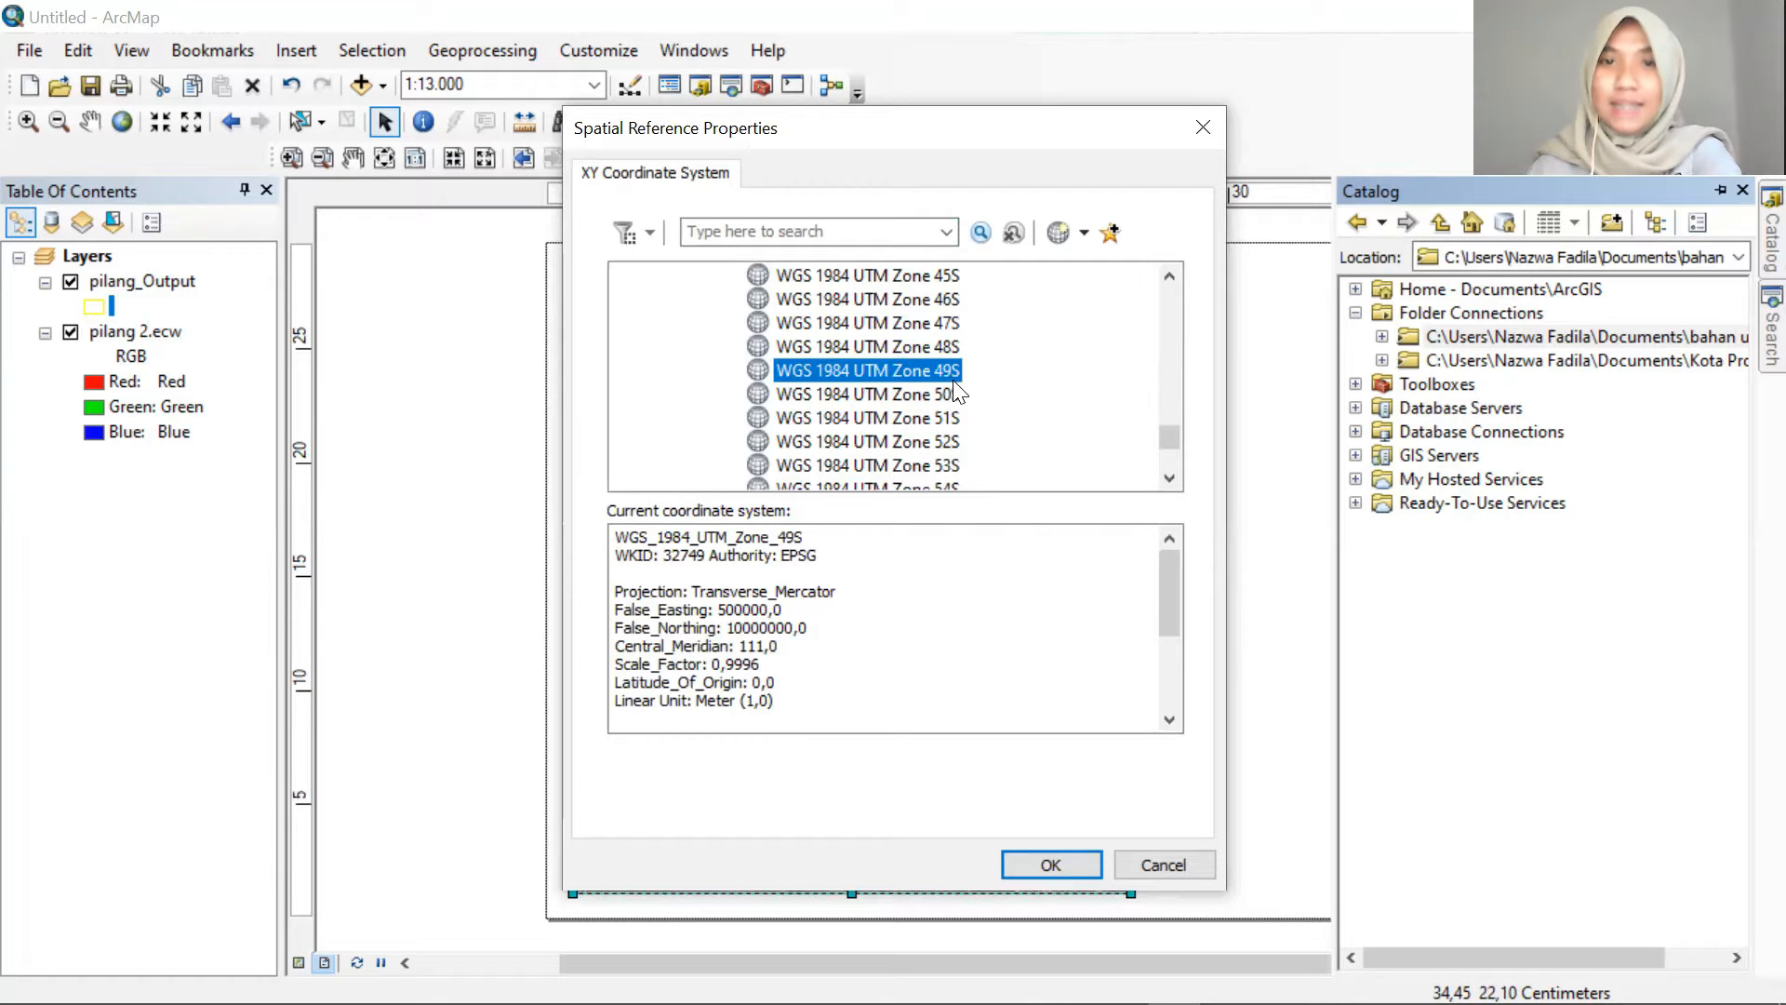
click(1058, 858)
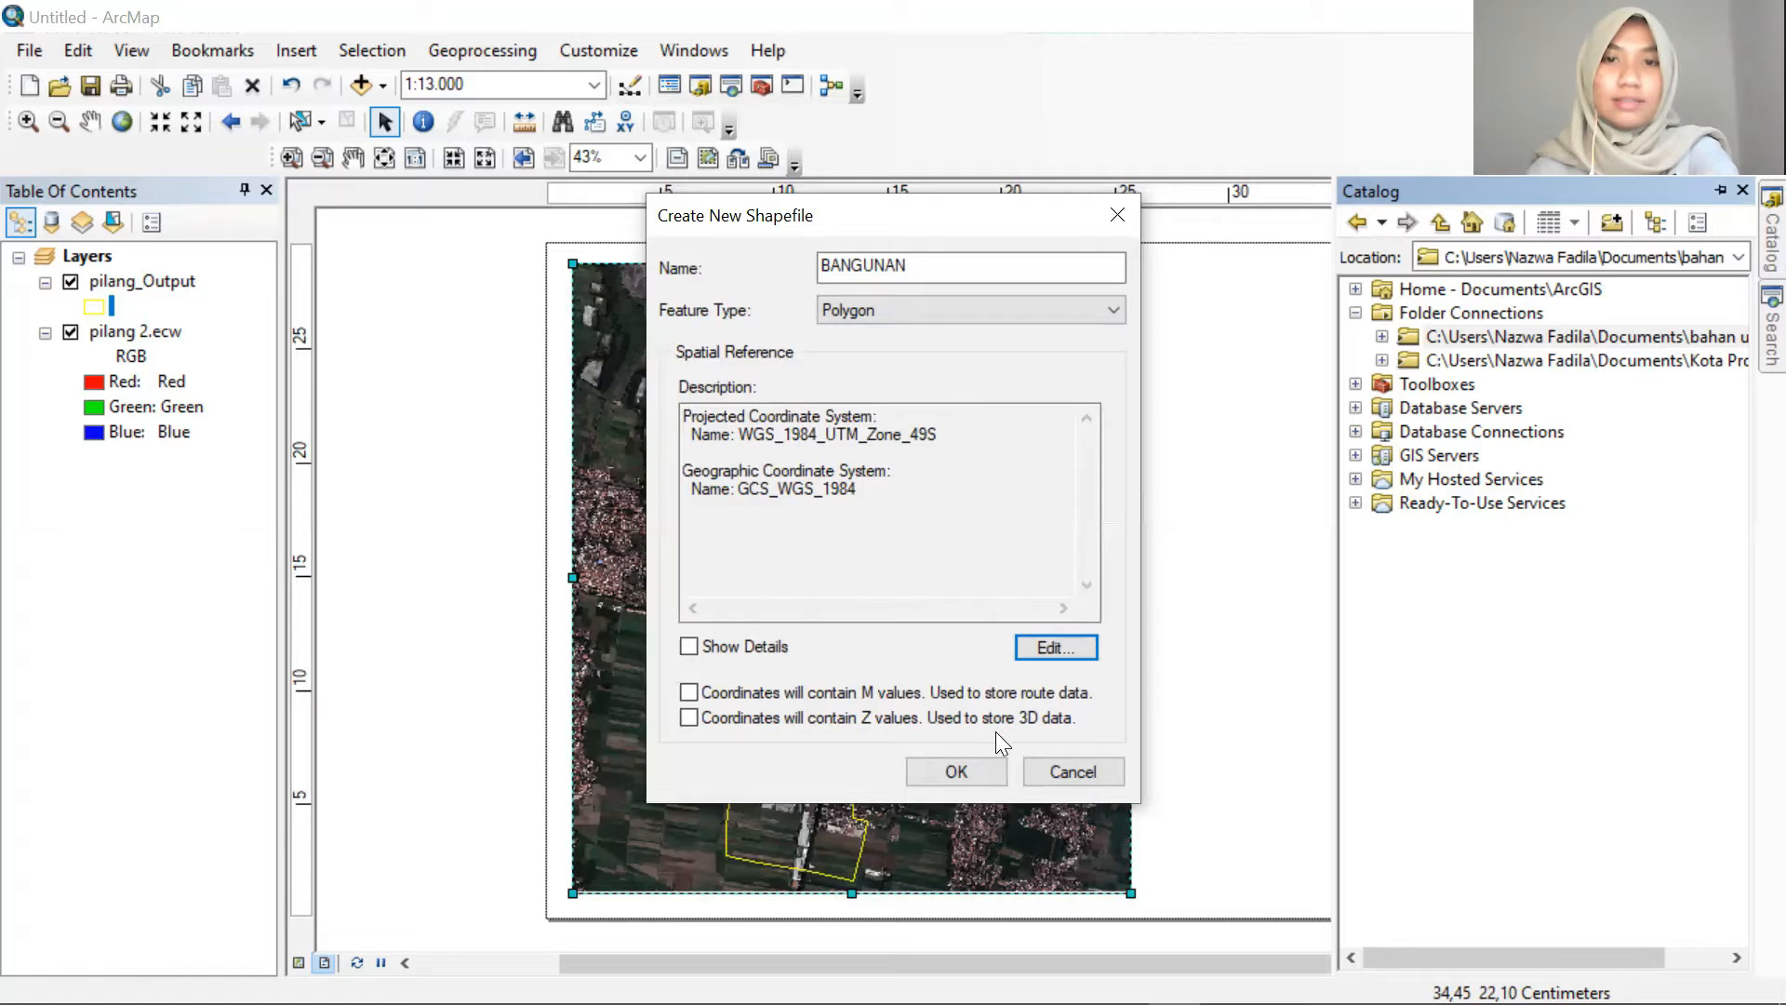
Try to create the shapefile as BANGUNAN, rename it DIGIT BANGUNAN and create it
click(964, 770)
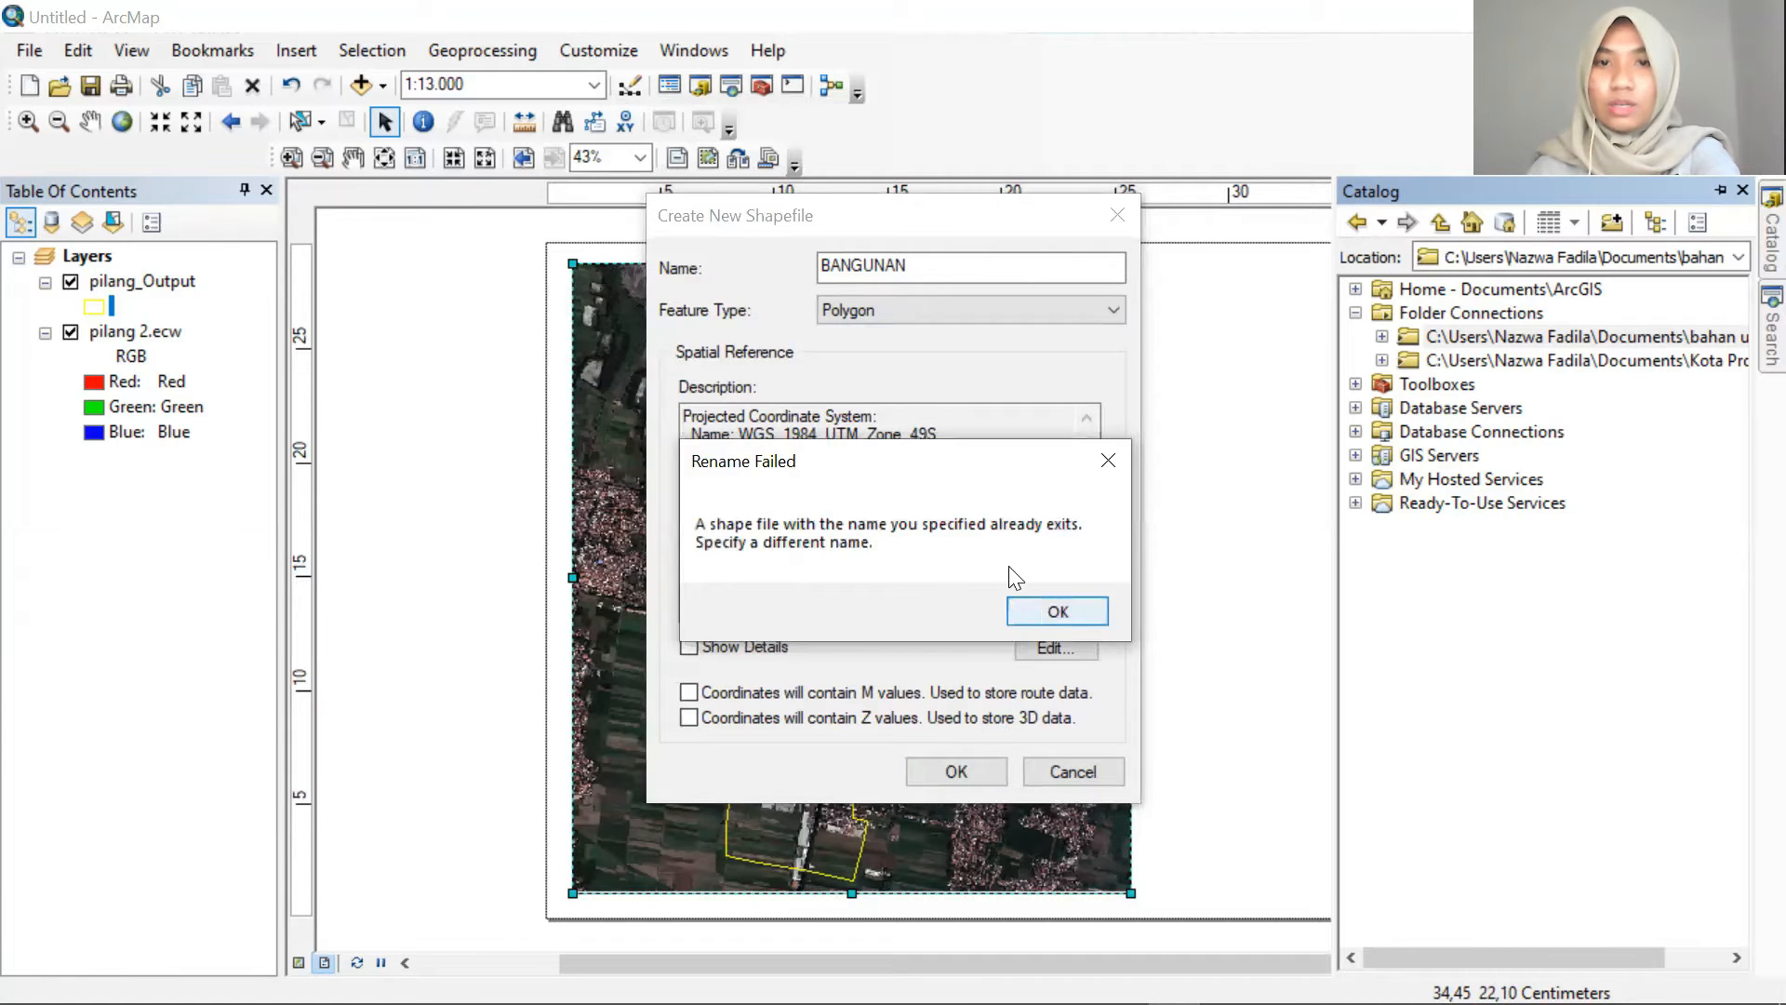
click(1108, 442)
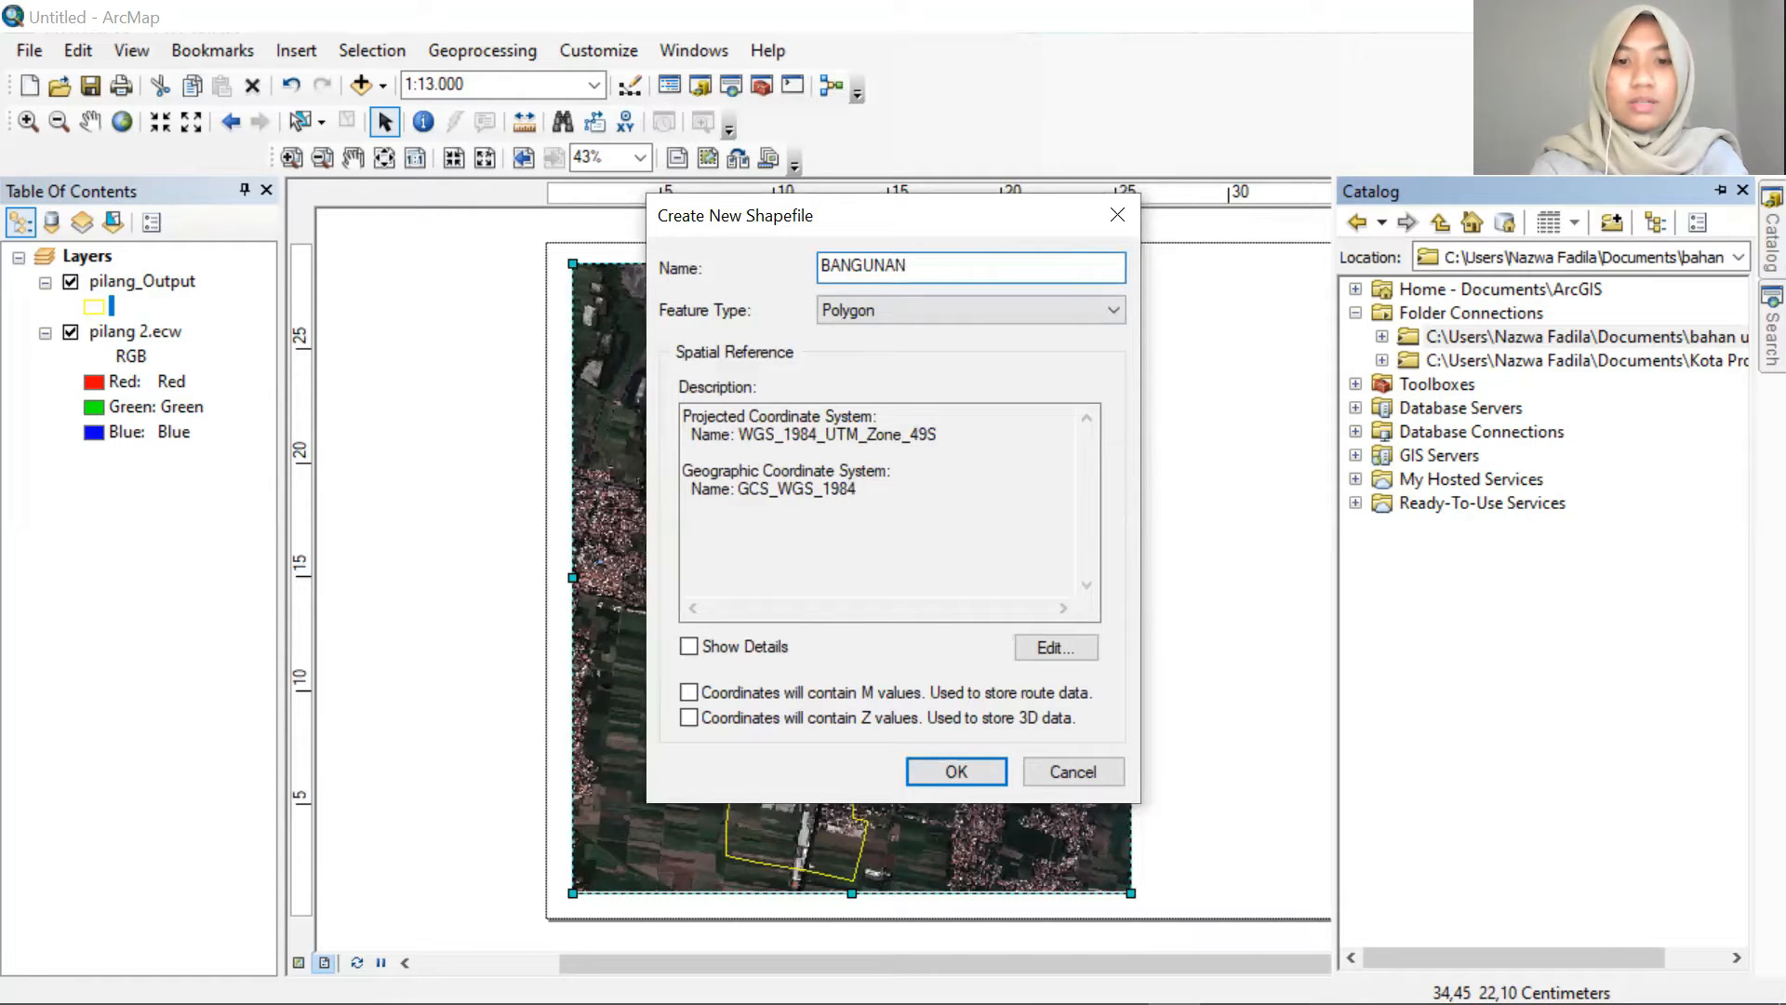
key(BackSpace)
key(BackSpace)
key(BackSpace)
key(BackSpace)
key(BackSpace)
key(BackSpace)
key(BackSpace)
key(BackSpace)
key(BackSpace)
text(DI)
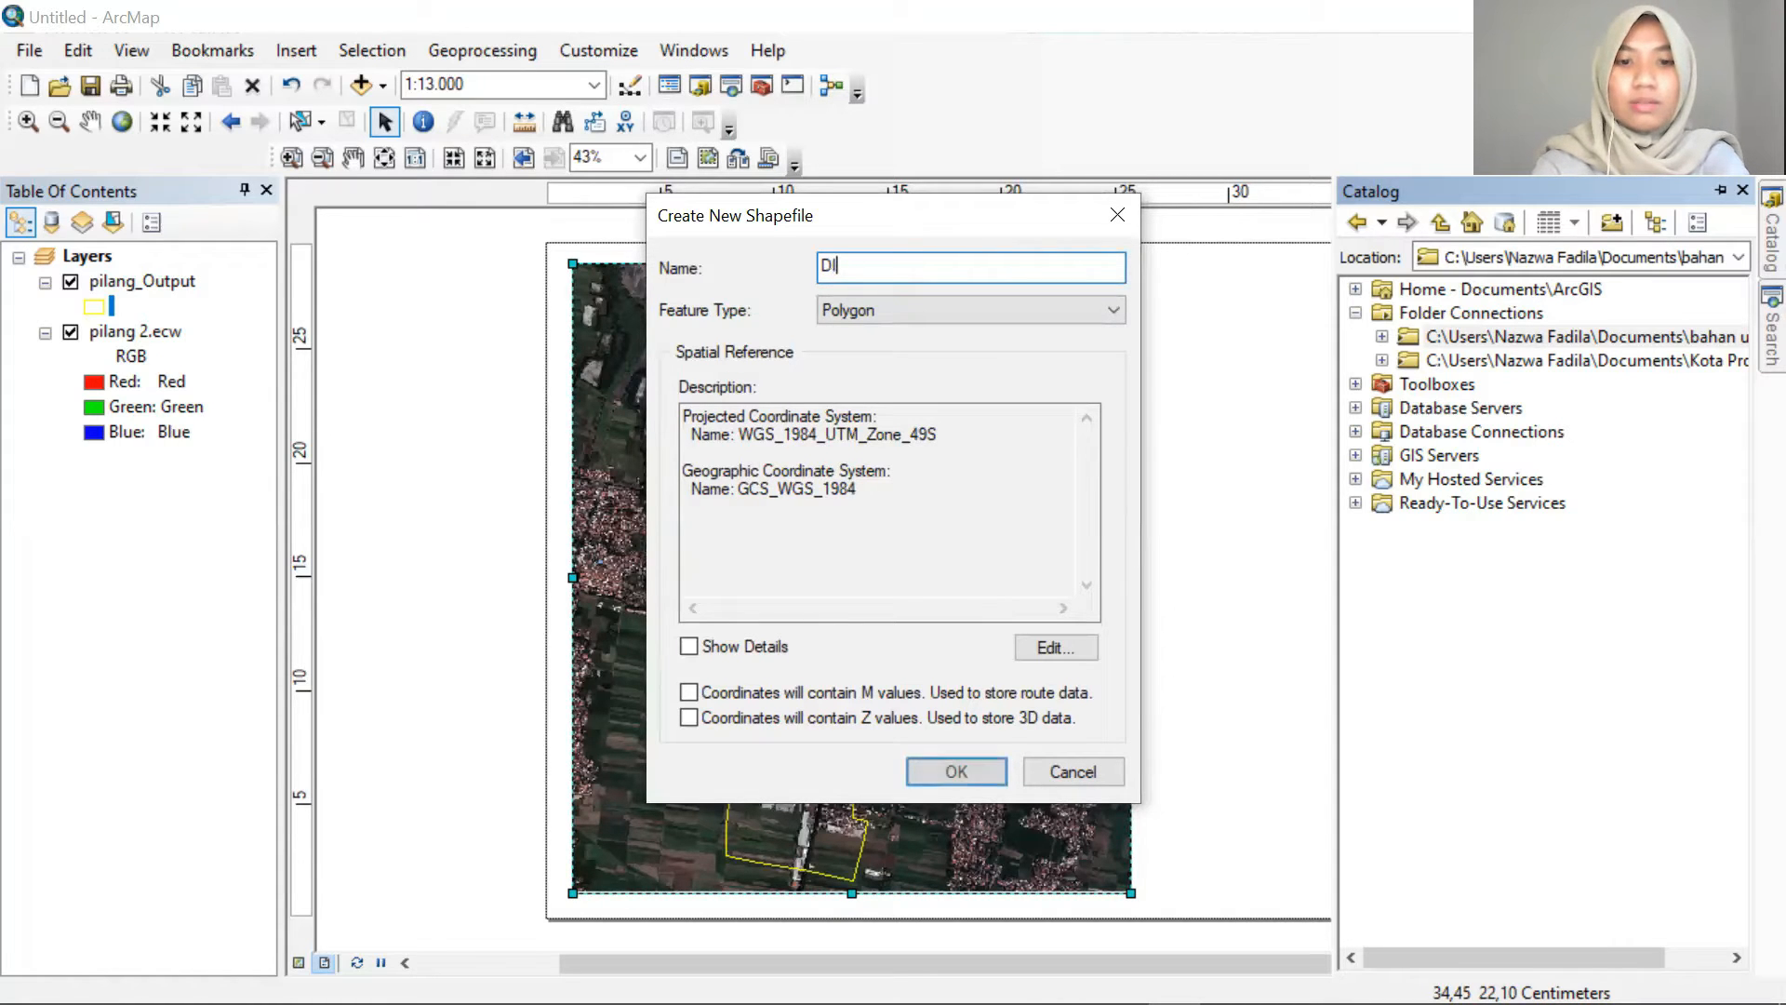
text(GIT BANGUNAN)
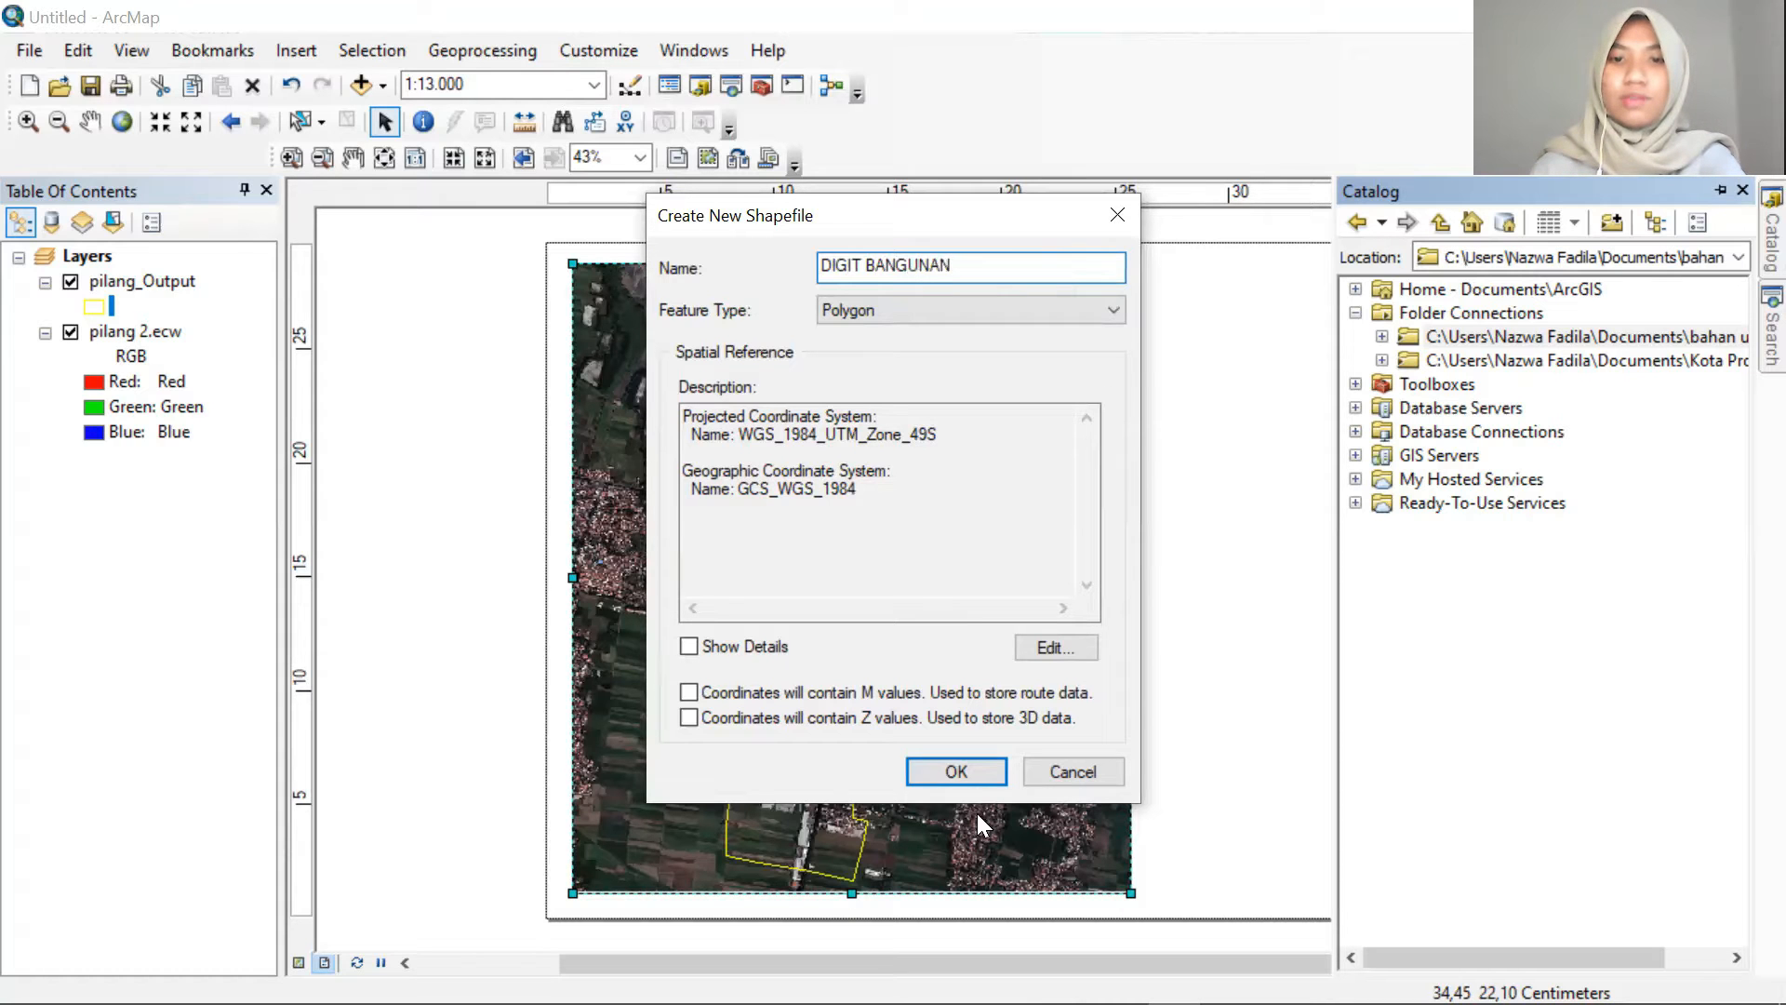
click(956, 771)
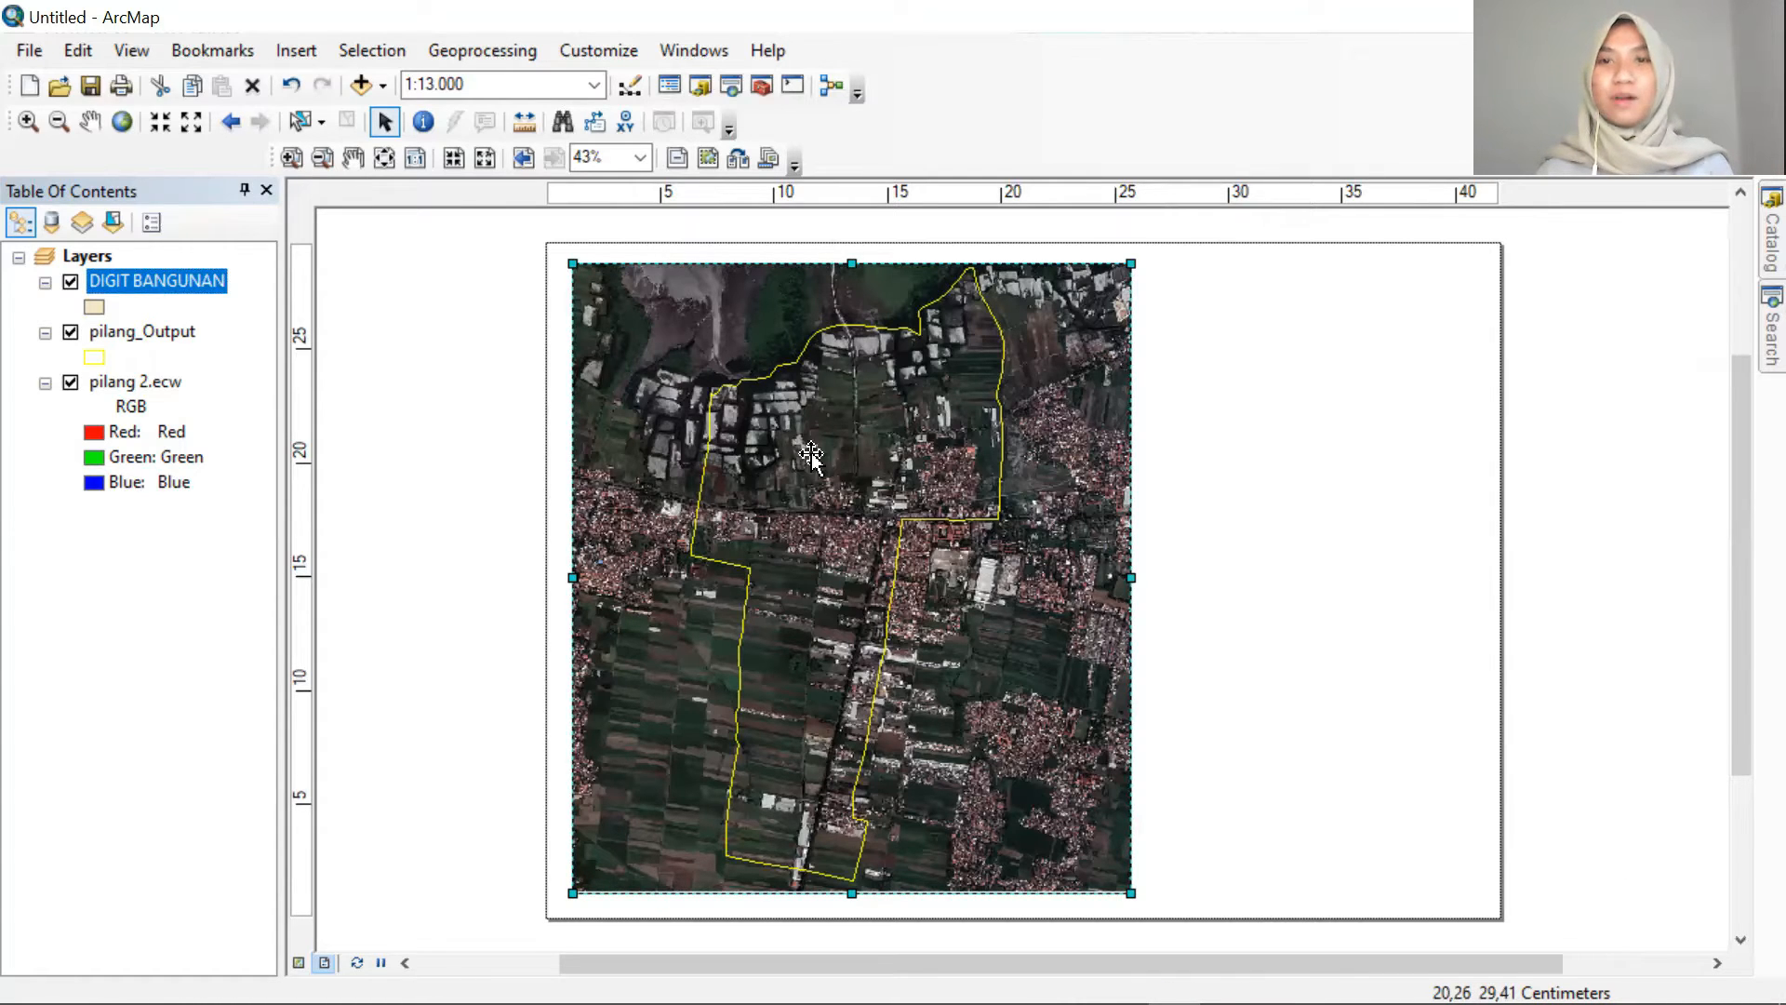
Show the Editor toolbar and dock it beside the Layout toolbar
scroll(740, 569, up, 1)
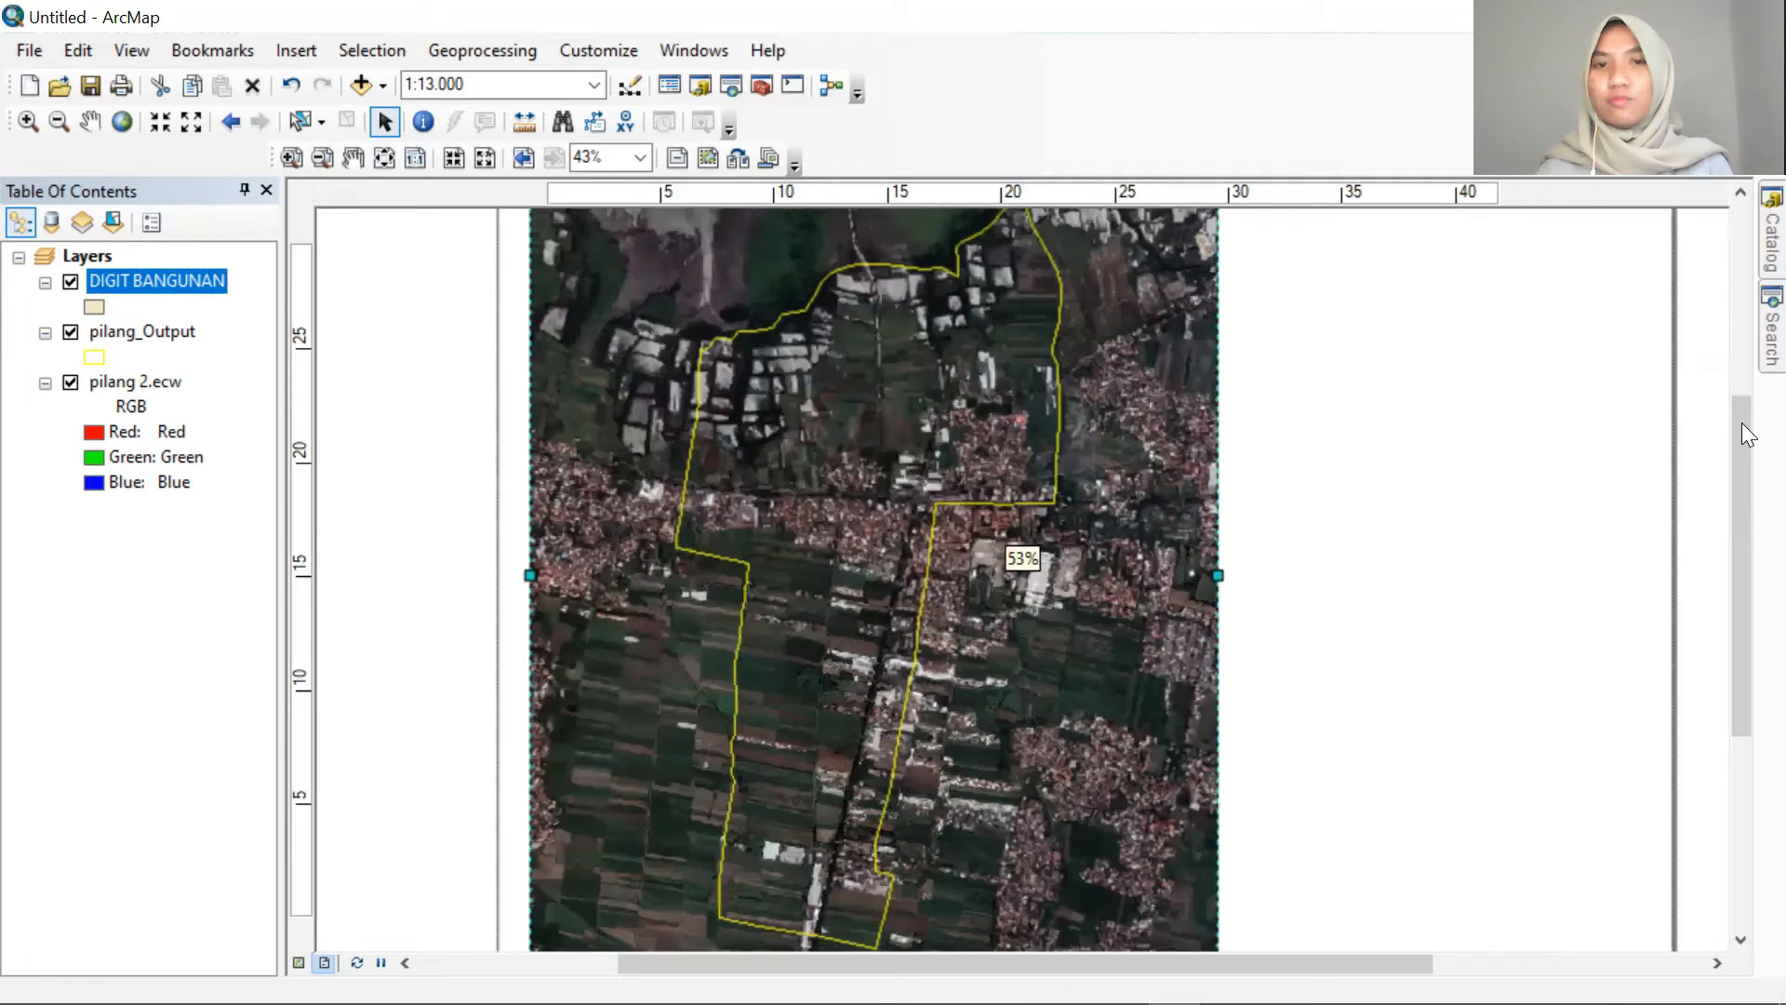
click(1770, 240)
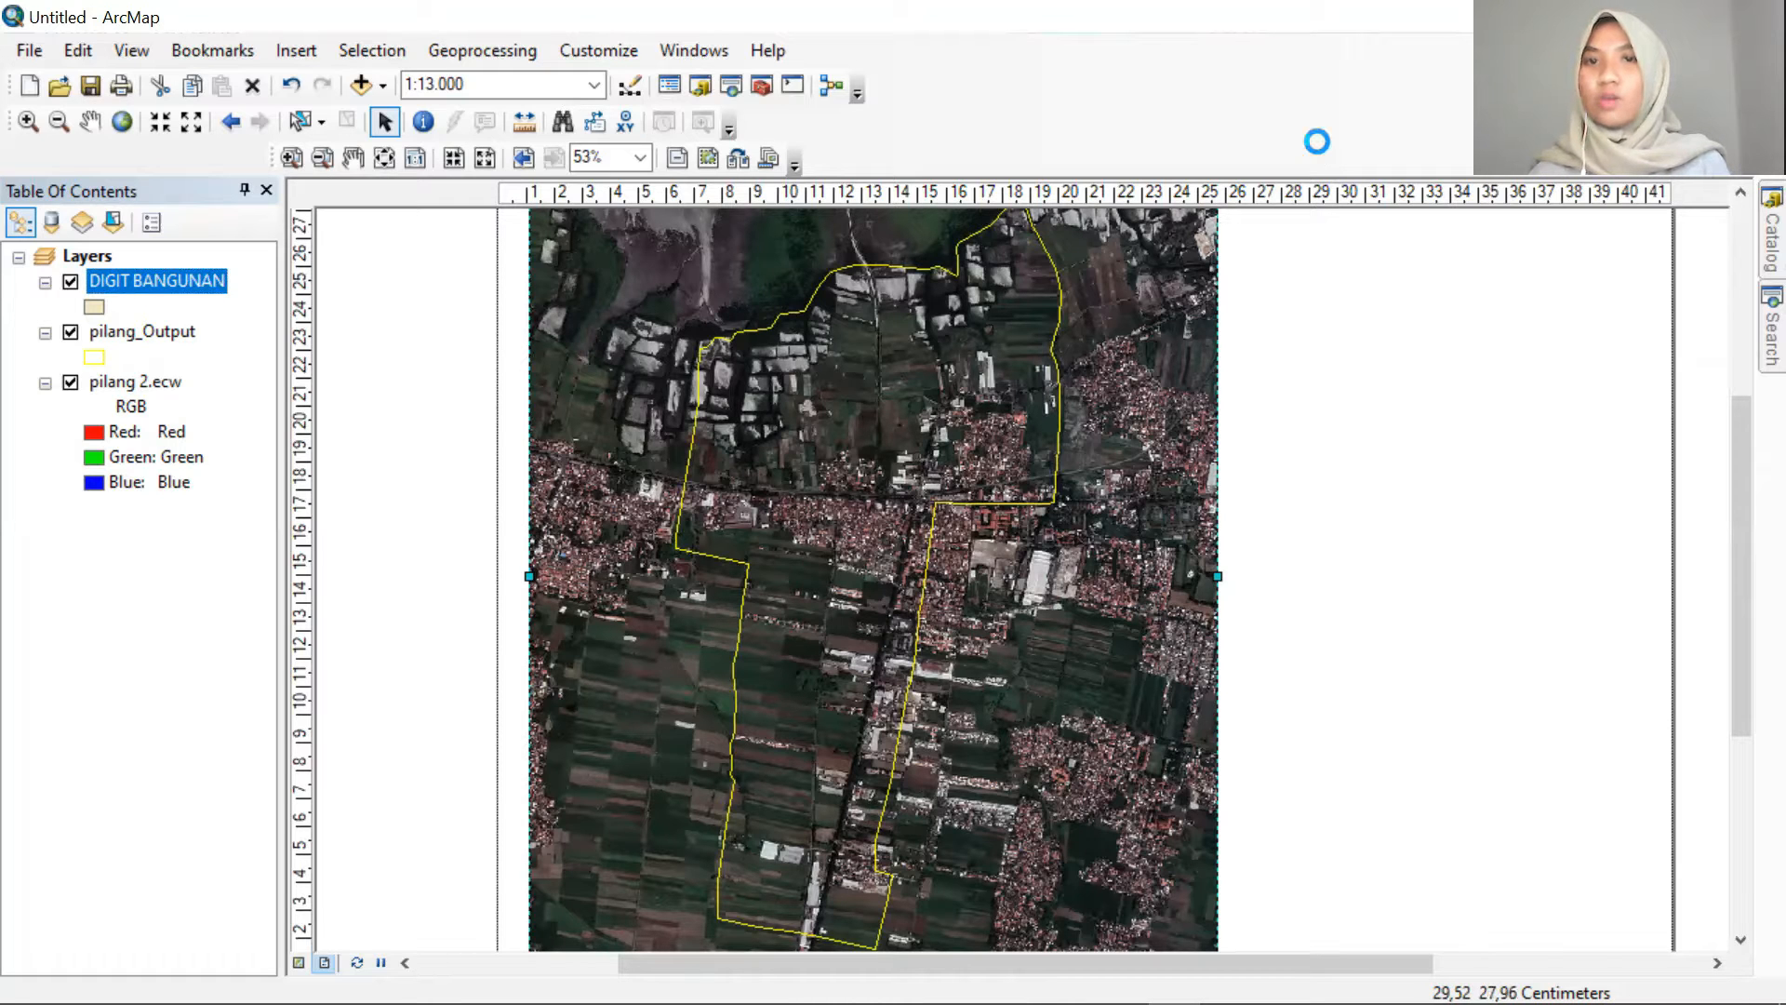
right_click(1435, 97)
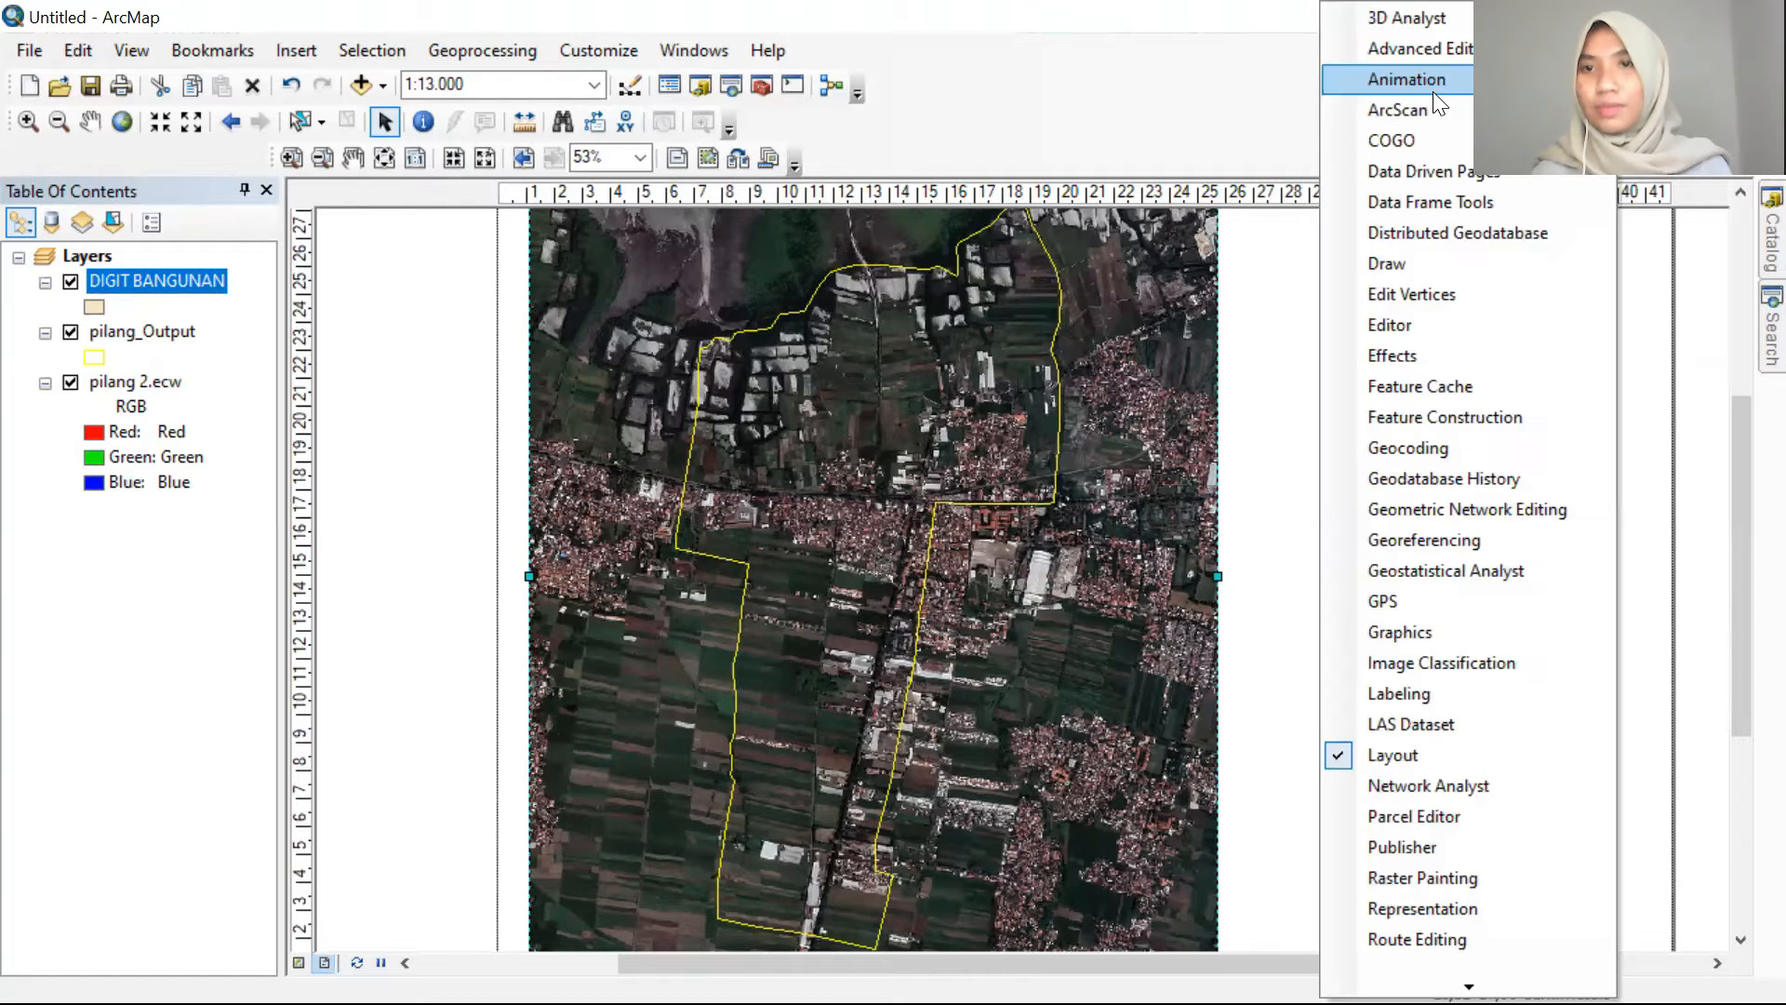
click(1408, 329)
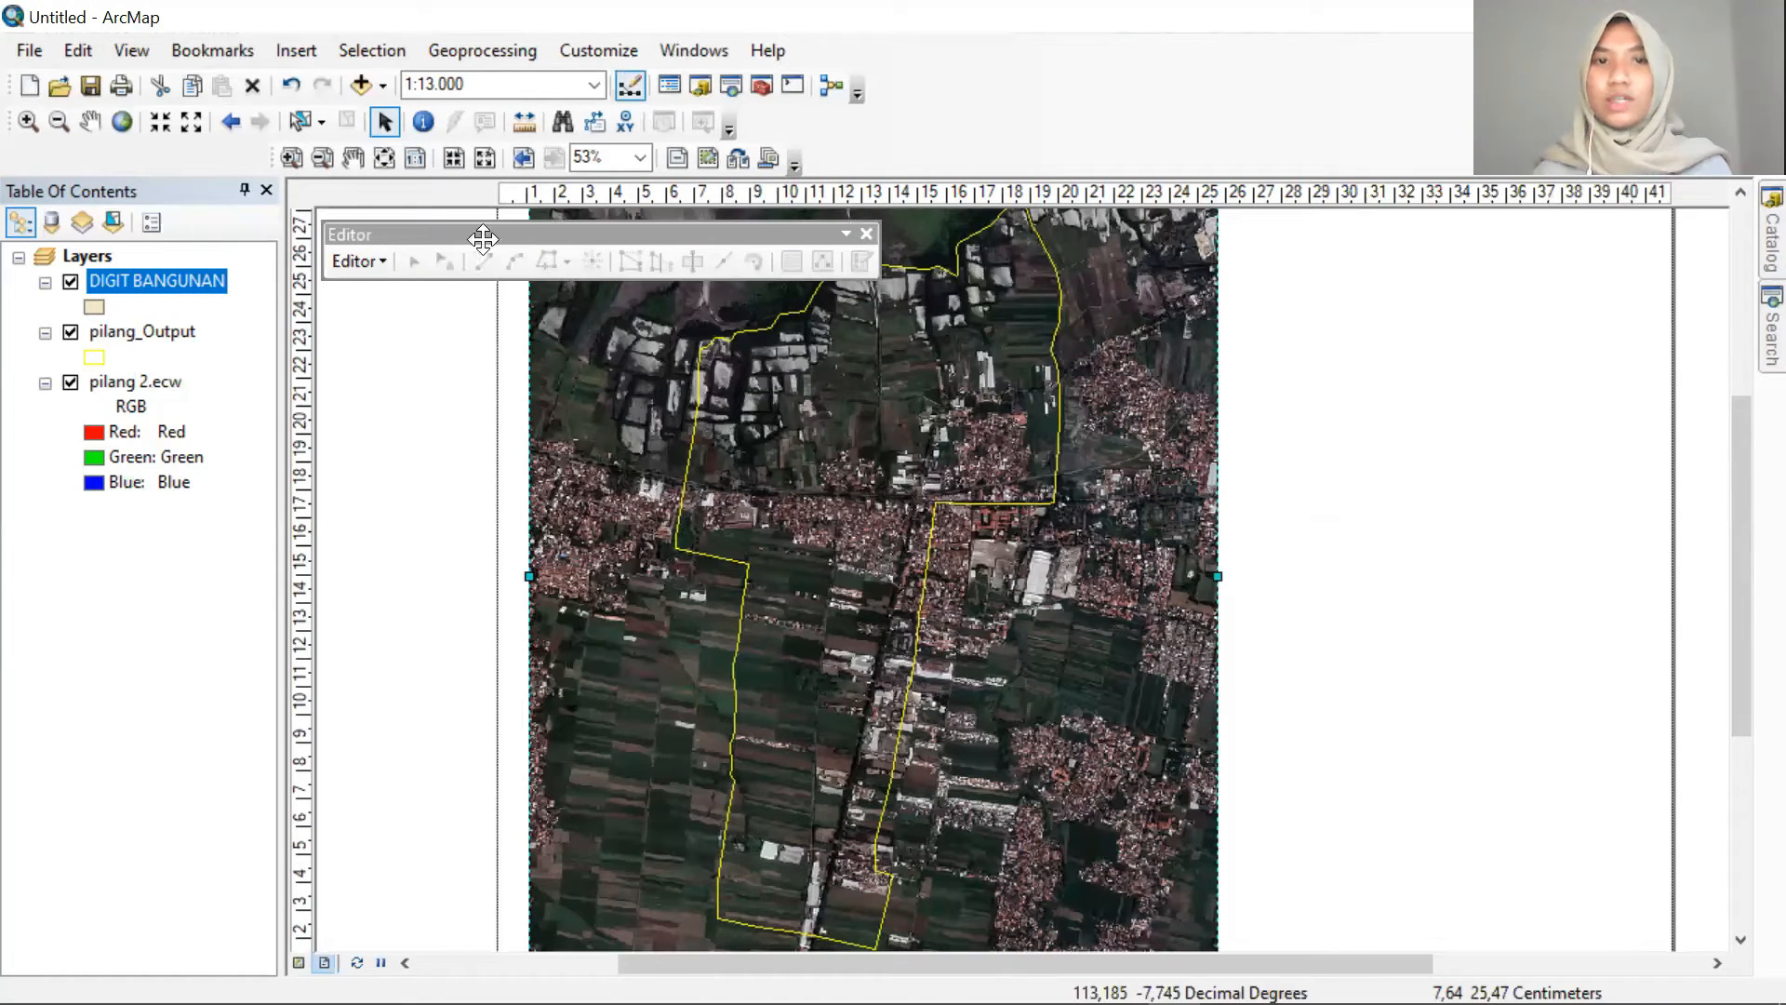
drag(928, 165, 928, 164)
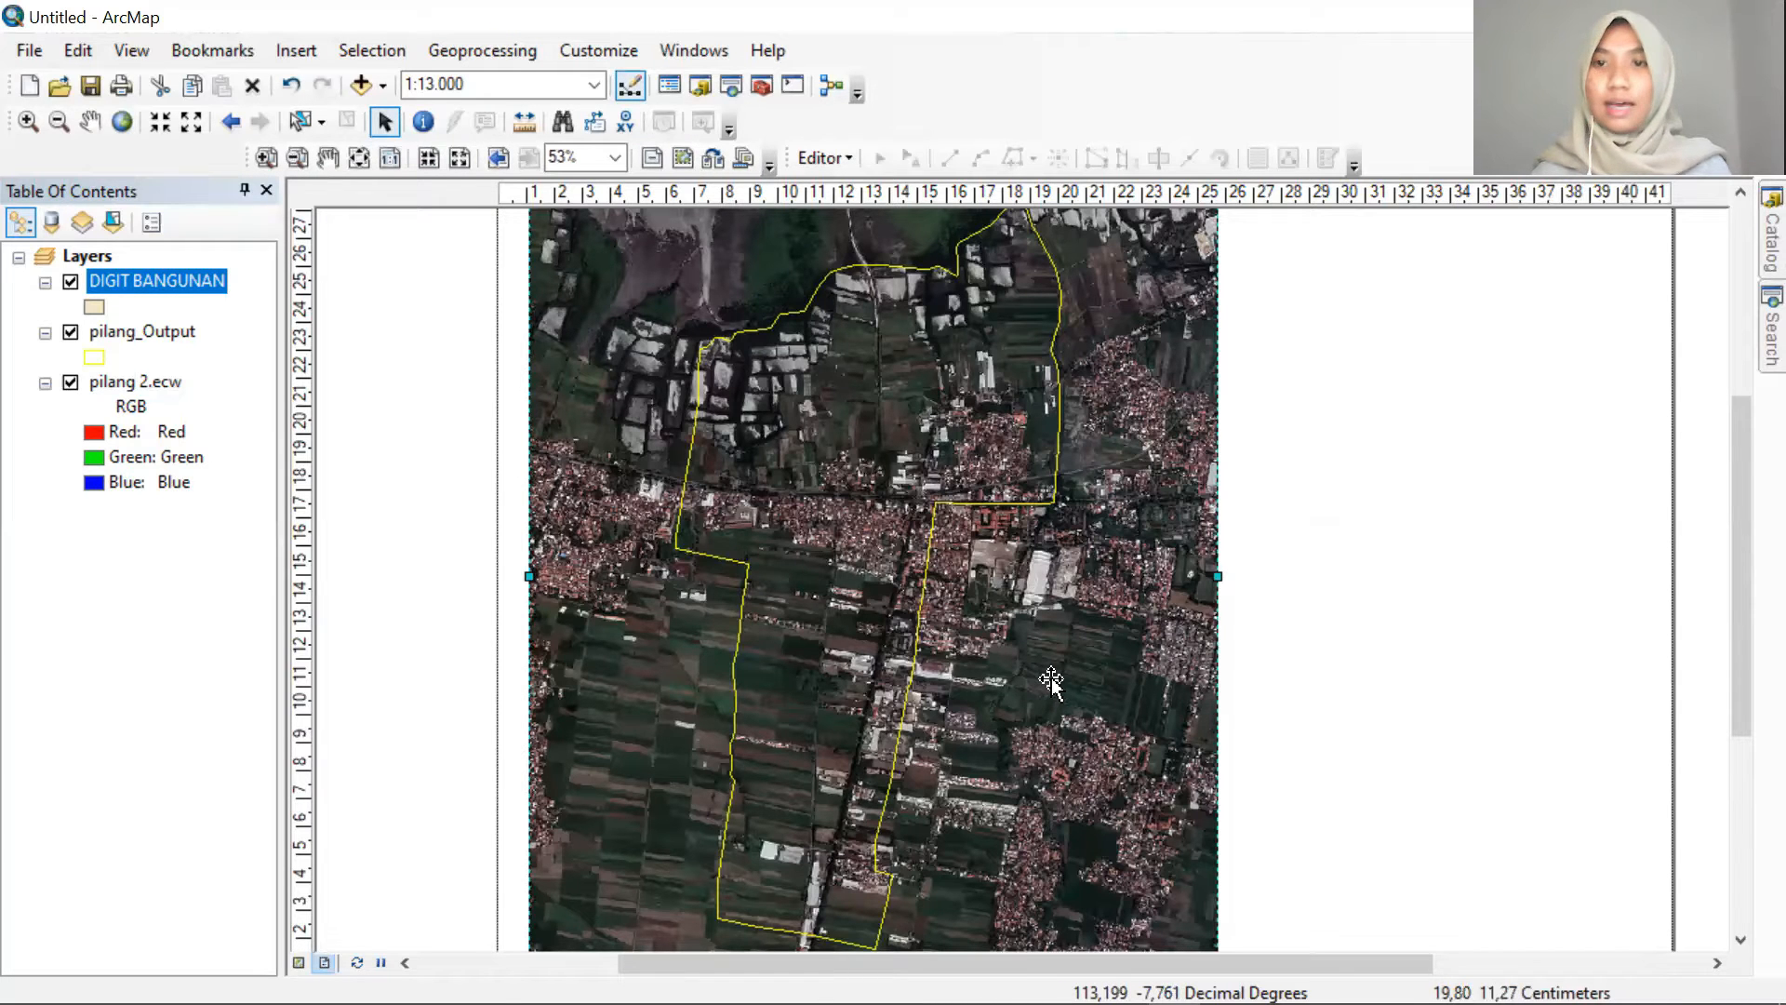
Start an edit session, continuing despite the spatial reference mismatch of DIGIT BANGUNAN with the data frame
click(825, 156)
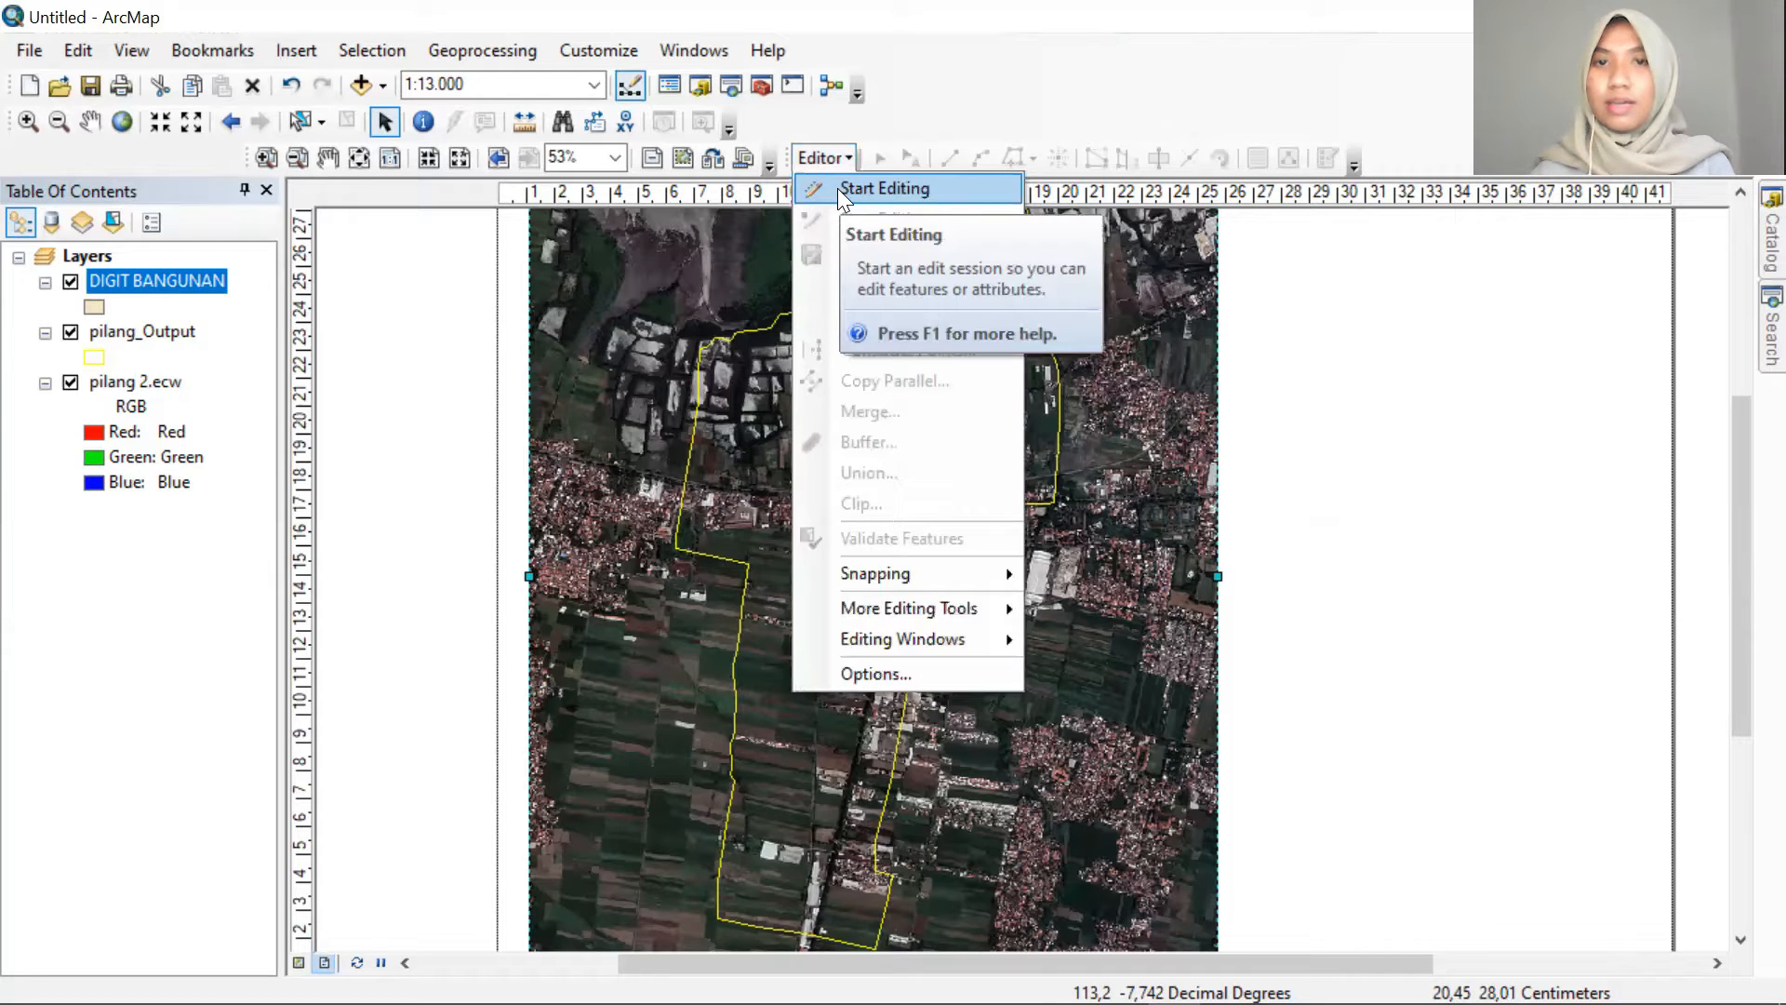
click(838, 189)
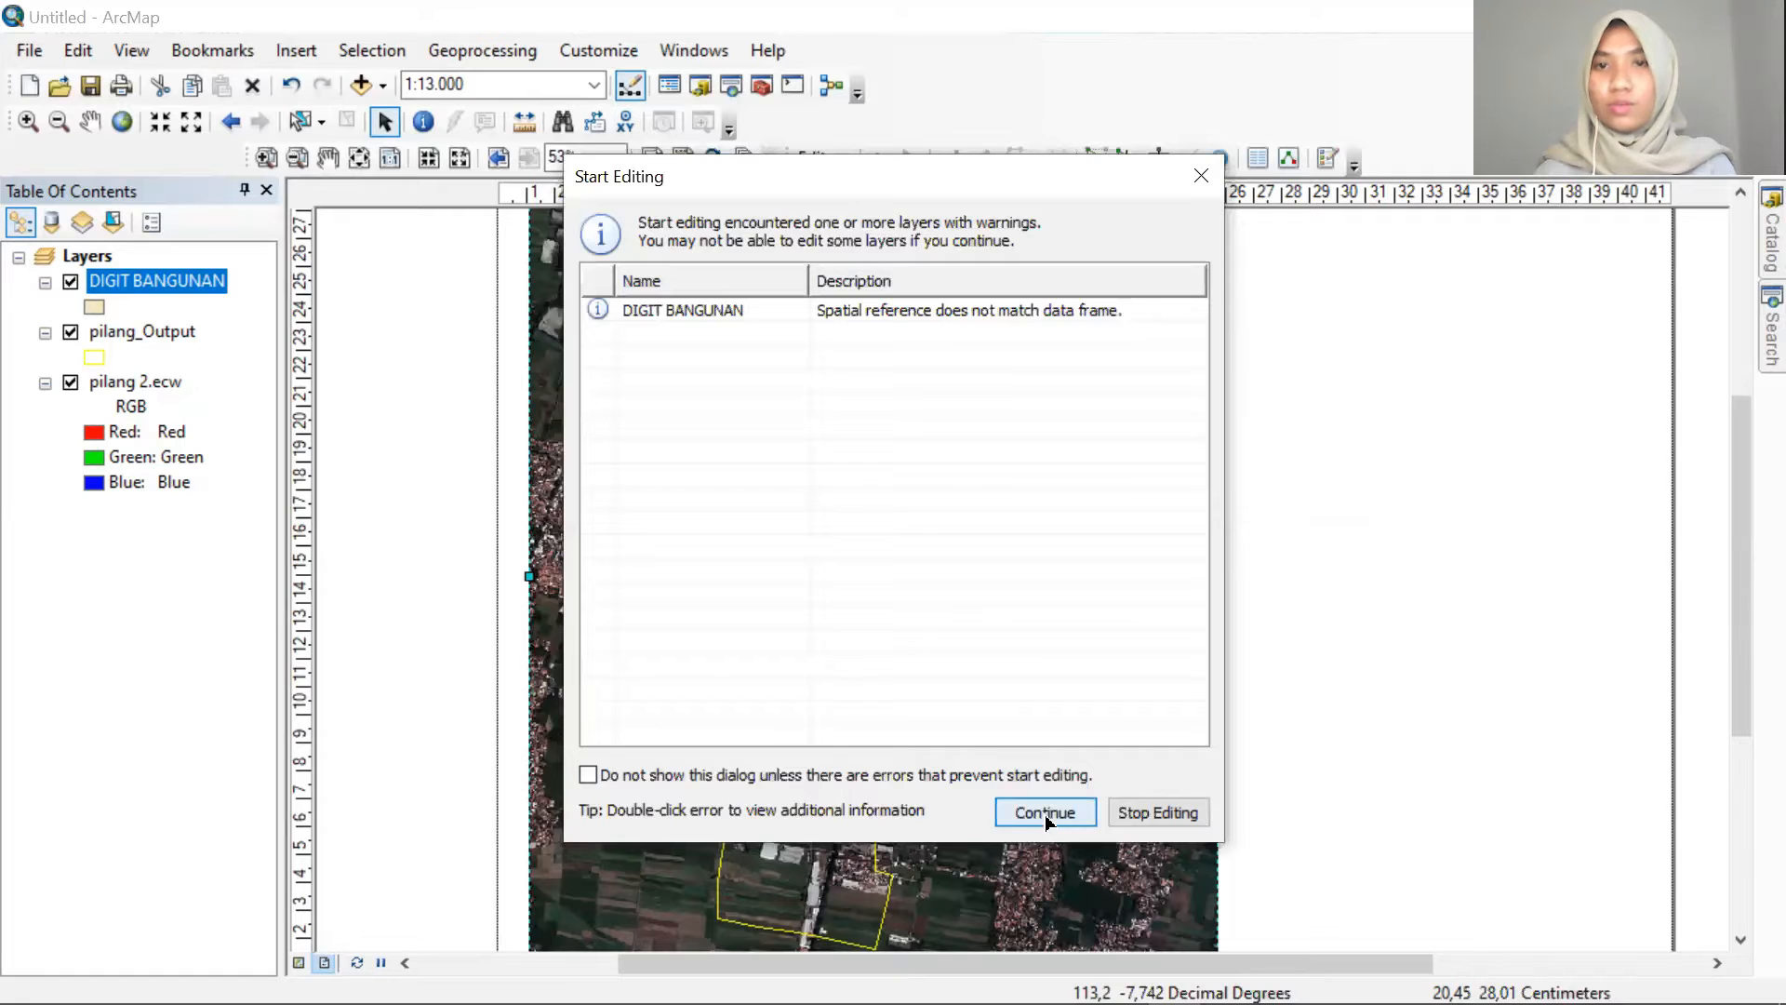
click(1046, 813)
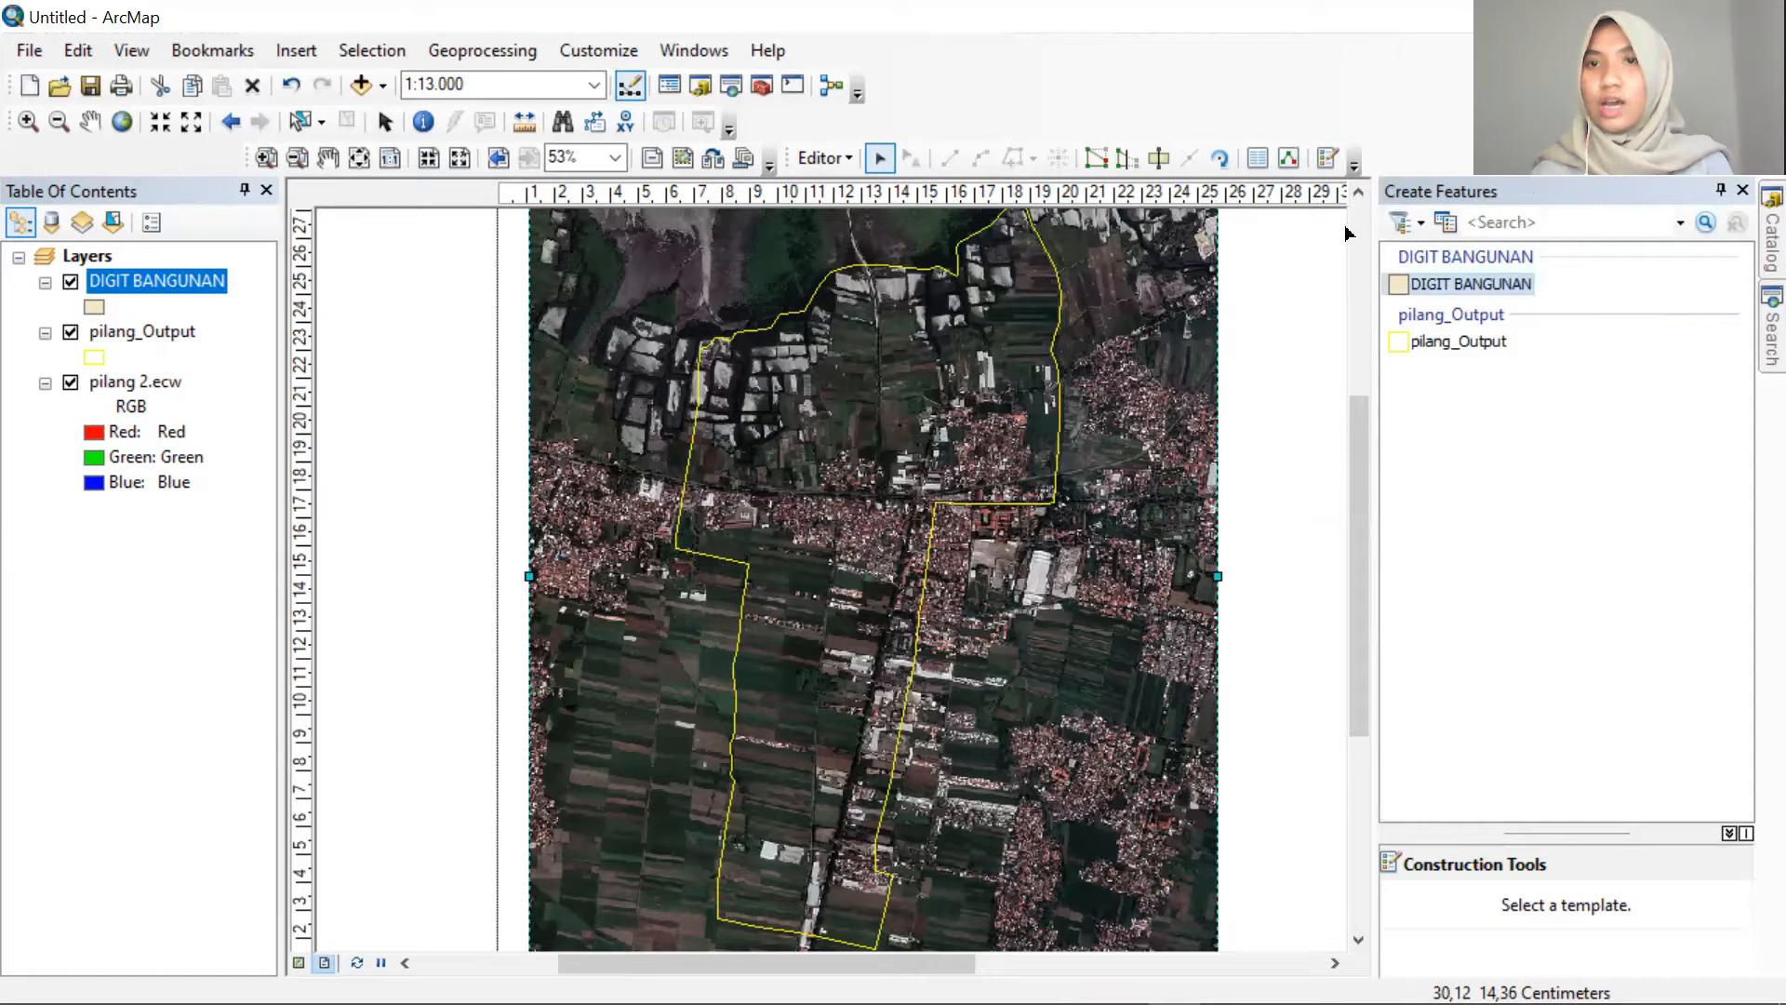
click(1324, 162)
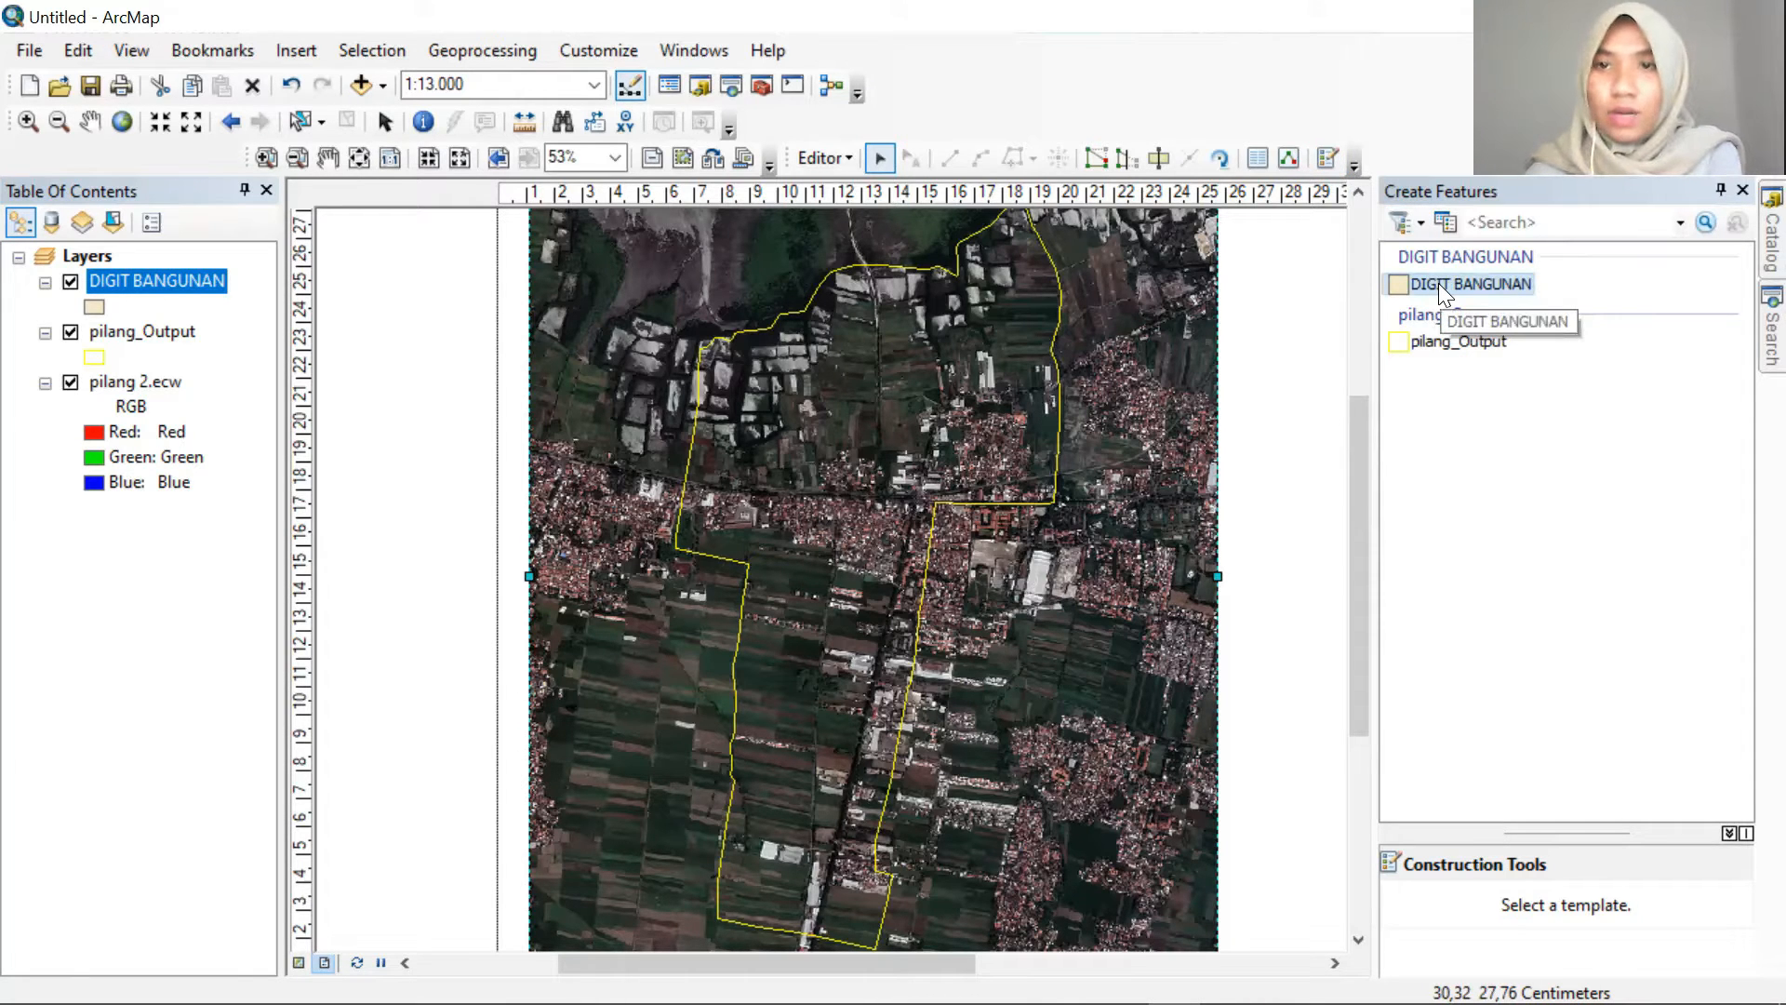
Digitize the large rectangular building just north of the main road as a four-corner DIGIT BANGUNAN polygon
click(1438, 283)
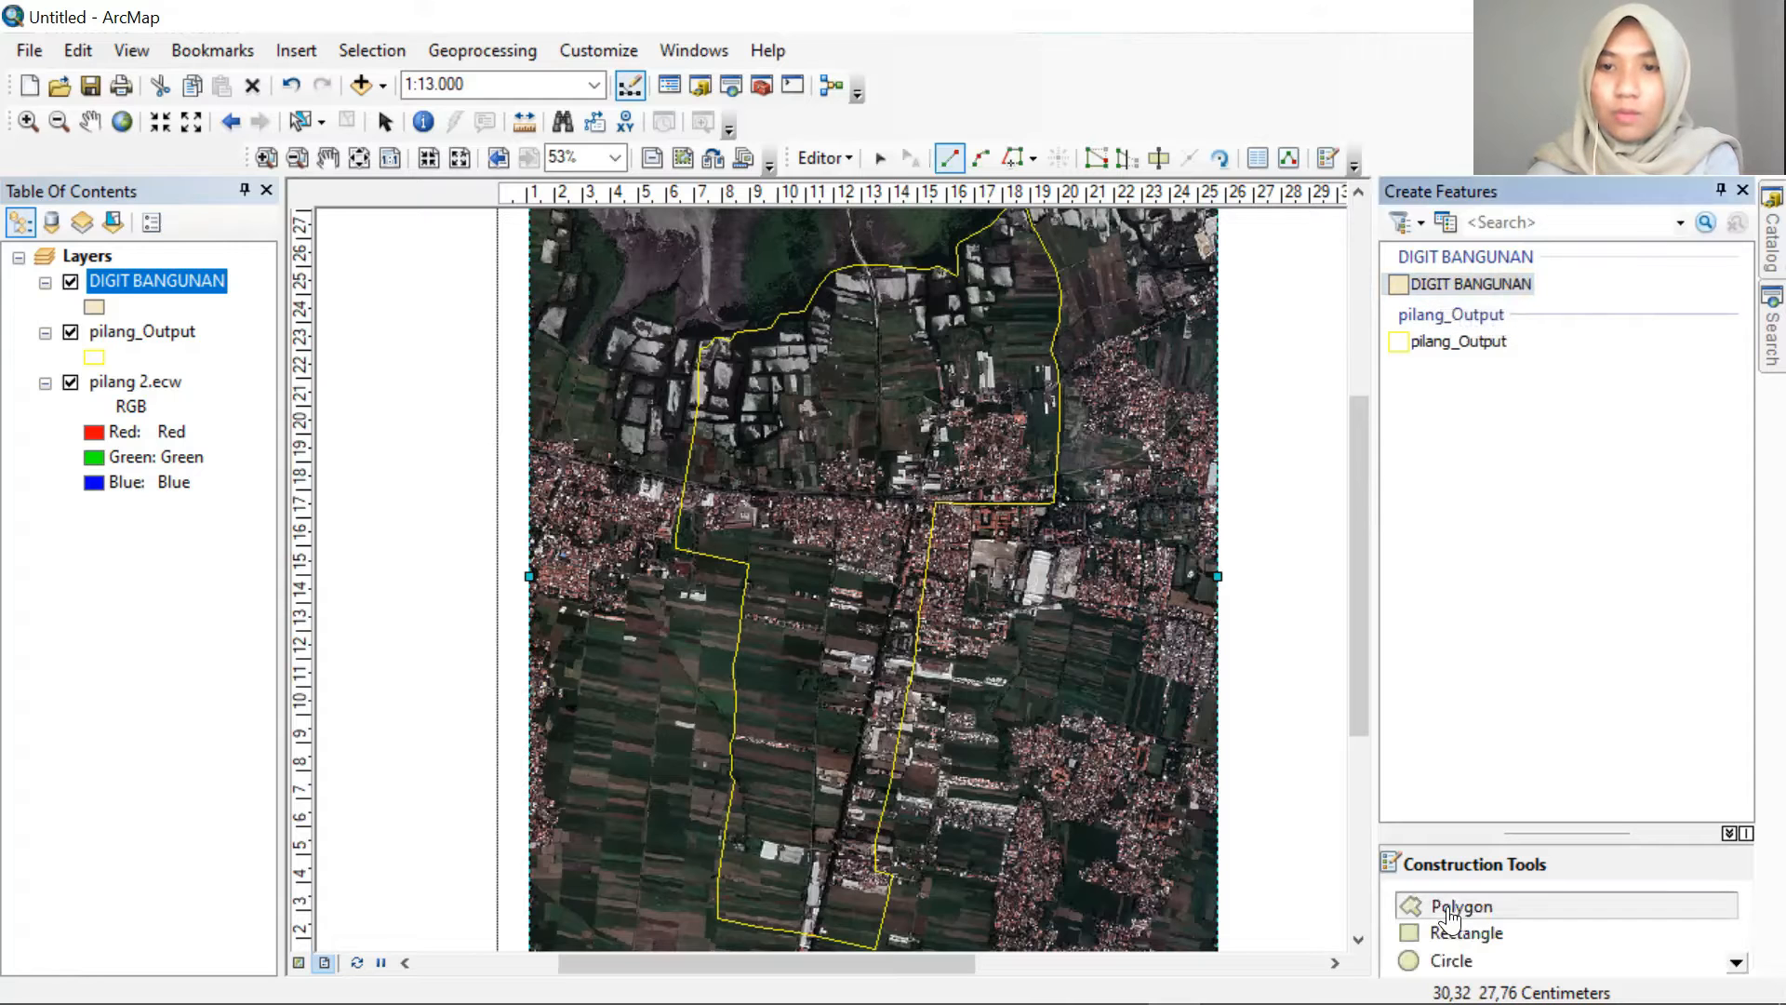
scroll(875, 523, down, 1)
scroll(874, 524, down, 2)
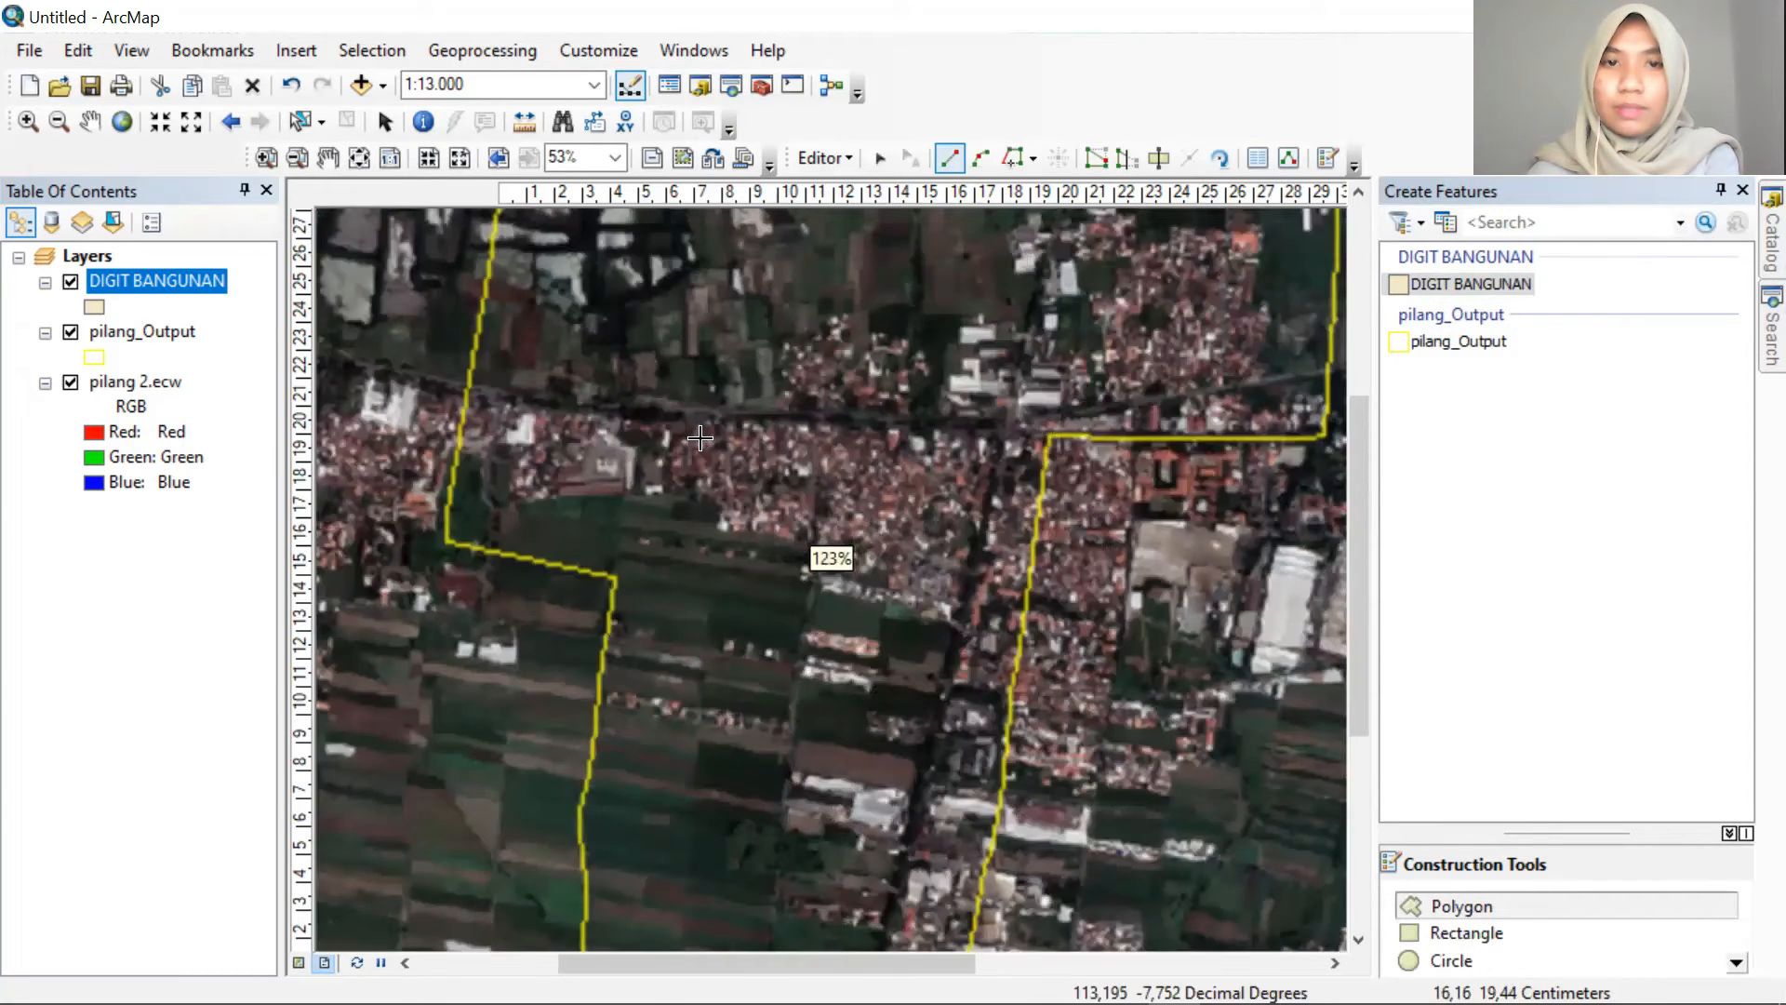
scroll(724, 423, down, 2)
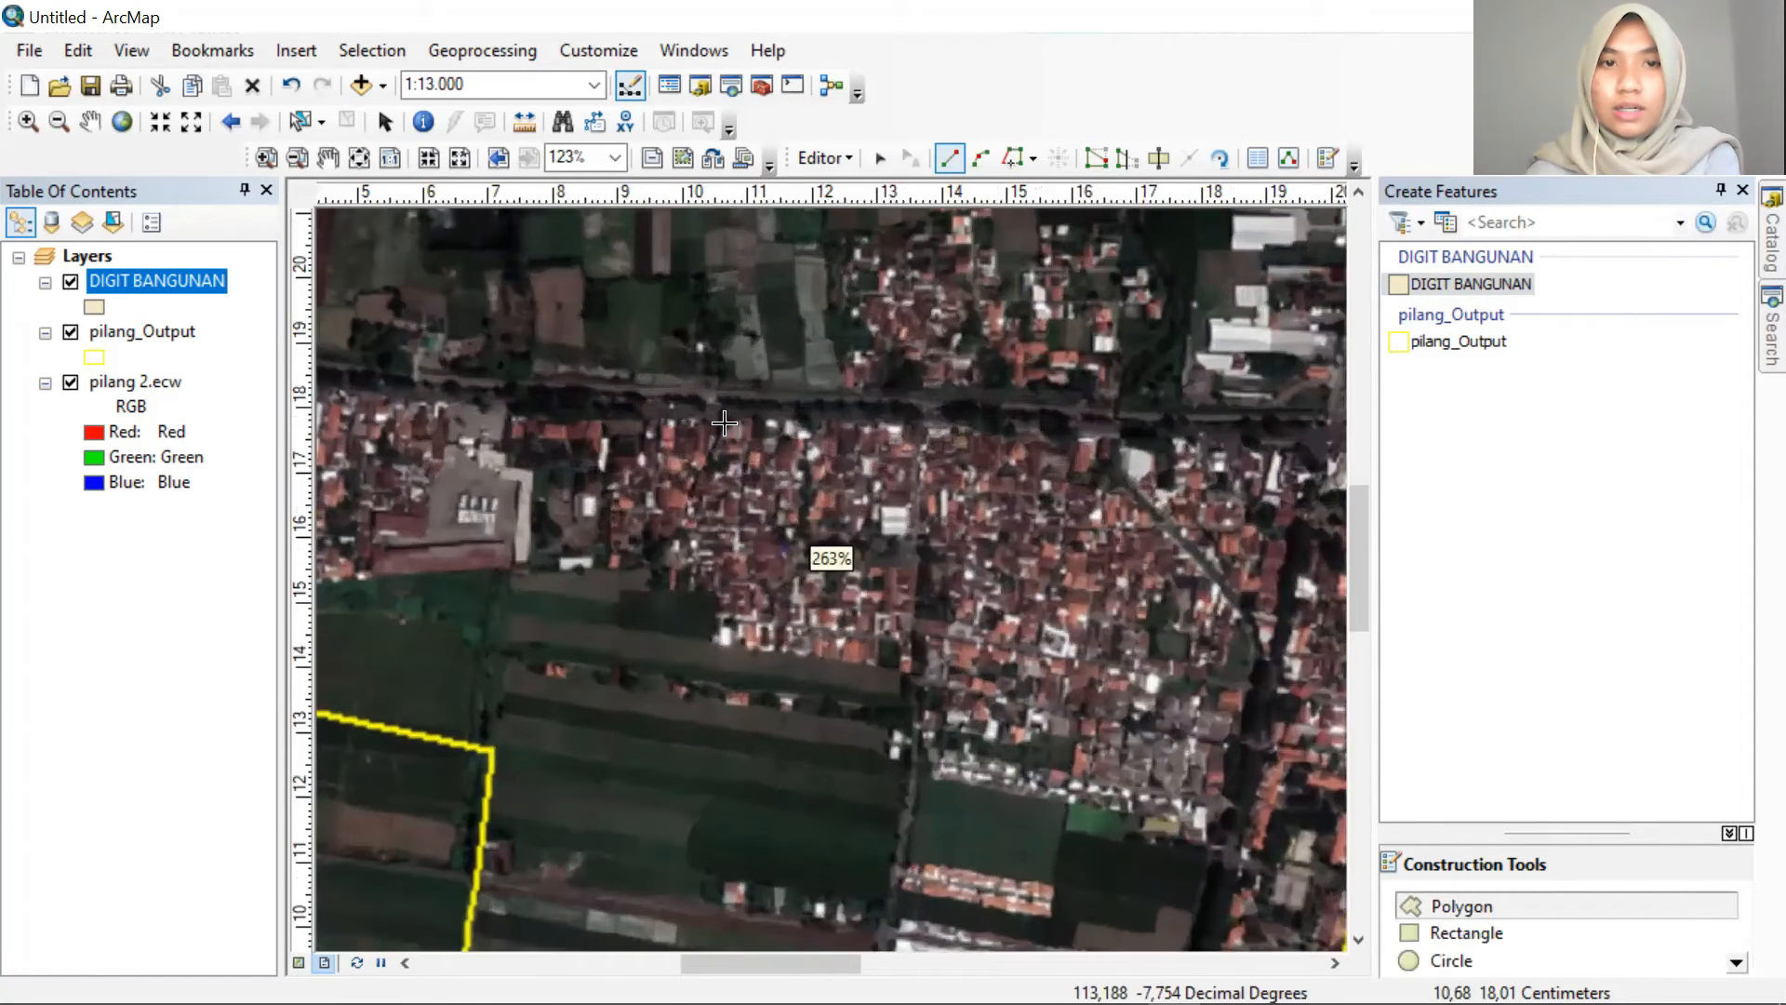
scroll(724, 423, down, 1)
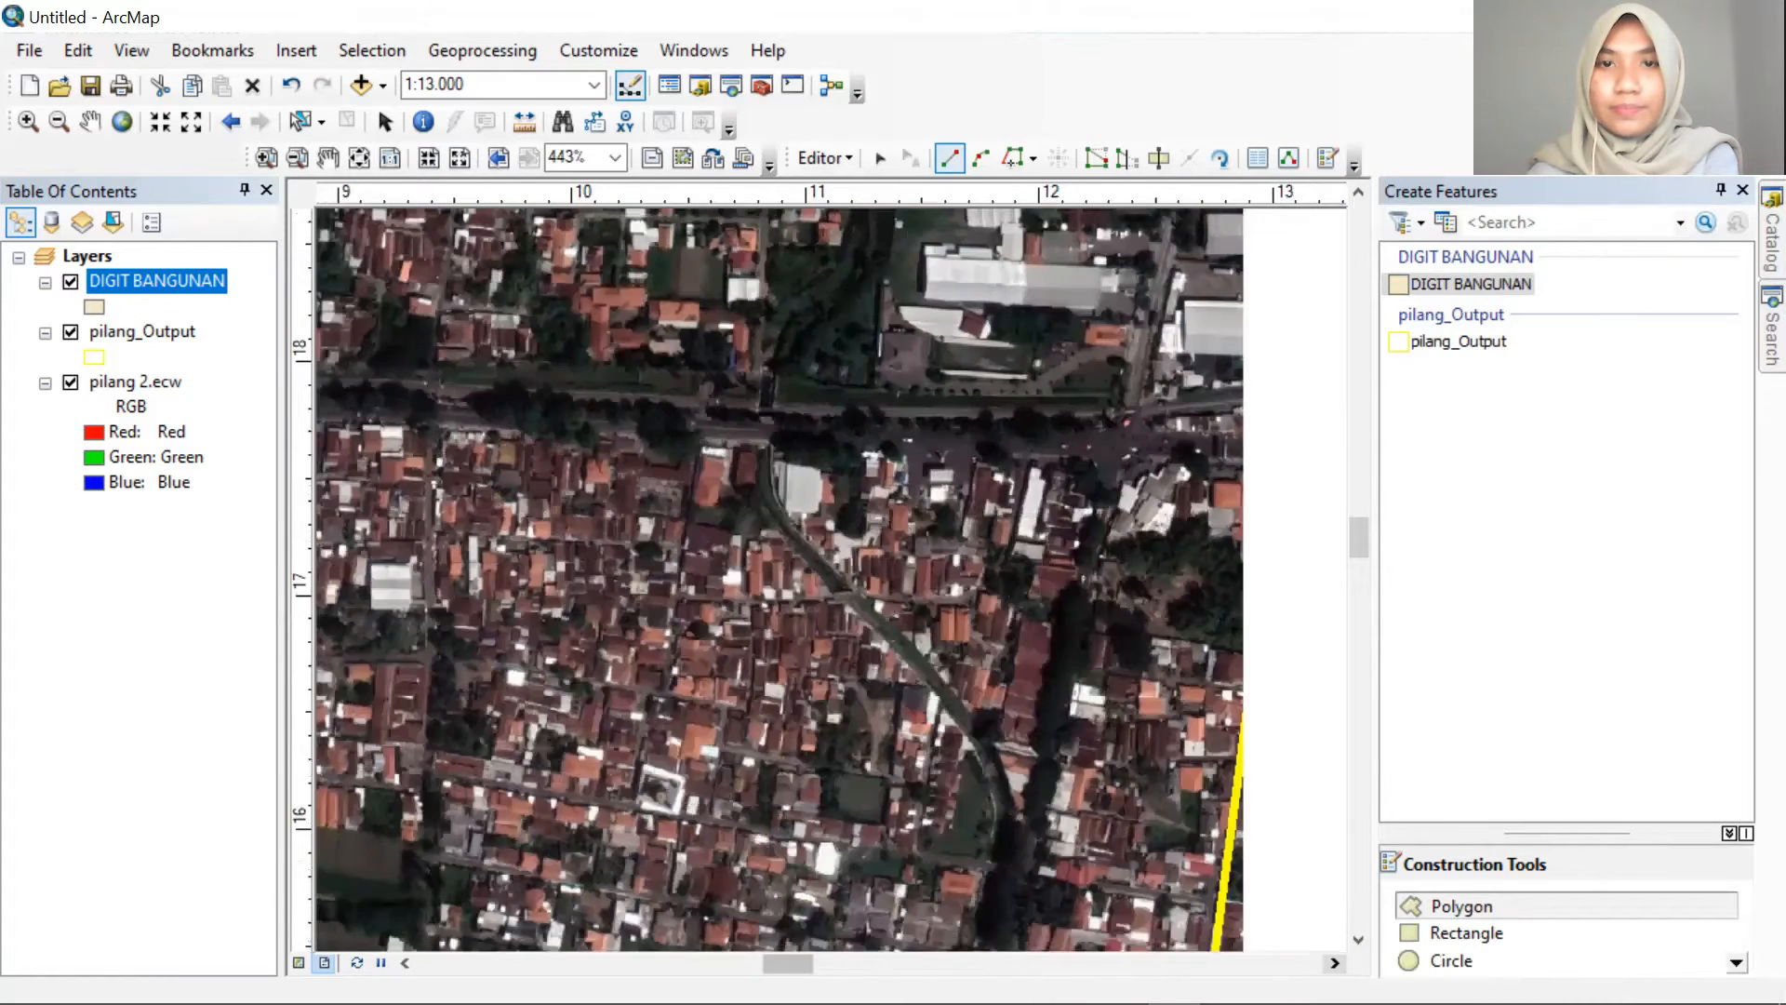
click(1360, 197)
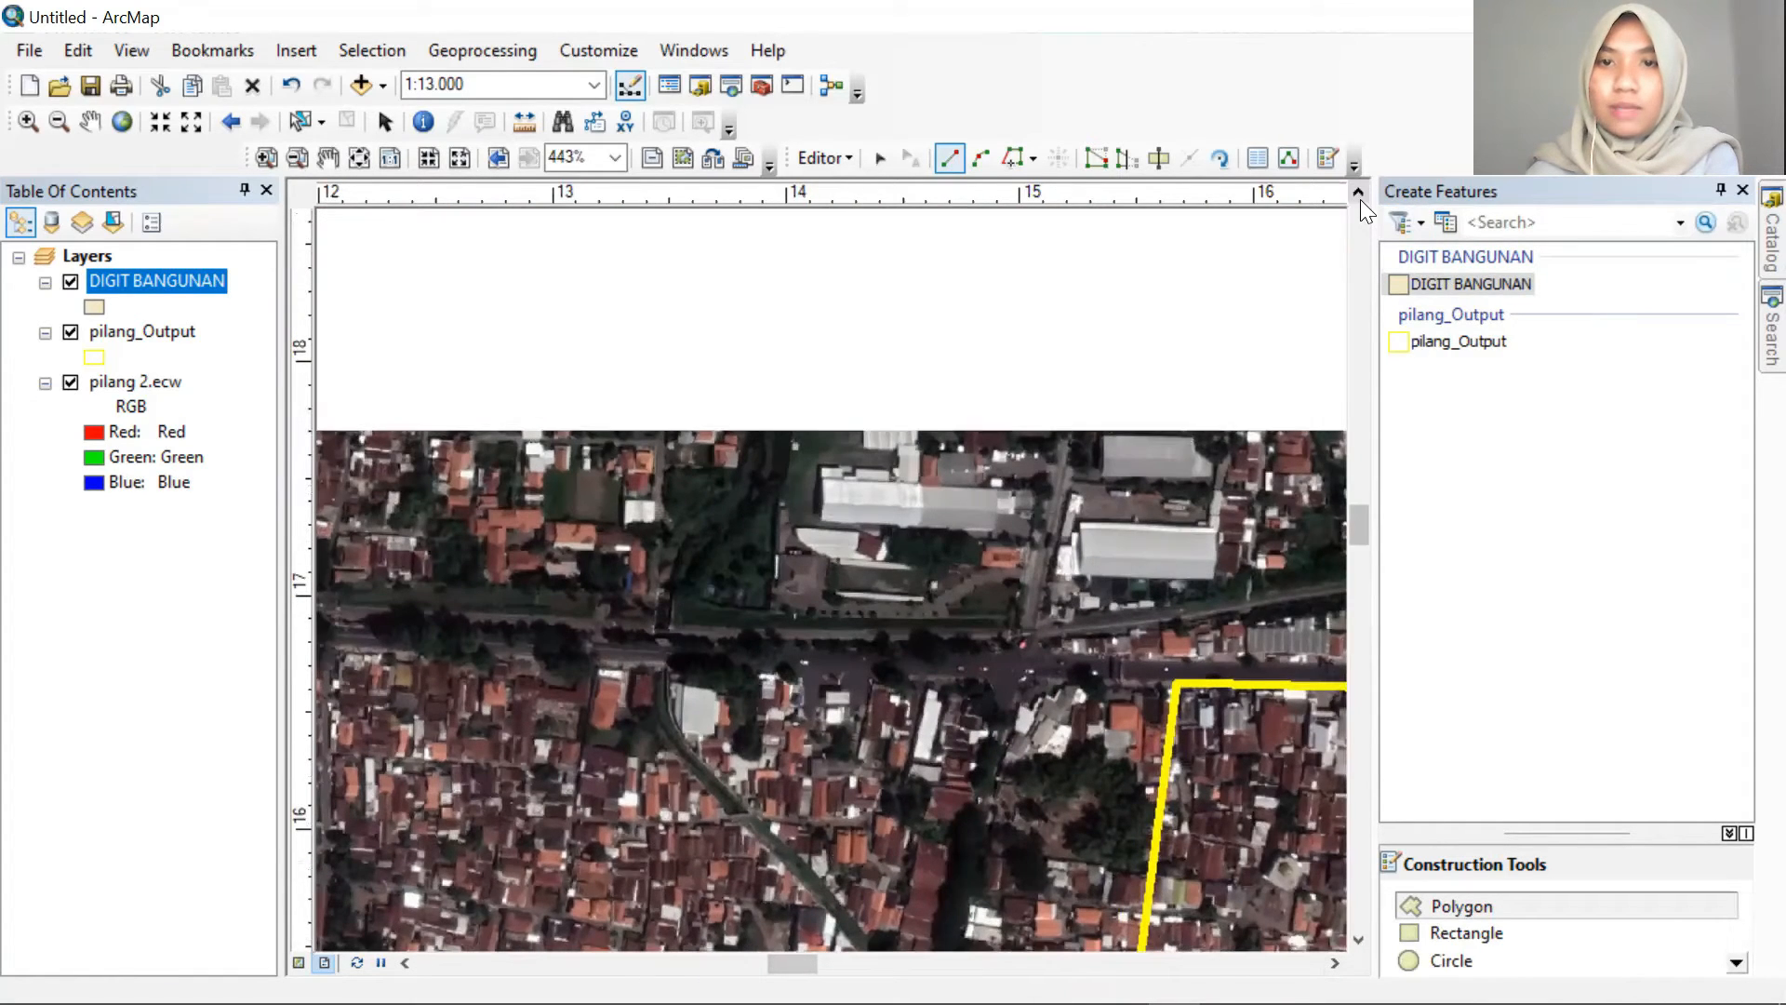
click(1079, 522)
click(1217, 527)
click(1216, 582)
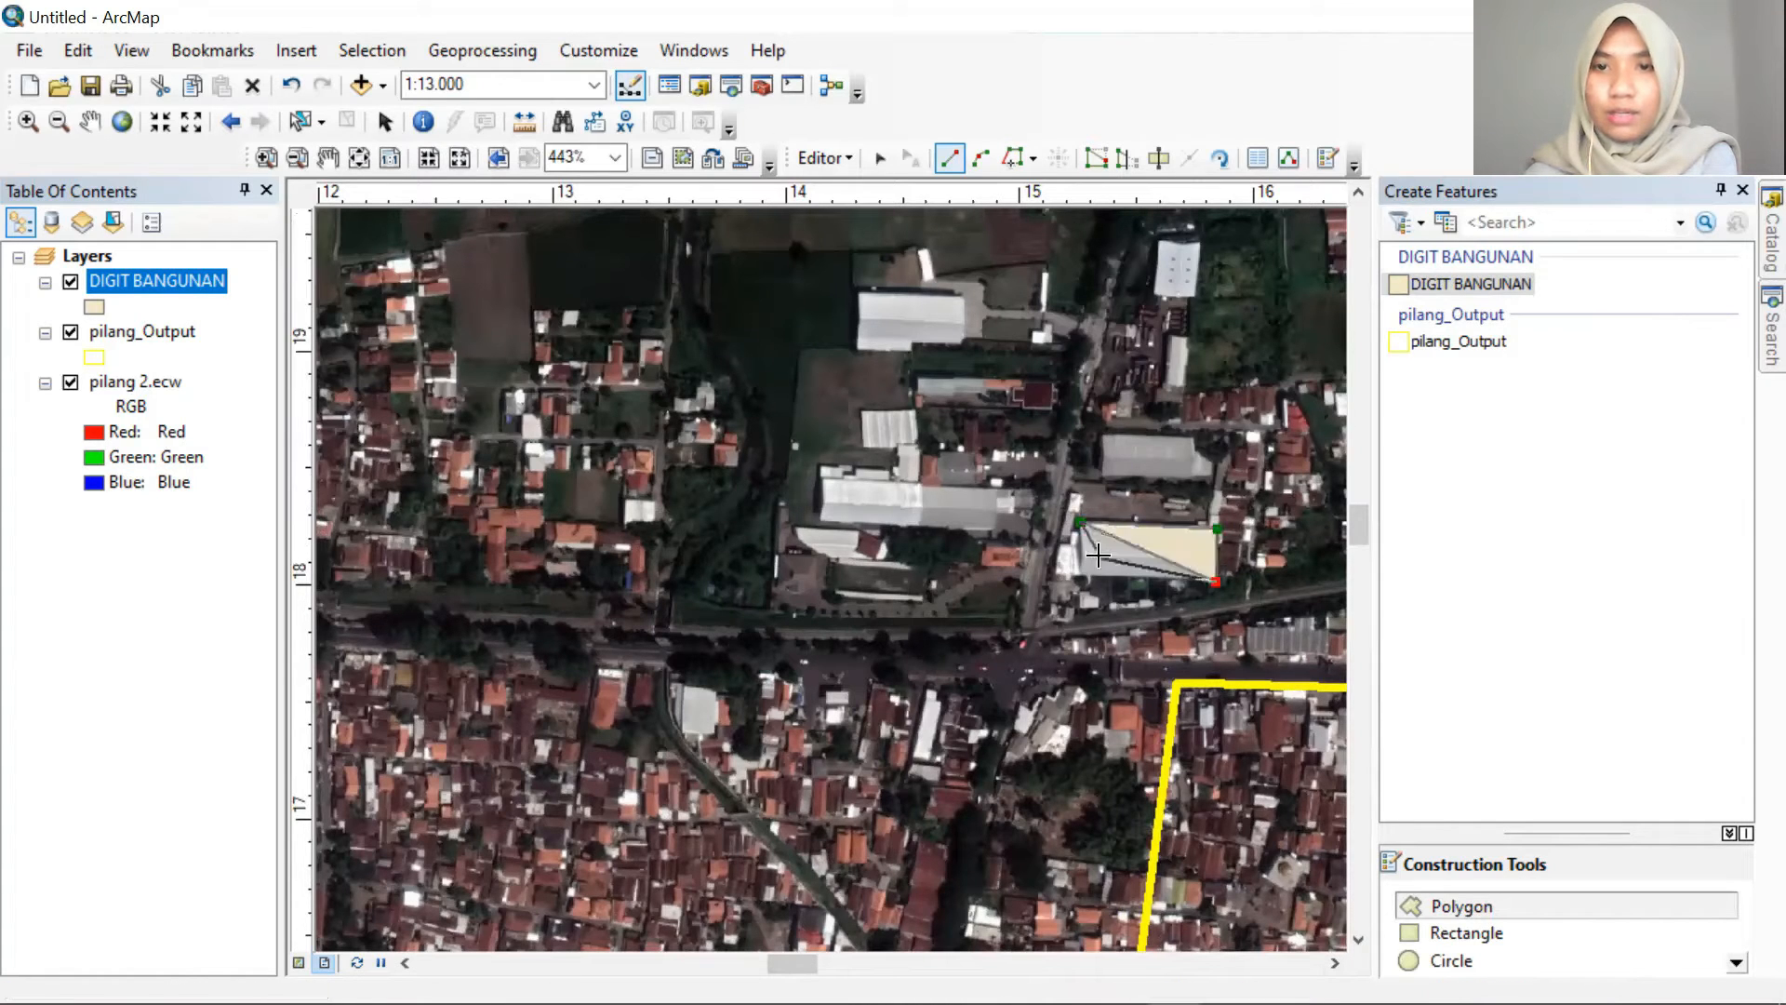
click(1078, 575)
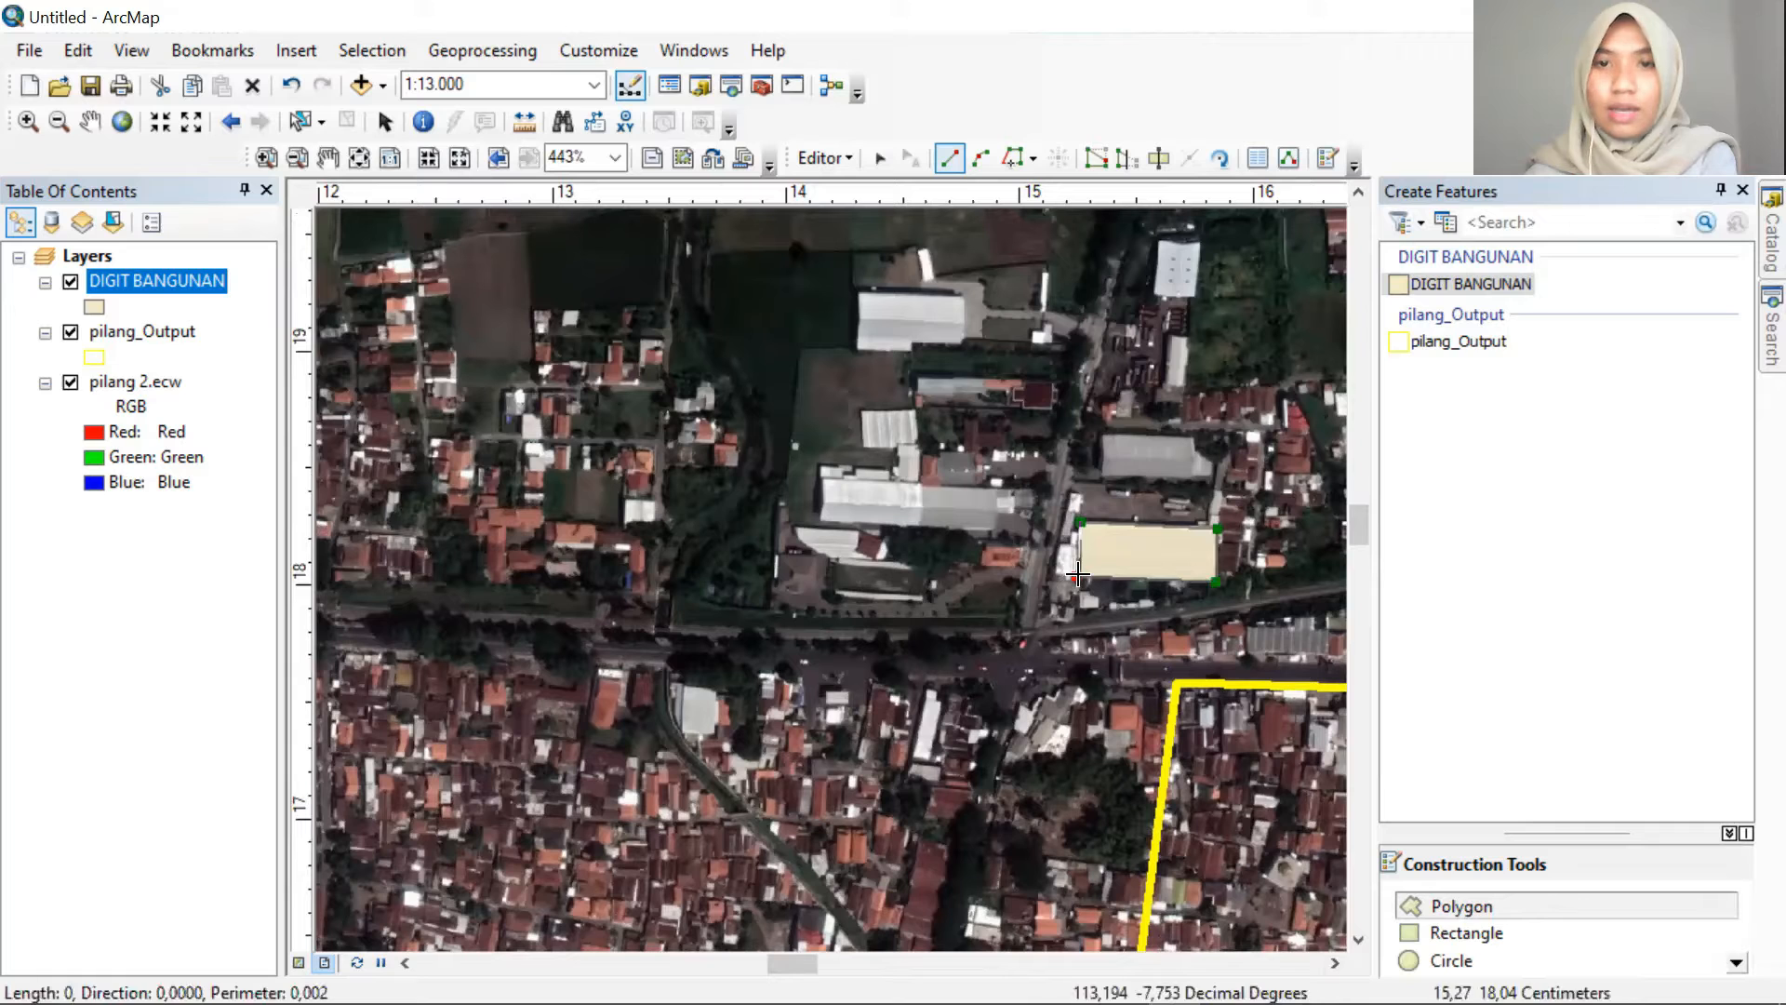
double_click(1077, 575)
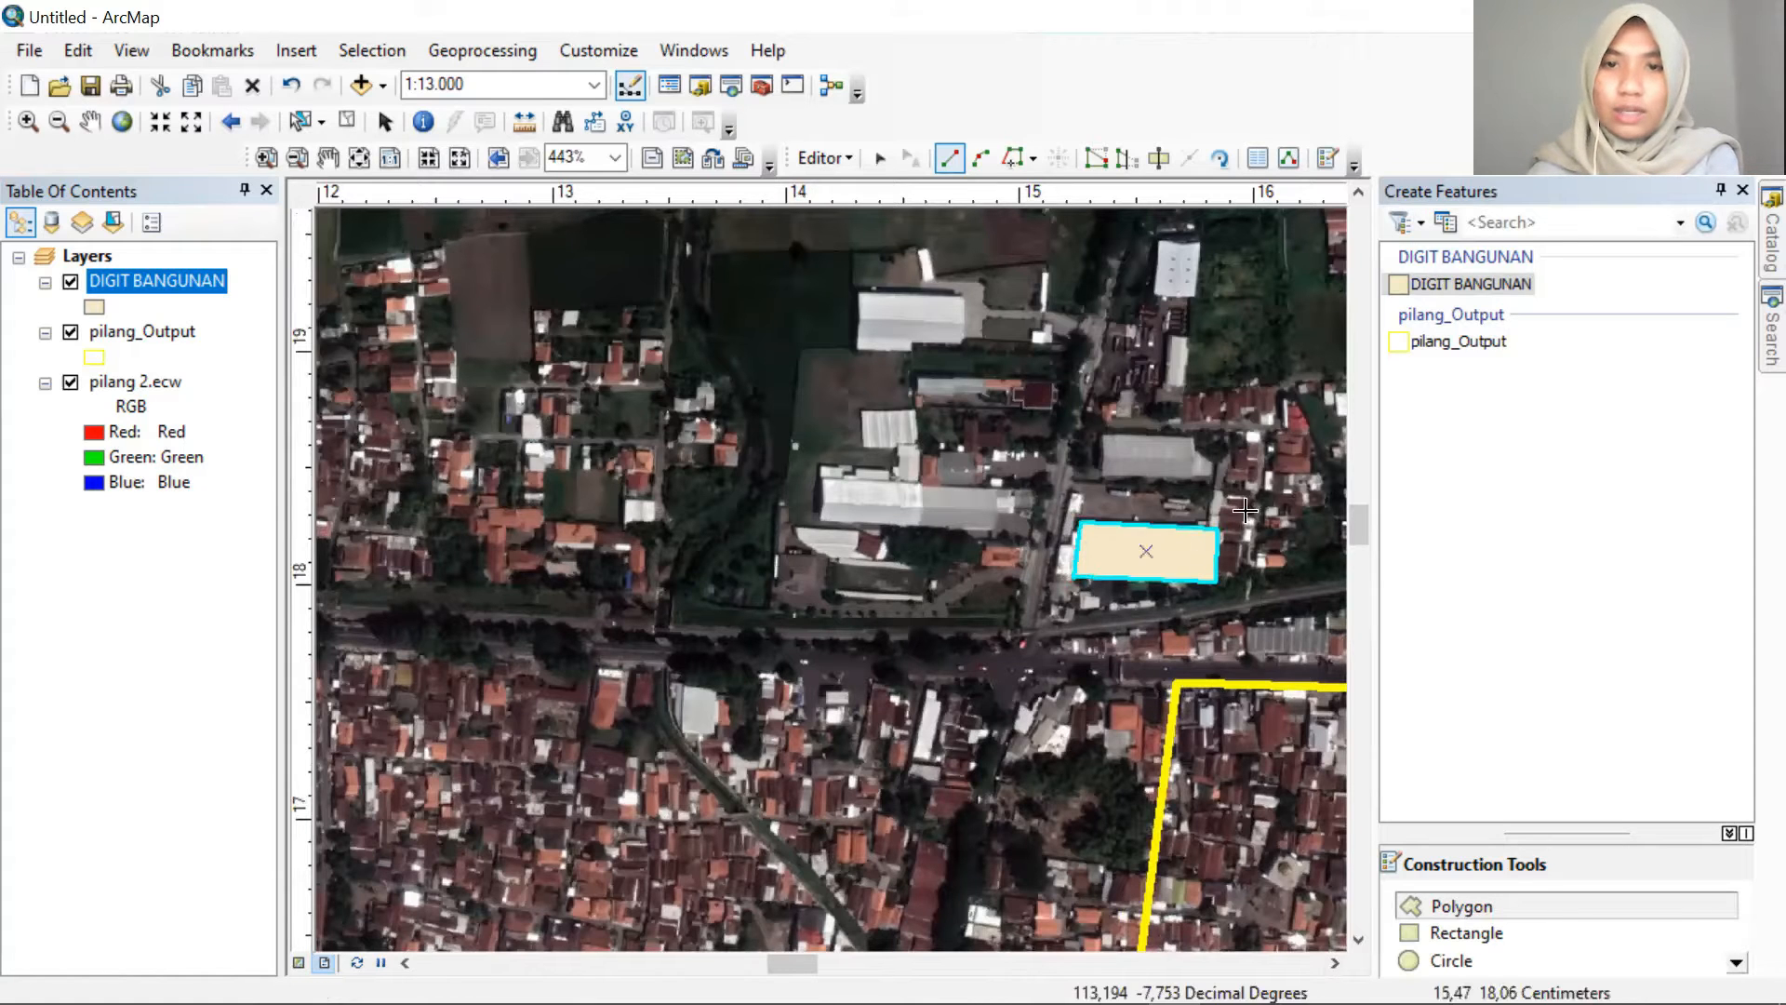
Digitize the smaller grey-roofed building directly north of the first polygon as another four-corner DIGIT BANGUNAN polygon
click(1102, 435)
click(1207, 434)
click(1208, 481)
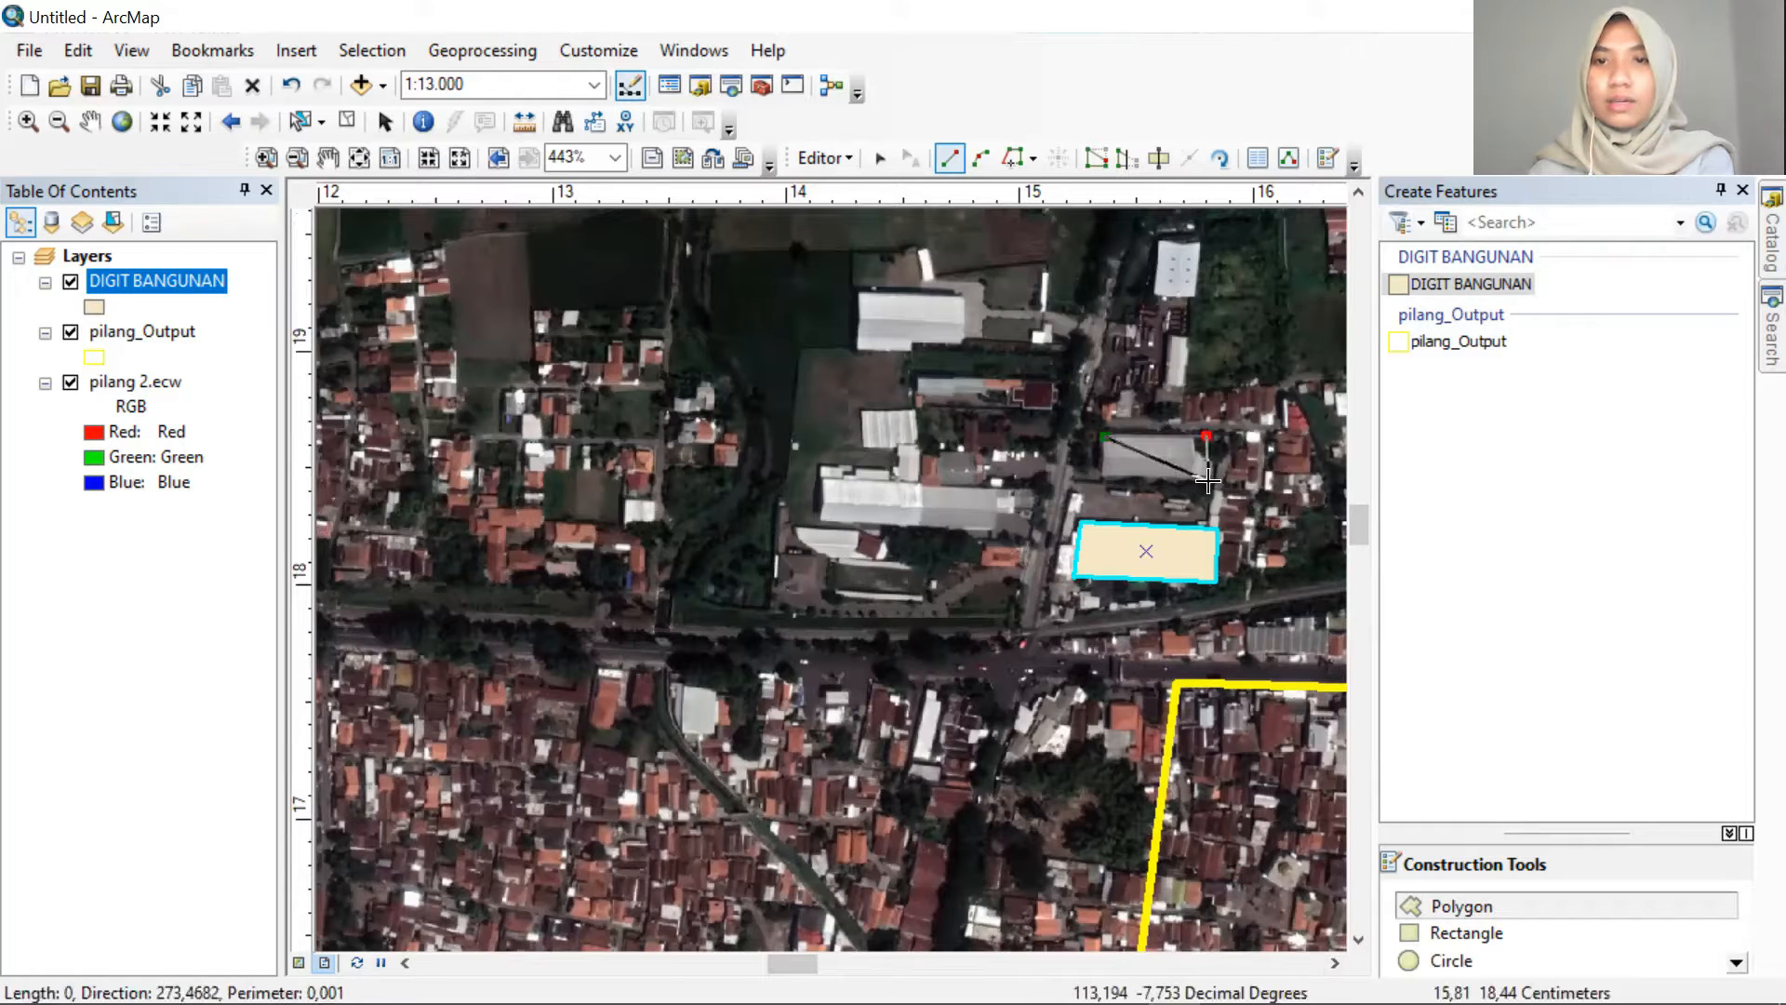
double_click(1103, 477)
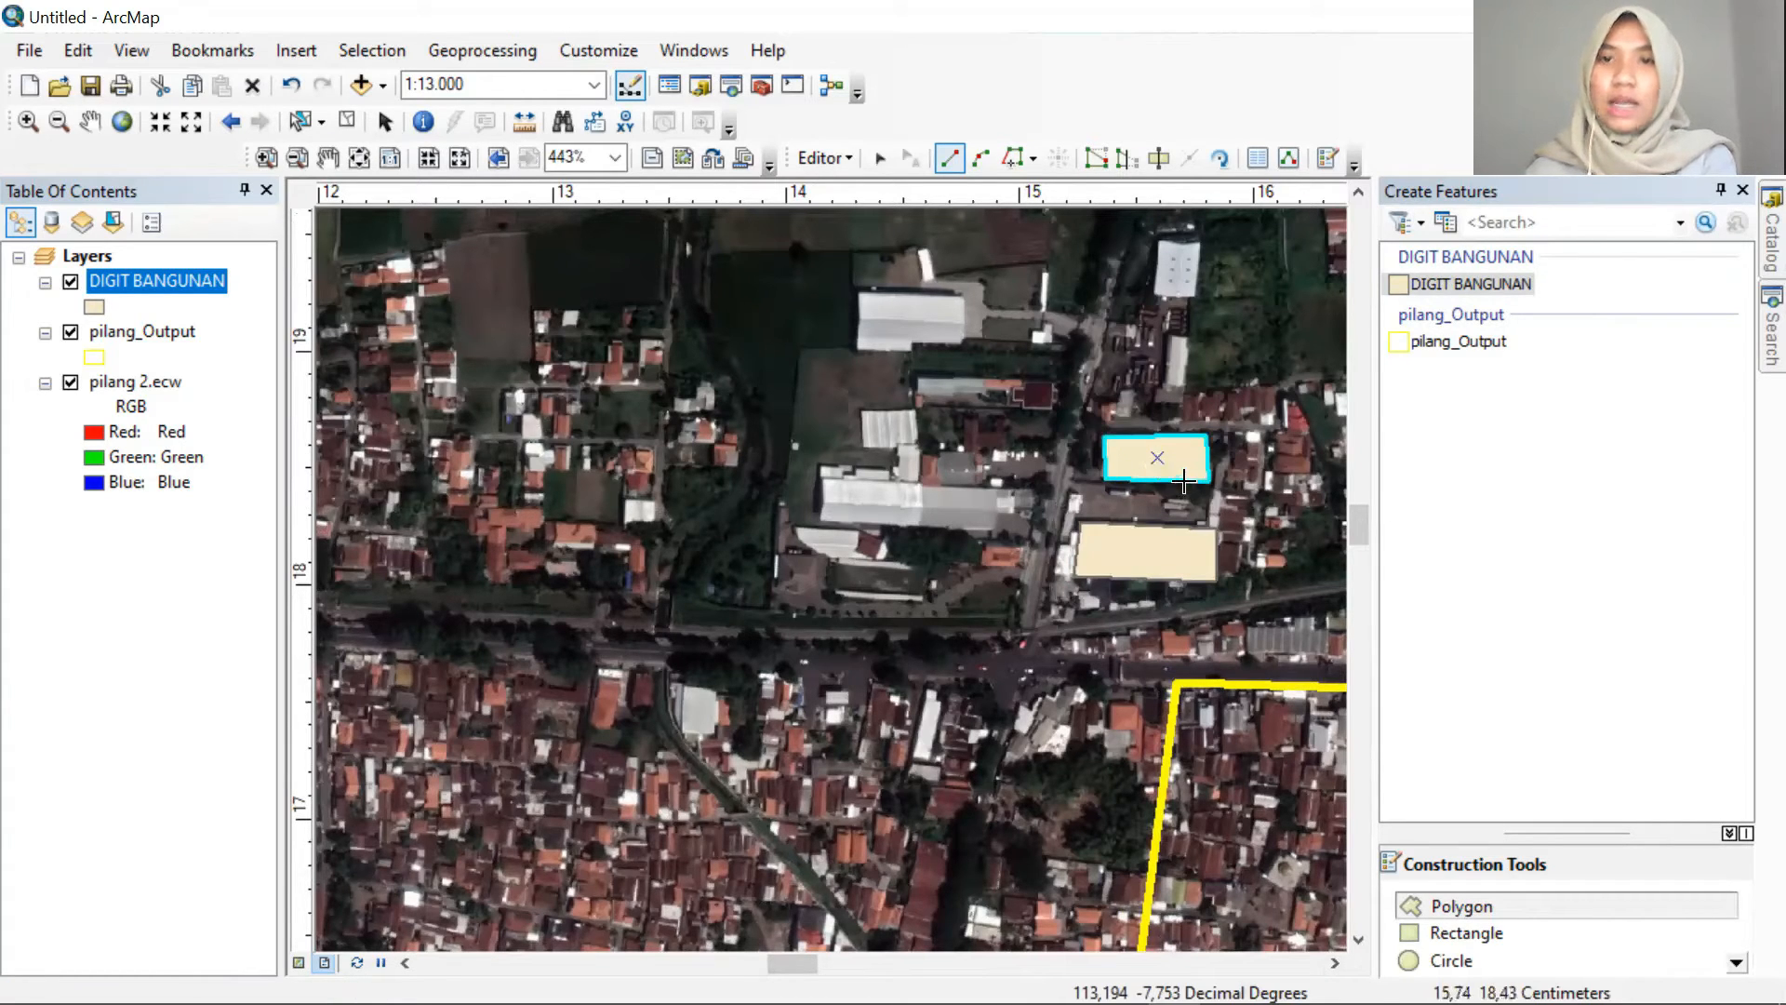
right_click(1174, 481)
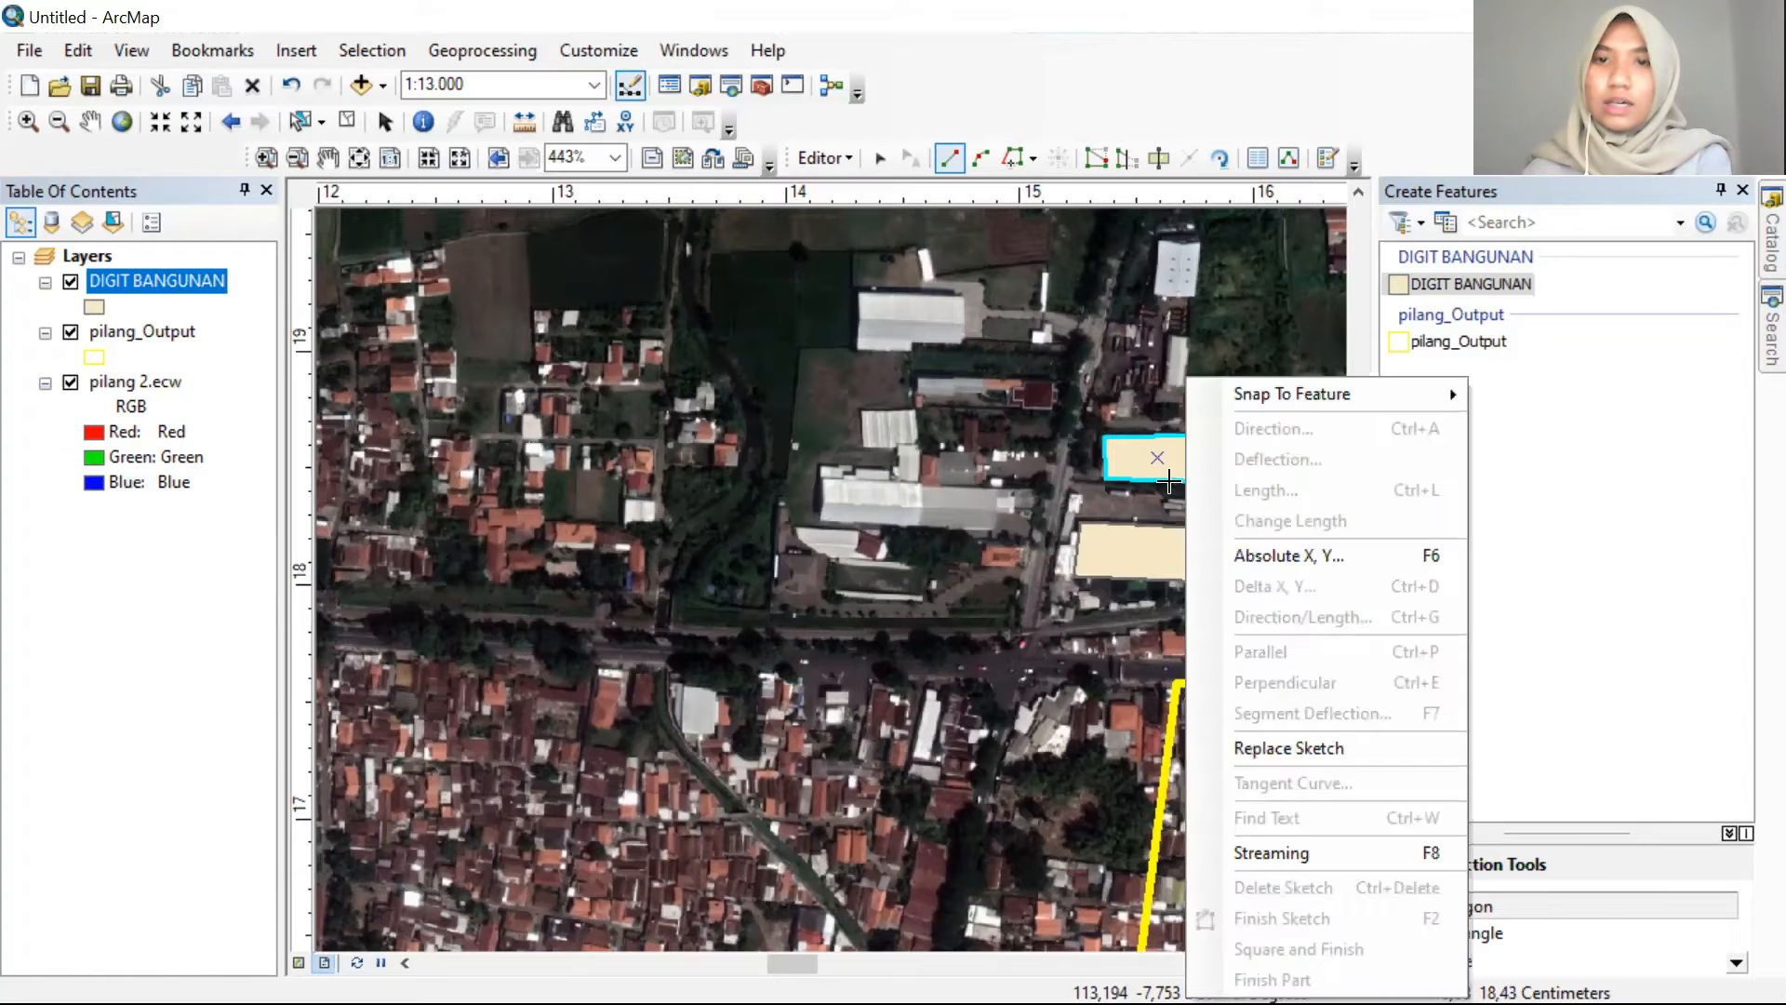
Save the digitized building polygons in DIGIT BANGUNAN and stop the edit session
click(1169, 481)
key(ctrl+z)
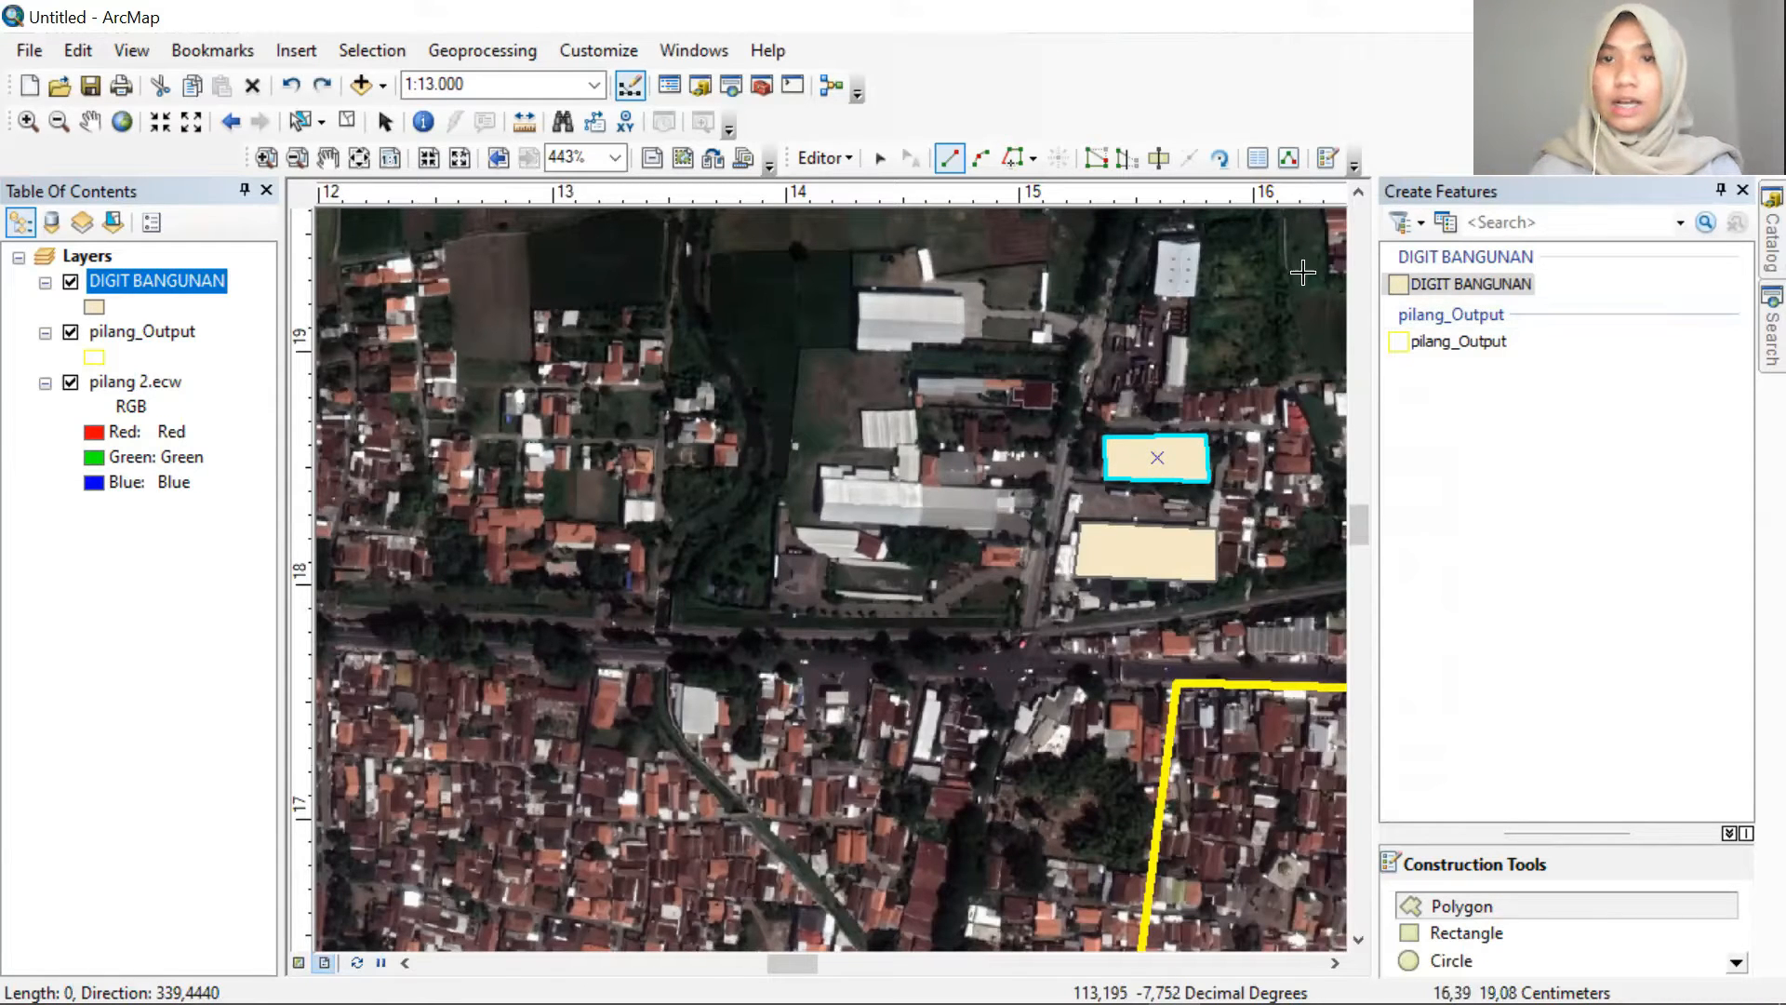
click(852, 160)
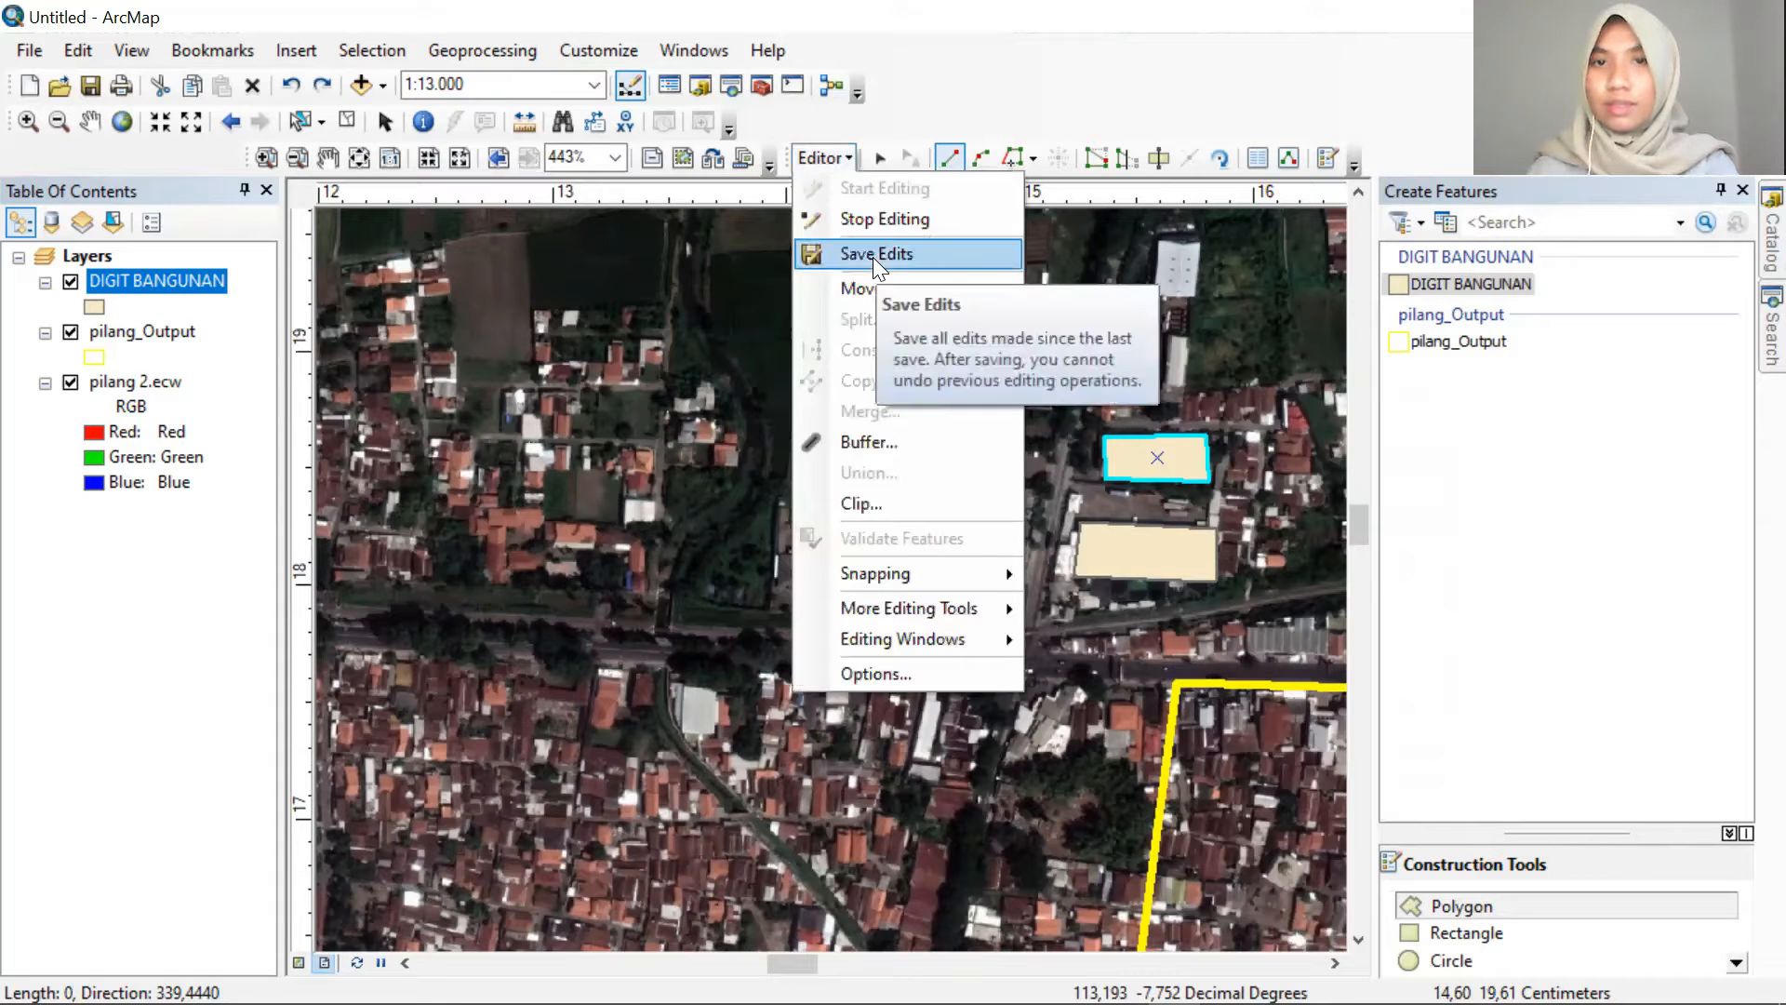
click(873, 255)
click(854, 163)
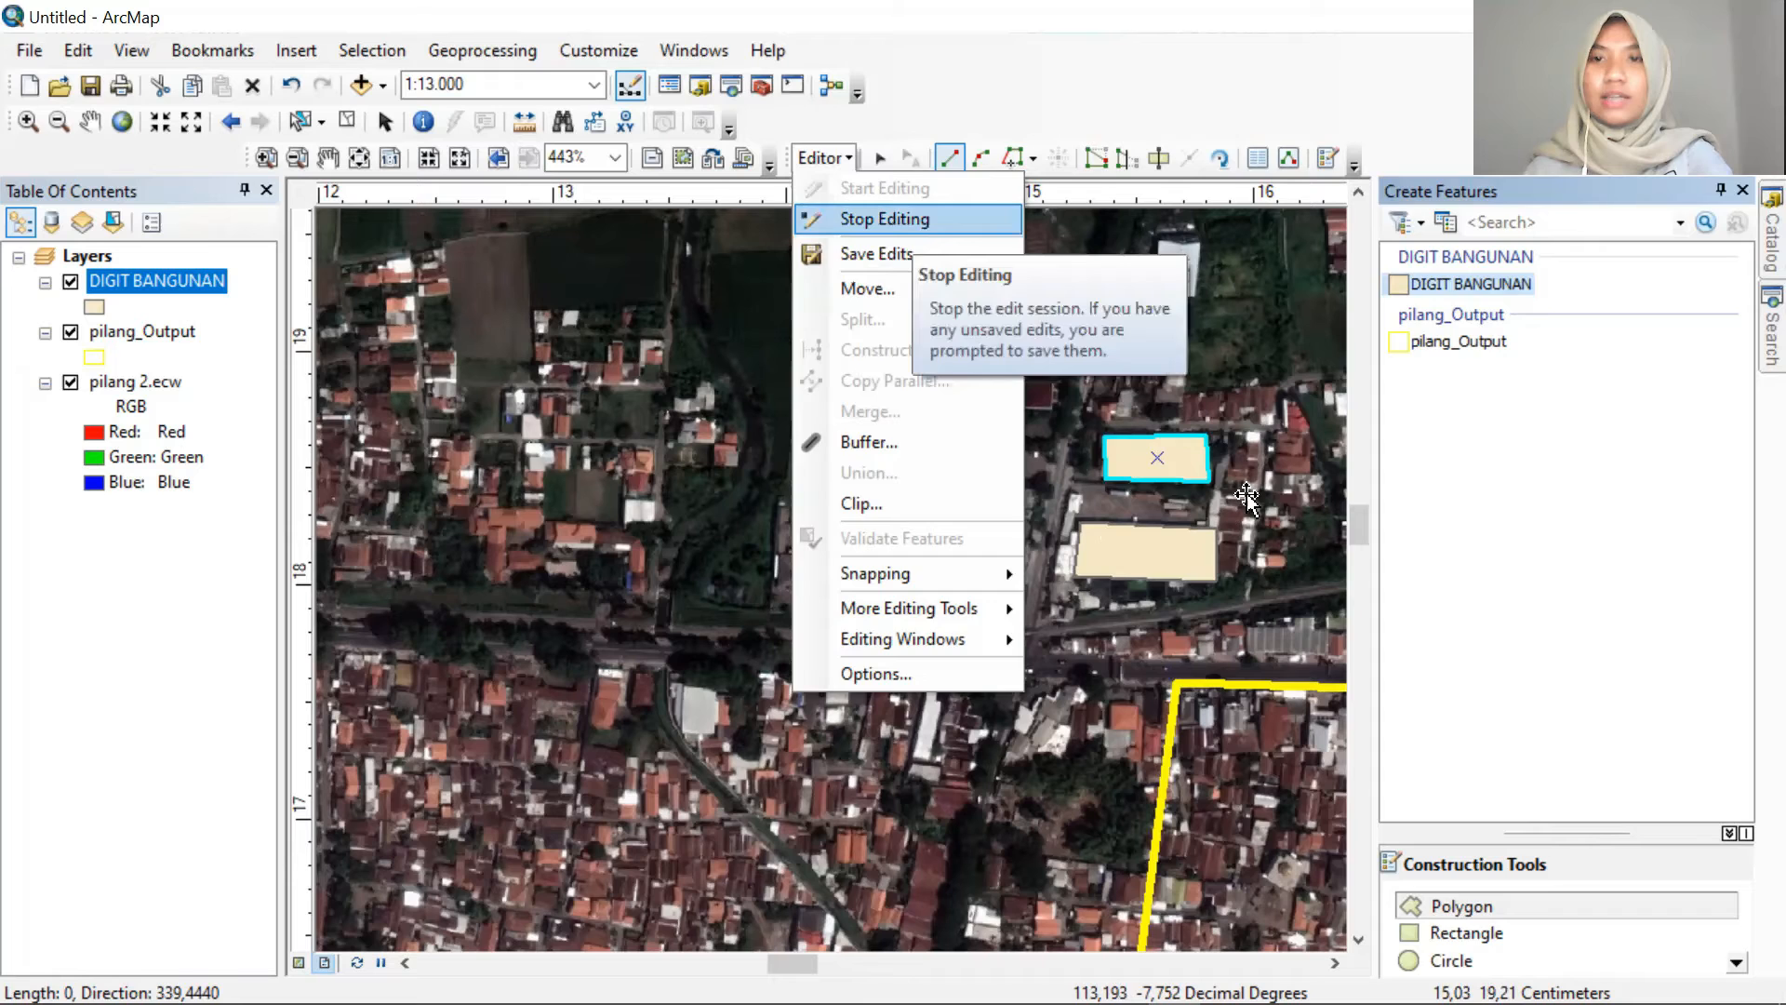
click(911, 229)
Close the Create Features window and add bangunan.shp from the connected project folder to the map, directly below DIGIT BANGUNAN
scroll(1065, 568, down, 3)
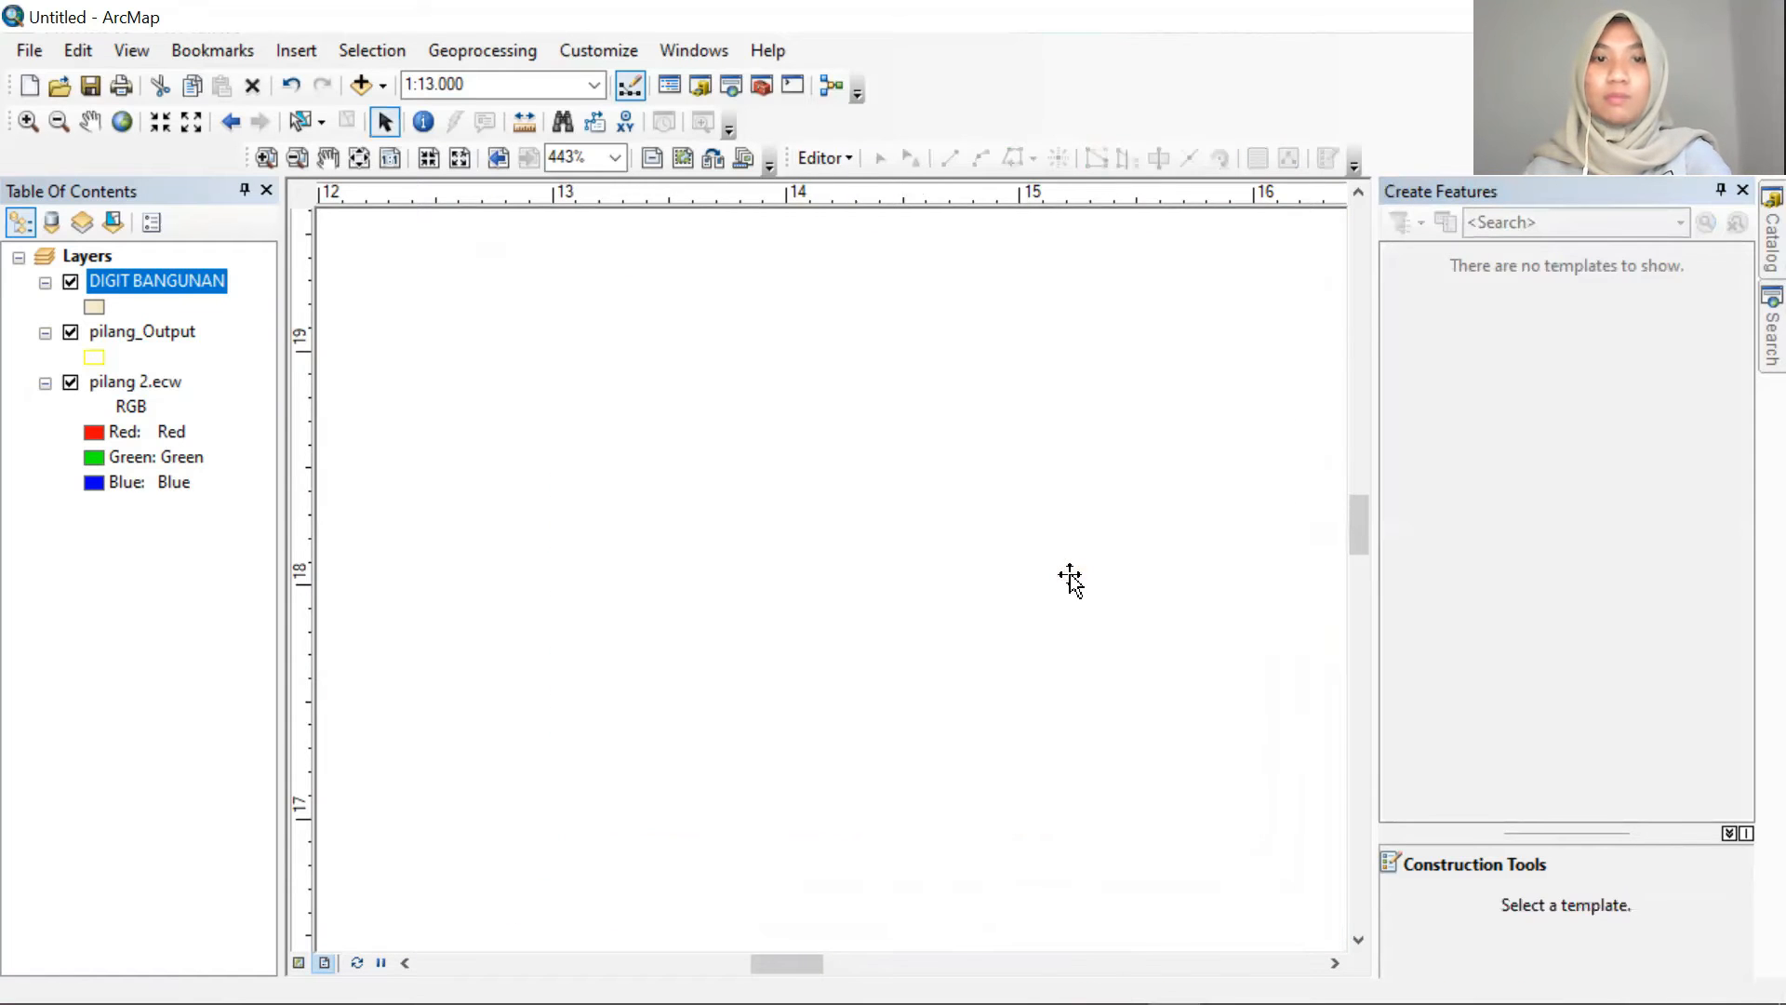
scroll(1069, 577, down, 4)
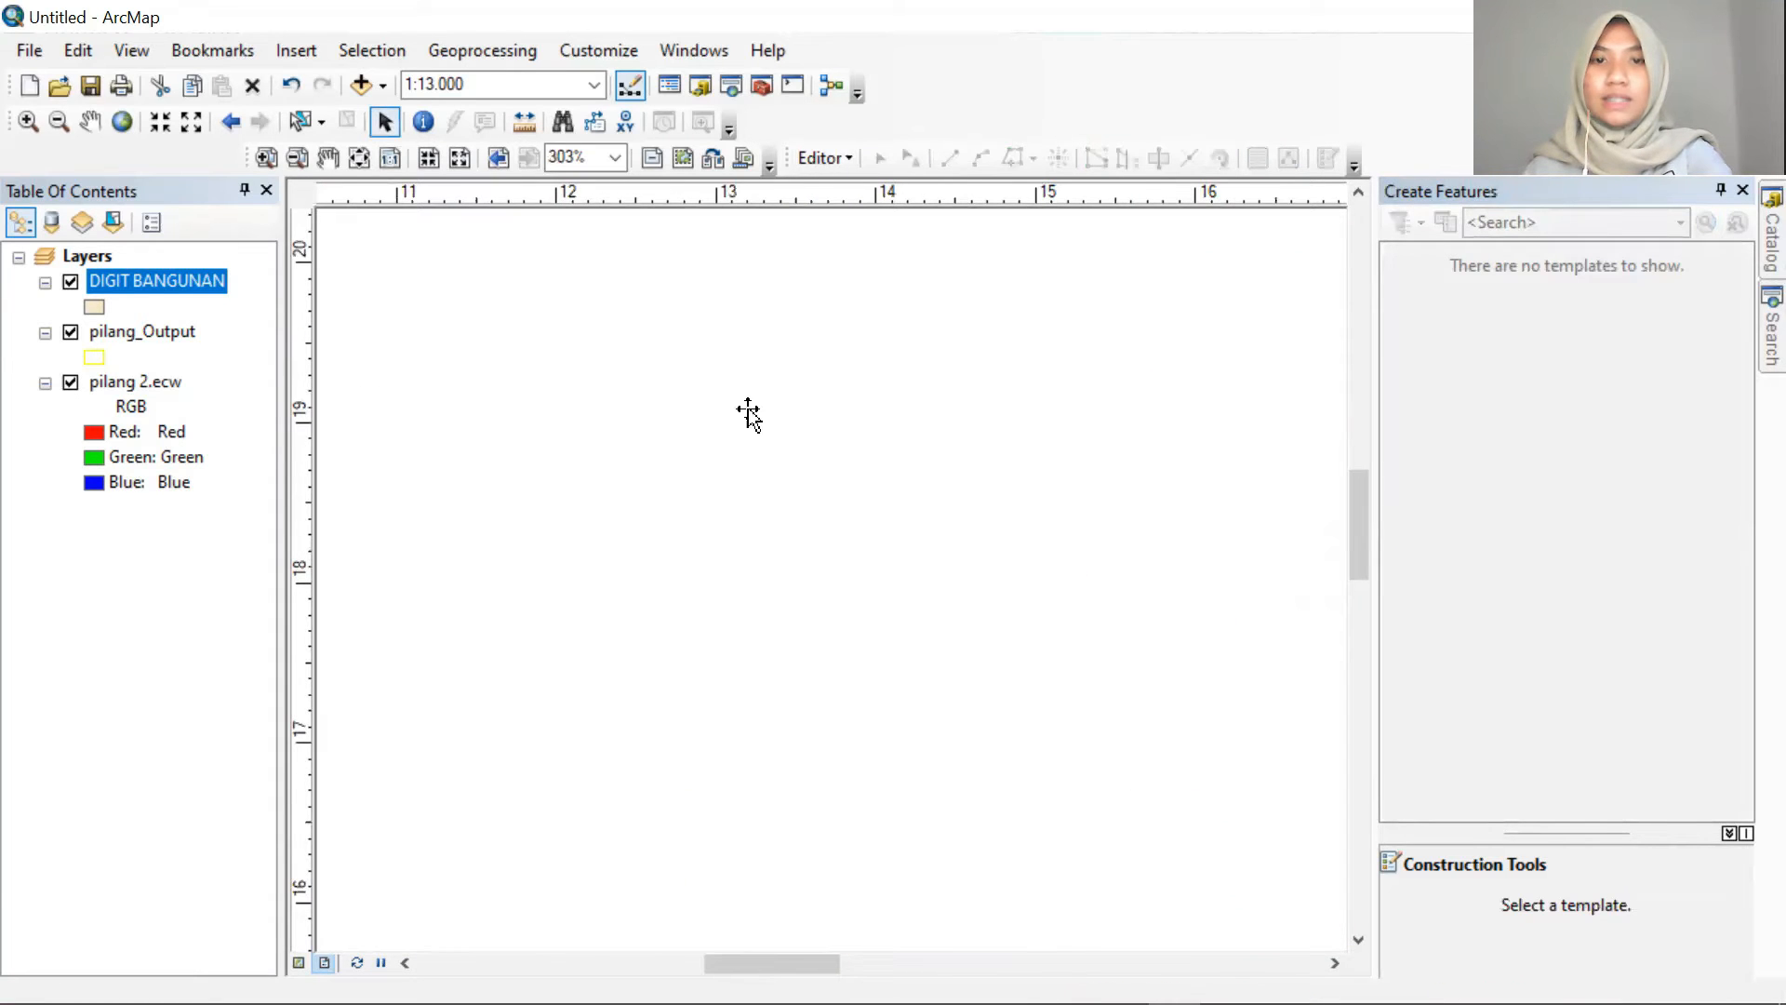
scroll(1008, 690, down, 2)
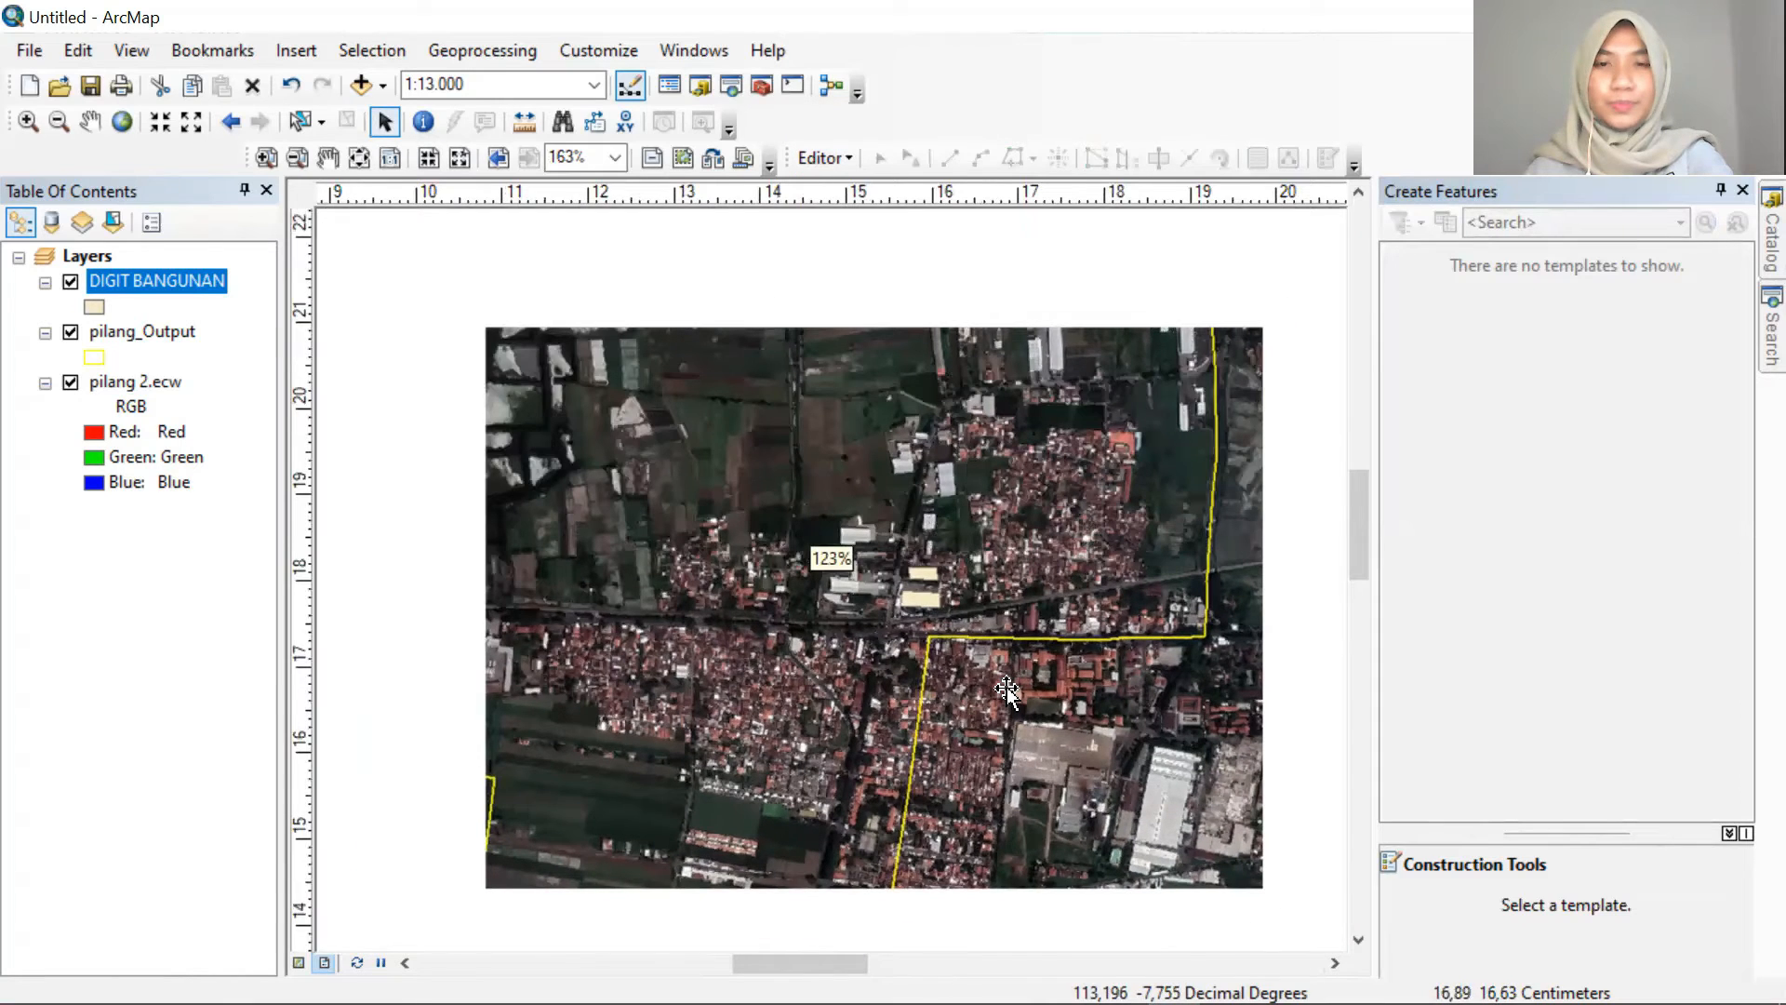
scroll(1008, 690, down, 2)
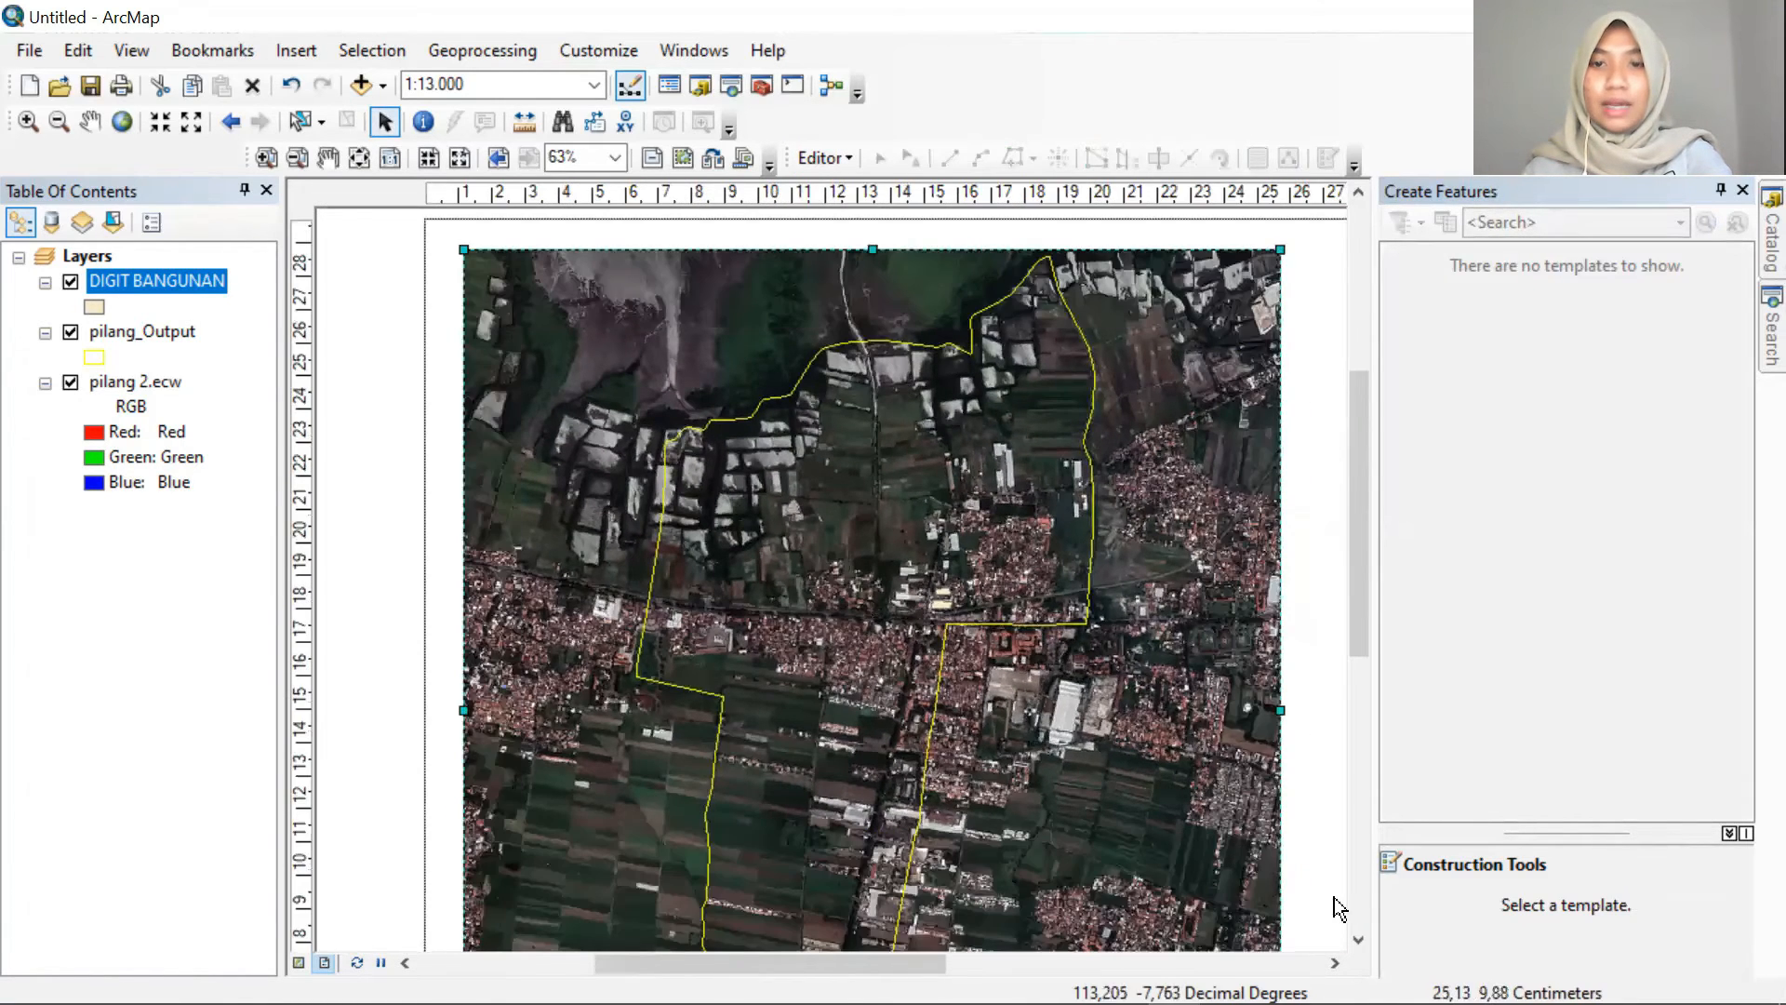
click(1359, 940)
click(1359, 940)
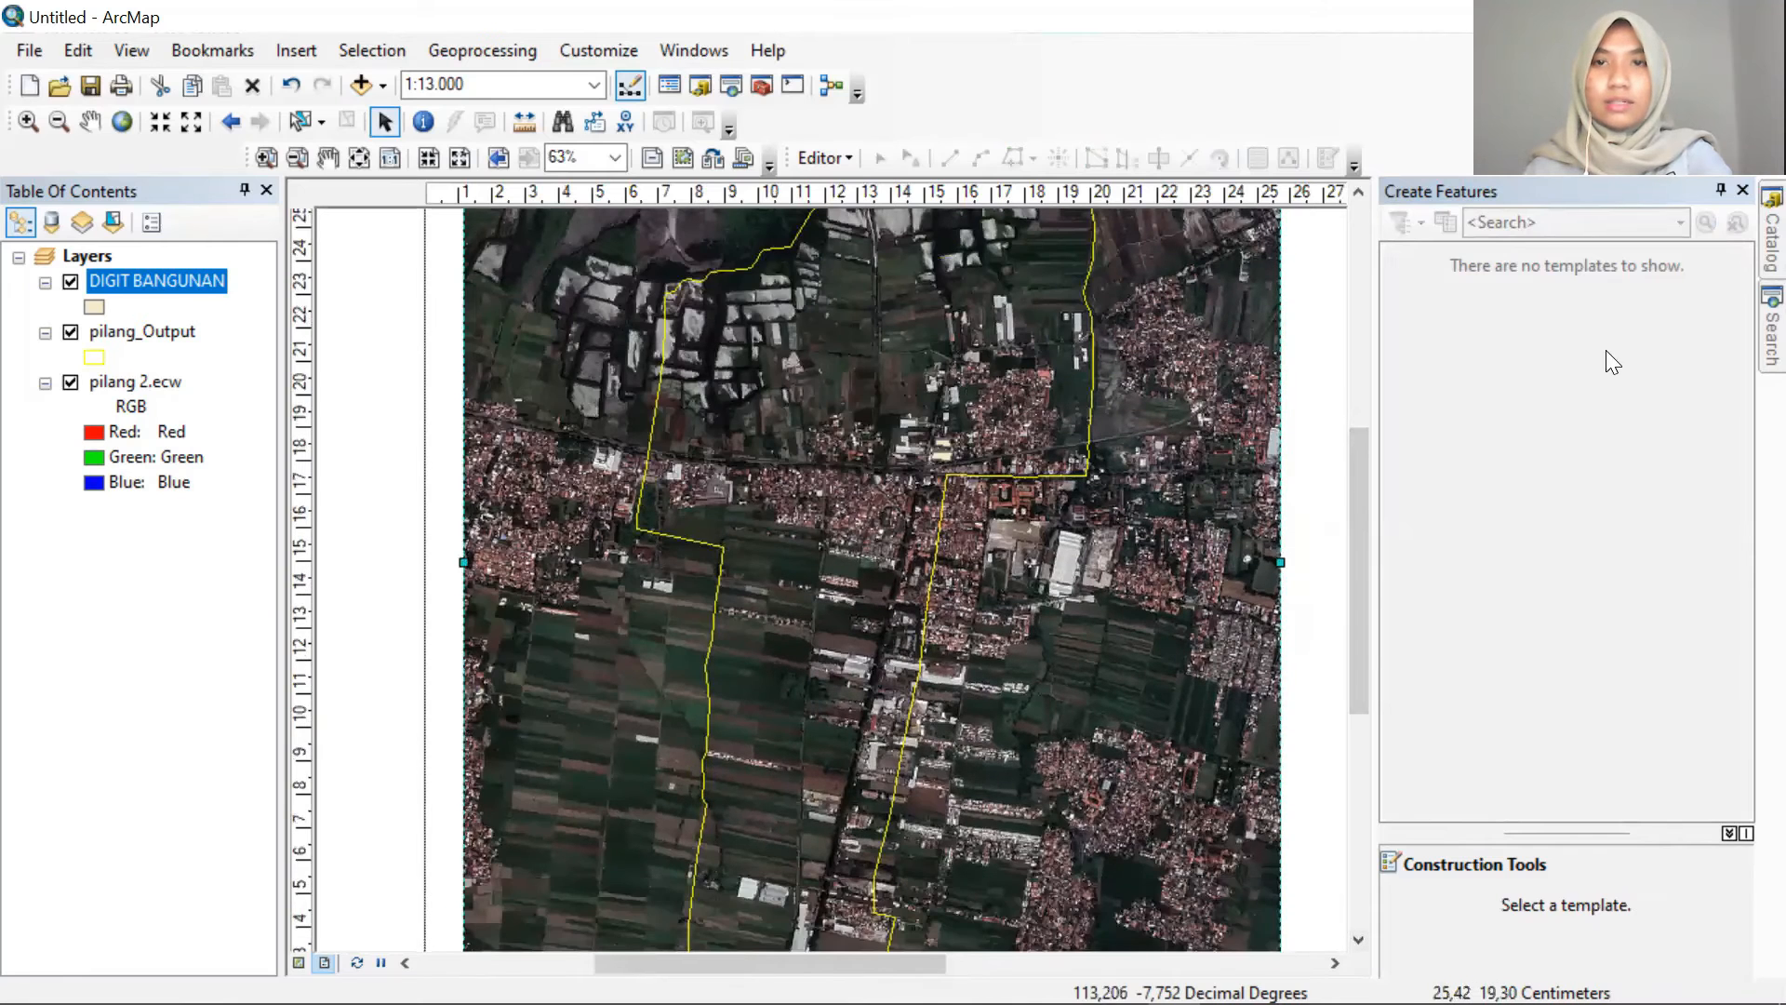
click(1737, 187)
click(1771, 233)
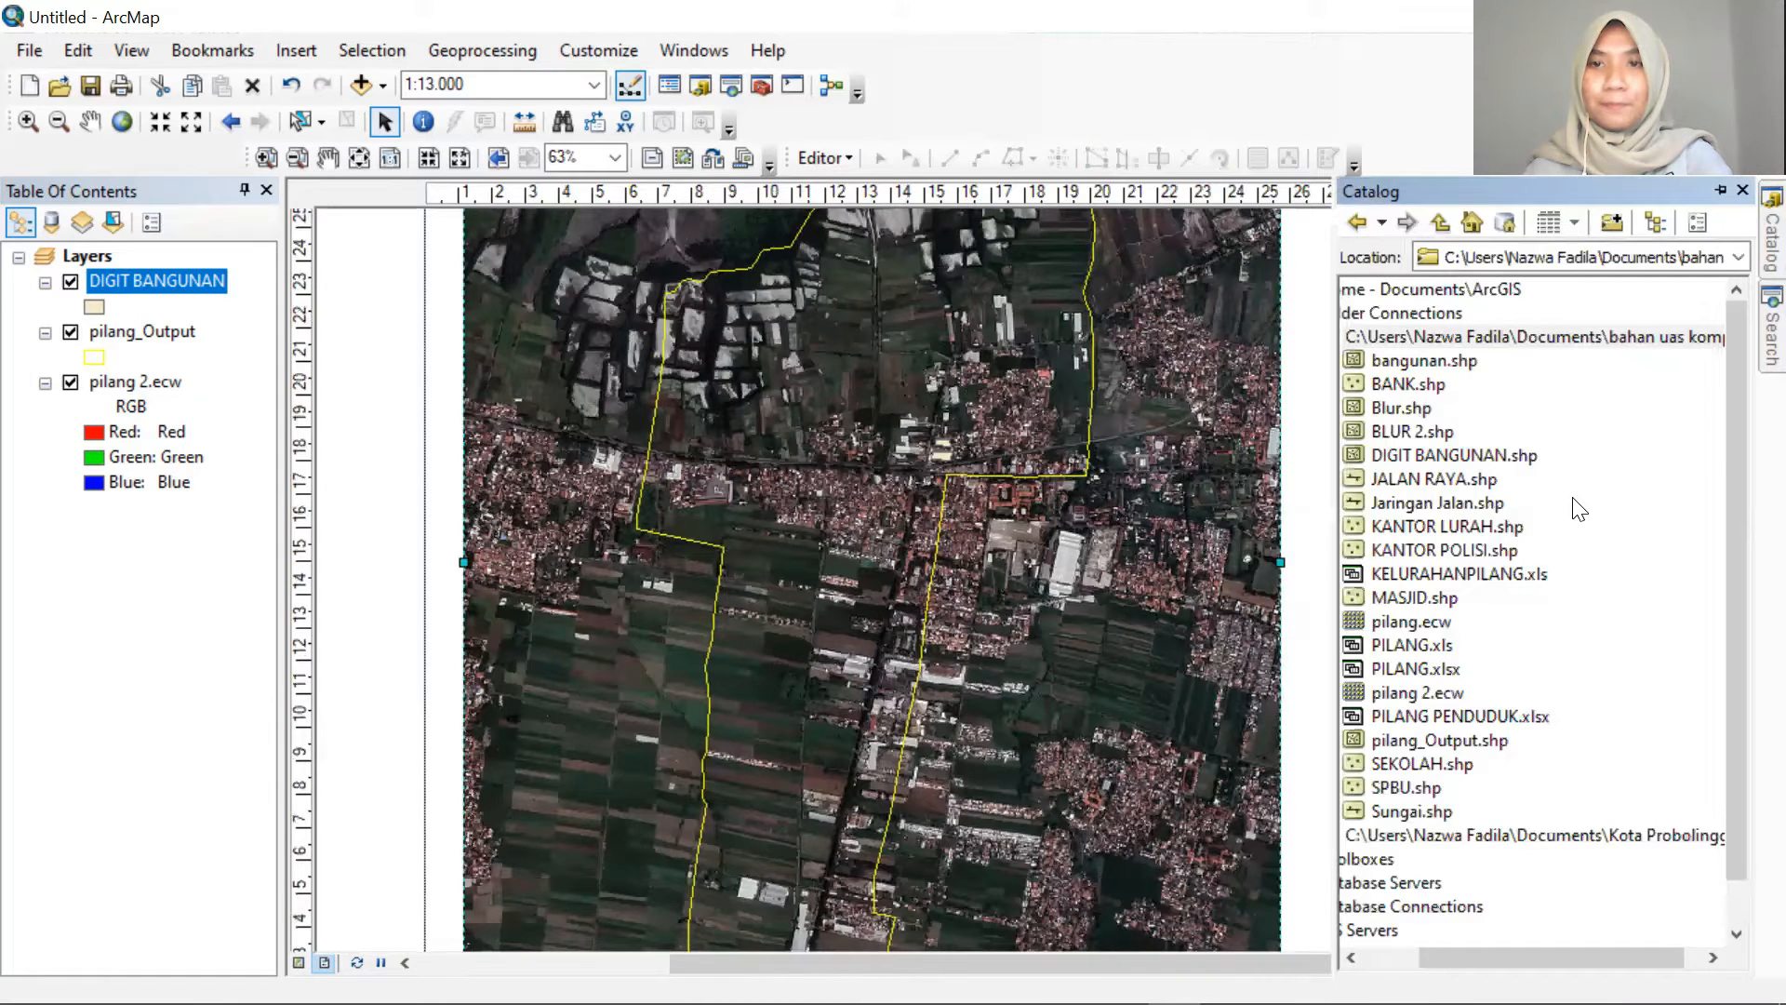
scroll(1470, 863, left, 3)
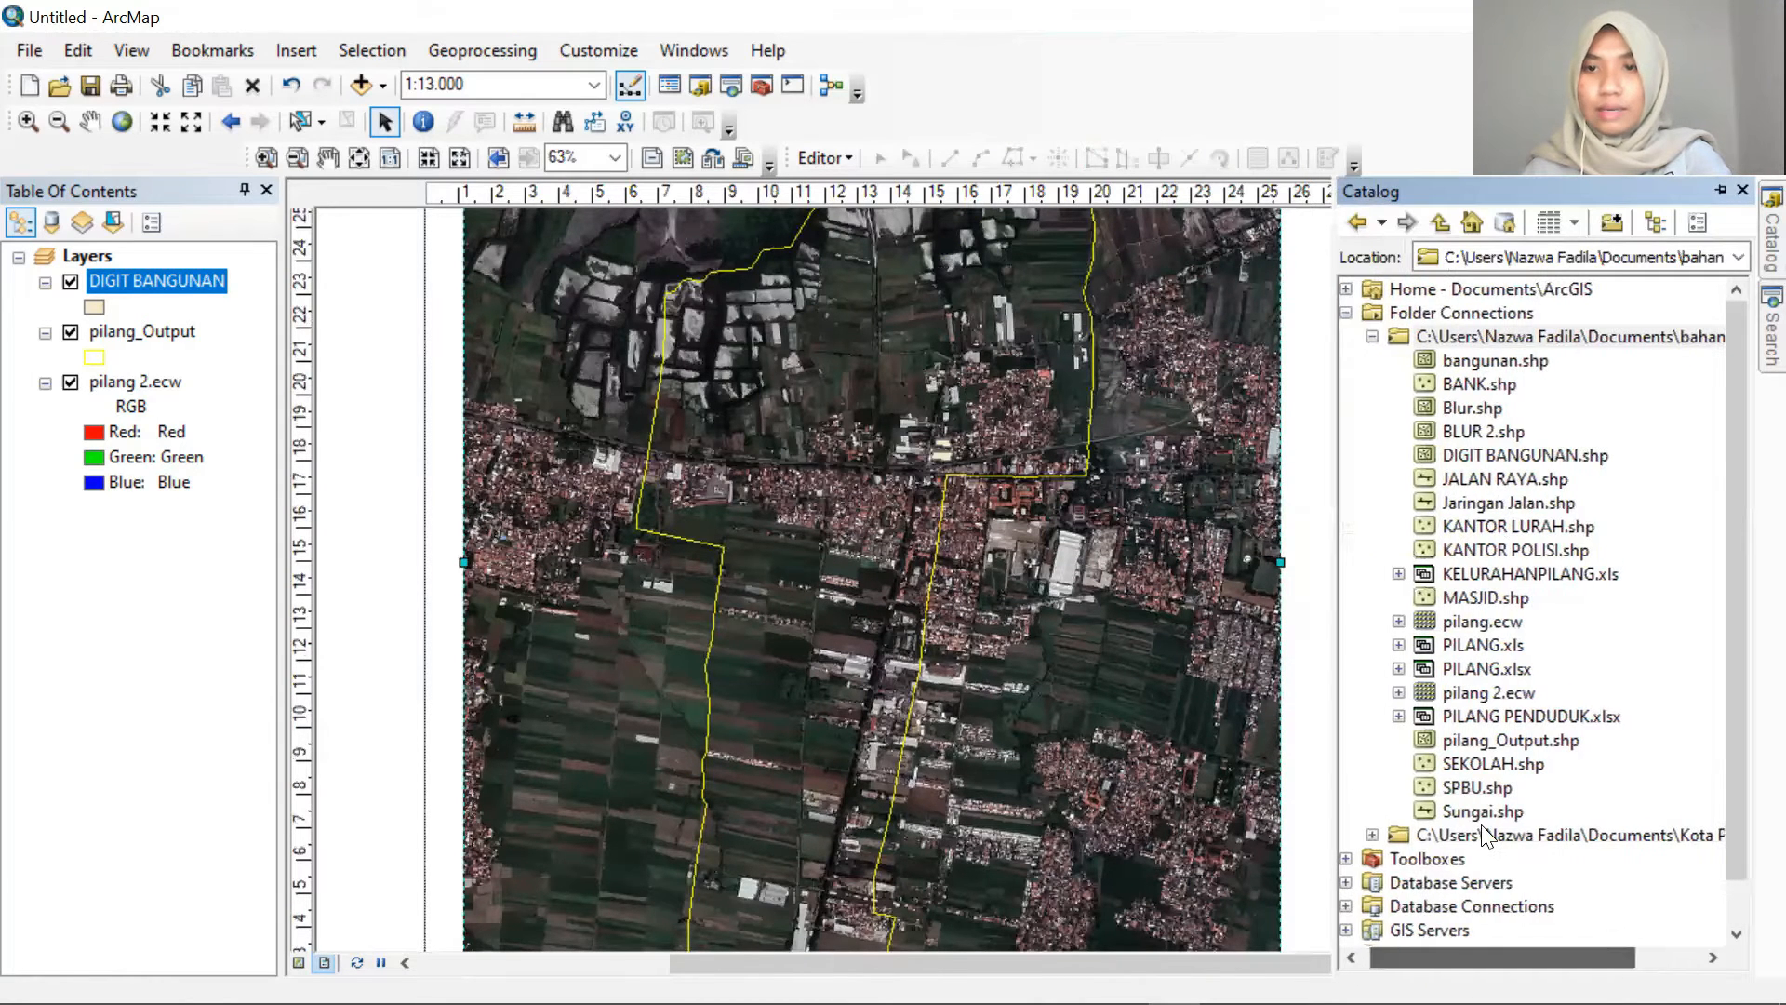
mouse_move(1481, 365)
mouse_down()
mouse_move(56, 391)
mouse_move(114, 317)
mouse_up()
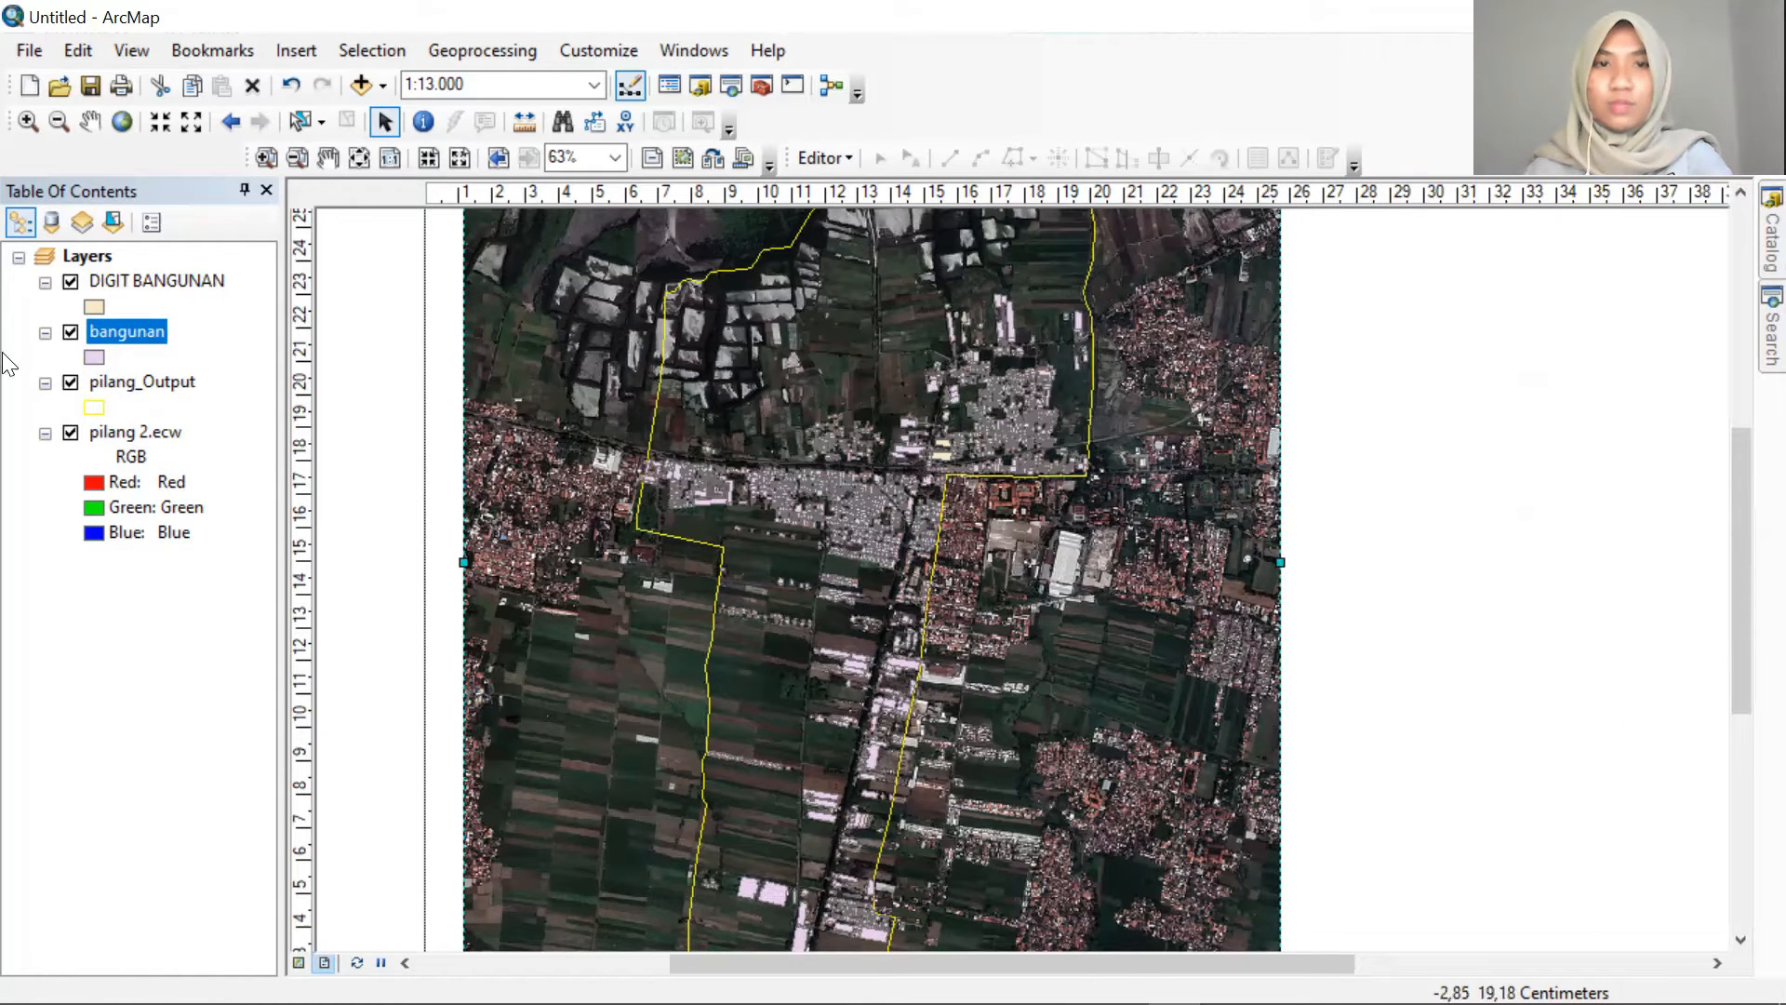
Remove the DIGIT BANGUNAN layer from the map and turn off the display of the bangunan layer
click(121, 282)
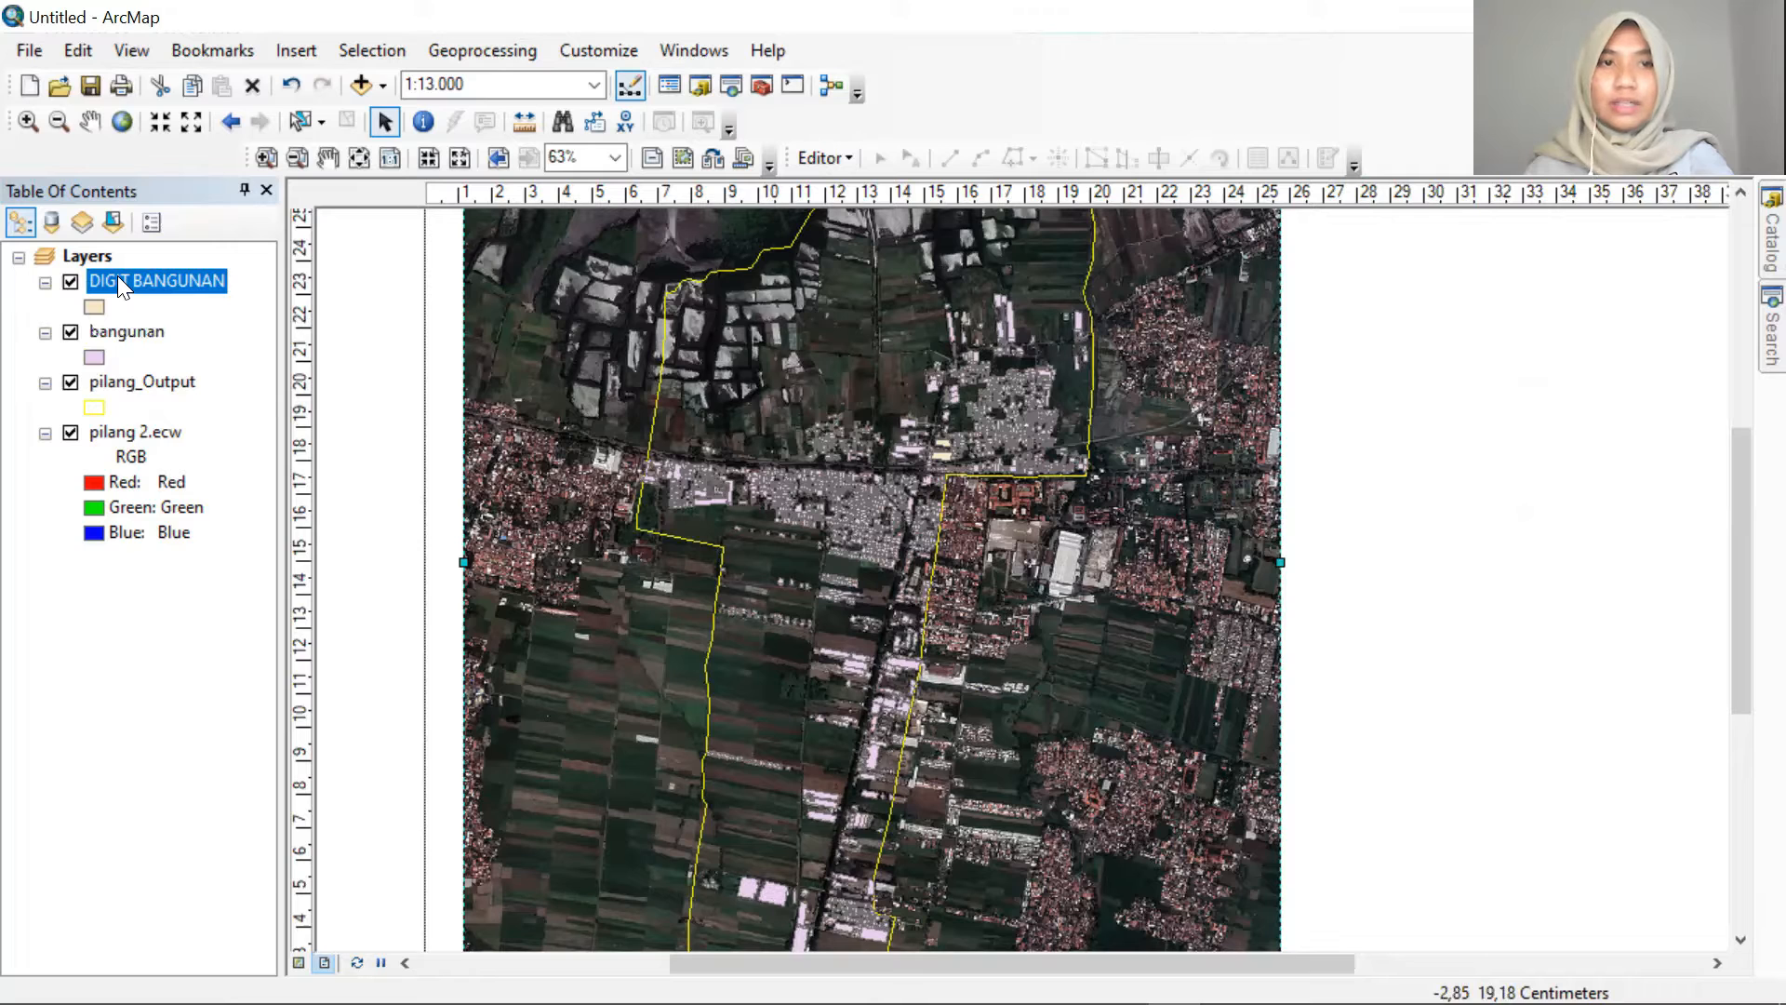
right_click(119, 277)
click(199, 326)
scroll(772, 460, up, 4)
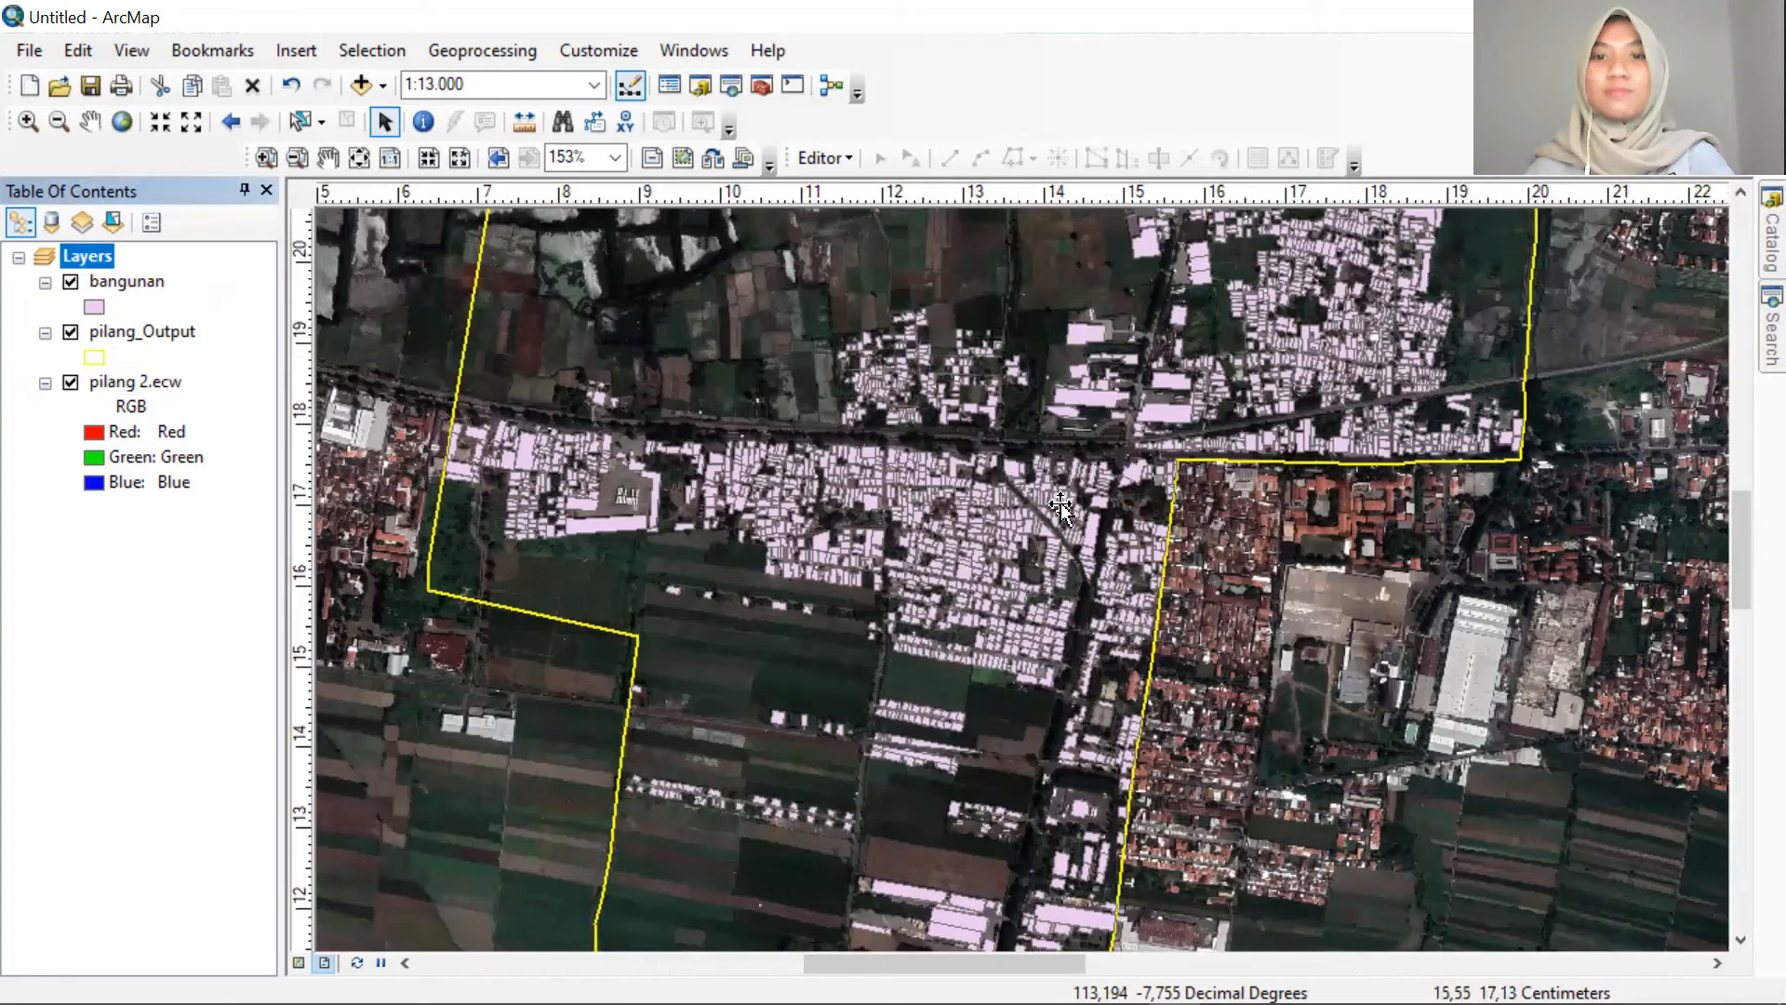
scroll(1070, 553, down, 3)
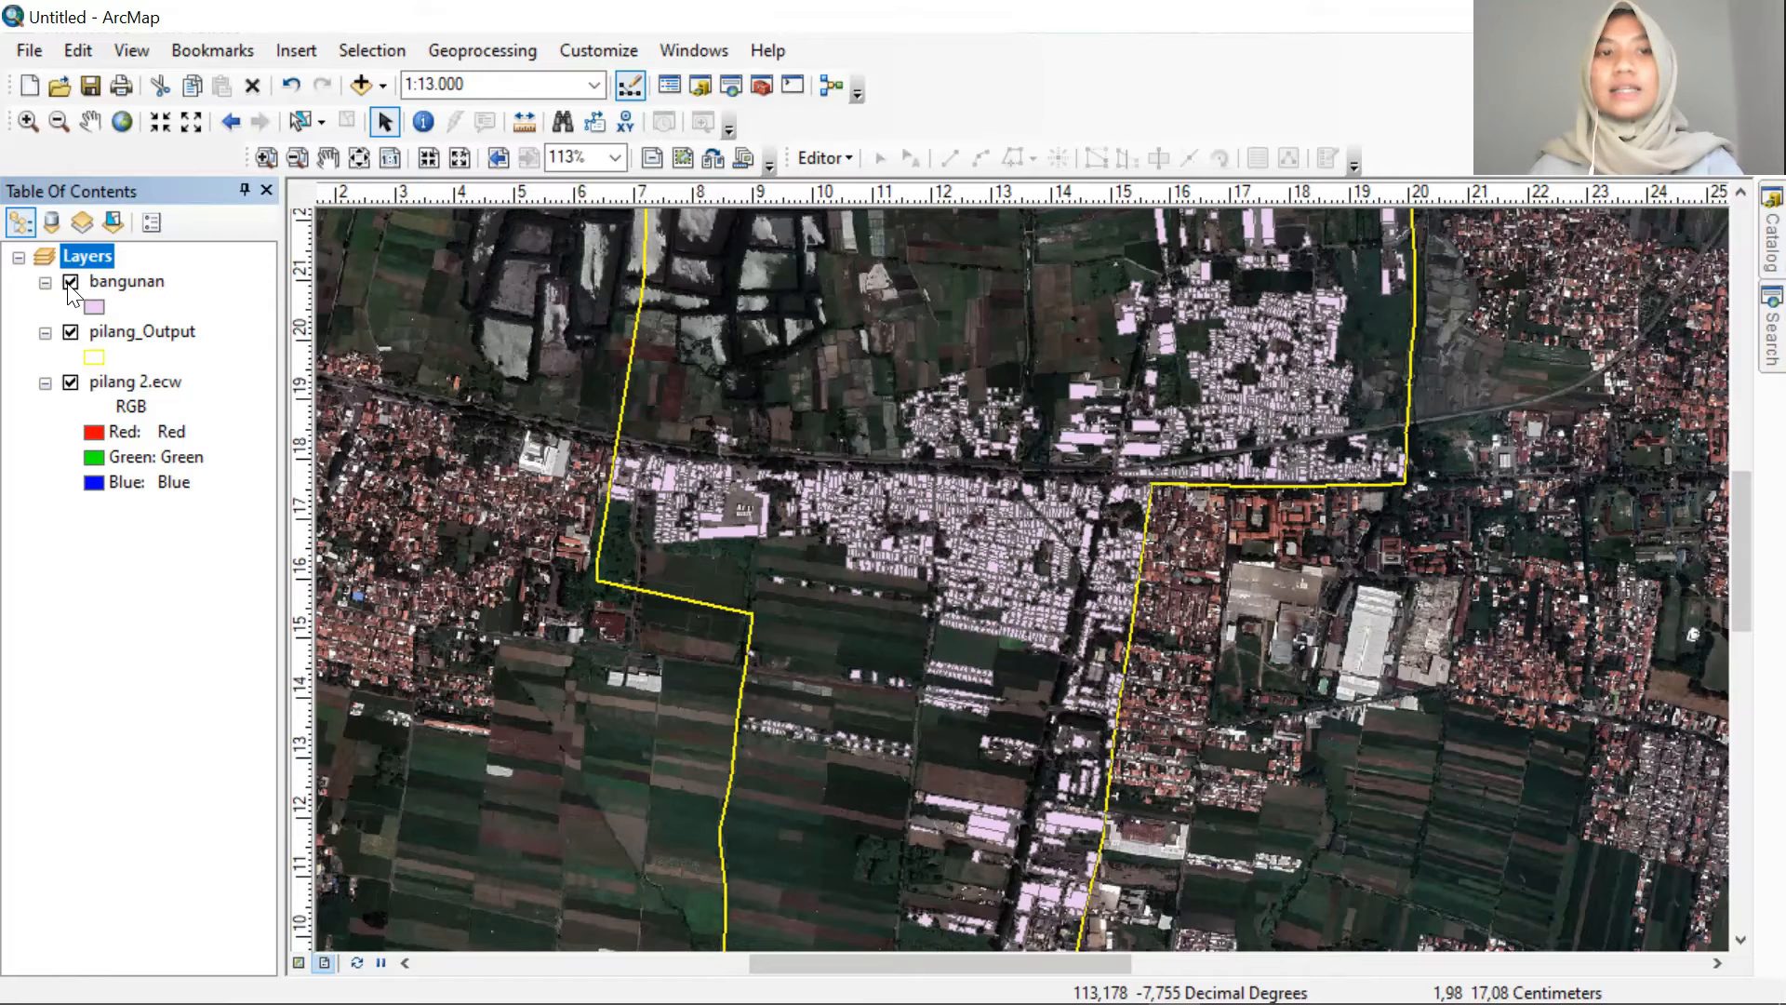
click(70, 285)
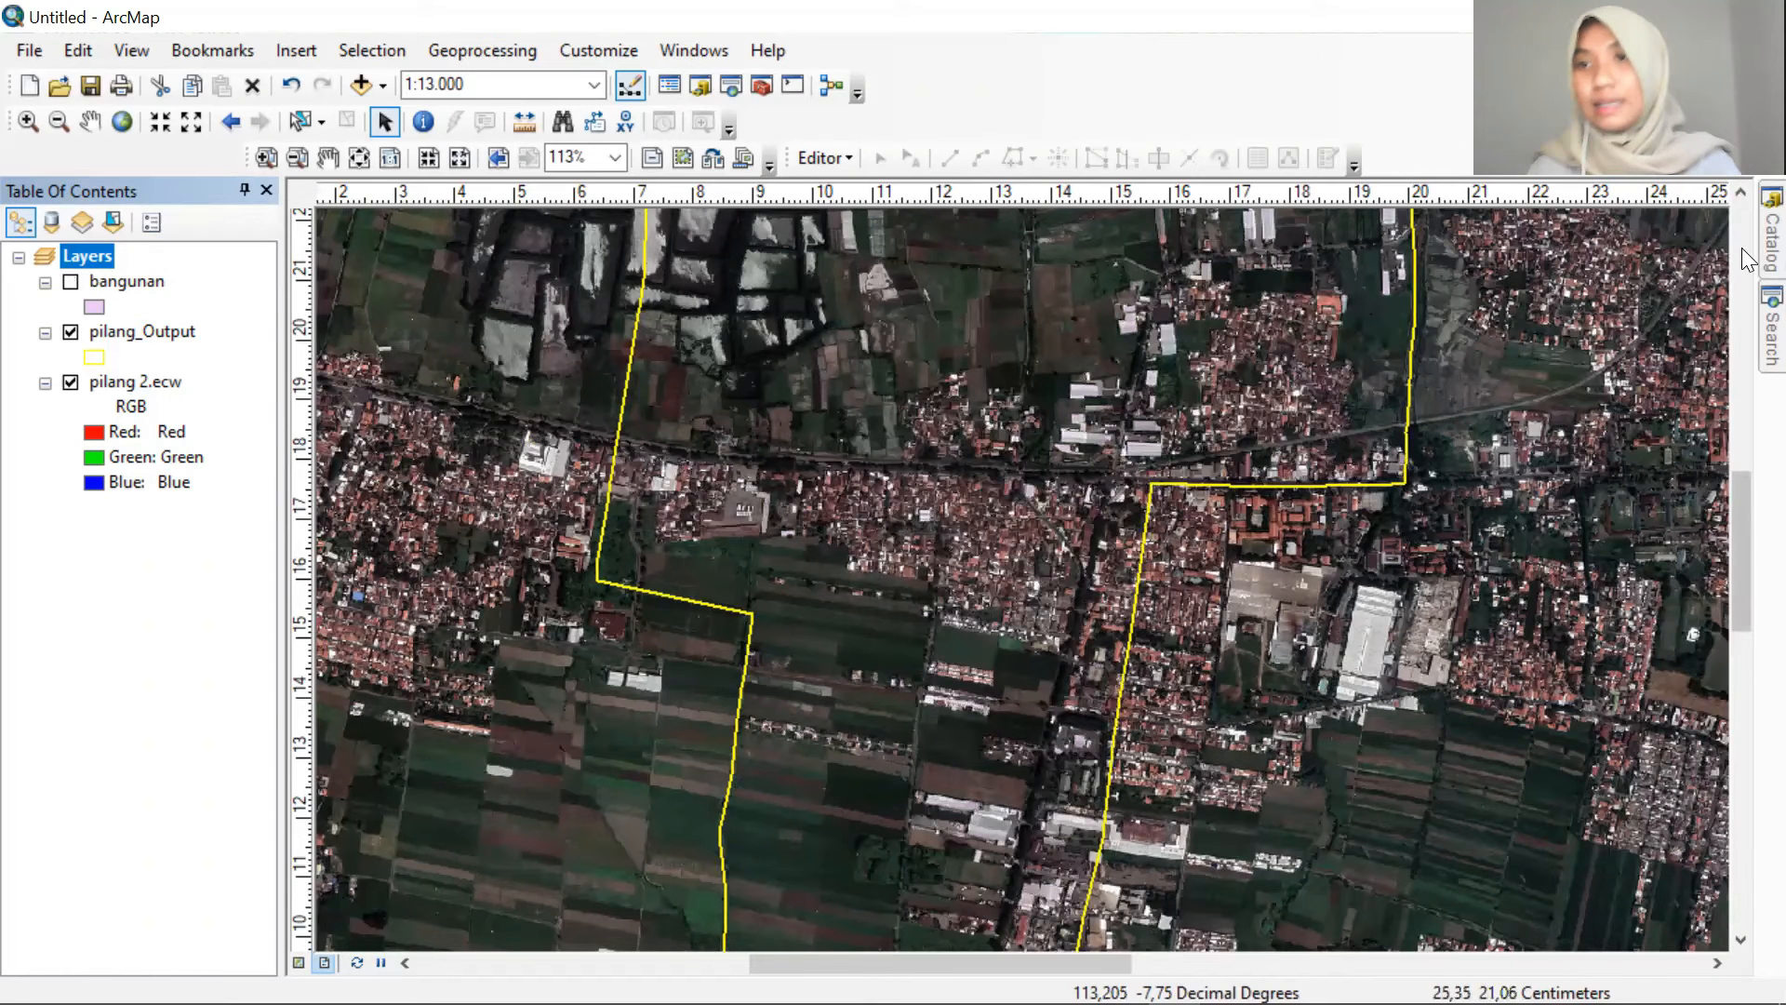
Start a new shapefile in the connected project folder, named FASILITAS with the Point feature type
click(1770, 240)
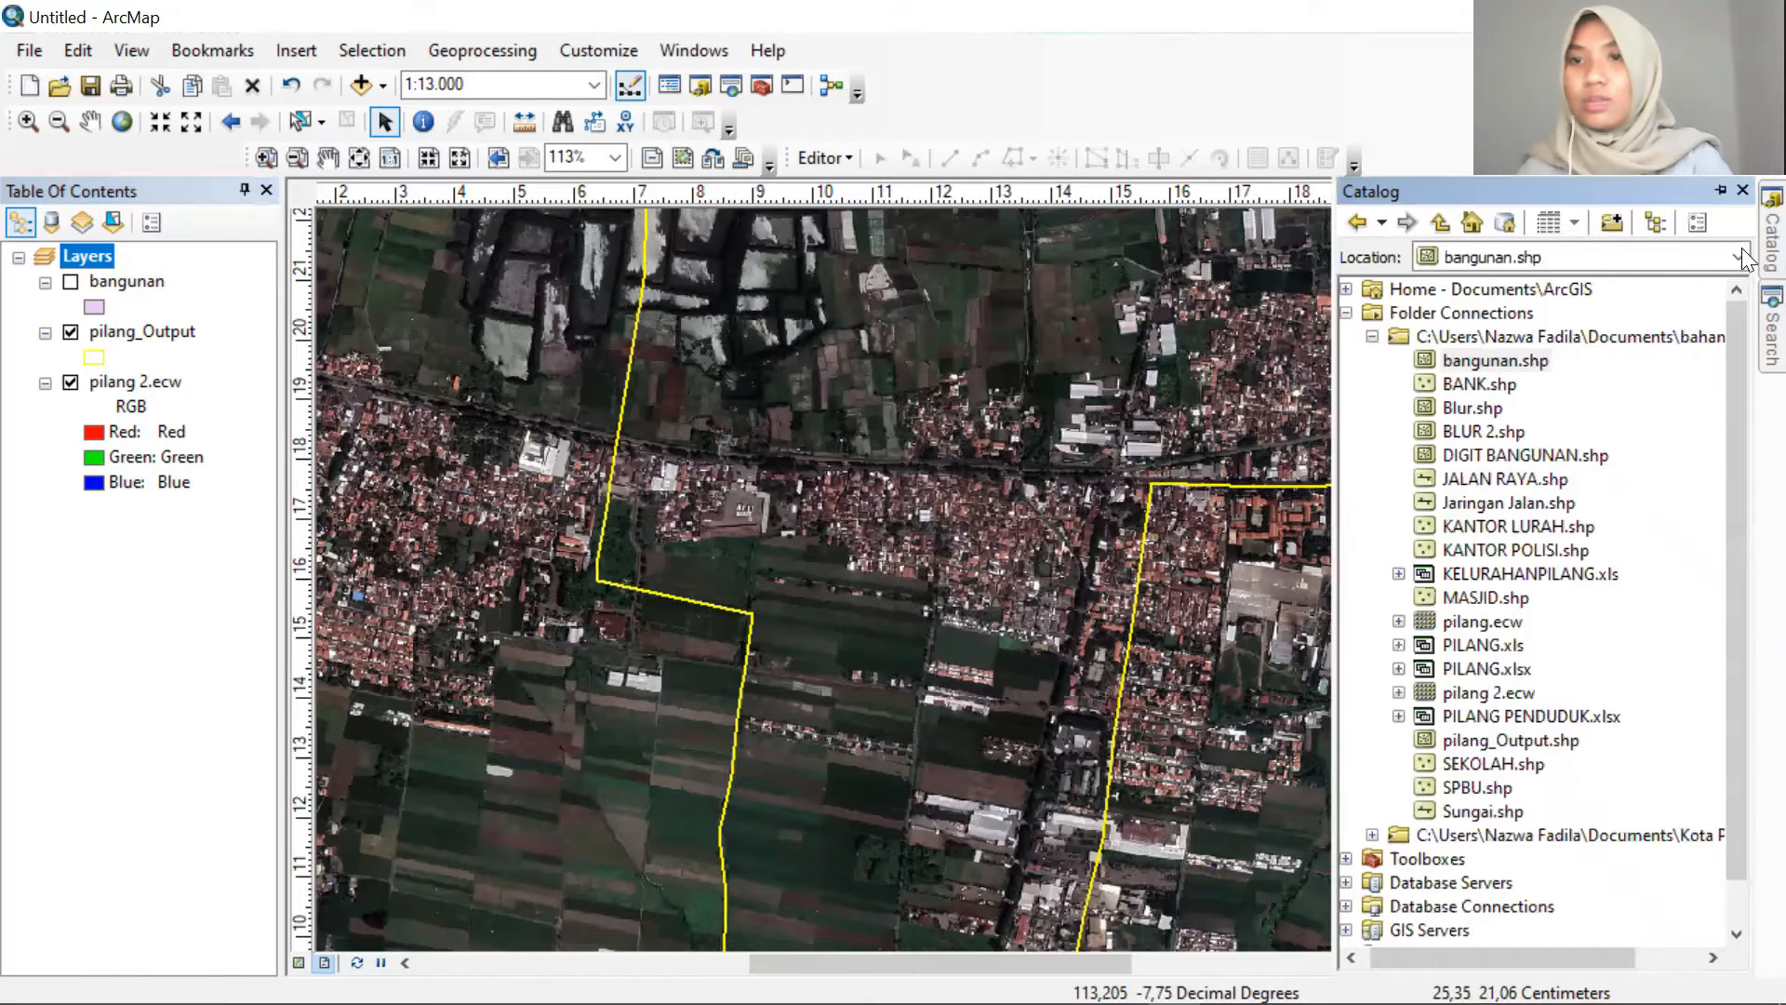
click(1538, 332)
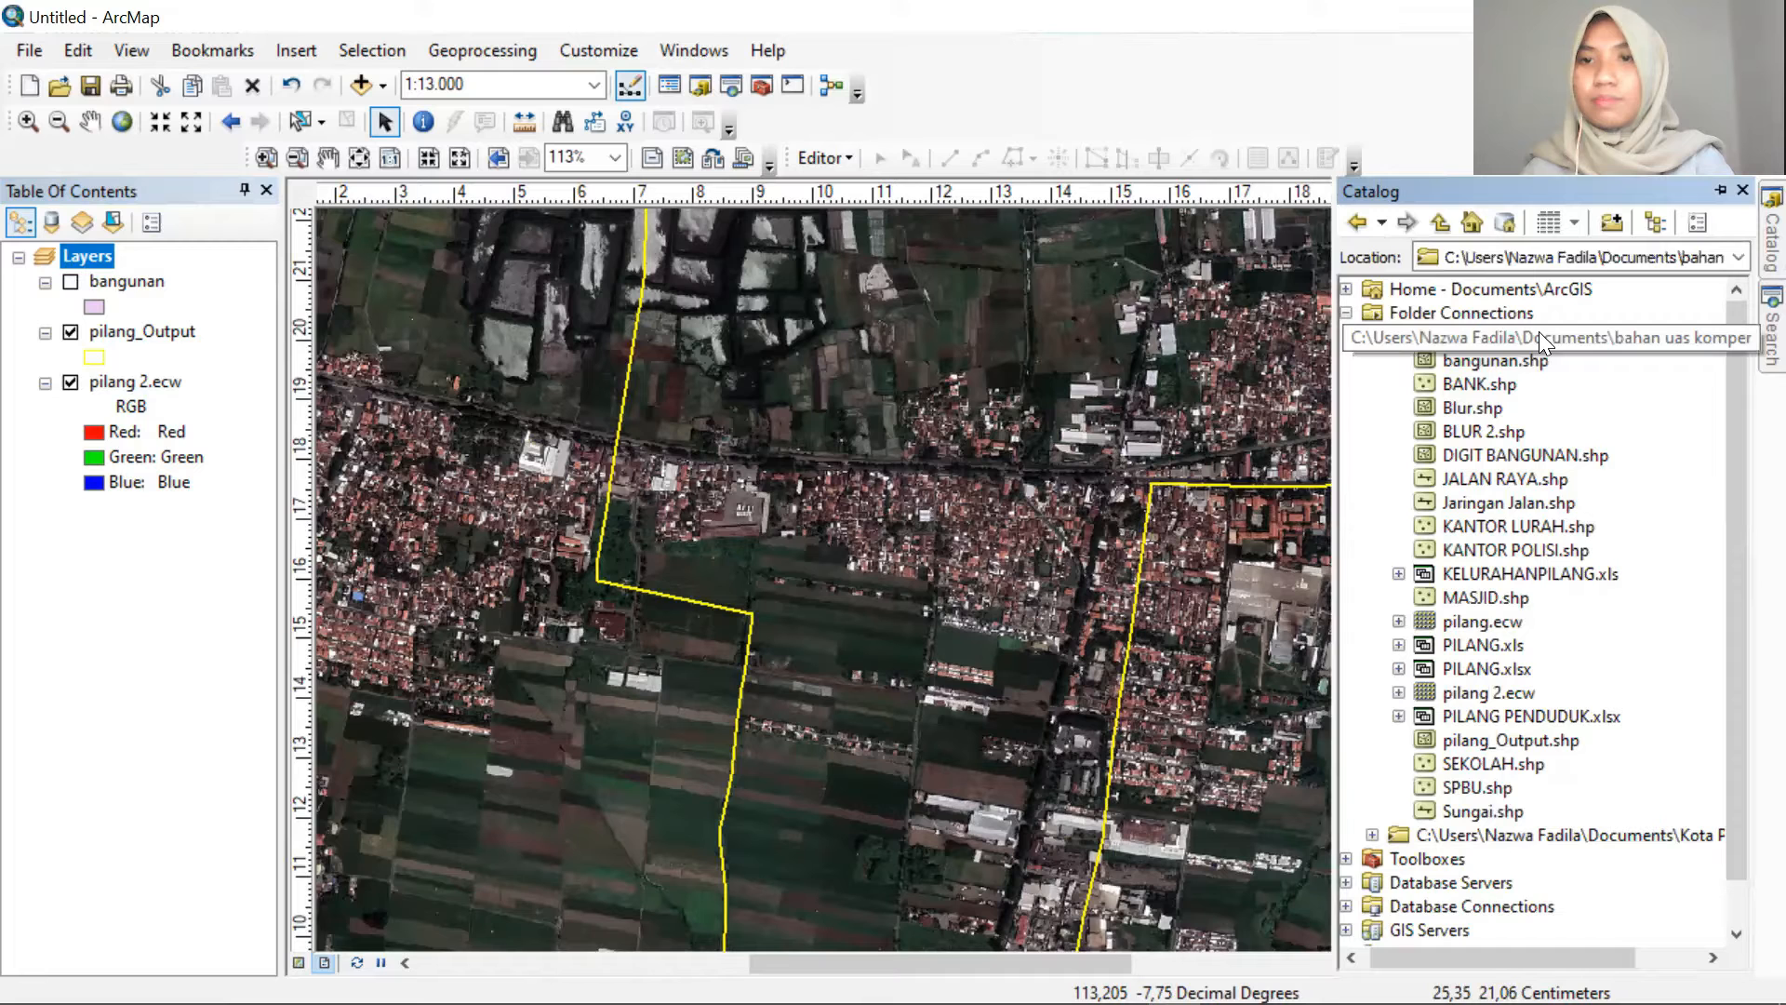
right_click(1539, 331)
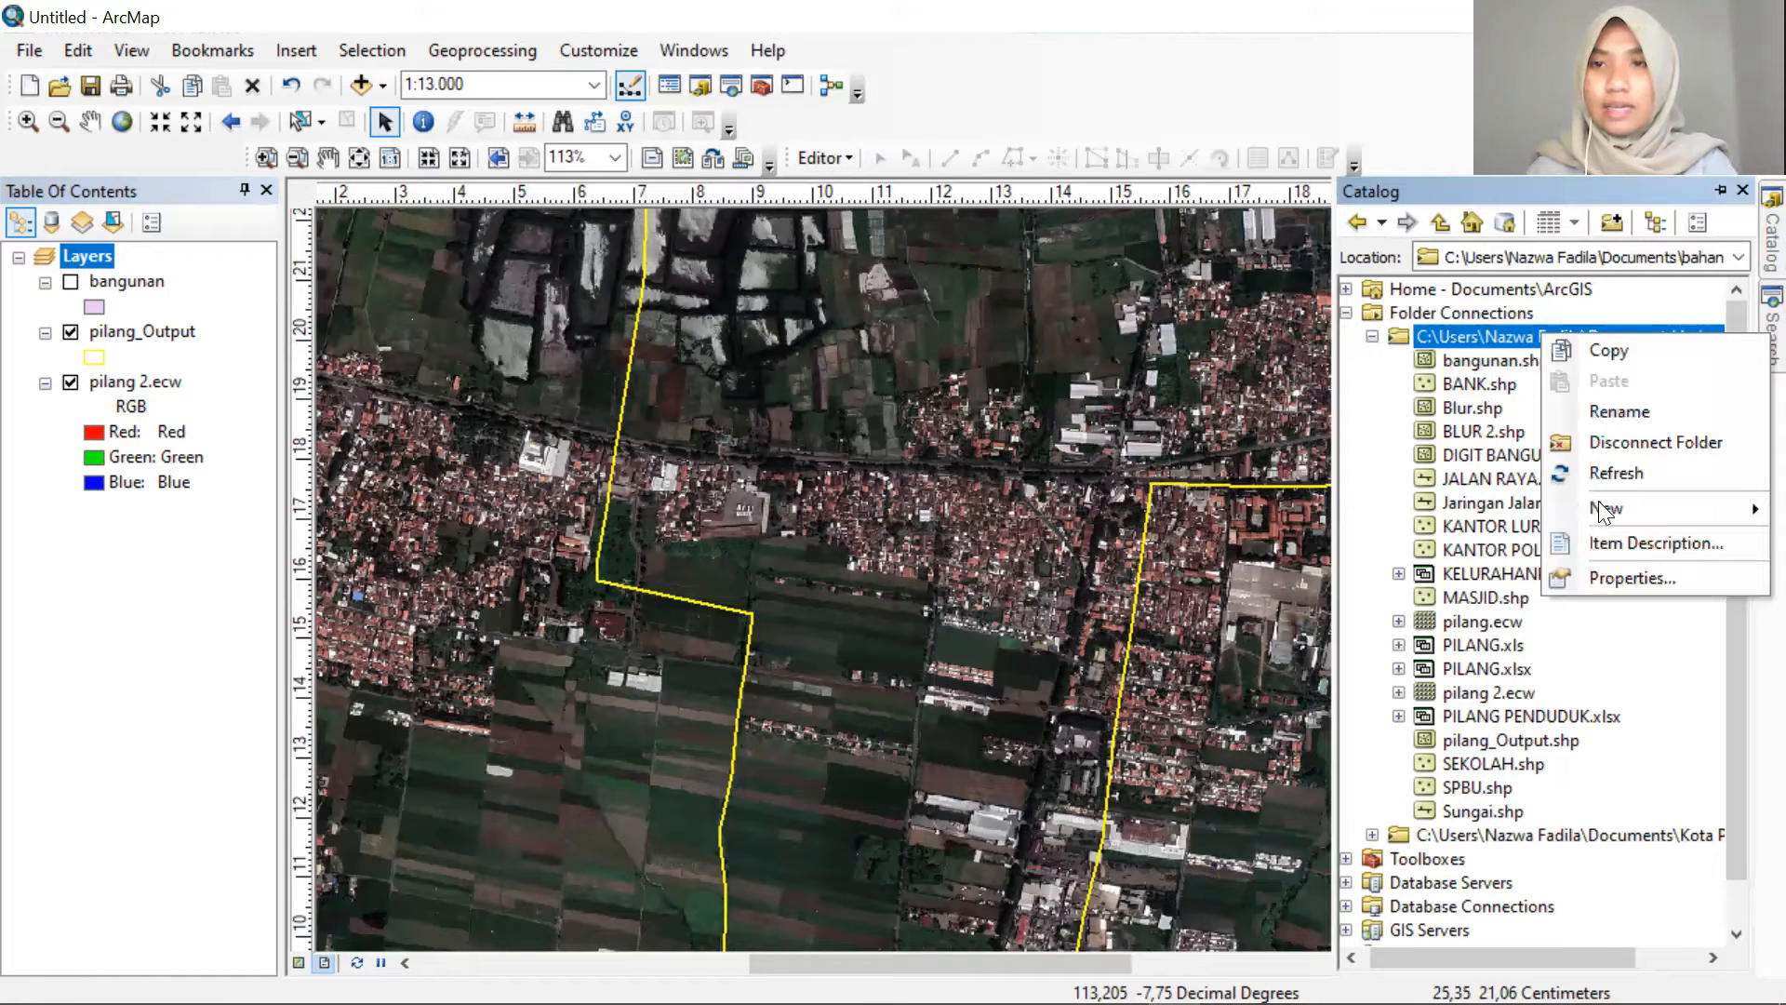
mouse_move(1607, 508)
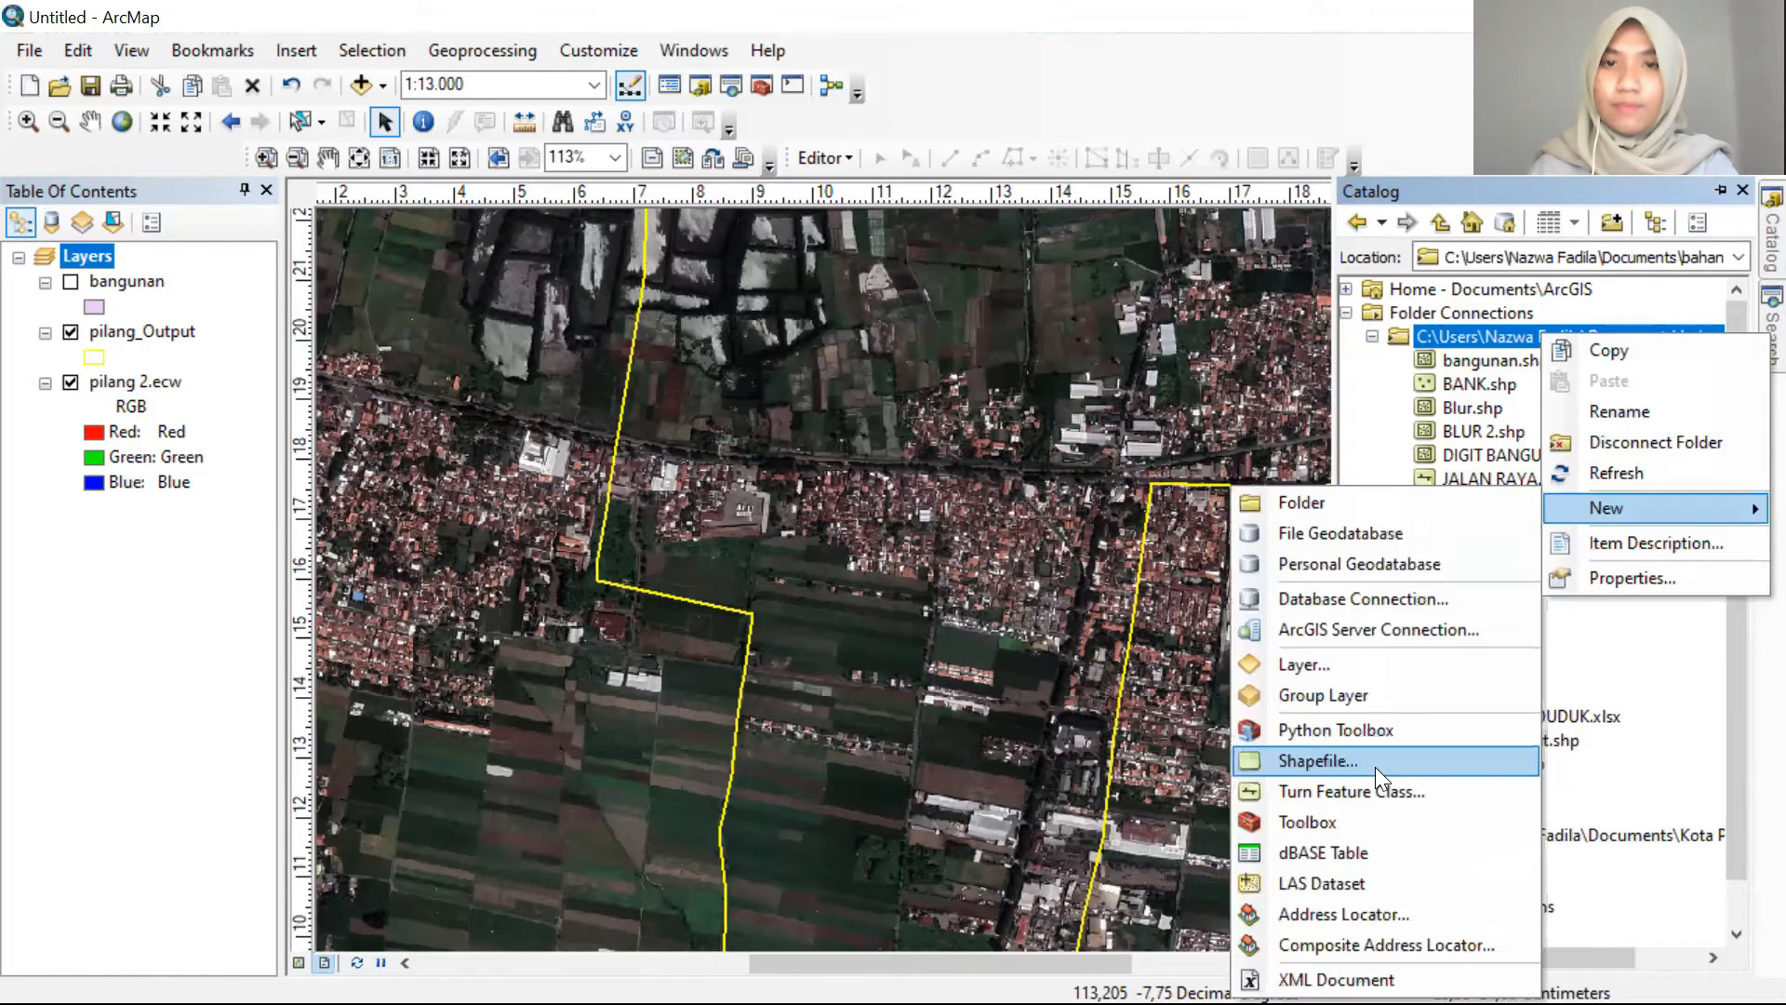
click(1318, 761)
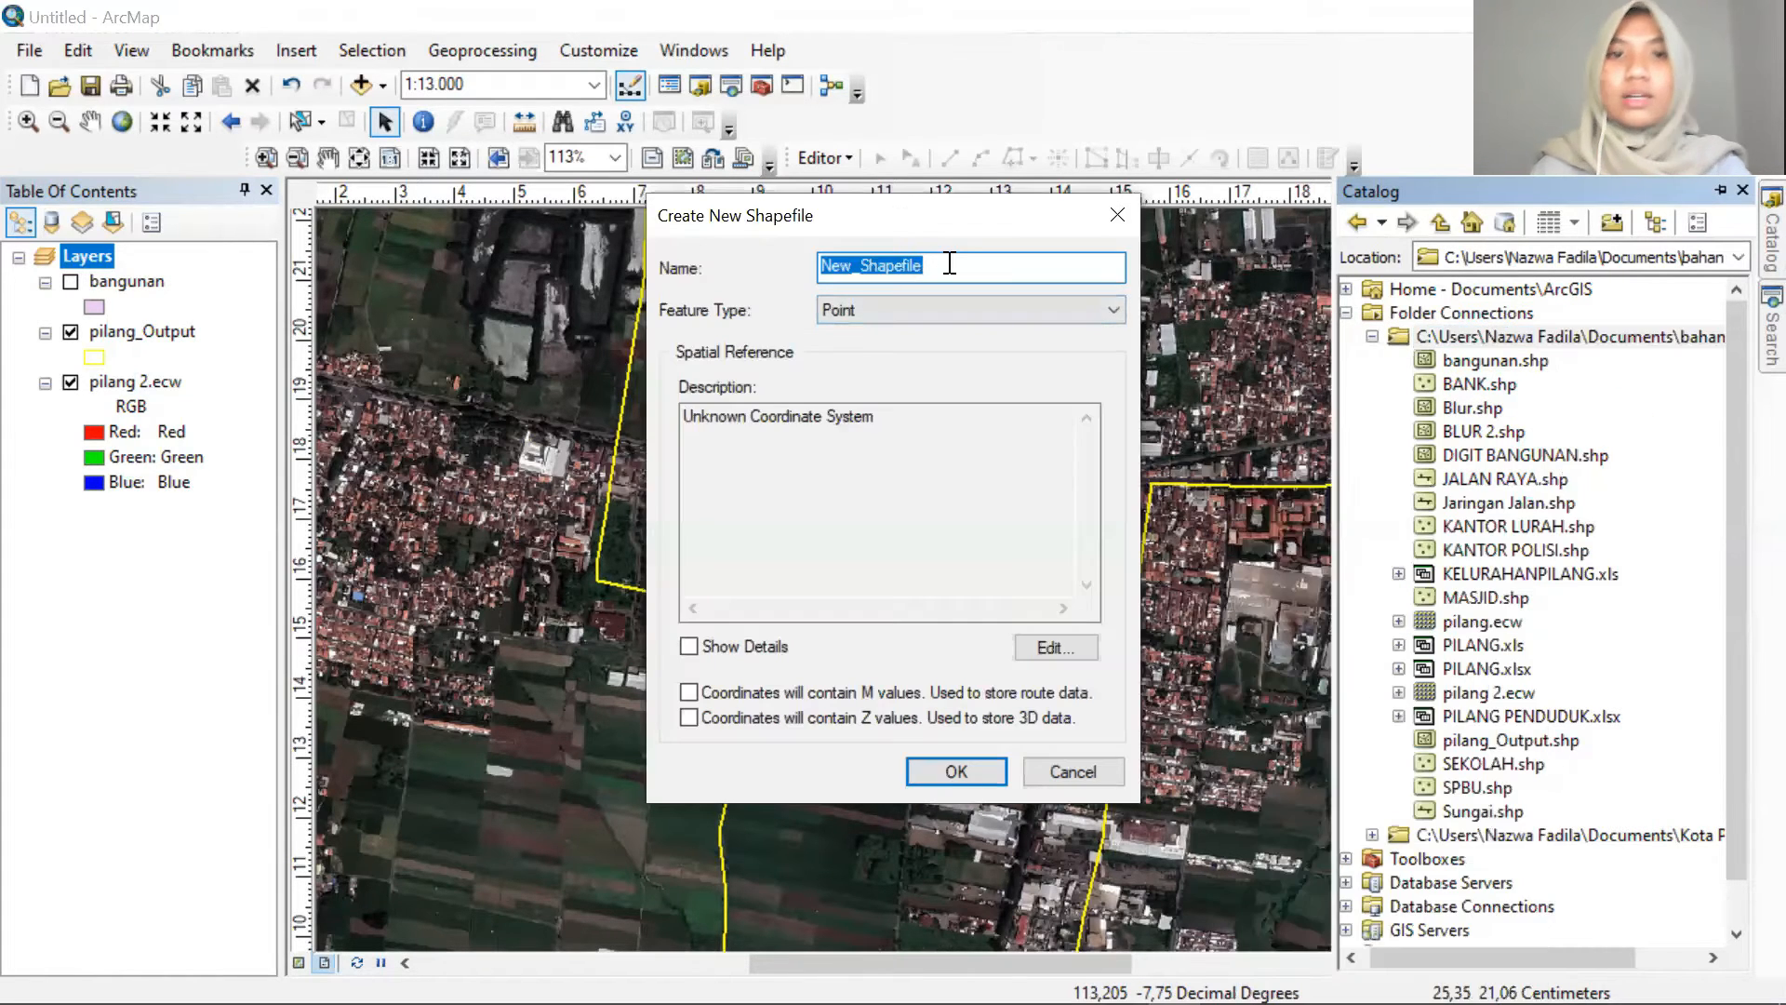
key(BackSpace)
text(FASILITAS)
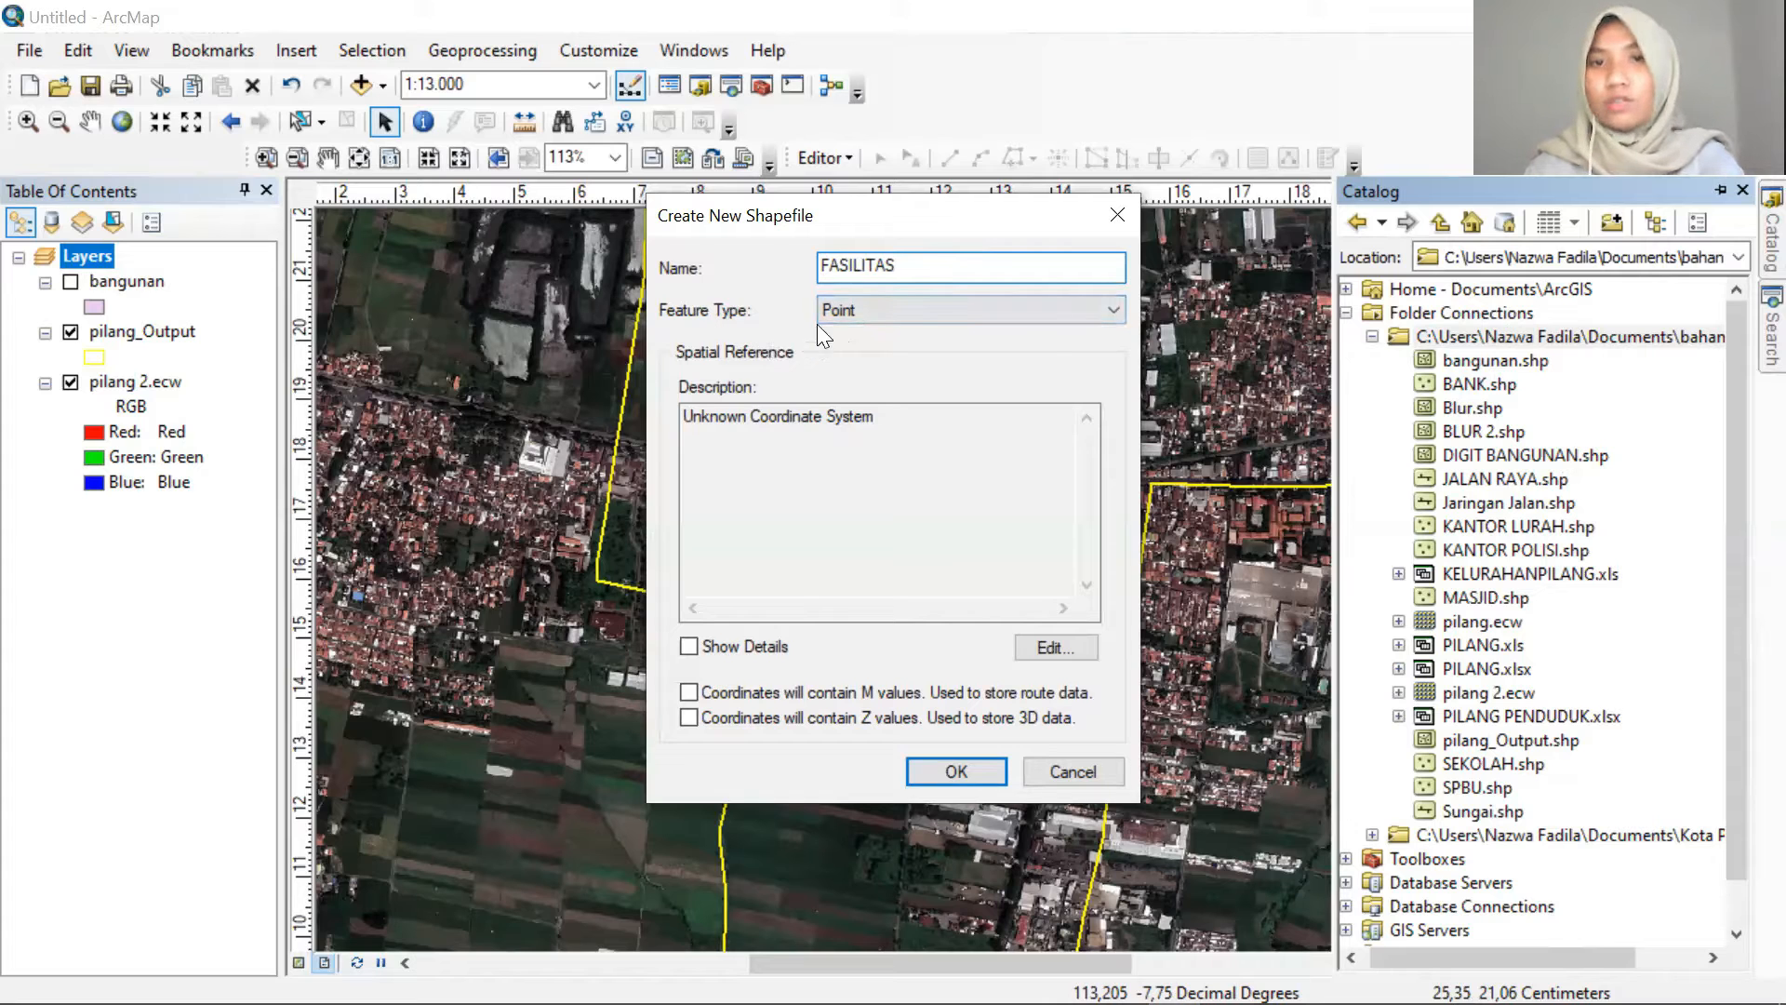
click(850, 322)
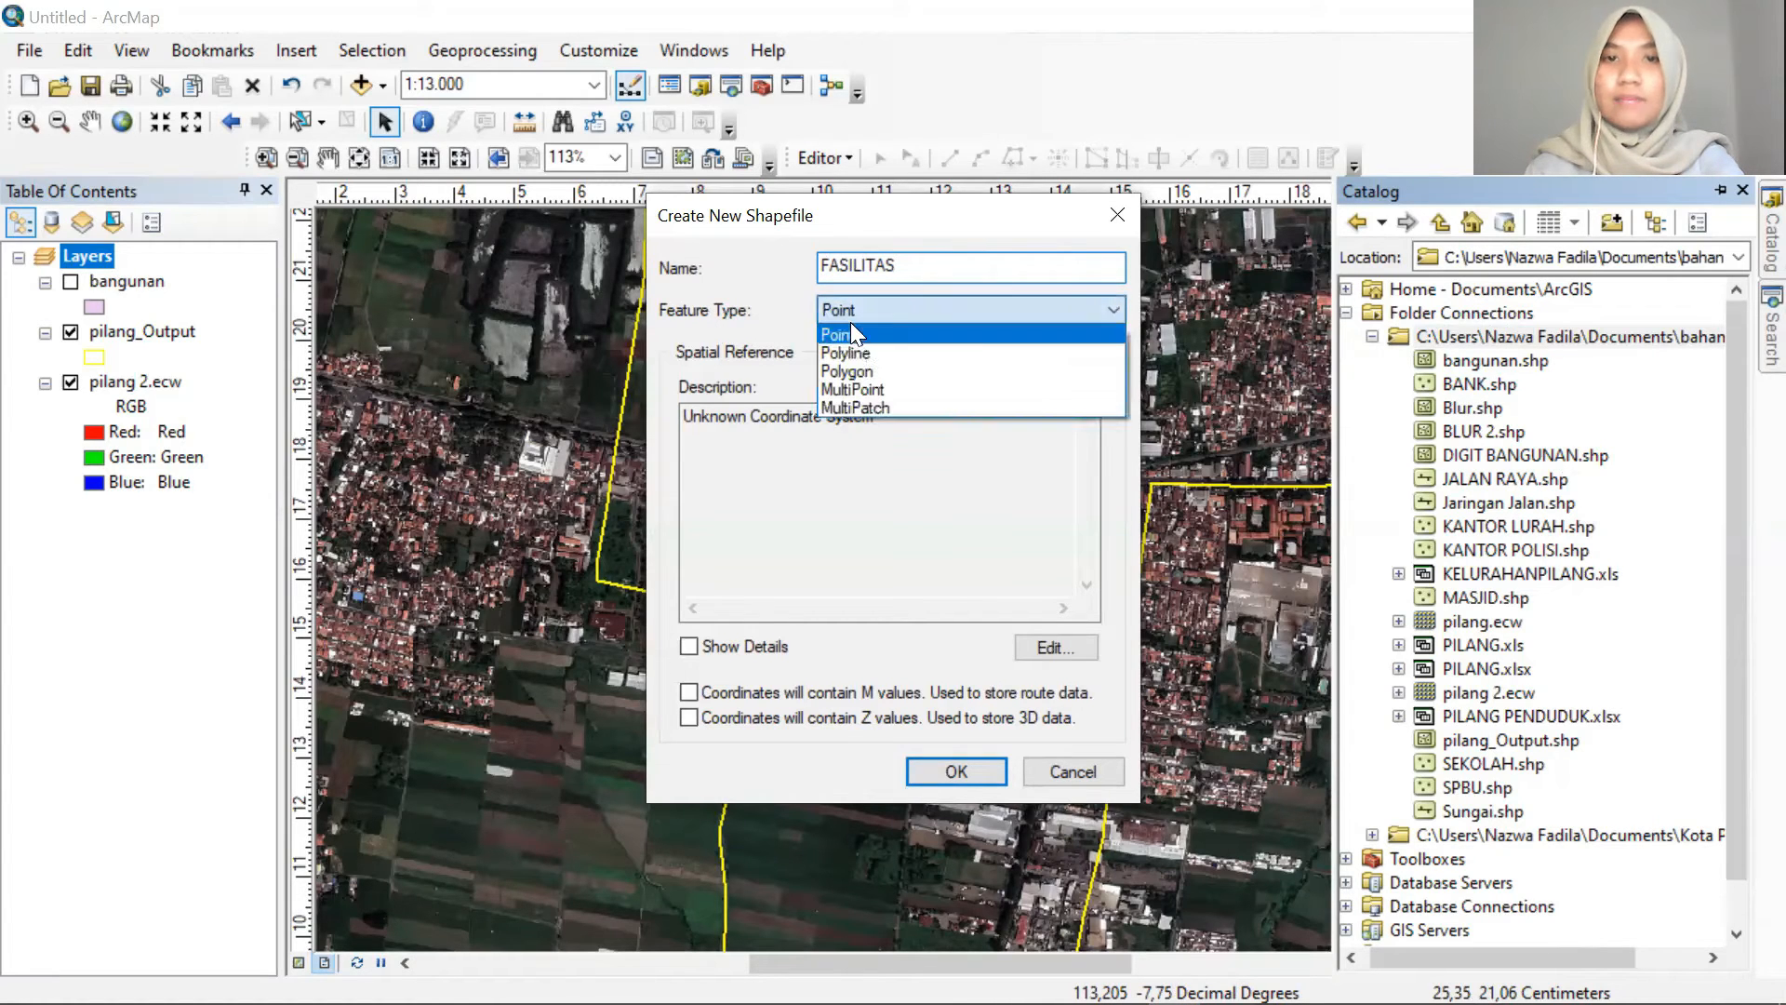
click(850, 322)
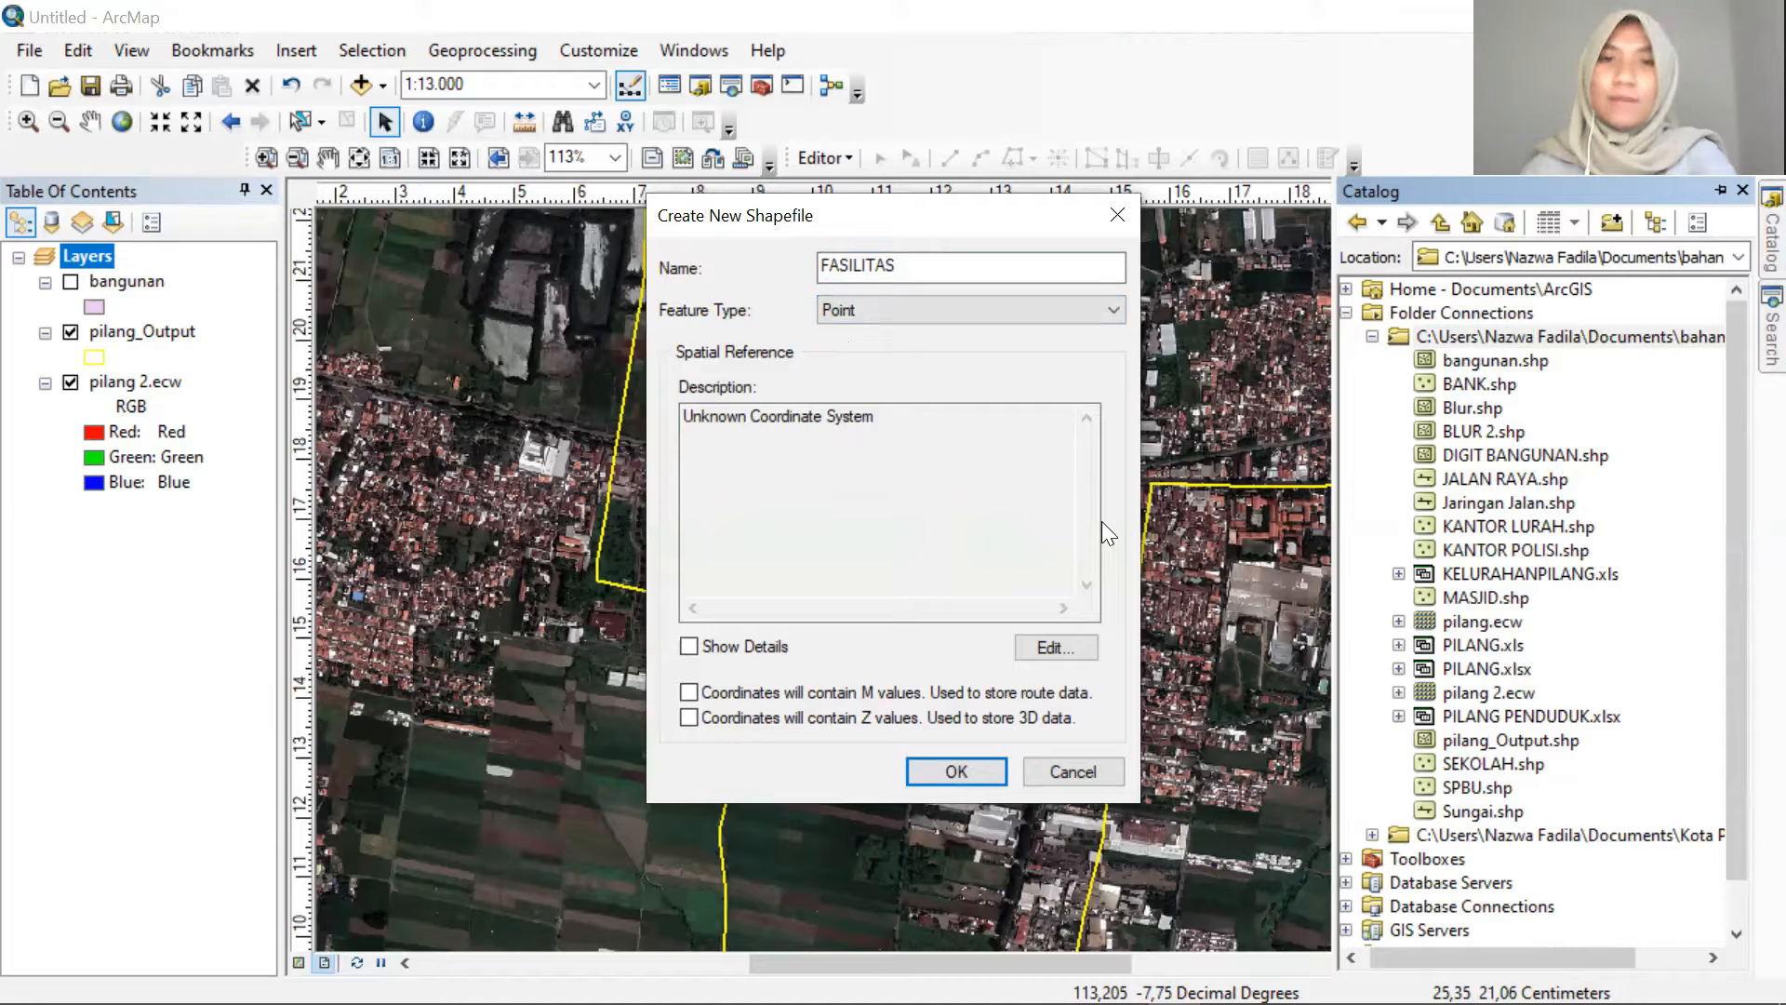
Assign the projected coordinate system WGS 1984 UTM Zone 49S to the FASILITAS shapefile and create it
click(1031, 657)
click(626, 323)
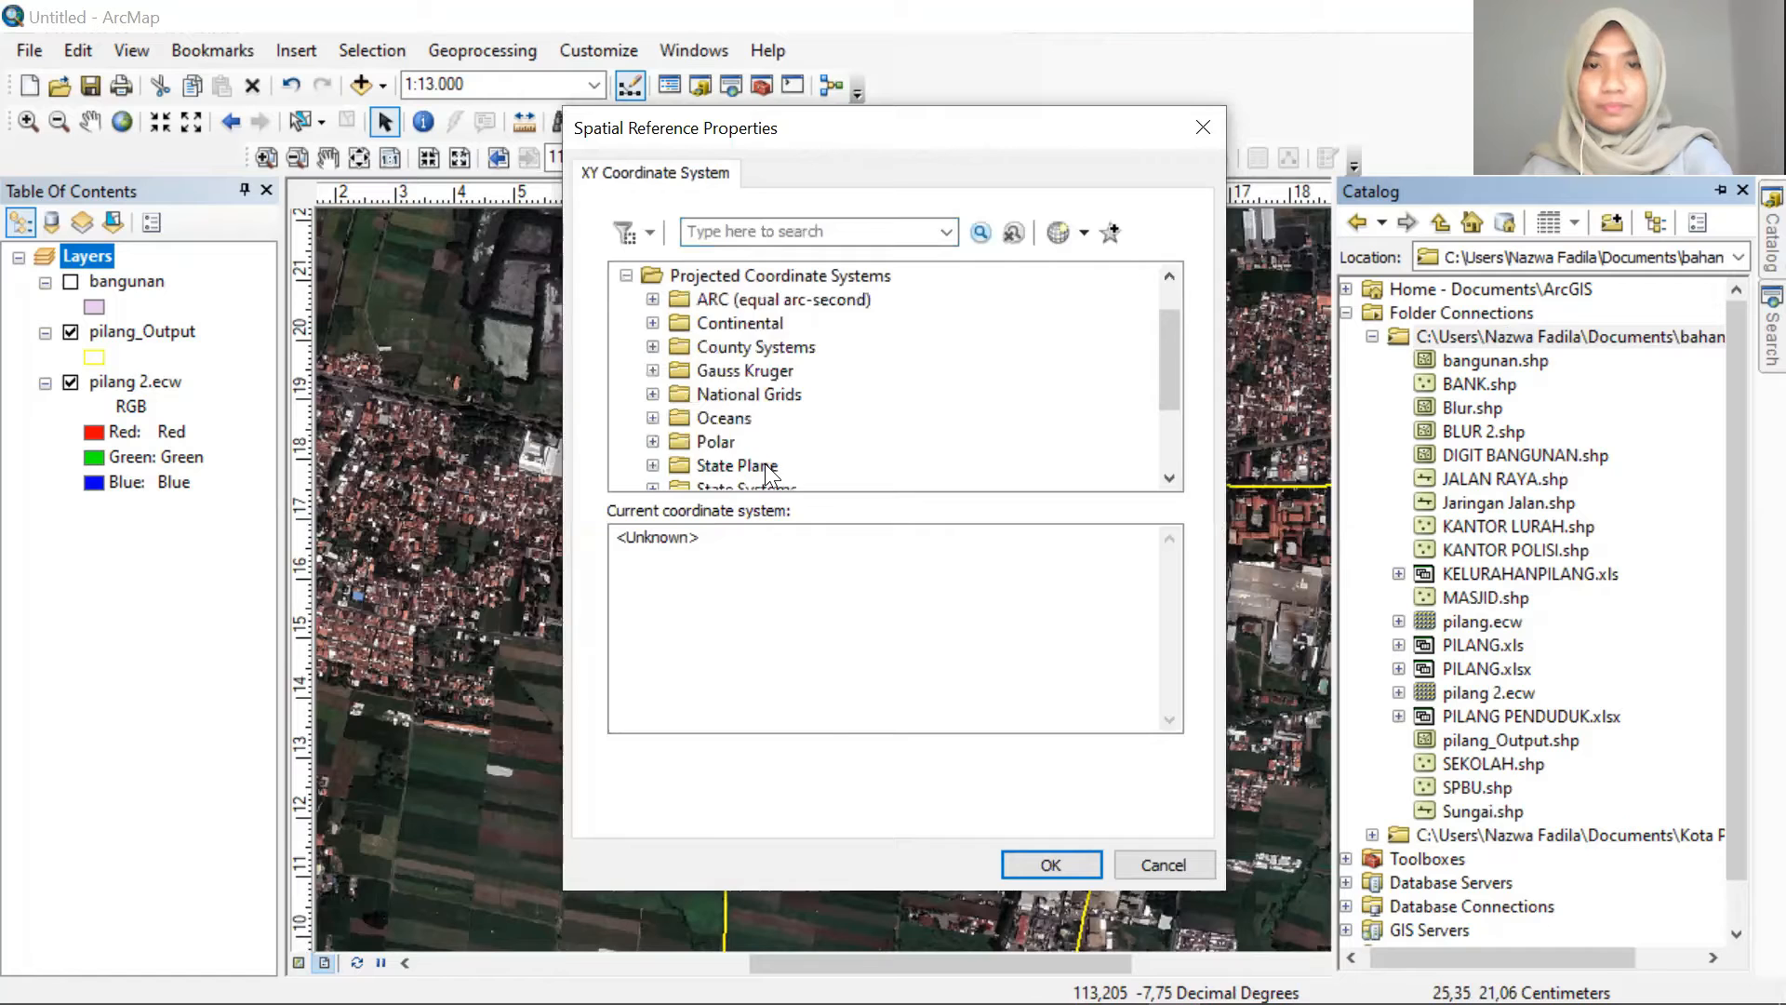
scroll(770, 473, down, 2)
click(652, 417)
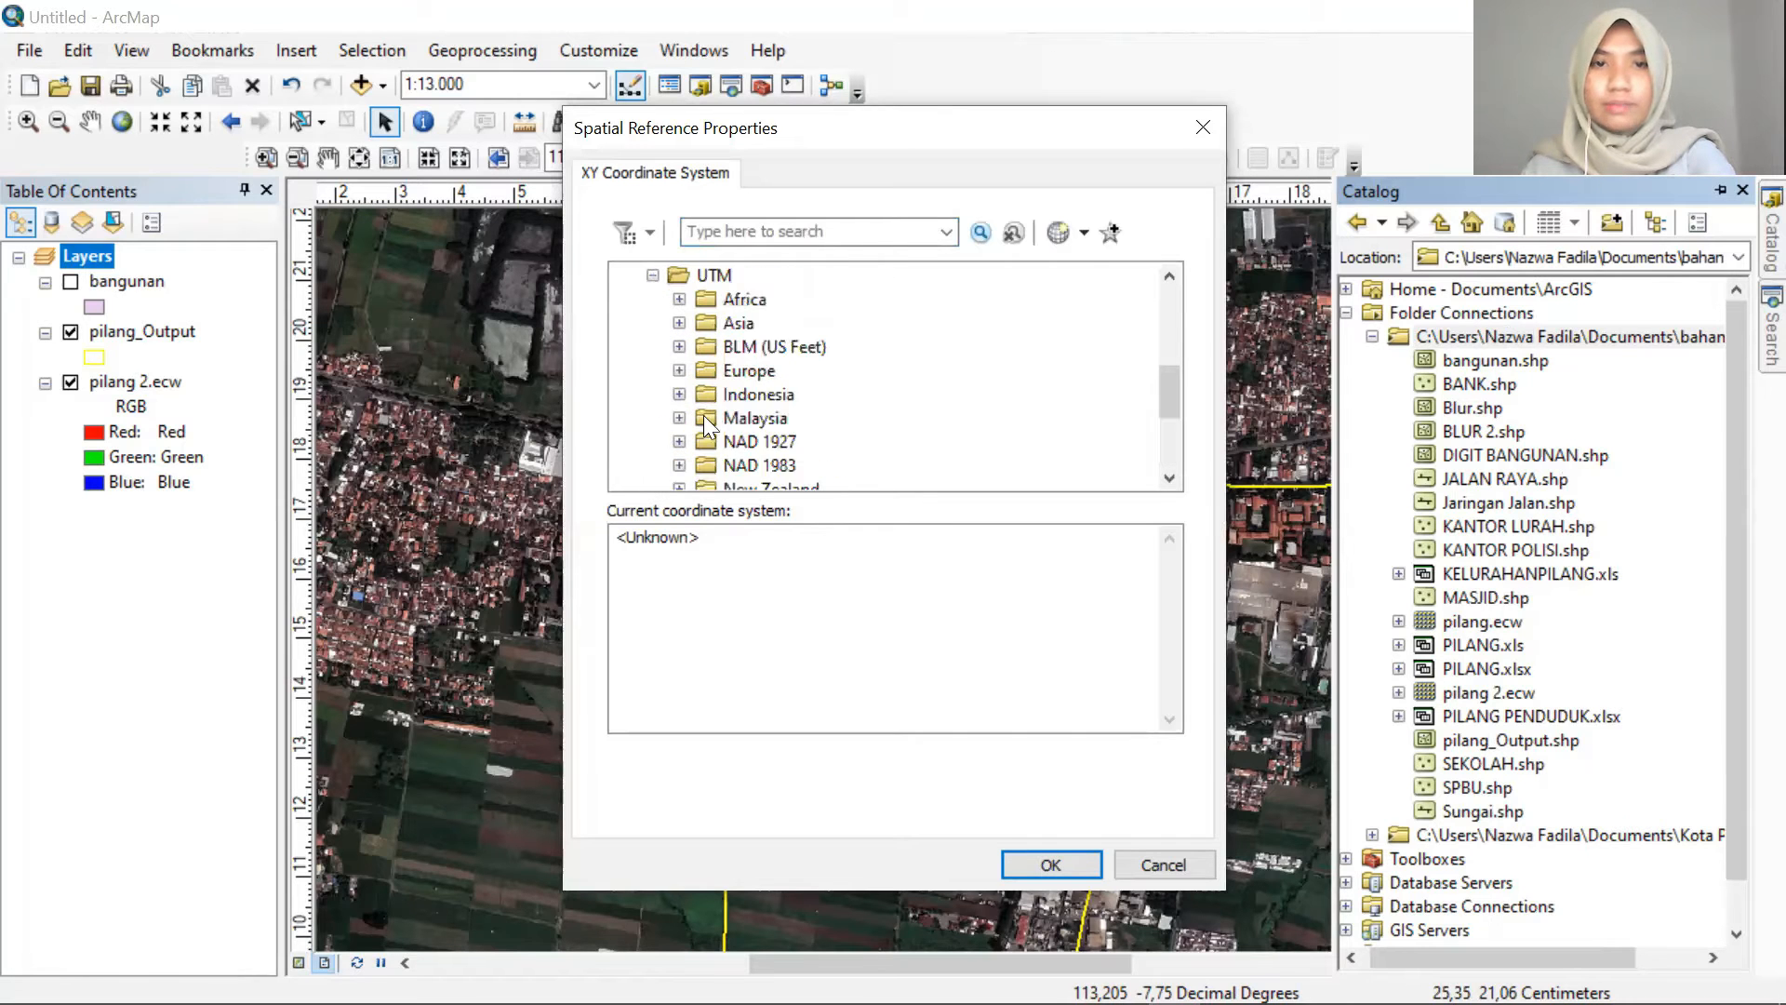
scroll(705, 416, down, 3)
click(679, 418)
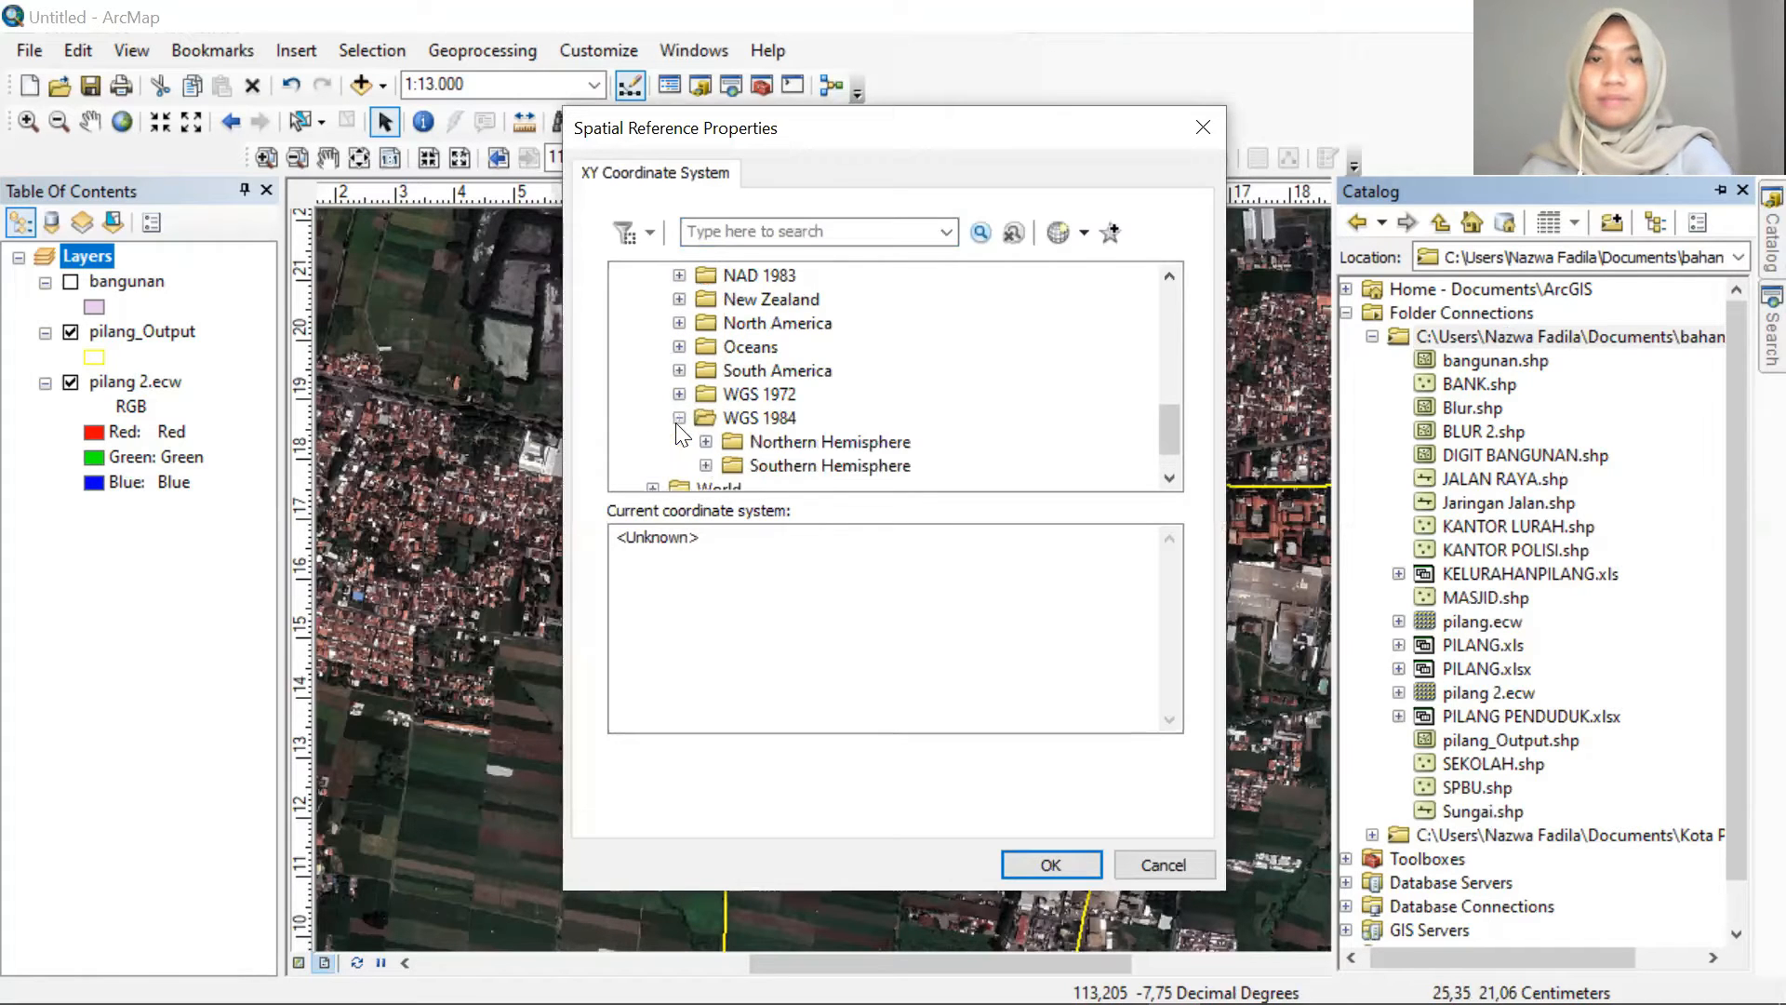
click(706, 465)
scroll(882, 451, down, 11)
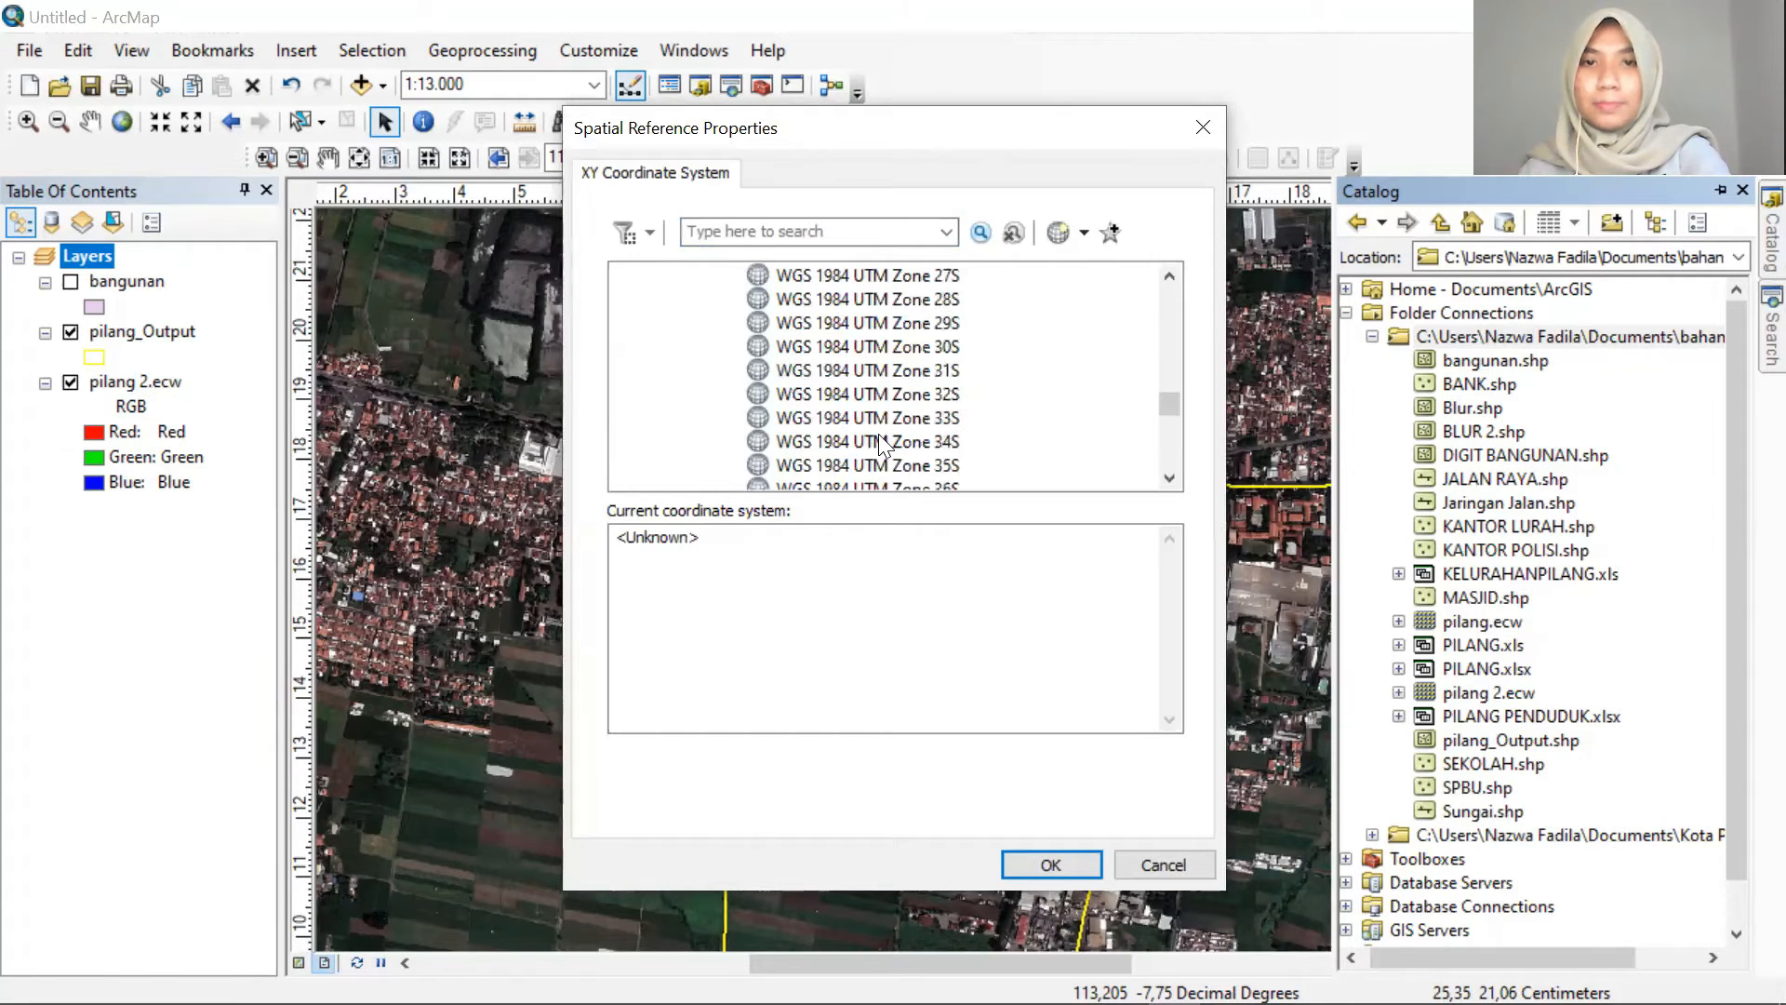
scroll(886, 447, down, 2)
click(893, 441)
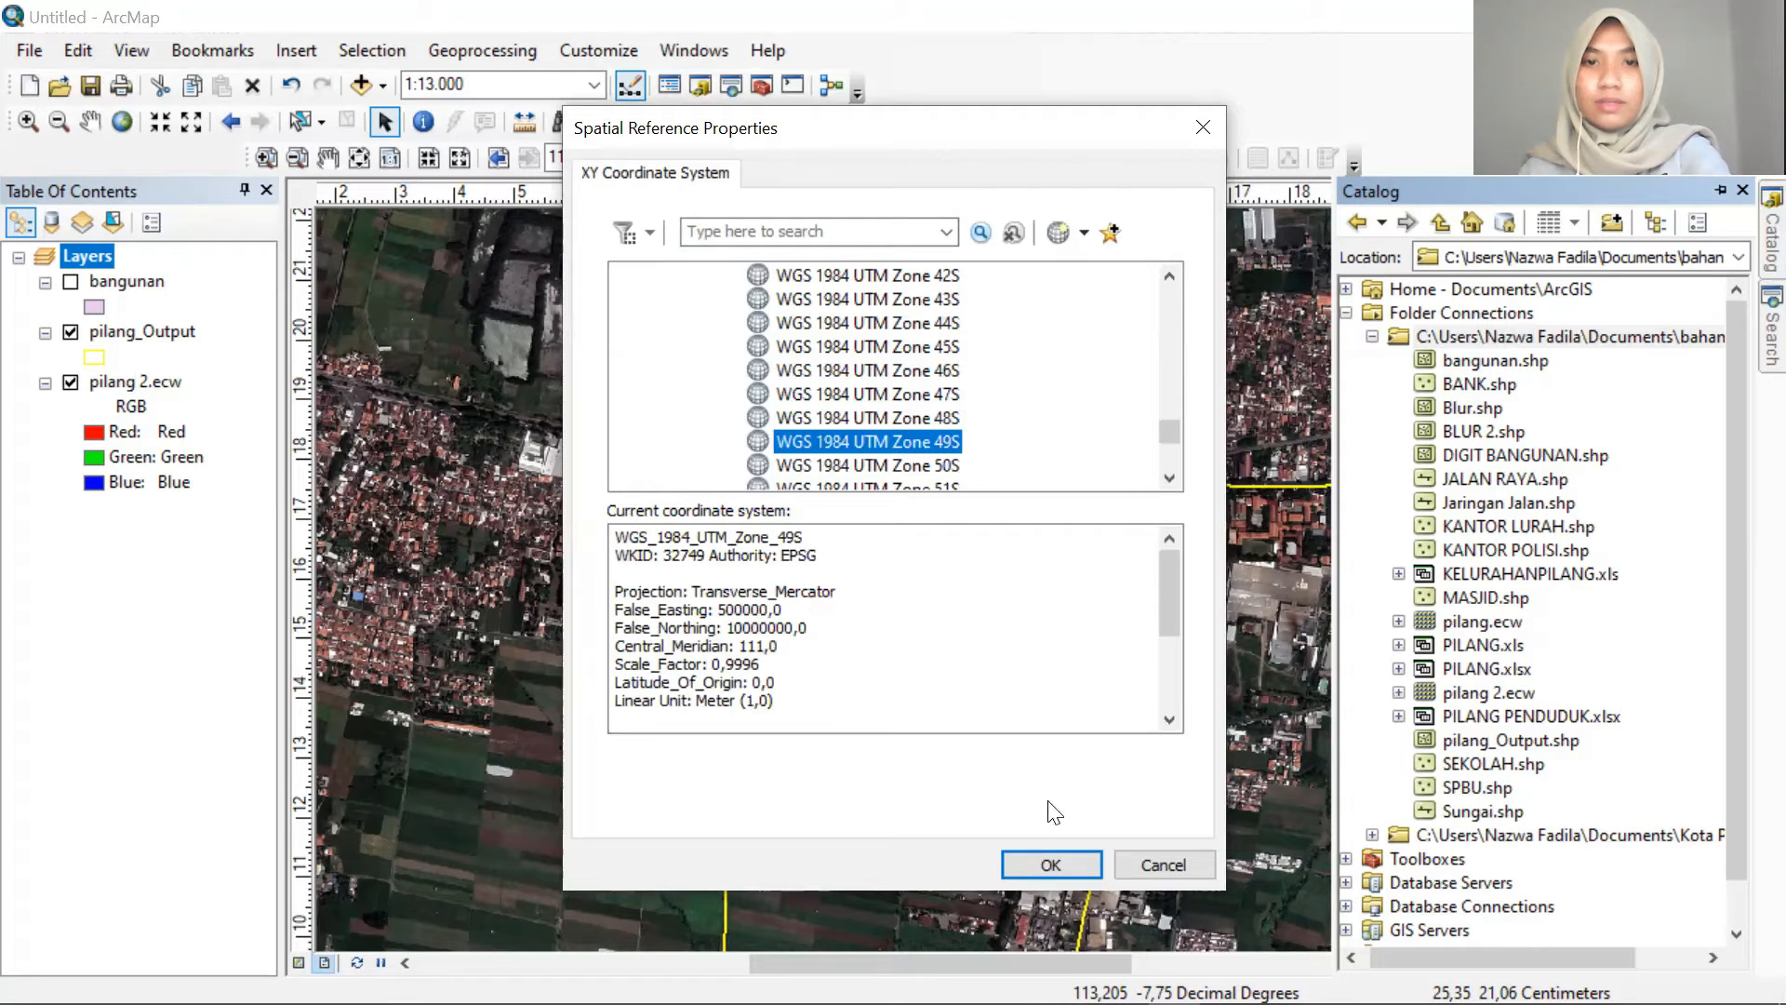
click(1049, 876)
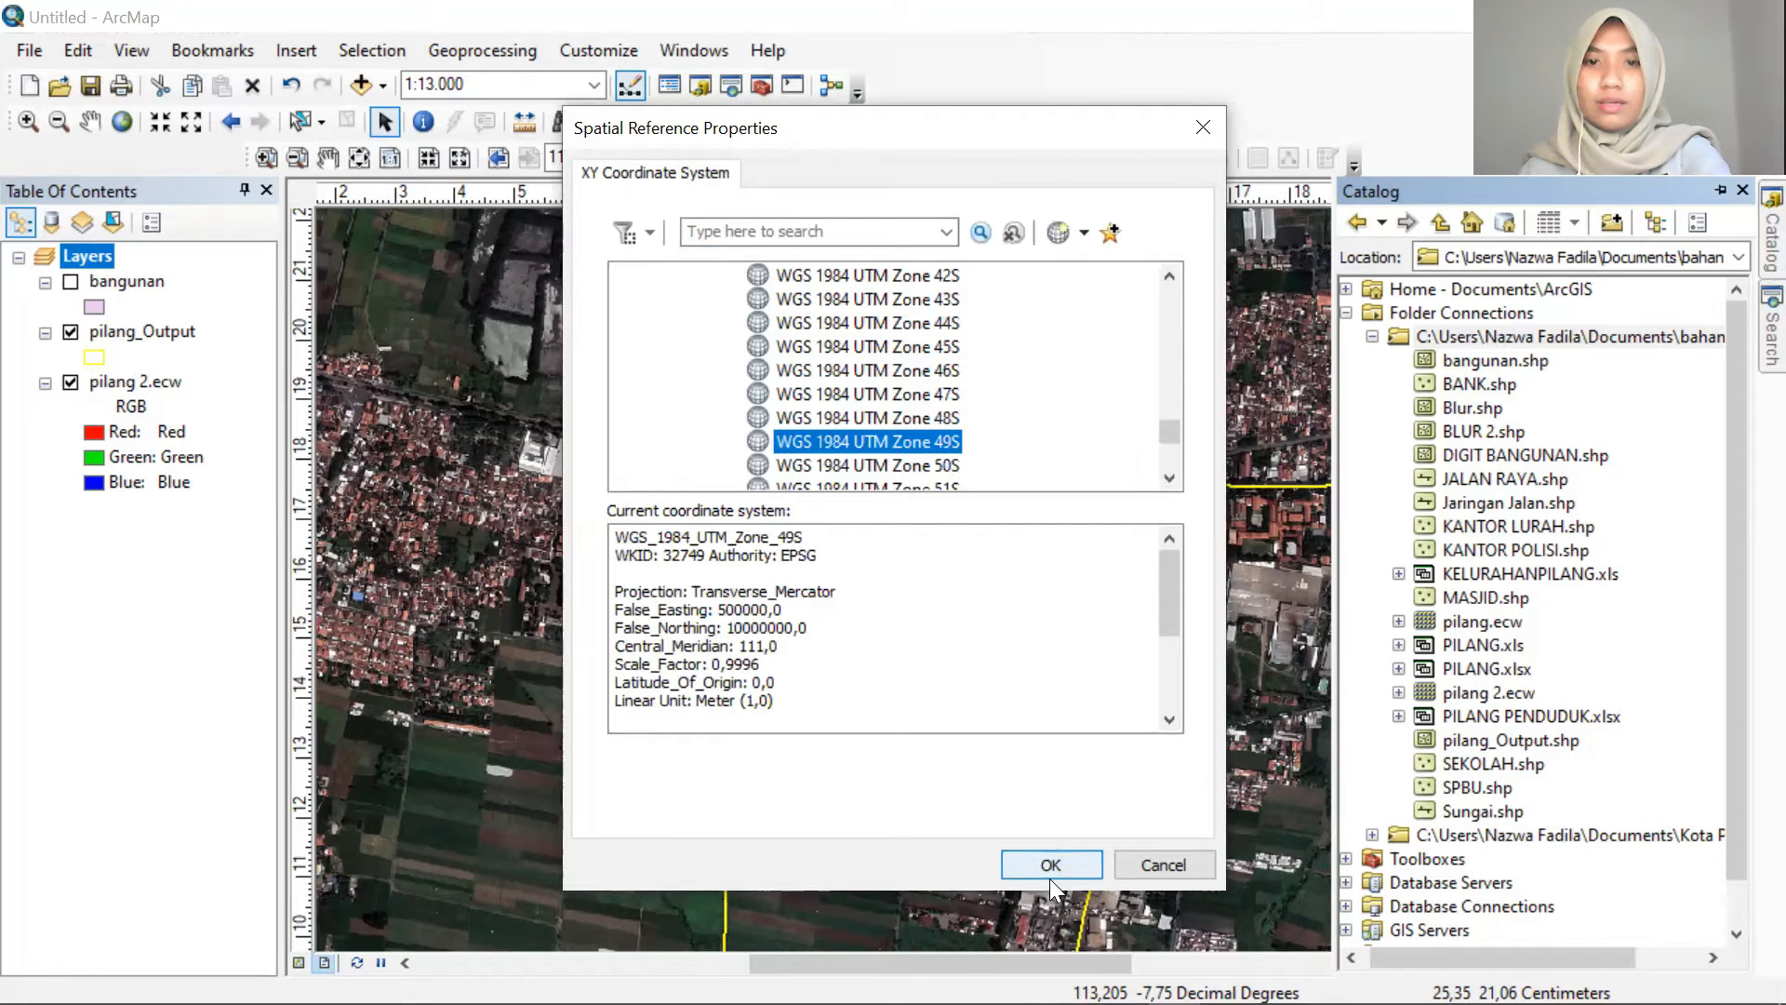
click(957, 771)
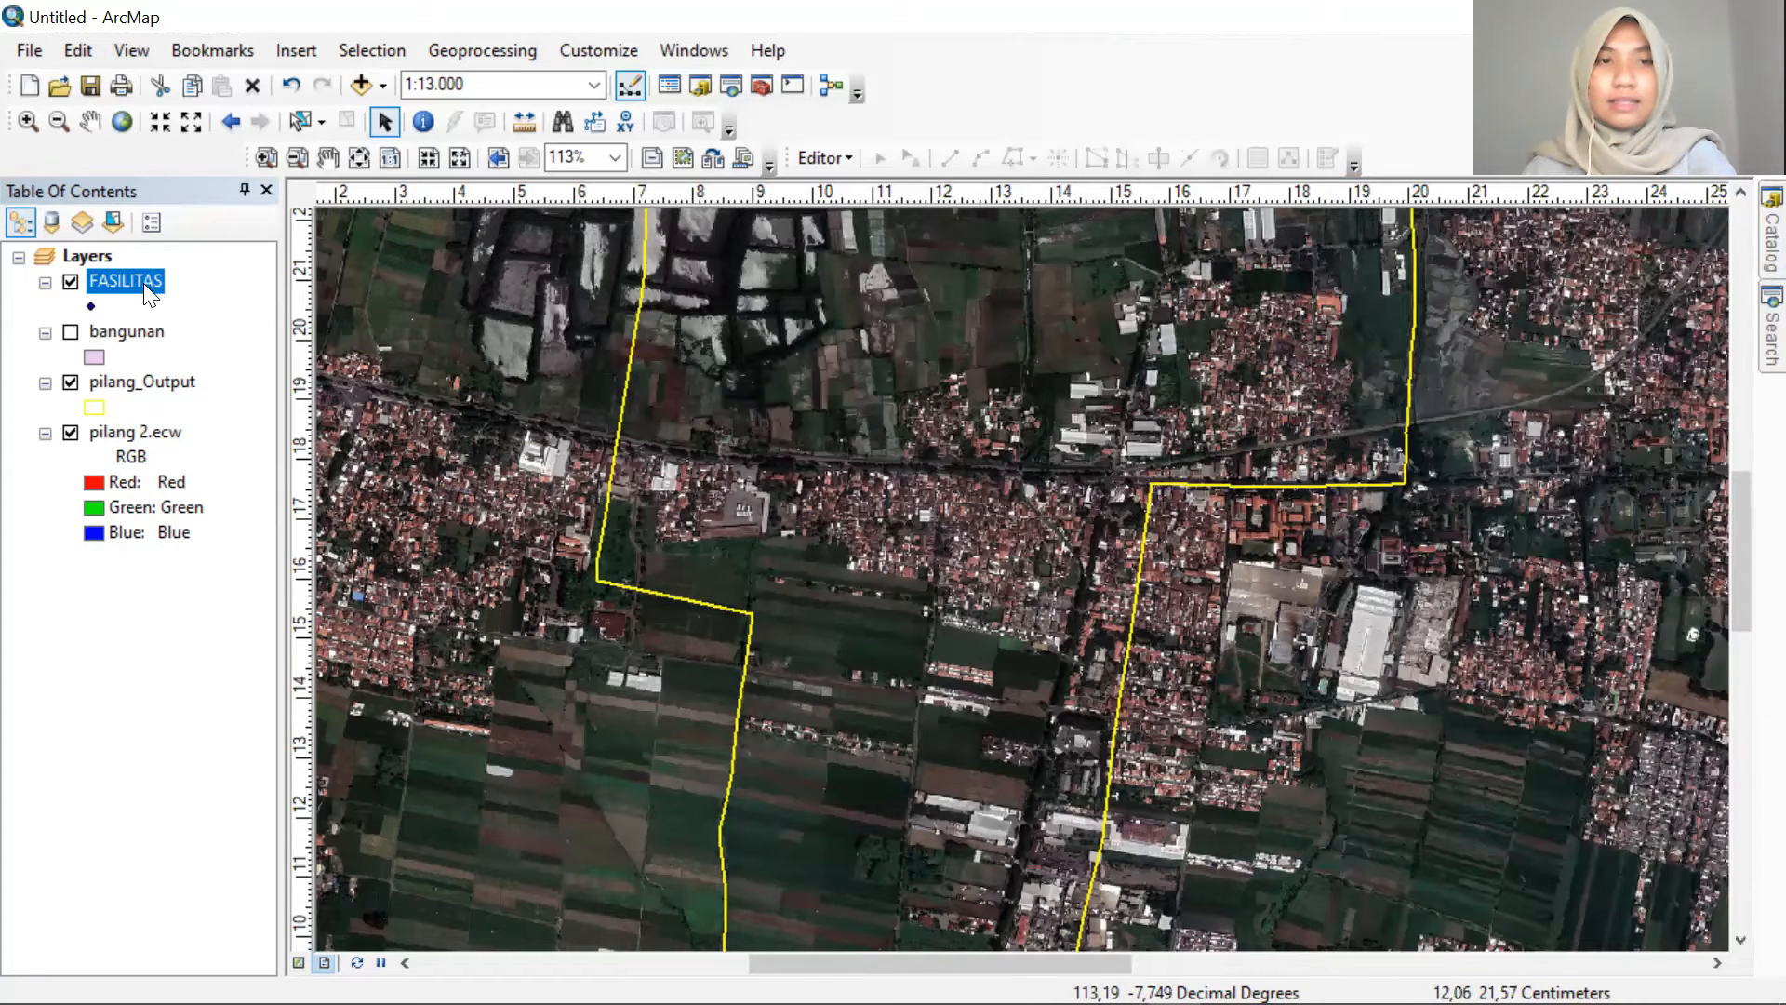
Start an edit session despite the spatial reference warnings and choose the FASILITAS point template for creating features
click(835, 157)
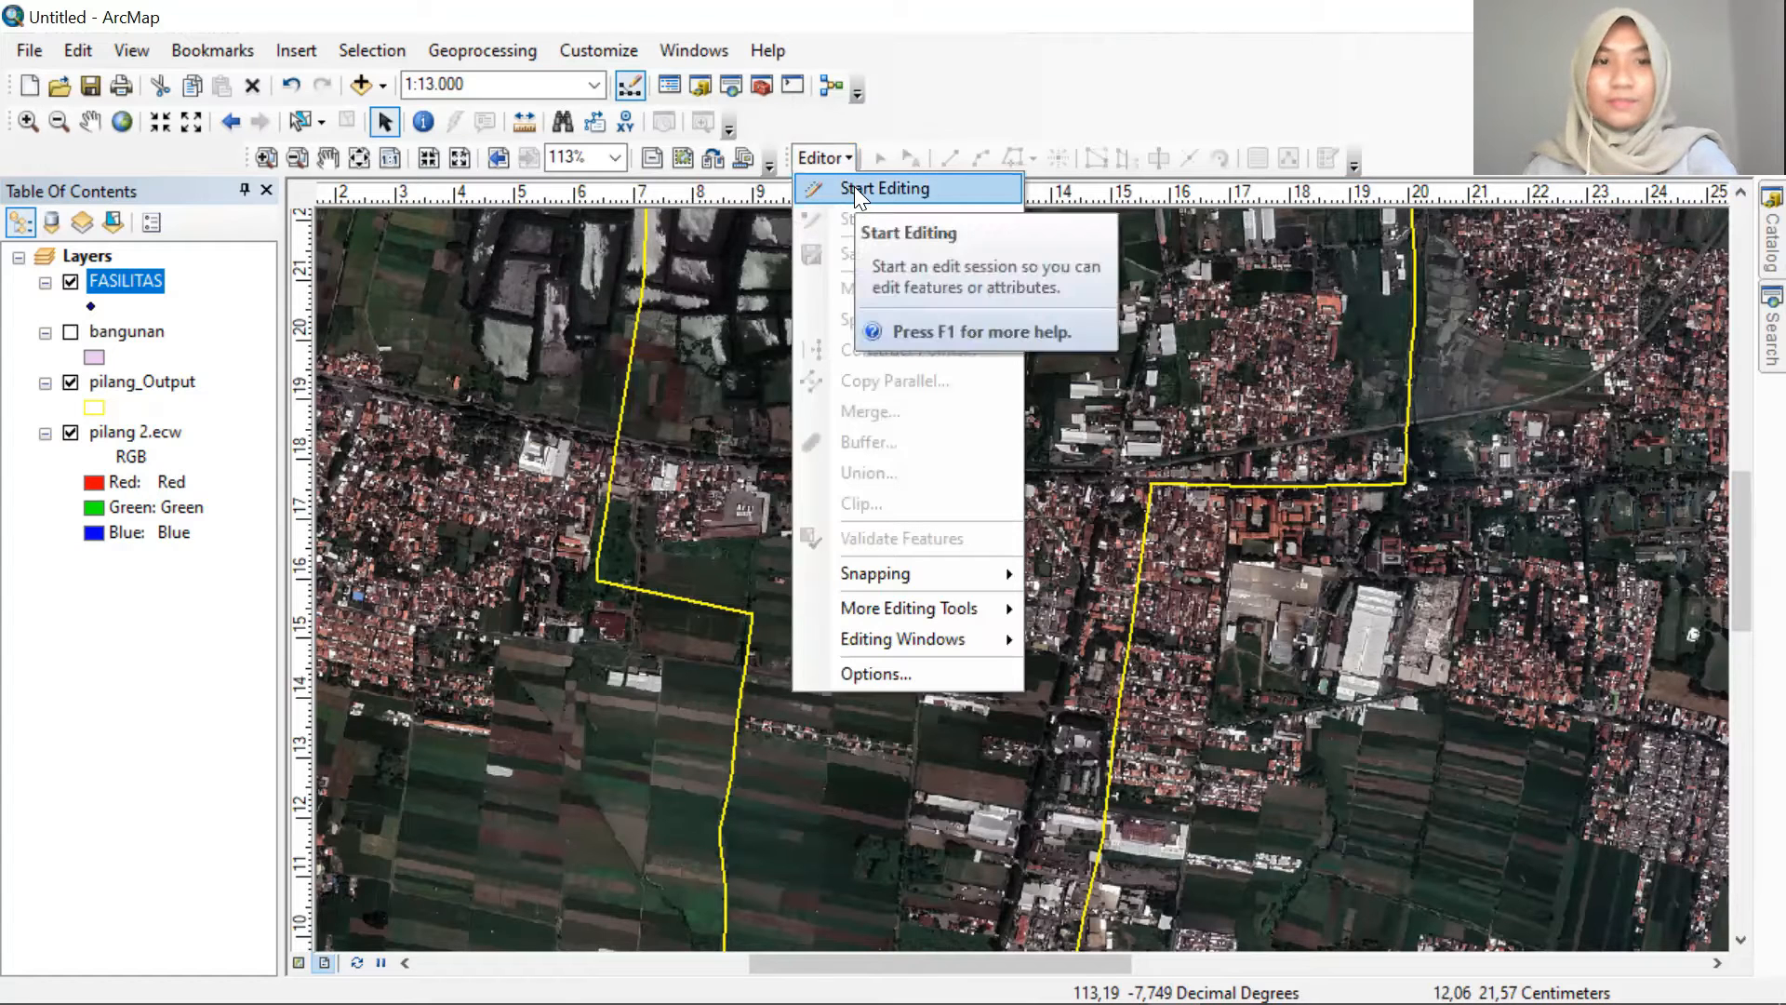
click(854, 188)
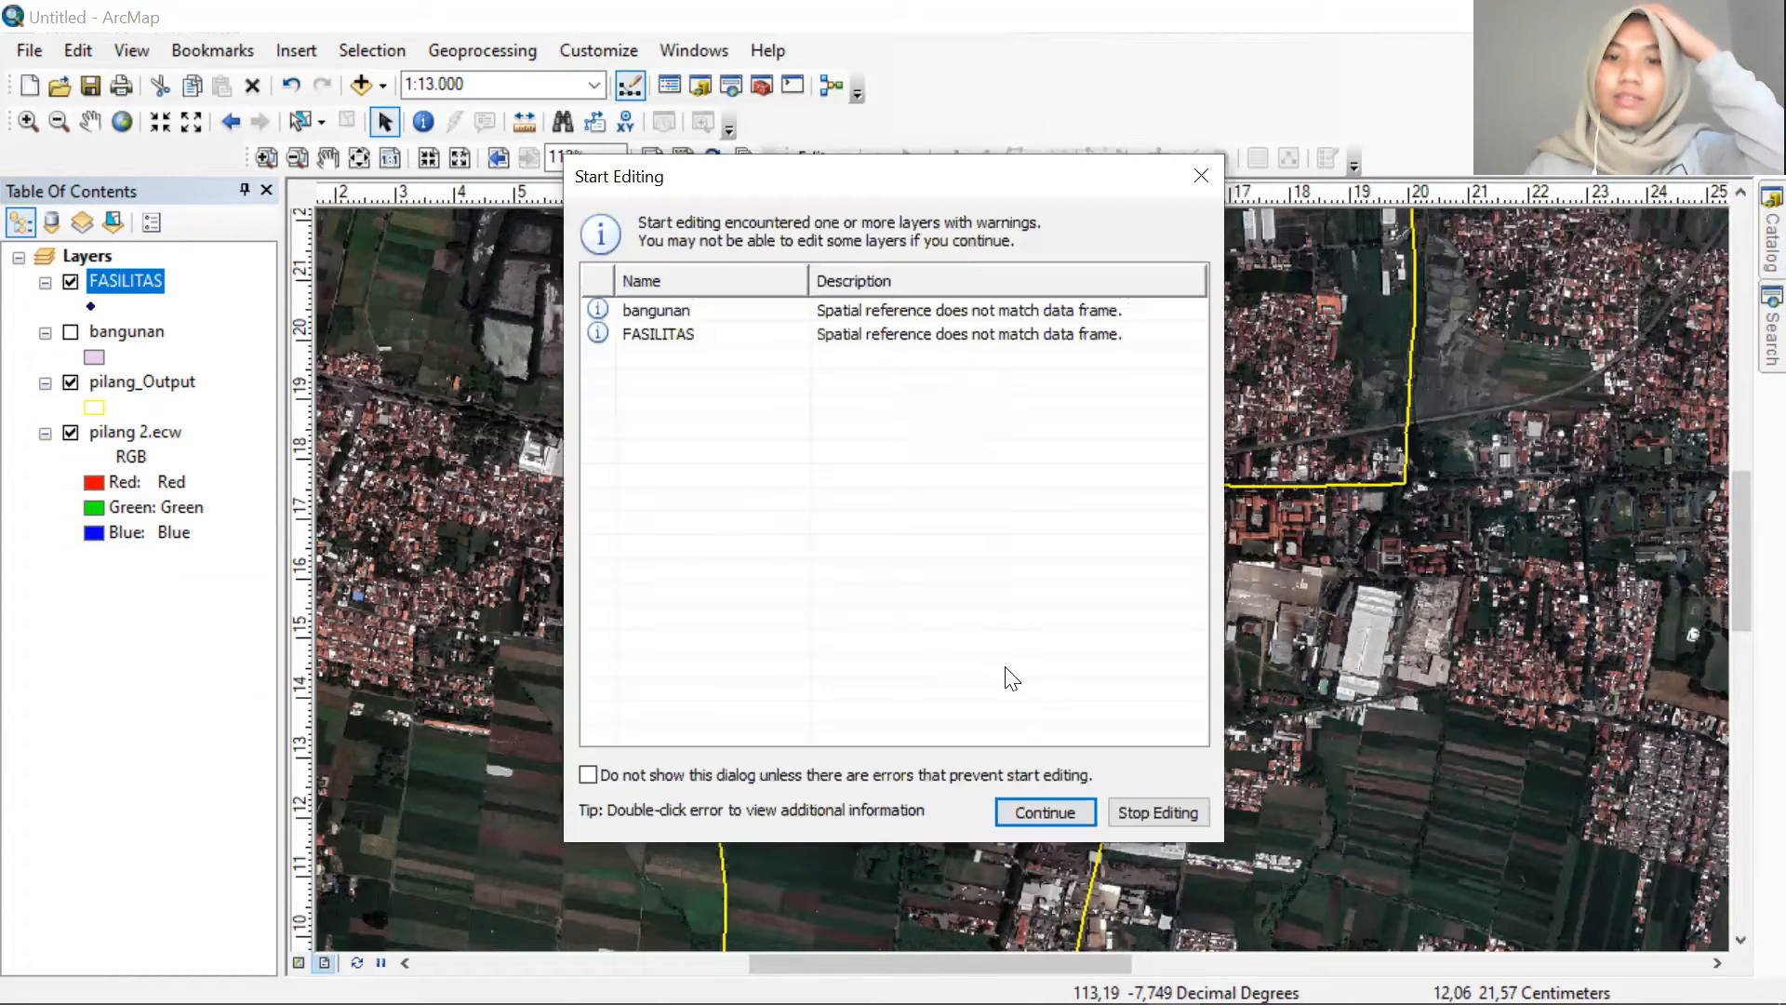
click(1063, 813)
mouse_move(1741, 264)
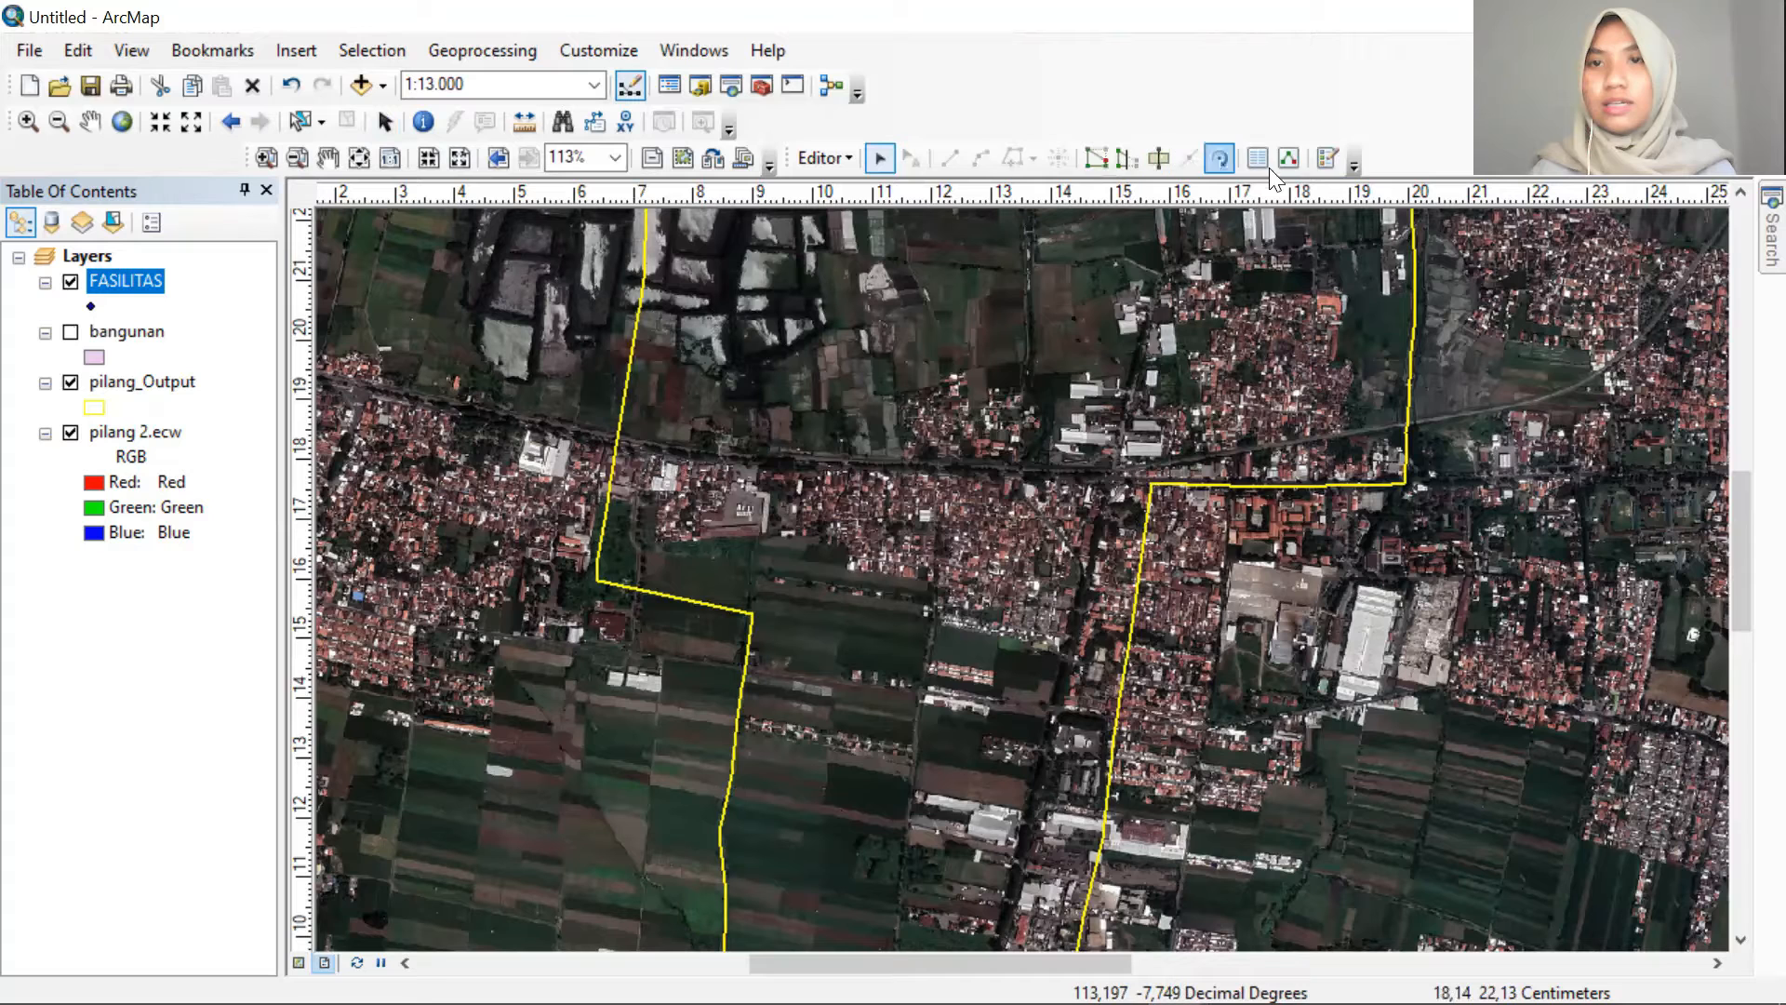
click(1338, 163)
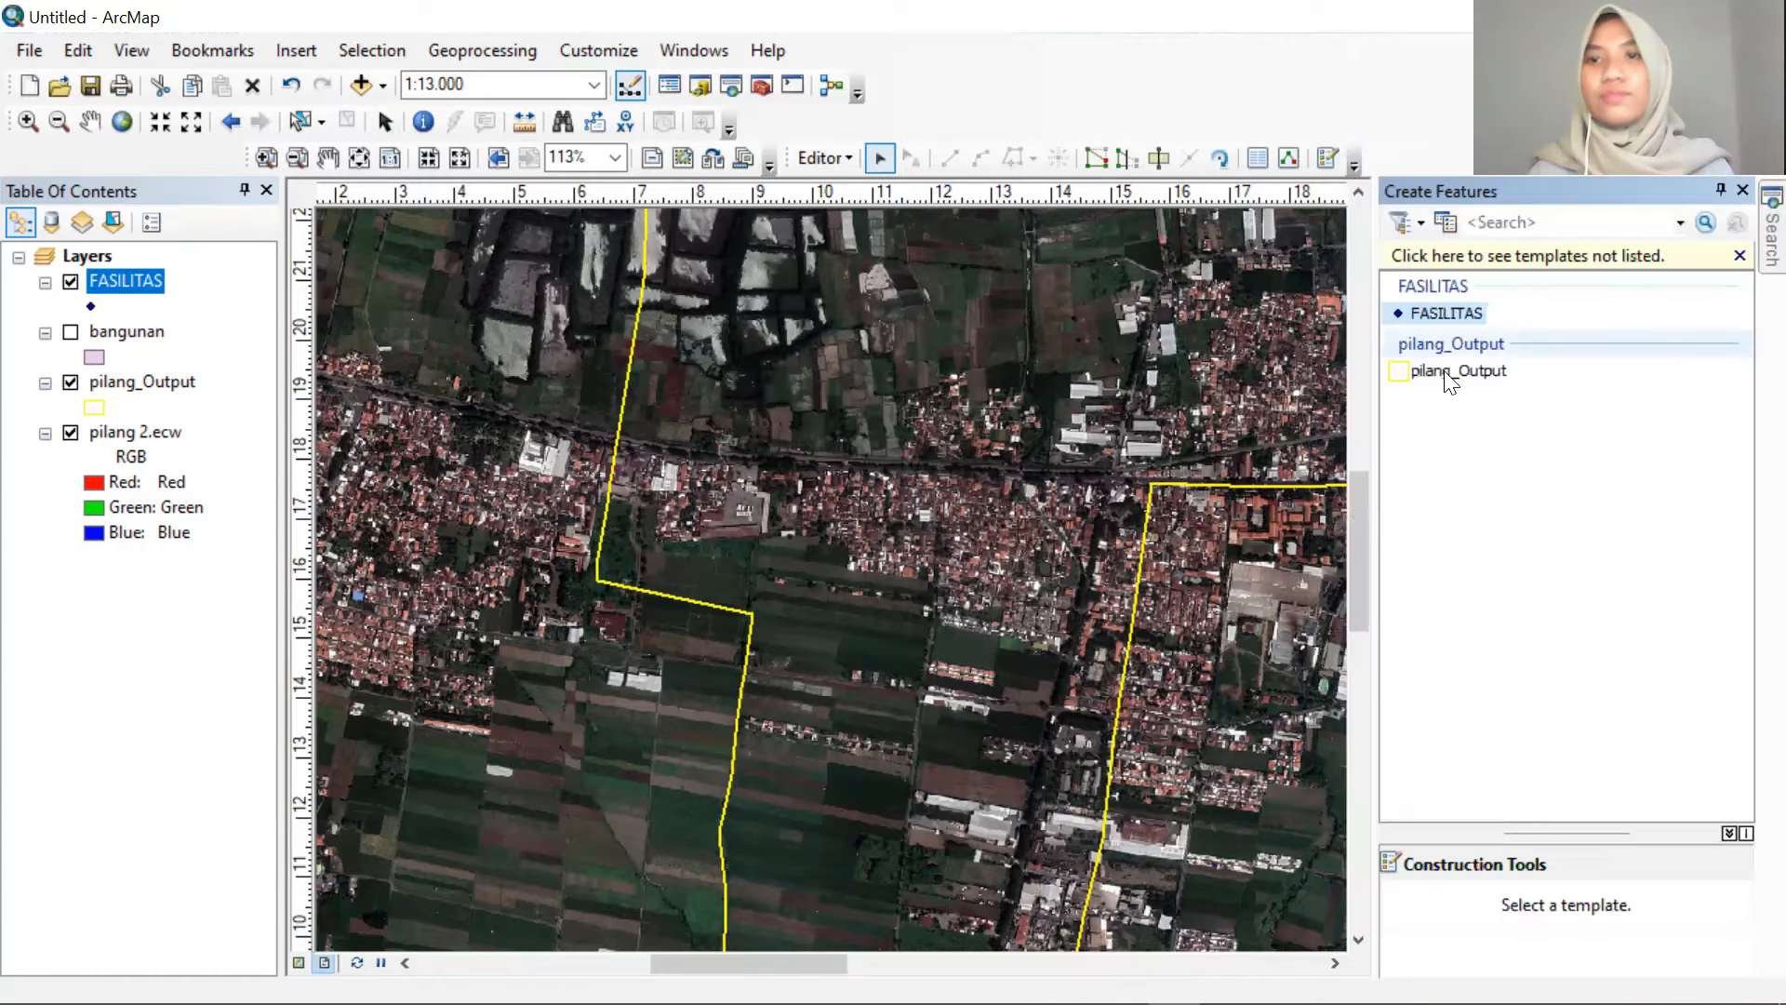
click(1450, 312)
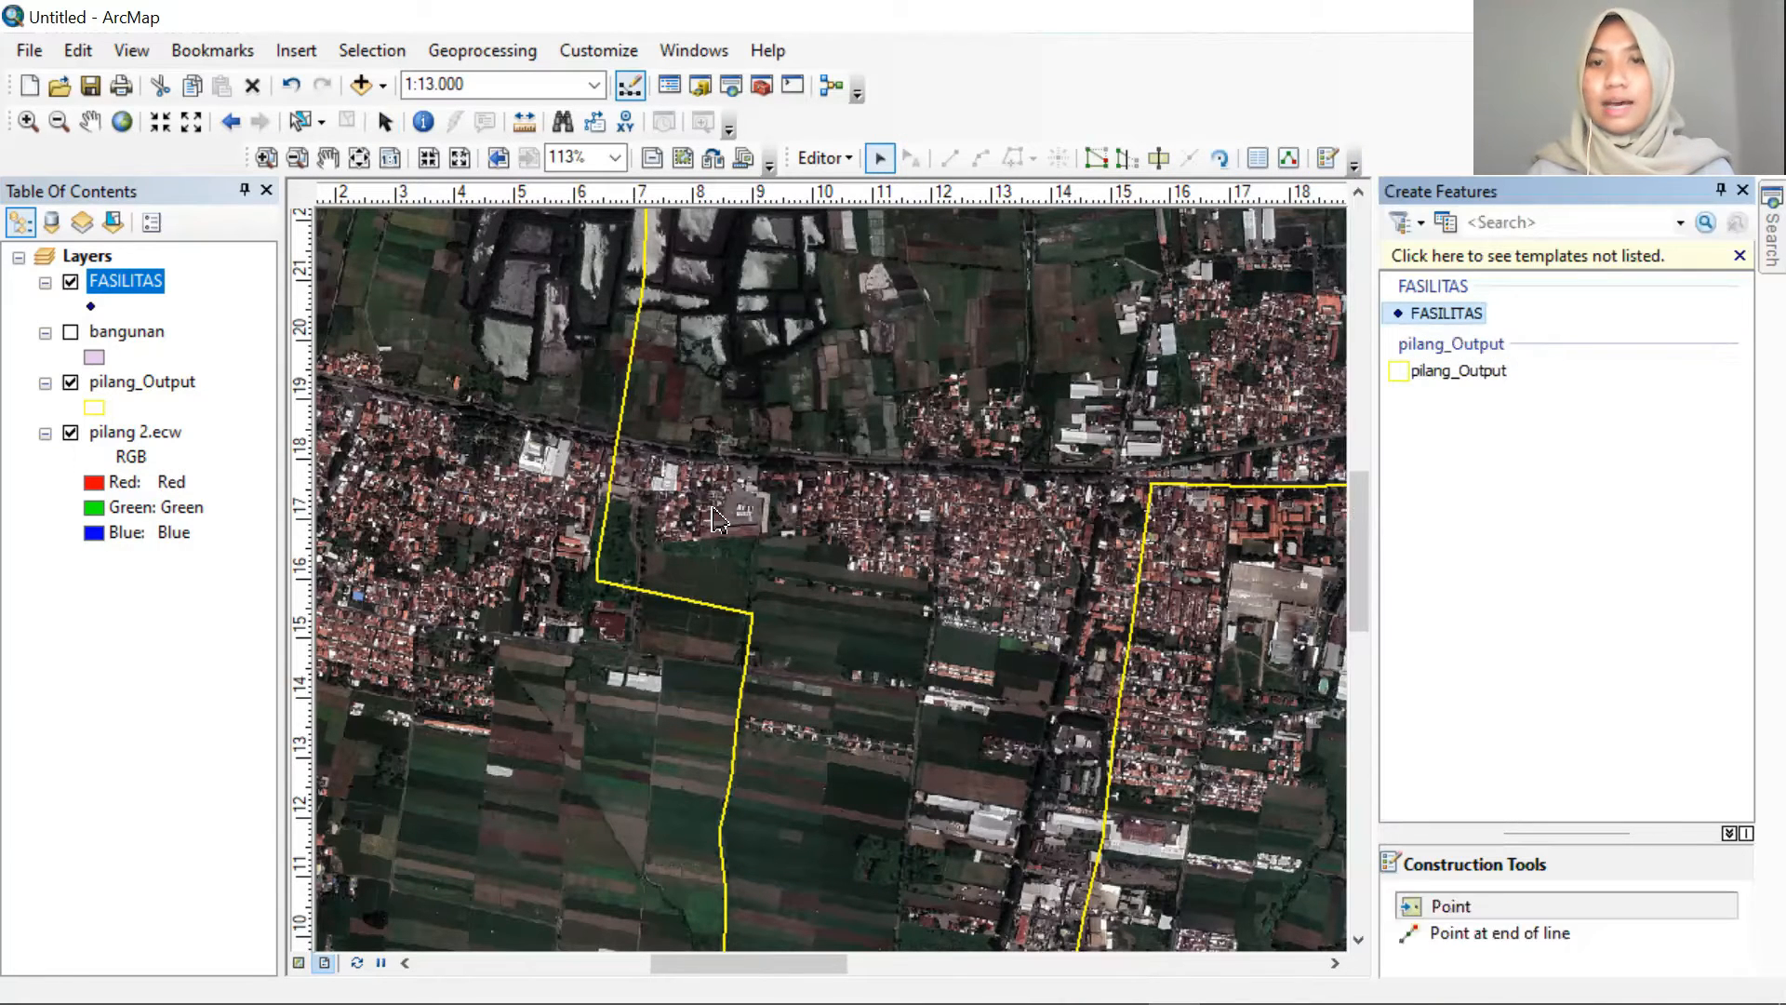
Place two FASILITAS points south of the main road, on the large white-roofed building and the orange-roofed building east of it
scroll(716, 519, up, 5)
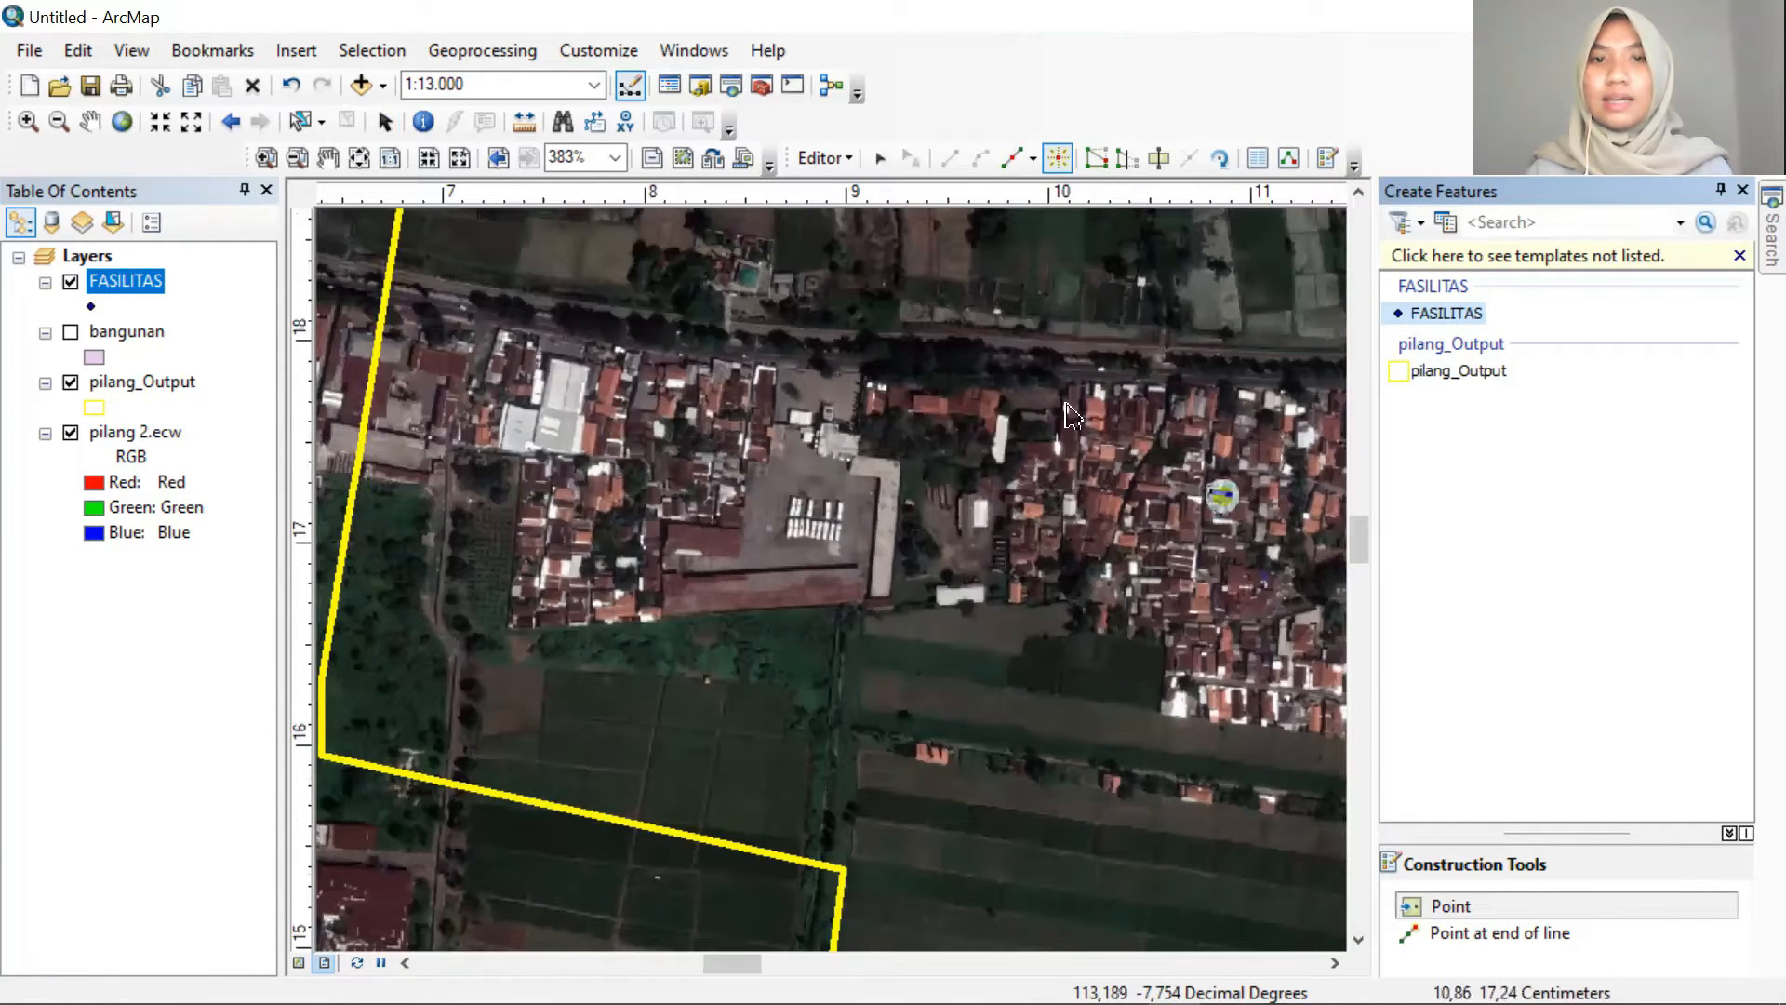
click(561, 406)
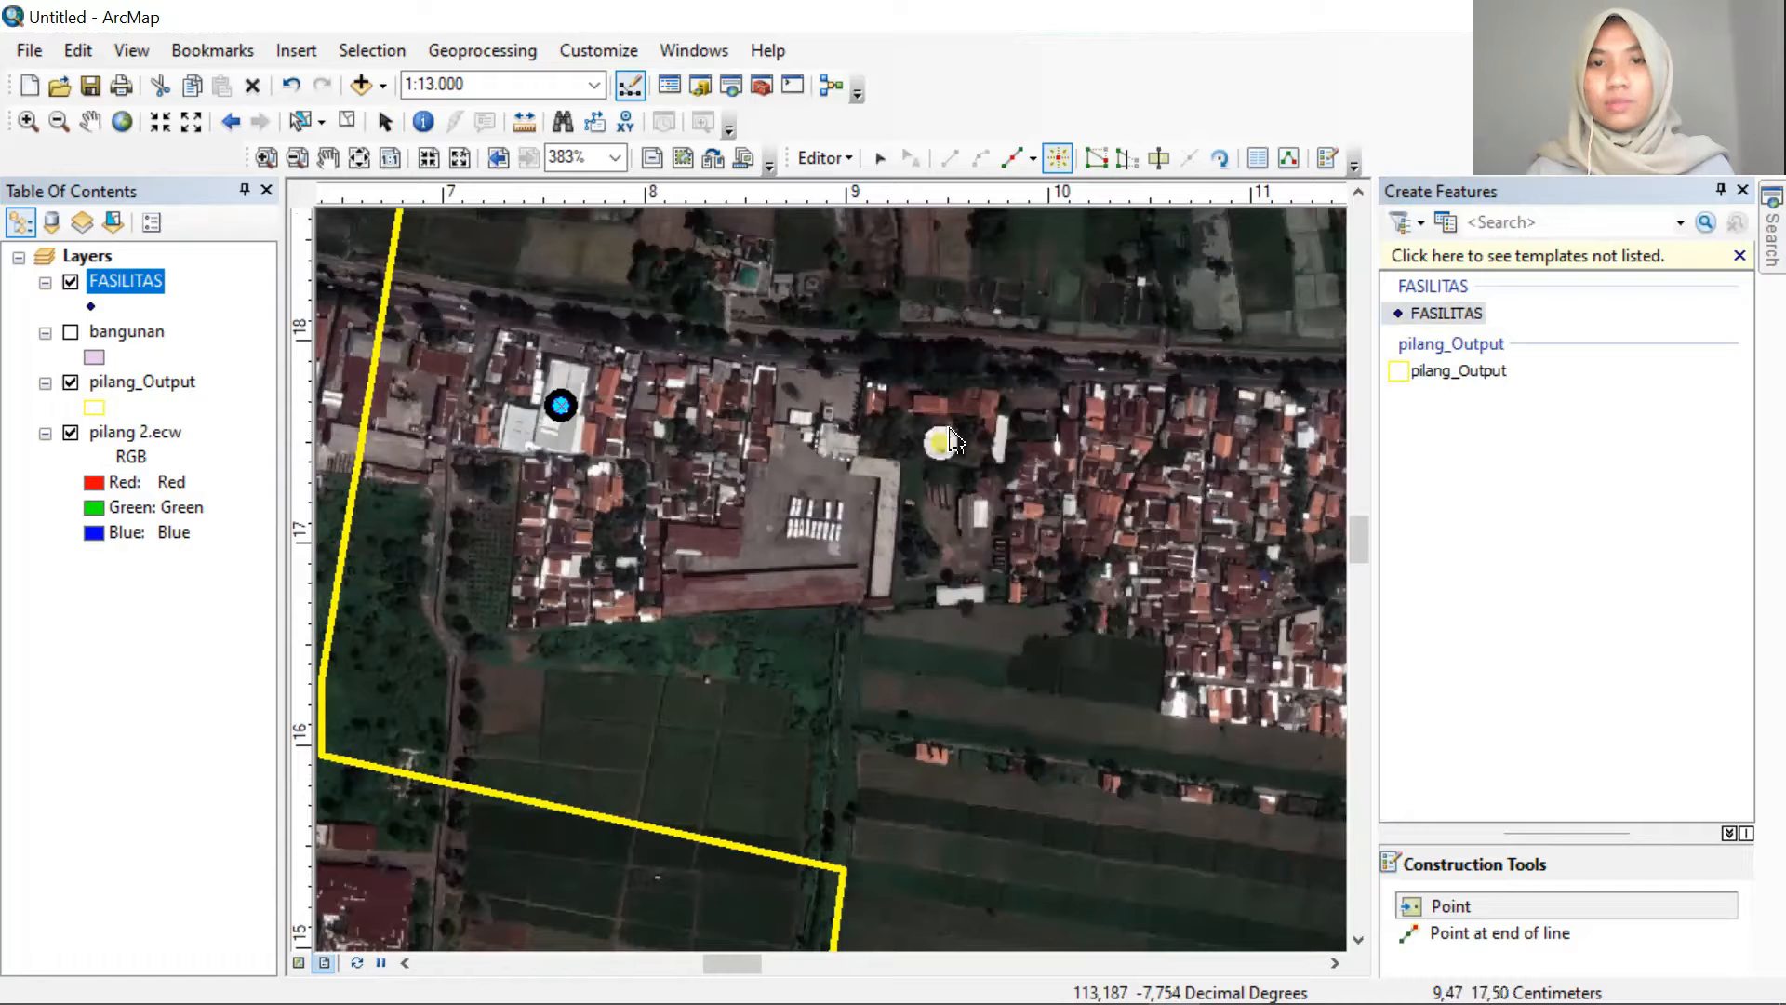
click(972, 404)
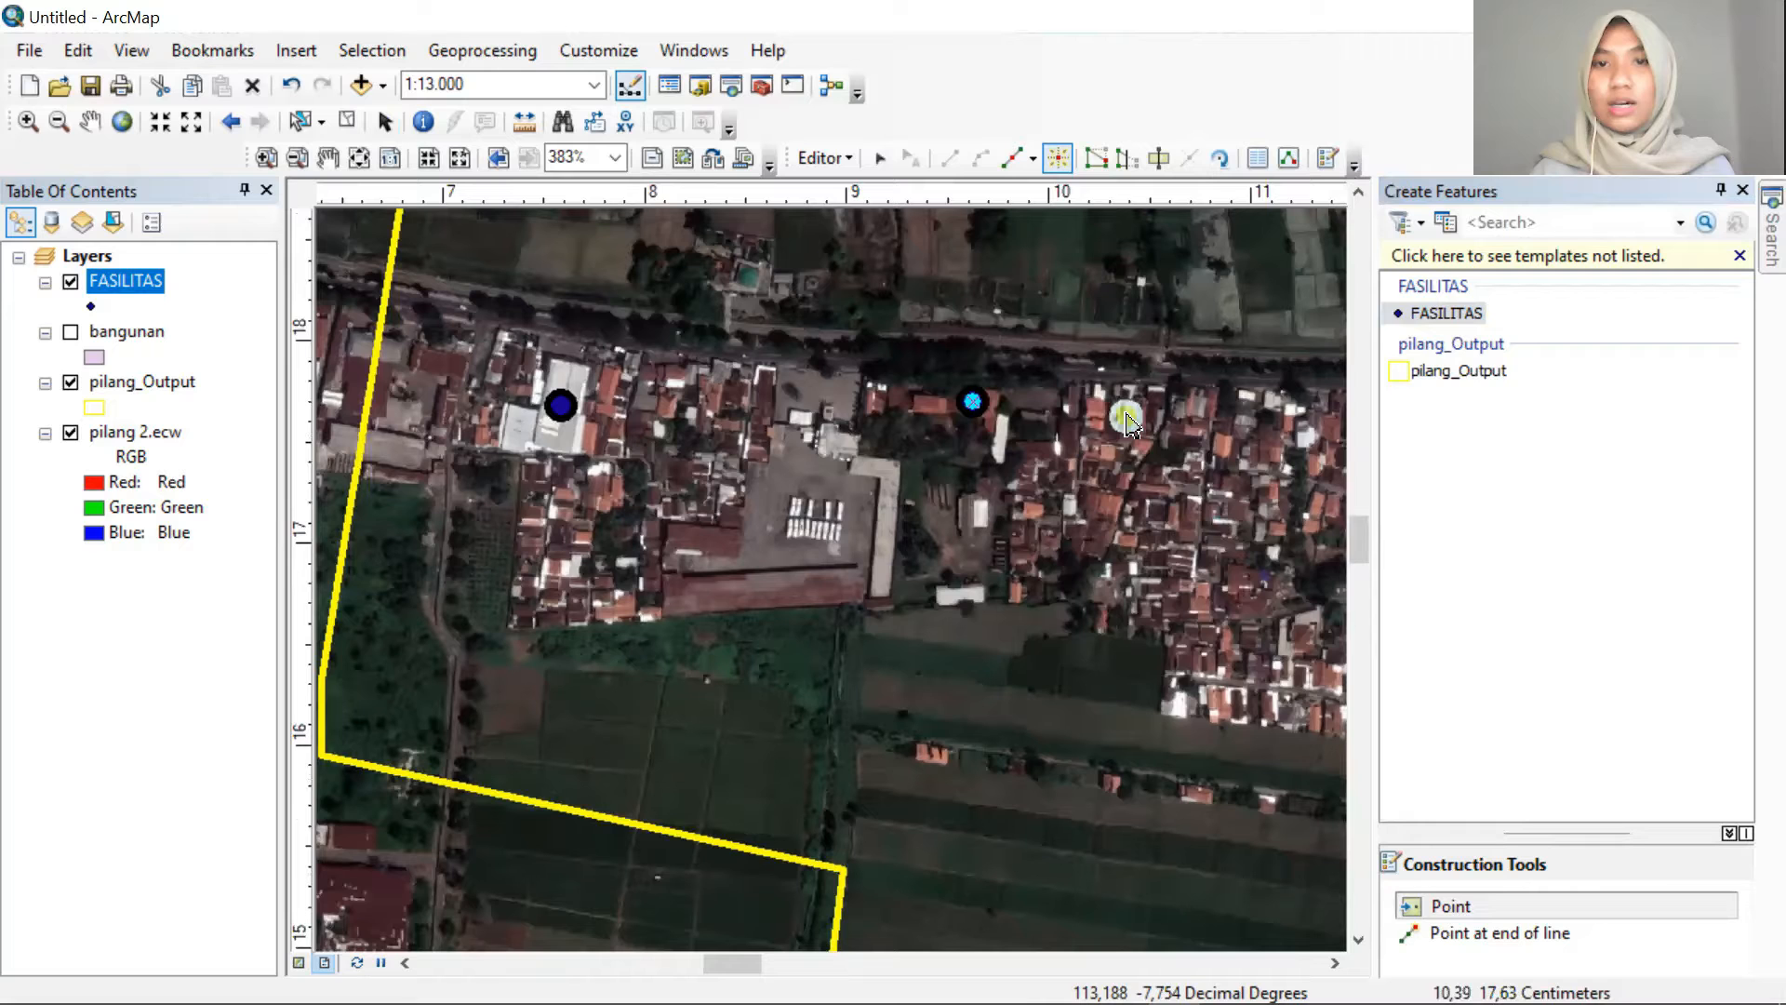
Save the edits, end the edit session and close the Create Features window
click(835, 159)
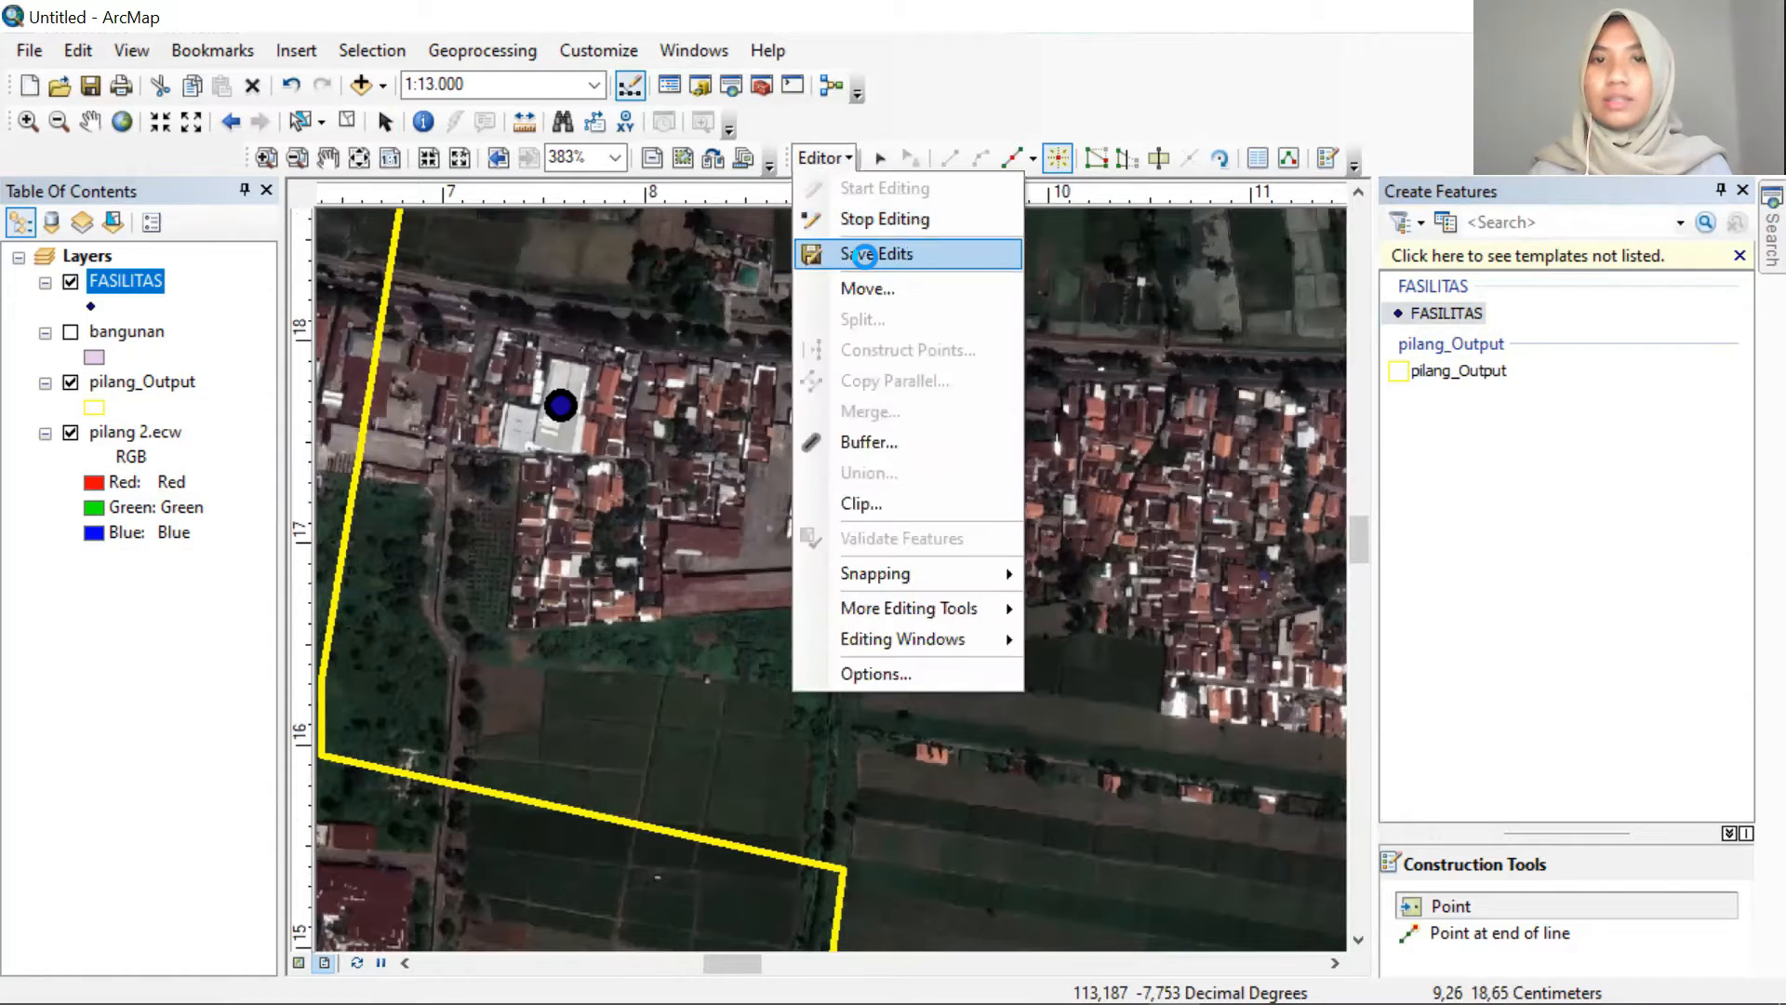
click(866, 253)
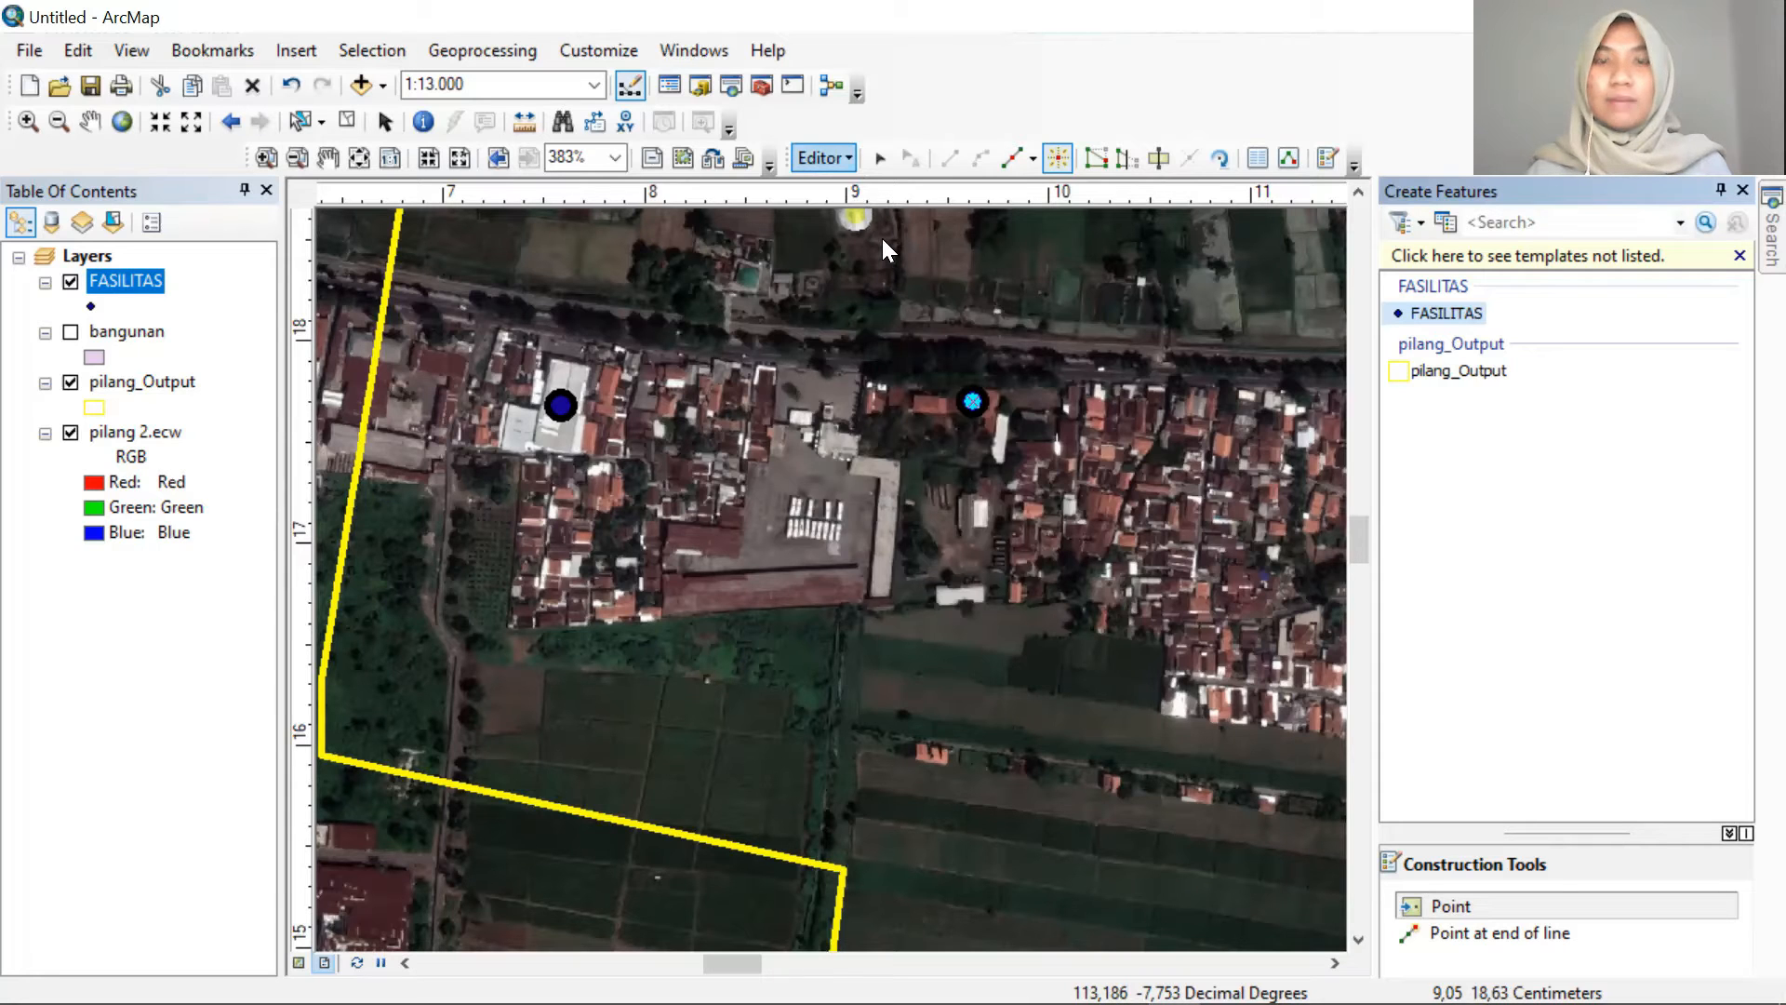
click(824, 157)
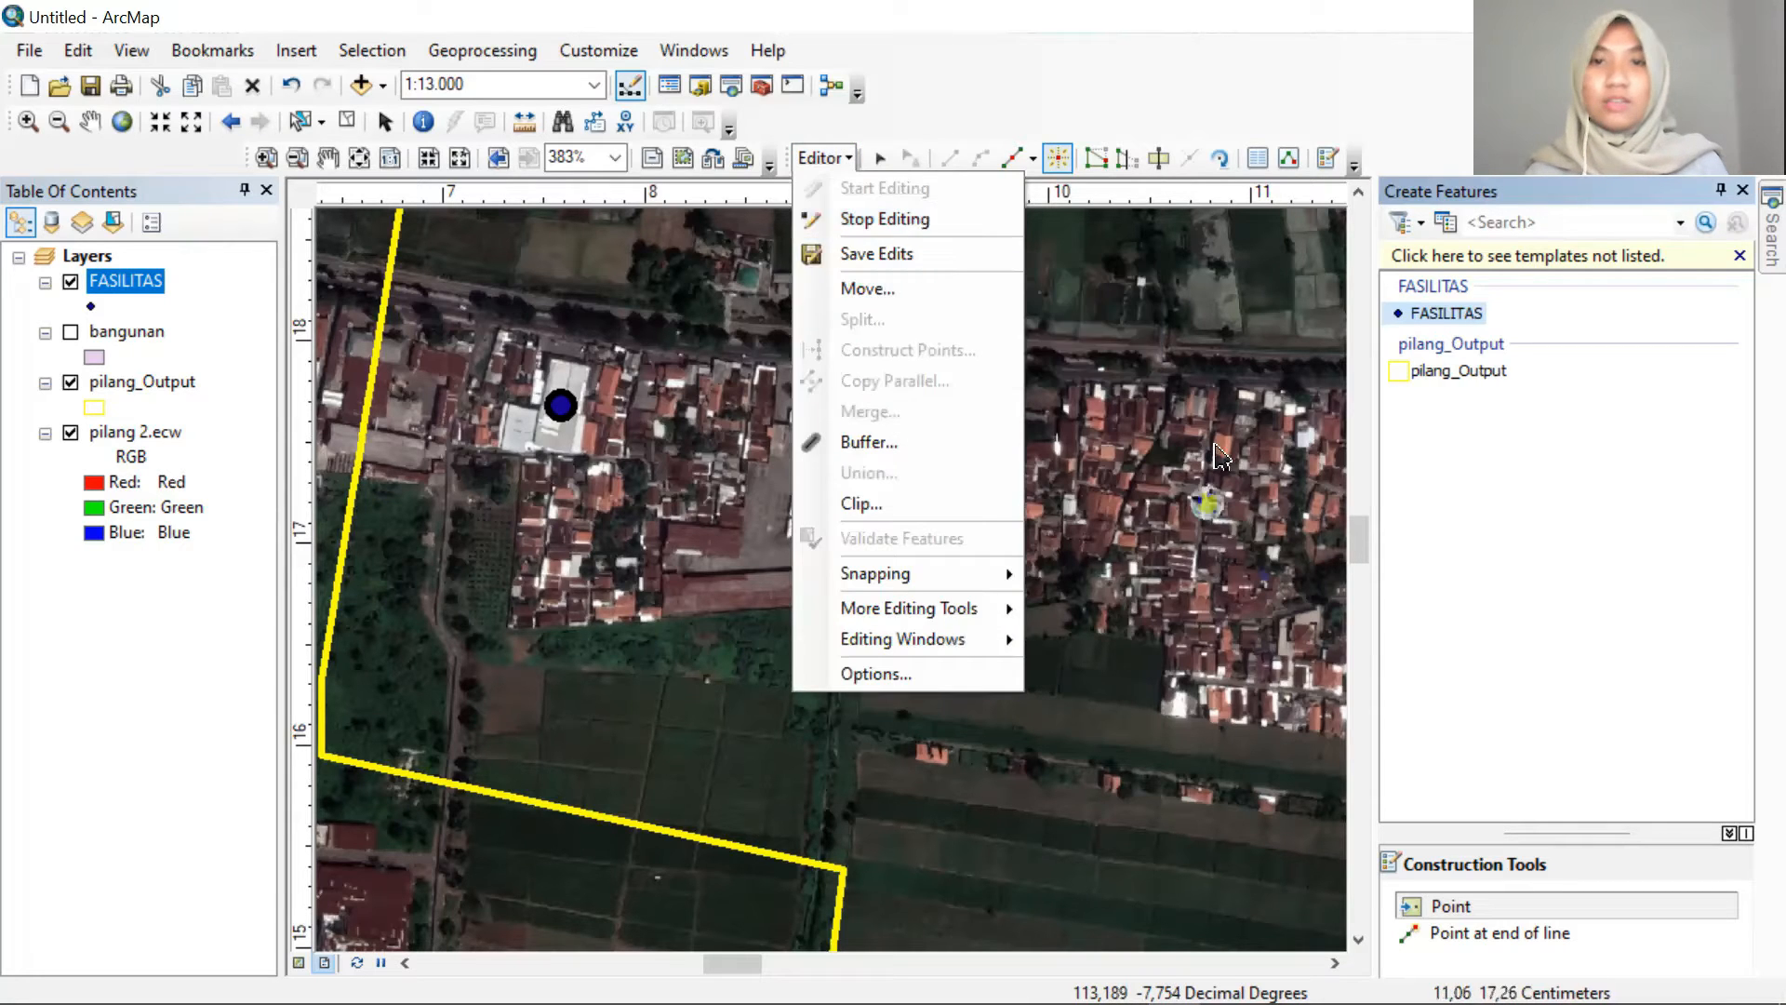
click(938, 220)
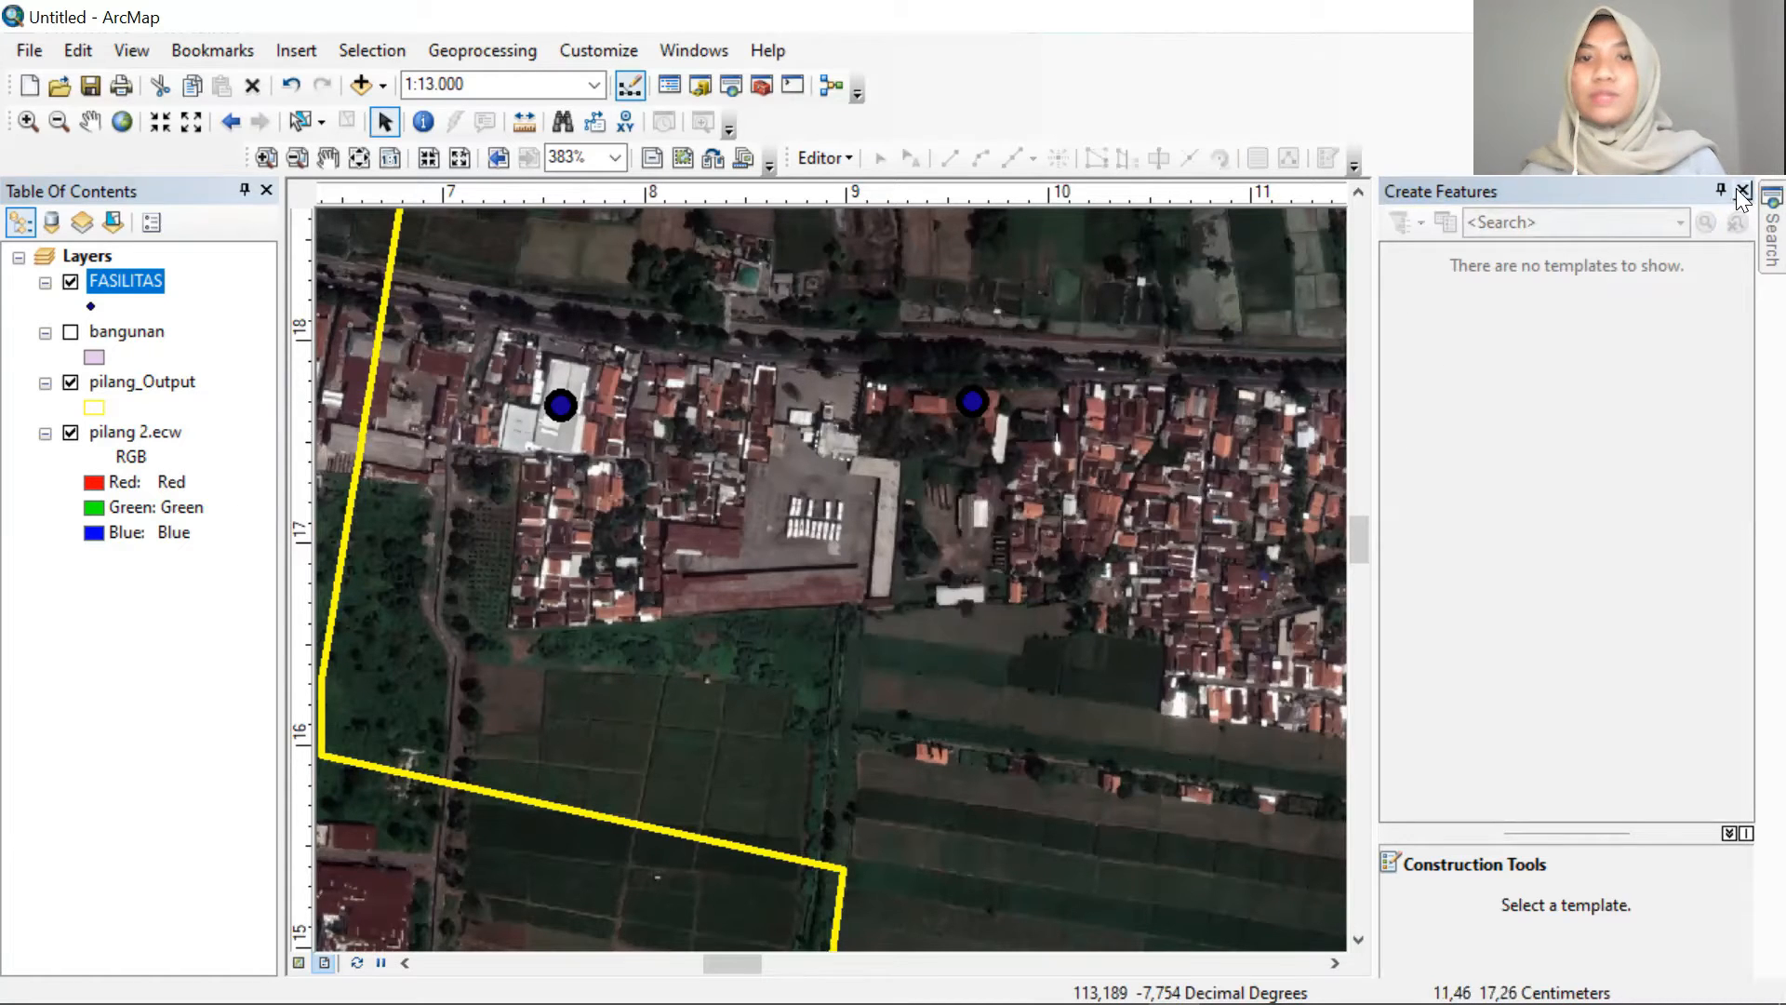
click(1740, 190)
click(1772, 233)
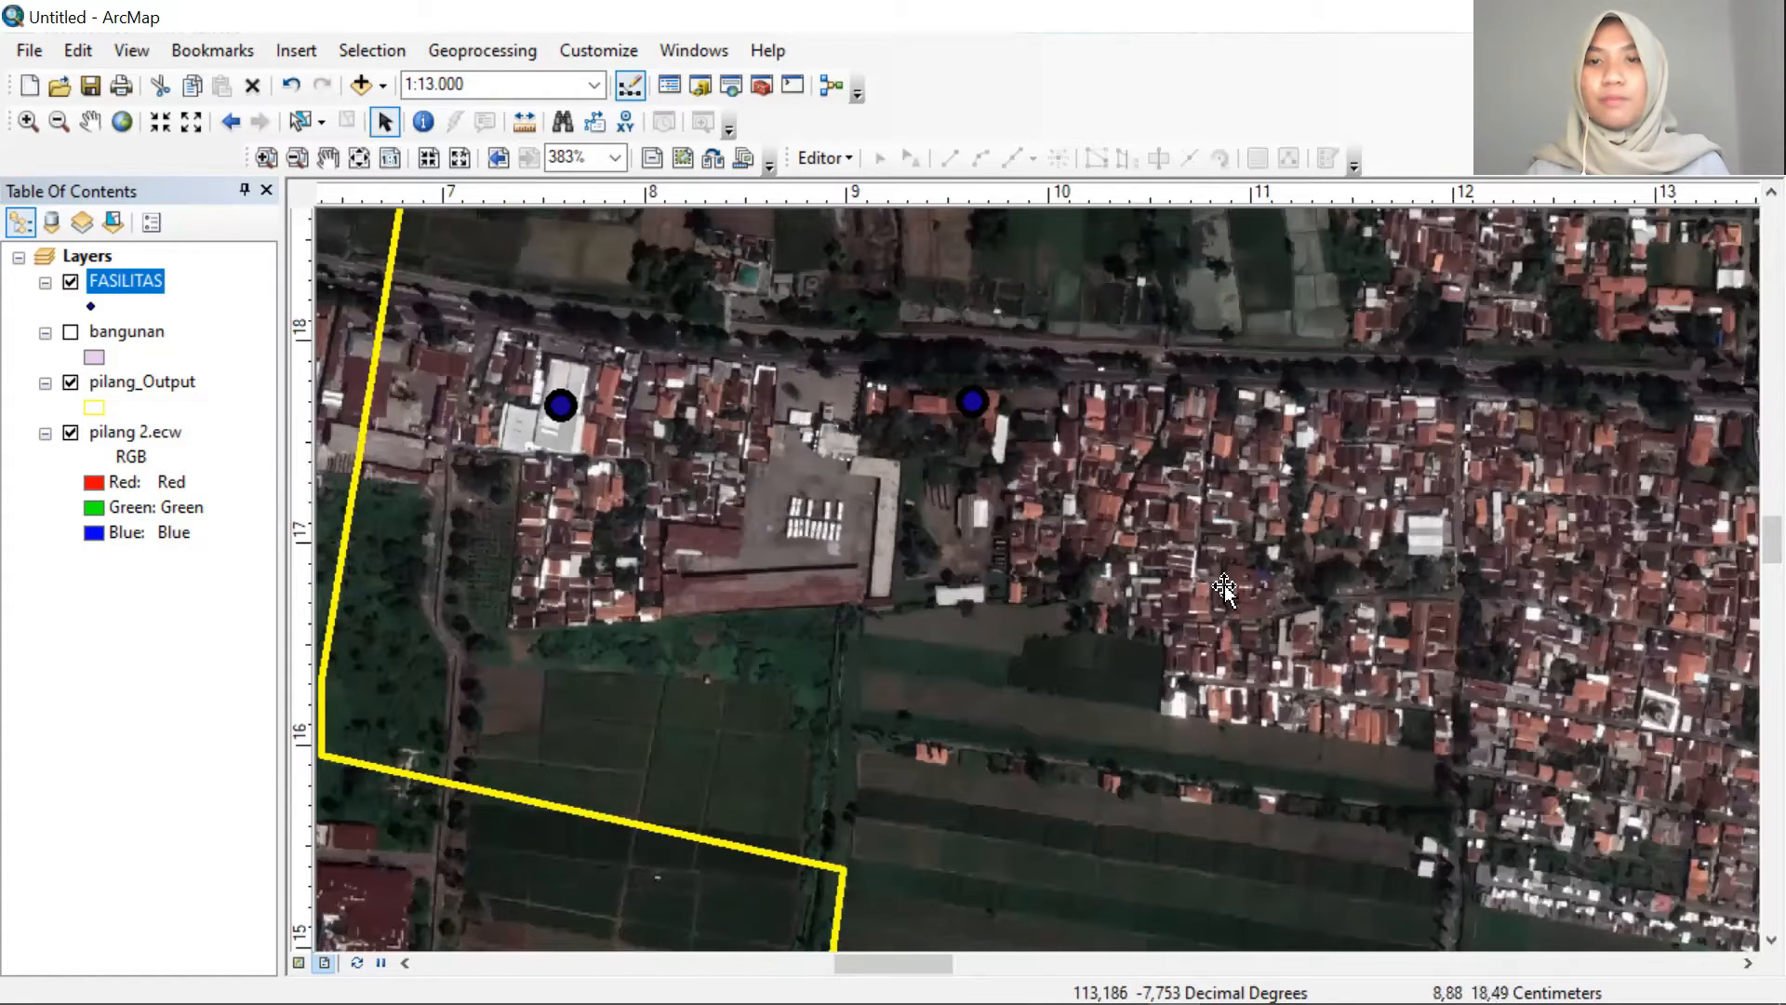
Show the project folder's shapefiles in the Catalog and remove the FASILITAS layer from the map
scroll(1315, 629, down, 3)
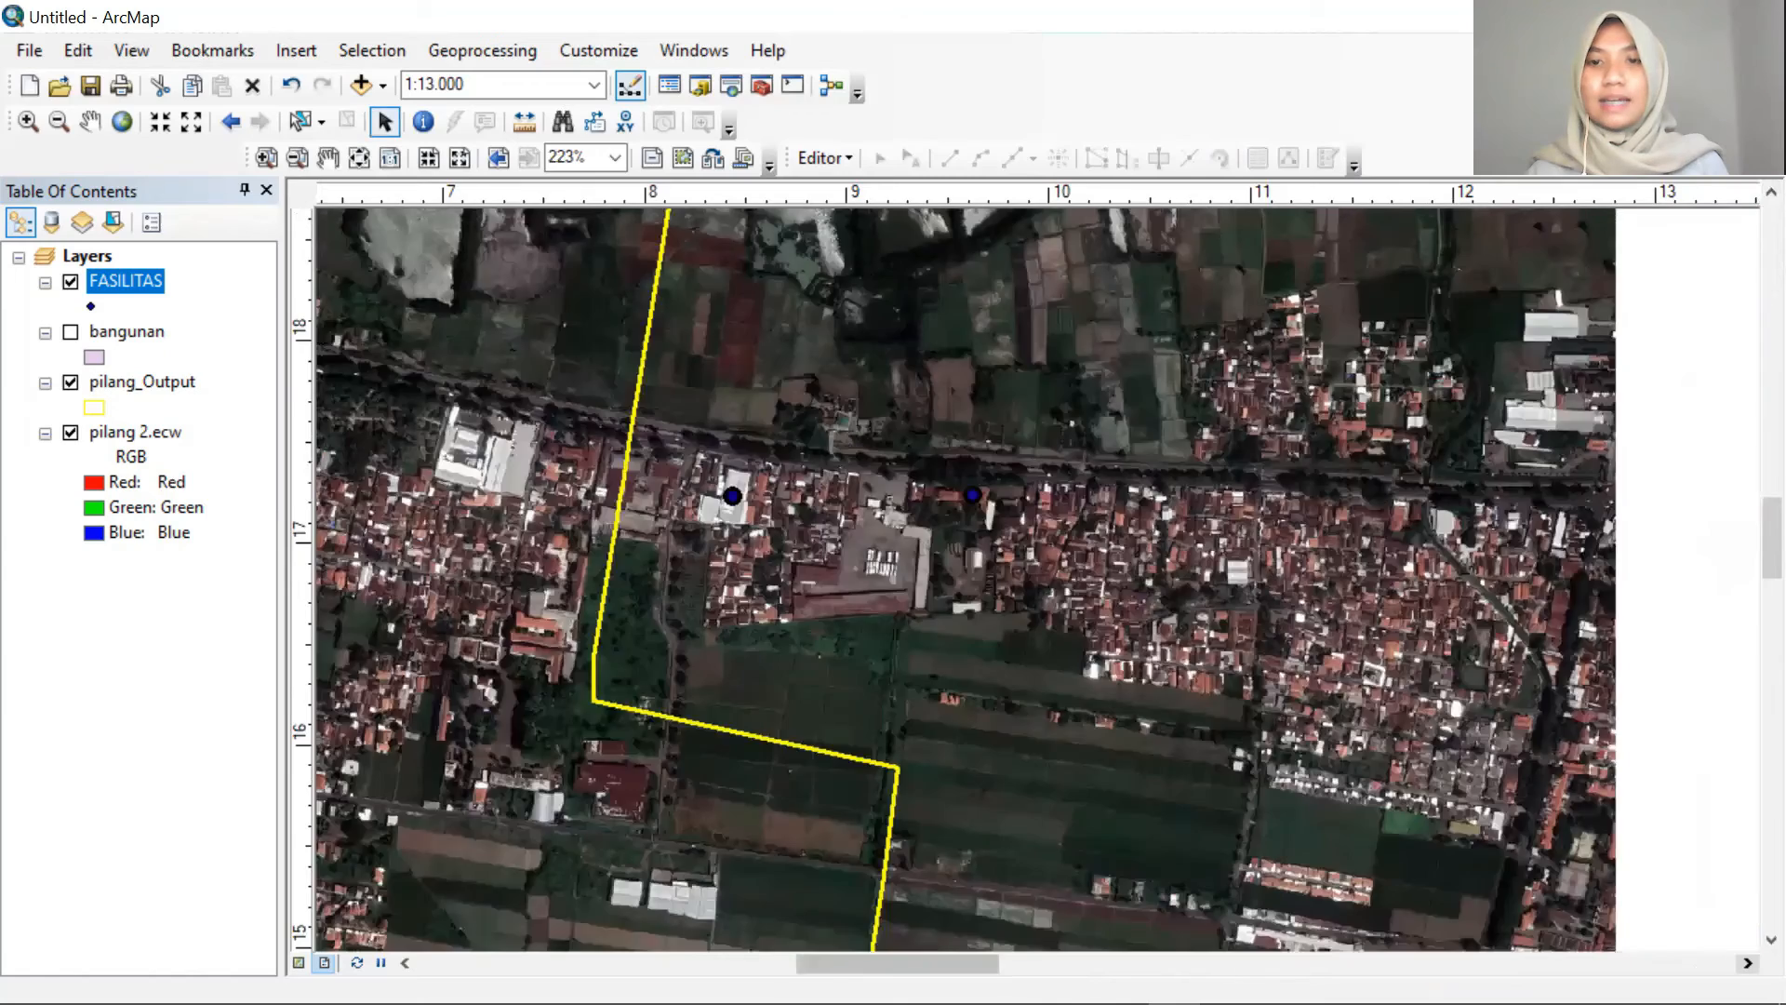
double_click(1748, 964)
double_click(1748, 963)
scroll(983, 735, down, 2)
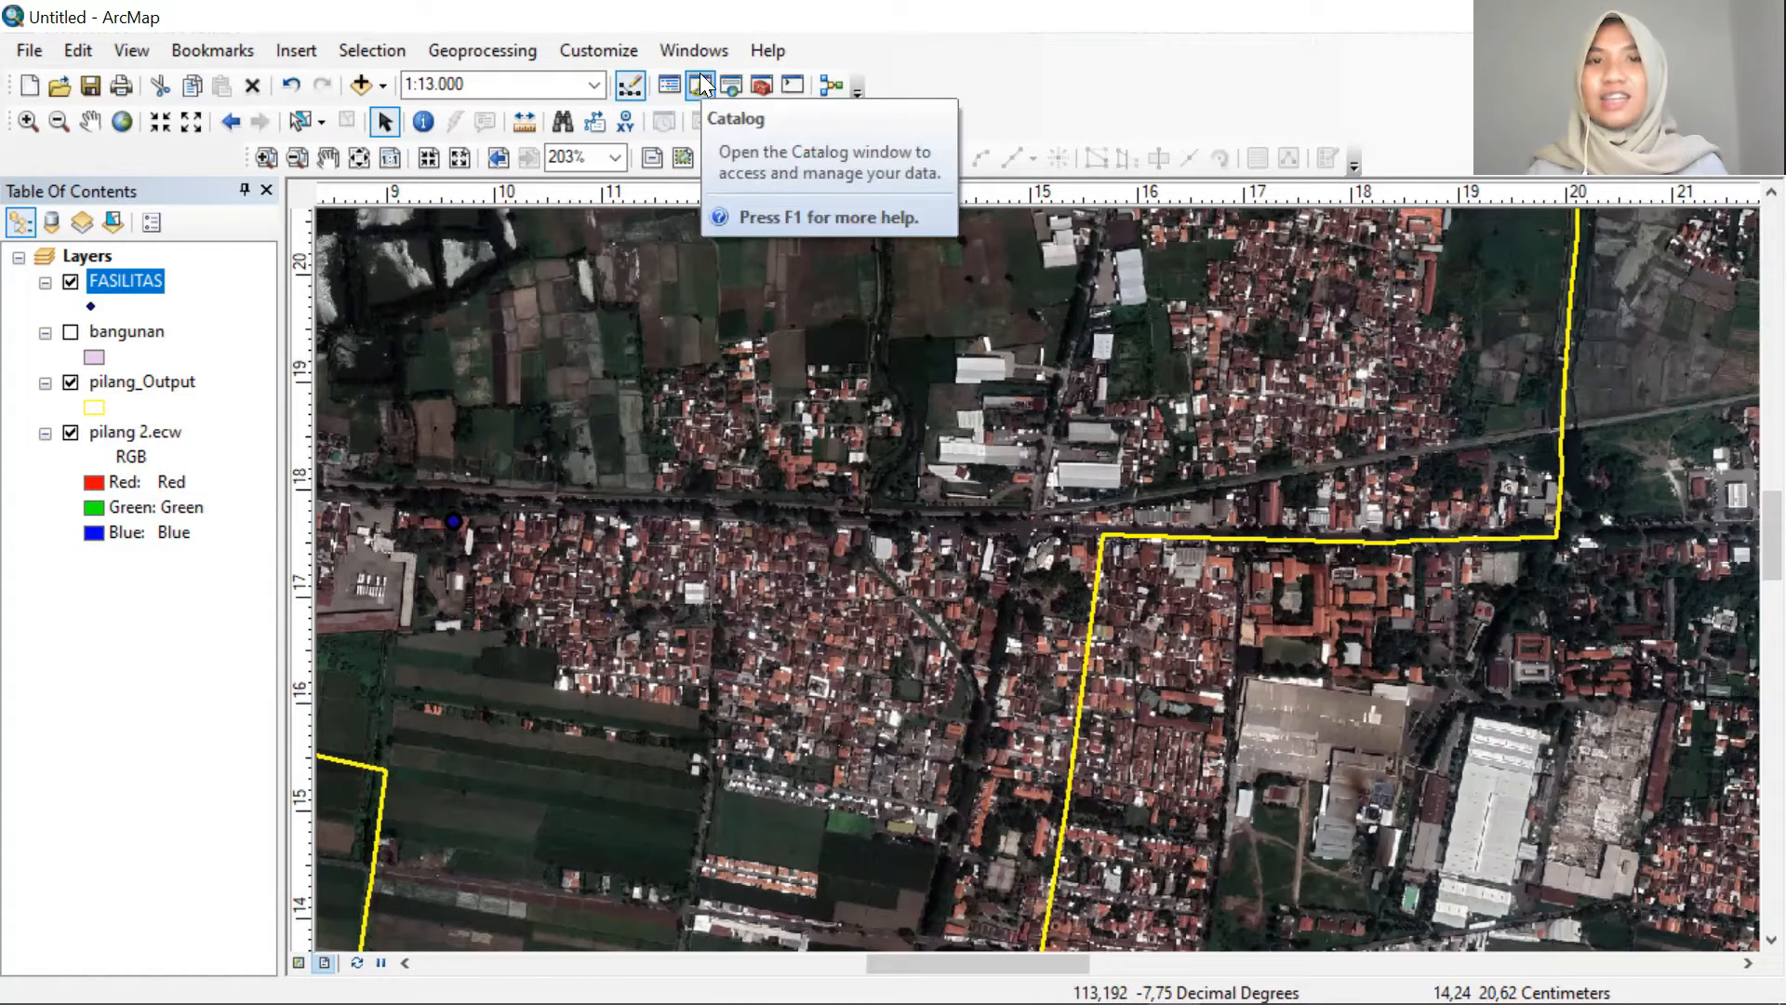
click(743, 86)
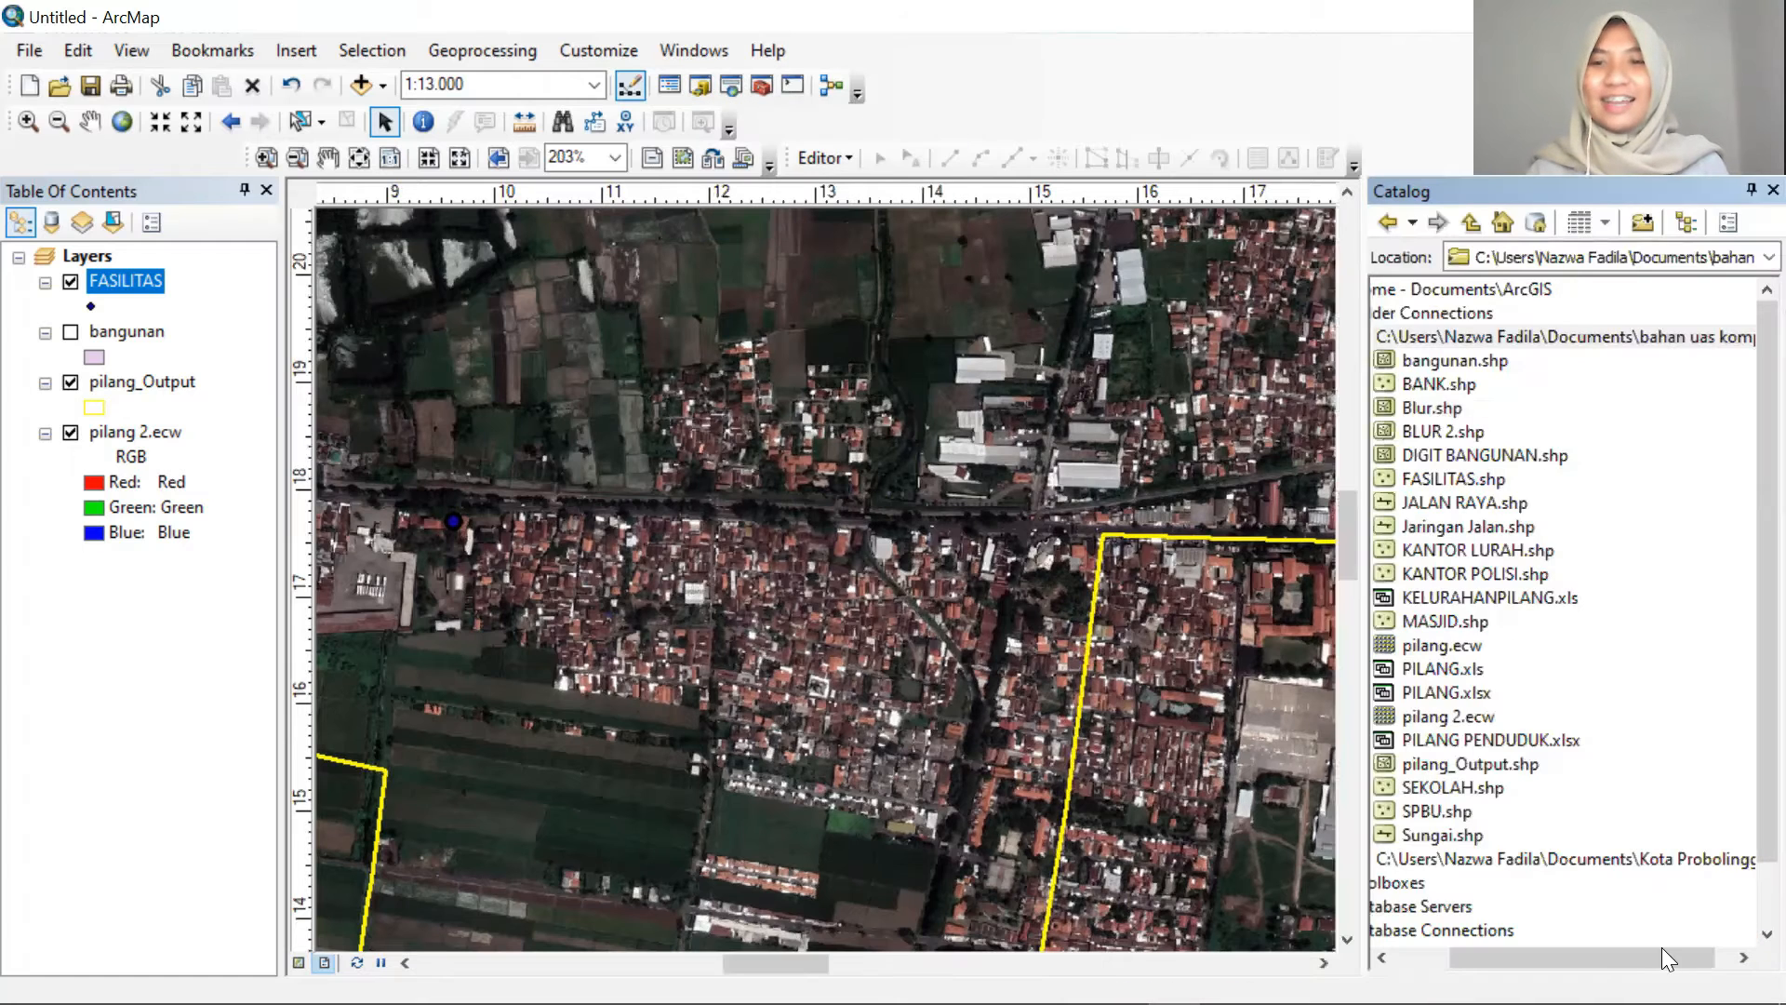
drag(1662, 955, 1604, 954)
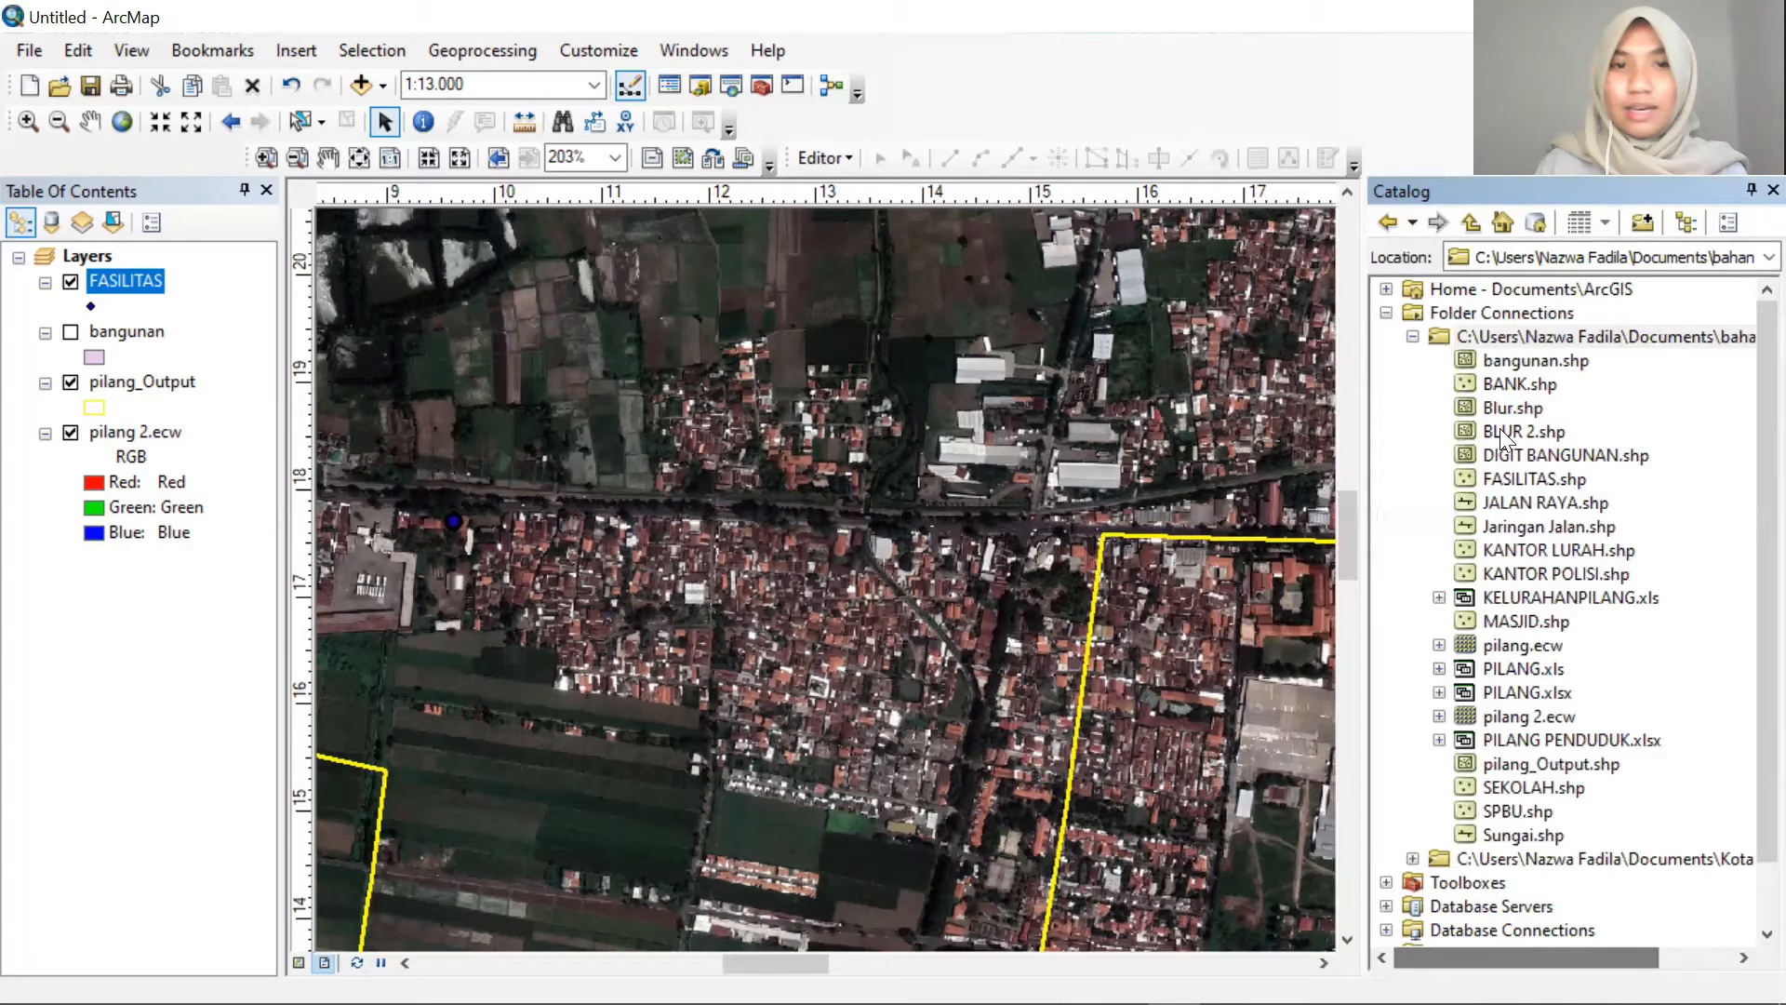
right_click(108, 279)
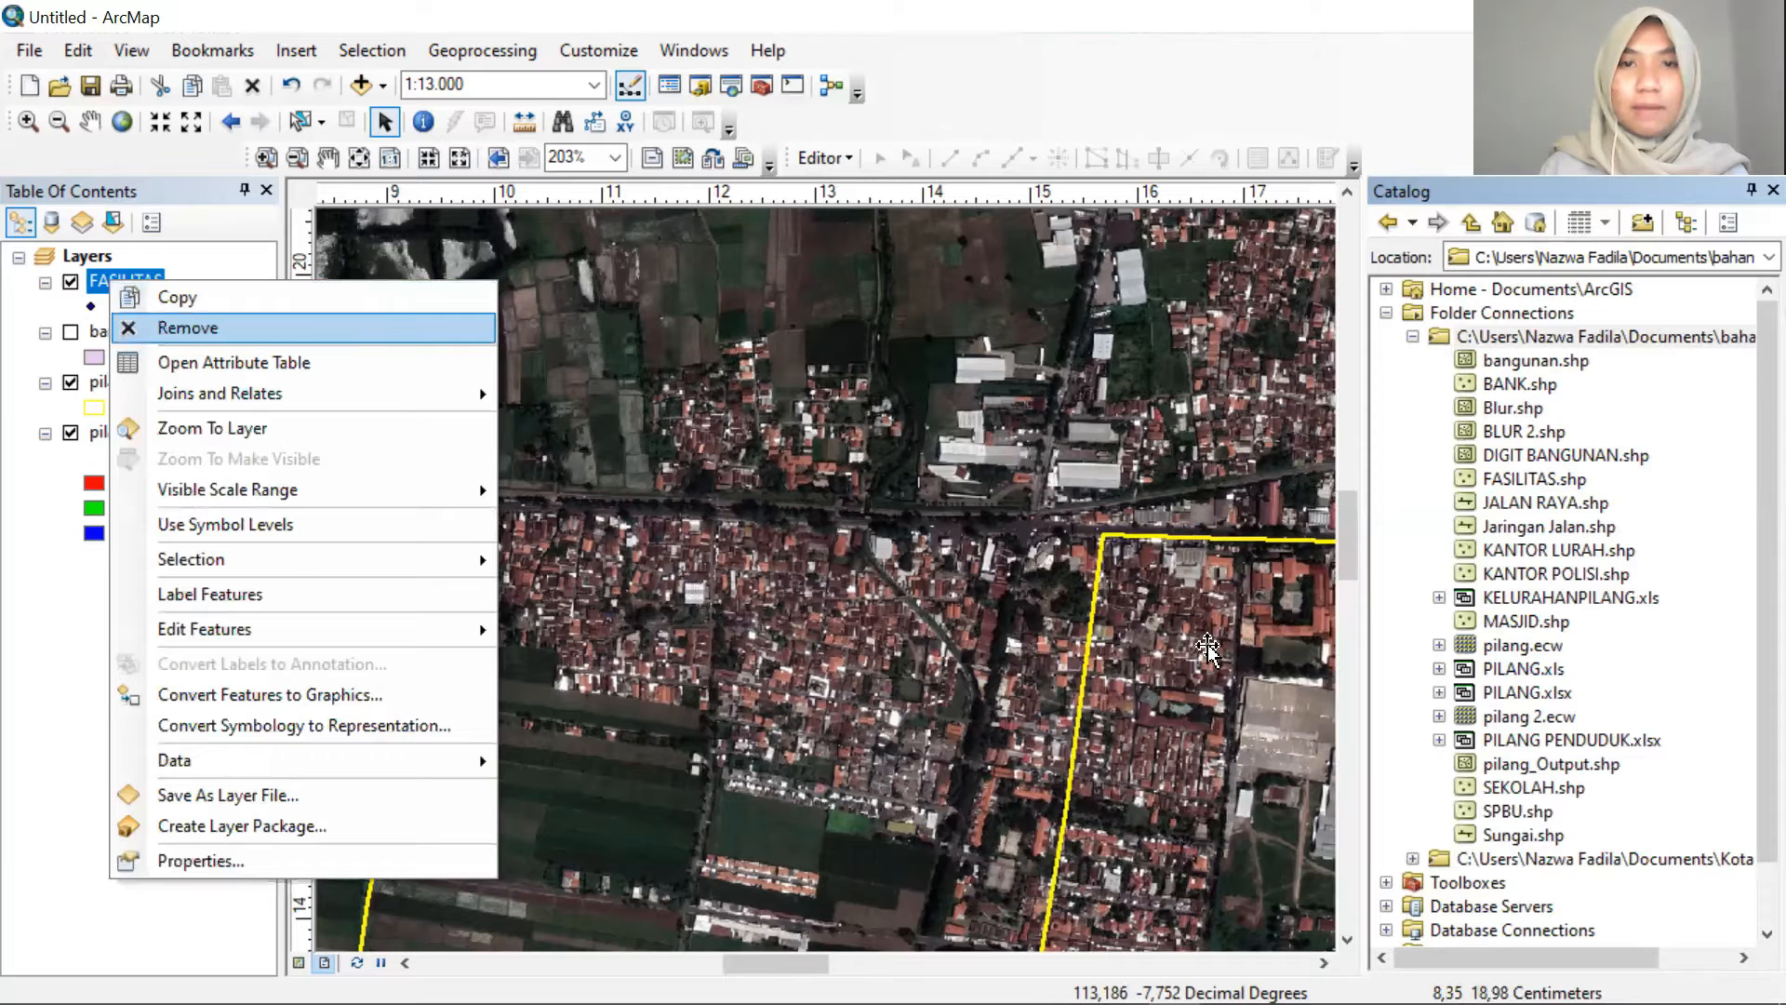
click(188, 328)
Add the BANK, KANTOR LURAH and KANTOR POLISI shapefiles from the project folder to the map
scroll(857, 796, up, 2)
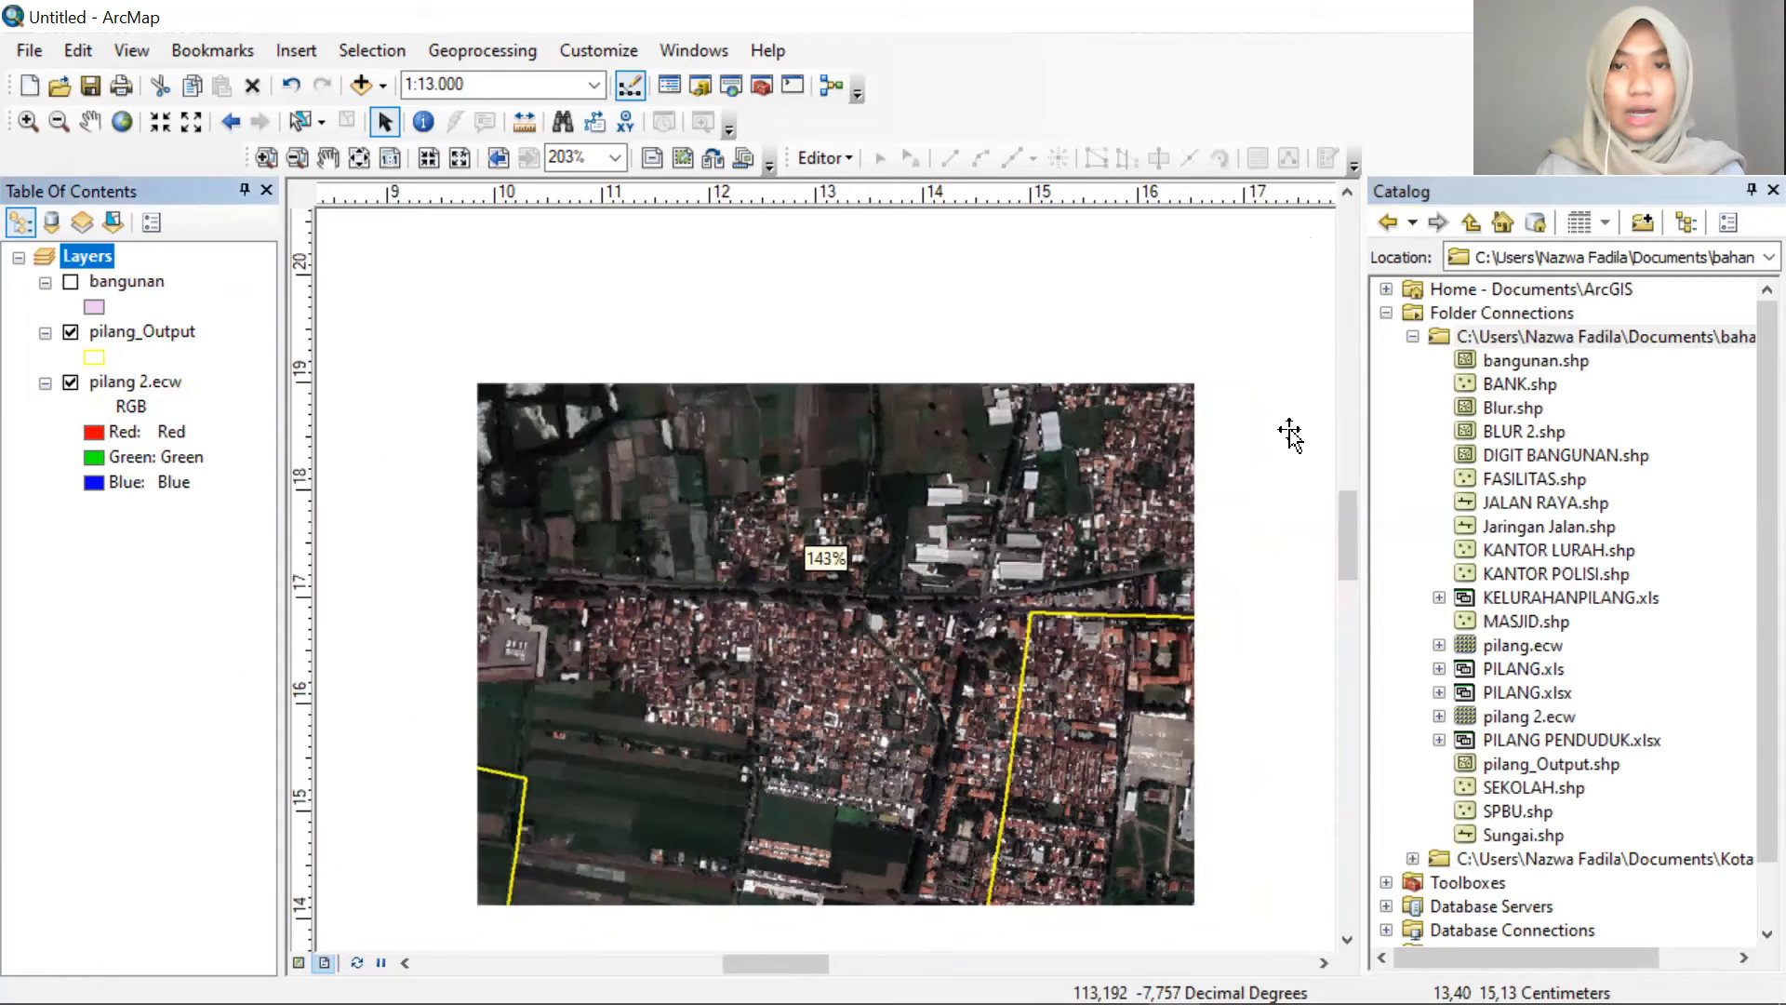
click(1513, 387)
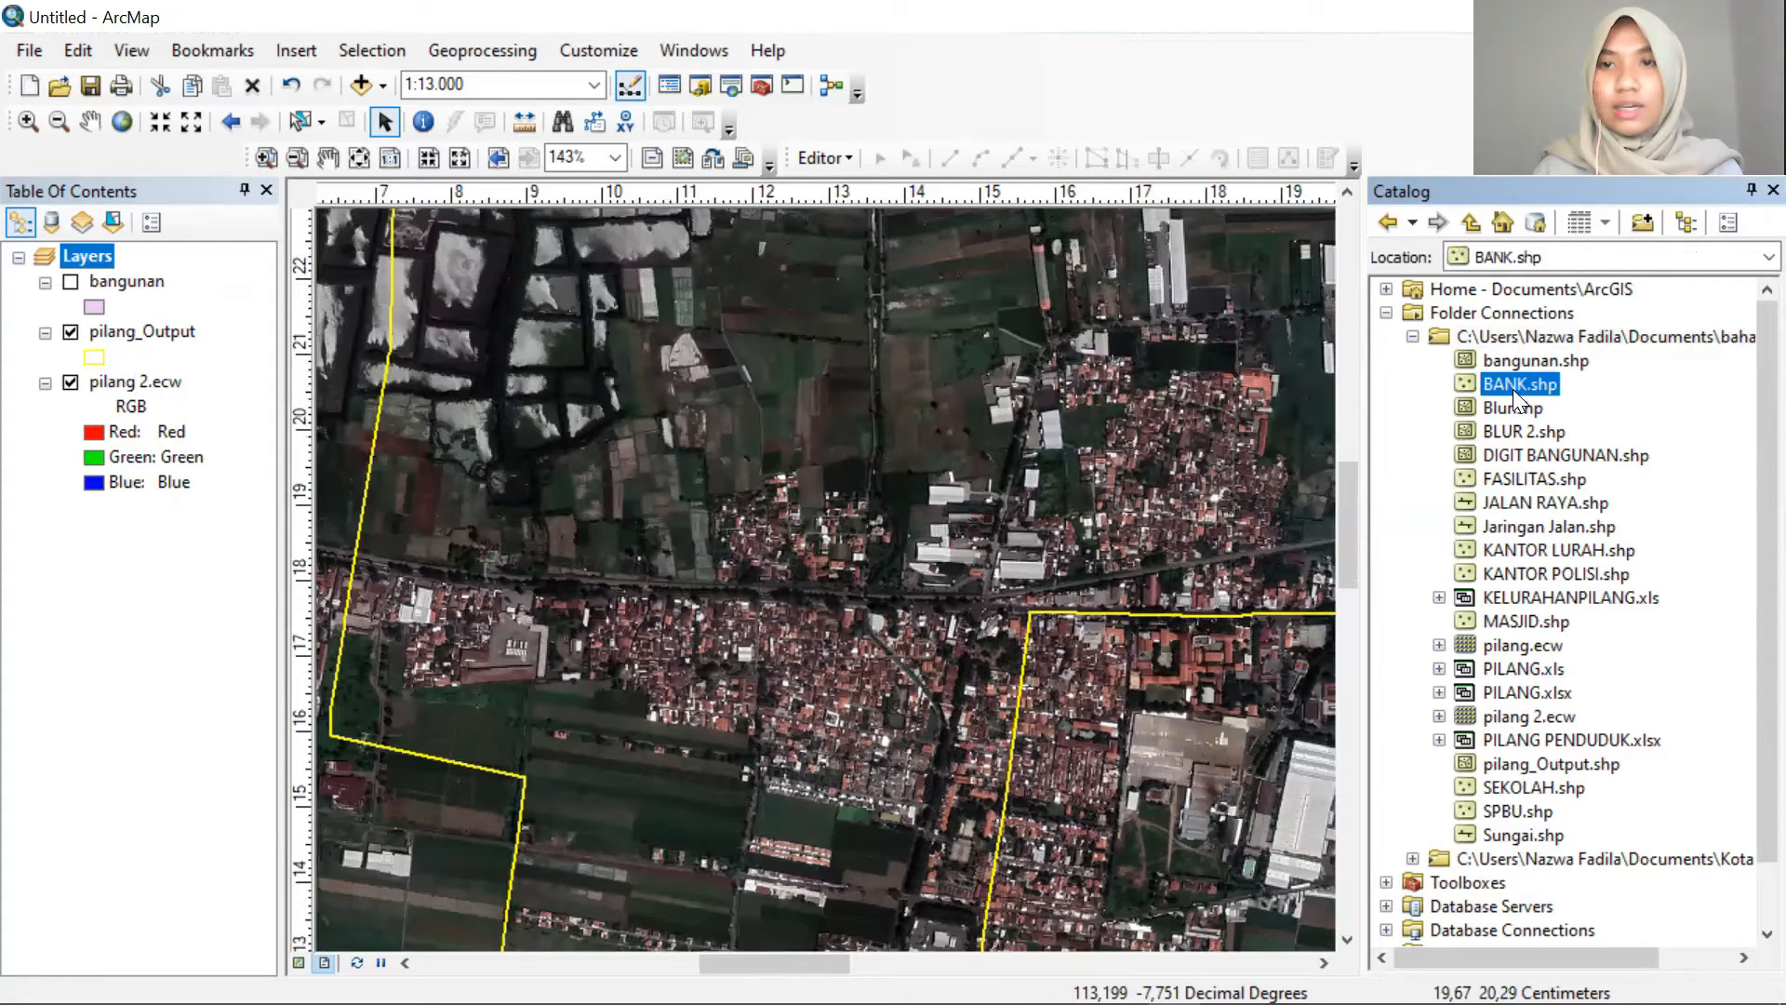
drag(1520, 383, 164, 256)
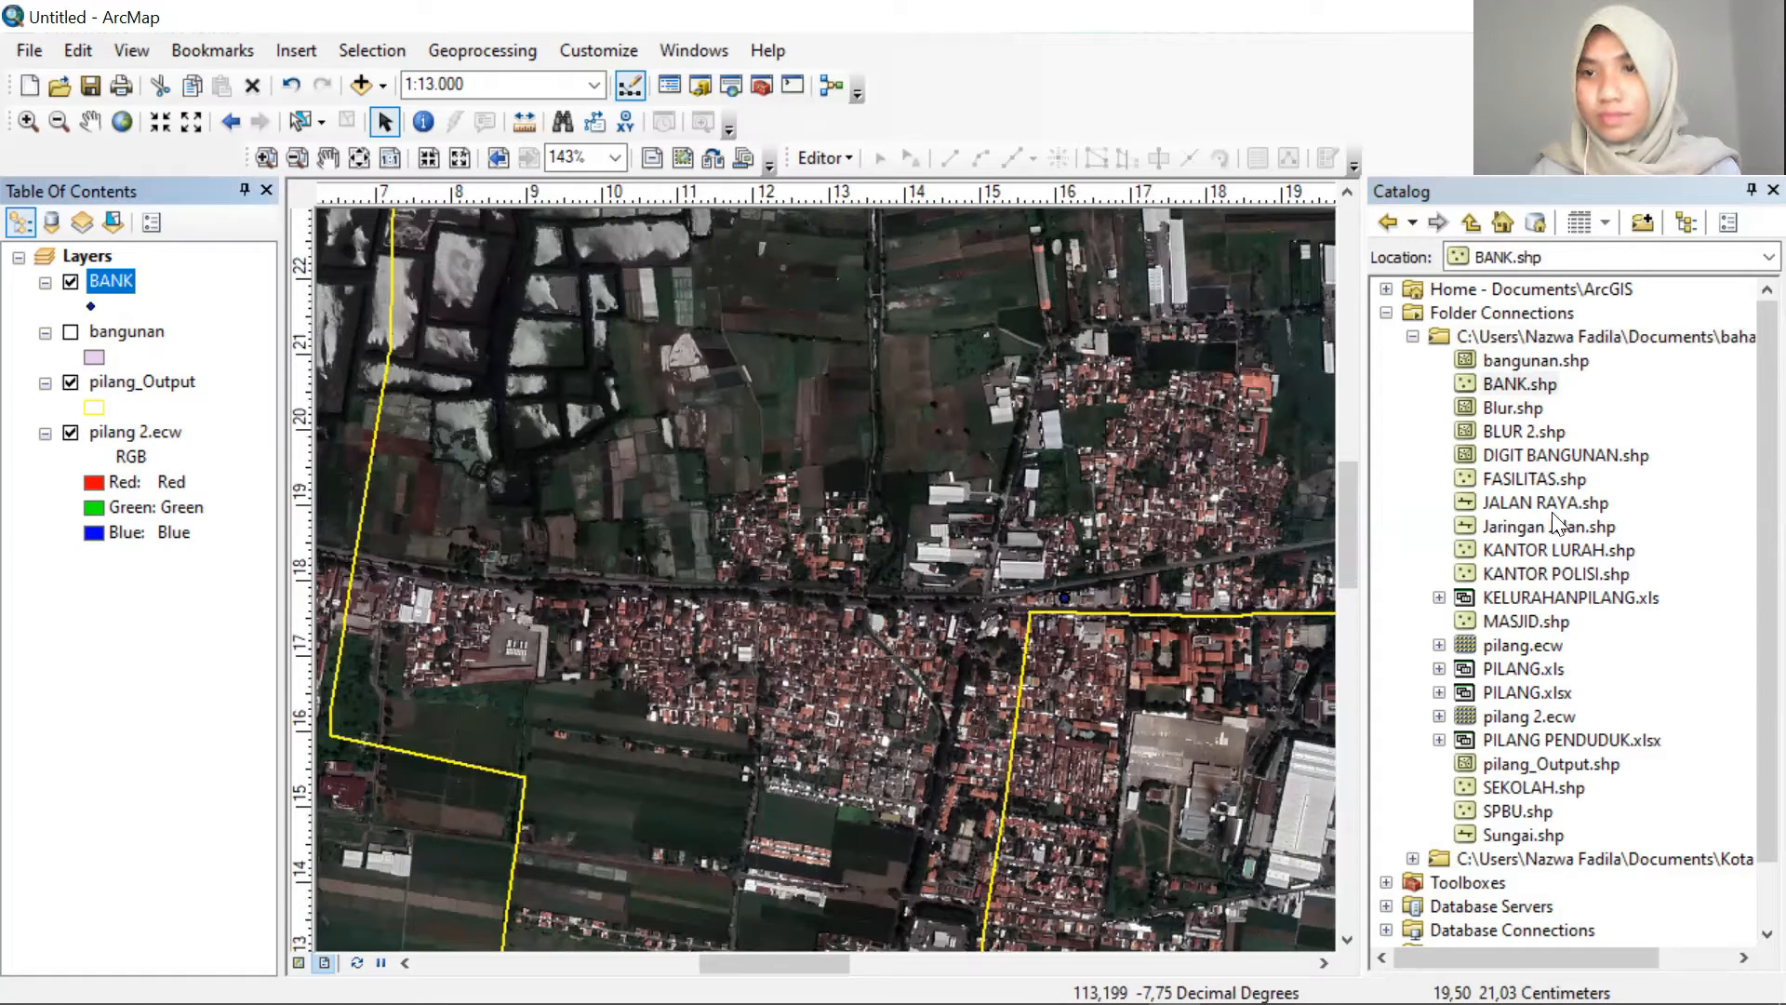
click(1565, 550)
drag(953, 548, 170, 261)
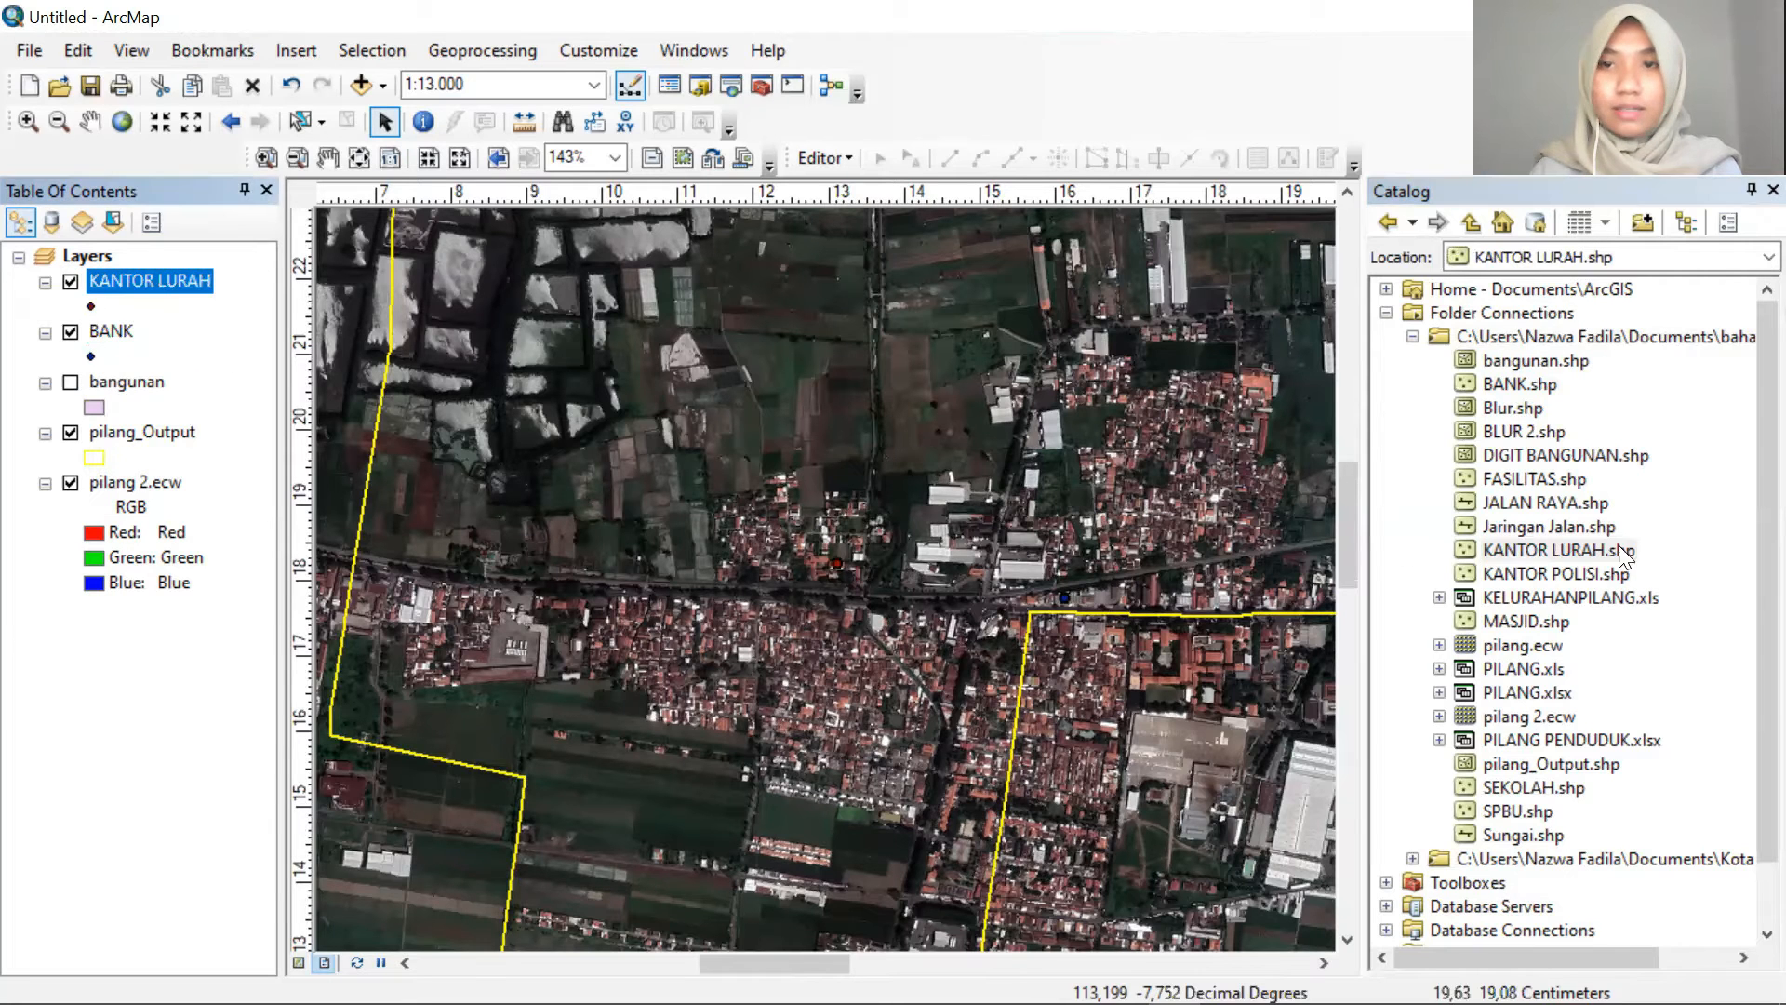
drag(1595, 574, 203, 266)
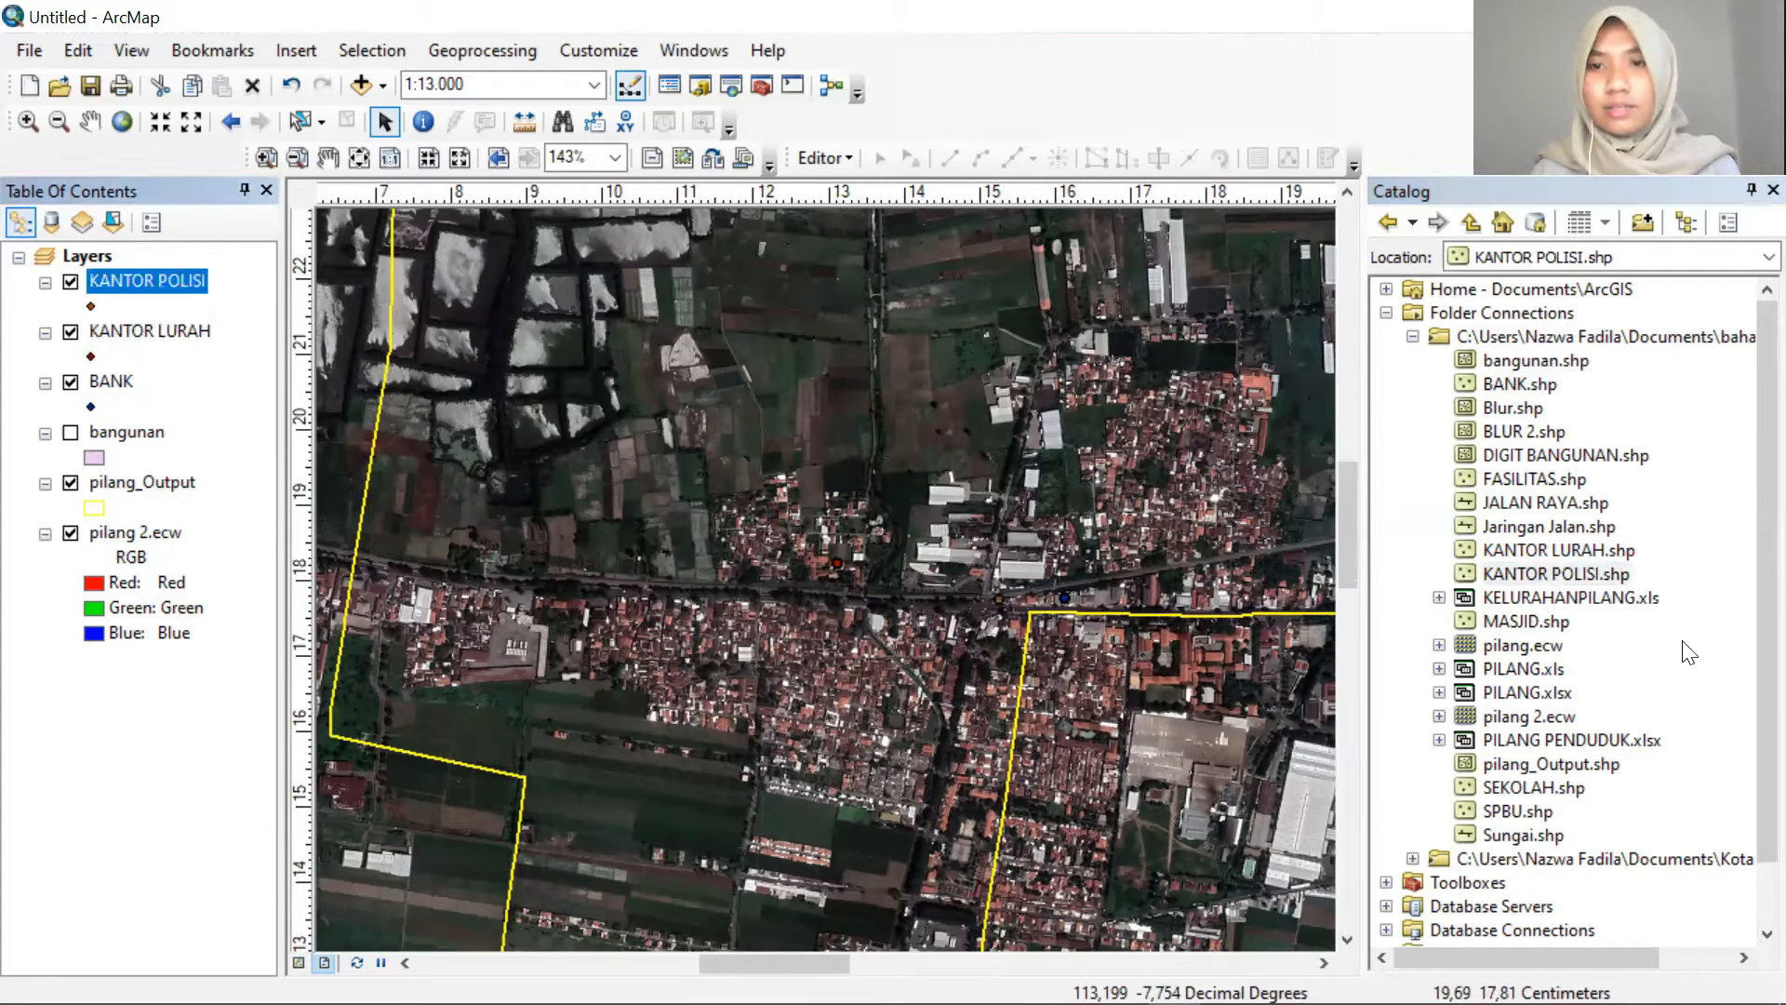
Add the MASJID, SEKOLAH and SPBU shapefiles to the map, accepting the unknown spatial reference warning
scroll(1509, 614, down, 1)
drag(1540, 550, 201, 268)
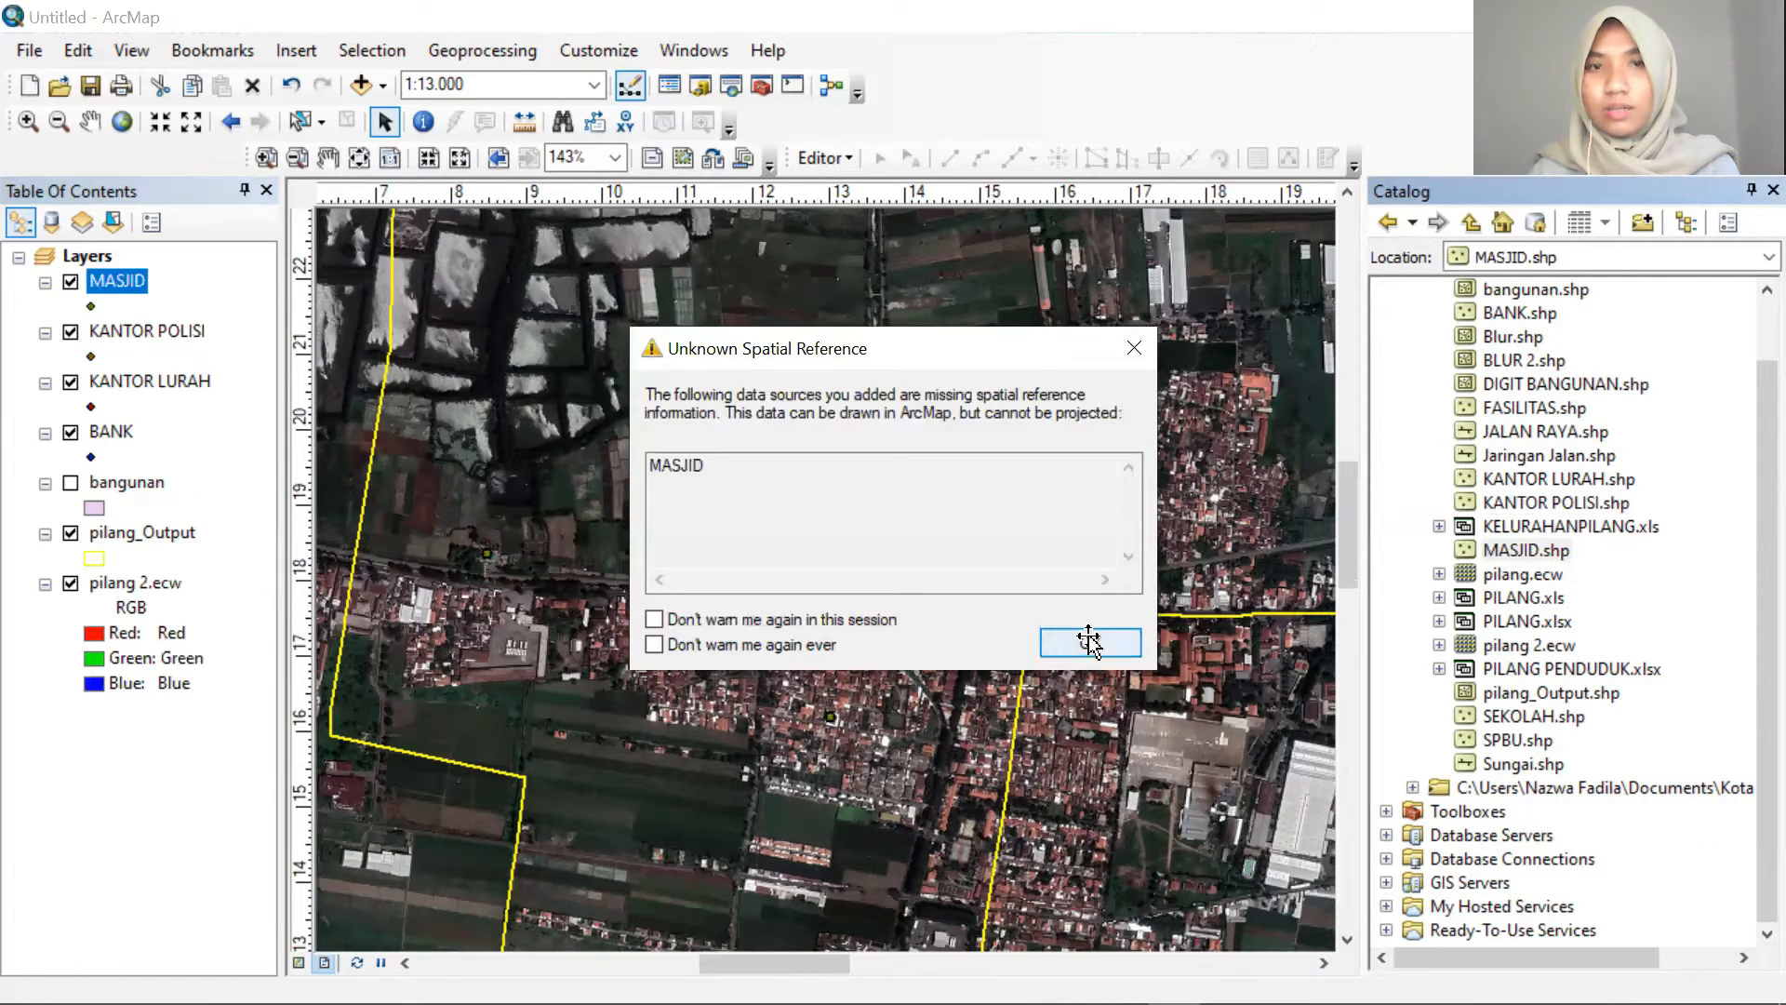
click(1088, 642)
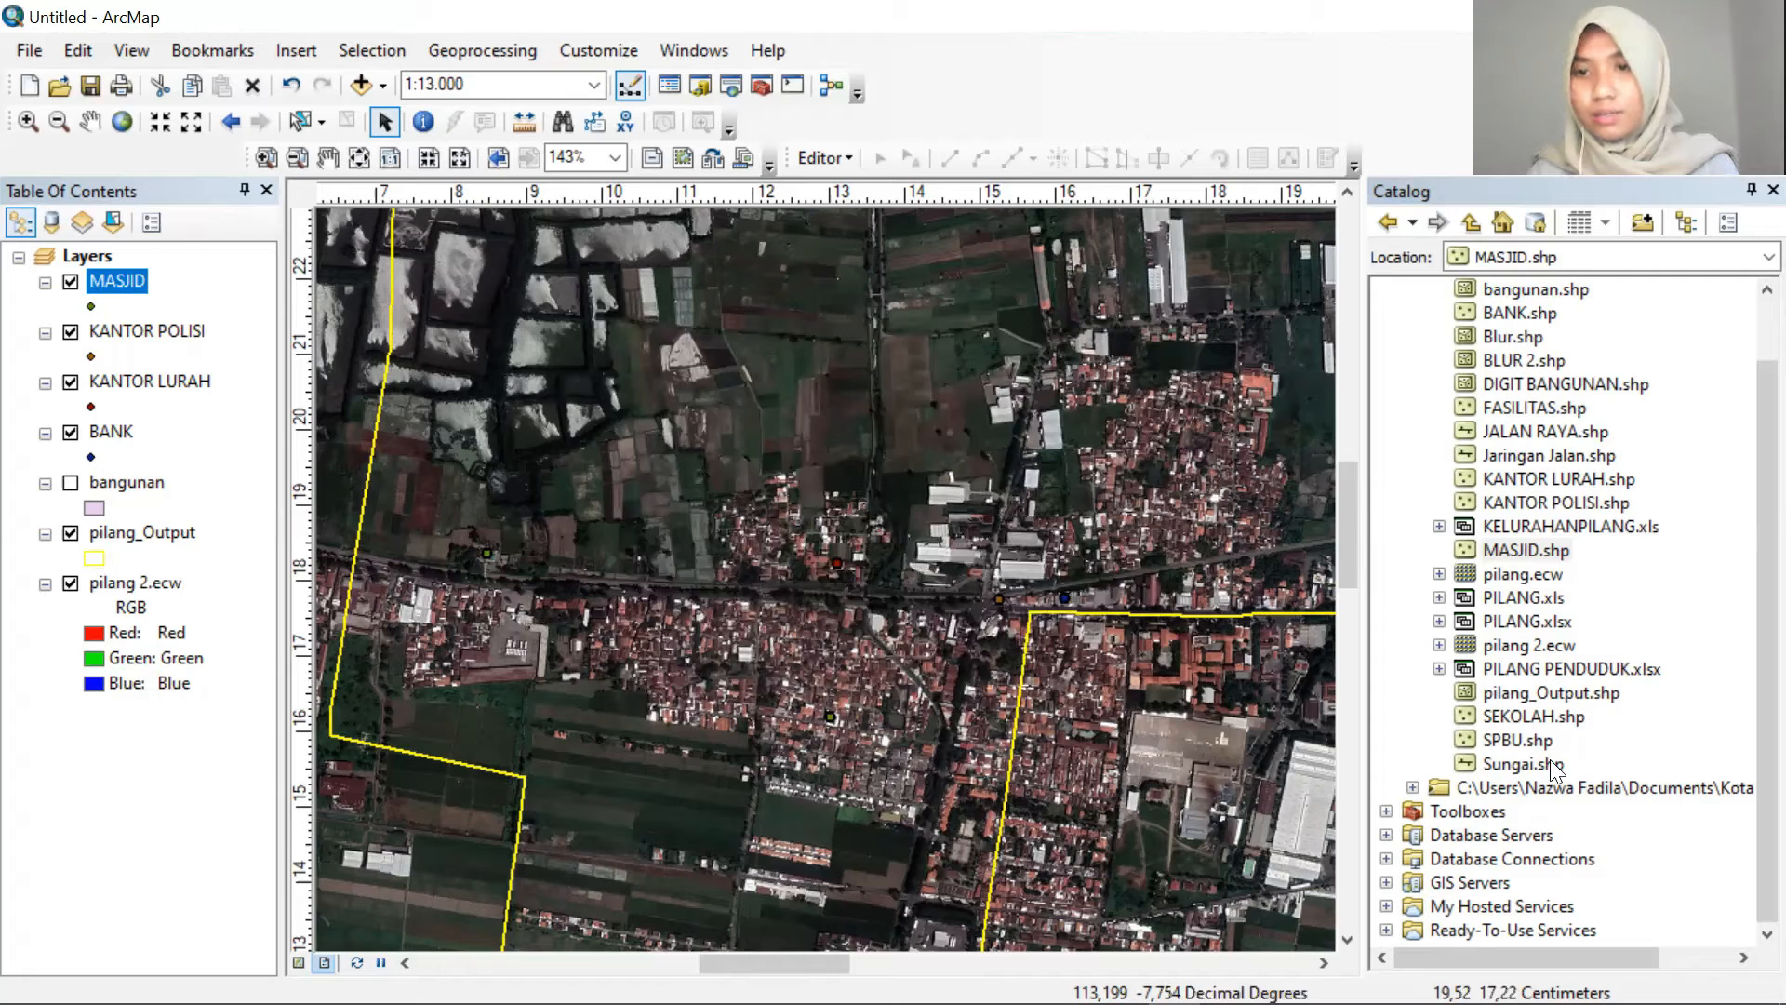
drag(1531, 713, 189, 265)
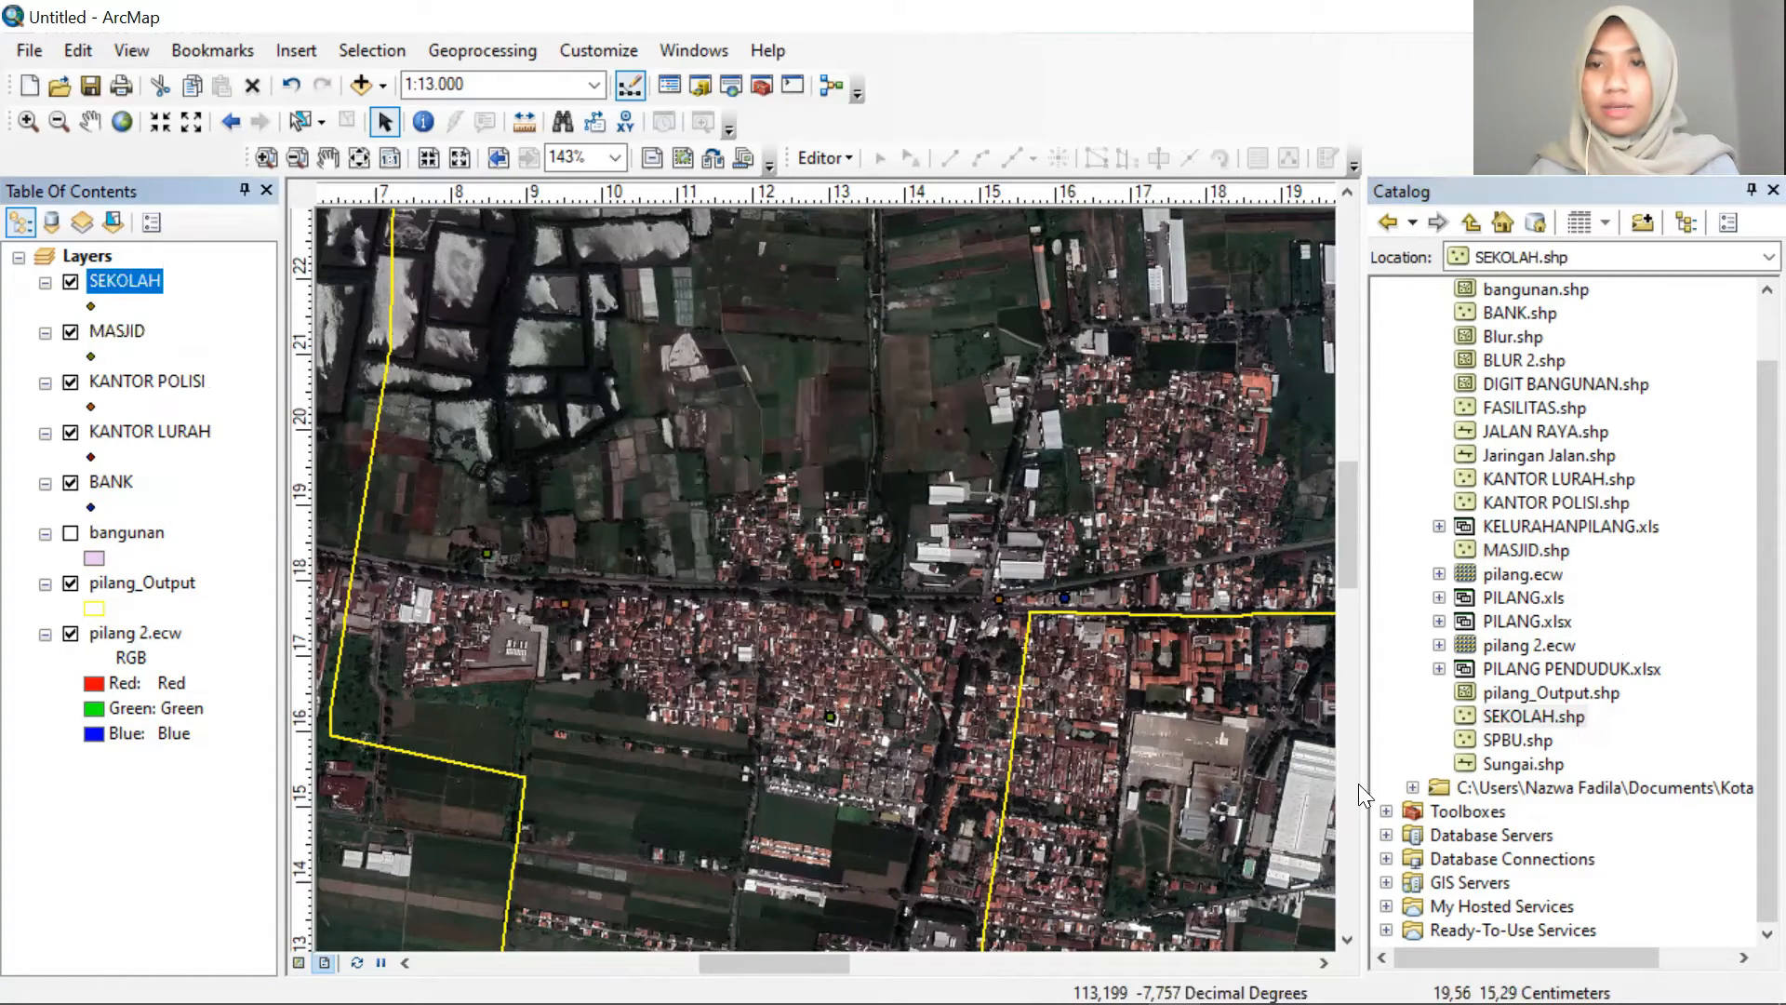
drag(1548, 741, 181, 269)
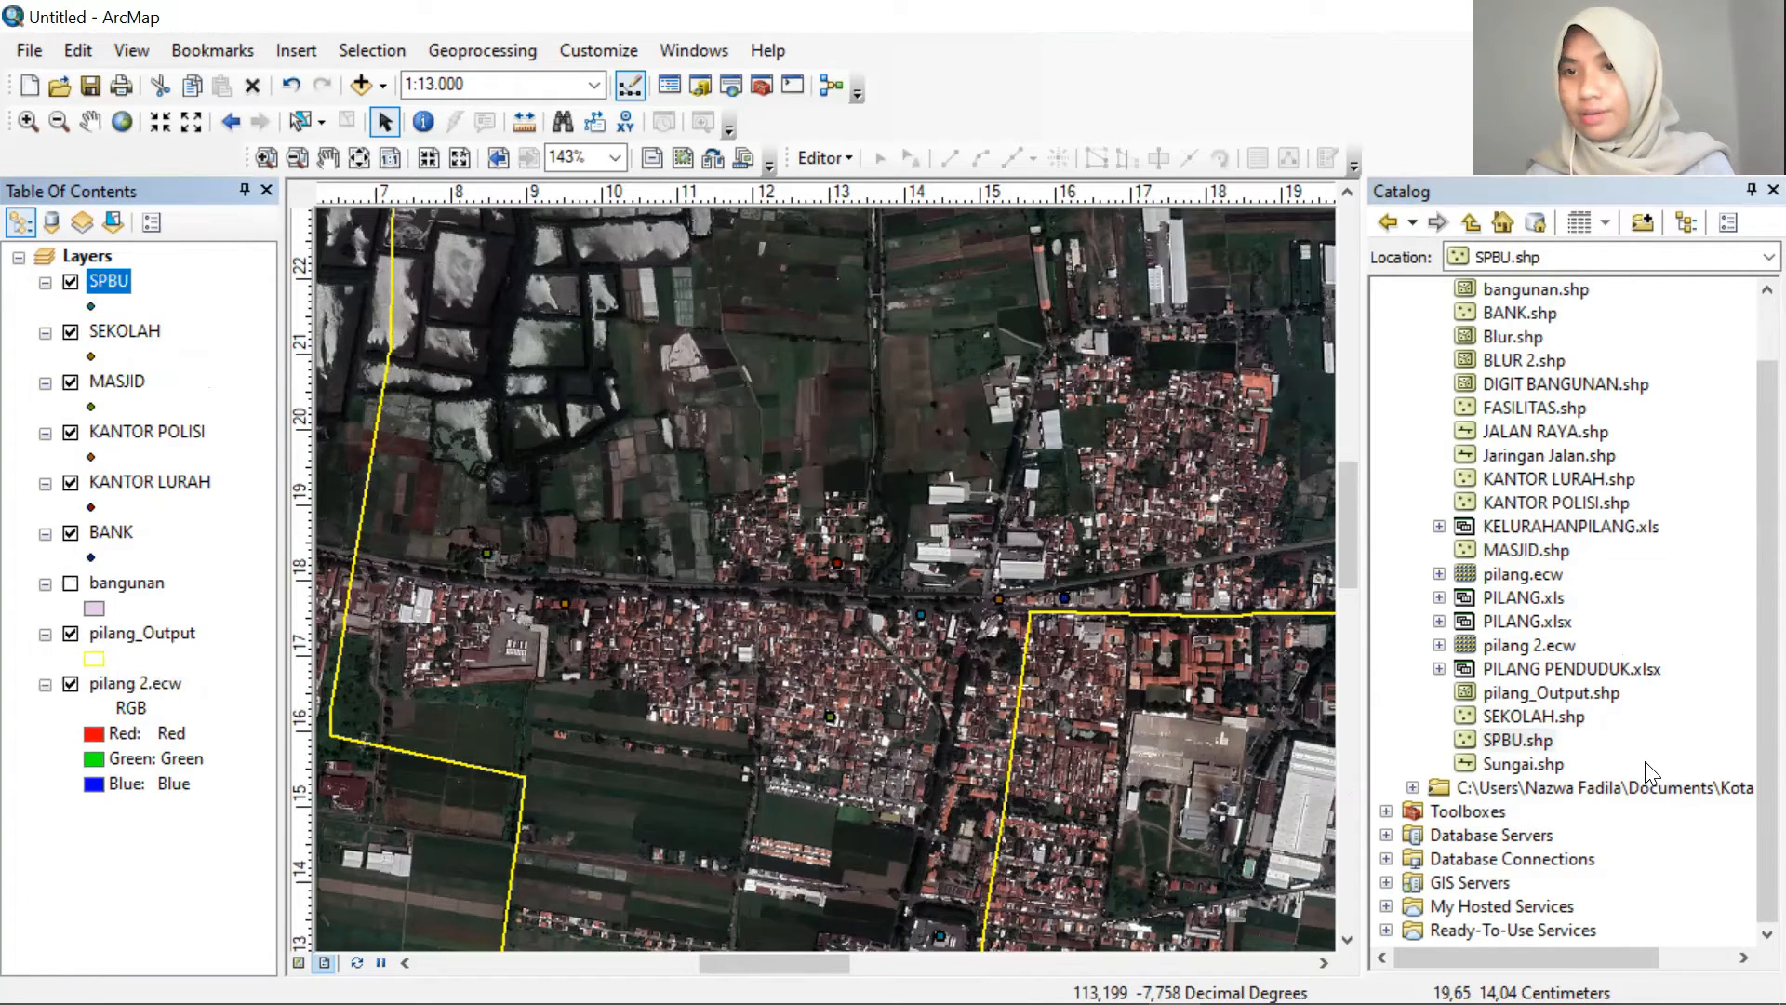
scroll(1650, 772, up, 1)
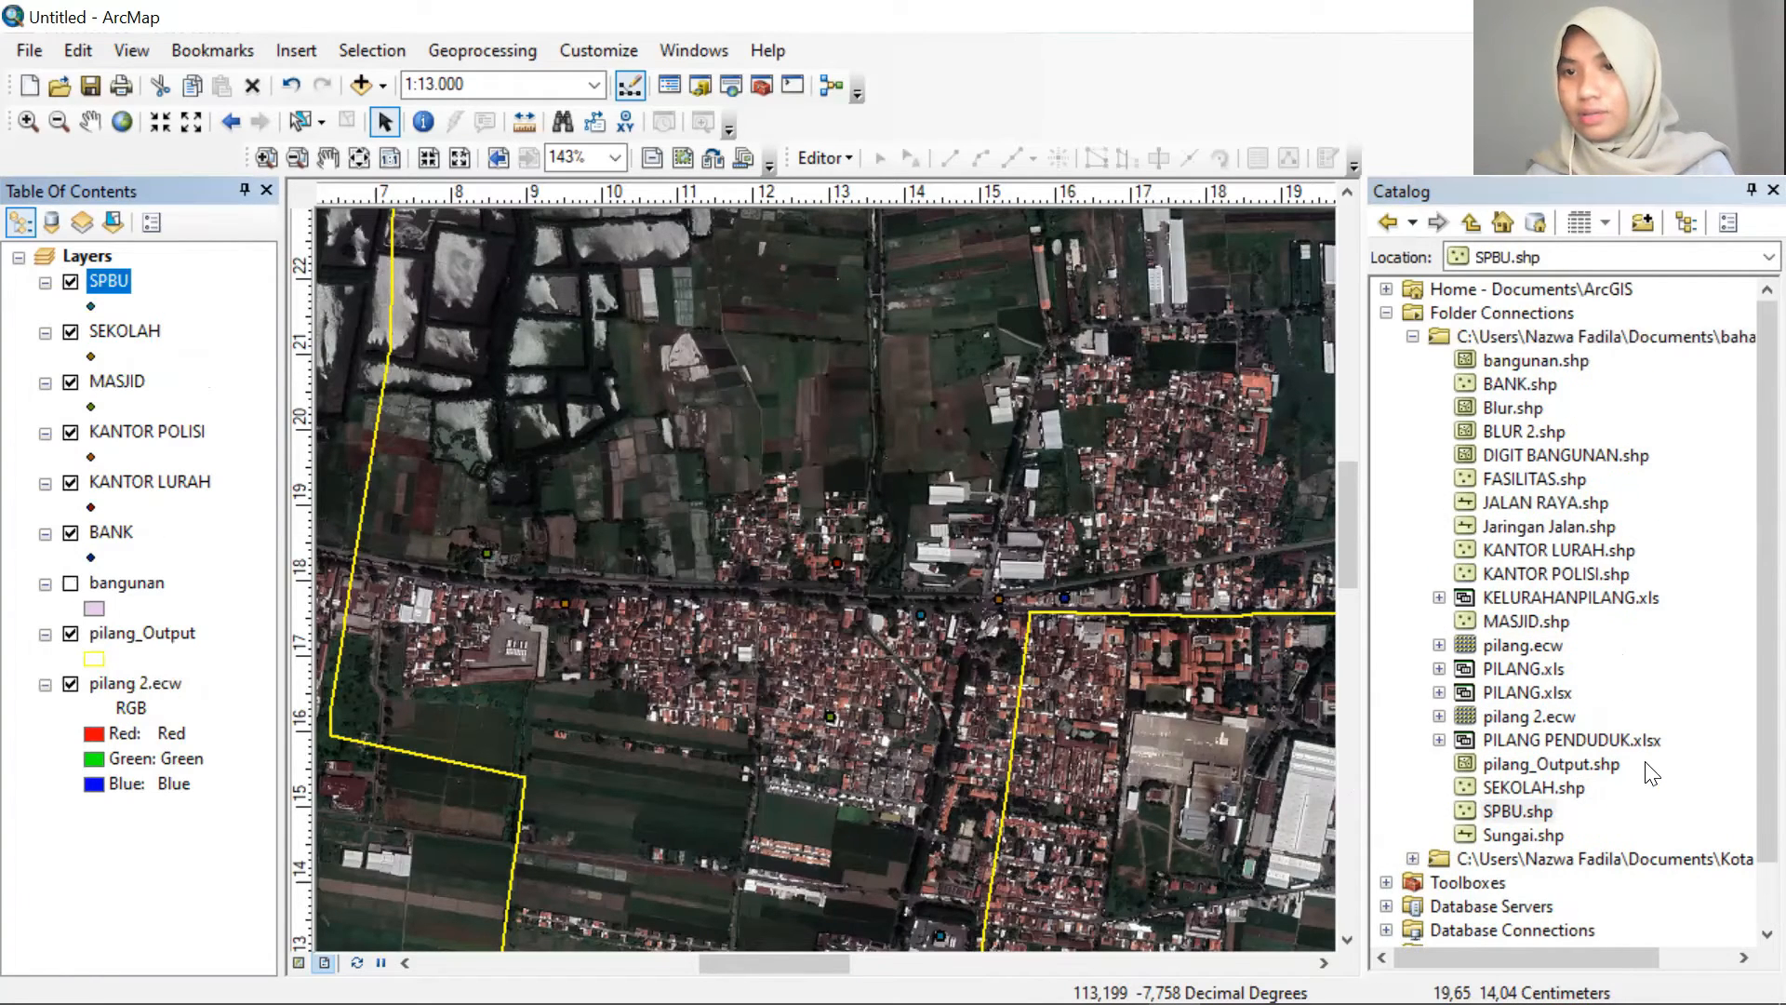
Set the BANK layer's marker symbol to Circle 1 in bright yellow
click(91, 559)
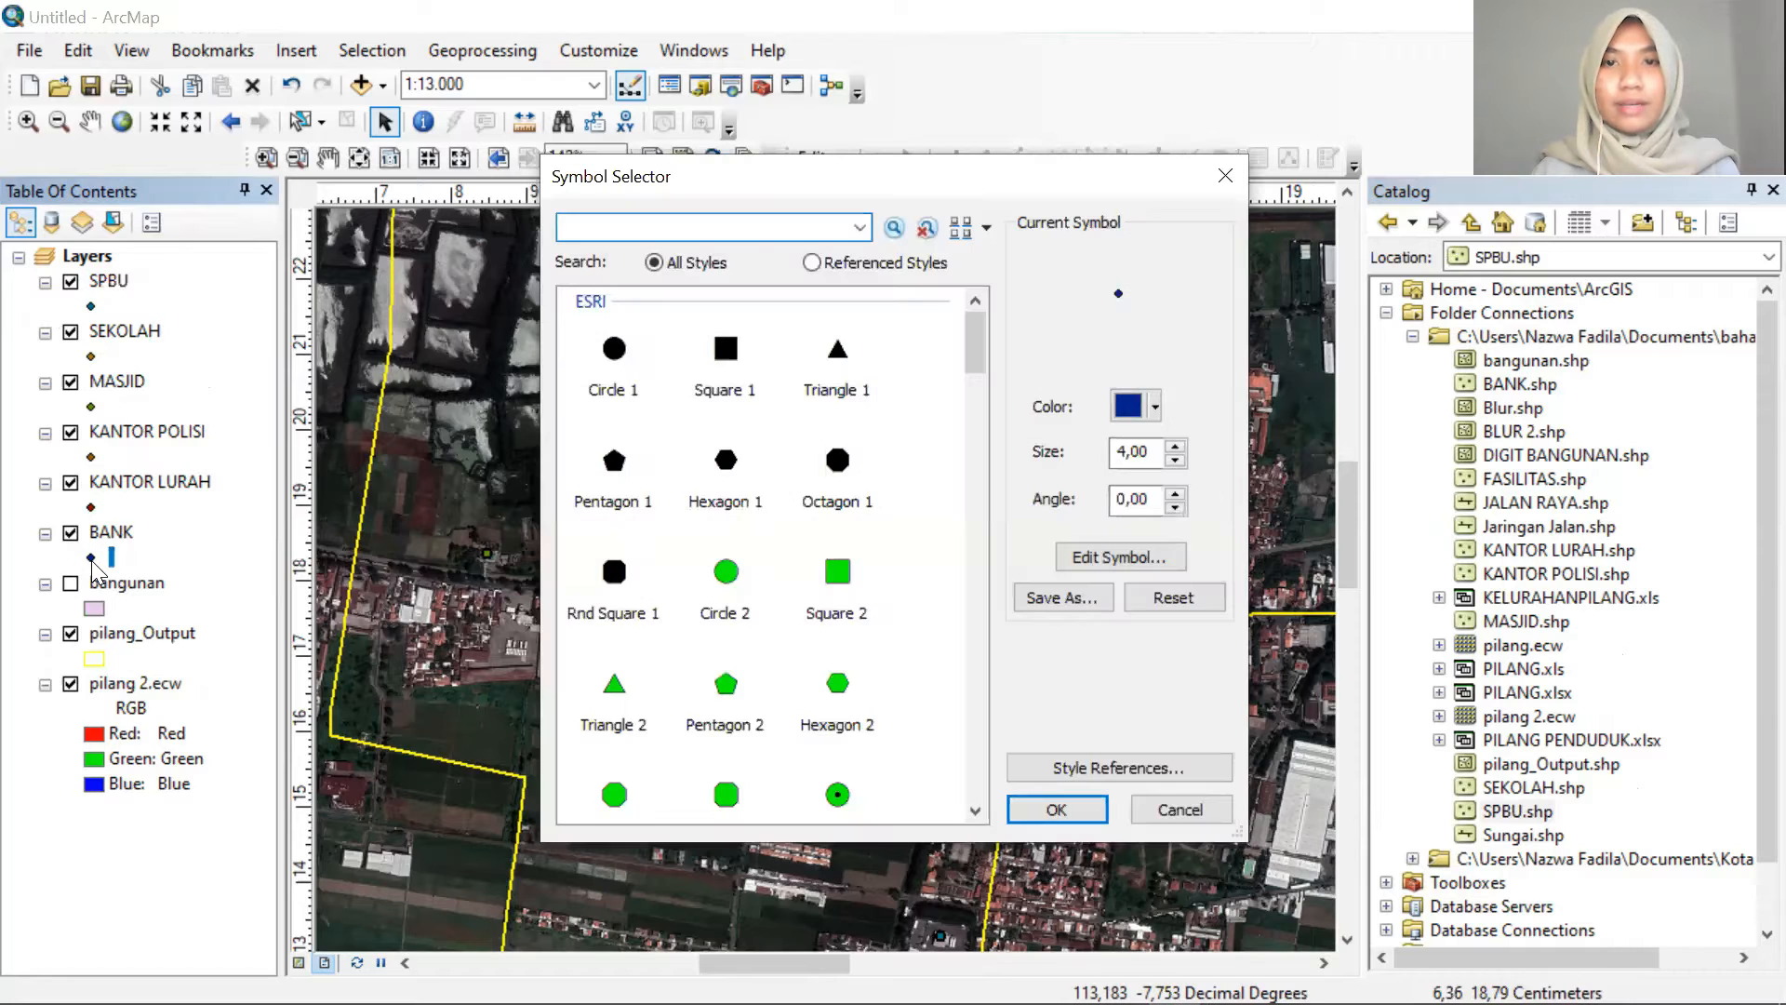
click(1153, 411)
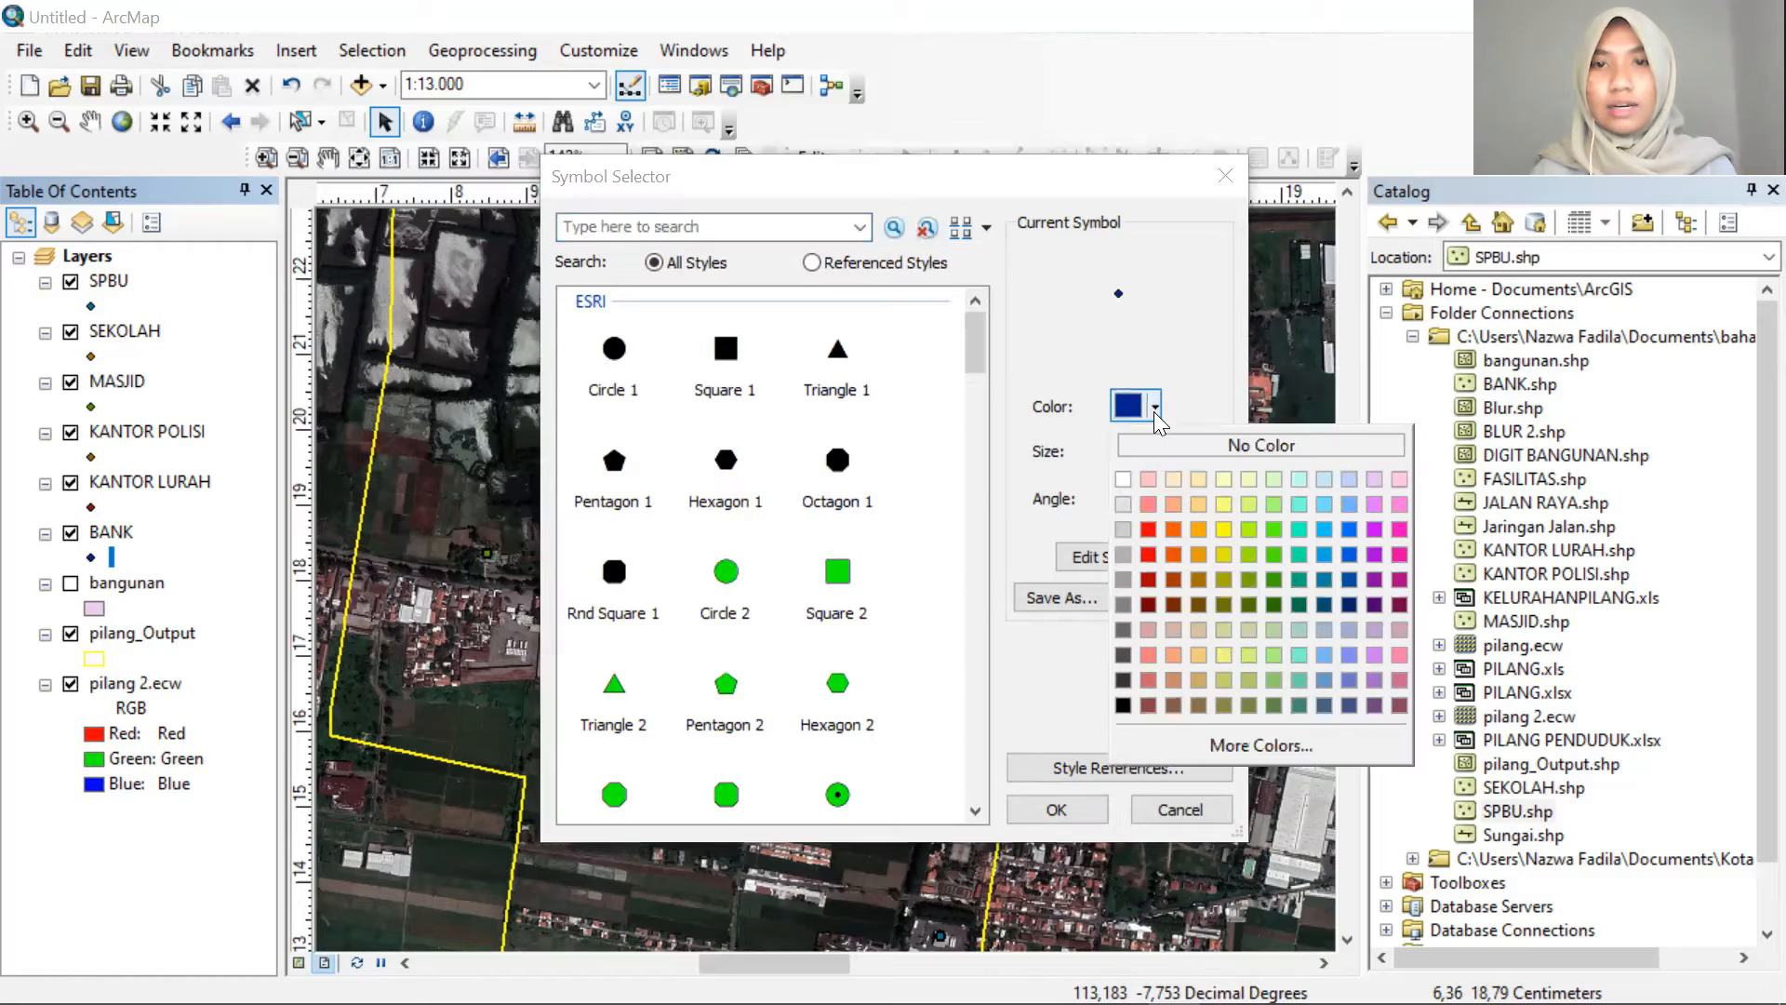
click(1230, 514)
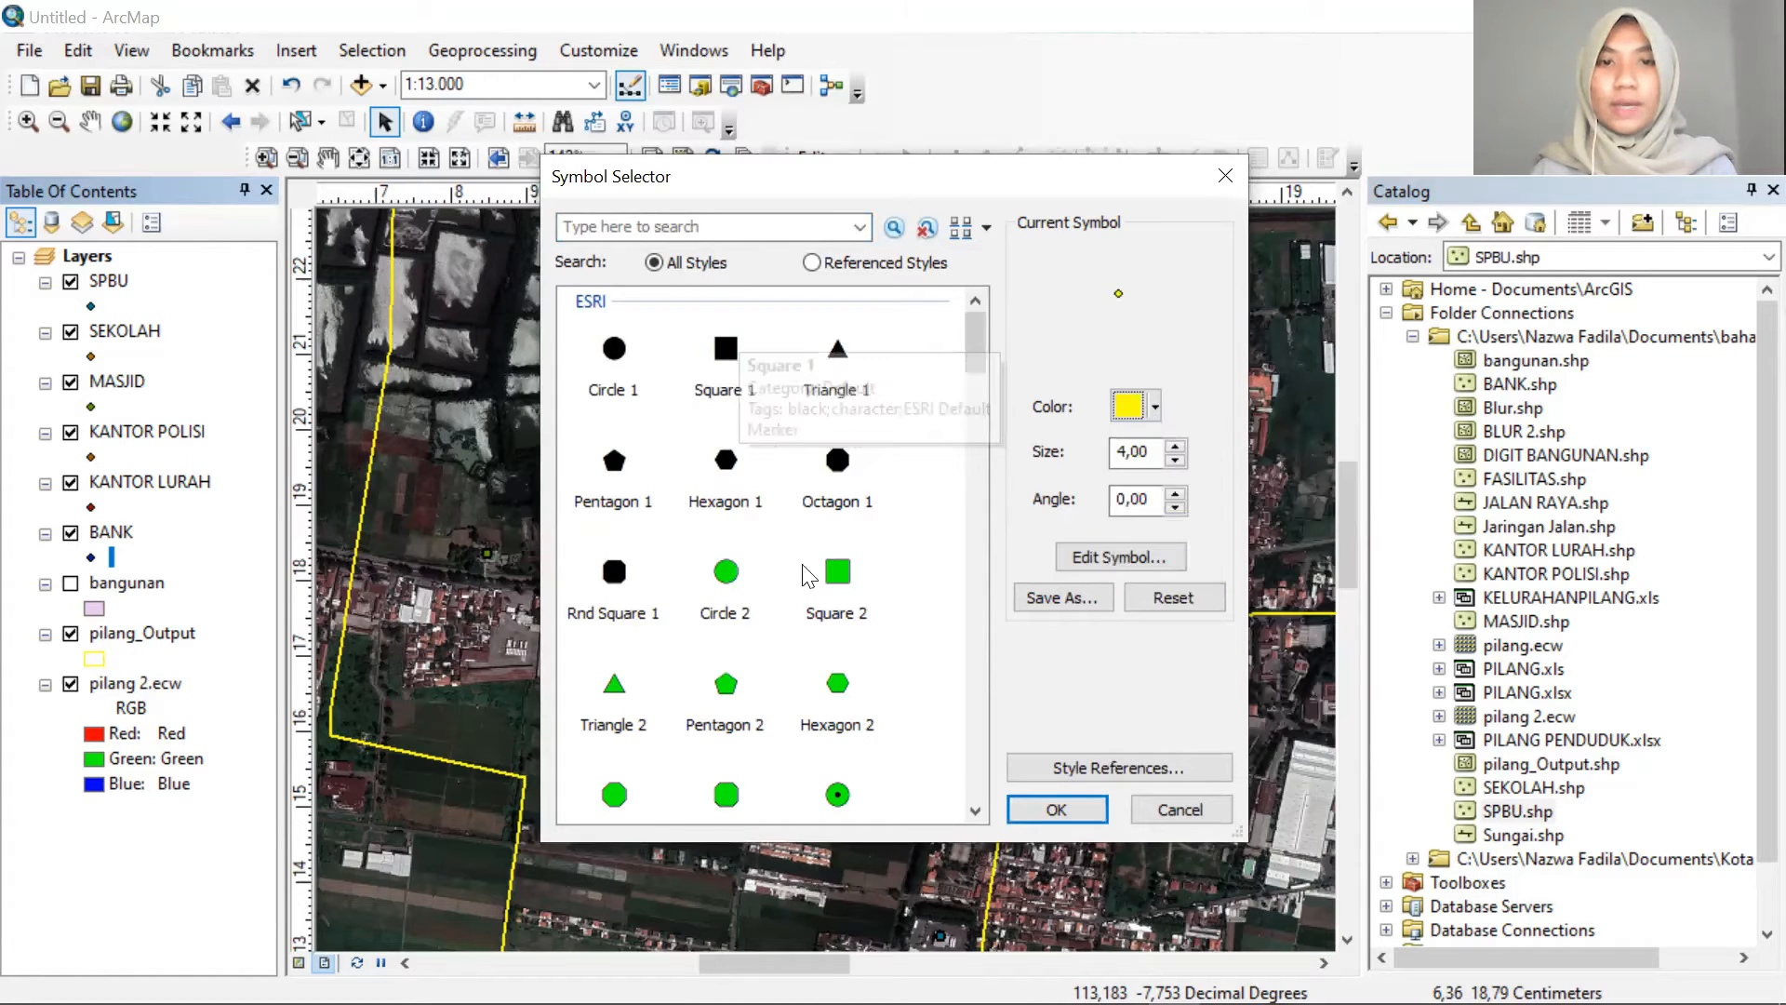
scroll(810, 552, down, 5)
scroll(809, 548, up, 5)
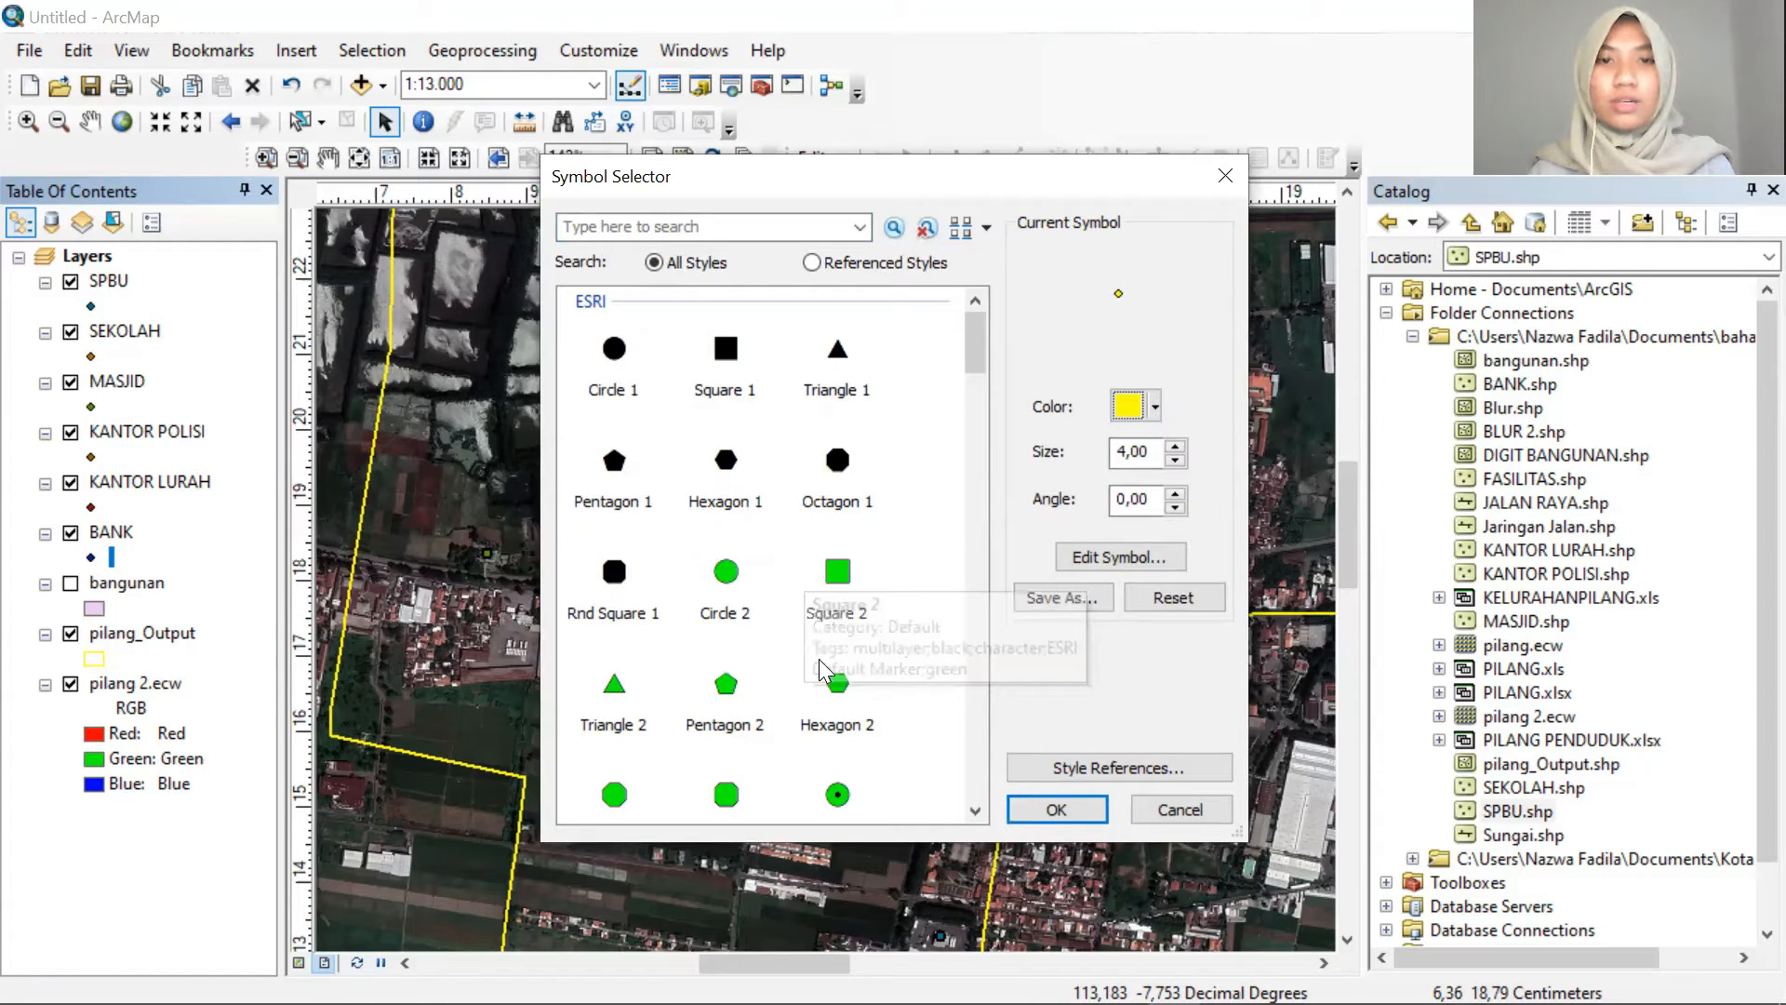
click(614, 383)
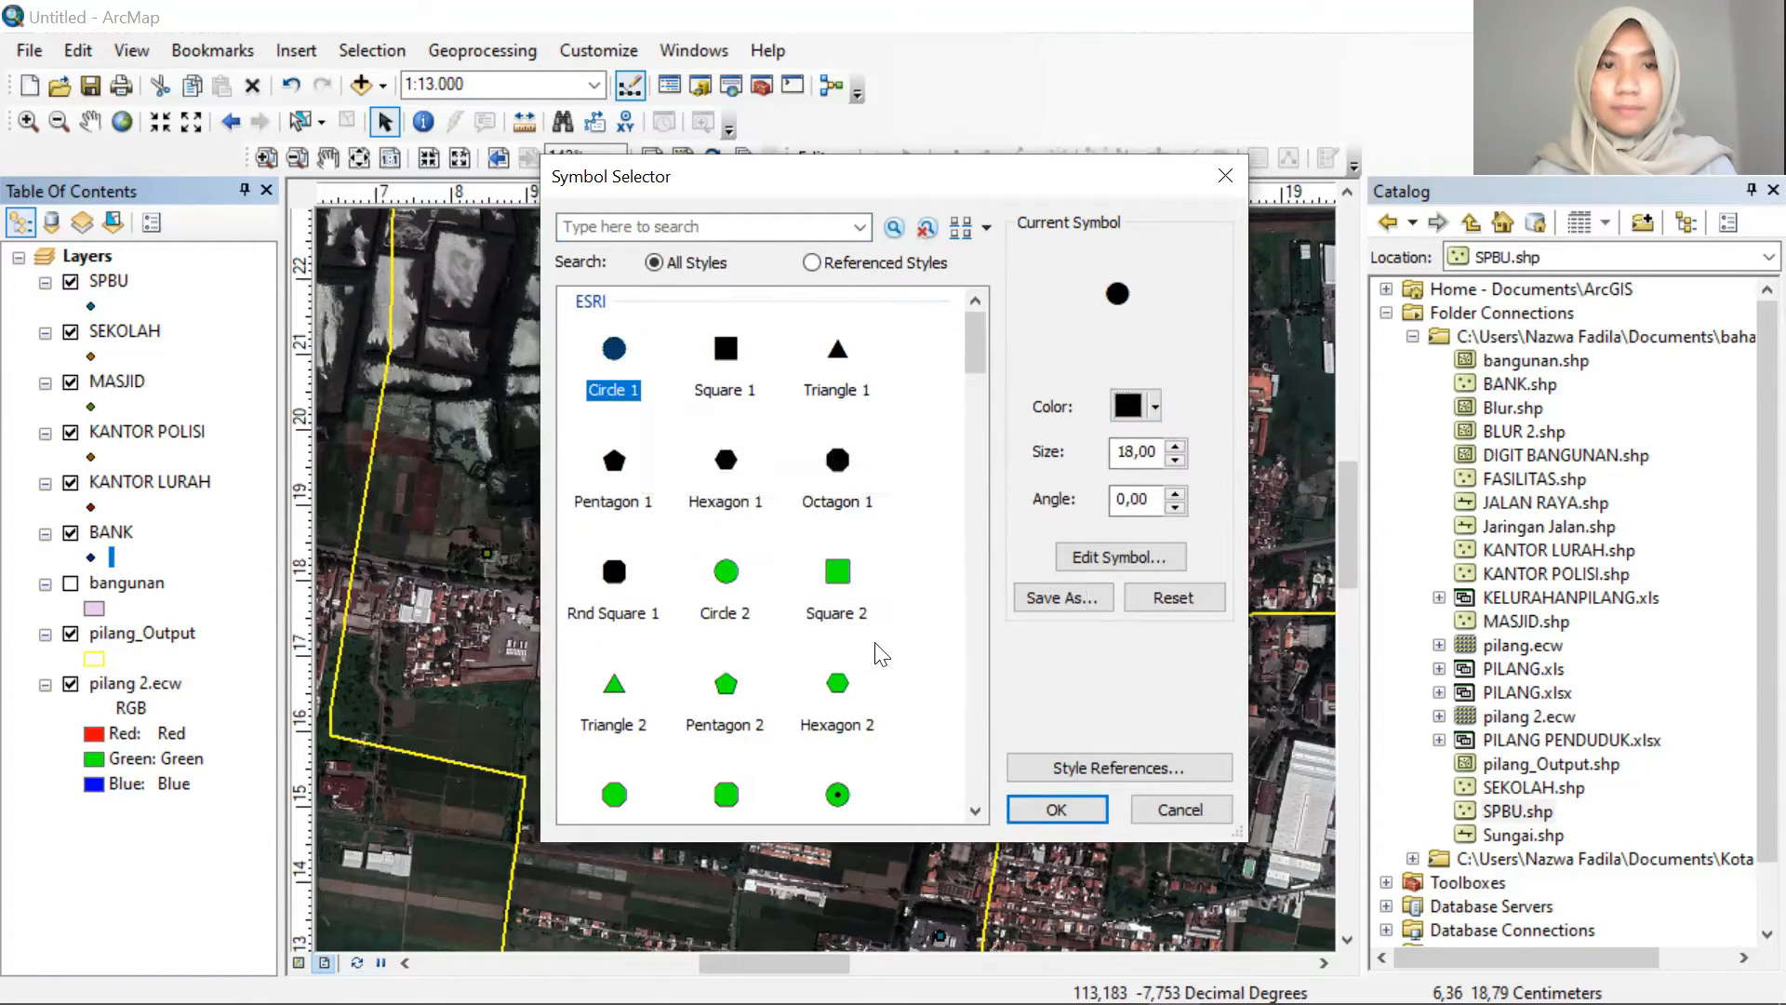
click(1155, 406)
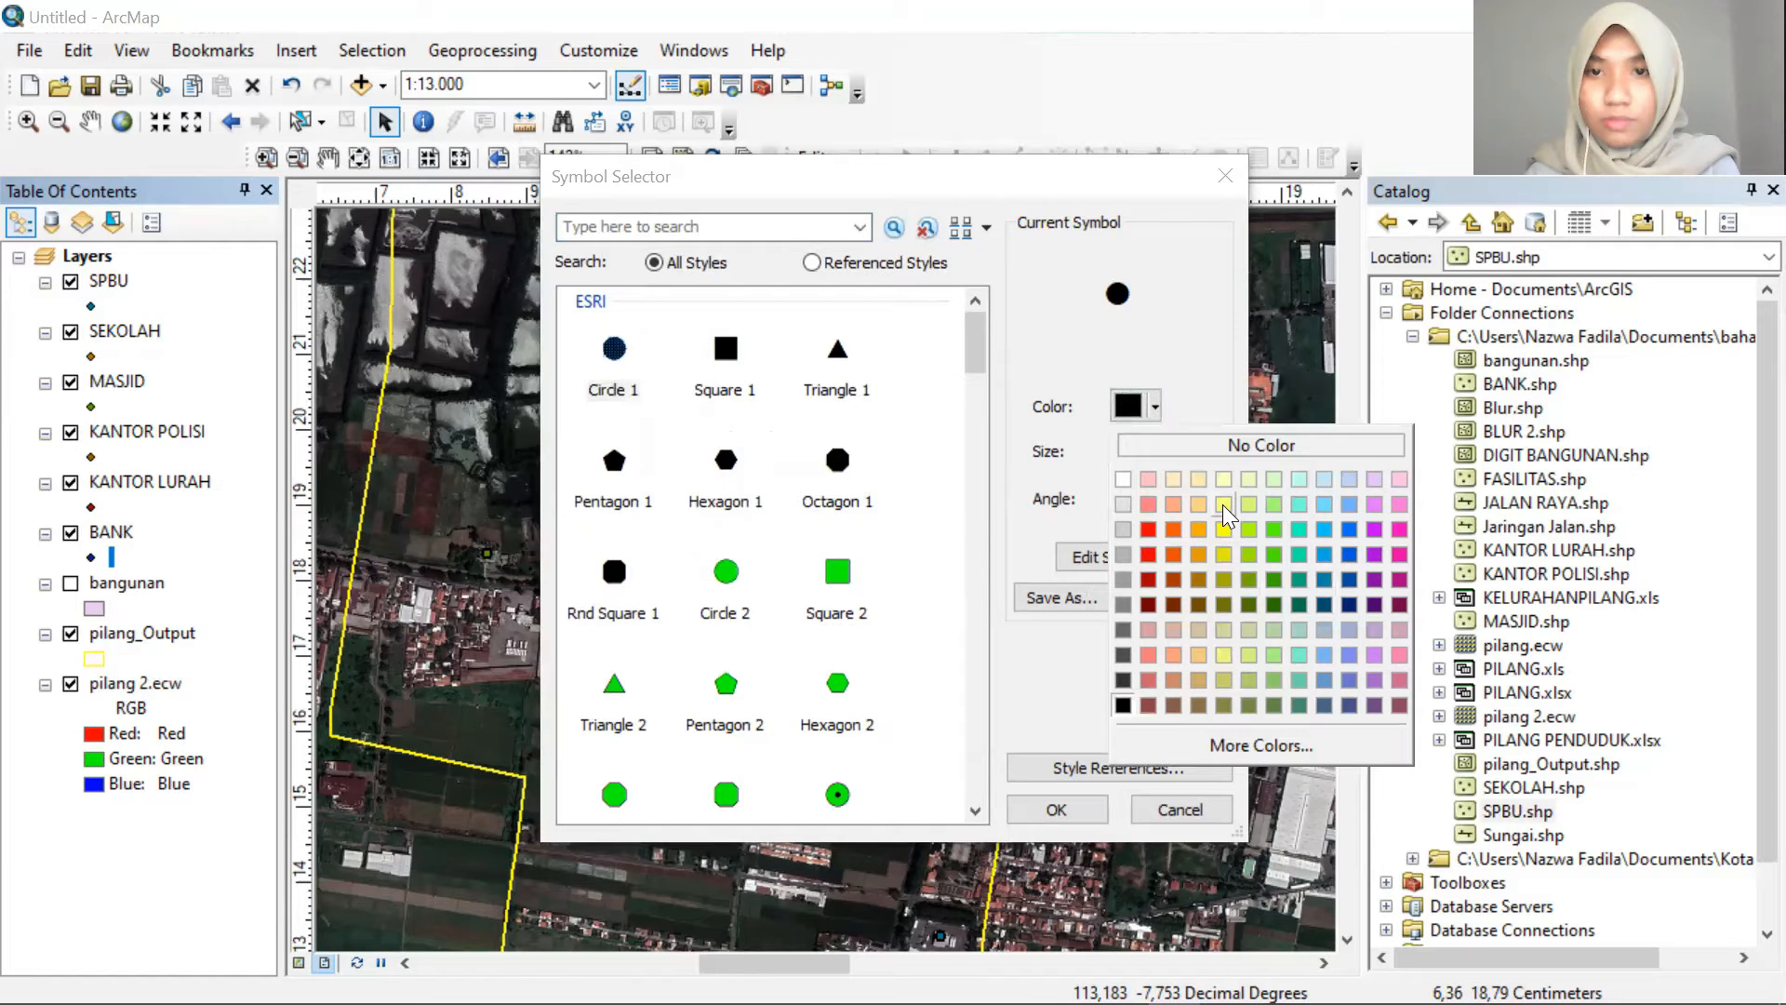
click(1223, 505)
click(1154, 407)
click(1223, 524)
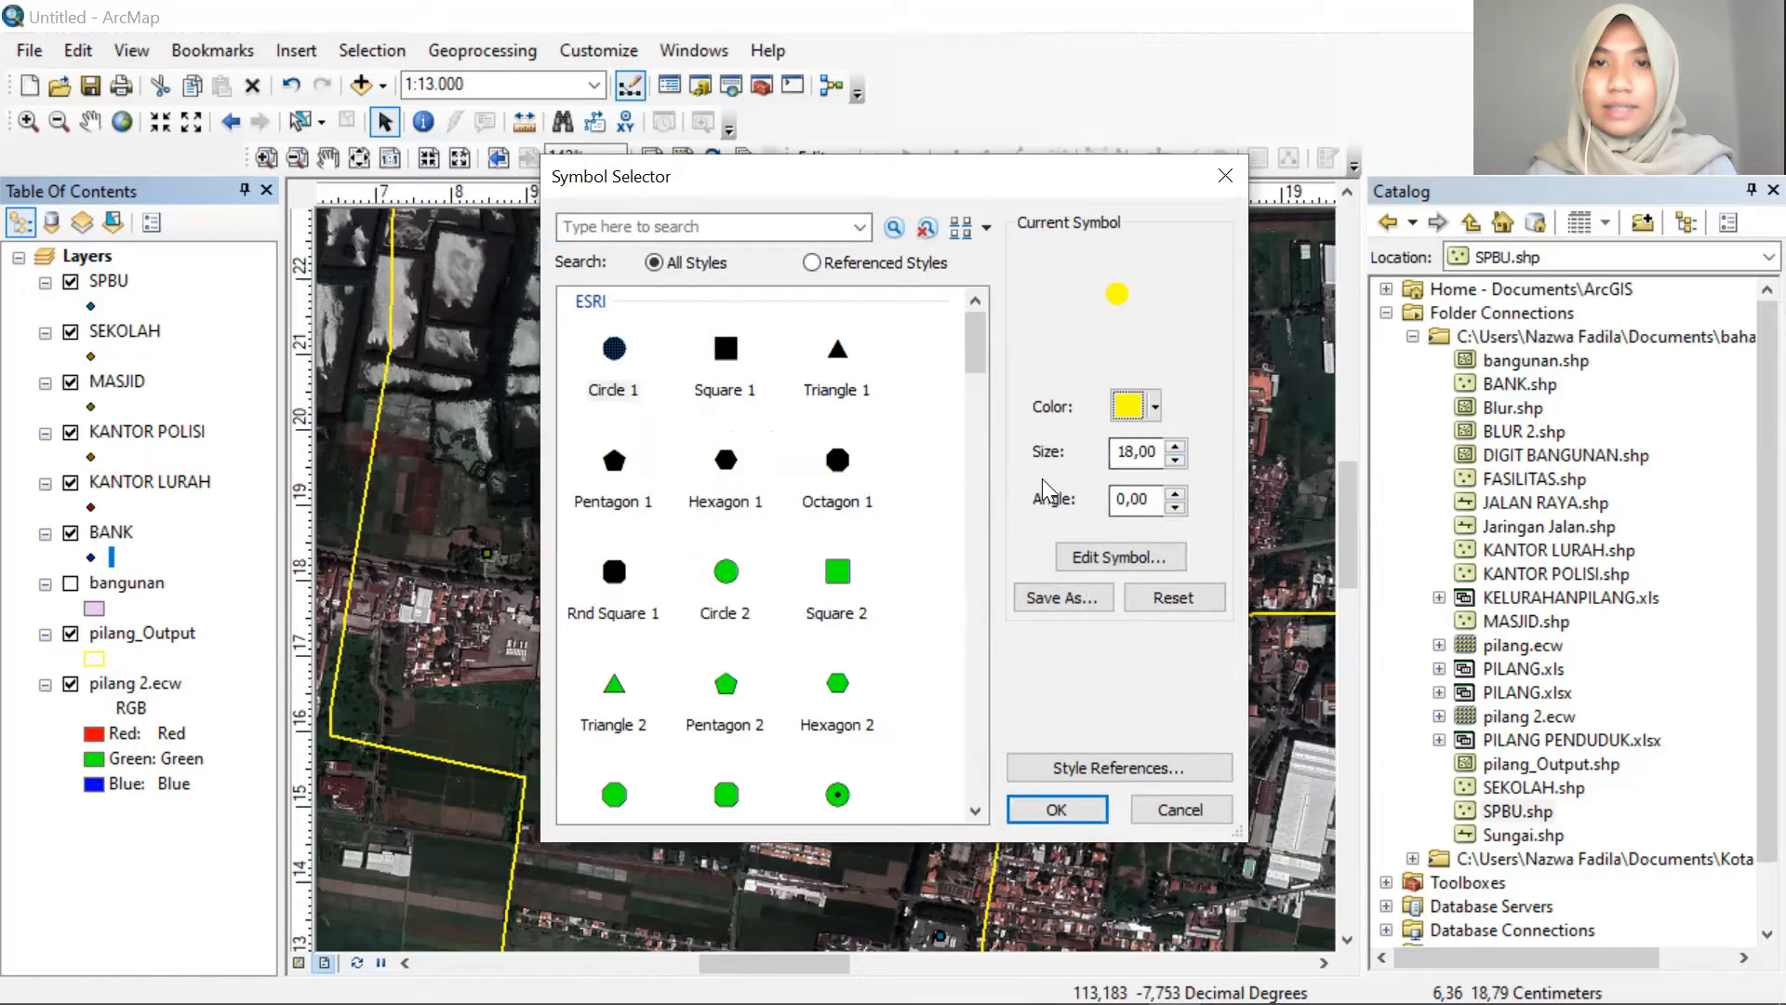
click(1063, 811)
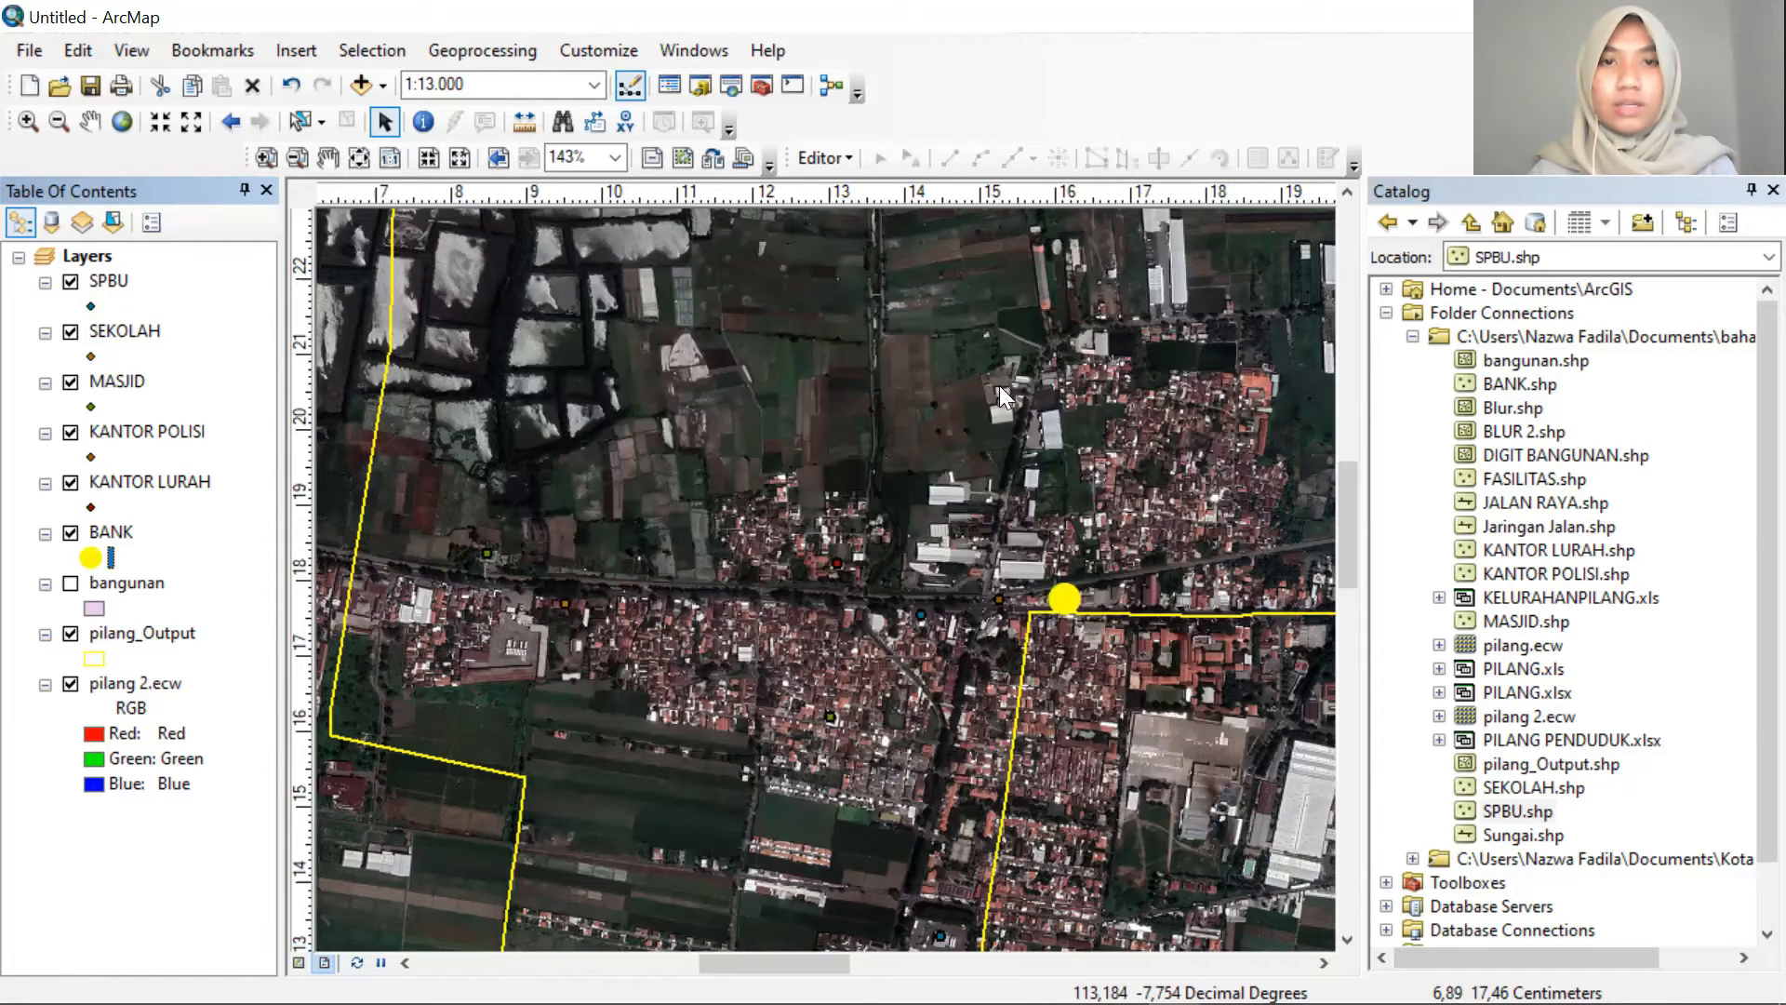
Set the KANTOR LURAH layer's marker symbol to Circle 1 in light green
click(90, 507)
click(614, 387)
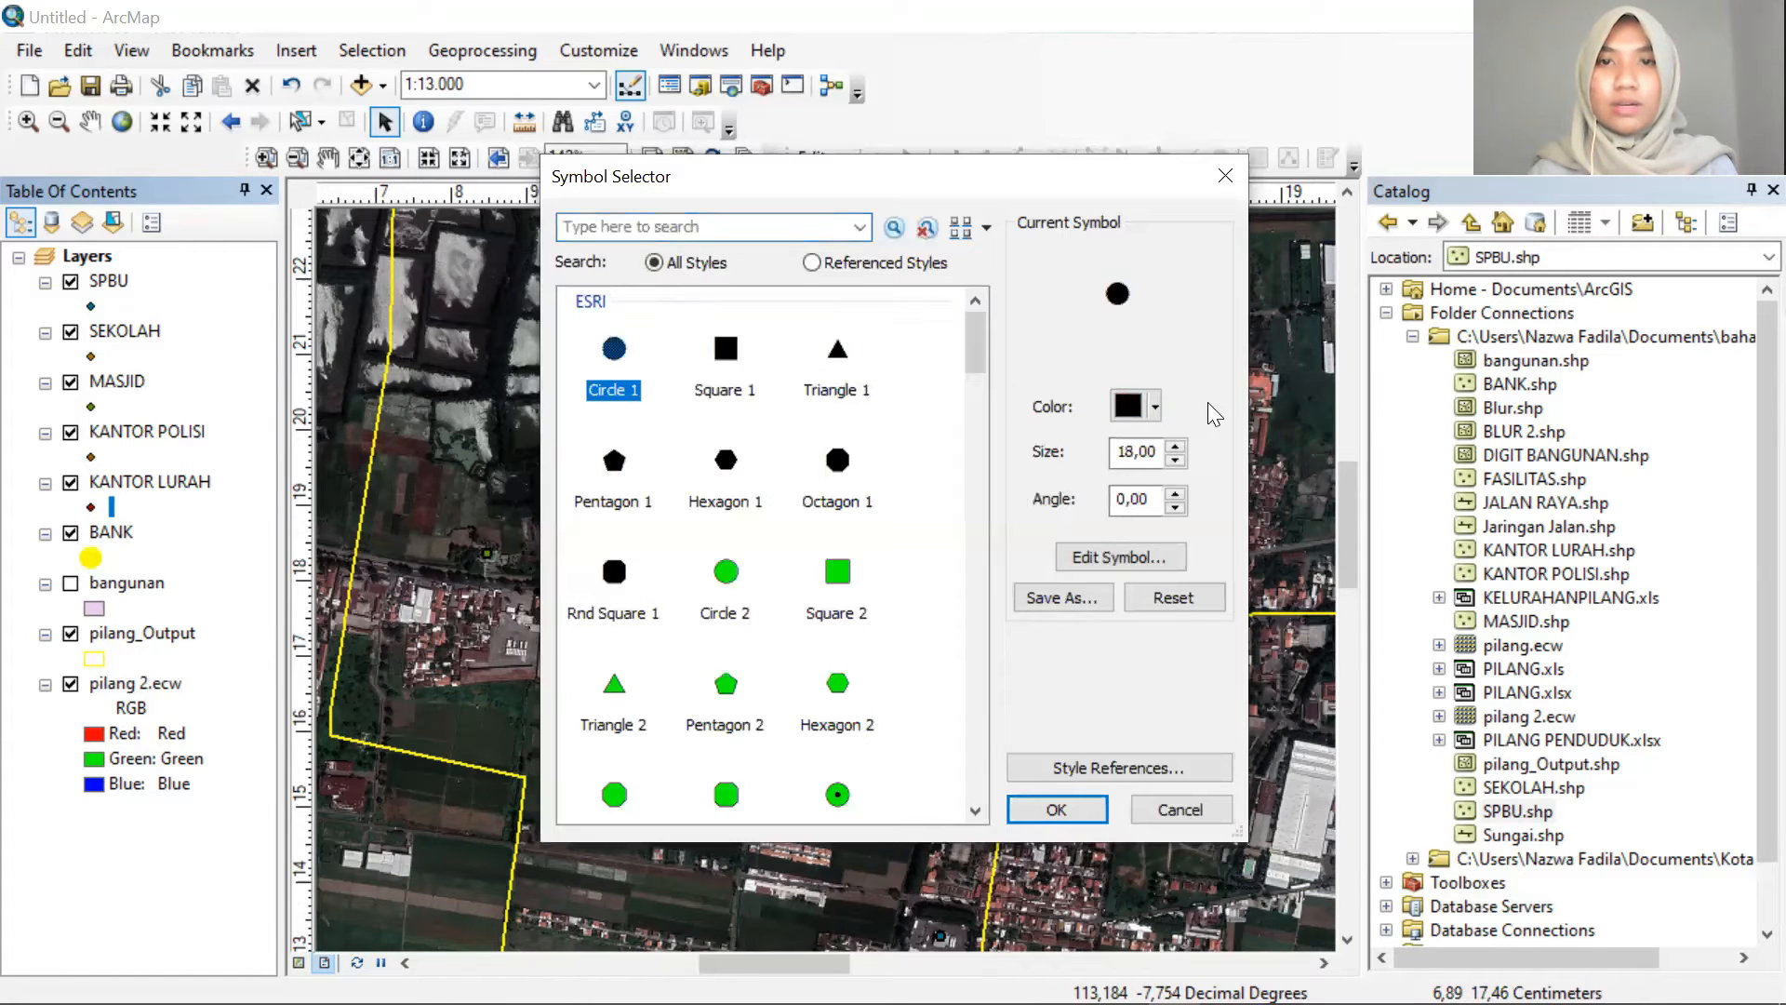
click(1155, 409)
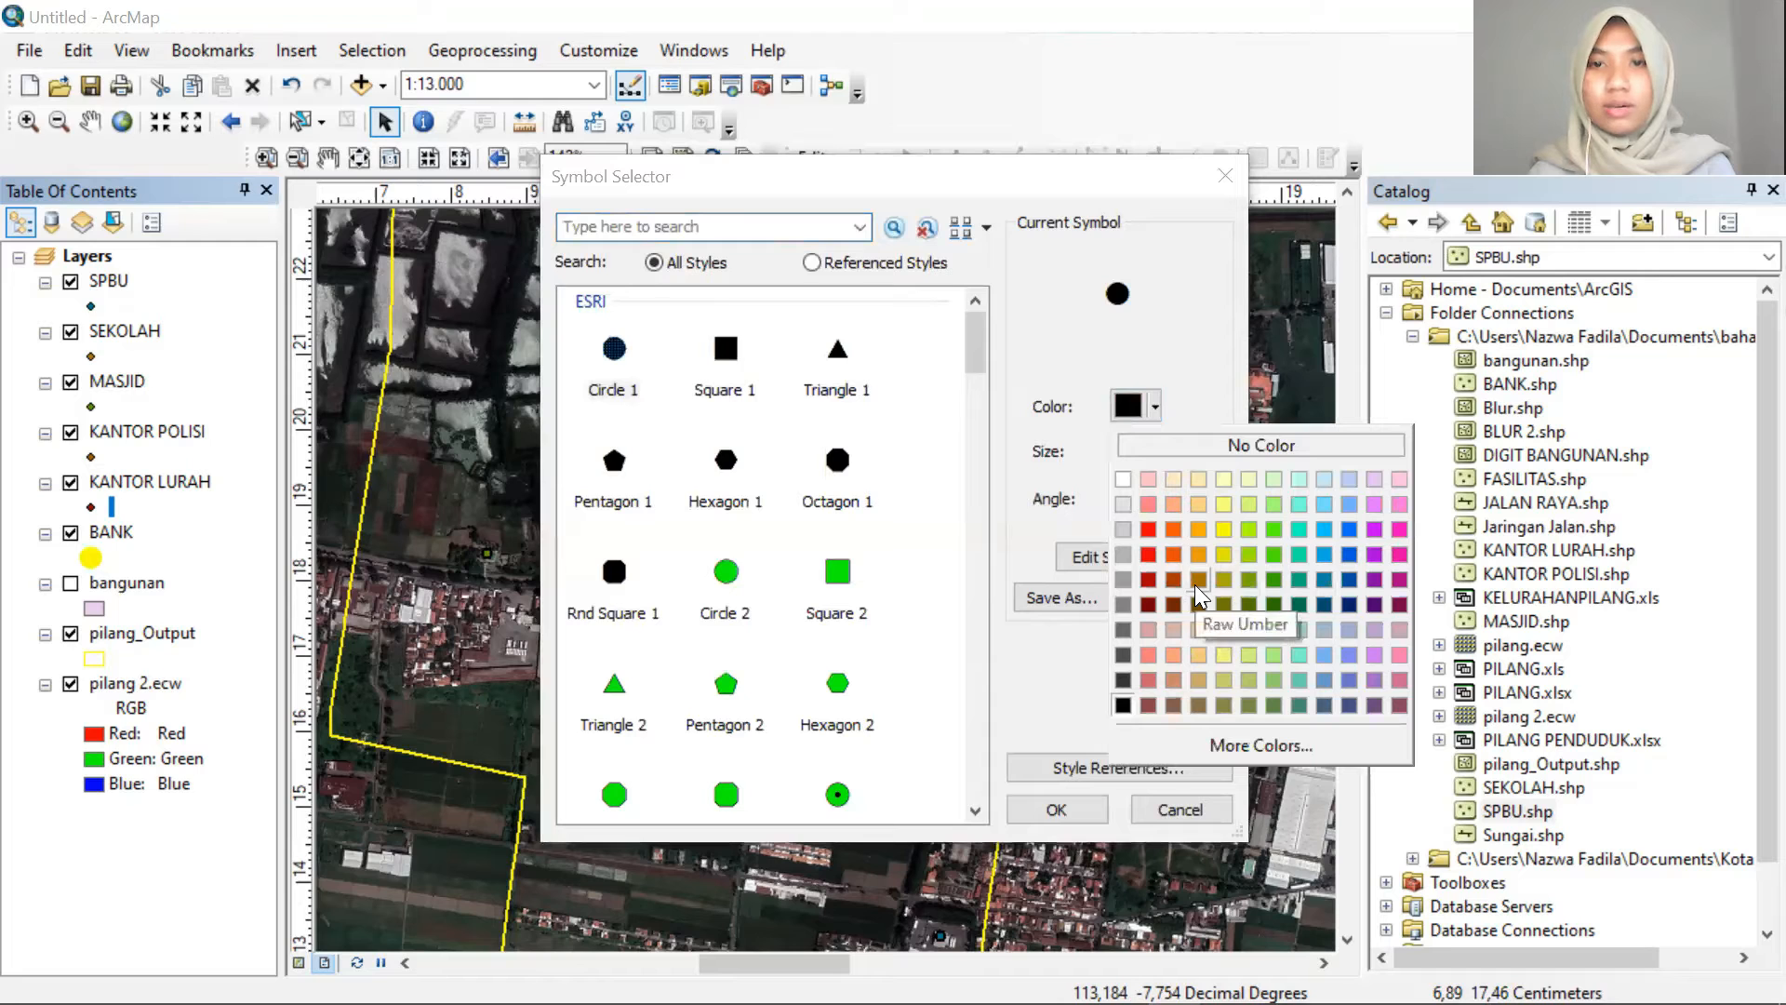
click(1175, 603)
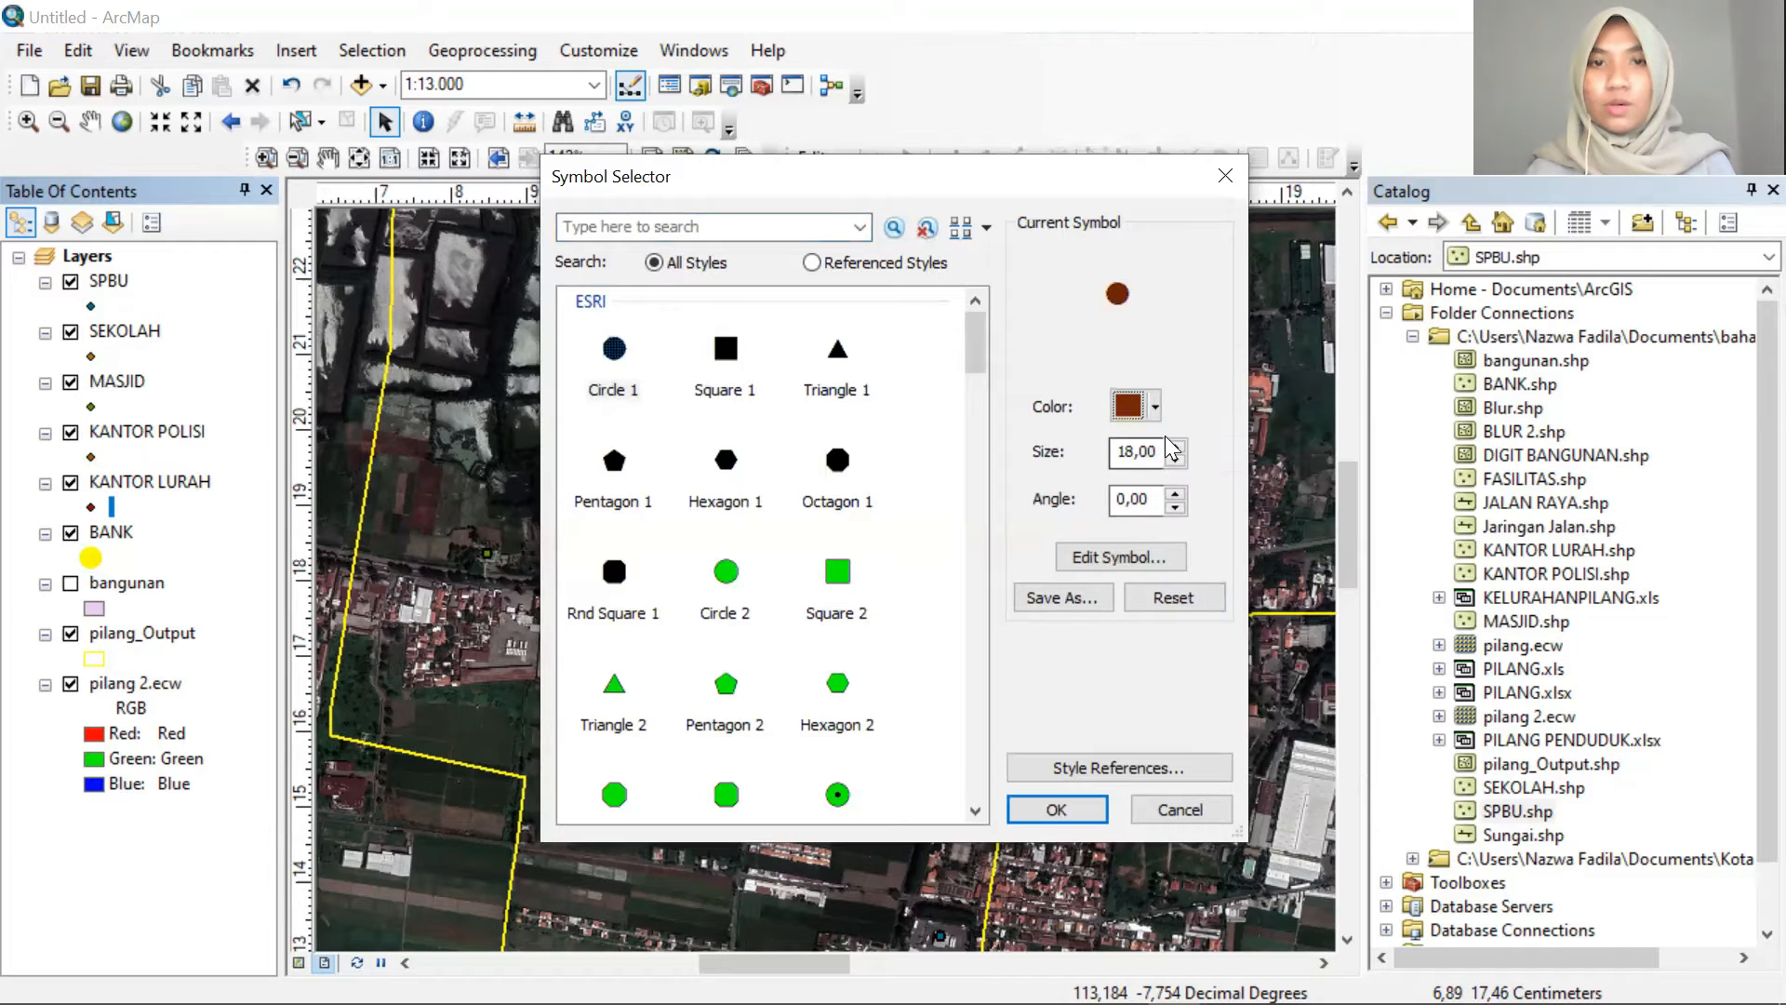
click(1156, 406)
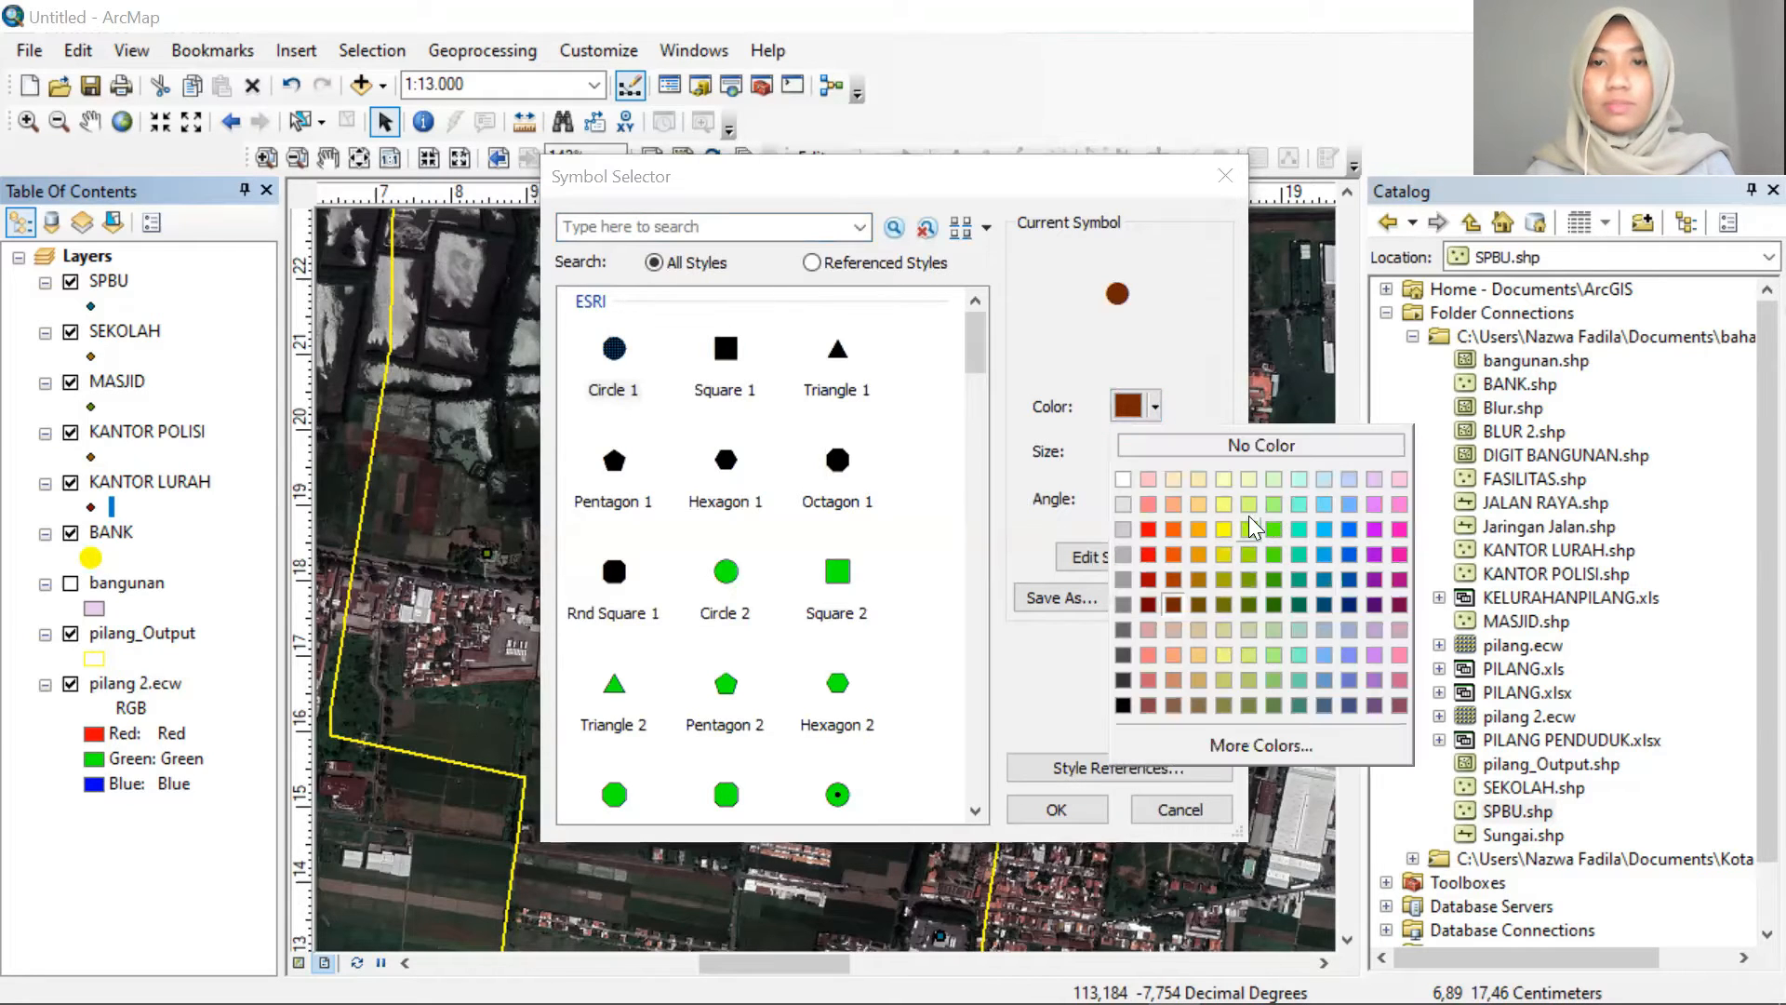
click(1272, 506)
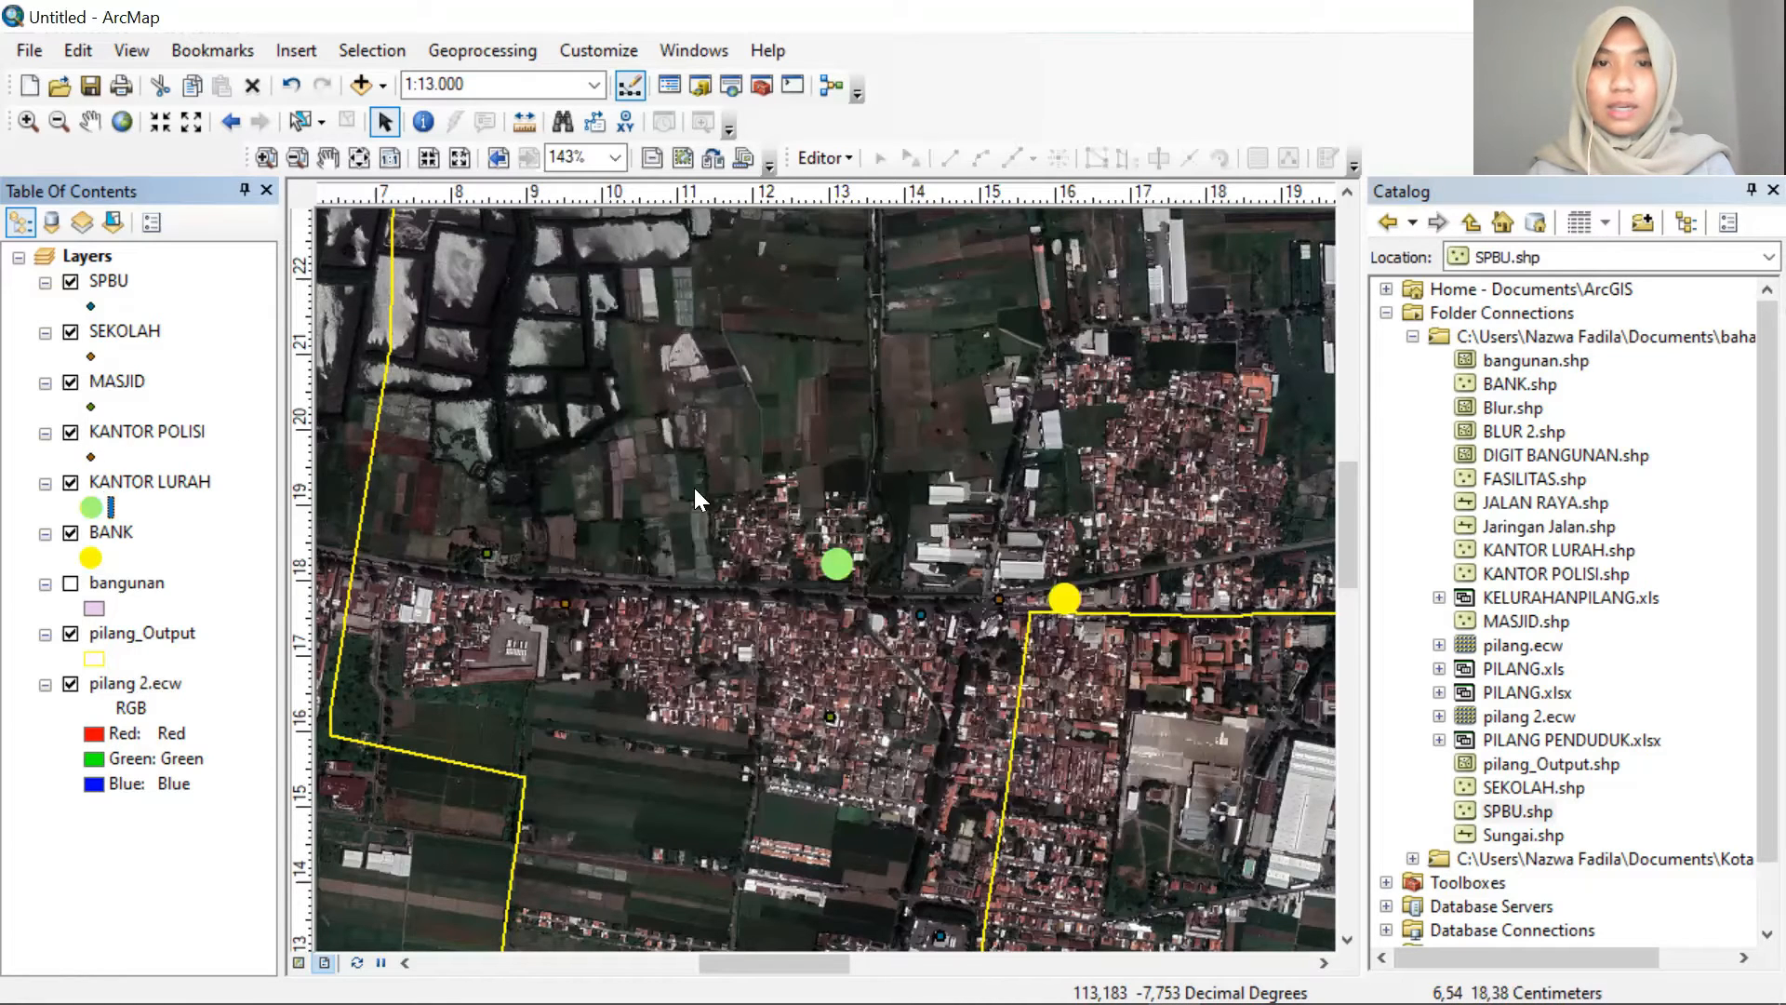
Set the KANTOR POLISI layer's marker symbol to Circle 1 in dark brown
click(90, 456)
click(614, 354)
click(1153, 414)
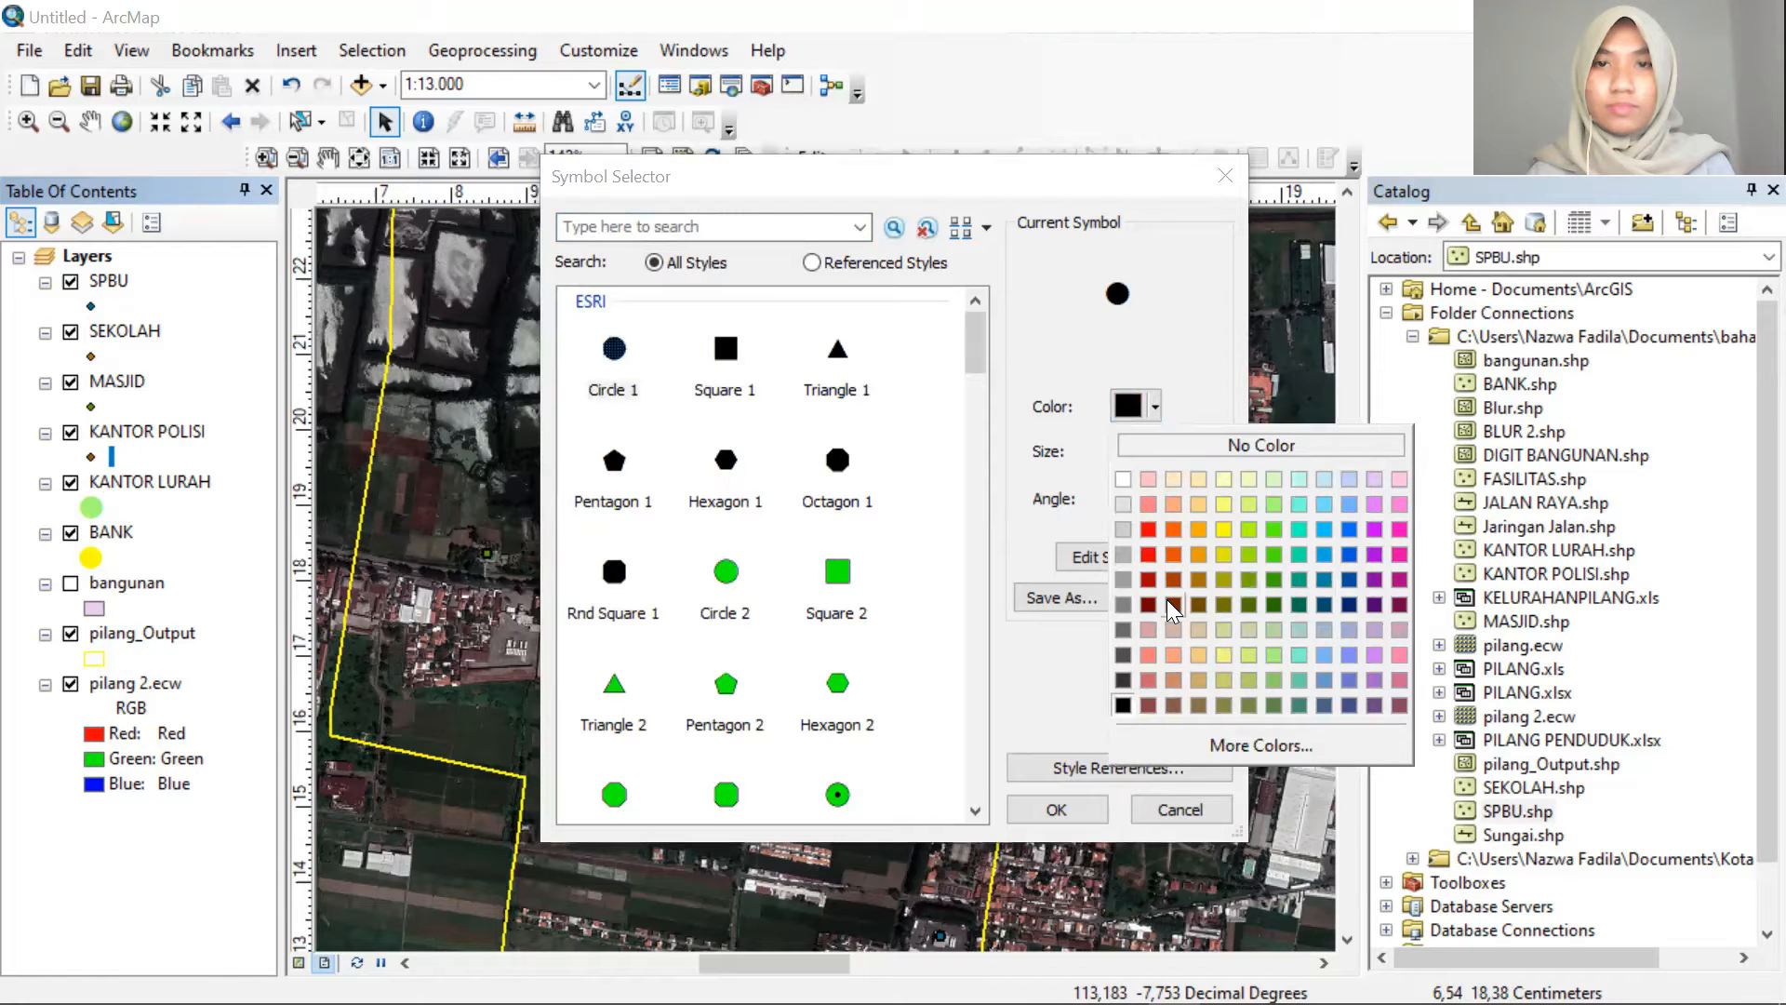
click(1173, 607)
click(1060, 809)
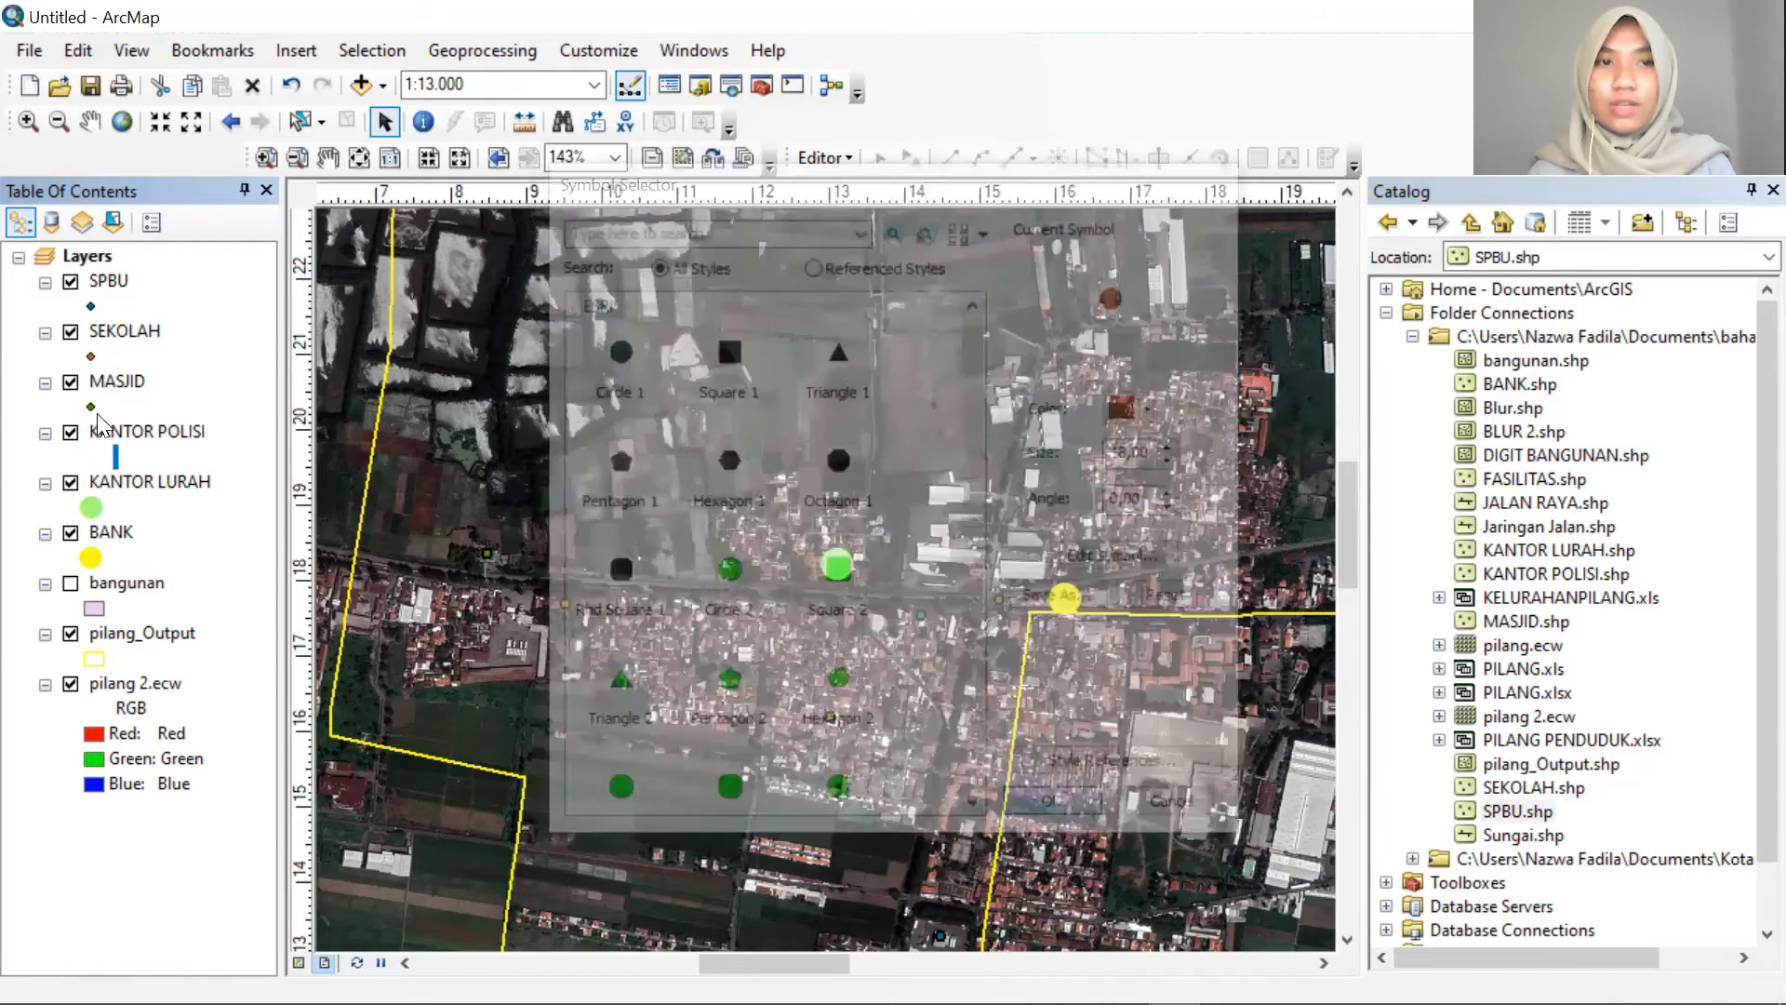
Set the MASJID layer's marker symbol to Circle 1 in bright green
click(92, 406)
click(614, 349)
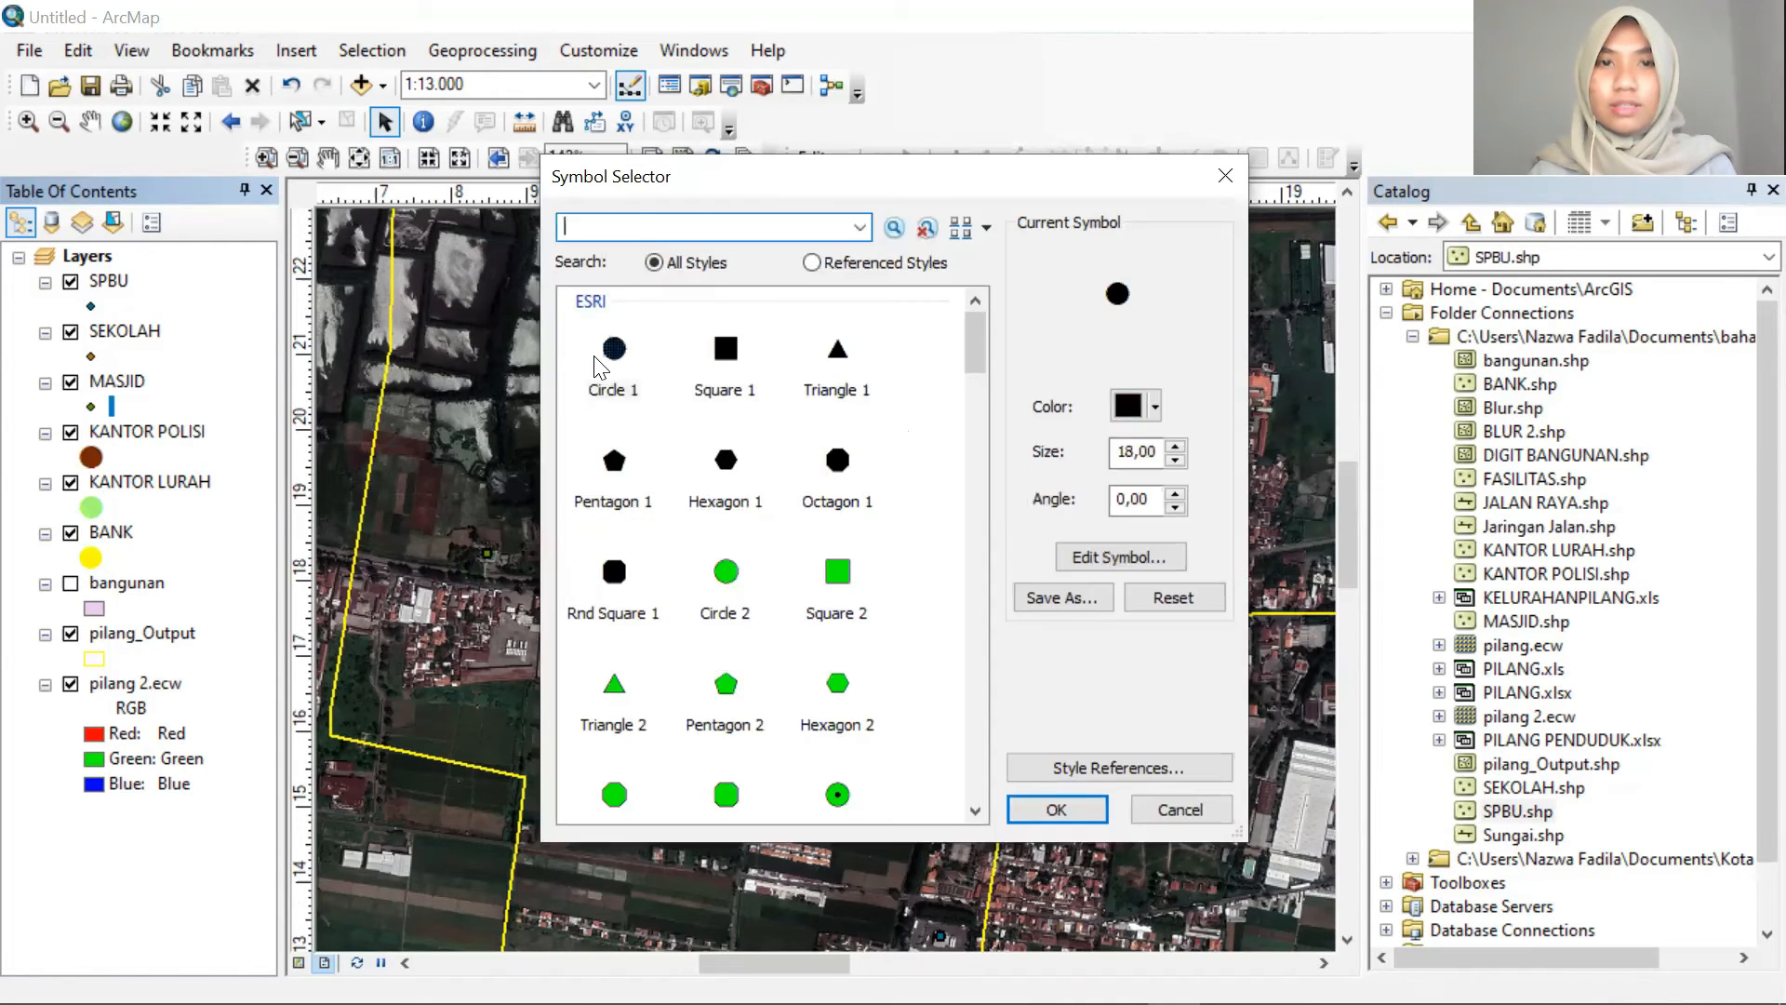
click(1153, 410)
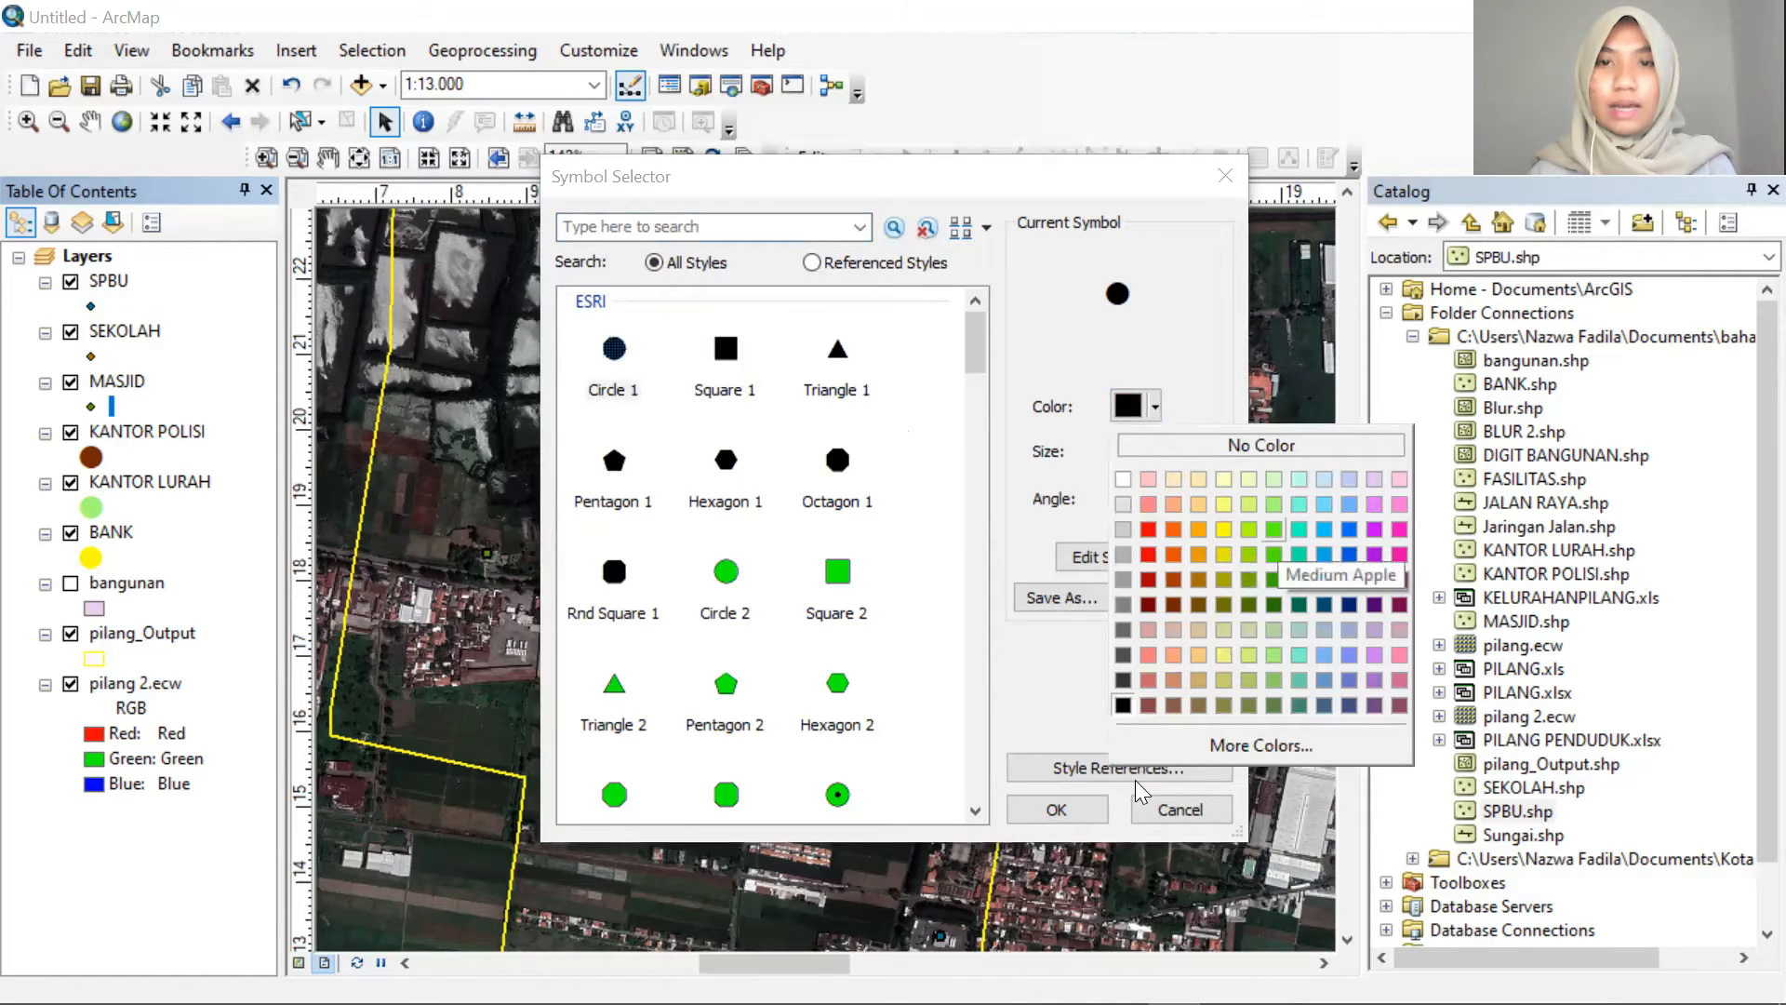
click(1273, 528)
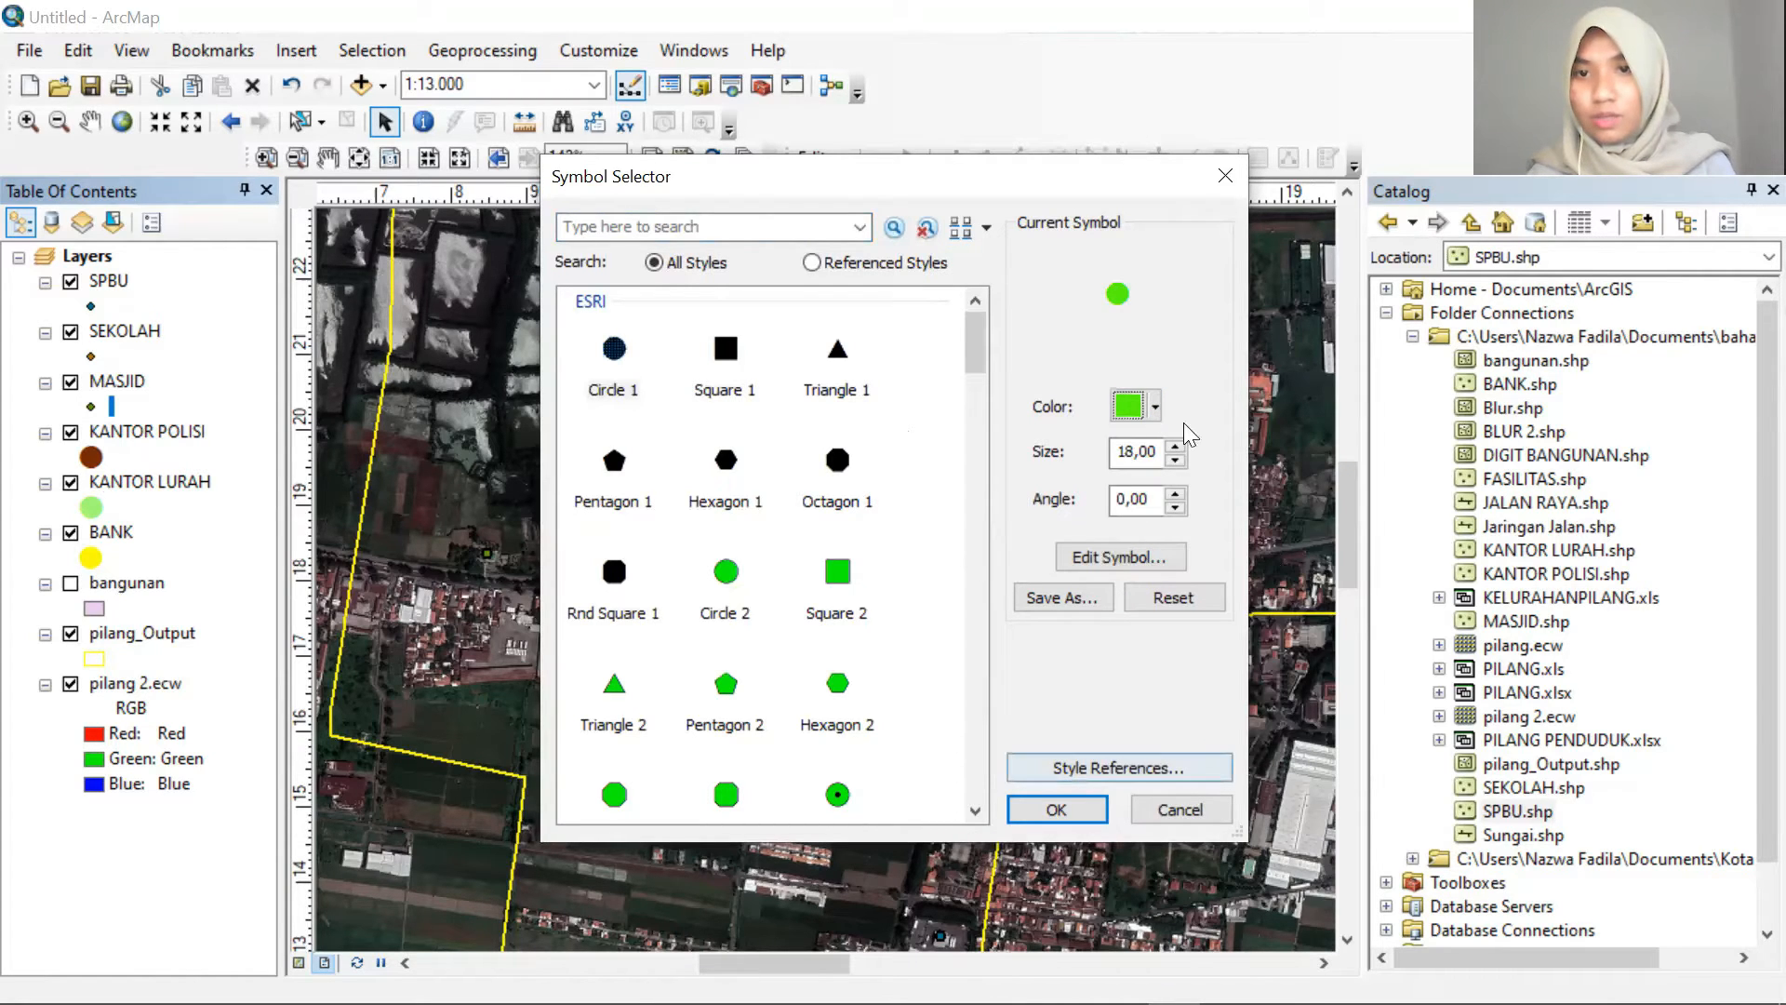
click(1053, 806)
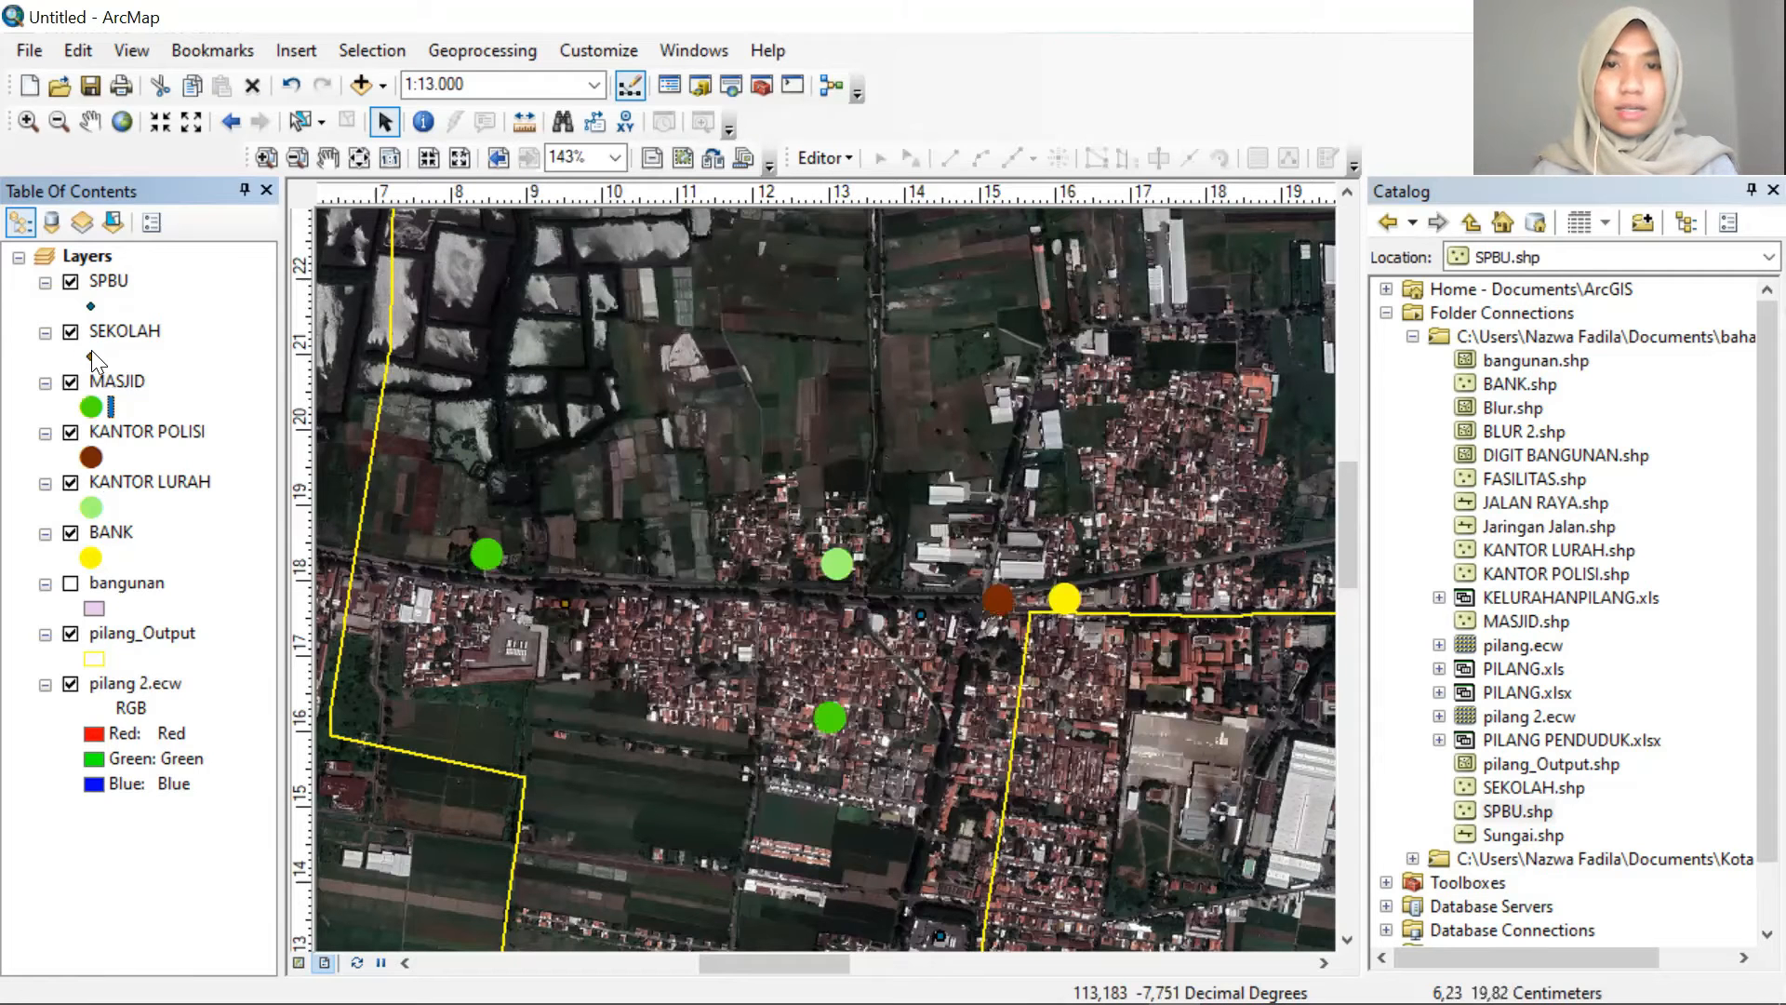
Set the SEKOLAH layer's marker symbol to Circle 1 in bright blue
click(92, 351)
click(621, 370)
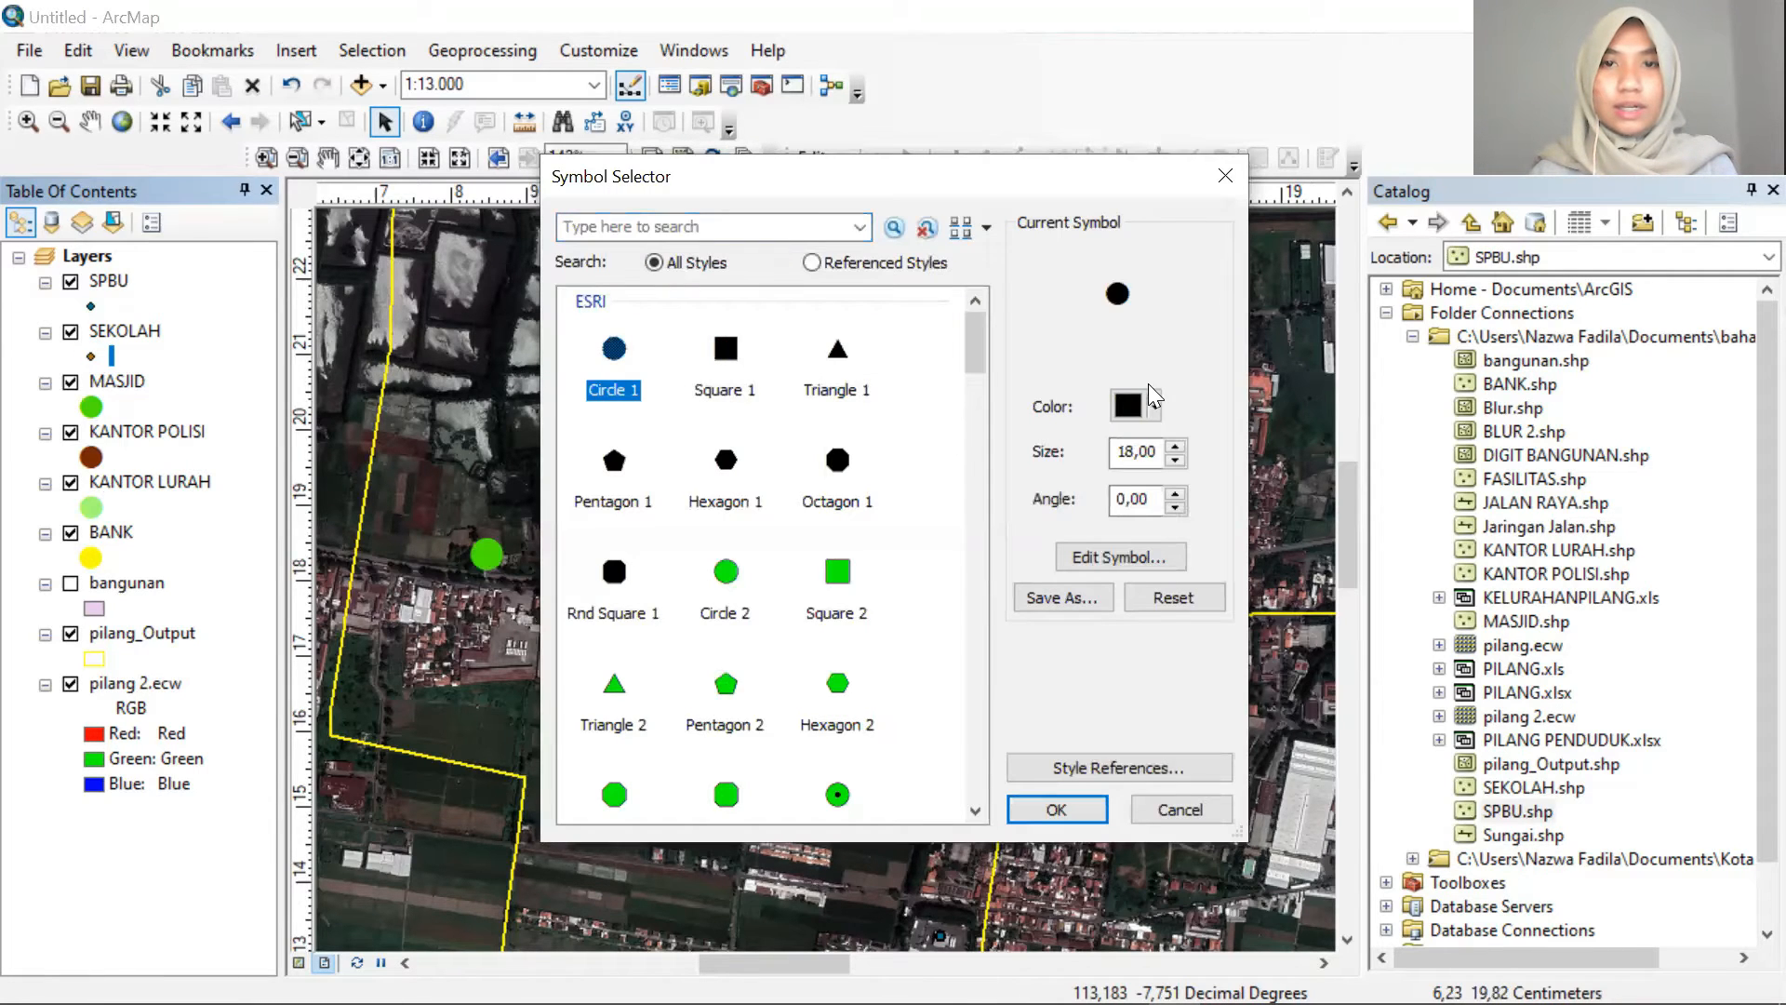
click(1154, 406)
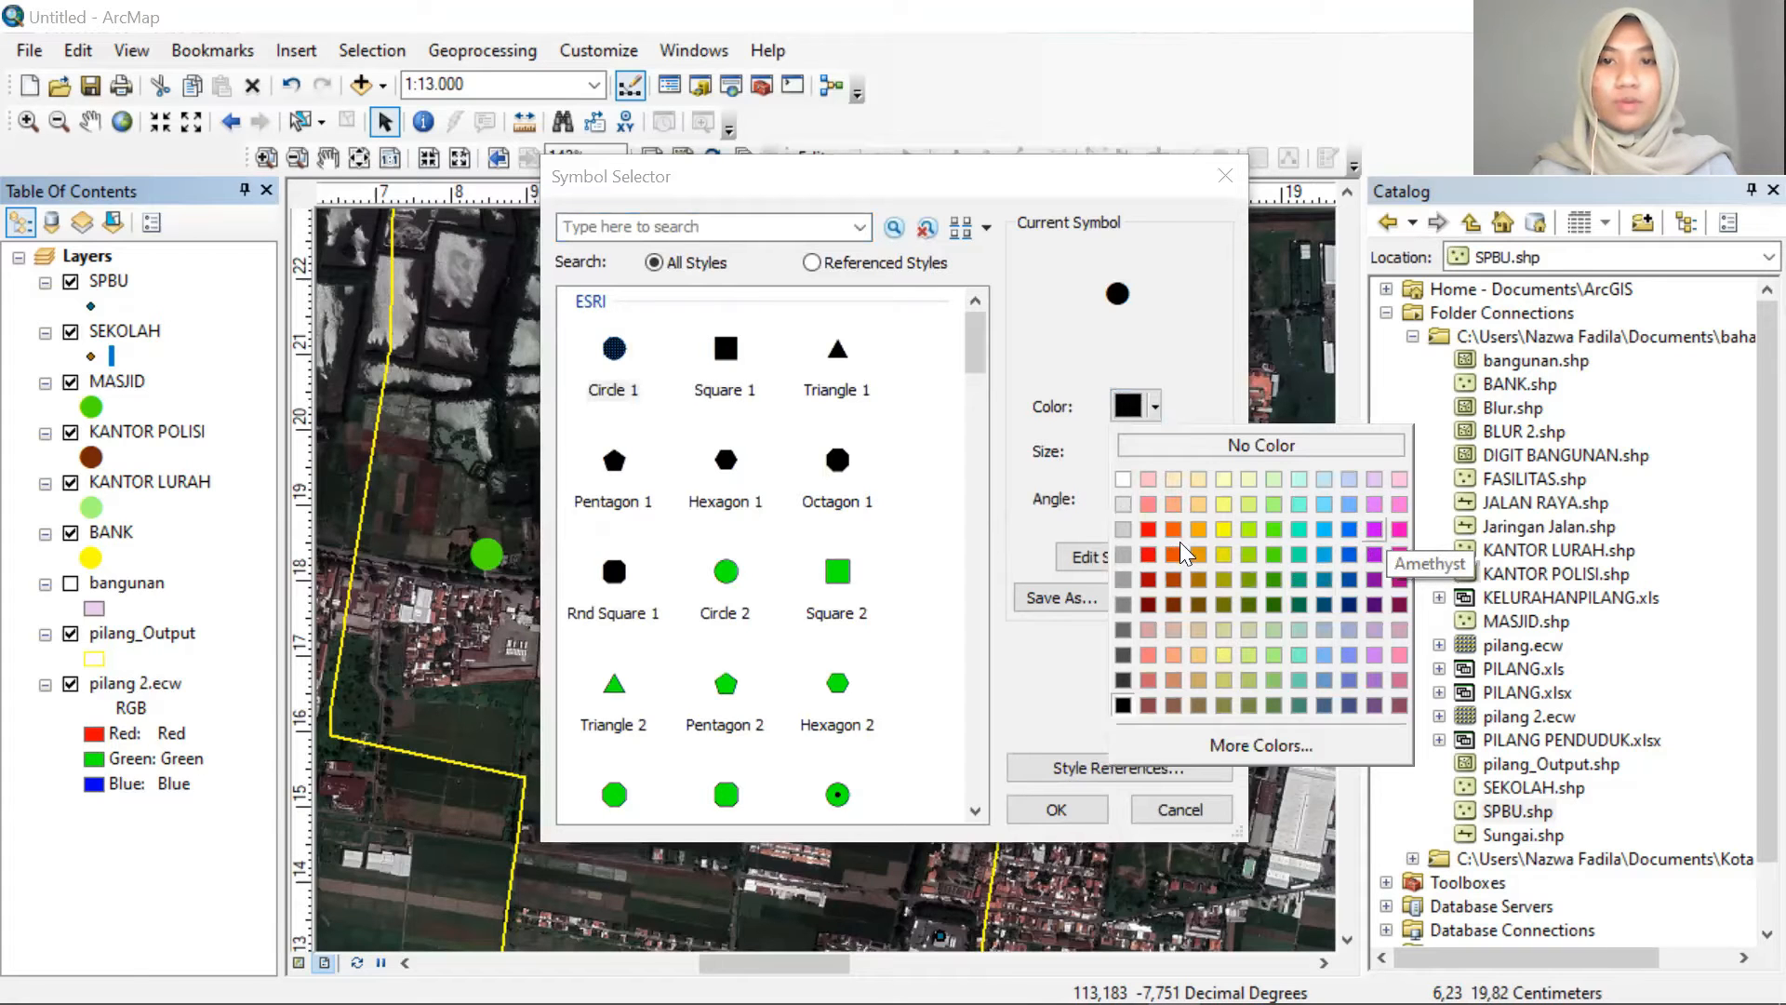
click(1349, 529)
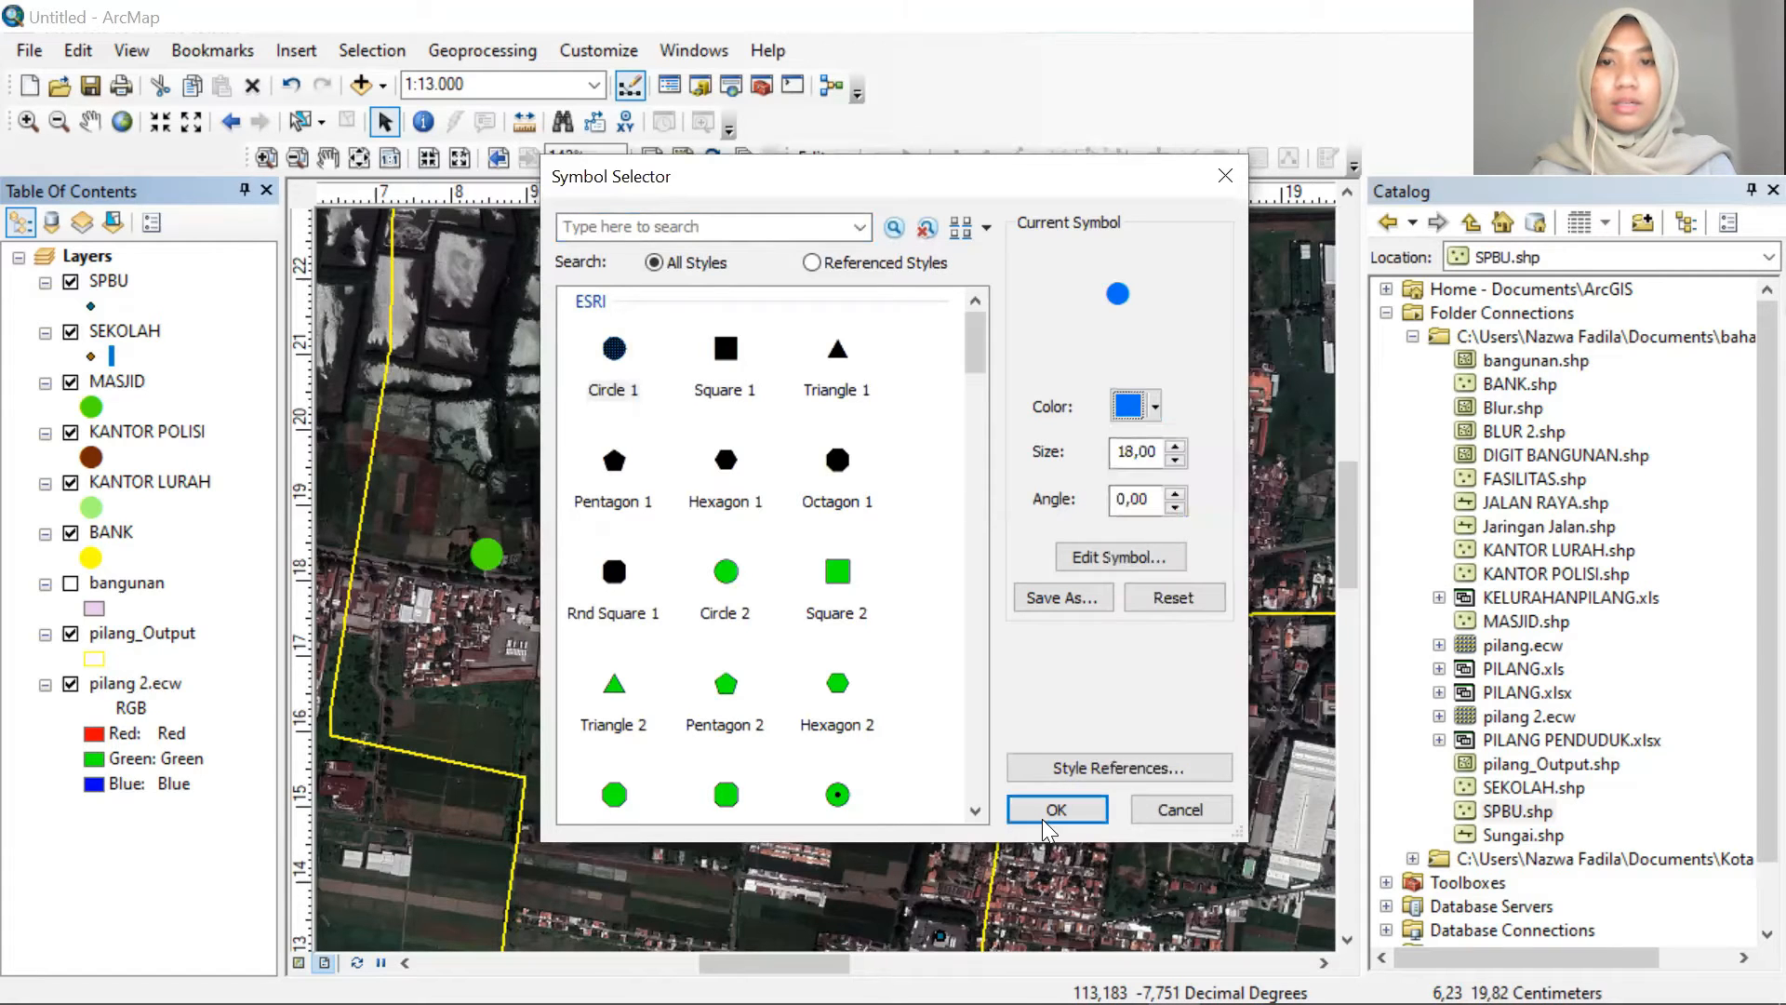
click(1055, 809)
Recolor the SPBU layer's existing small marker to red
click(89, 306)
click(1154, 409)
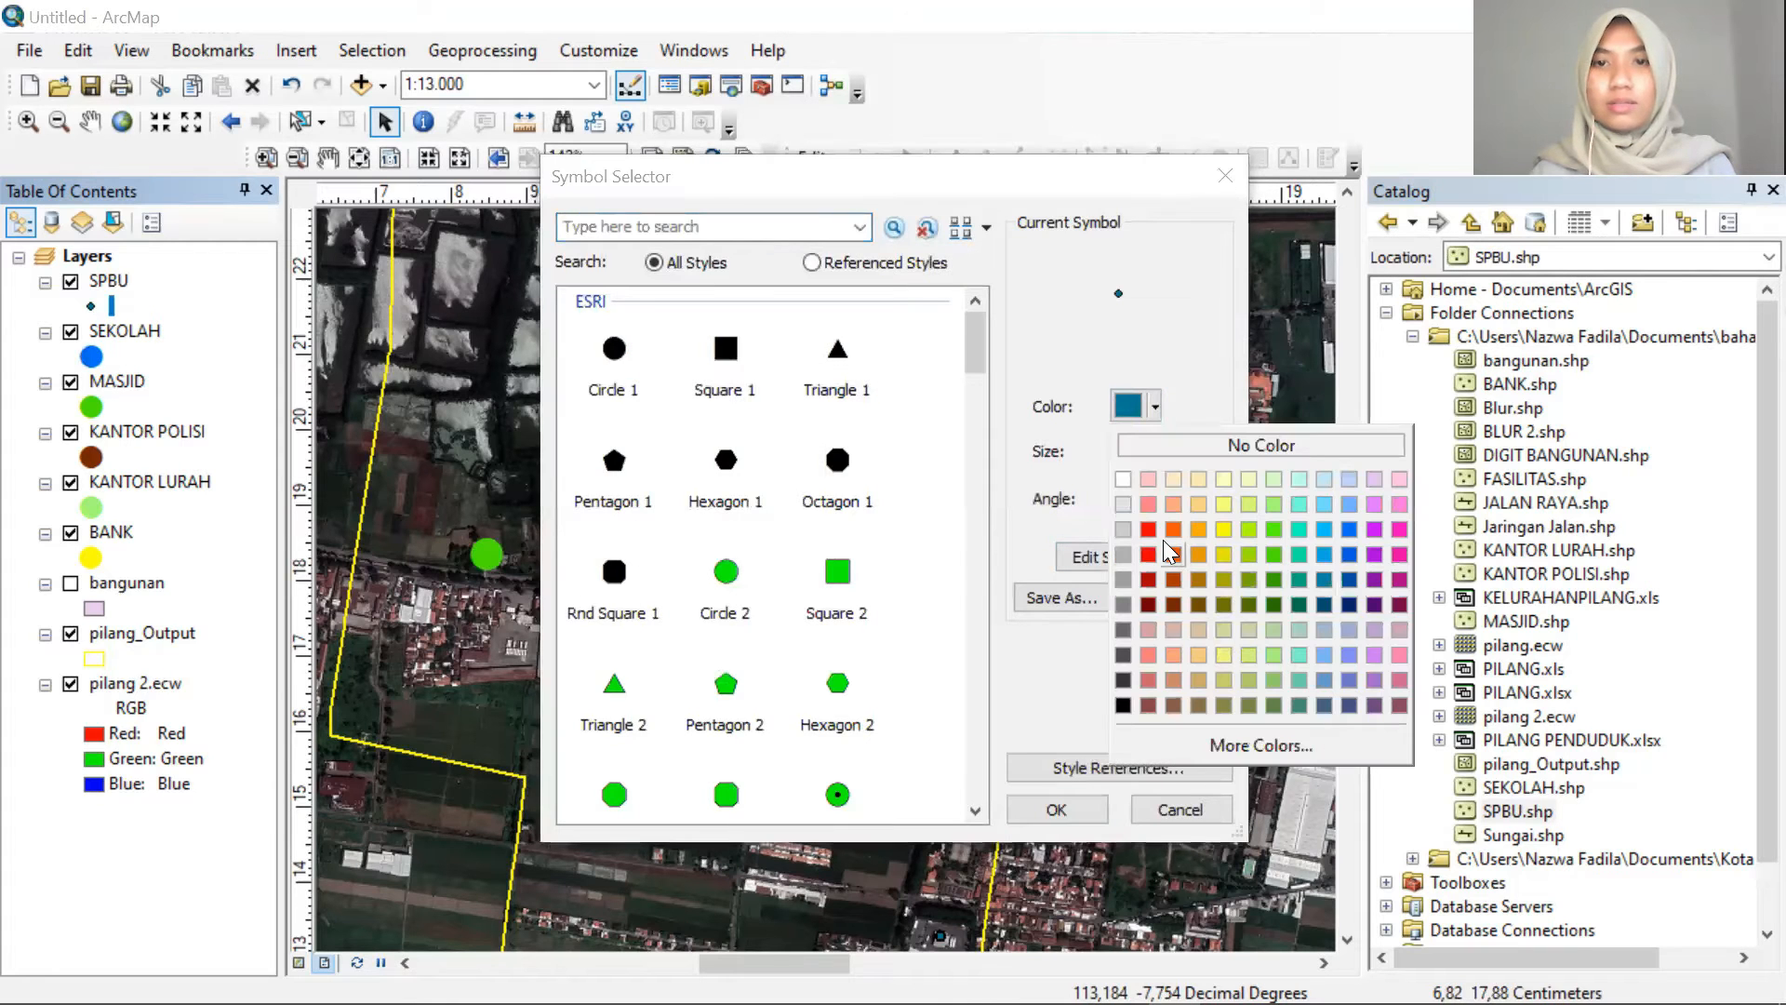
click(1150, 543)
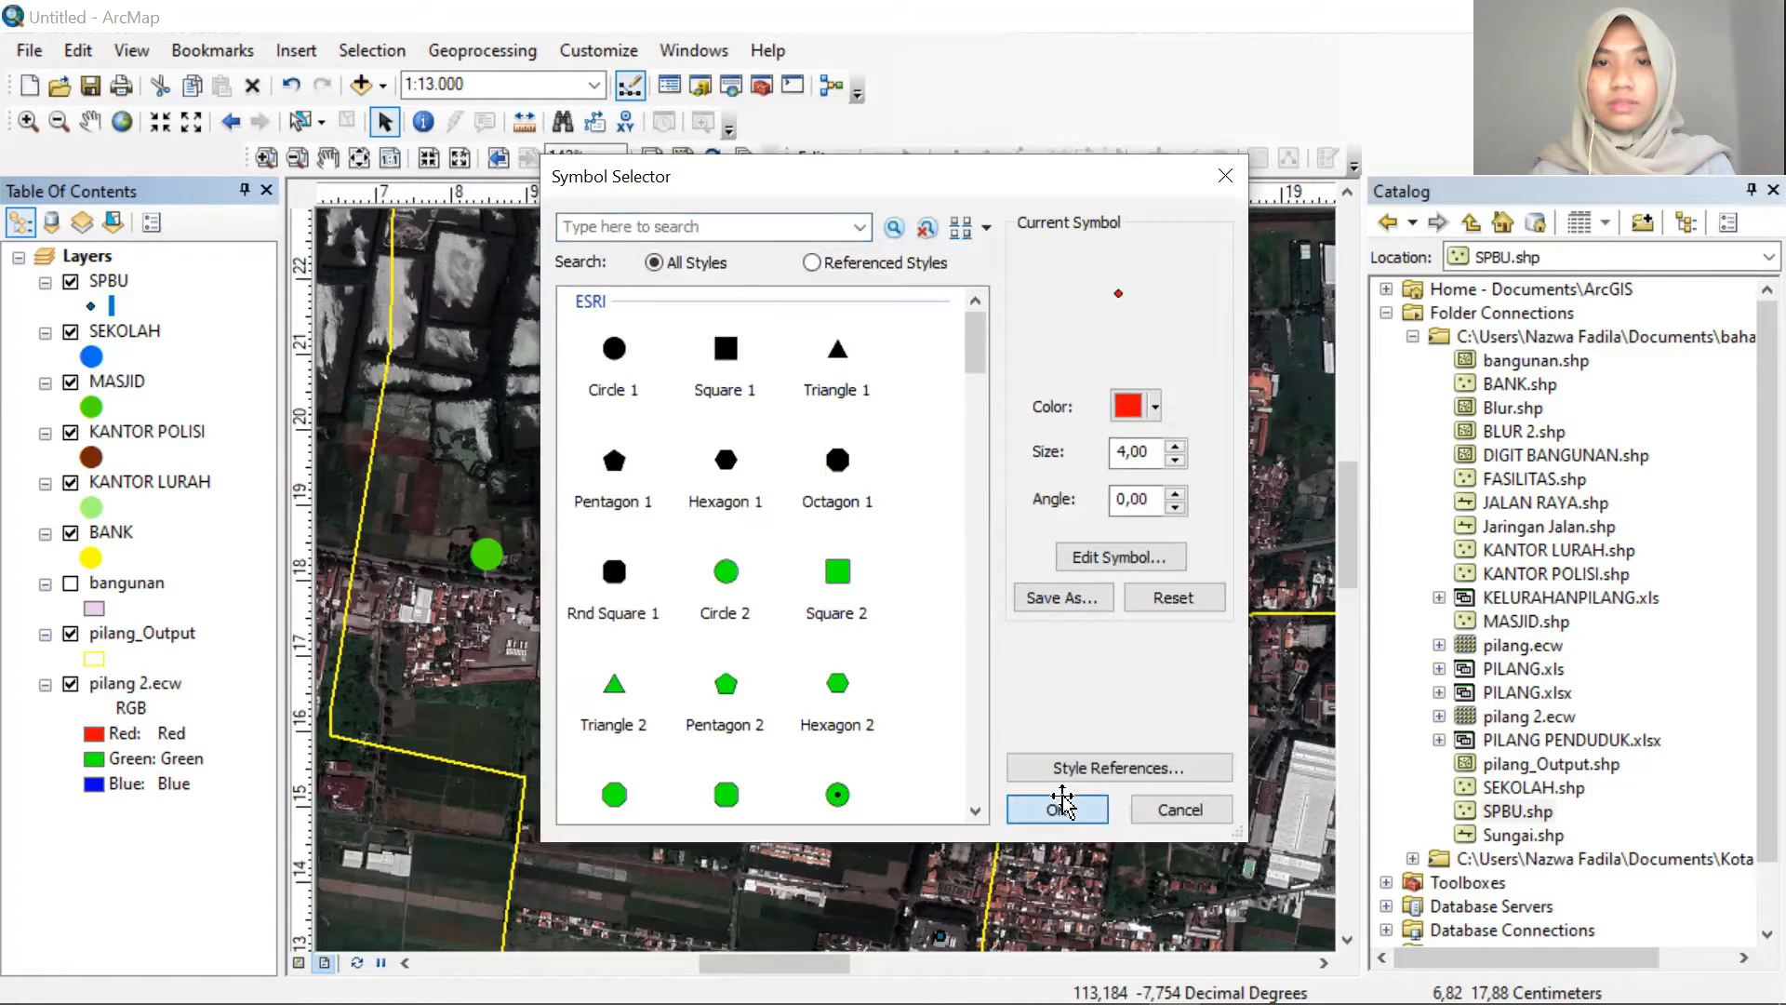
click(1056, 810)
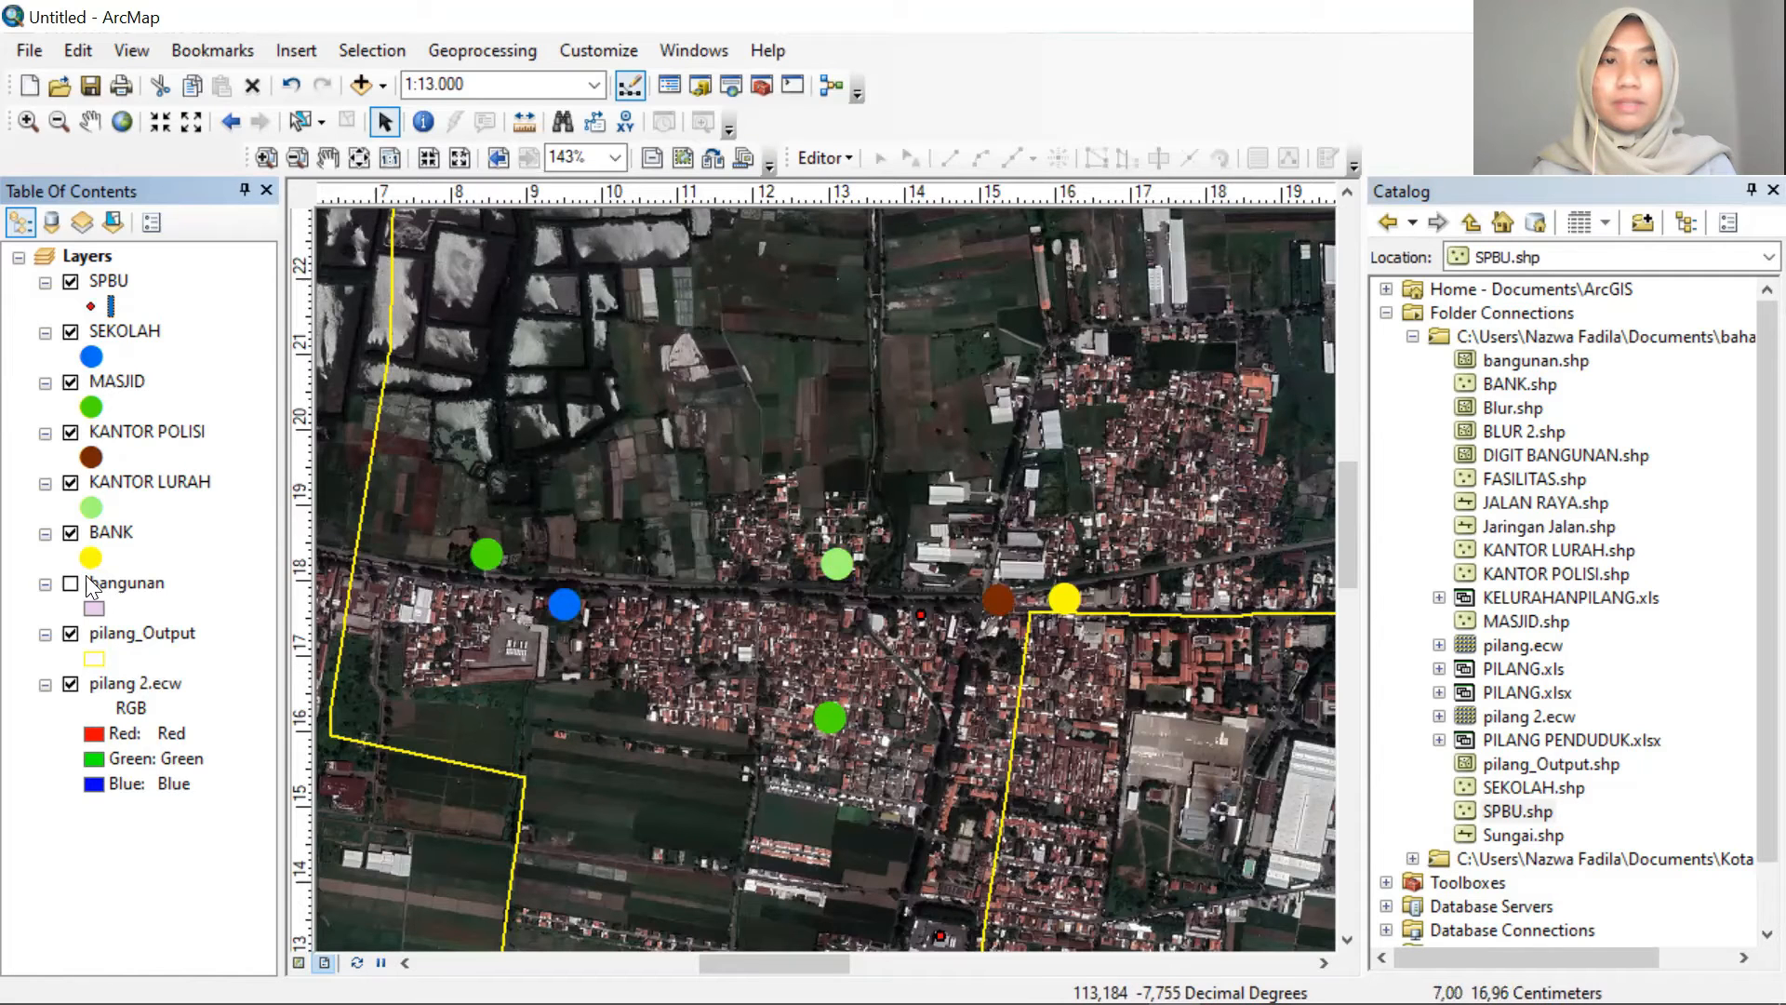
Change the KANTOR LURAH layer's circle marker color to Ginger Pink
click(90, 507)
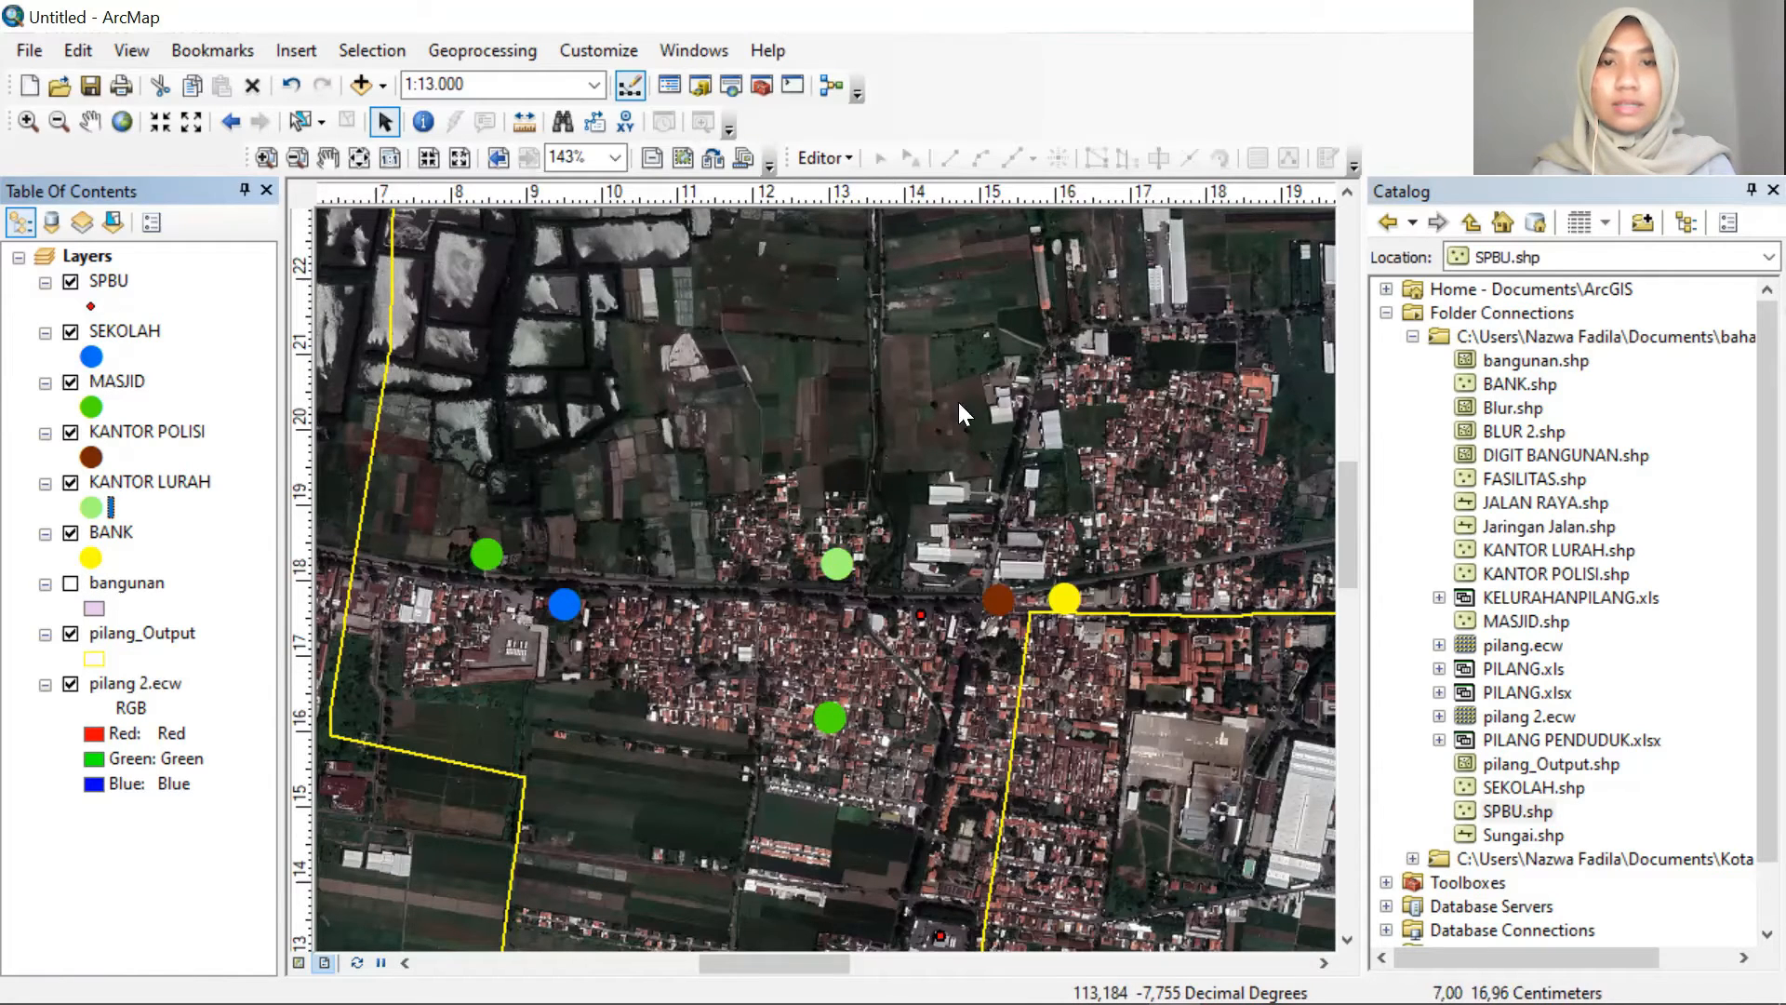
click(1132, 419)
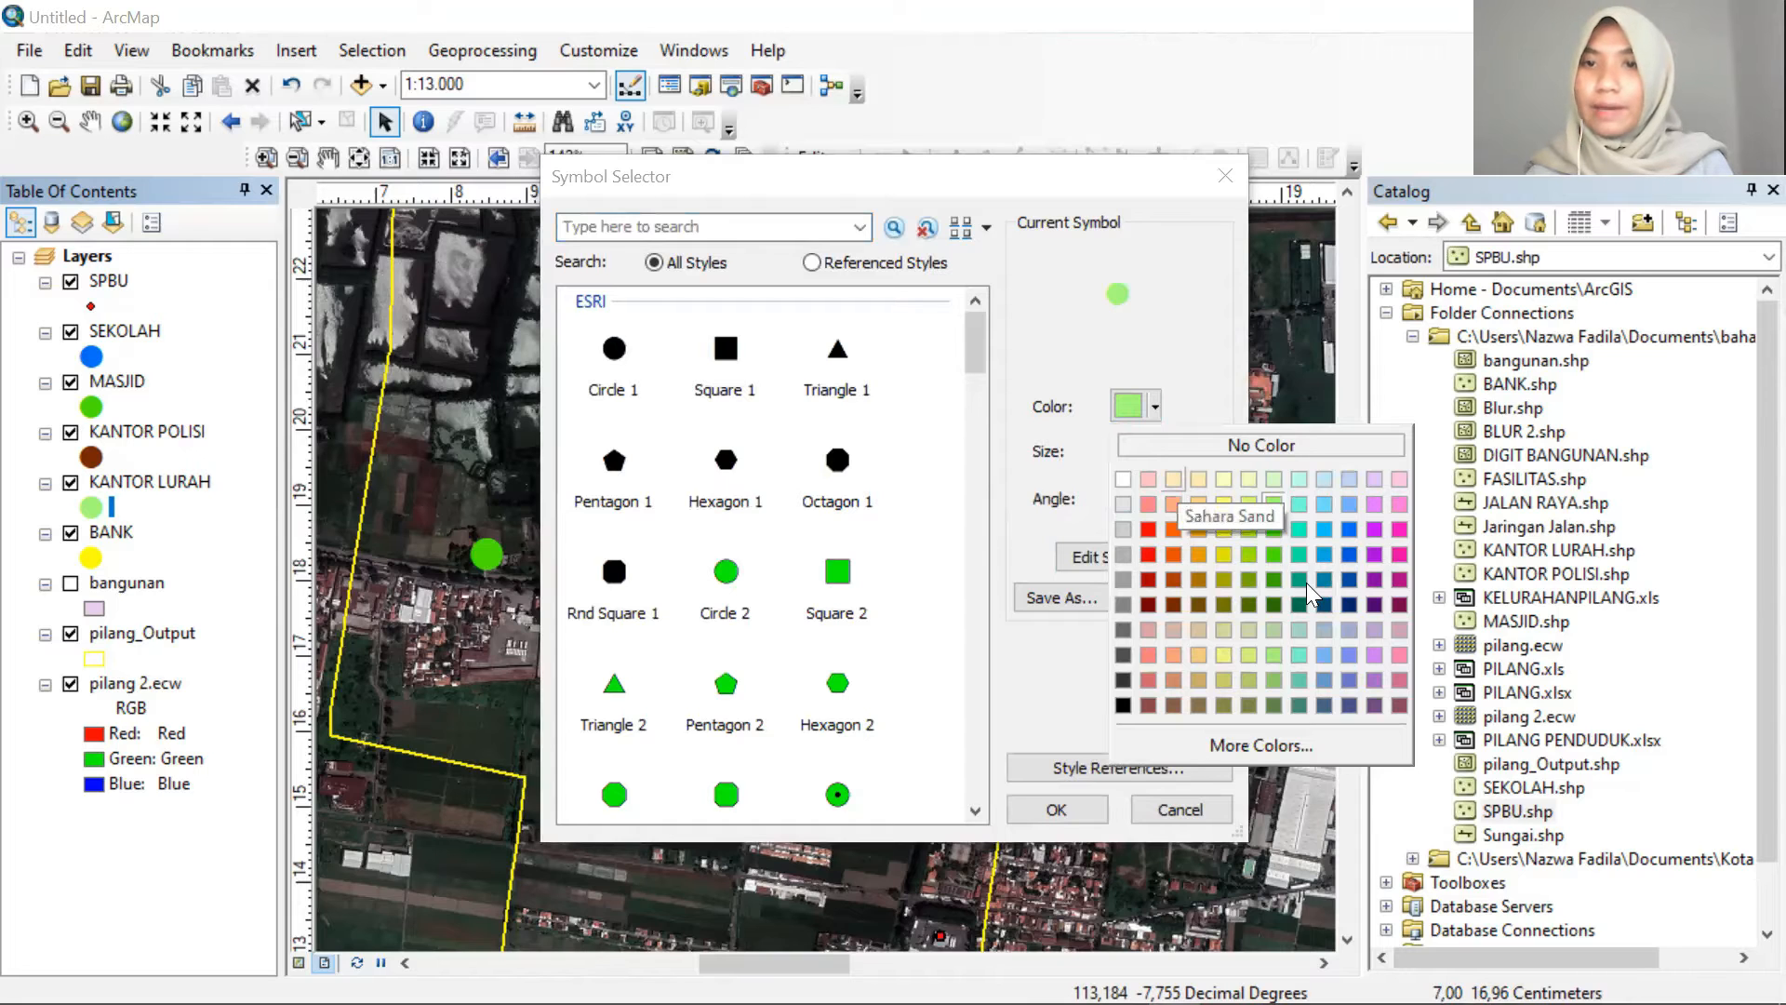
click(1406, 528)
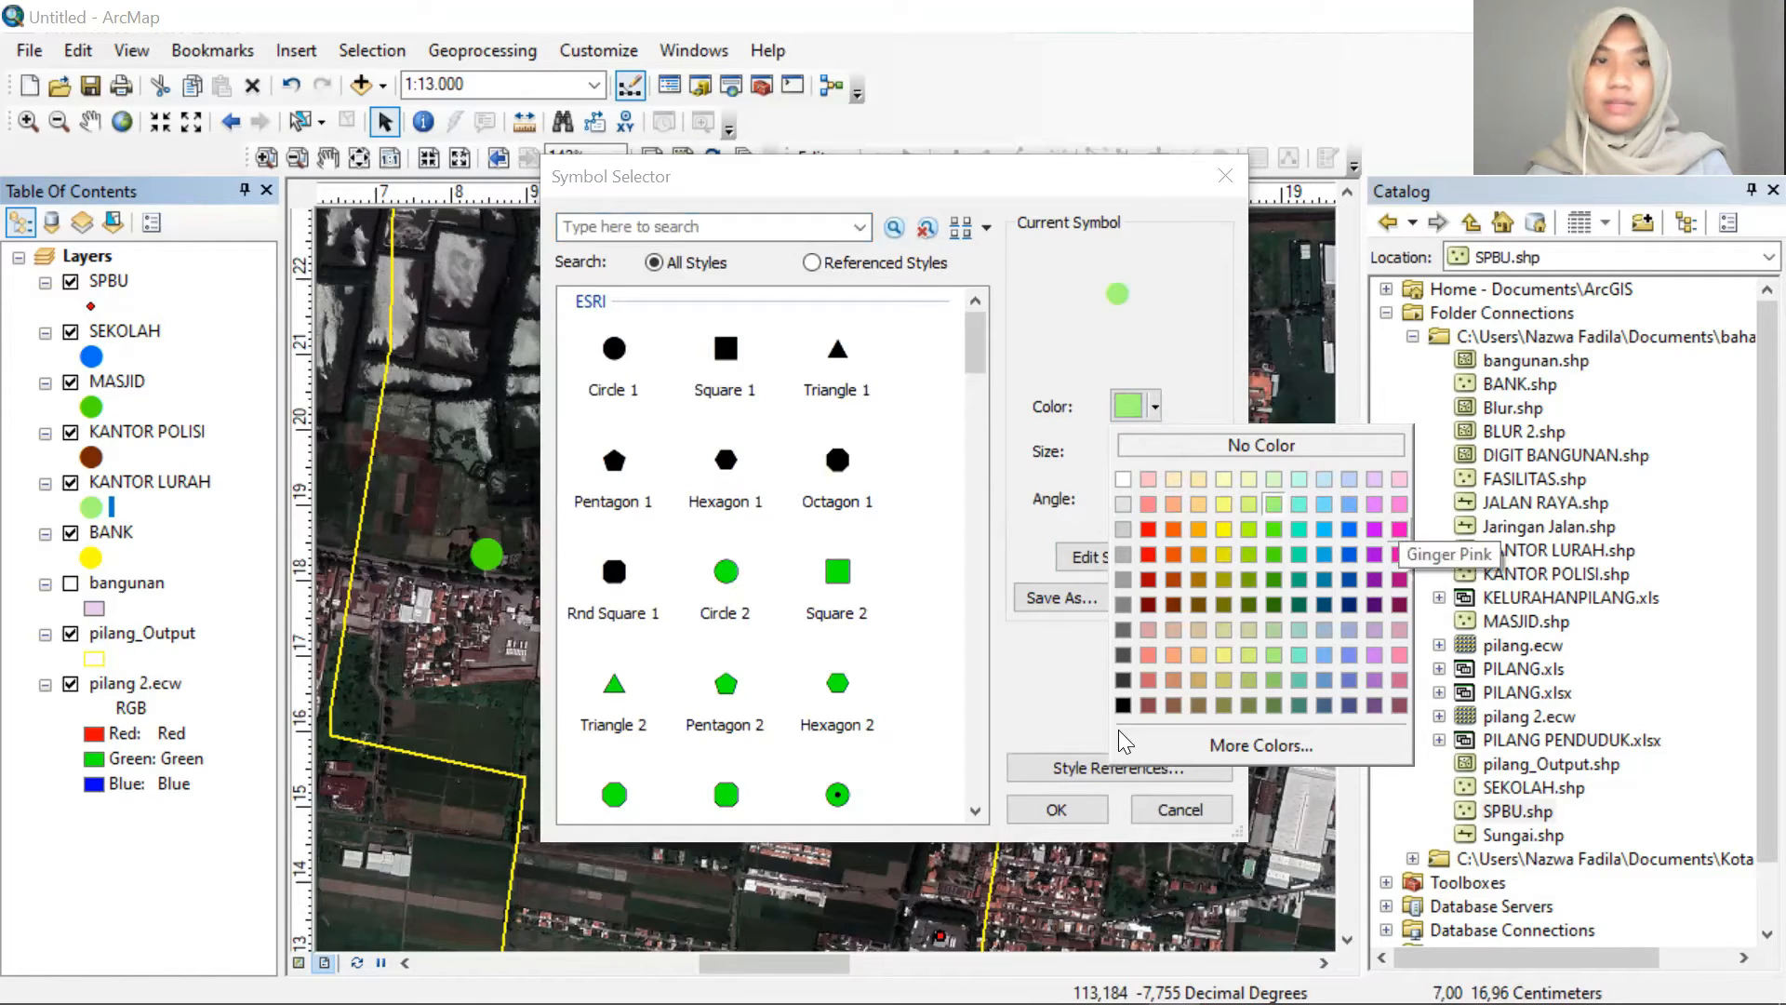
click(1044, 808)
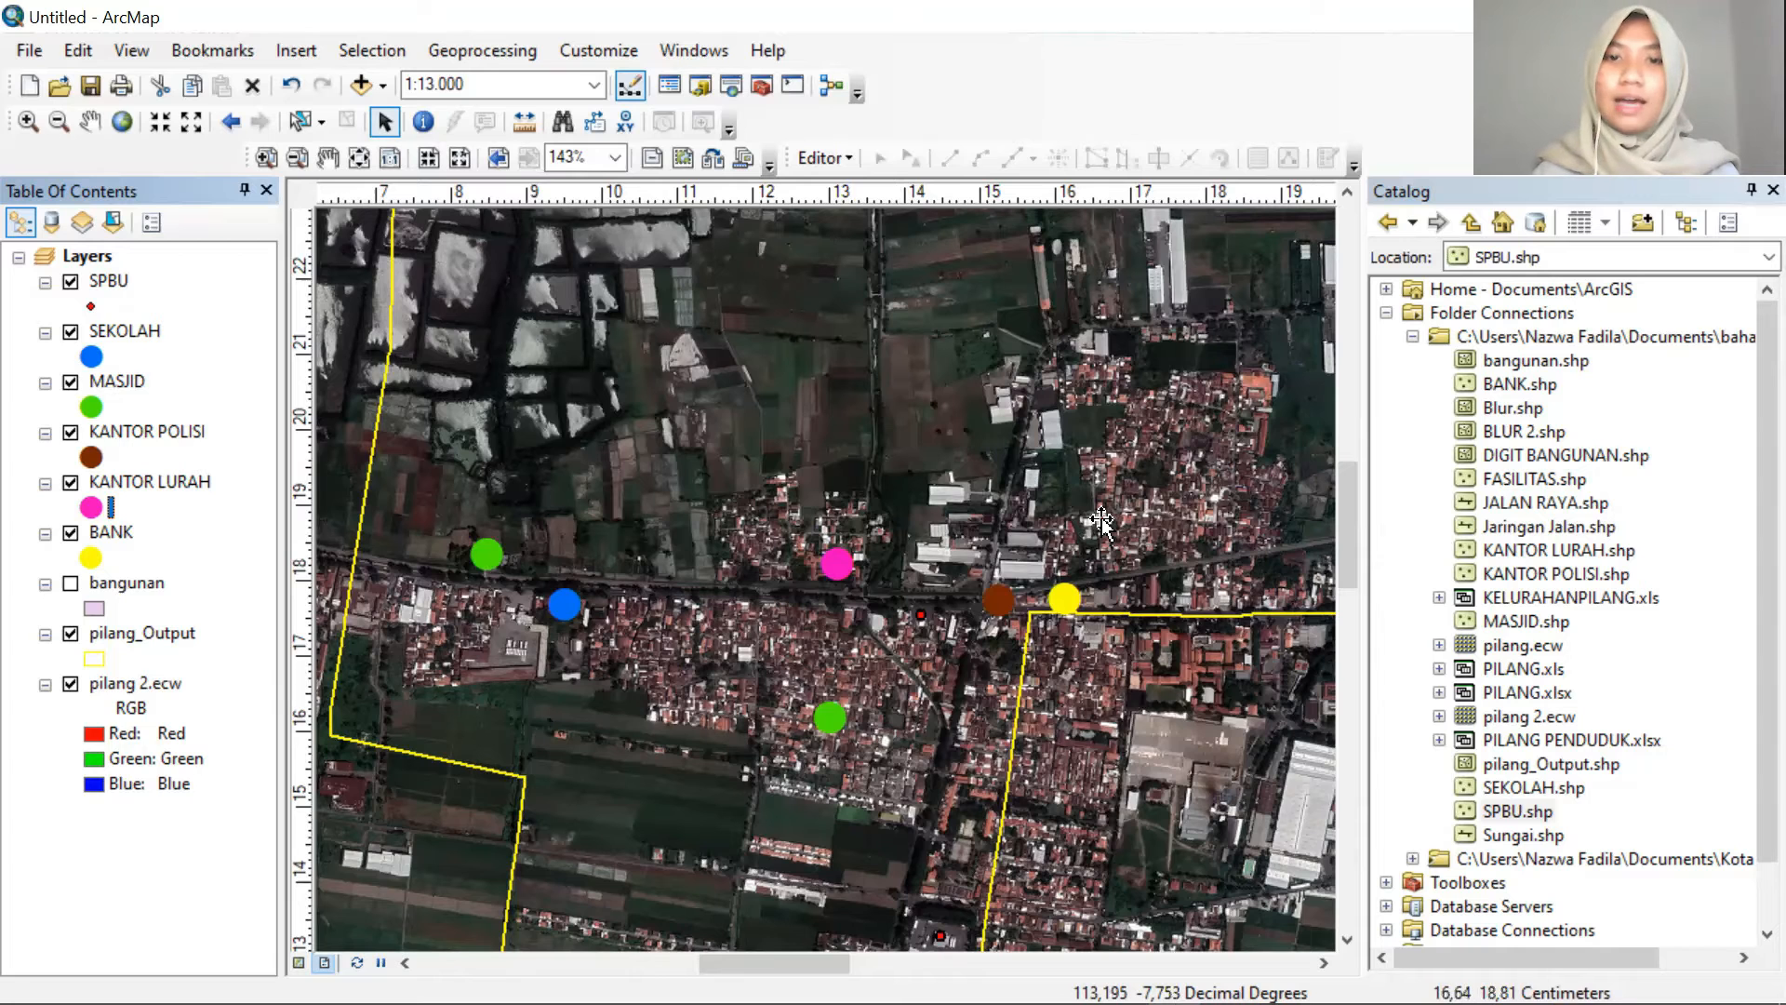
scroll(1101, 521, up, 2)
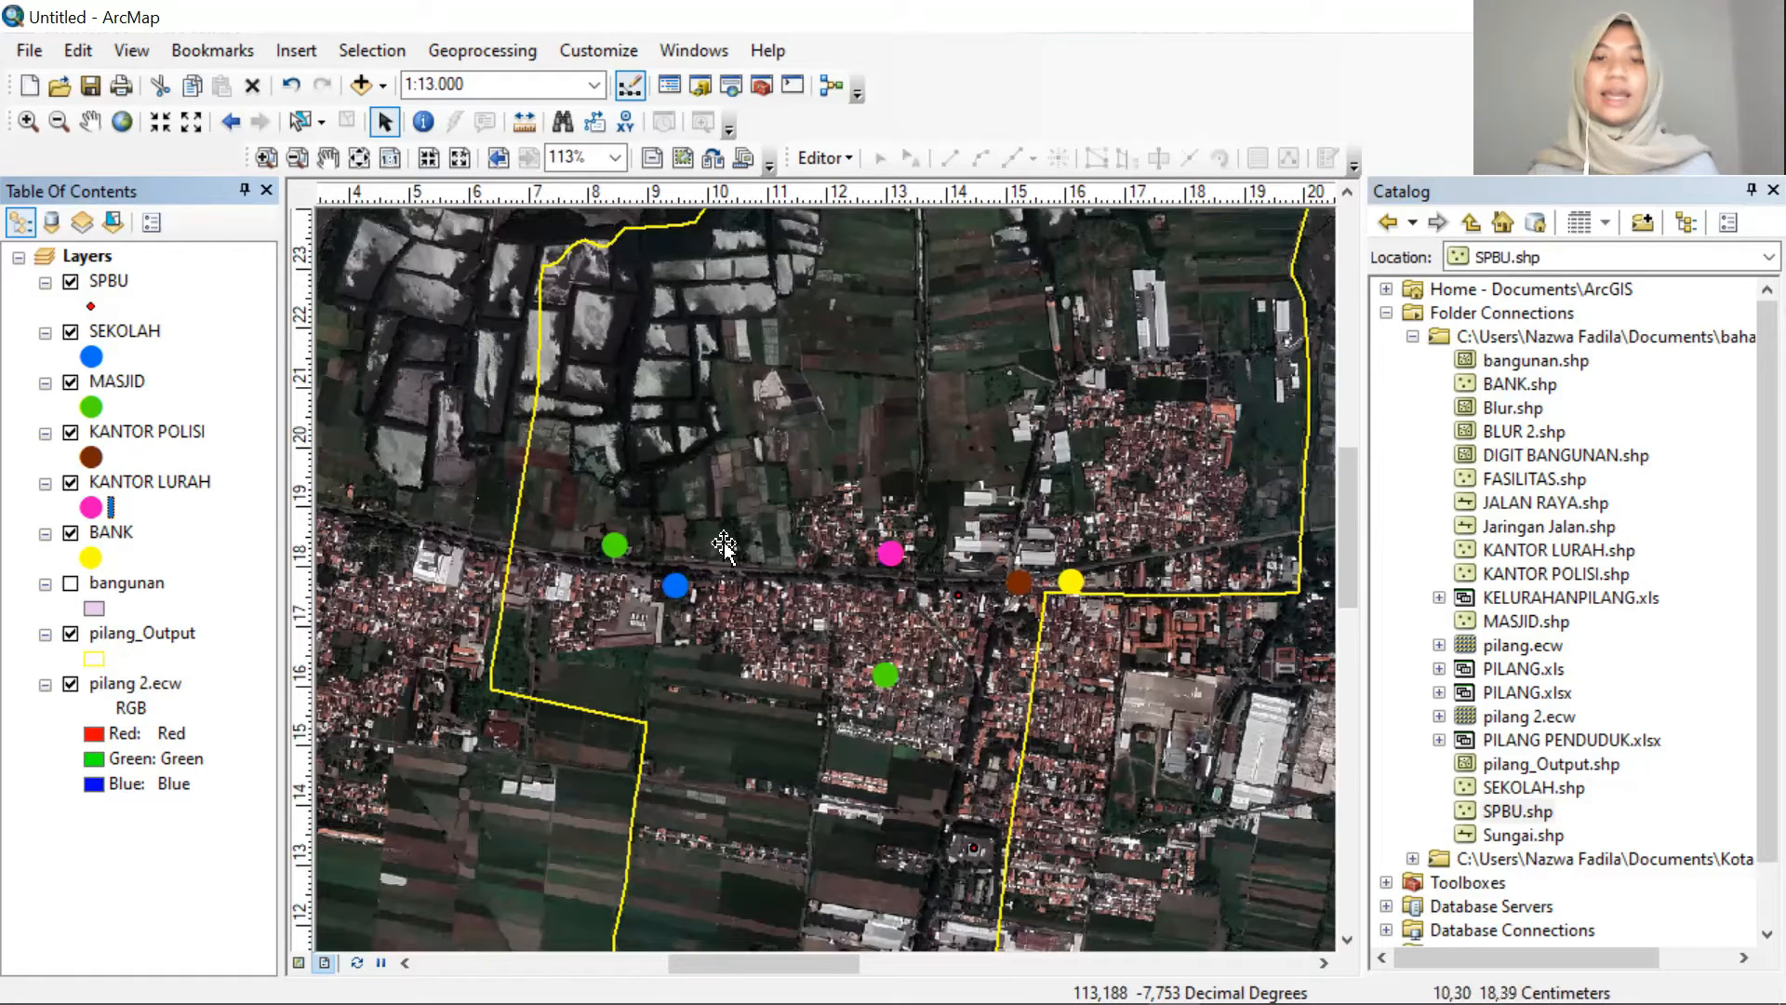
scroll(704, 554, up, 2)
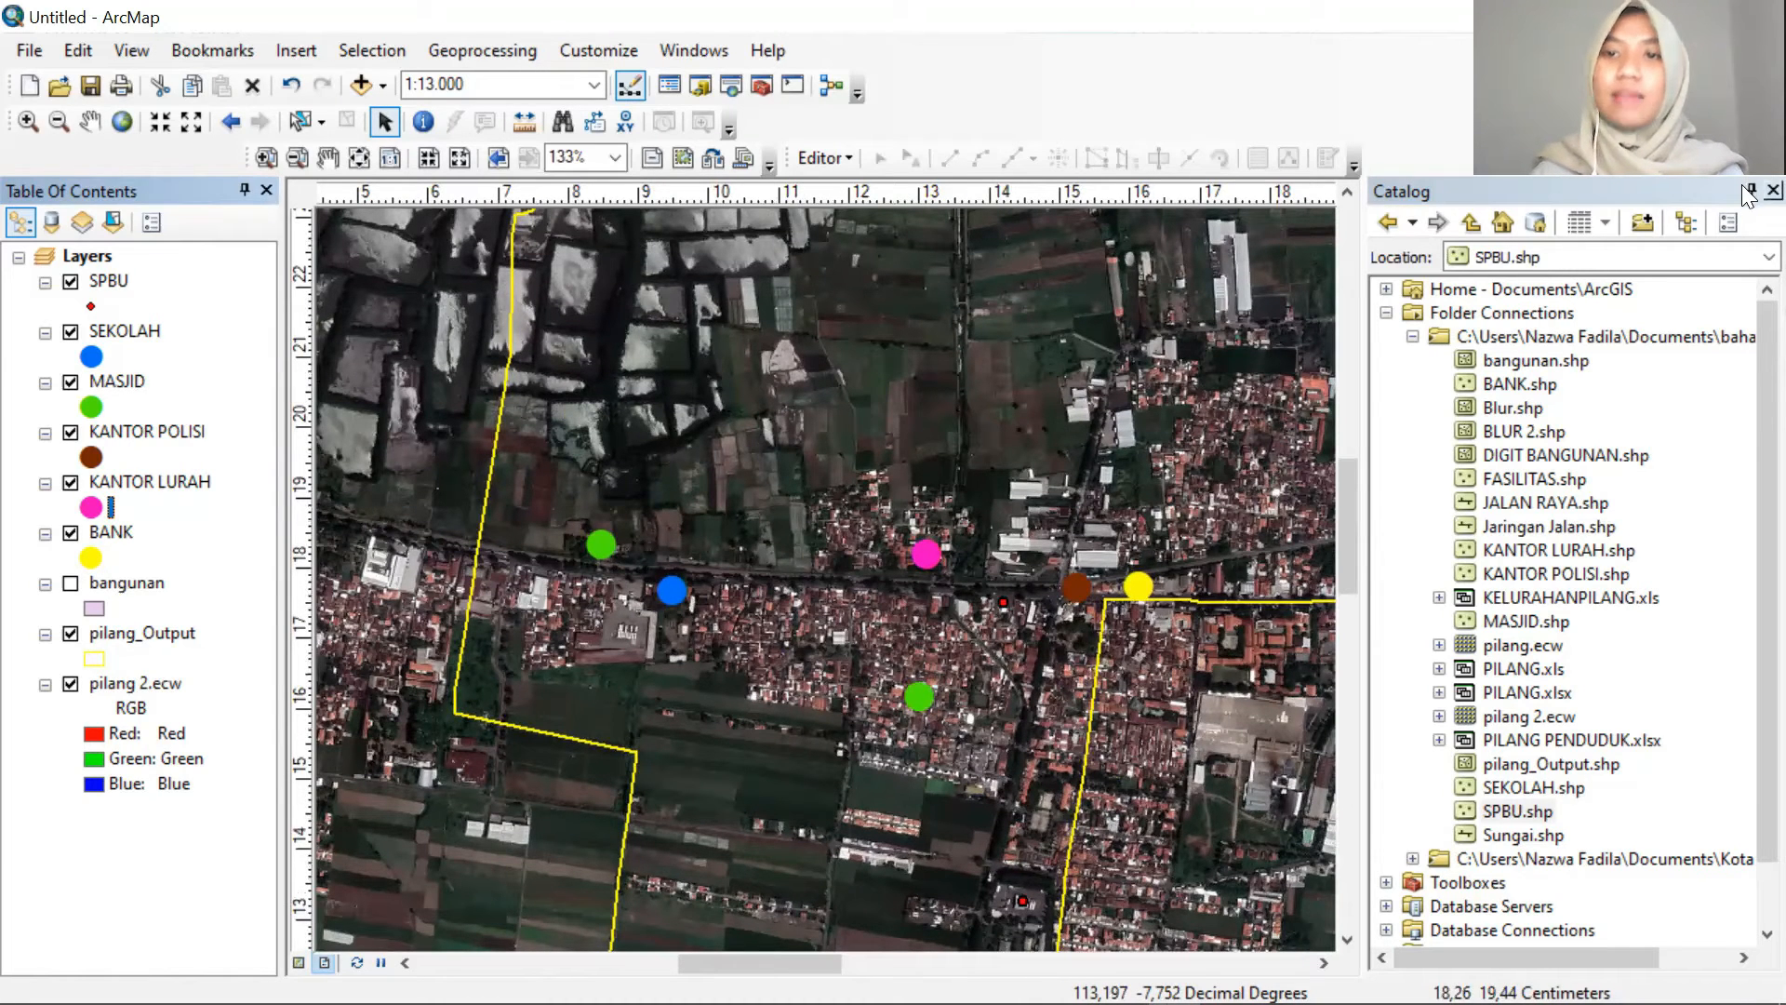
click(1455, 335)
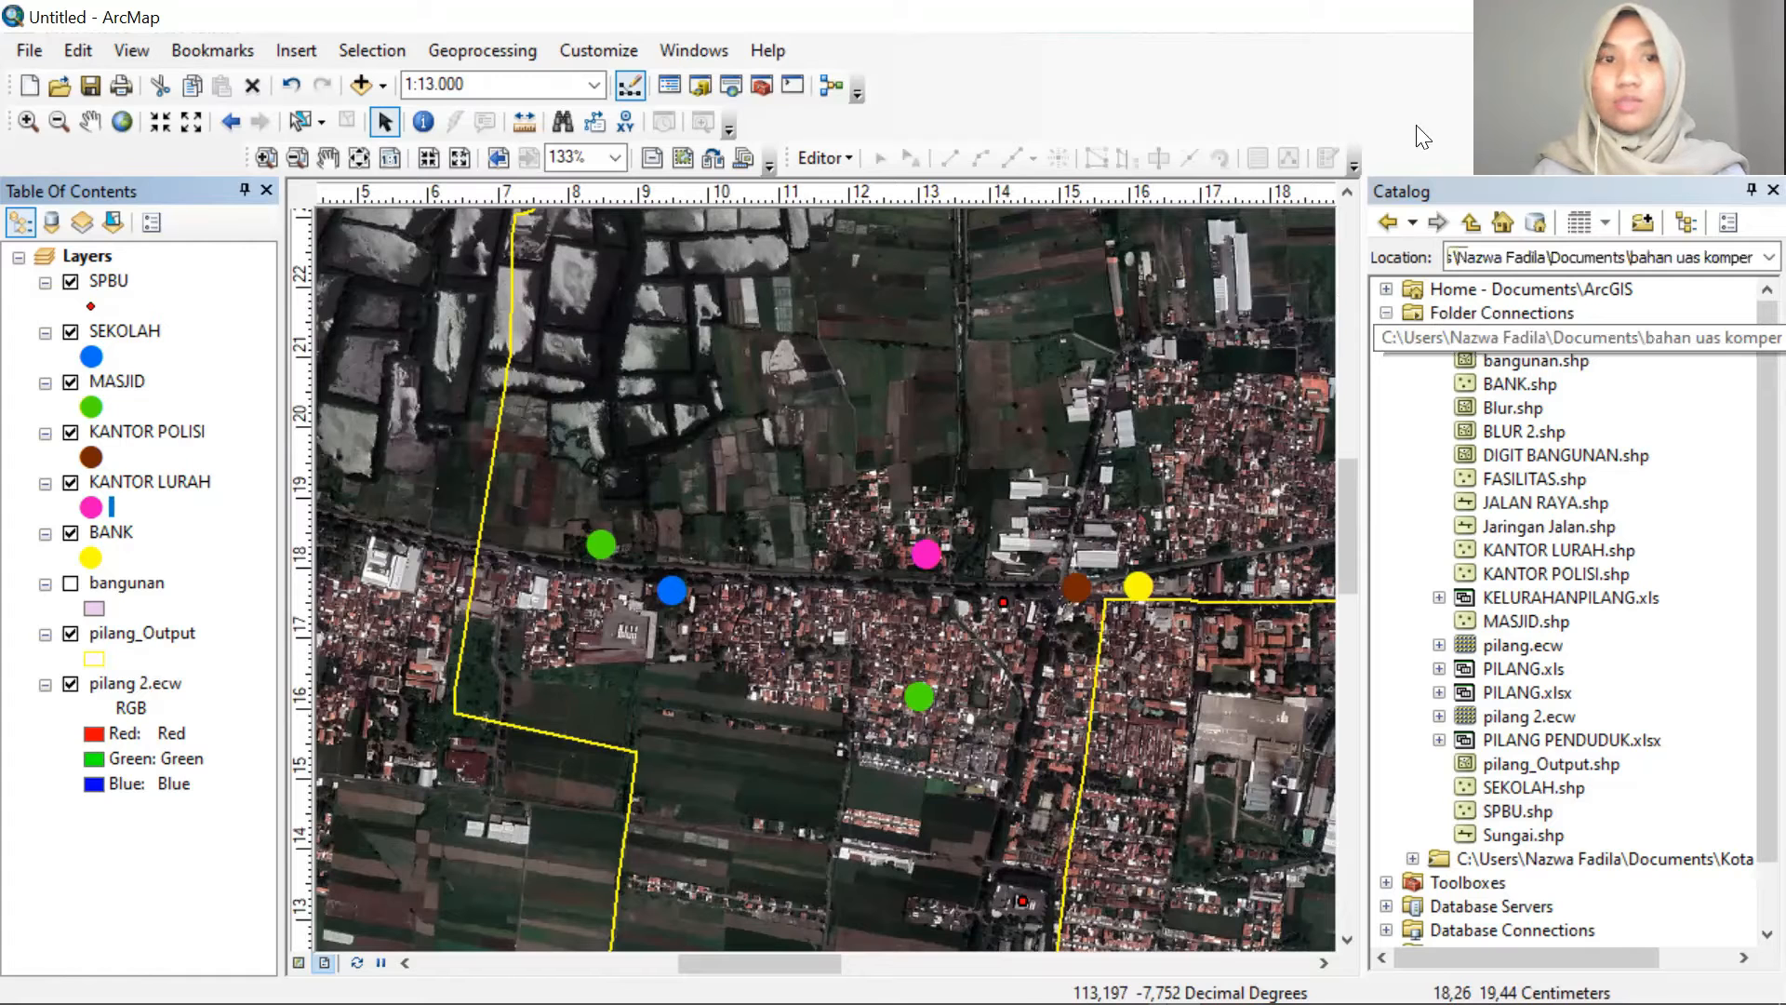
Set the SPBU layer's marker symbol to Circle 1 in bright red
click(90, 305)
click(614, 350)
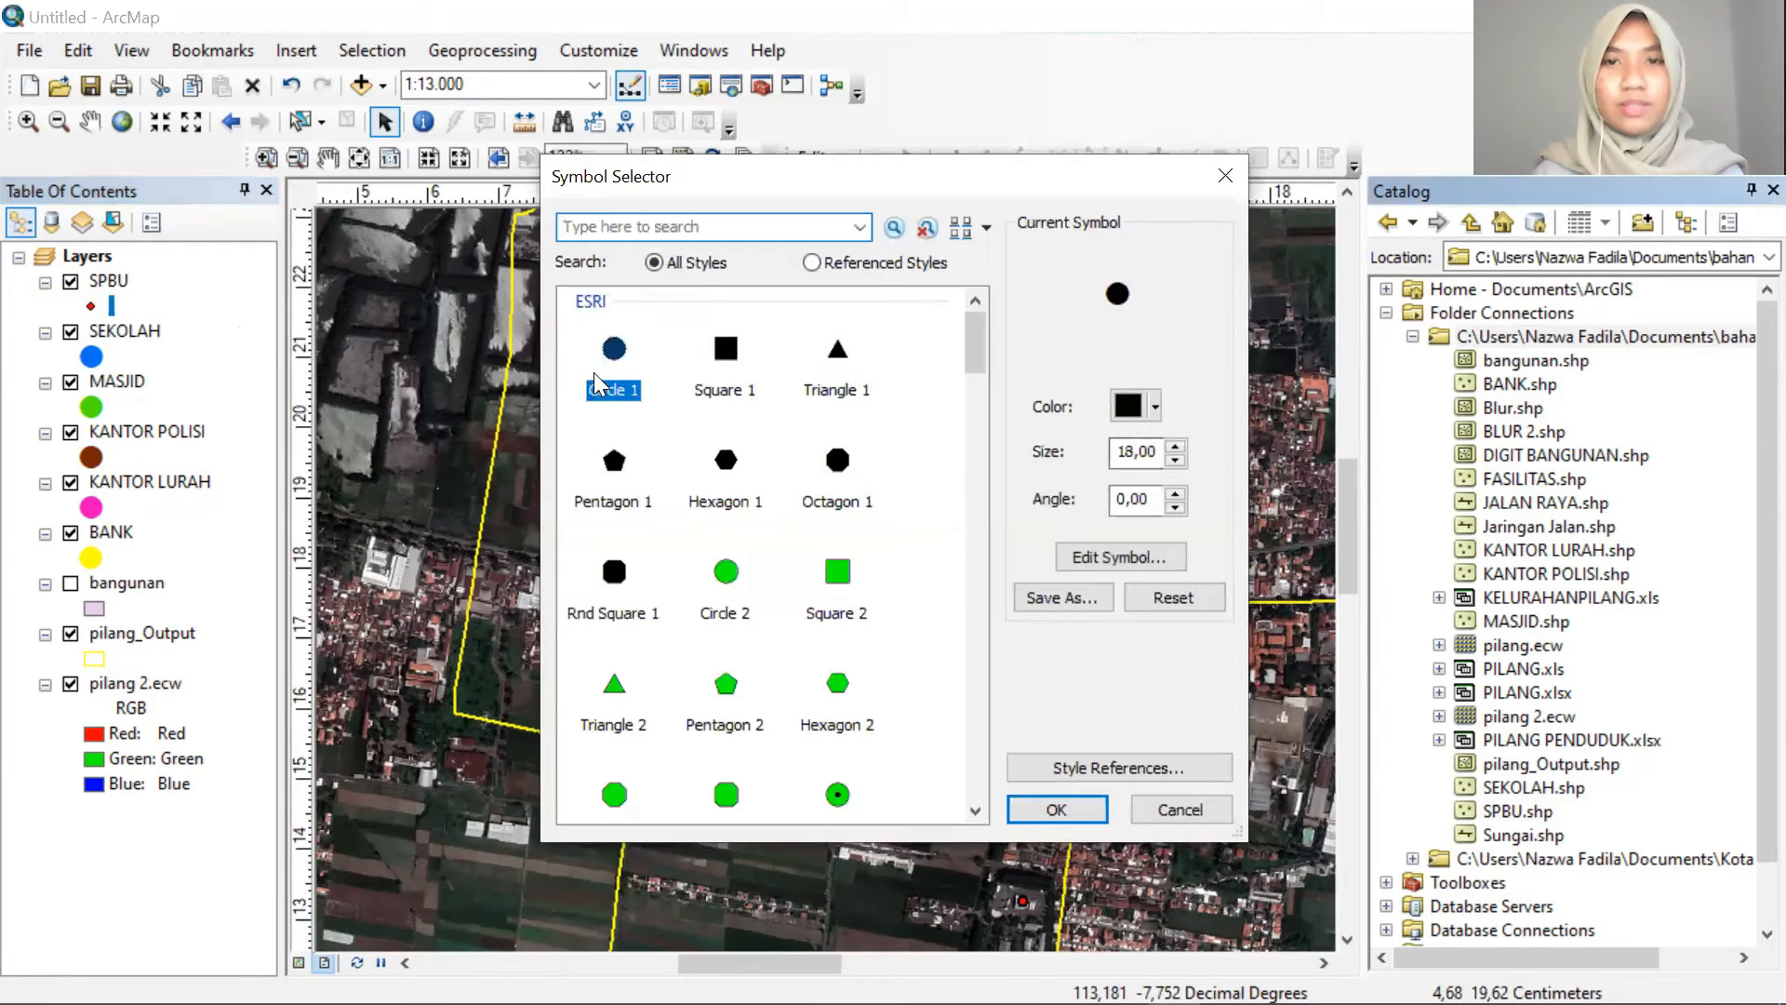
click(1157, 407)
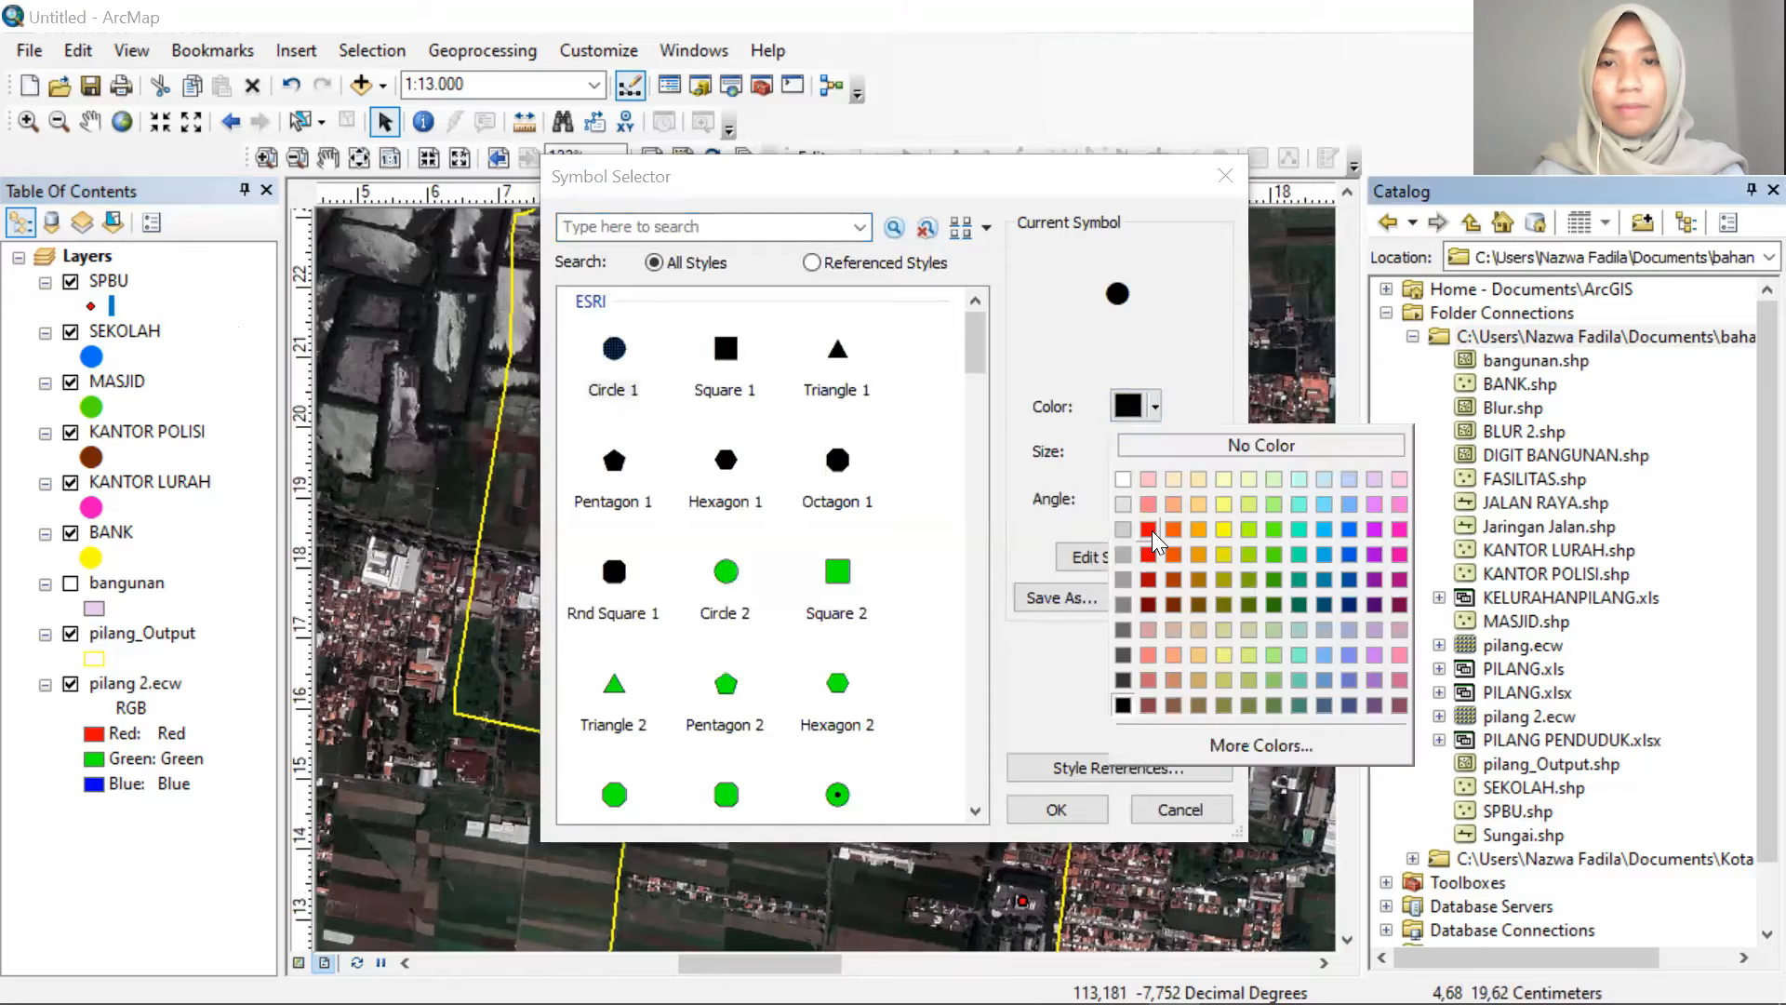
click(1151, 531)
click(1058, 810)
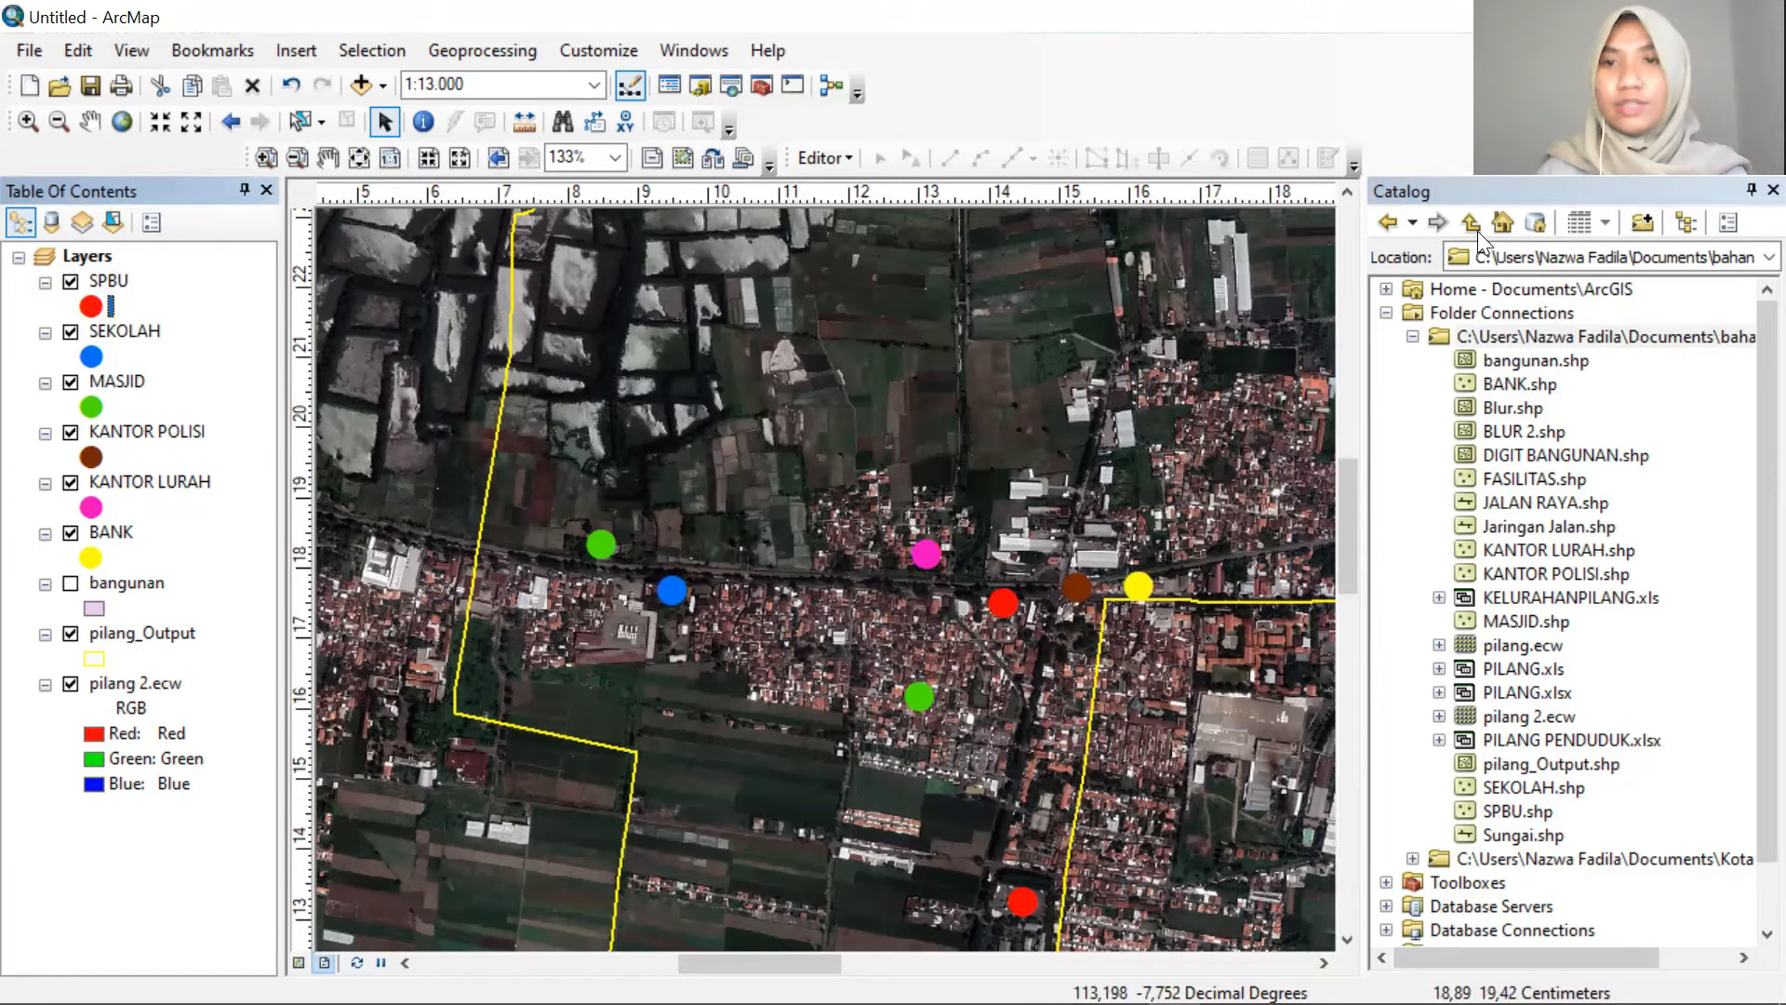
Start a new shapefile in the project folder, named JALAN, with Polyline as its feature type
right_click(1511, 338)
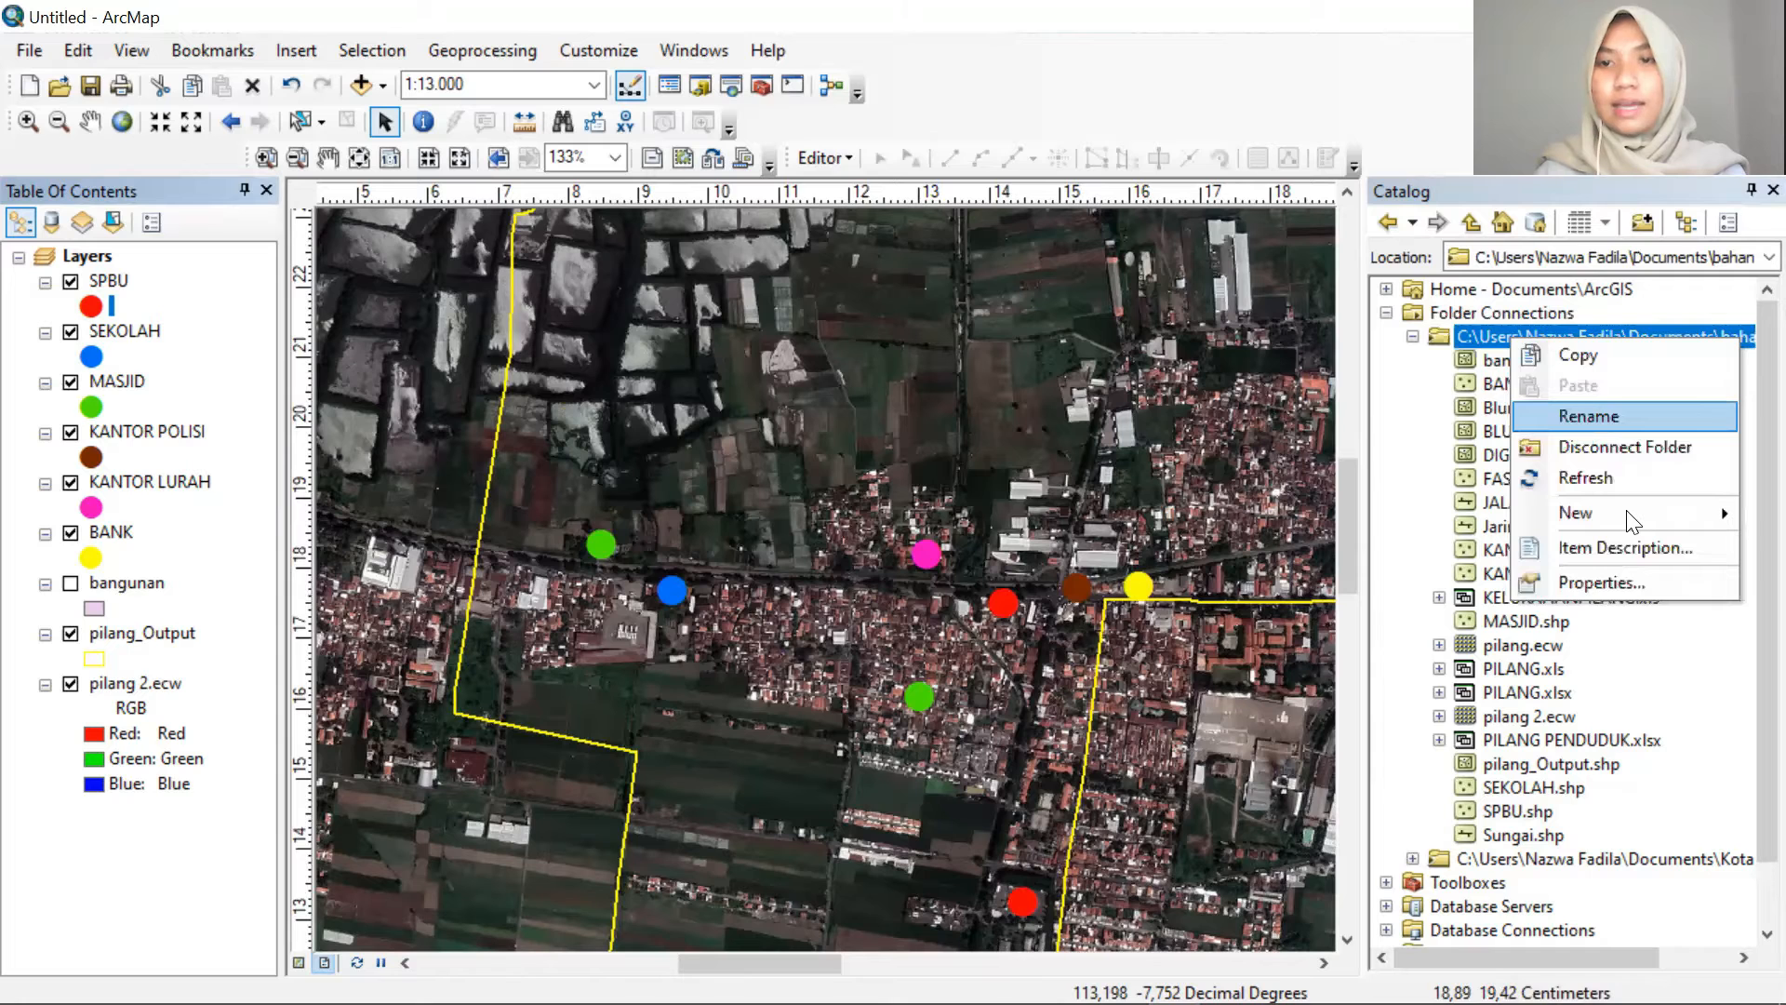
mouse_move(1624, 515)
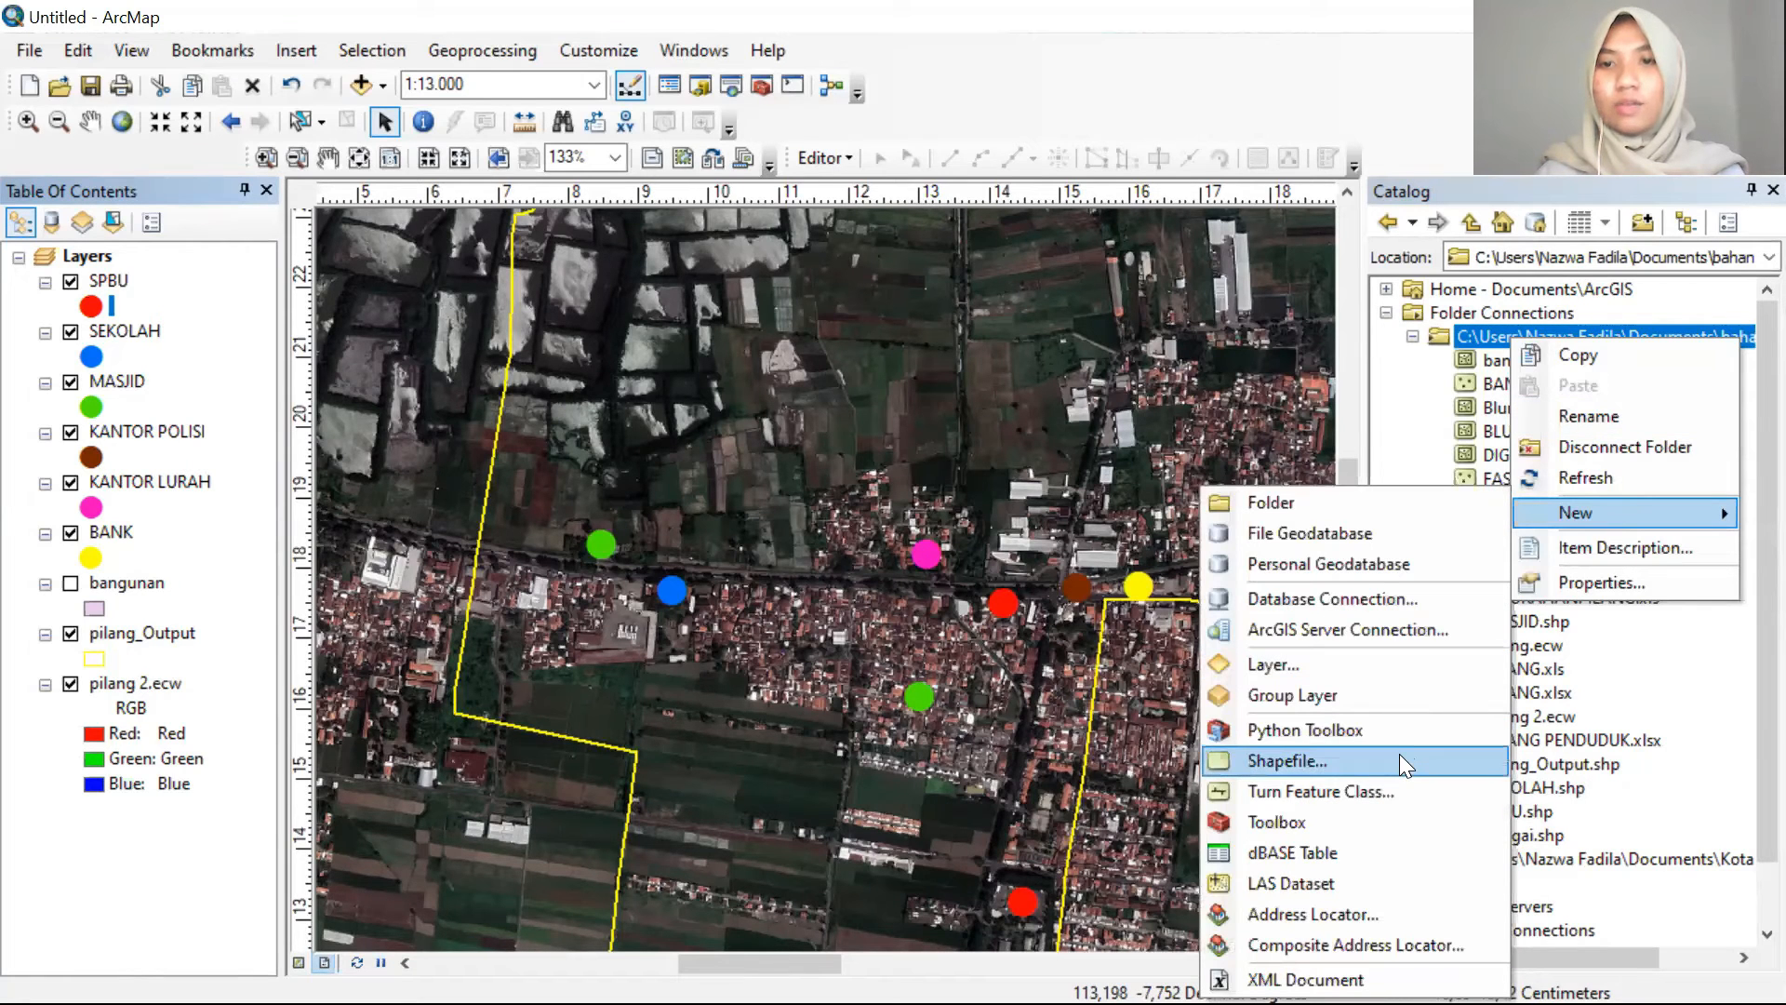
click(1224, 776)
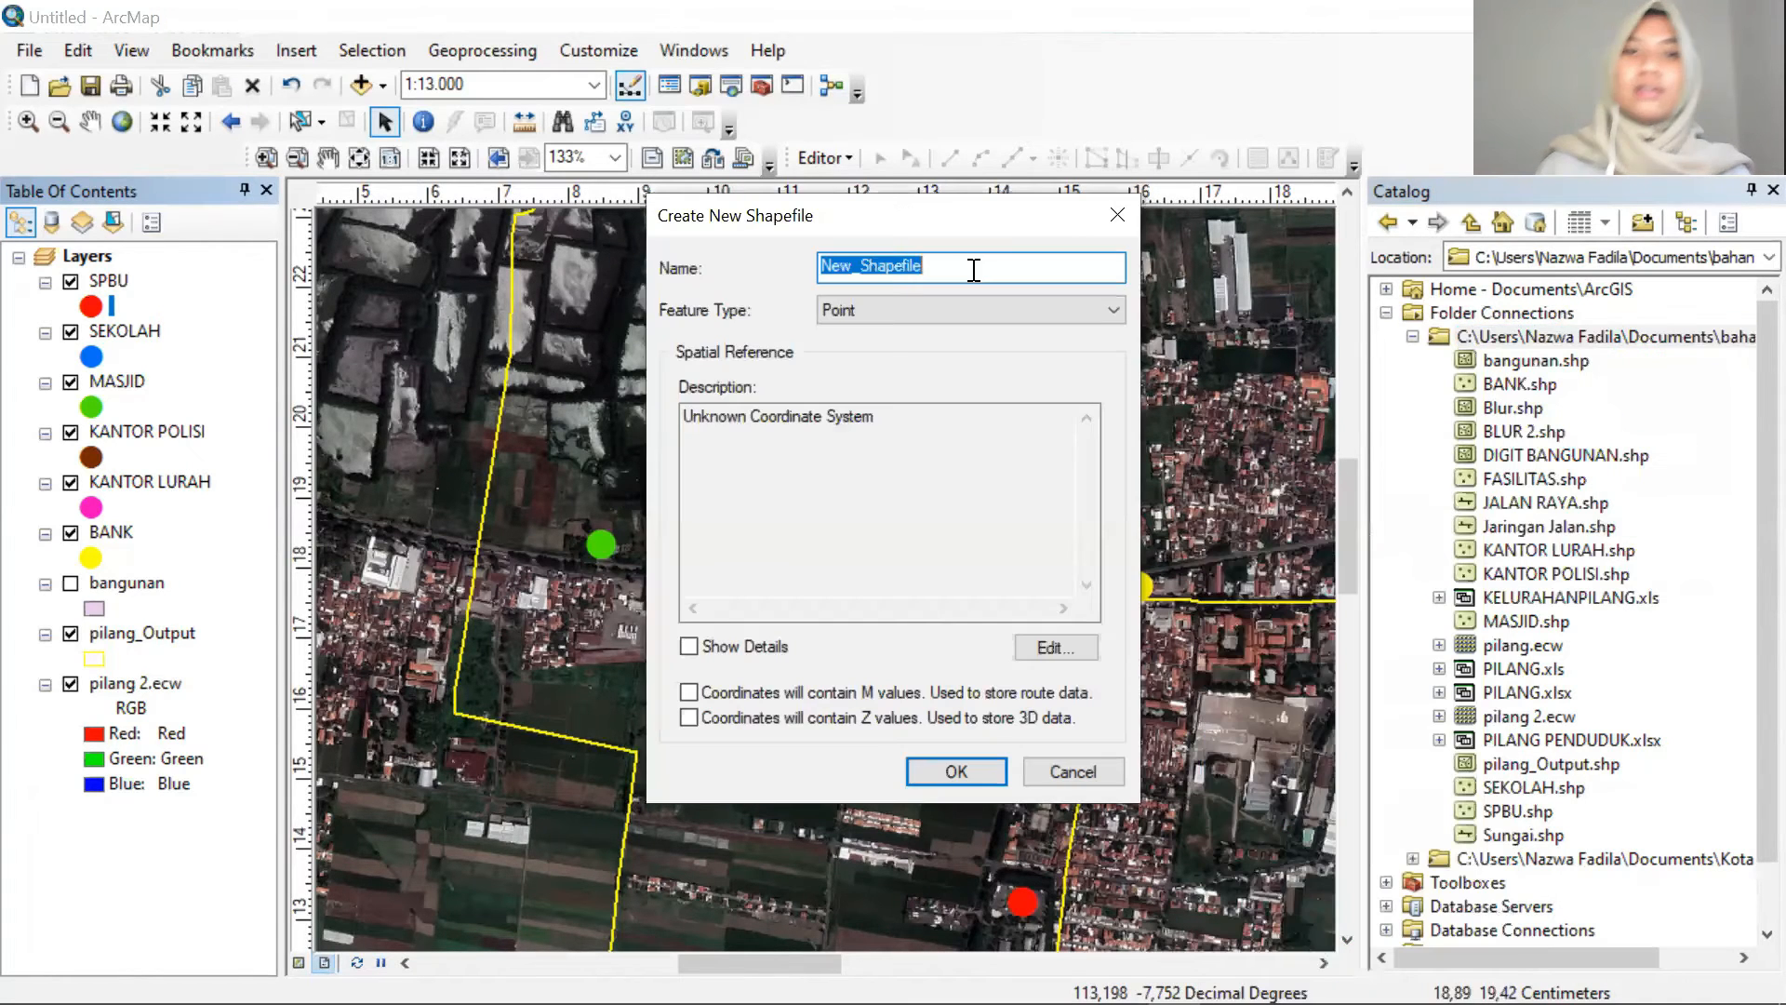
key(BackSpace)
text(JALAN)
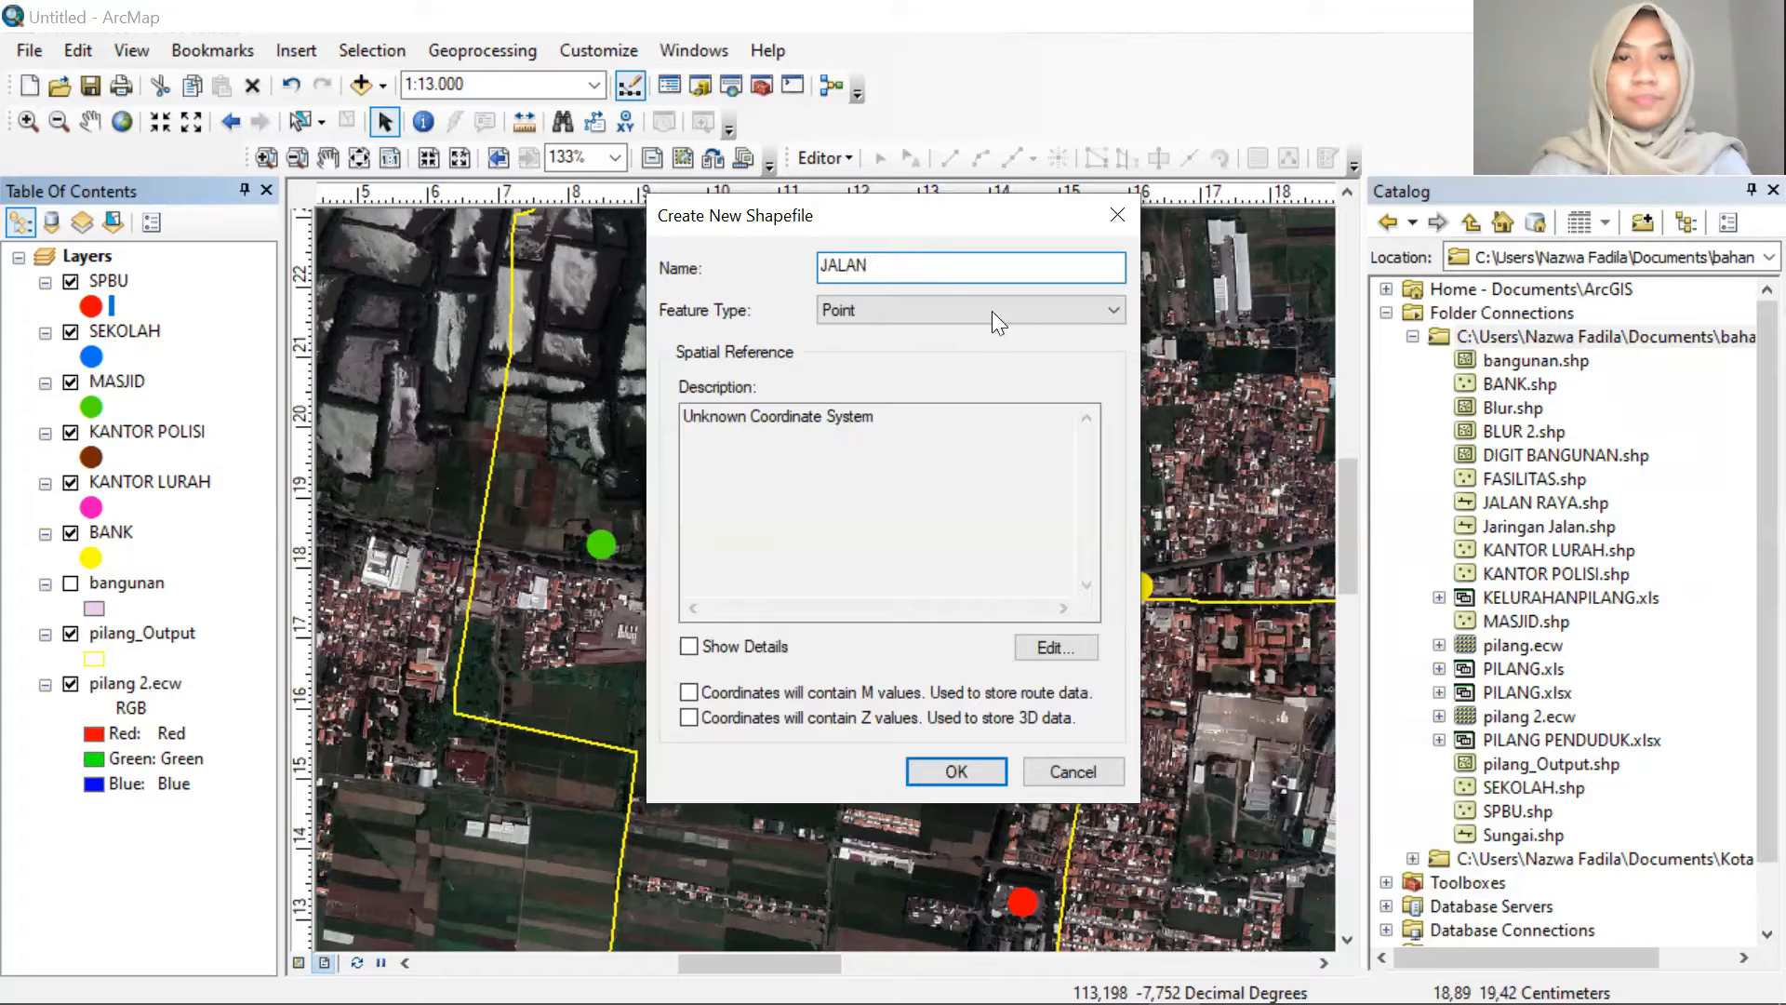
click(940, 307)
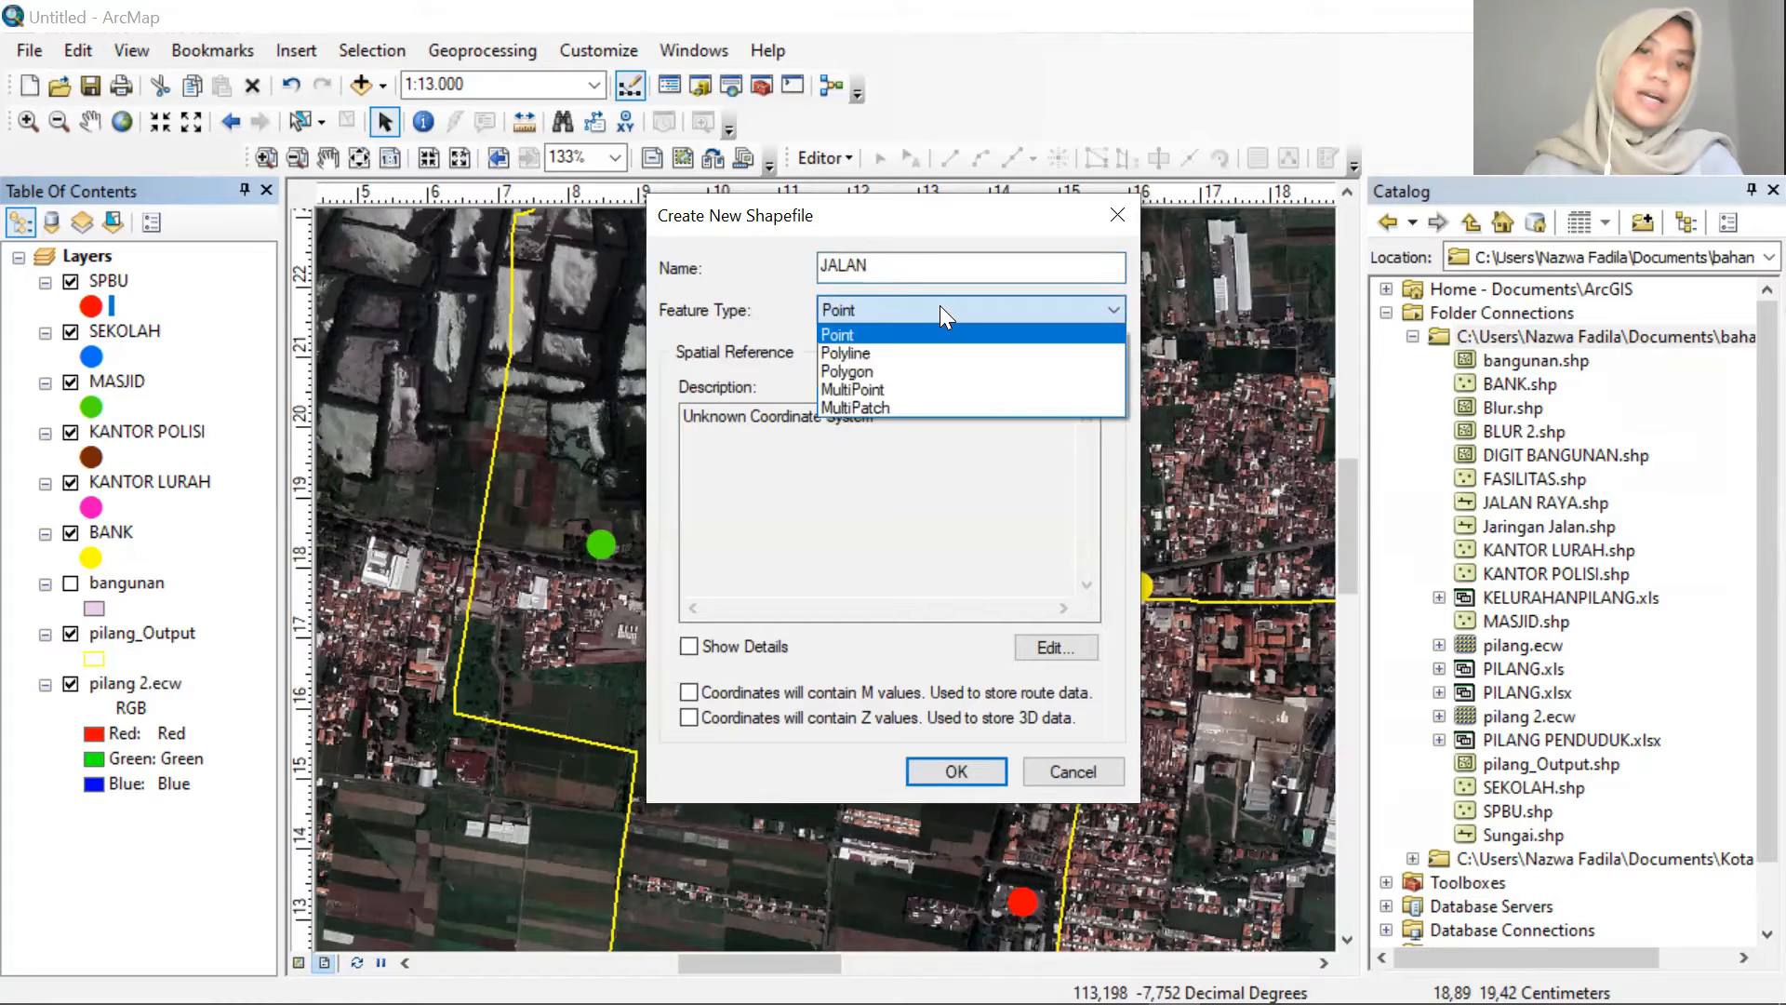
click(930, 355)
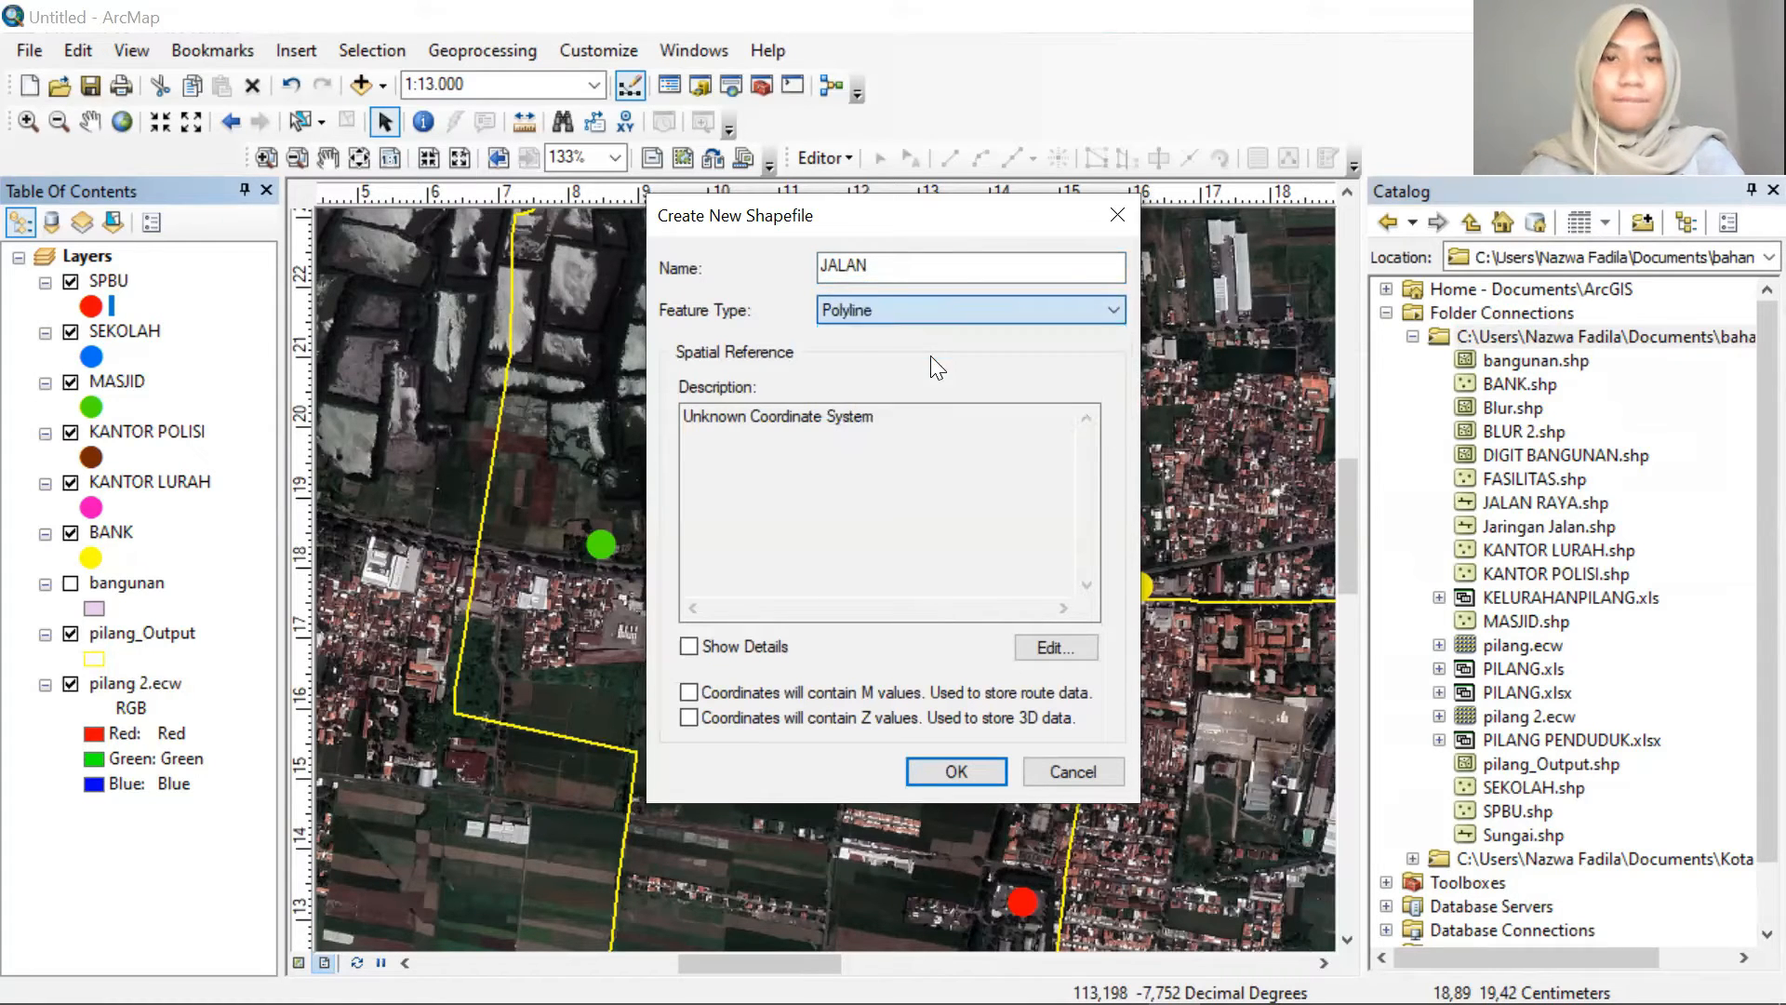
Assign the projected coordinate system WGS 1984 UTM Zone 49S to the new JALAN shapefile and create it
click(1018, 641)
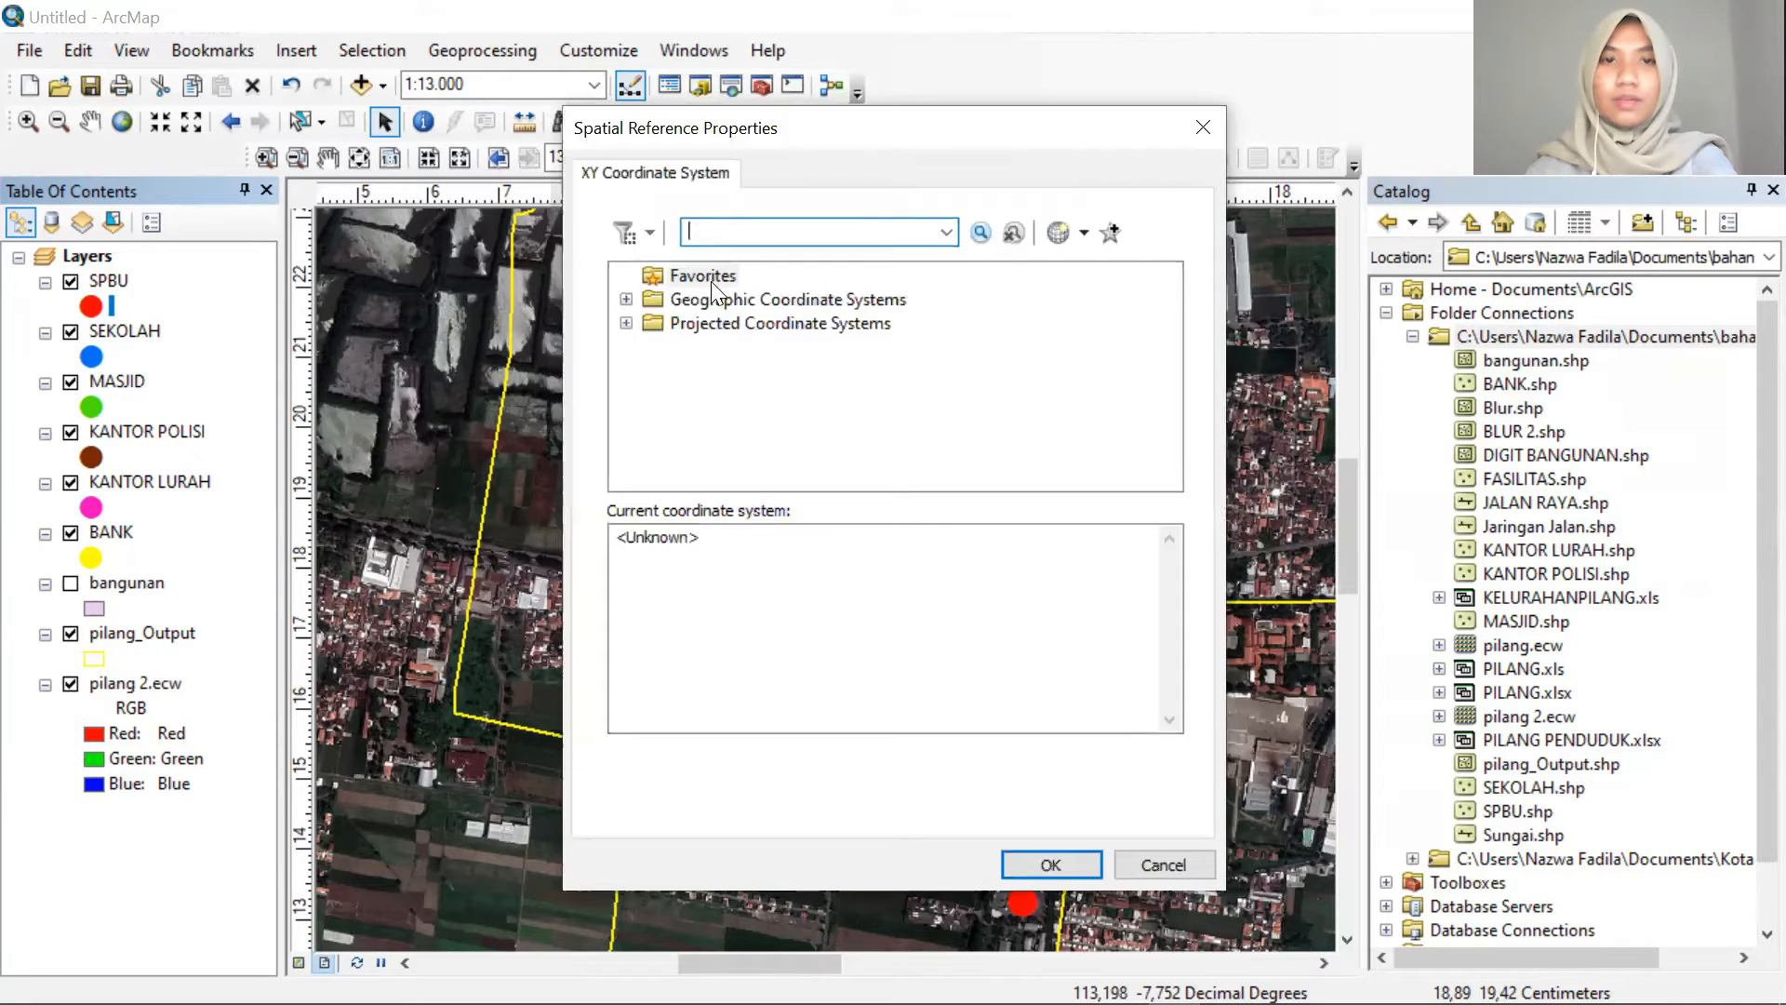
click(710, 267)
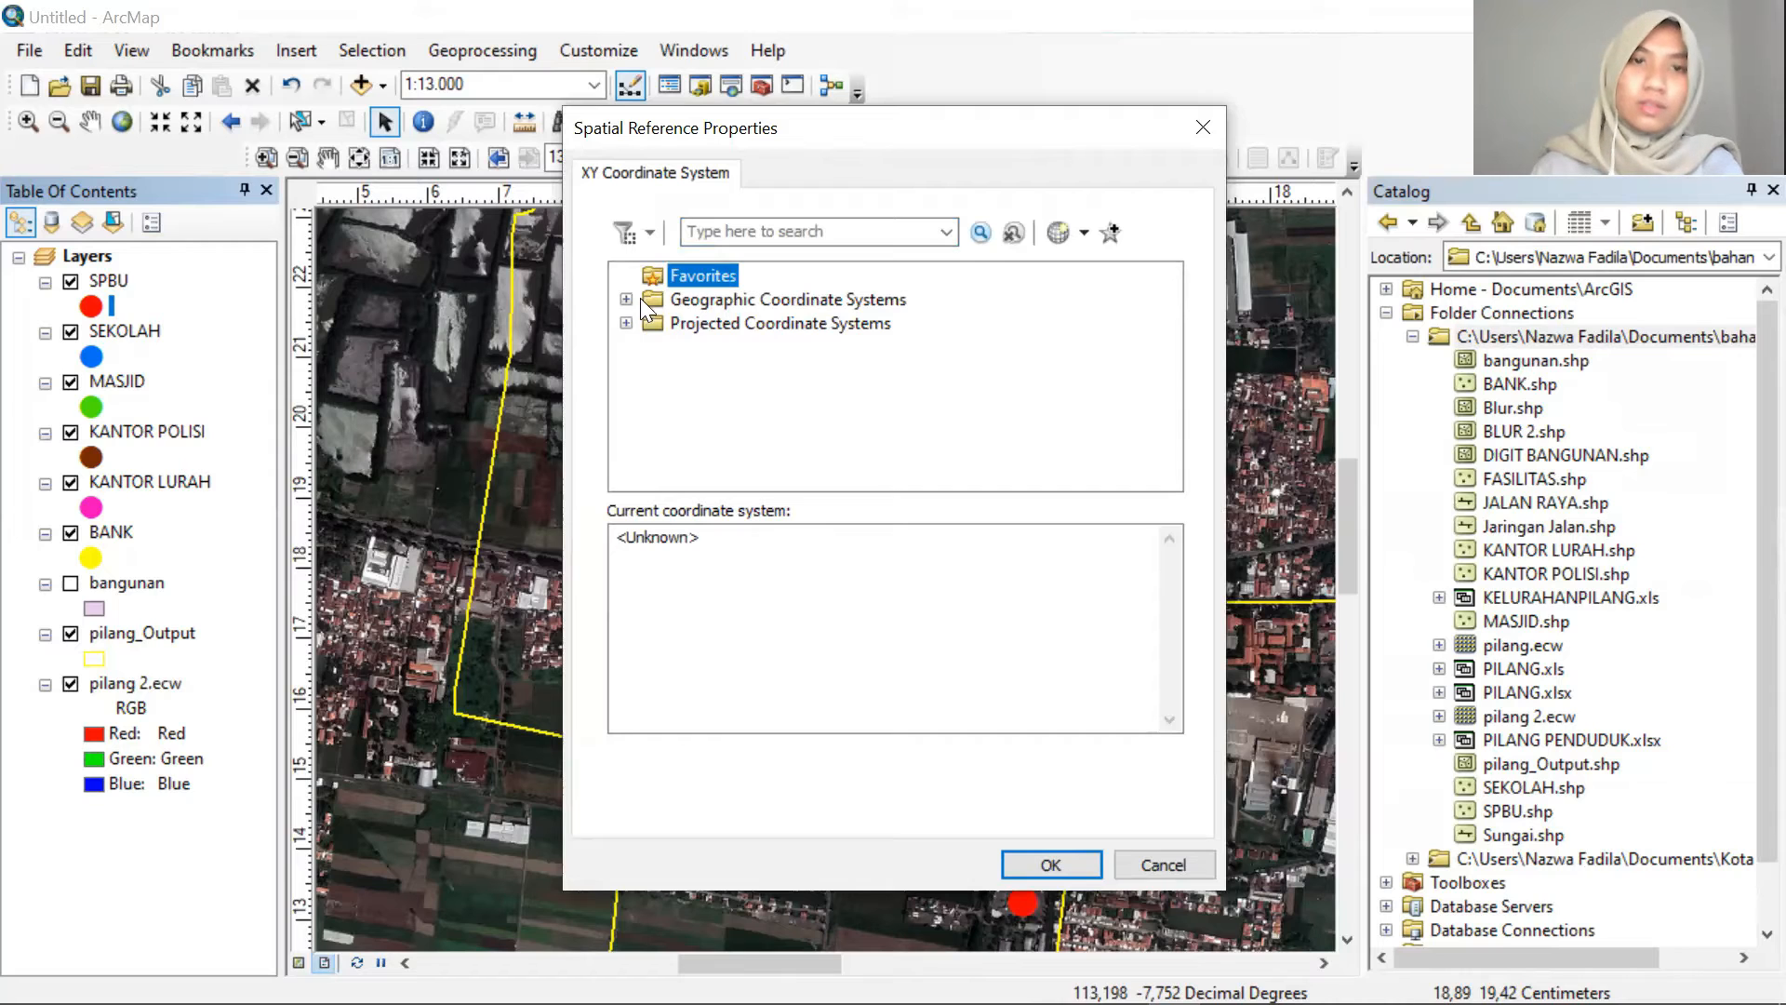
click(626, 324)
scroll(819, 418, down, 2)
scroll(744, 442, up, 3)
scroll(667, 463, down, 3)
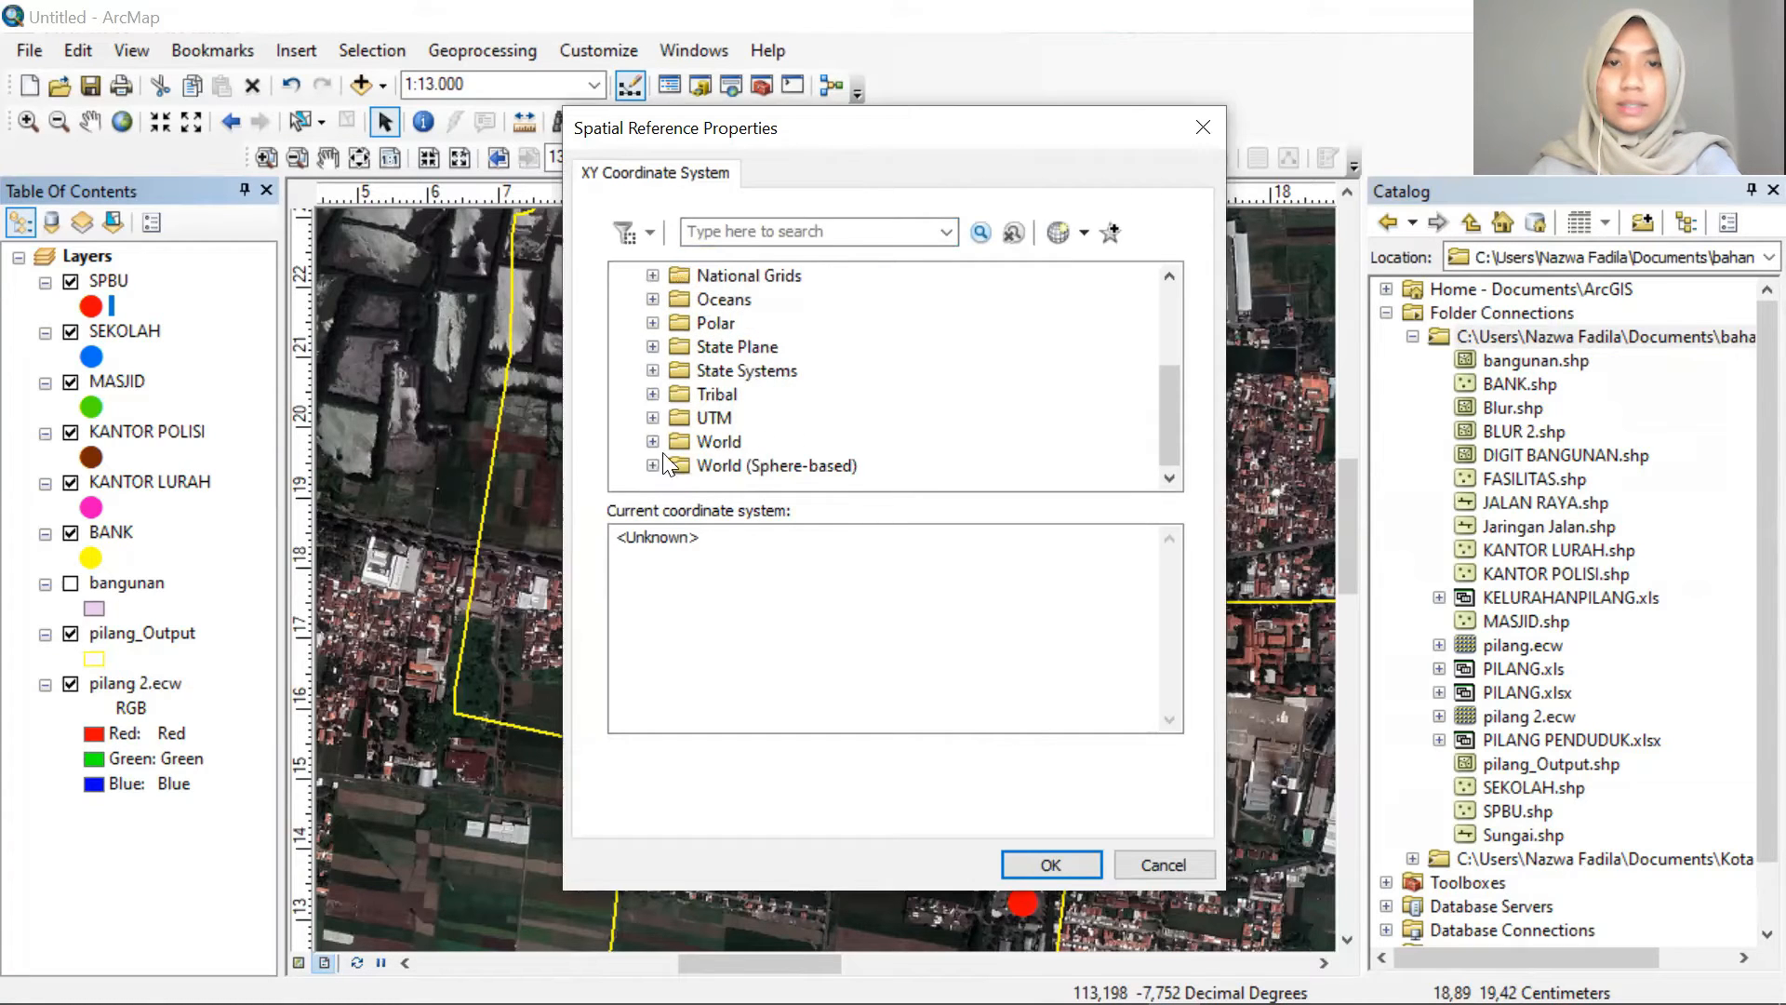
click(652, 417)
scroll(665, 423, down, 3)
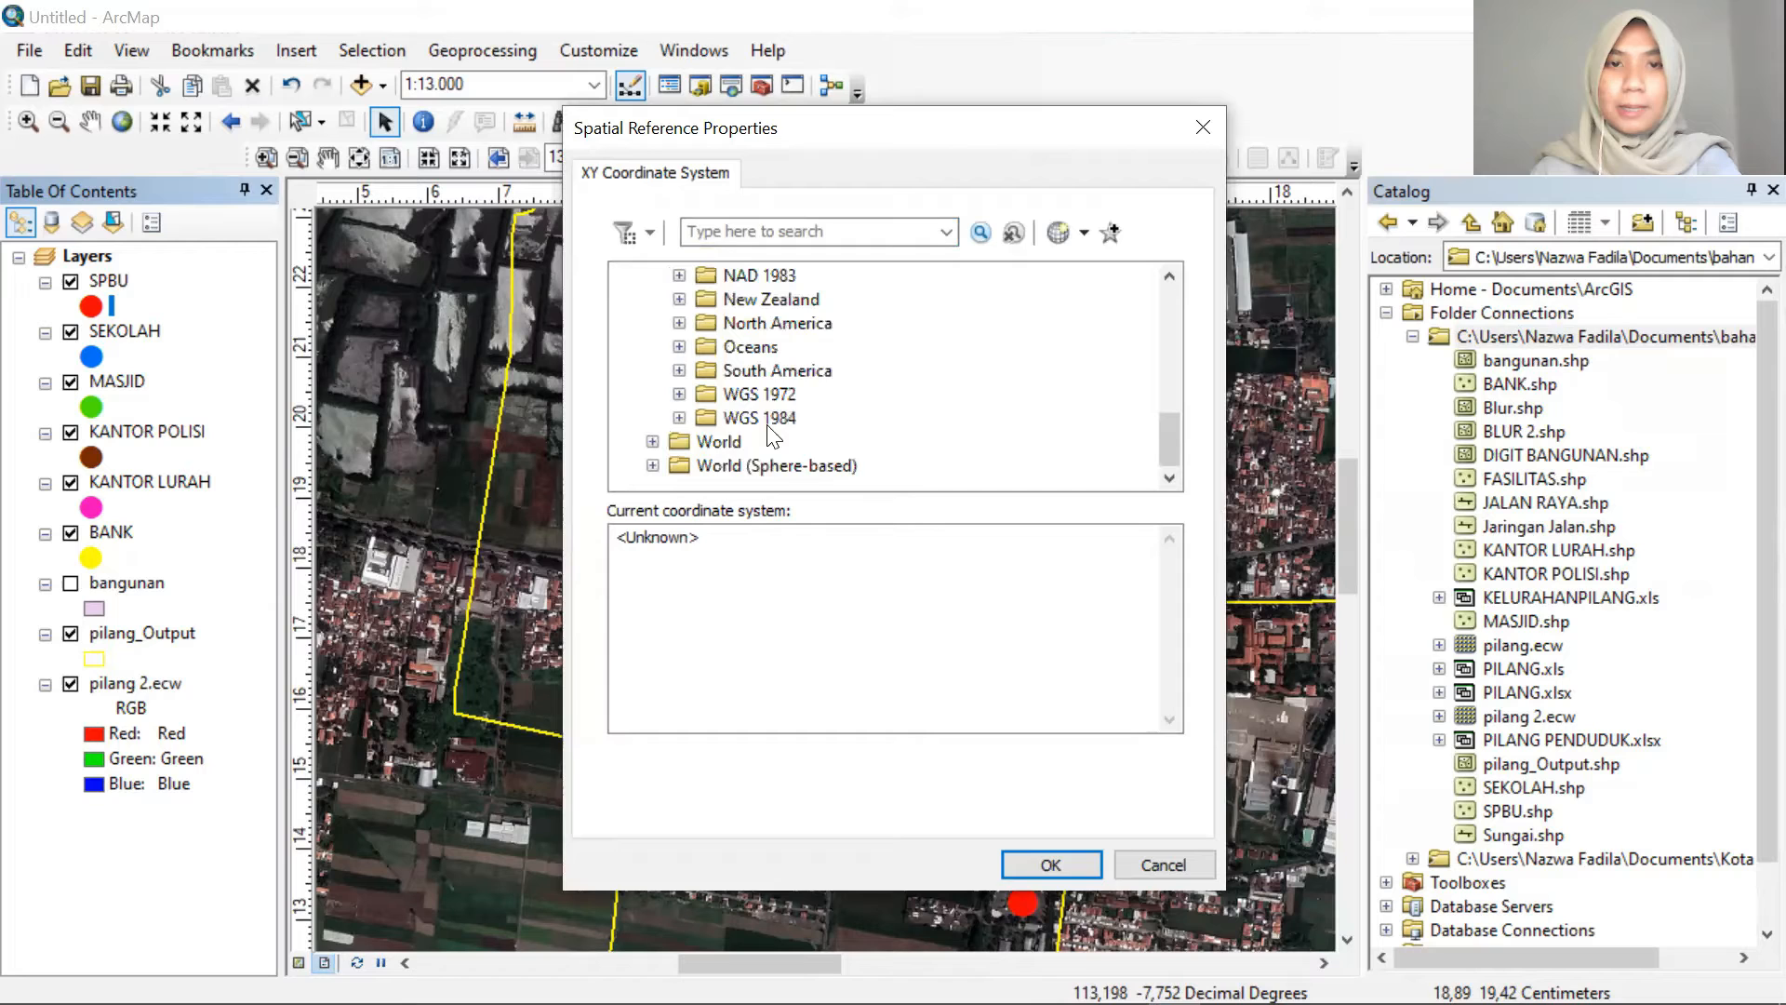
click(679, 418)
scroll(741, 440, down, 1)
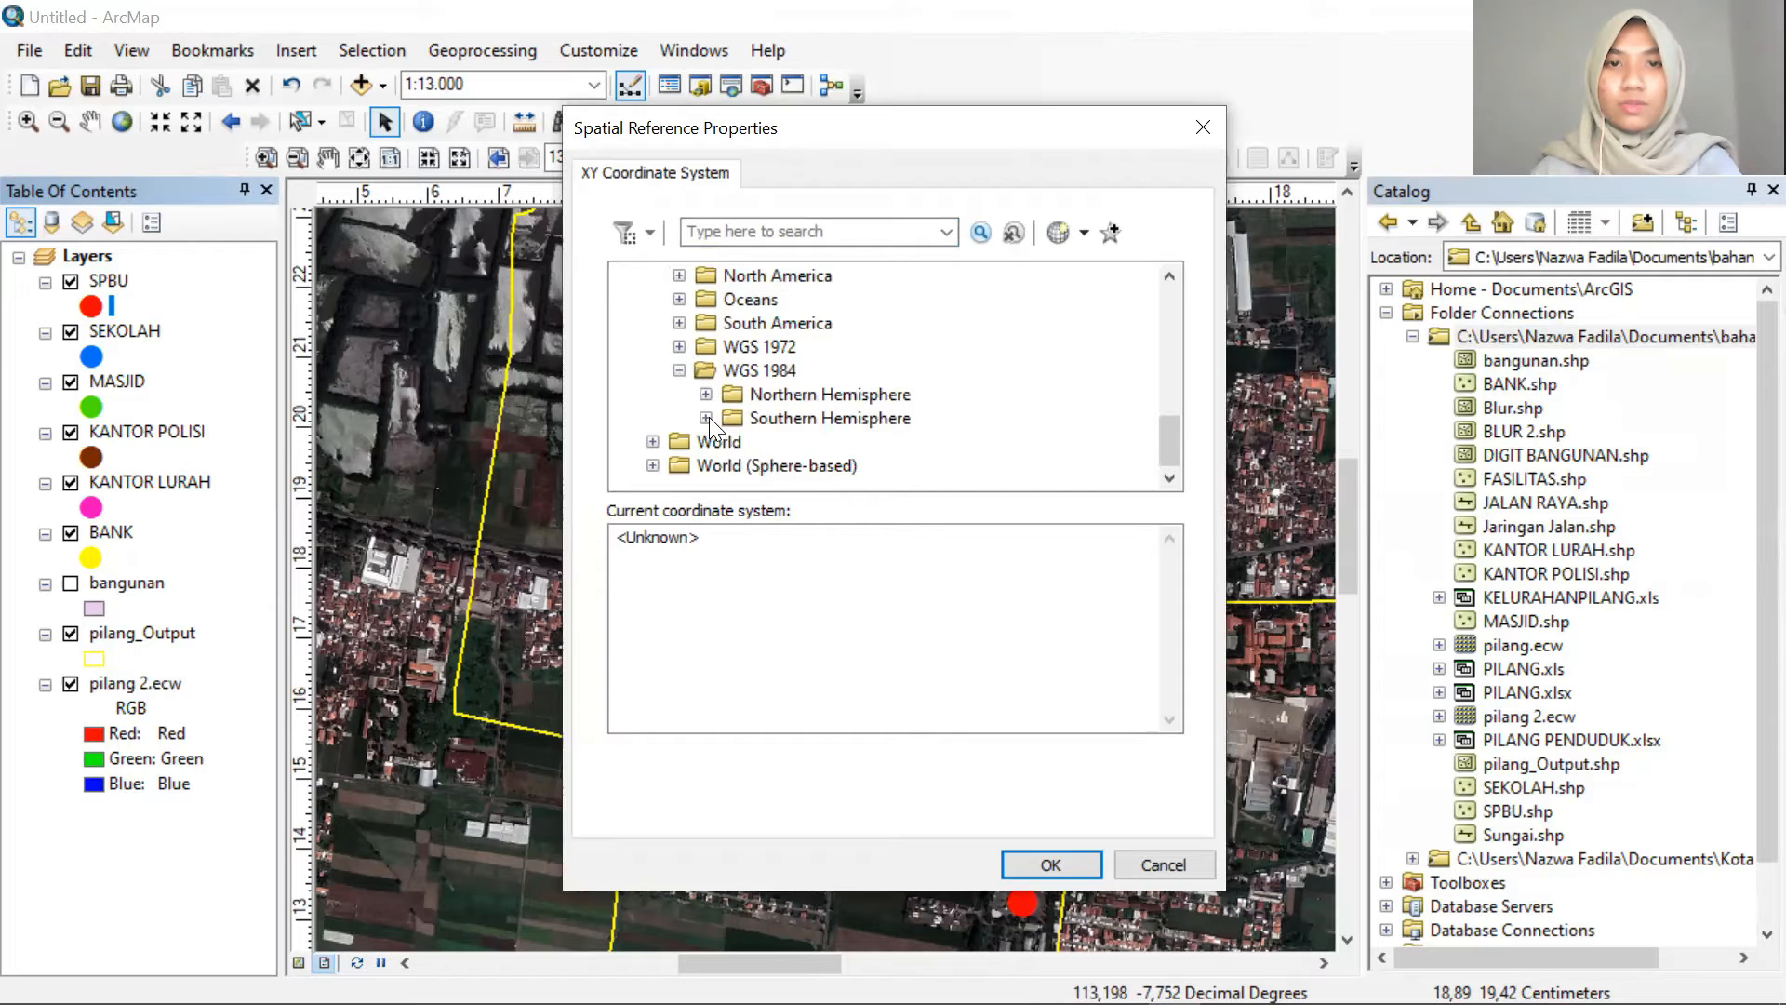
click(706, 418)
scroll(900, 440, down, 5)
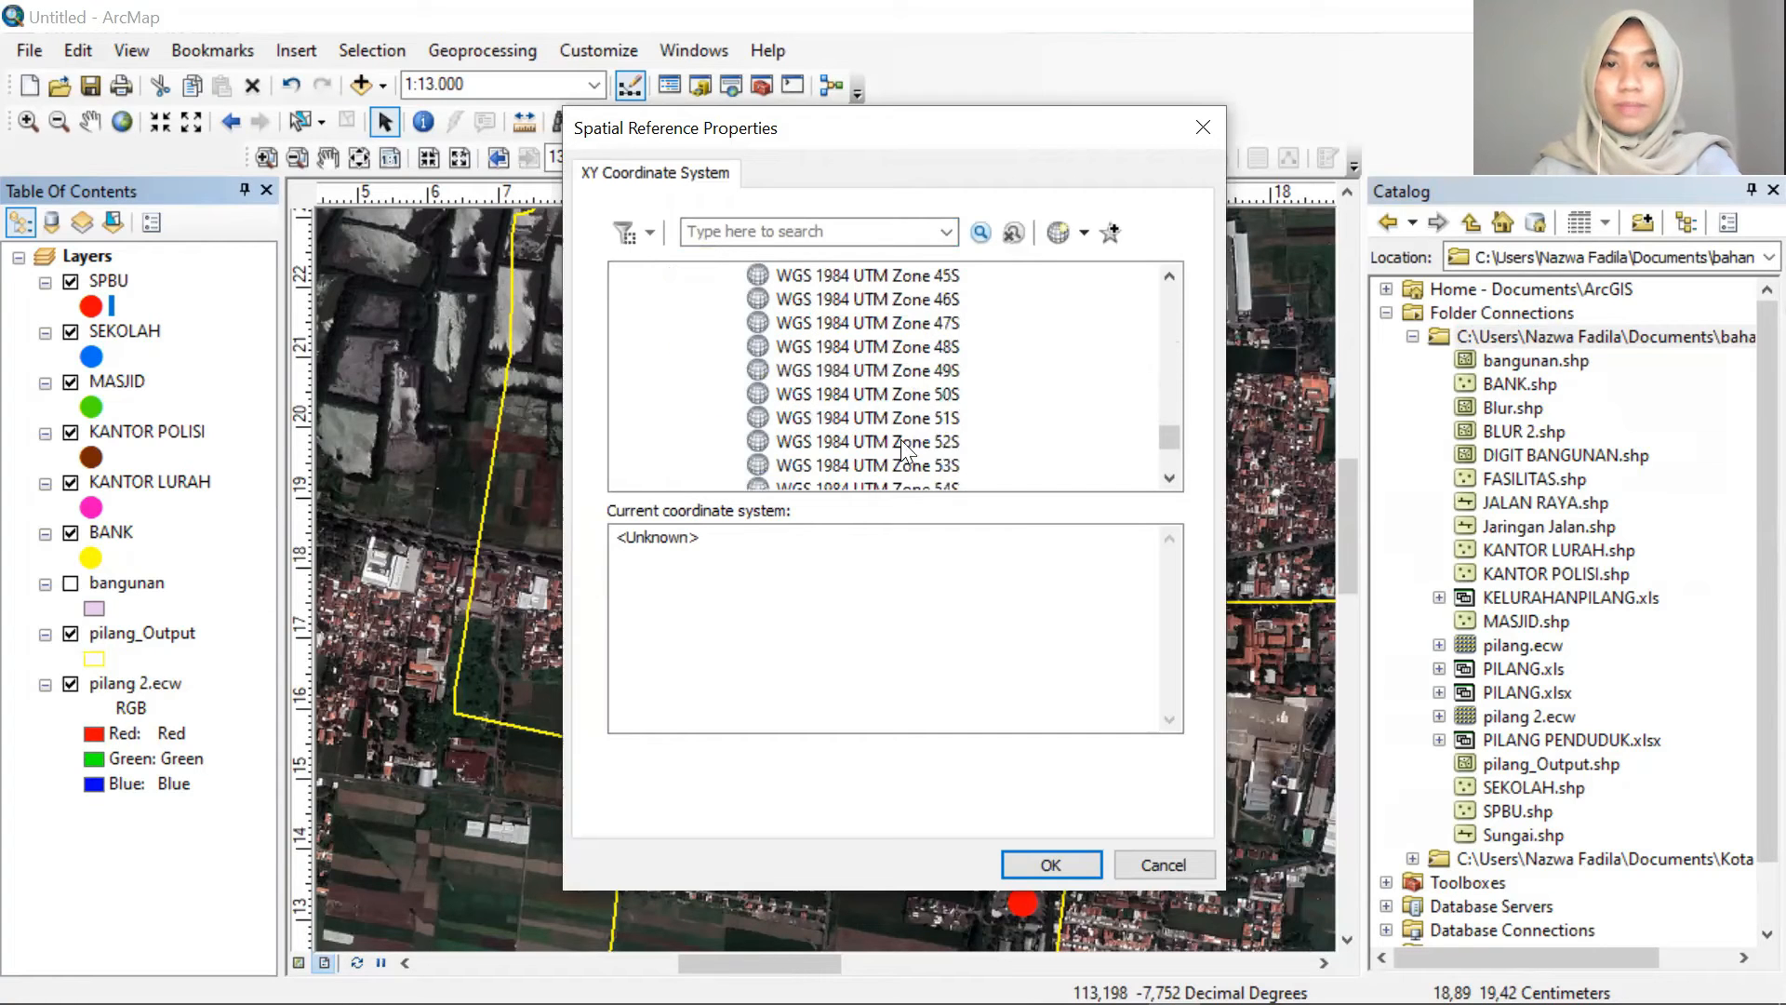
click(935, 372)
click(1072, 854)
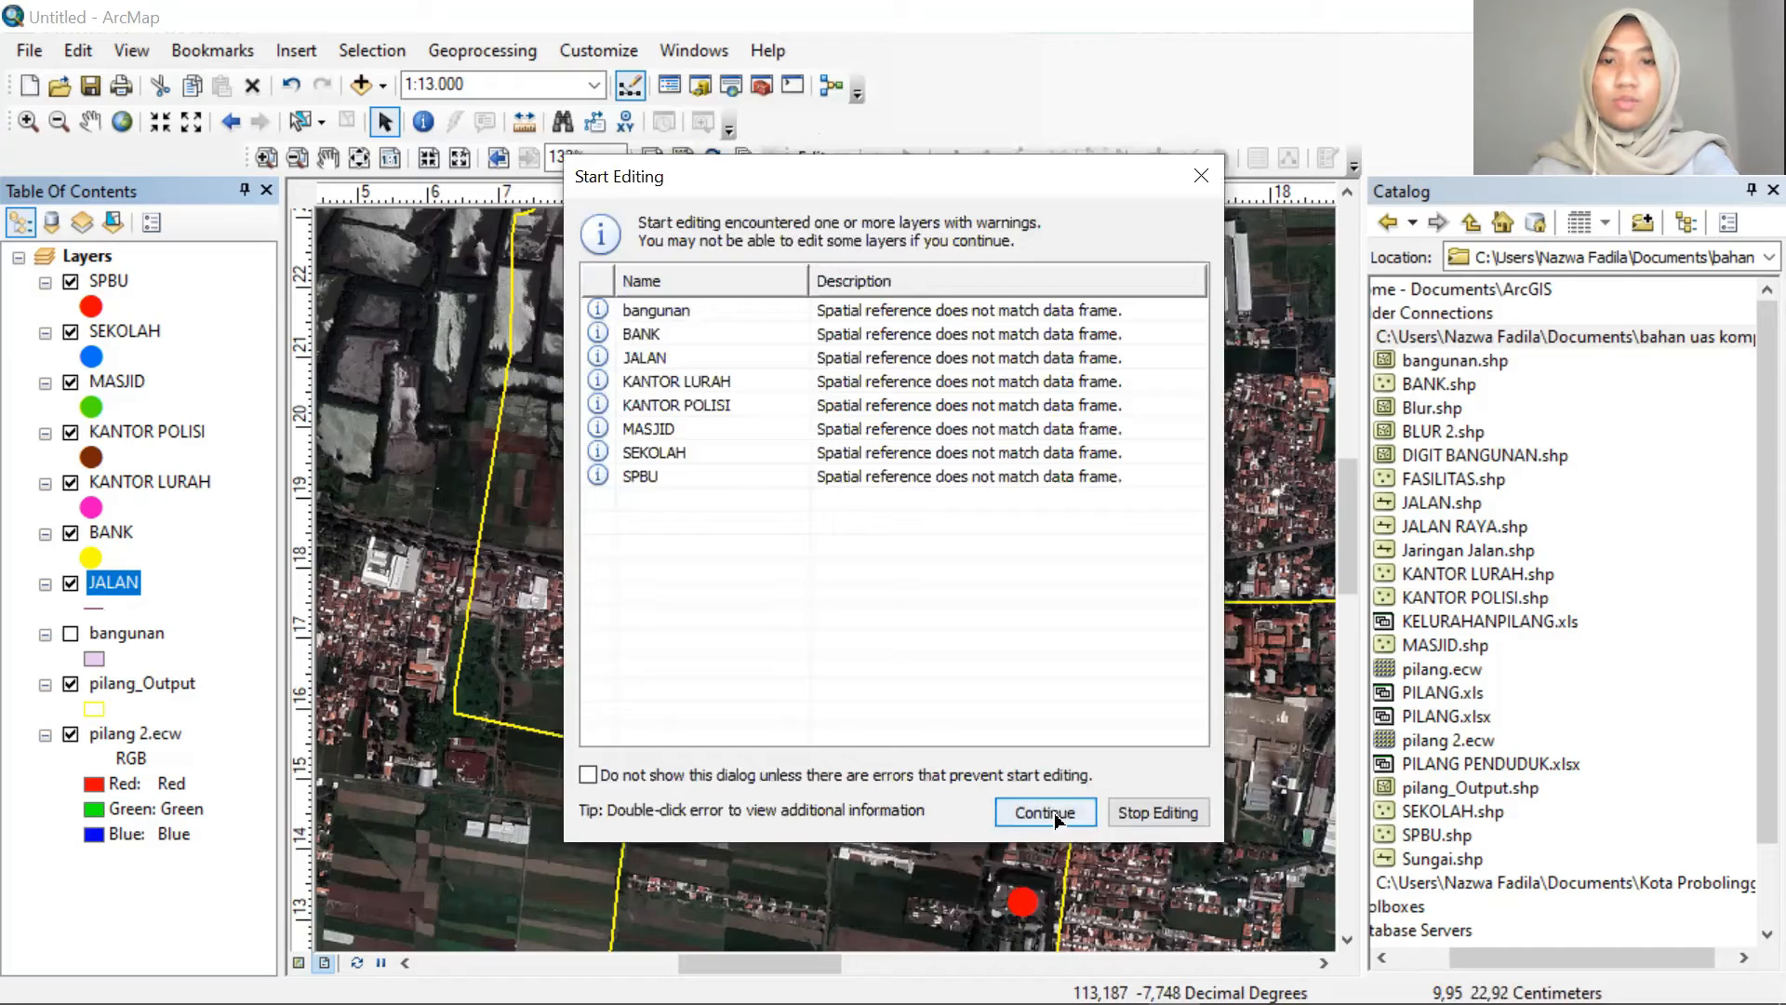
Continue into an edit session despite the spatial reference warnings and choose the JALAN template for line features
click(1056, 814)
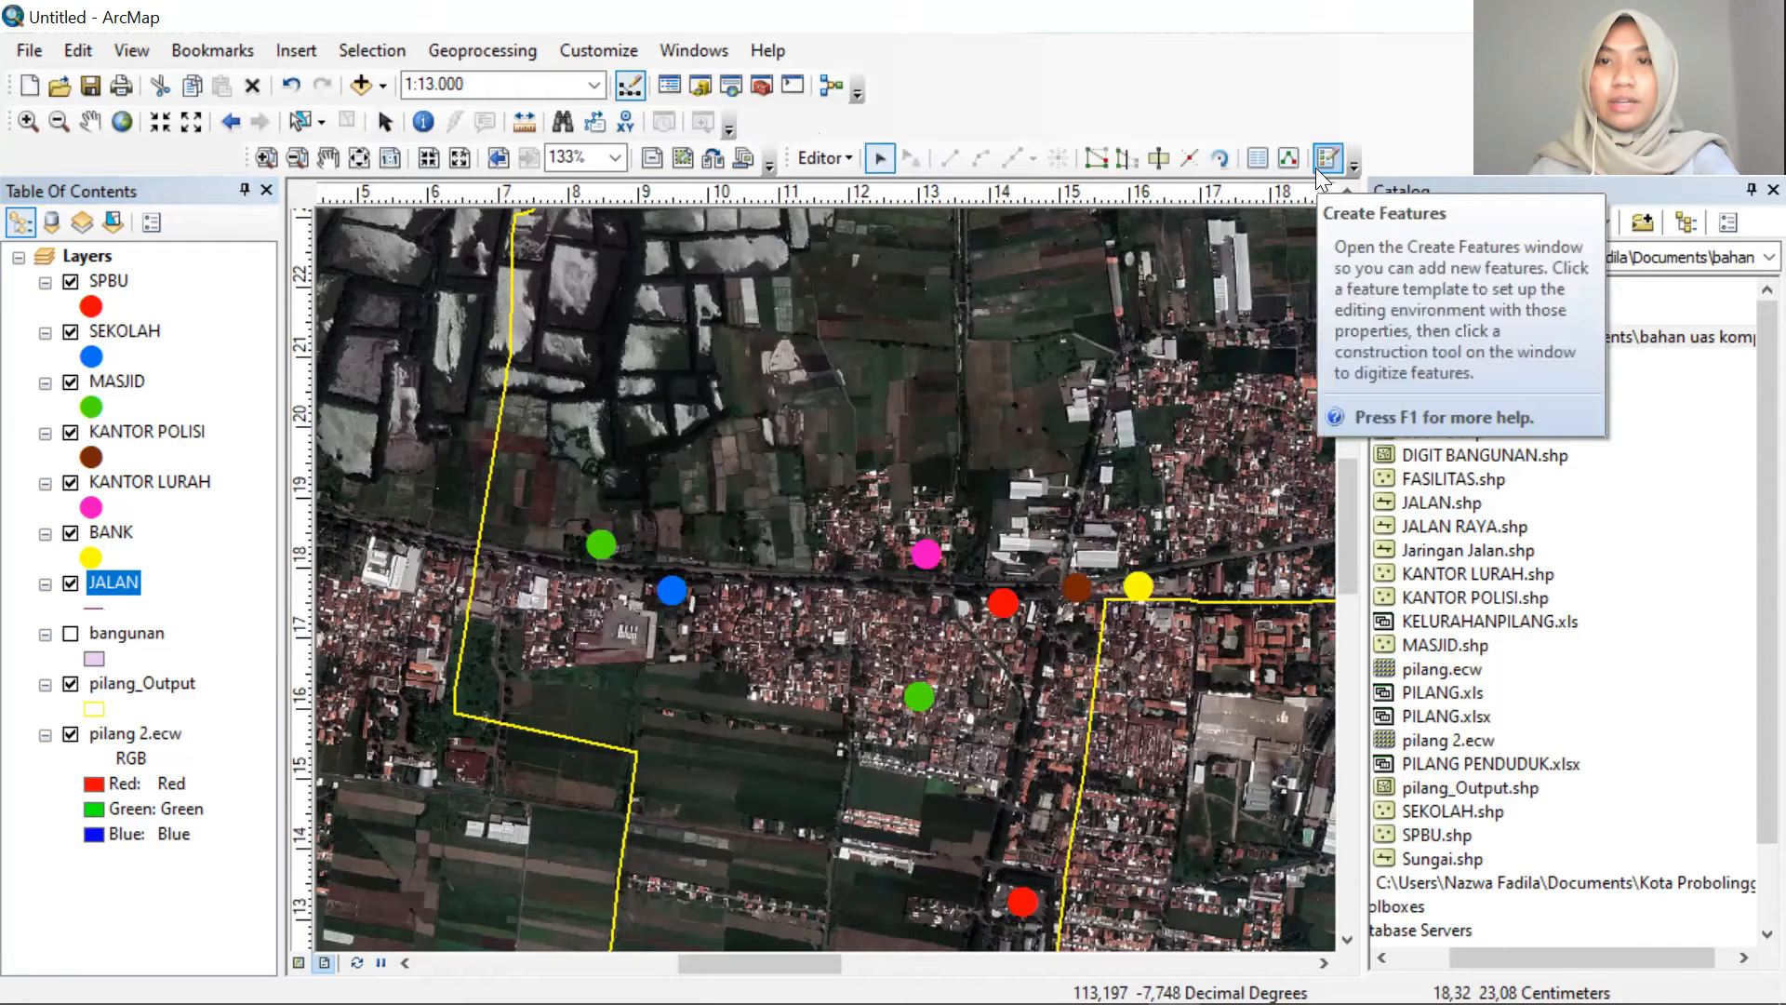
click(1321, 162)
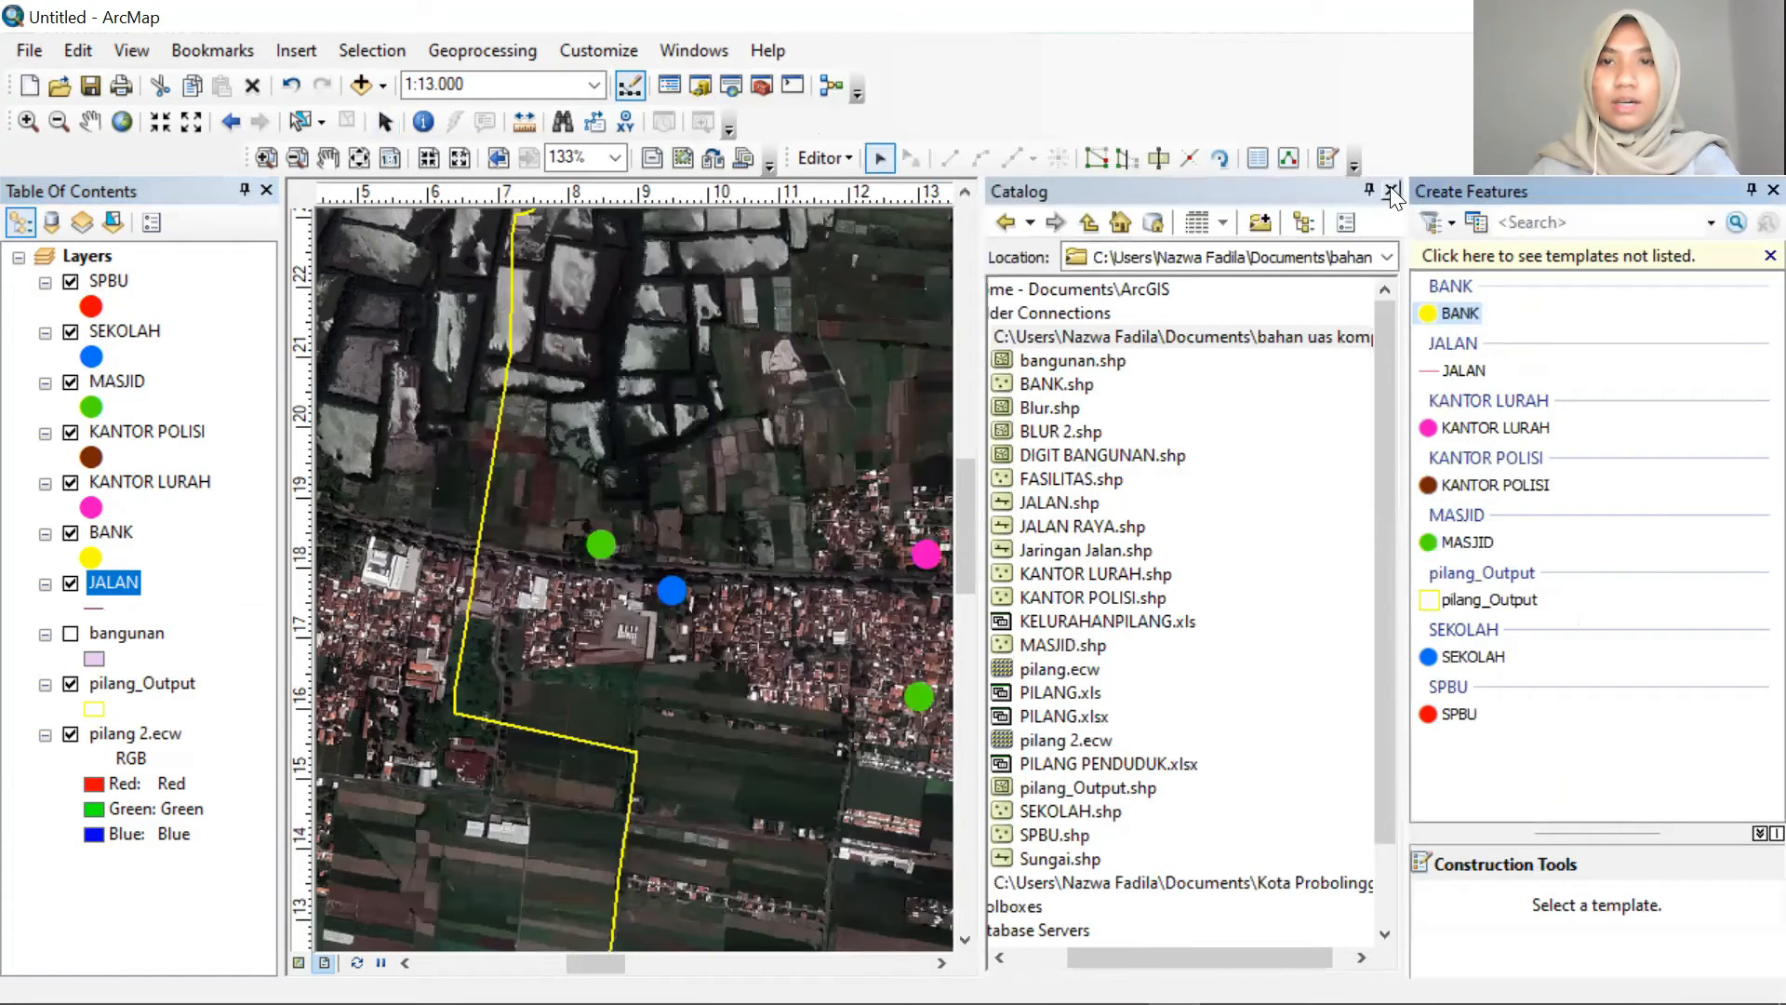
click(1371, 189)
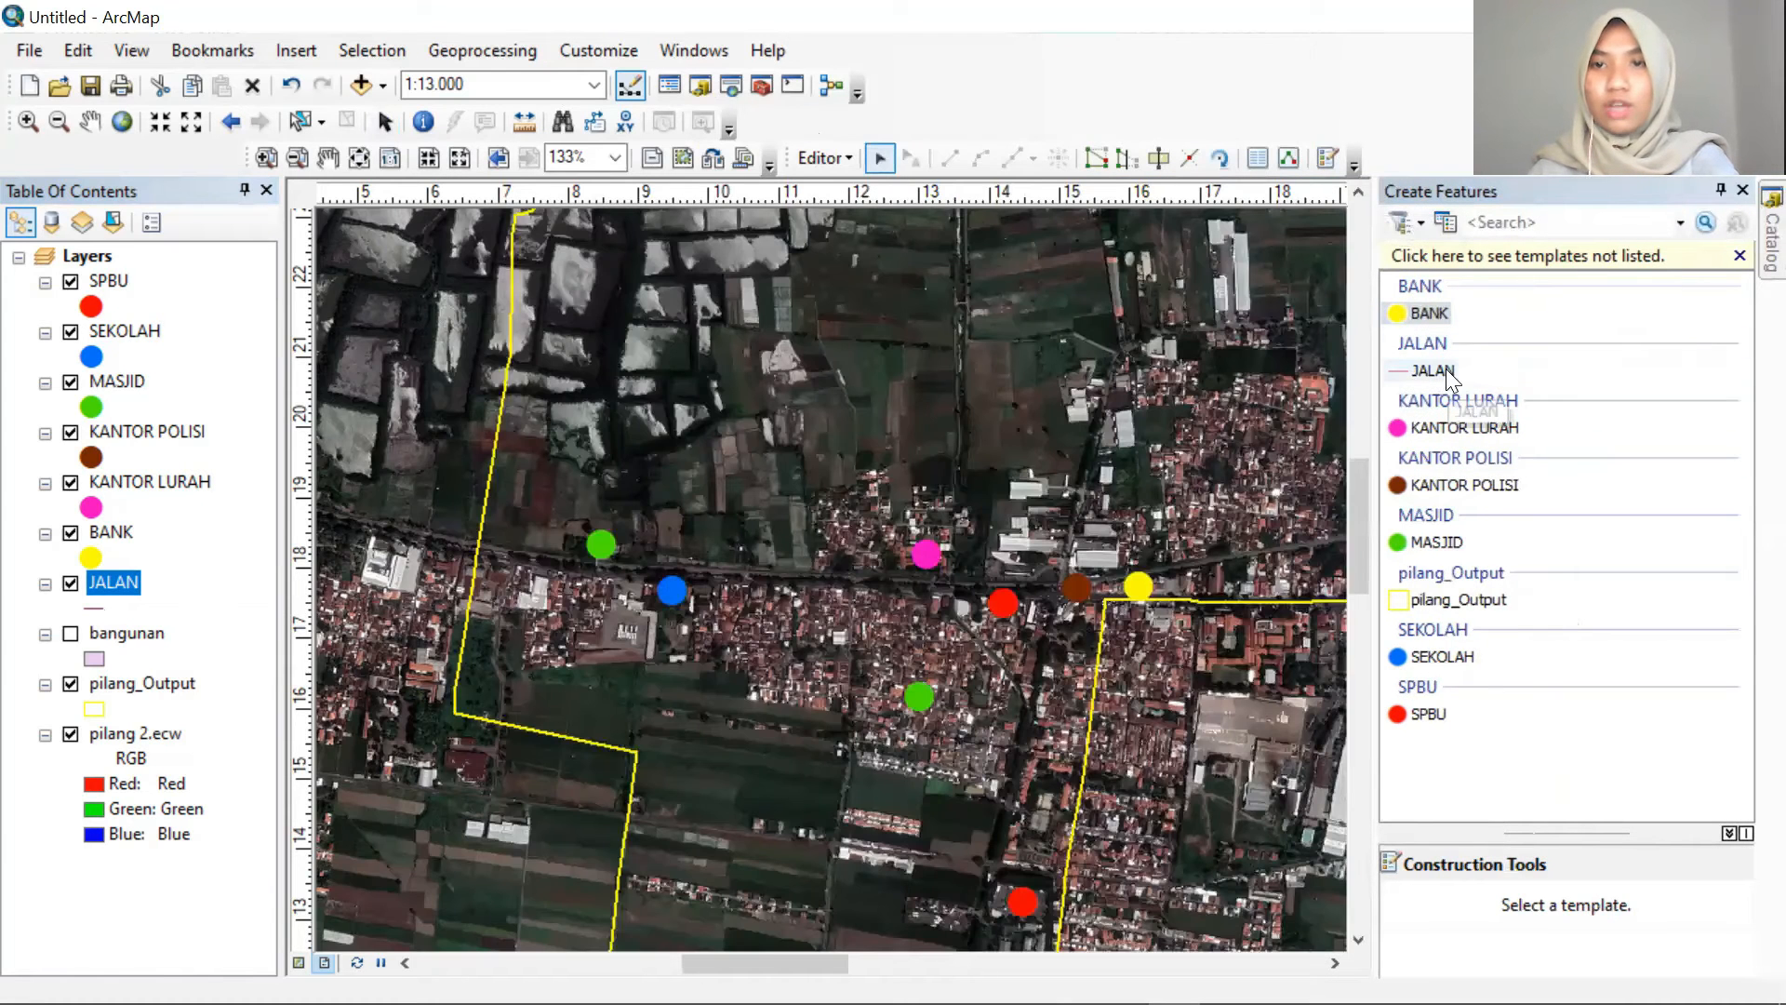
click(1445, 368)
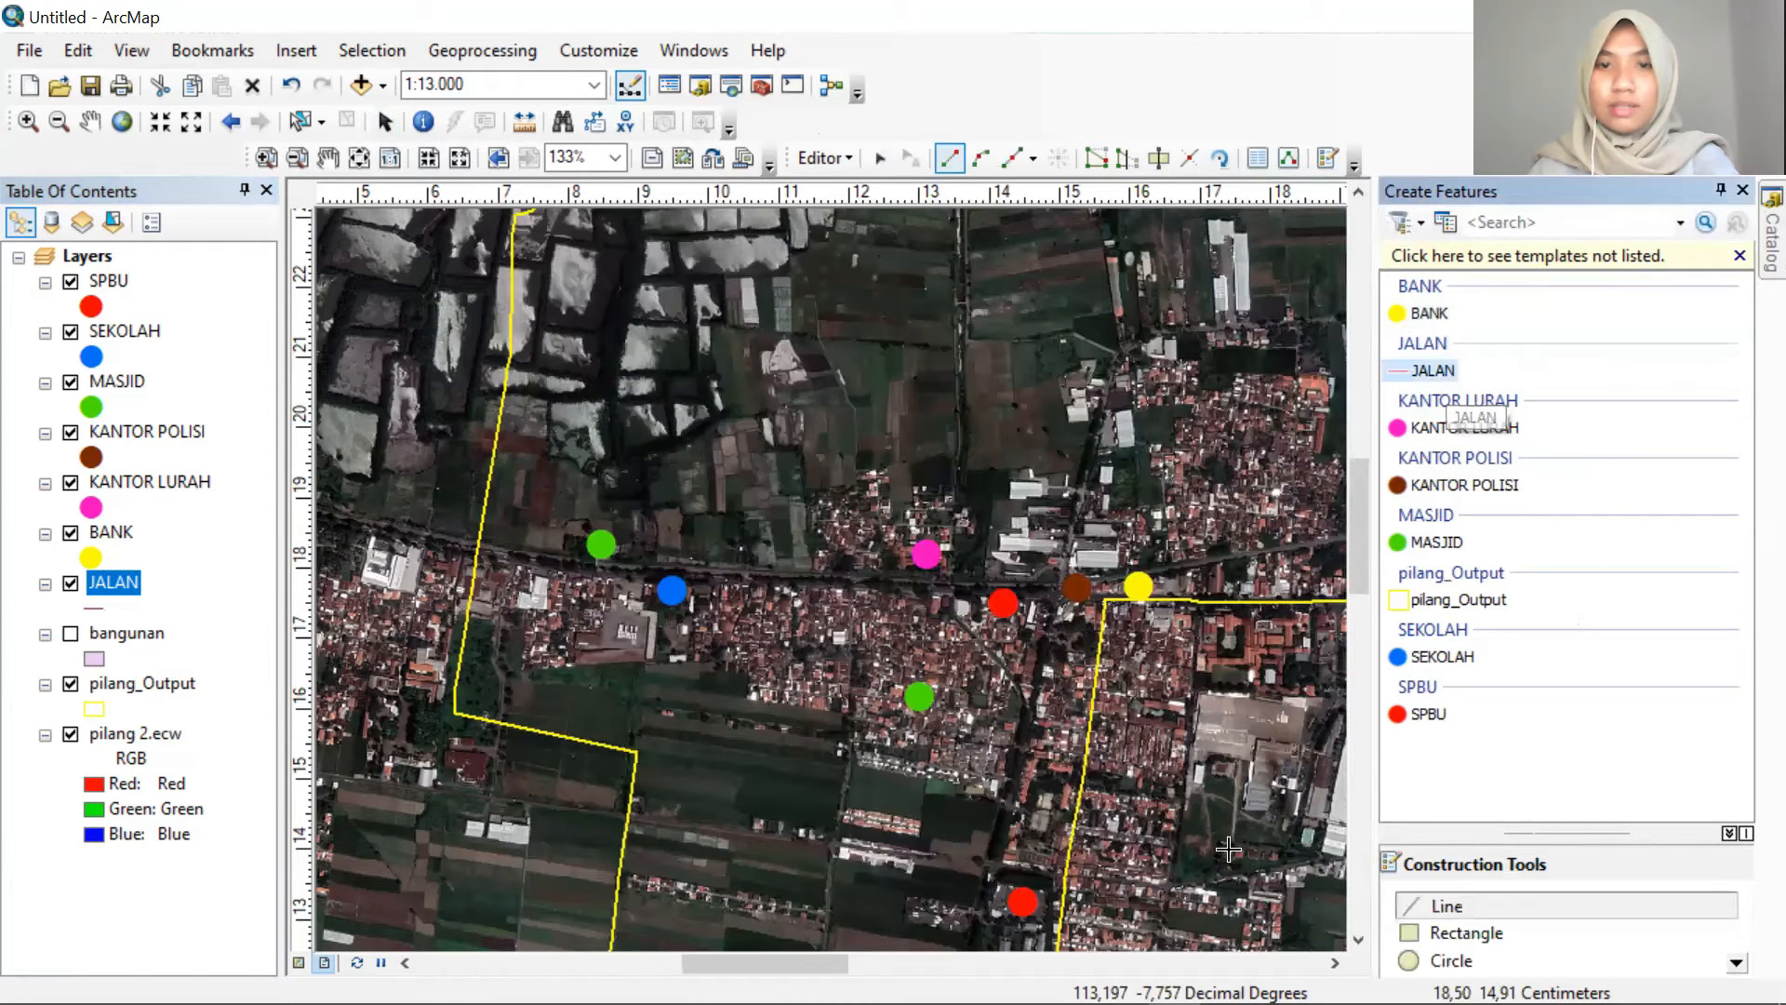
Start tracing the main east-west road from the western Pilang boundary to just past the KANTOR LURAH point
scroll(641, 586, up, 2)
scroll(1161, 584, up, 1)
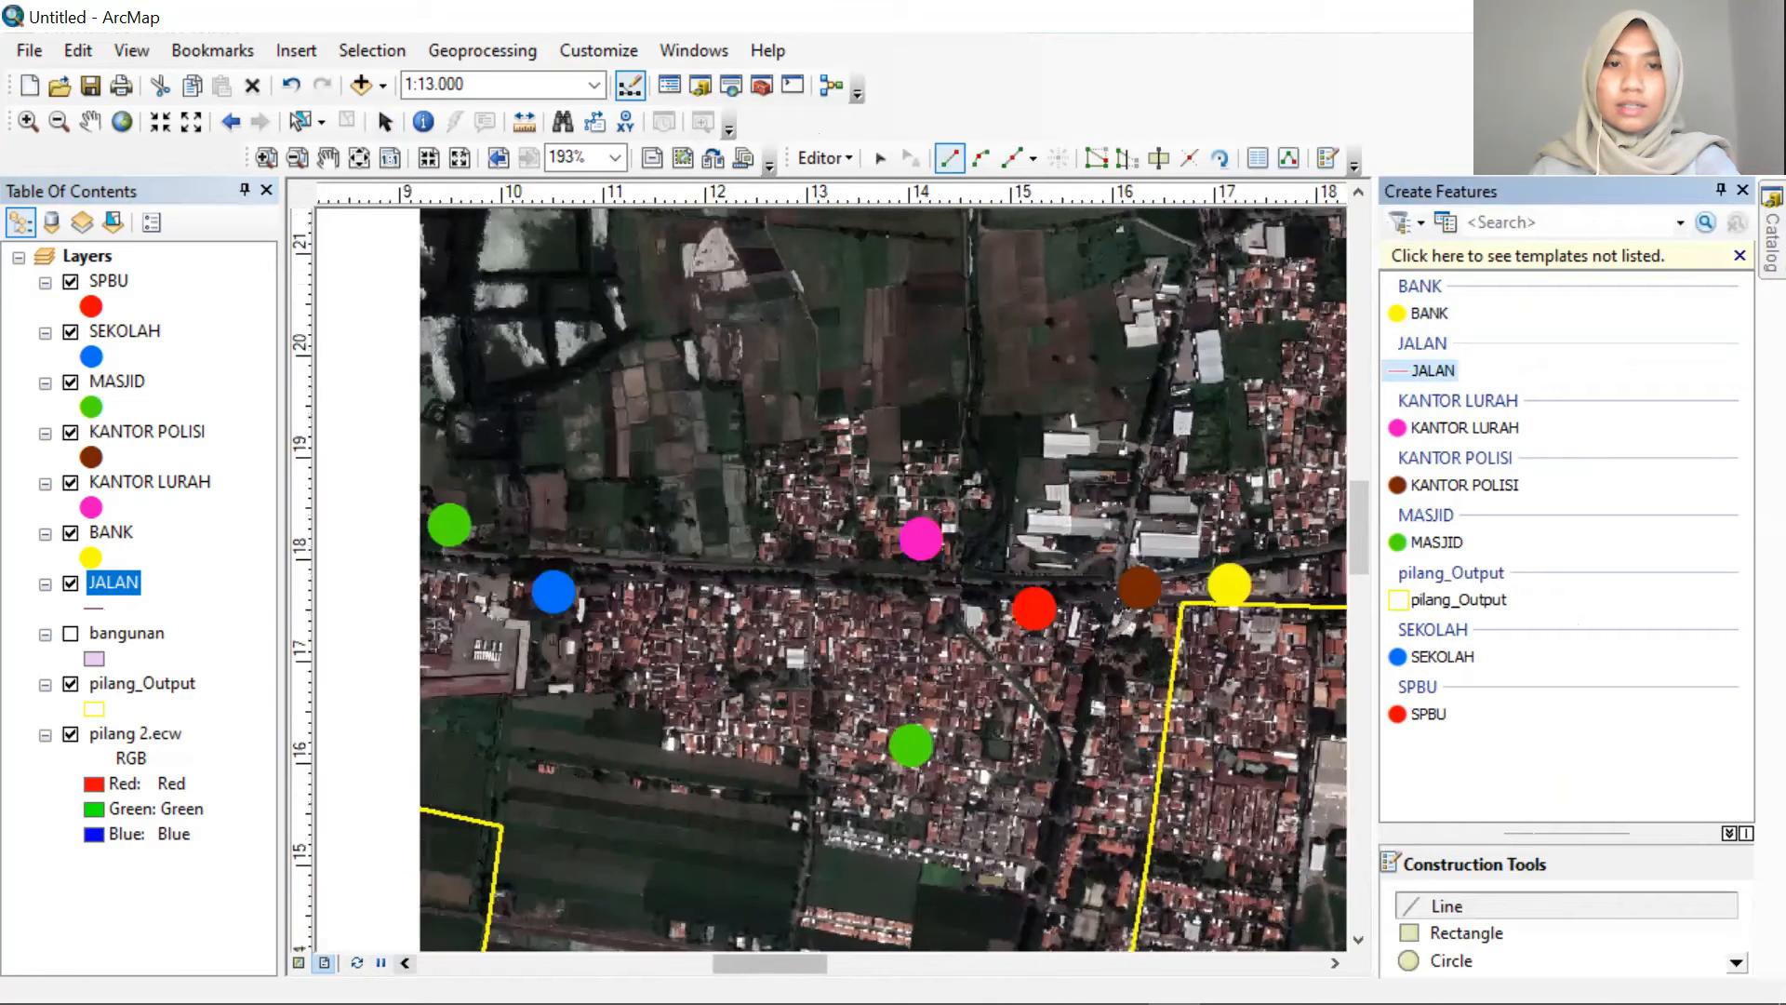
click(405, 963)
click(405, 963)
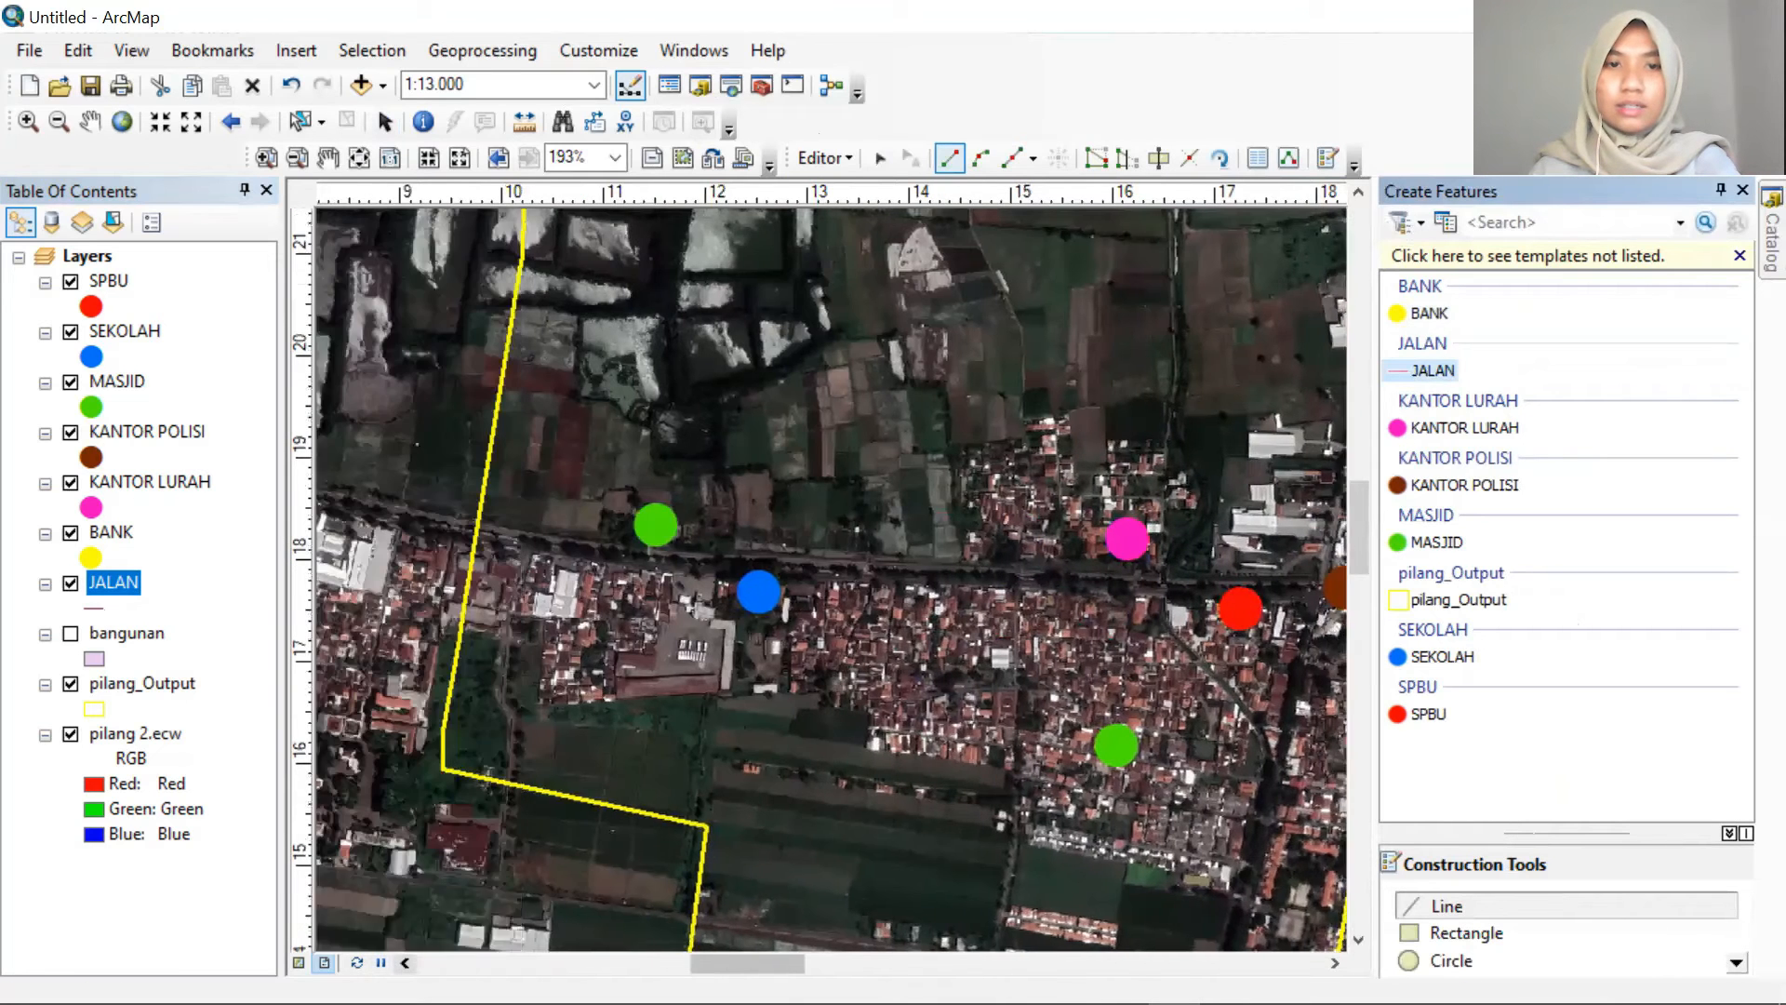
click(405, 962)
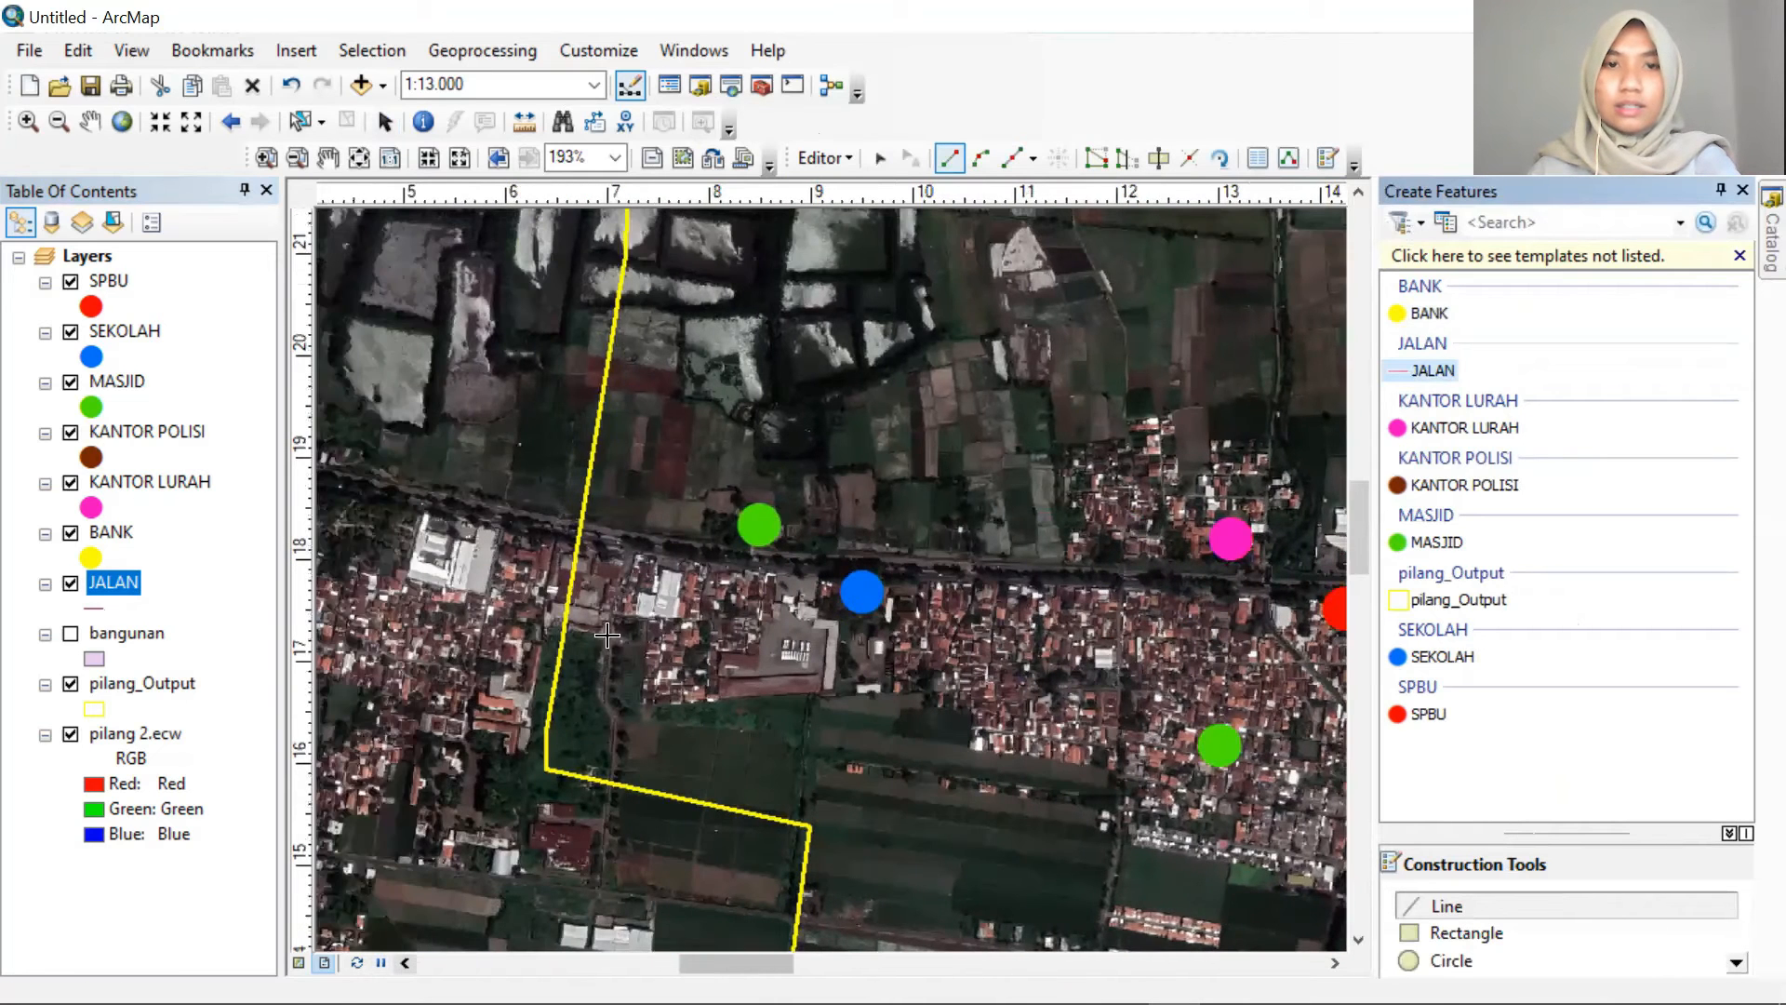
click(583, 526)
click(737, 556)
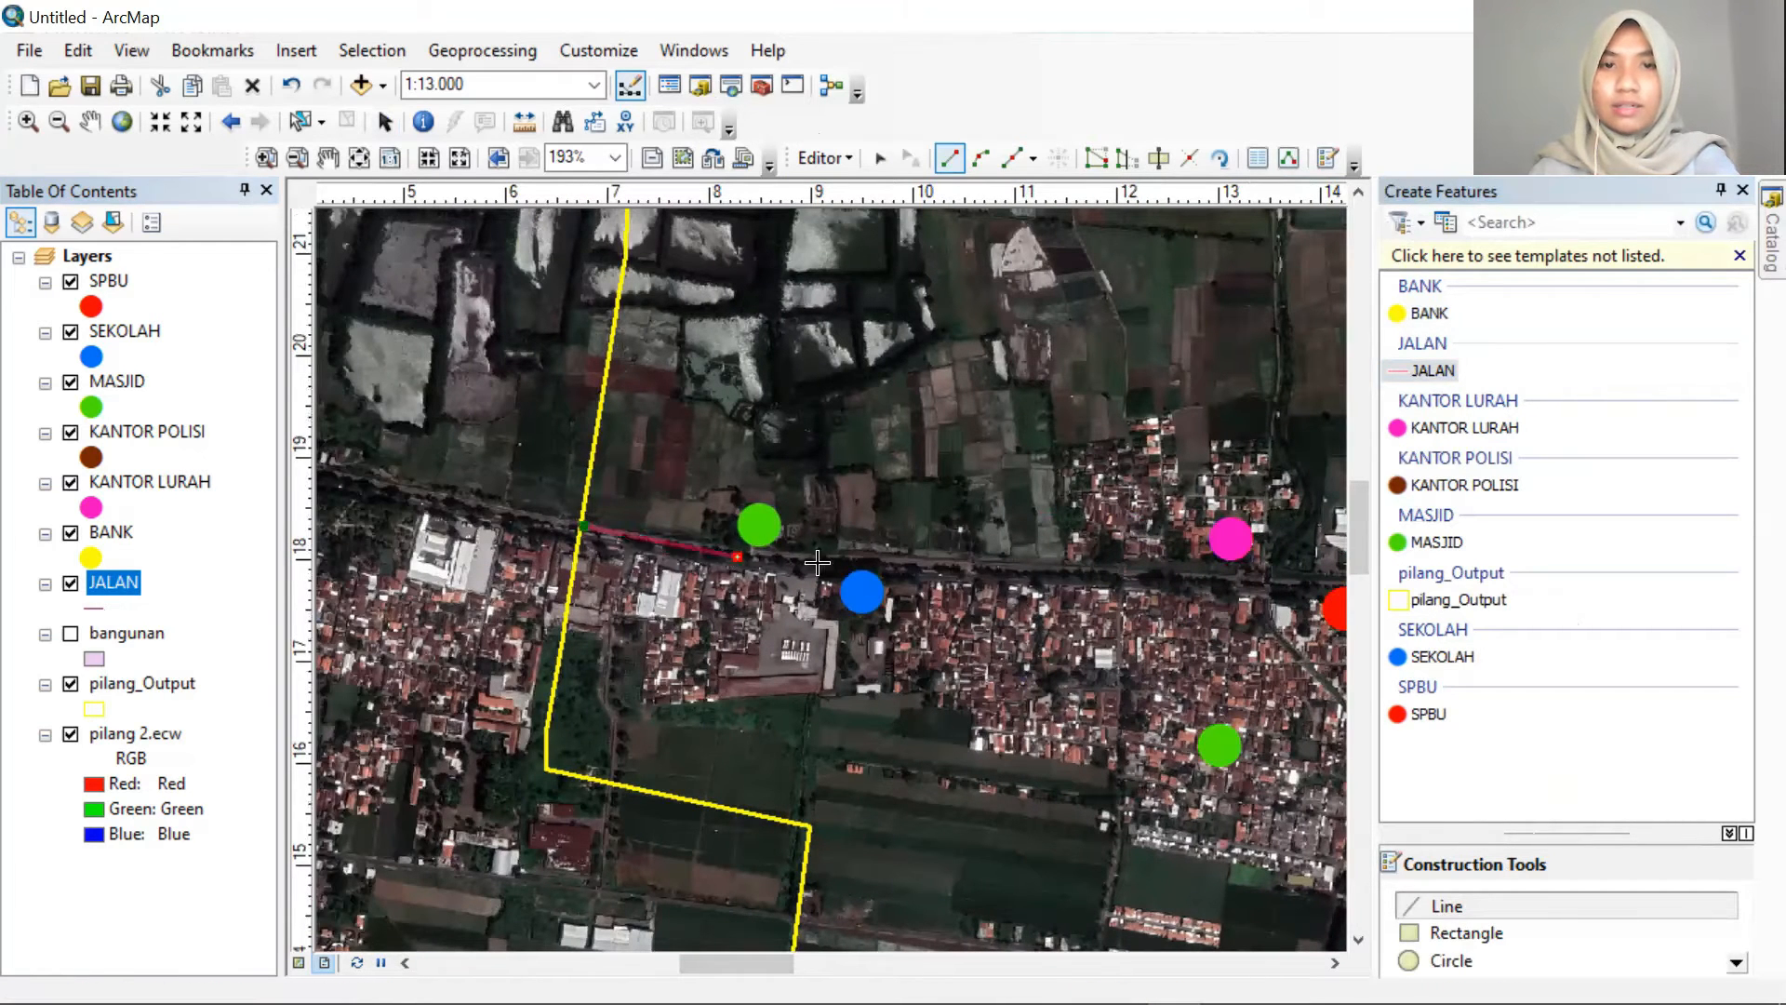
click(905, 559)
click(1082, 563)
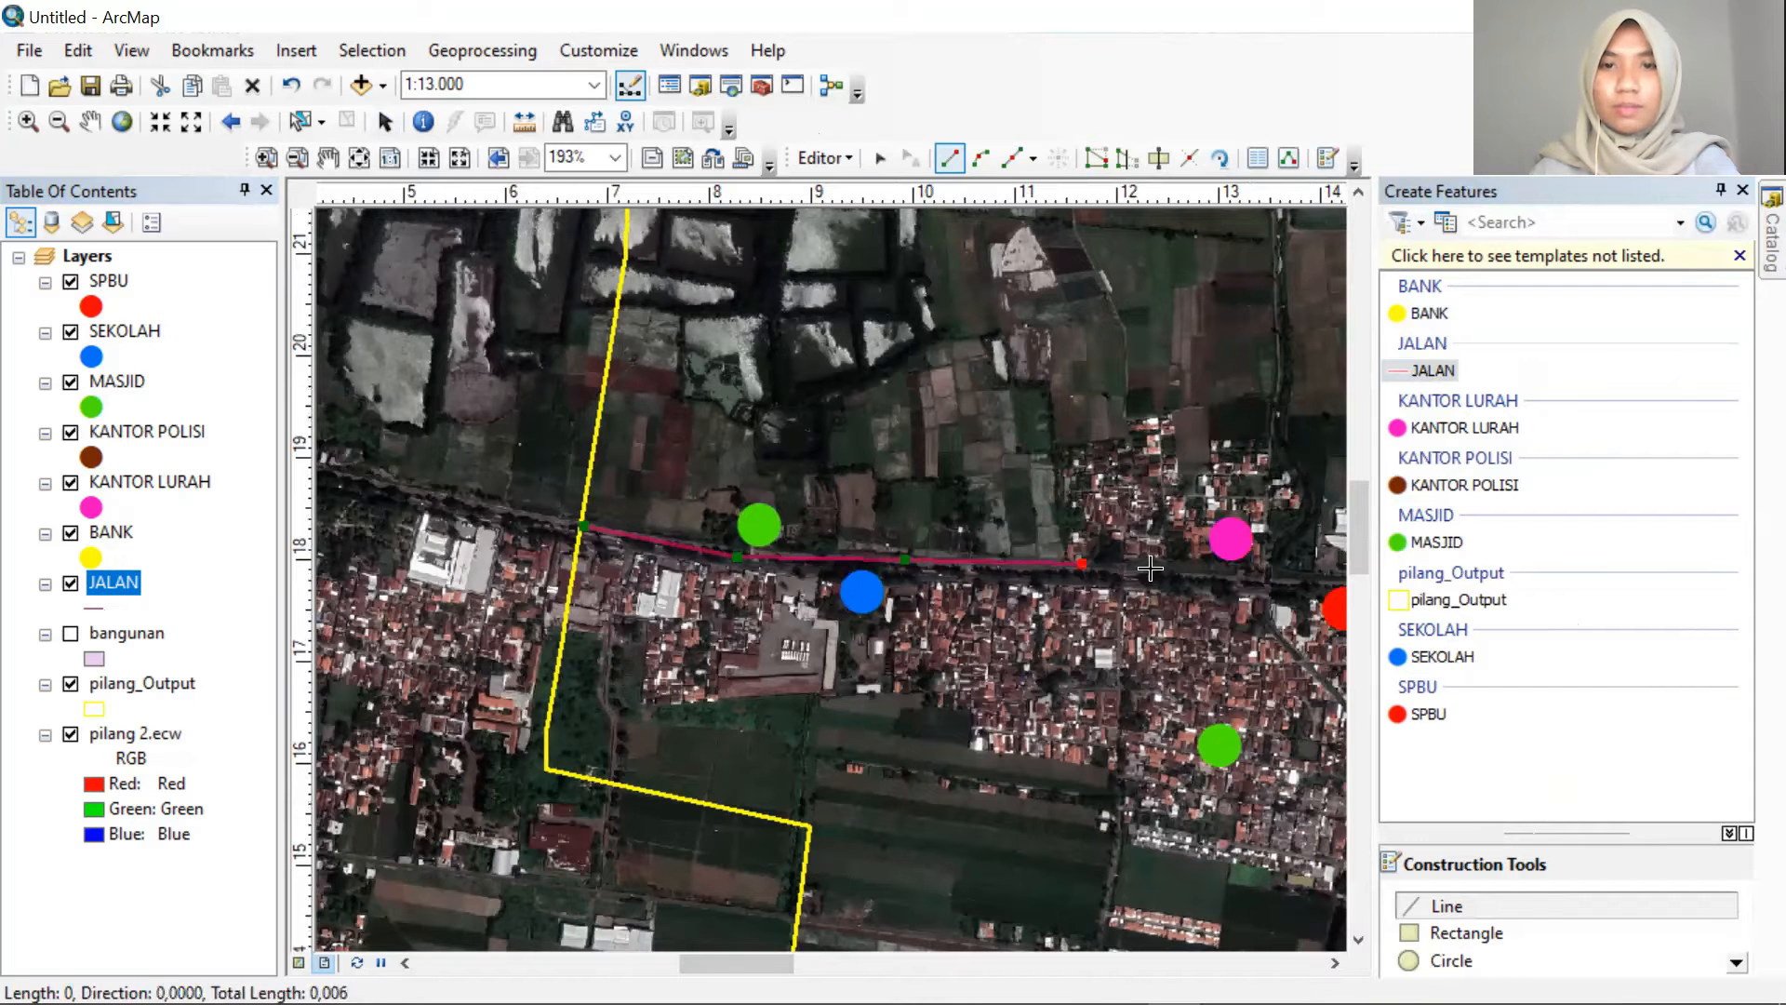
click(1260, 587)
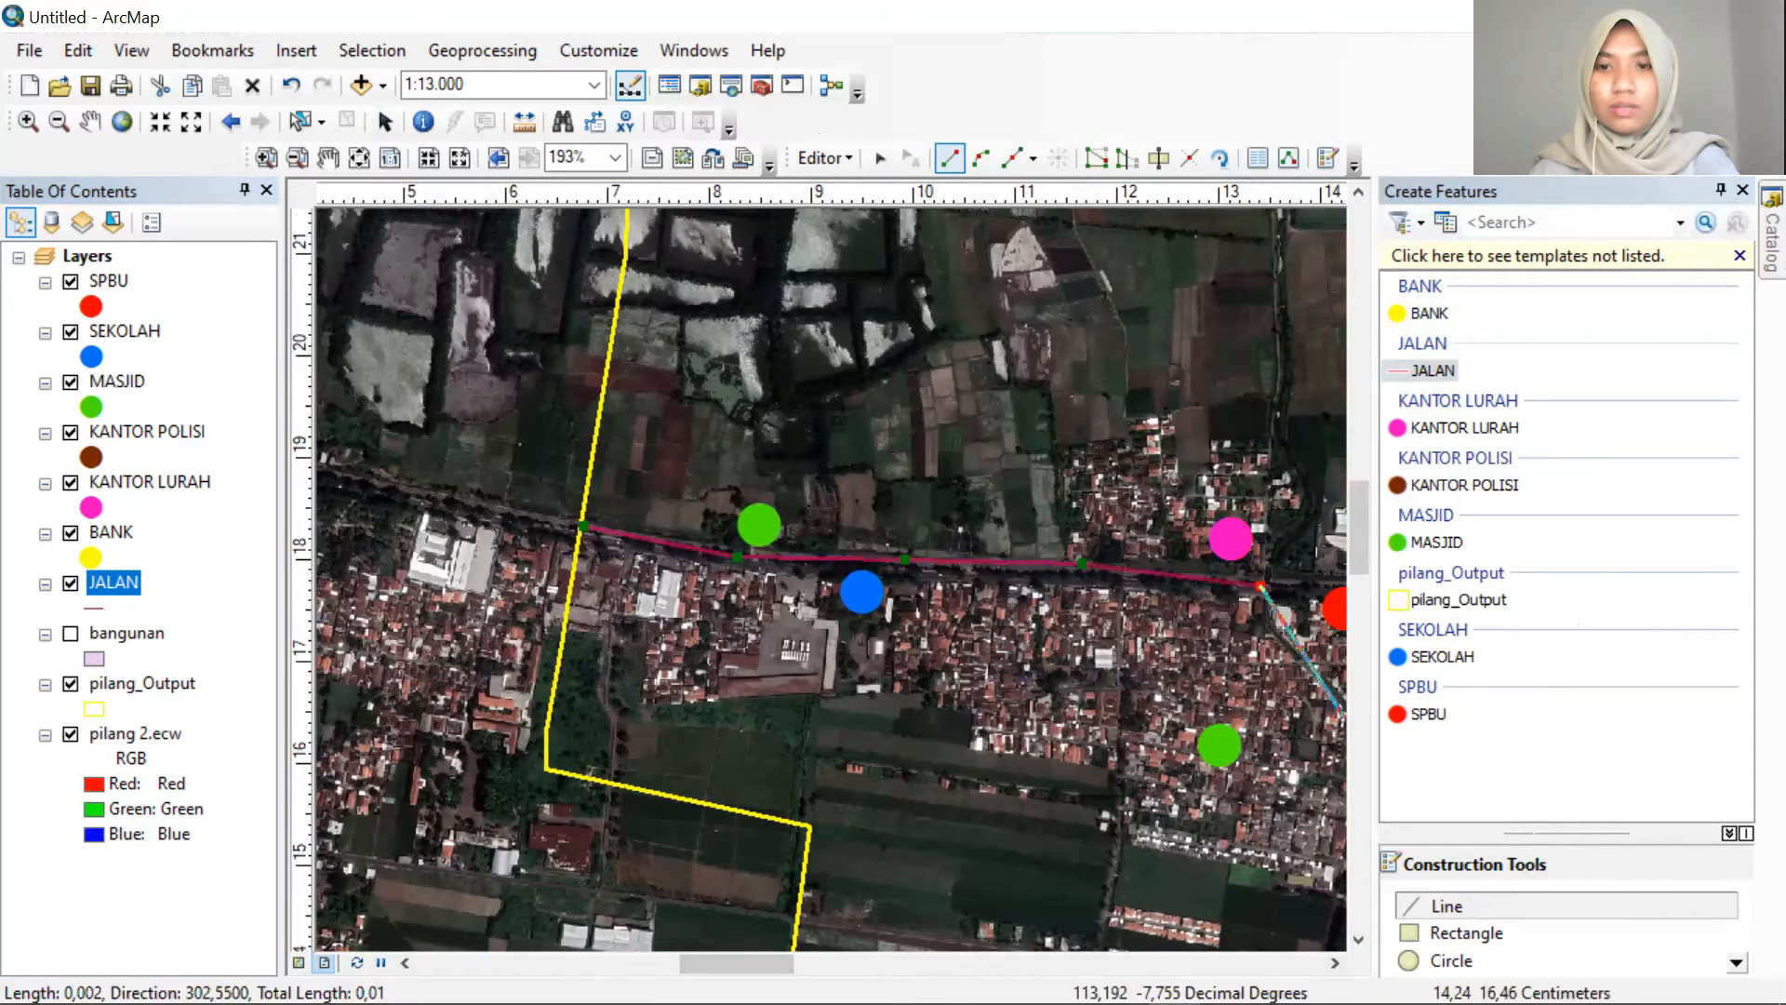
Continue the main road line past the KANTOR POLISI and BANK points and finish it at the eastern boundary
key(Right)
key(Right)
key(Right)
key(Right)
key(Right)
click(905, 585)
click(1157, 543)
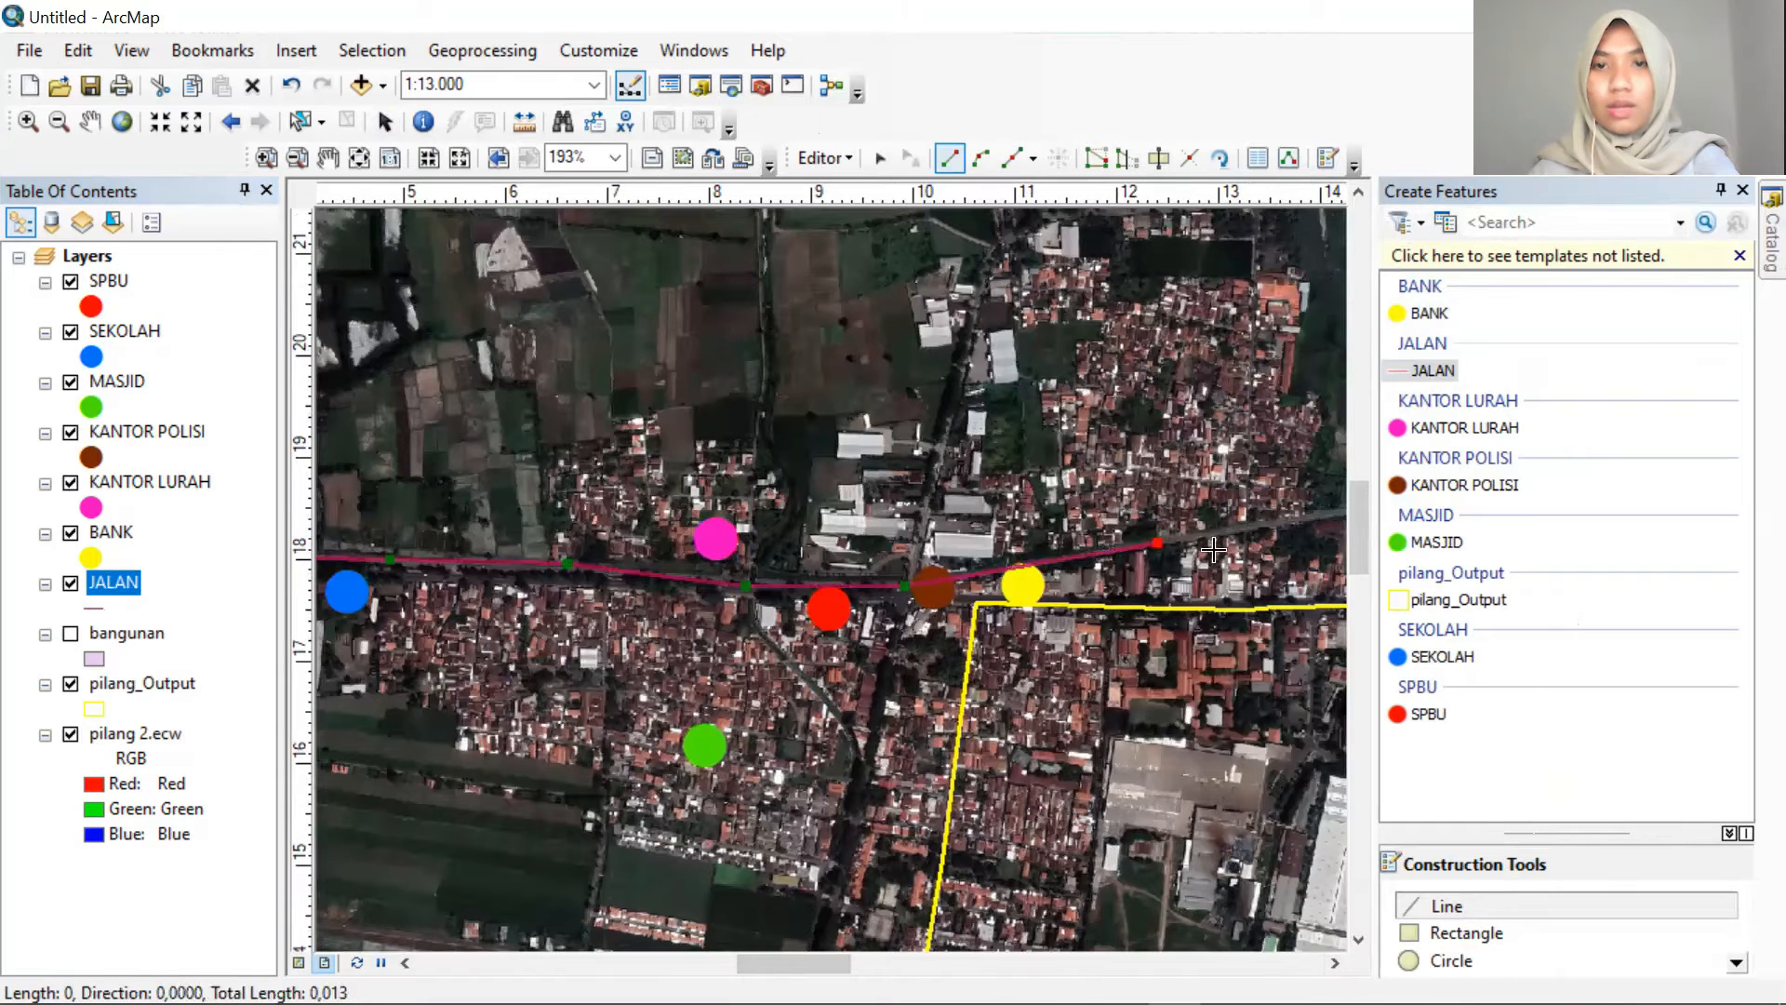
click(1335, 962)
click(1335, 963)
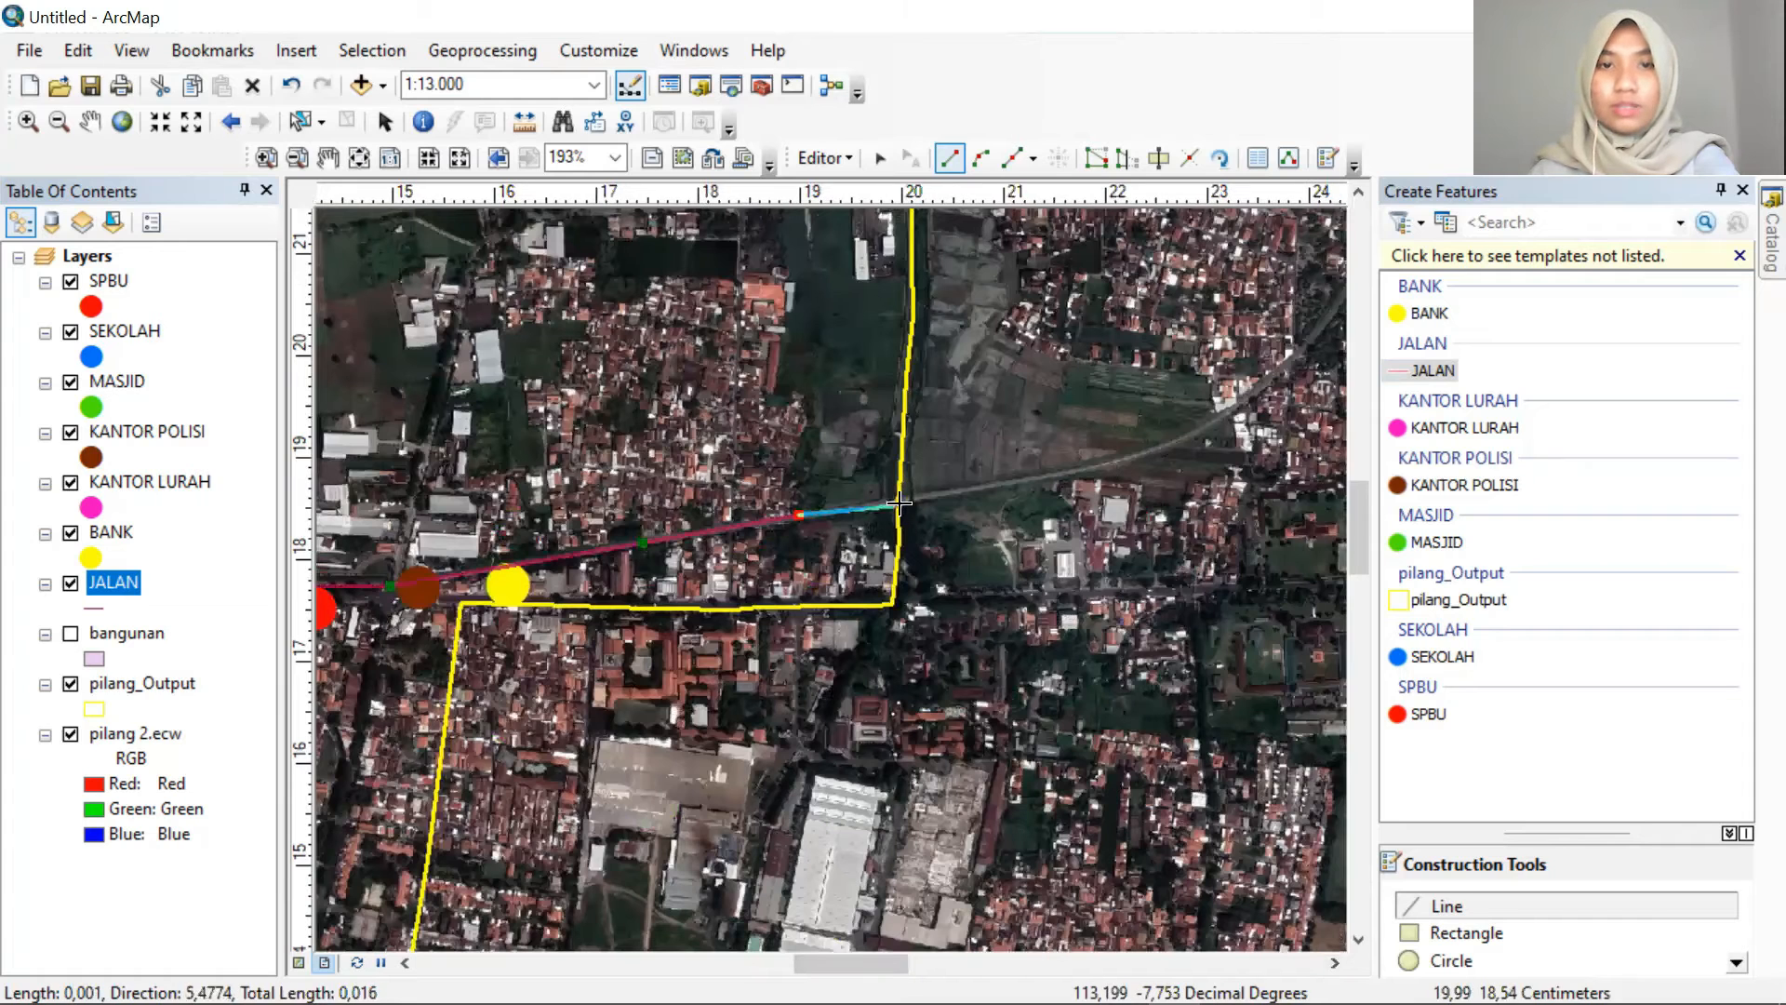
double_click(899, 496)
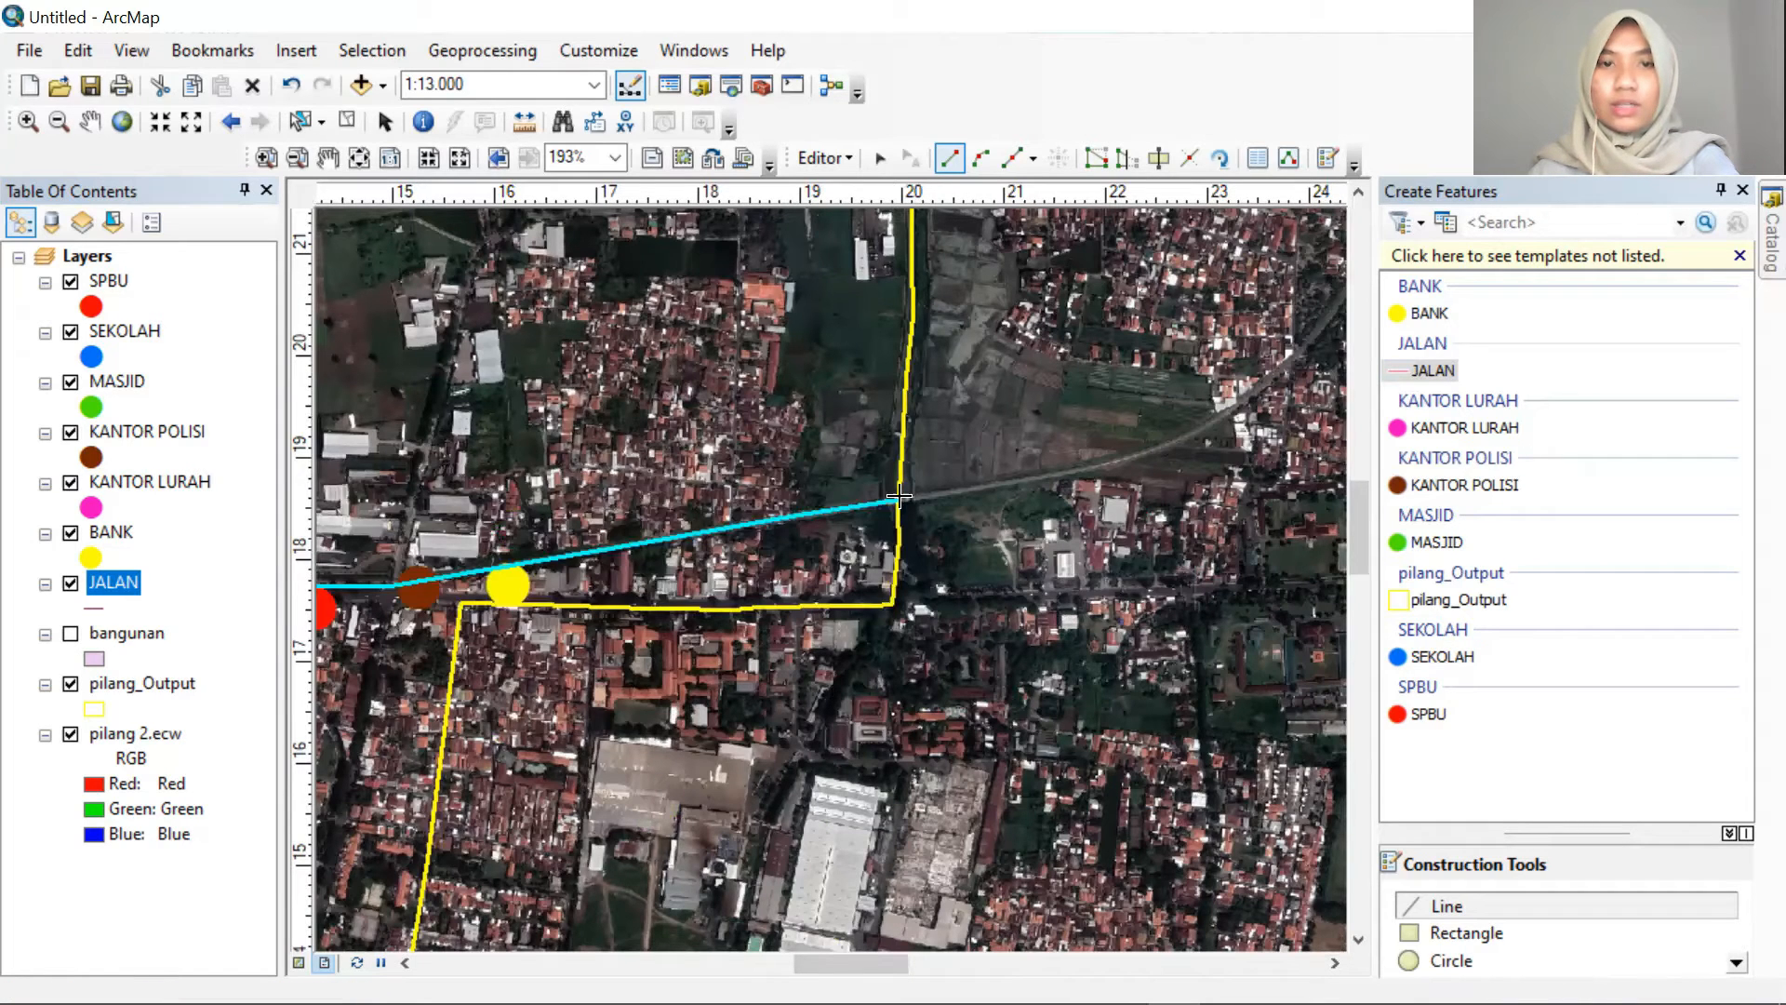
Save the edits made to the JALAN layer
click(841, 161)
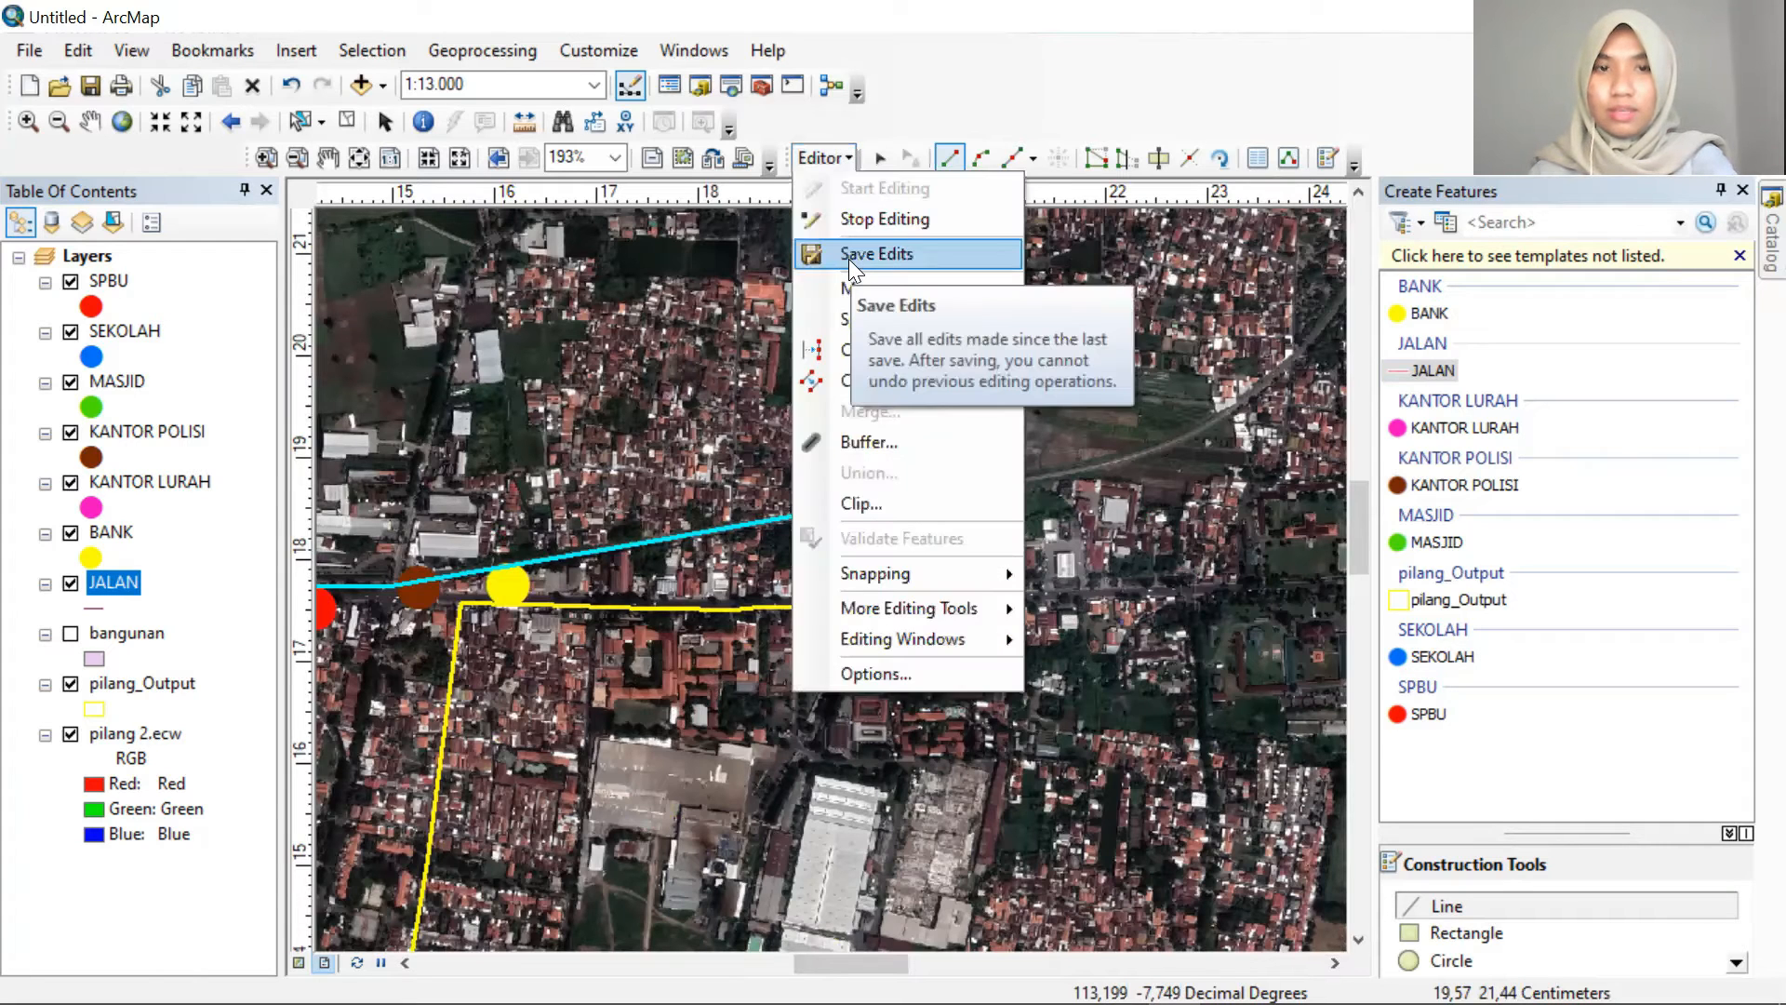
click(828, 165)
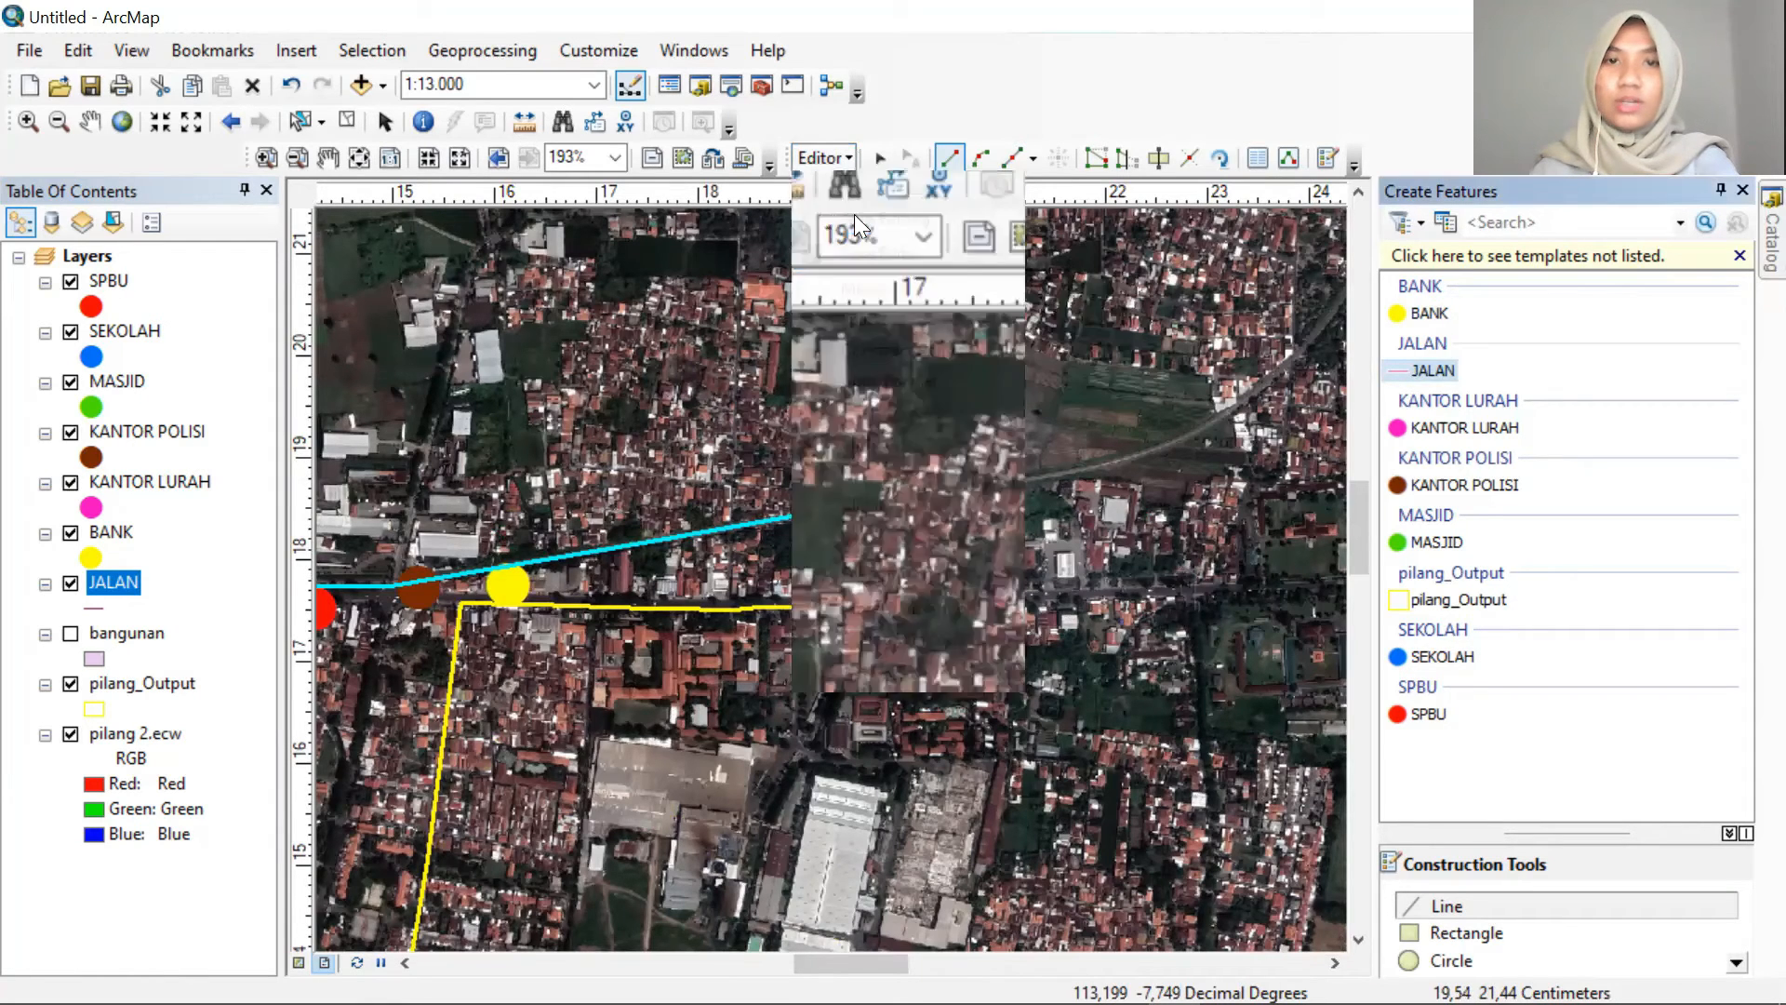
click(830, 164)
click(568, 844)
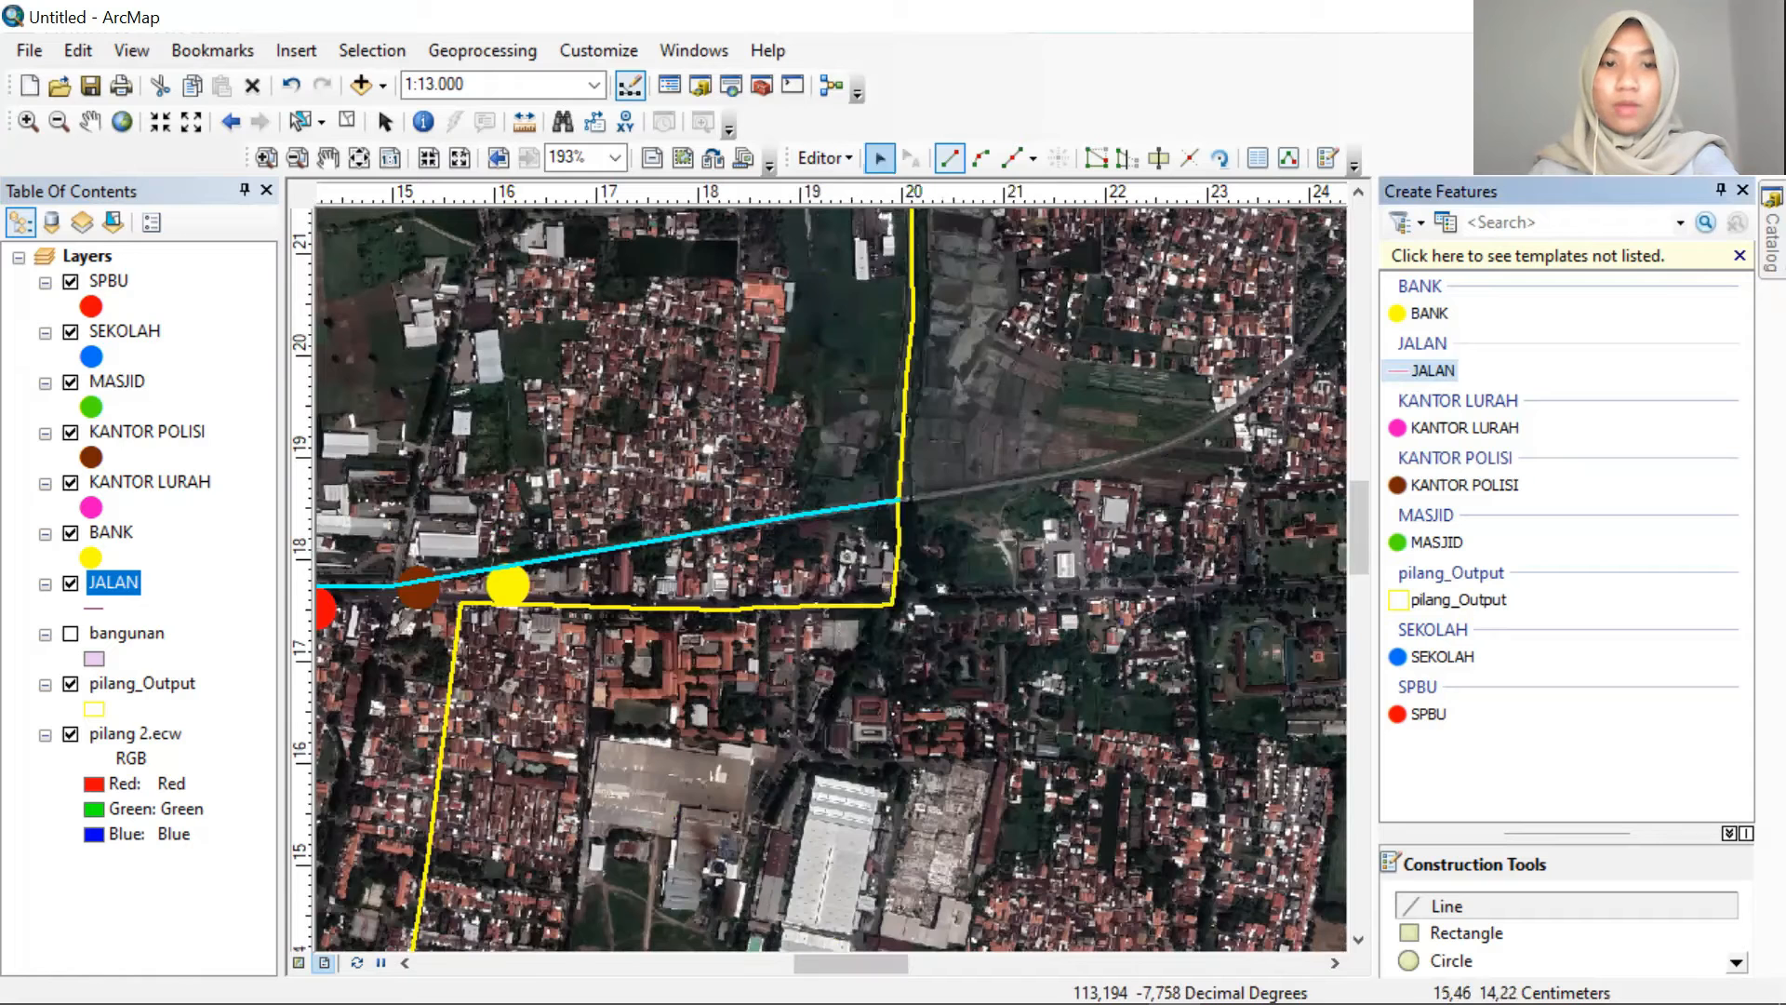
Digitize a second JALAN line running south from the main road junction beside the KANTOR POLISI point
click(404, 964)
click(404, 964)
click(405, 964)
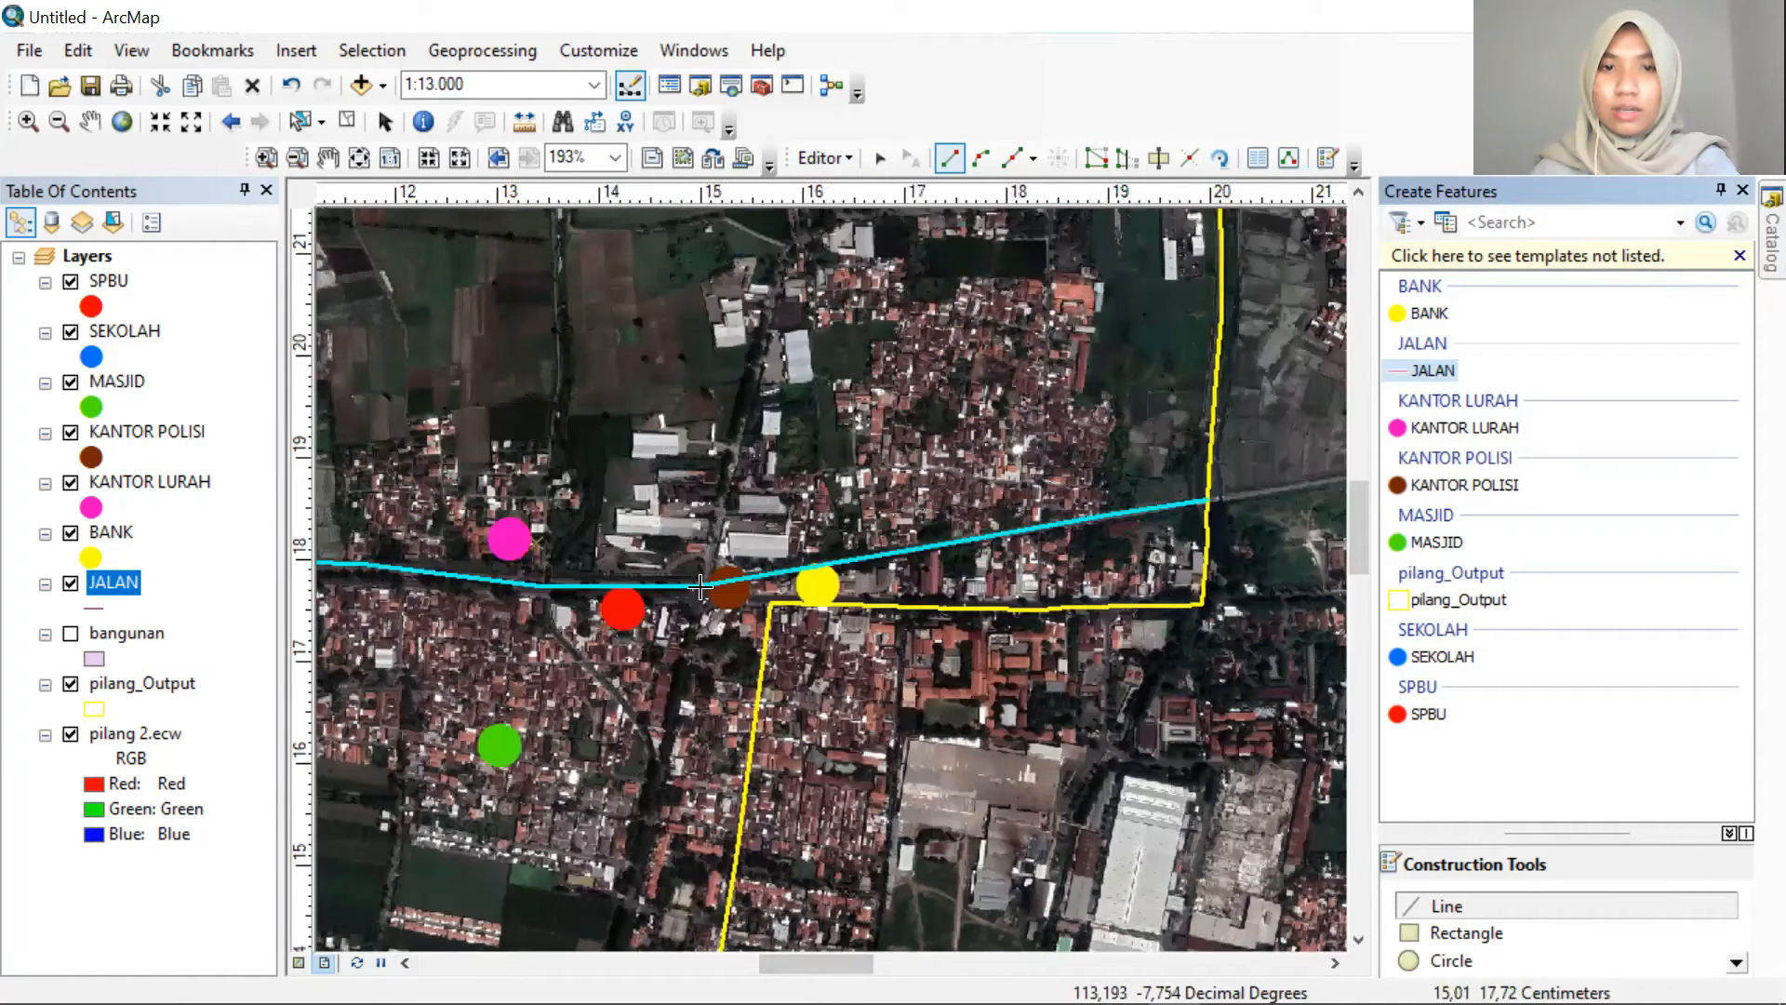
click(697, 585)
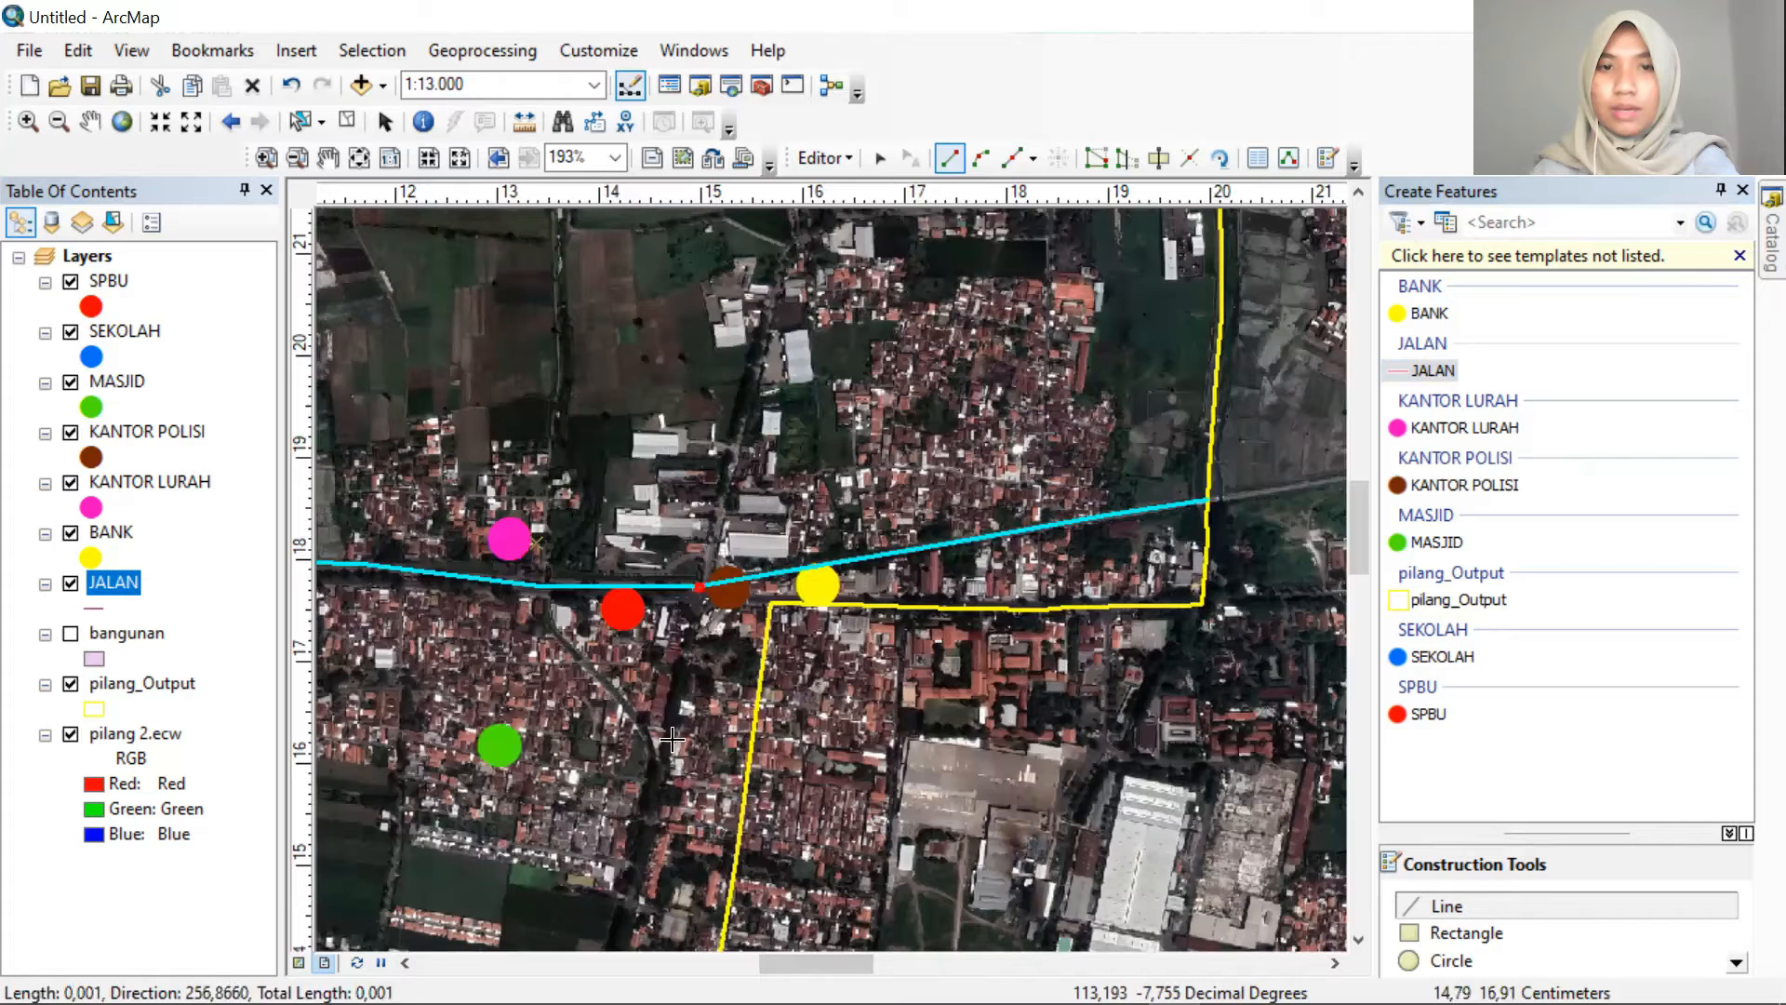
click(661, 770)
double_click(618, 919)
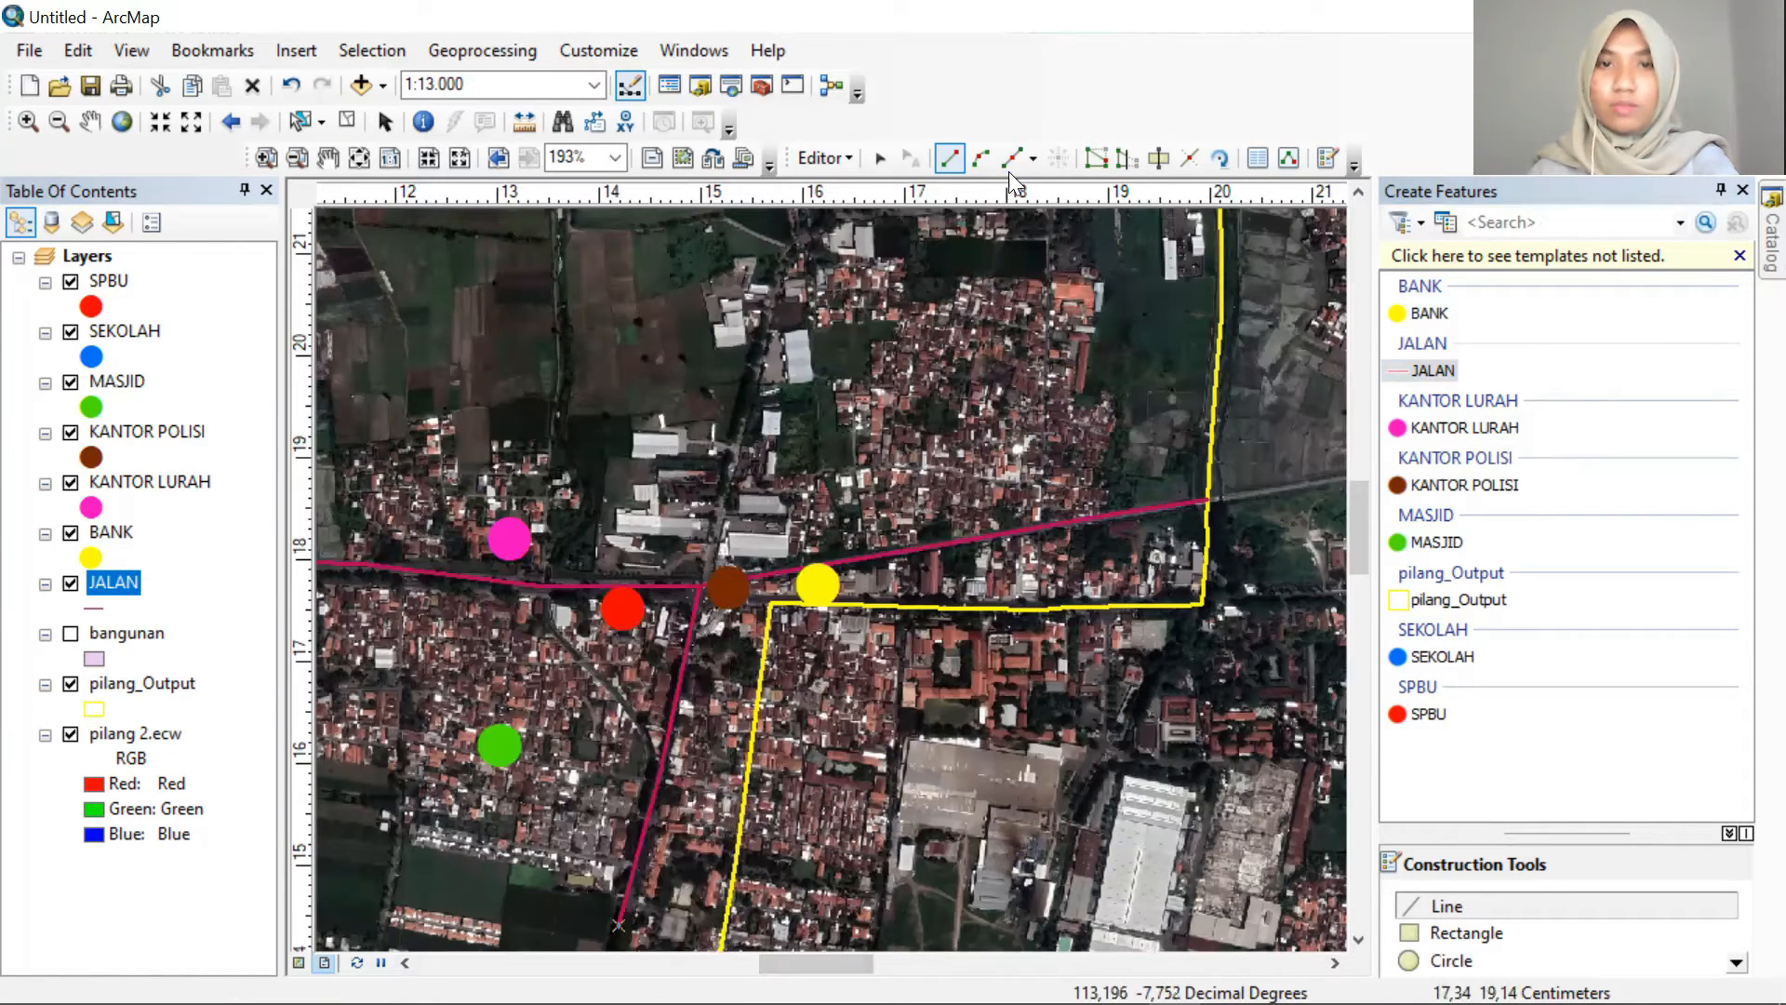
End the edit session, keeping the digitized JALAN roads
click(823, 158)
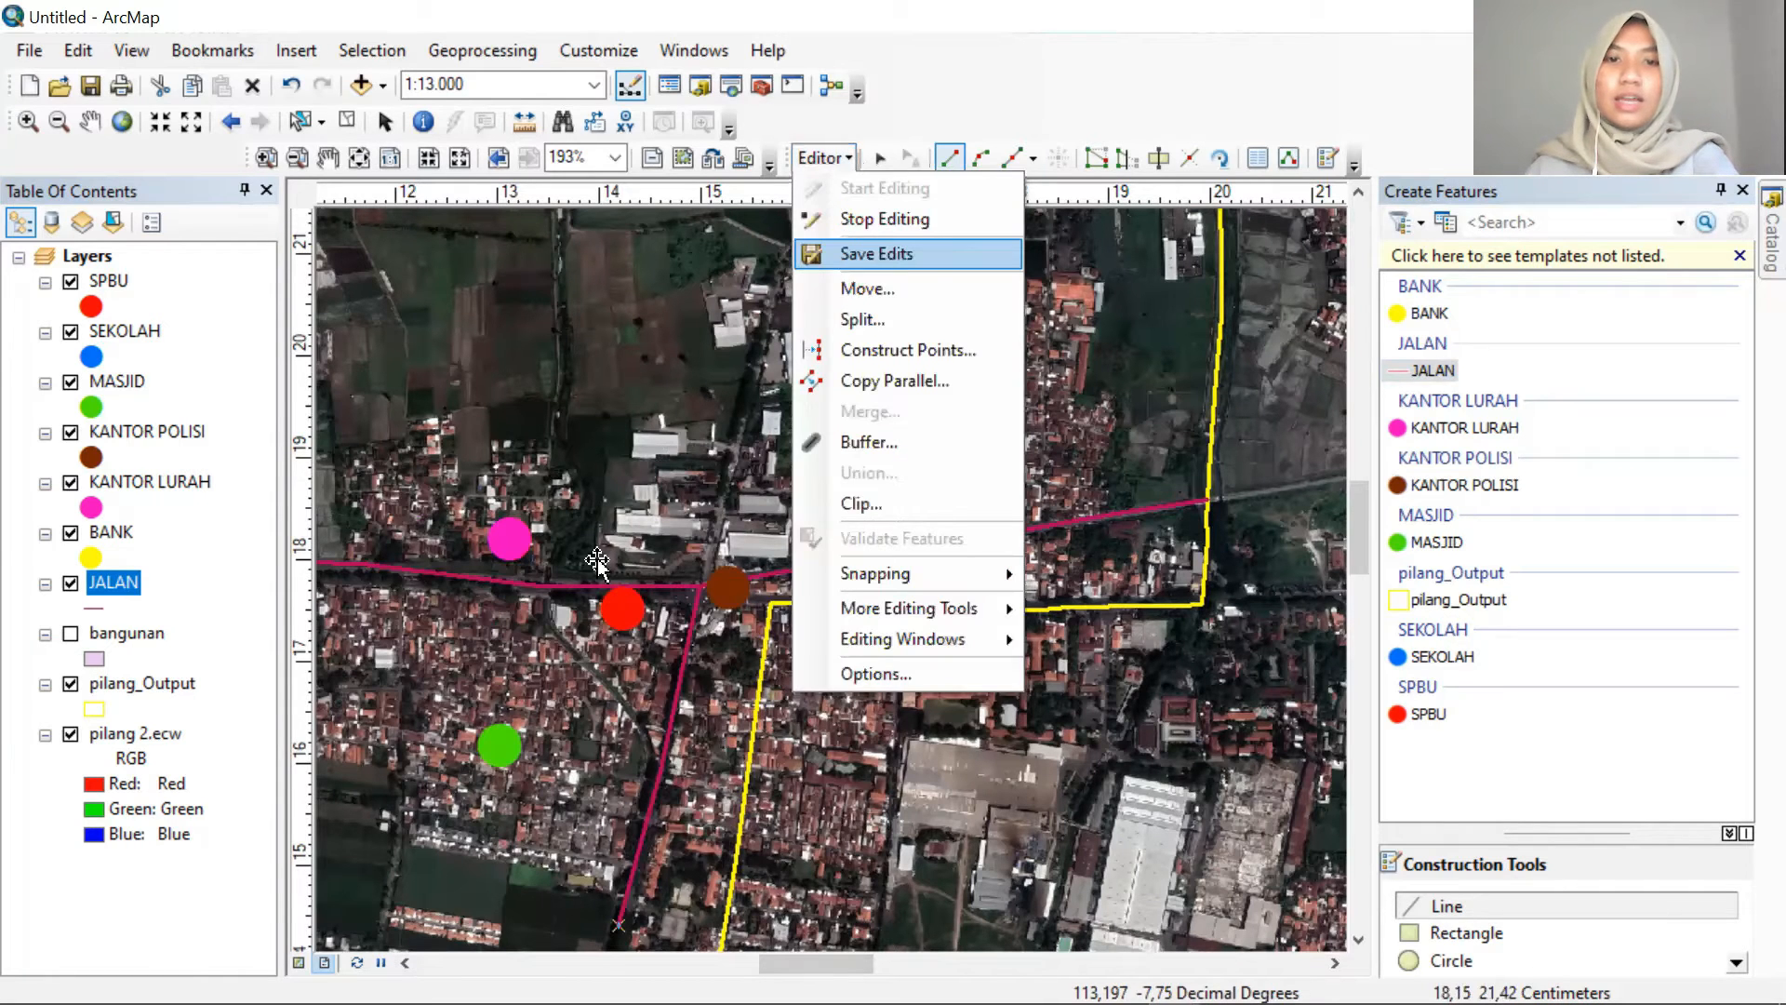
click(844, 218)
click(405, 963)
click(405, 963)
click(405, 963)
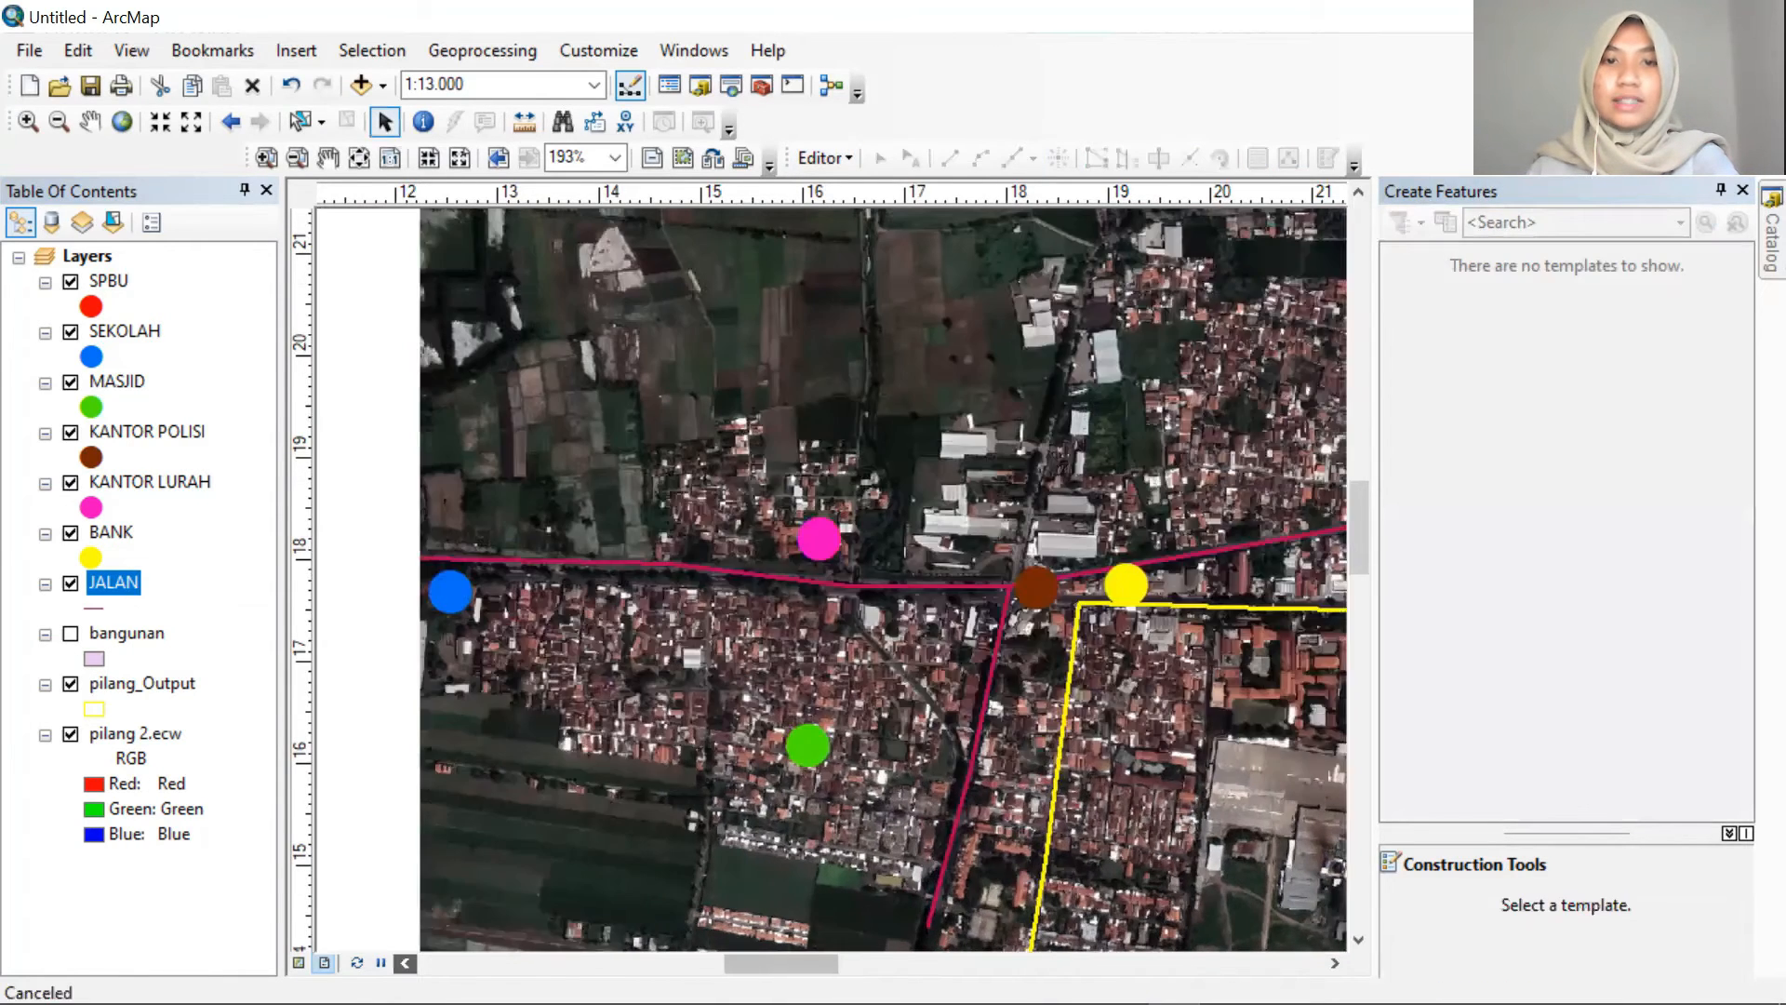
click(404, 963)
click(405, 962)
click(405, 962)
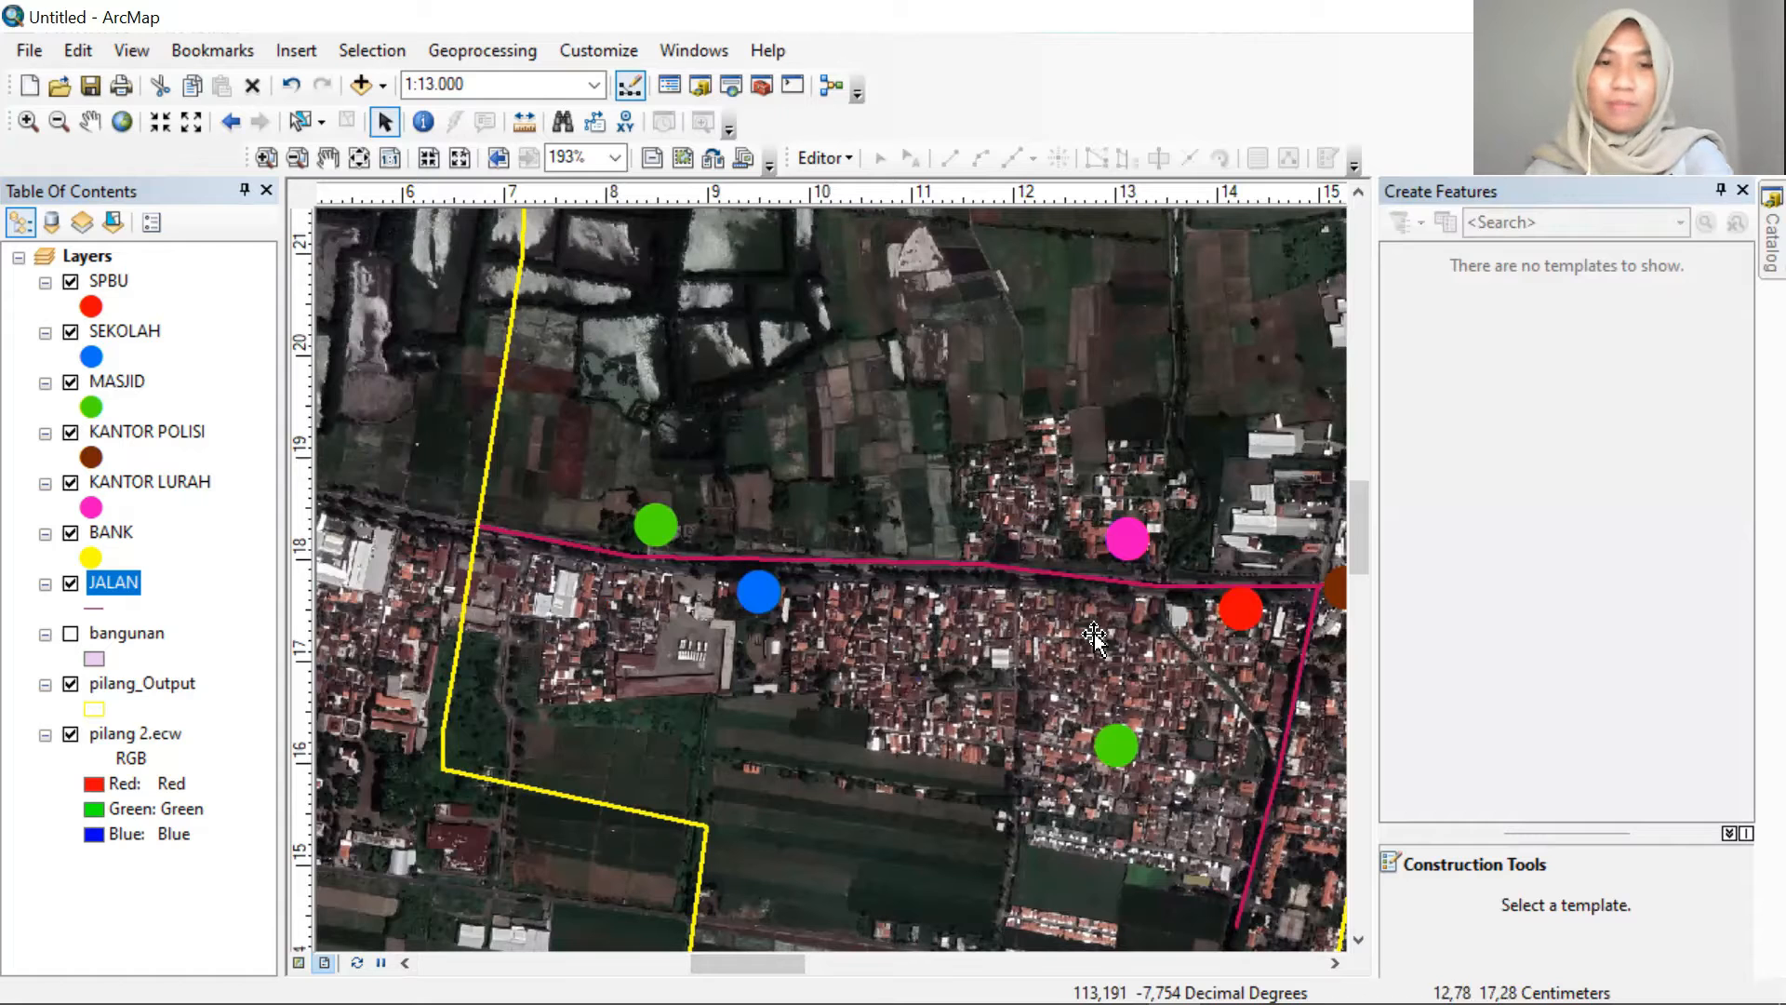
Replace the JALAN layer in the map with the existing Jaringan Jalan.shp from the project folder
right_click(116, 573)
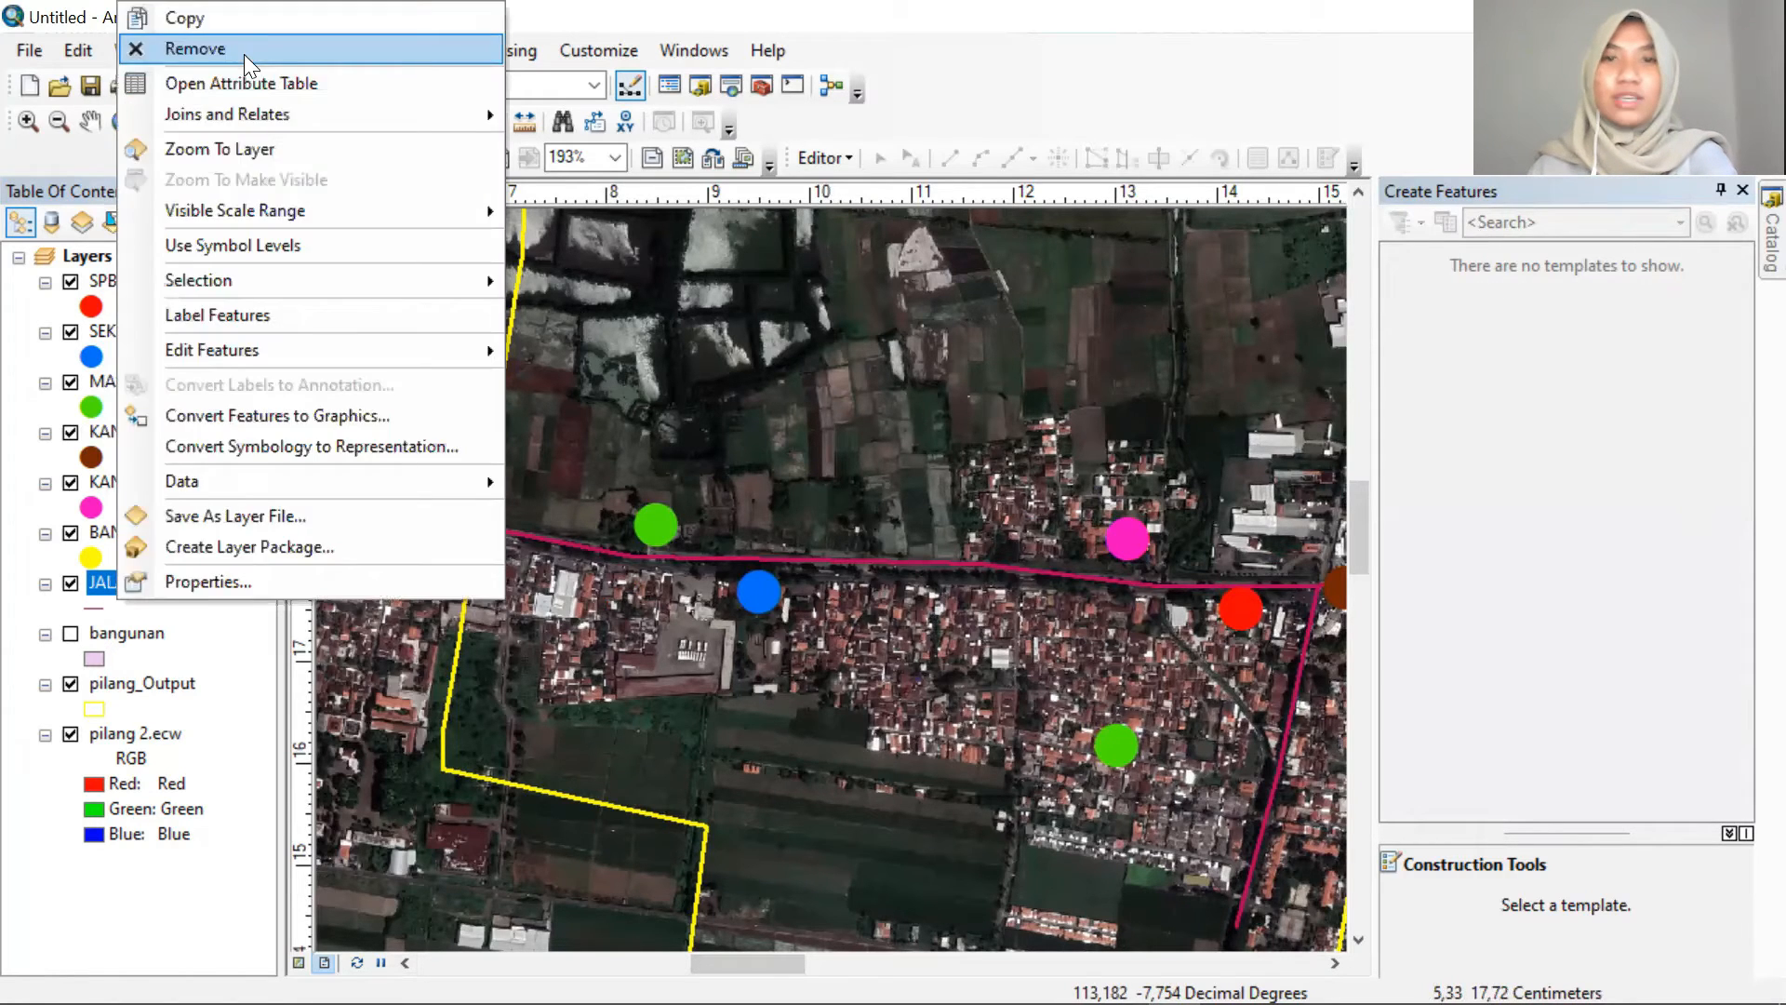
click(244, 58)
click(1770, 243)
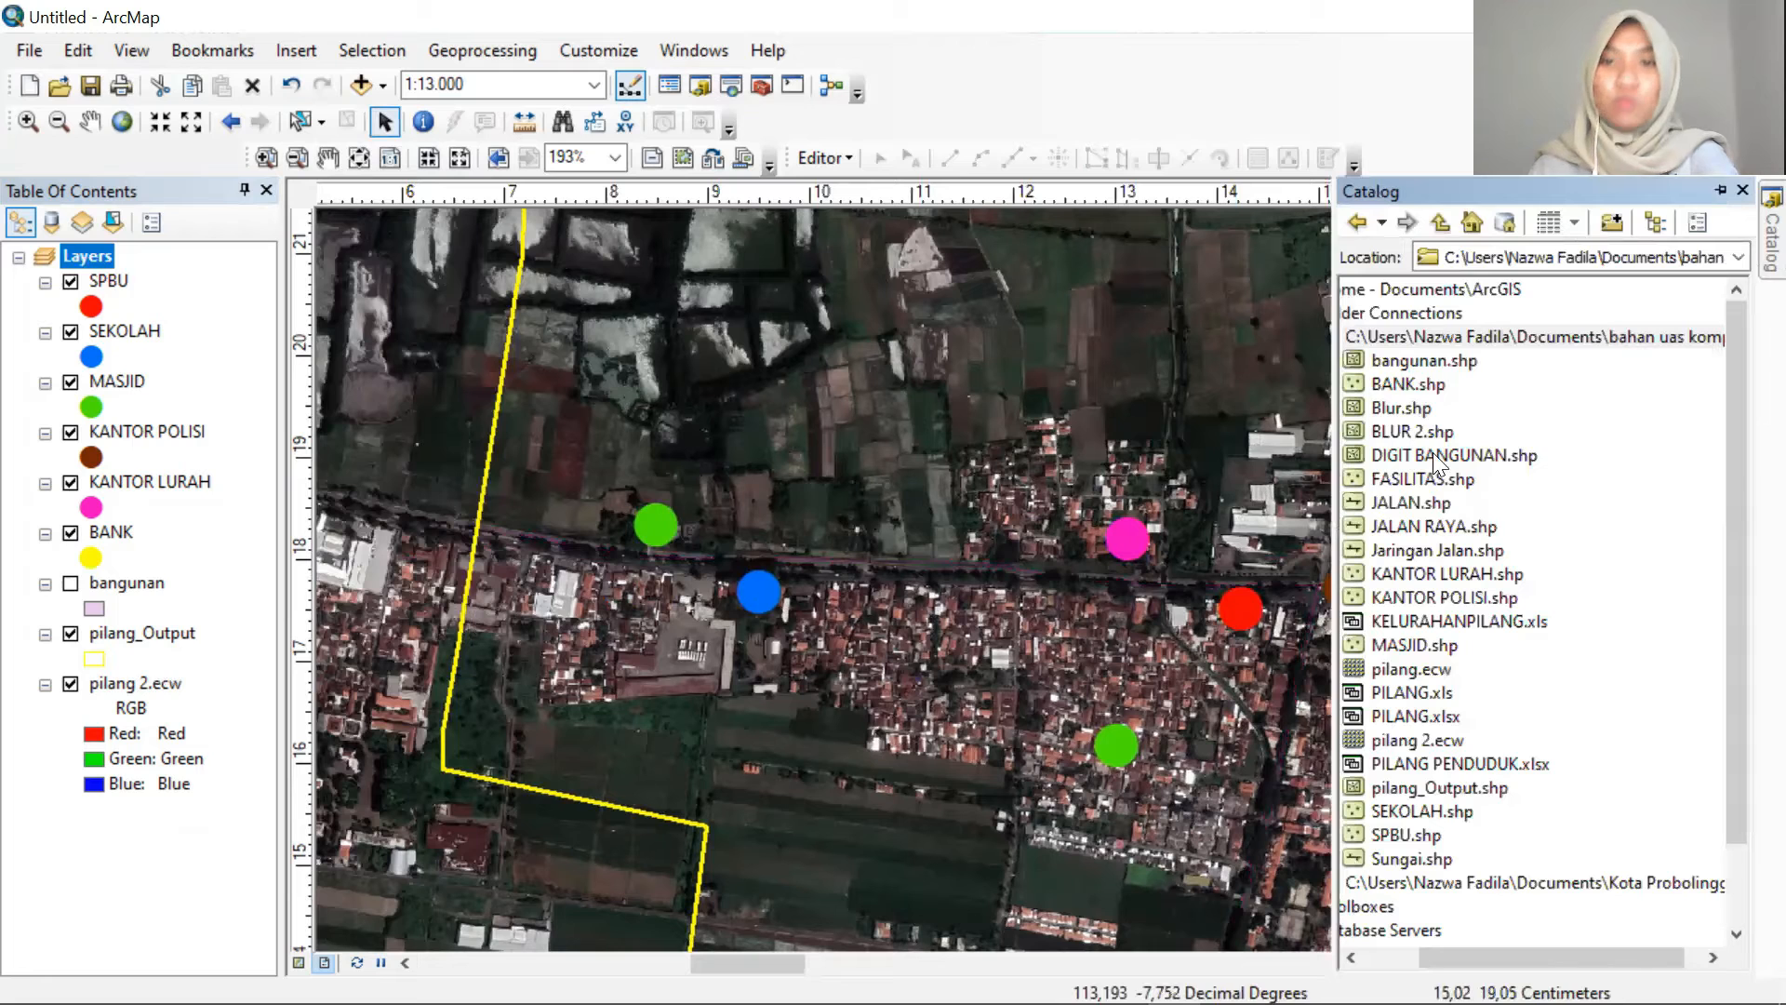
drag(1546, 958, 1487, 958)
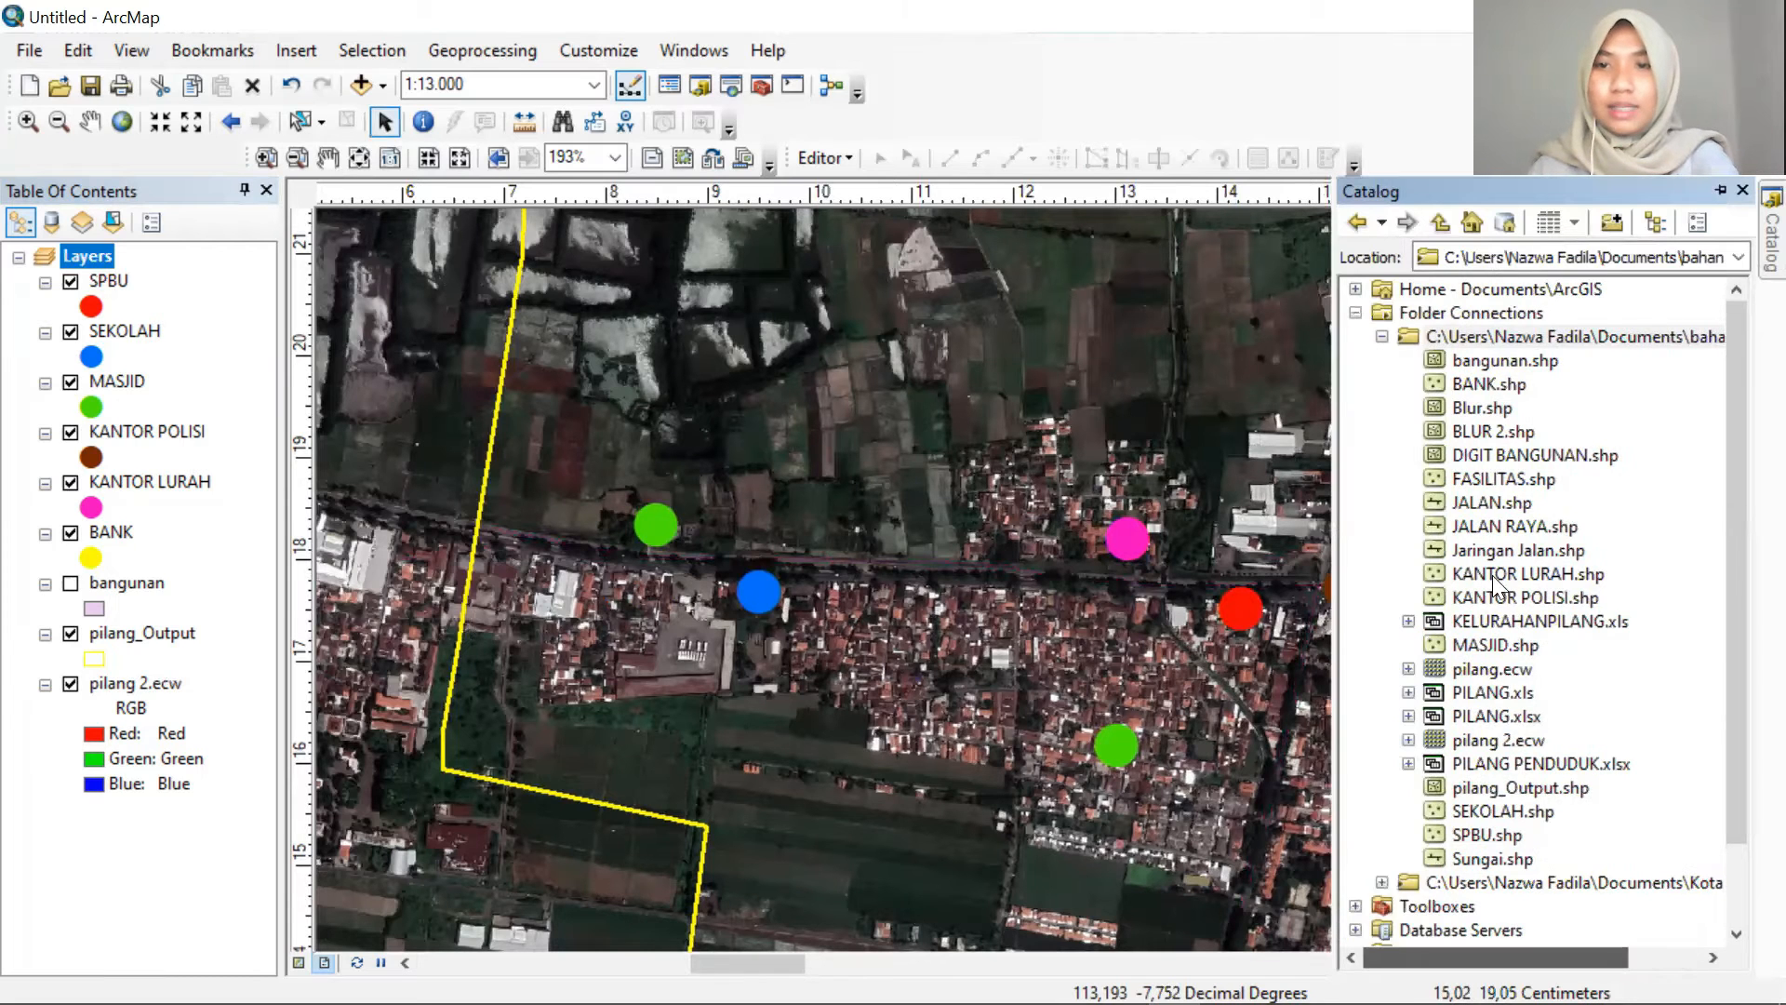
mouse_move(1509, 547)
mouse_down()
mouse_move(1364, 579)
mouse_move(65, 581)
mouse_move(97, 256)
mouse_move(113, 255)
mouse_up()
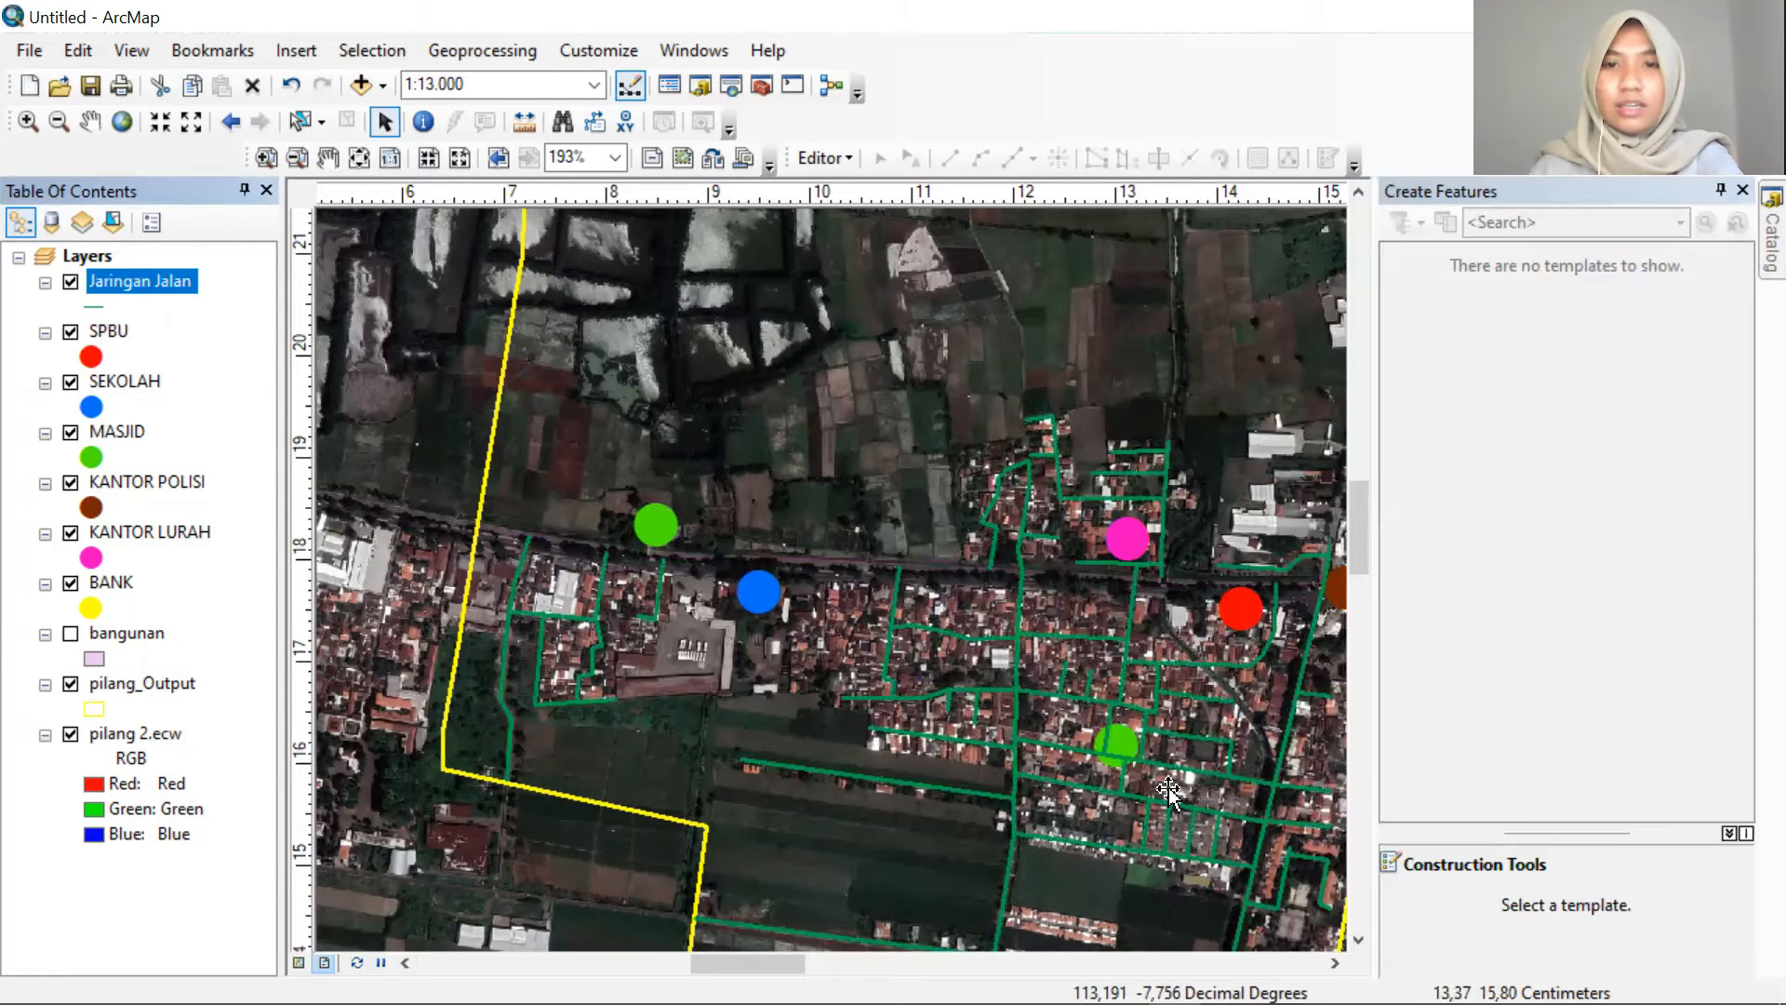
scroll(905, 831, down, 1)
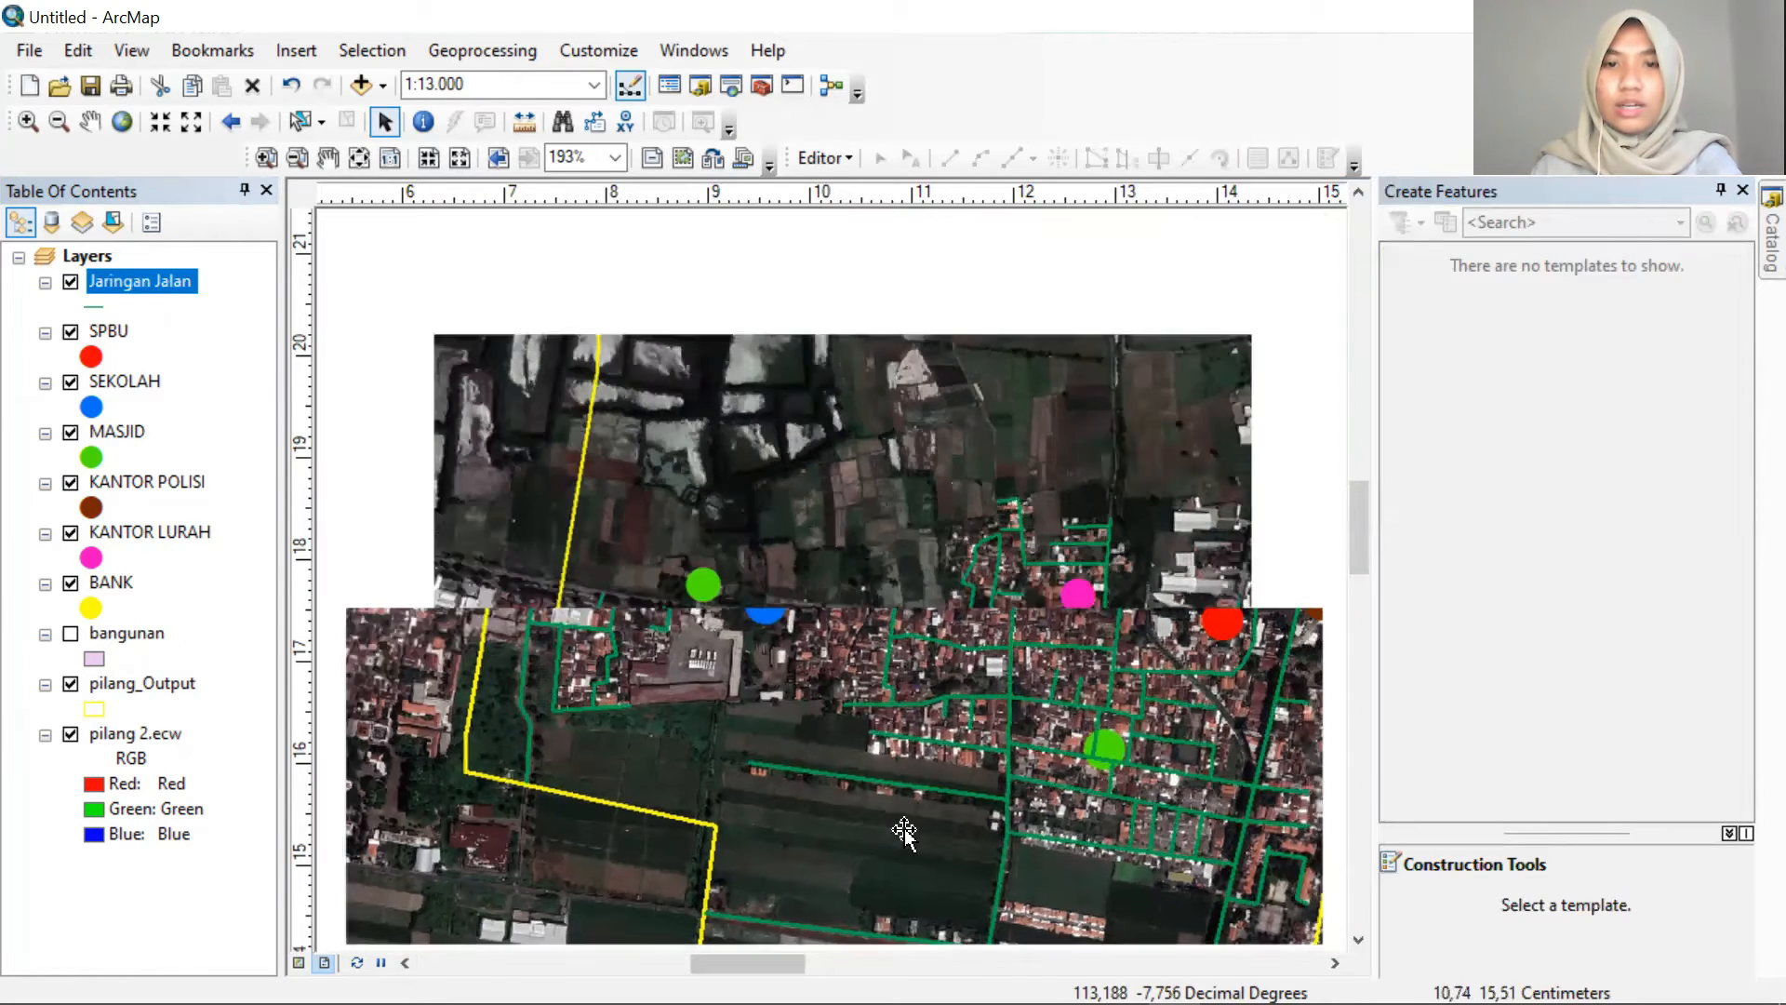
scroll(904, 831, down, 3)
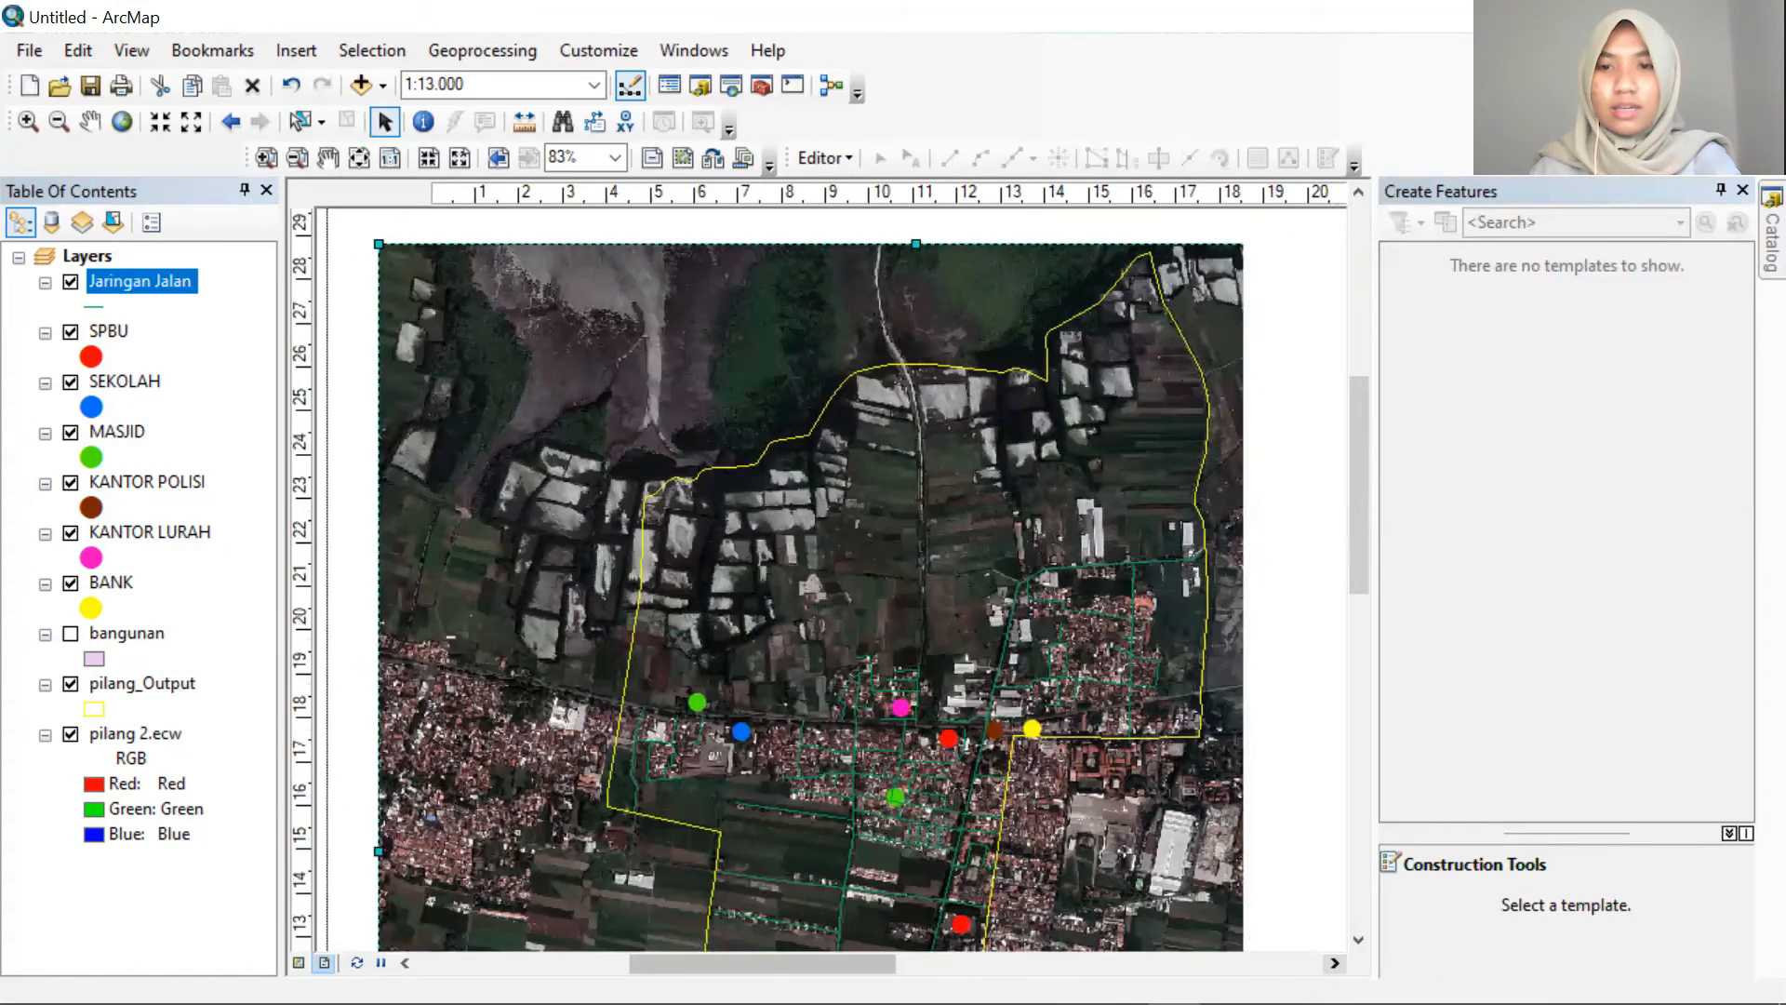
Add the JALAN RAYA shapefile from the catalog to the map, above the Jaringan Jalan layer
click(1335, 963)
click(1359, 940)
click(1359, 941)
click(1358, 941)
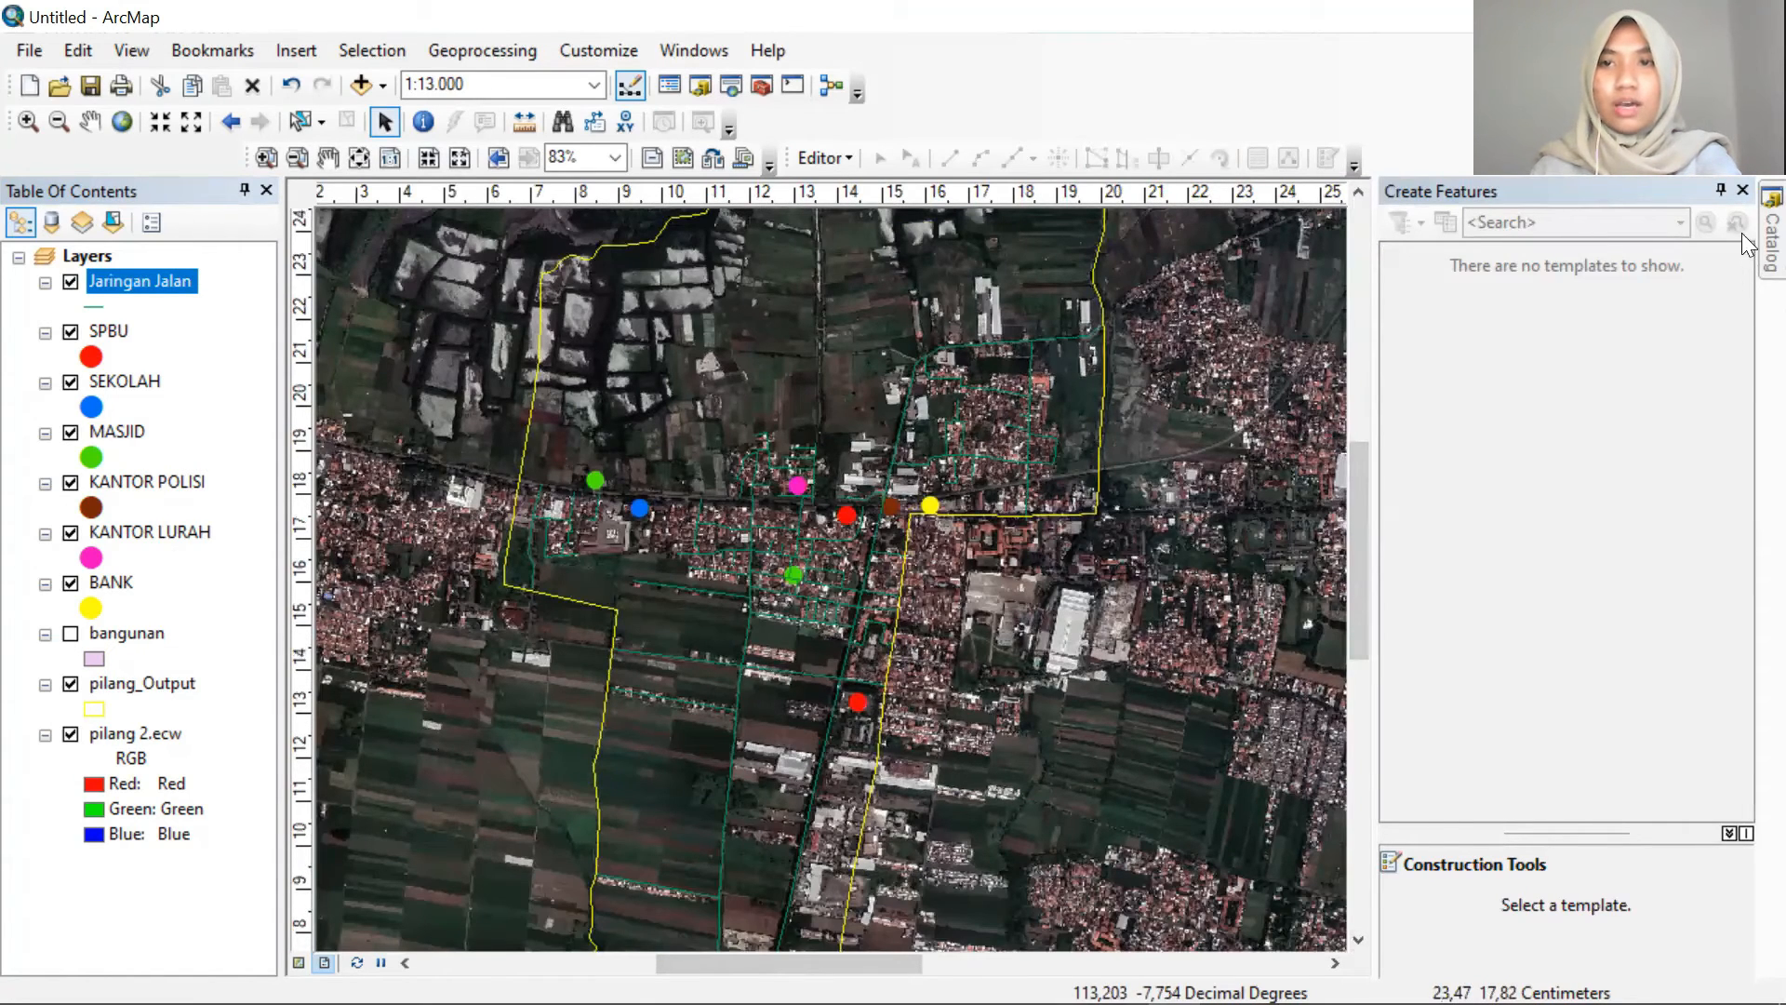
click(1770, 232)
drag(1512, 526, 110, 268)
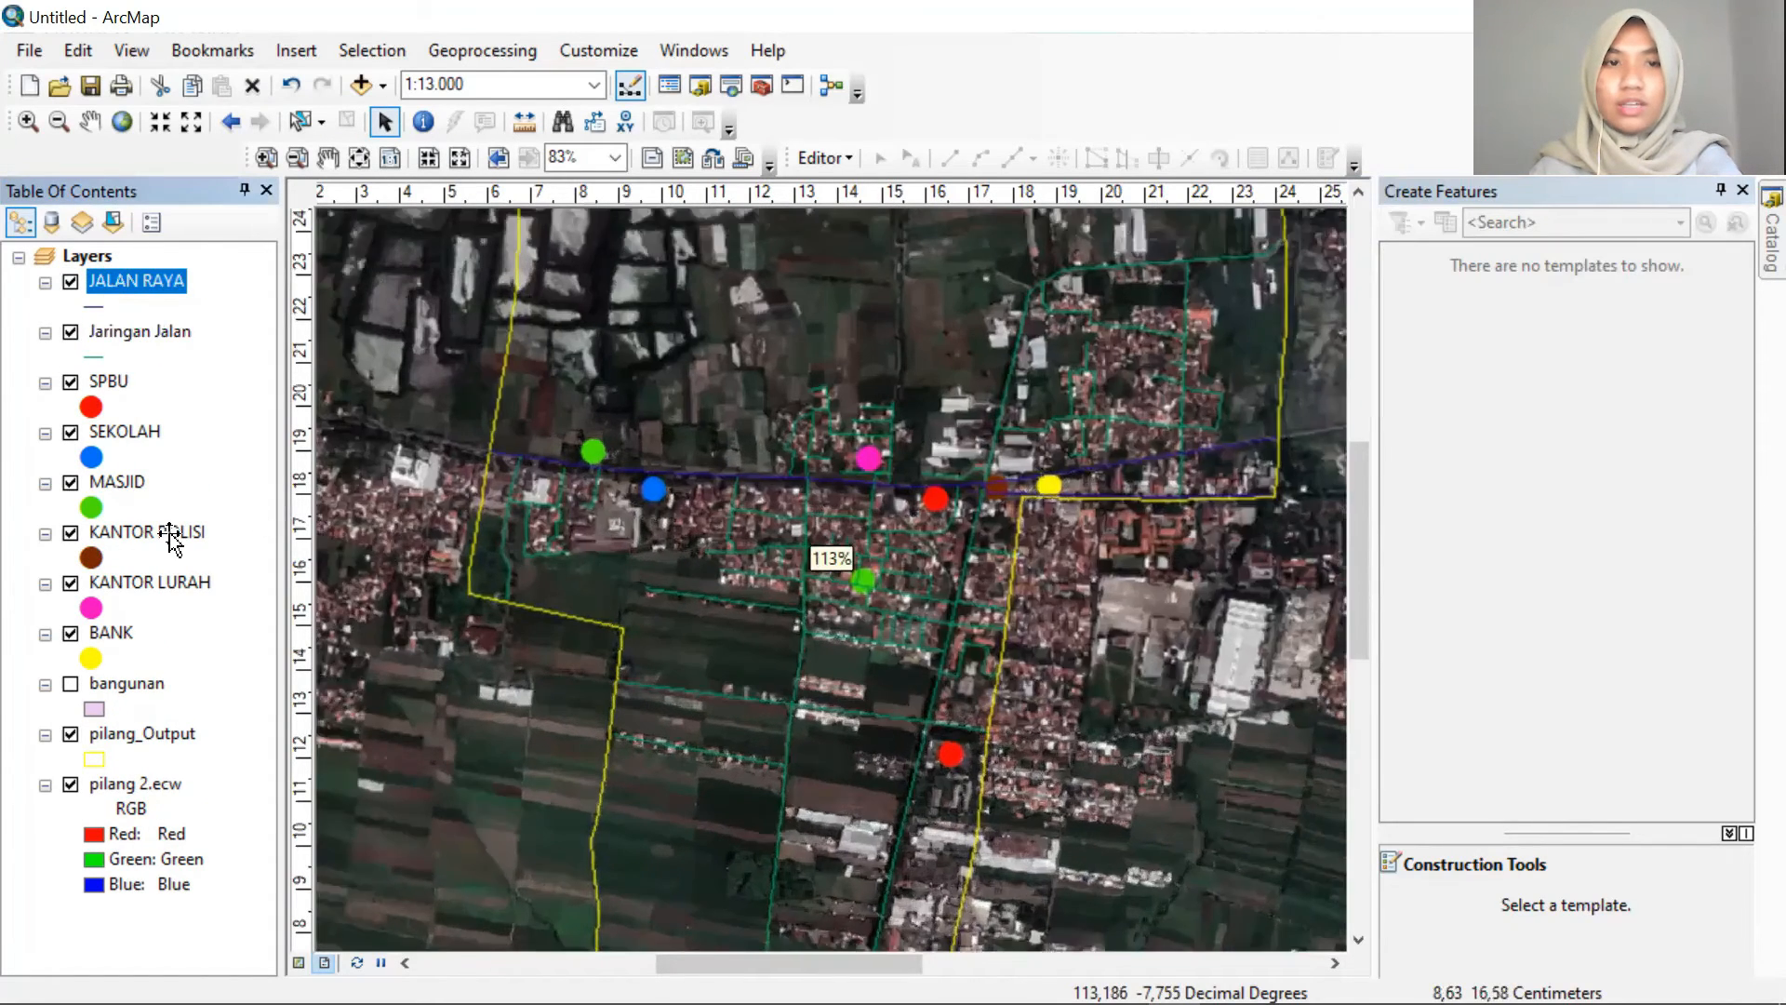
Symbolize the JALAN RAYA layer with the Boundary, National line style
scroll(170, 535, up, 2)
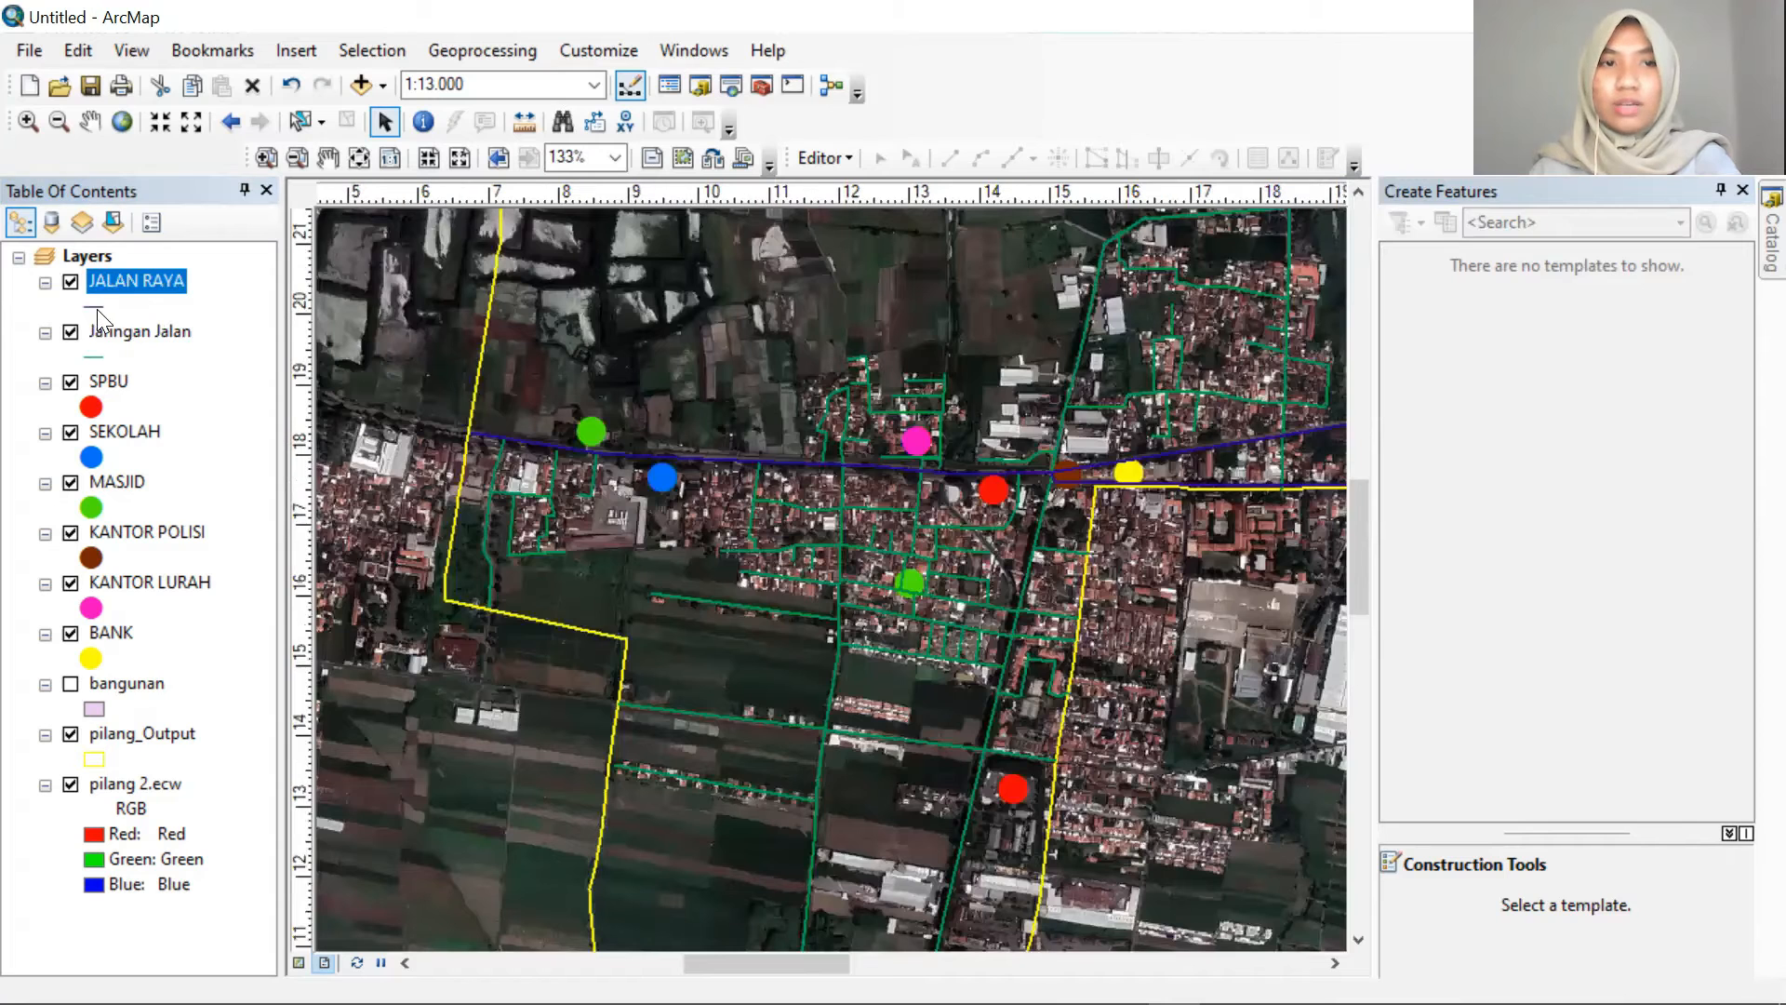
click(97, 315)
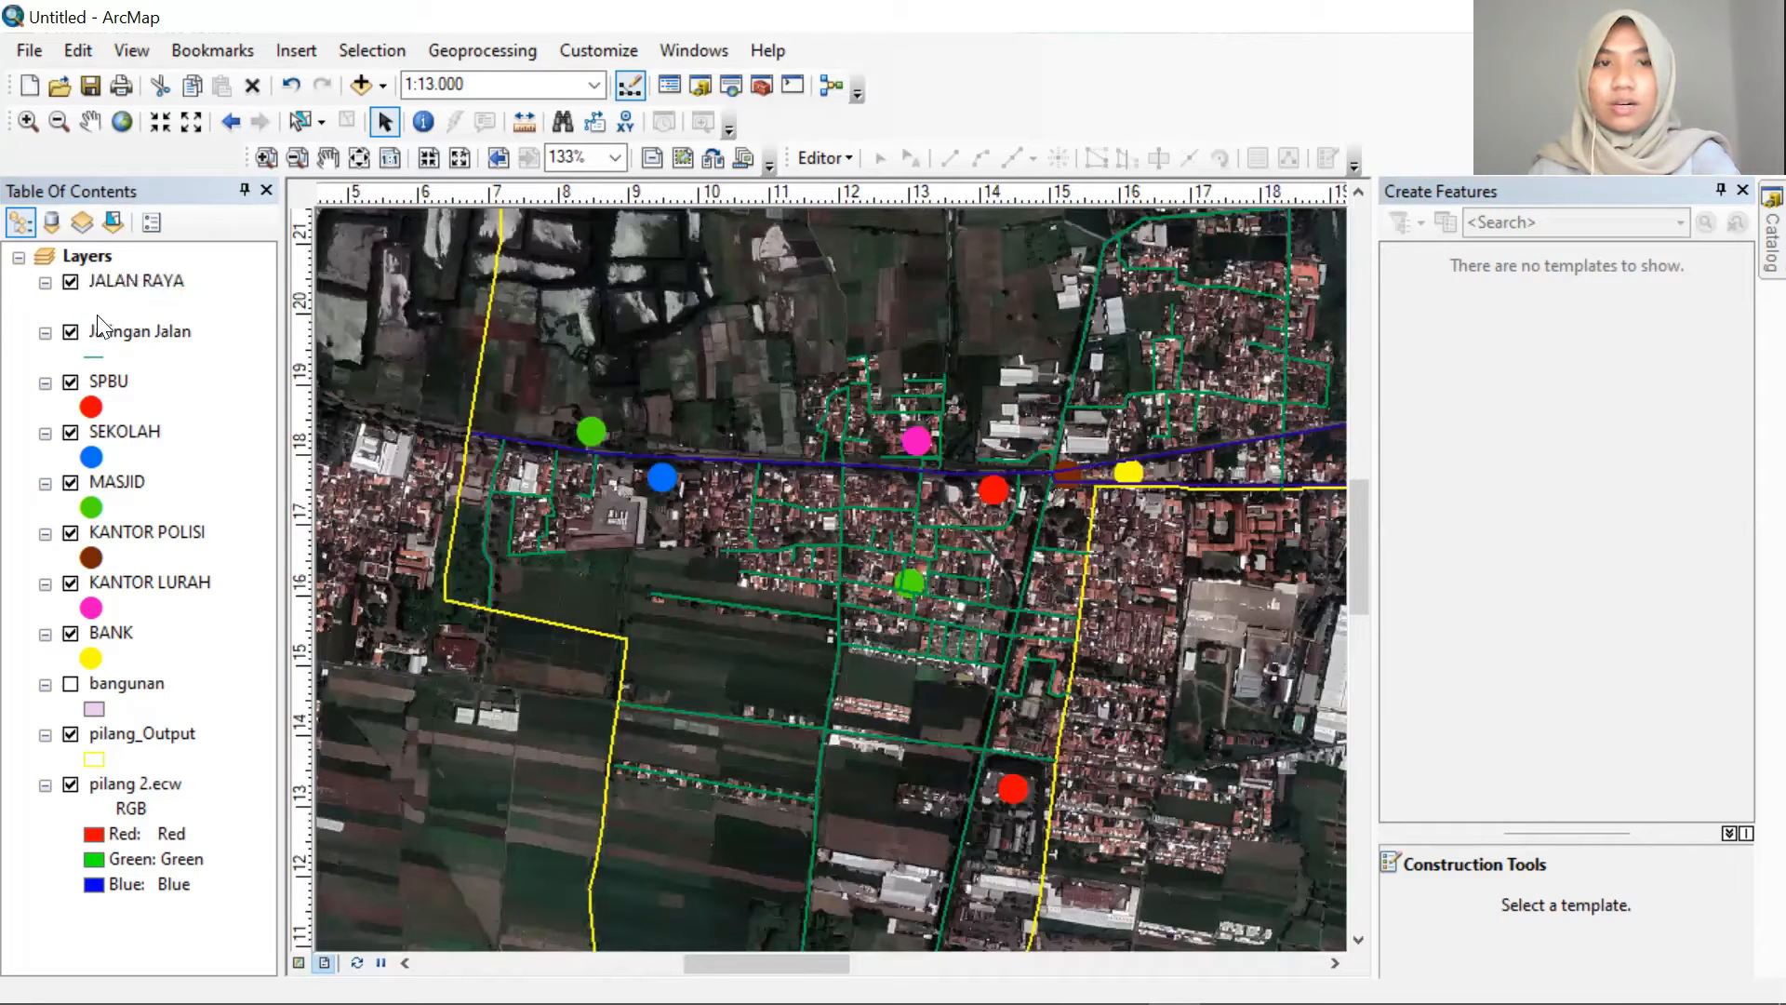
scroll(734, 532, down, 1)
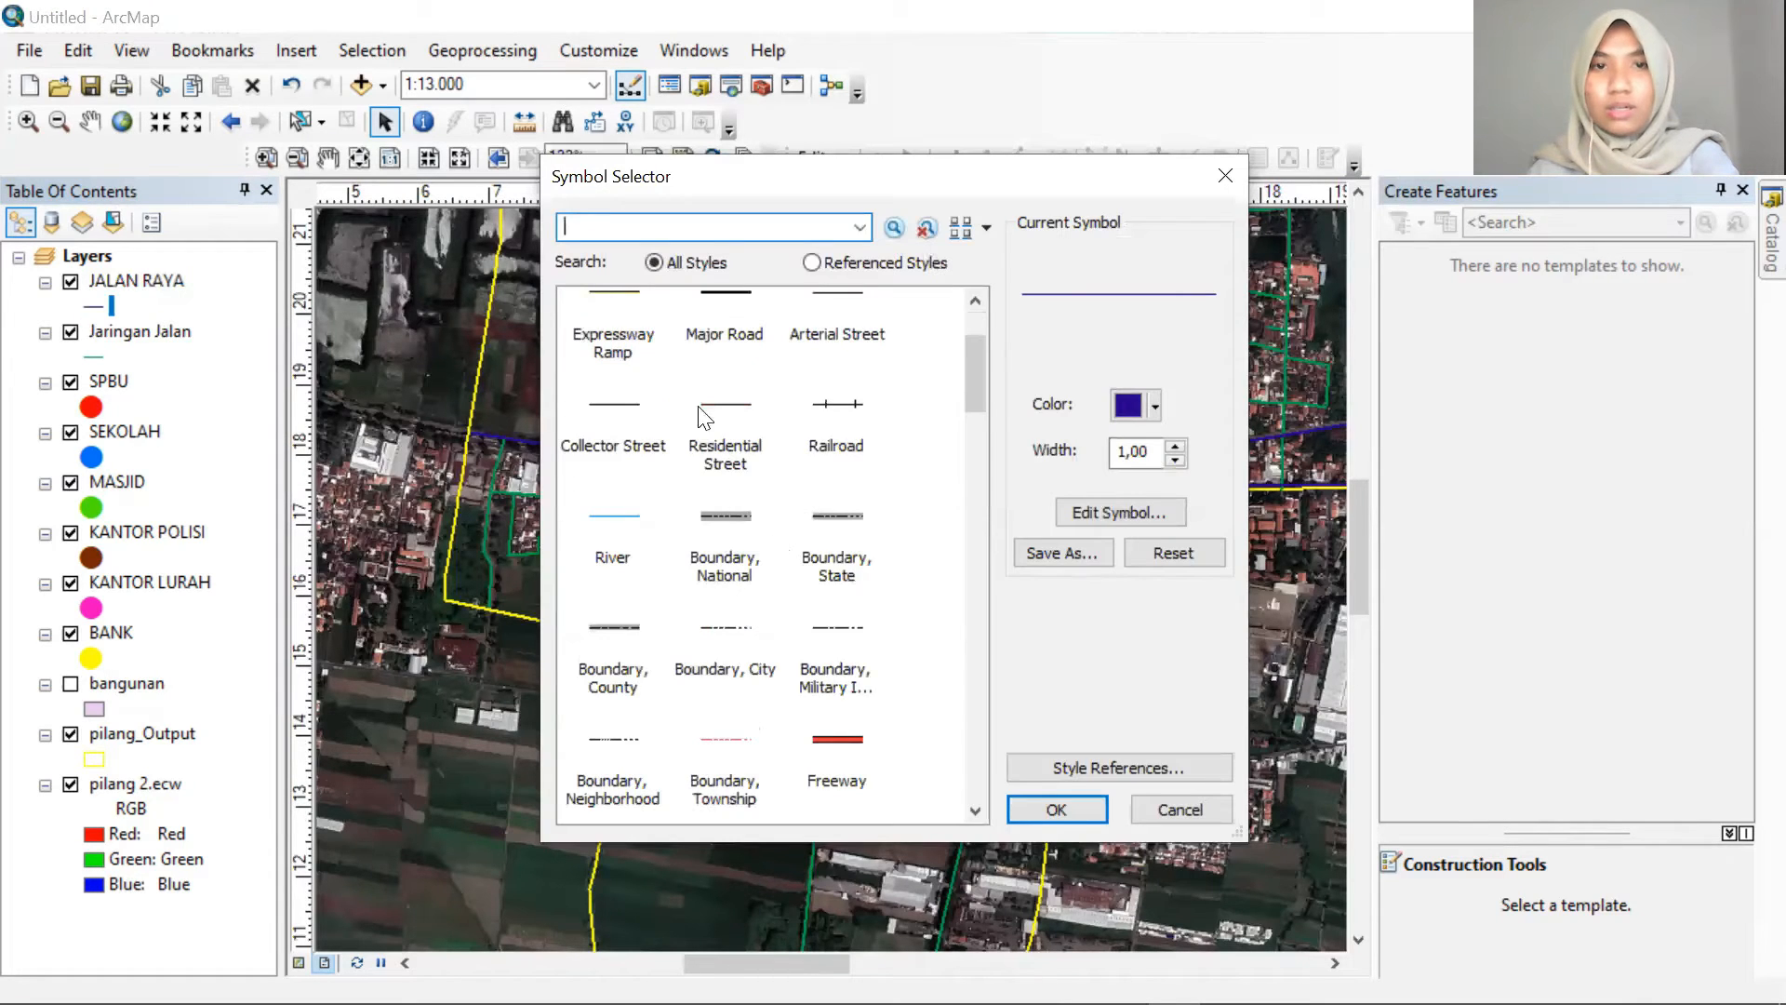
scroll(703, 417, up, 1)
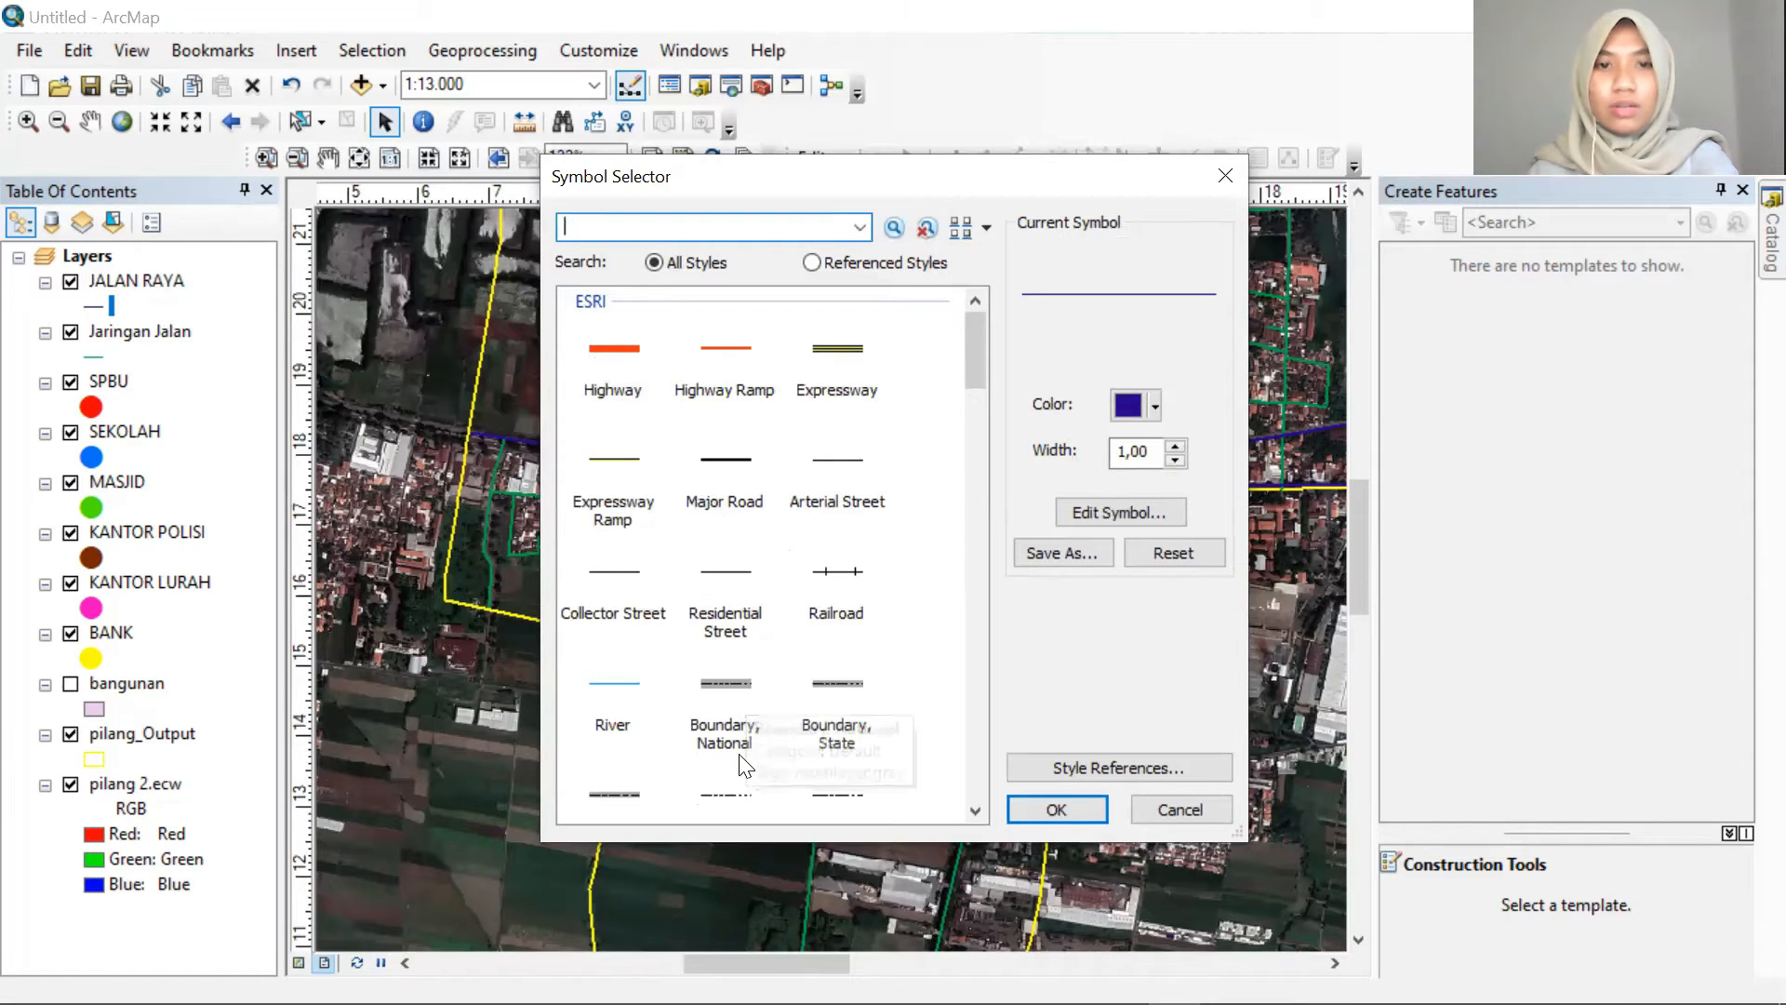
scroll(815, 716, down, 1)
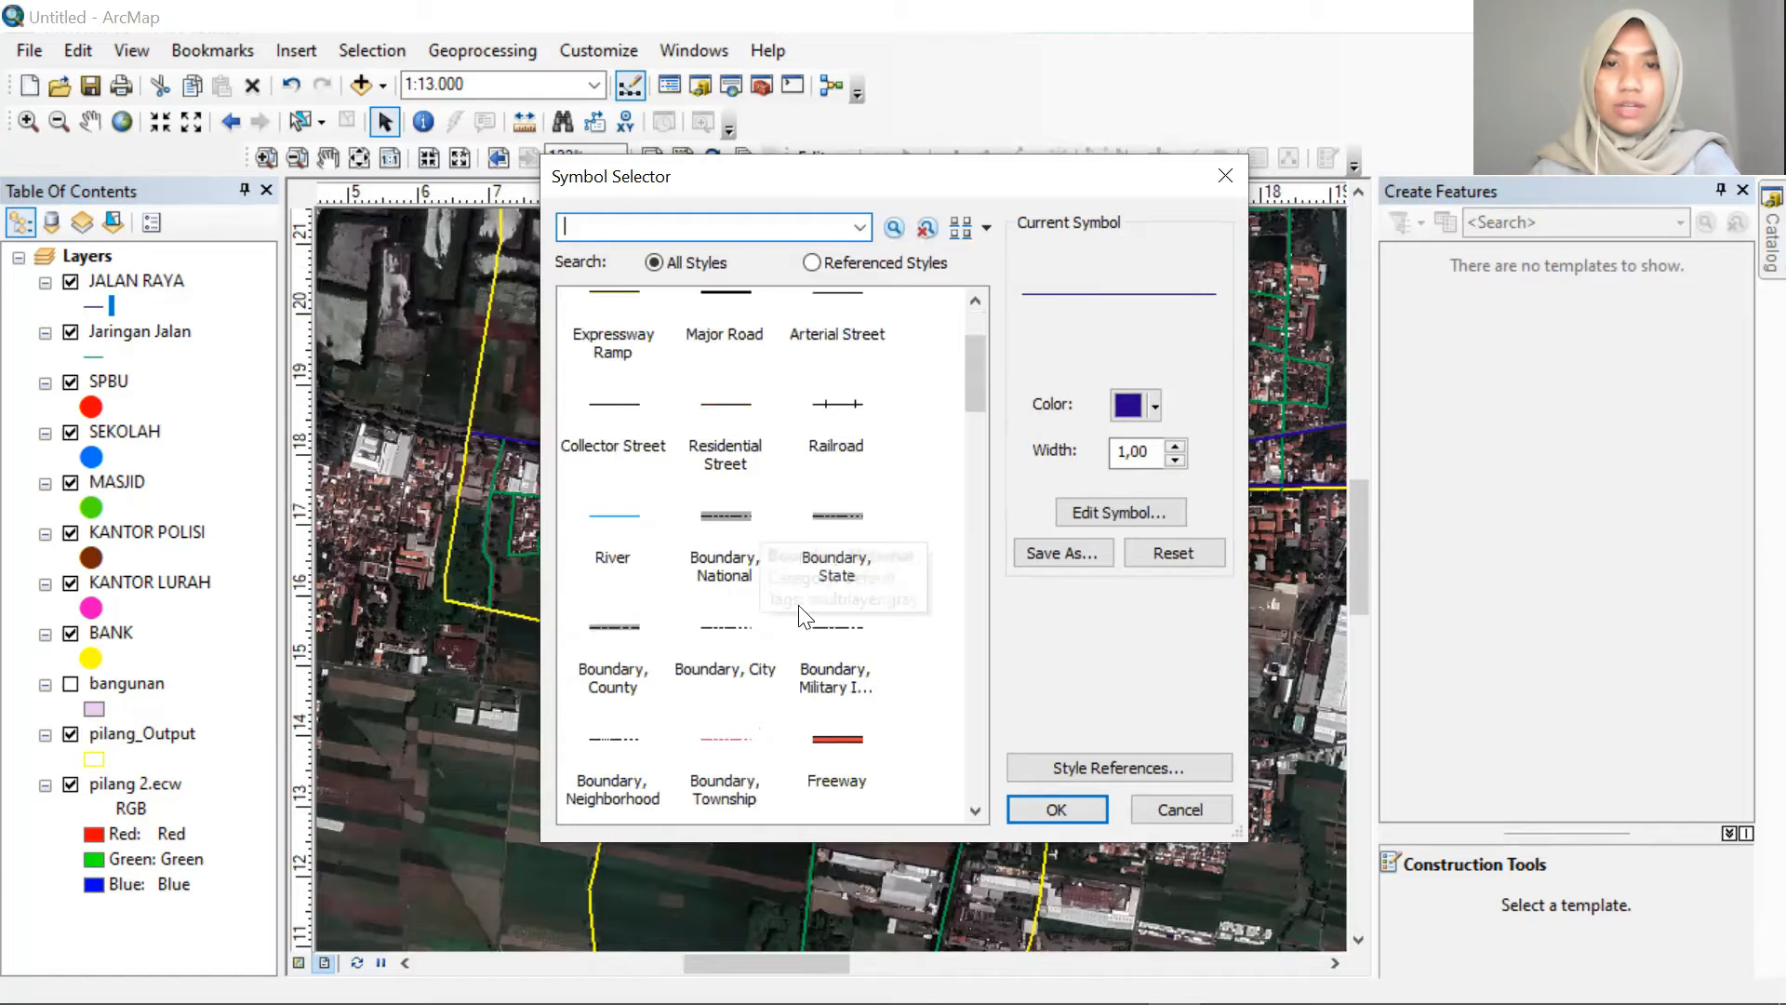
click(725, 563)
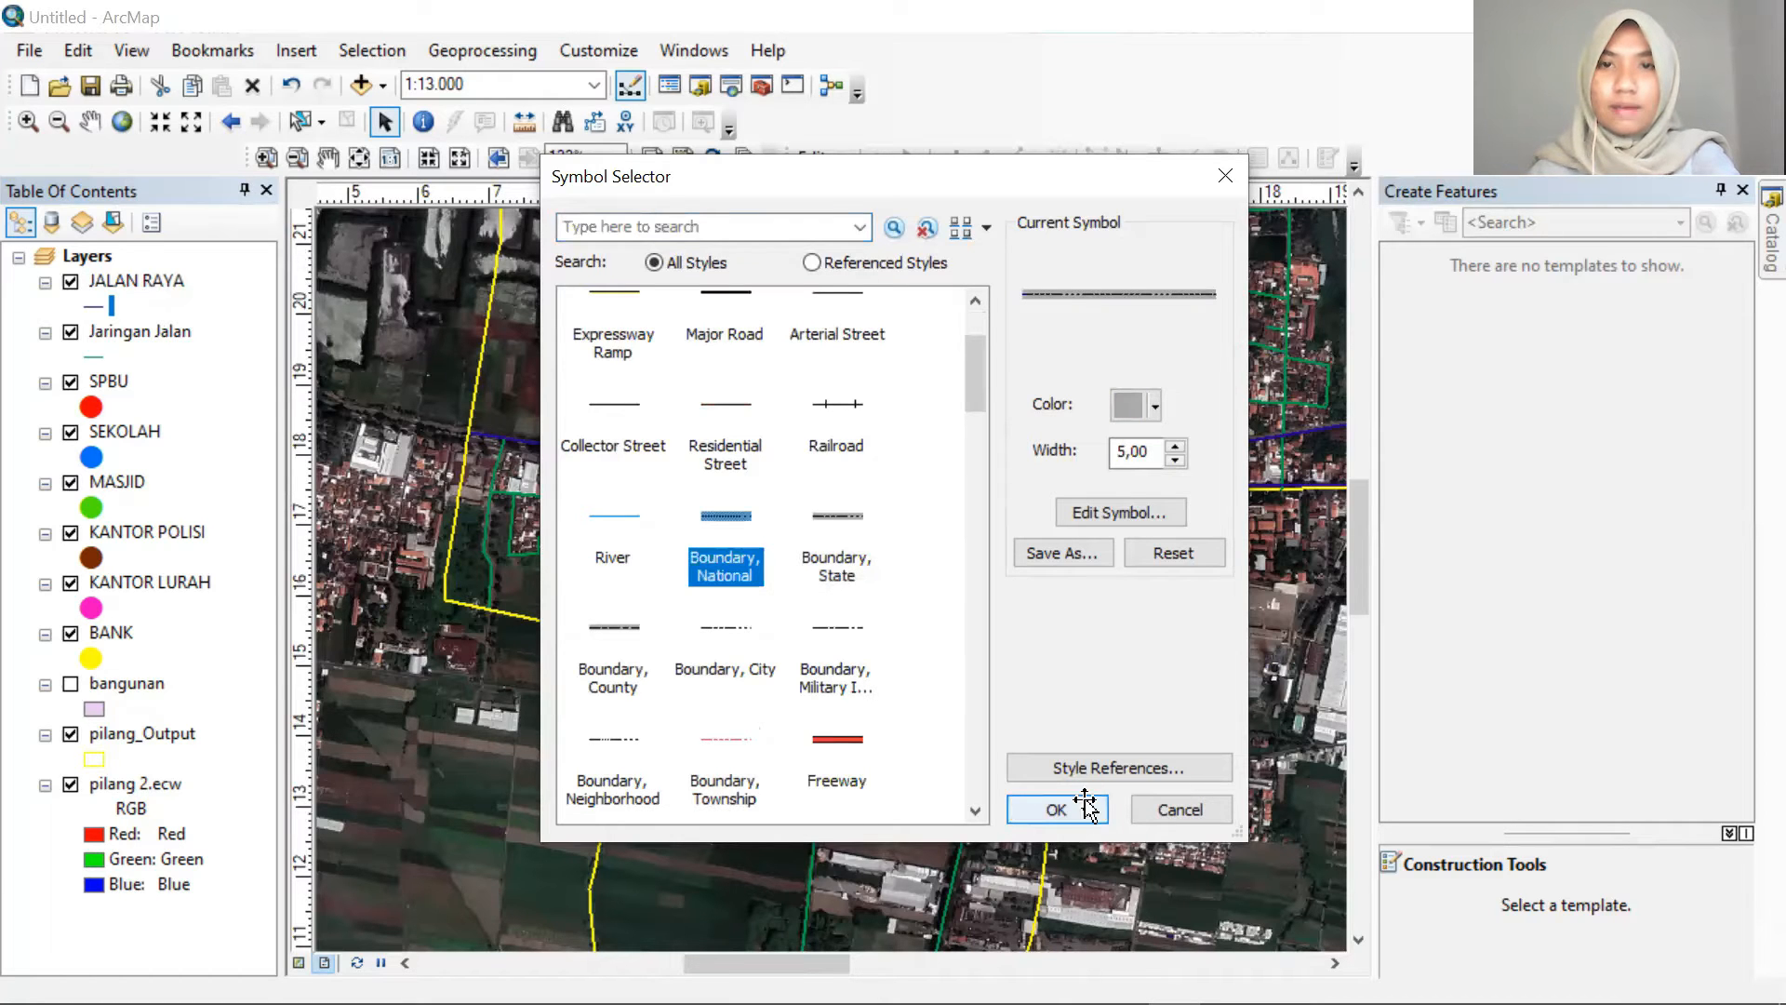
click(1085, 806)
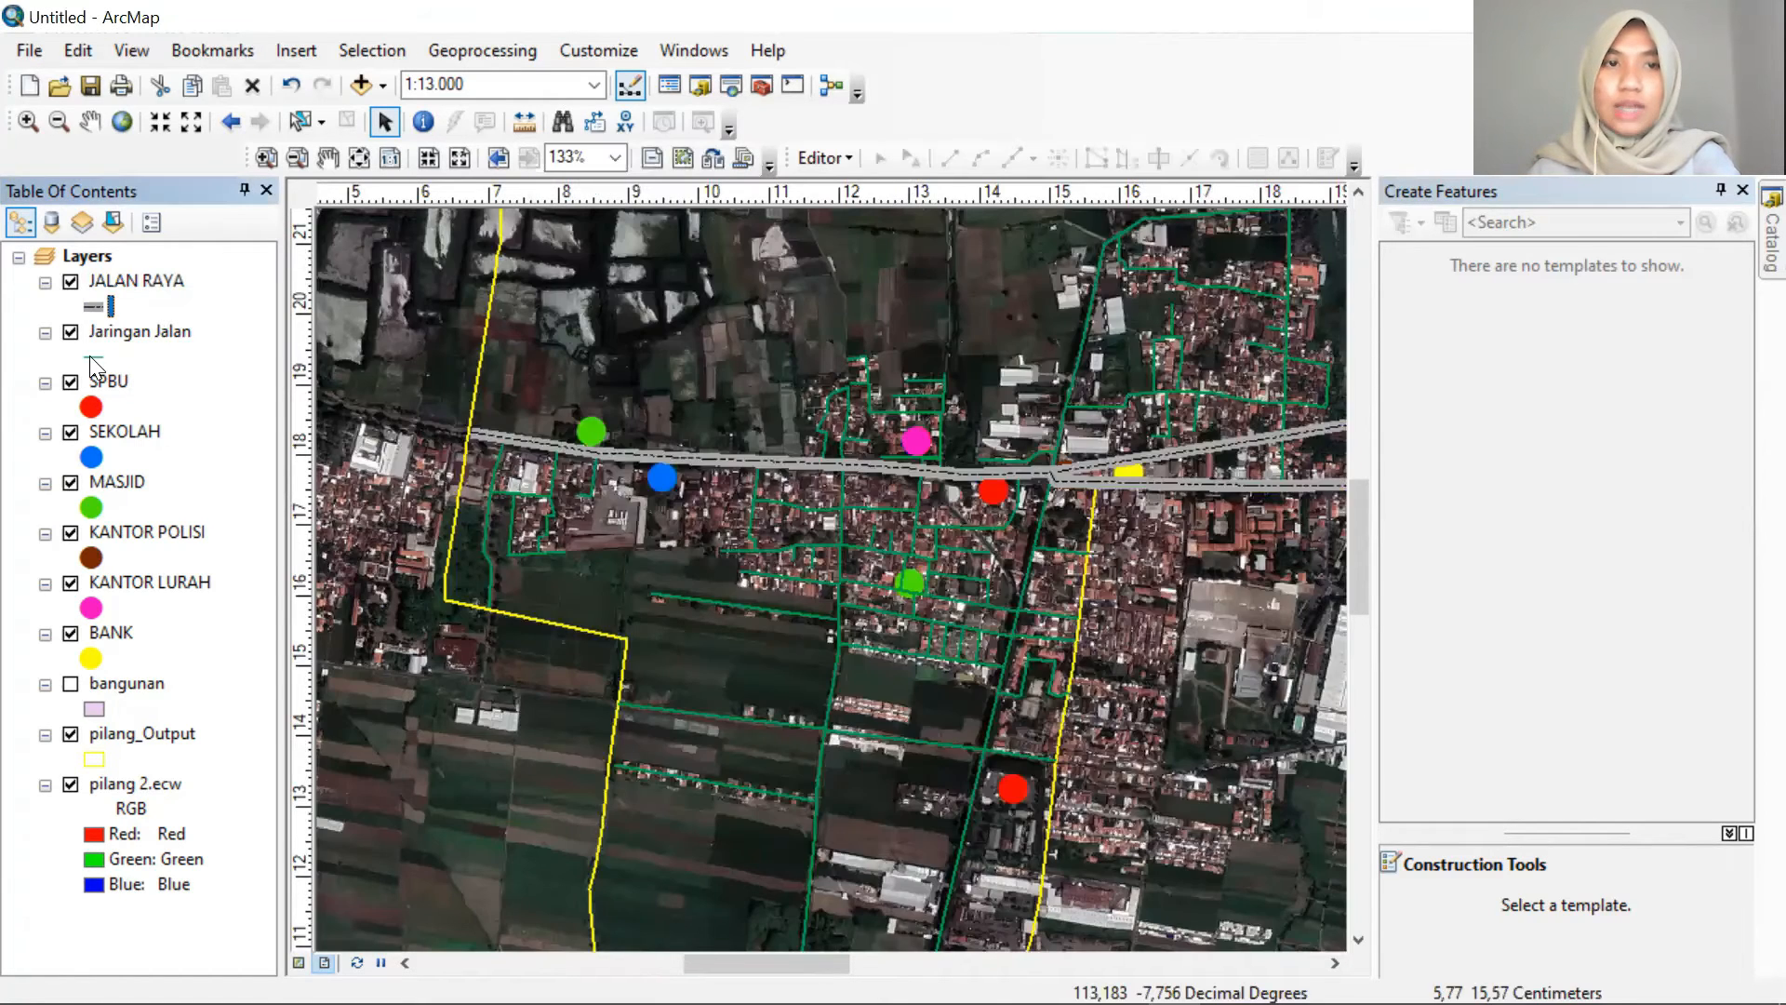
Symbolize the Jaringan Jalan layer with the Highway line style and set its width to 2
click(90, 356)
click(607, 384)
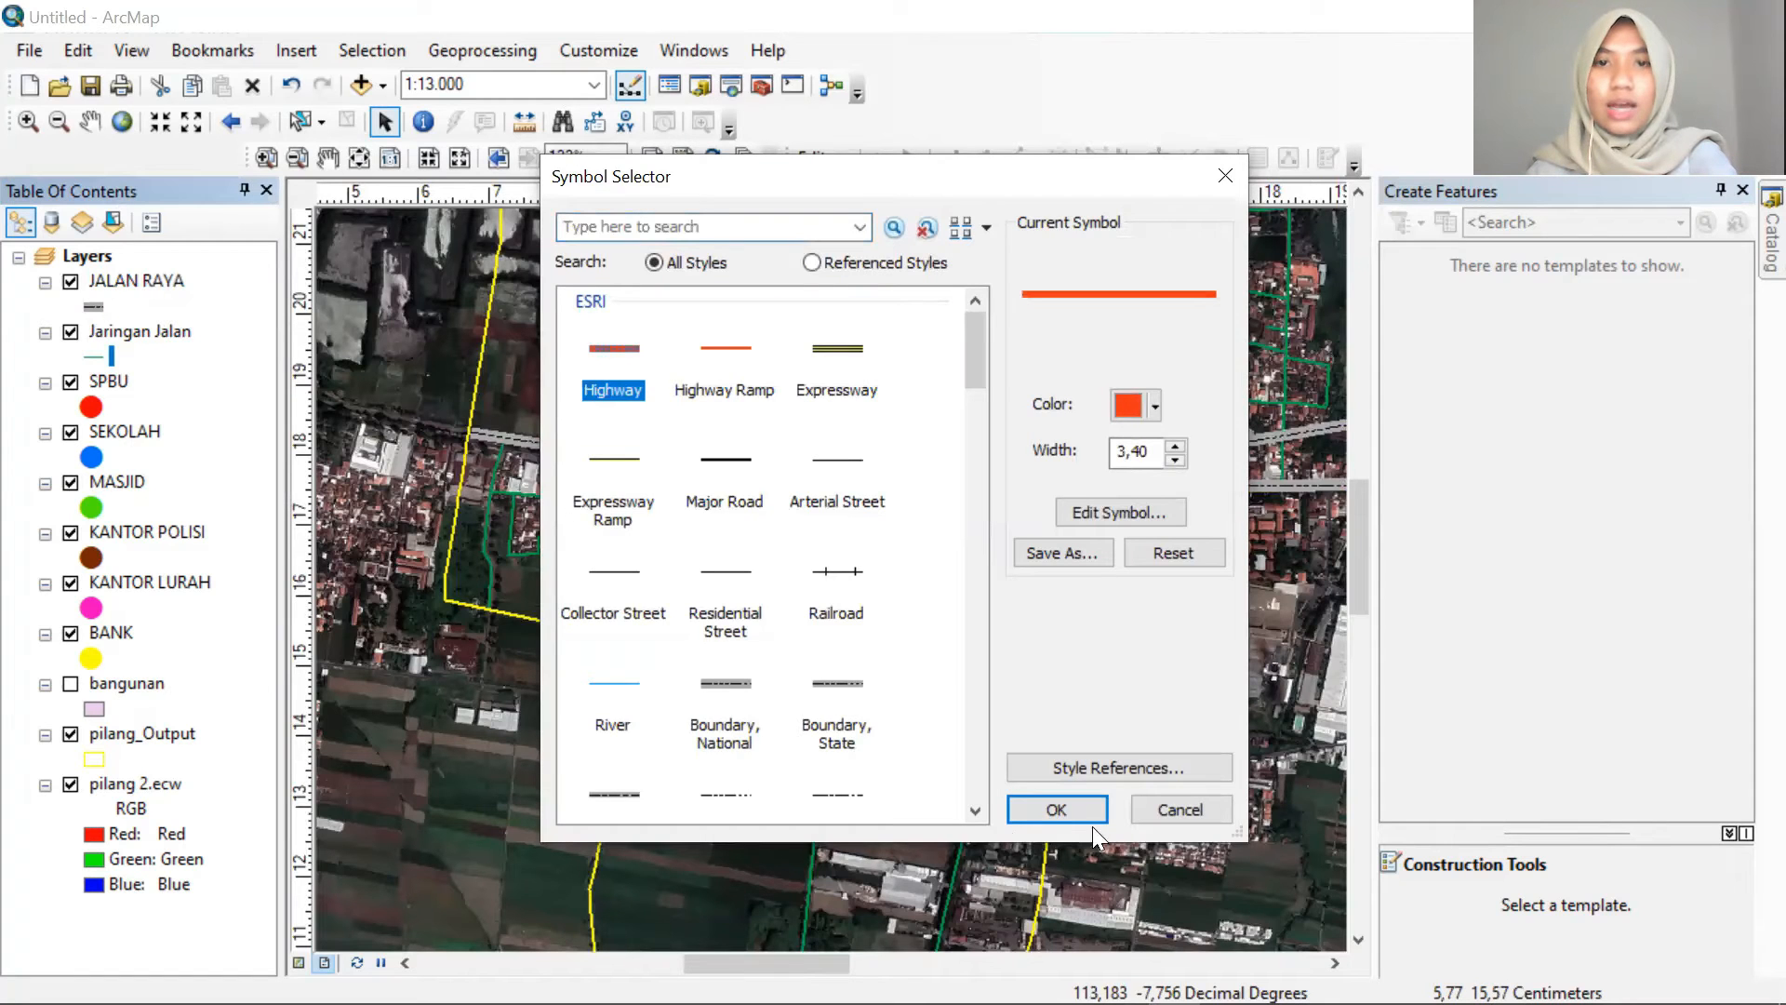
click(1057, 809)
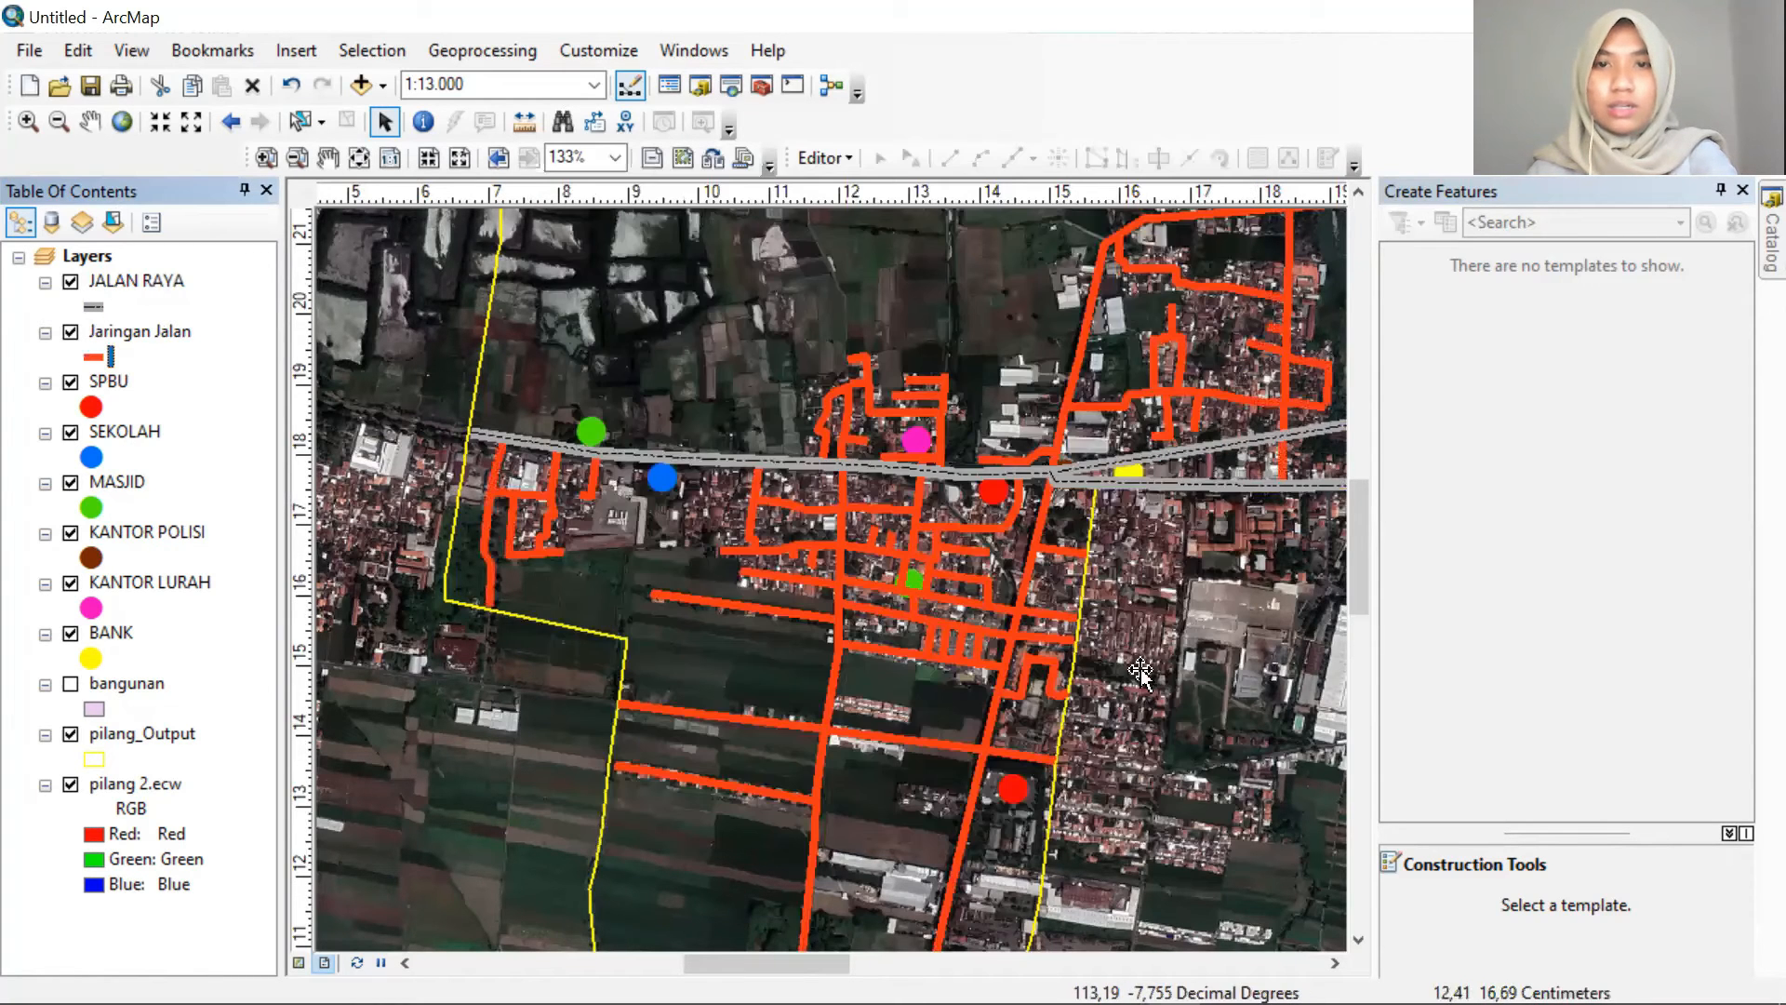
click(85, 357)
click(1175, 460)
click(1175, 460)
click(1180, 446)
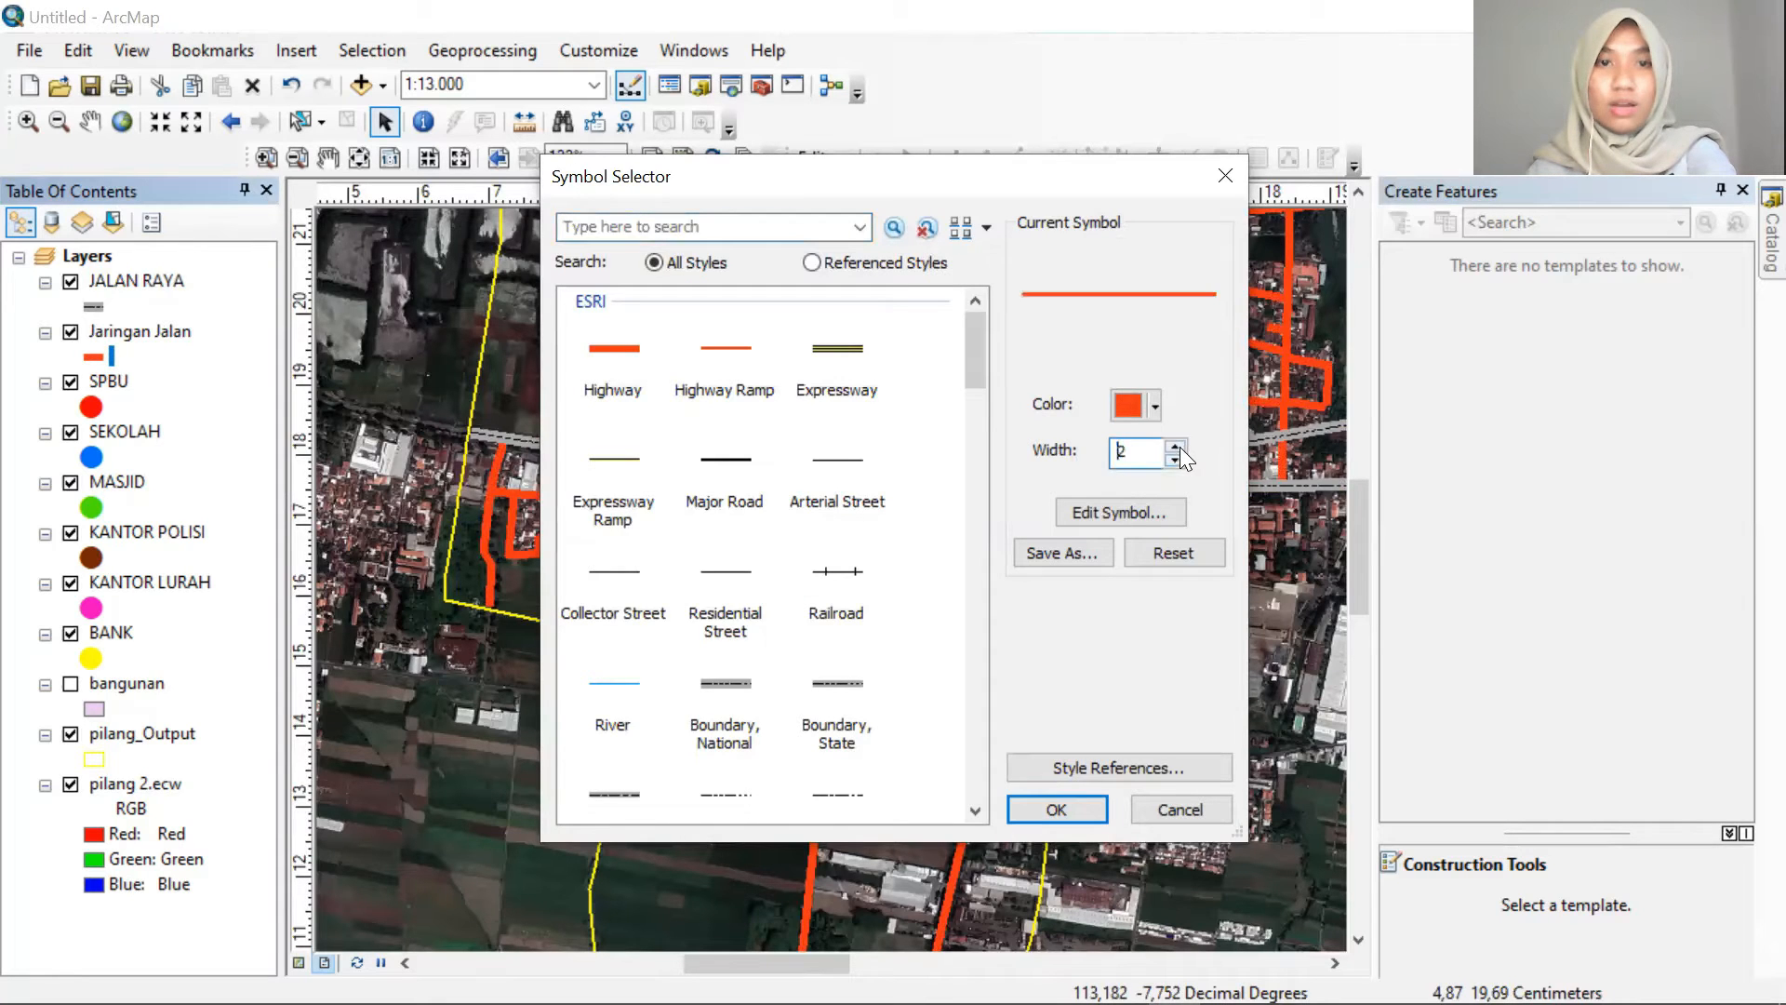
click(1071, 801)
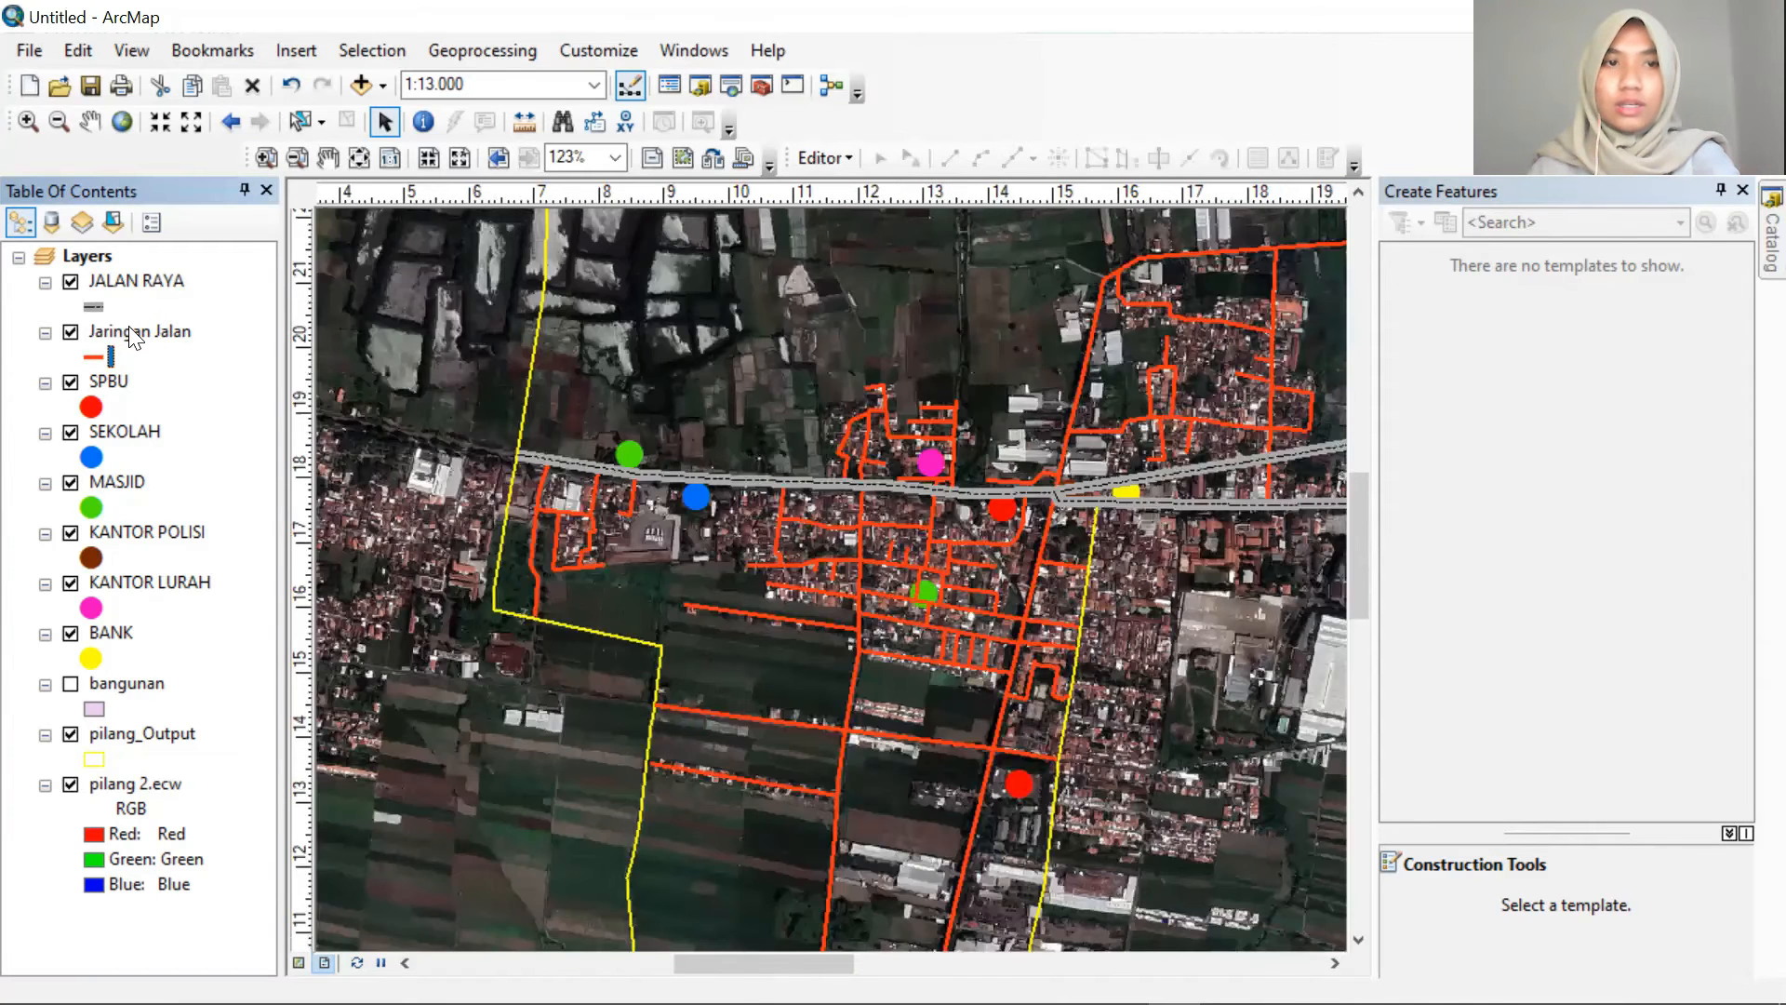
Open the attribute table of the pilang_Output layer
scroll(1088, 668, up, 2)
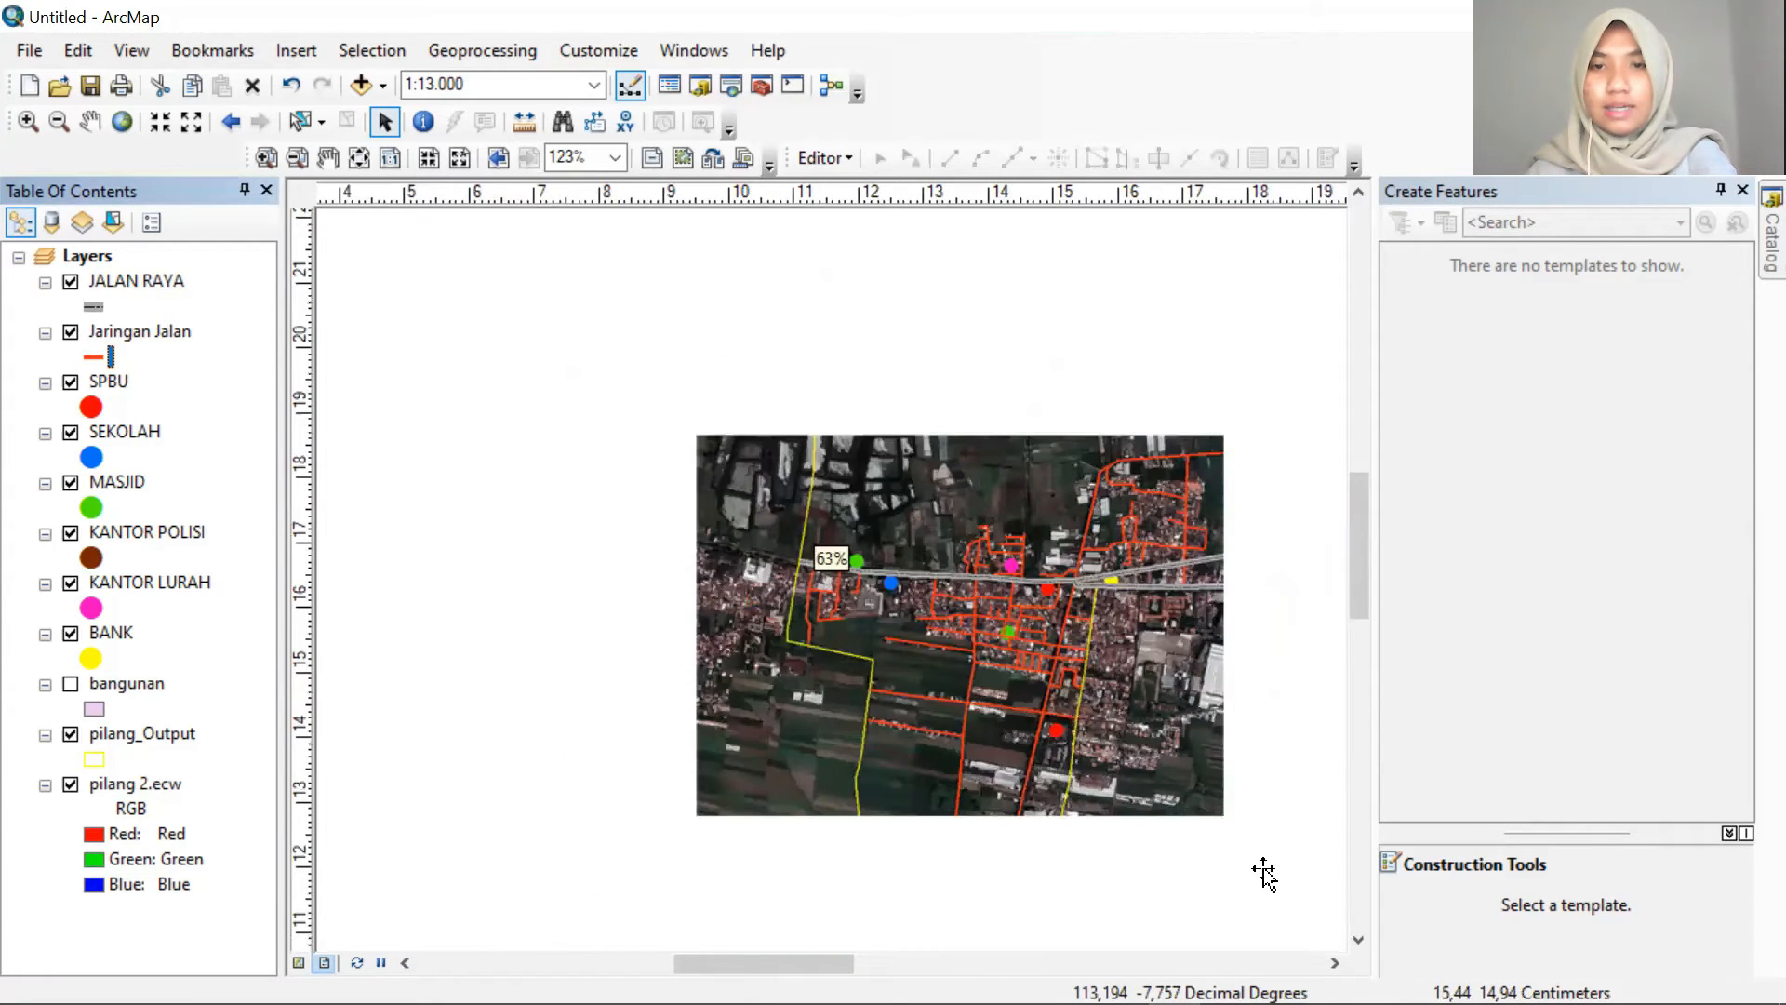
click(1335, 963)
click(1335, 963)
click(1335, 963)
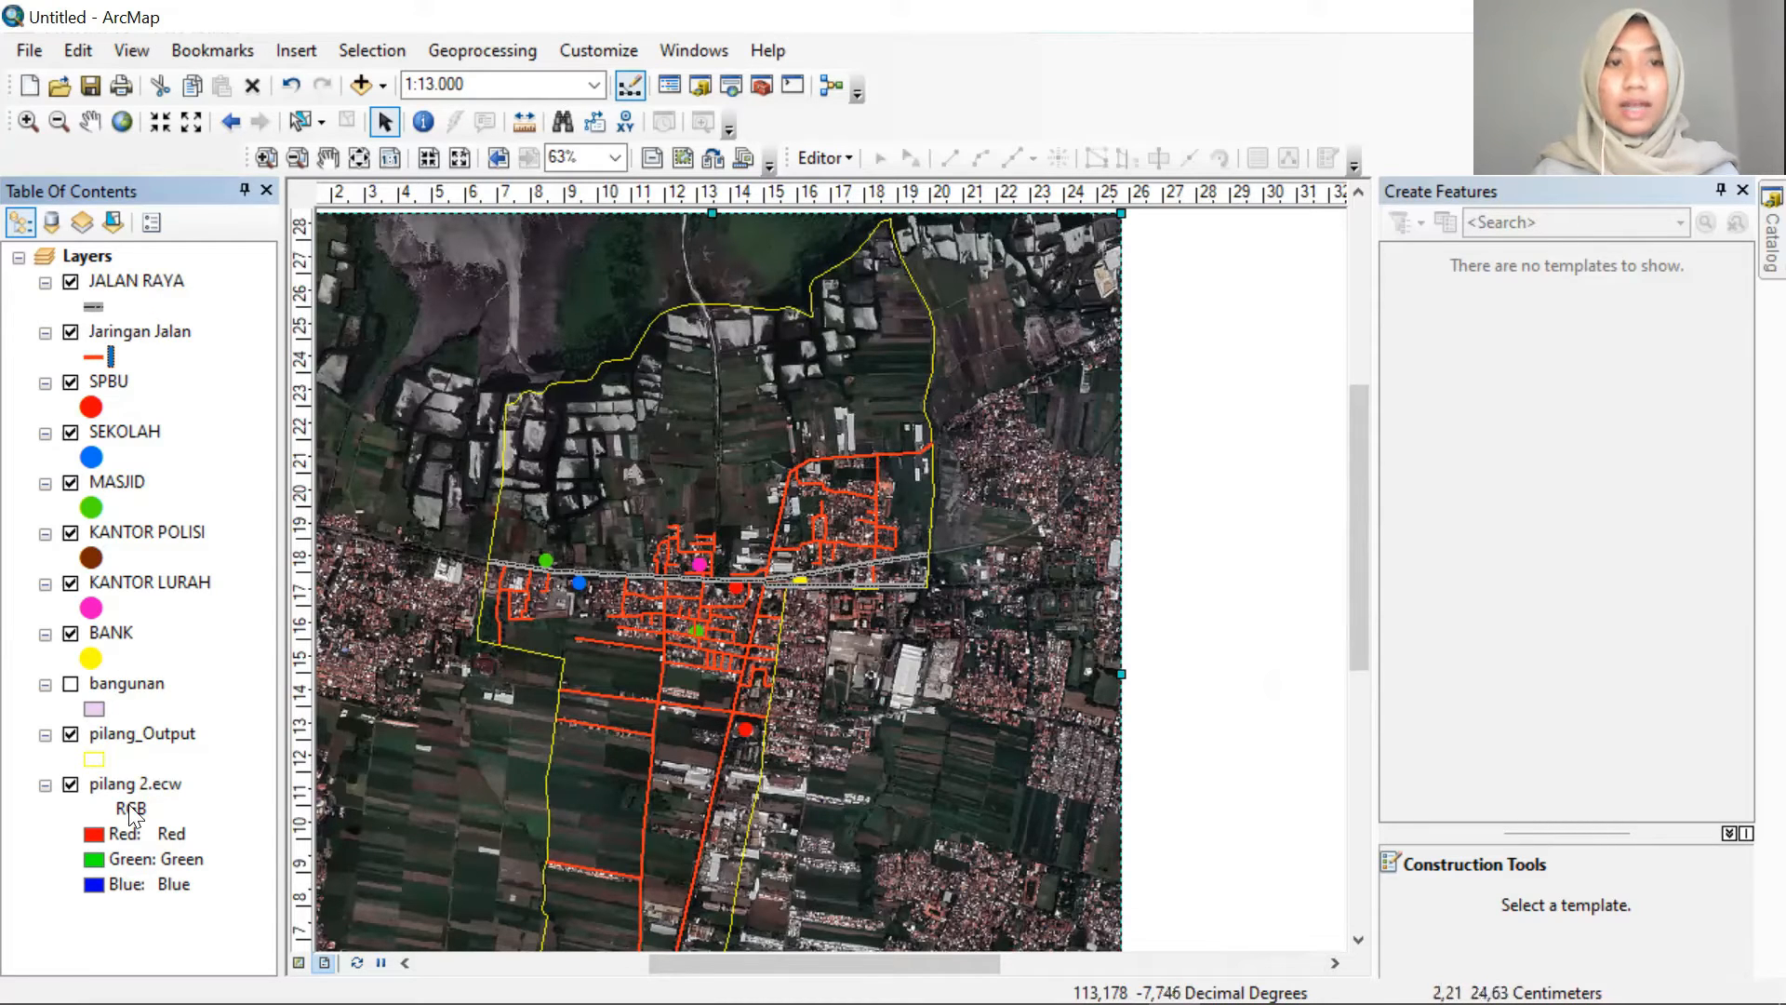
click(149, 737)
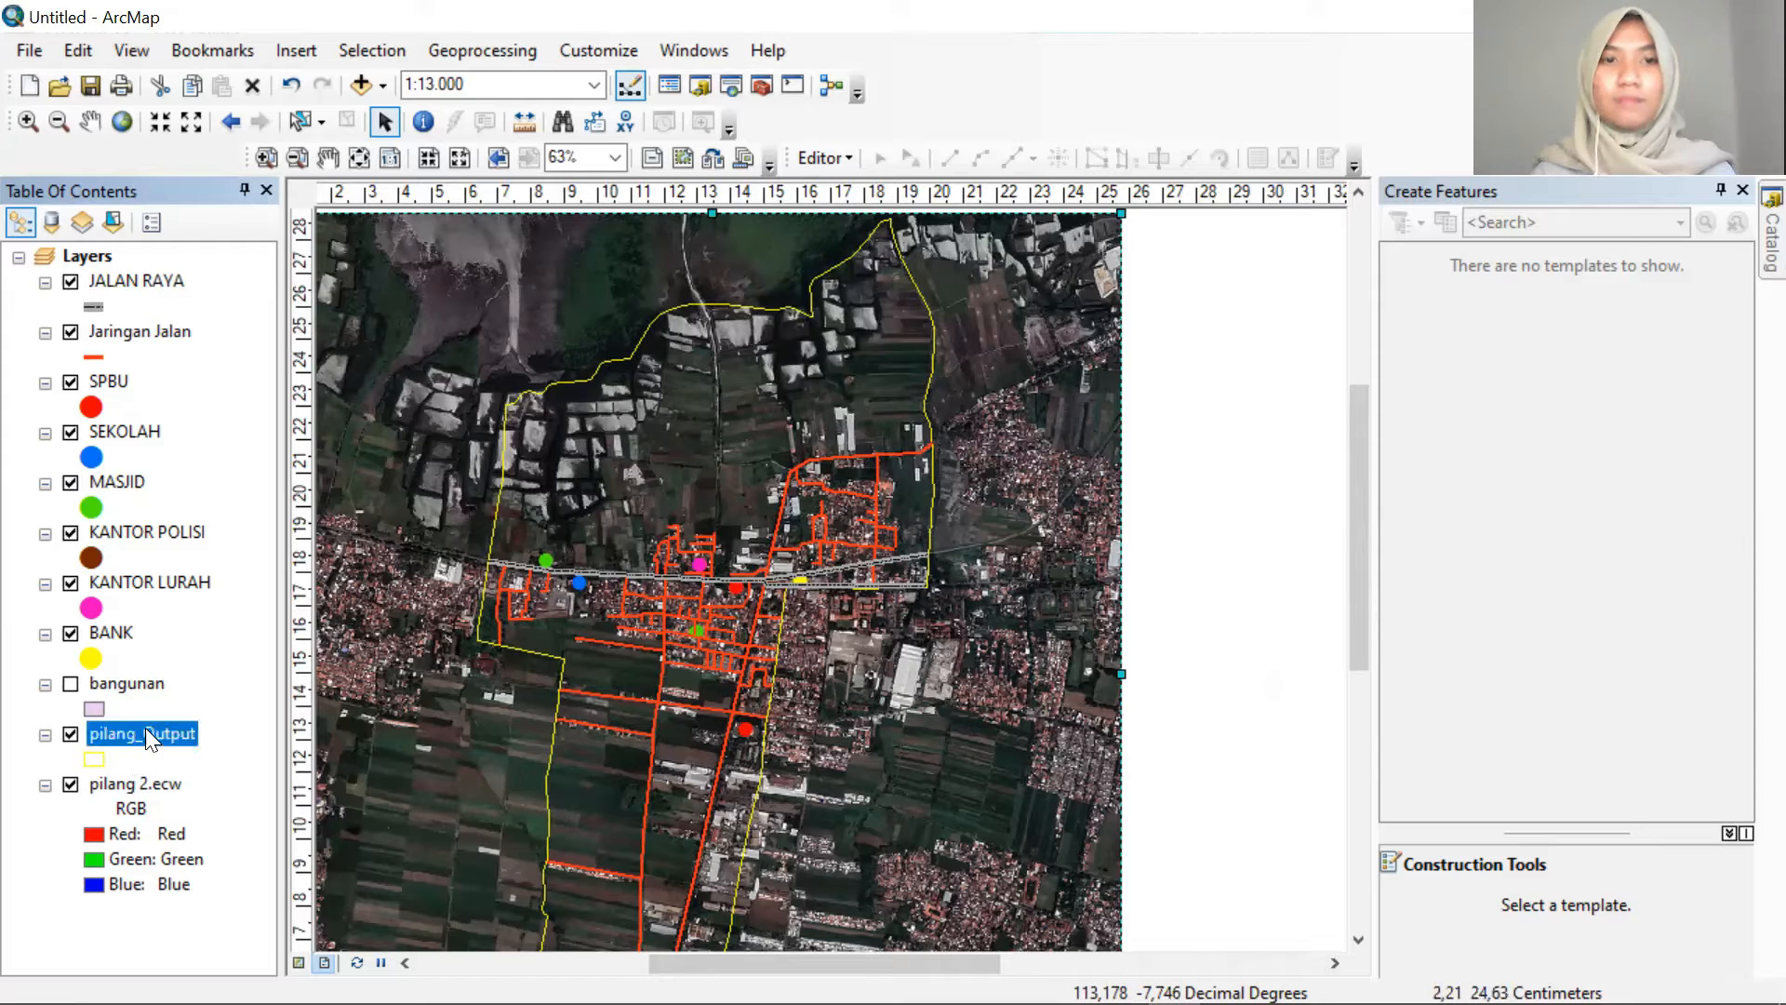
drag(1362, 443, 1367, 498)
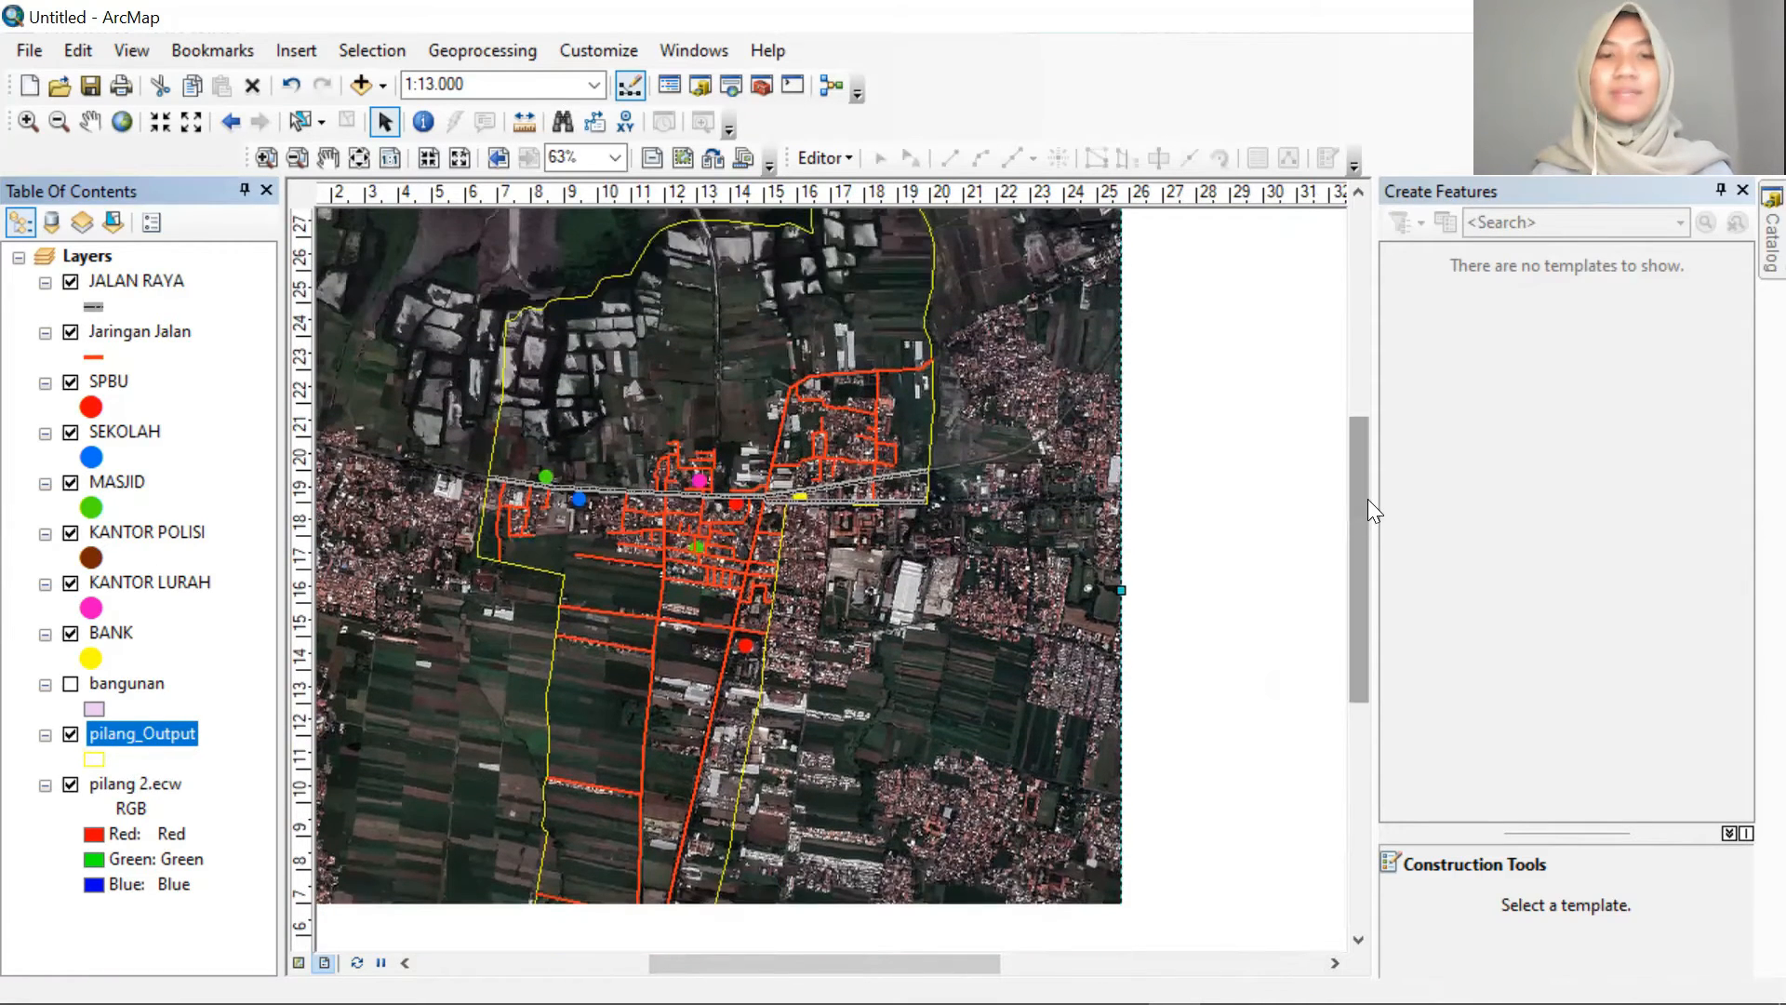
right_click(139, 739)
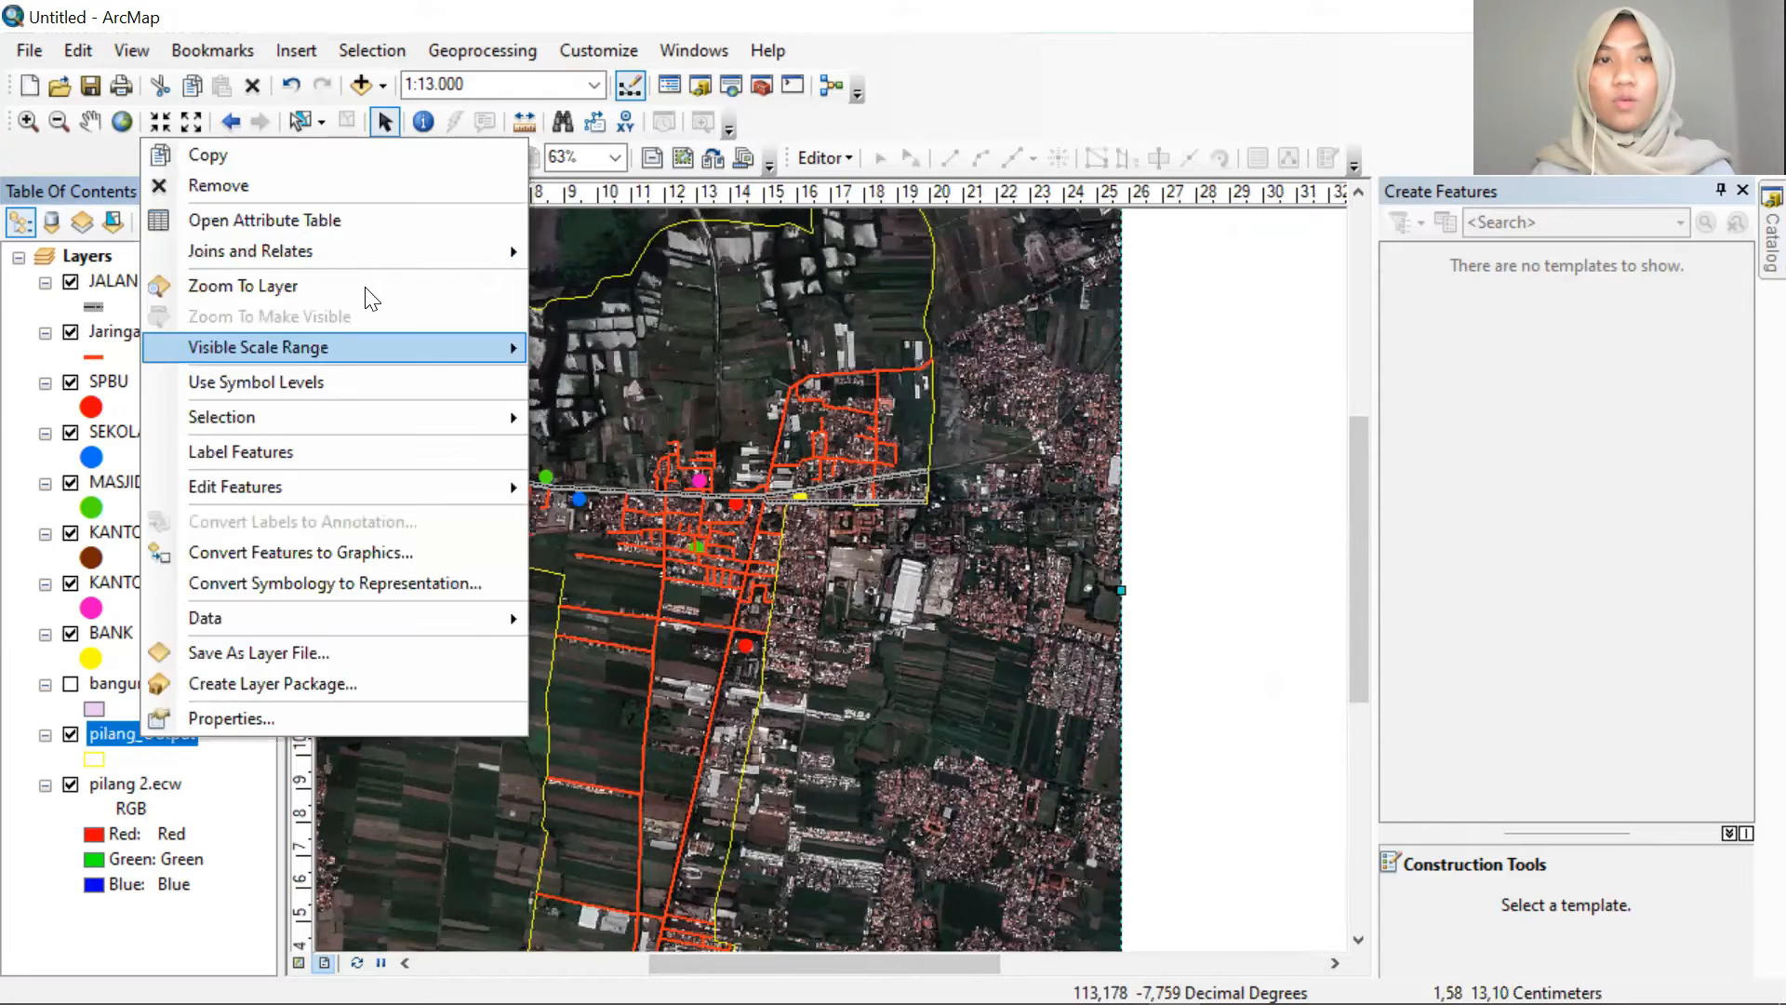
click(365, 230)
drag(621, 653, 314, 610)
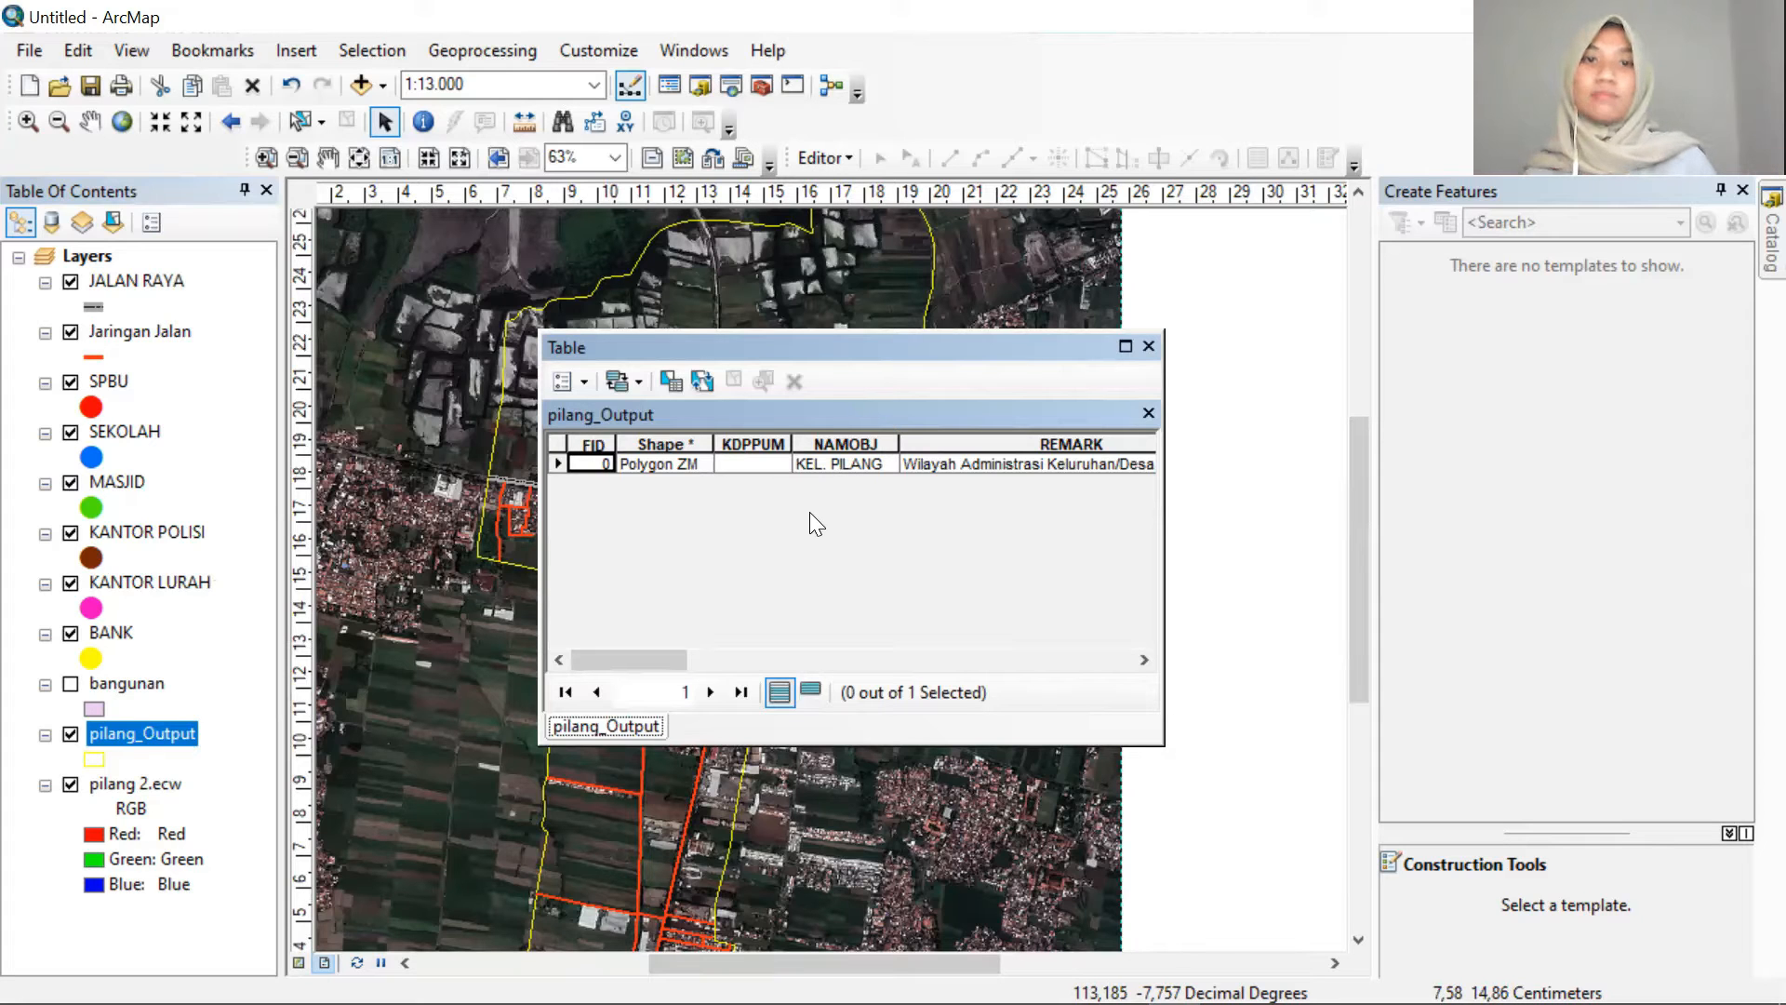
Start a join on the pilang_Output table and load Sheet1$ of PILANG.xls from the bahan uas komper folder as the table to join
click(582, 384)
mouse_move(722, 712)
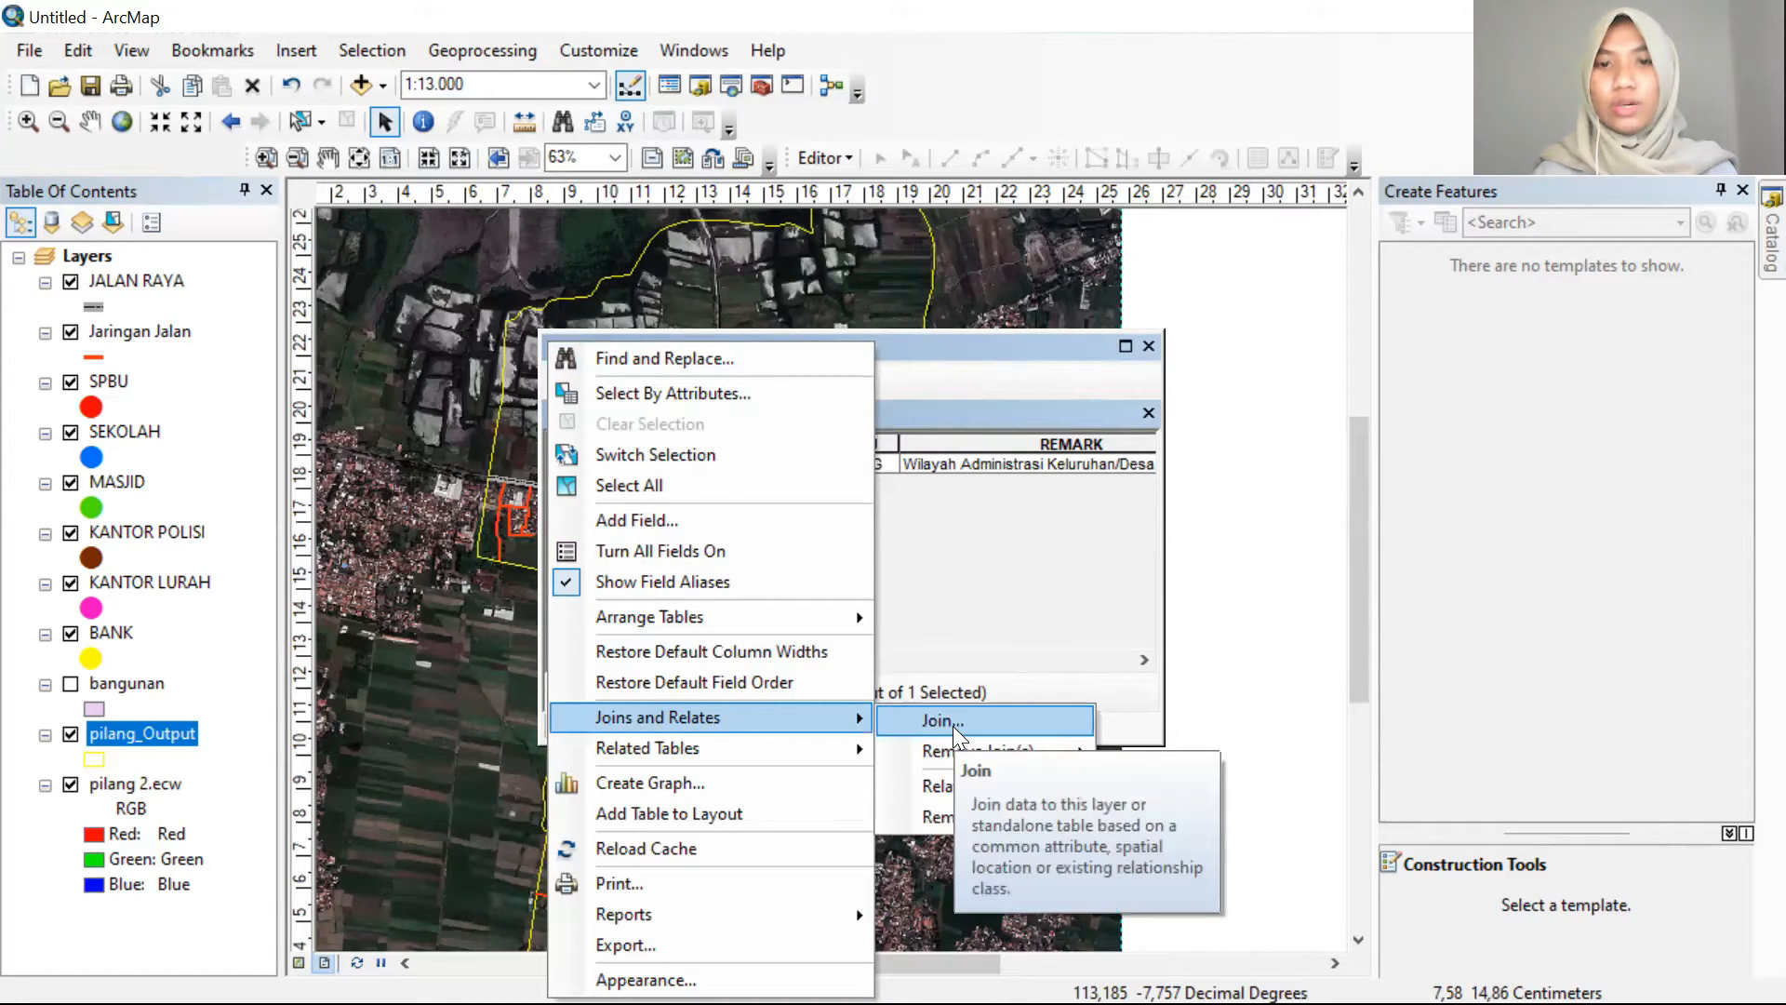
click(953, 724)
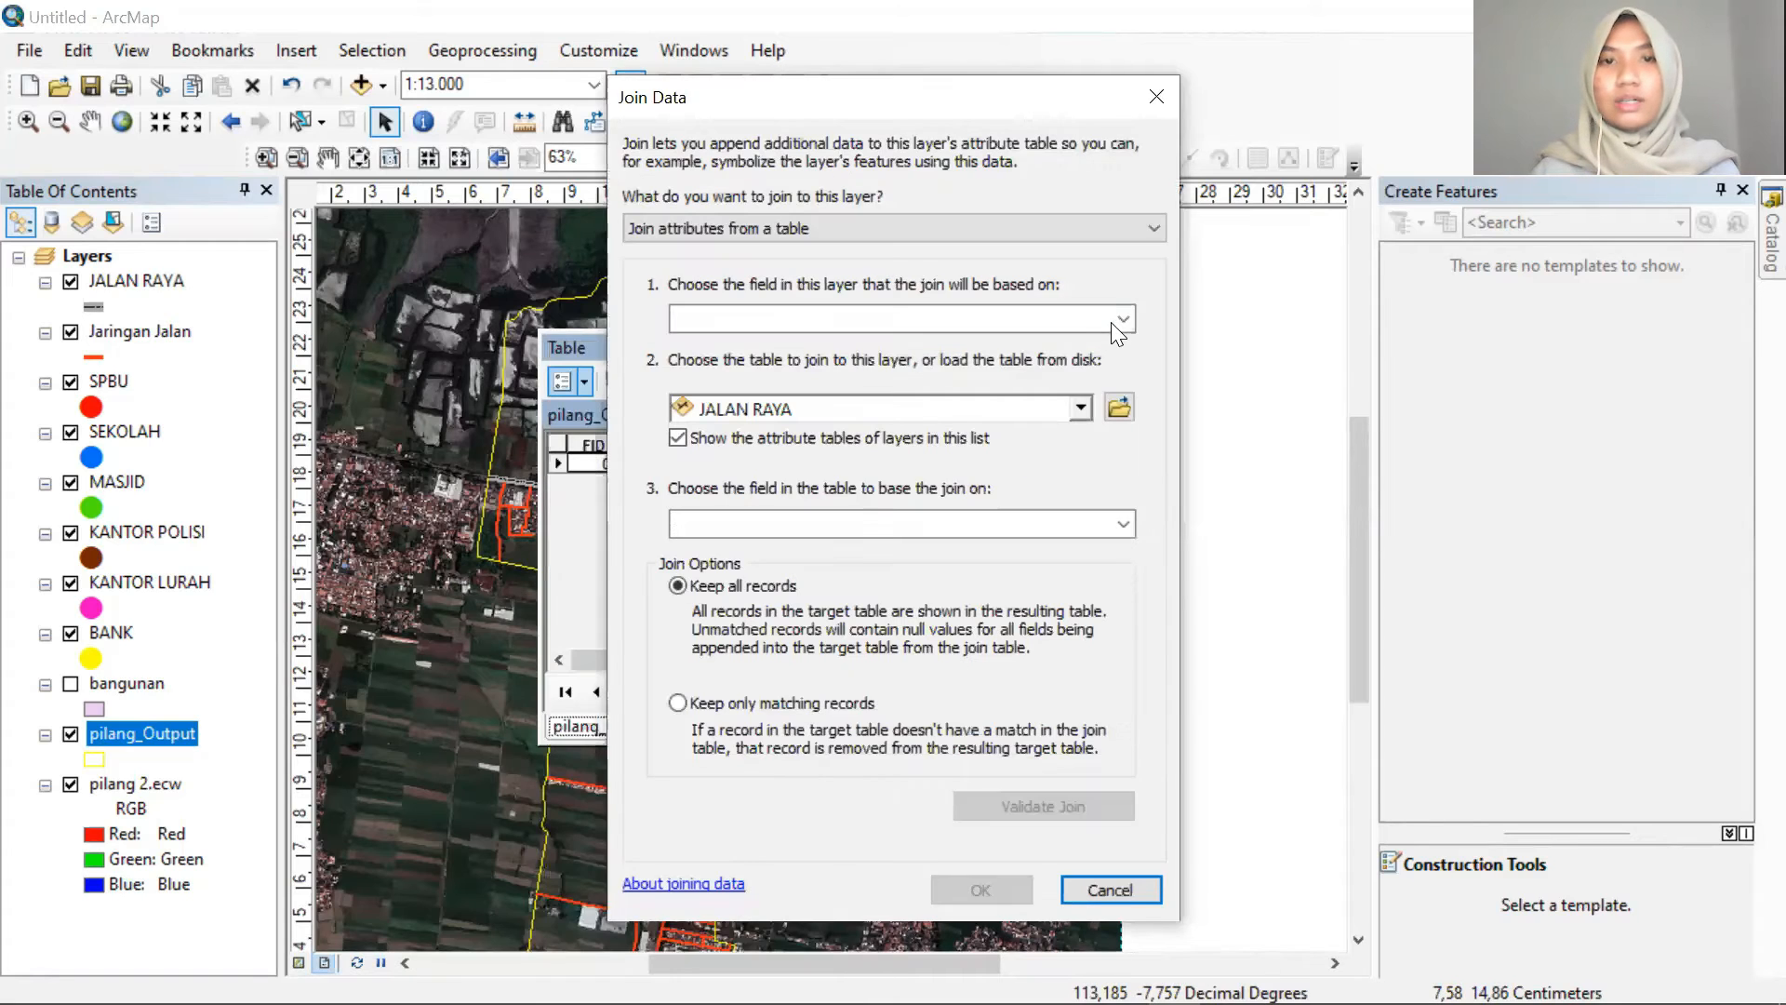
click(1121, 410)
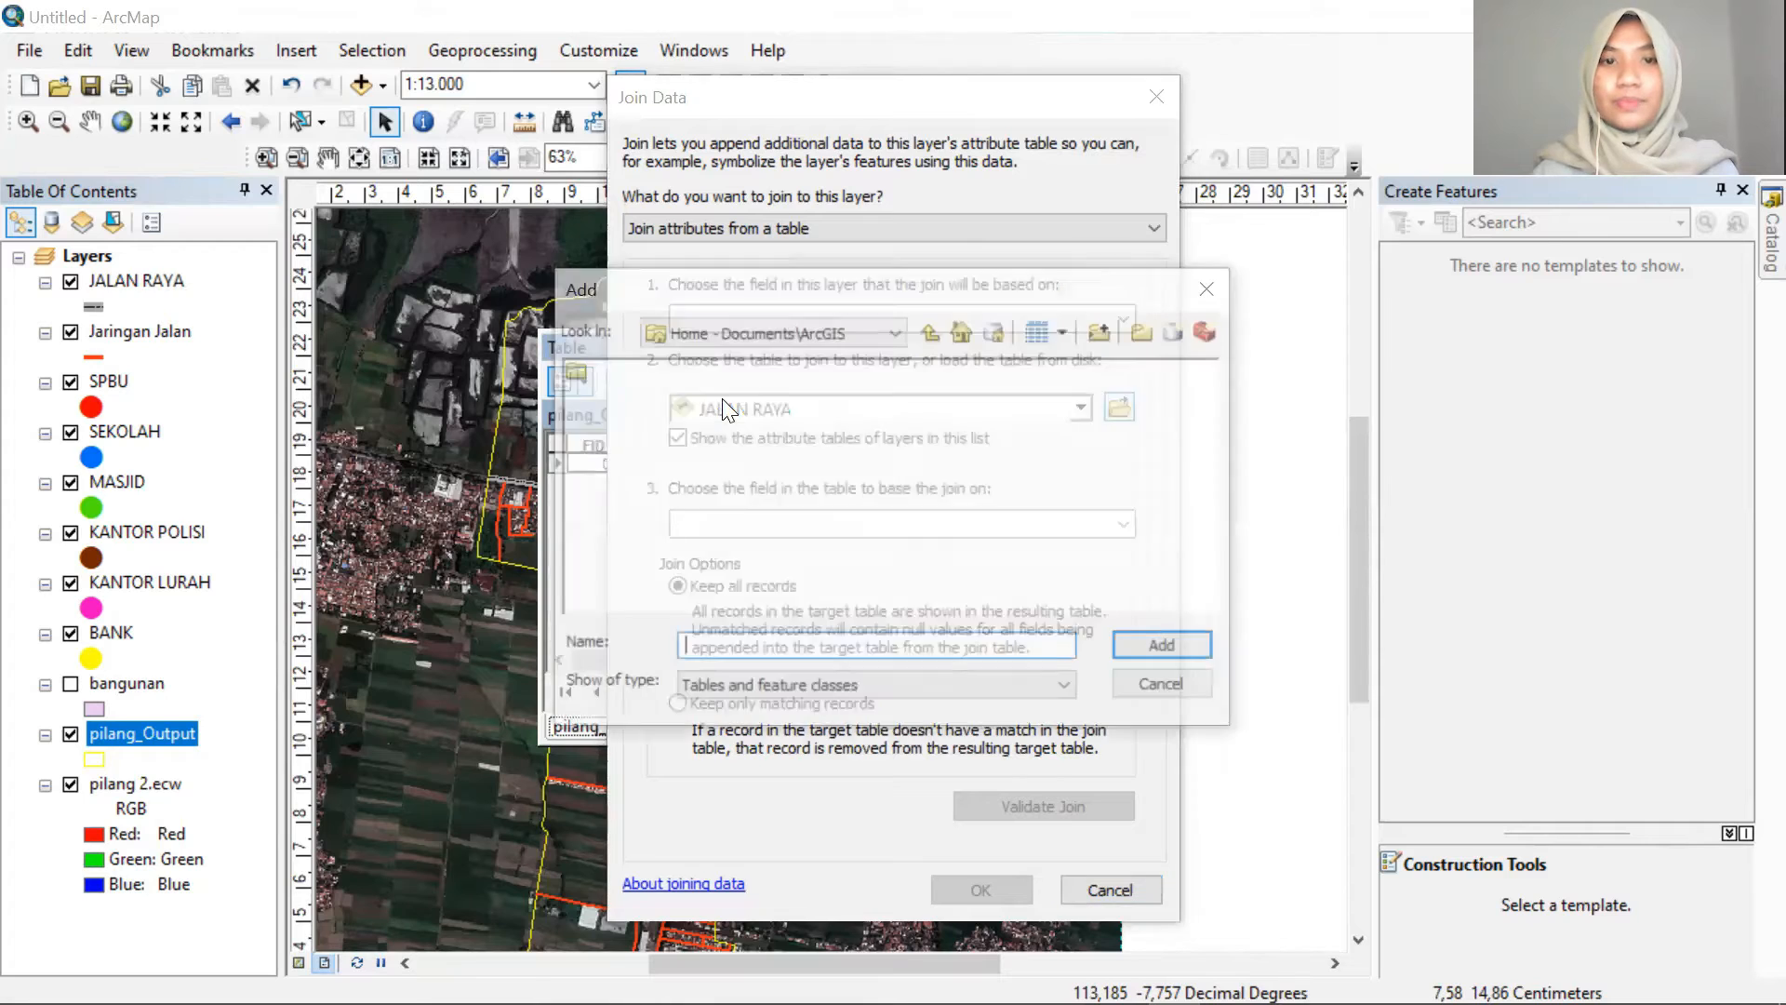
click(933, 333)
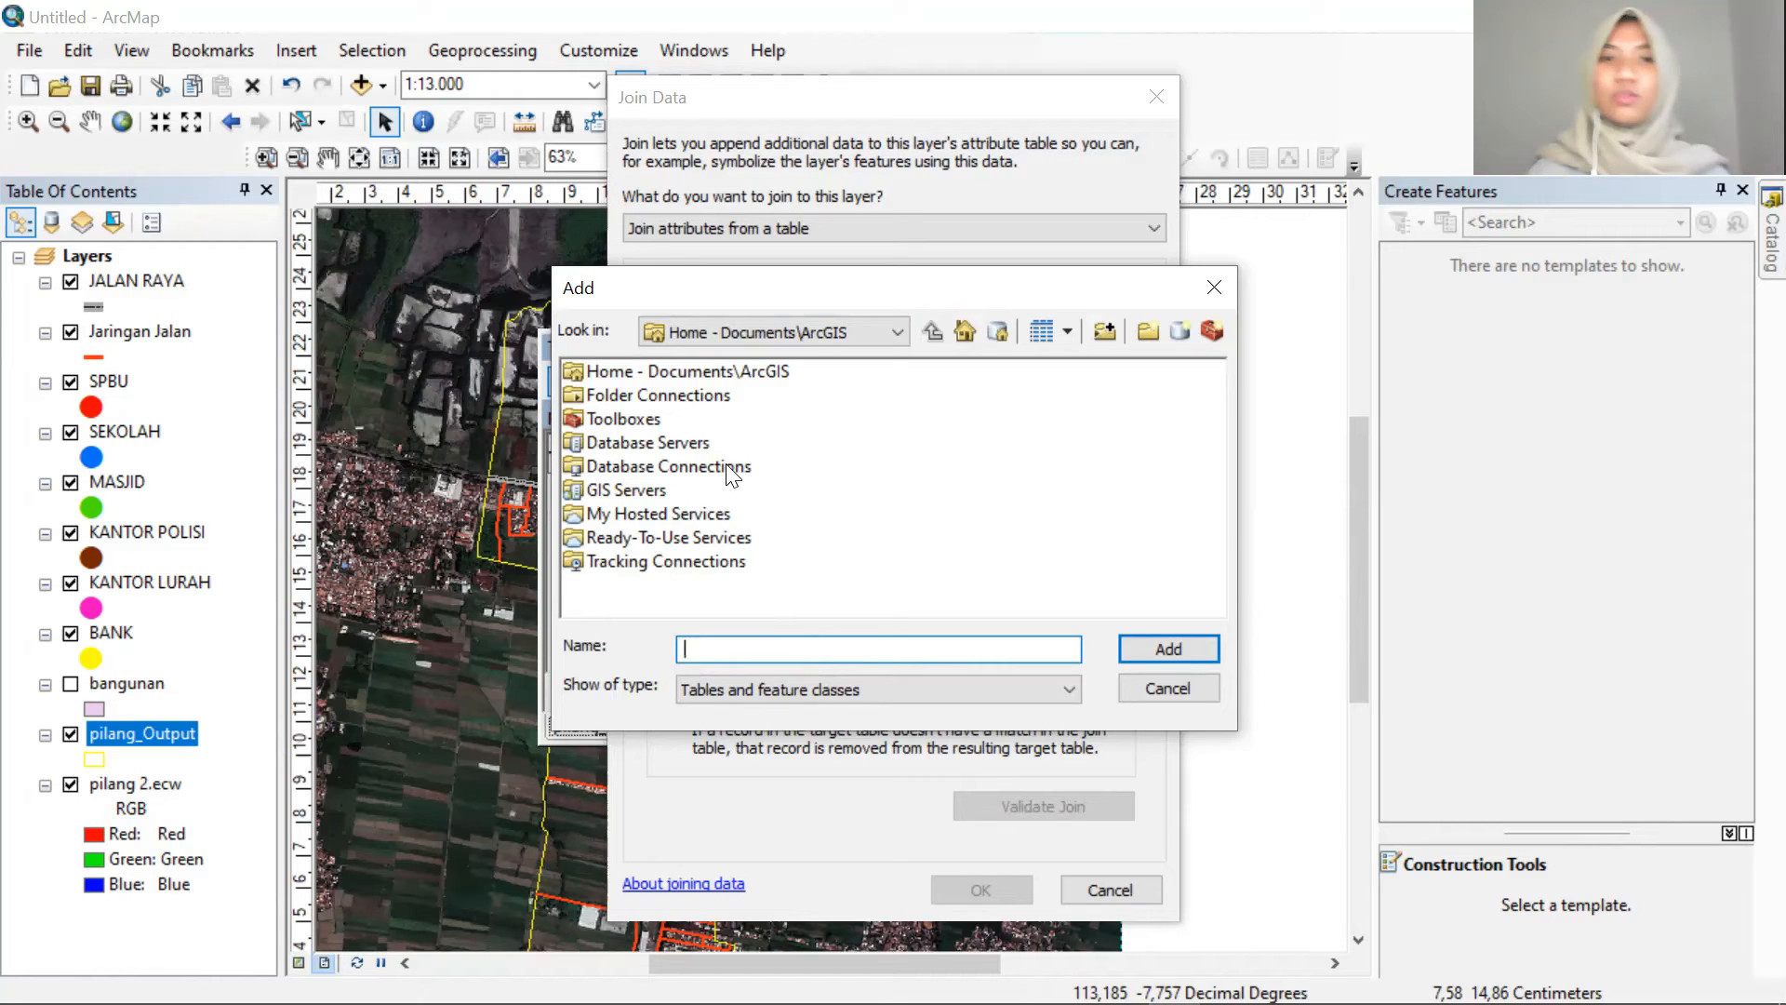
double_click(623, 397)
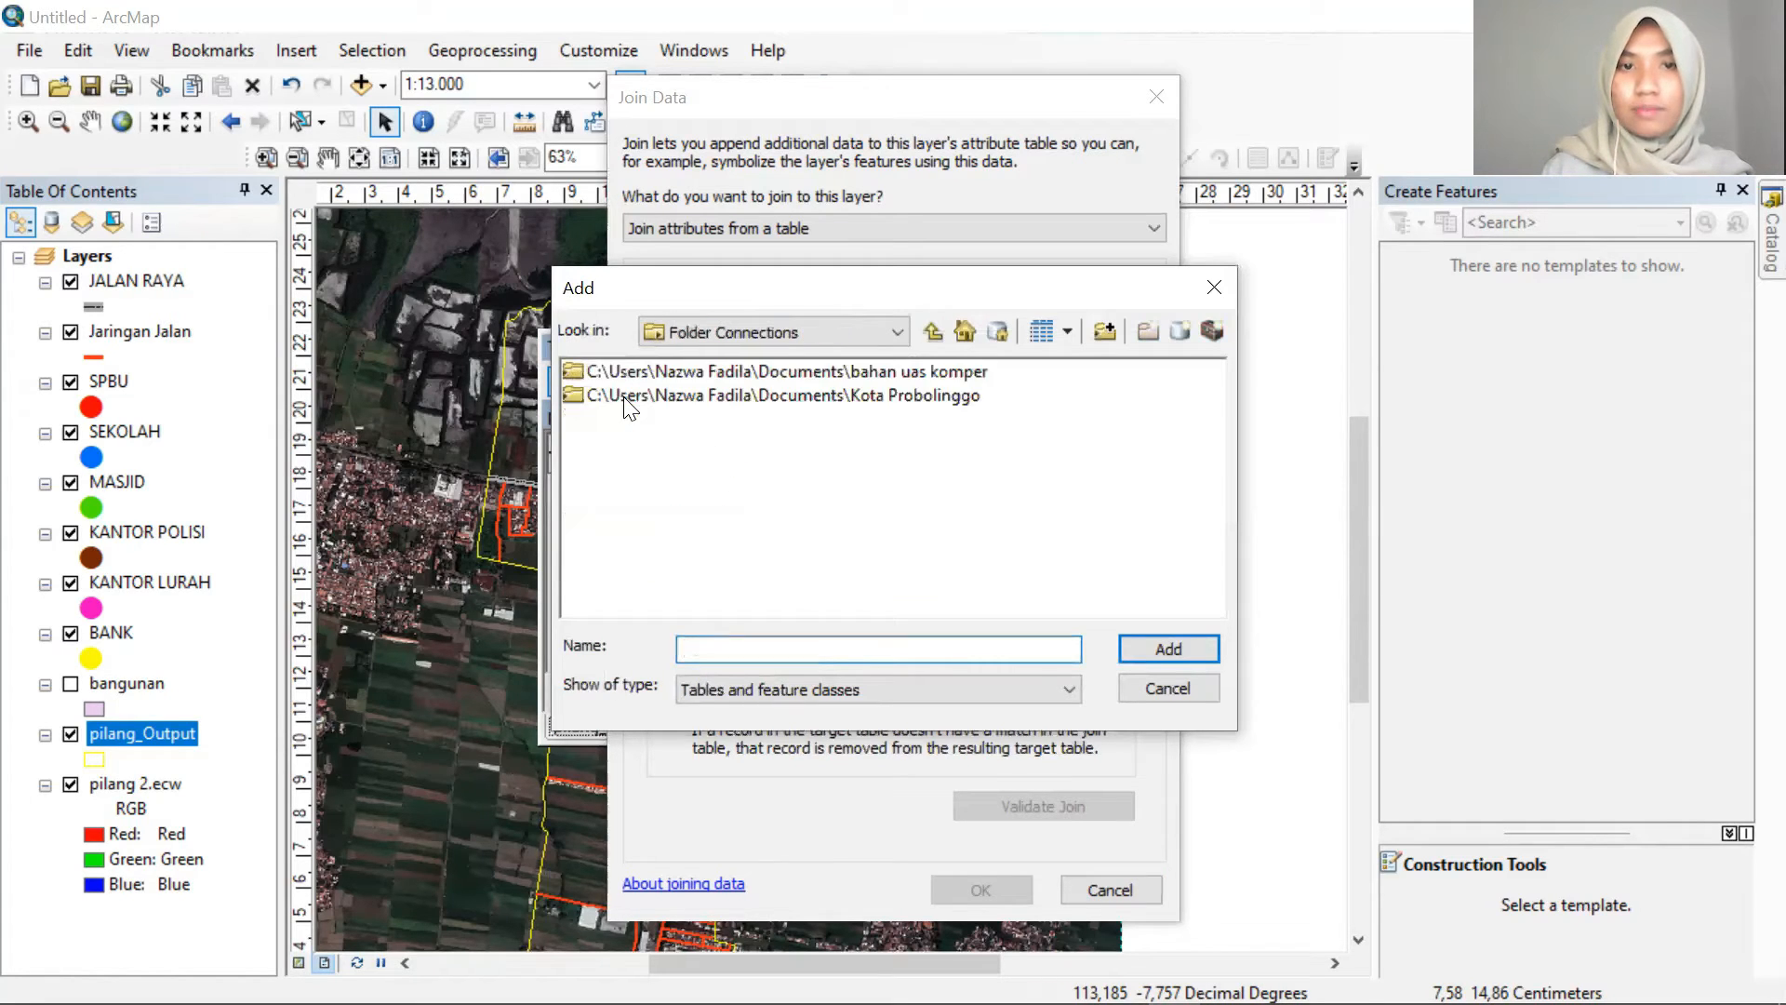
click(575, 370)
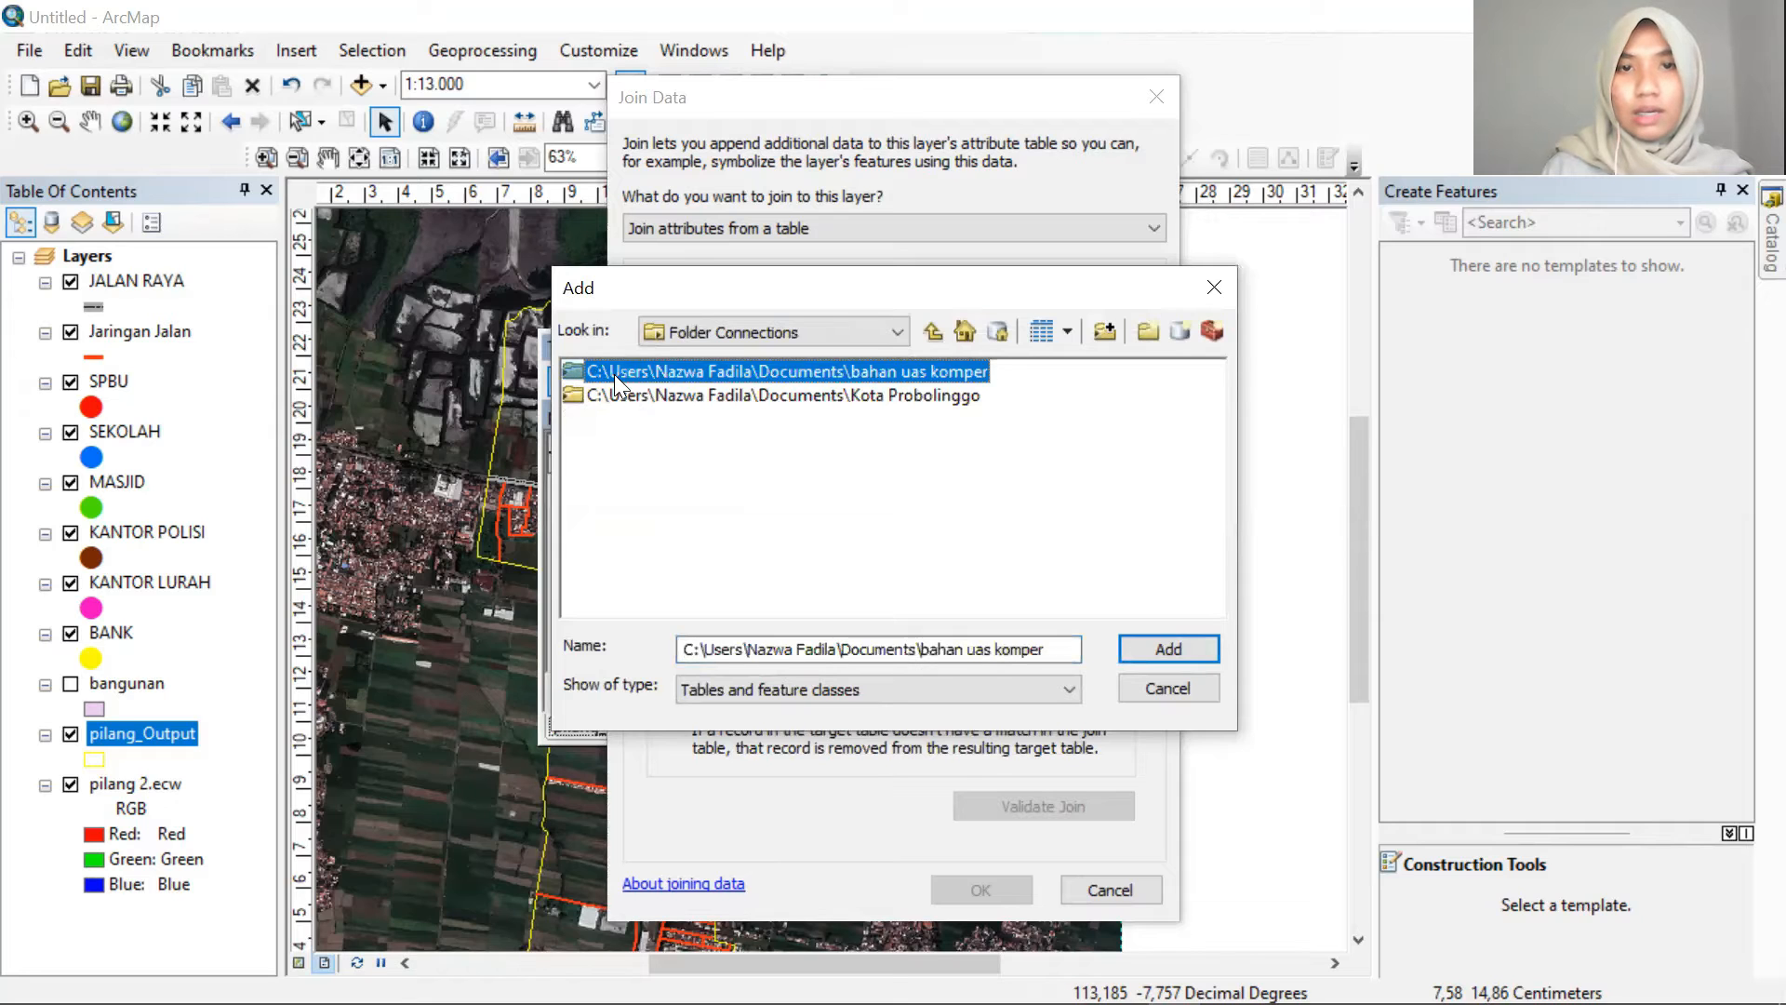
double_click(614, 374)
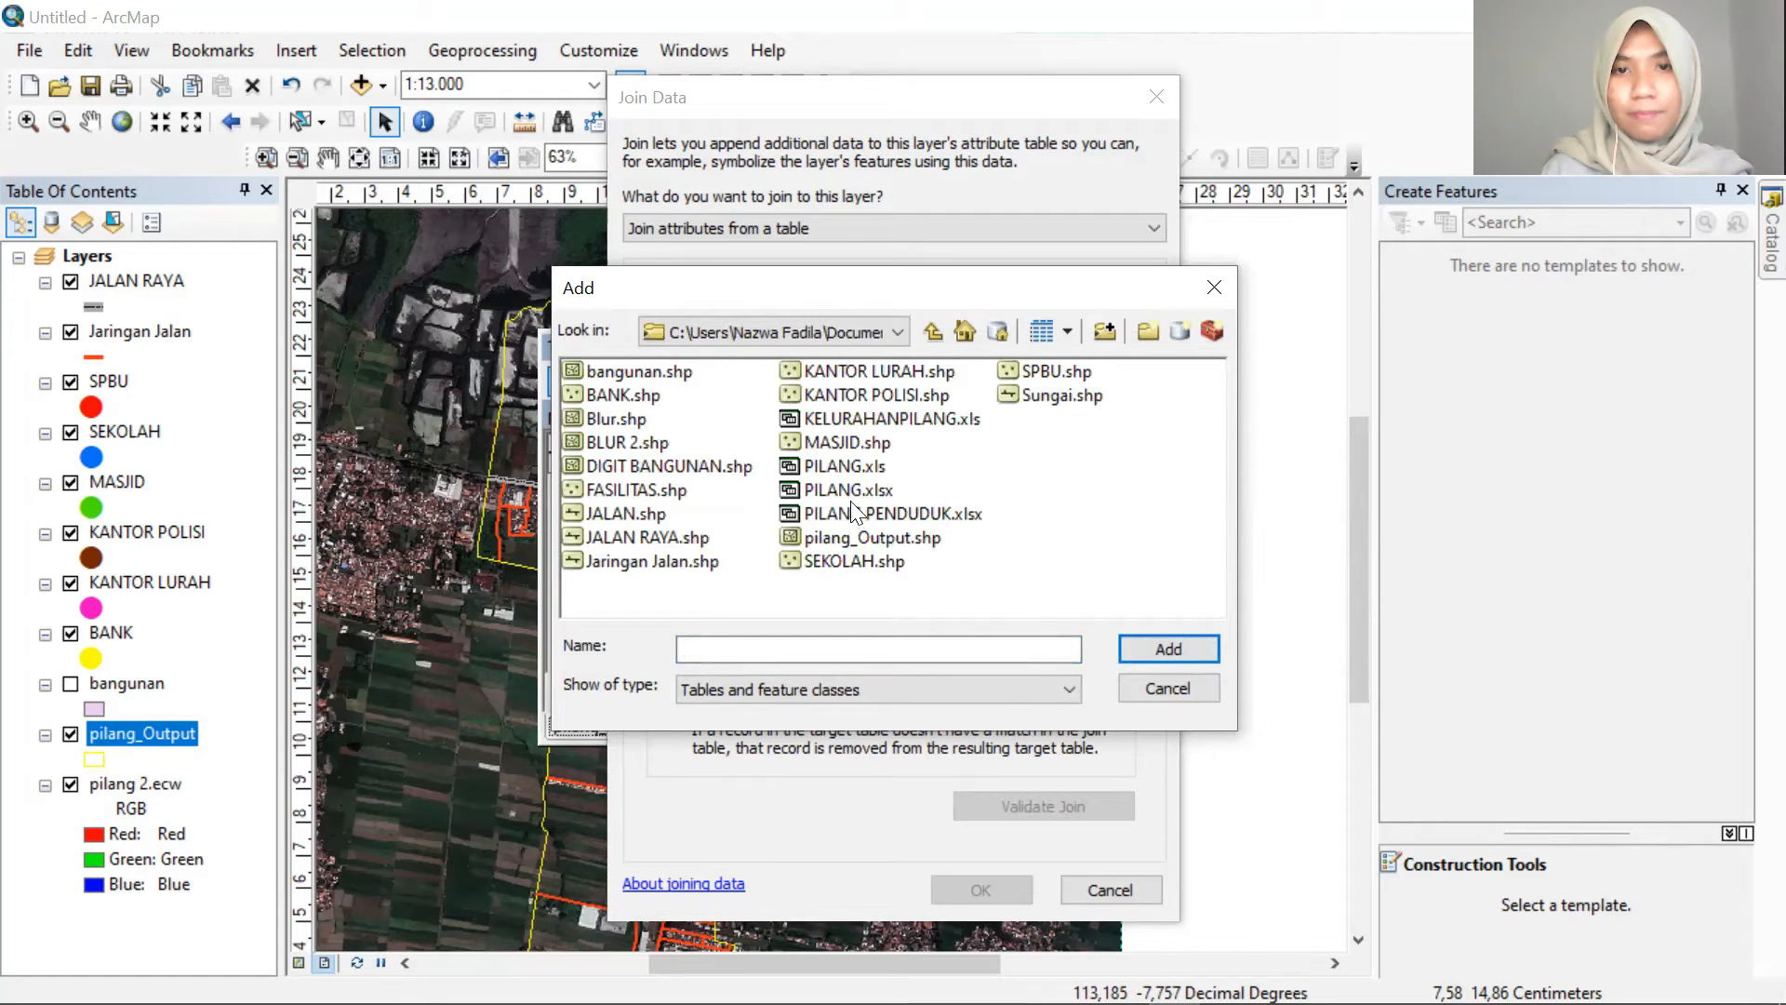
click(1156, 642)
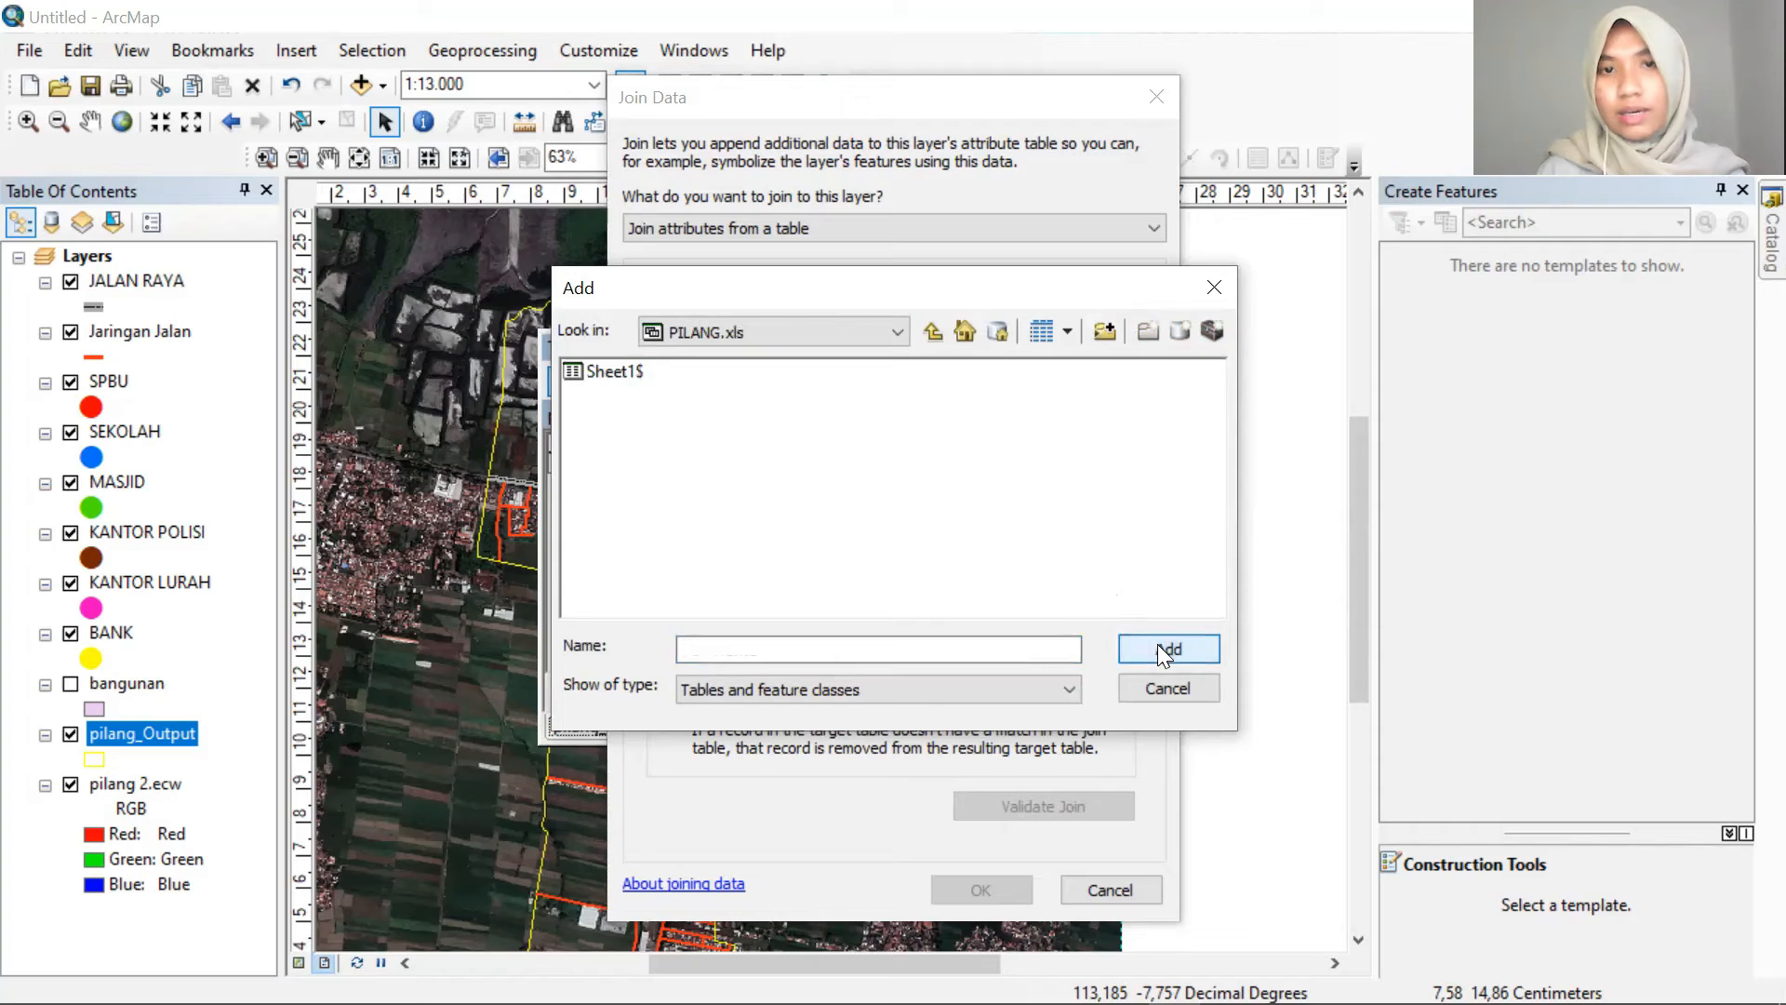
click(627, 378)
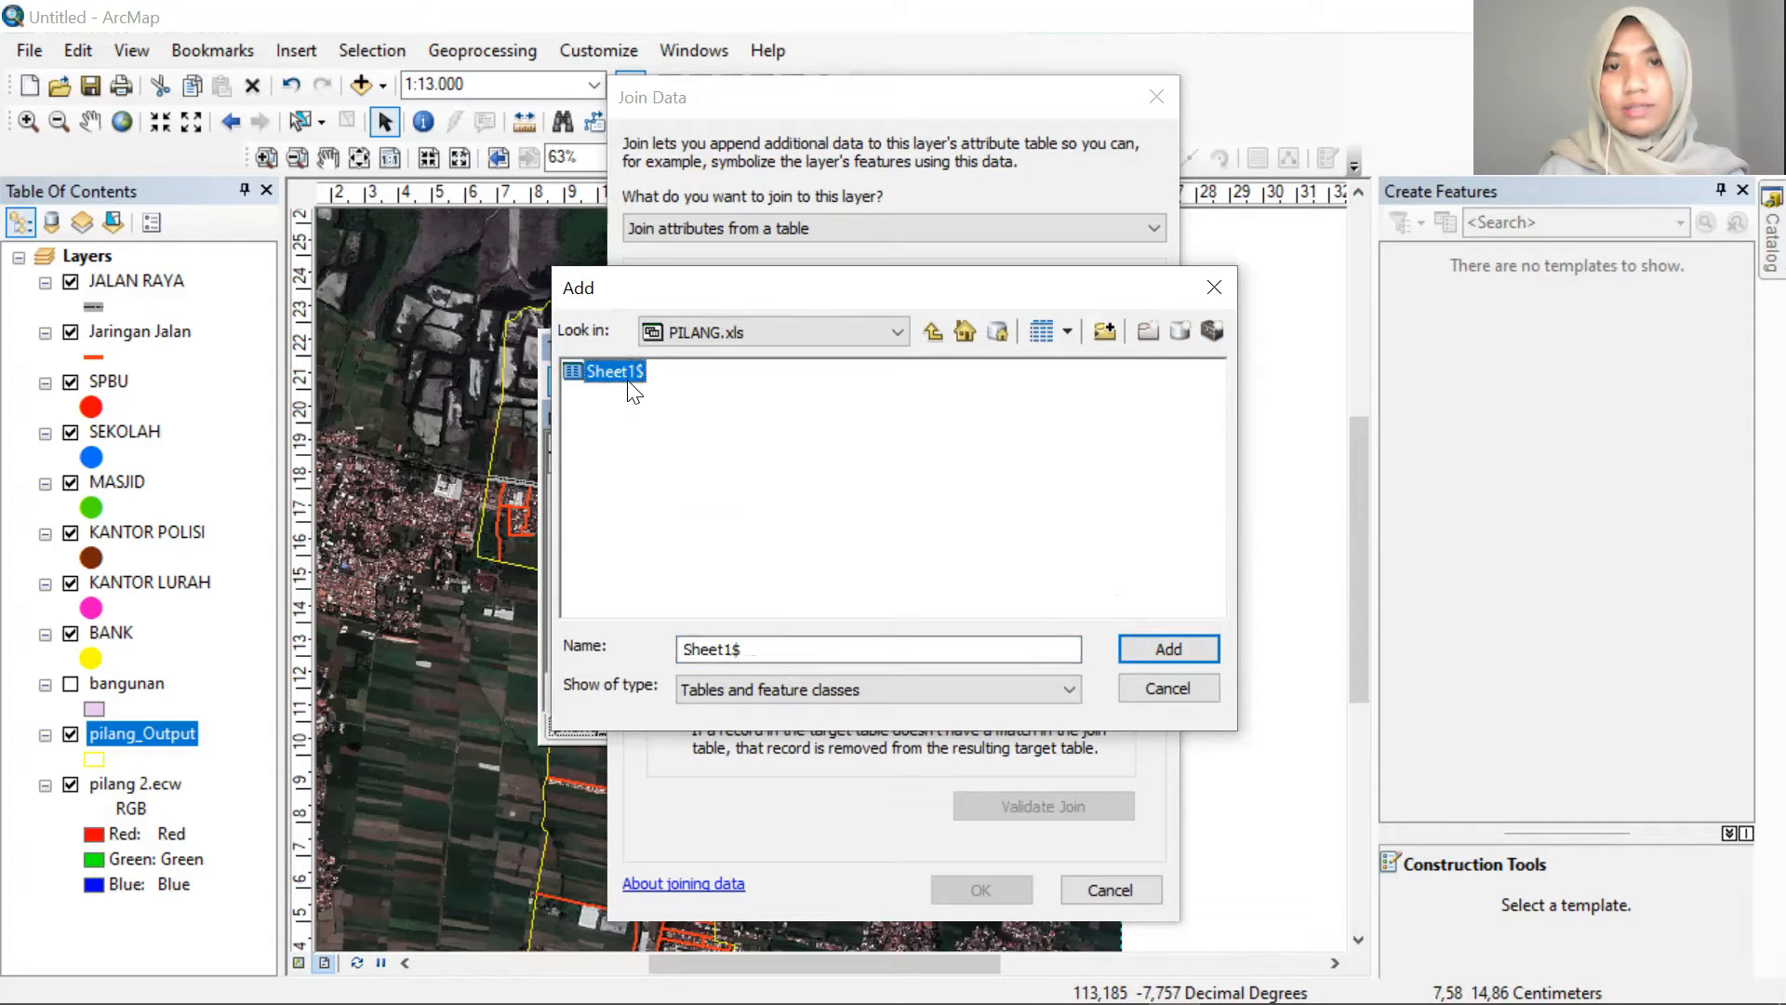
click(1203, 647)
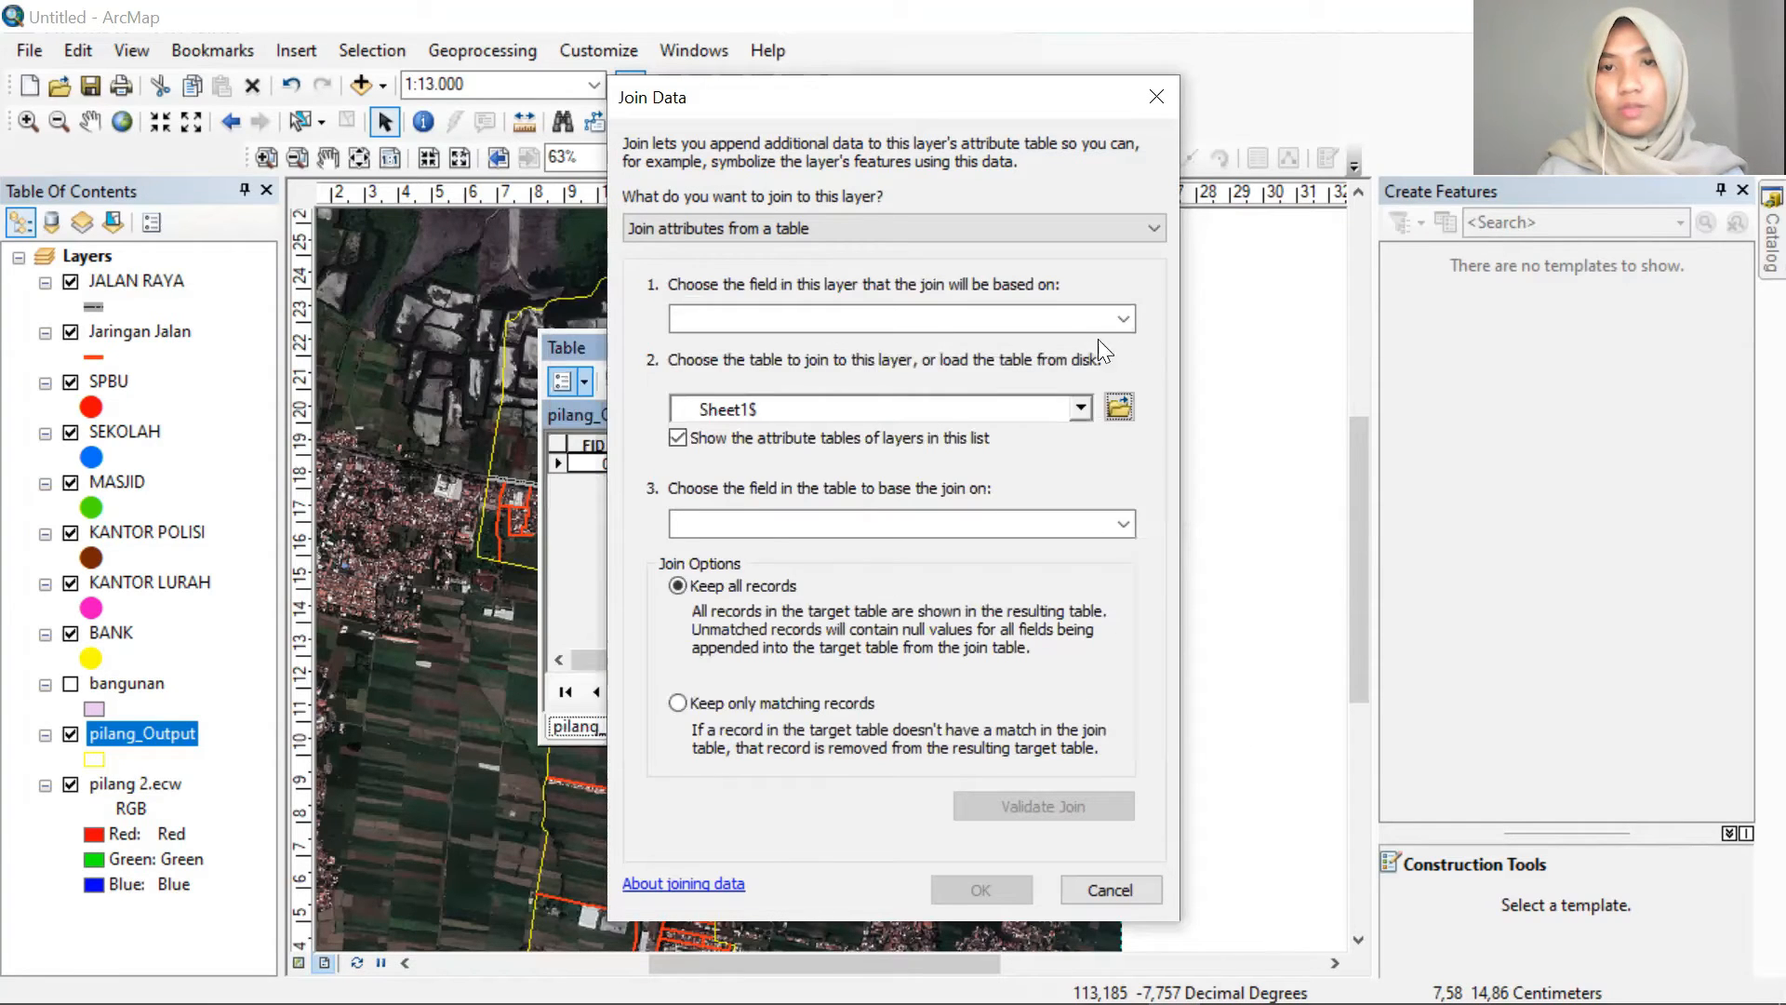
Base the attribute join between the pilang_Output layer and the Sheet1$ table on the NAMOBJ field
click(1123, 319)
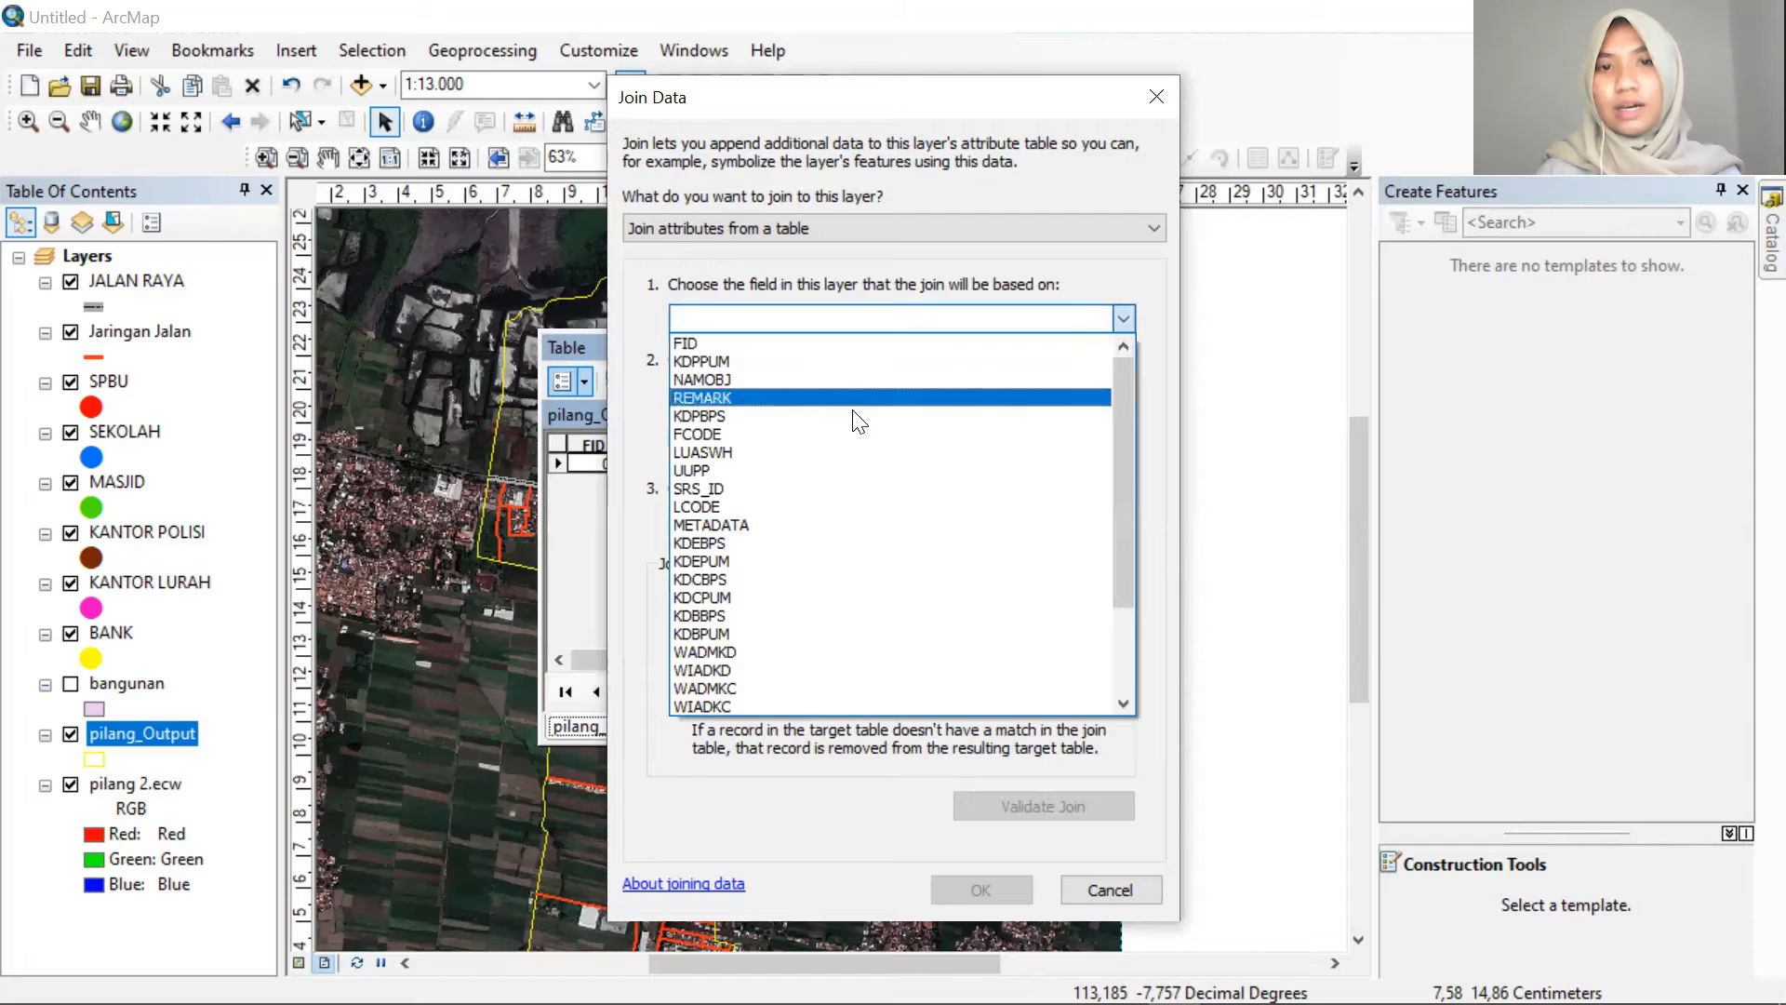
scroll(763, 484, down, 2)
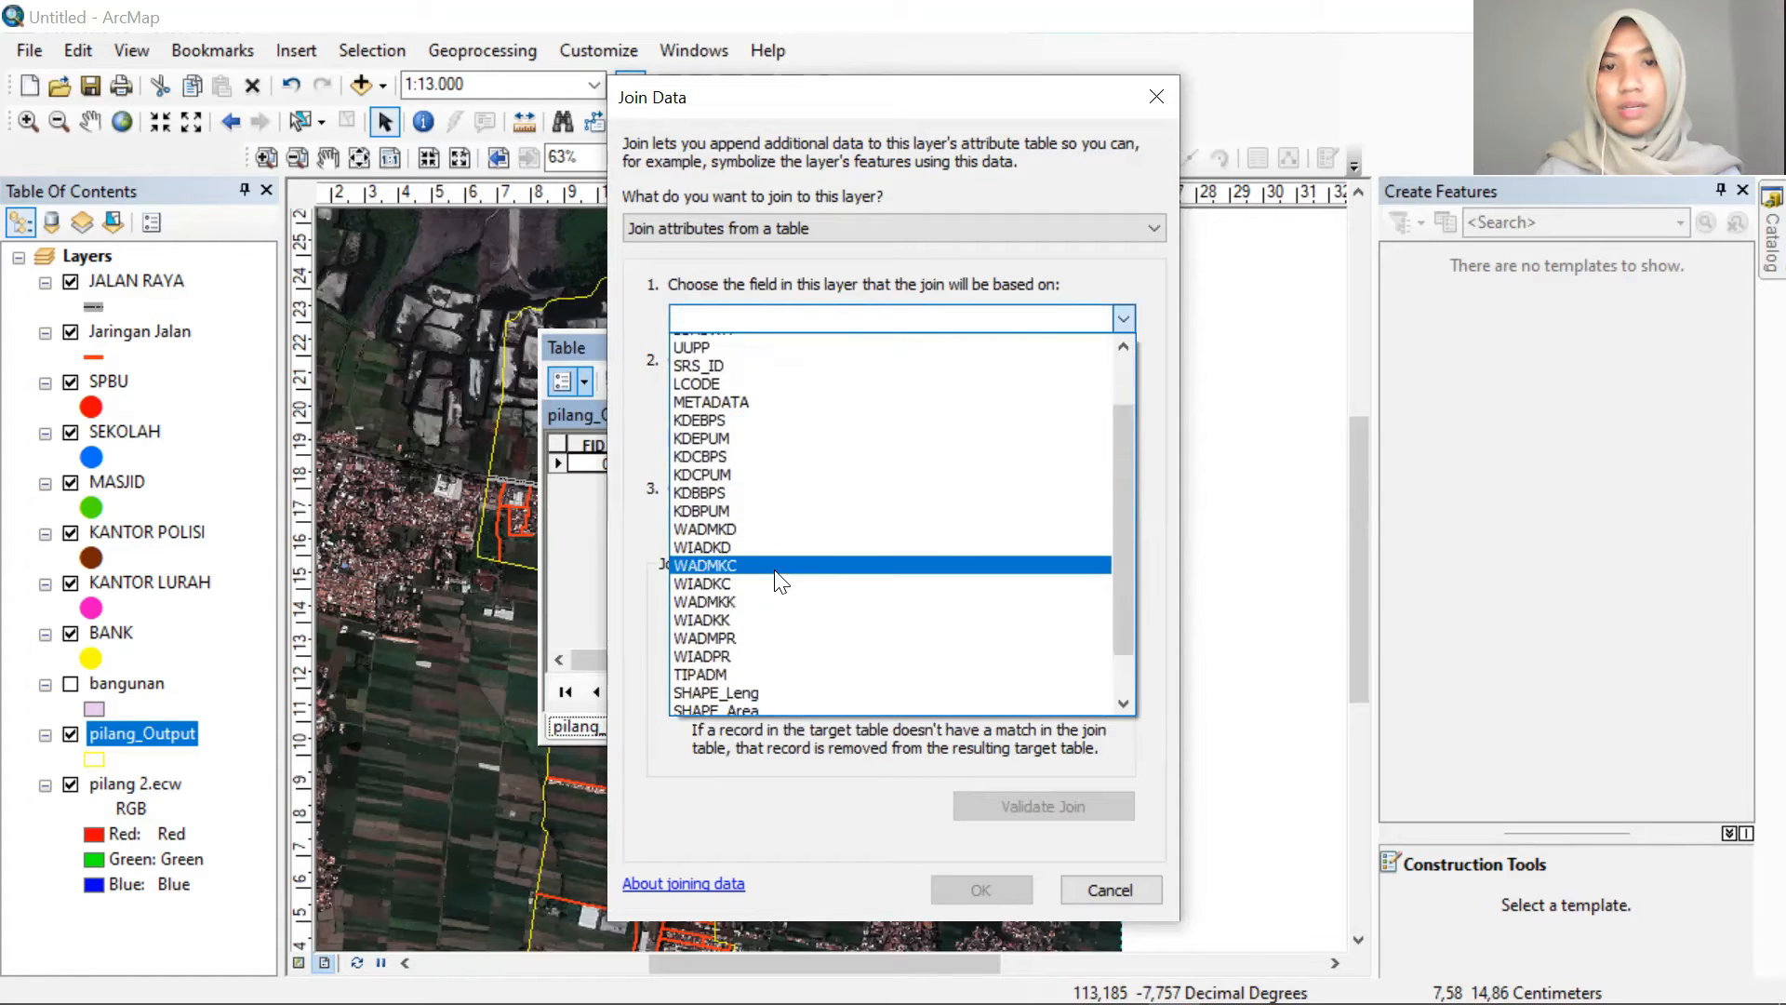
scroll(778, 559, up, 3)
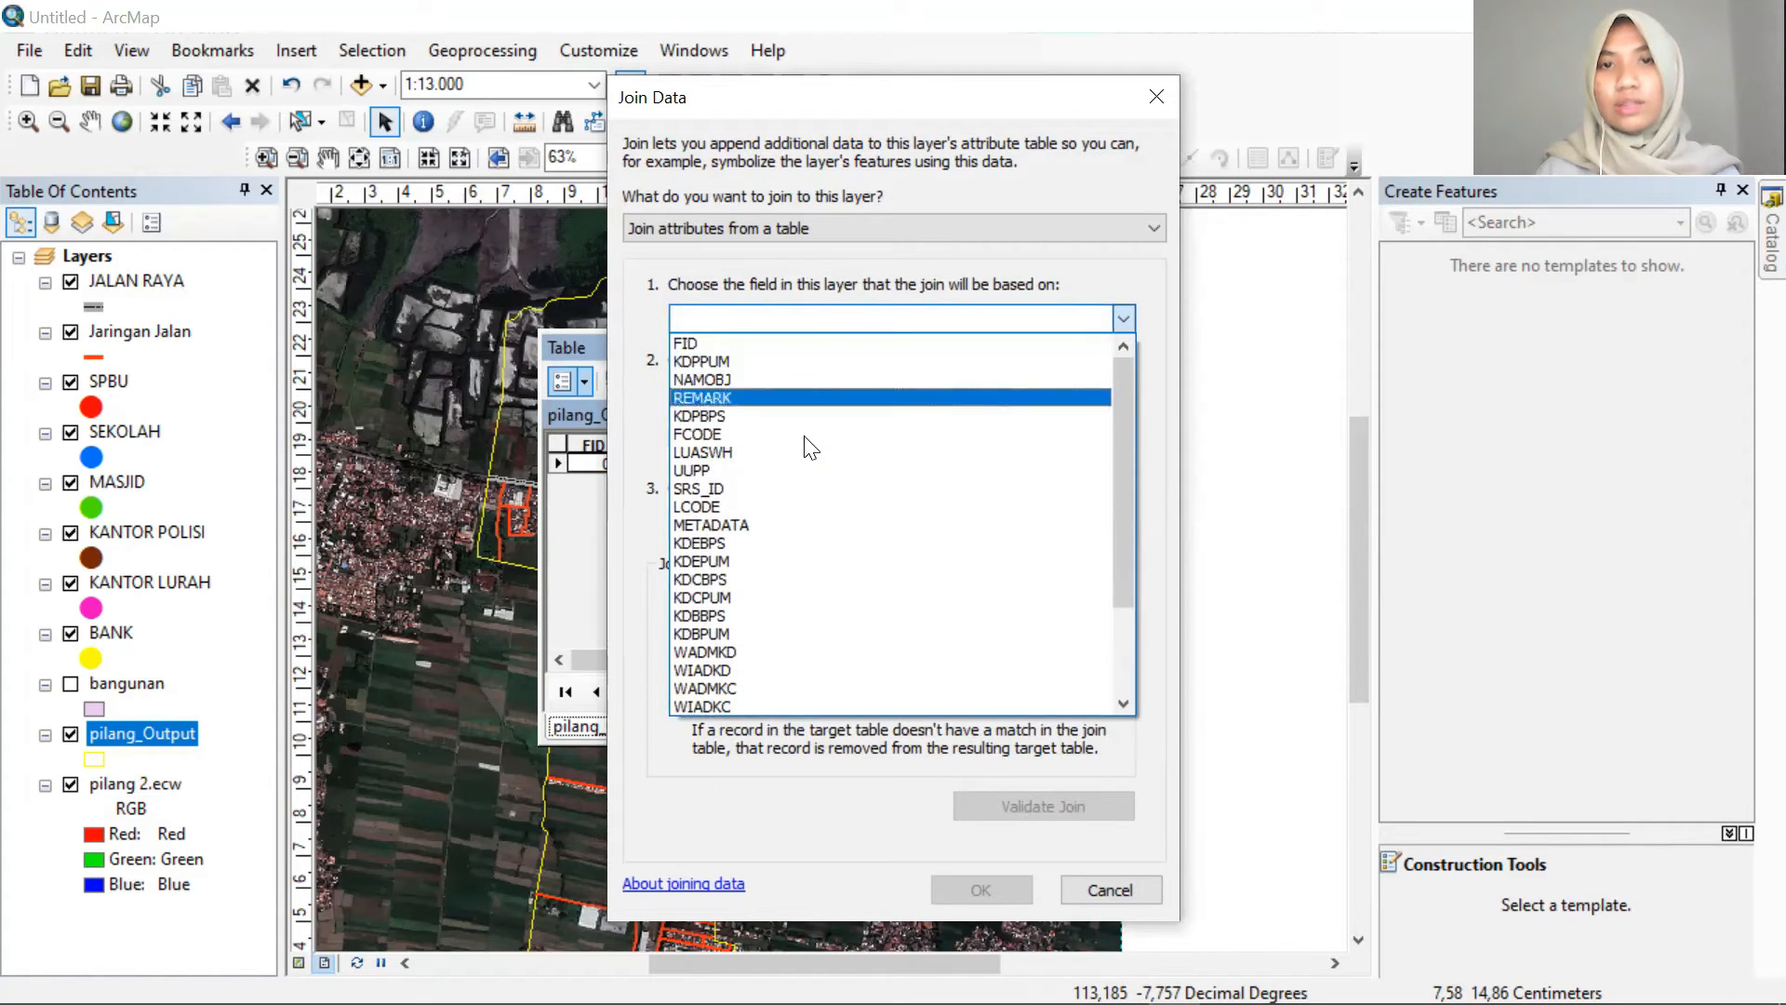
click(786, 381)
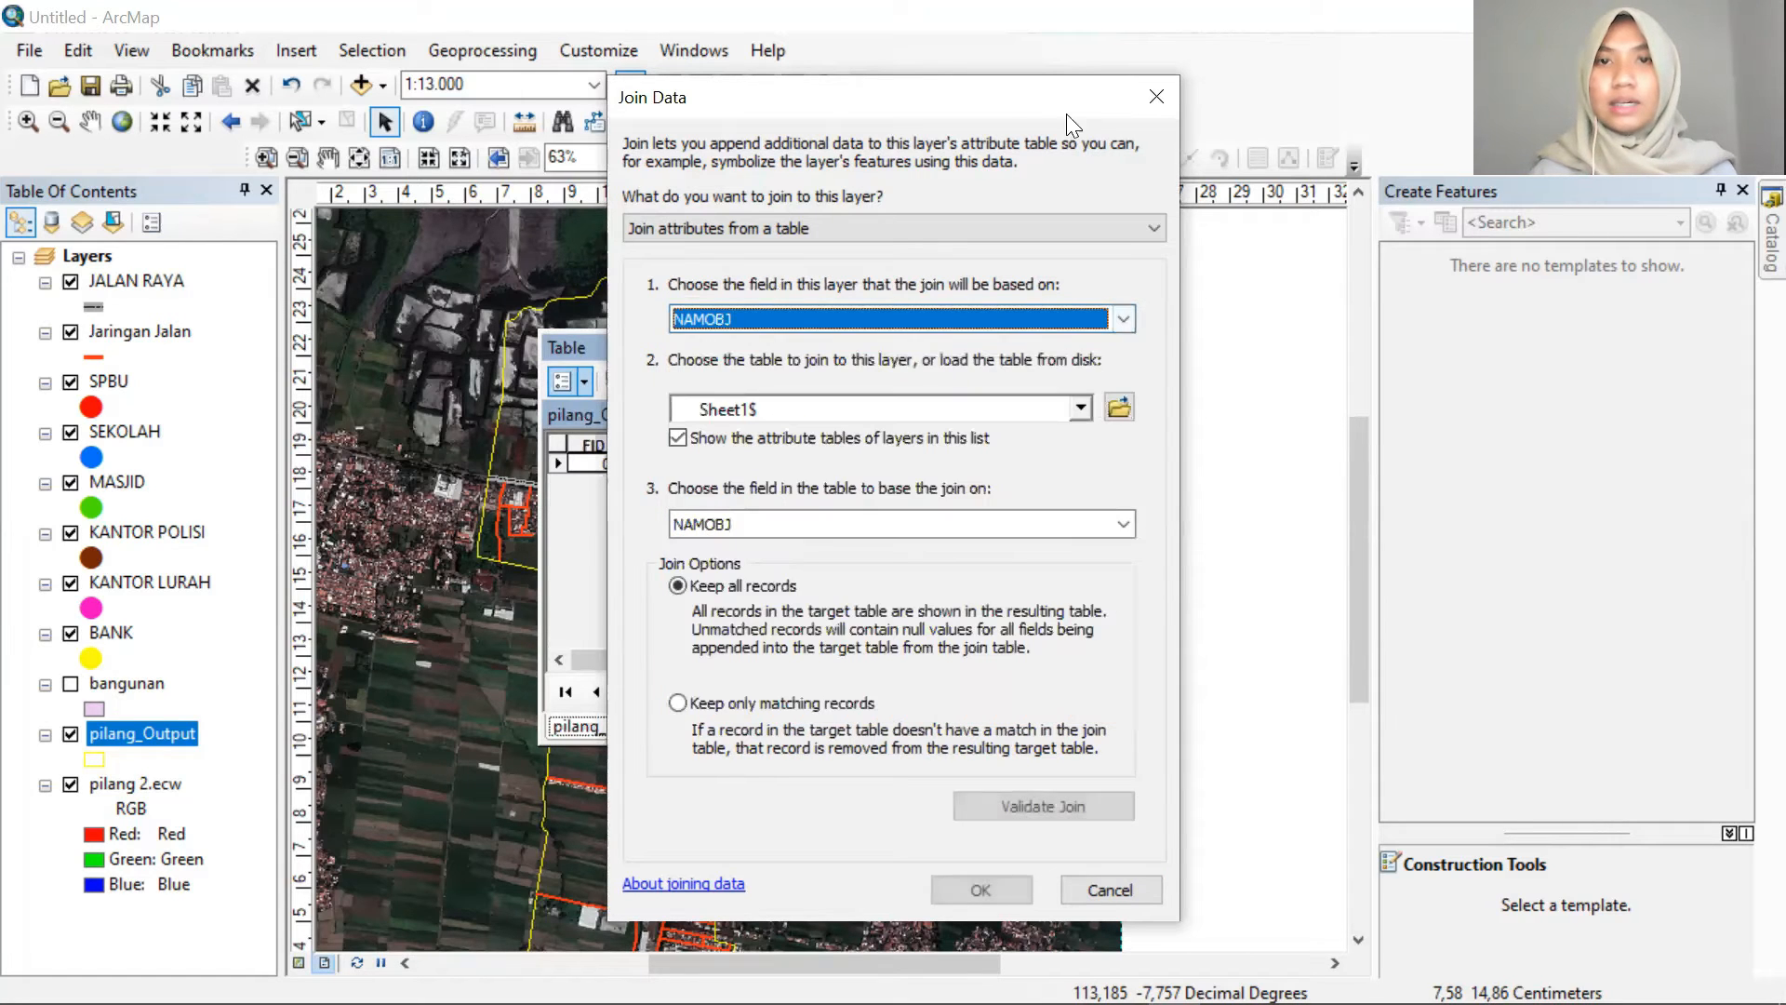
drag(1060, 110, 441, 239)
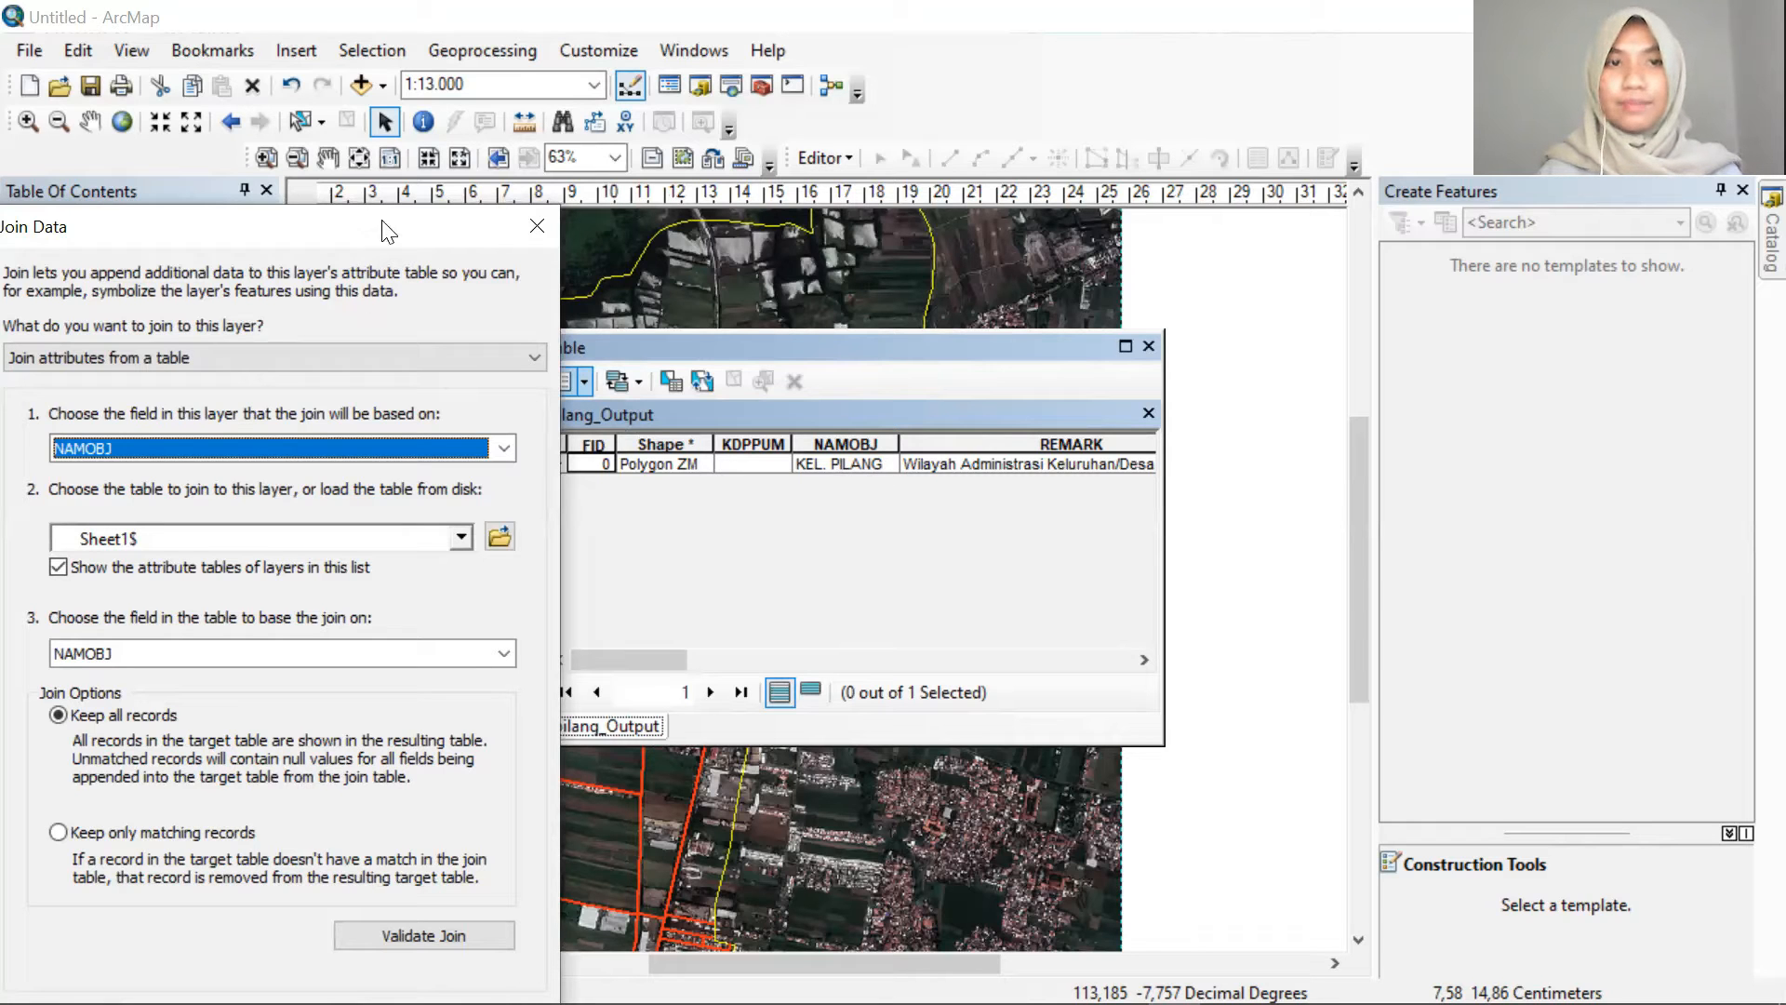
drag(346, 225, 996, 83)
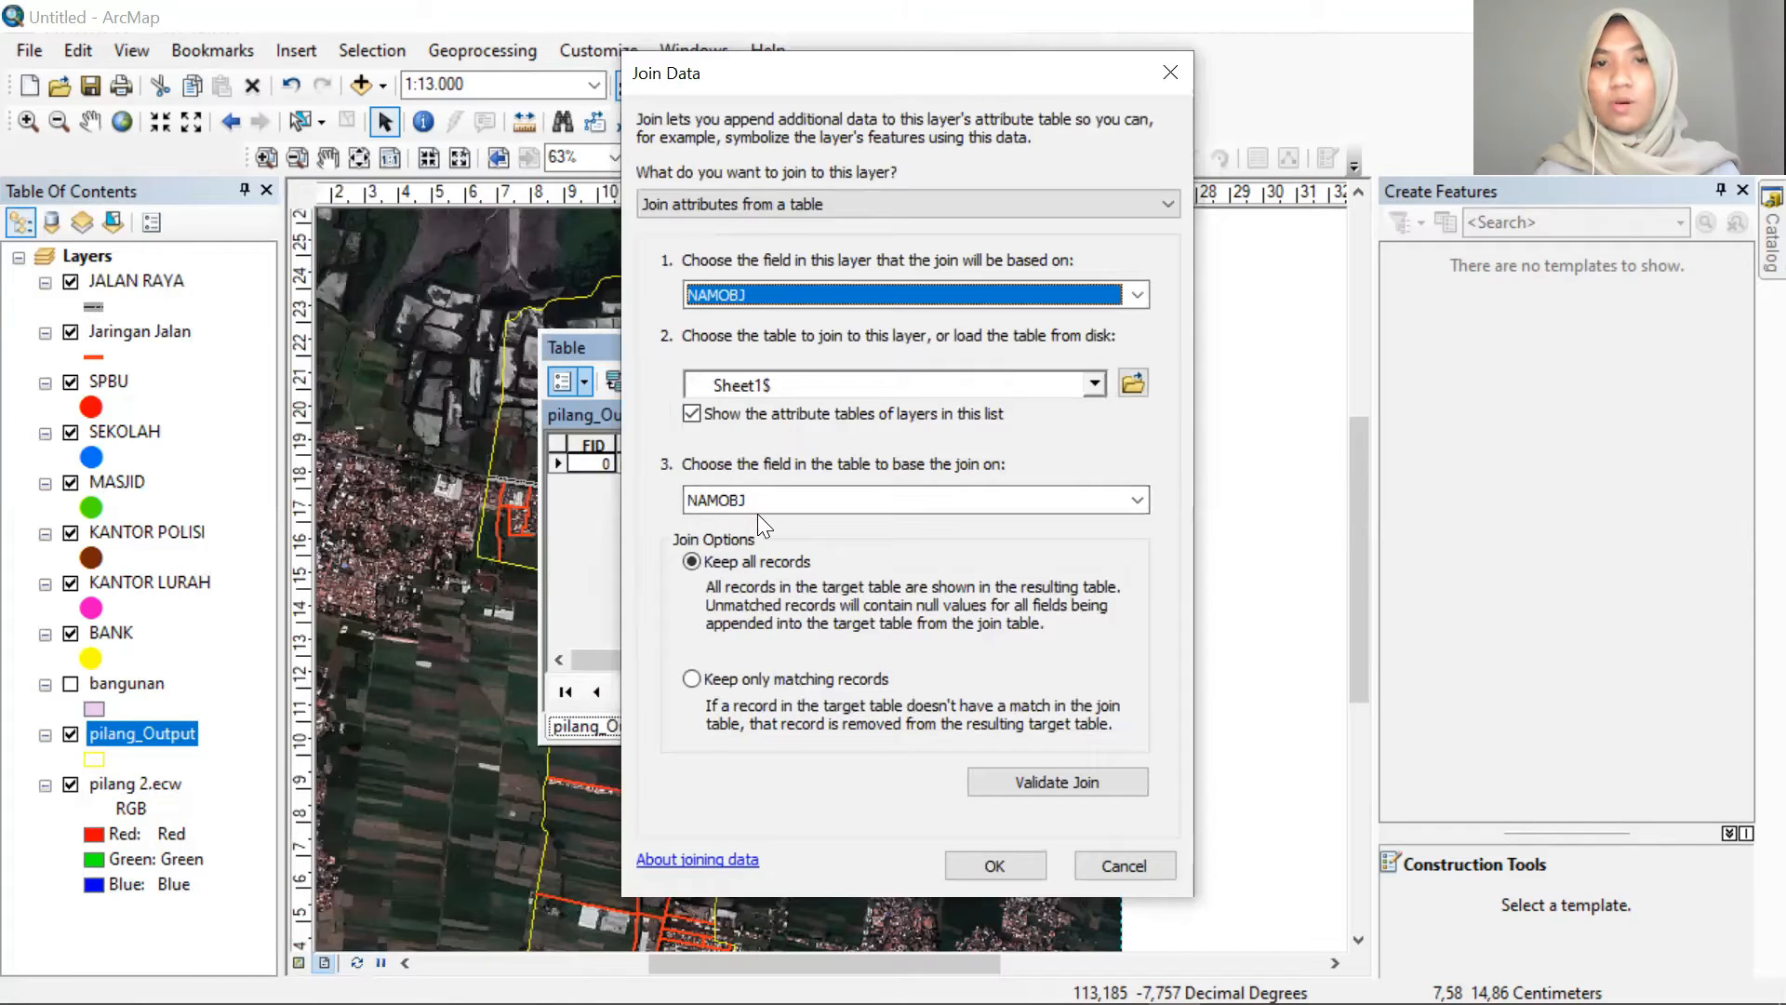
Validate the join between pilang_Output and Sheet1$, close the validation report, and apply the join keeping all records
click(1049, 781)
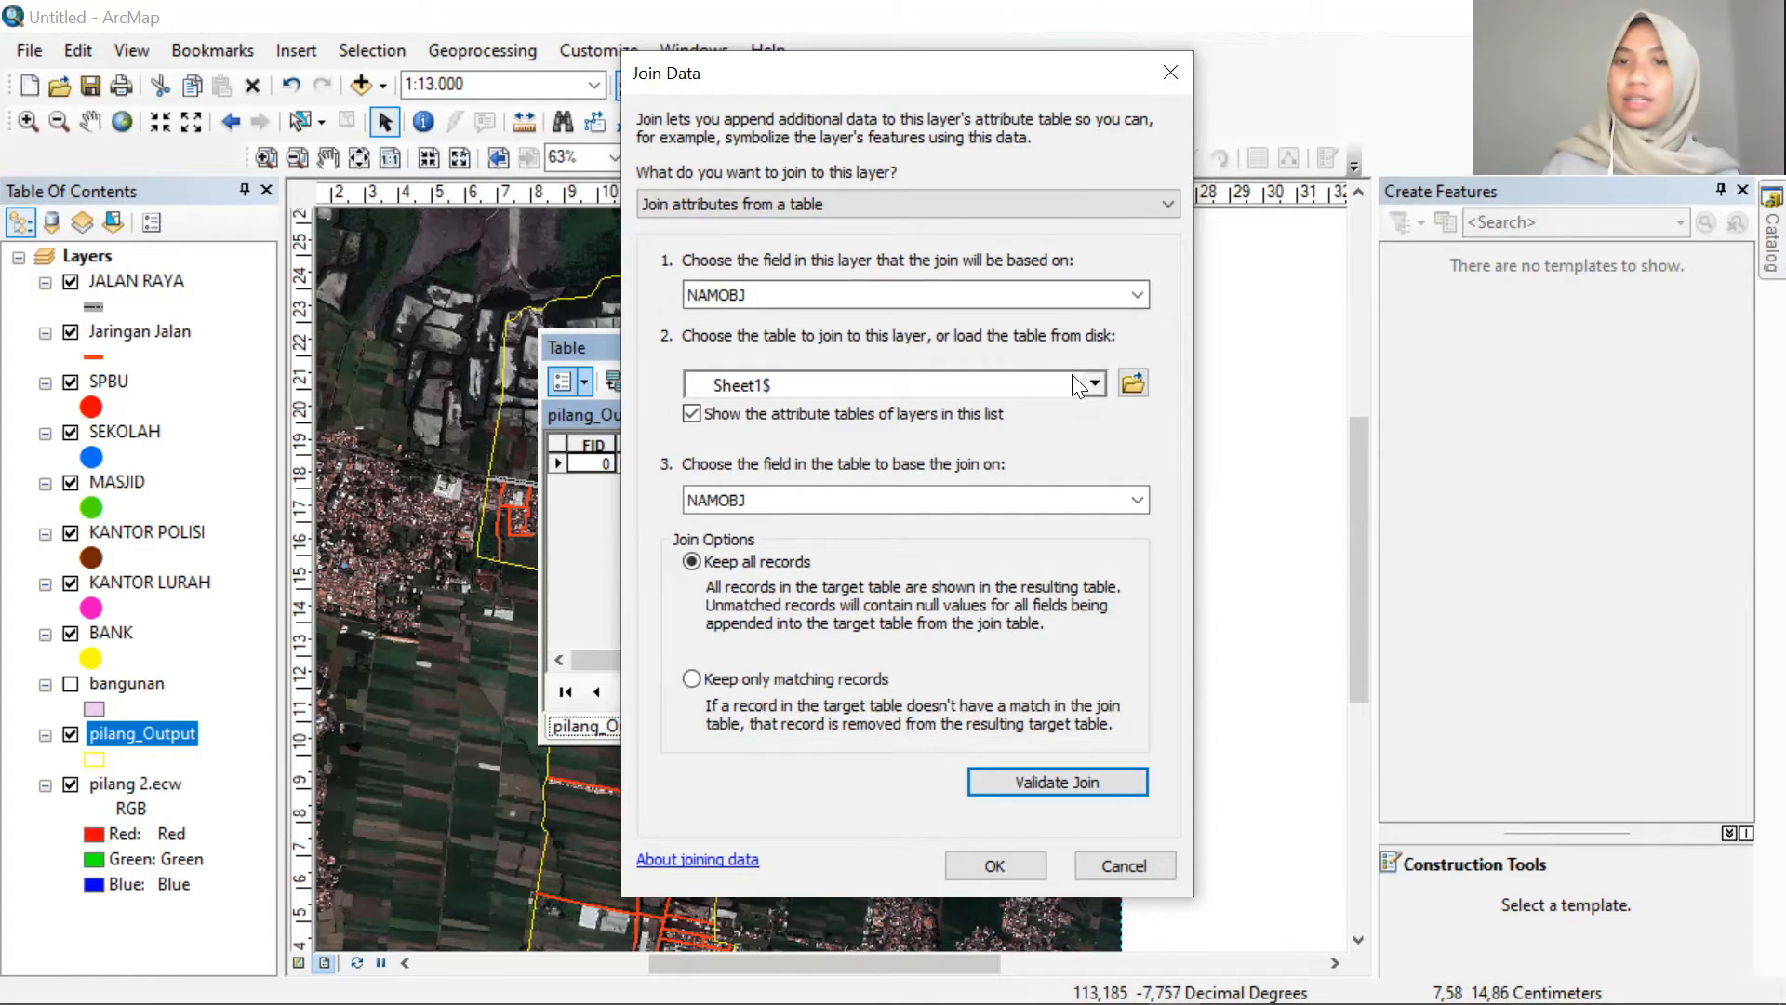
click(1051, 785)
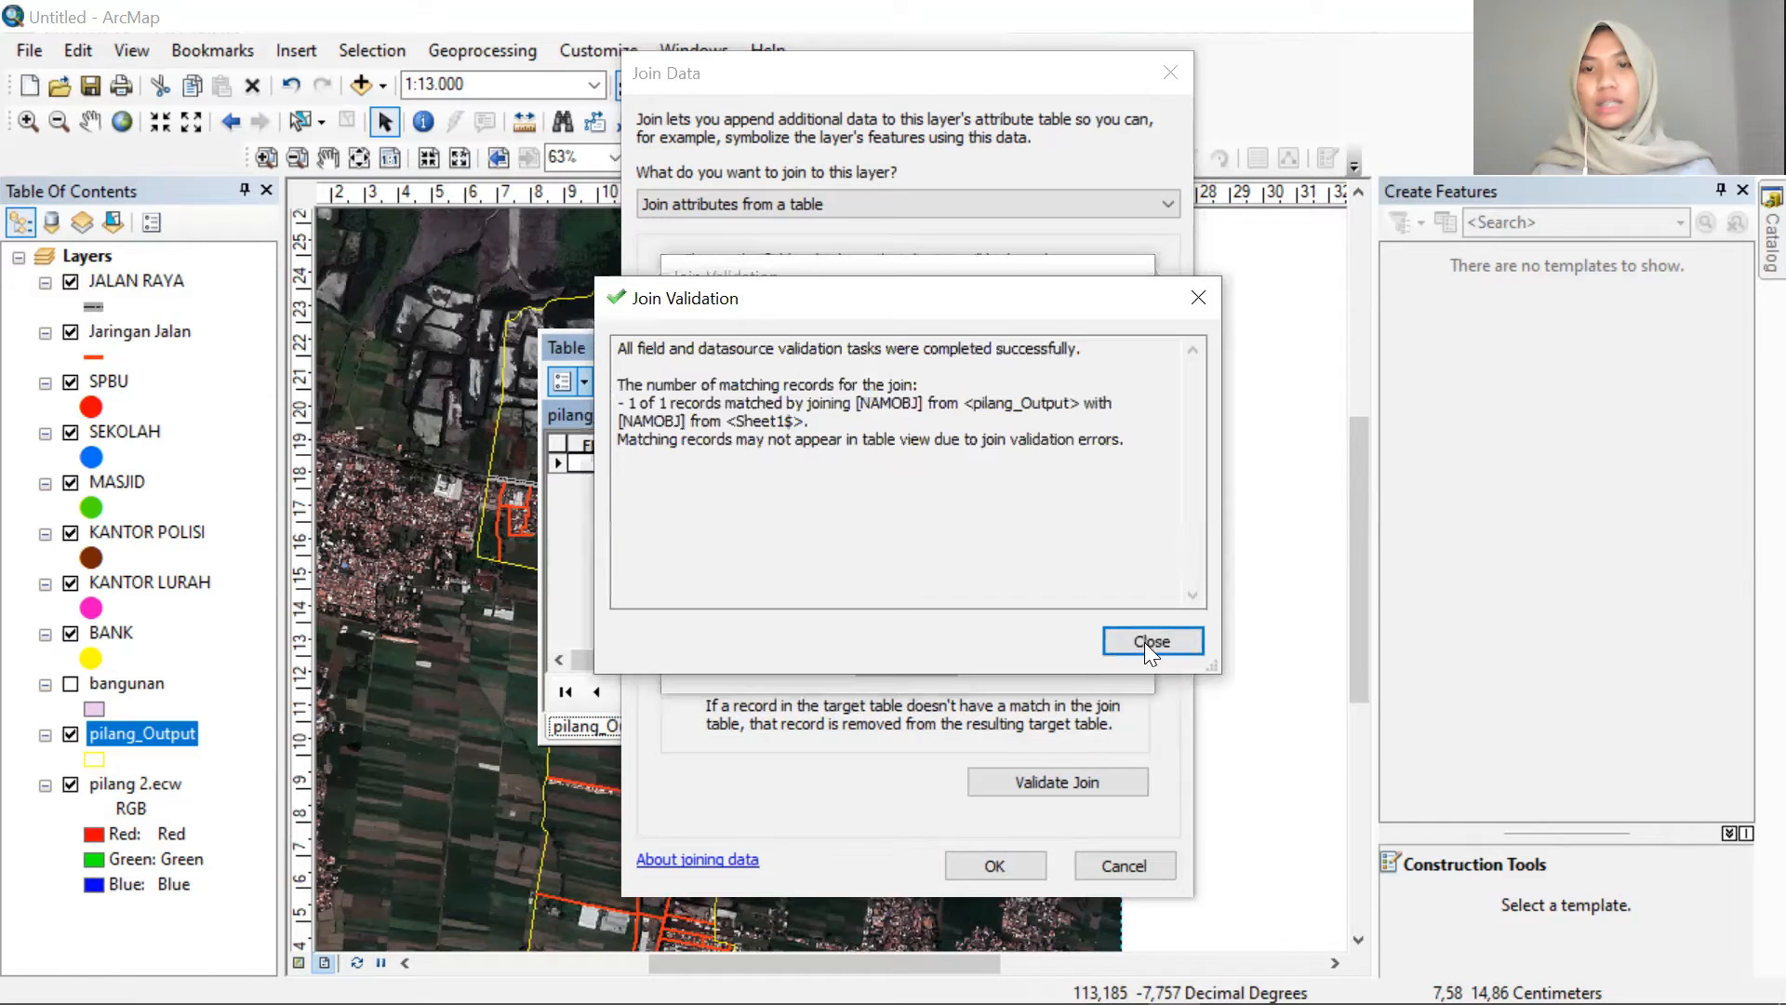
click(1109, 641)
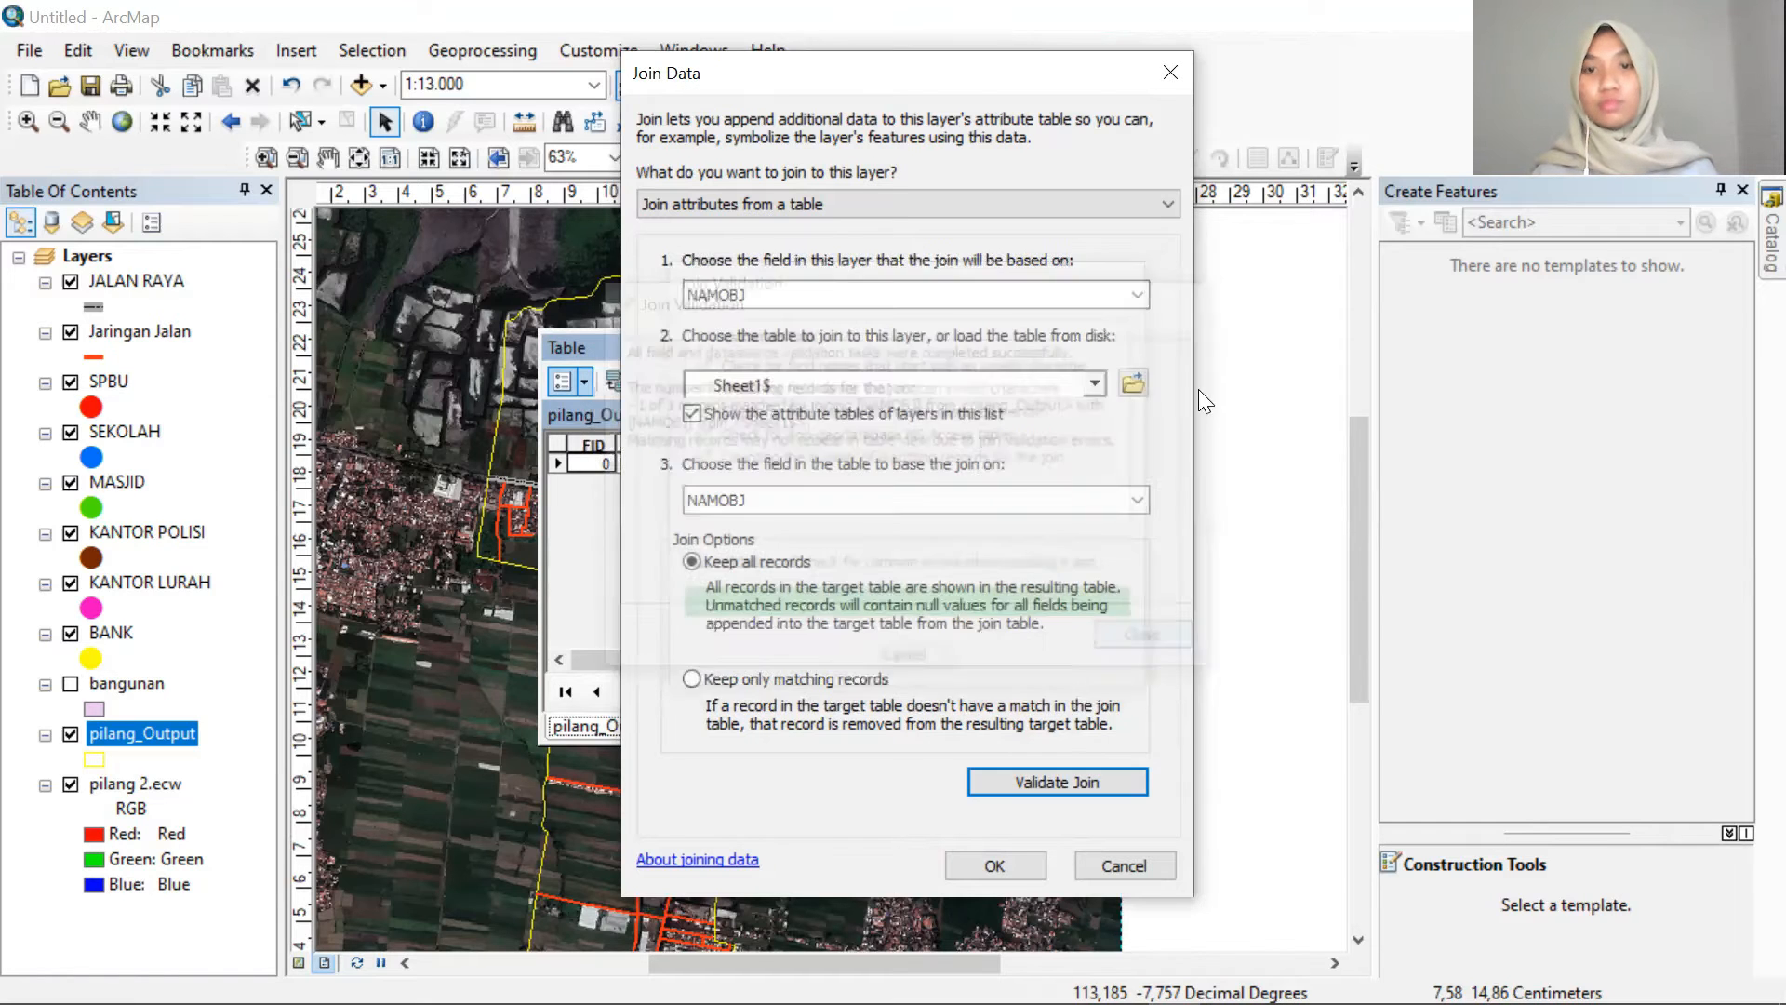
click(1015, 867)
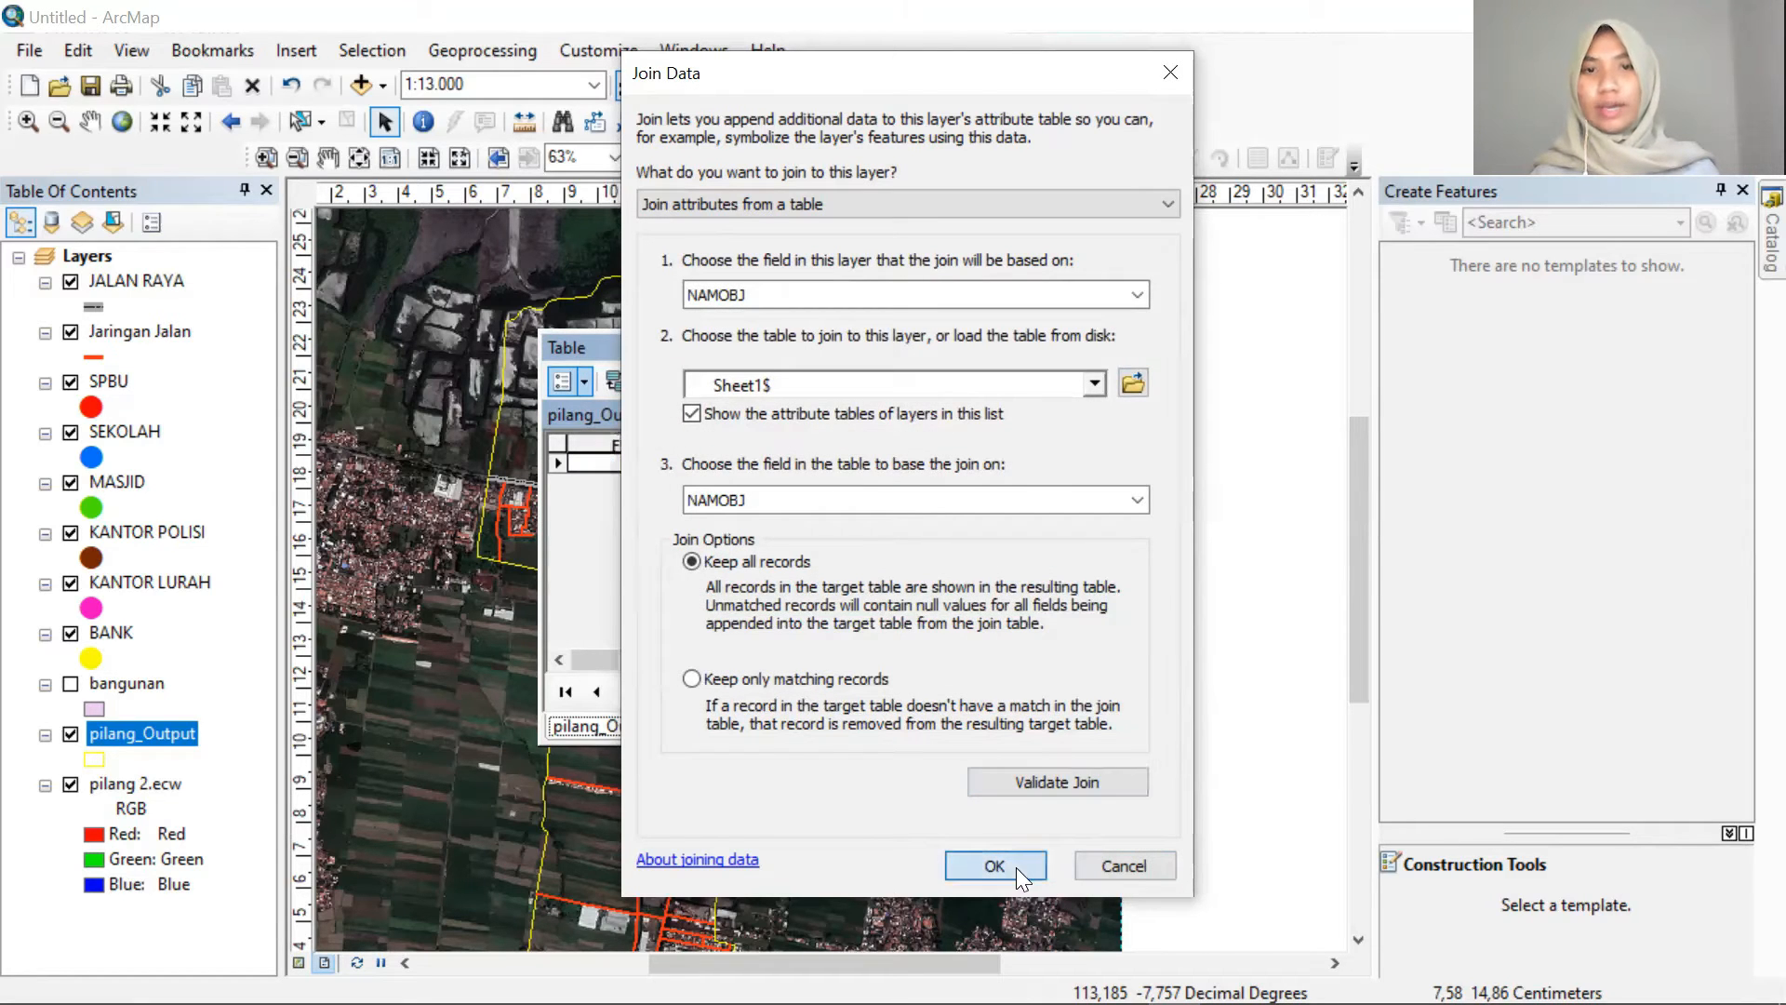
Examine the joined population and religion columns in the pilang_Output attribute table, and close the table
drag(714, 657, 1042, 712)
click(1143, 659)
click(1143, 659)
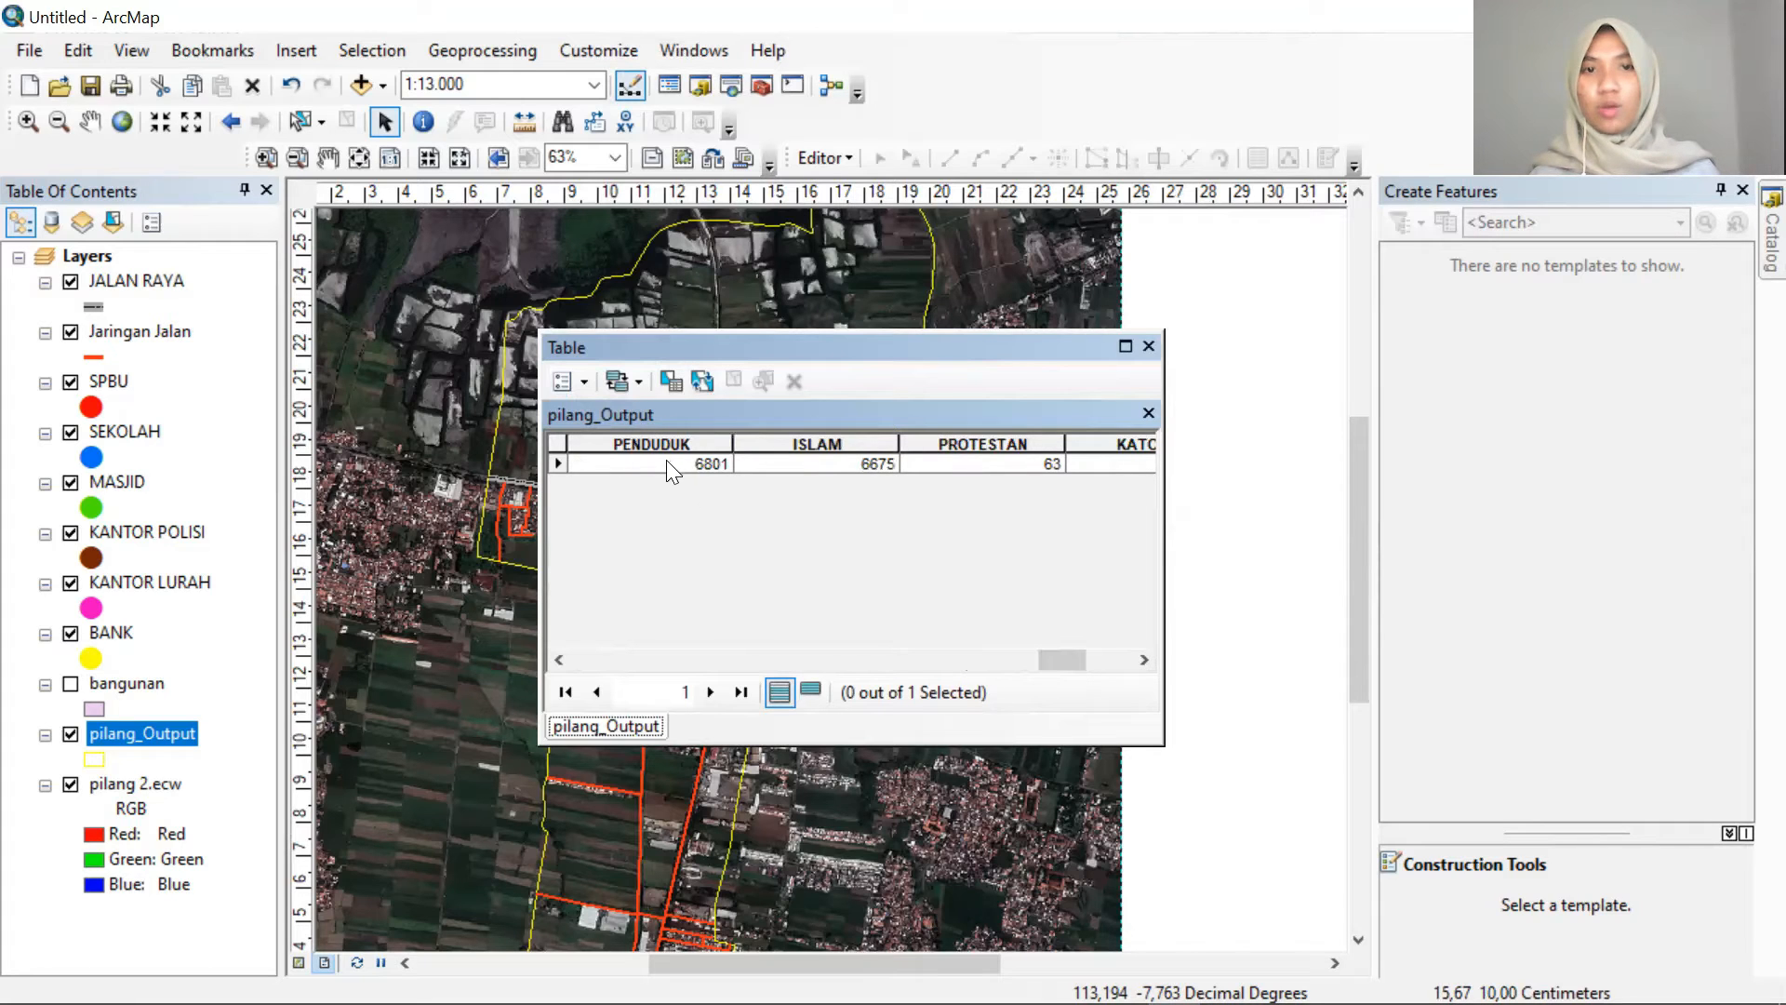
click(1143, 659)
click(1144, 659)
click(1143, 660)
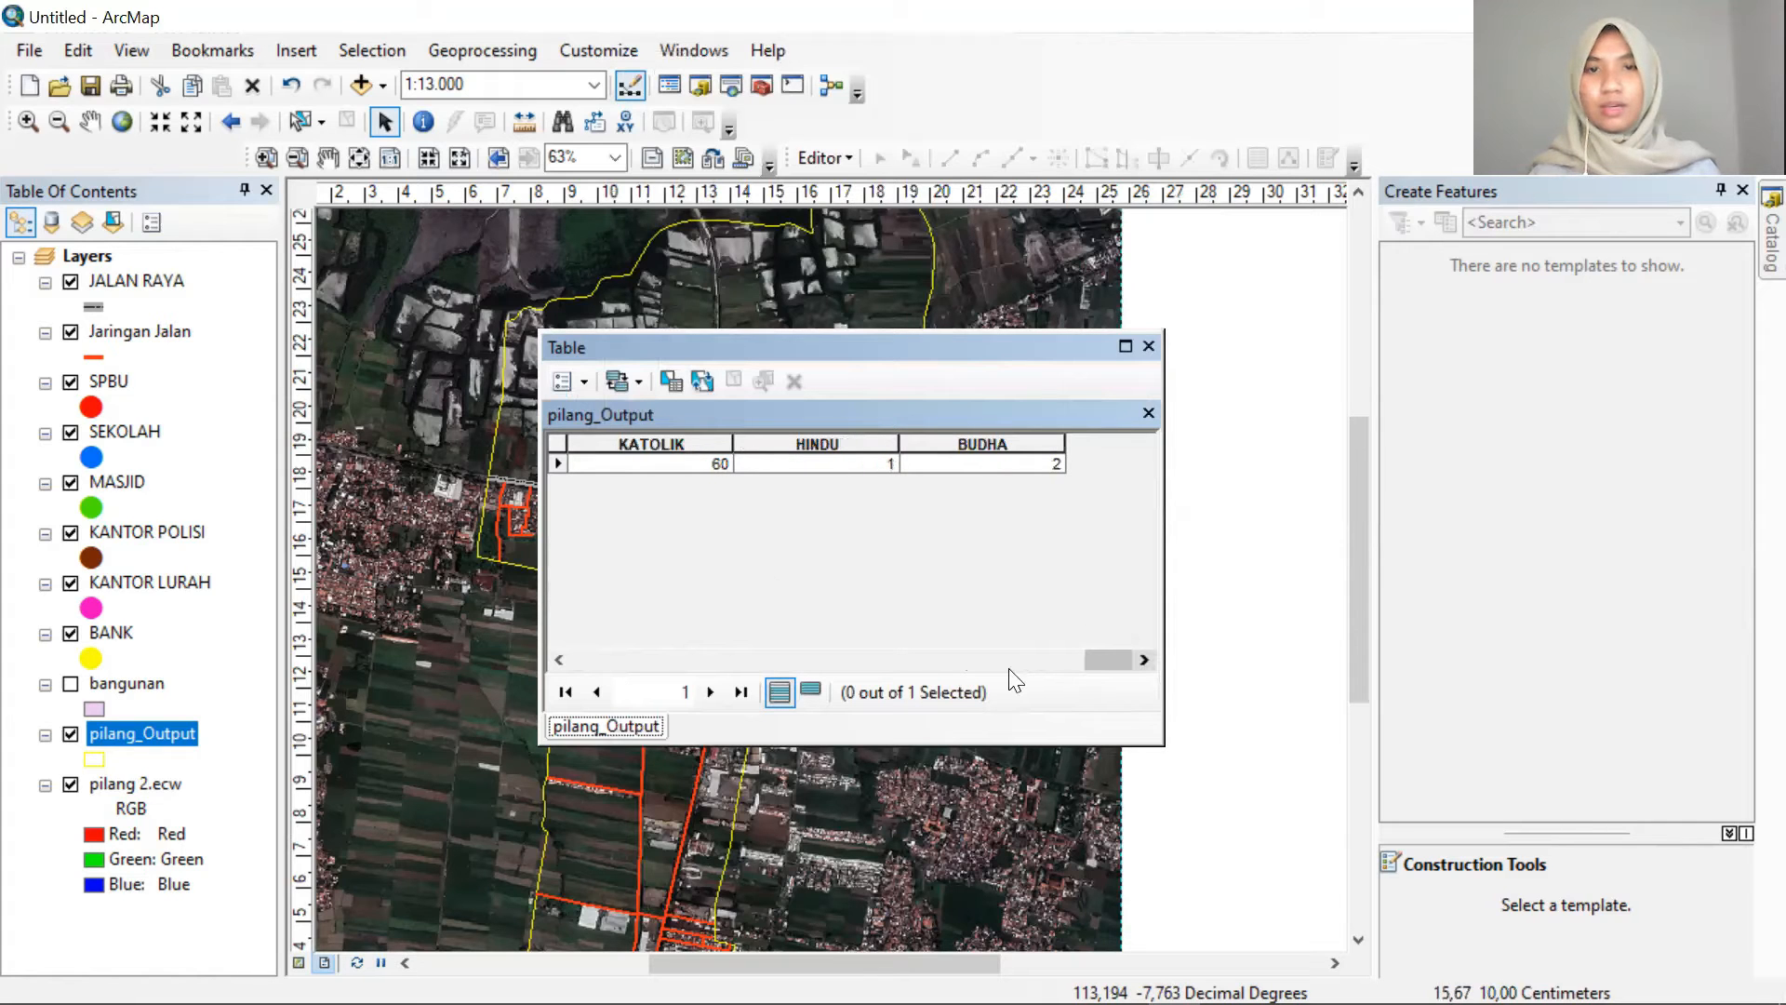
click(559, 660)
click(558, 660)
click(558, 659)
click(558, 660)
click(558, 660)
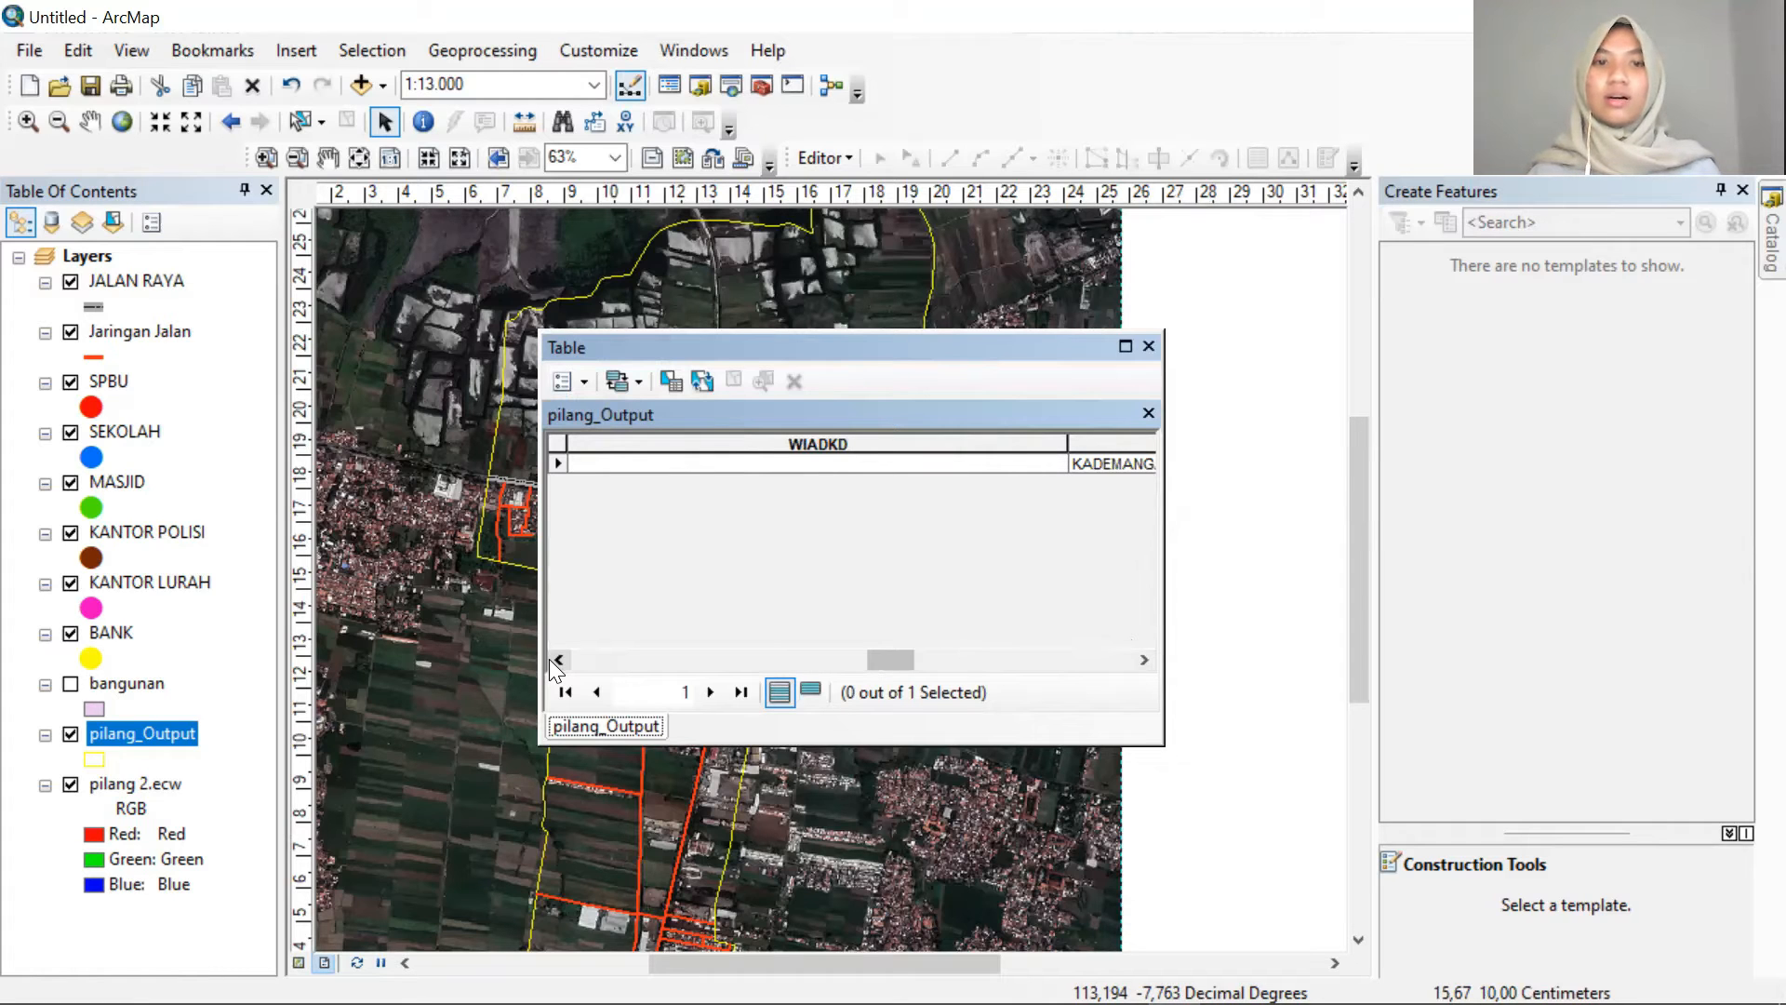
click(559, 660)
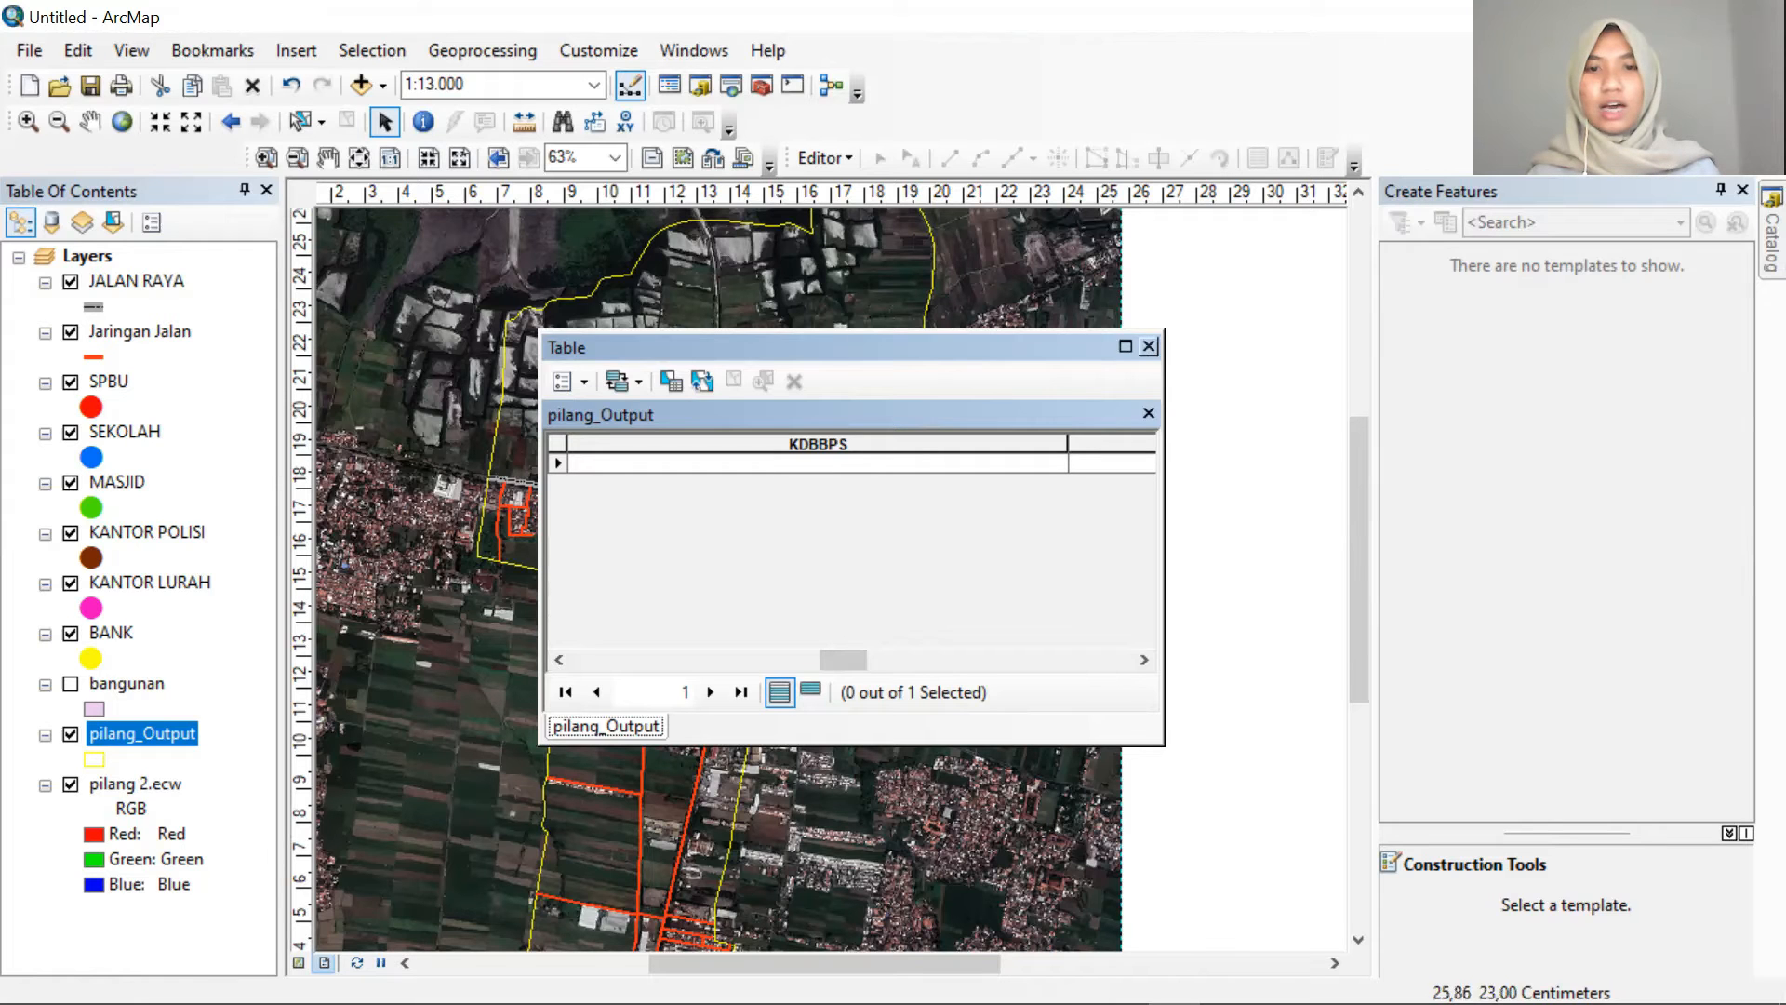
click(1149, 346)
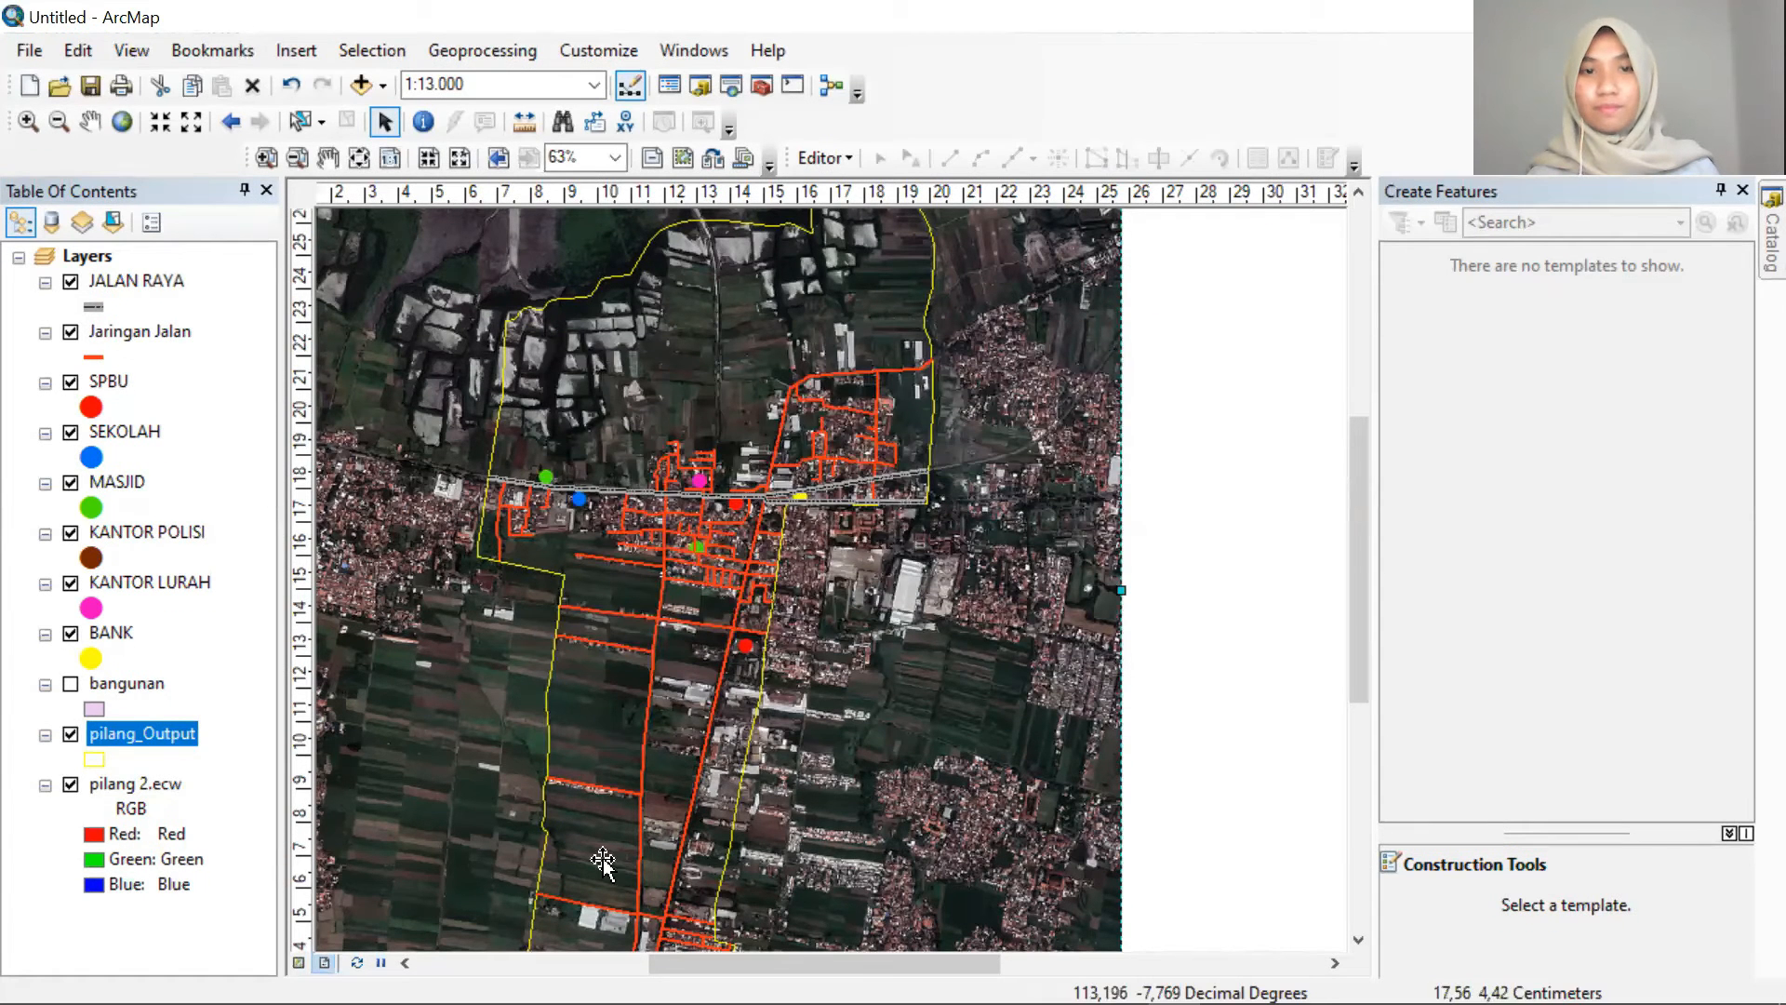
Add the Sungai.shp shapefile from the connected folder to the map as the topmost layer
click(402, 963)
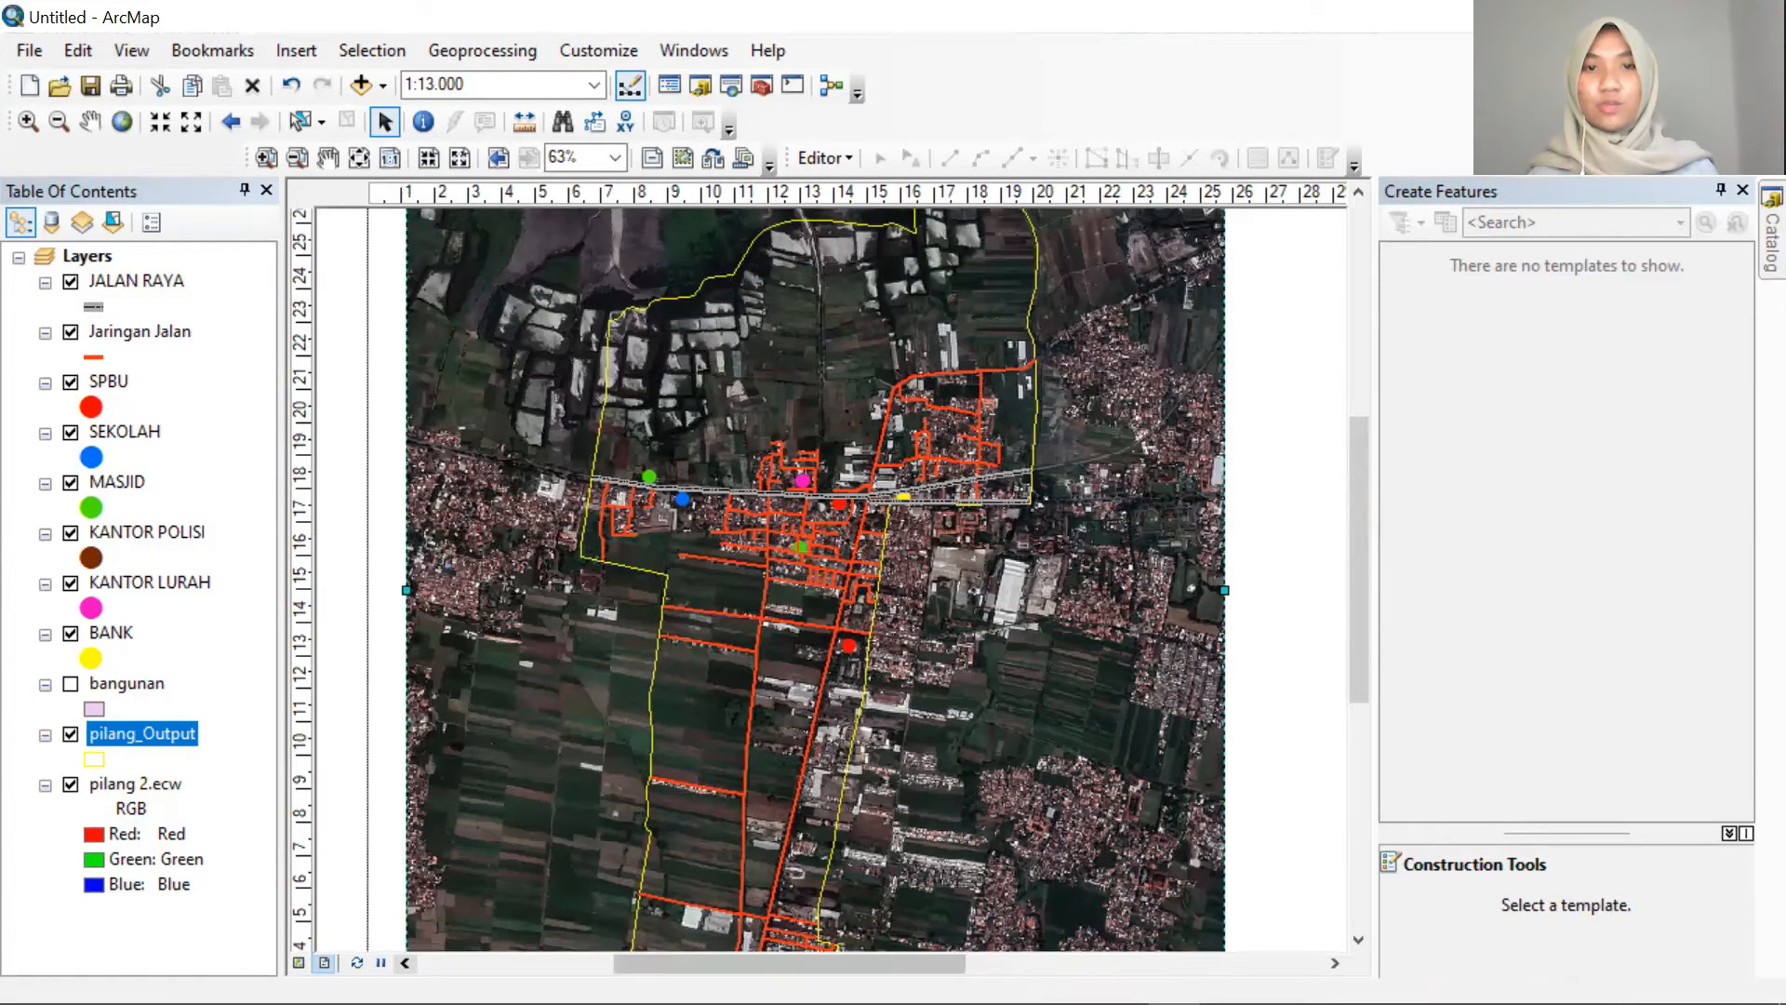
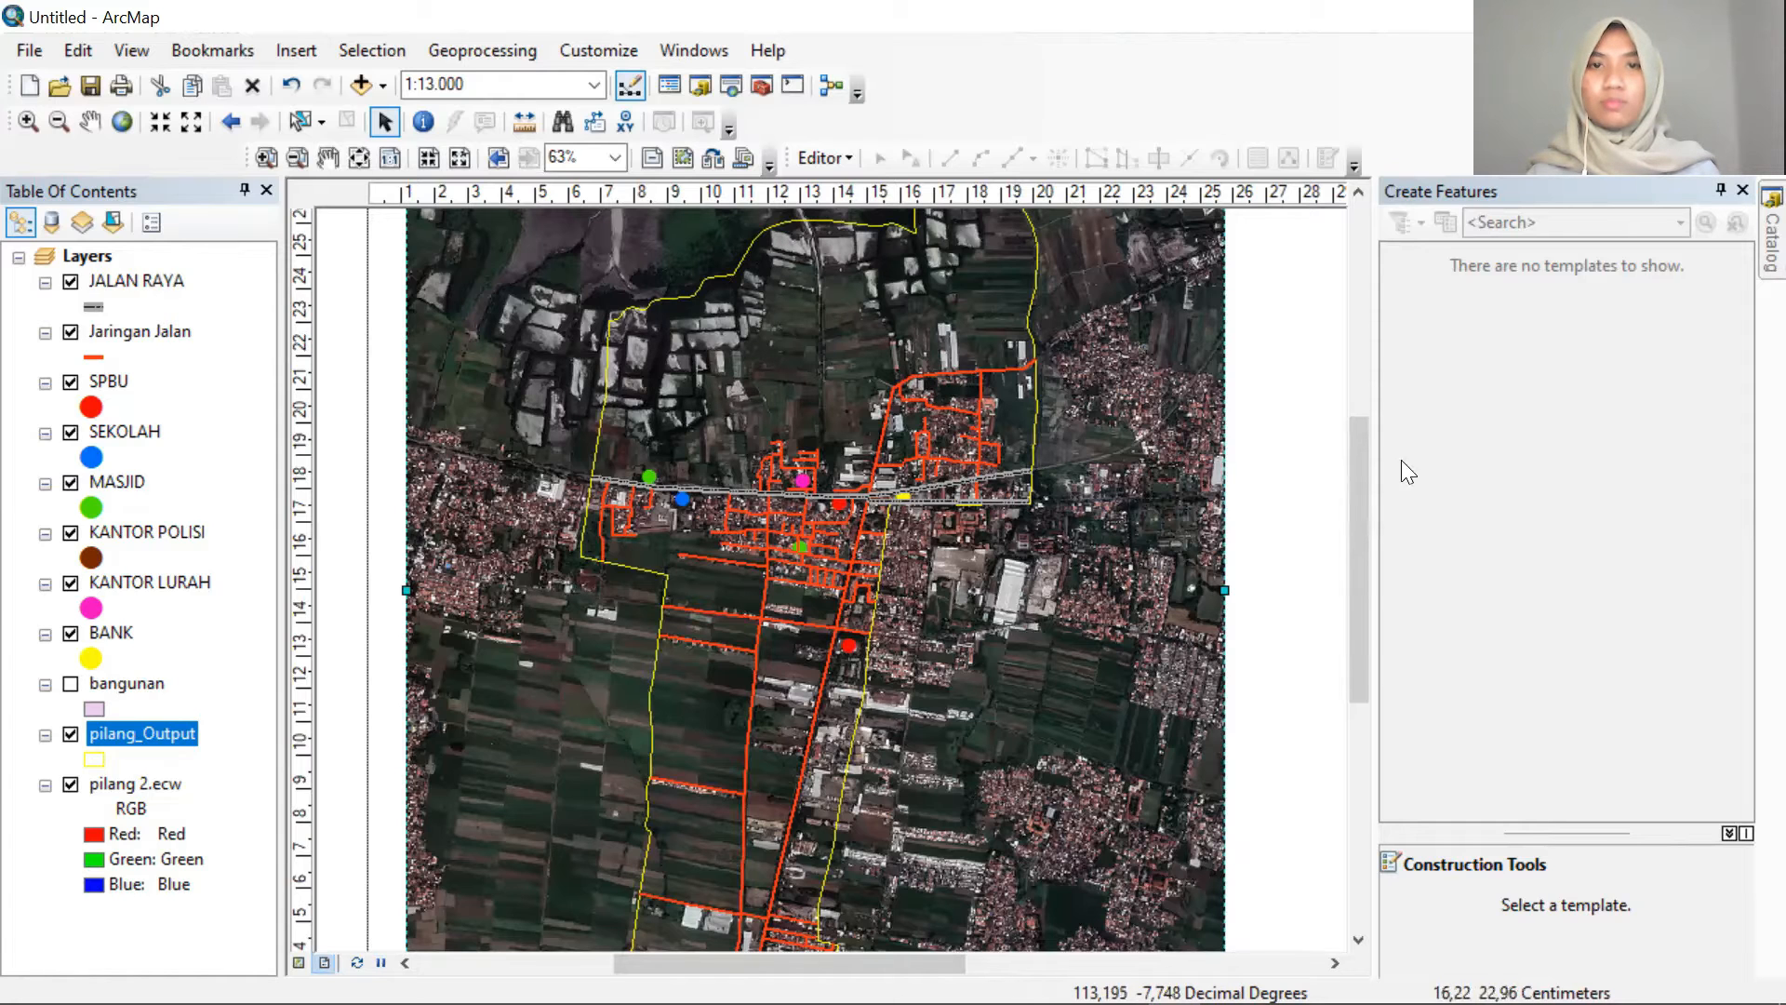
click(1358, 195)
click(1358, 197)
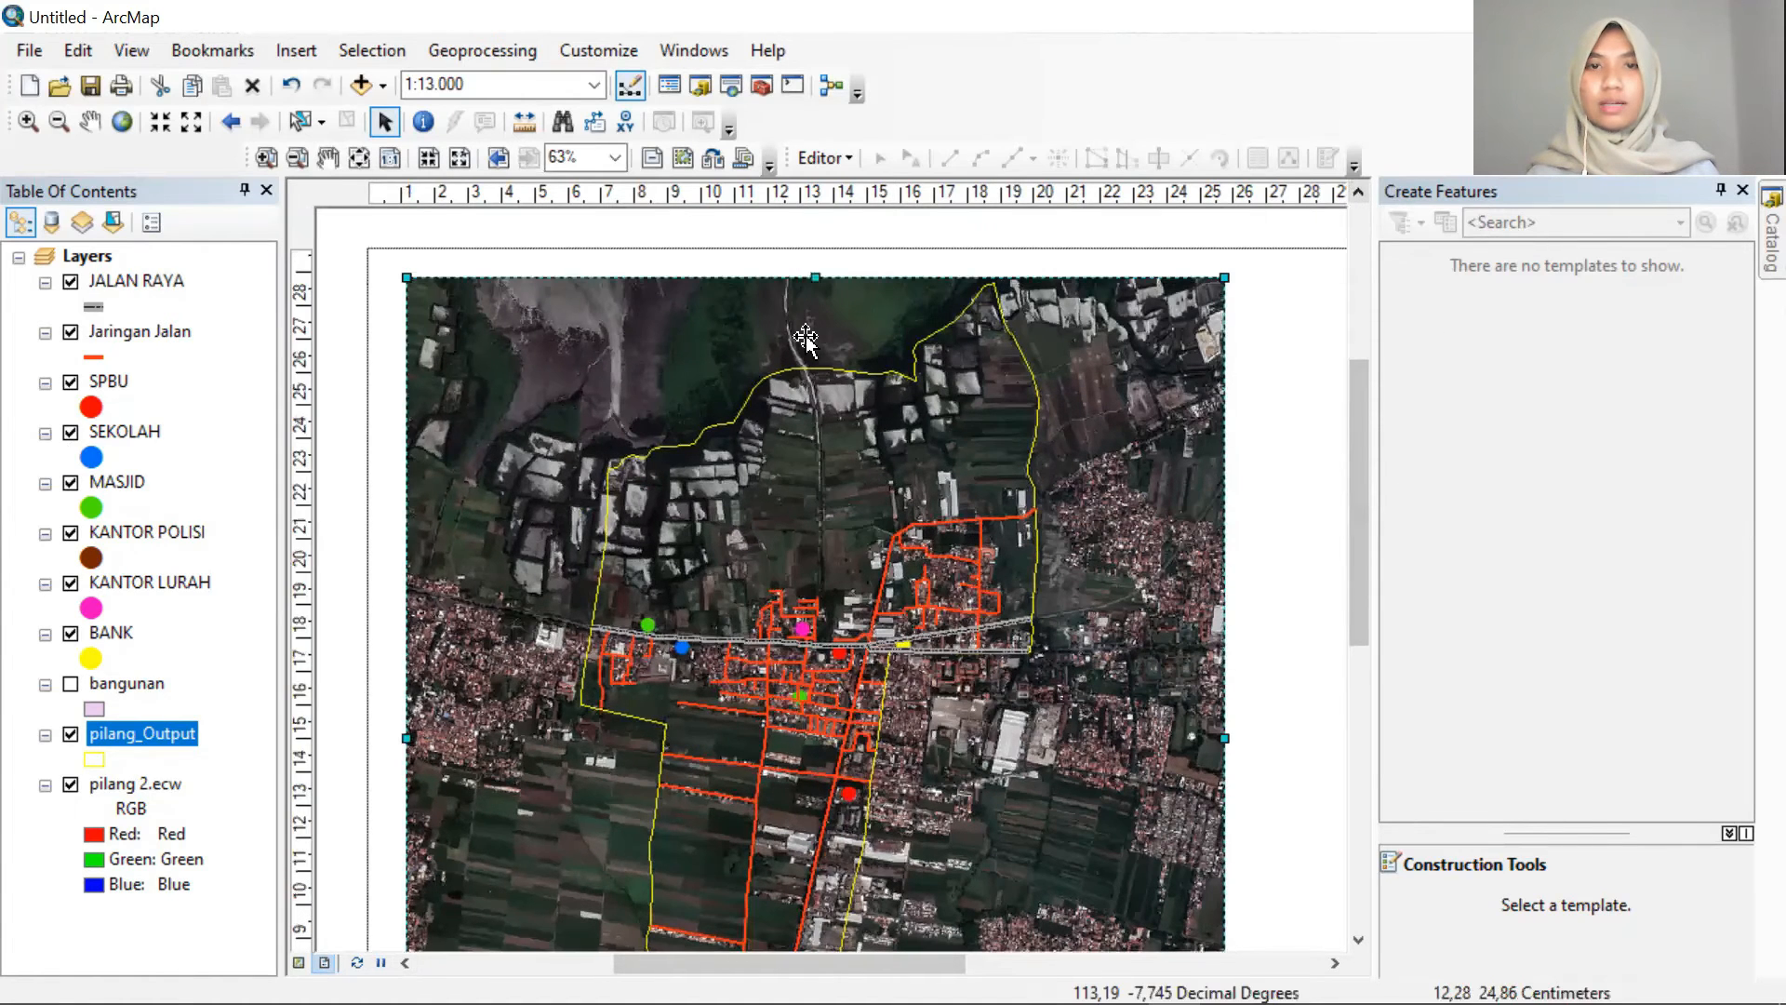
click(638, 291)
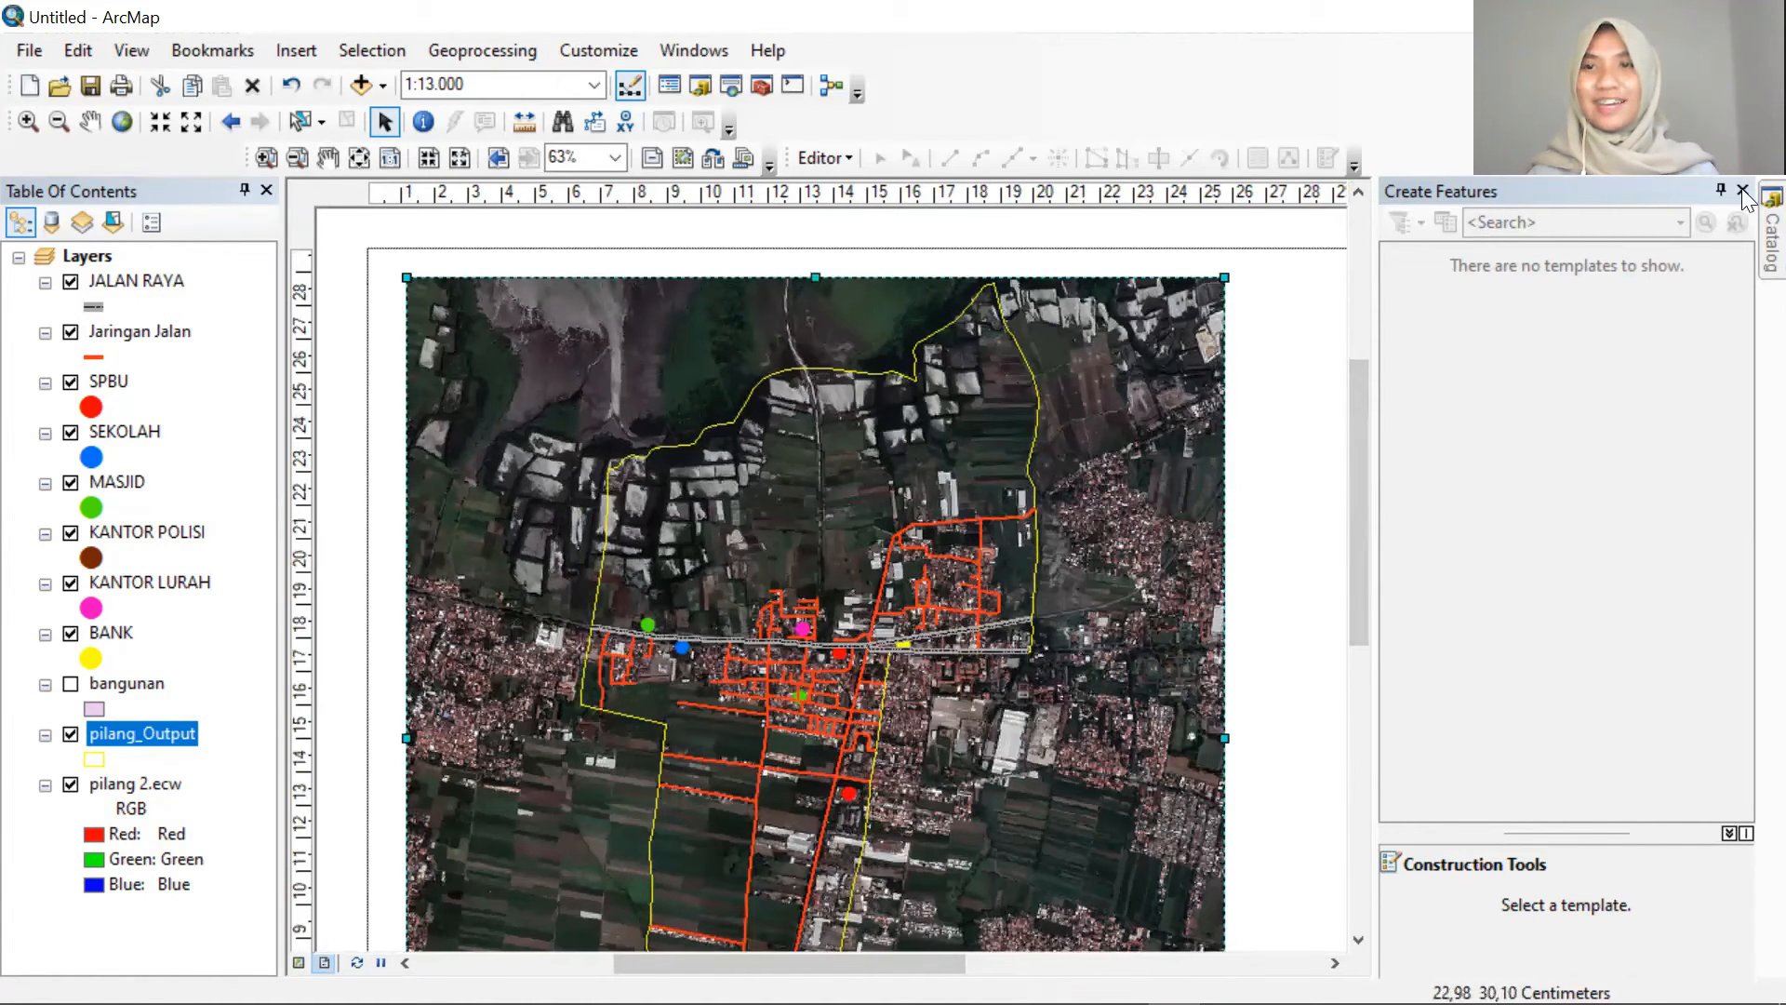
click(1771, 231)
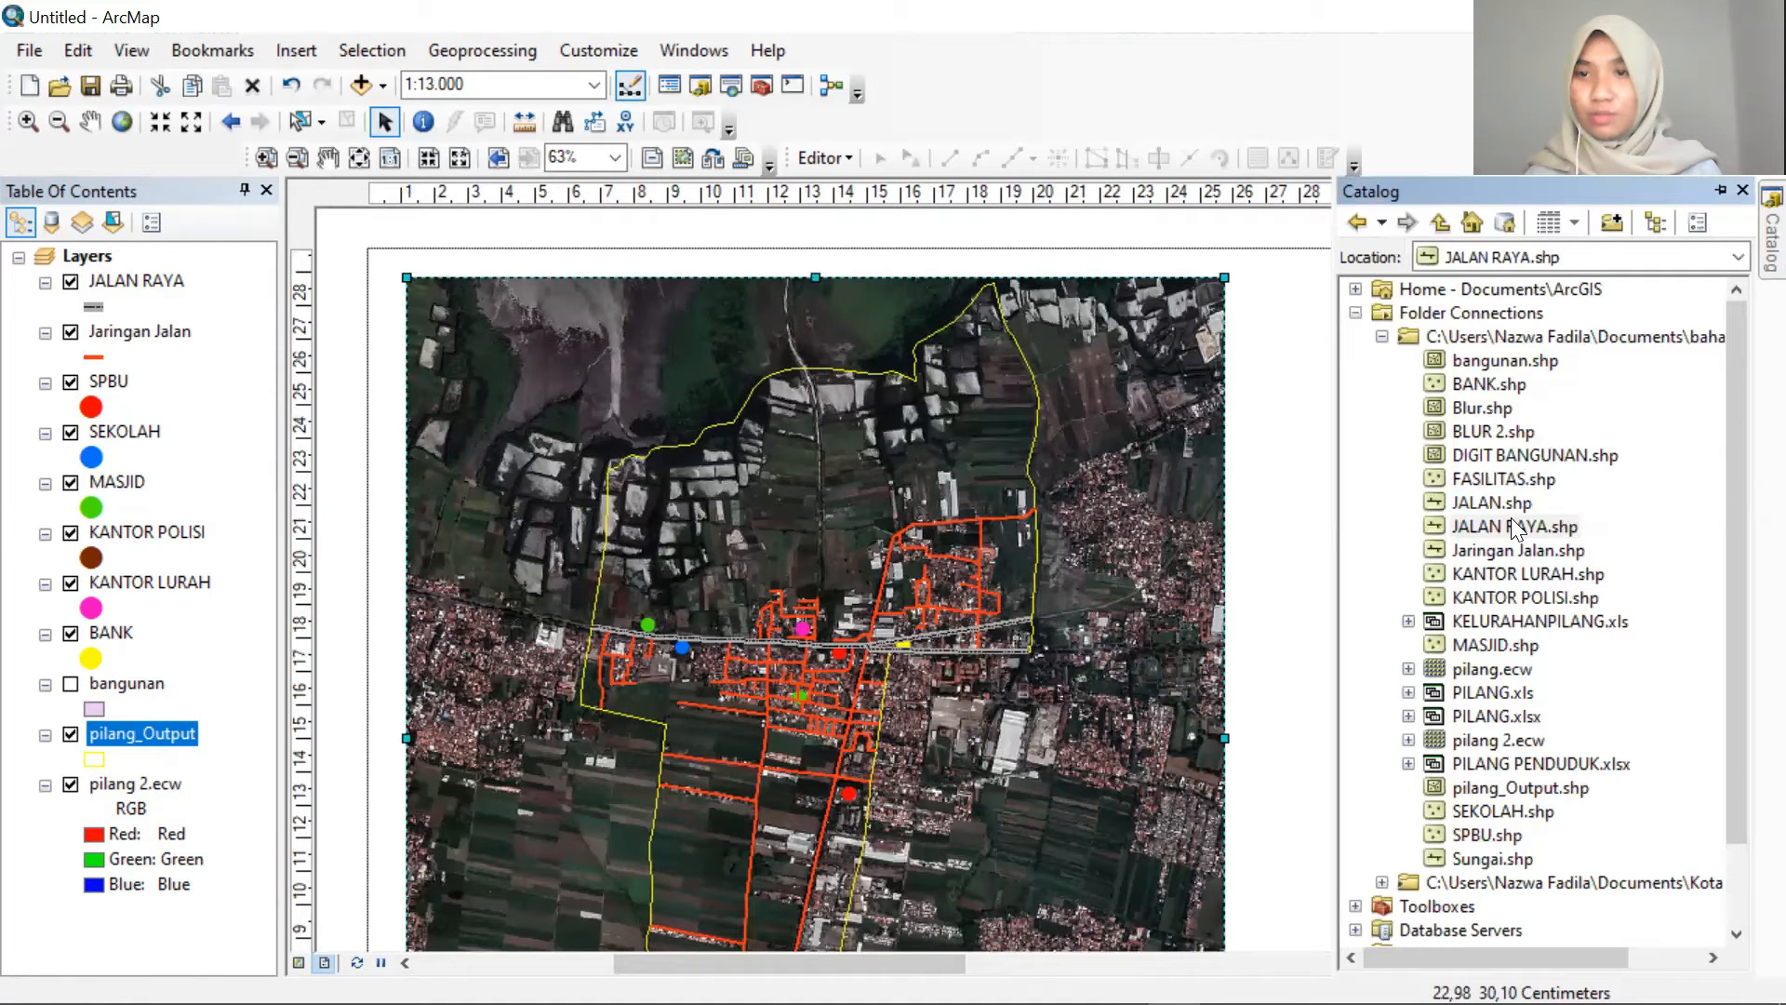
drag(1488, 856, 139, 272)
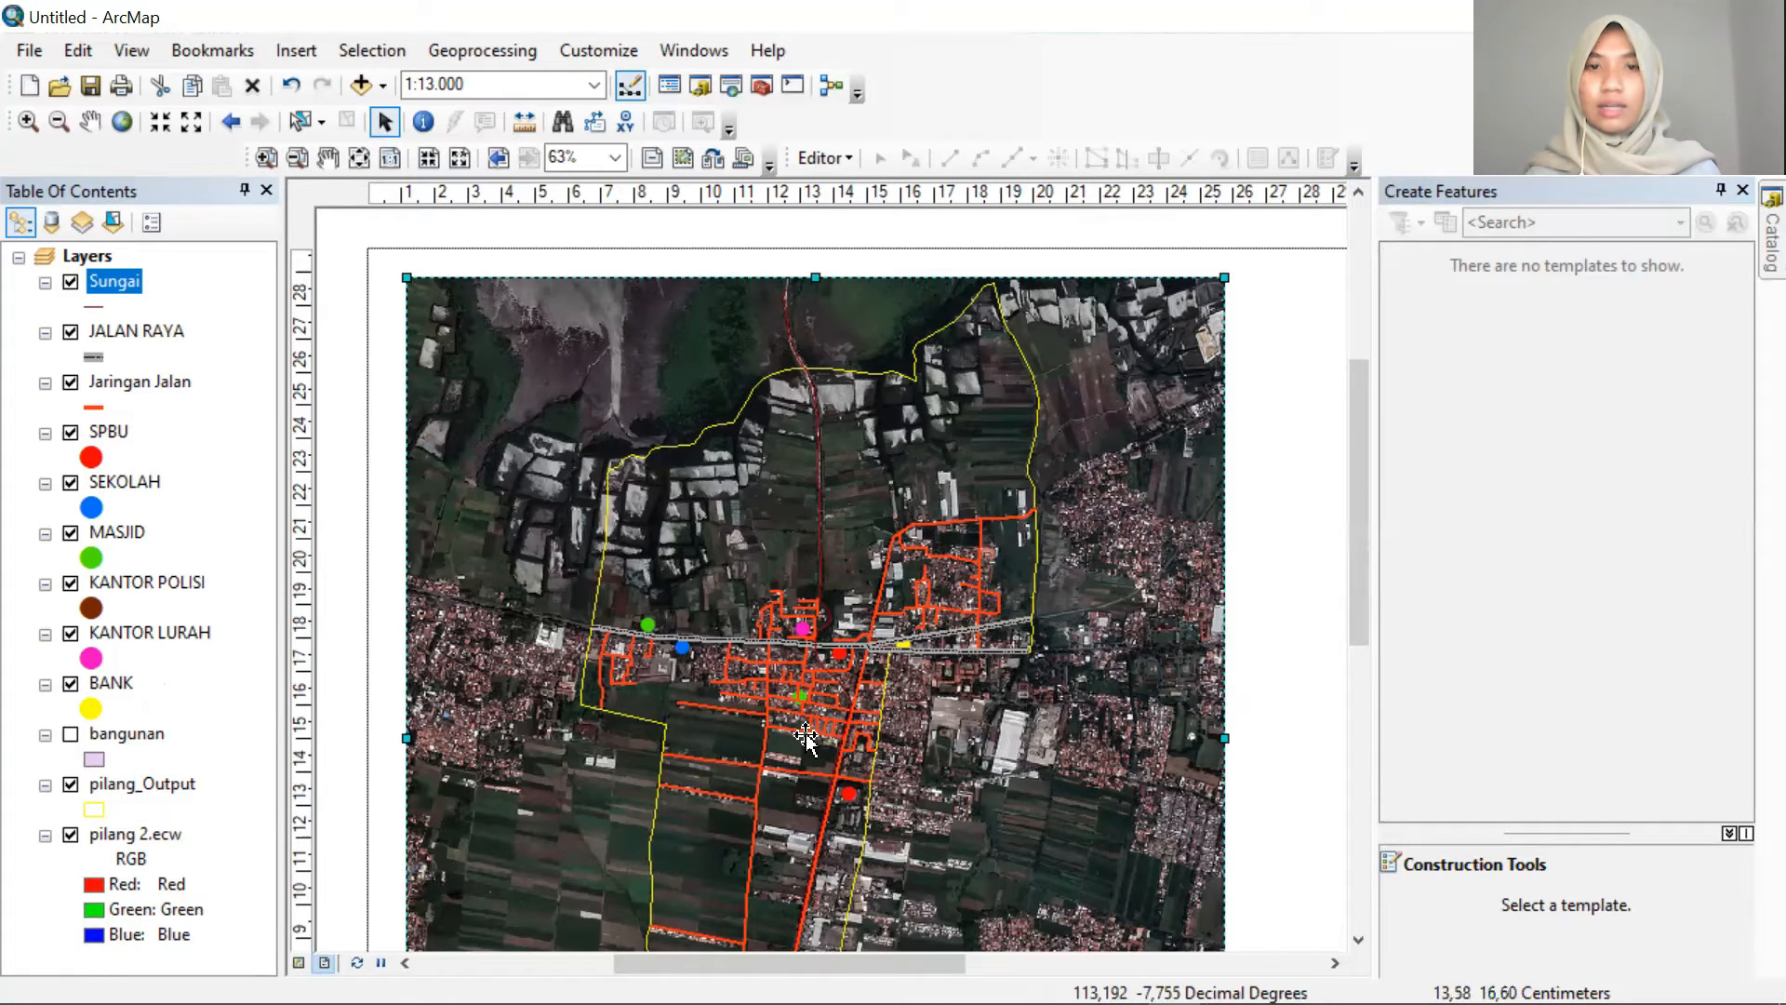
Symbolize the Sungai layer with the River line style at a width of 2
click(93, 308)
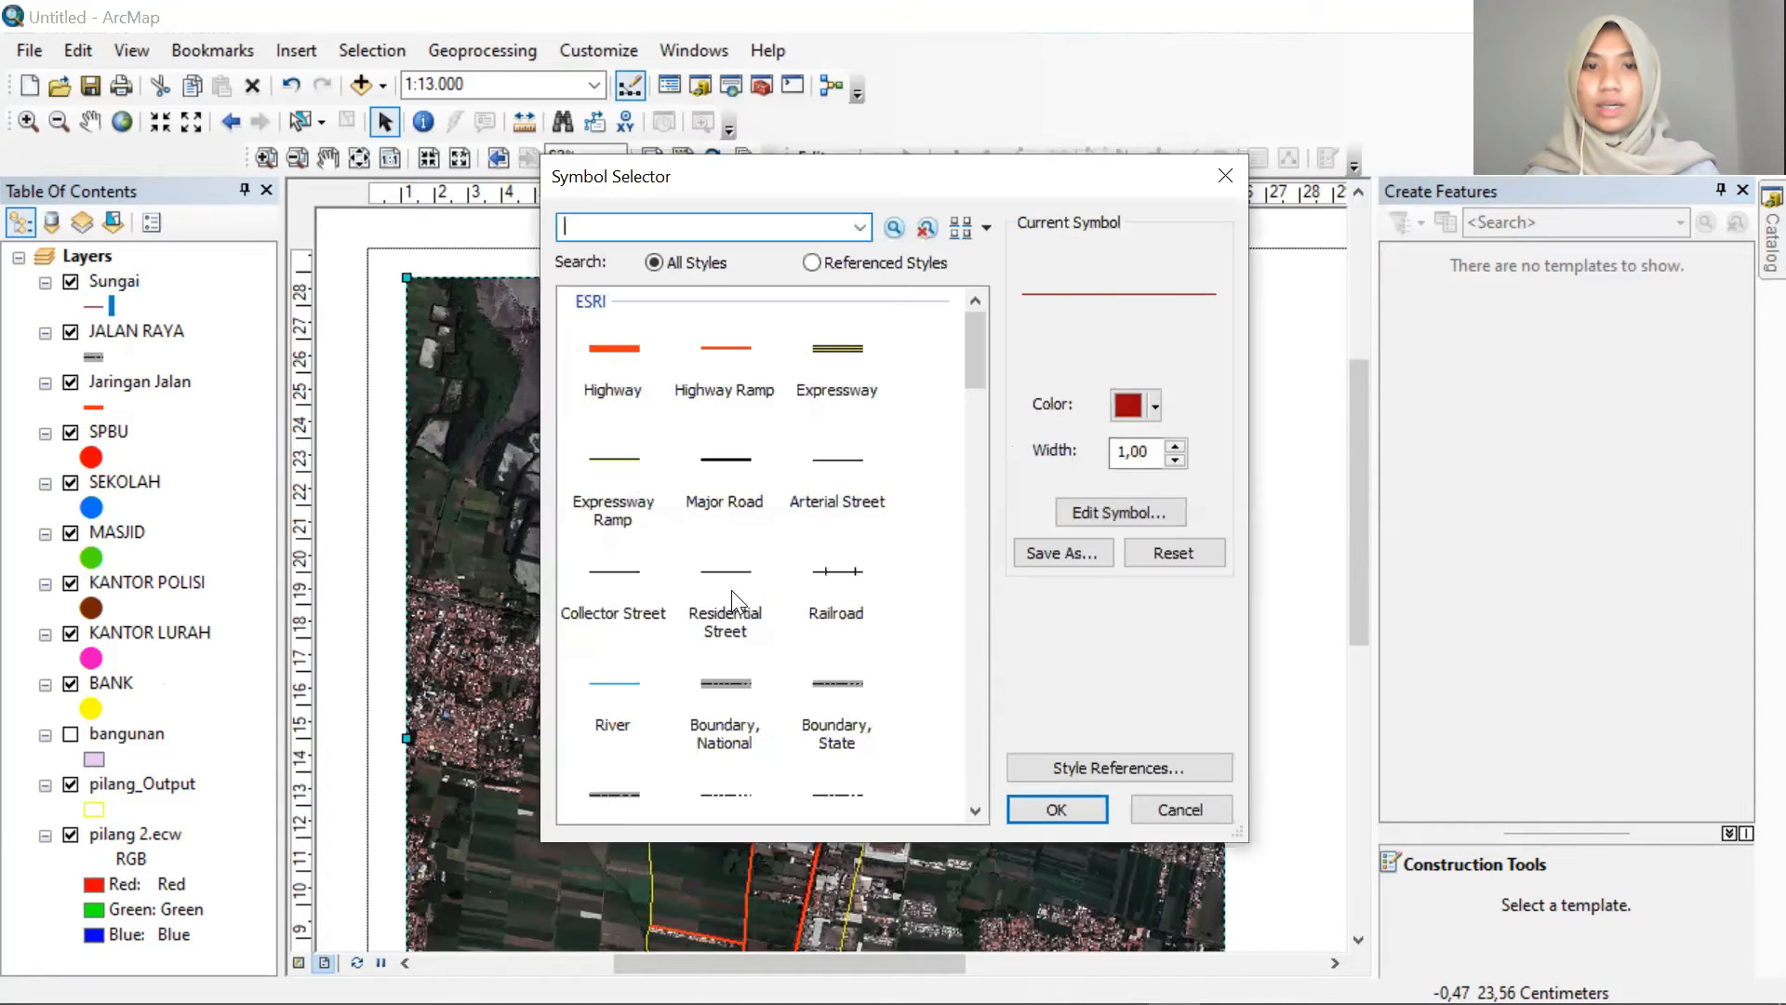
click(616, 686)
click(1175, 446)
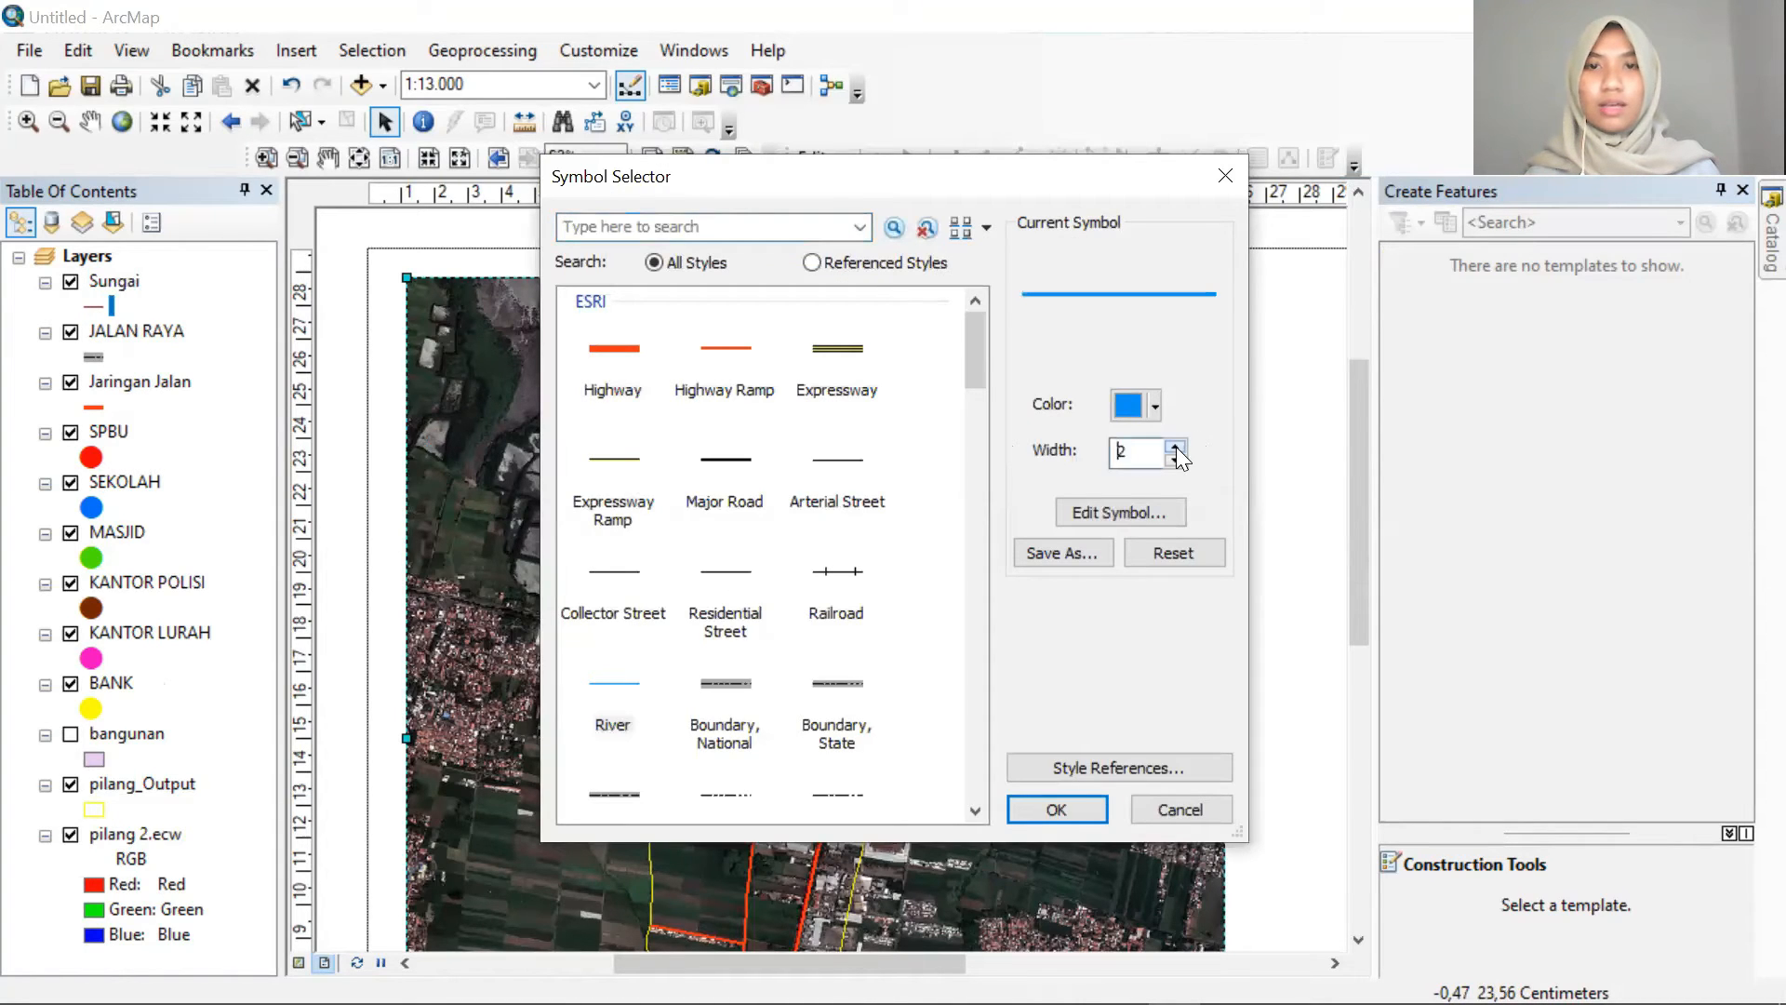
click(1059, 811)
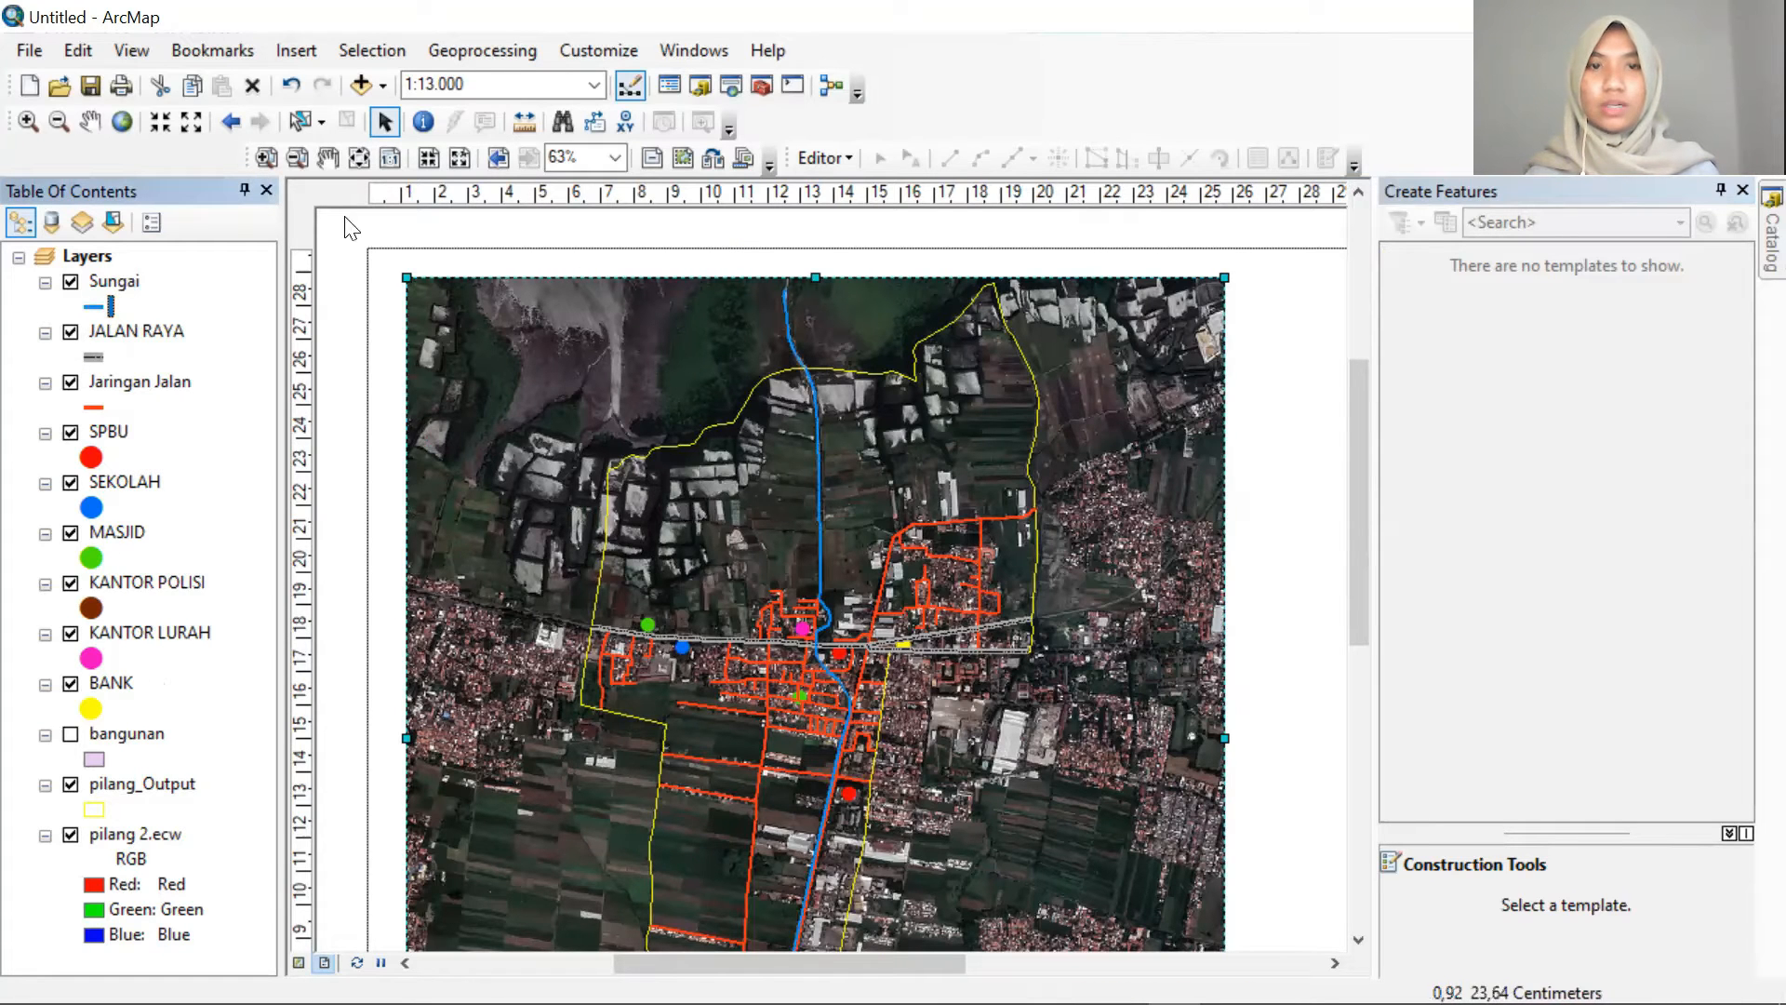
Display the Draw tools and deselect the map's data frame on the layout page
scroll(623, 407, up, 2)
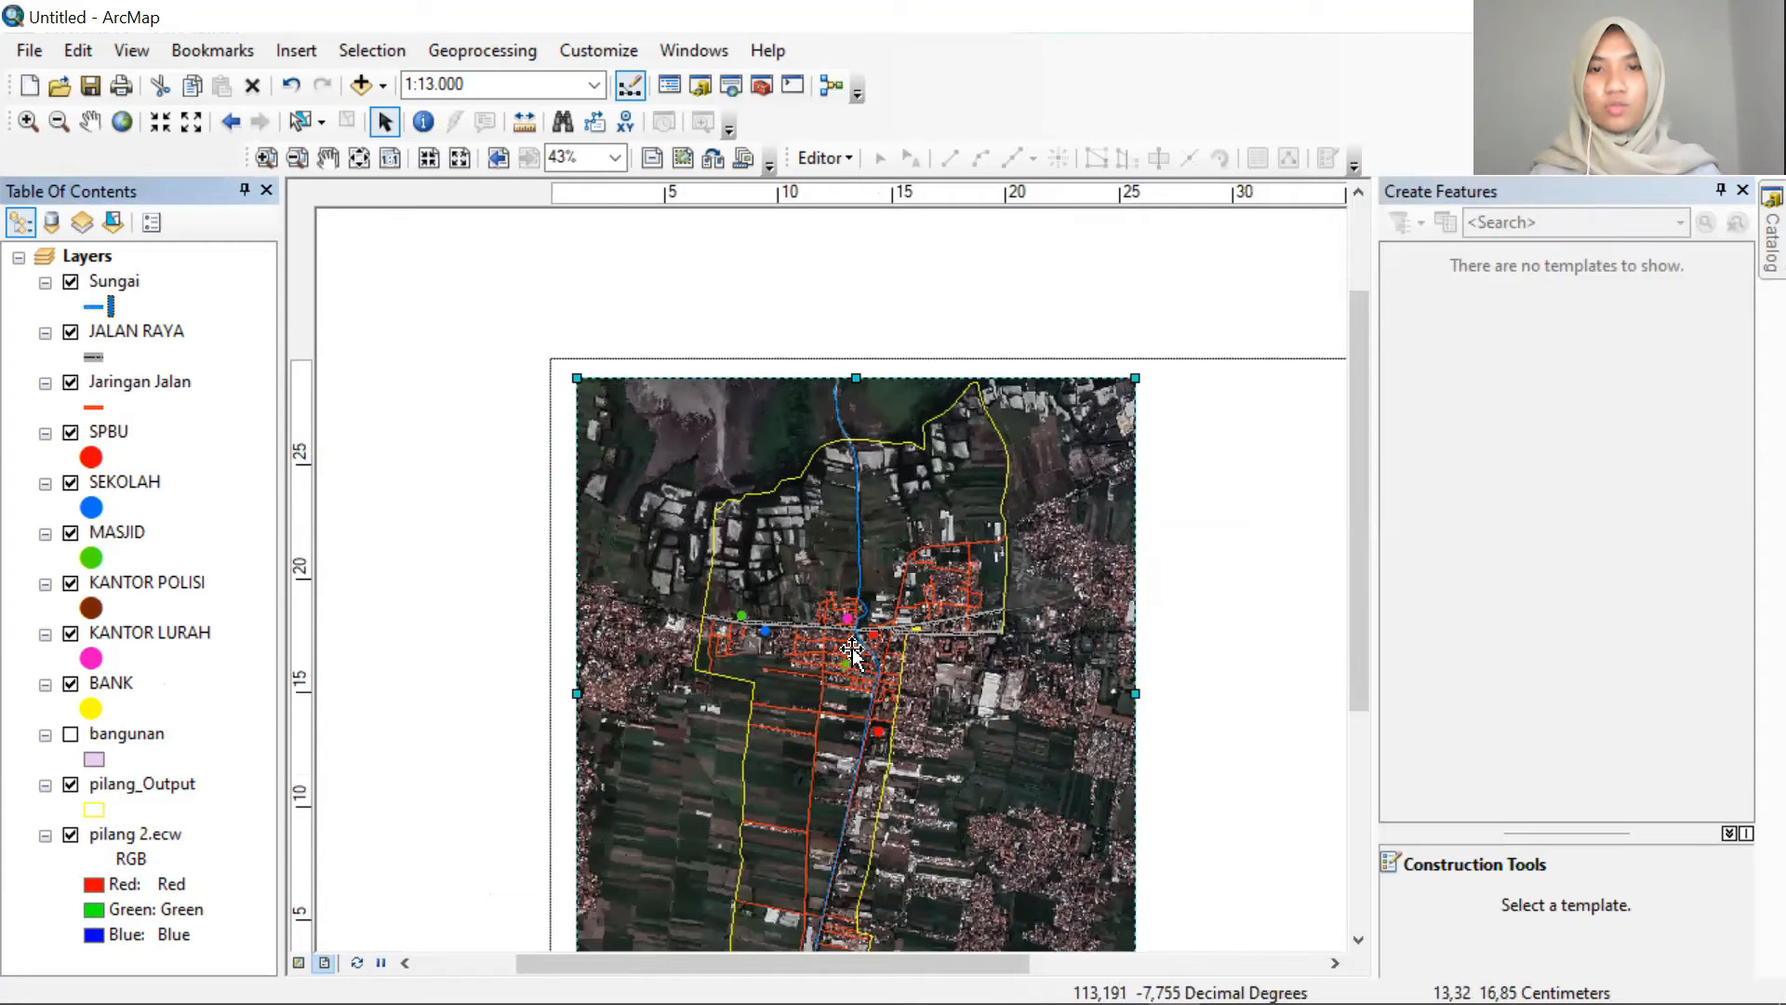
scroll(852, 652, down, 4)
scroll(852, 651, up, 2)
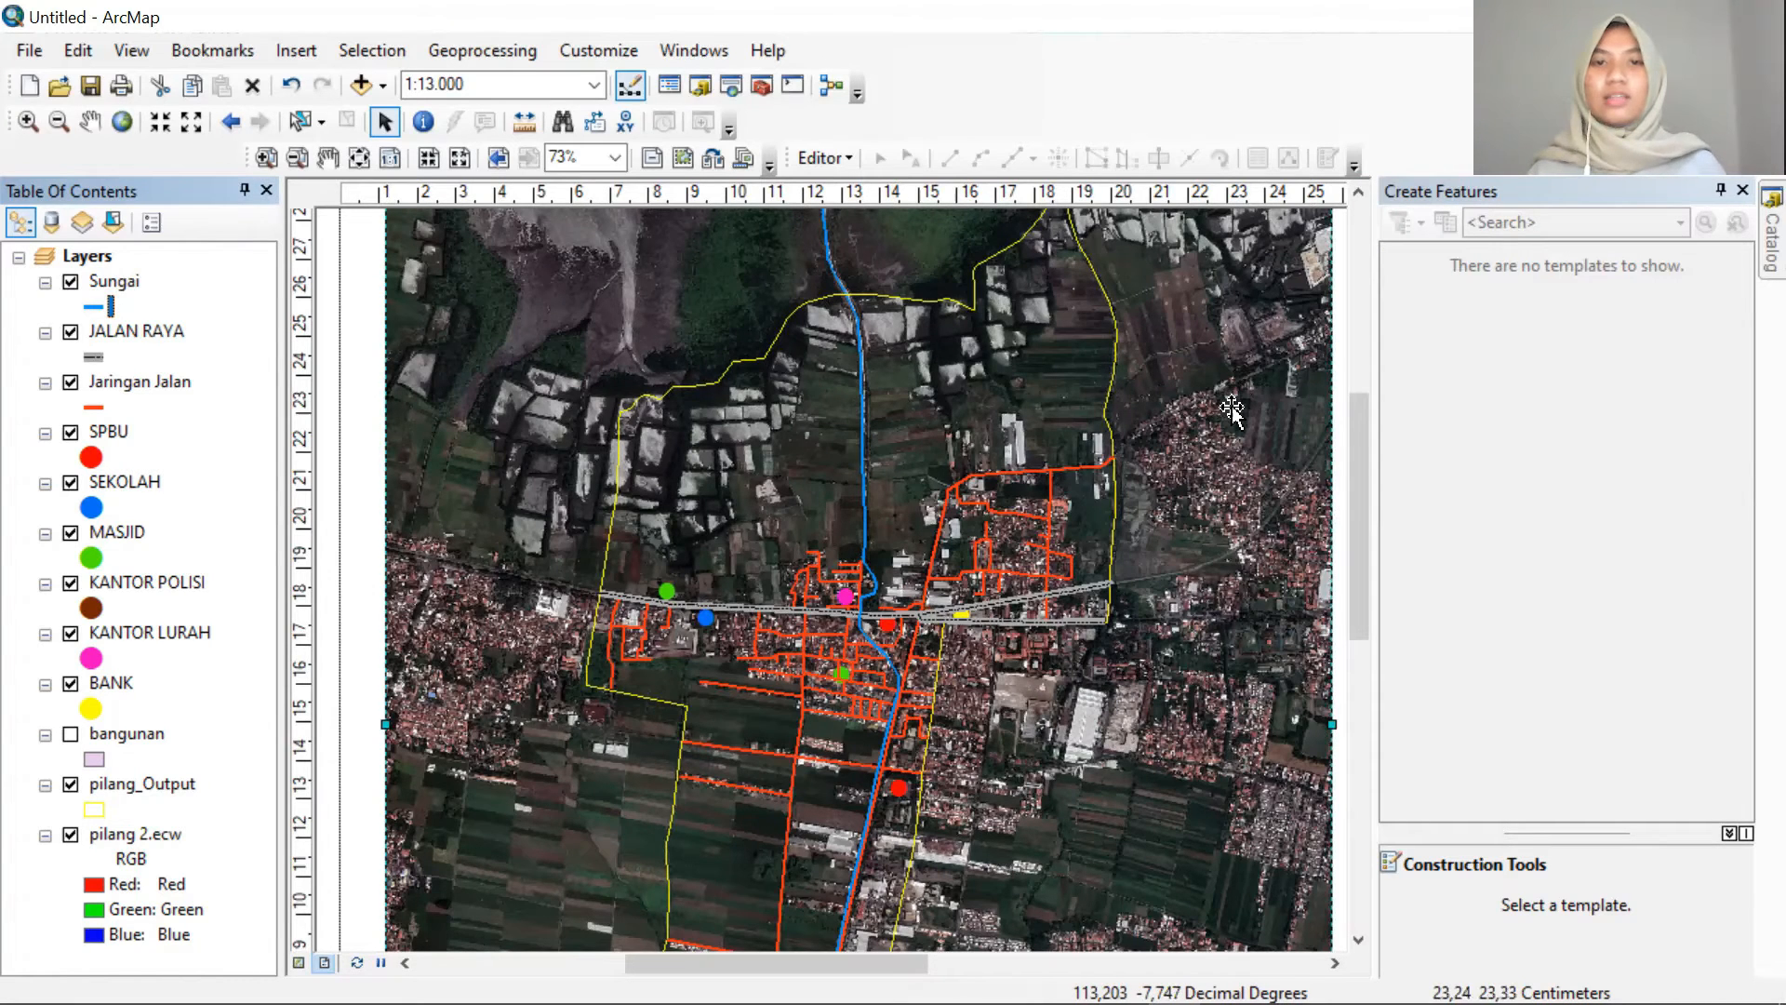
scroll(1181, 572, up, 5)
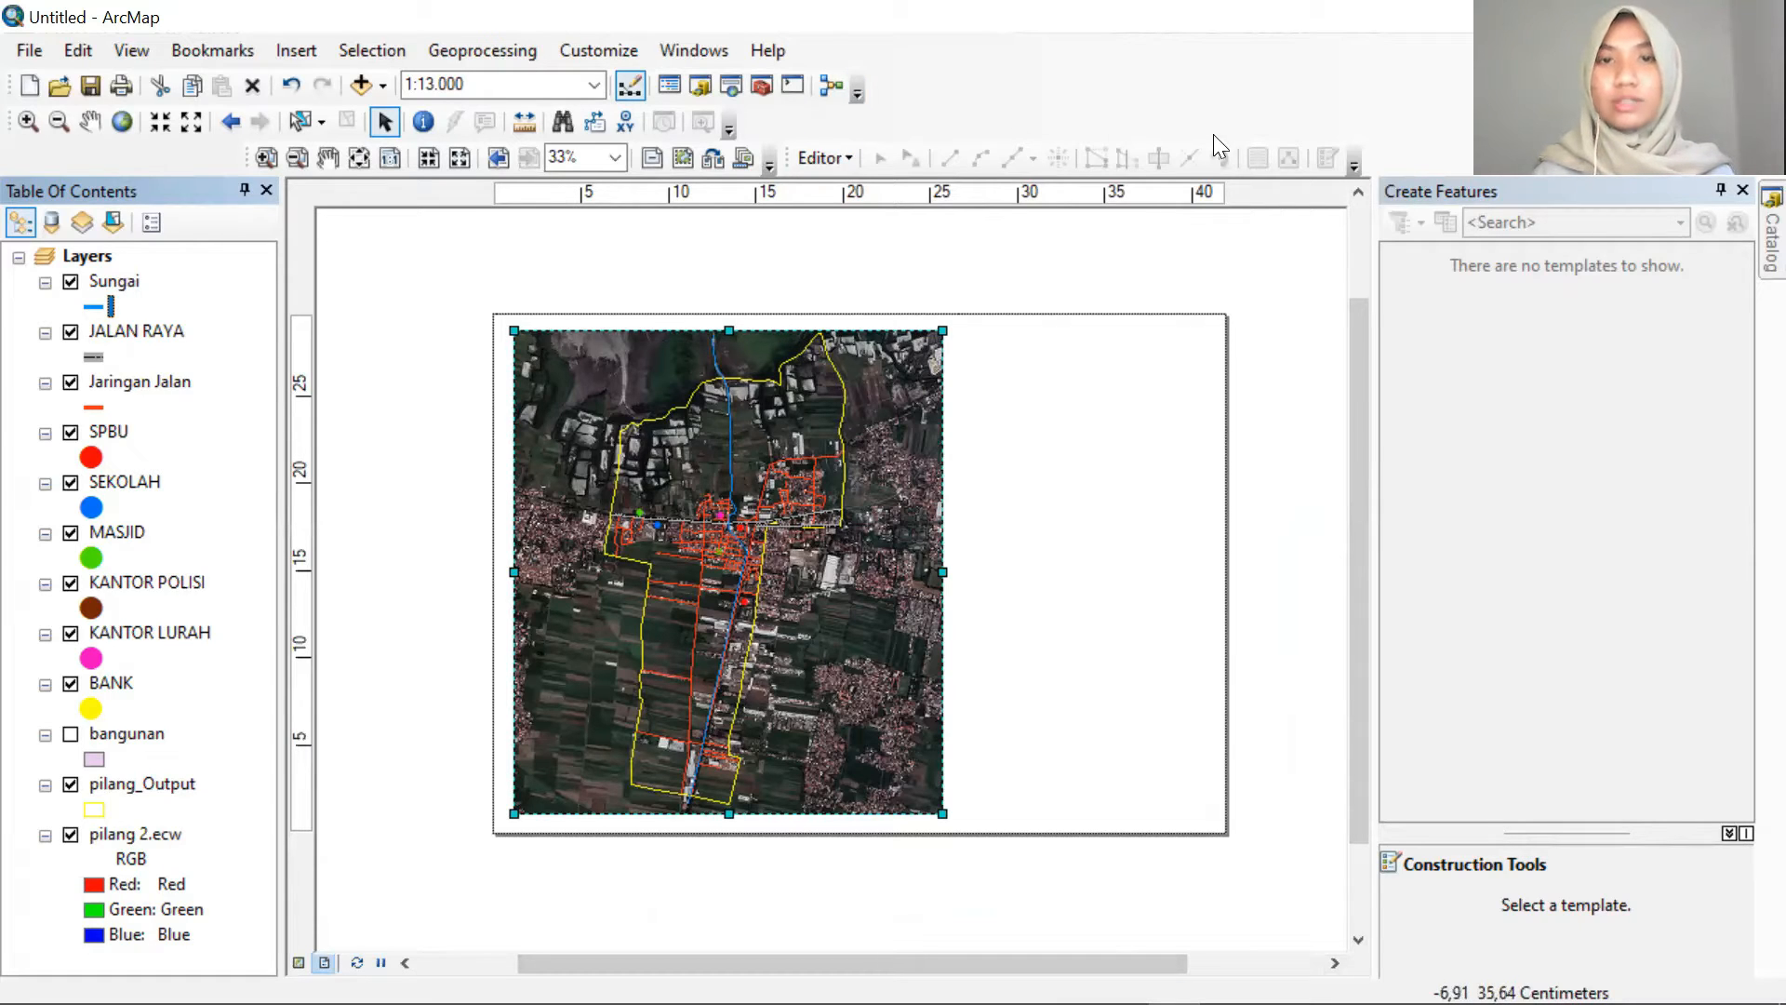
right_click(1006, 124)
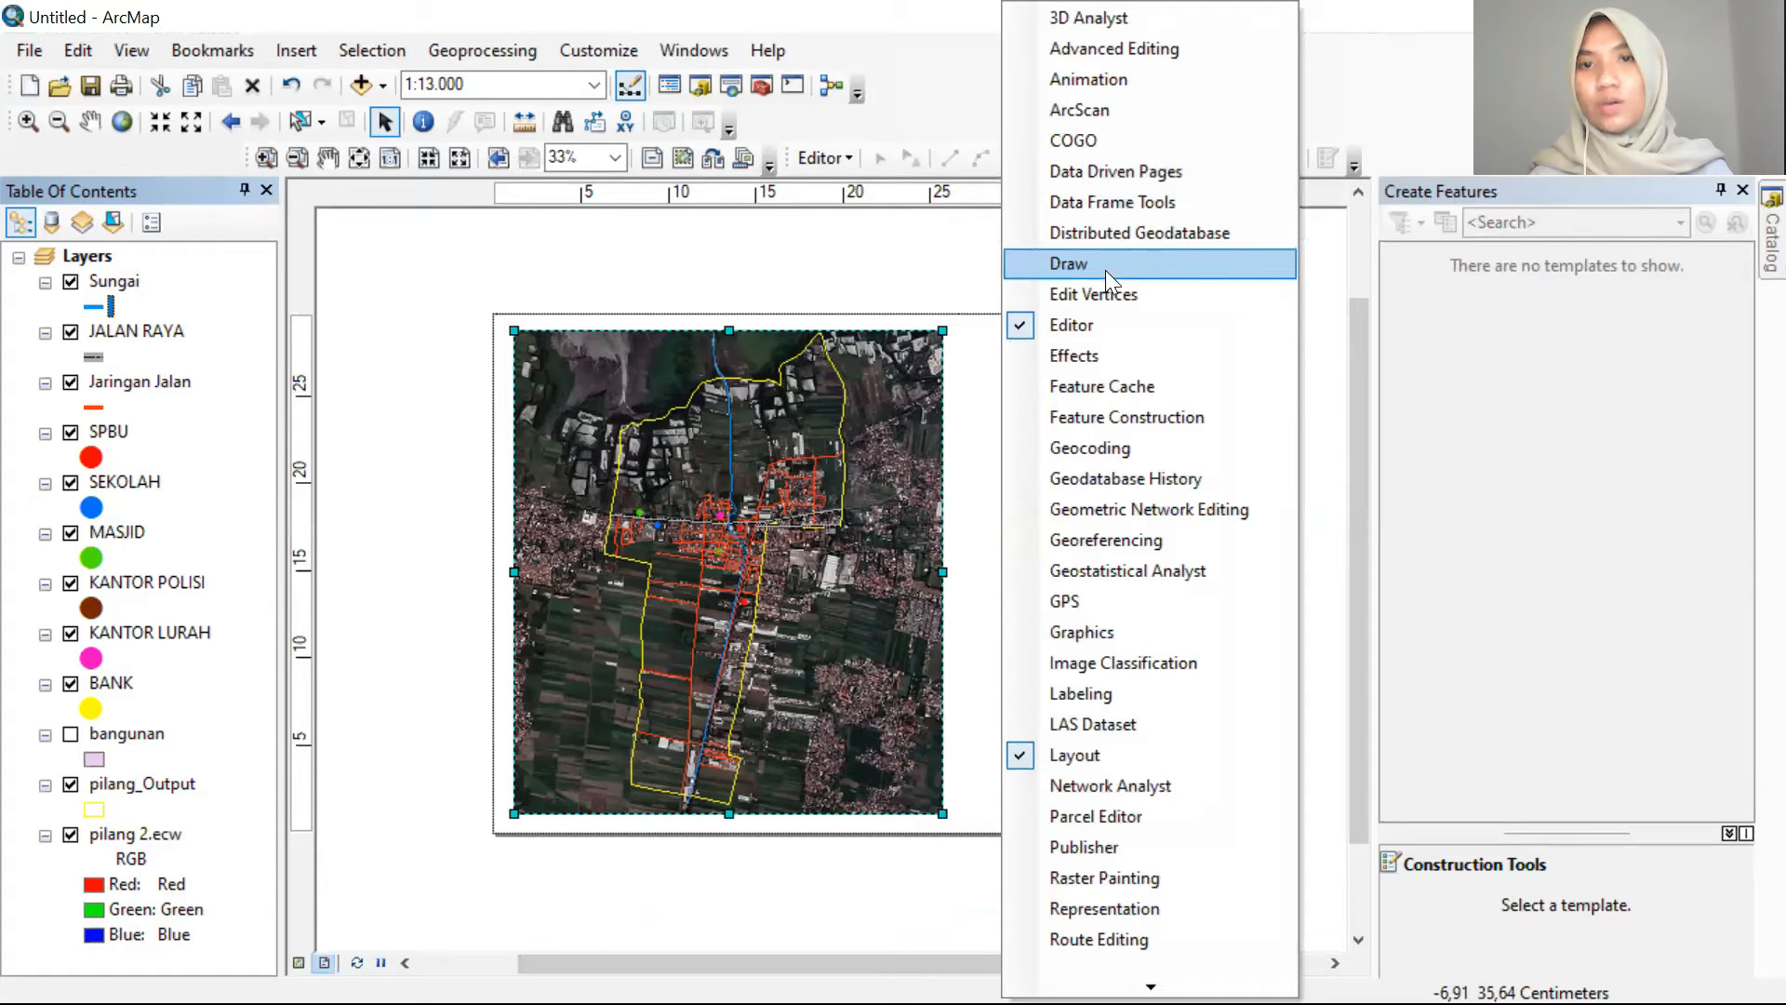
click(1106, 270)
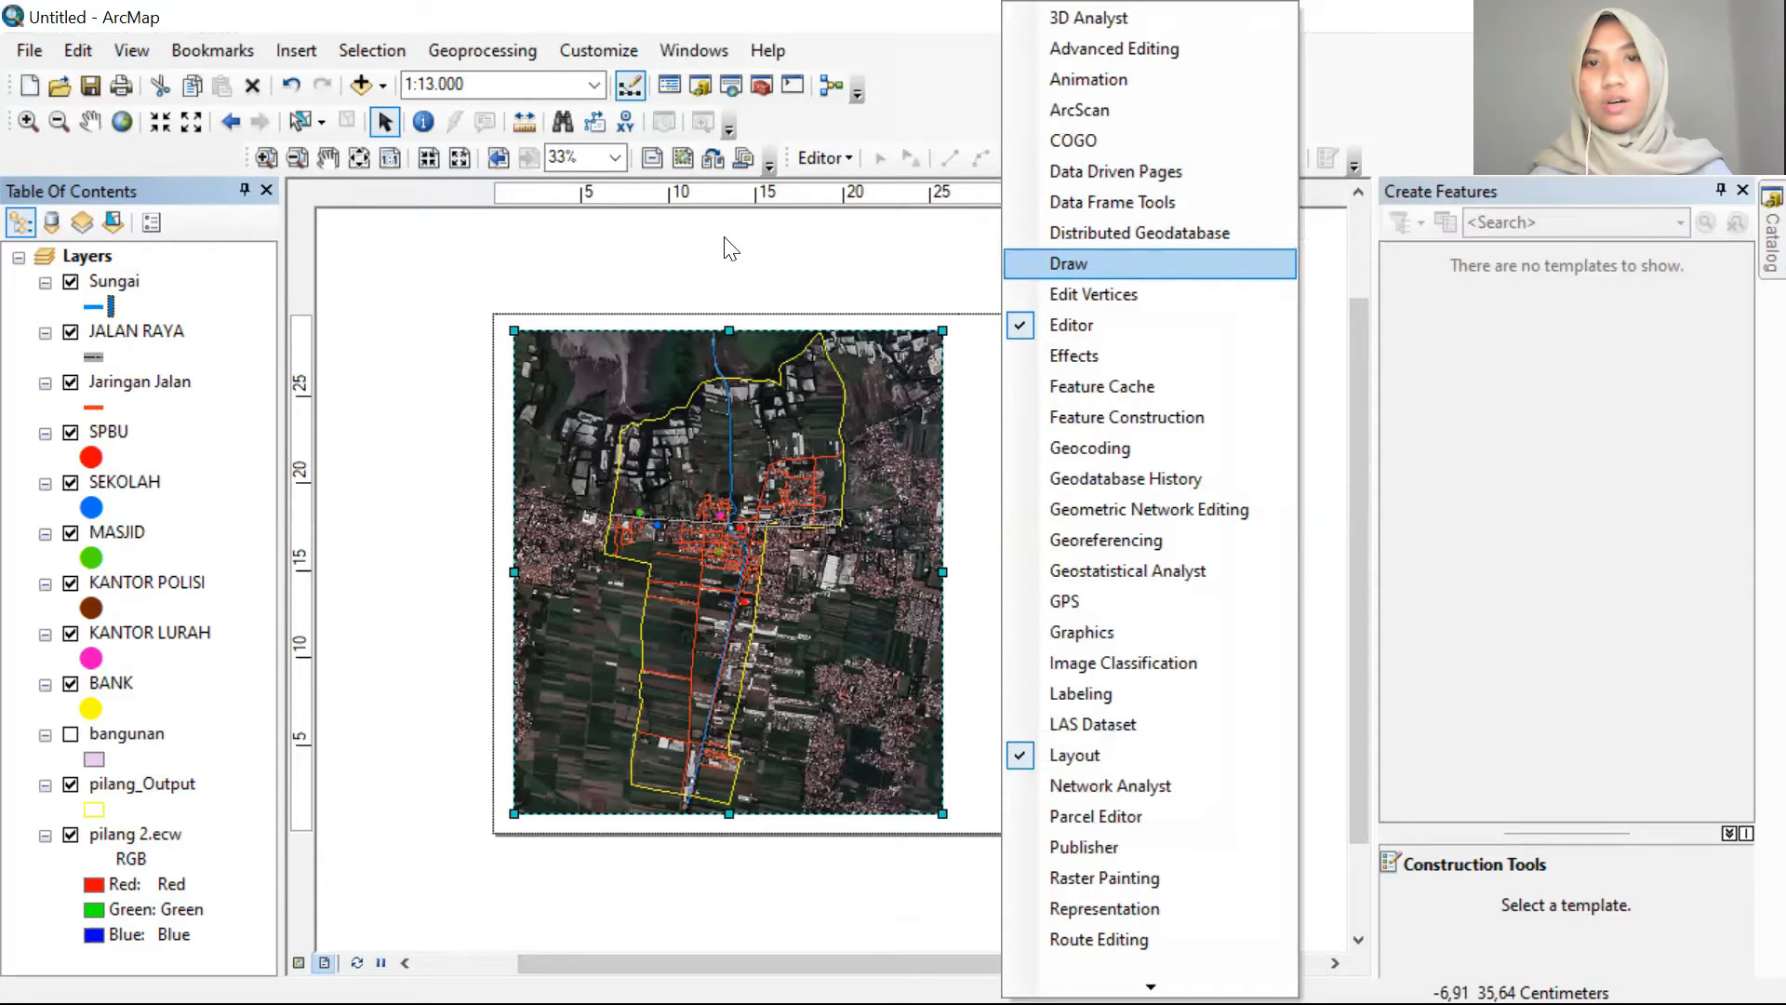
drag(868, 116, 870, 118)
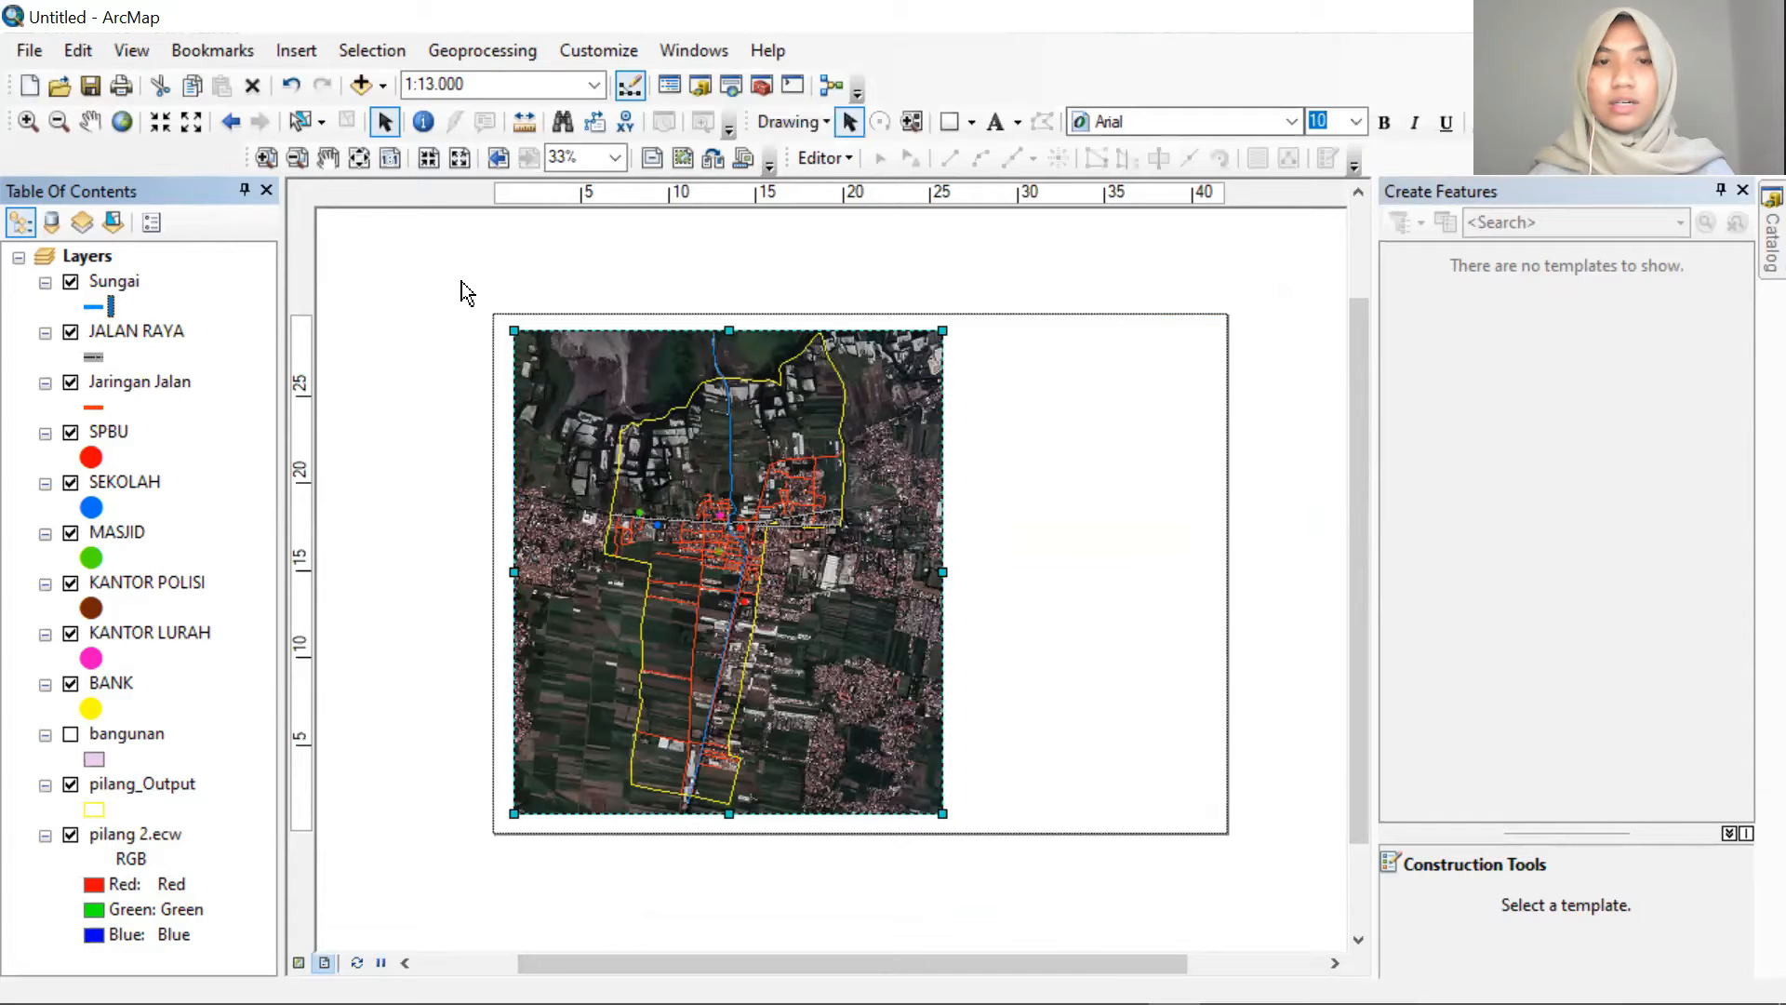
click(486, 298)
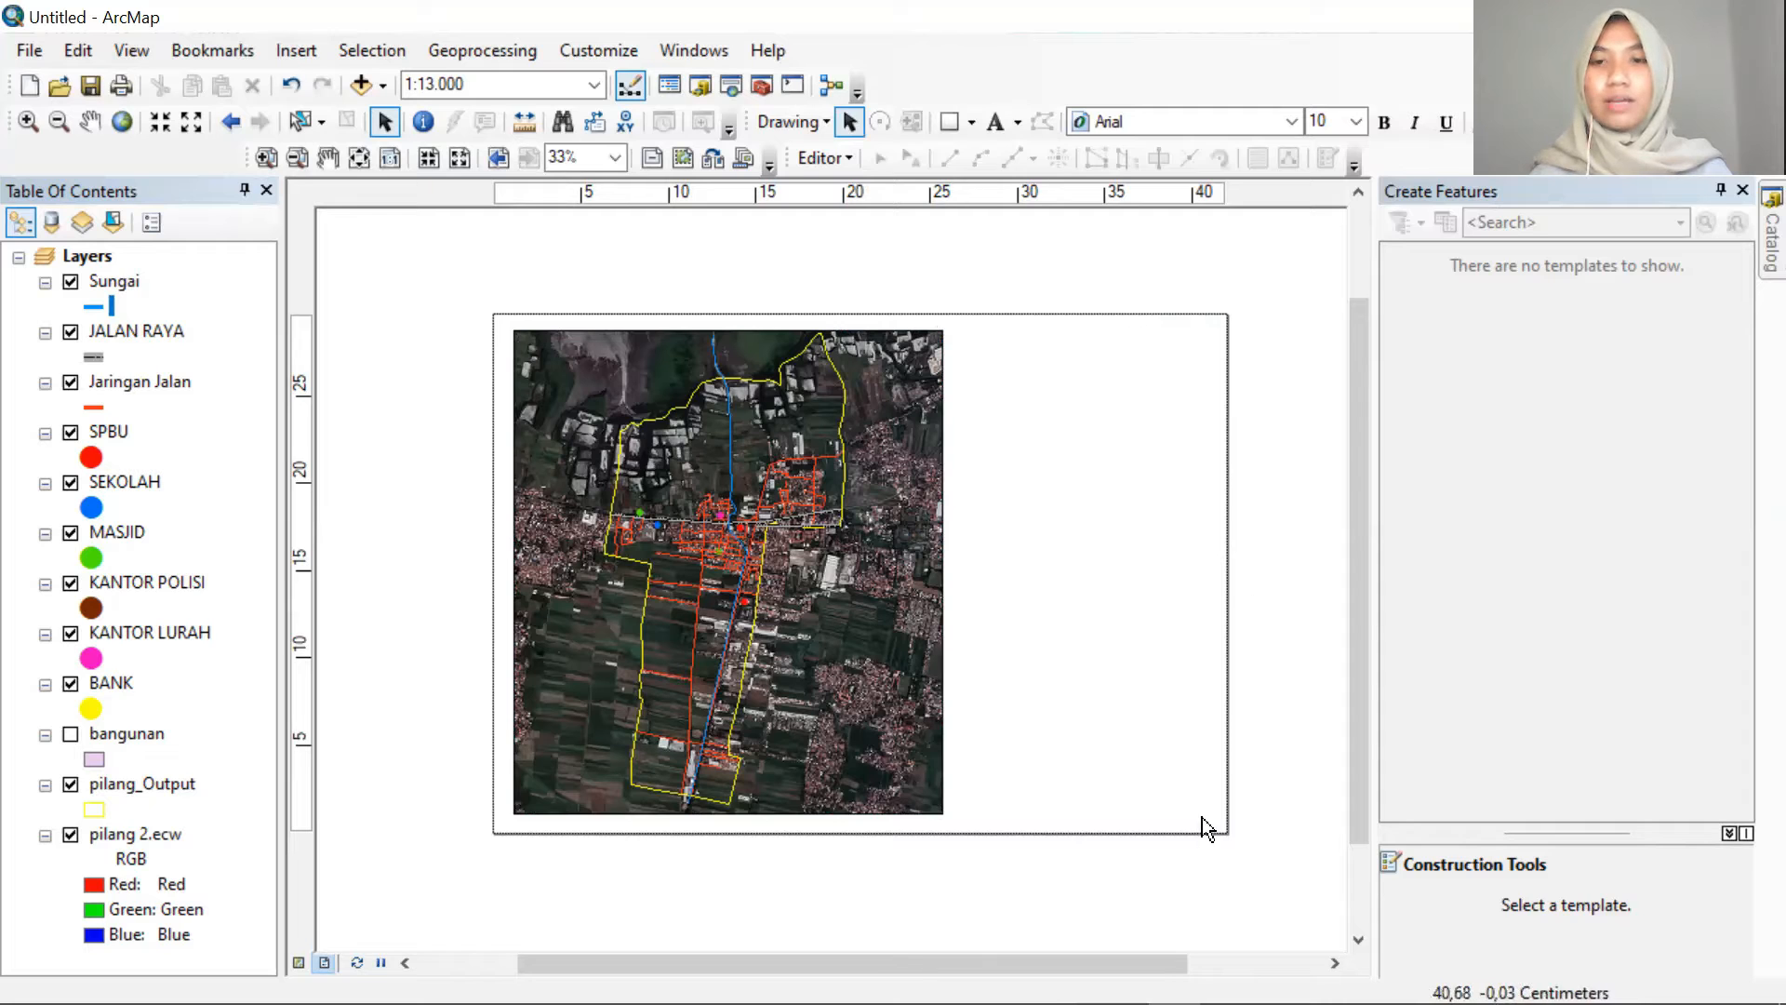
Draw a rectangle covering the whole layout page, about 42.1 cm wide and 29.8 cm high
click(949, 122)
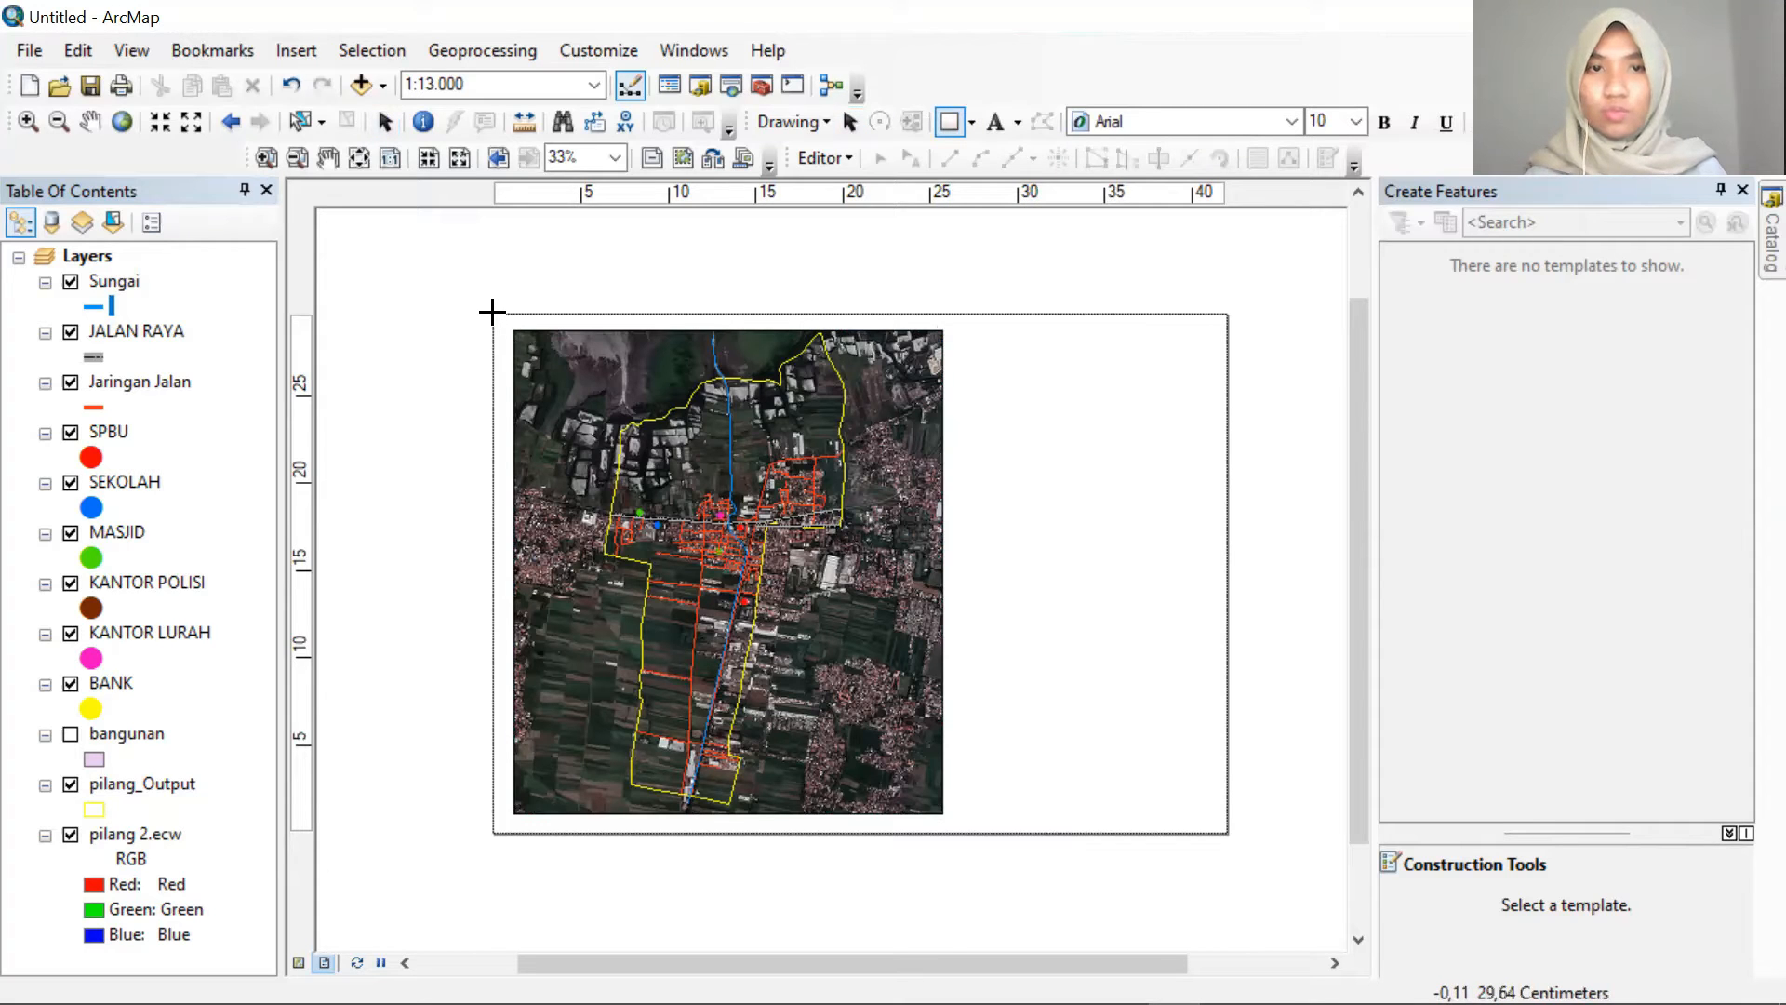
mouse_move(492, 312)
mouse_down()
mouse_move(775, 379)
mouse_move(1199, 769)
mouse_move(1227, 830)
mouse_up()
drag(1227, 833, 1224, 827)
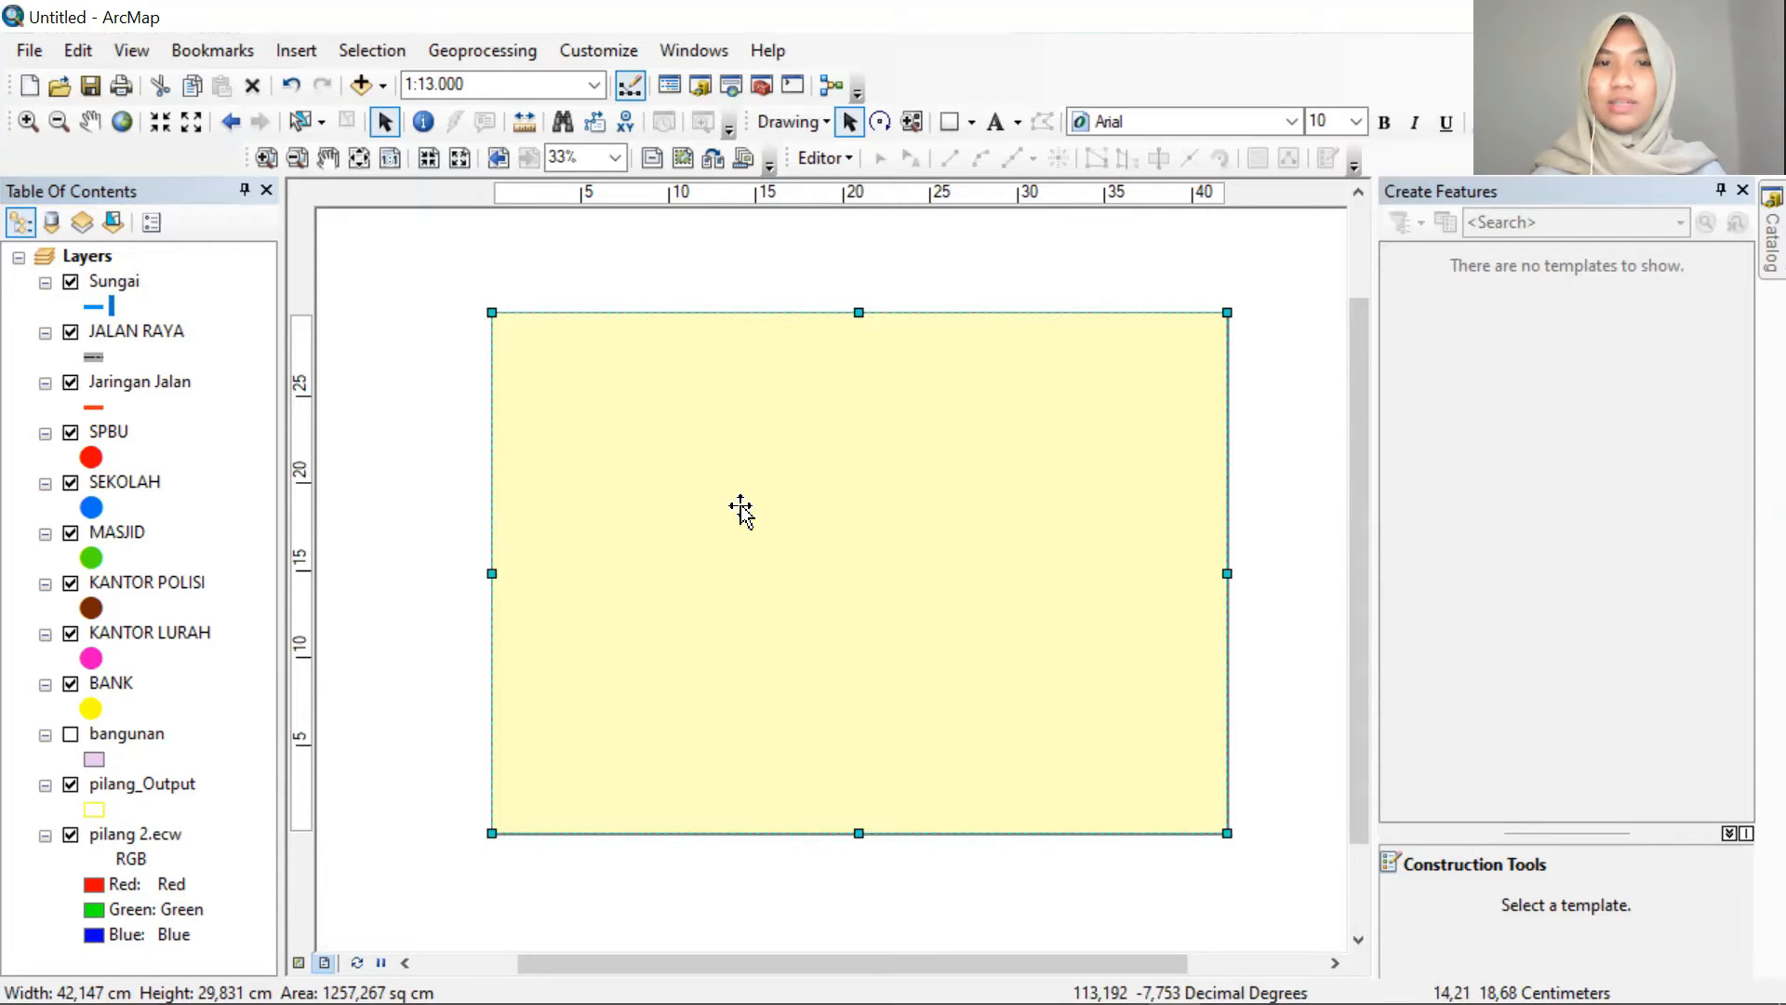
Send the page-sized rectangle to the back, behind the map's data frame
right_click(830, 346)
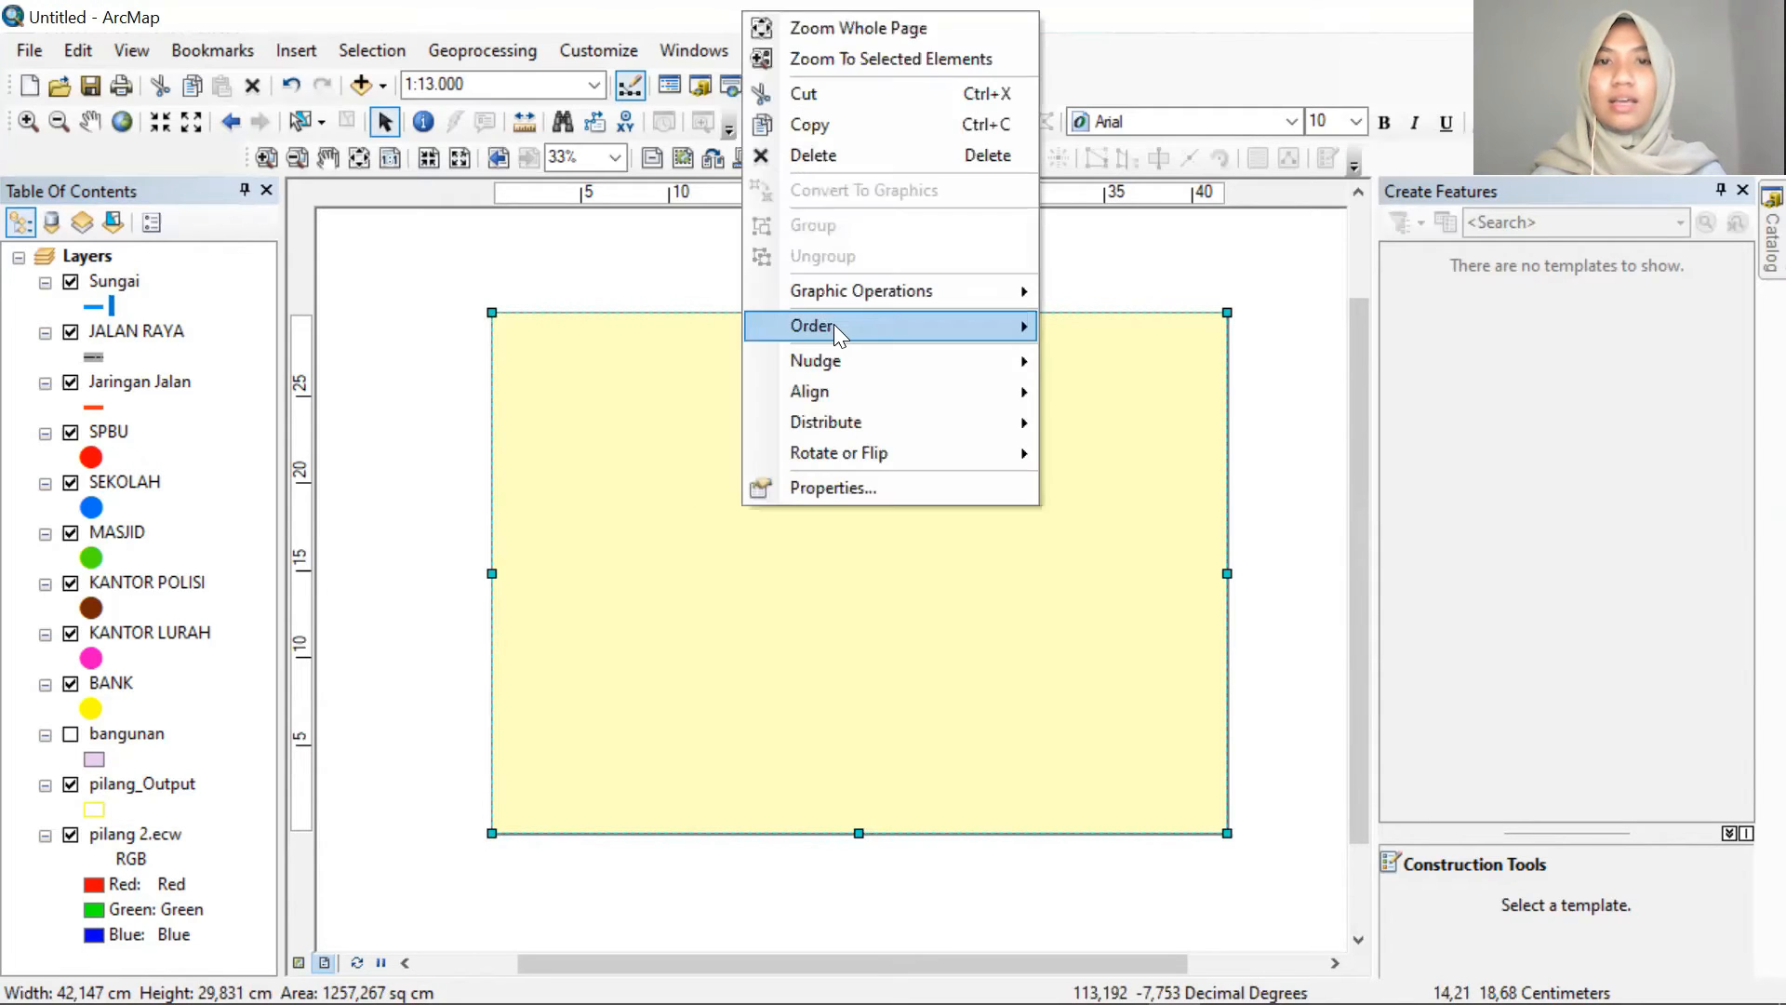
mouse_move(834, 325)
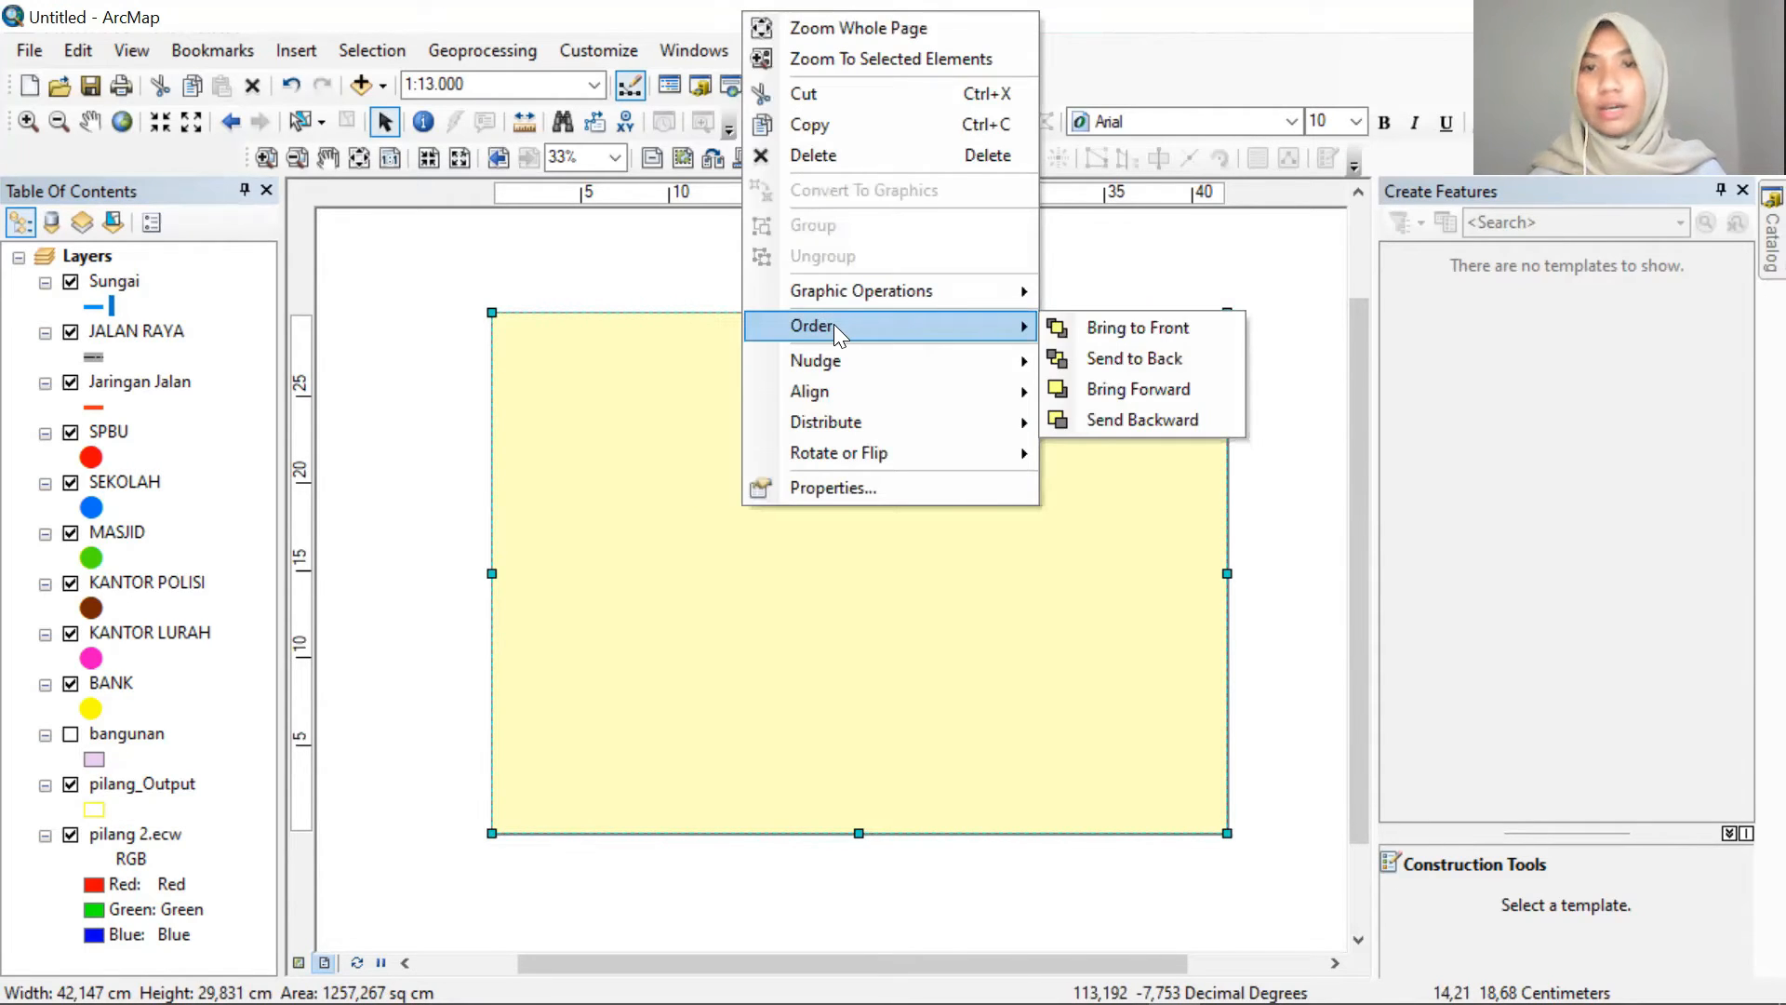
click(1122, 356)
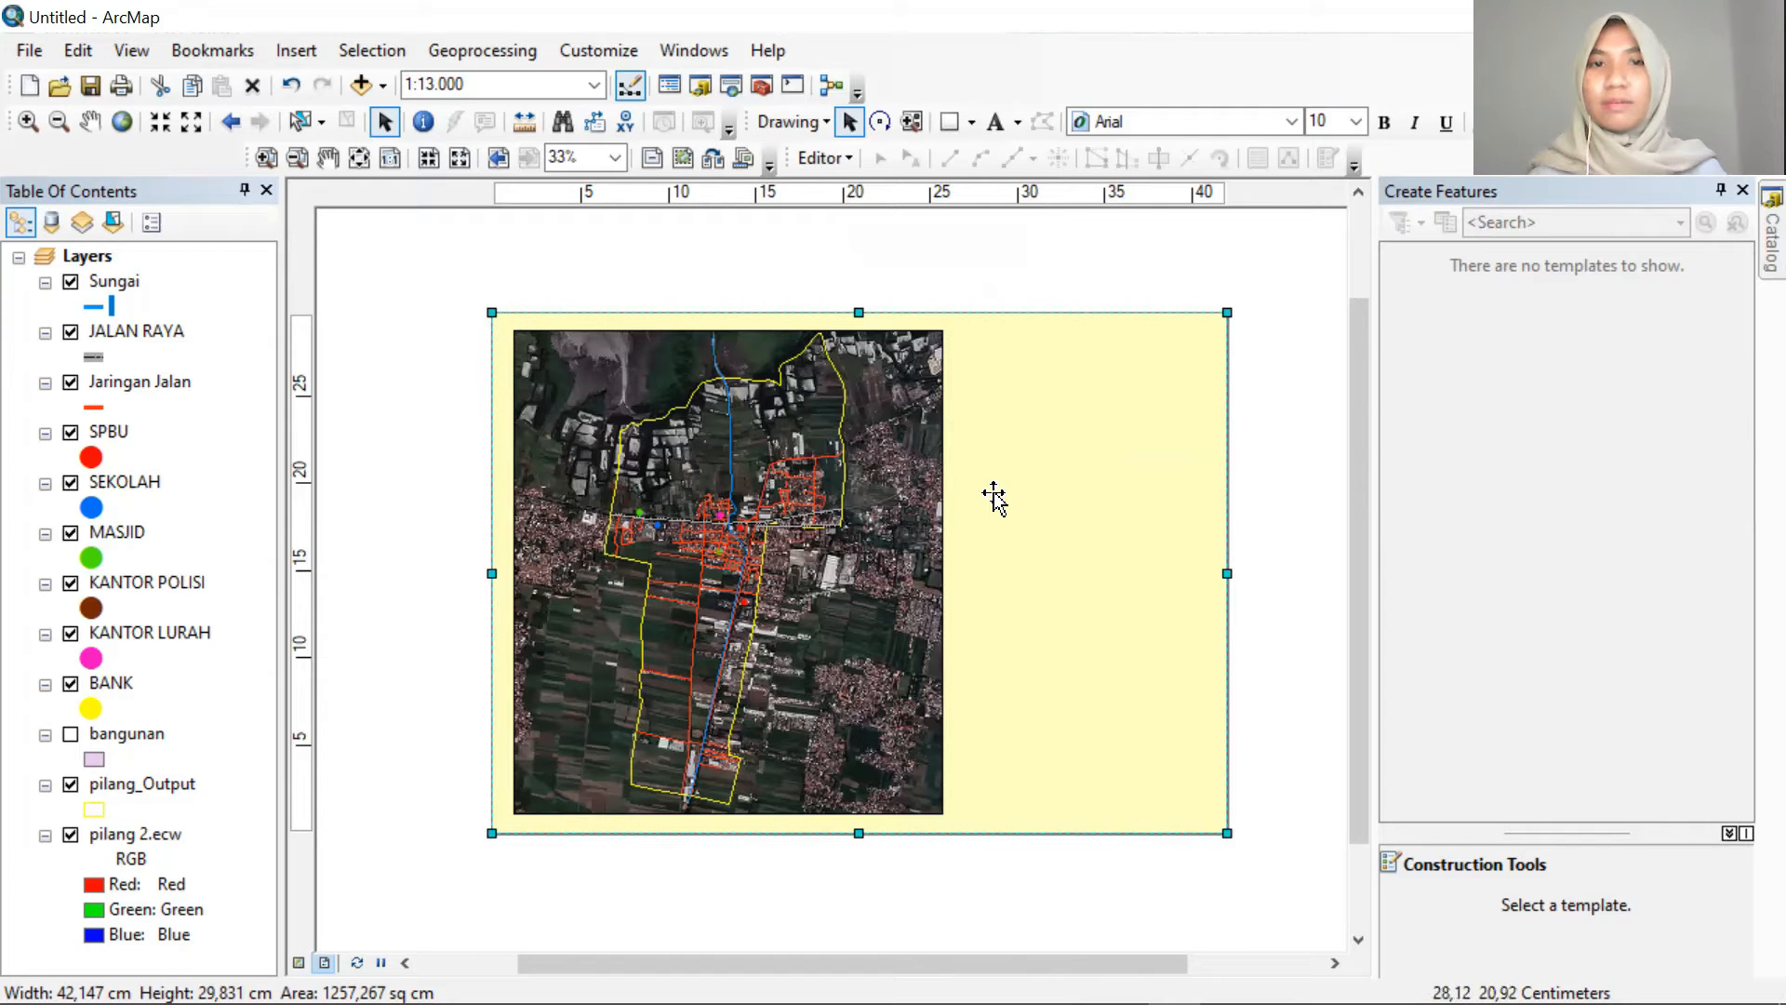
Give the page-sized rectangle a white fill and a black outline, then deselect it
double_click(1044, 509)
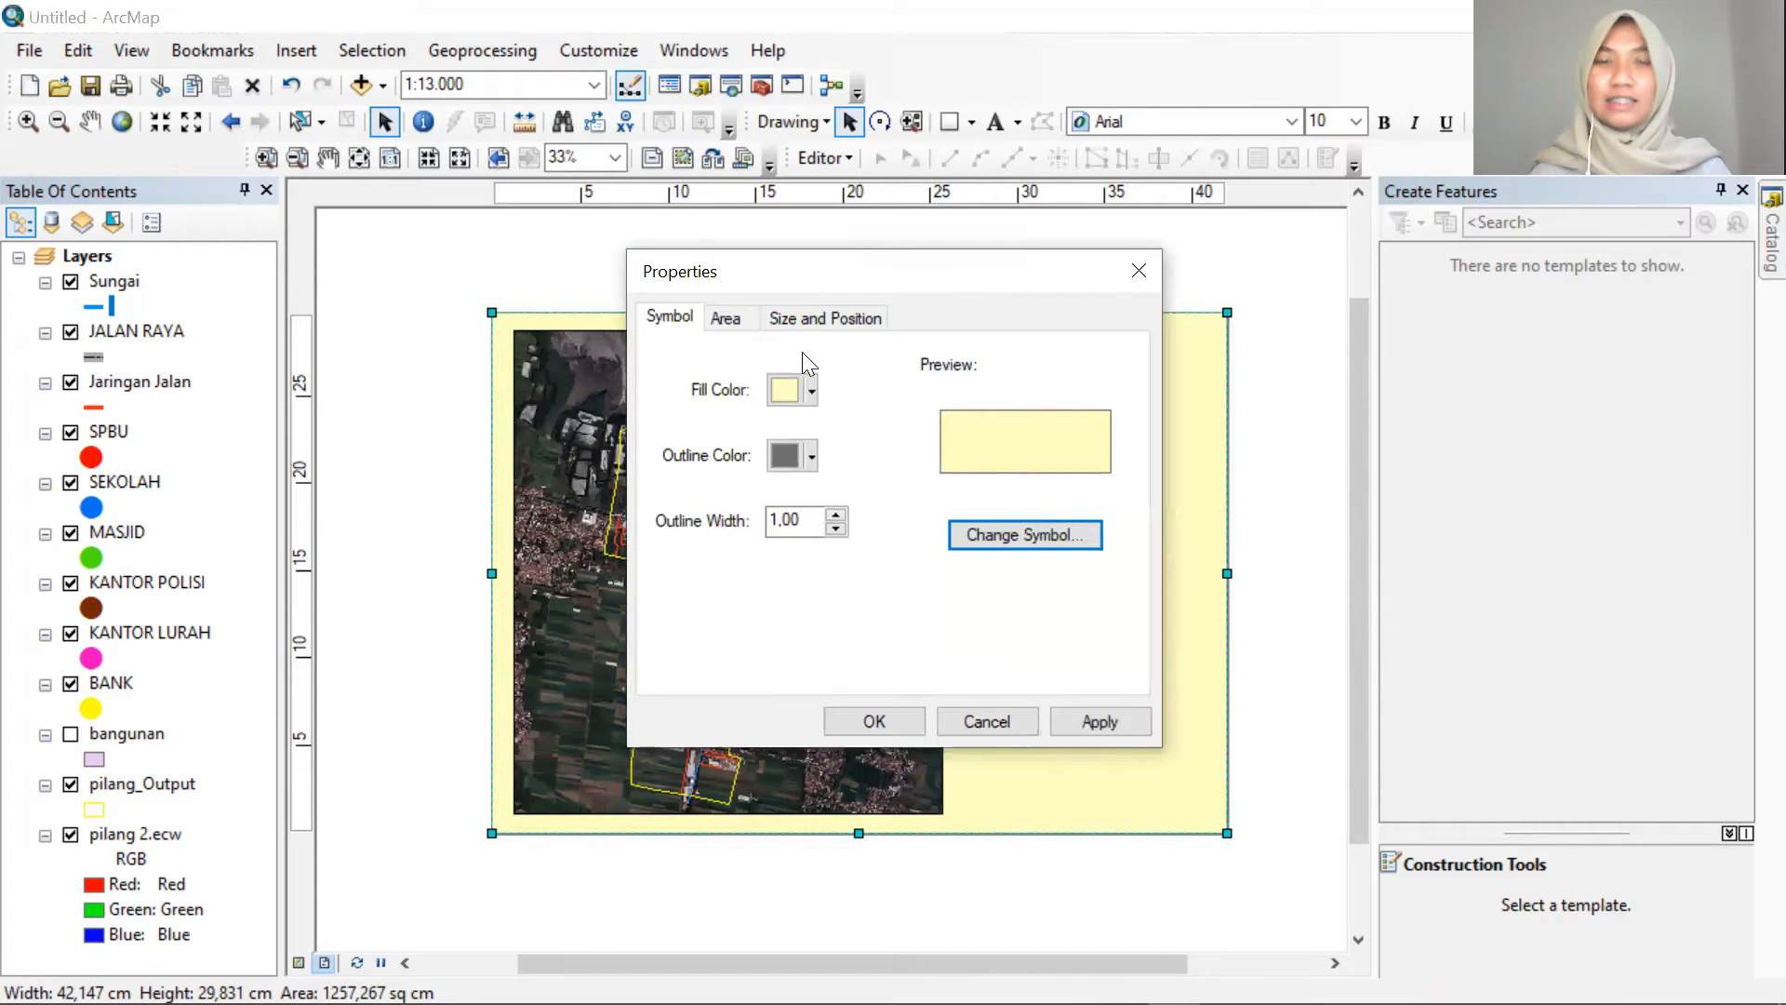
click(811, 394)
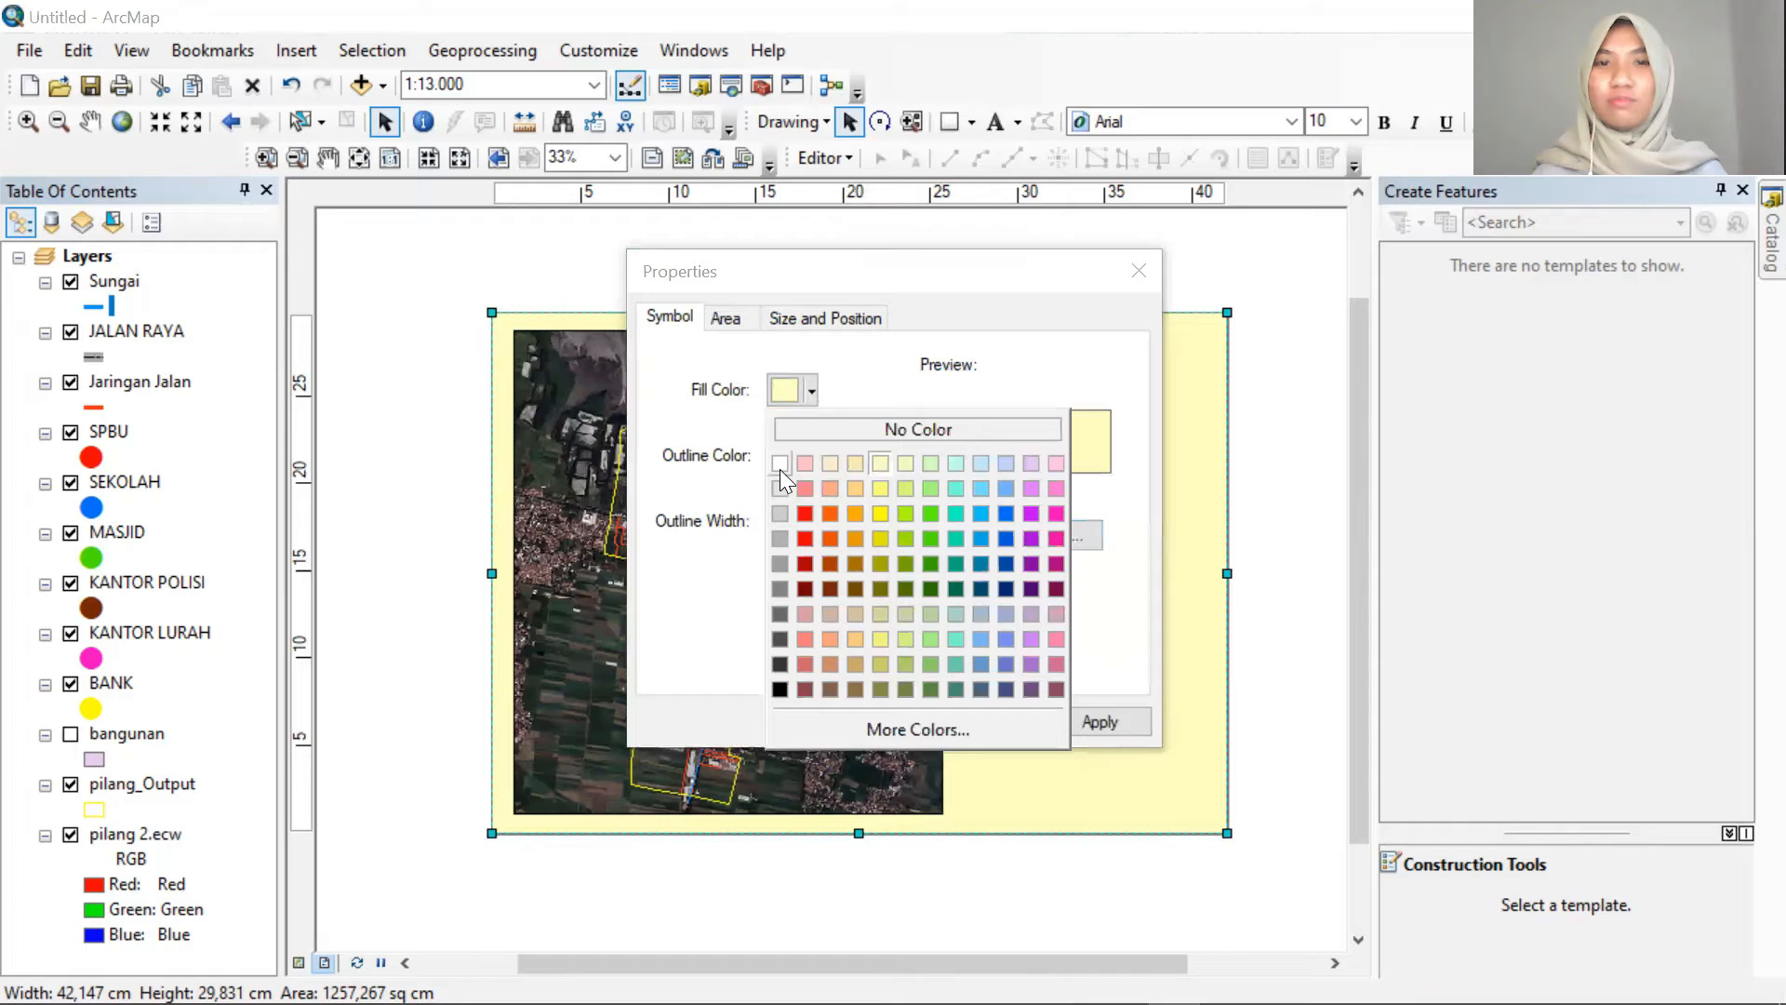
click(779, 462)
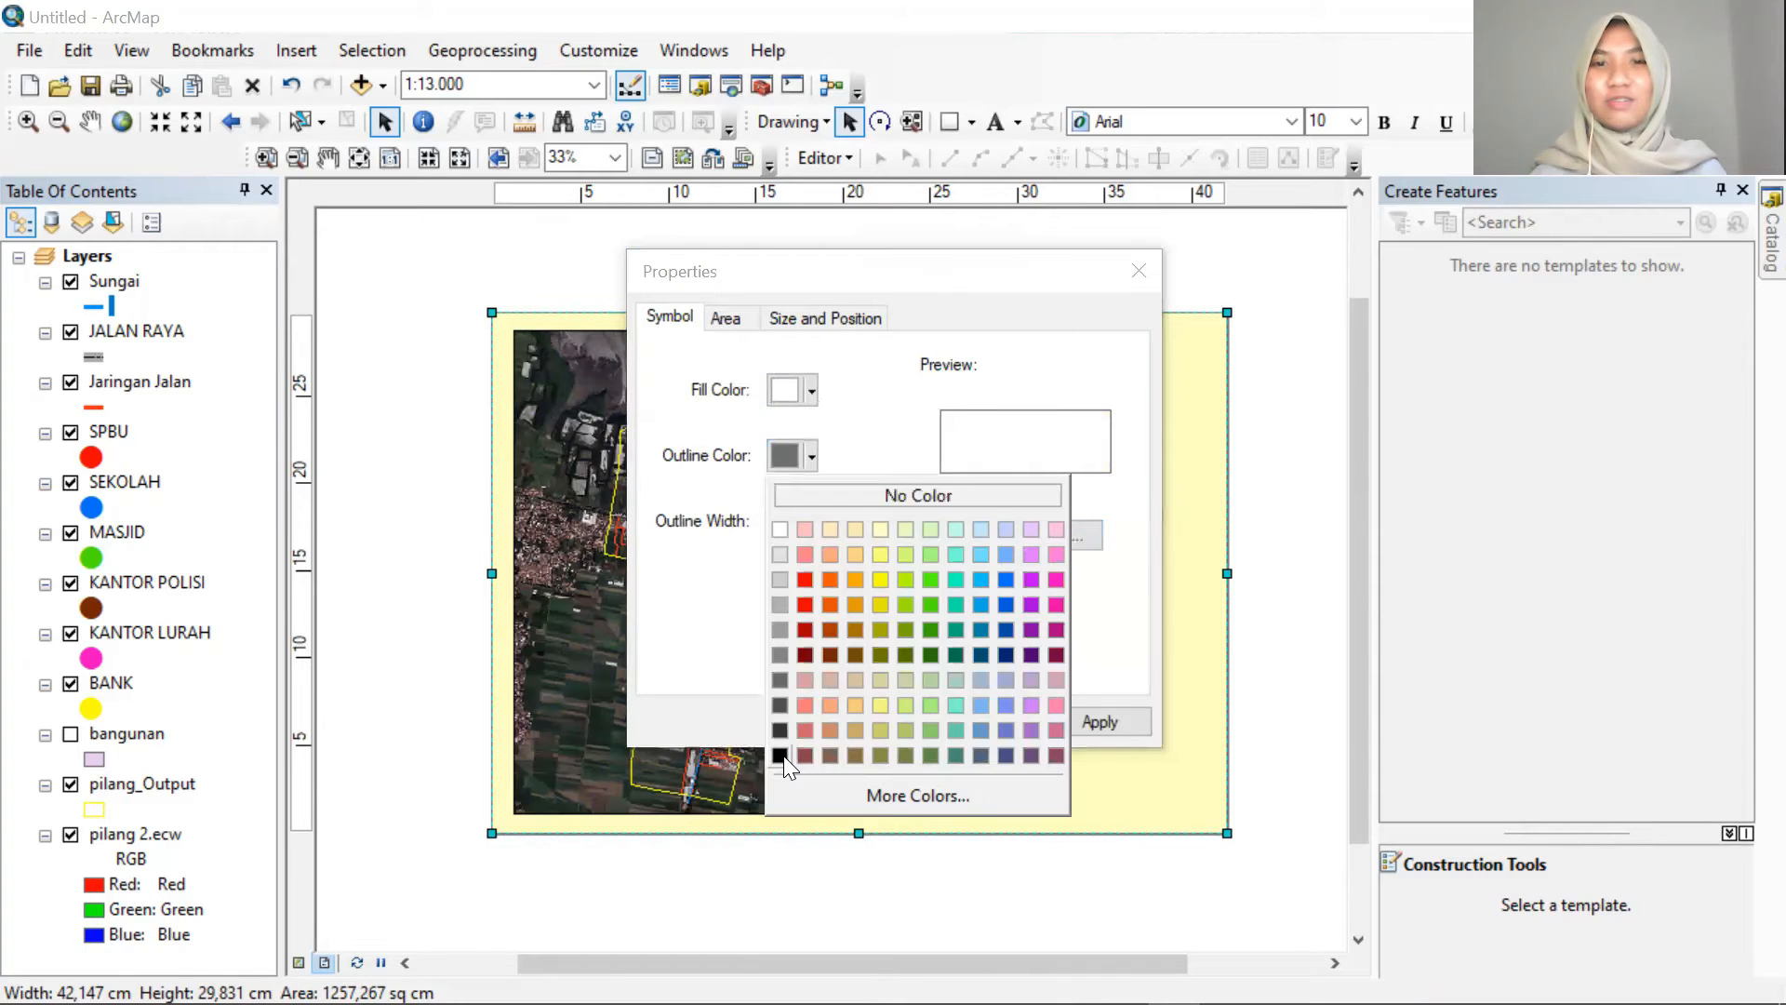
click(780, 755)
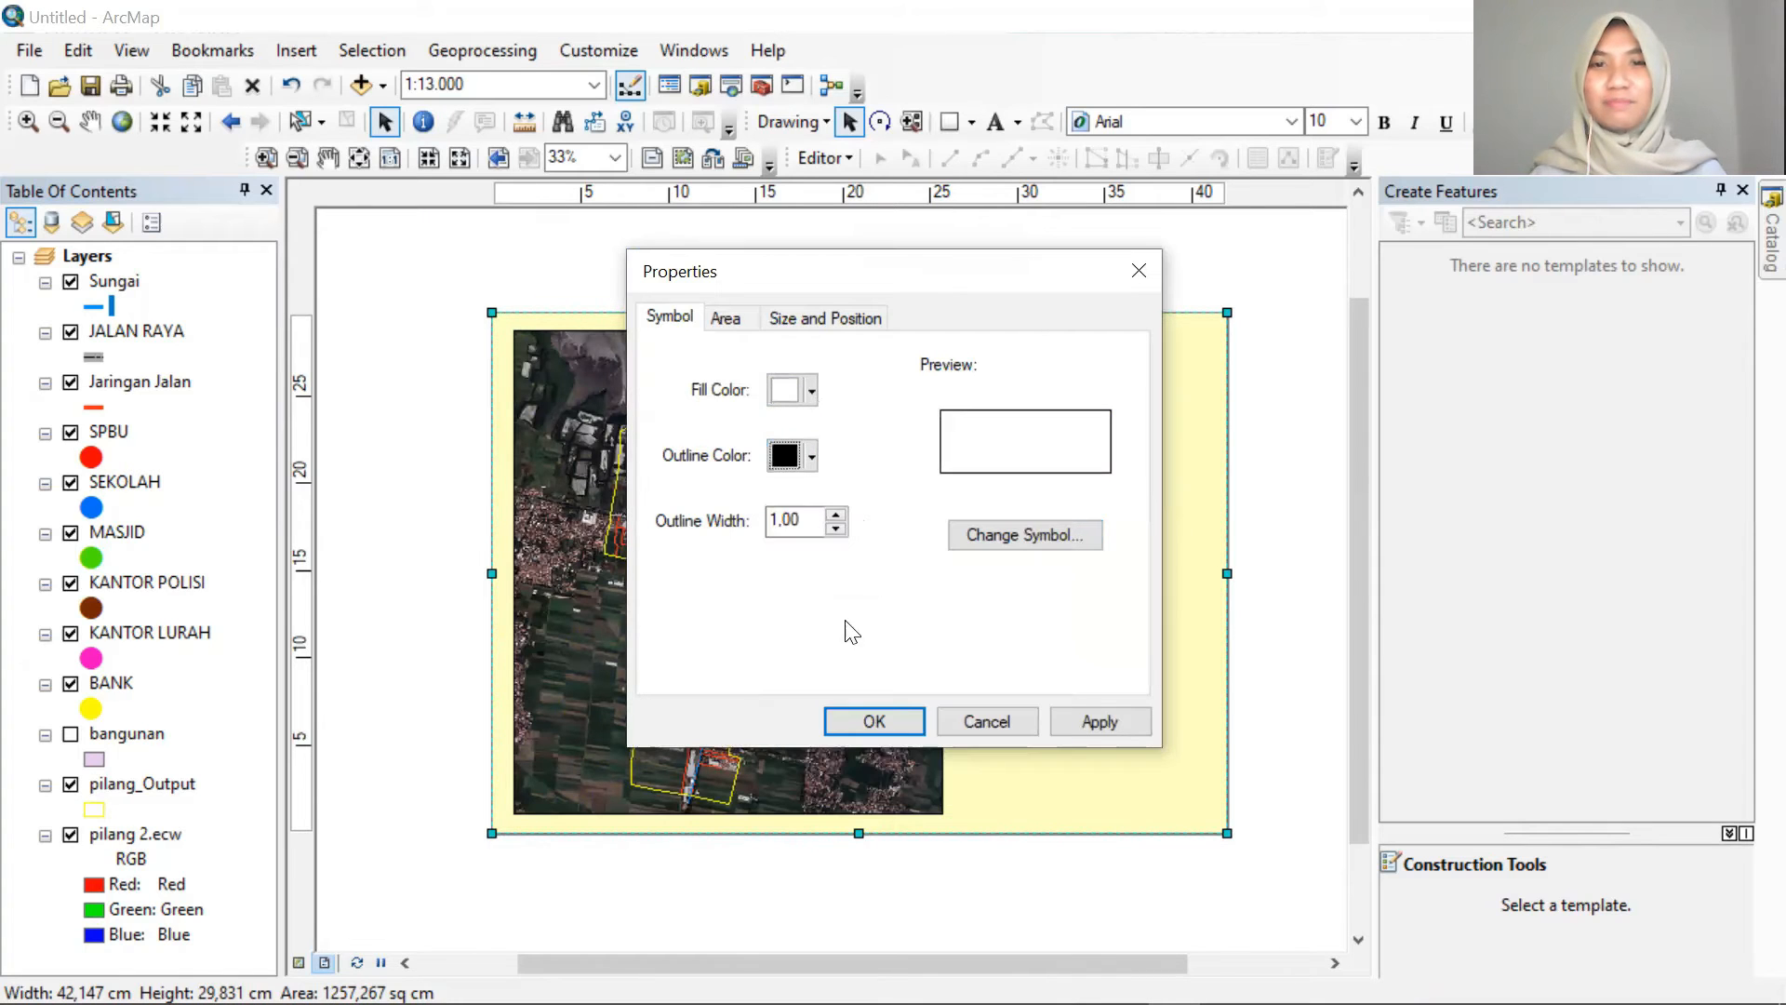
click(885, 721)
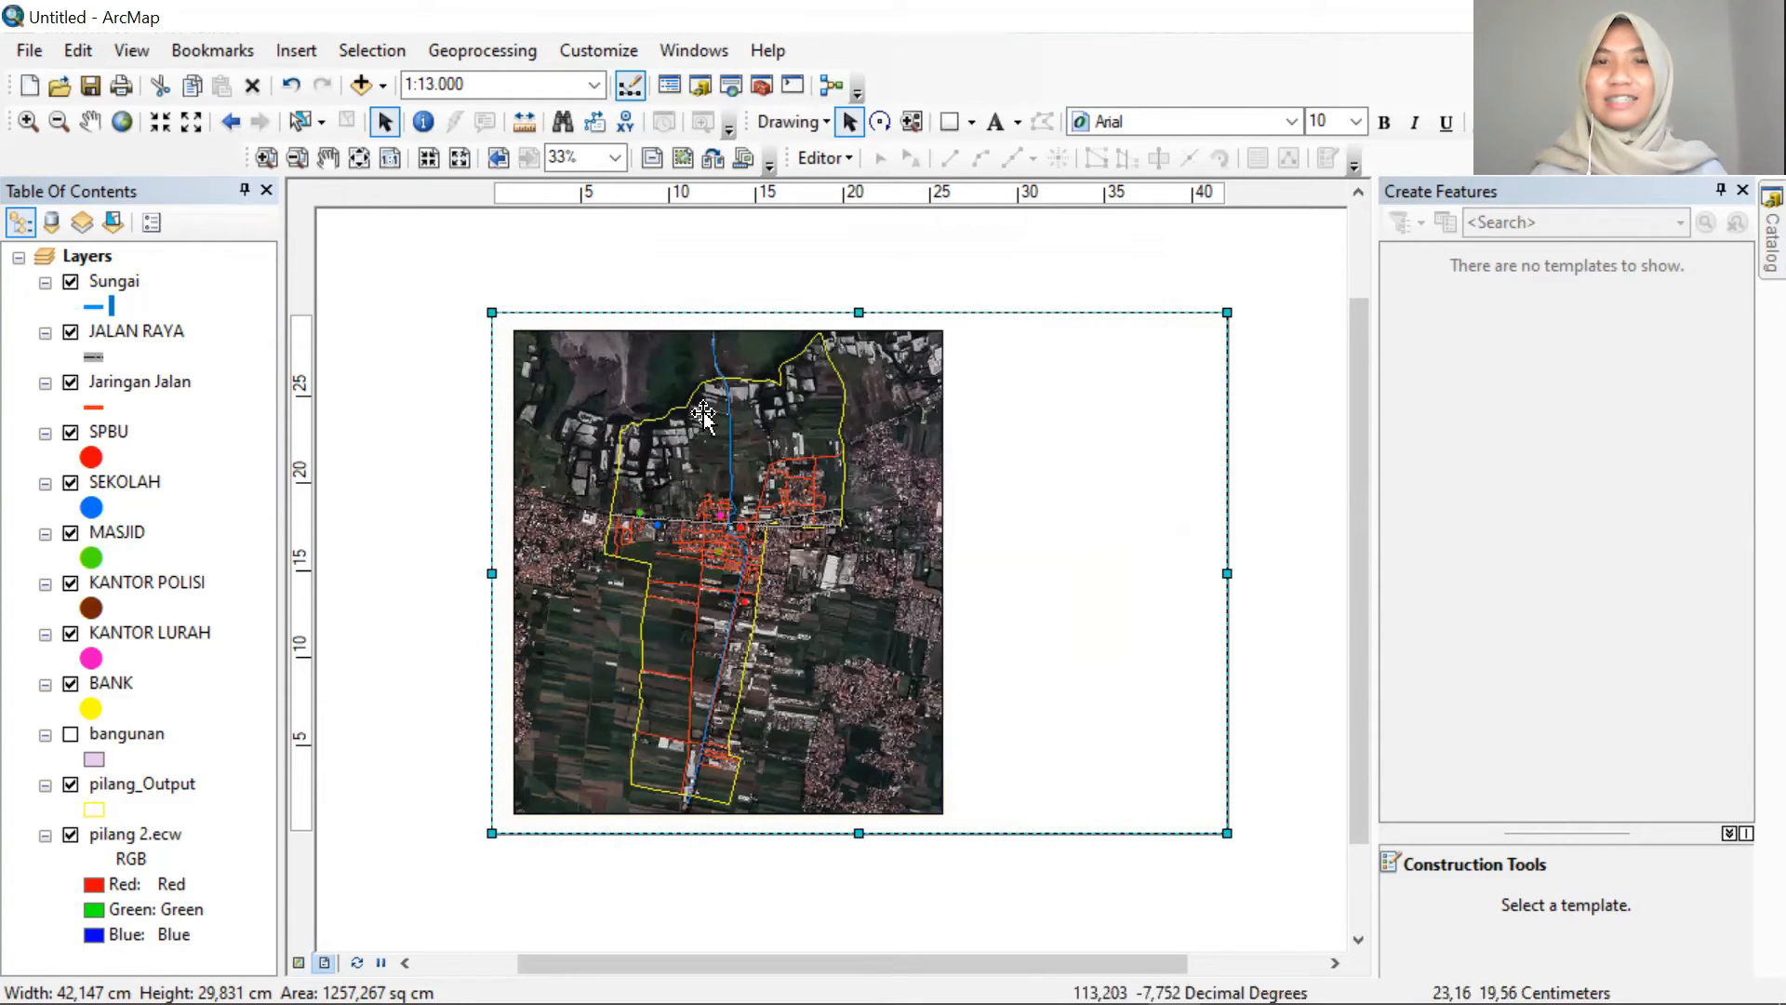
click(622, 270)
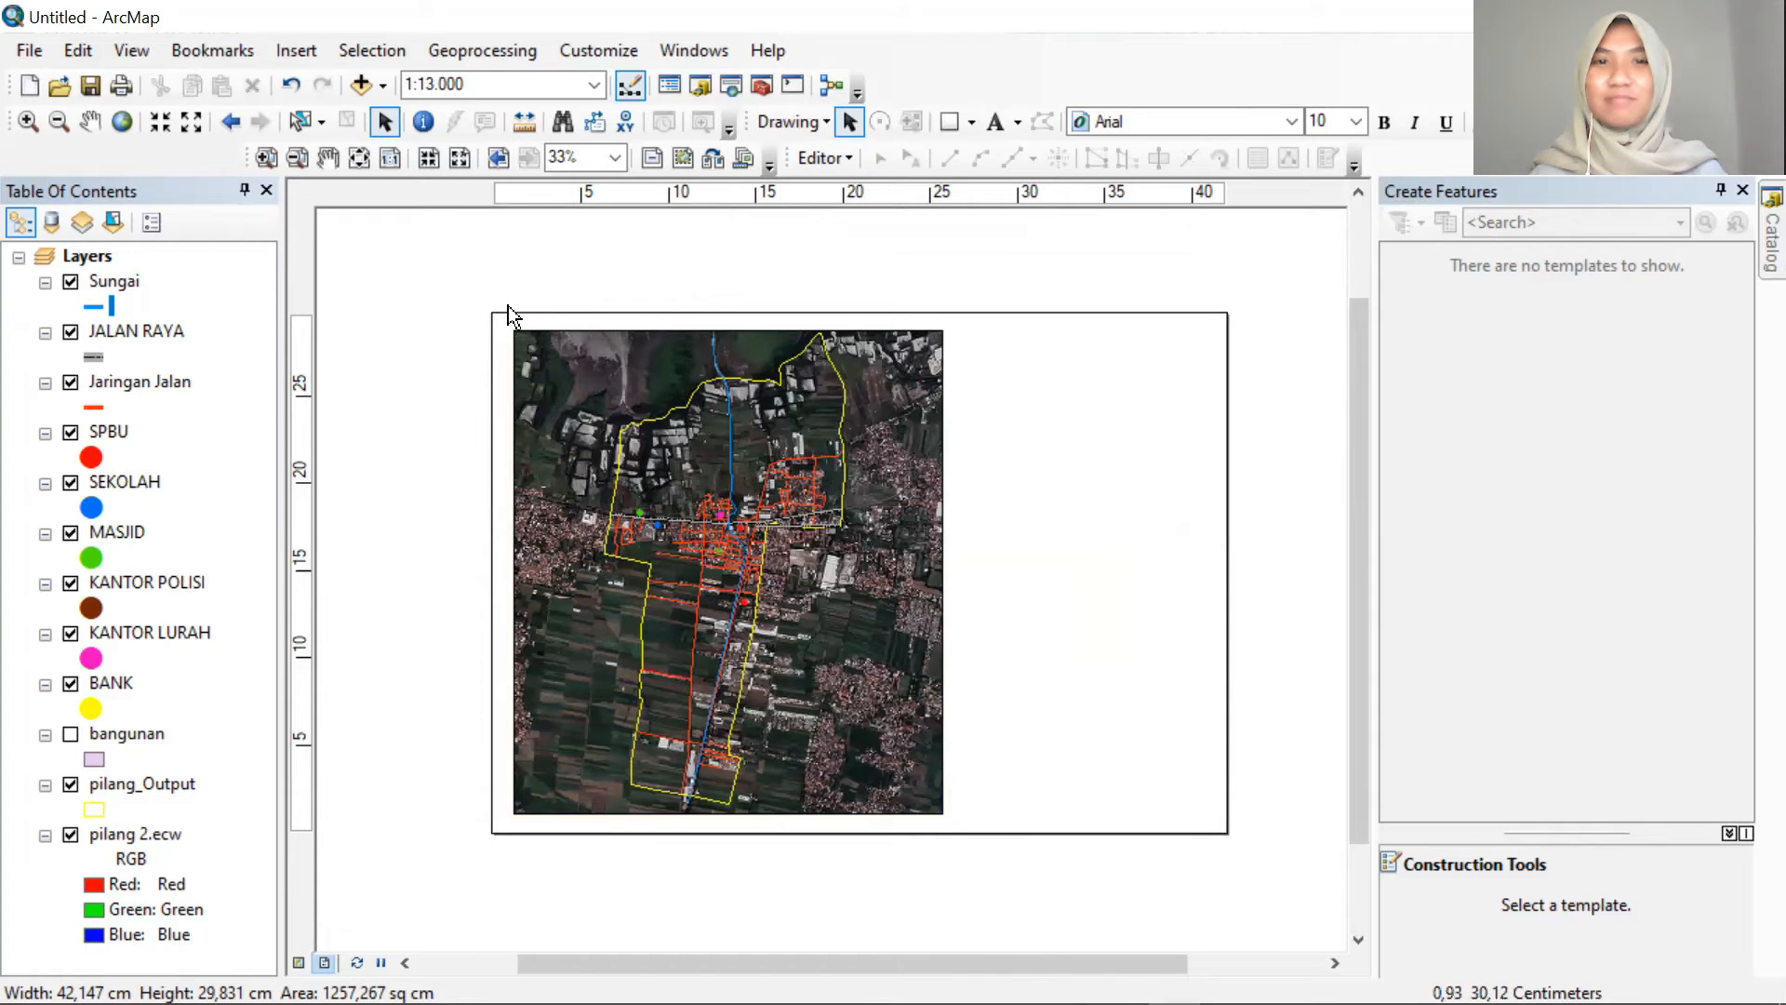
Draw a rectangle about 15 cm wide and 7.9 cm high in the blank area beside the top of the map
scroll(1064, 586, up, 3)
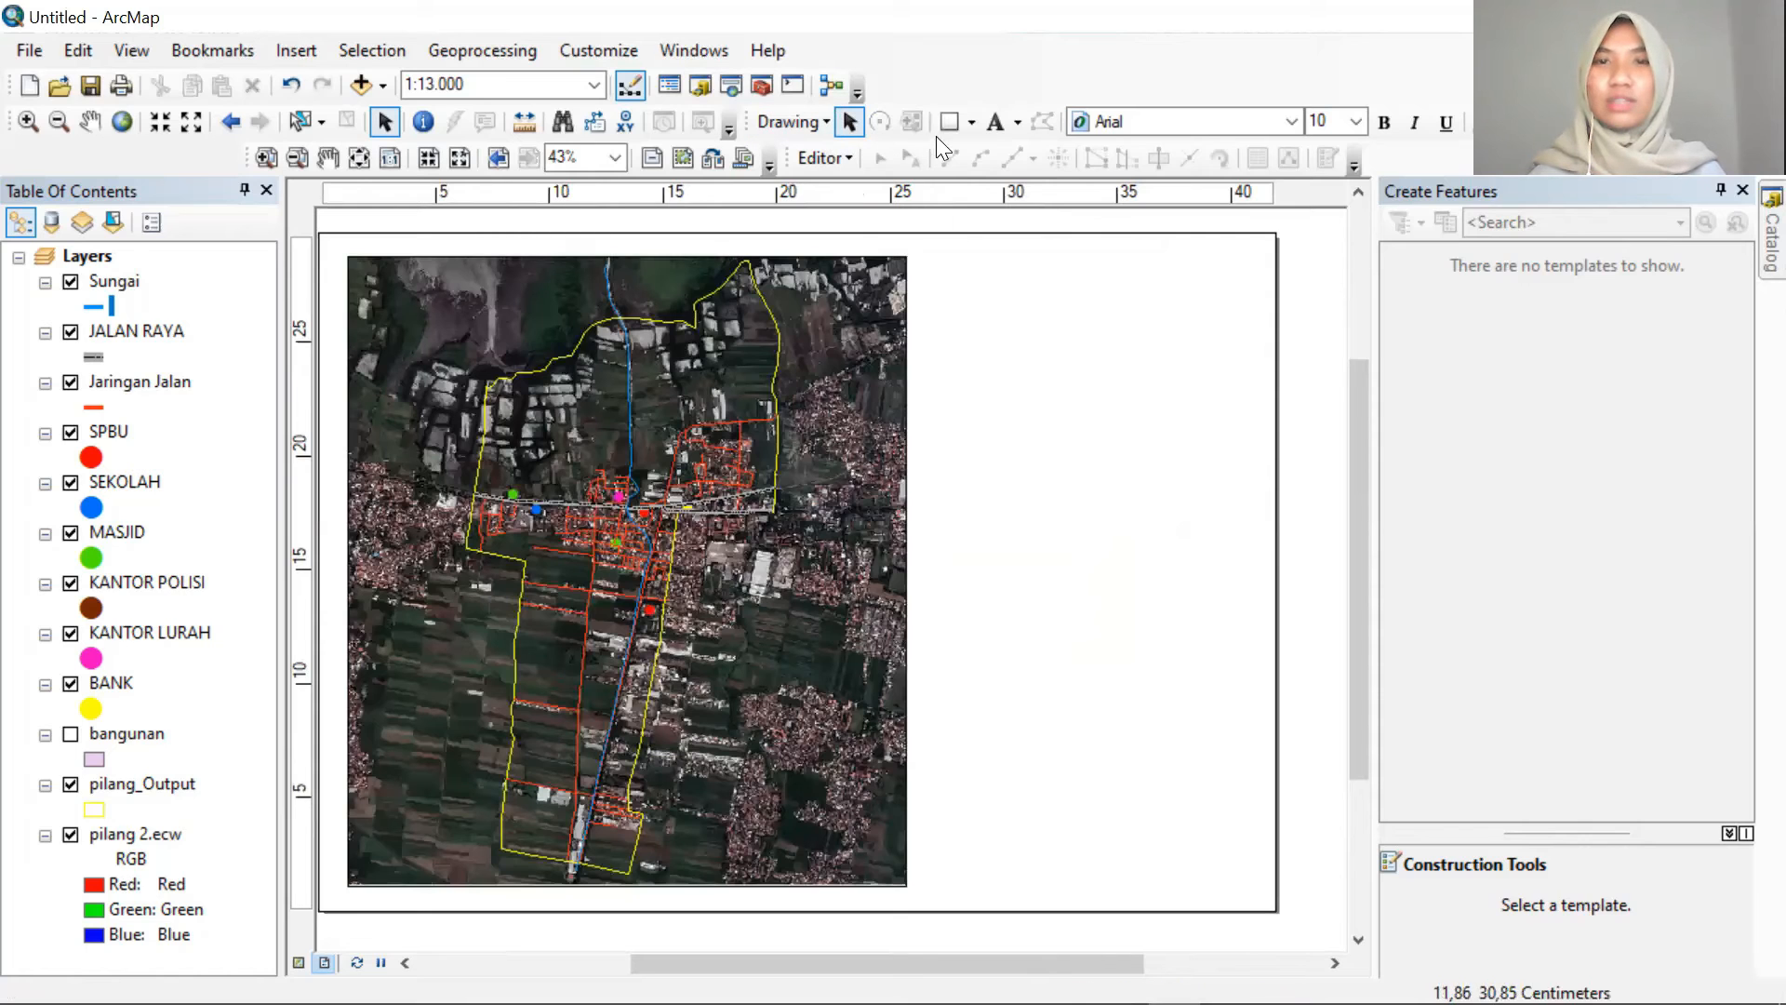
drag(690, 964, 635, 963)
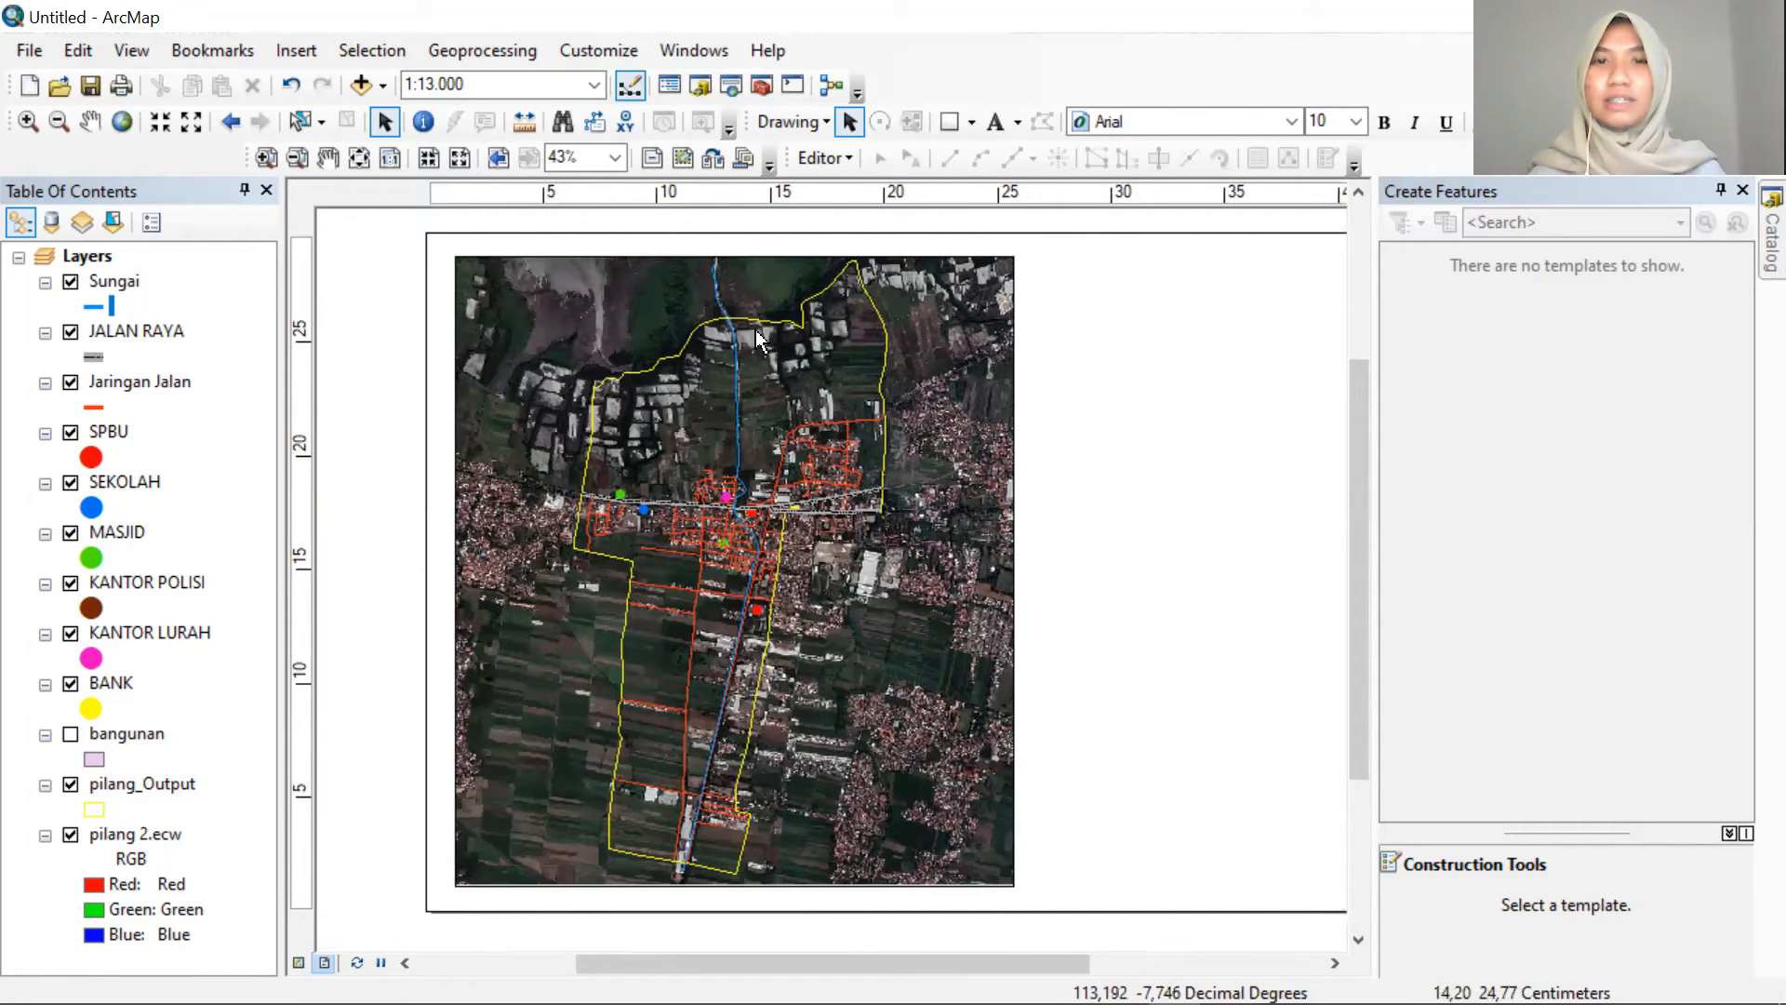
drag(818, 964, 969, 964)
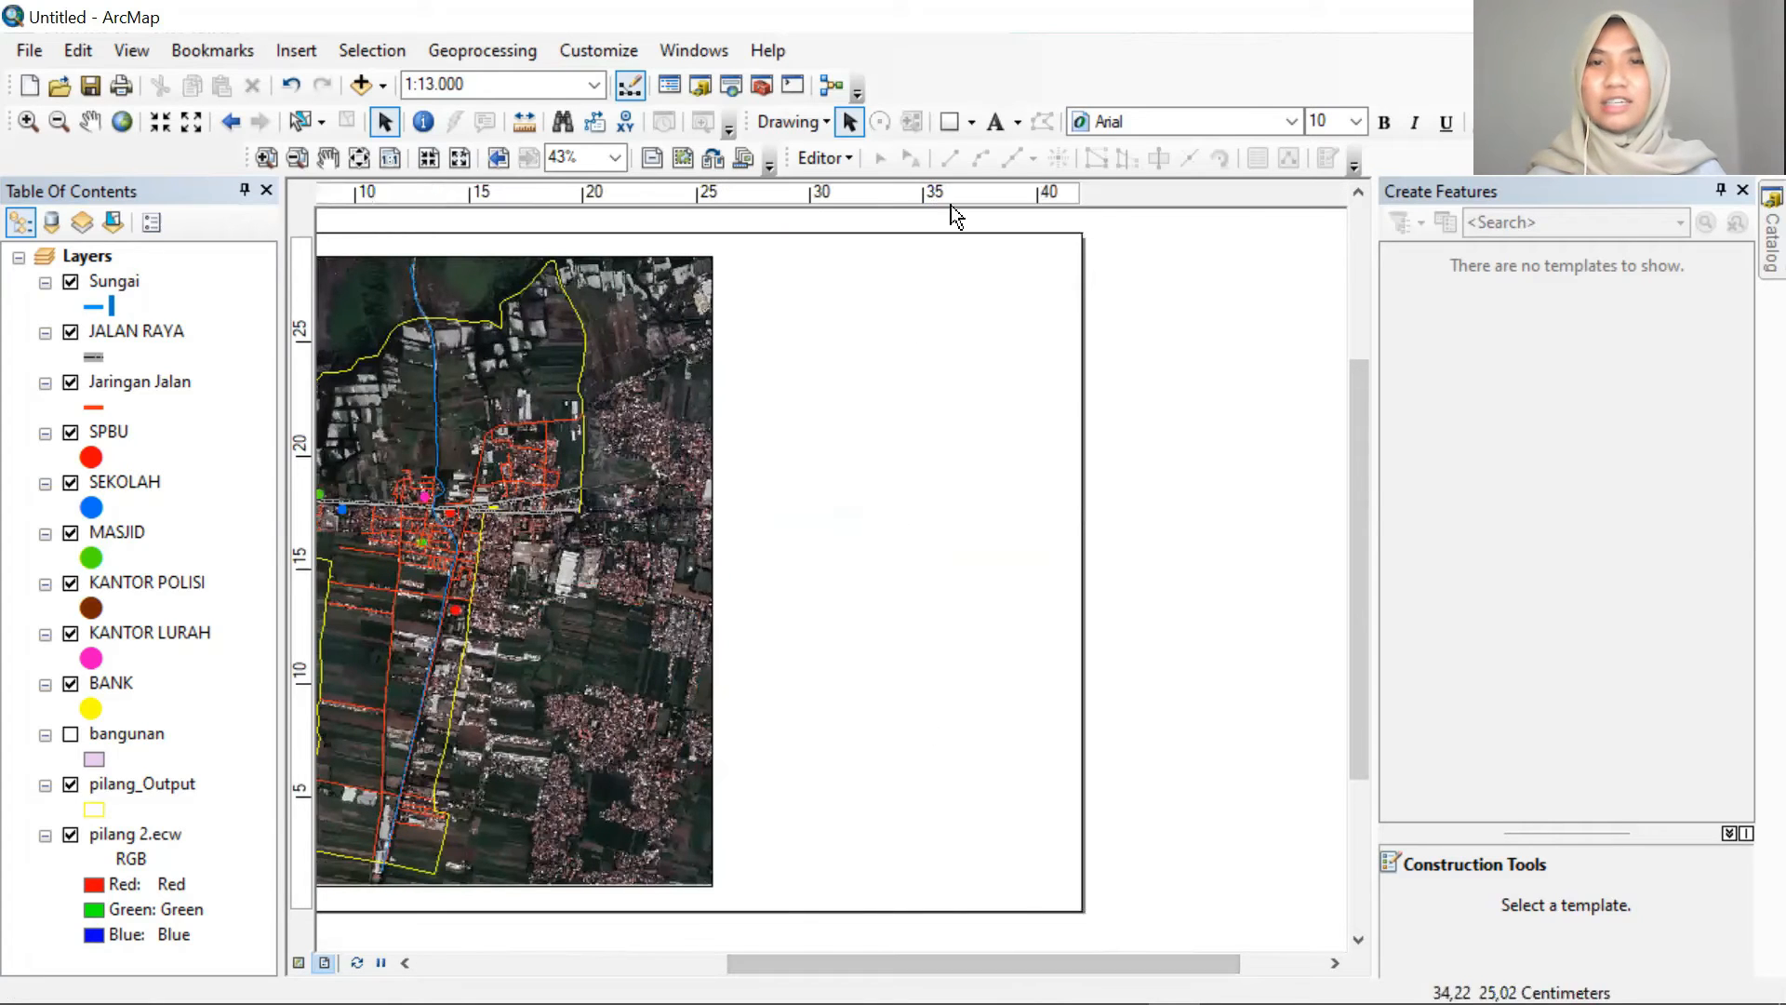
click(949, 130)
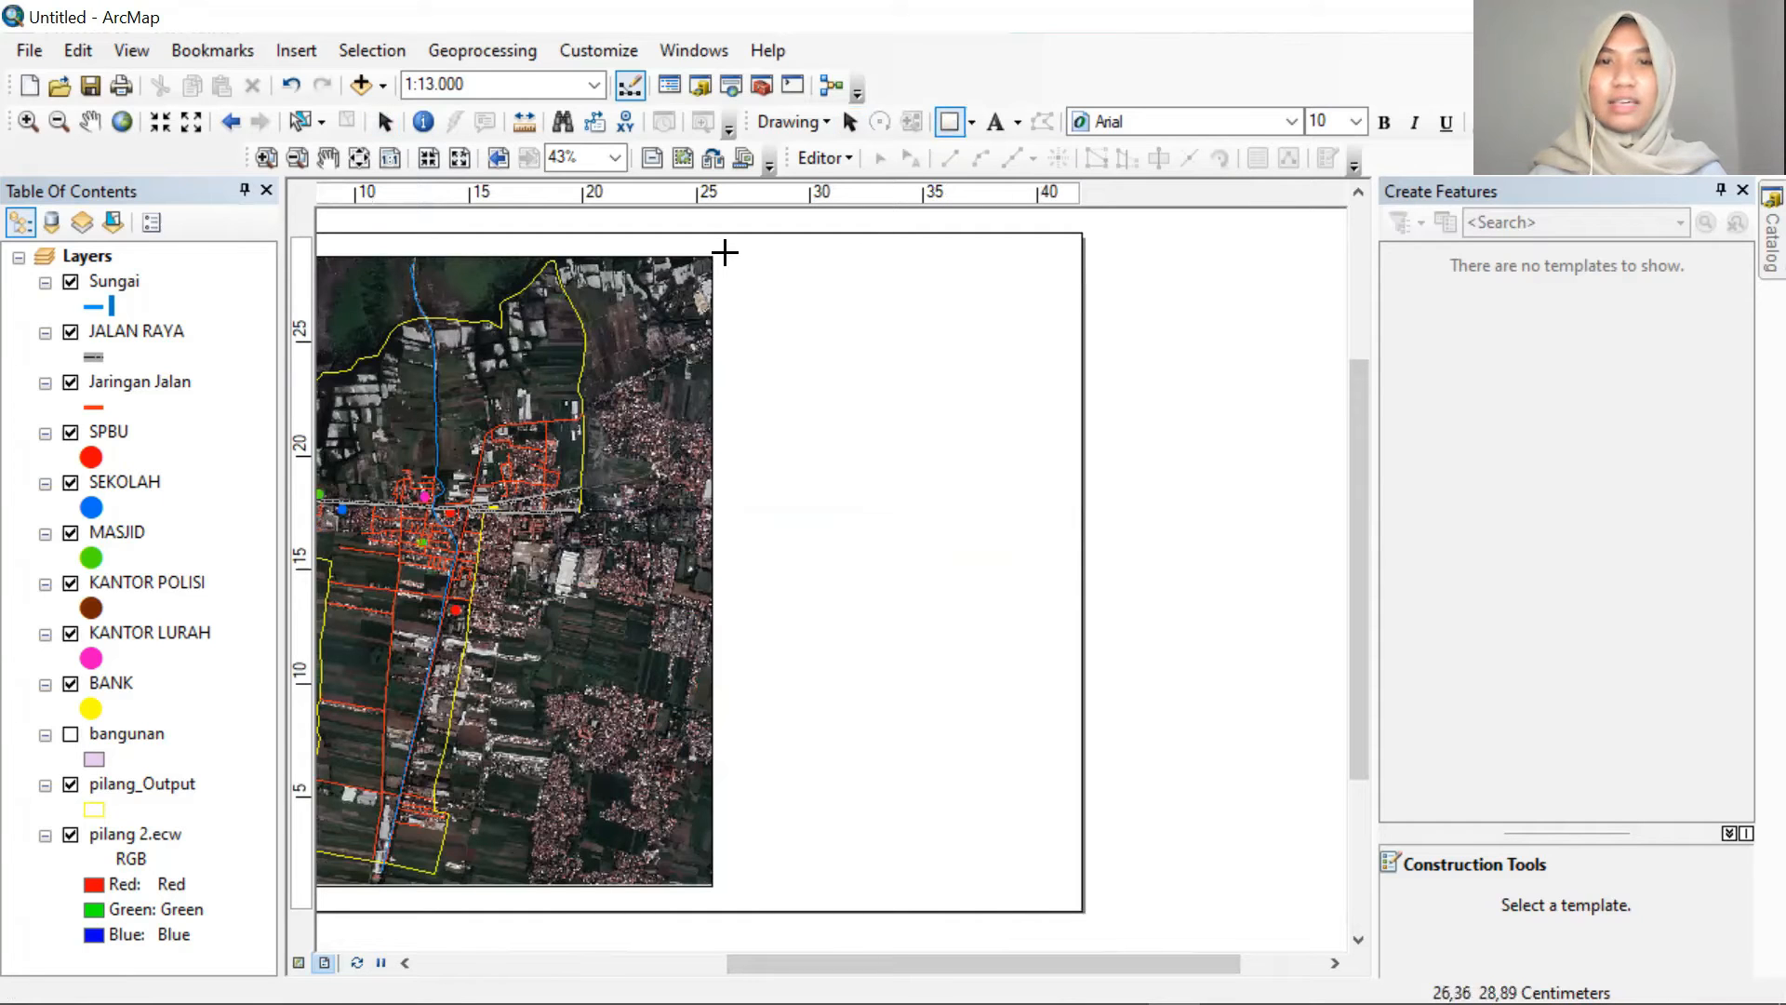
drag(725, 257, 1063, 439)
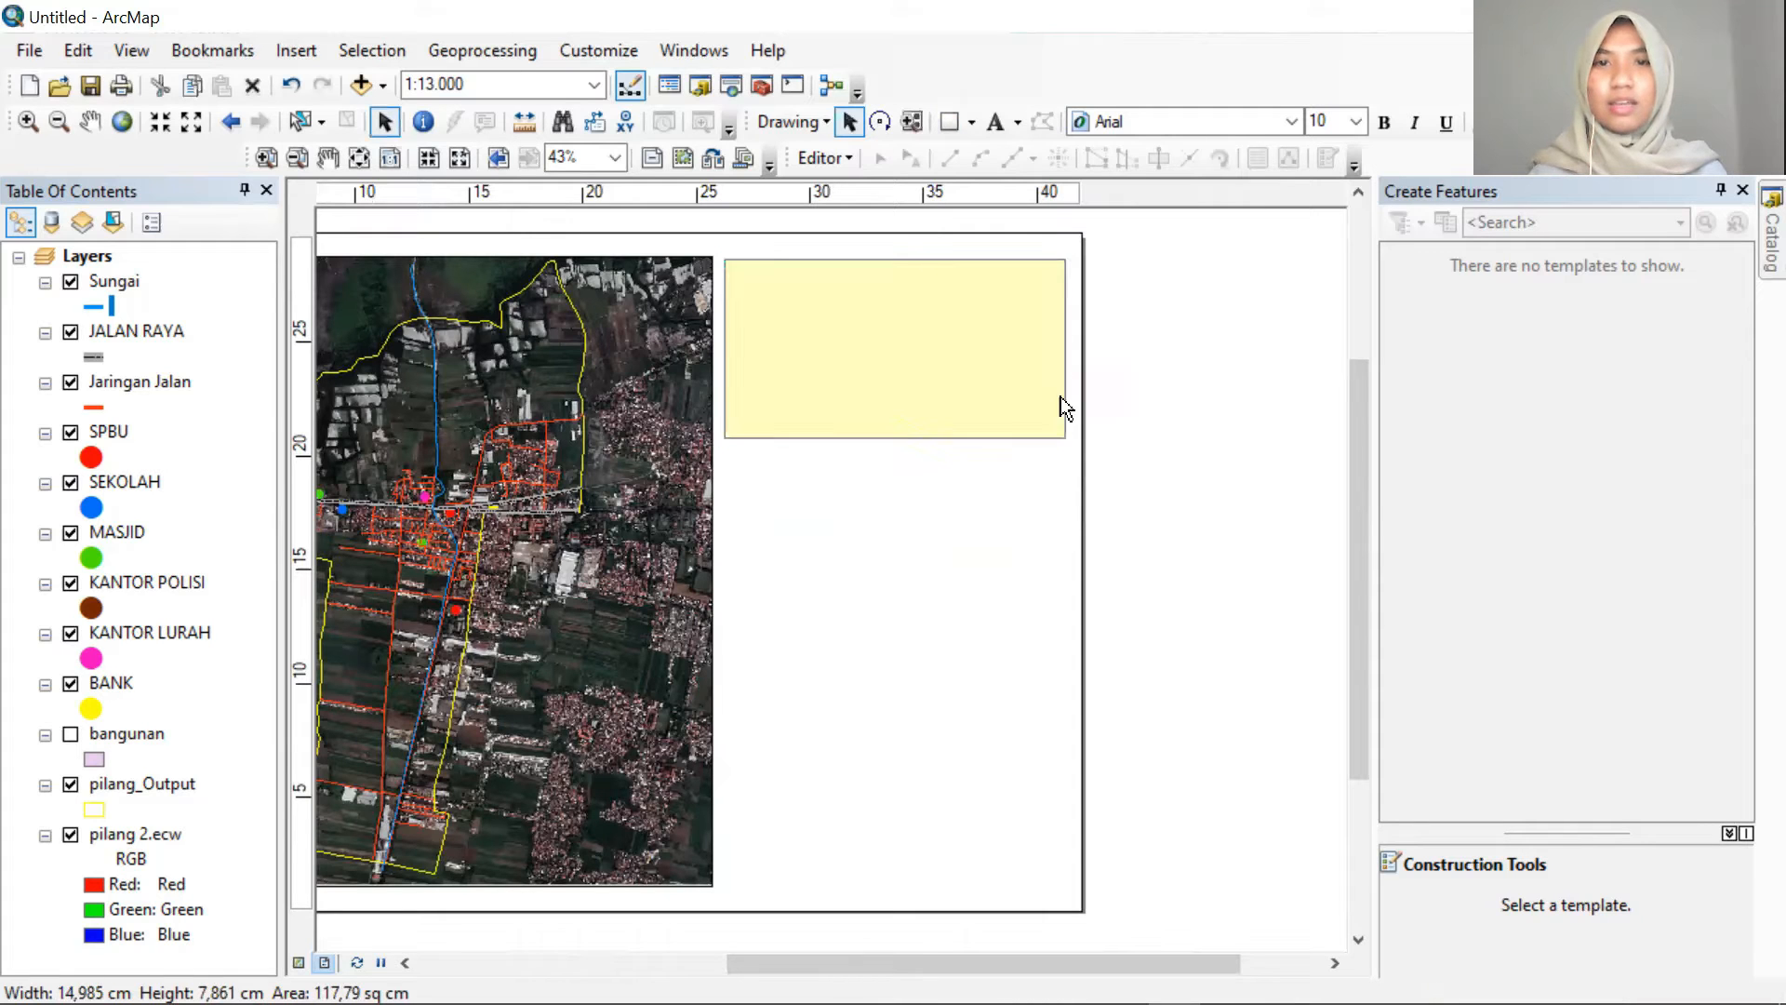
Give the new rectangle beside the map a white fill and a black outline
click(916, 376)
double_click(904, 330)
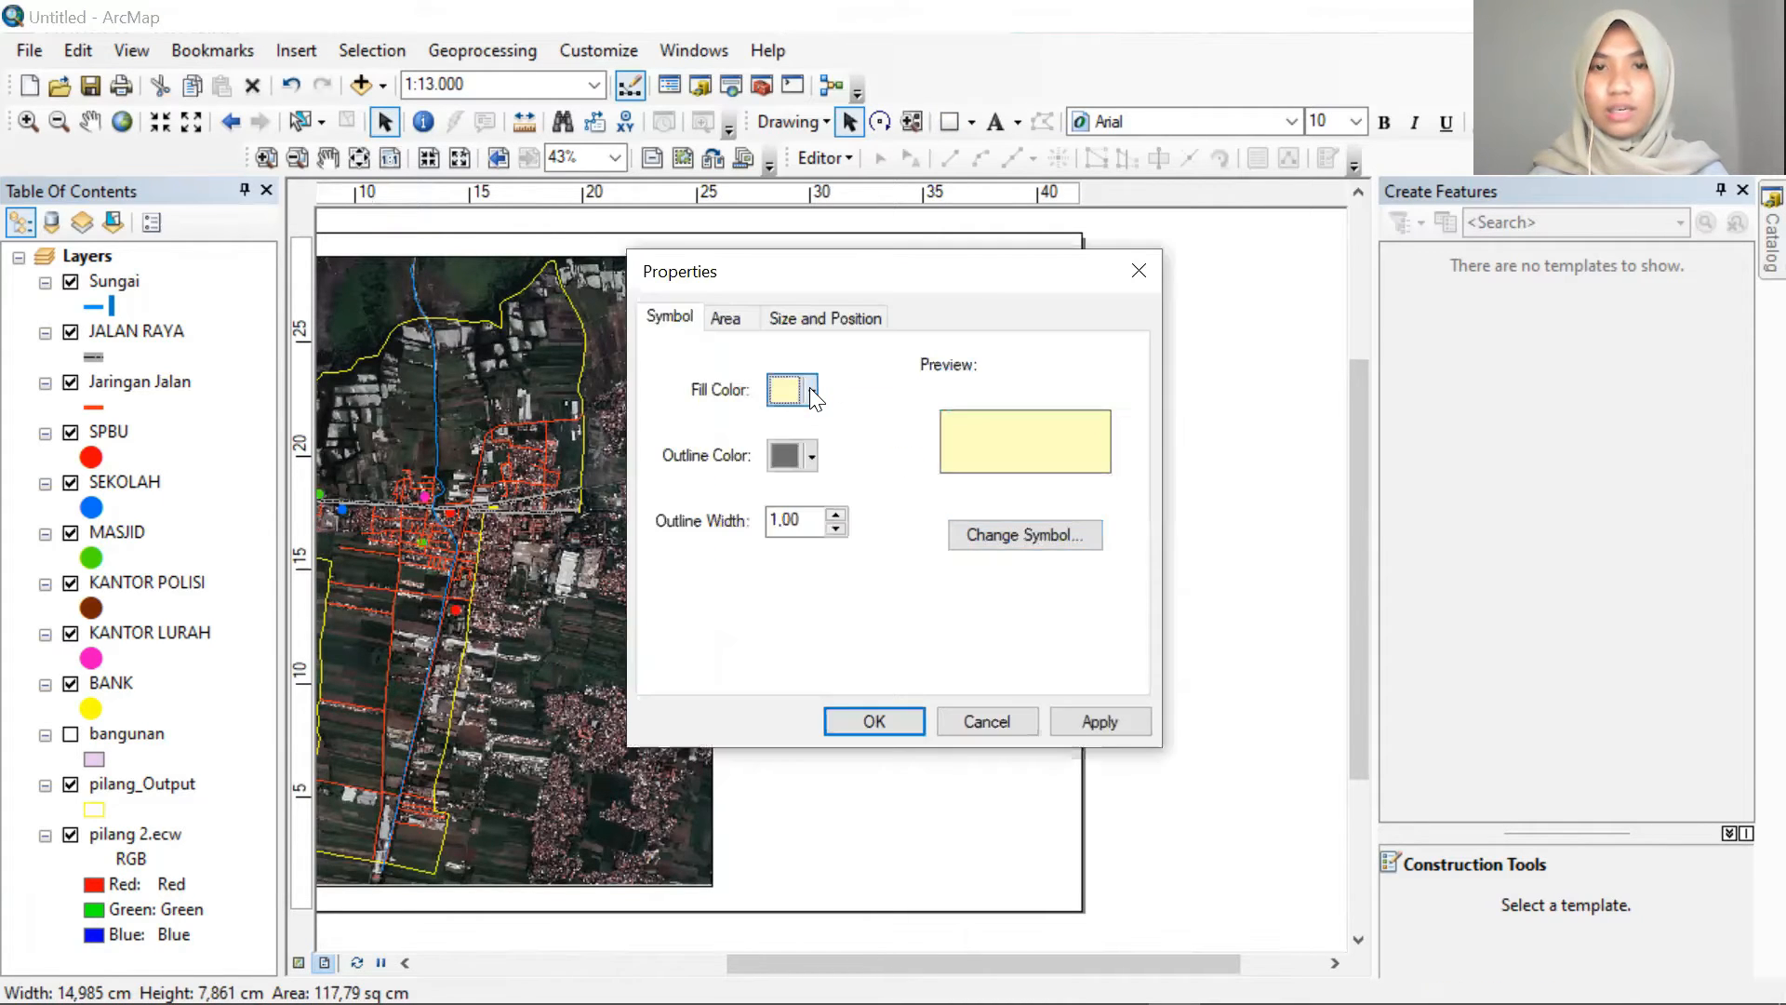
click(810, 390)
click(781, 463)
click(810, 455)
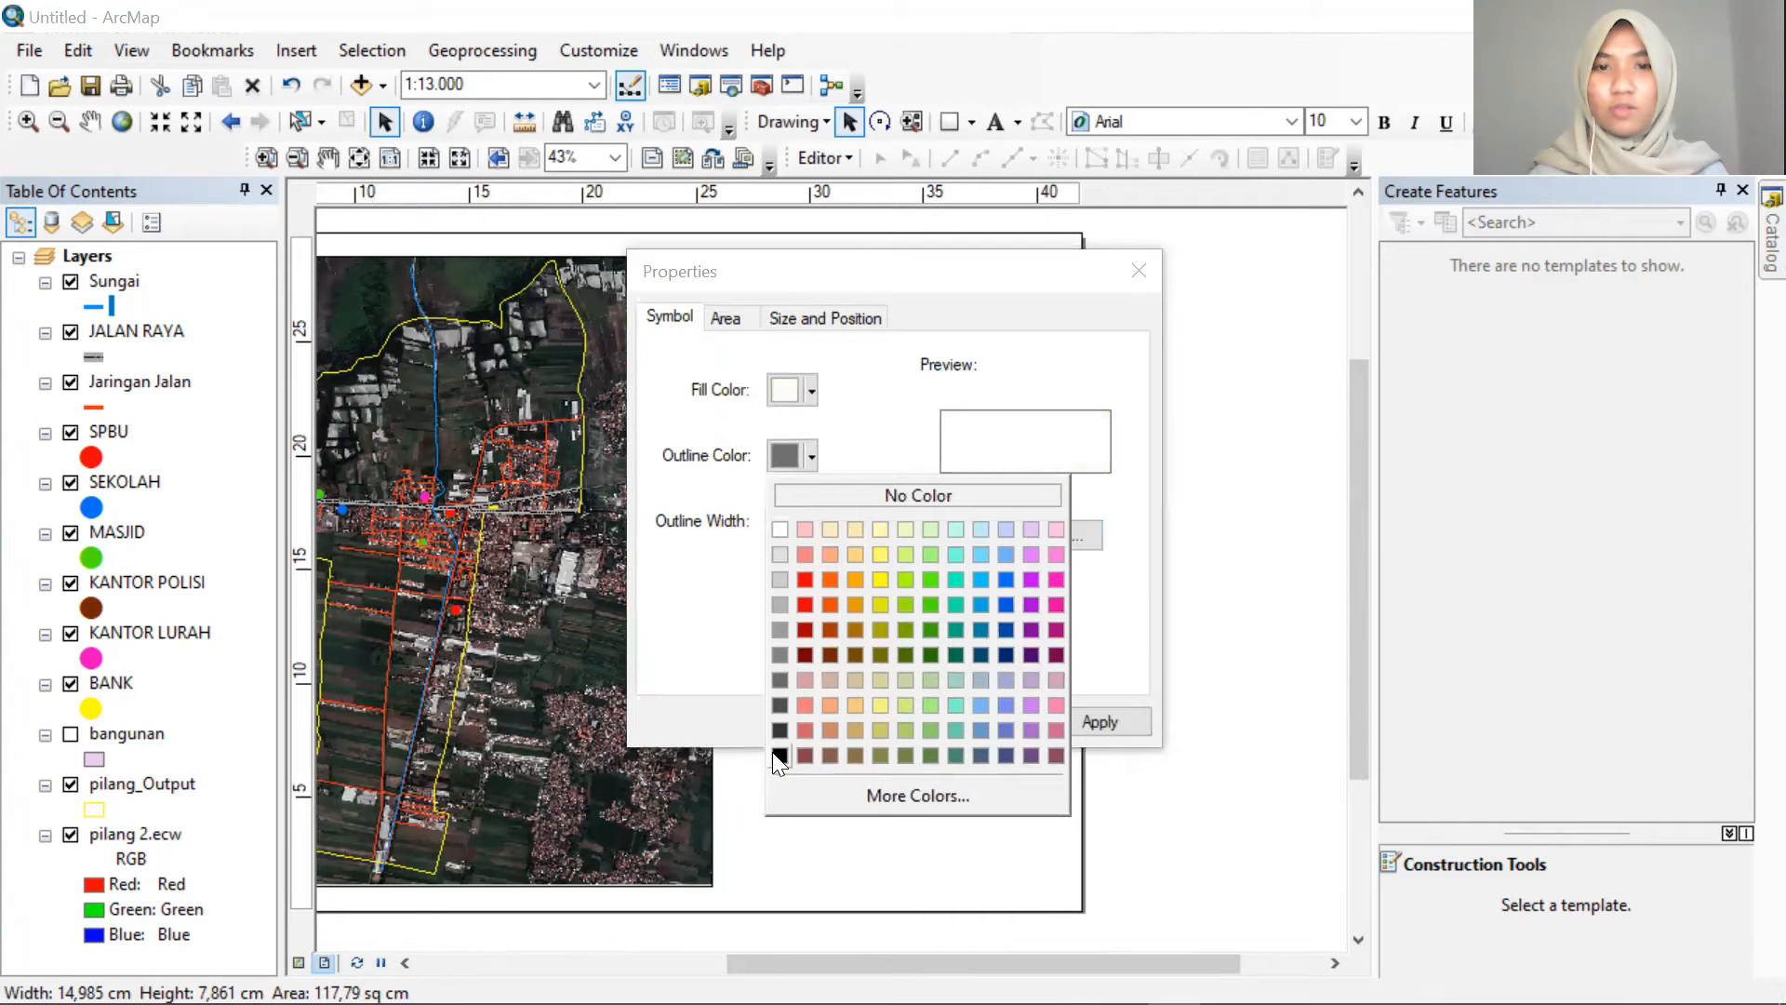
click(878, 720)
click(874, 719)
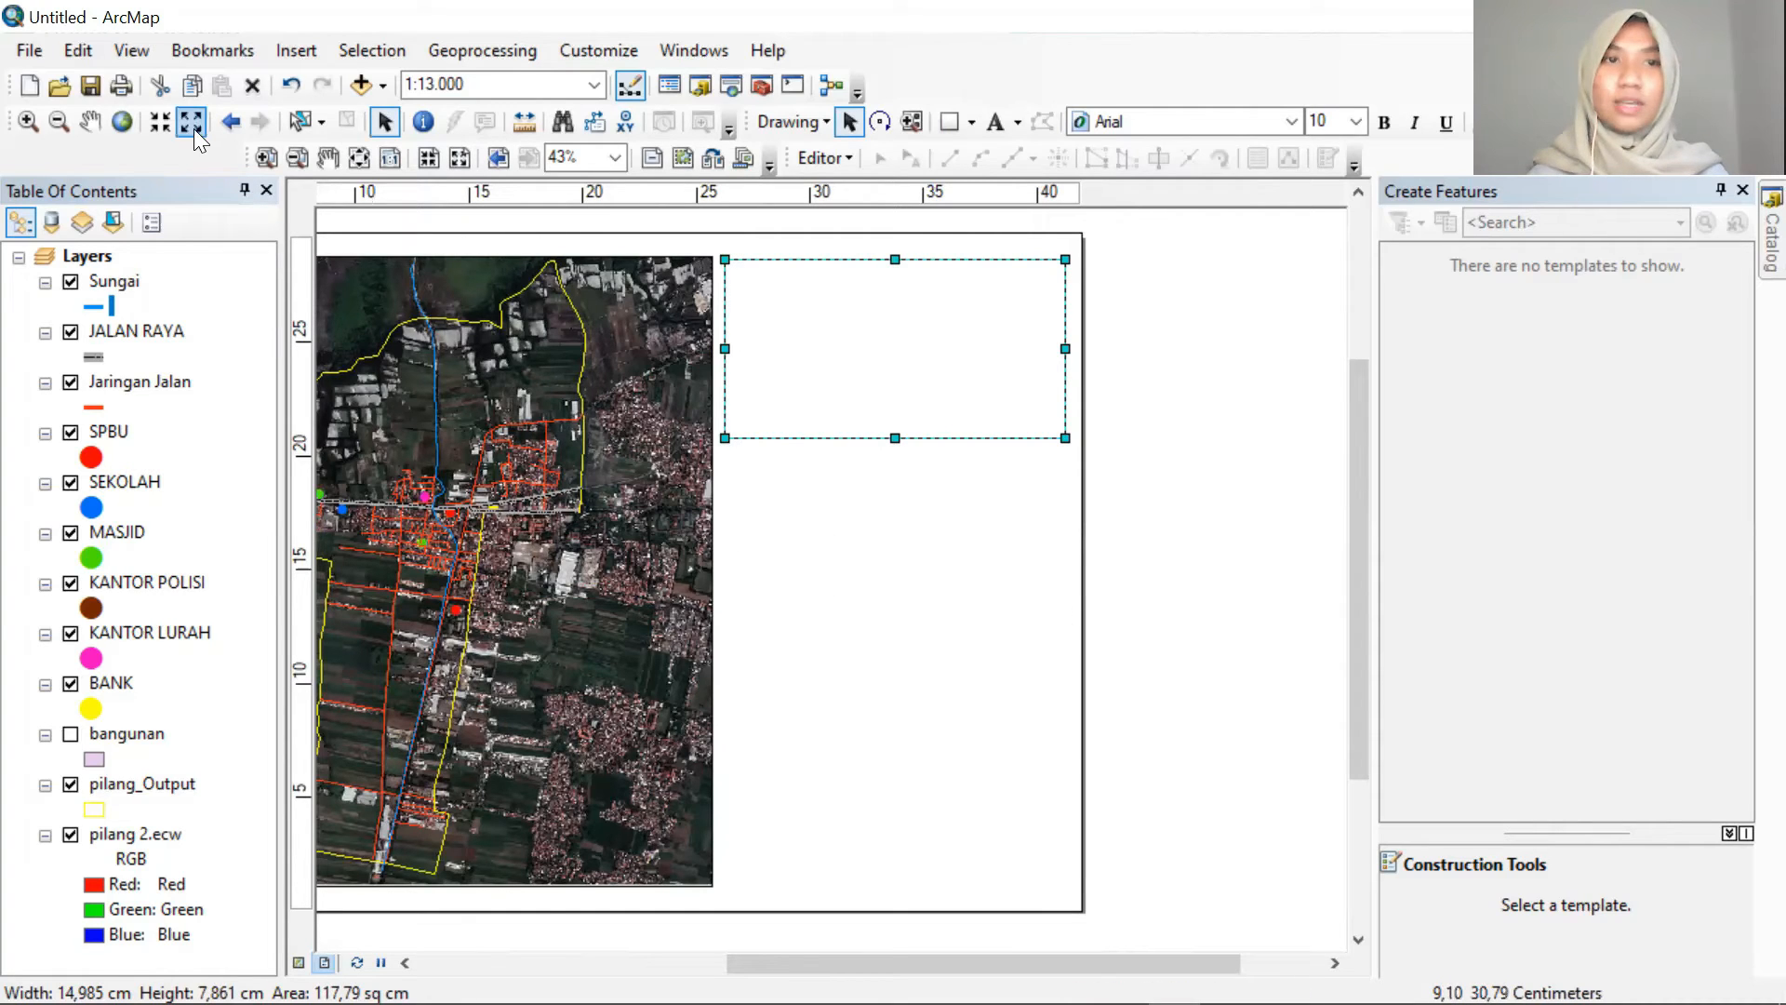
click(995, 125)
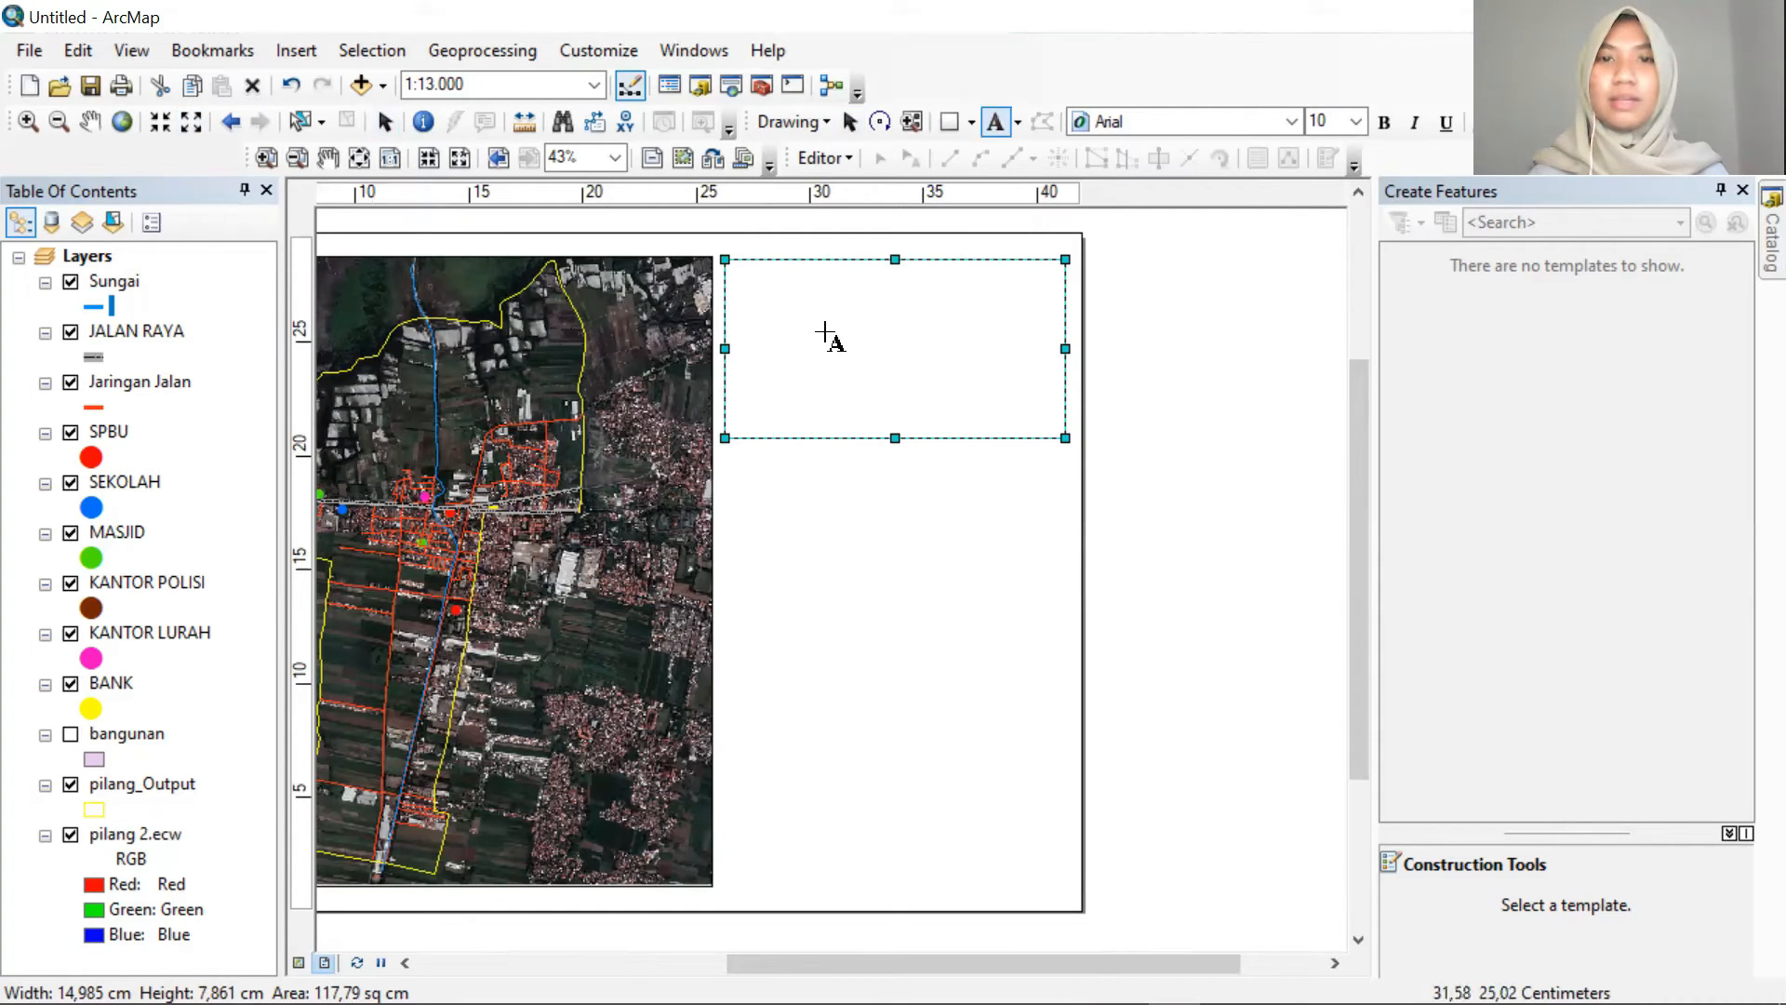
click(858, 285)
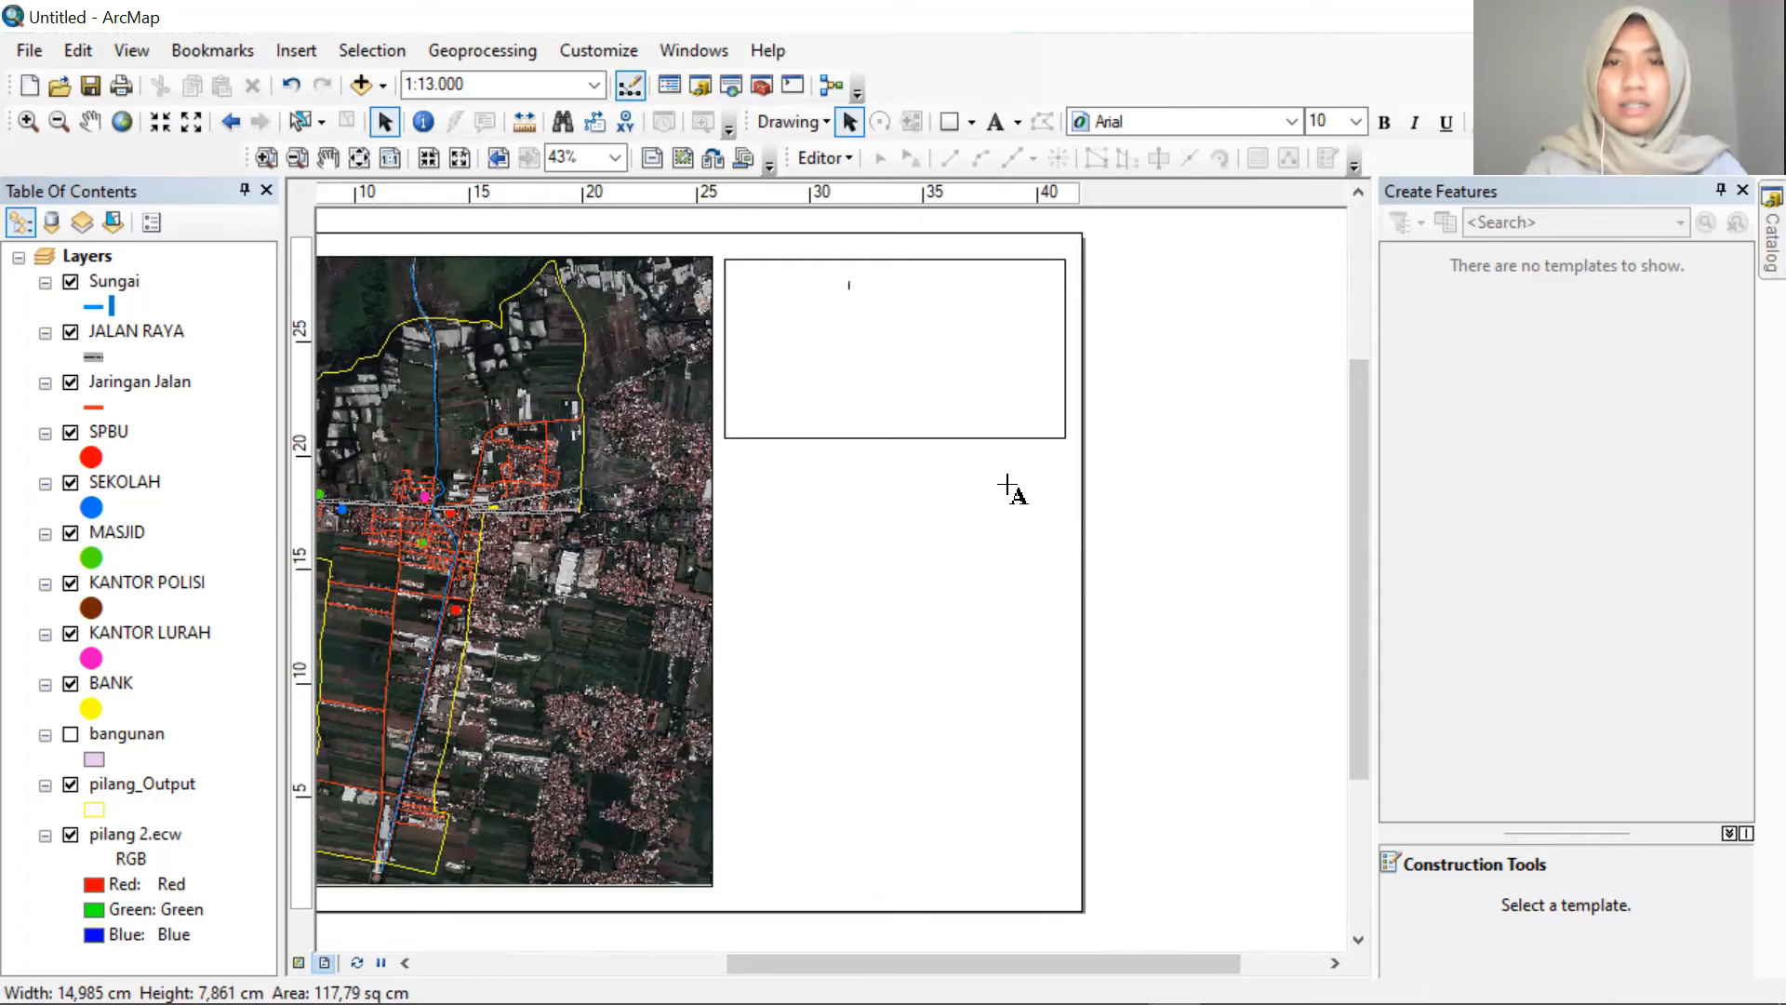
scroll(888, 326, down, 4)
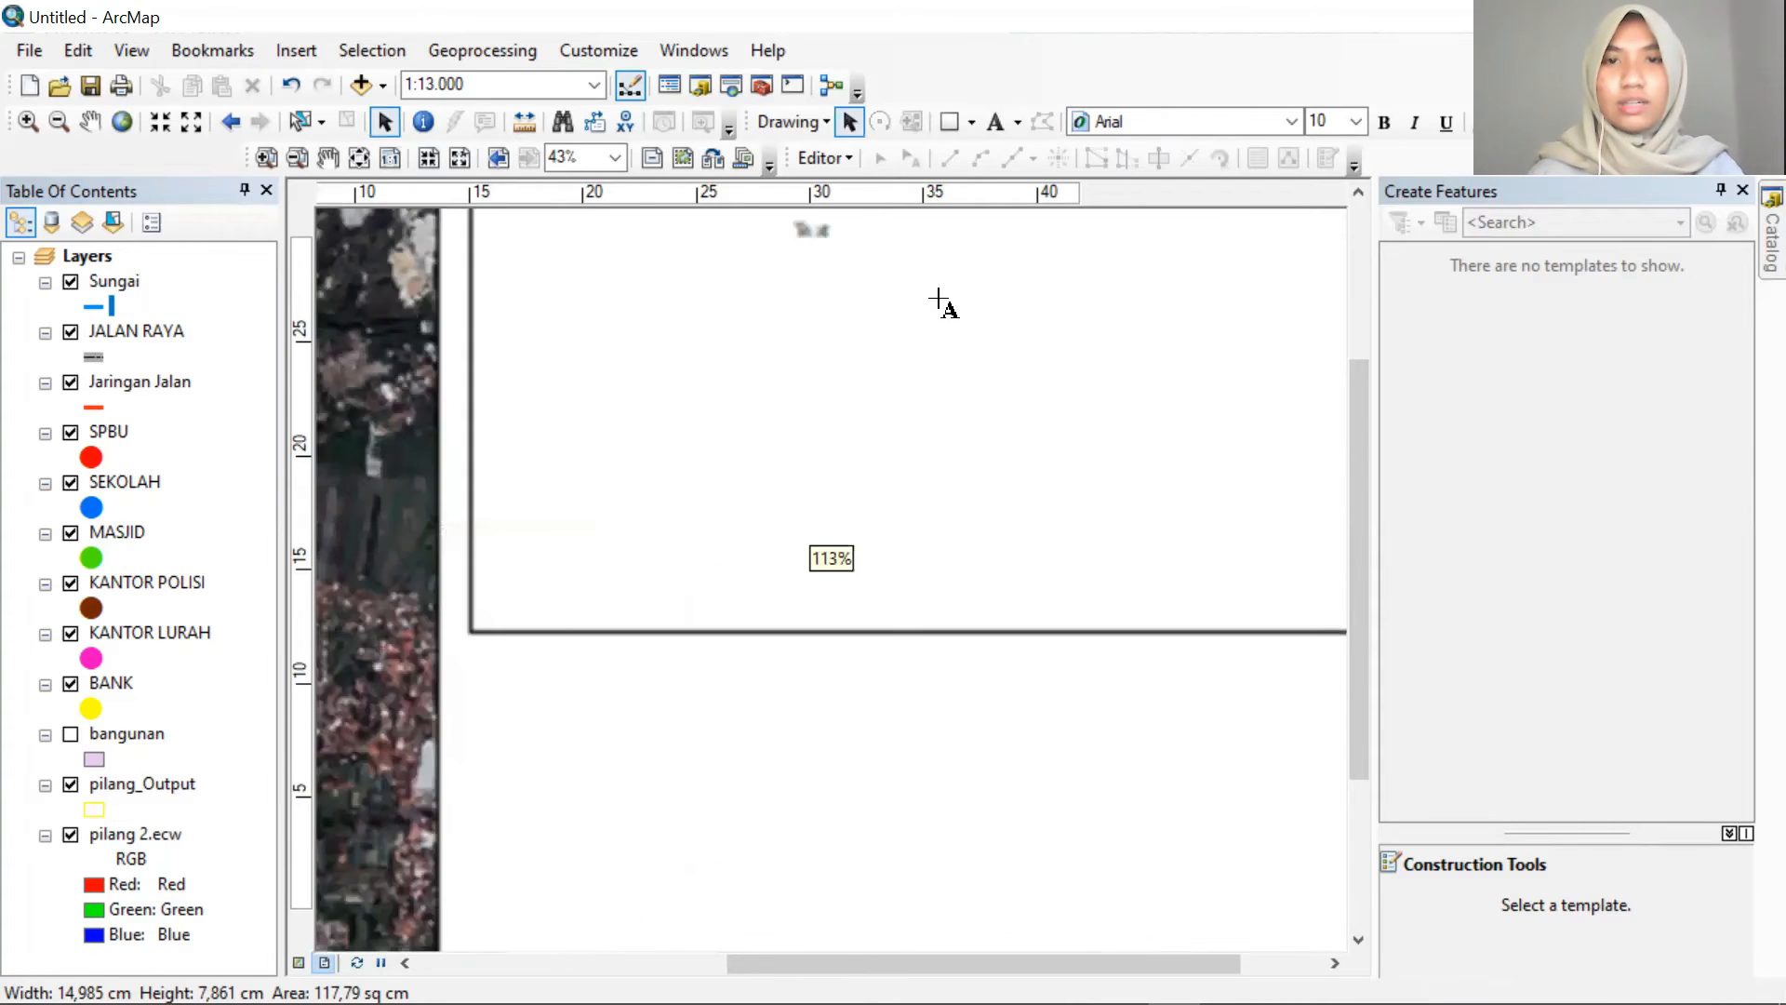
click(1356, 192)
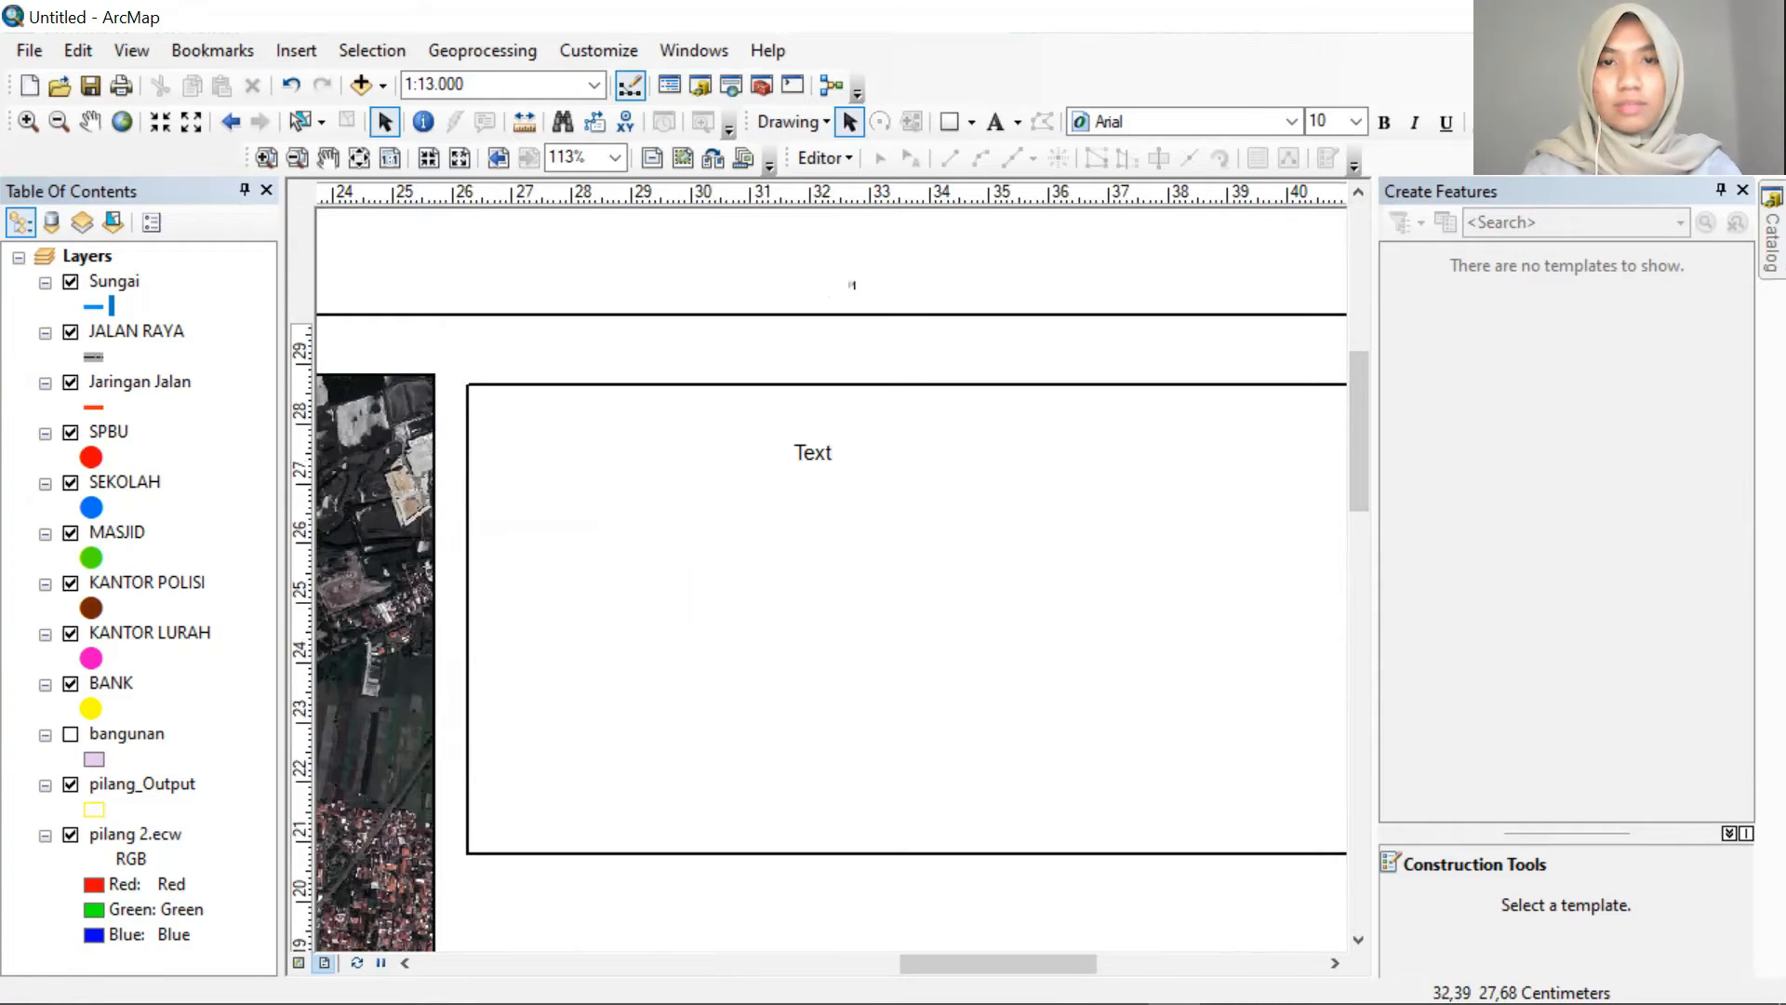
double_click(829, 452)
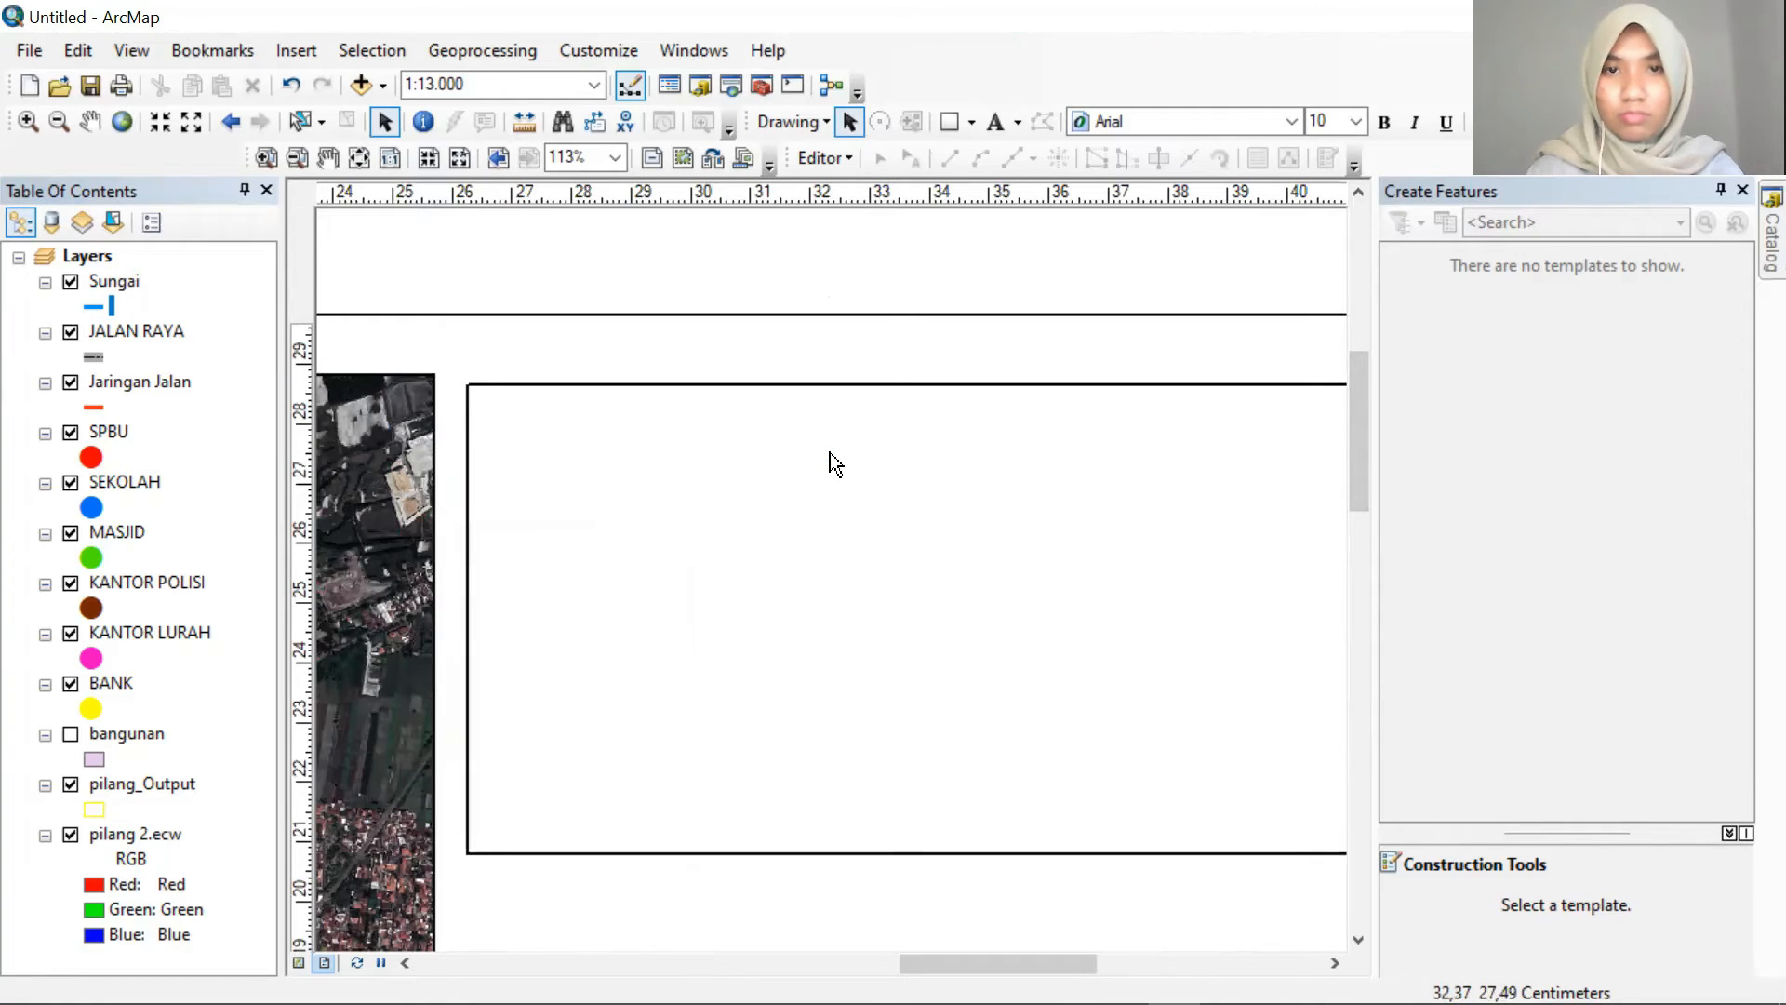
Add the text "PERENCANAAN WILAYAH DAN KOTA" near the top of the small rectangle beside the map
scroll(956, 478, down, 1)
scroll(957, 478, up, 2)
click(995, 121)
click(847, 488)
key(BackSpace)
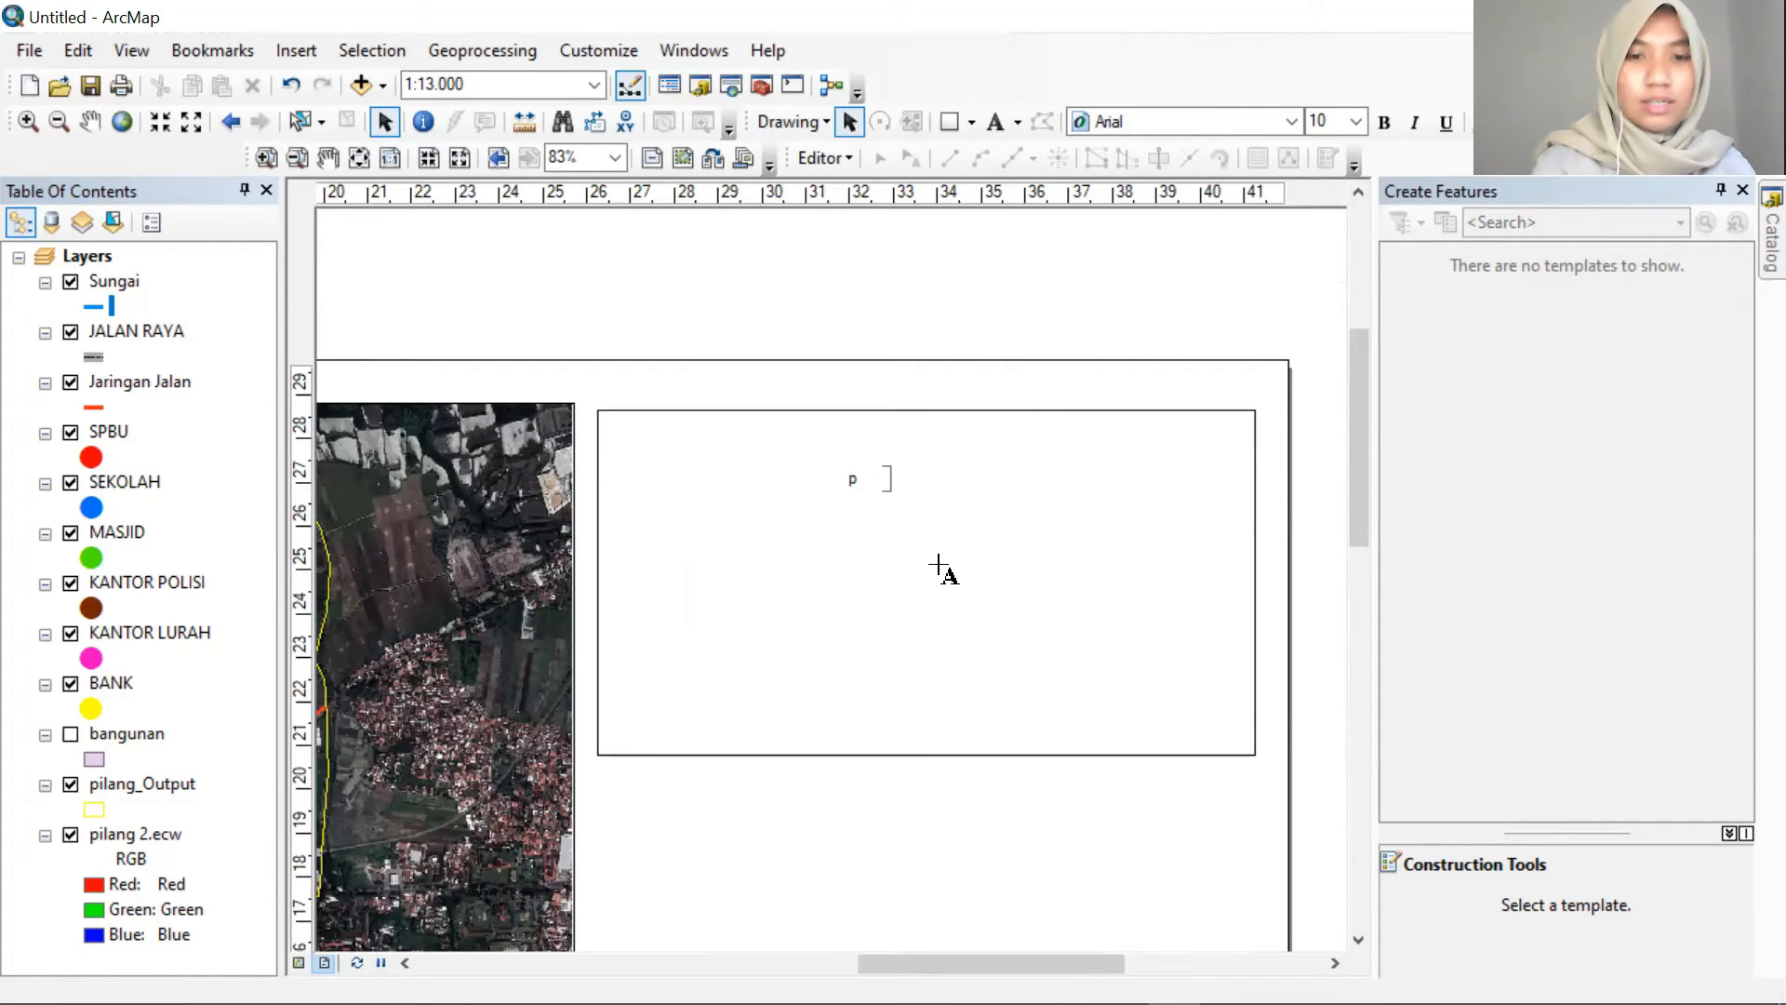
text(PEREN)
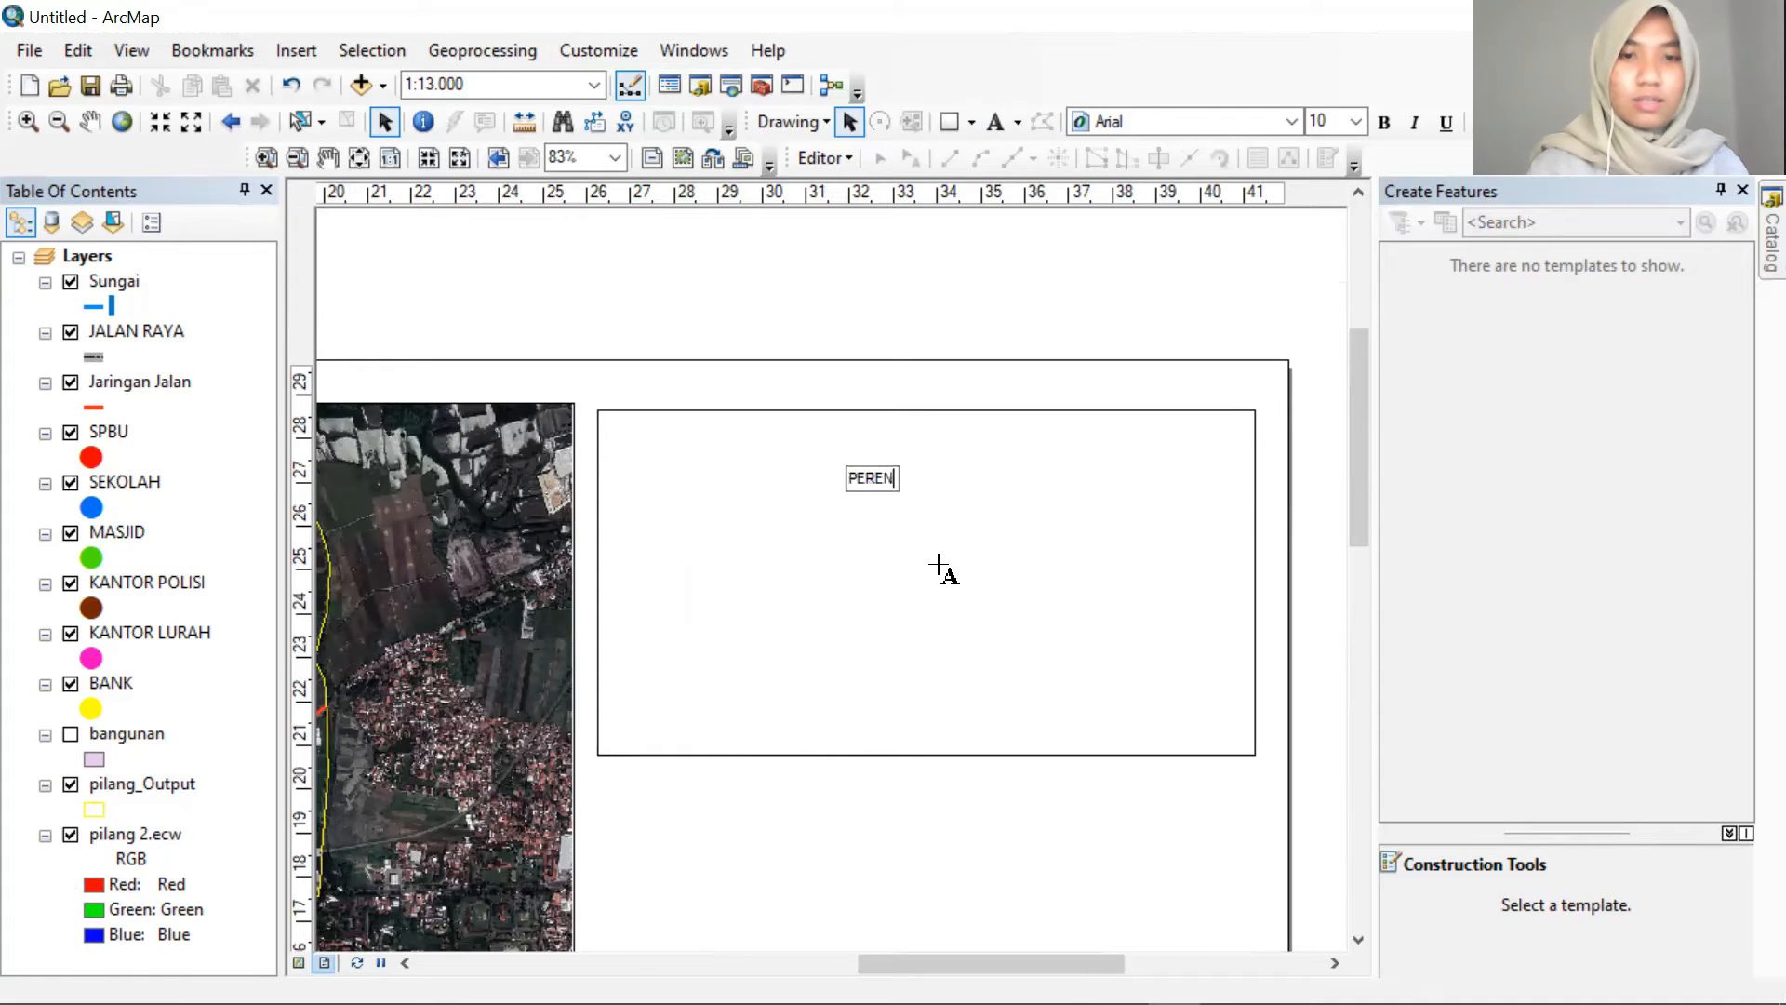
text(CANAAN WI)
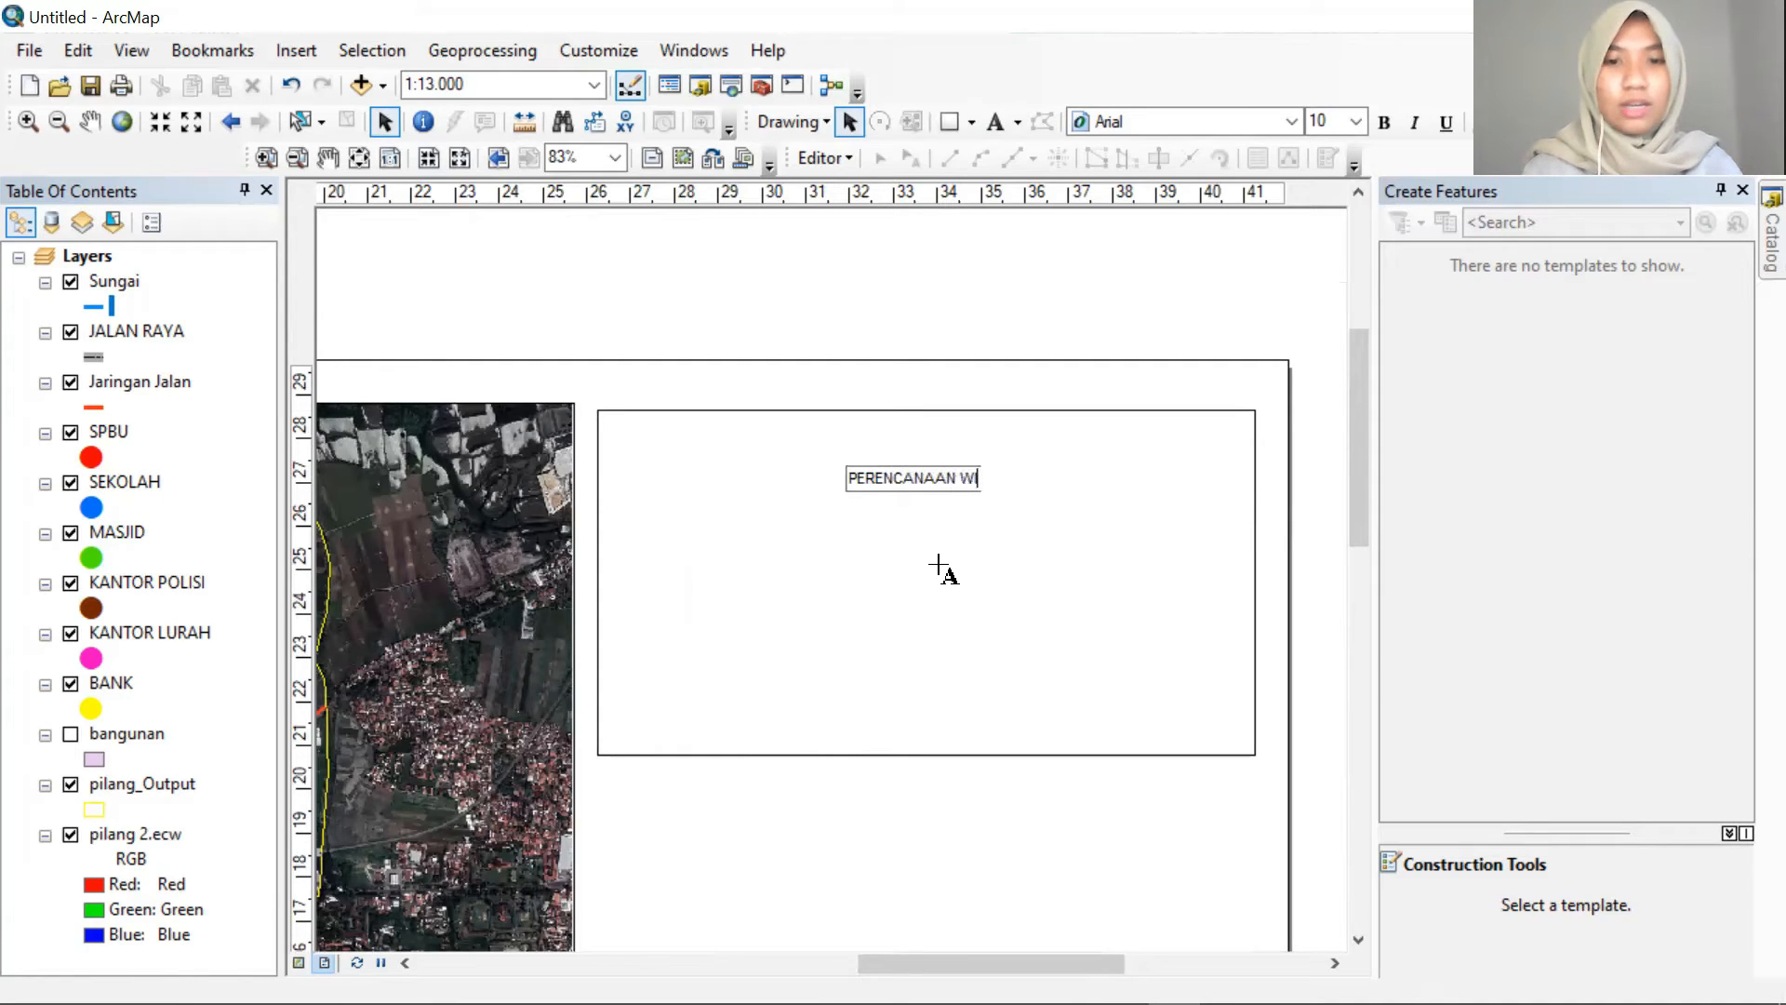
text(LAYAH)
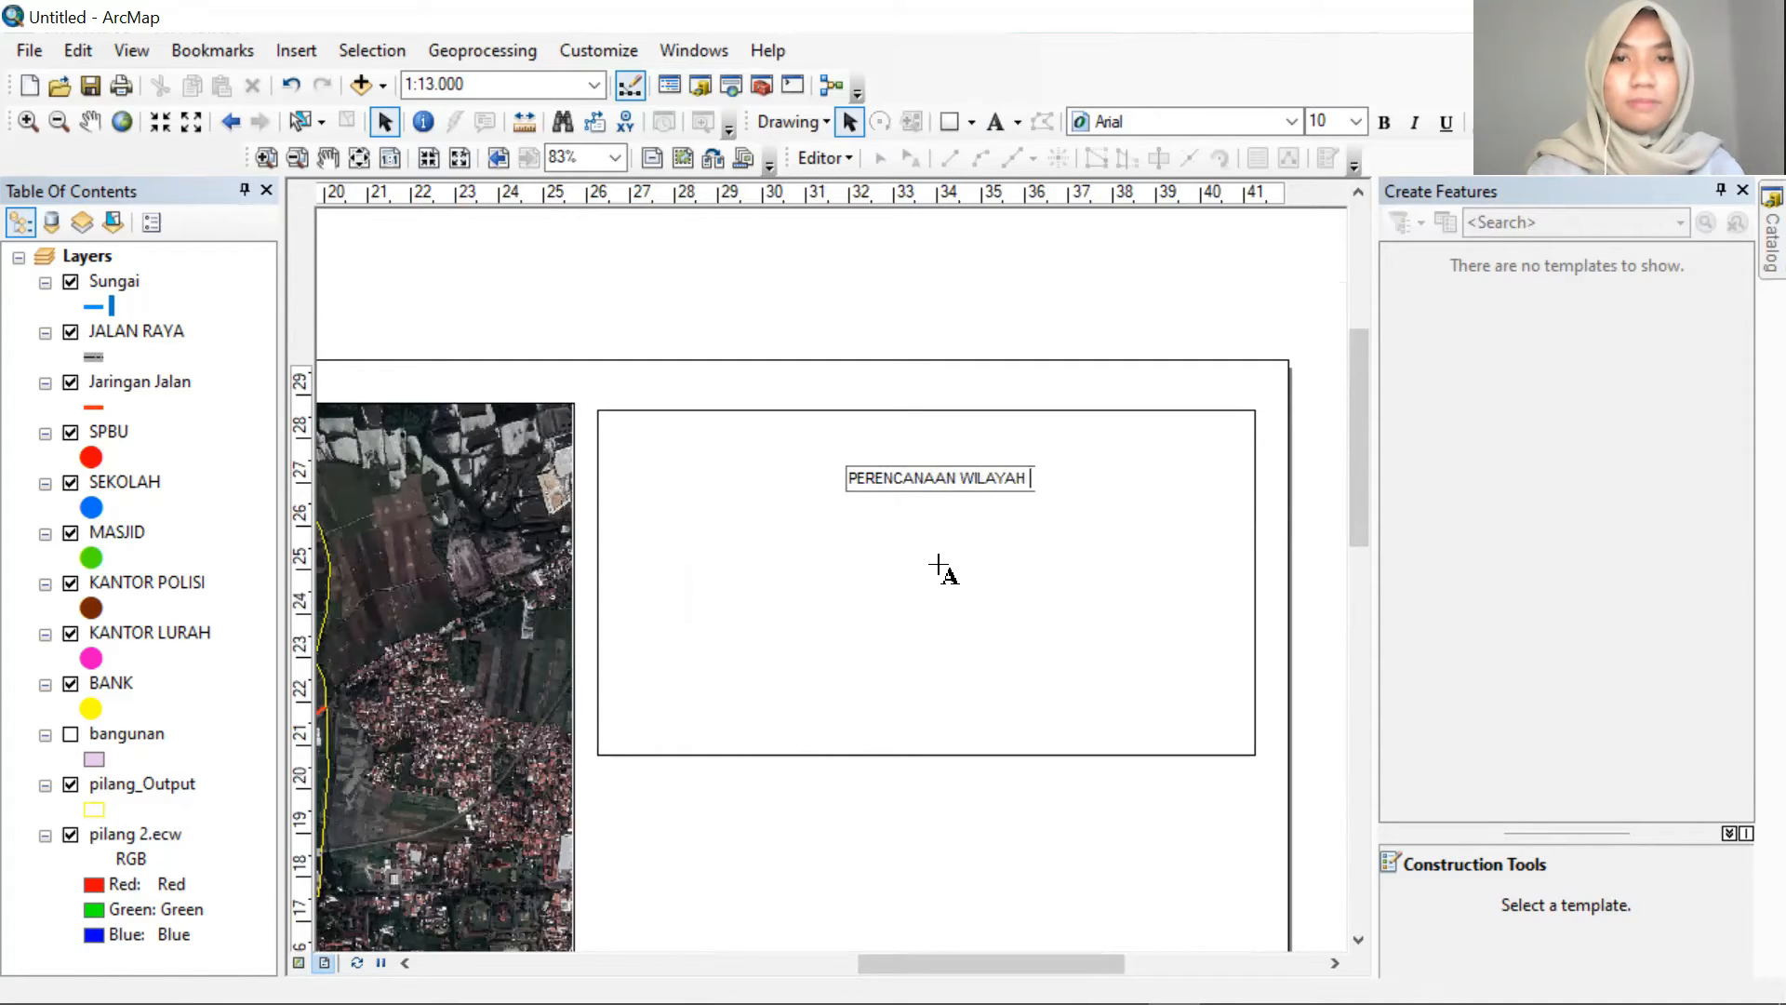
text( DAN K)
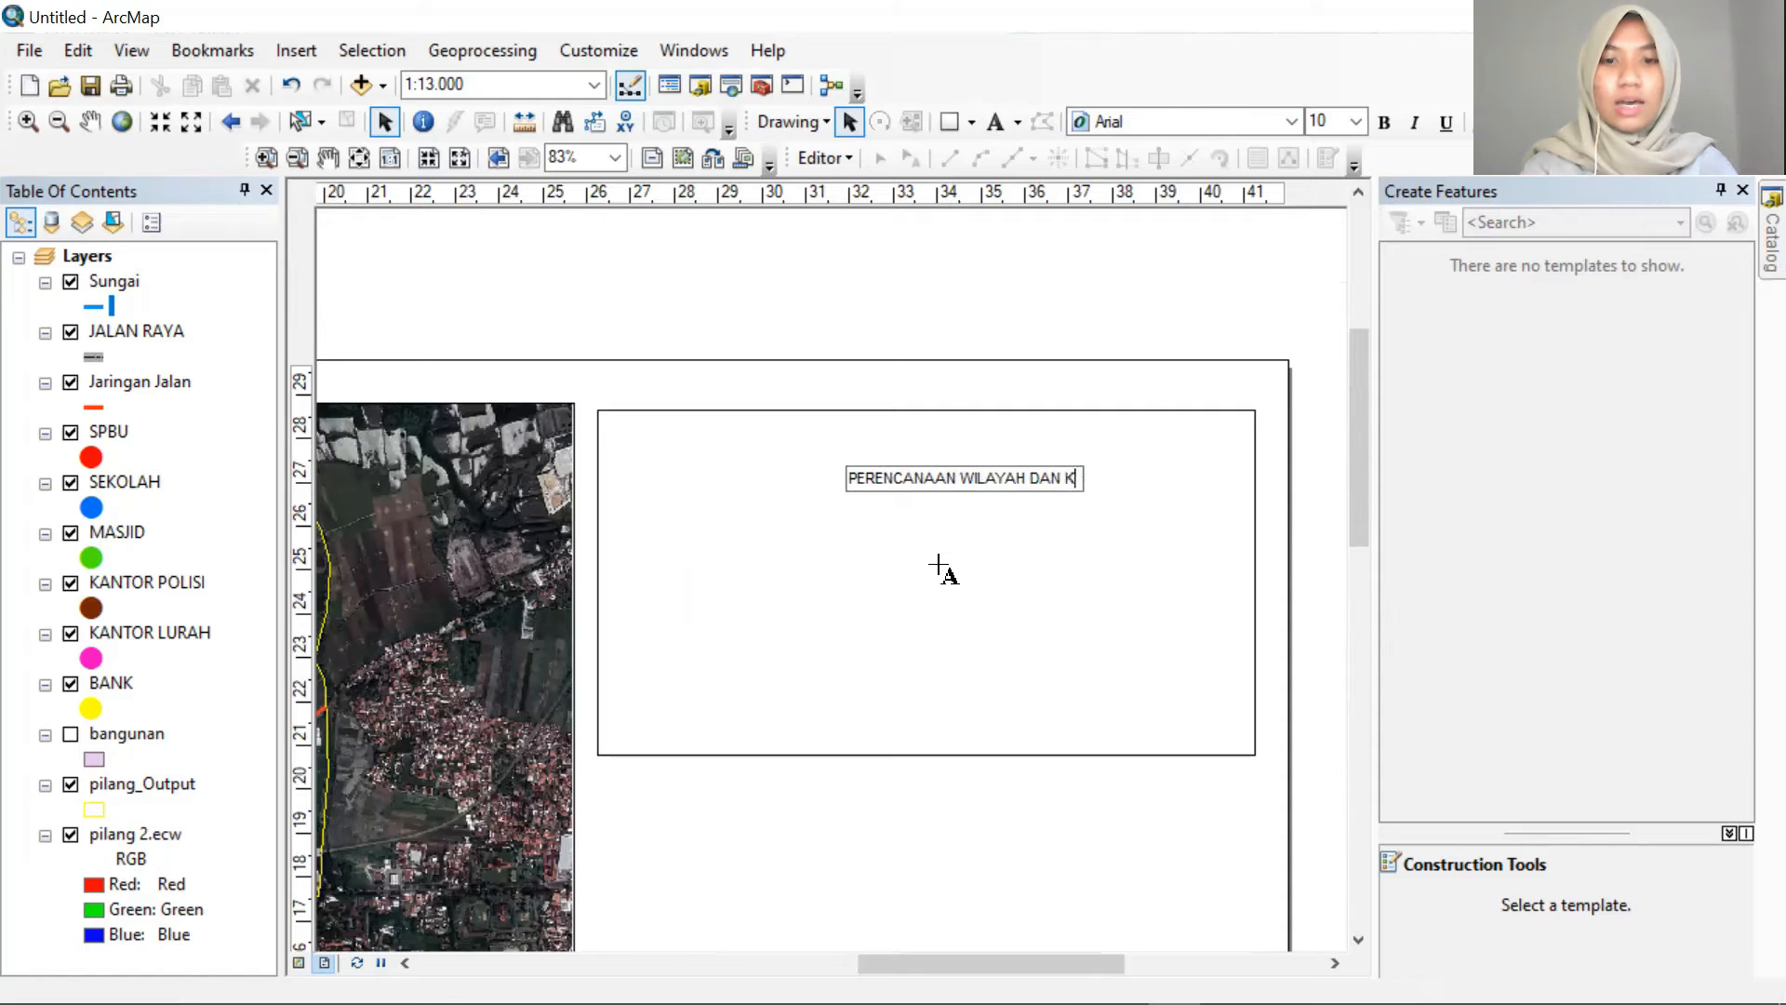
text(OTA)
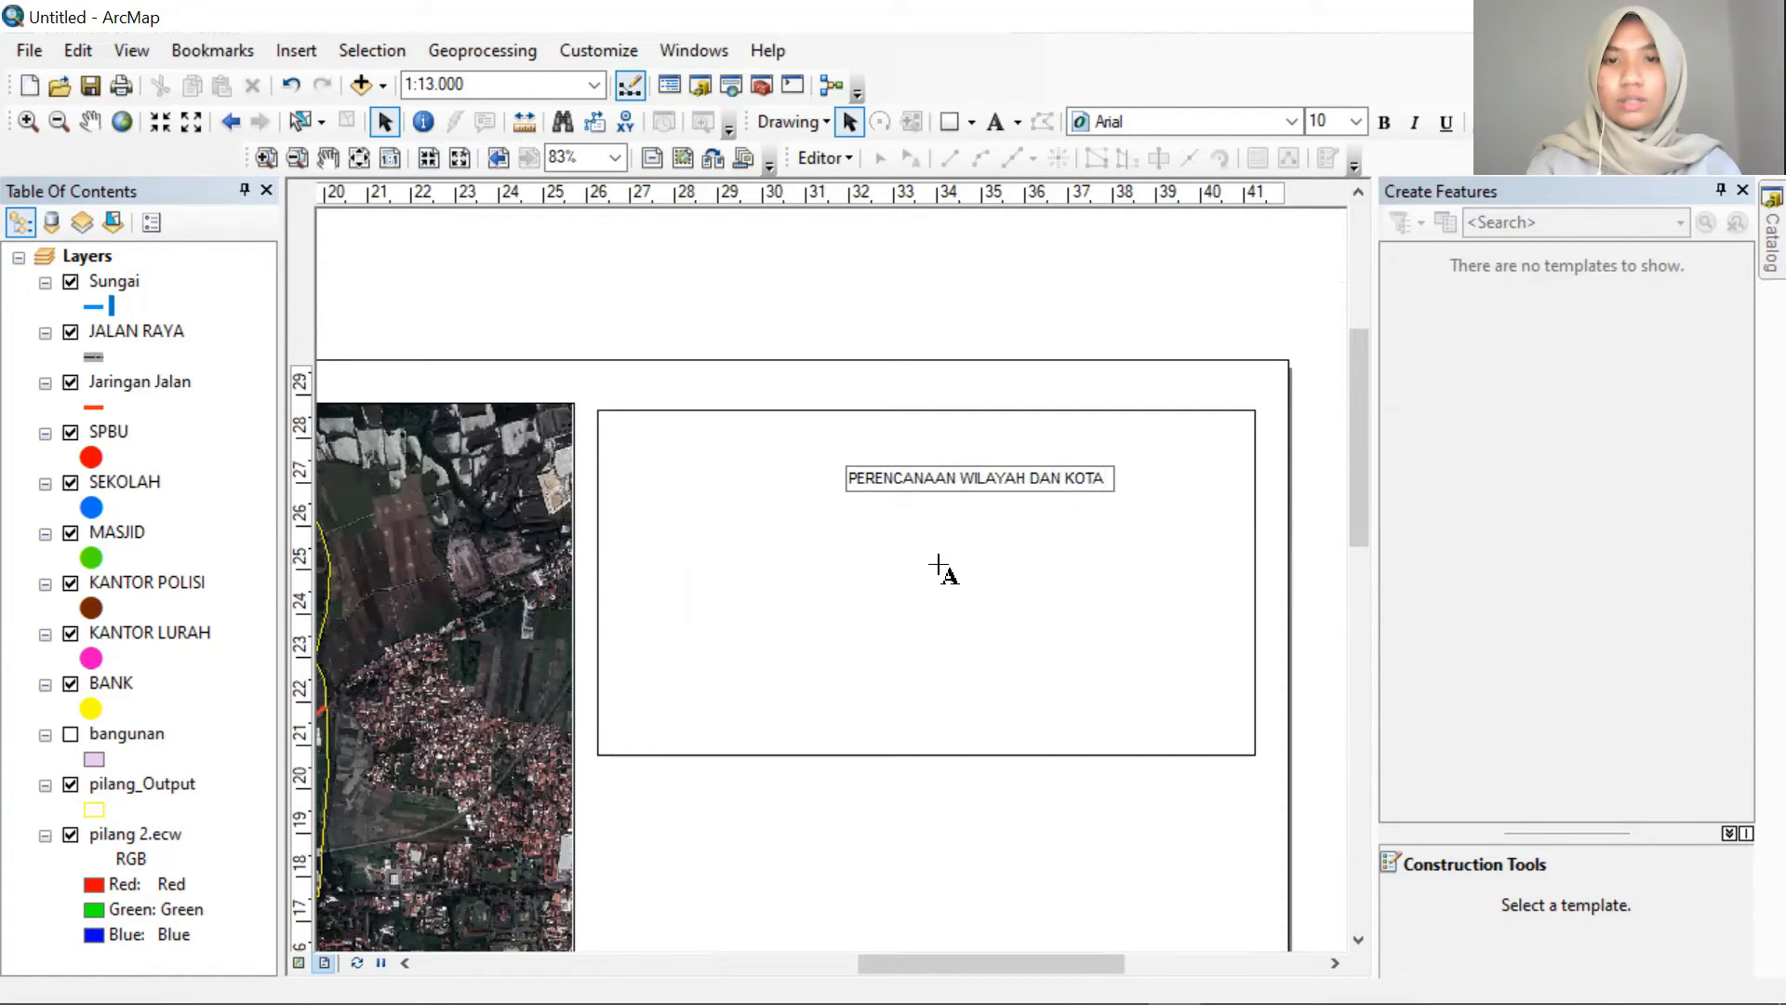
click(937, 563)
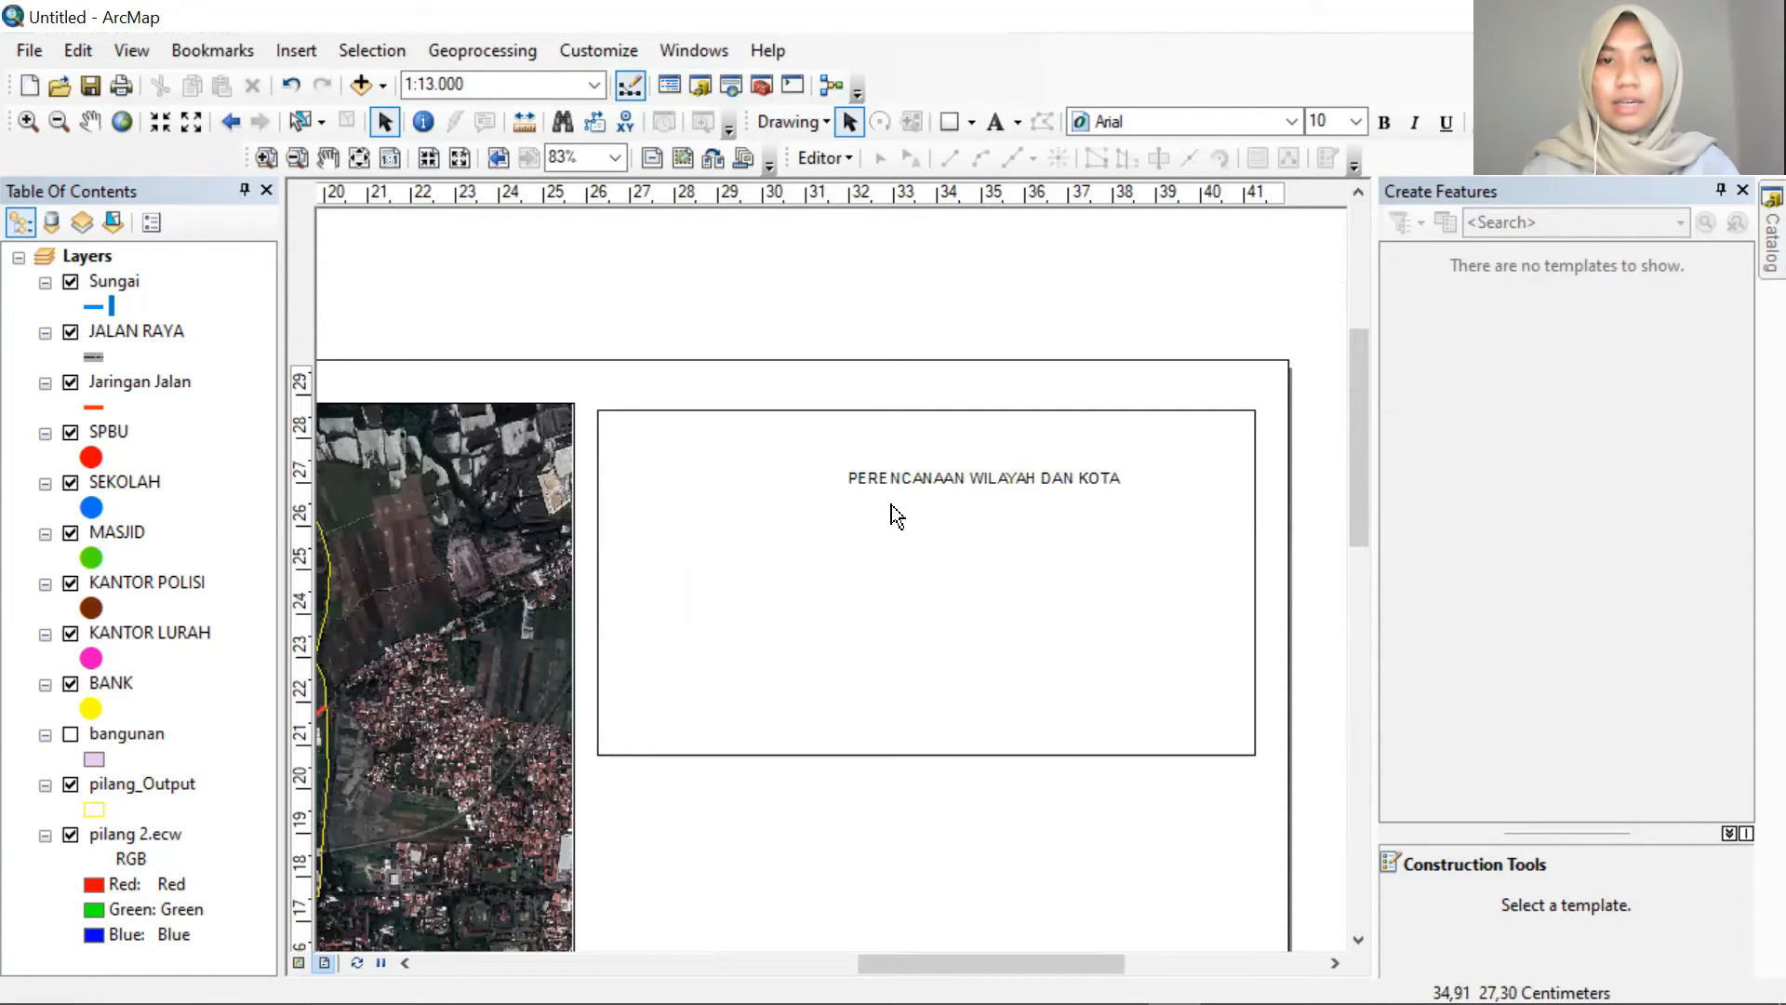
Add the lines "FAKULTAS TEKNIK" and "UNIVERSITAS JEMBER" below "PERENCANAAN WILAYAH DAN KOTA" and centre-align the text
double_click(910, 484)
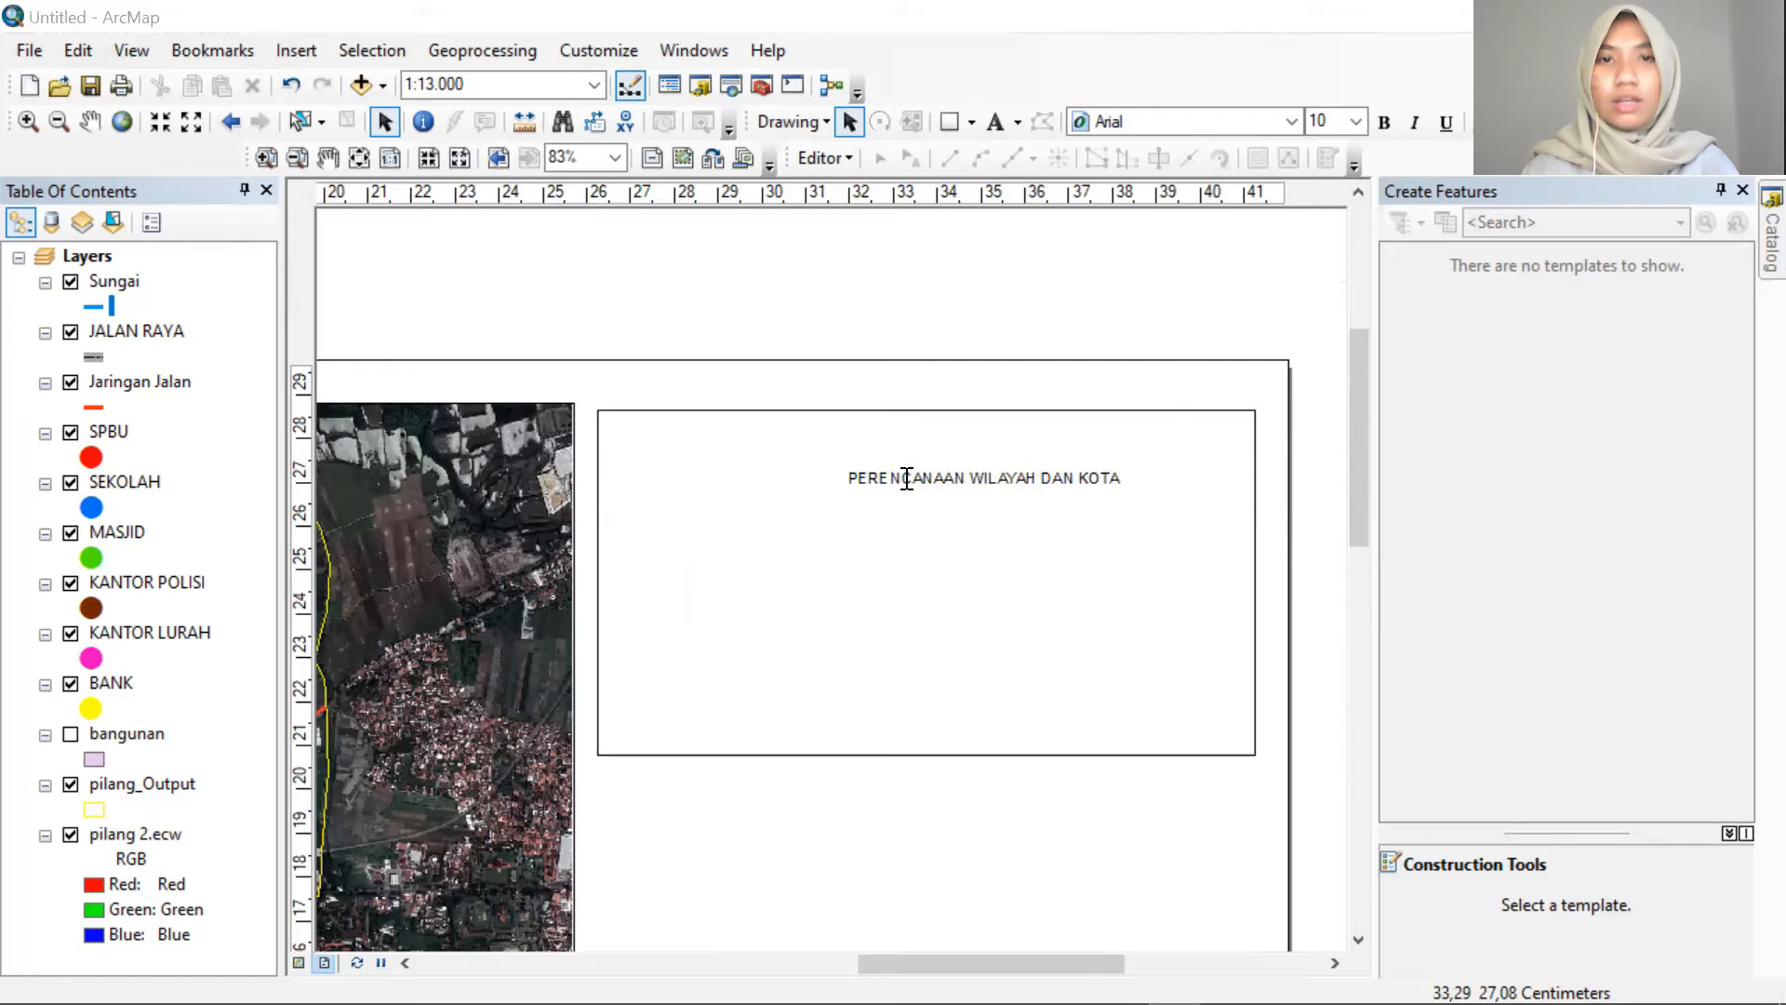
click(972, 357)
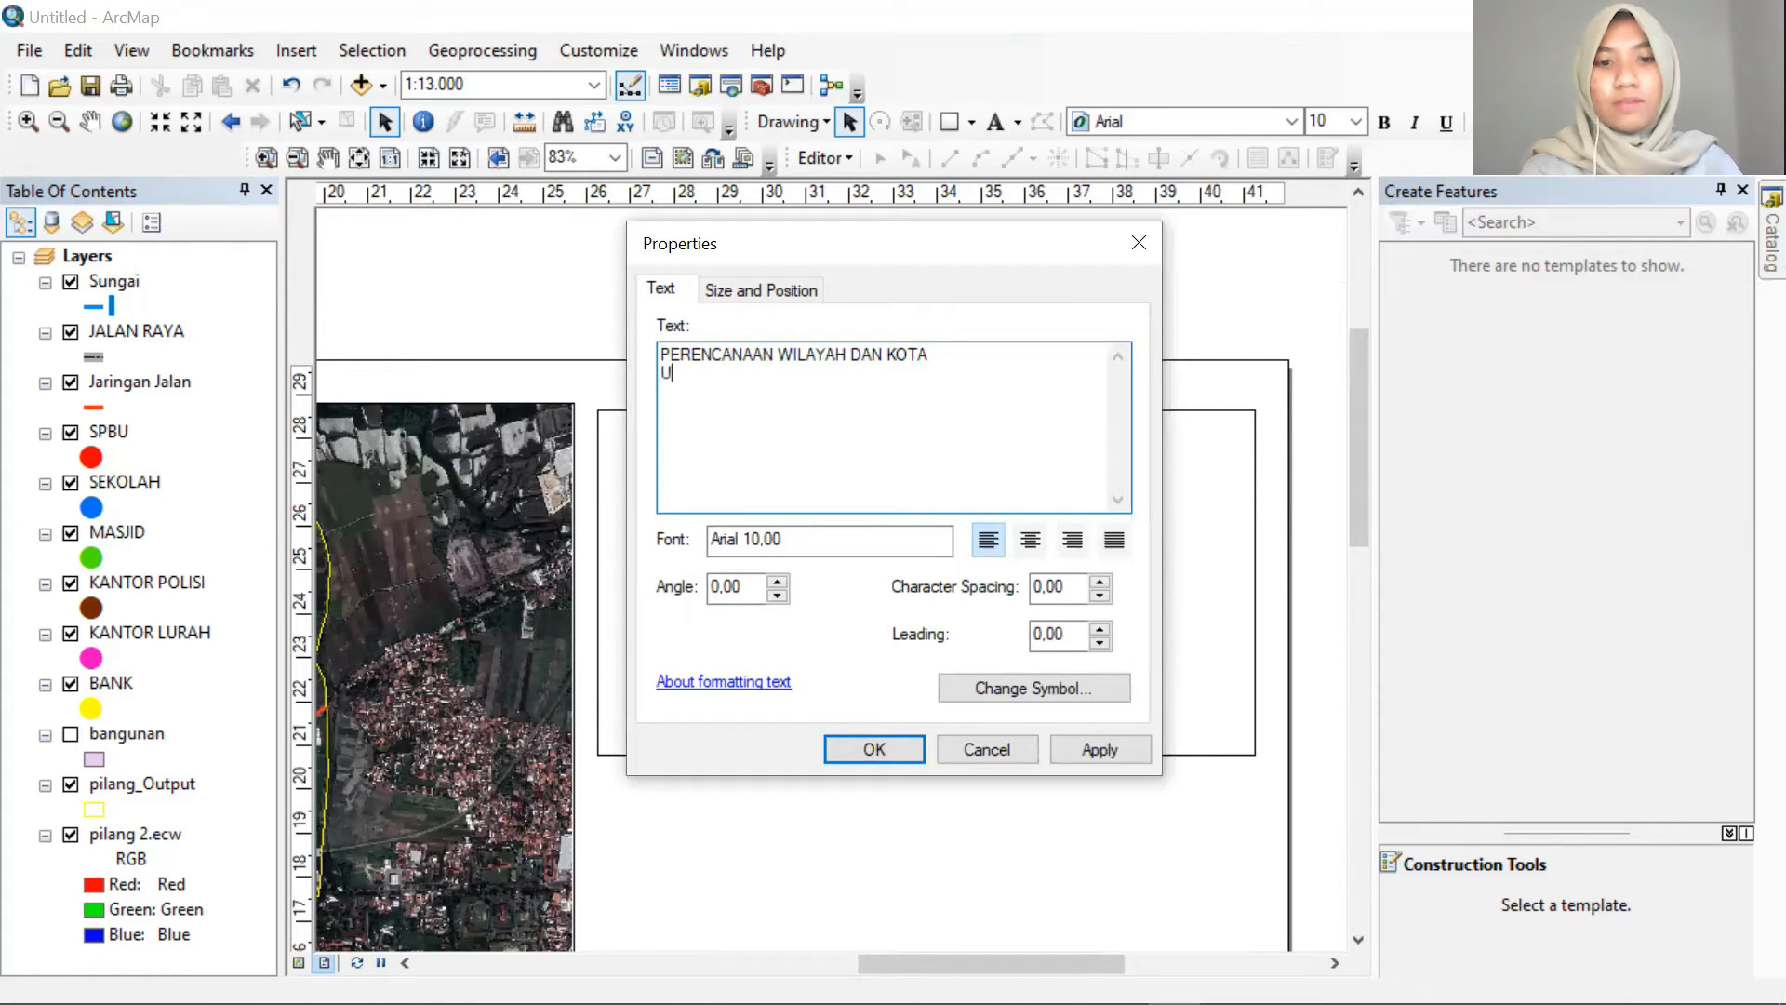
text(FAKULTAS TEKNIK )
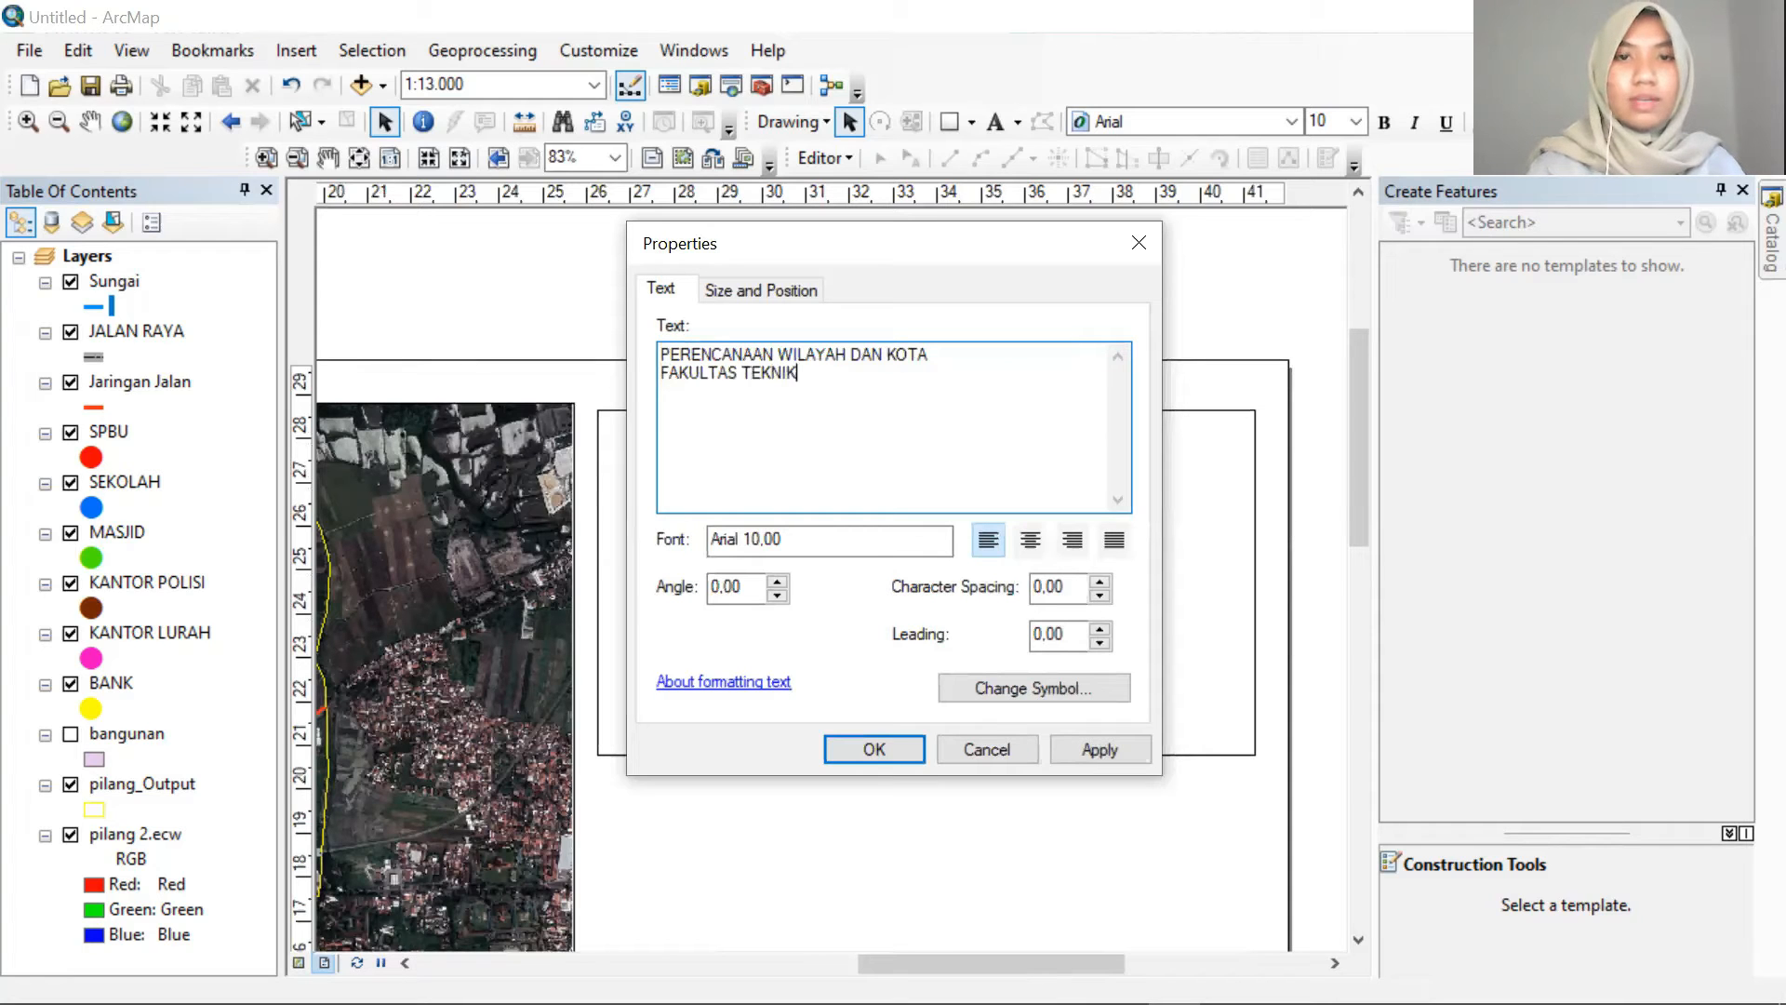
text(UNIVERSITAS)
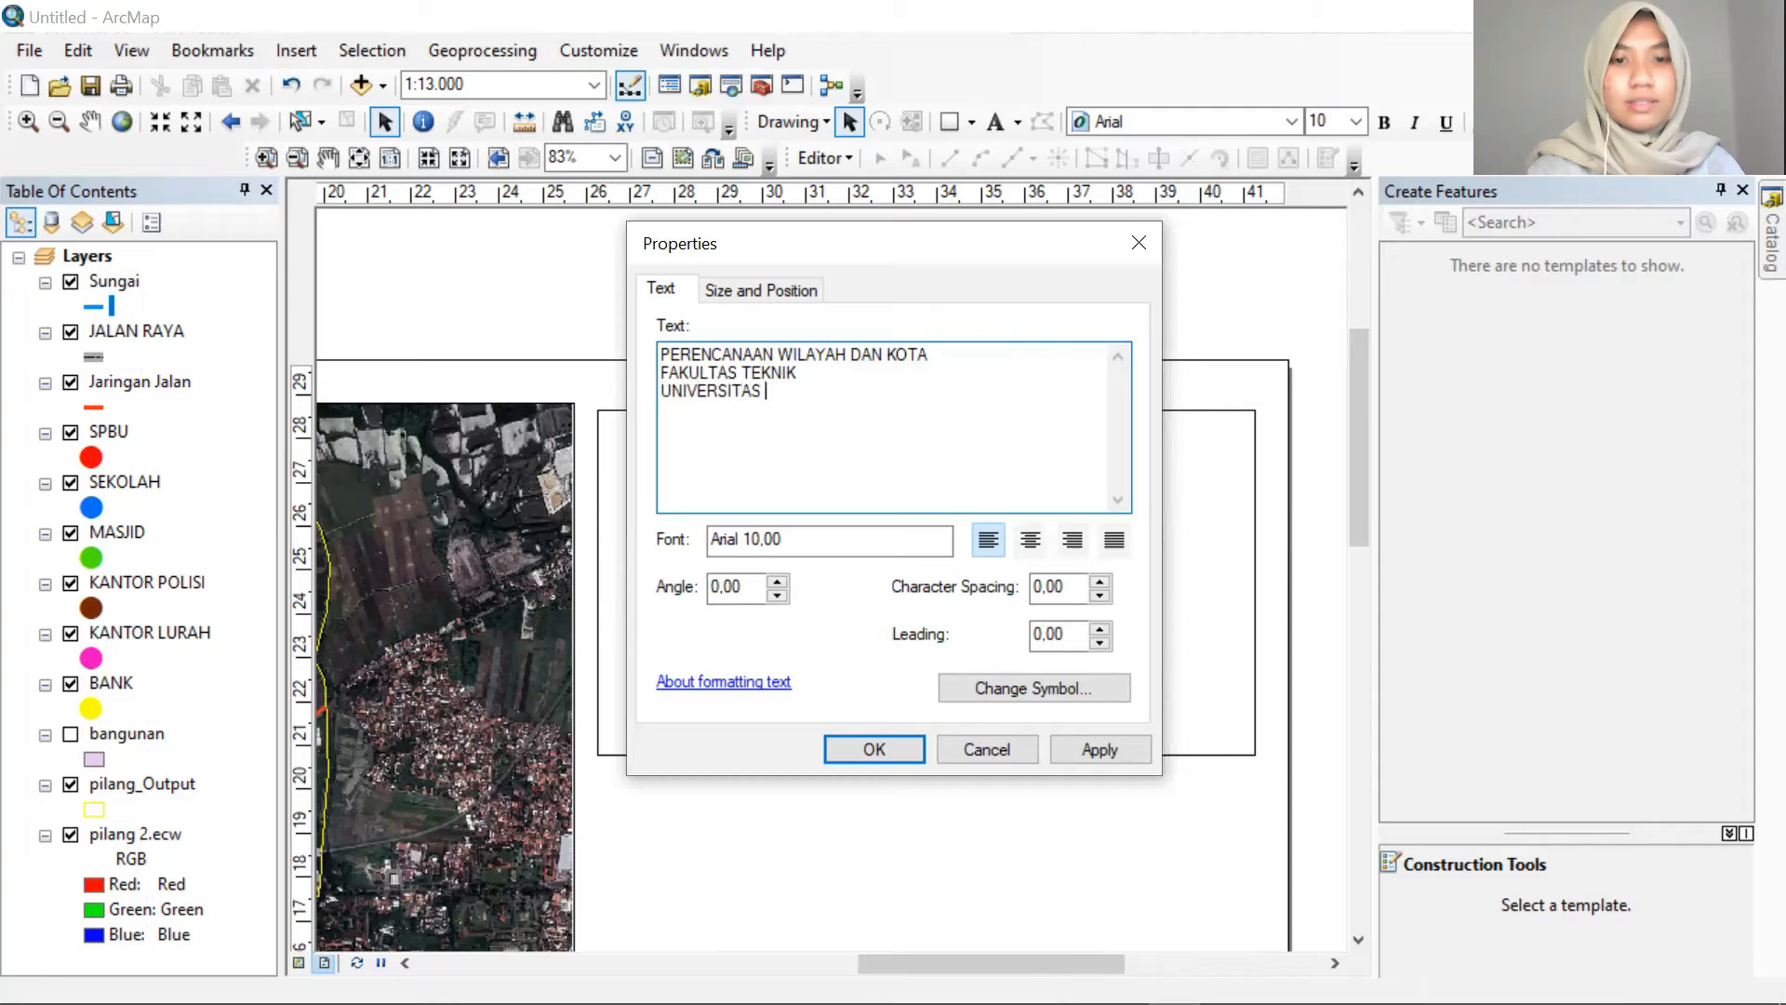
text( JEMBER)
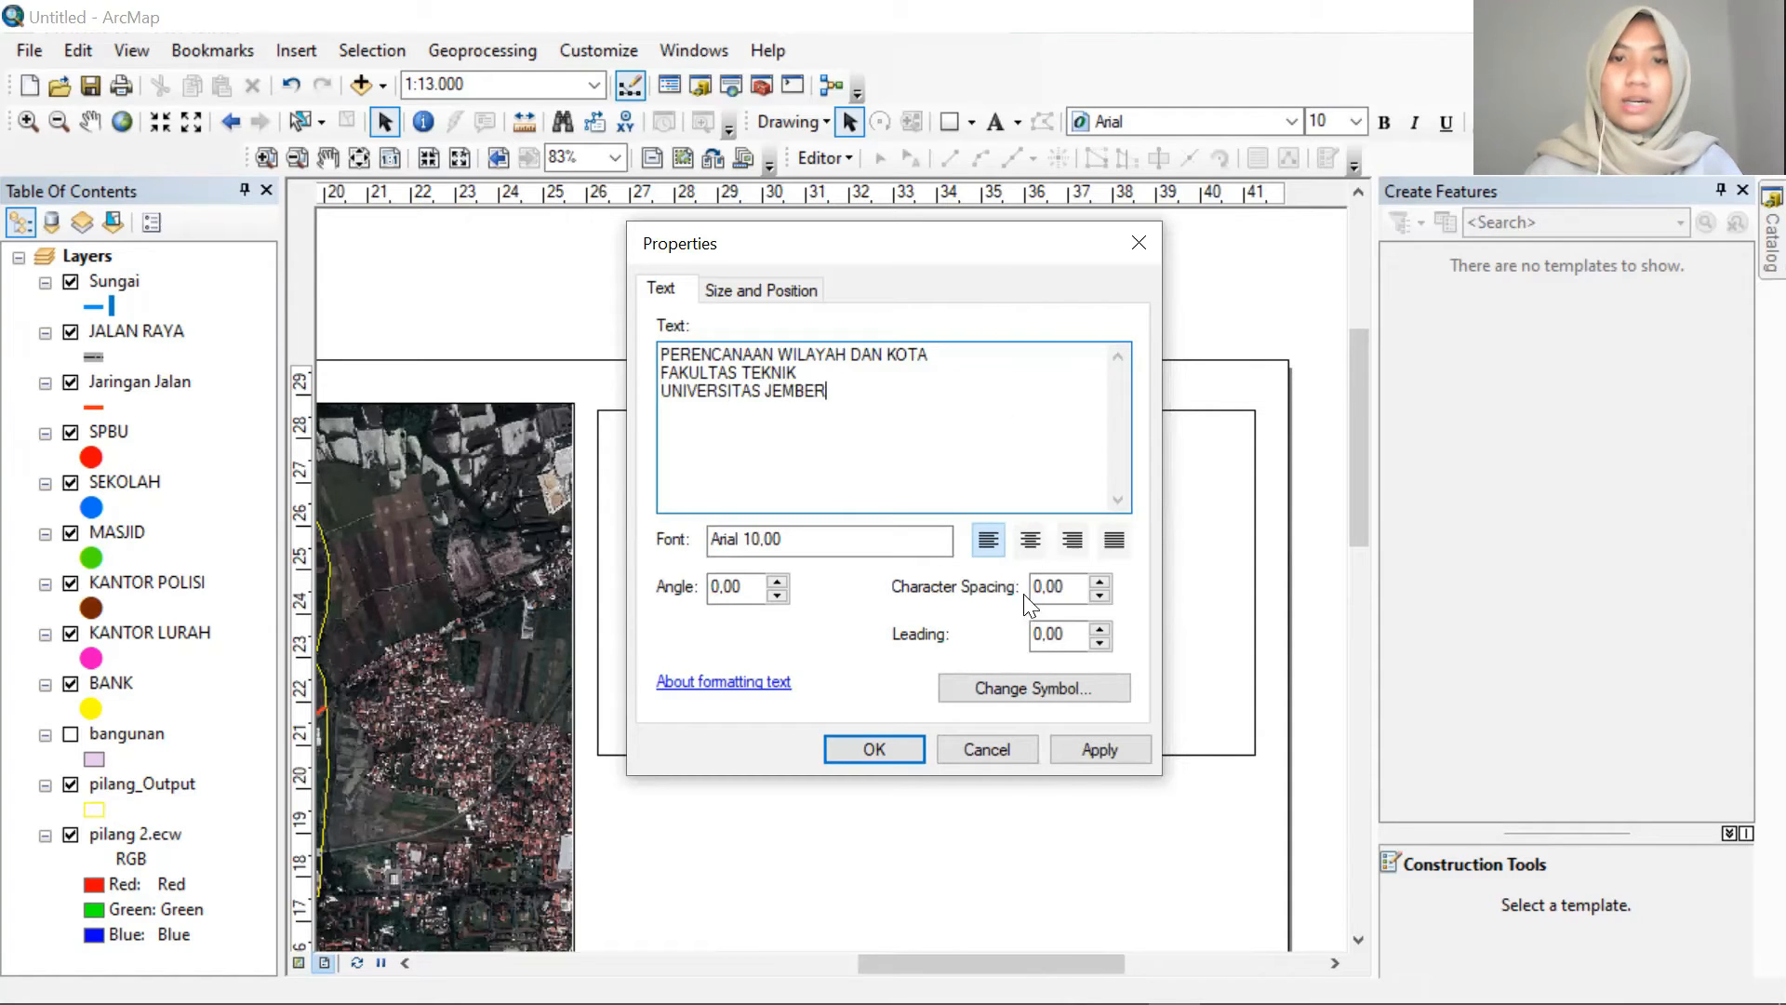
click(1030, 540)
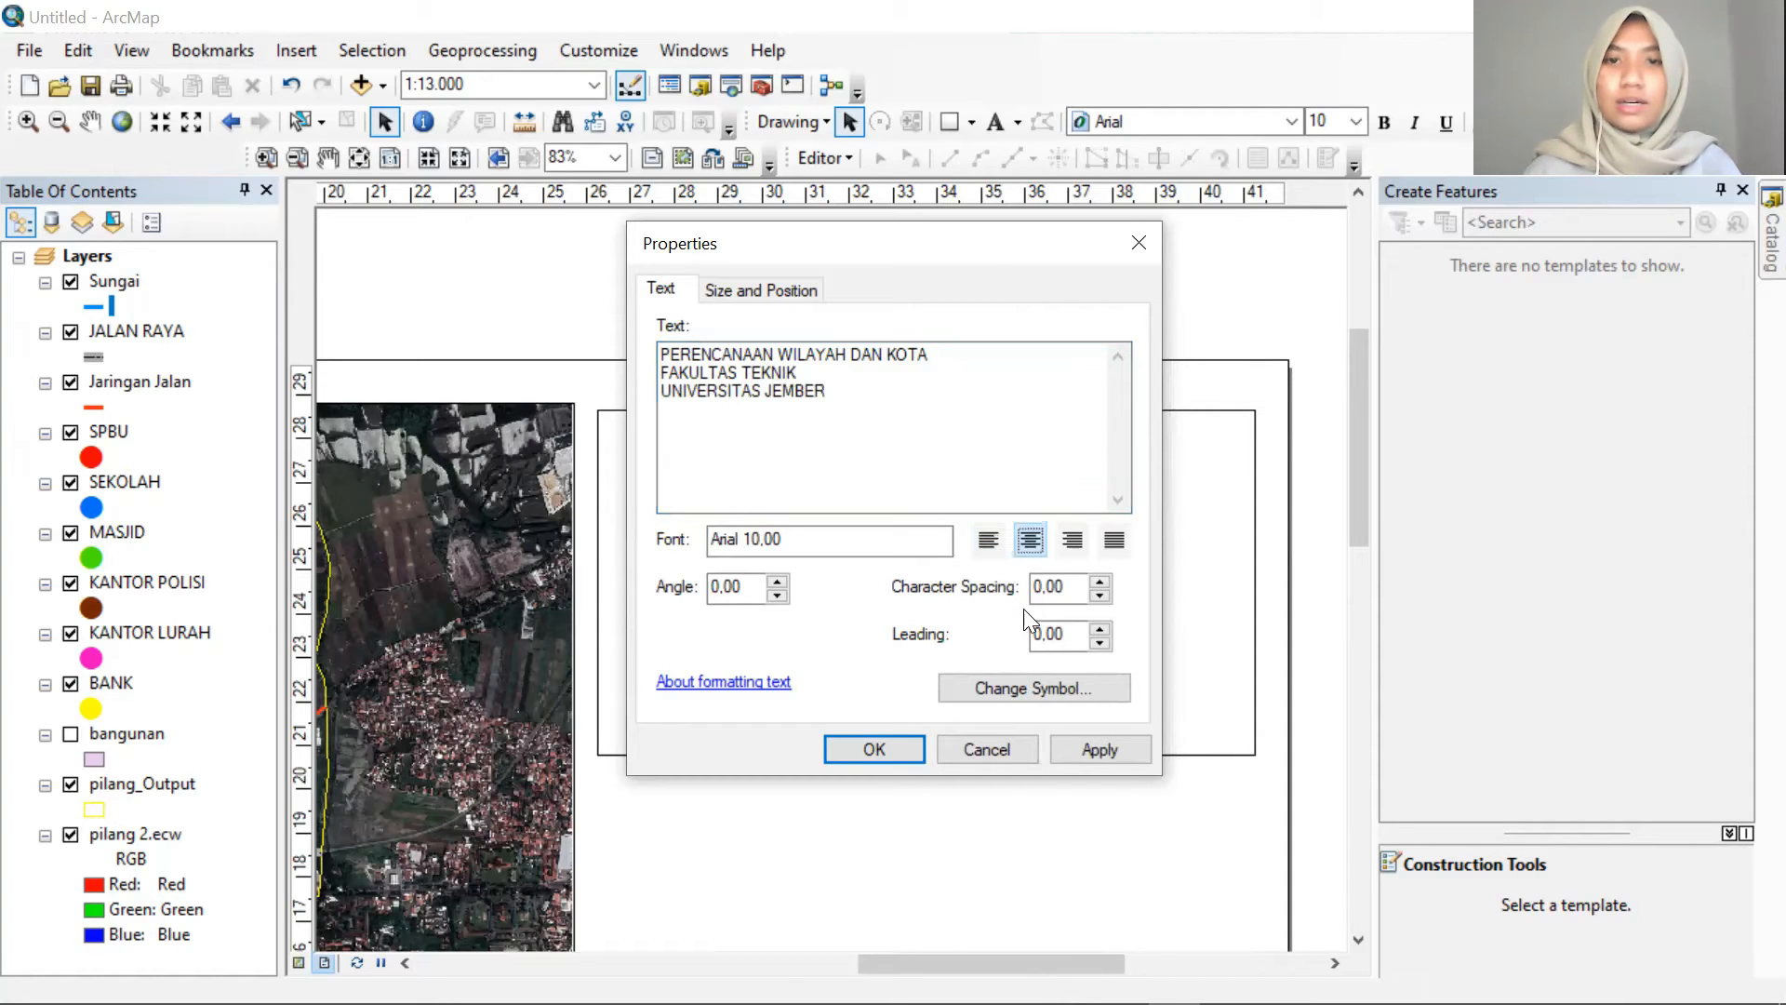
click(865, 750)
Move the three-line heading to the upper middle of its box and format it as bold Arial, size 14
drag(858, 484, 913, 469)
click(1291, 124)
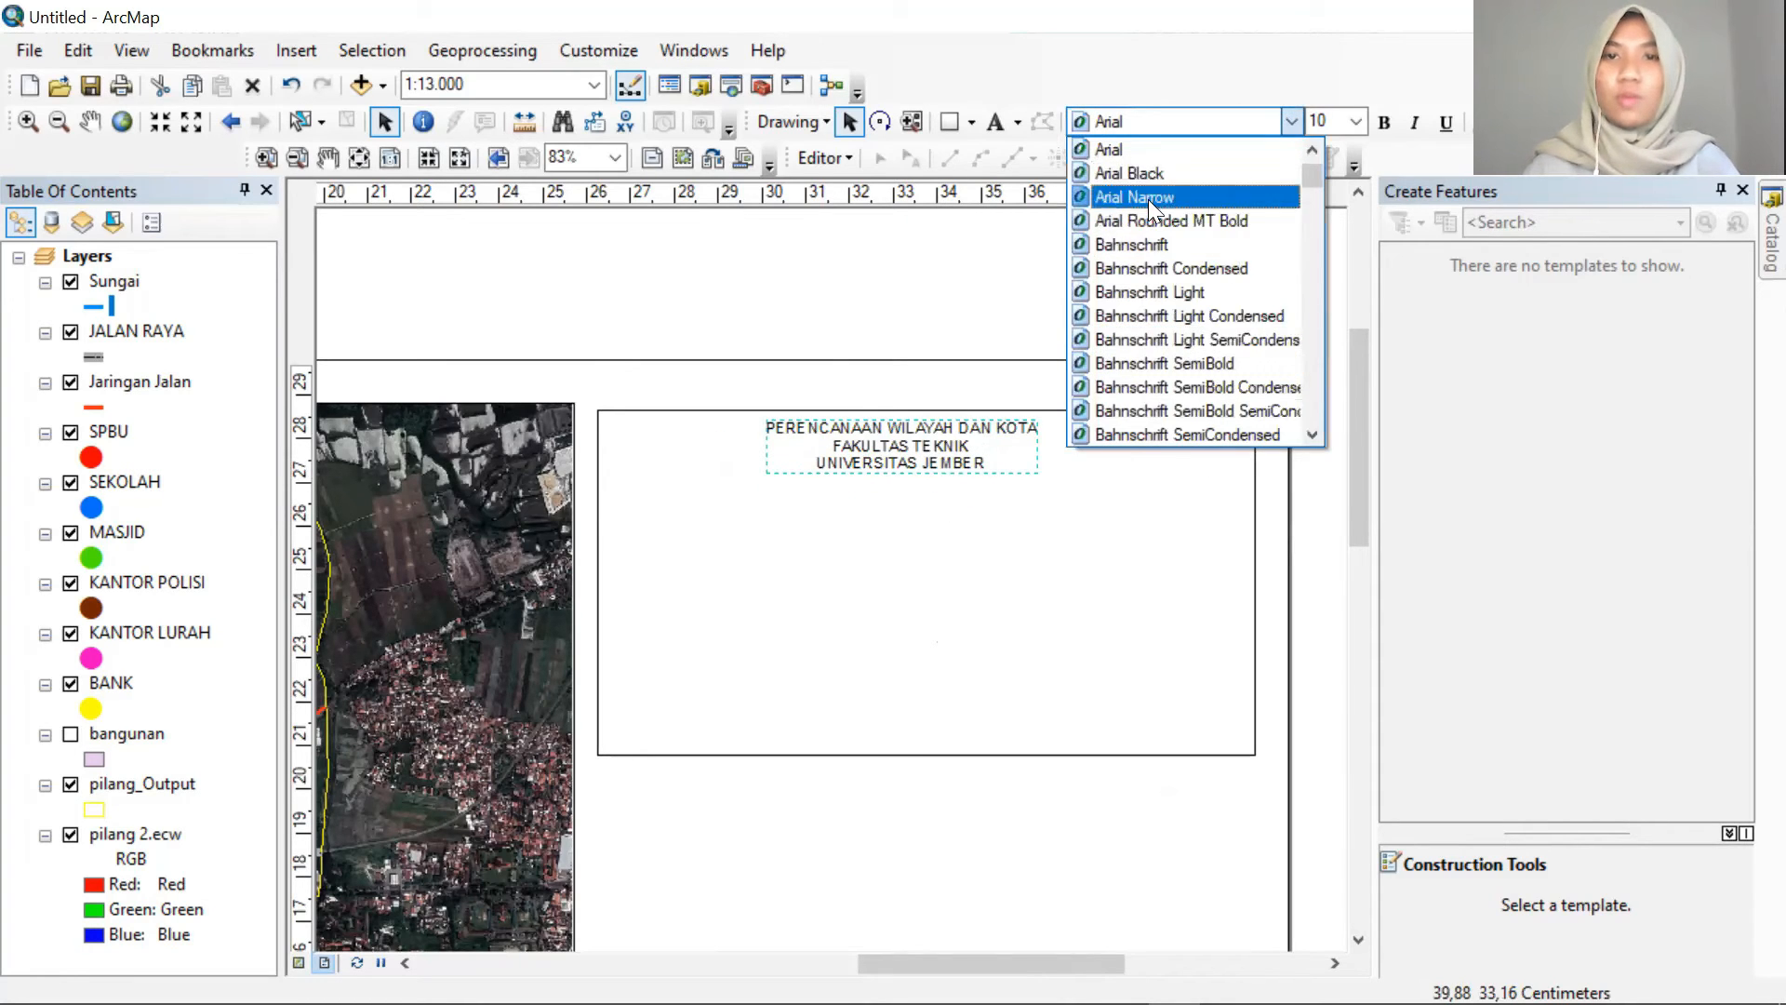
click(1154, 149)
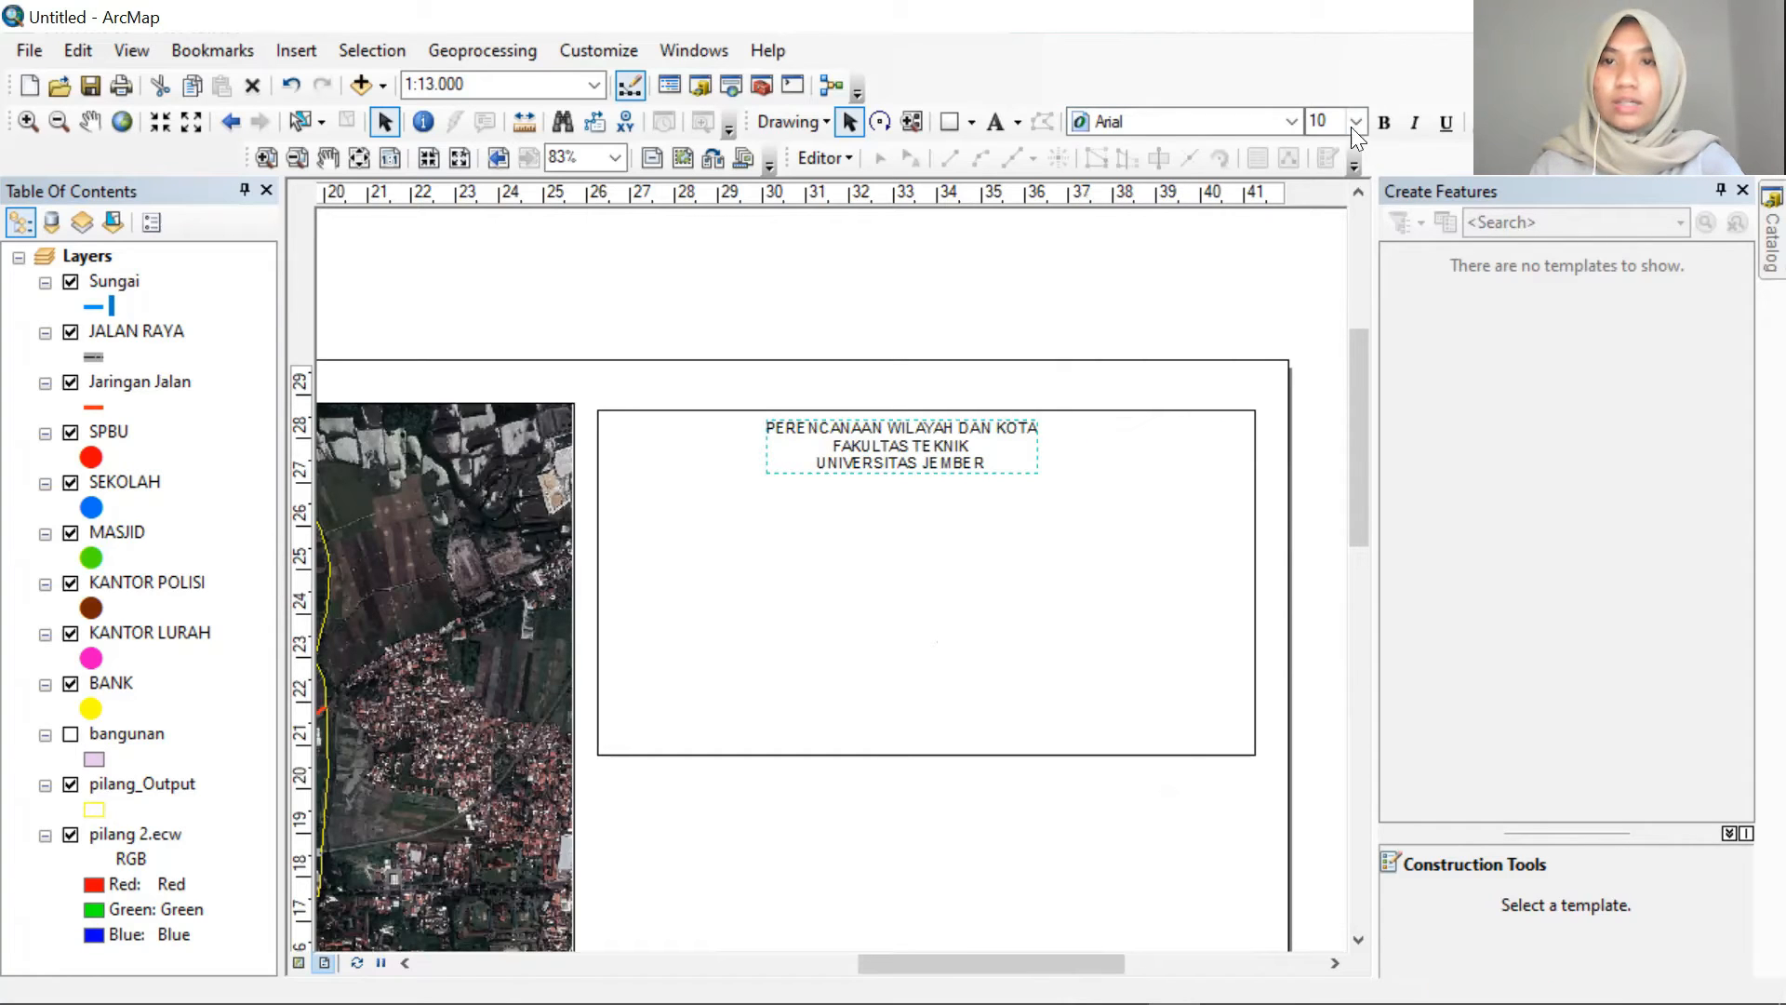
click(1356, 121)
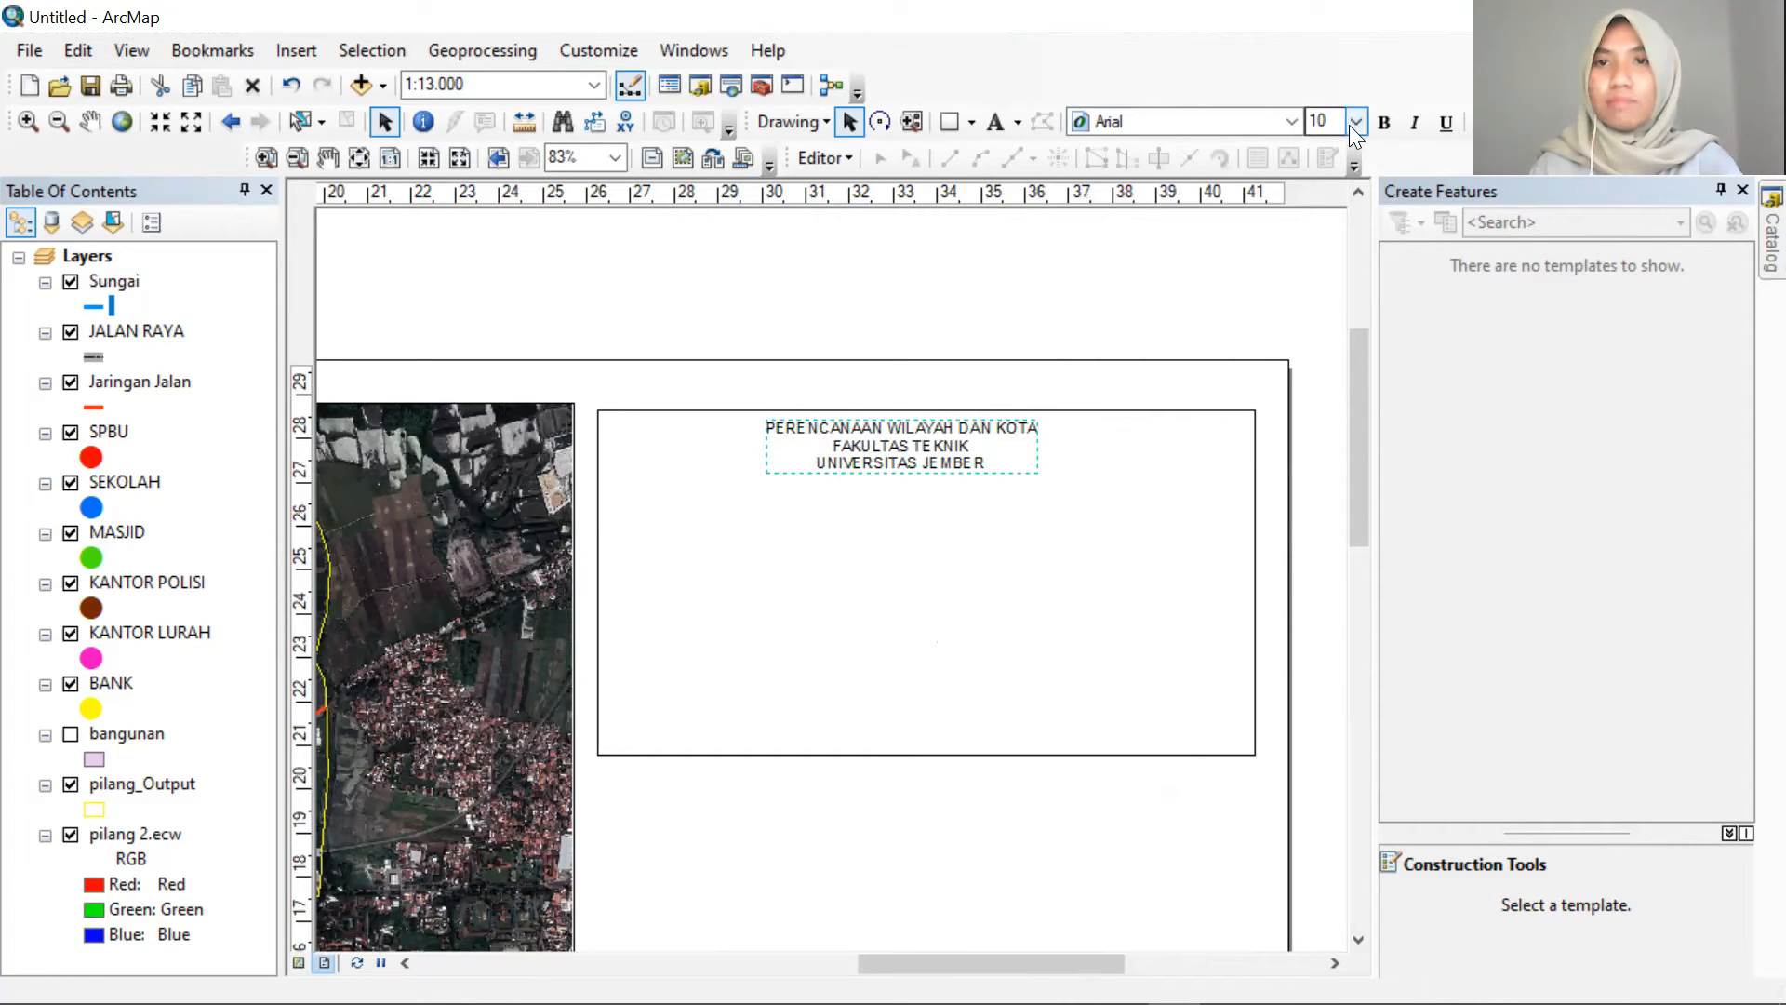
click(1313, 258)
drag(930, 446, 988, 474)
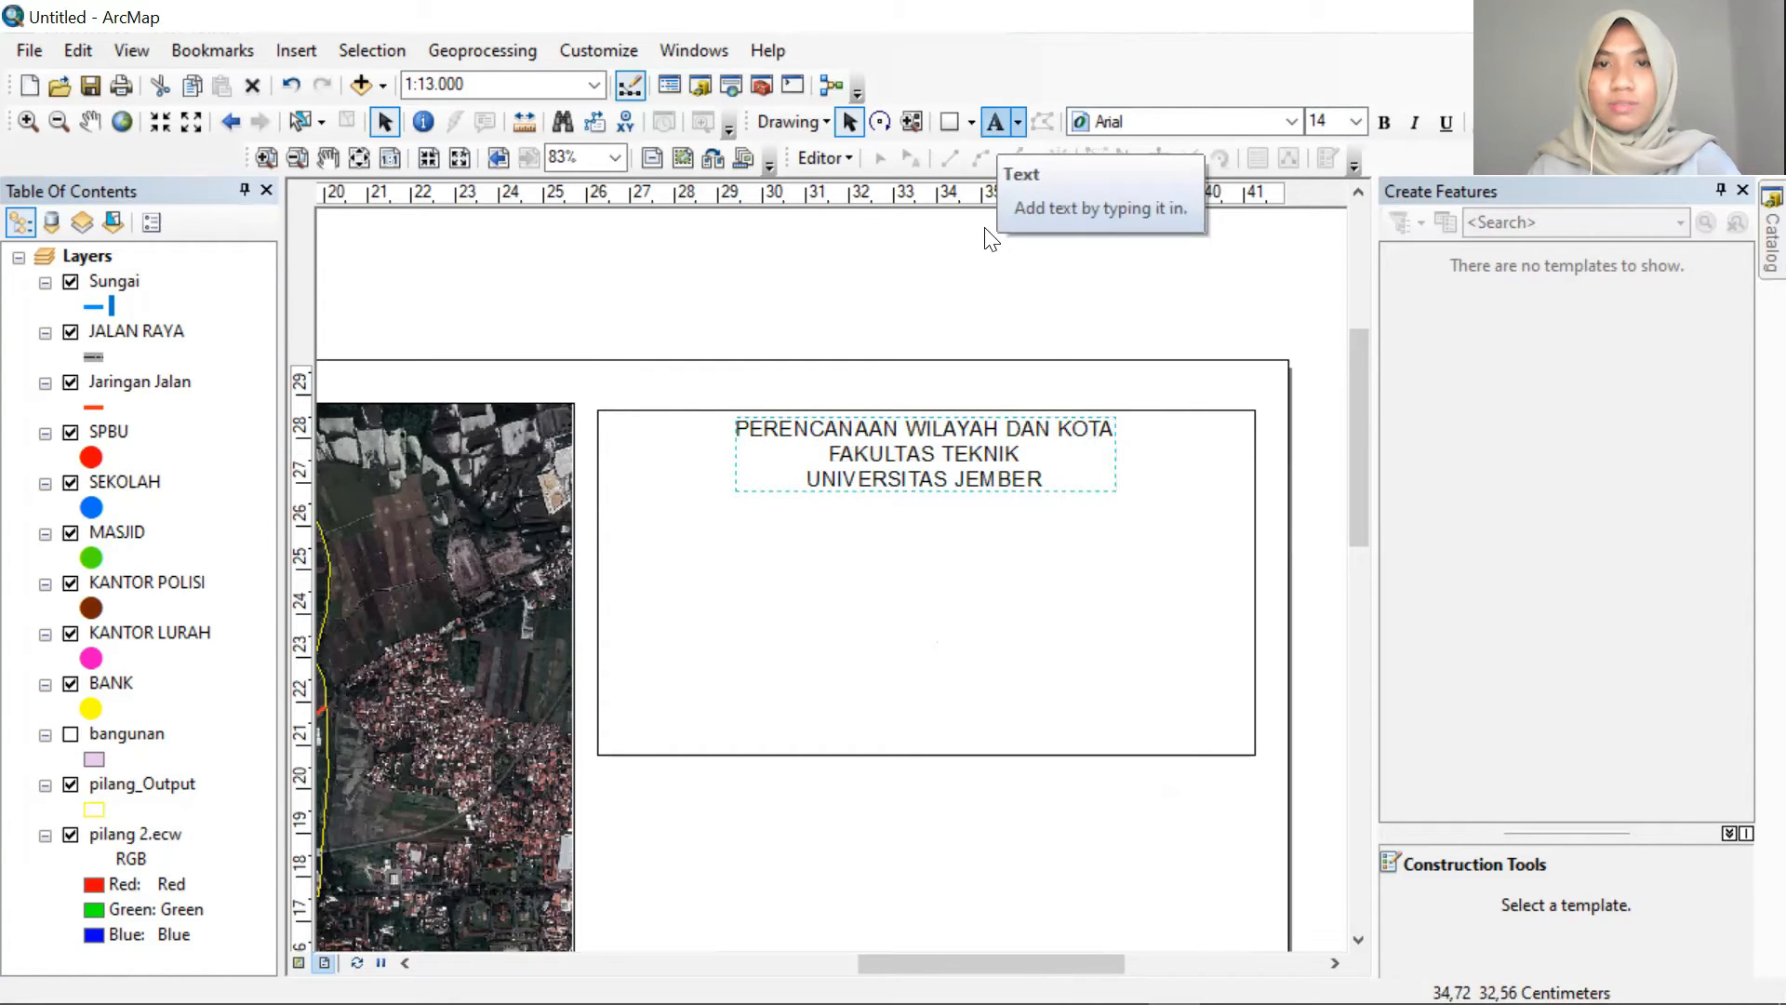
click(1384, 122)
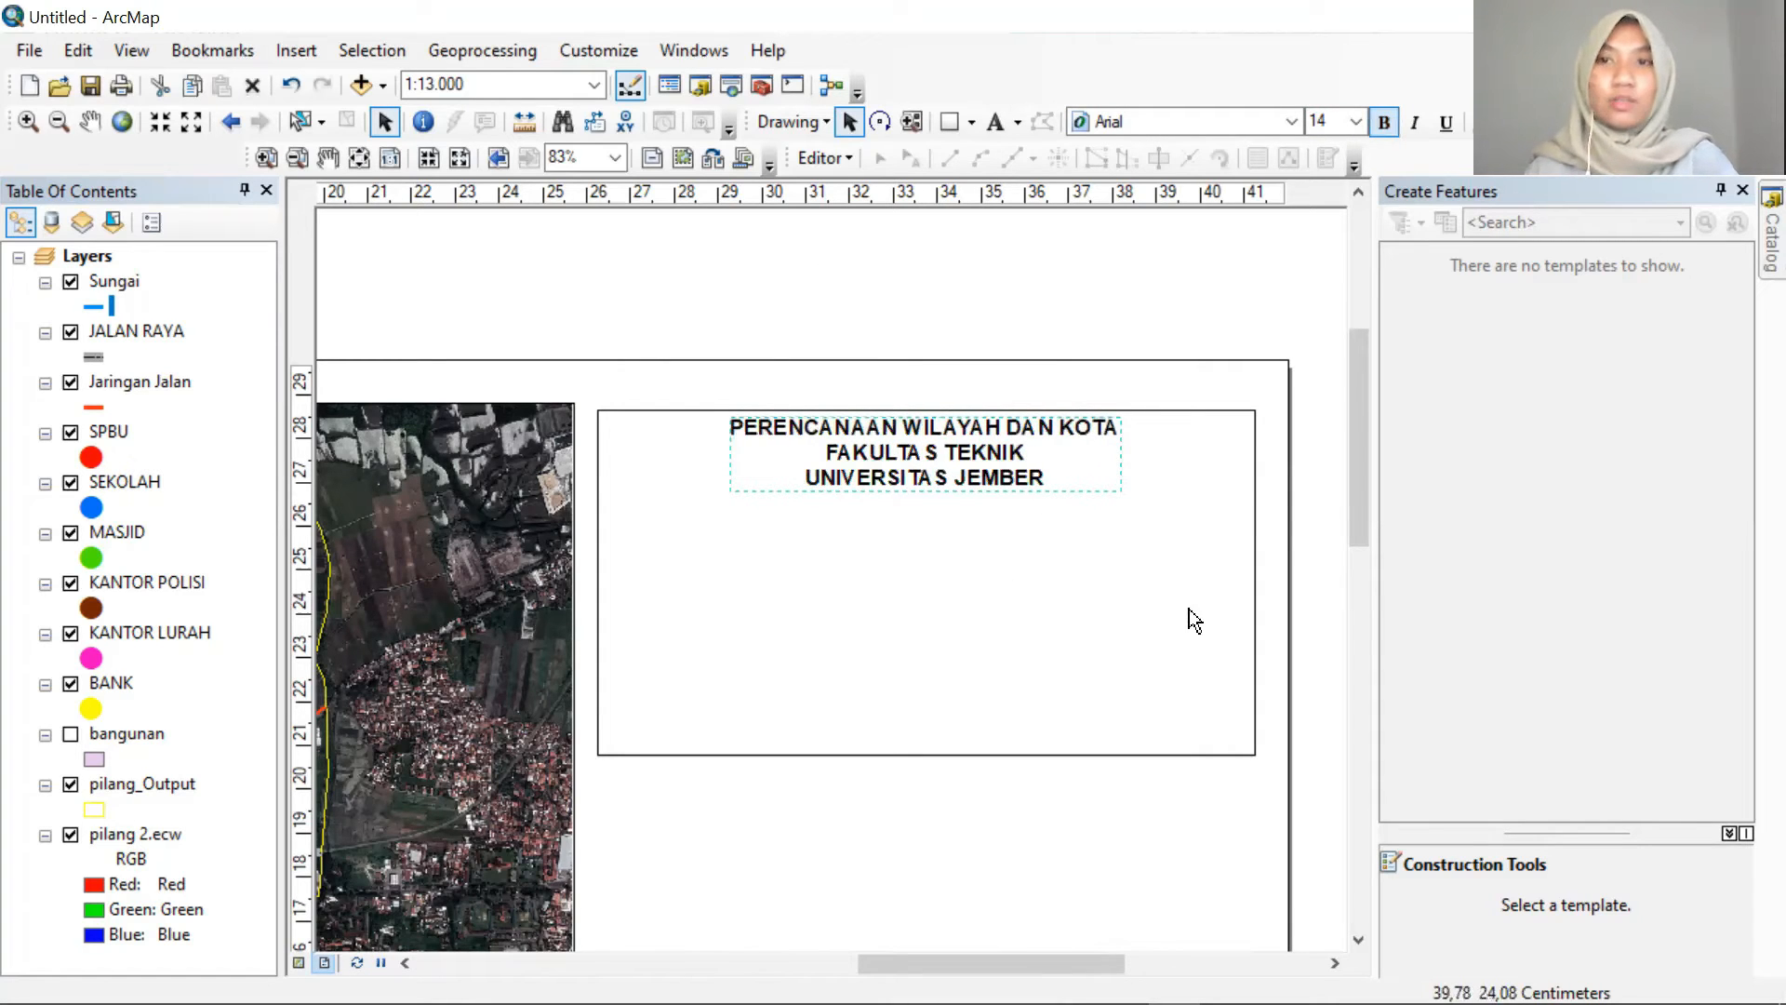
Shorten the rectangle around the heading by raising its lower edge to just below "UNIVERSITAS JEMBER"
click(771, 754)
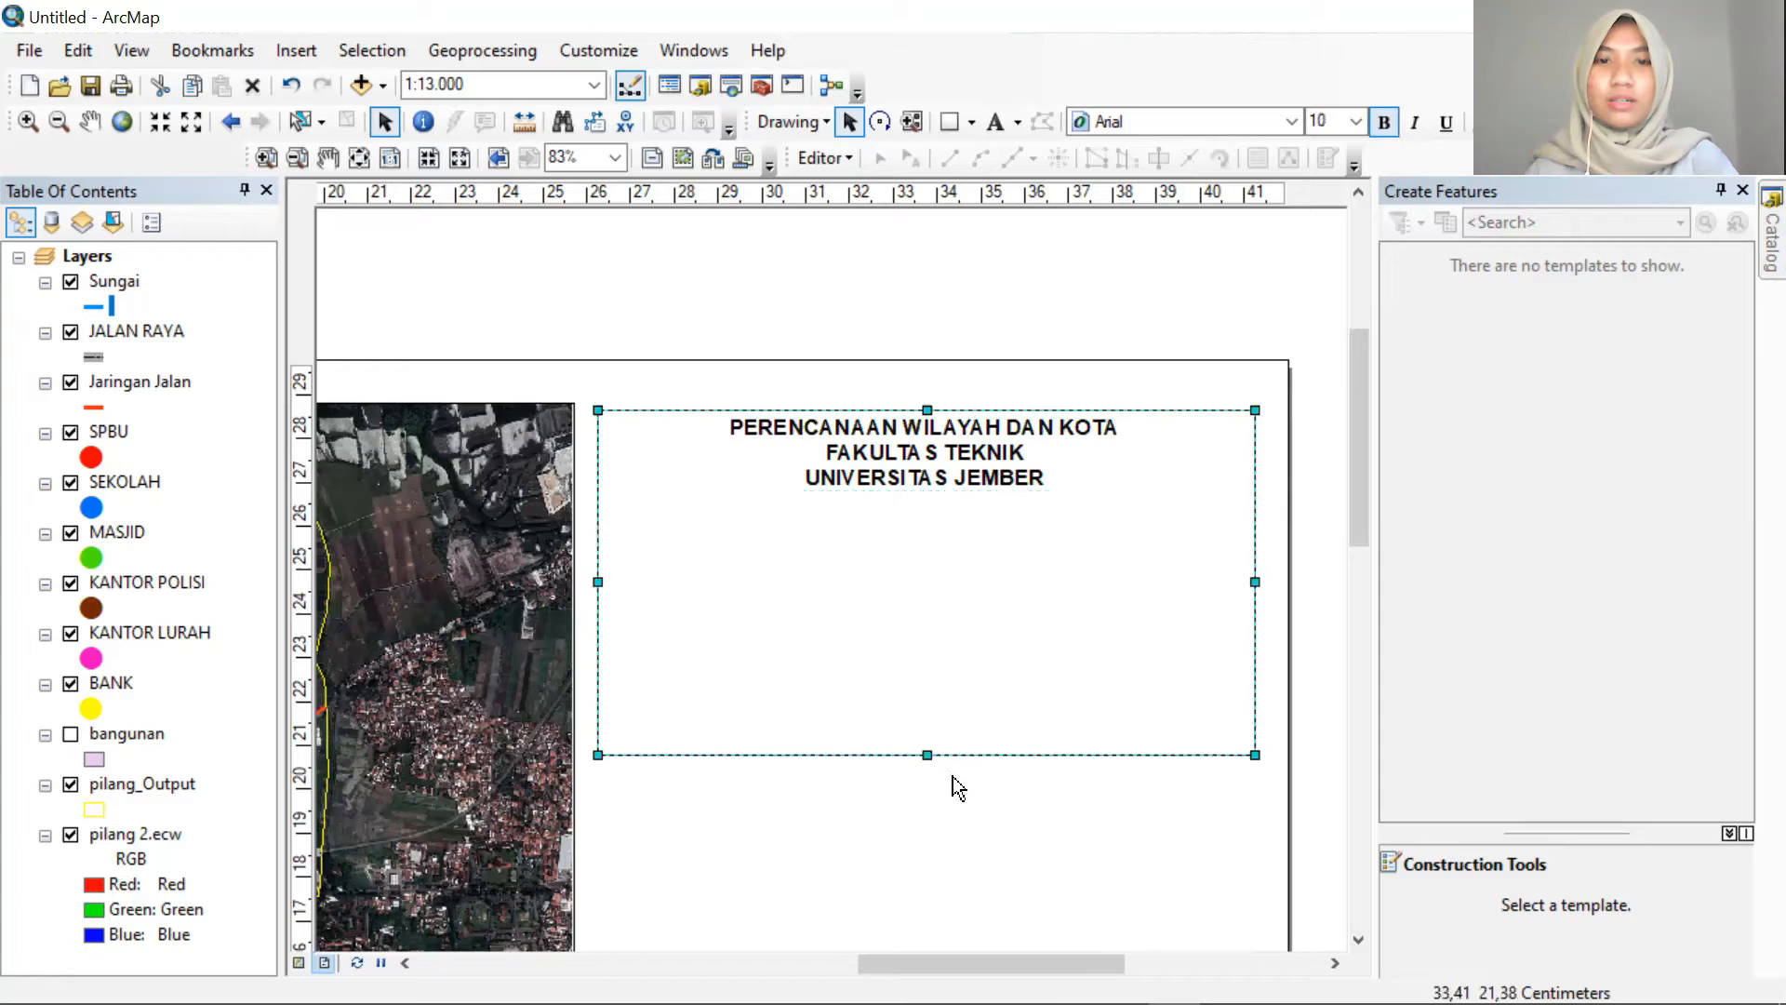
drag(927, 757, 936, 505)
click(736, 731)
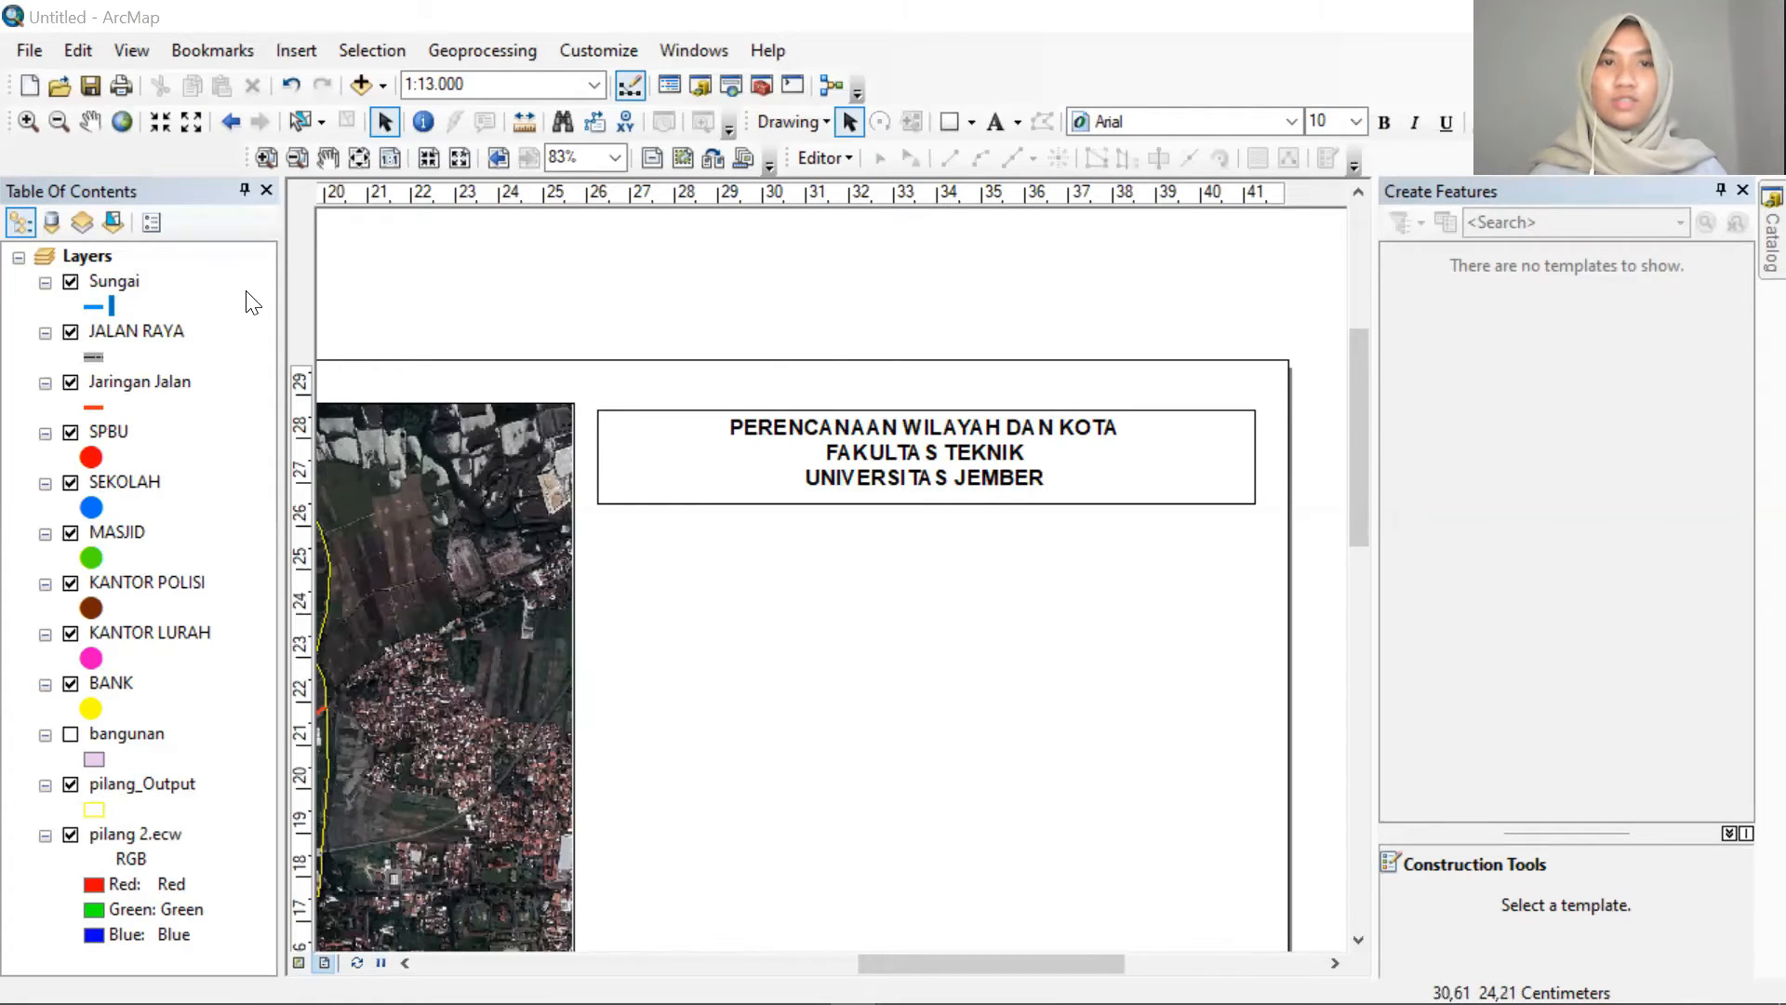
Insert the picture "WhatsApp Image 2021-06-23 at 22.26.50" and place it as a small logo beside the heading inside the box
click(298, 54)
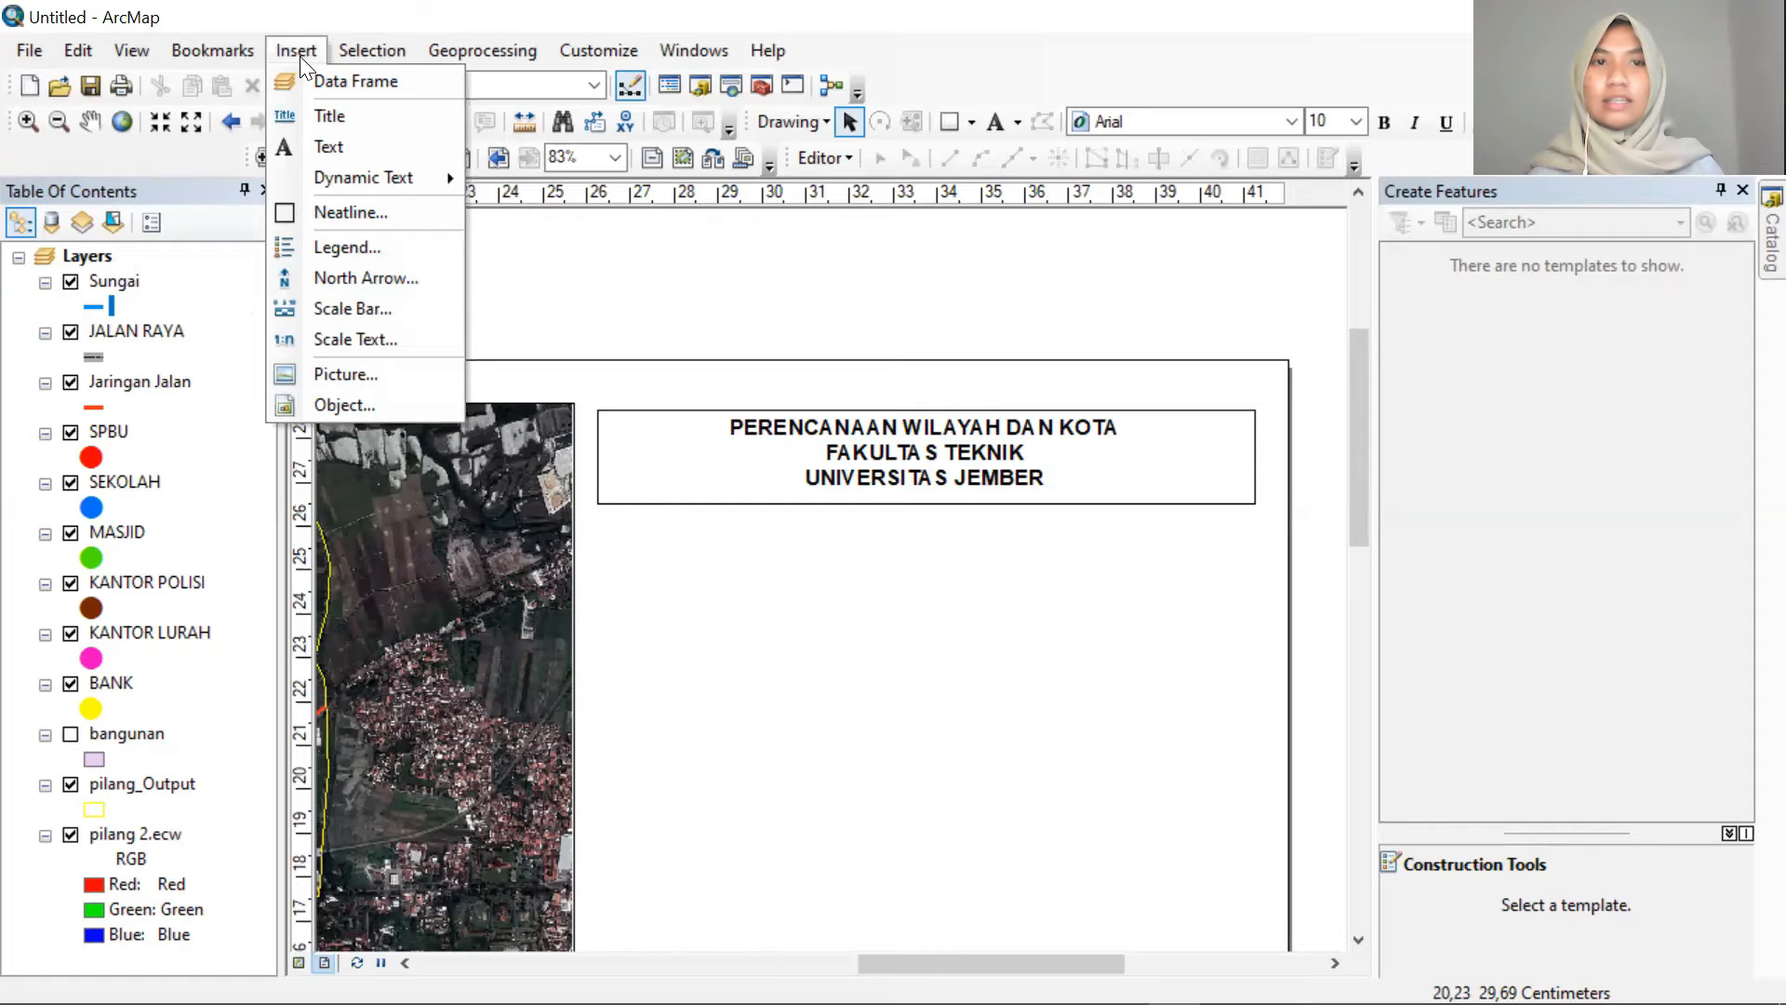
click(373, 374)
click(772, 377)
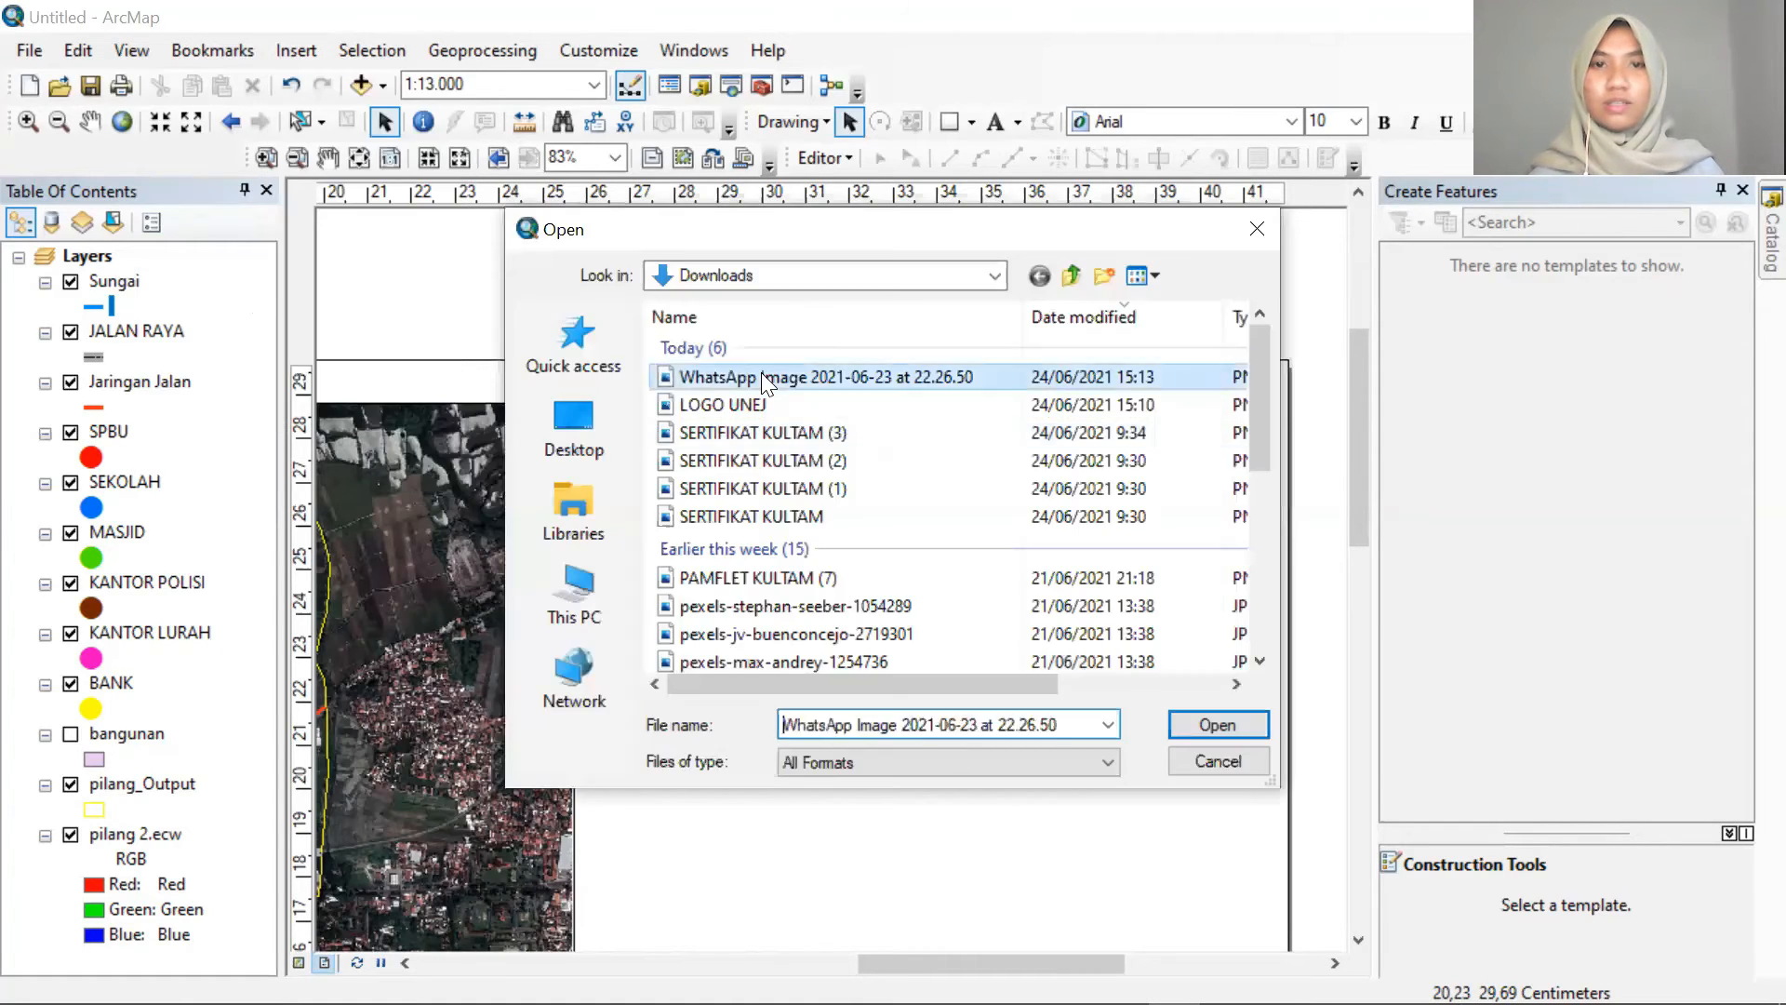
click(1237, 722)
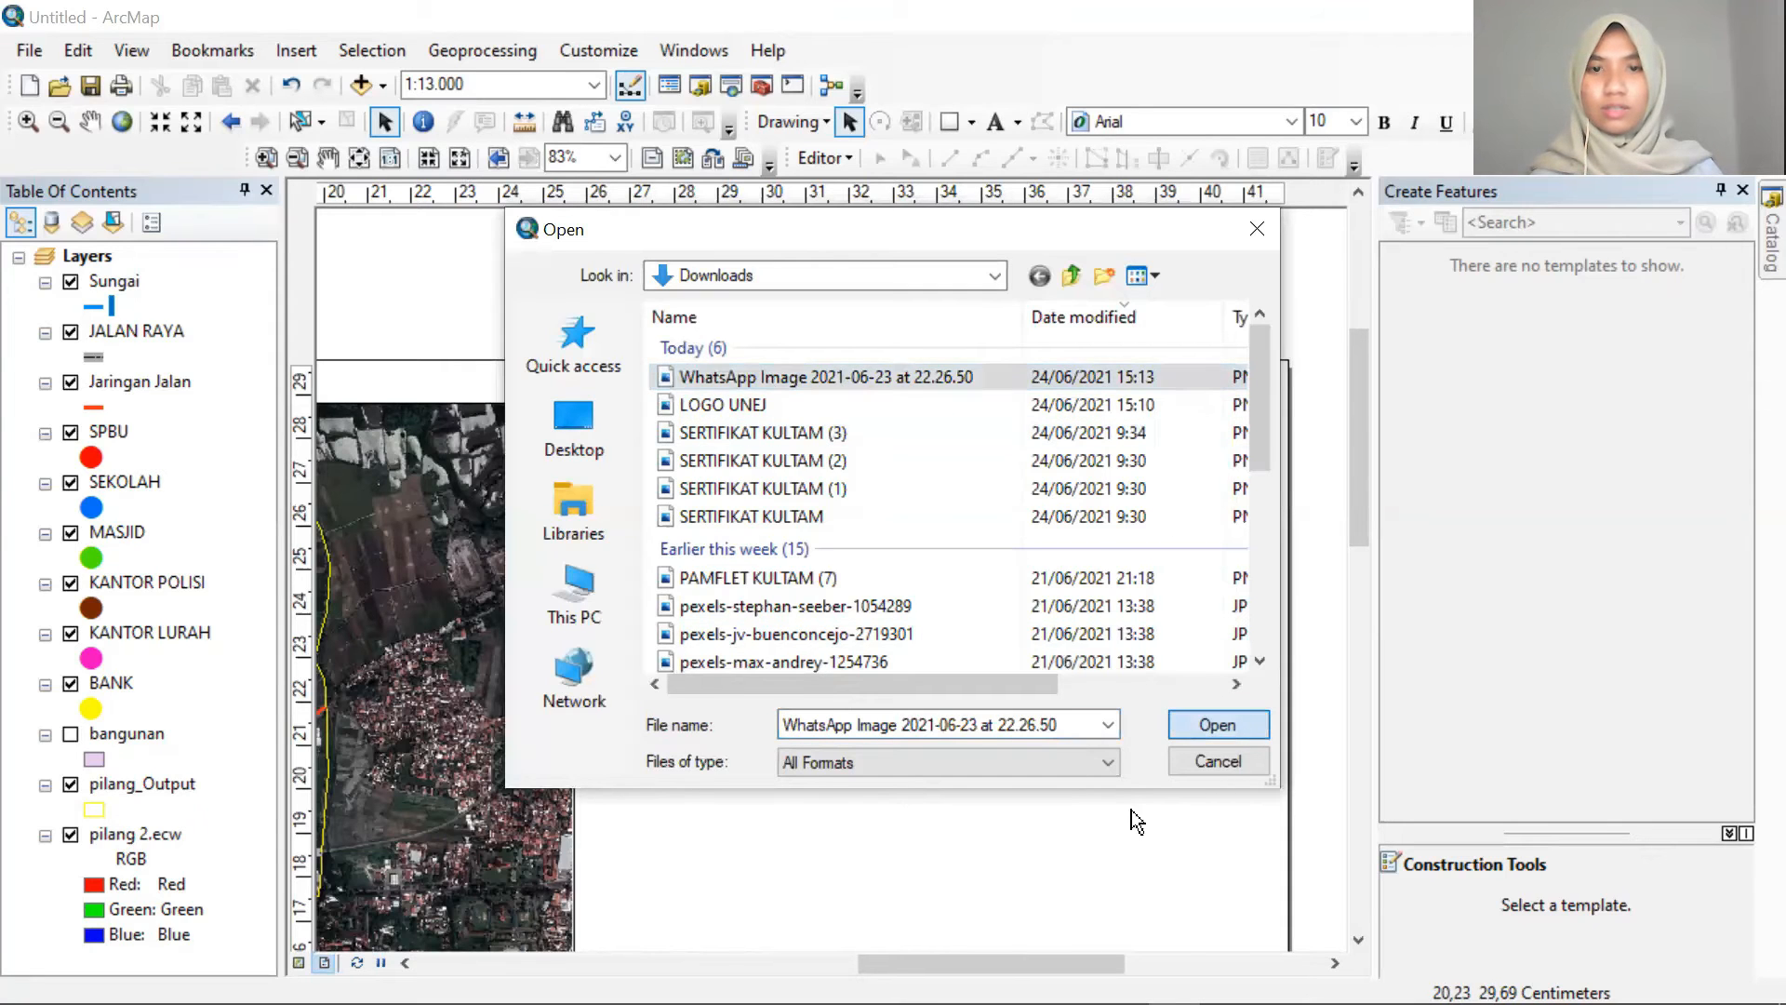
mouse_move(1103, 944)
mouse_down()
mouse_move(619, 480)
mouse_move(724, 526)
mouse_move(680, 479)
mouse_up()
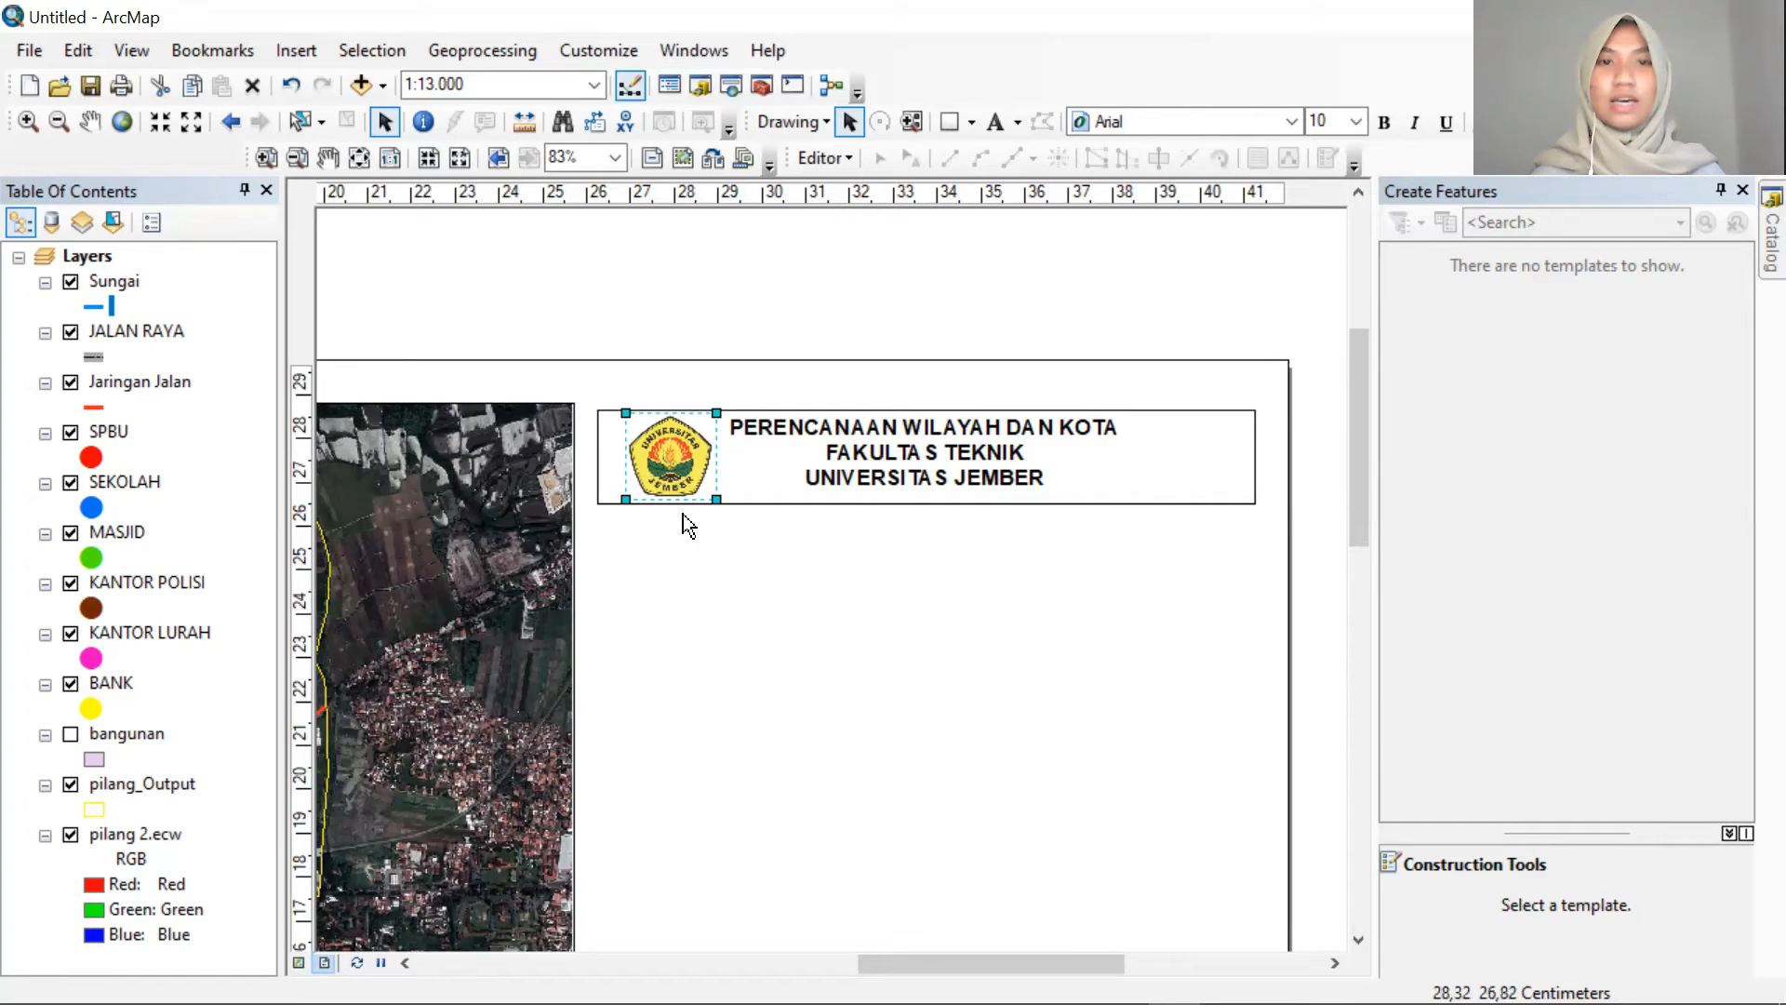
Duplicate the heading's rectangle and place the copy directly below the original with a small gap
click(760, 503)
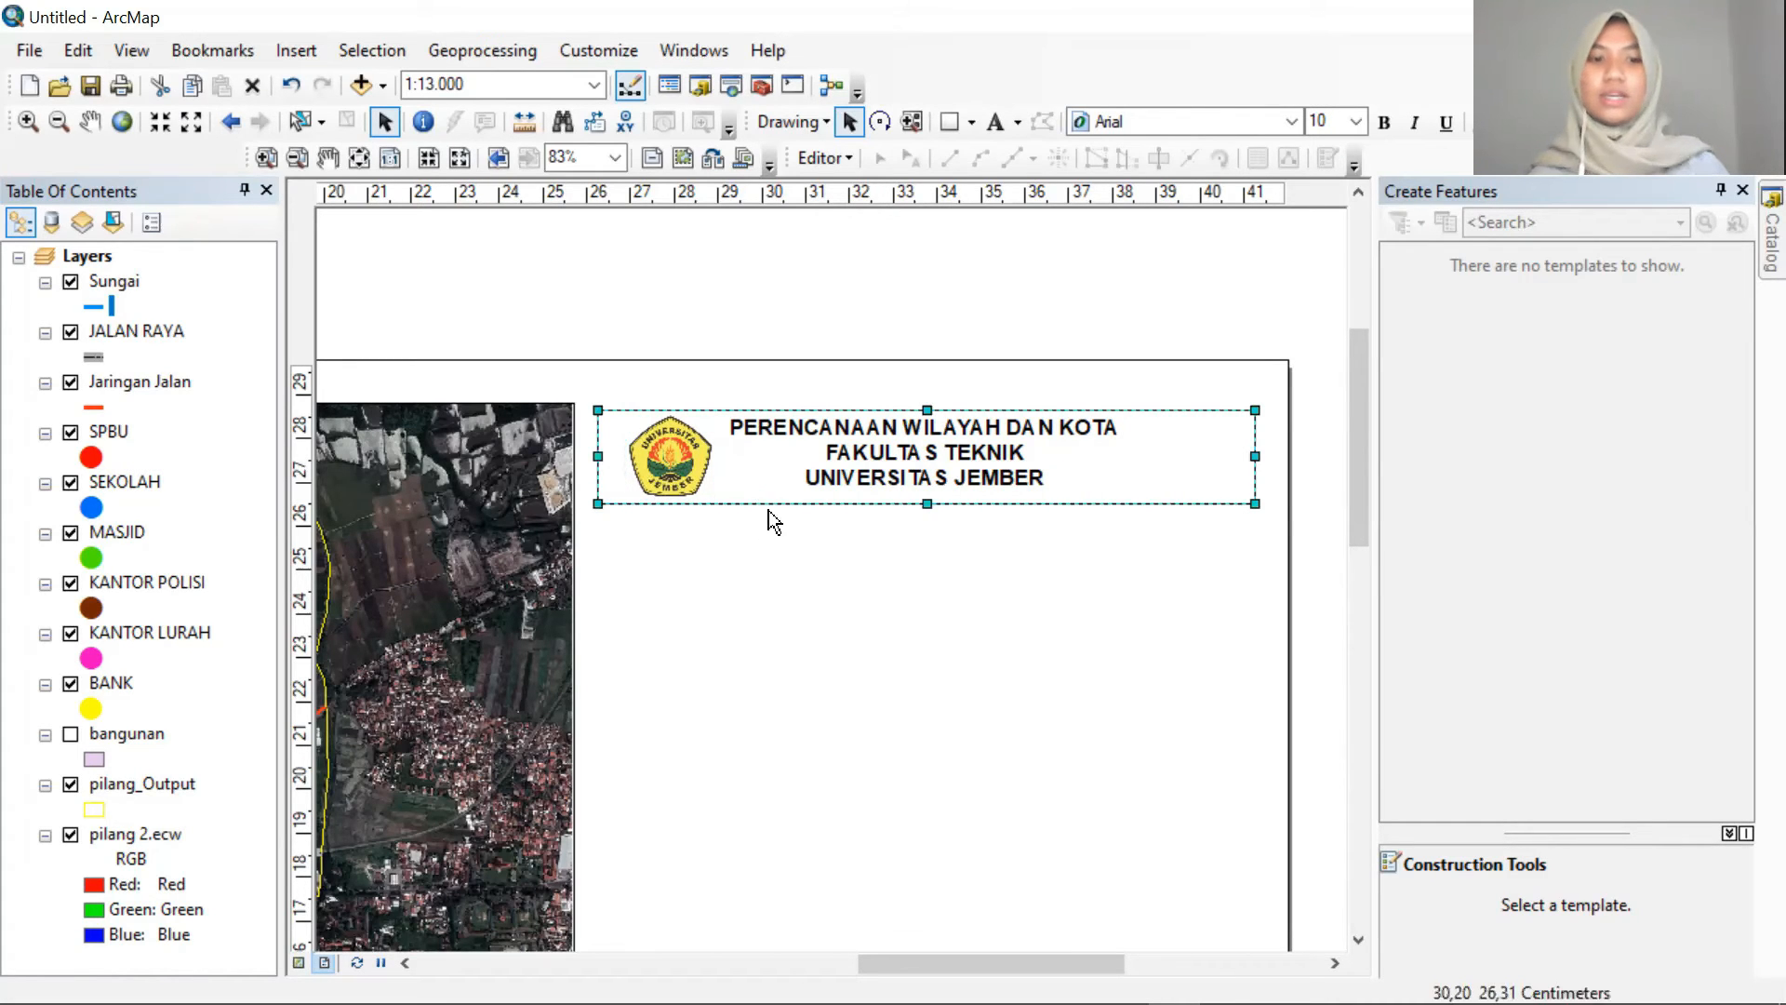
key(ctrl+c)
key(ctrl+v)
drag(798, 485, 766, 561)
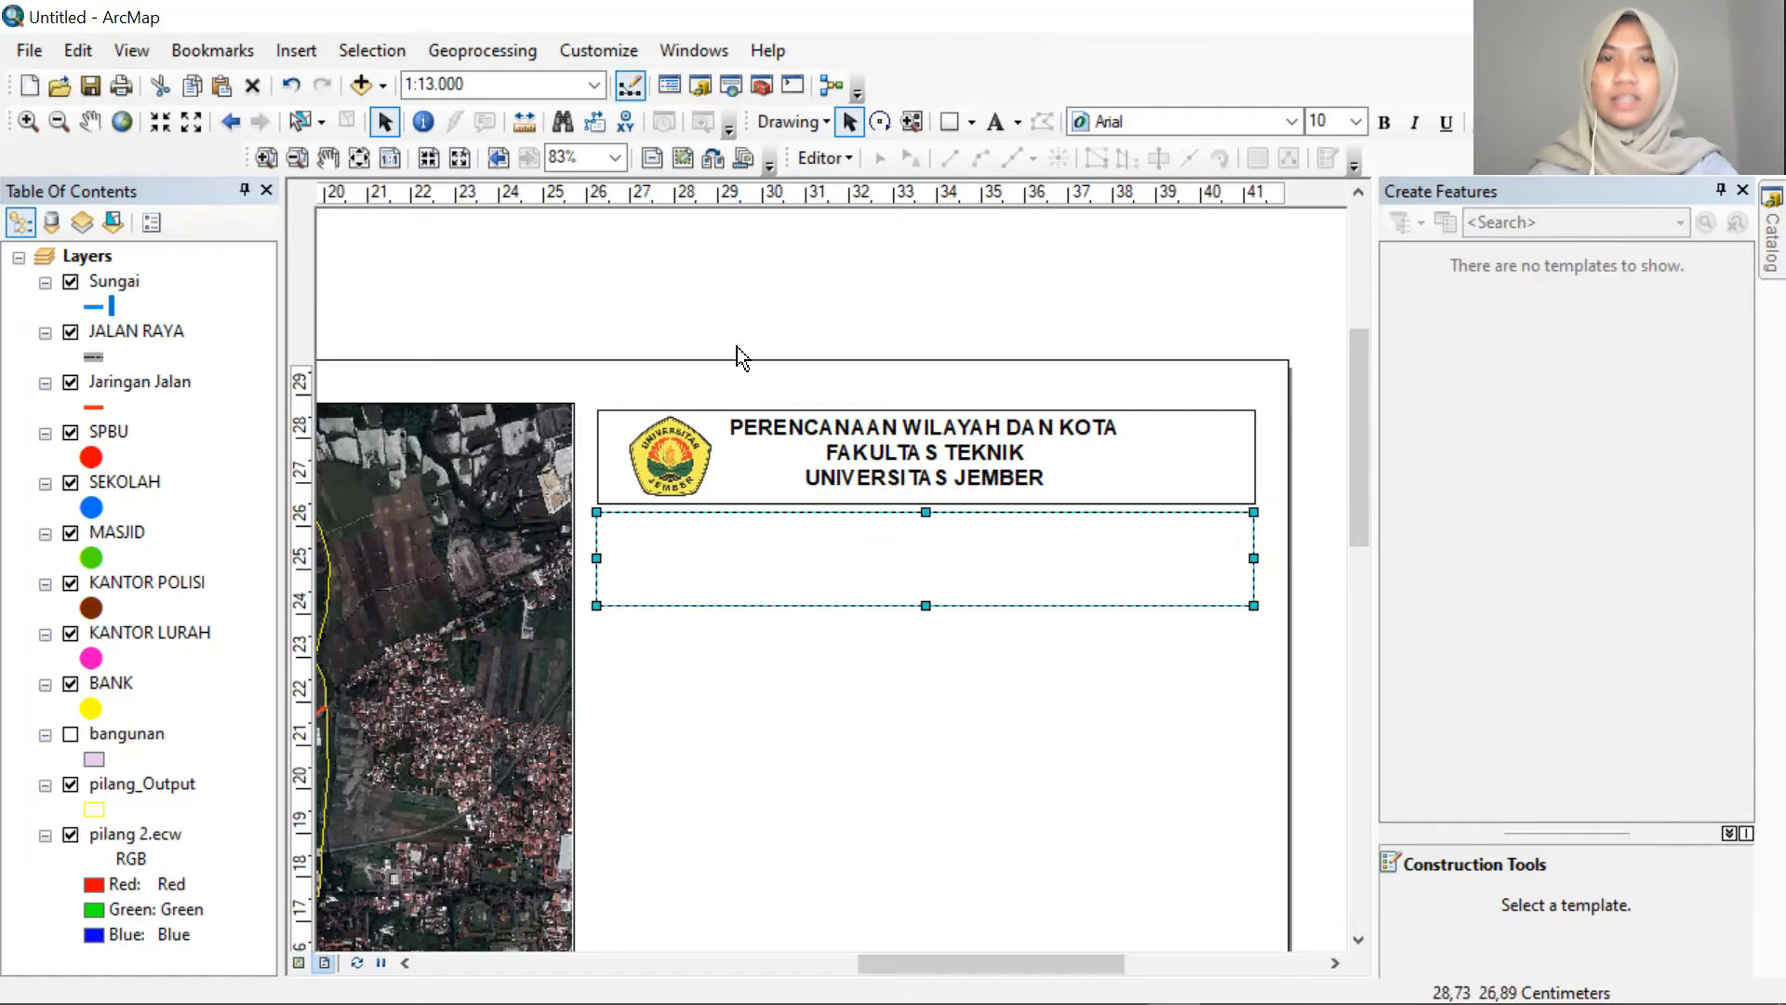
Add the text "KOMPUTASI PERENCANAAN" inside the second box
click(993, 119)
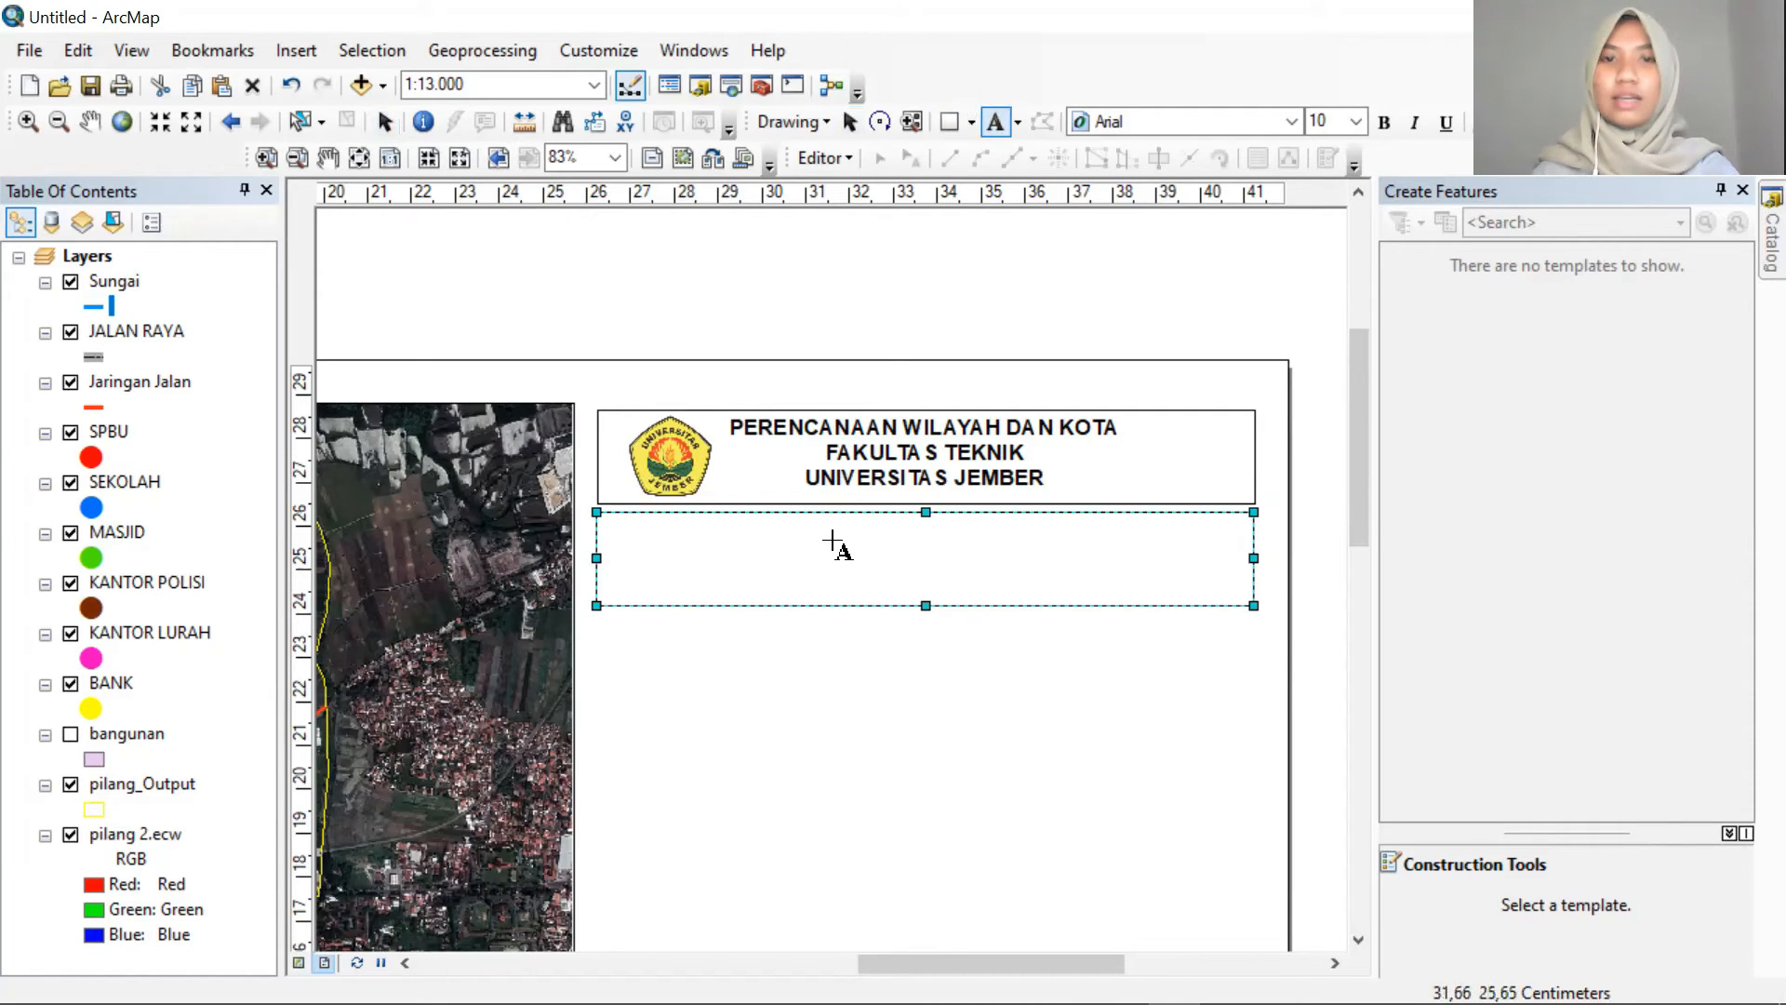
click(842, 532)
key(BackSpace)
key(BackSpace)
key(BackSpace)
key(BackSpace)
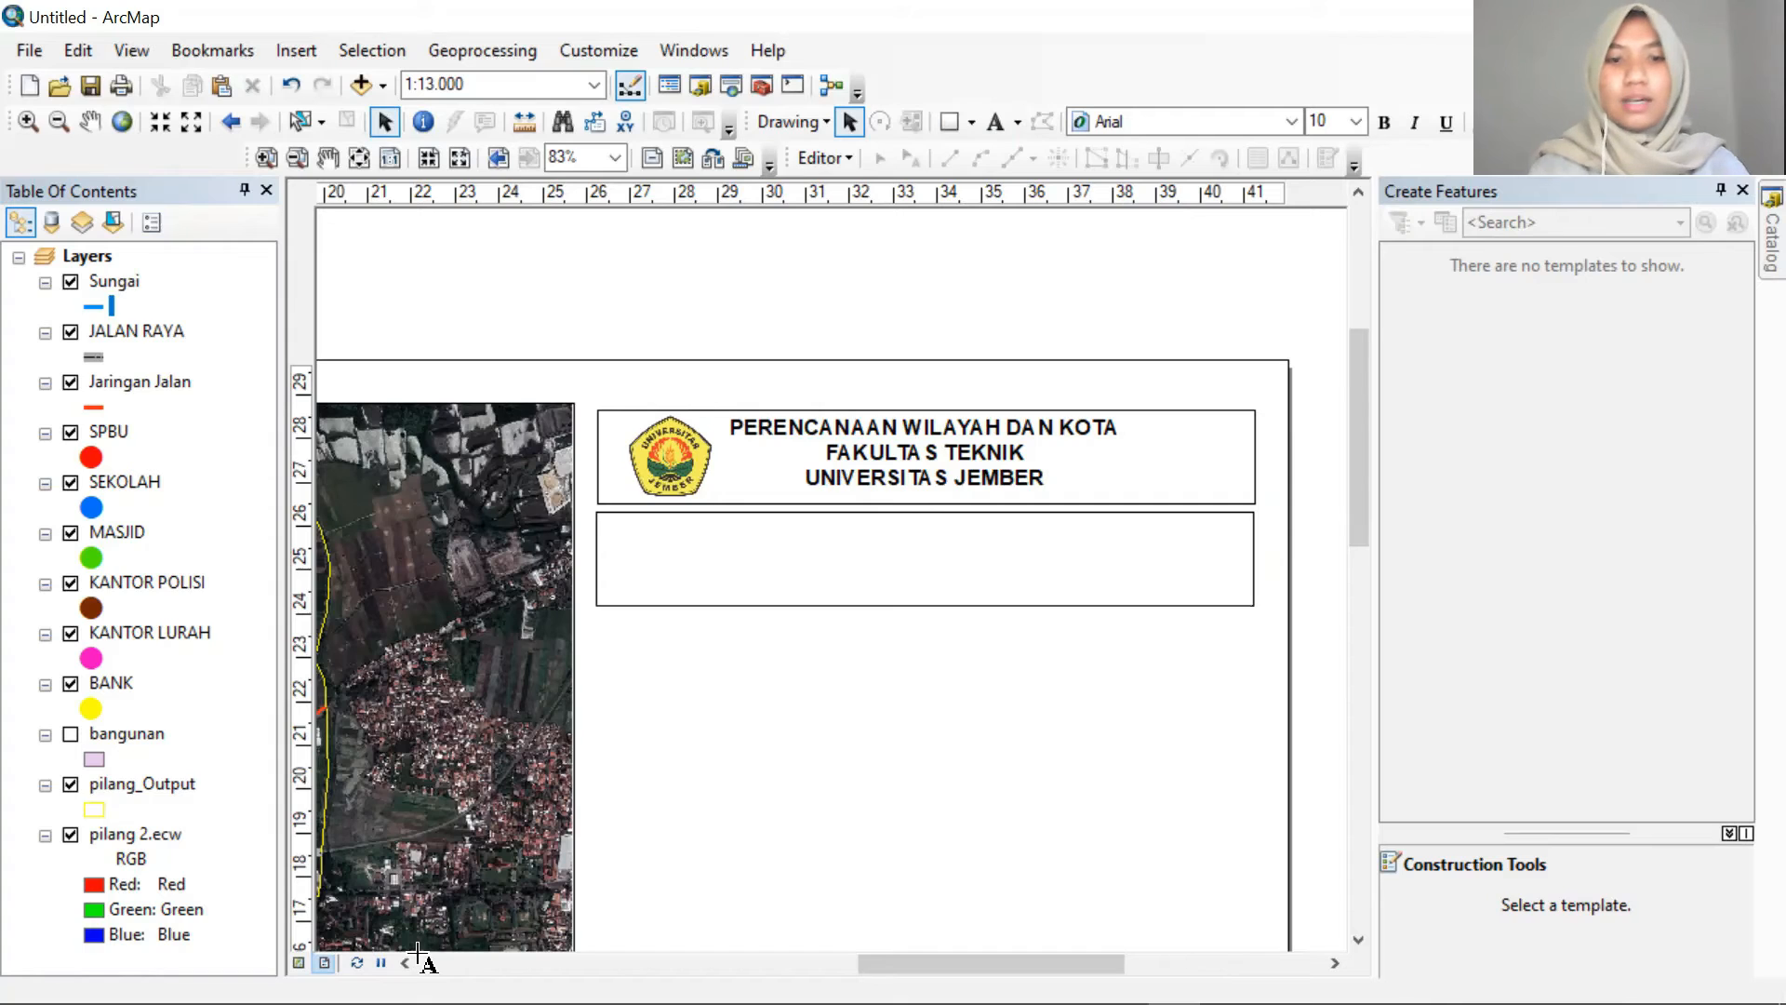
text(KOMPU)
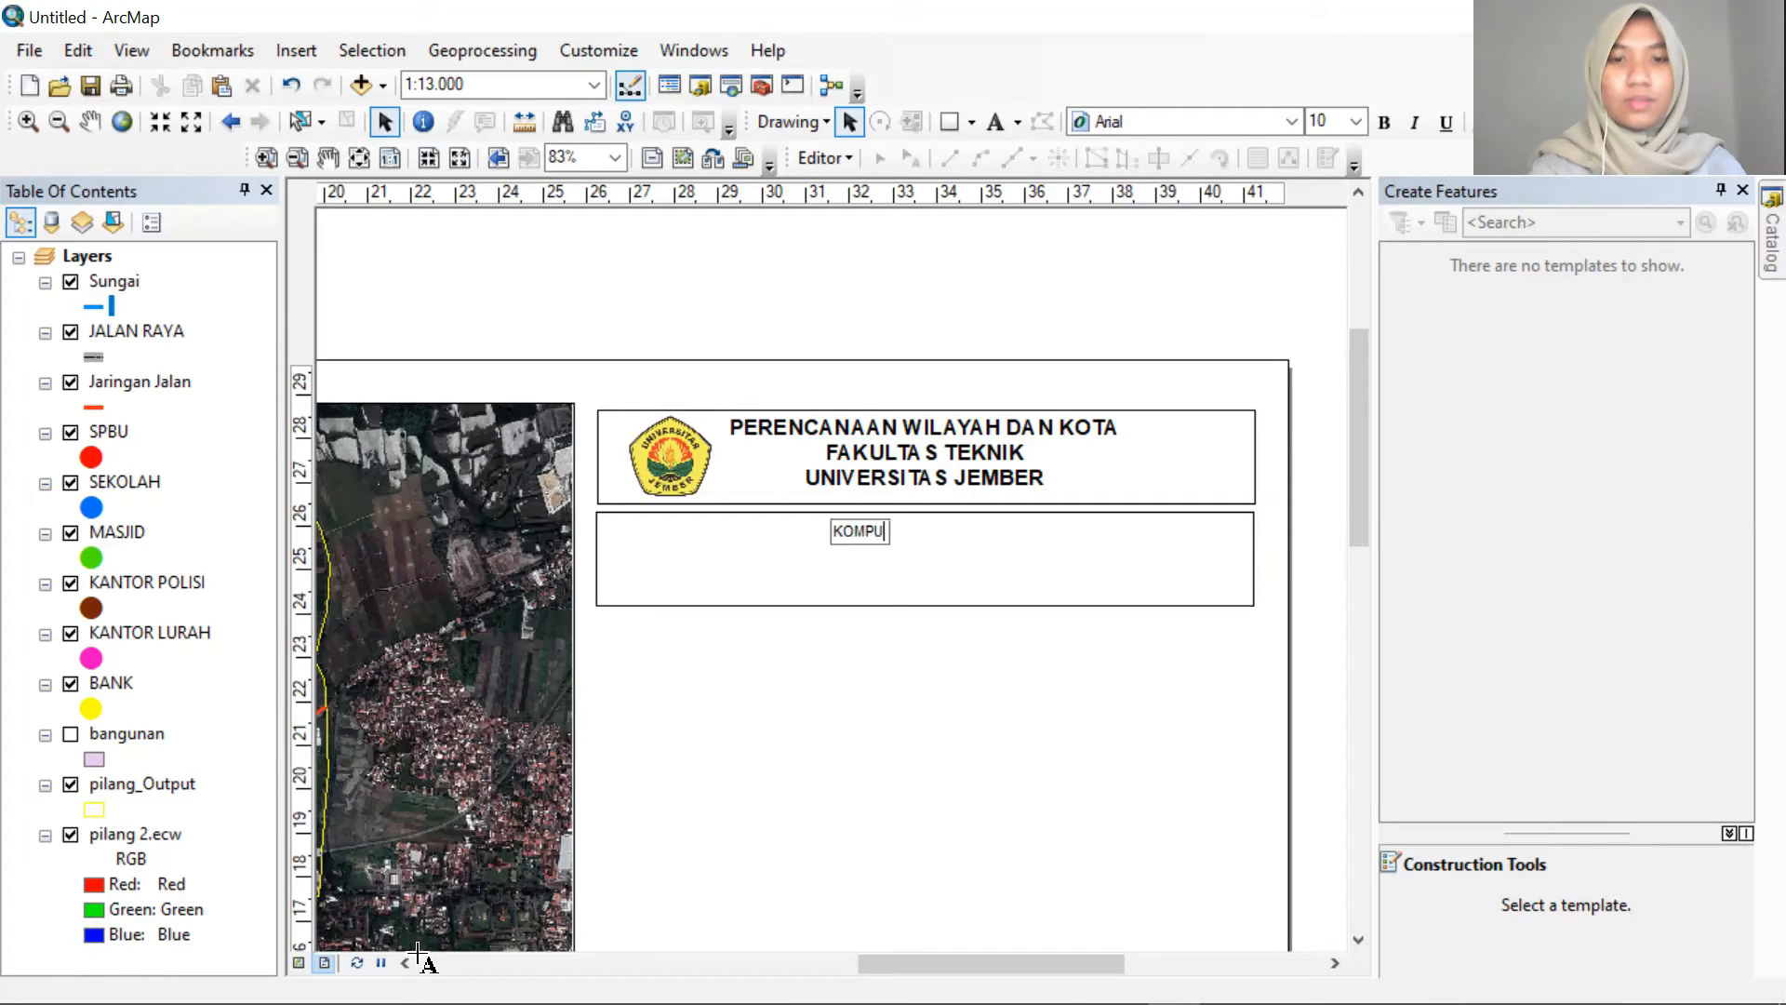
text(TASI PERENCANAAN)
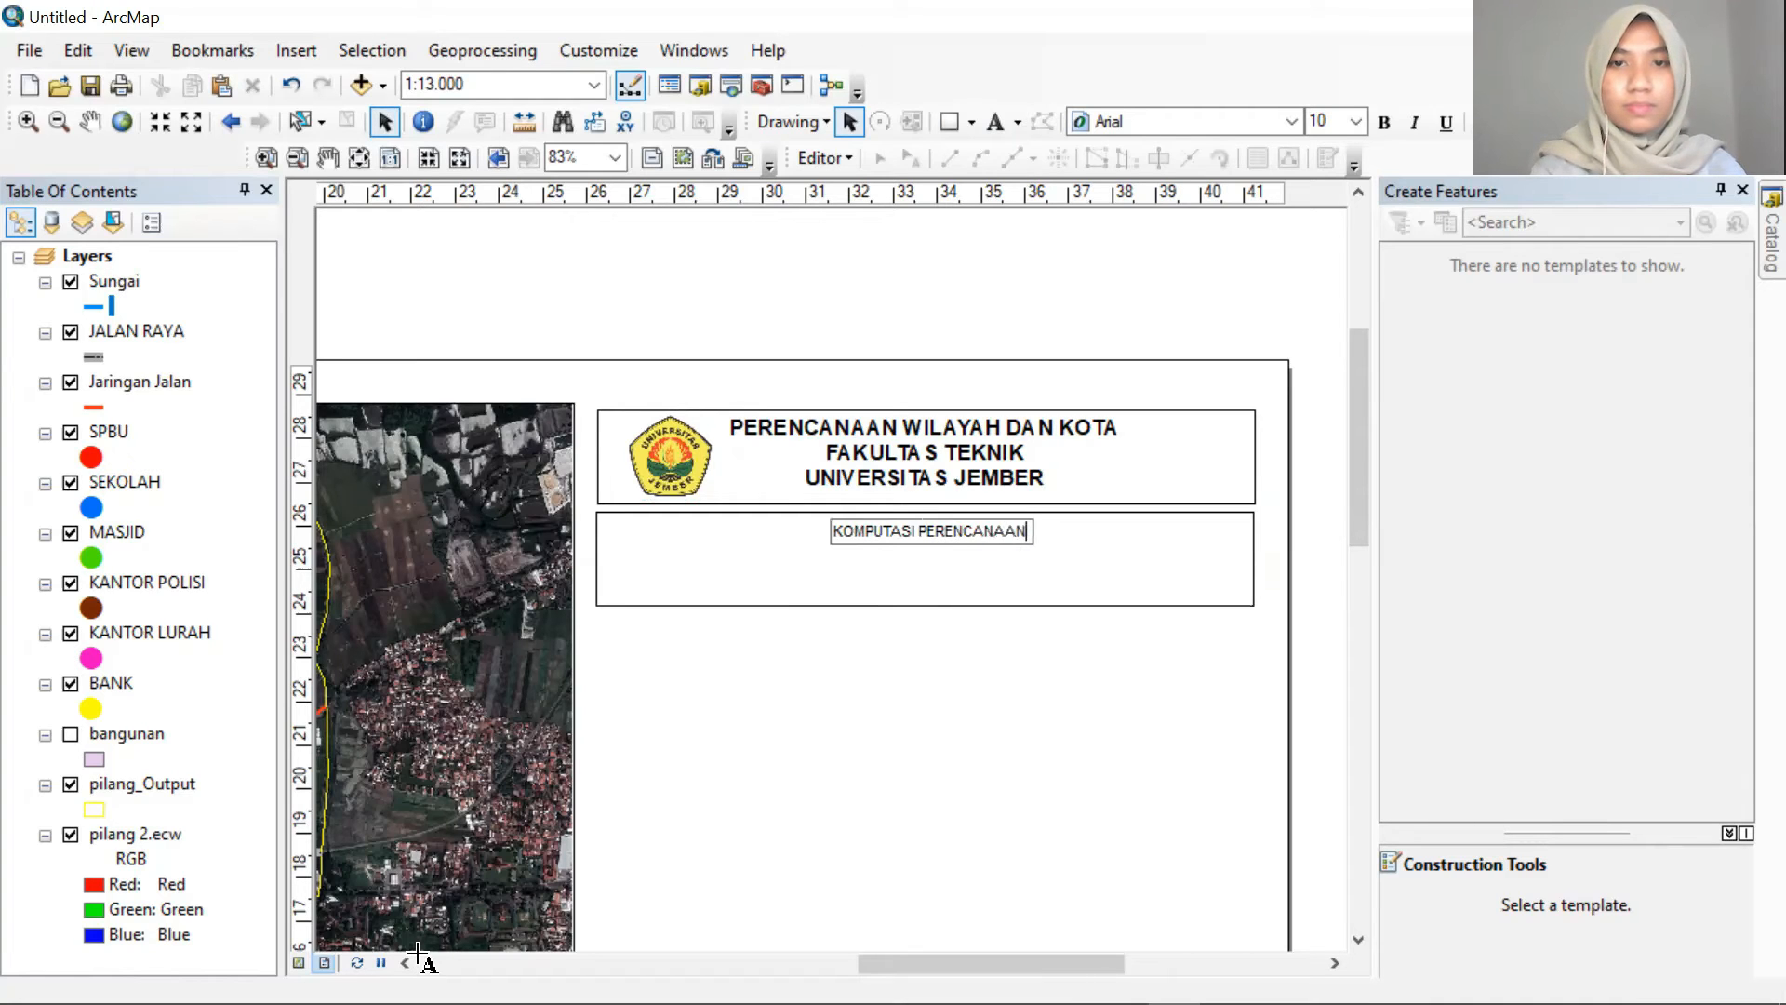
key(Return)
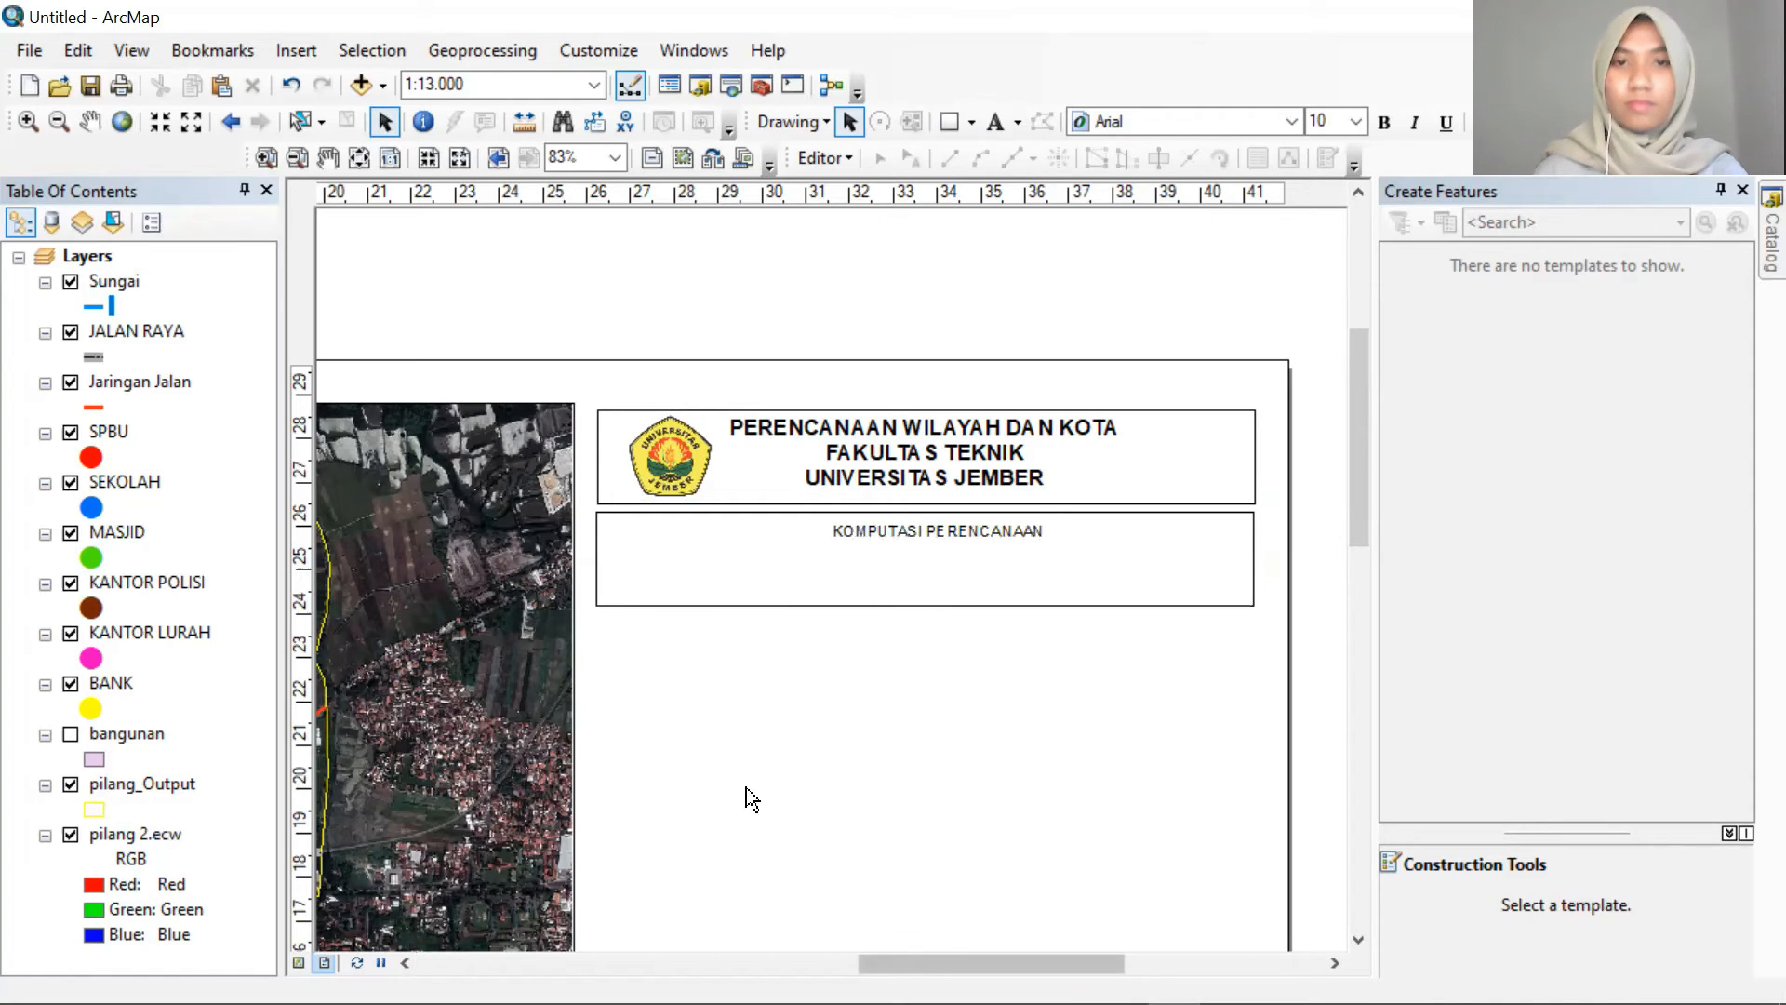
Add the lines "PETA LAHAN TERBANGUN", "KELURAHAN PILANG" and "KOTA PROBOLINGGO, JAWA TIMUR" to the second box's text and centre-align it
double_click(958, 529)
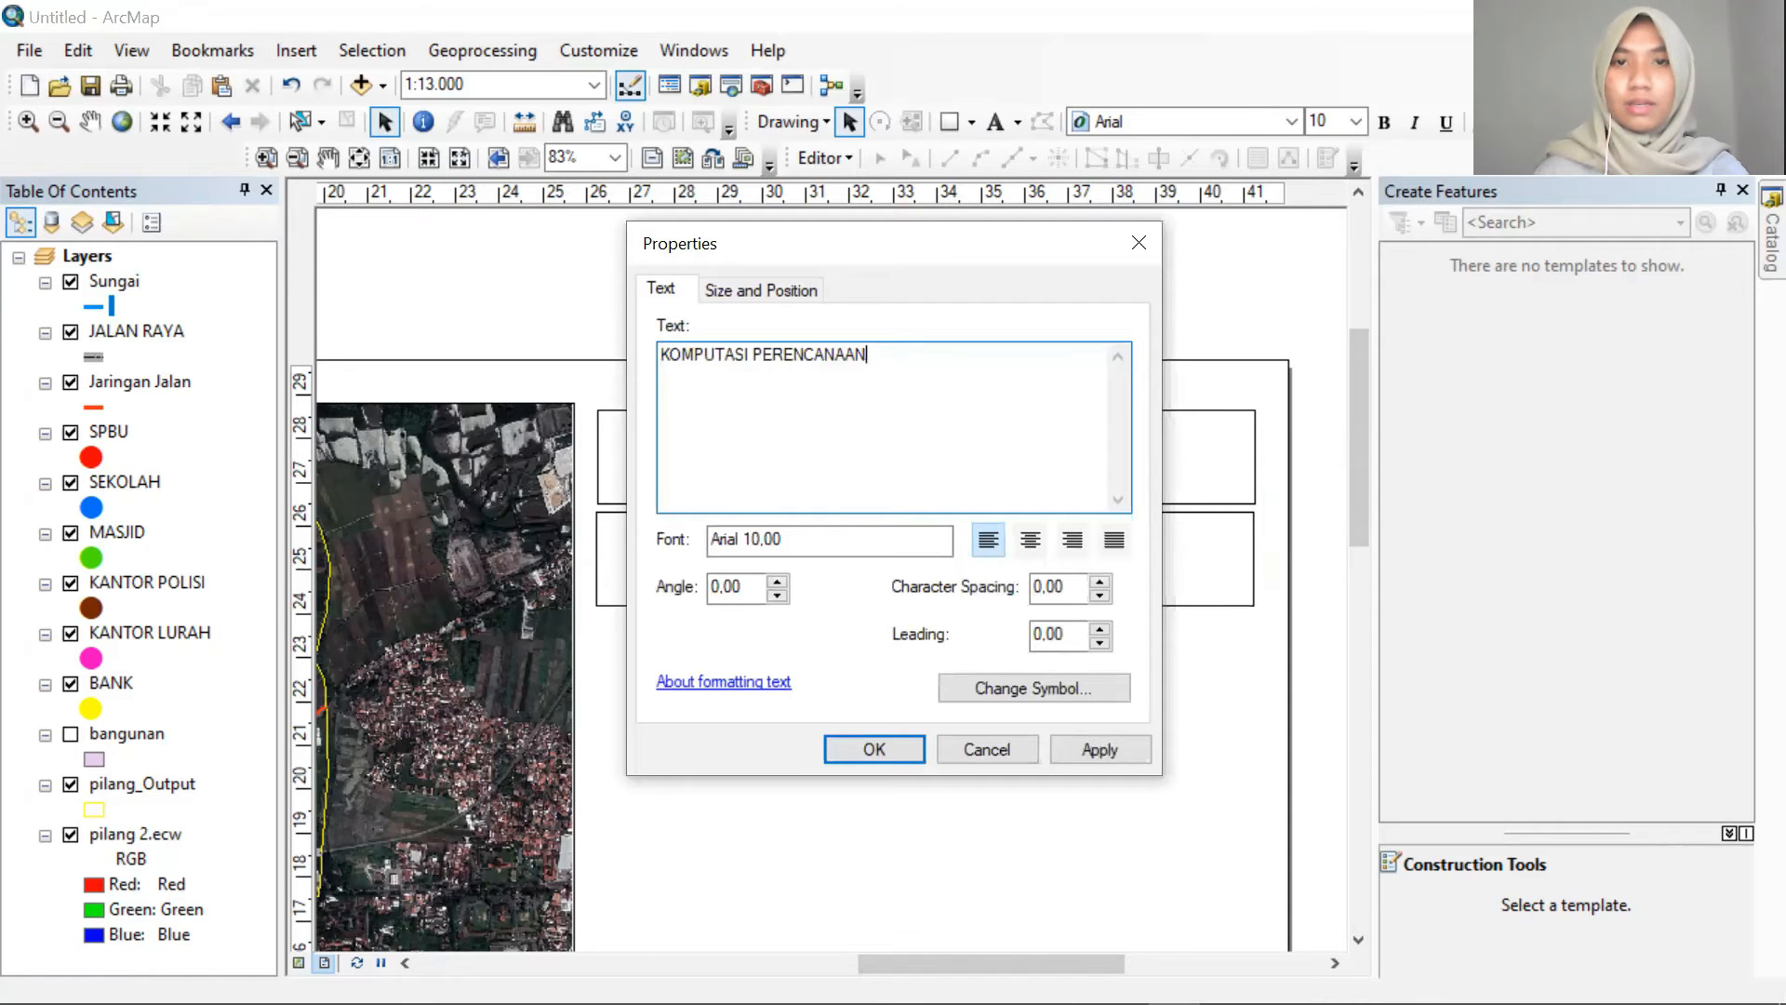
key(Return)
text(PETA LAHAN TERBANGUN)
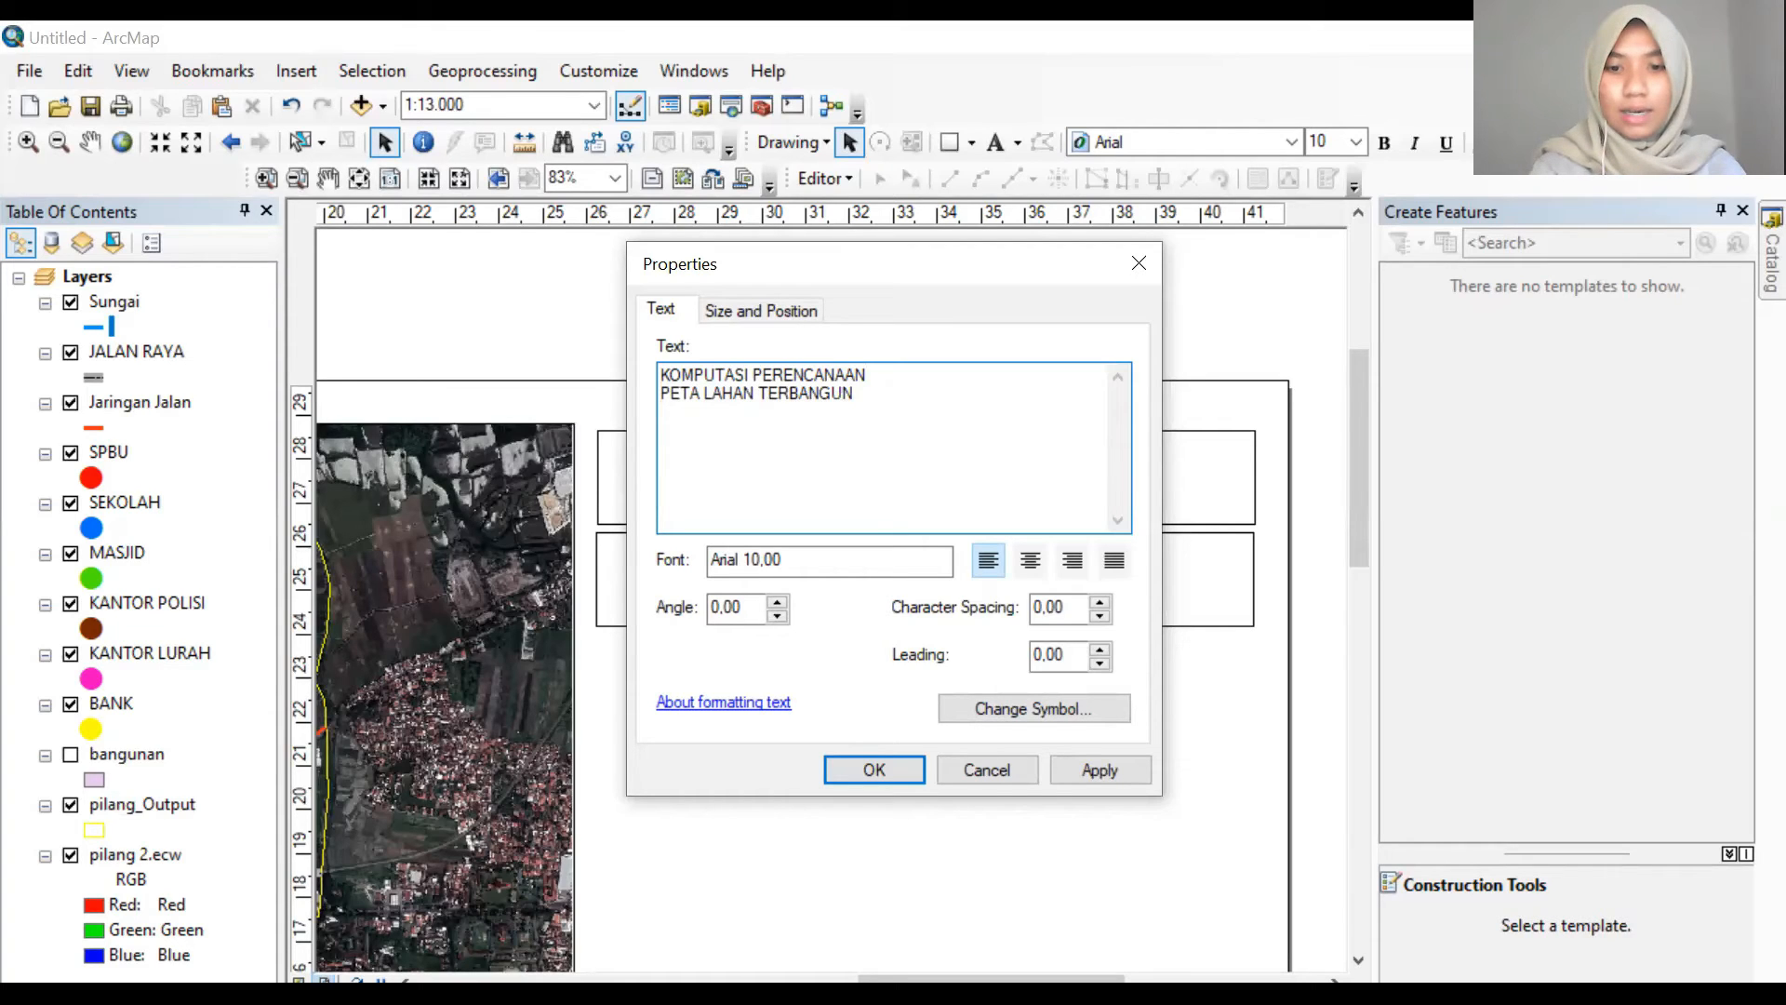
text(LURAHAN PILANG)
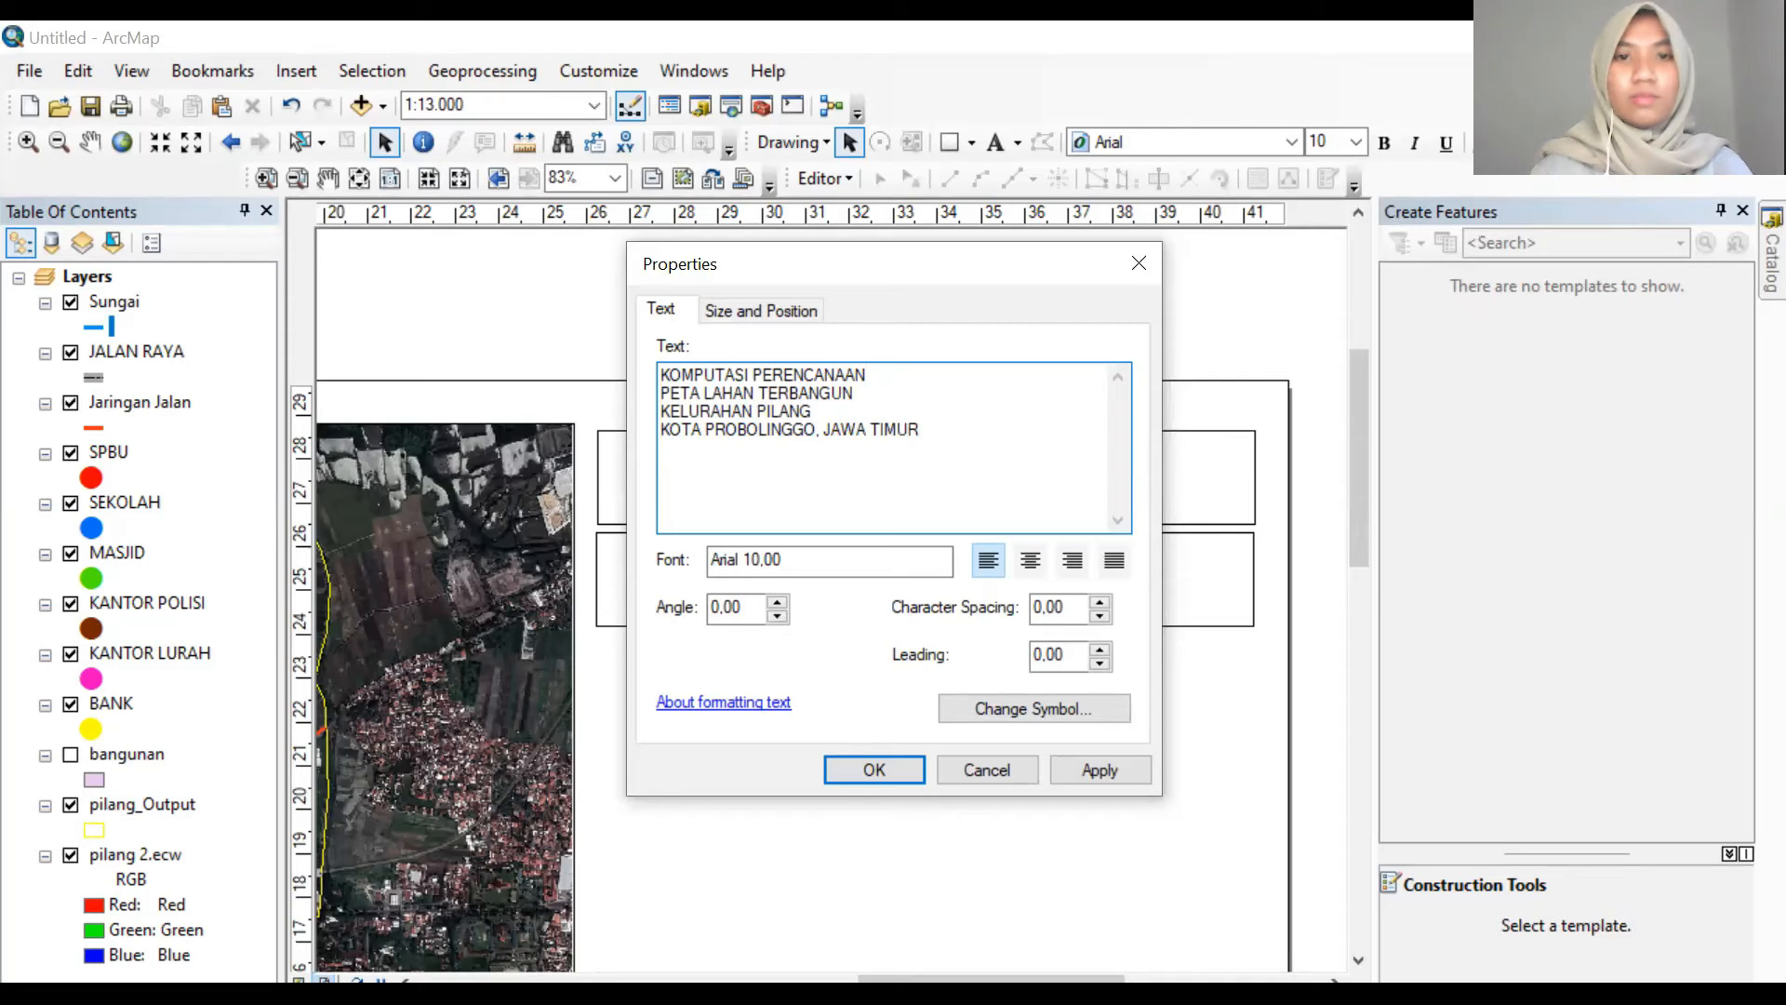
click(1030, 560)
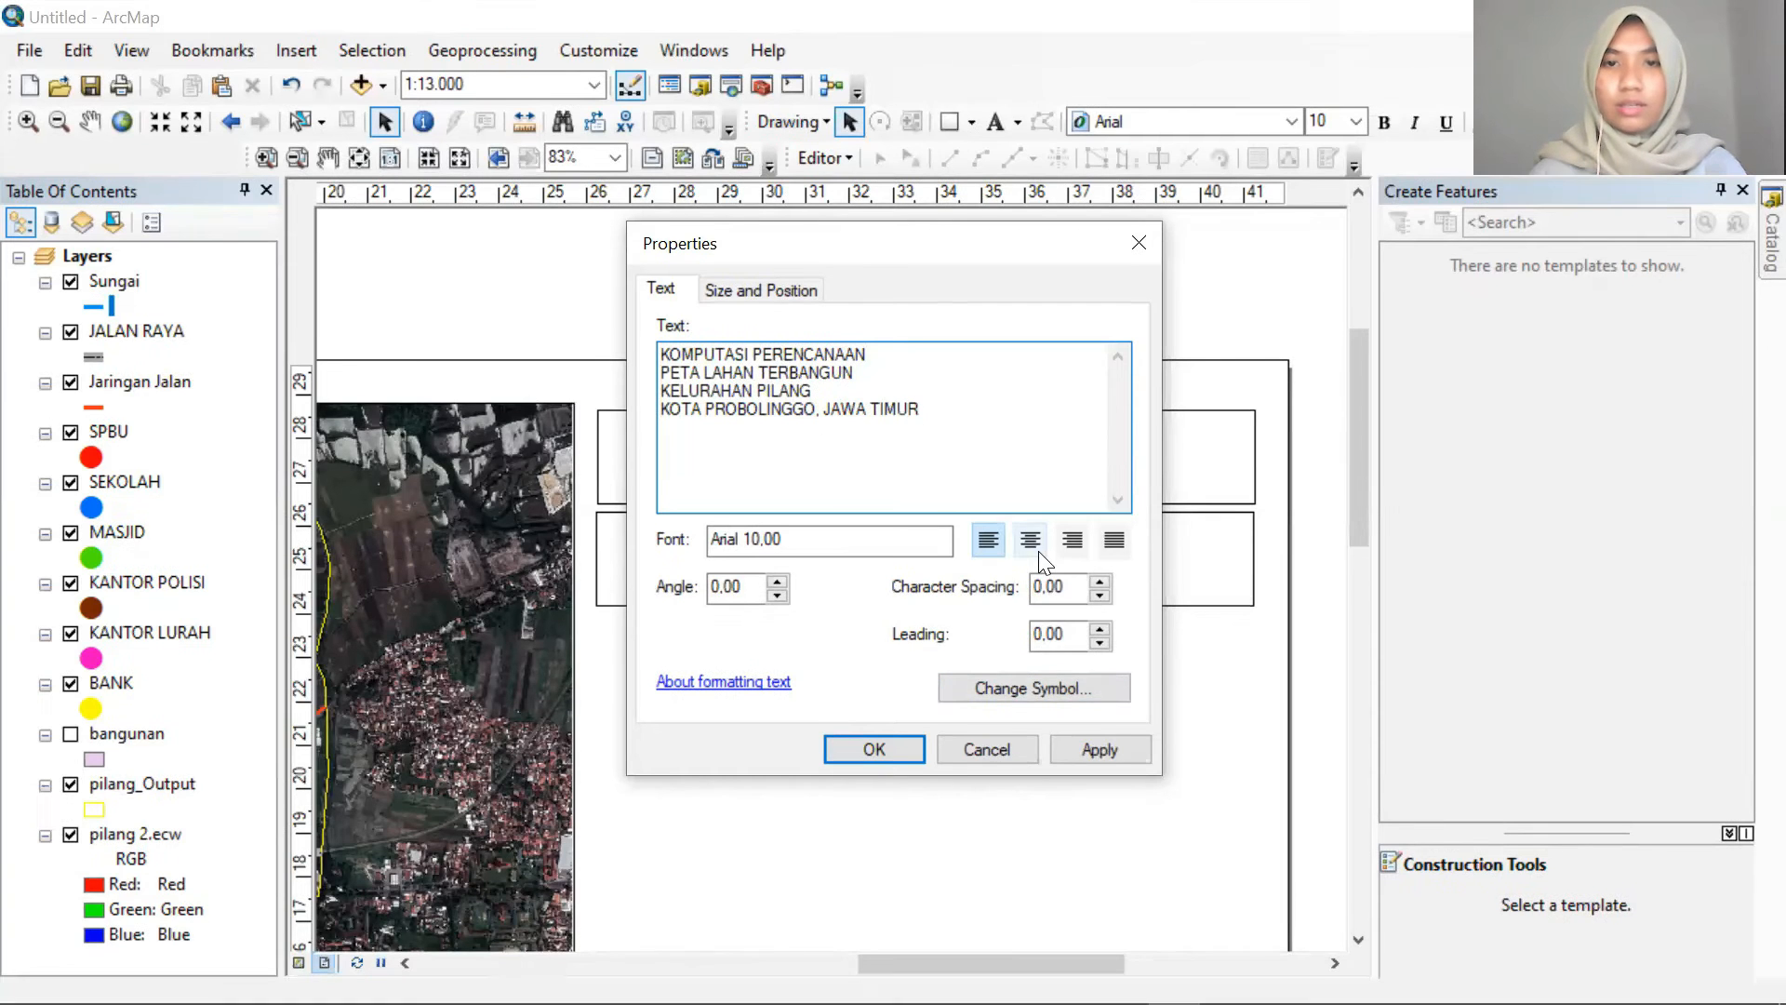
click(875, 749)
Format the second box's text as bold, size 14, and fit the text and box together by extending the box's lower edge
drag(873, 522, 953, 566)
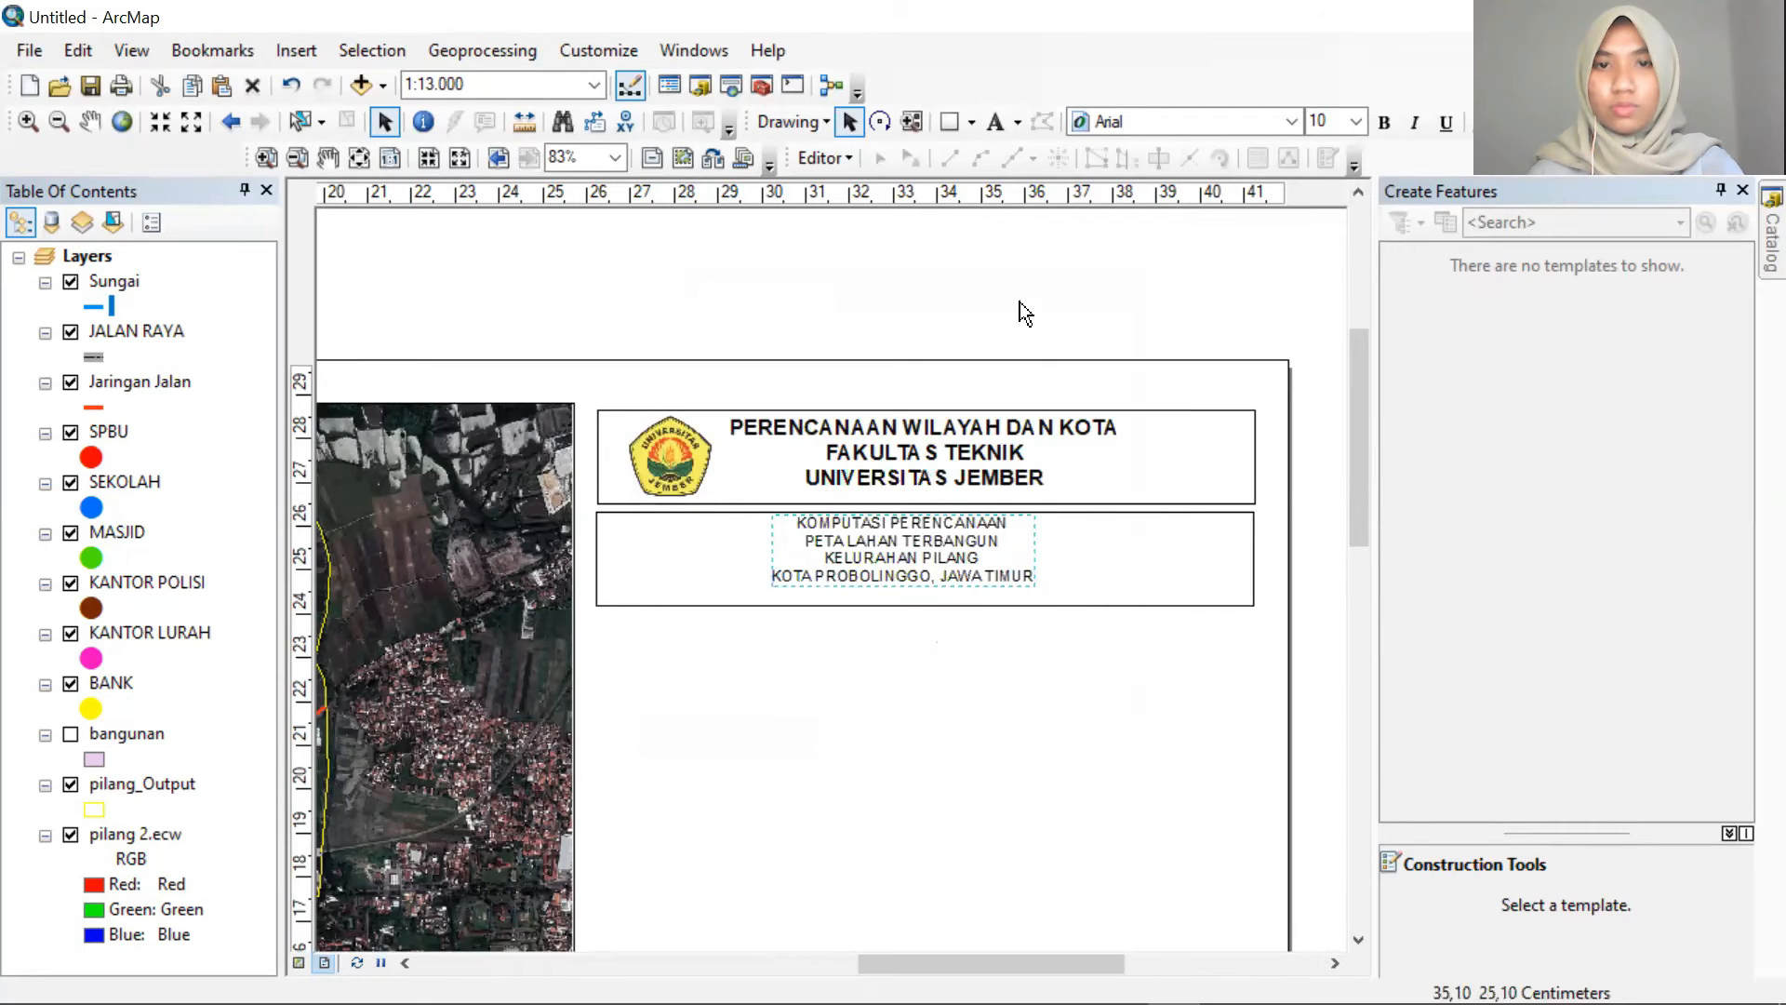
click(1357, 122)
click(1330, 284)
drag(1015, 566, 929, 628)
click(1162, 597)
click(937, 605)
click(954, 572)
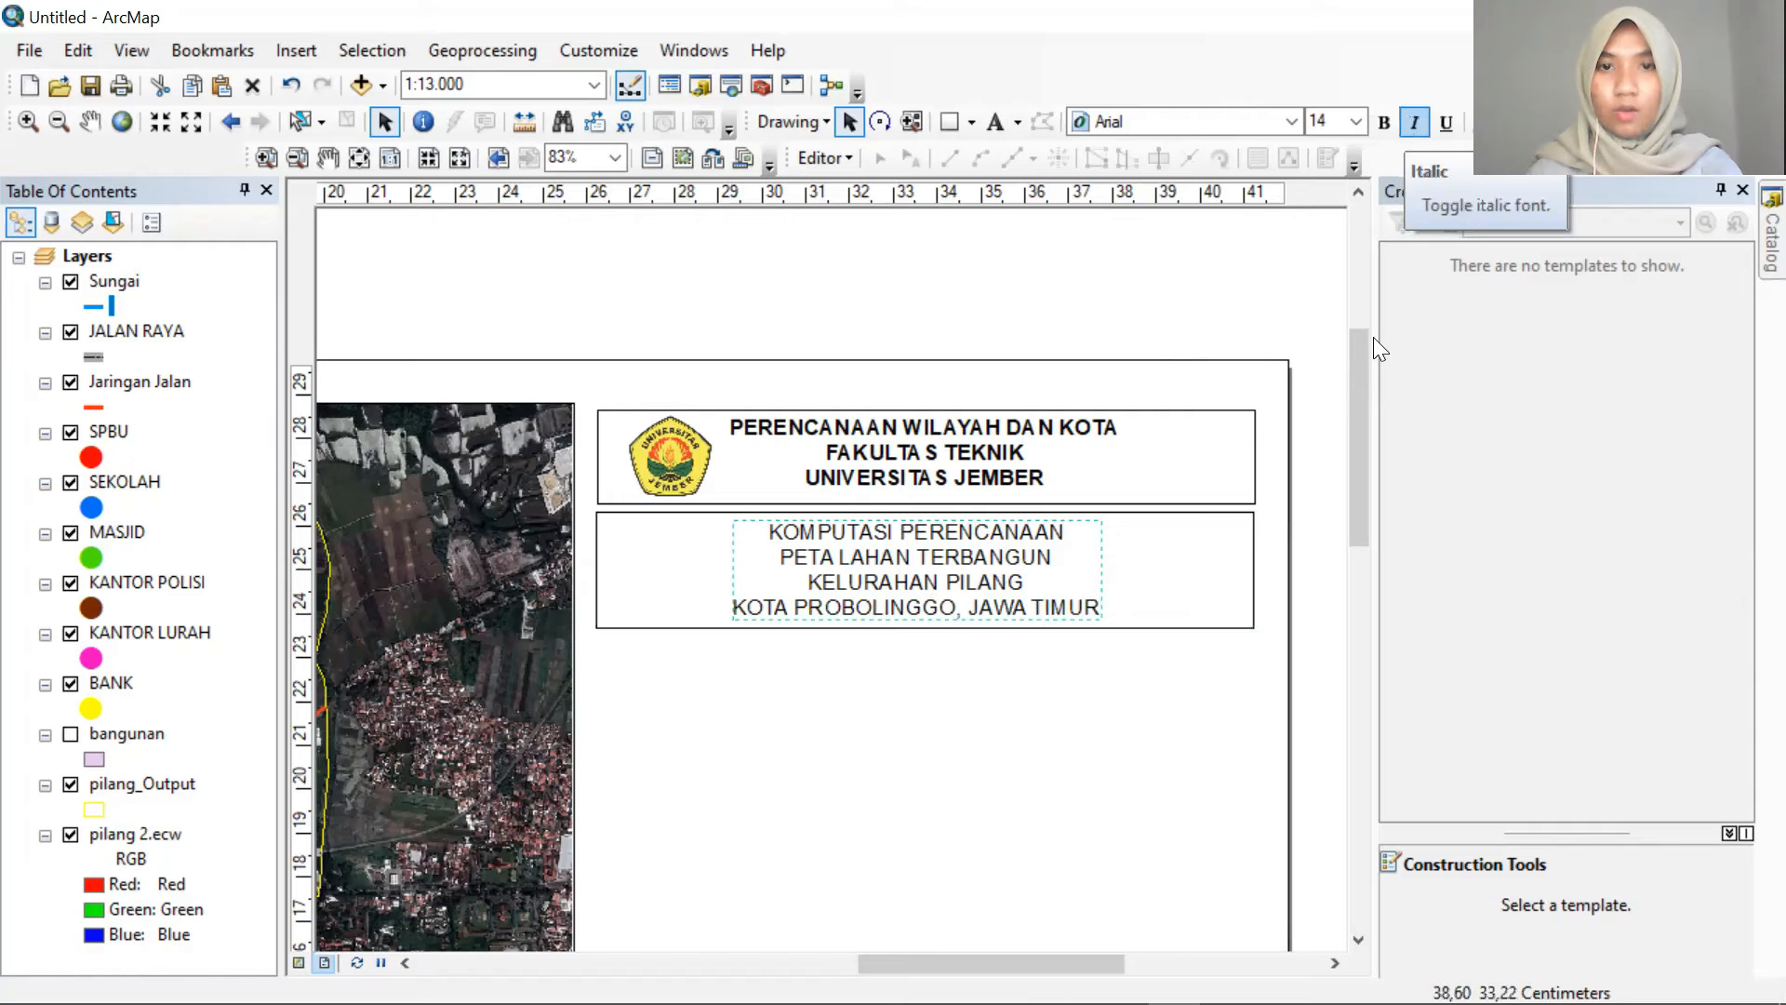
click(1217, 670)
Duplicate the second box's rectangle and place the empty copy directly below it with a small gap
drag(1348, 471, 1358, 509)
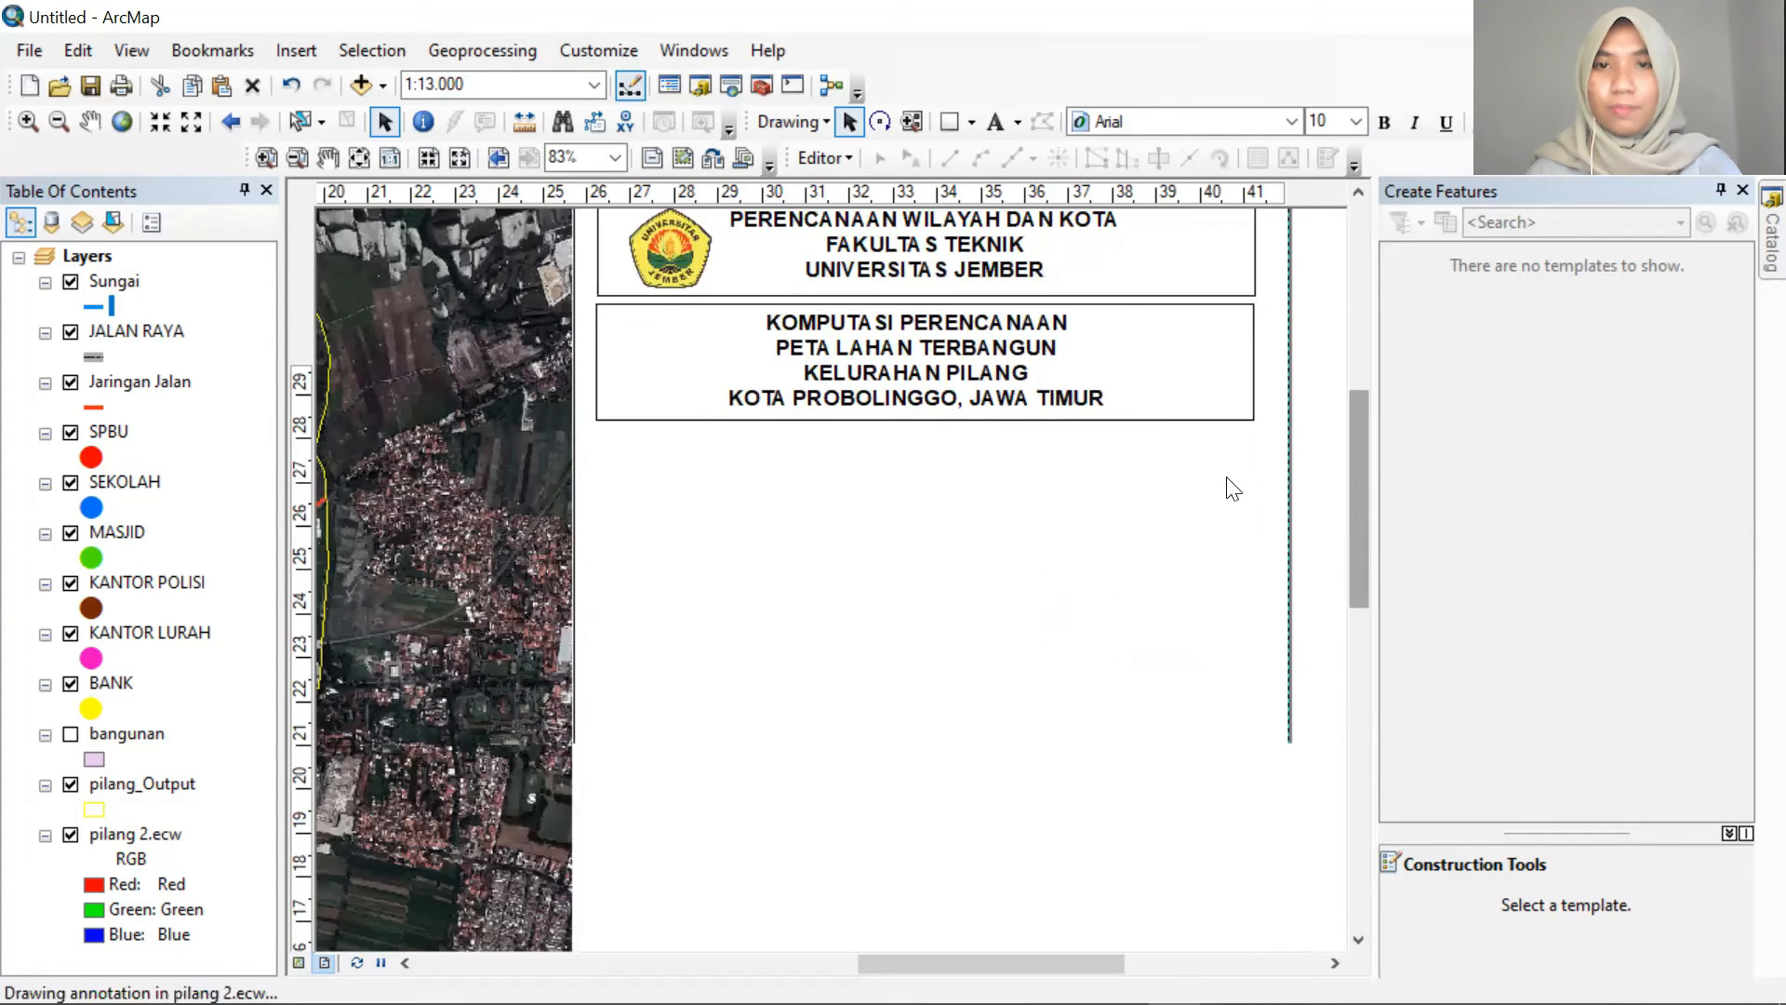
click(1168, 409)
key(ctrl+c)
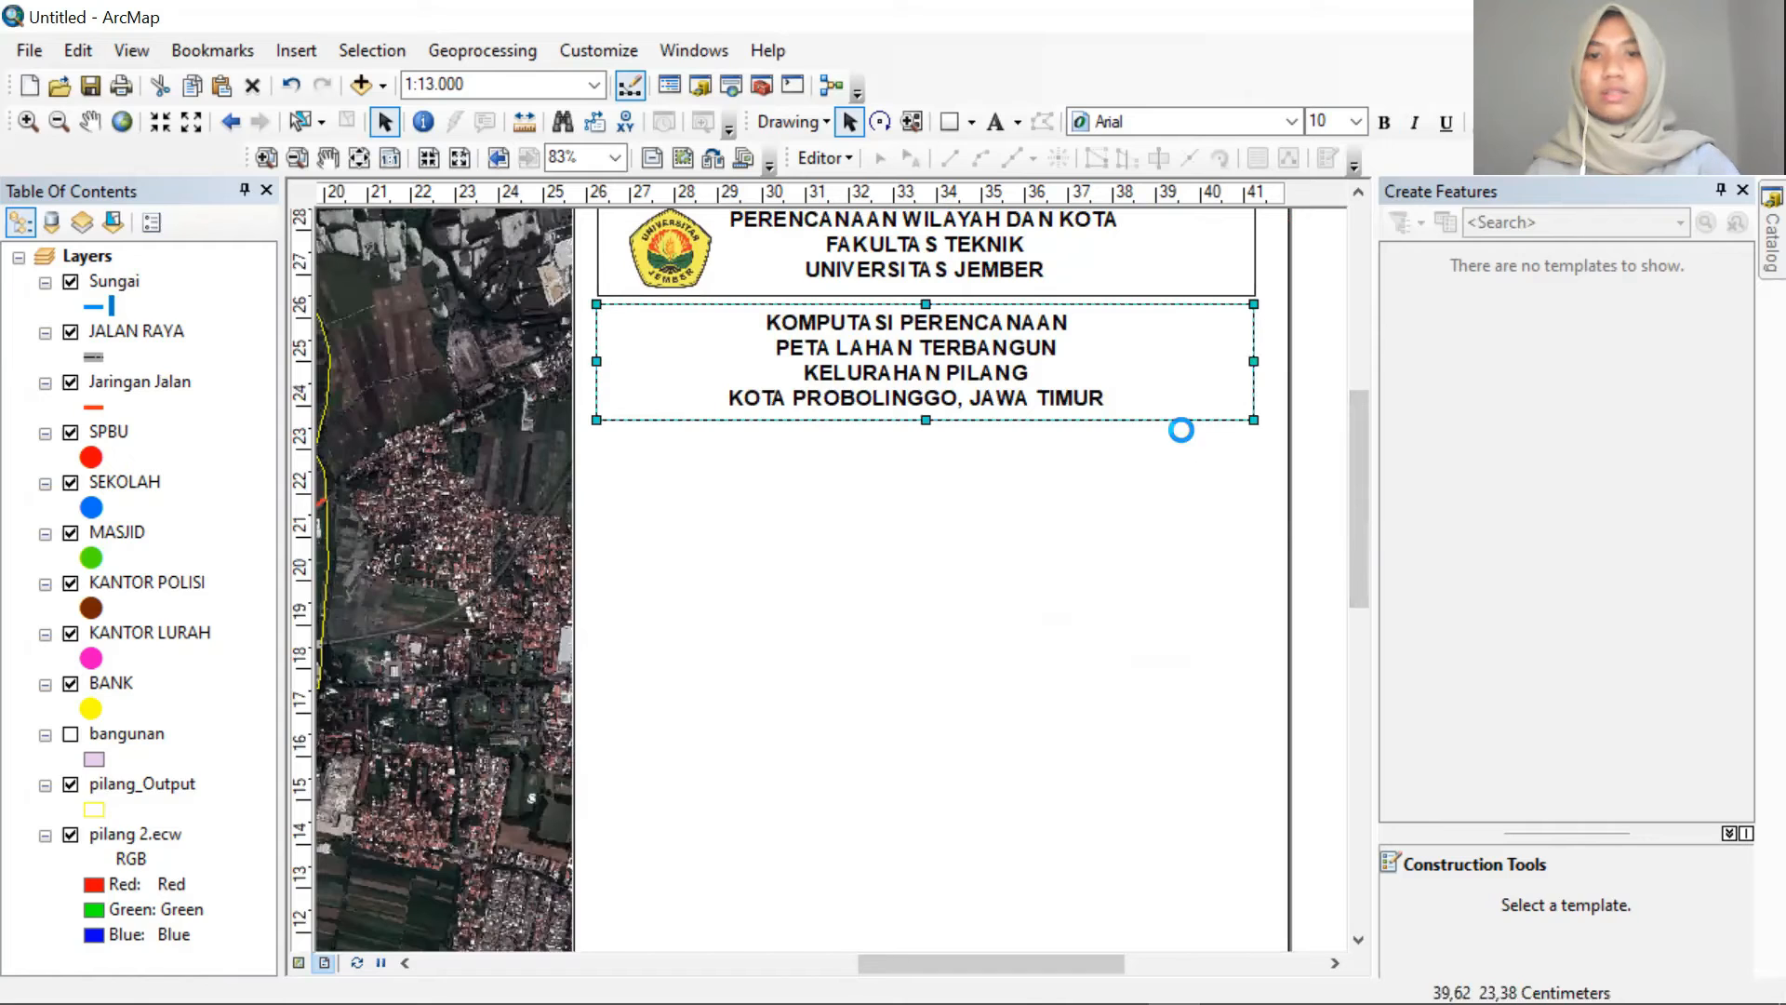
key(ctrl+v)
drag(1102, 438, 1100, 505)
click(1101, 672)
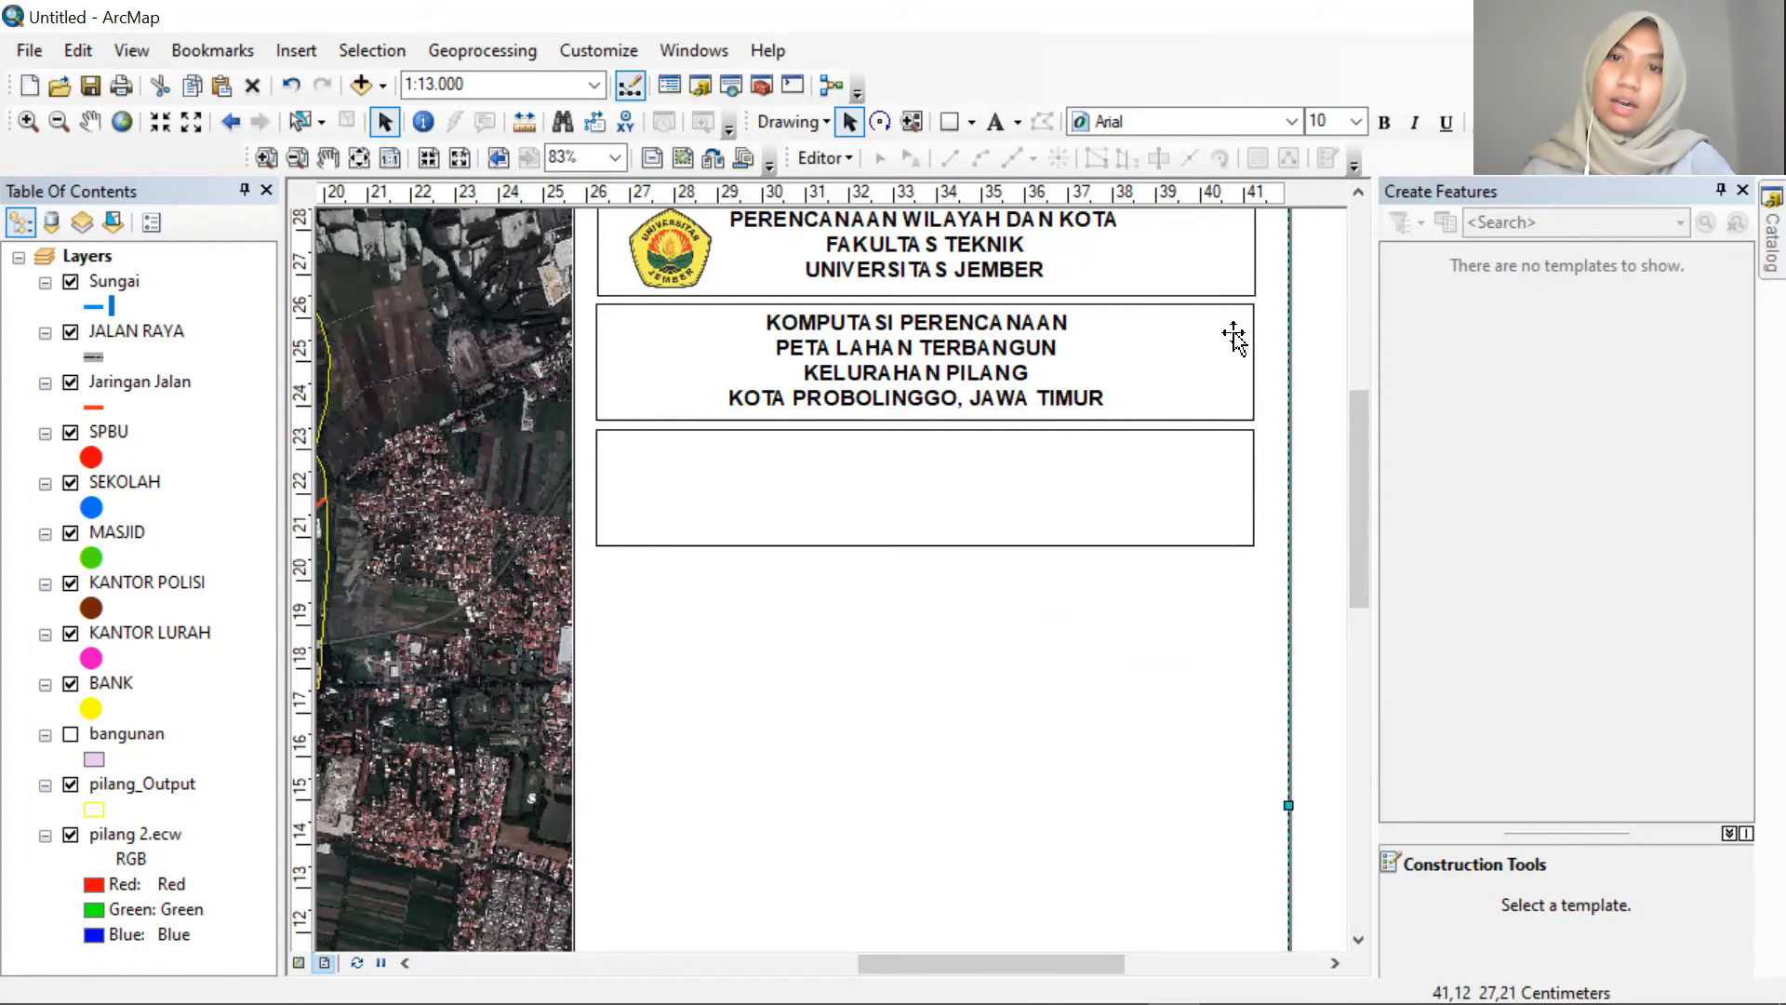
Place a vertical ruler guide at about 26 cm along the left edge of the stacked boxes
click(590, 197)
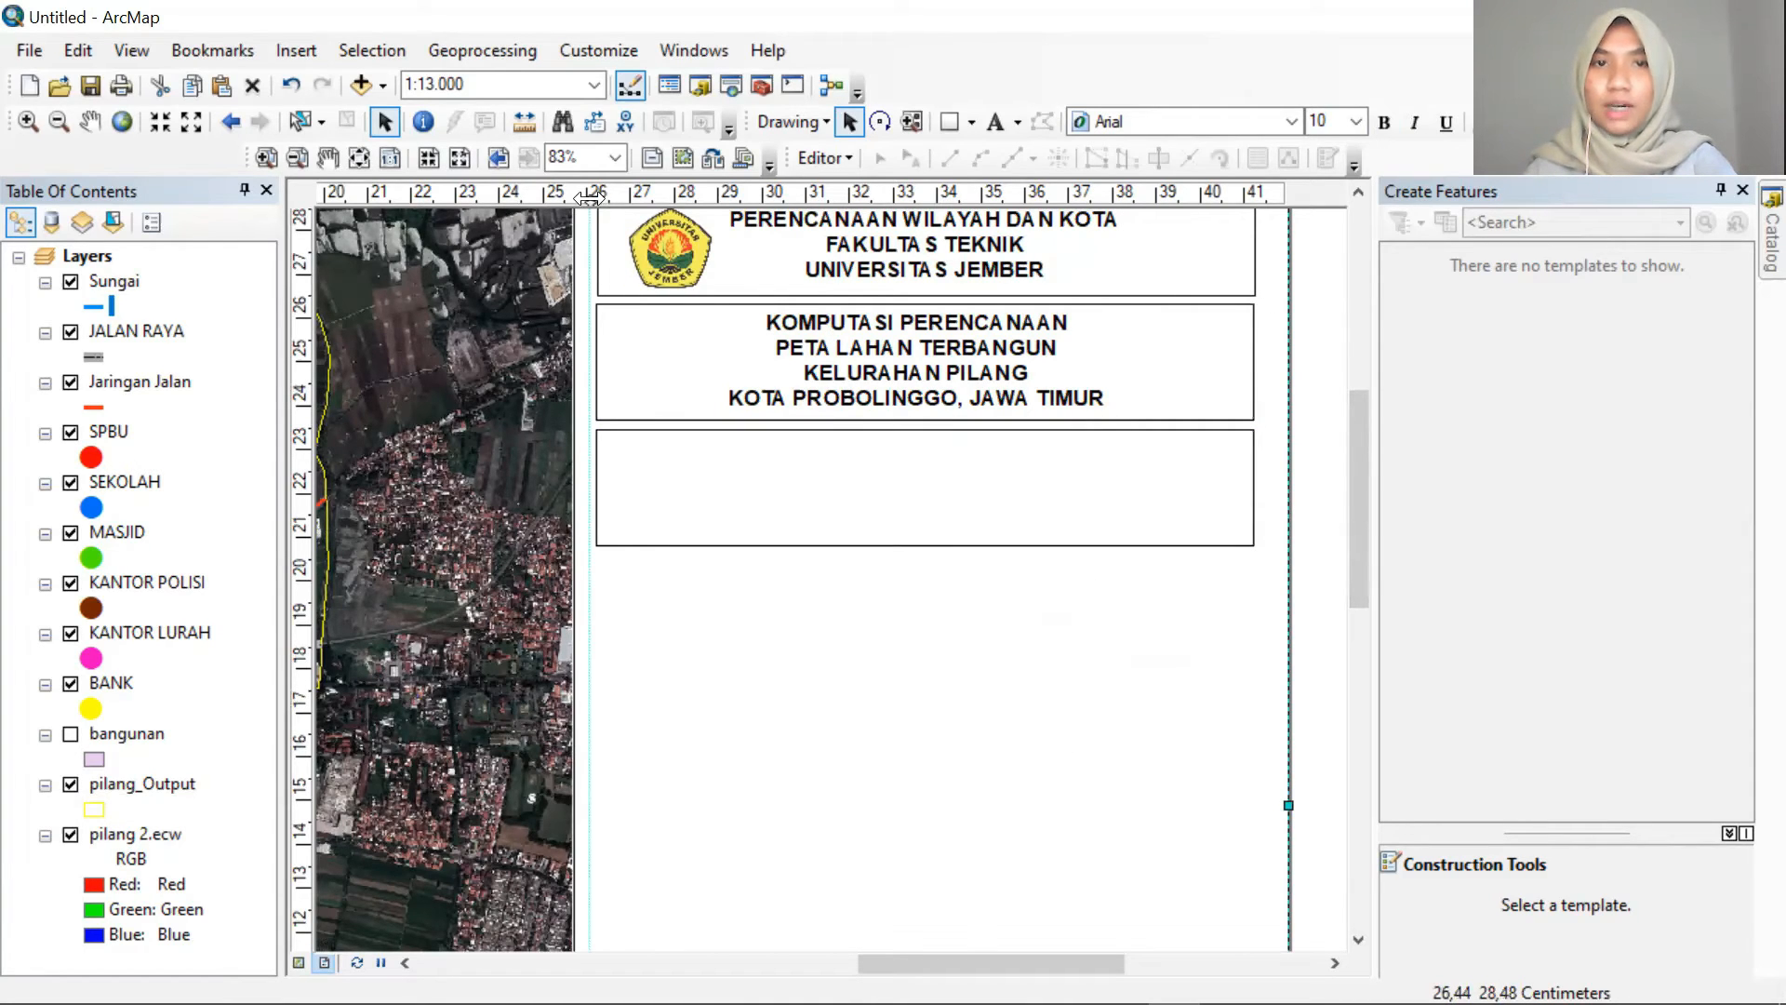
click(603, 211)
click(599, 197)
scroll(636, 400, up, 2)
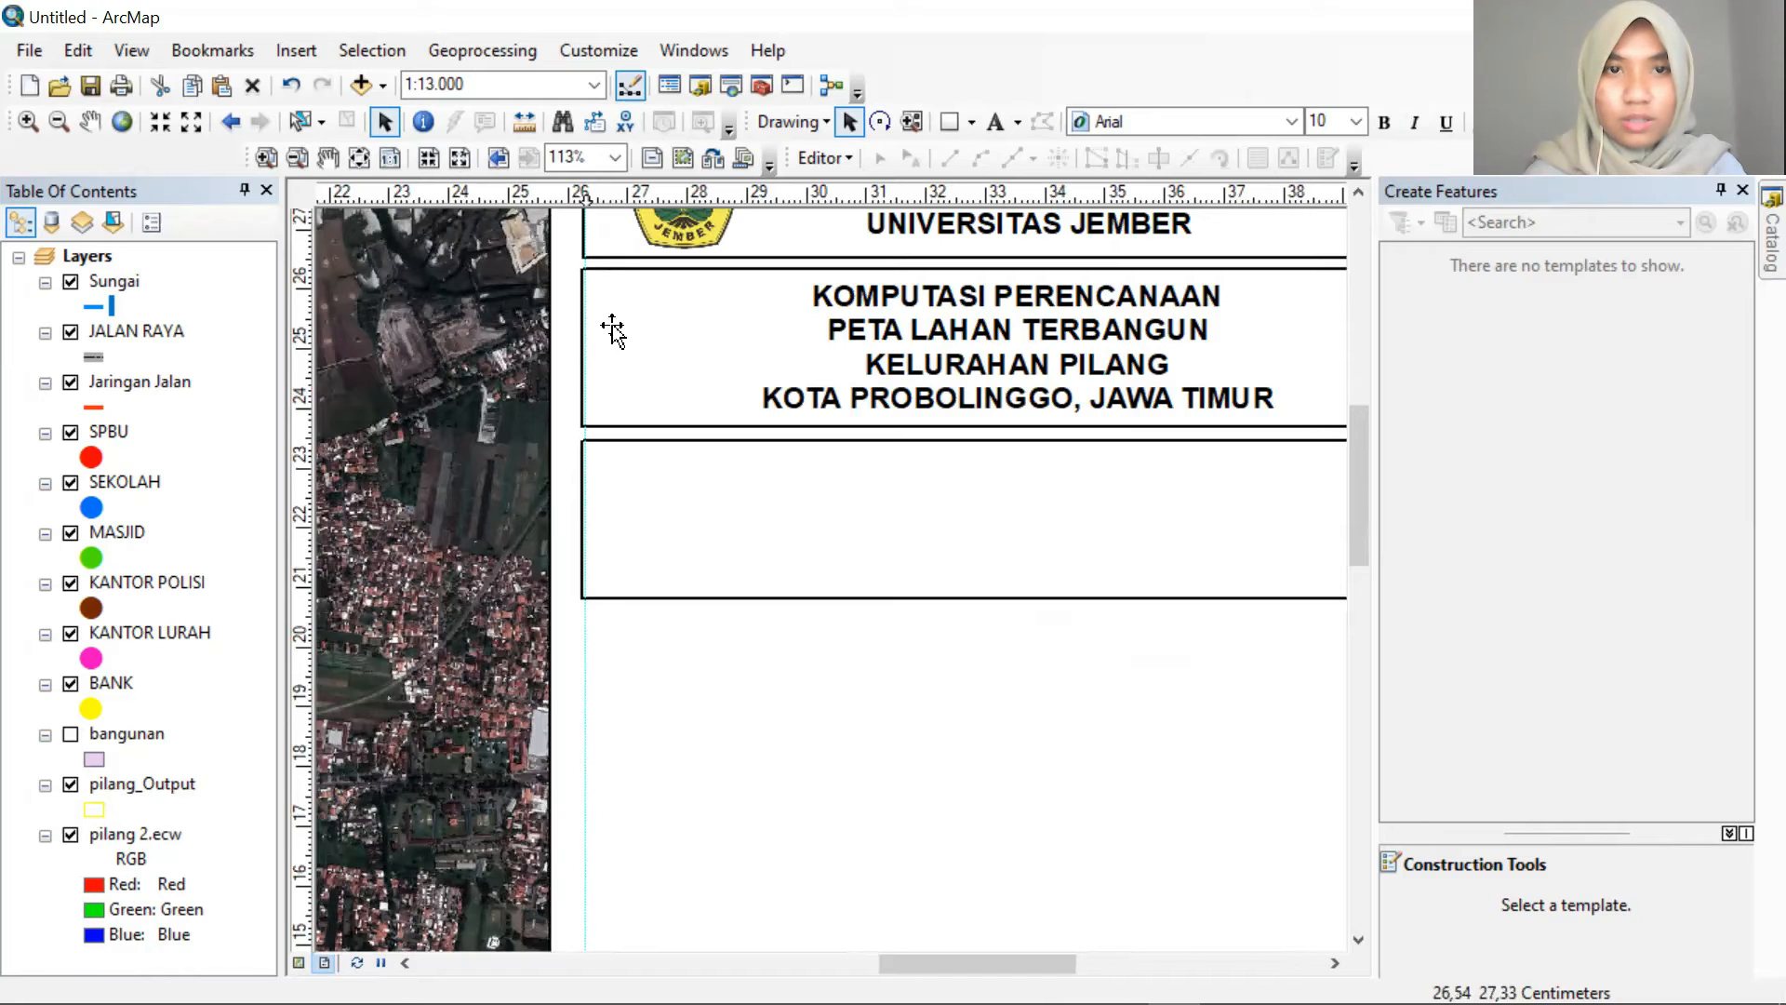
Pull the outer frame's right edge inward to about the page edge and compare its margins on both sides of the layout
scroll(813, 531, down, 3)
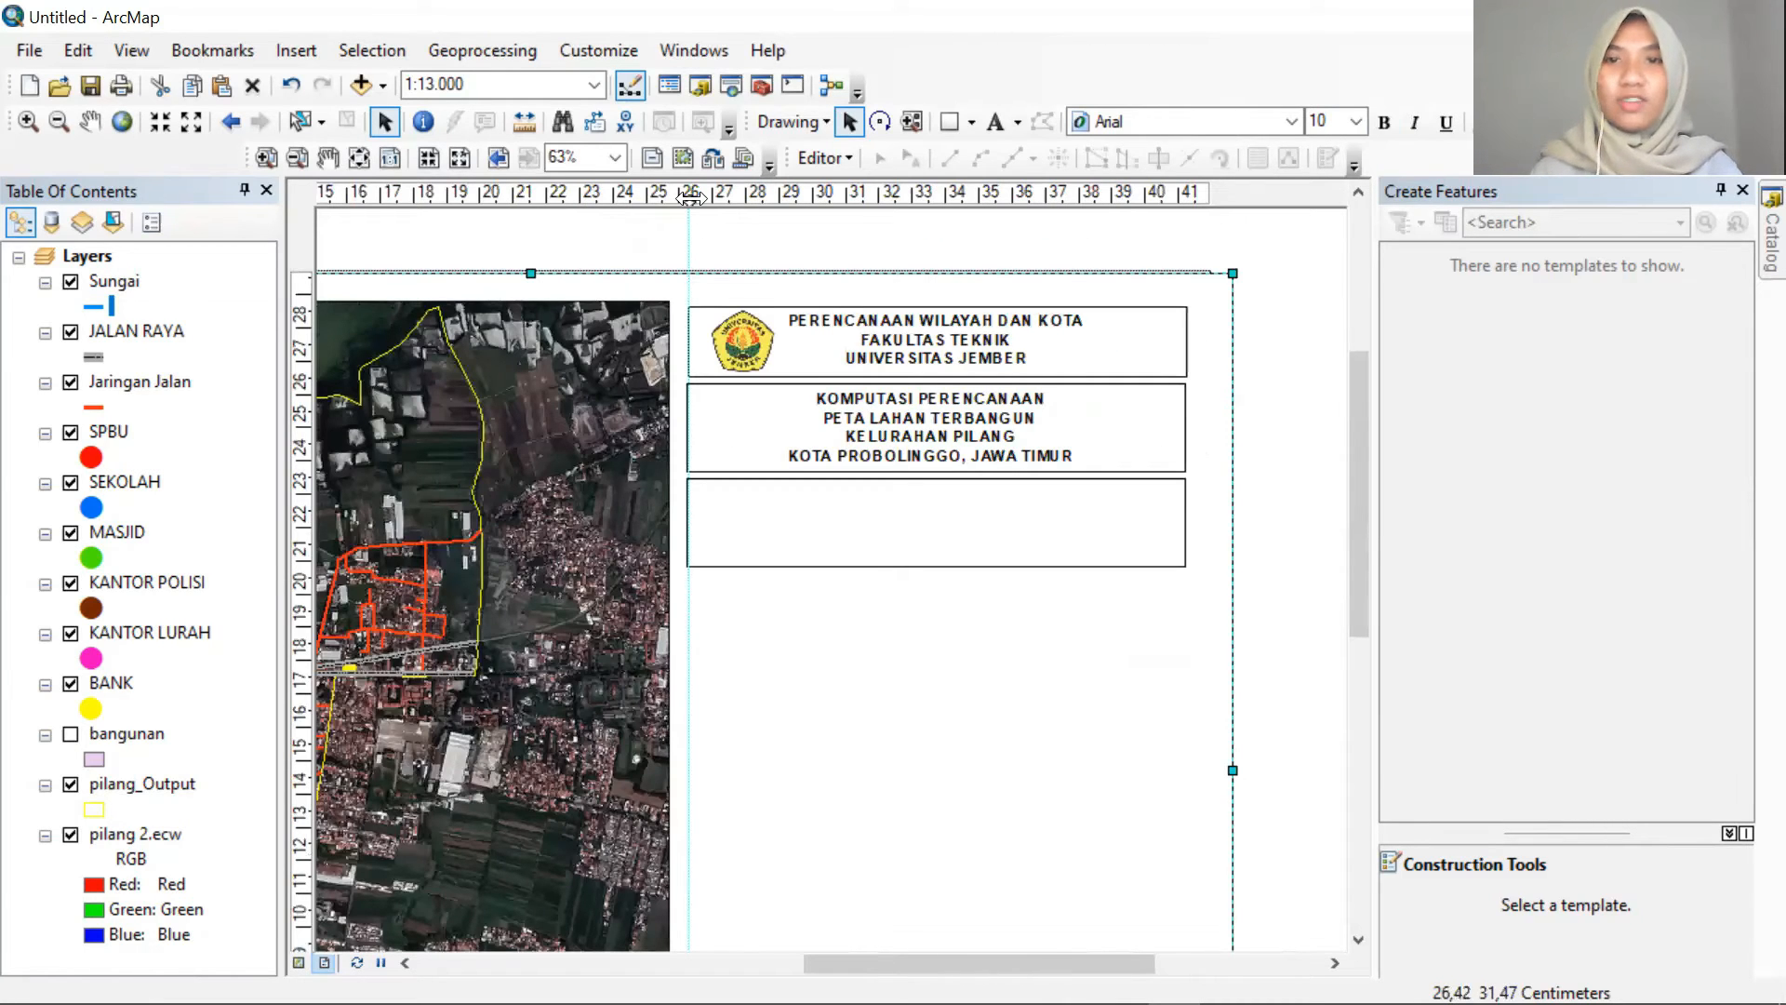
drag(1232, 770, 1215, 771)
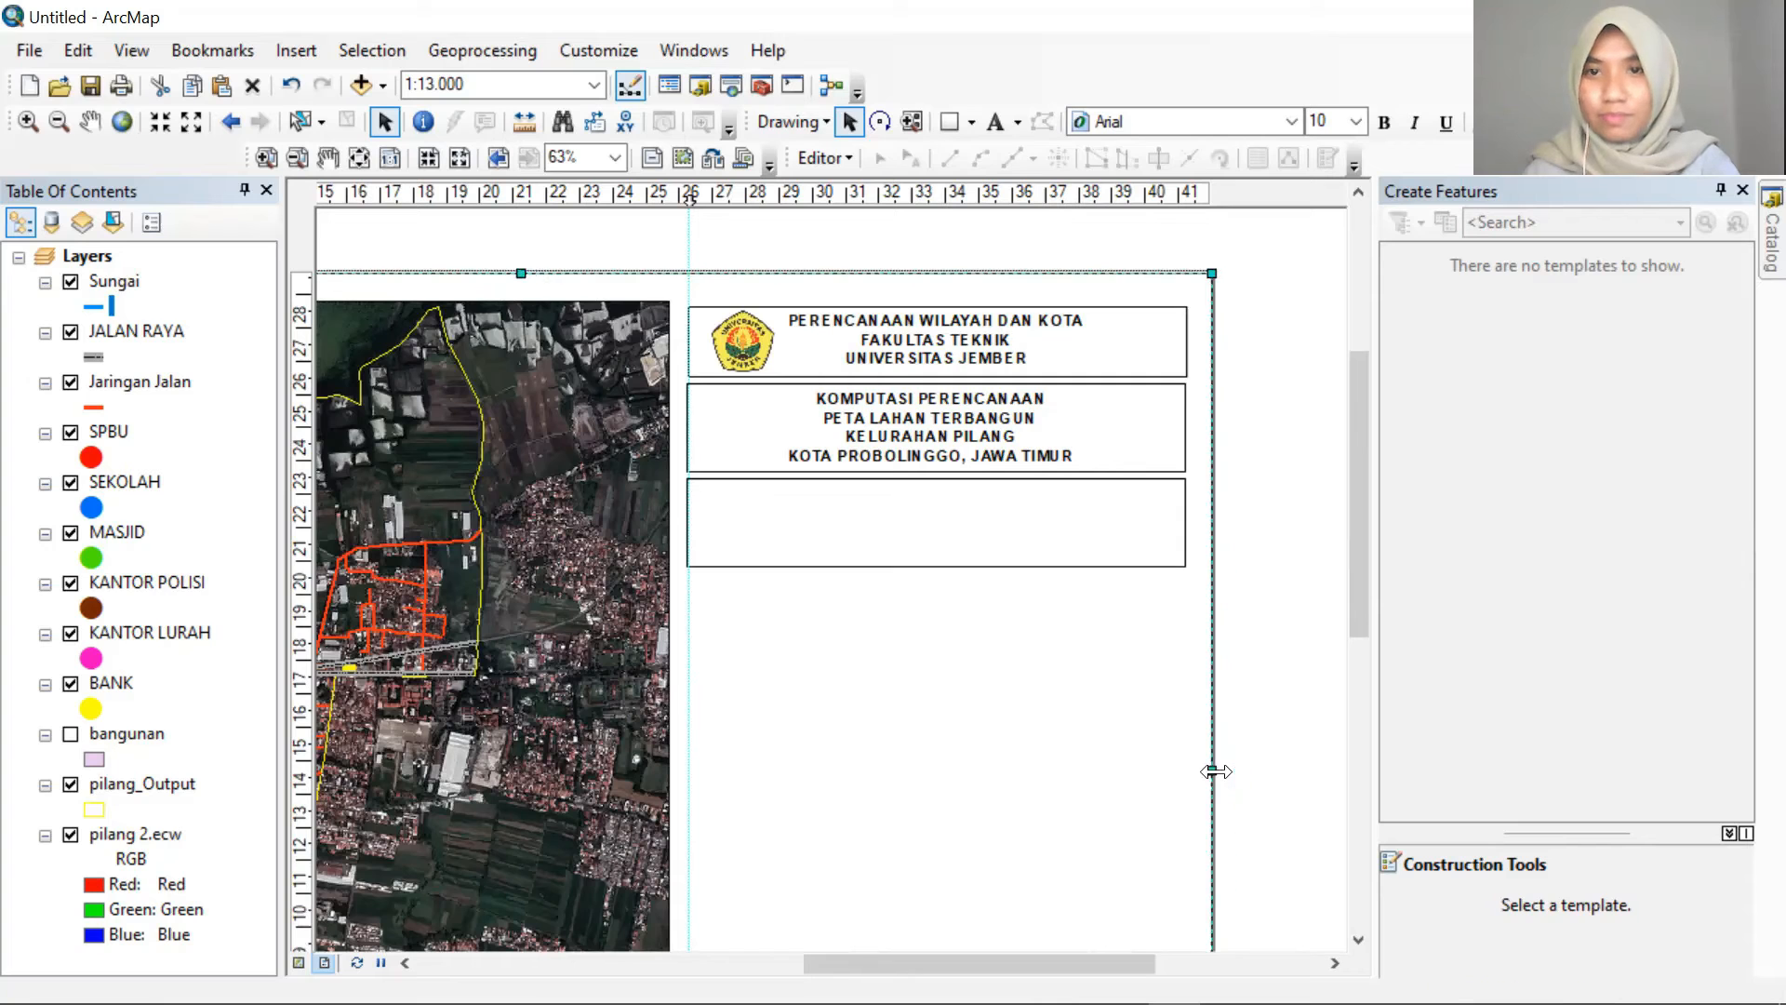
click(1270, 749)
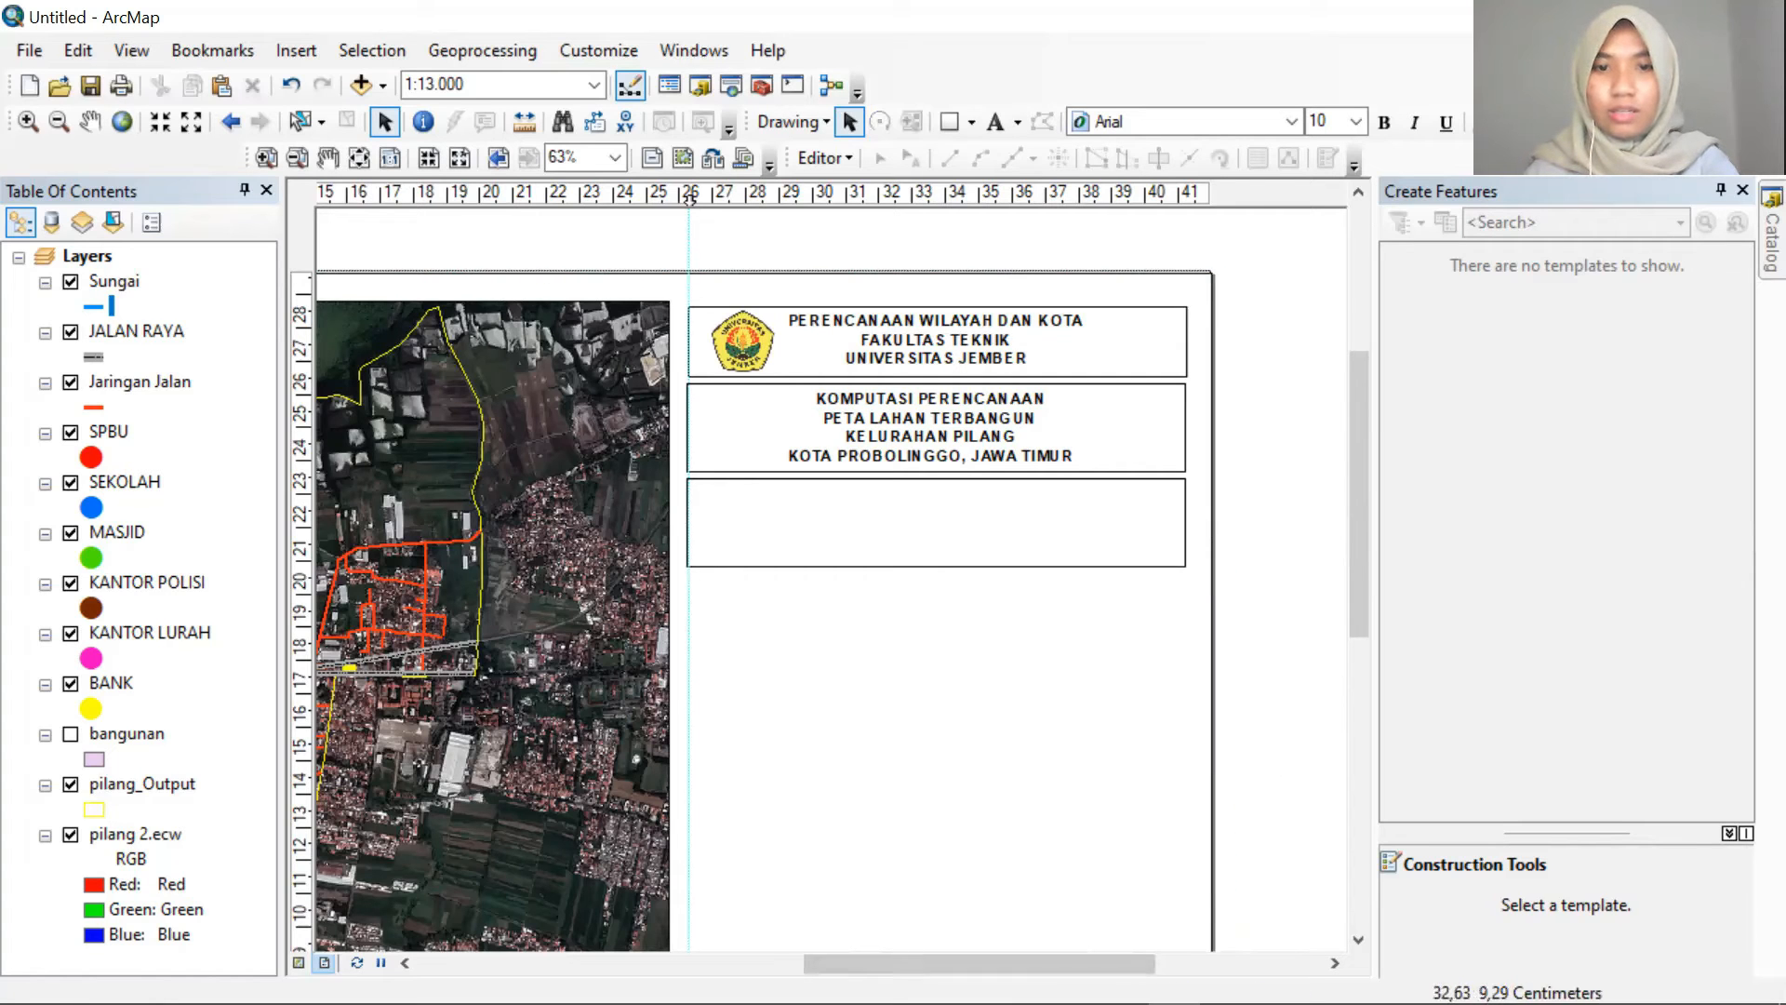
drag(916, 963, 624, 964)
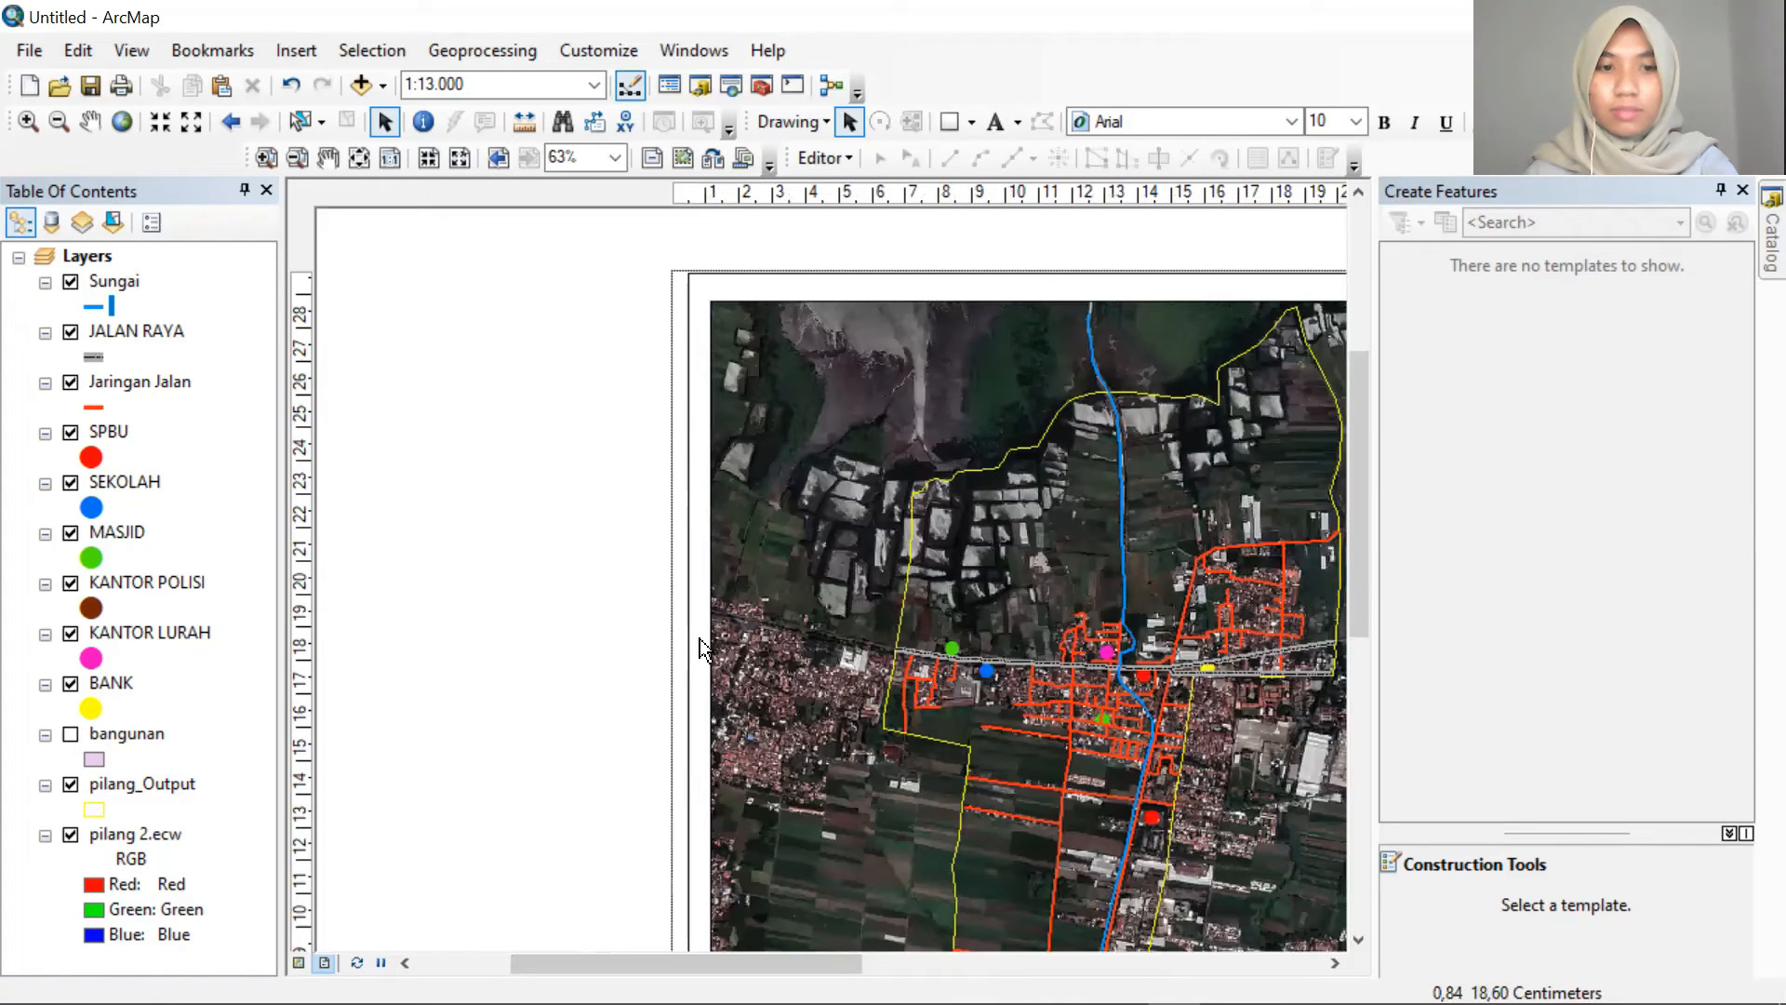
drag(729, 963, 1017, 949)
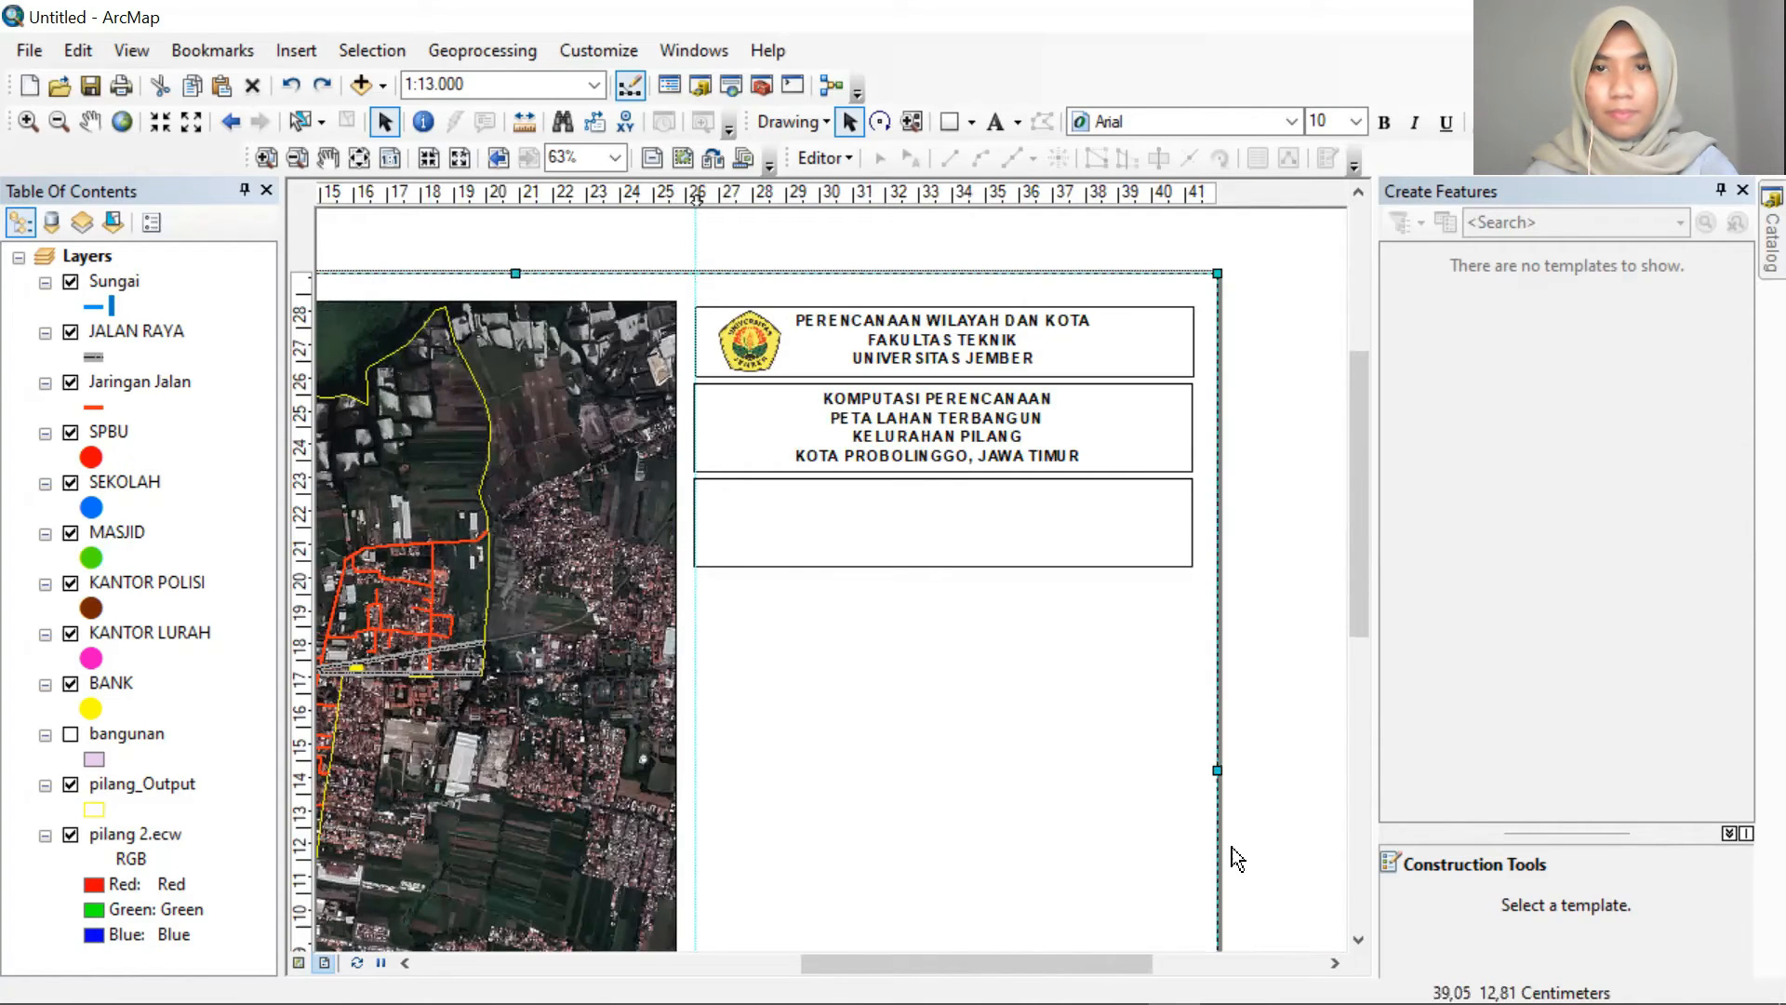
click(1243, 801)
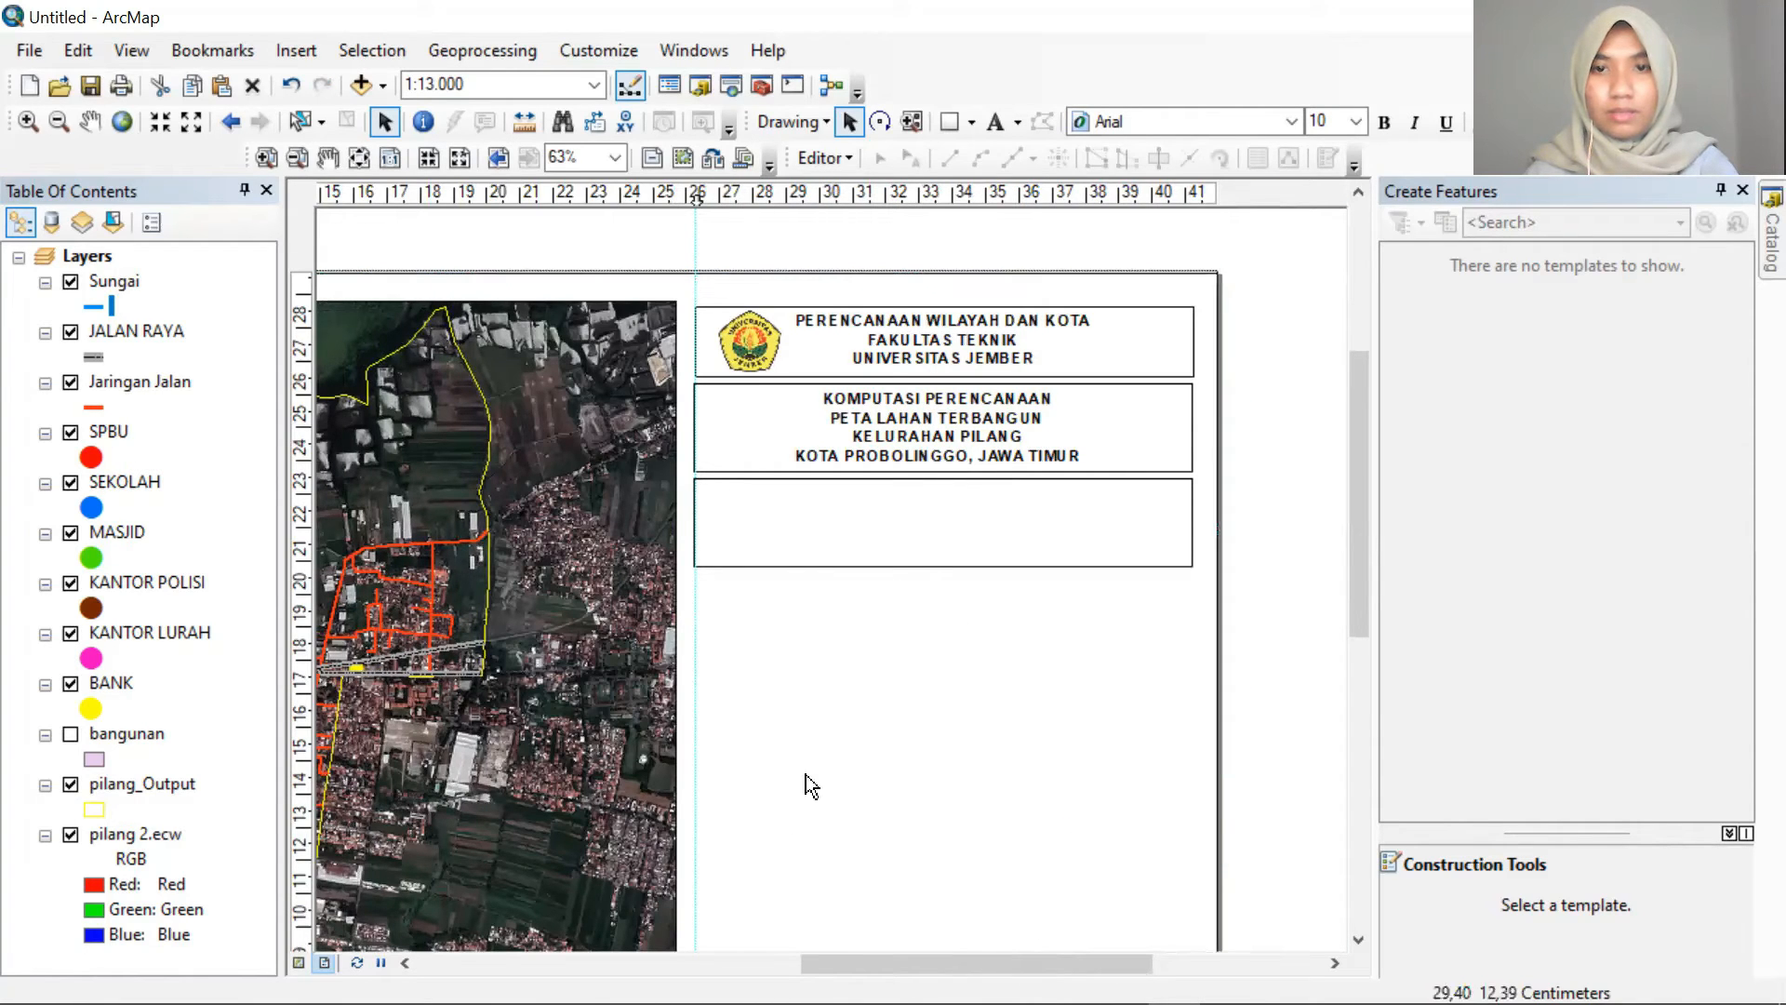
Insert a scale text and place it inside the empty third box
click(984, 507)
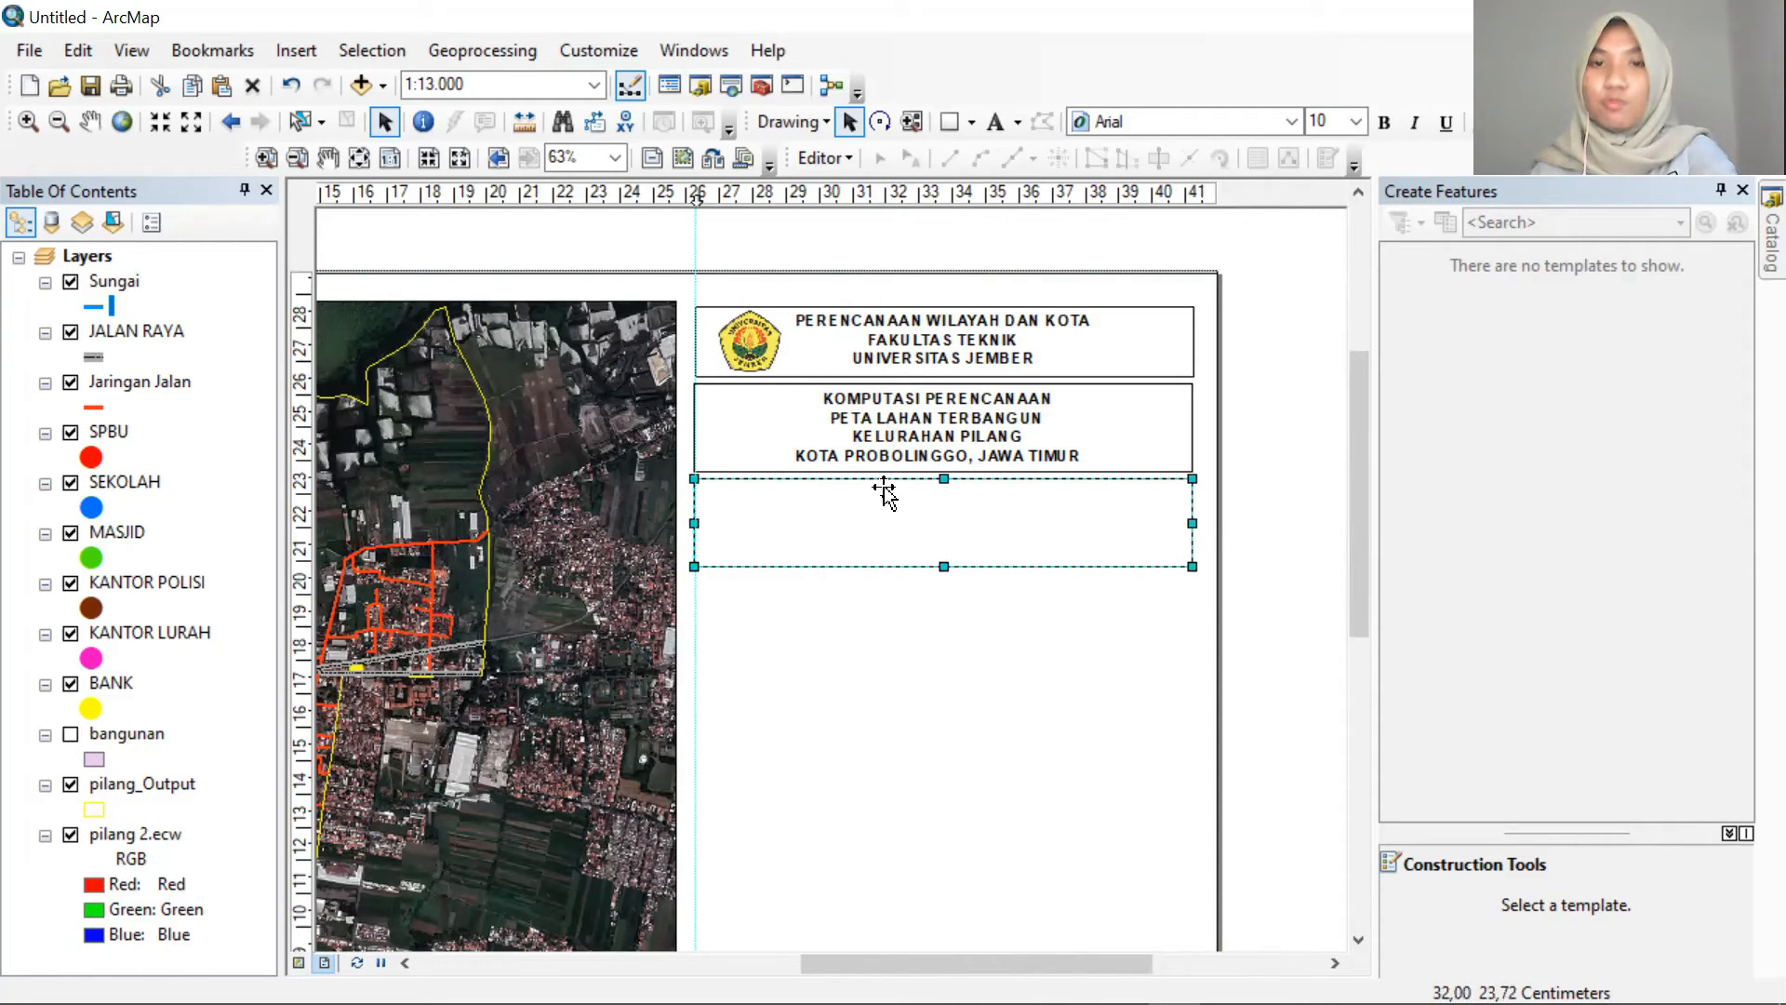
click(301, 49)
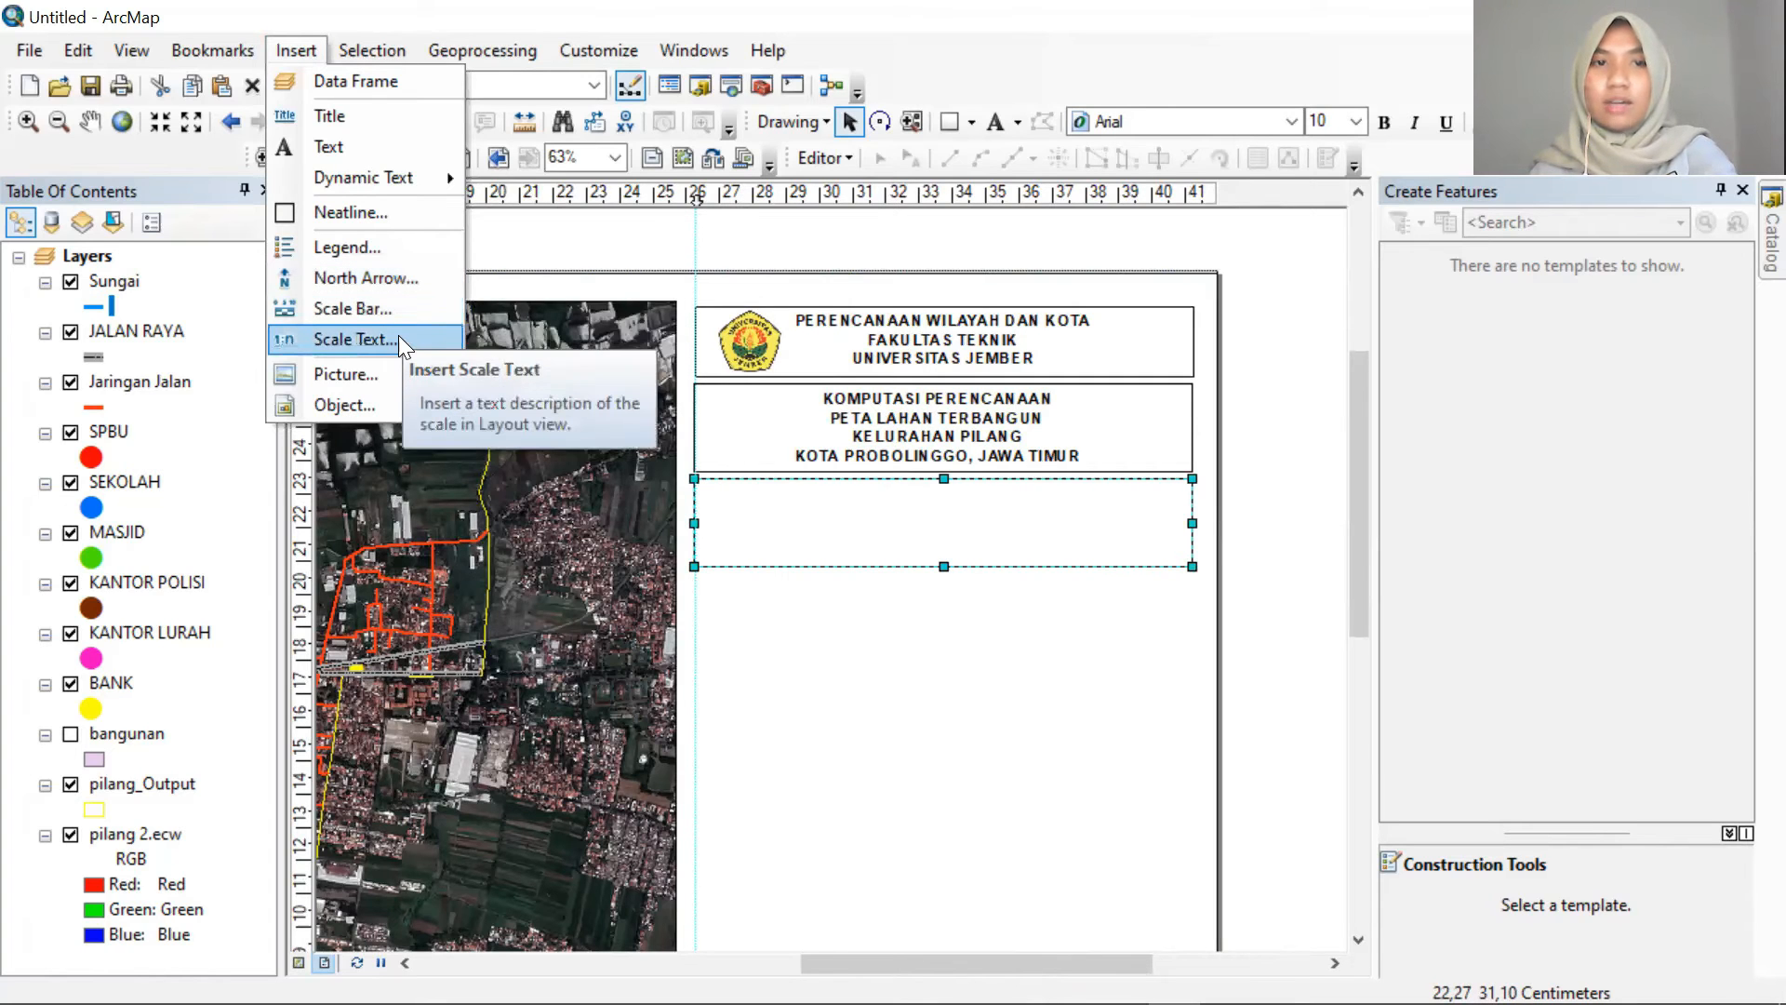
click(402, 348)
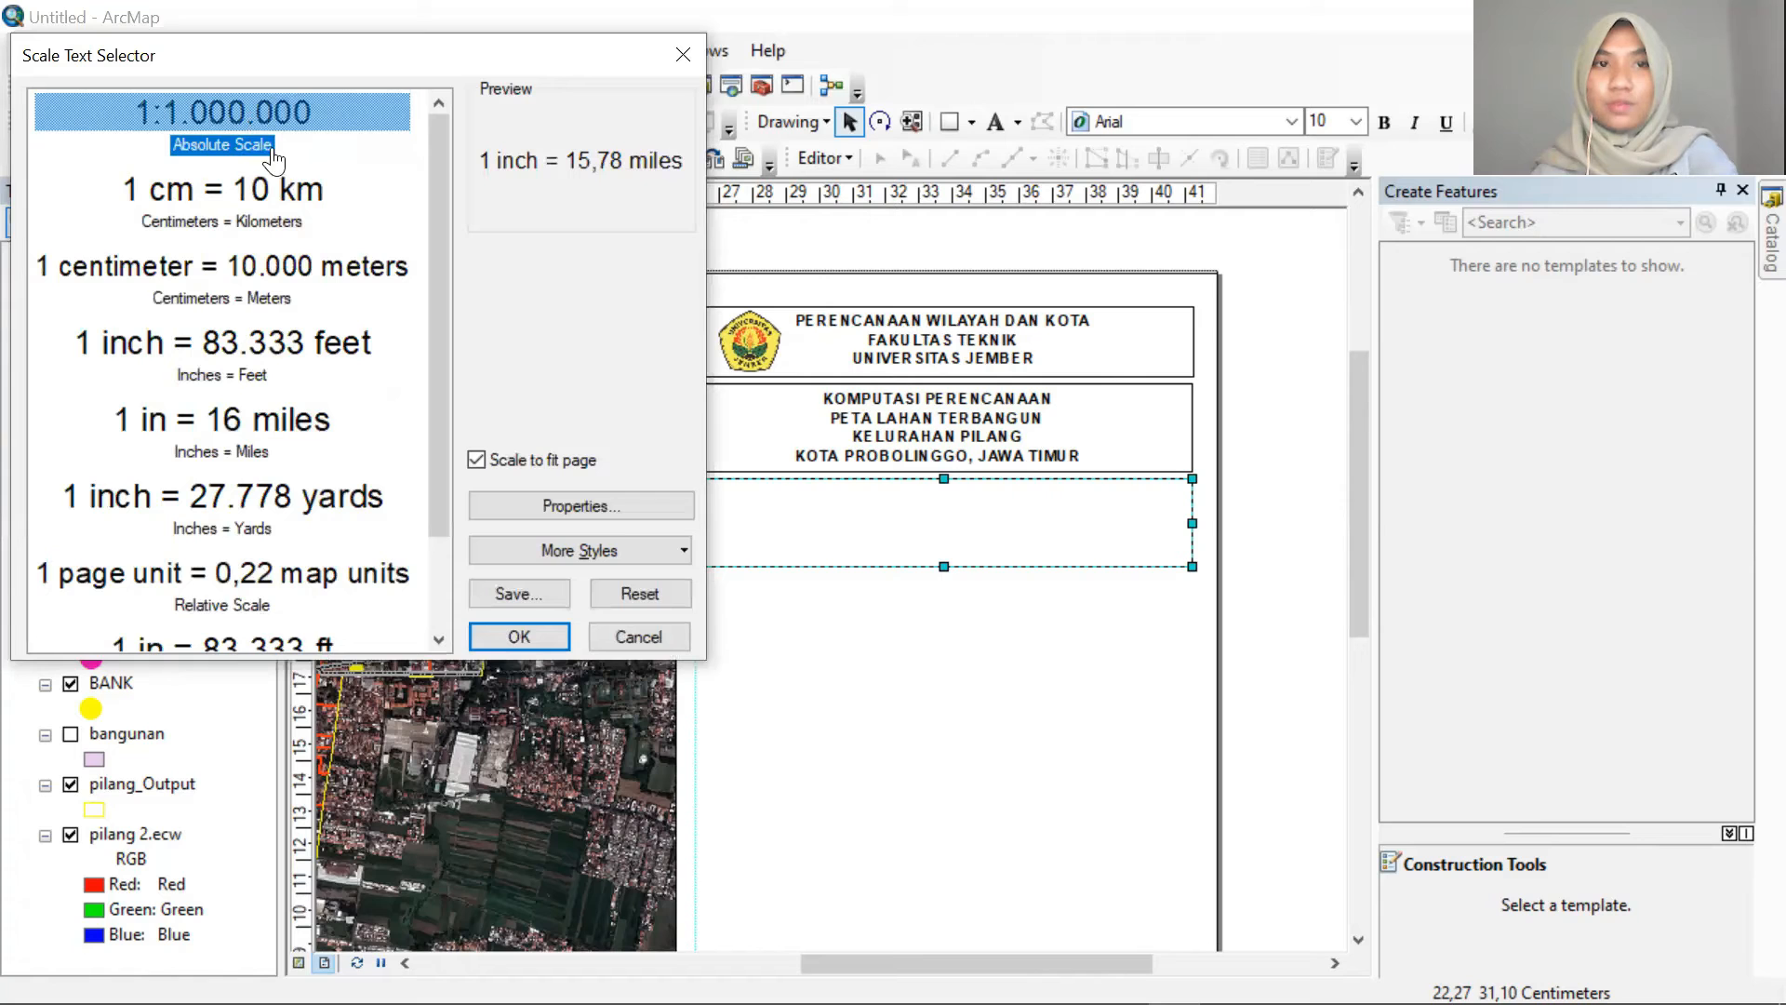
click(518, 636)
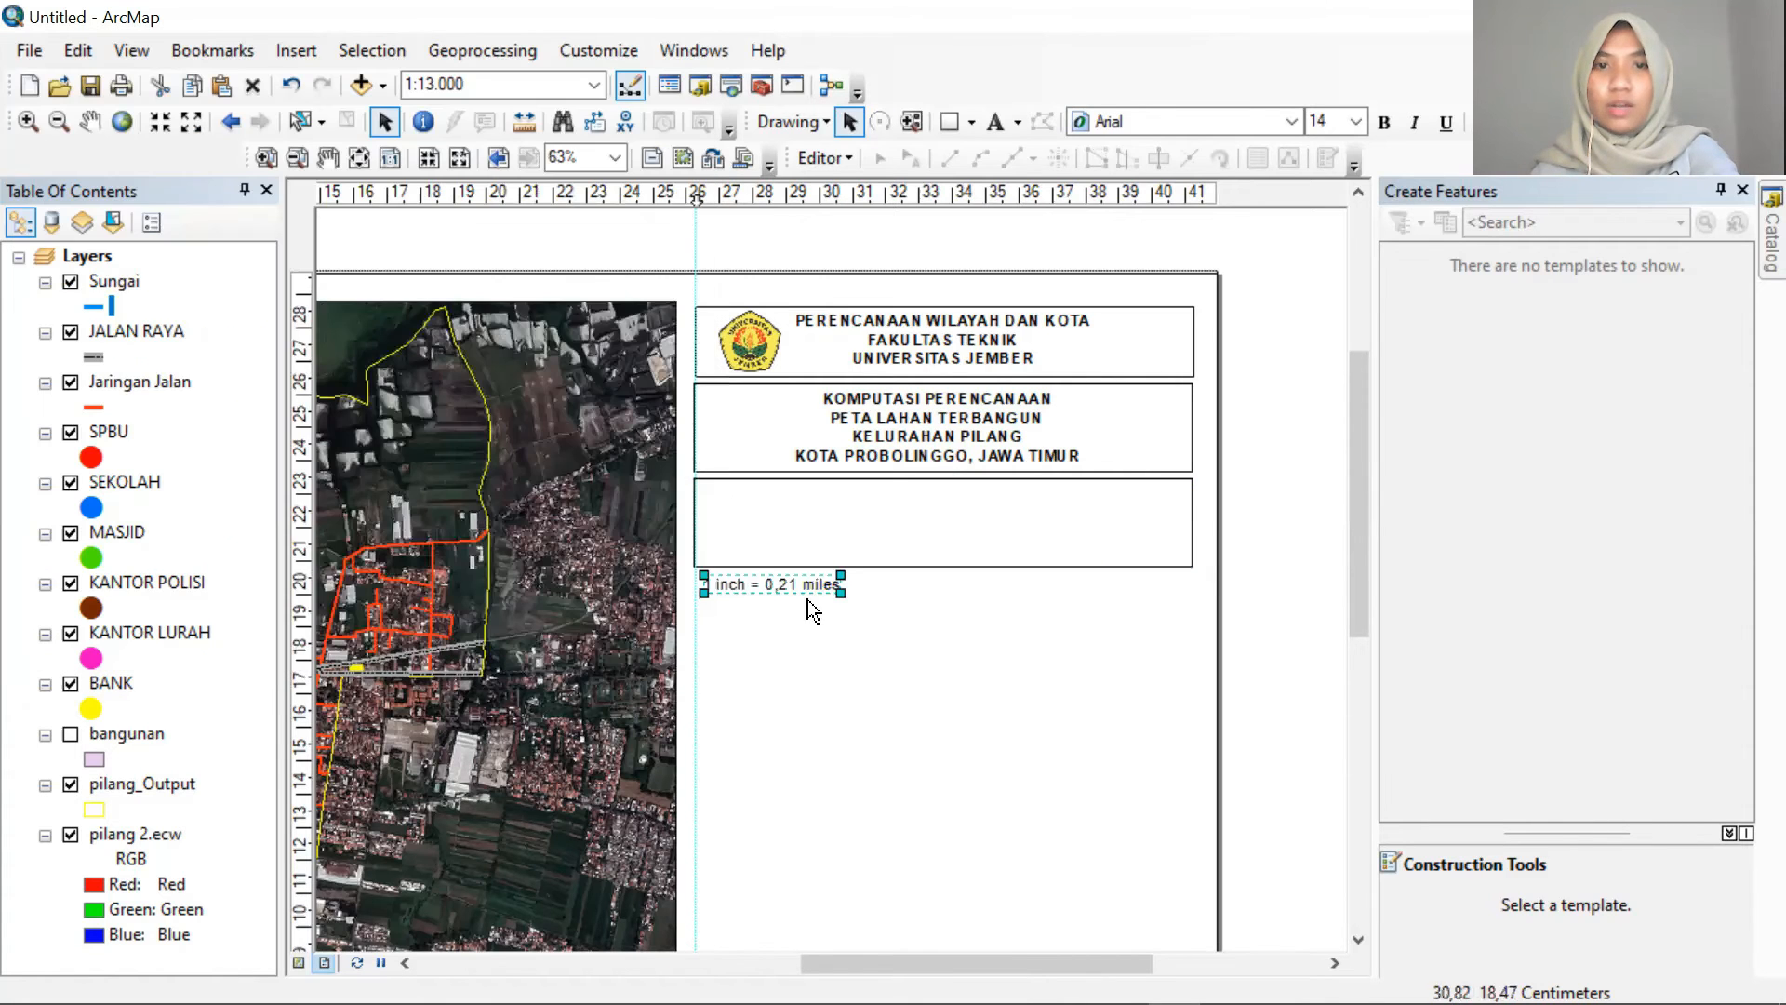
drag(810, 586, 956, 510)
Change the scale text to the Absolute style, enlarge it to about size 24.5, and make it bold
double_click(948, 512)
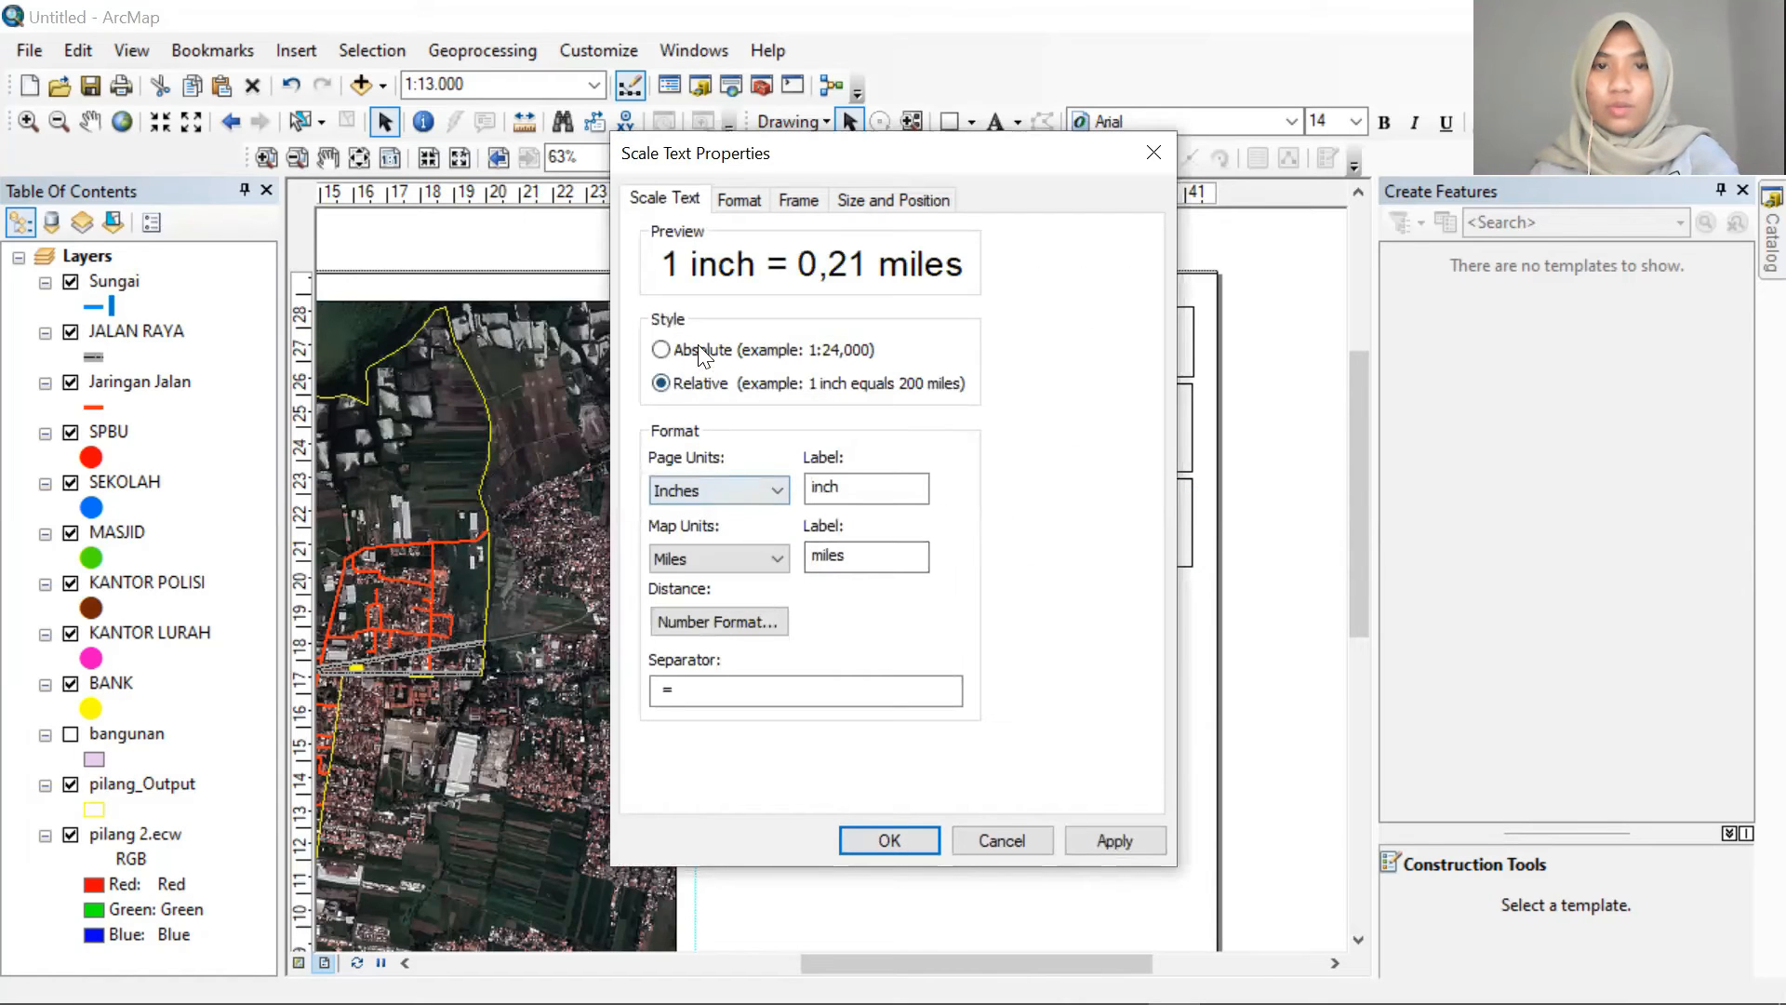
click(698, 353)
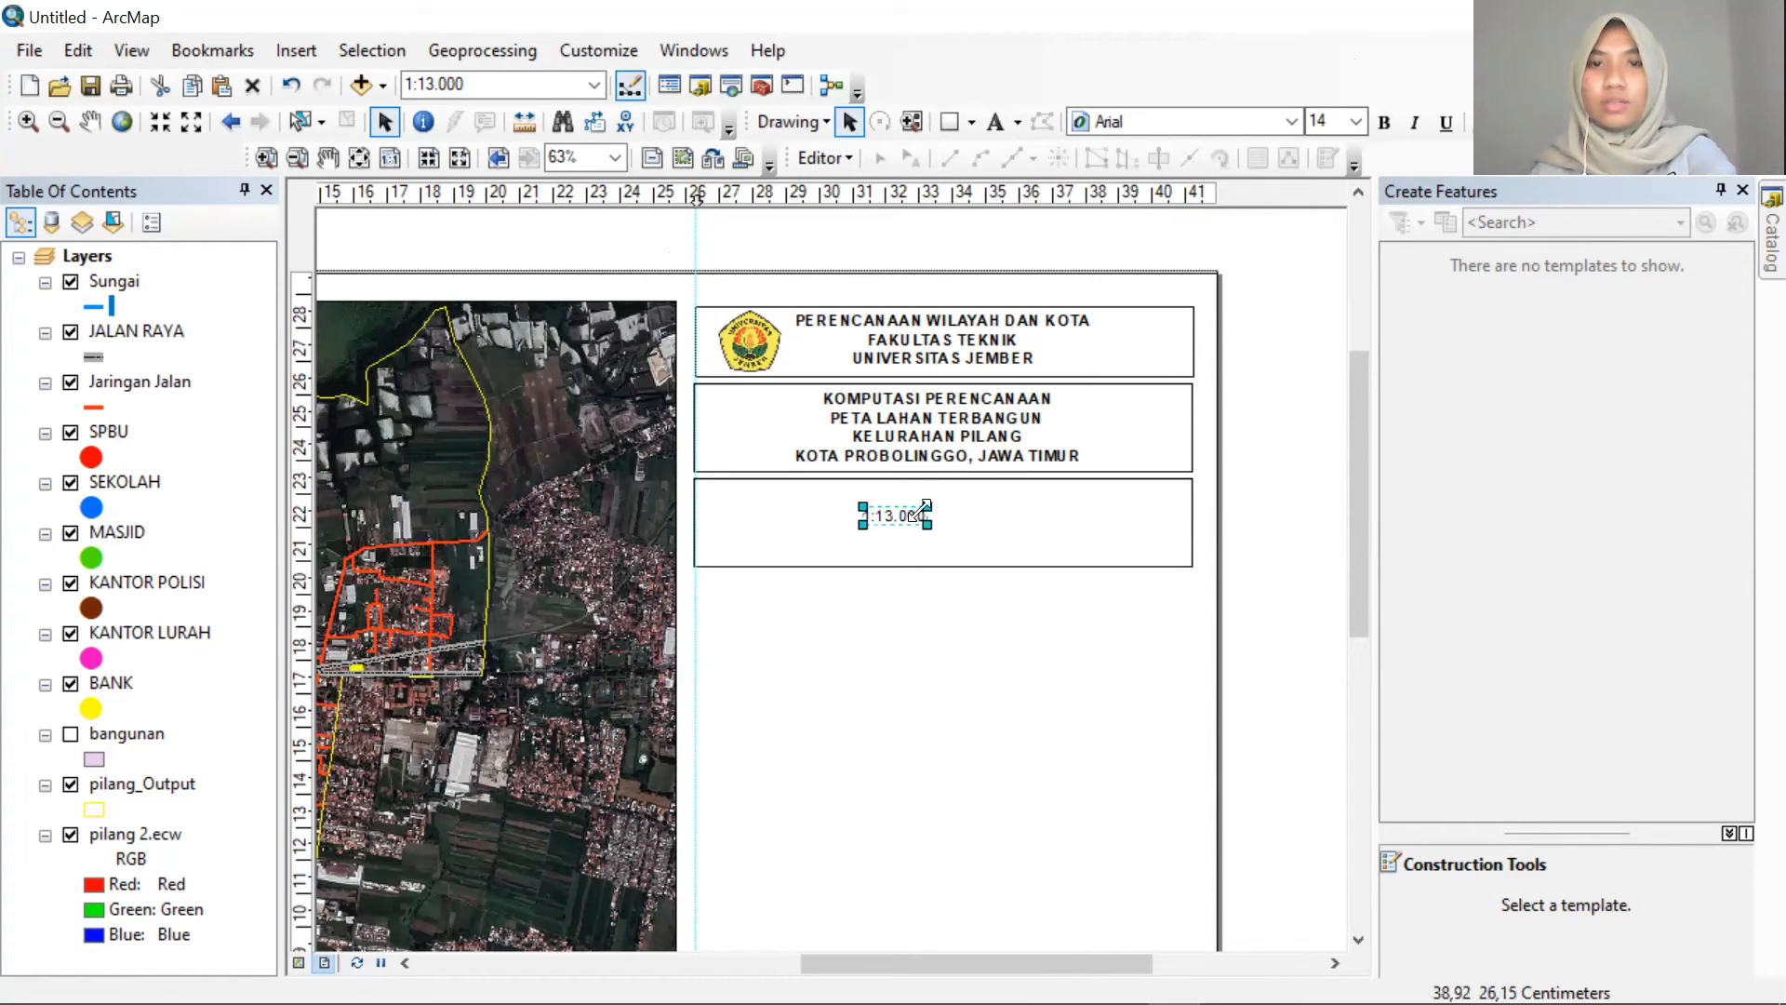
drag(928, 525, 968, 541)
click(1381, 124)
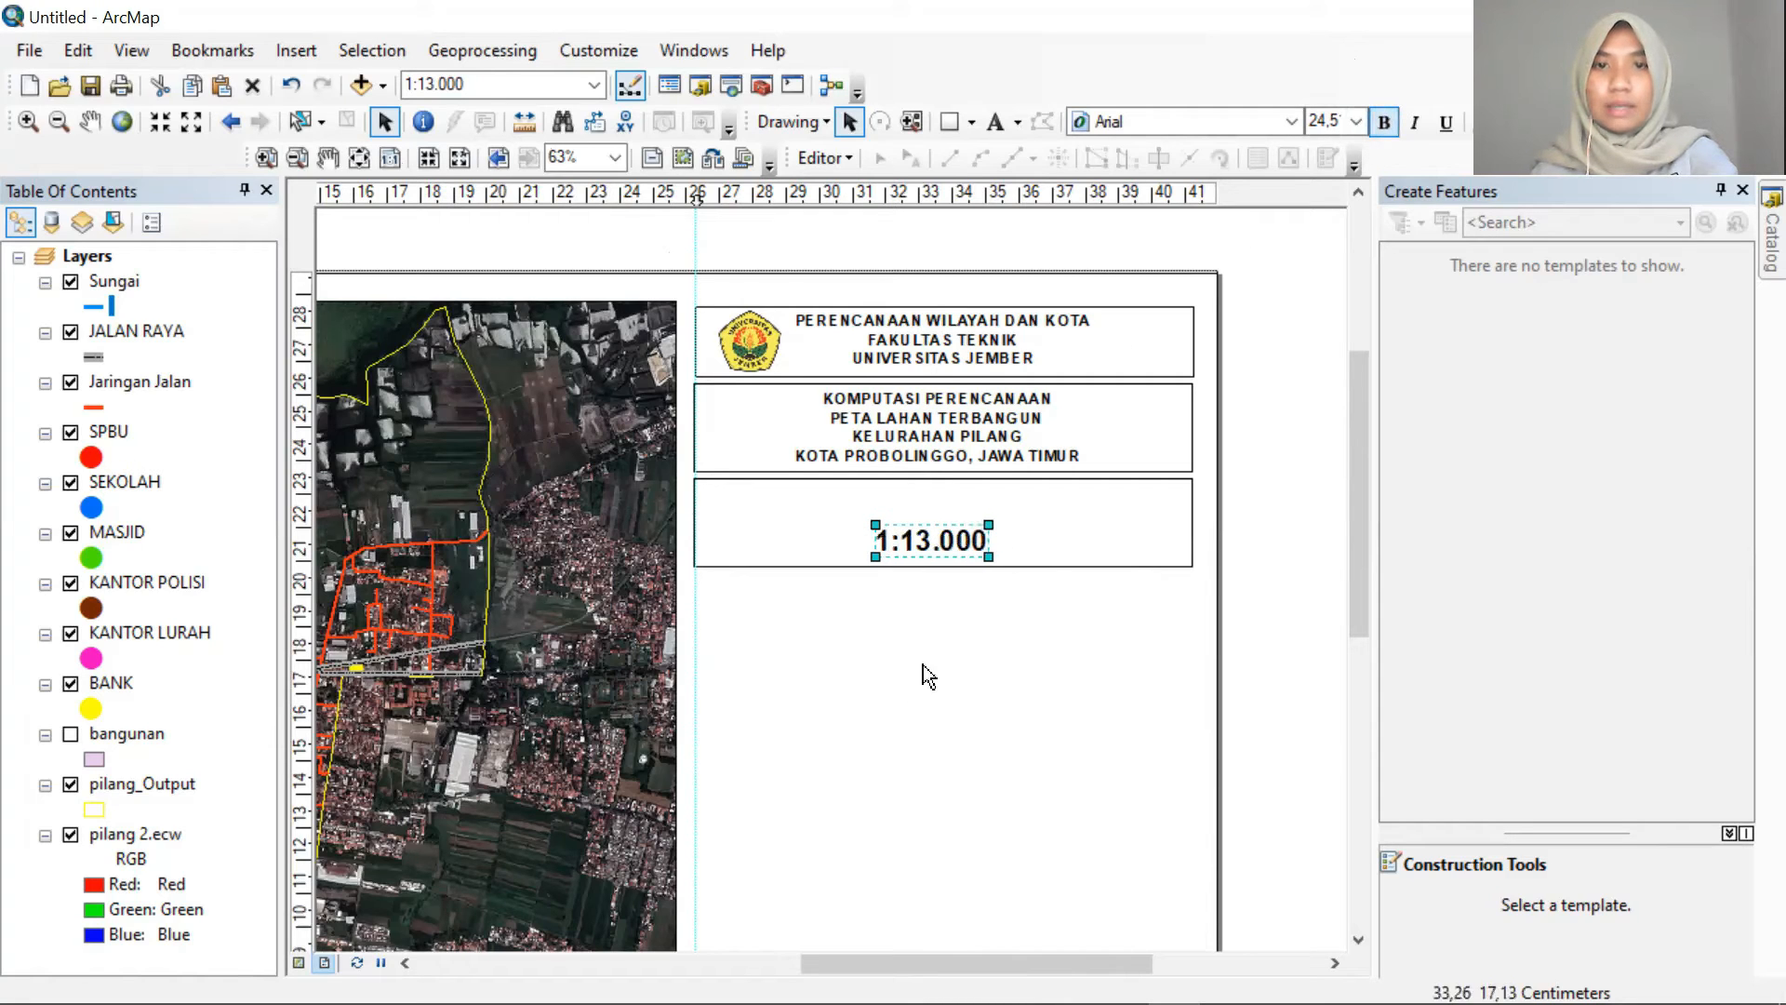
Try the ESRI North 8 north arrow on the layout and delete it
click(295, 46)
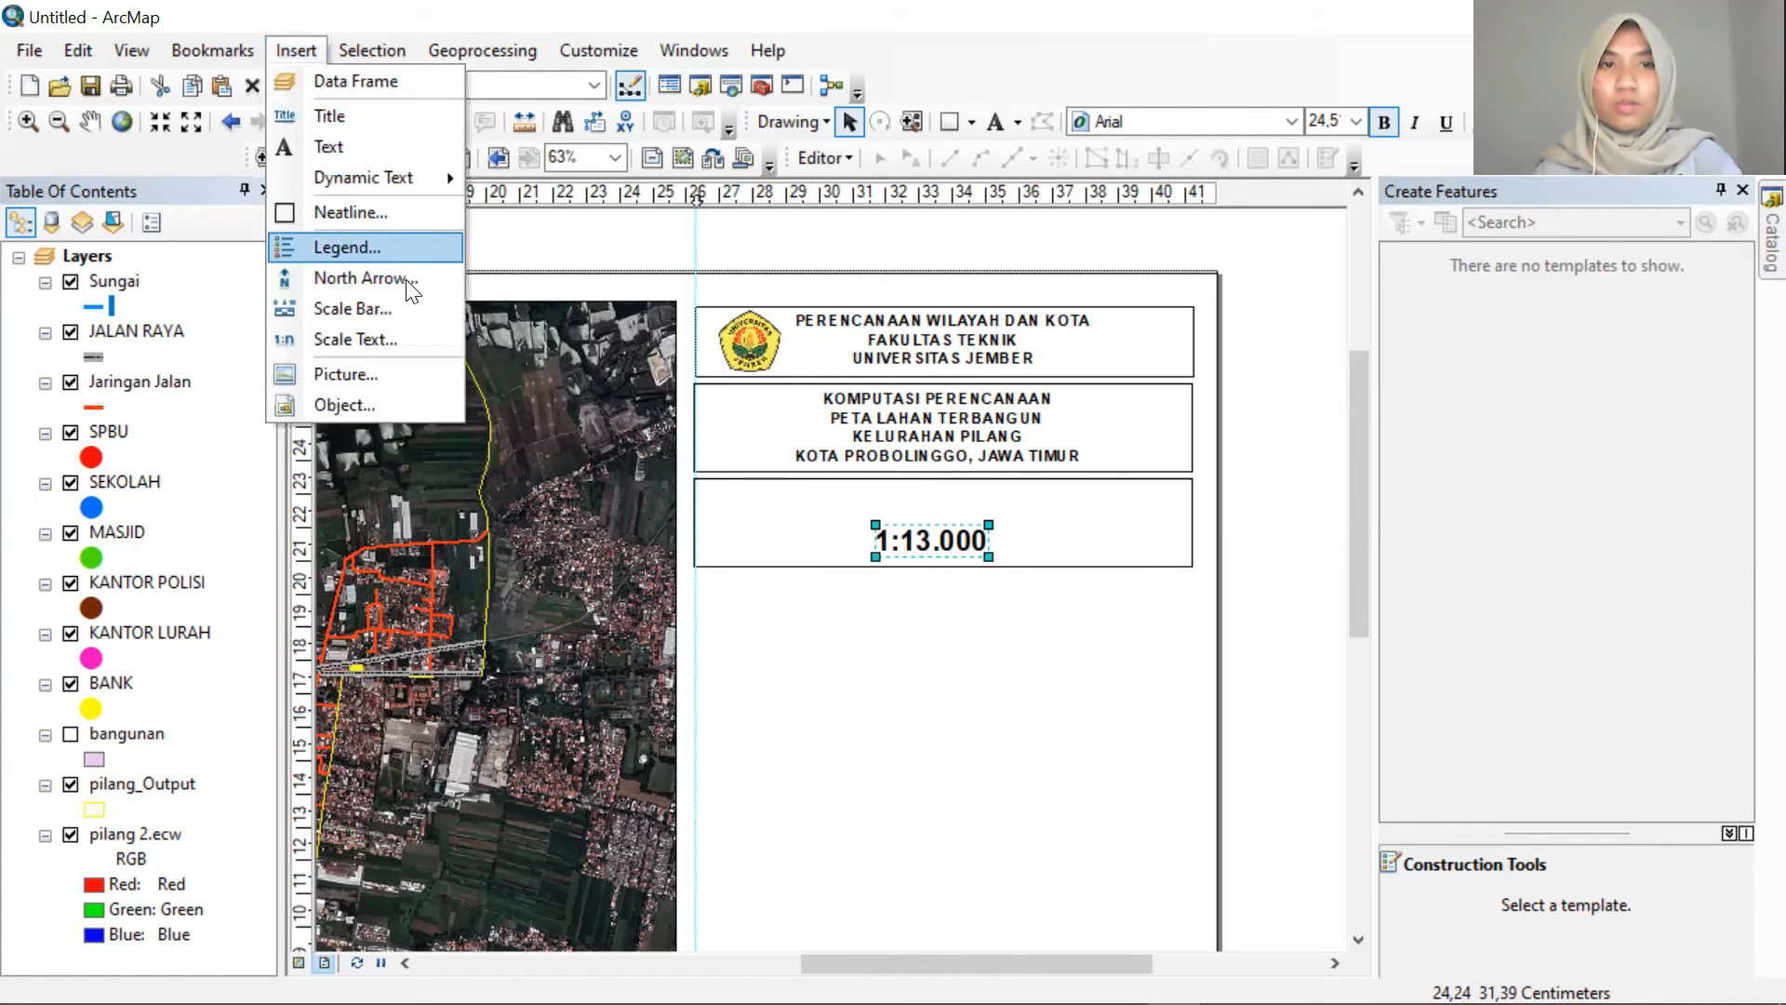
click(410, 291)
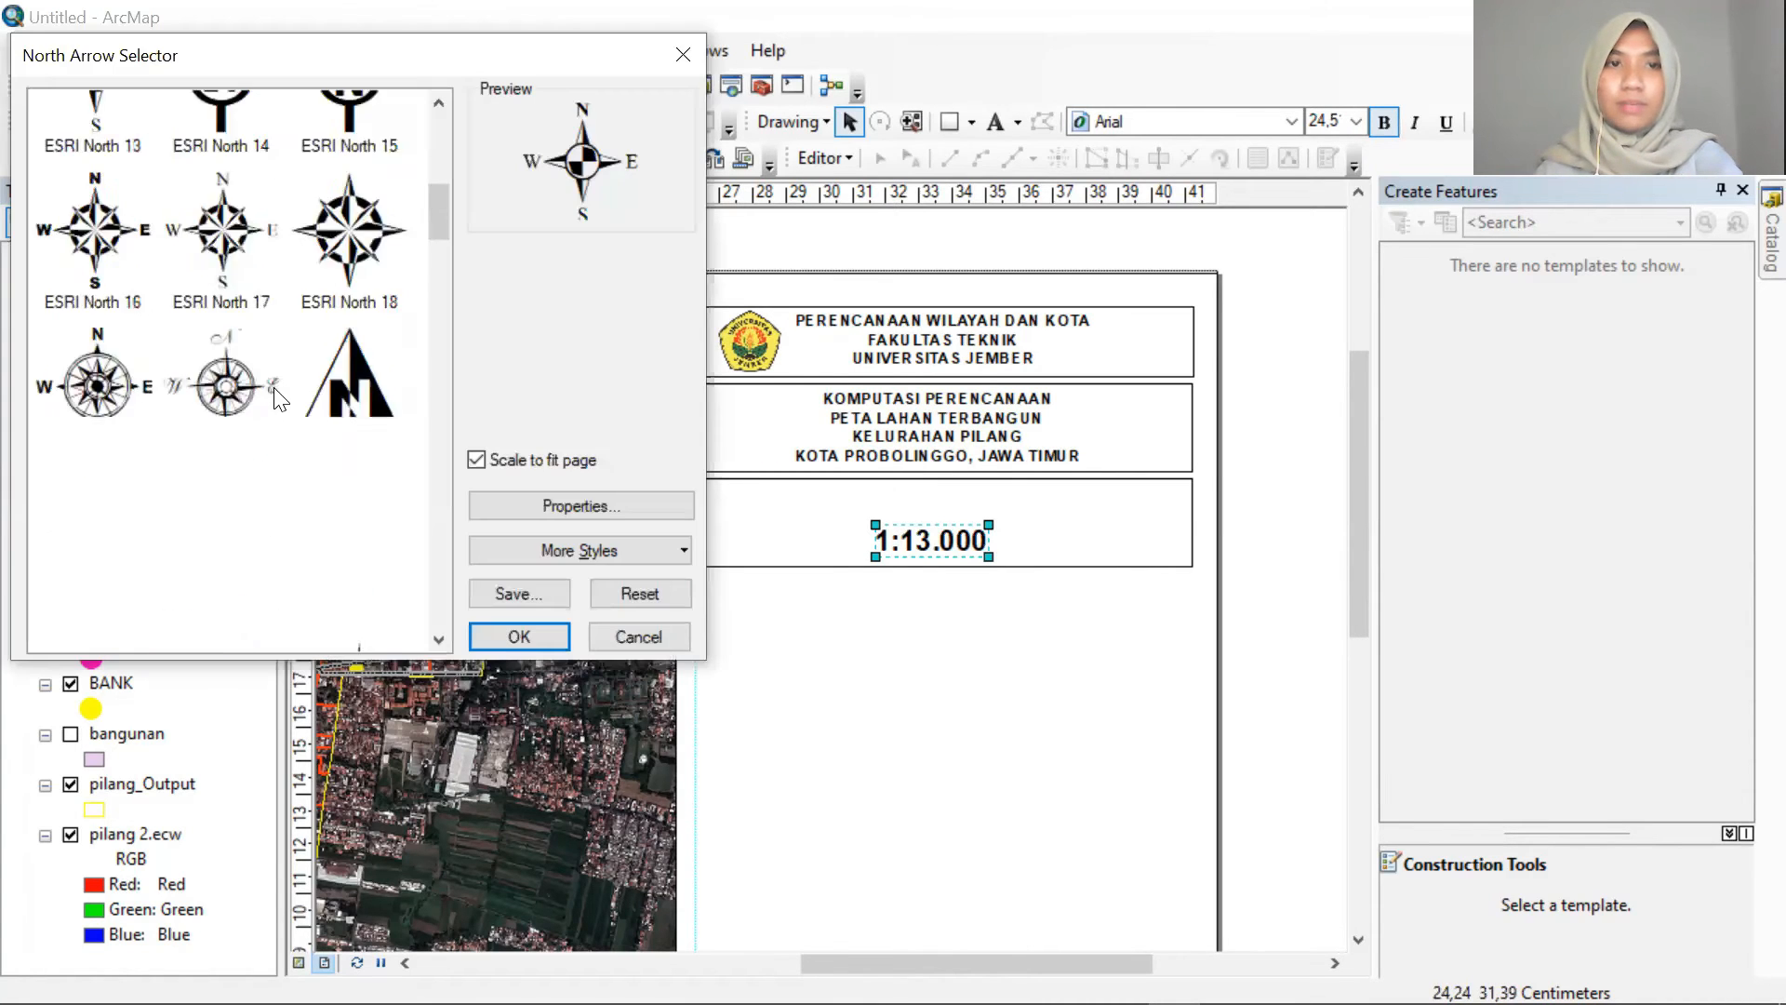
scroll(283, 400, down, 2)
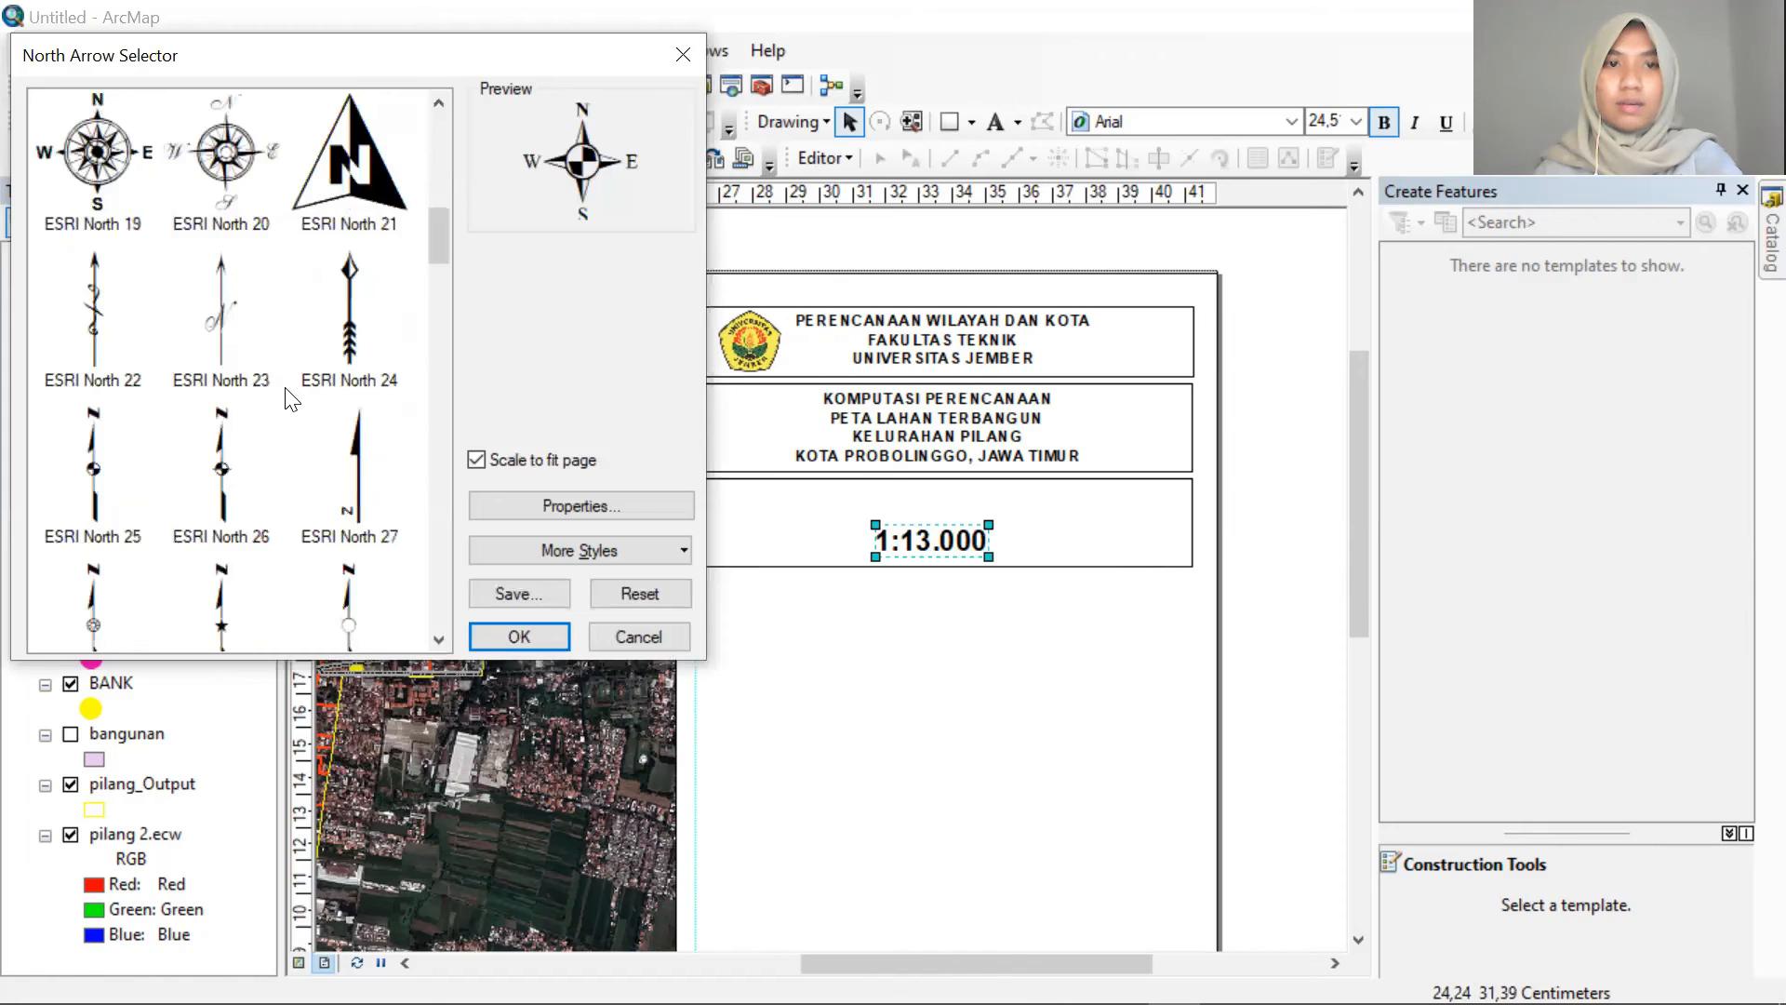
scroll(215, 556, down, 2)
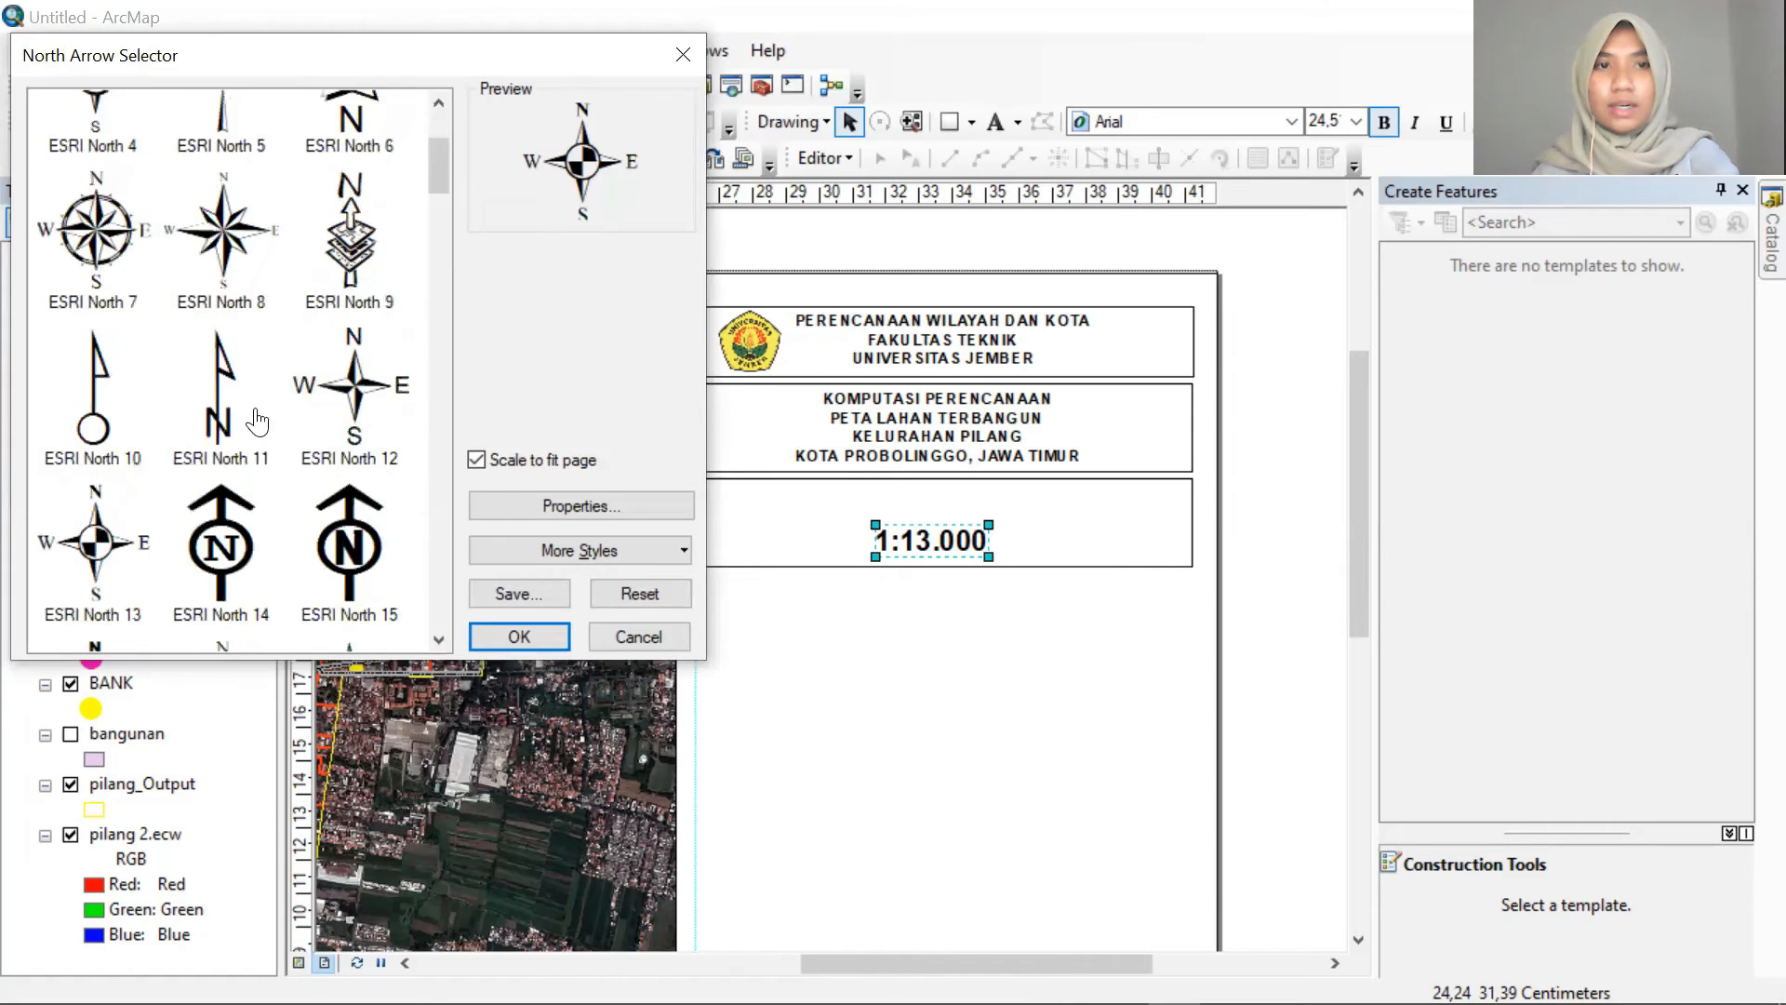
click(247, 281)
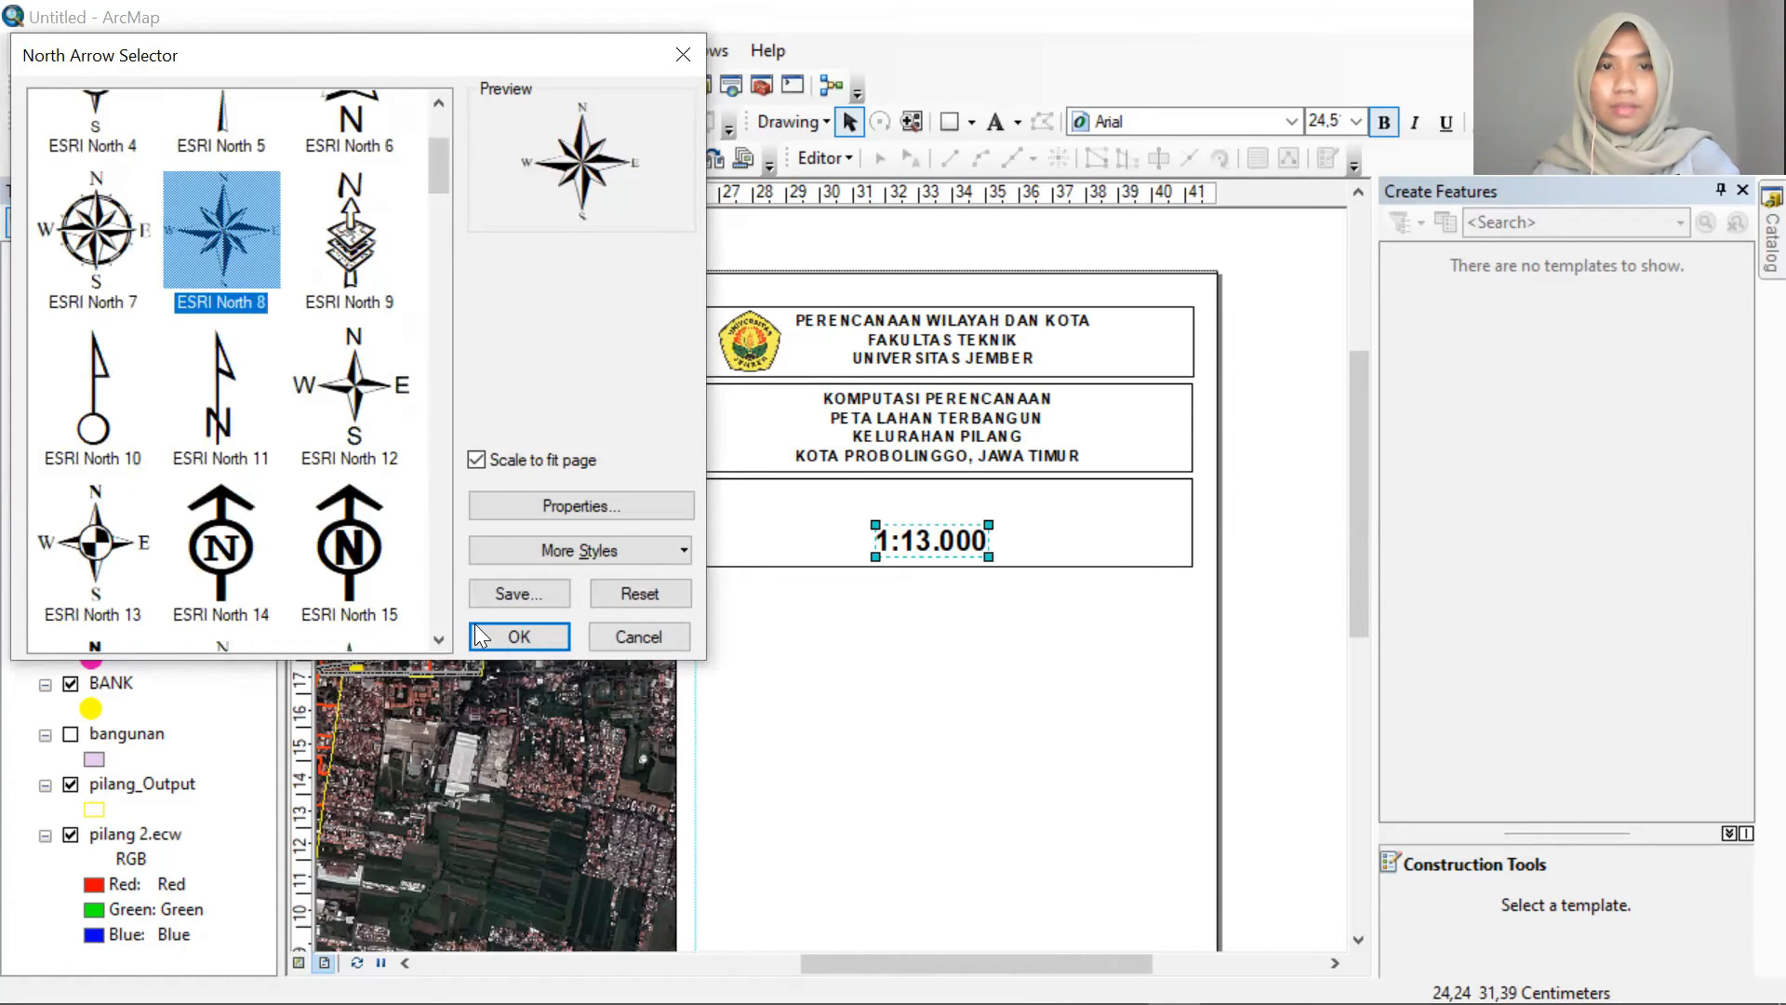
click(523, 636)
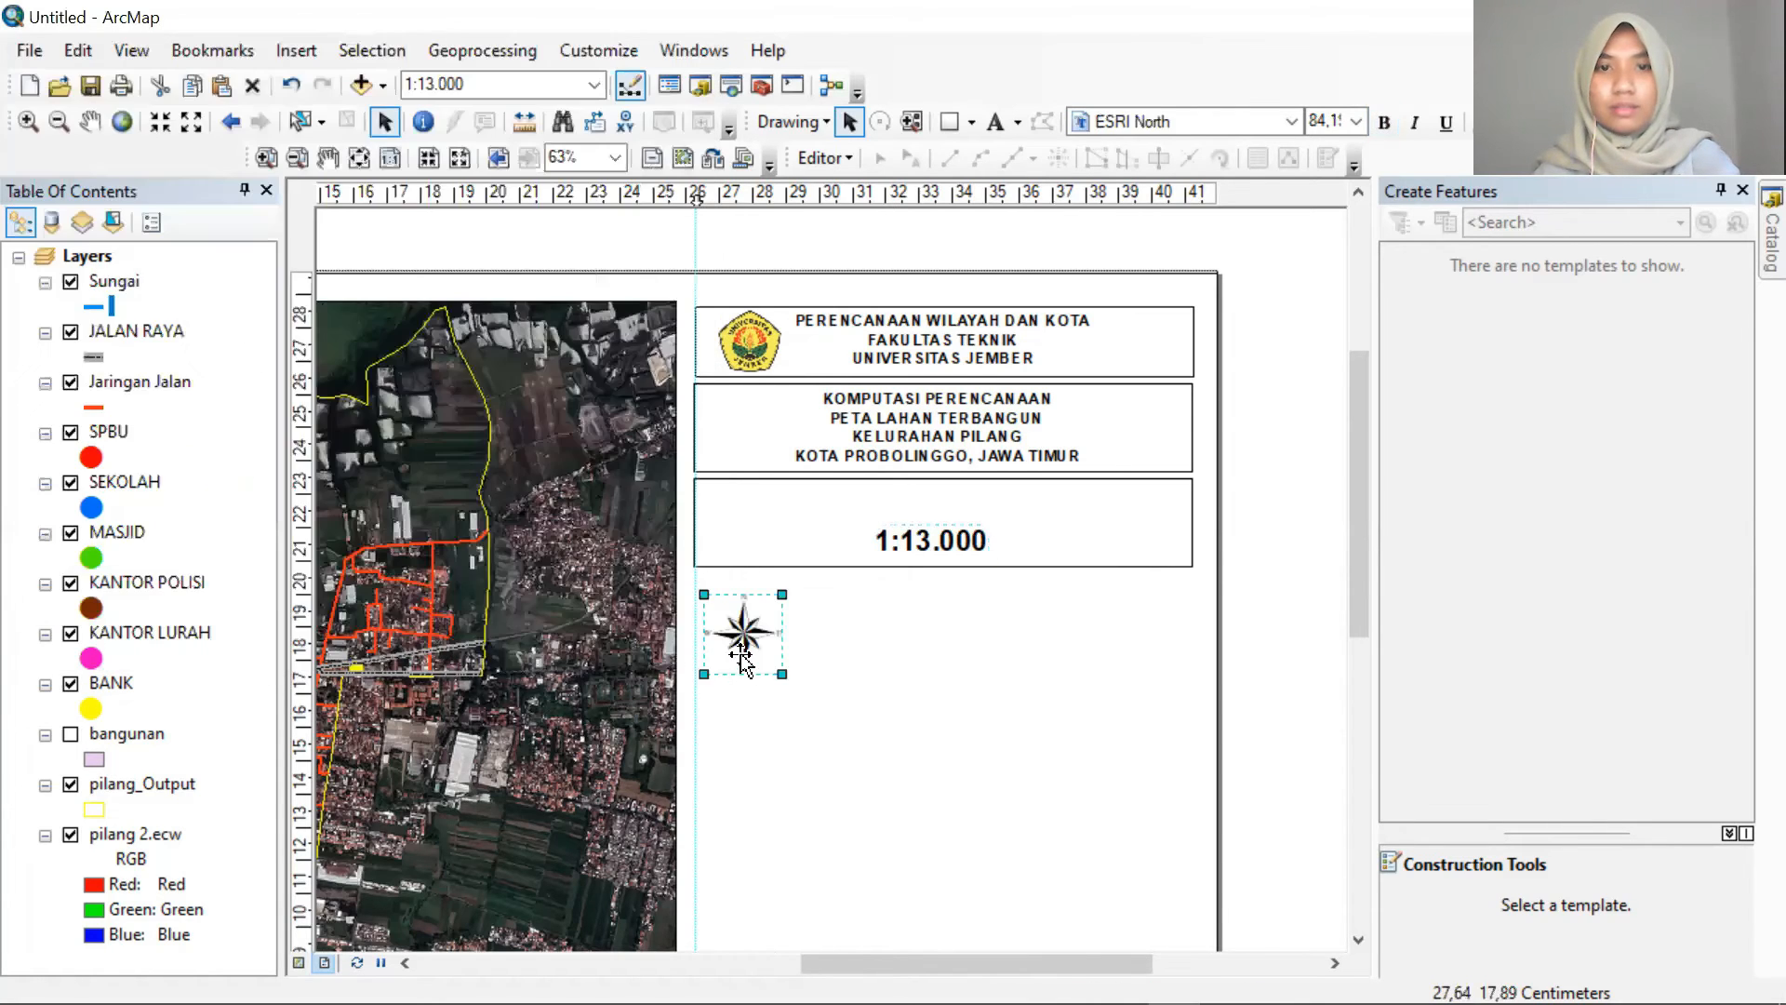
drag(753, 540, 754, 537)
key(Delete)
Insert the ESRI North 12 north arrow and position it at the left end of the third box
click(289, 46)
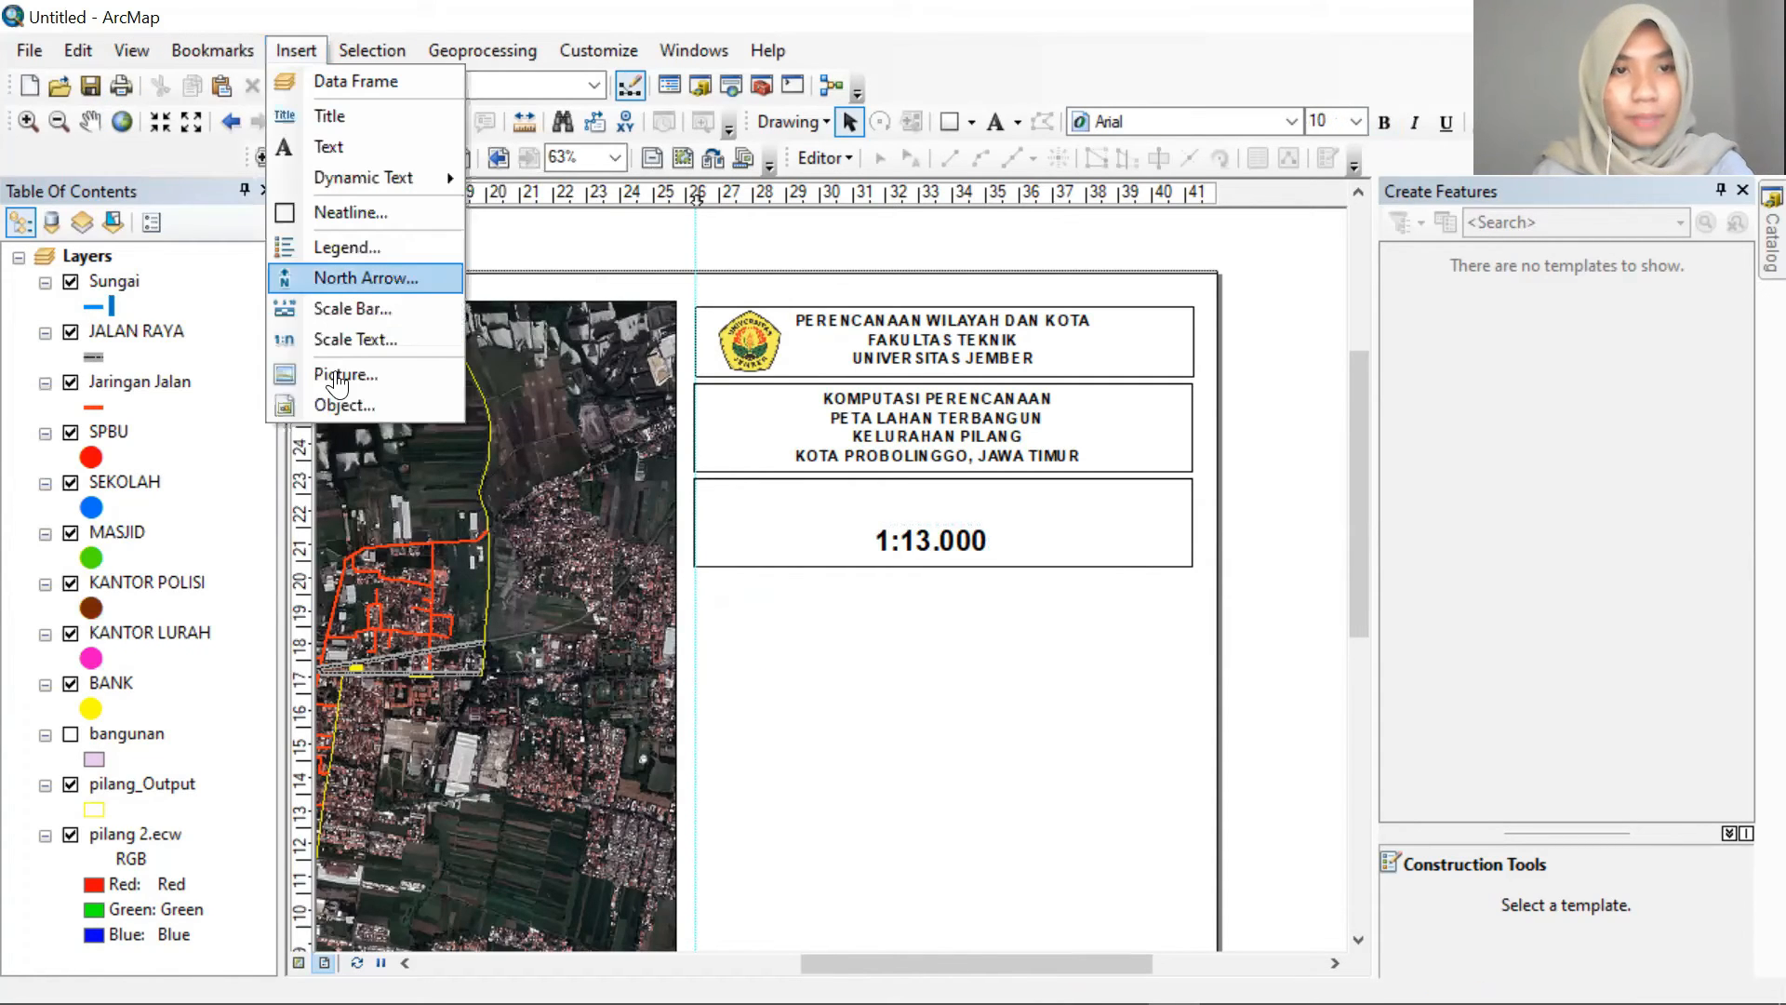
click(347, 279)
click(352, 386)
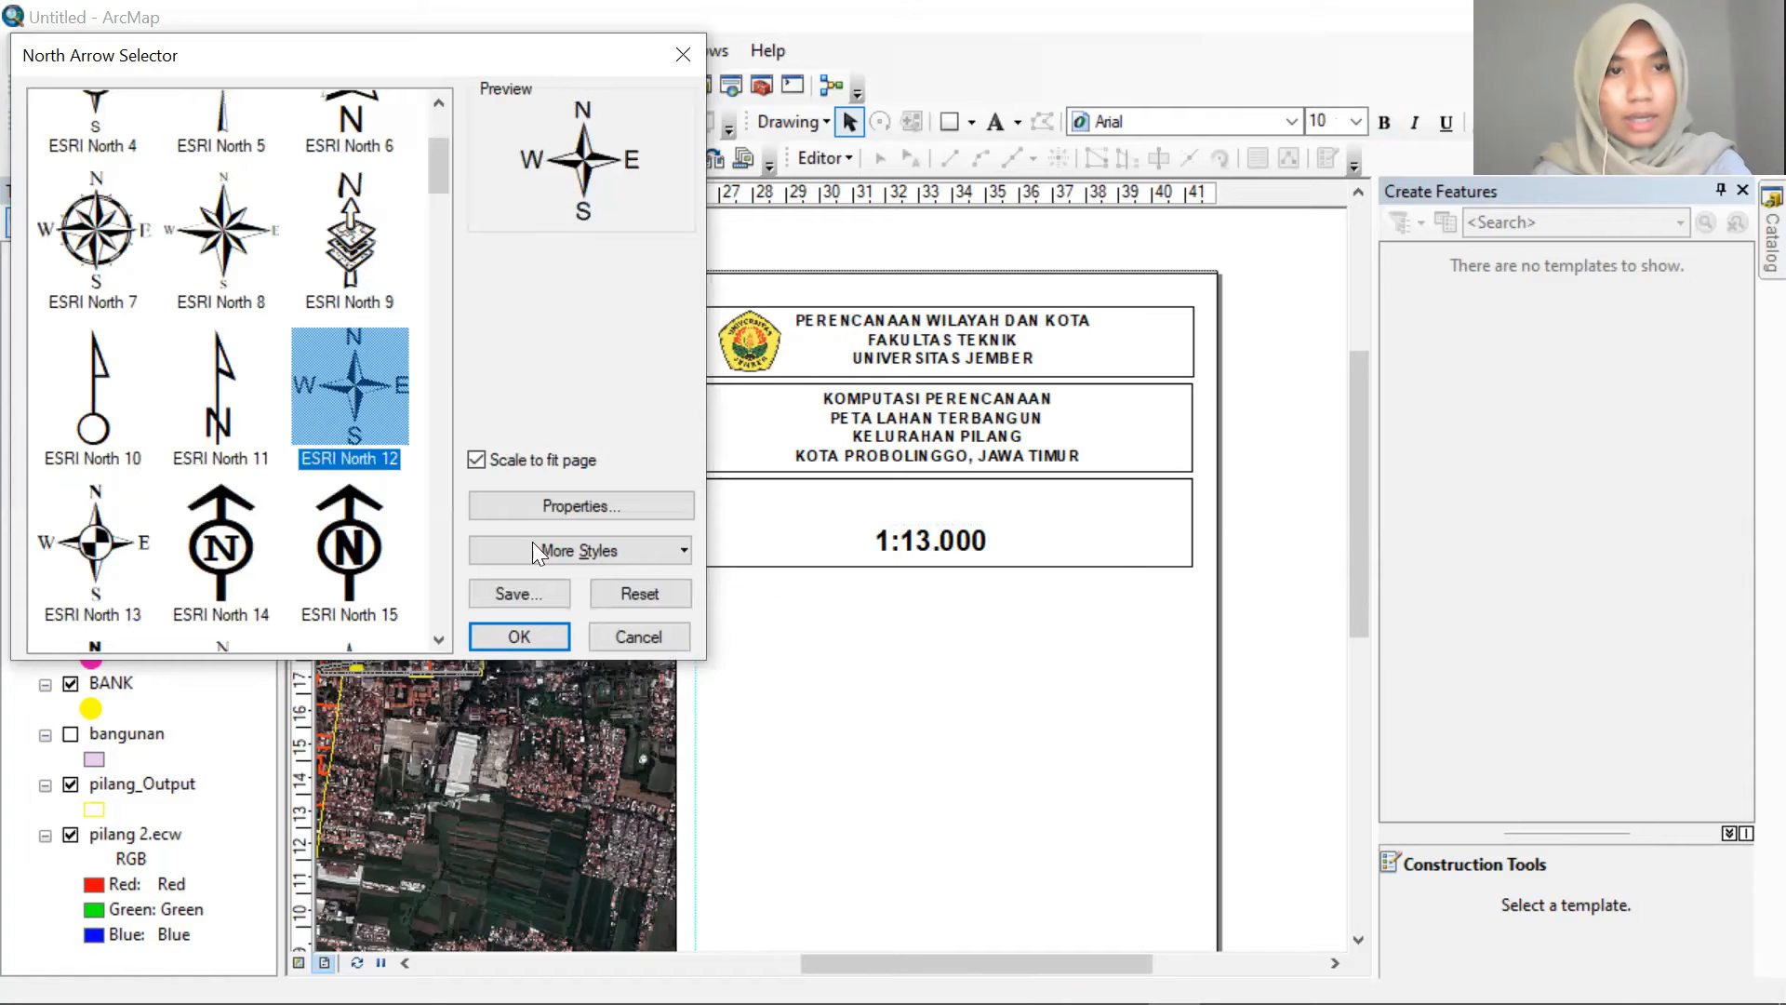
click(521, 627)
drag(753, 638, 763, 532)
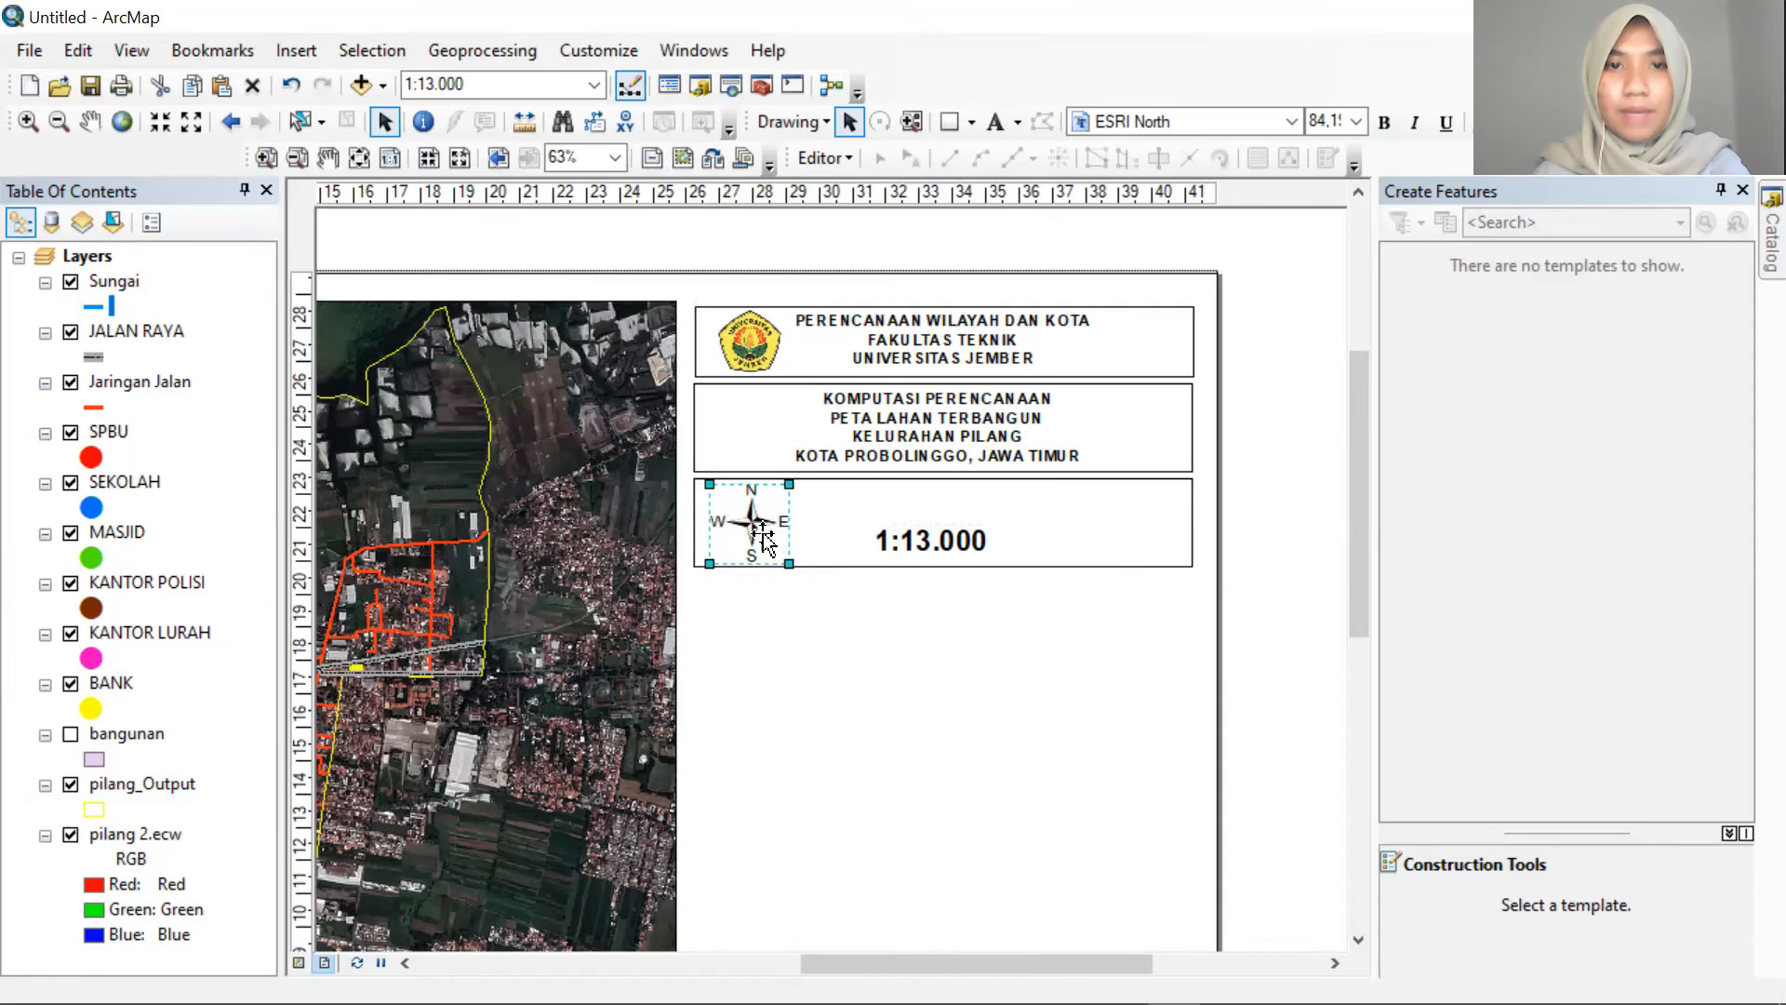
scroll(779, 556, up, 2)
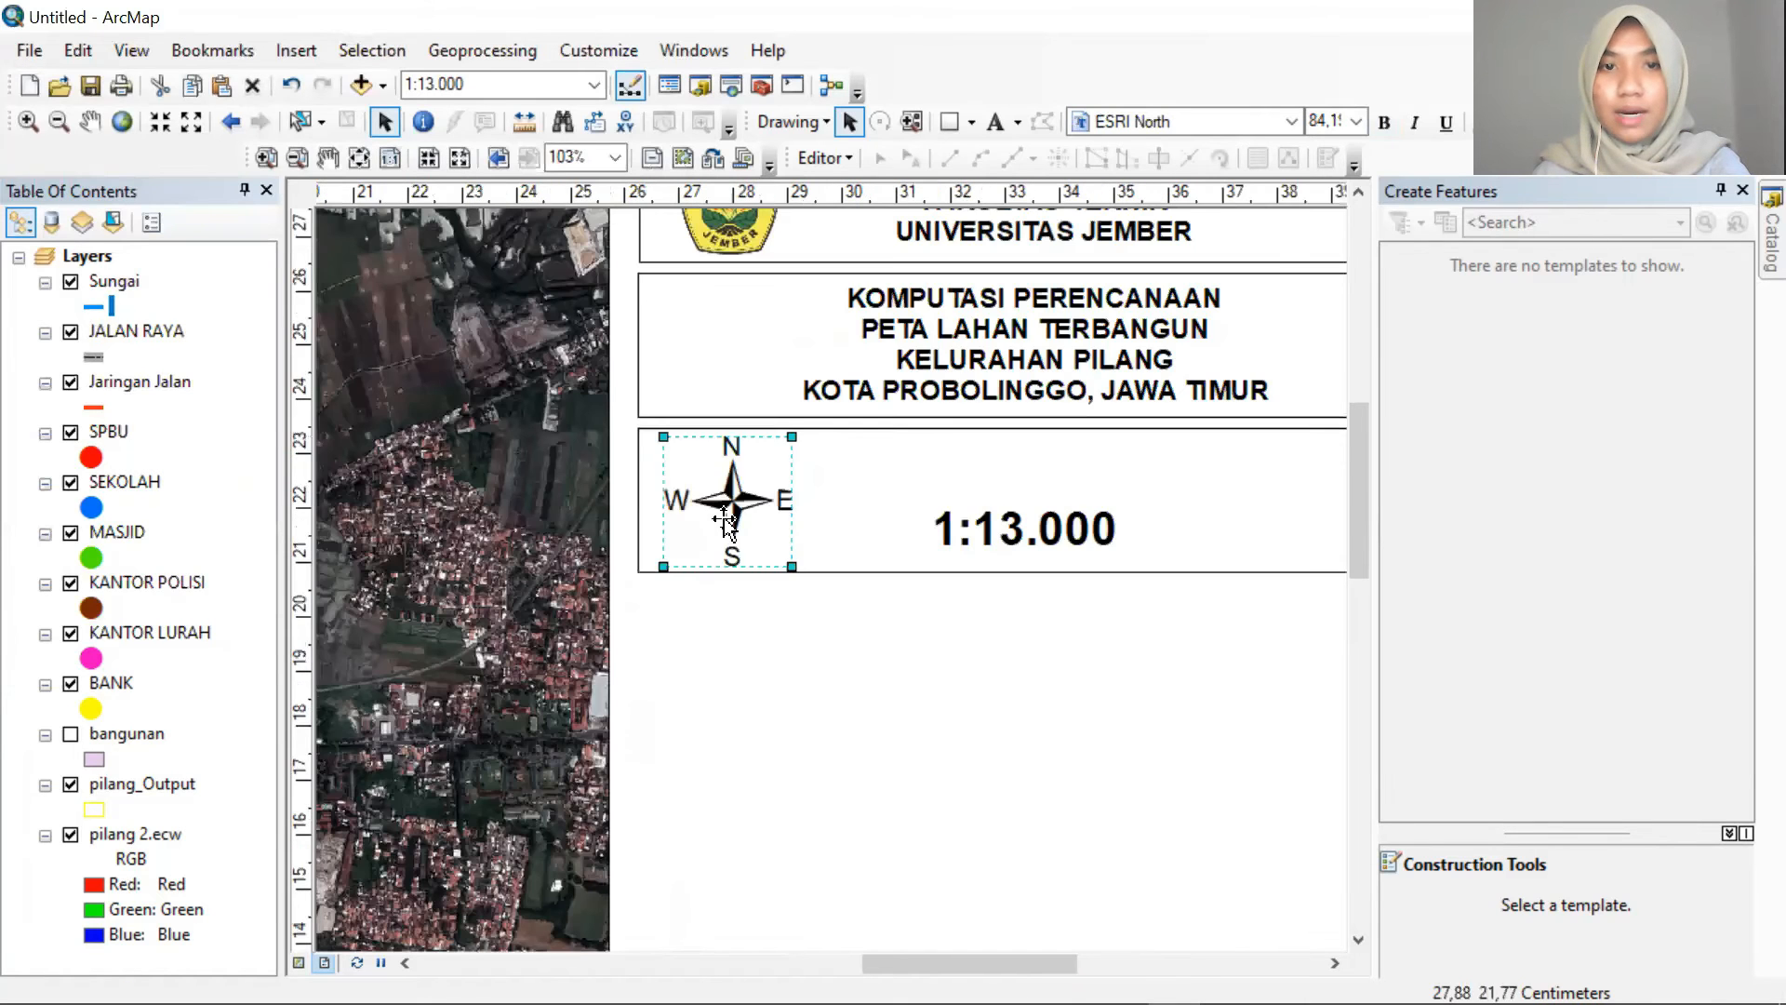
drag(724, 510, 727, 518)
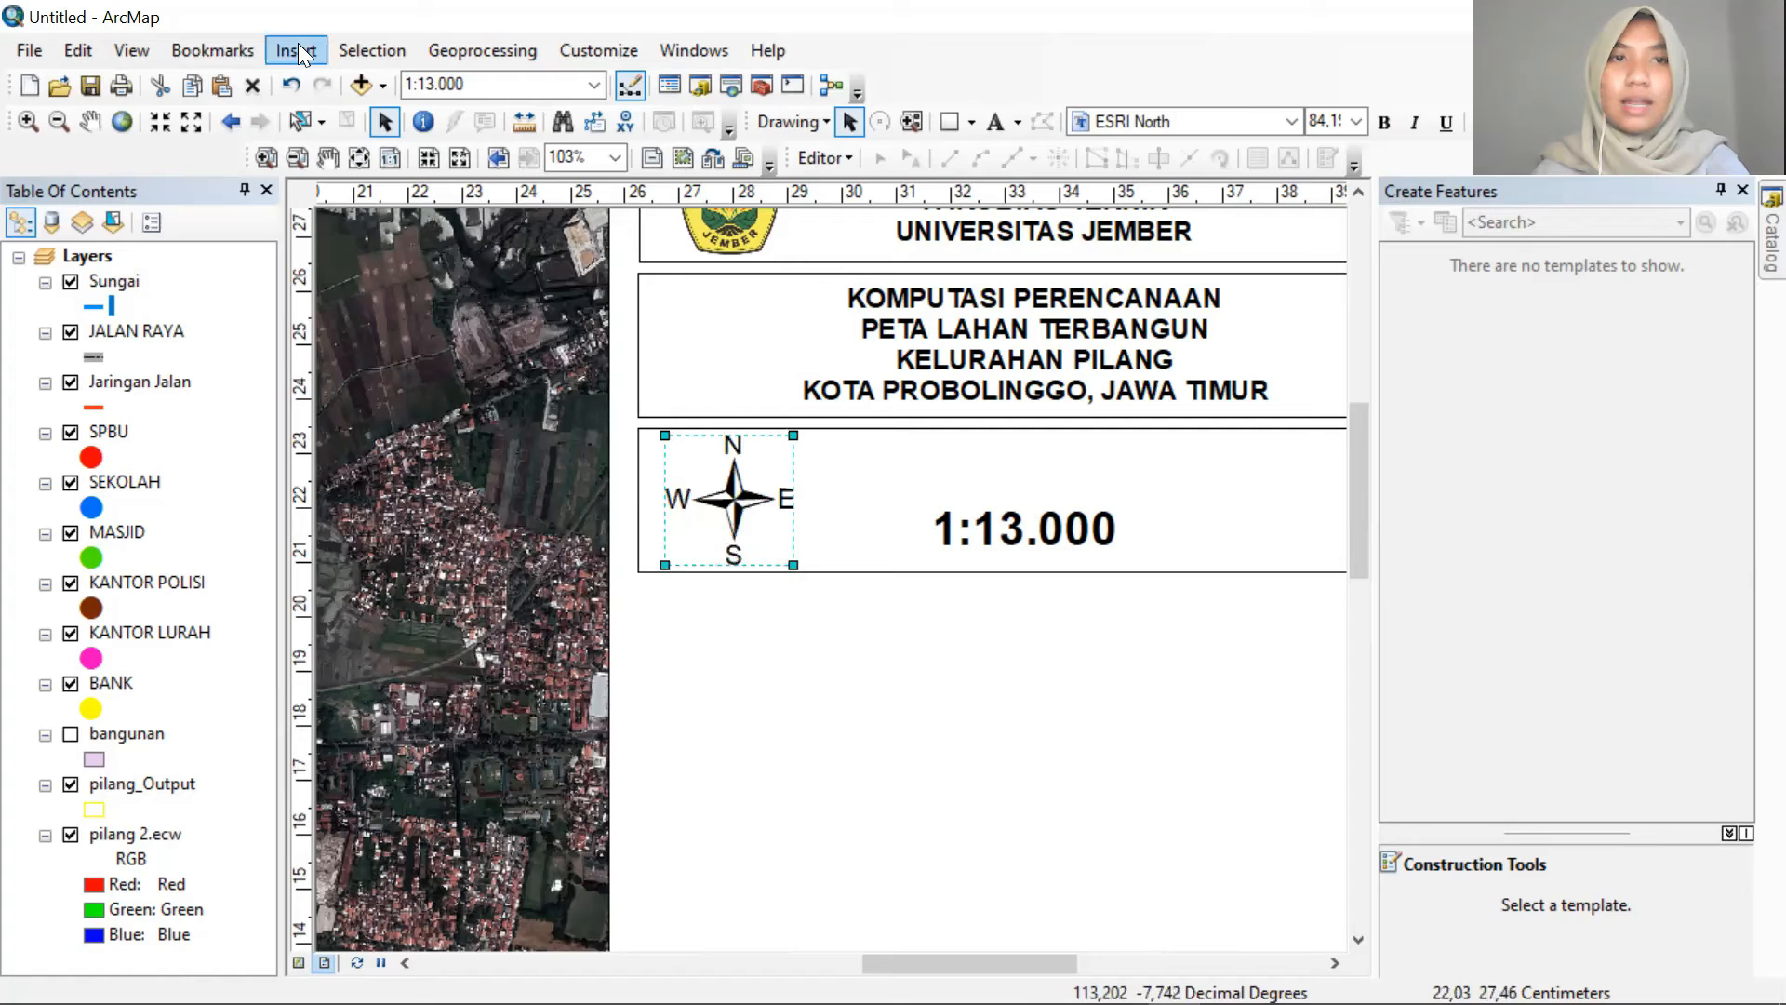
Insert Alternating Scale Bar 1 and place it in the third box above the scale text
click(388, 321)
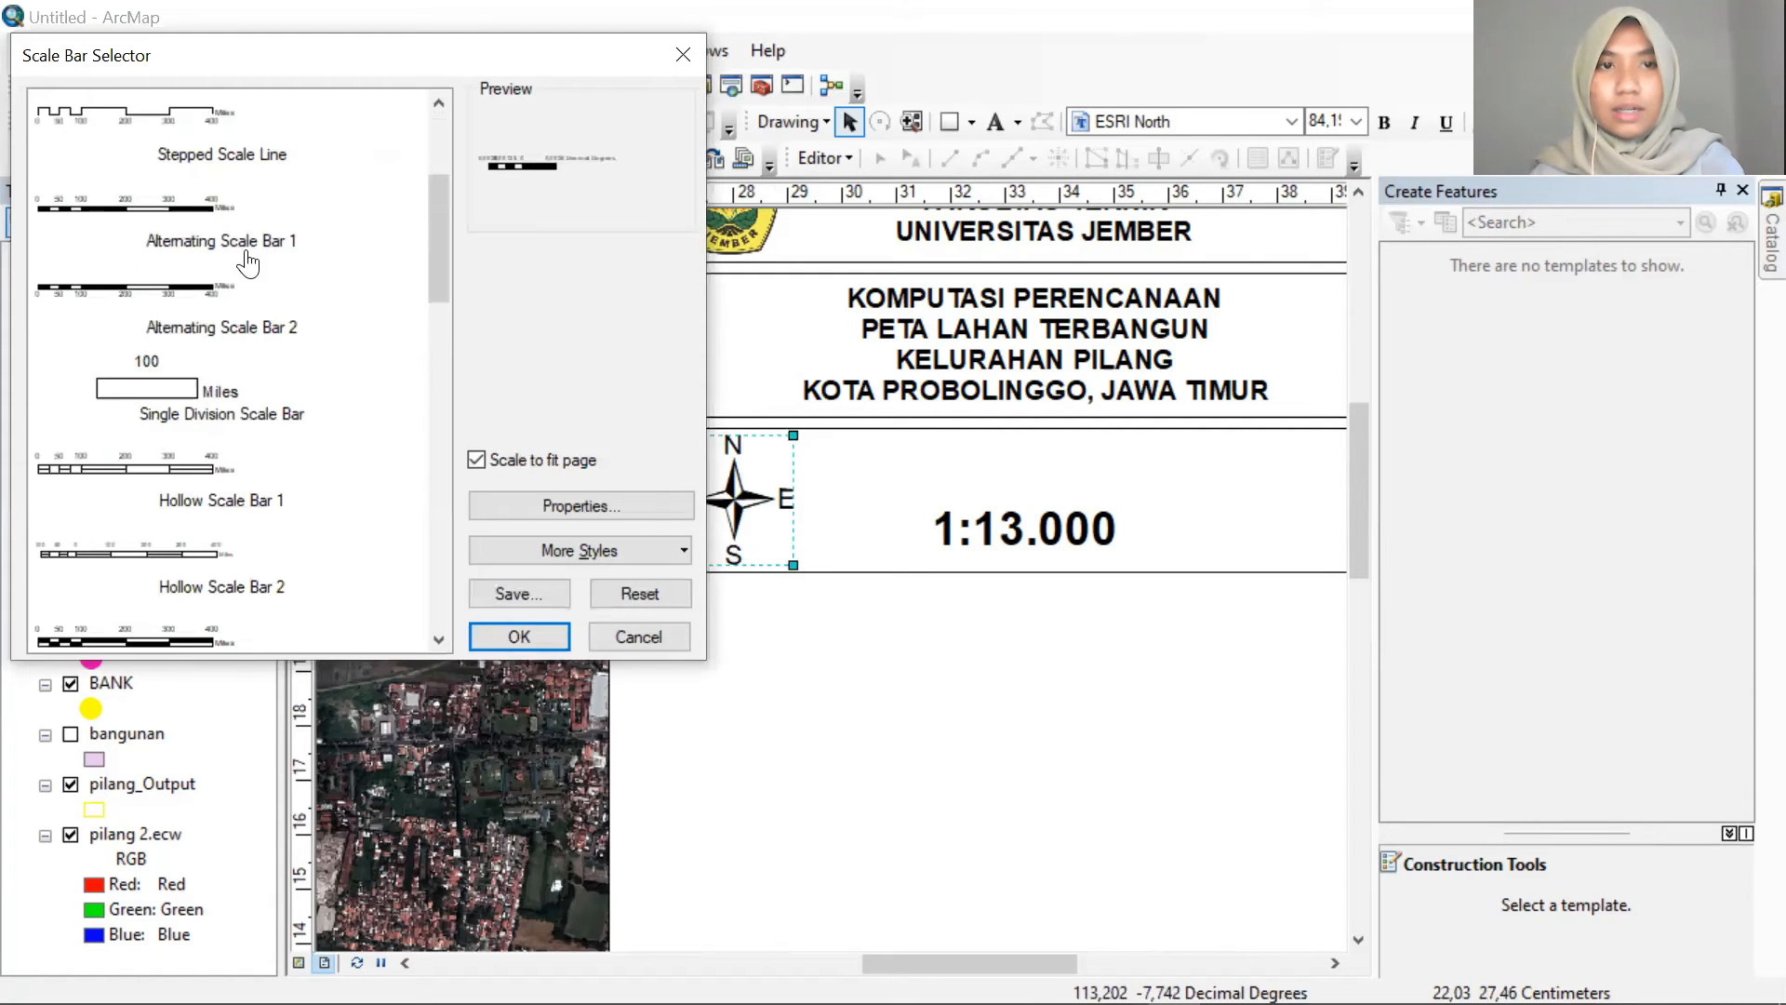
click(248, 263)
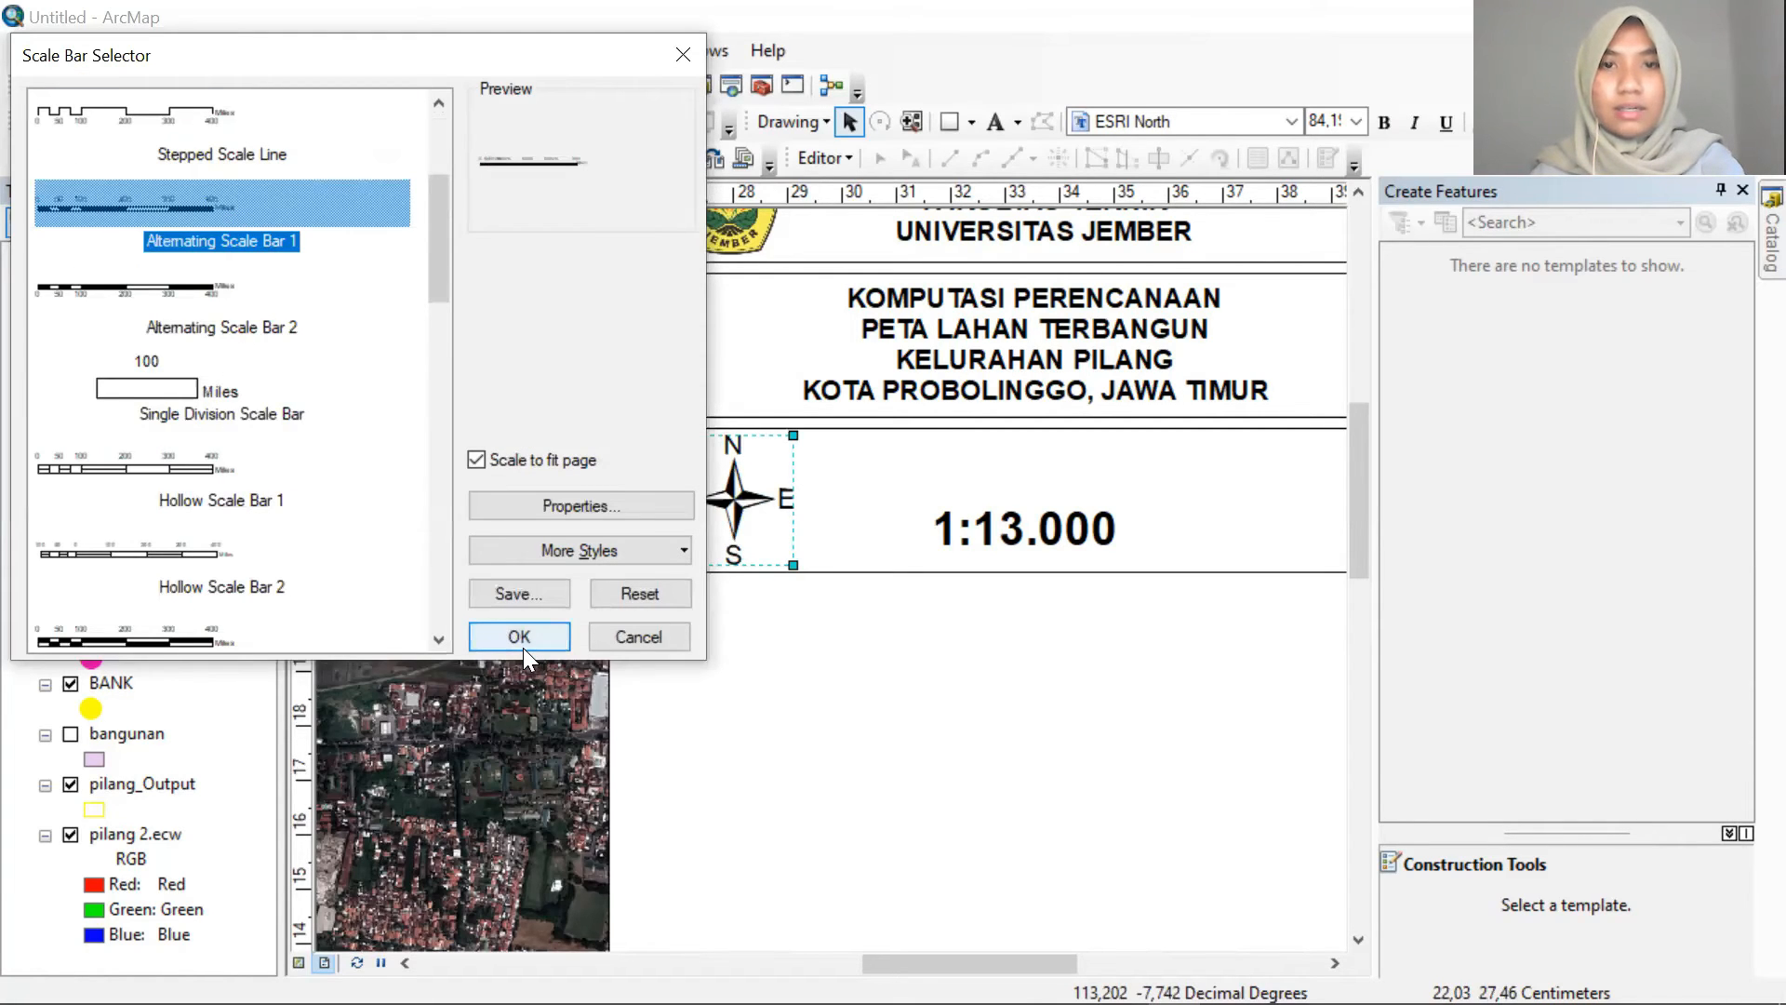
click(522, 640)
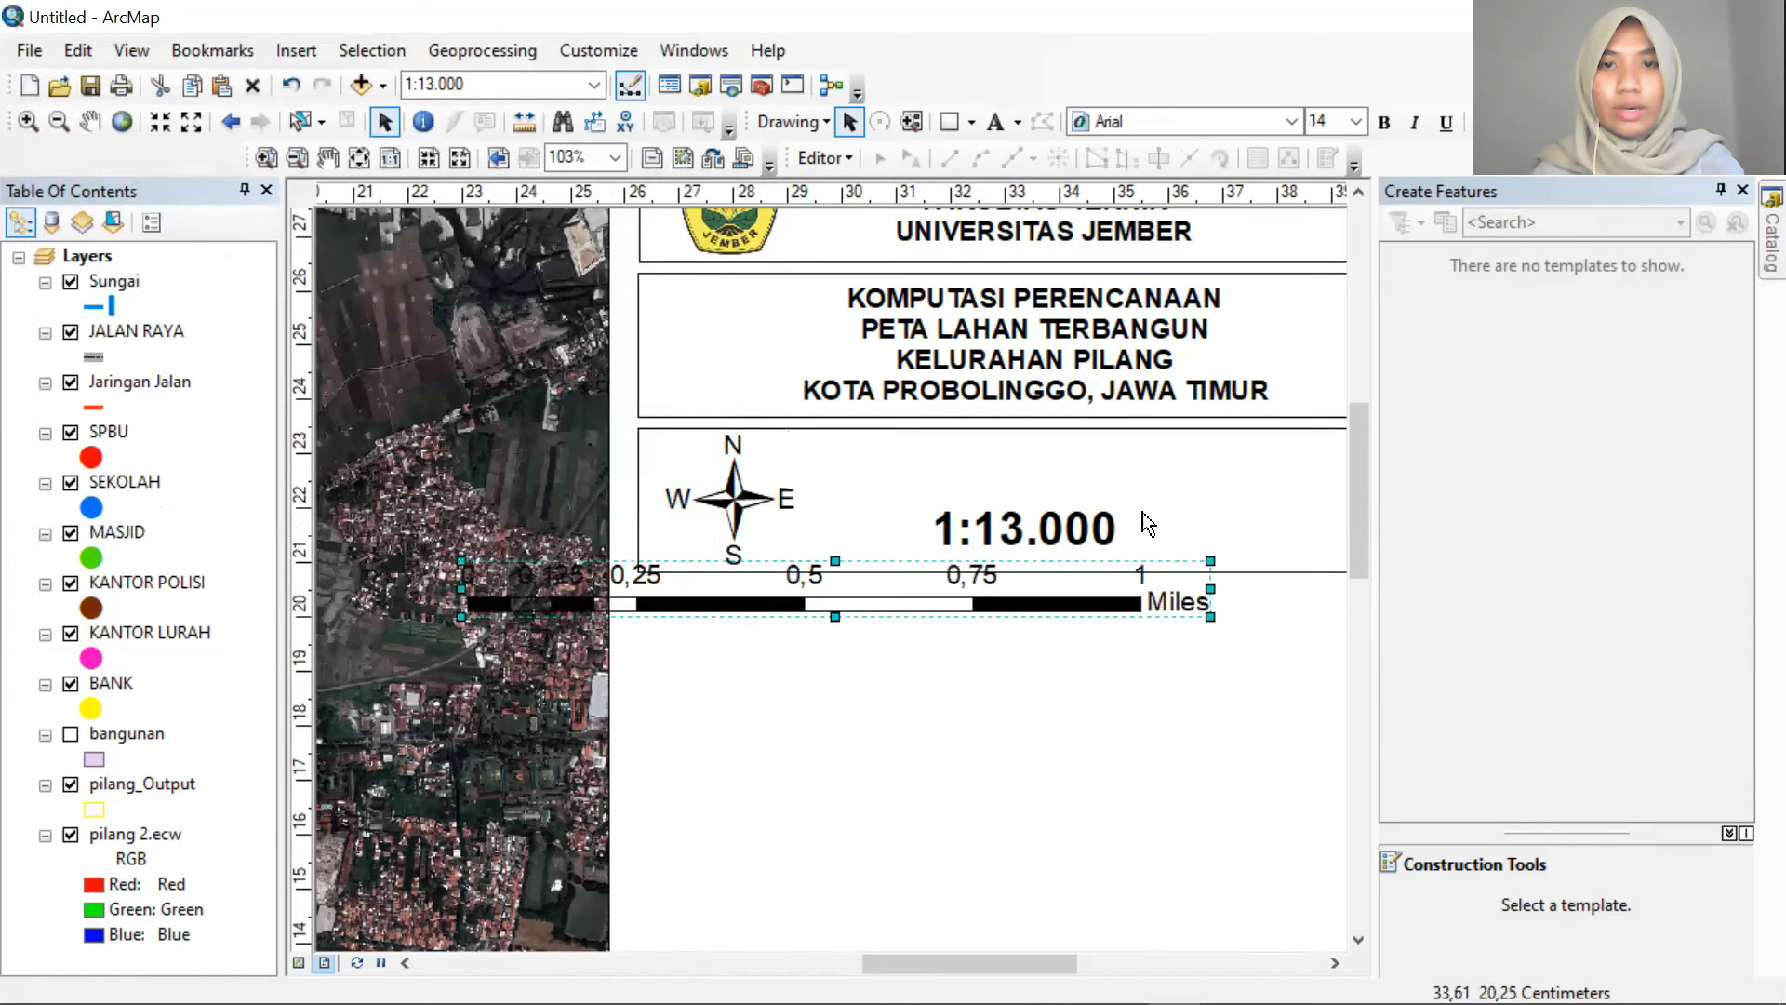
scroll(948, 919, up, 2)
drag(1052, 657, 1113, 657)
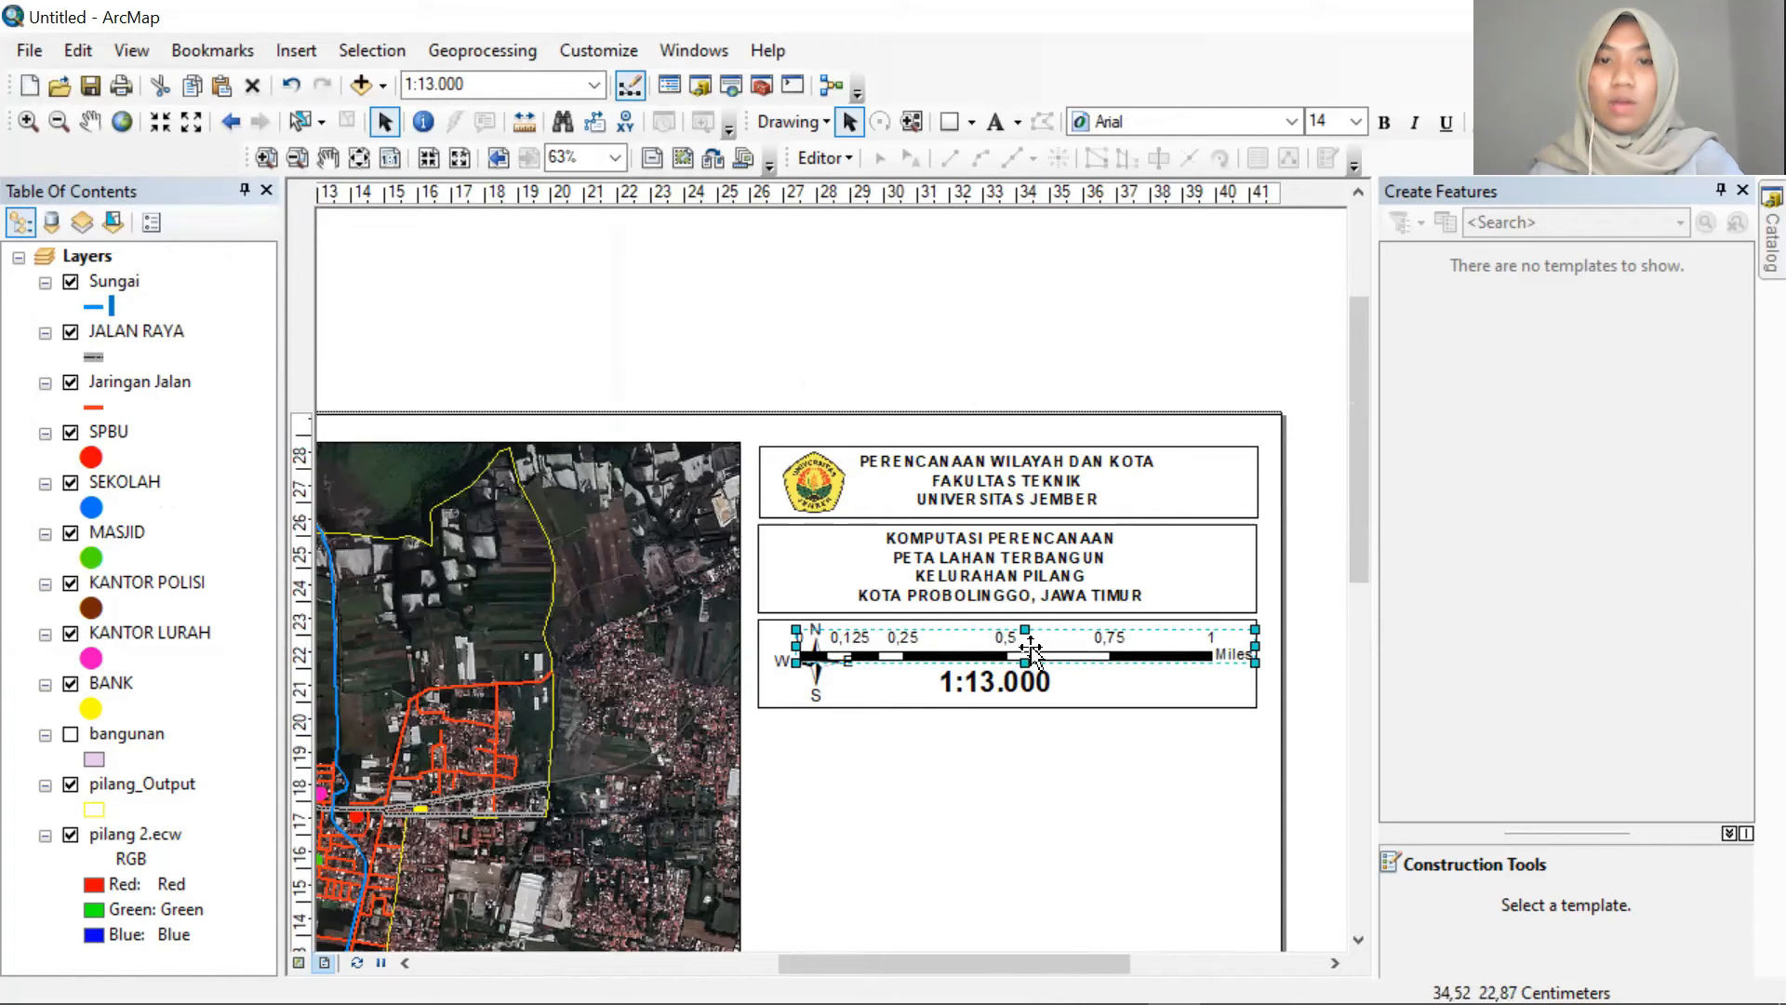
click(824, 643)
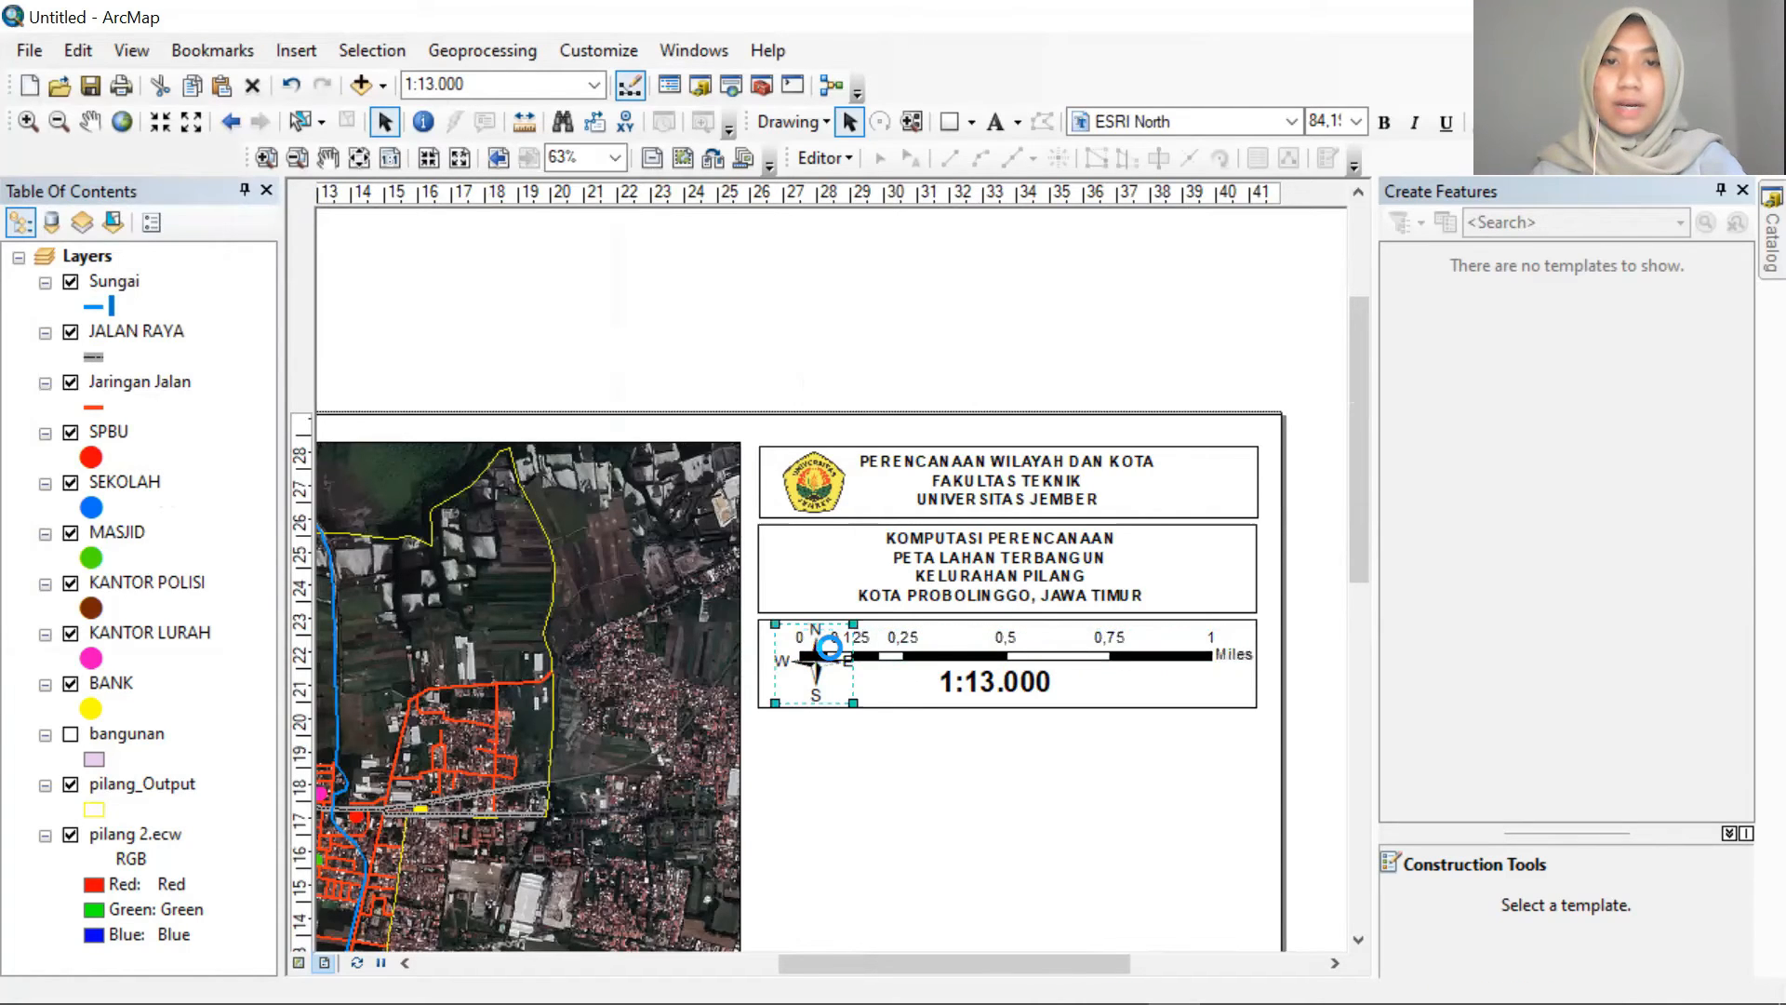
click(925, 655)
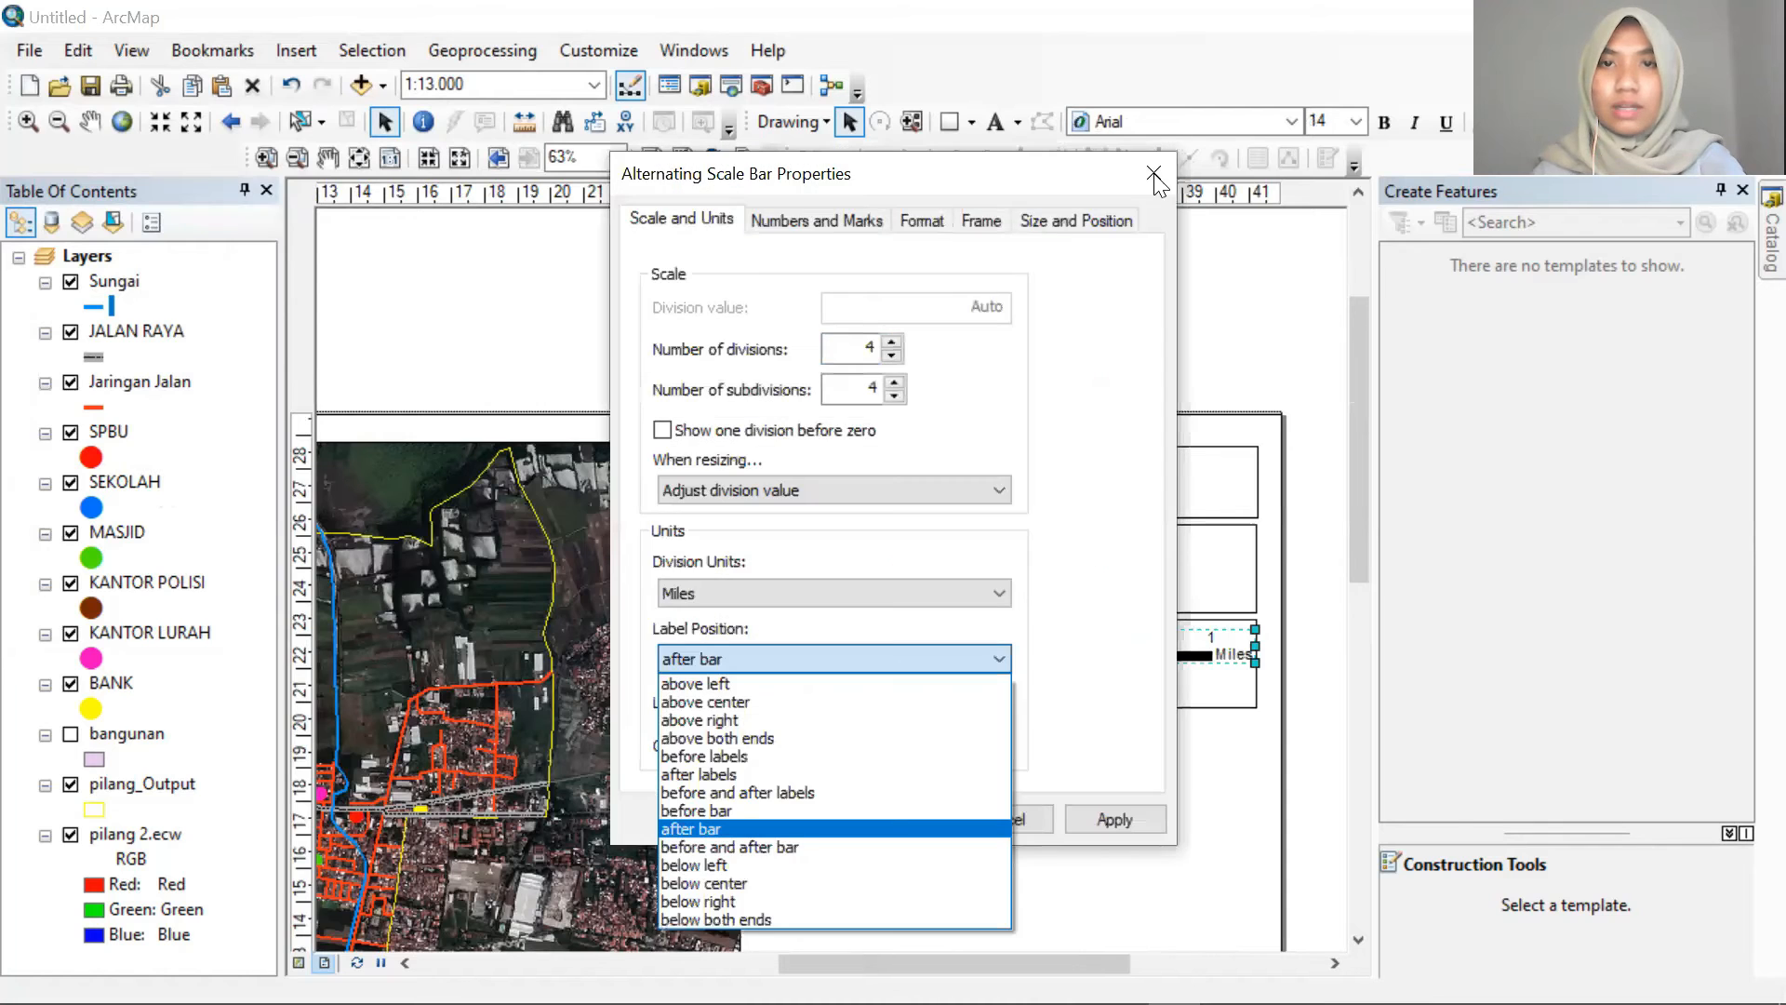
click(1154, 175)
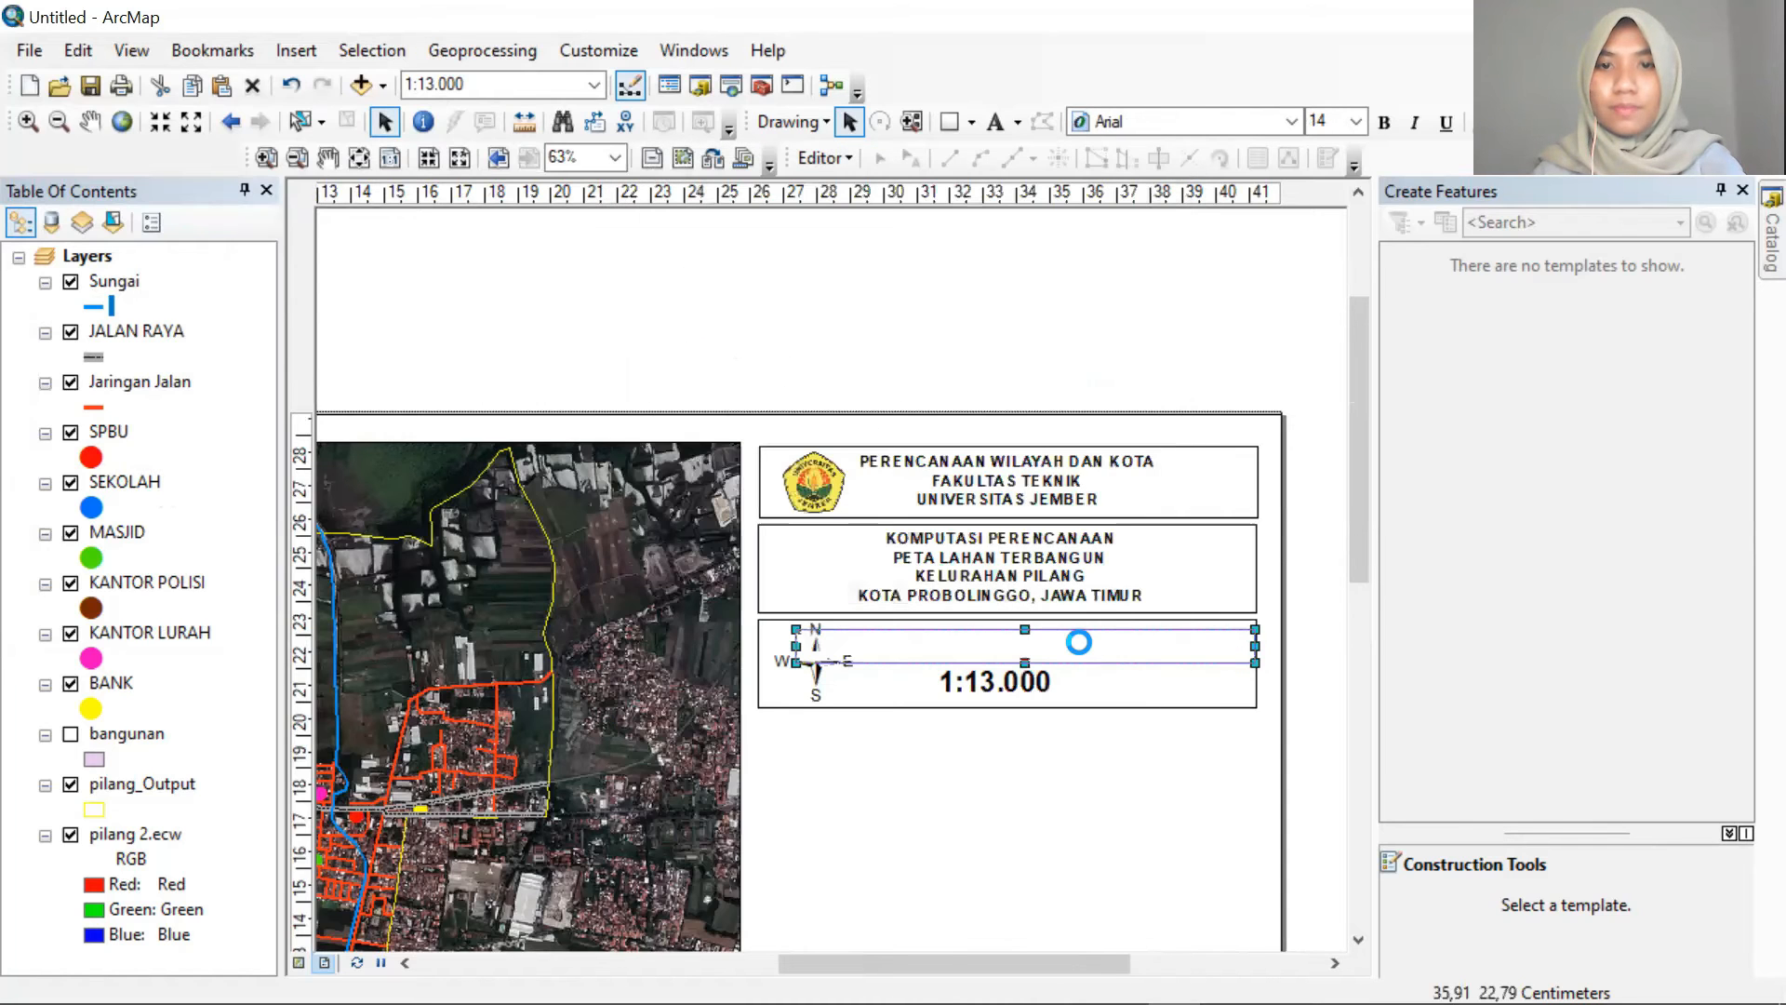
Set the scale bar's division units to Meters
double_click(1079, 641)
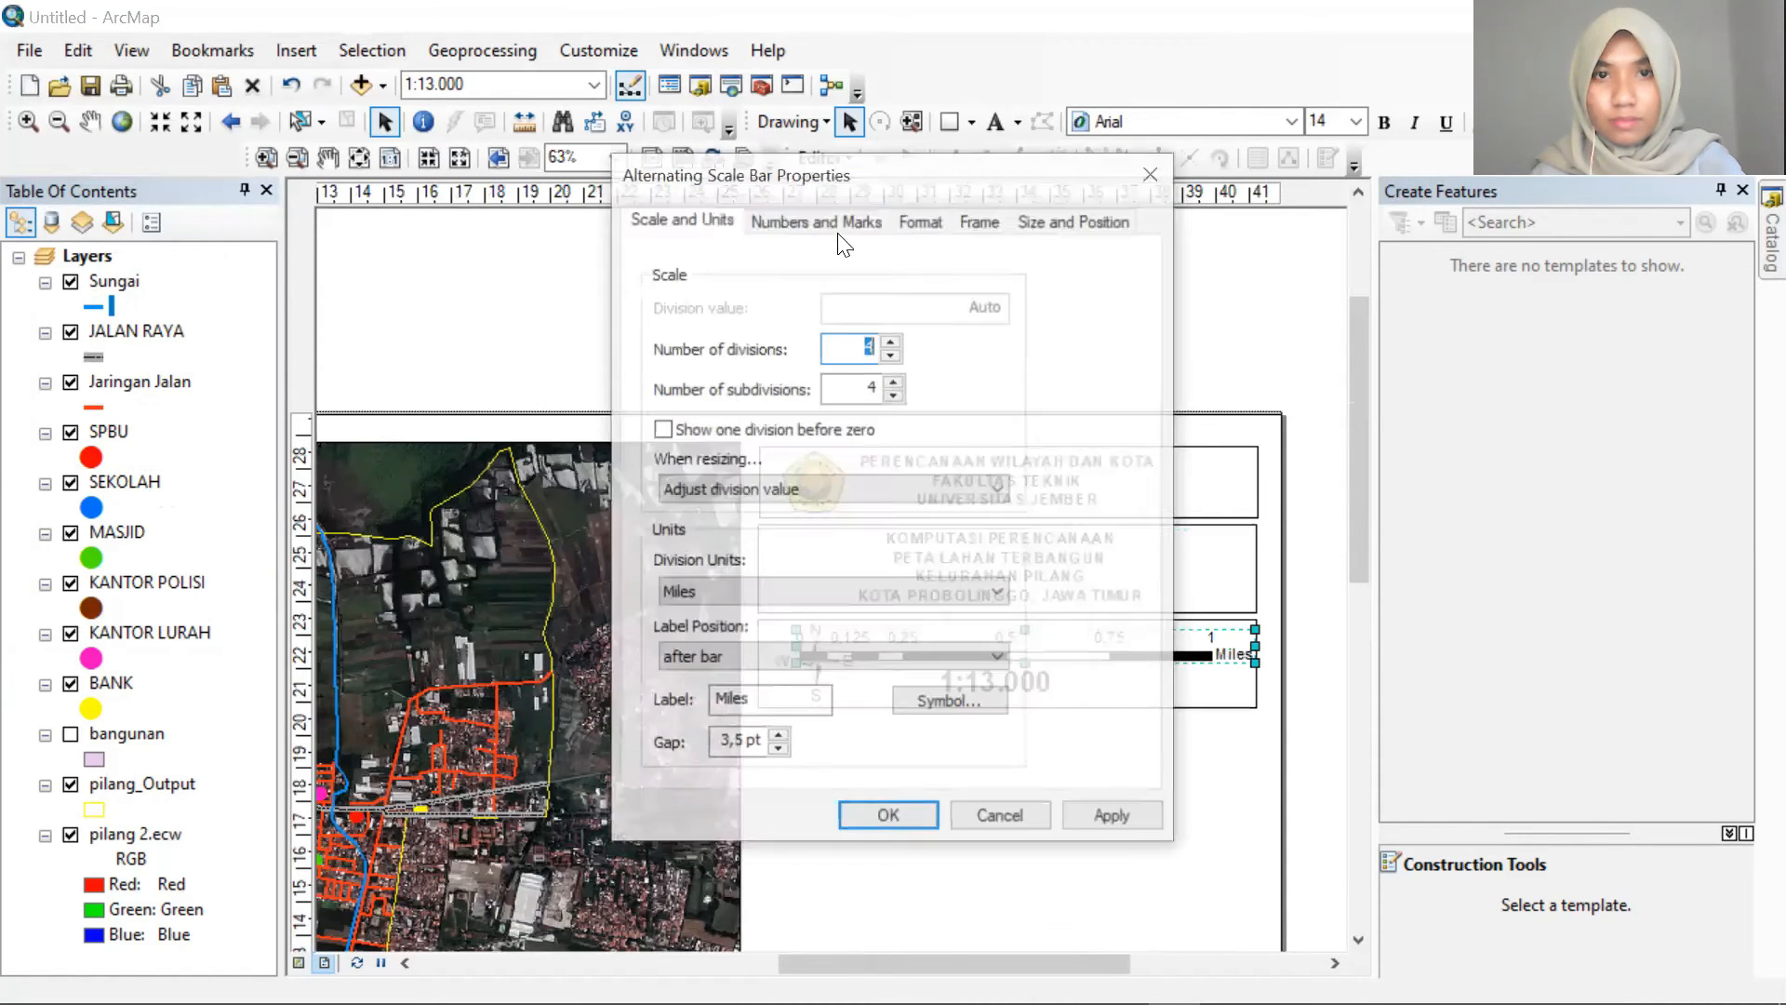
click(830, 223)
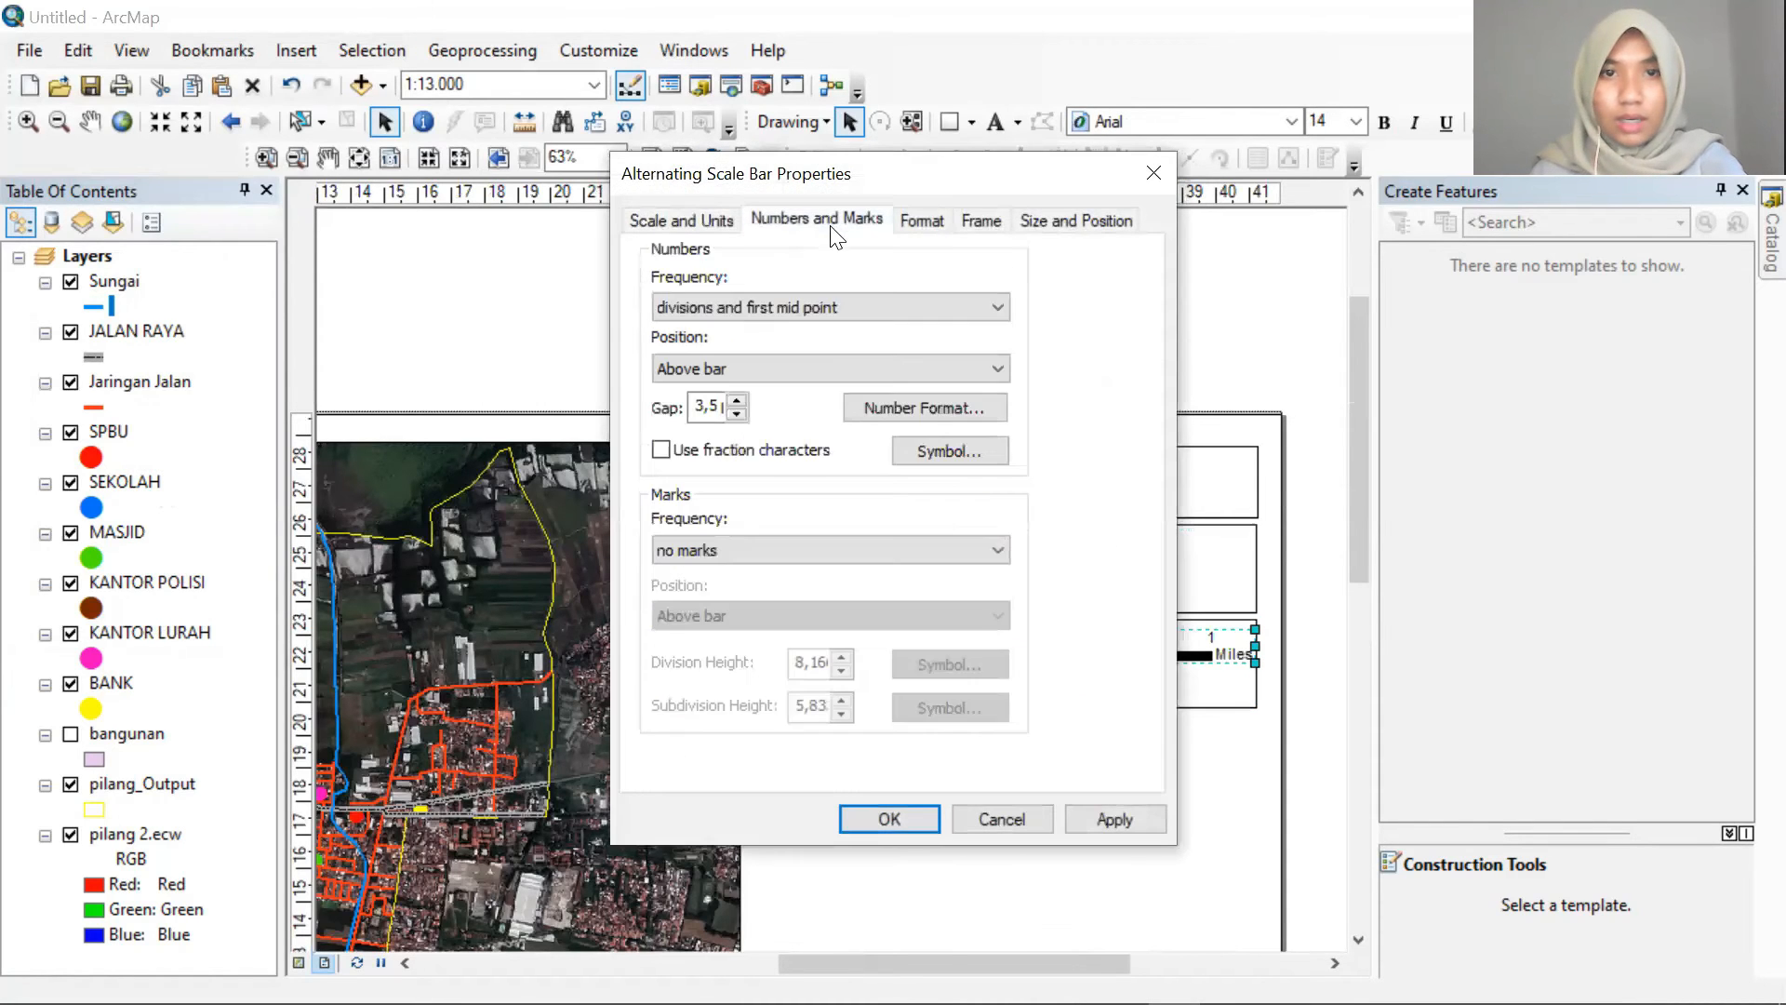
click(709, 222)
click(879, 566)
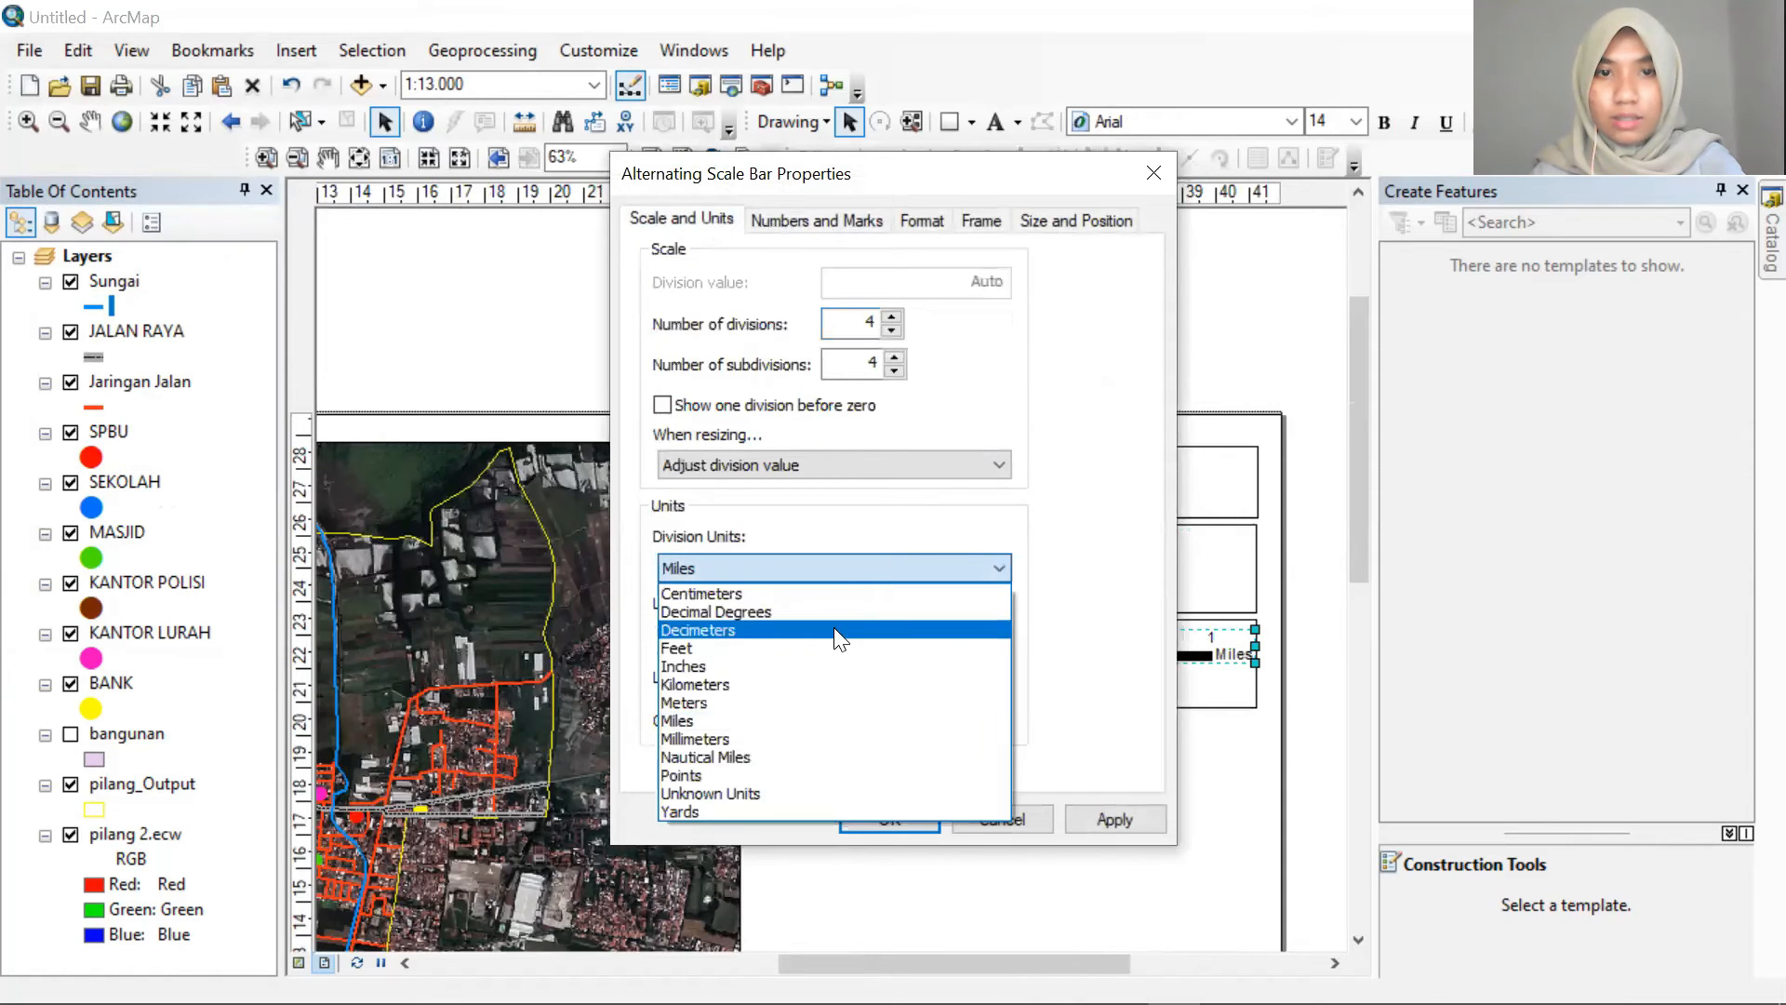
click(817, 702)
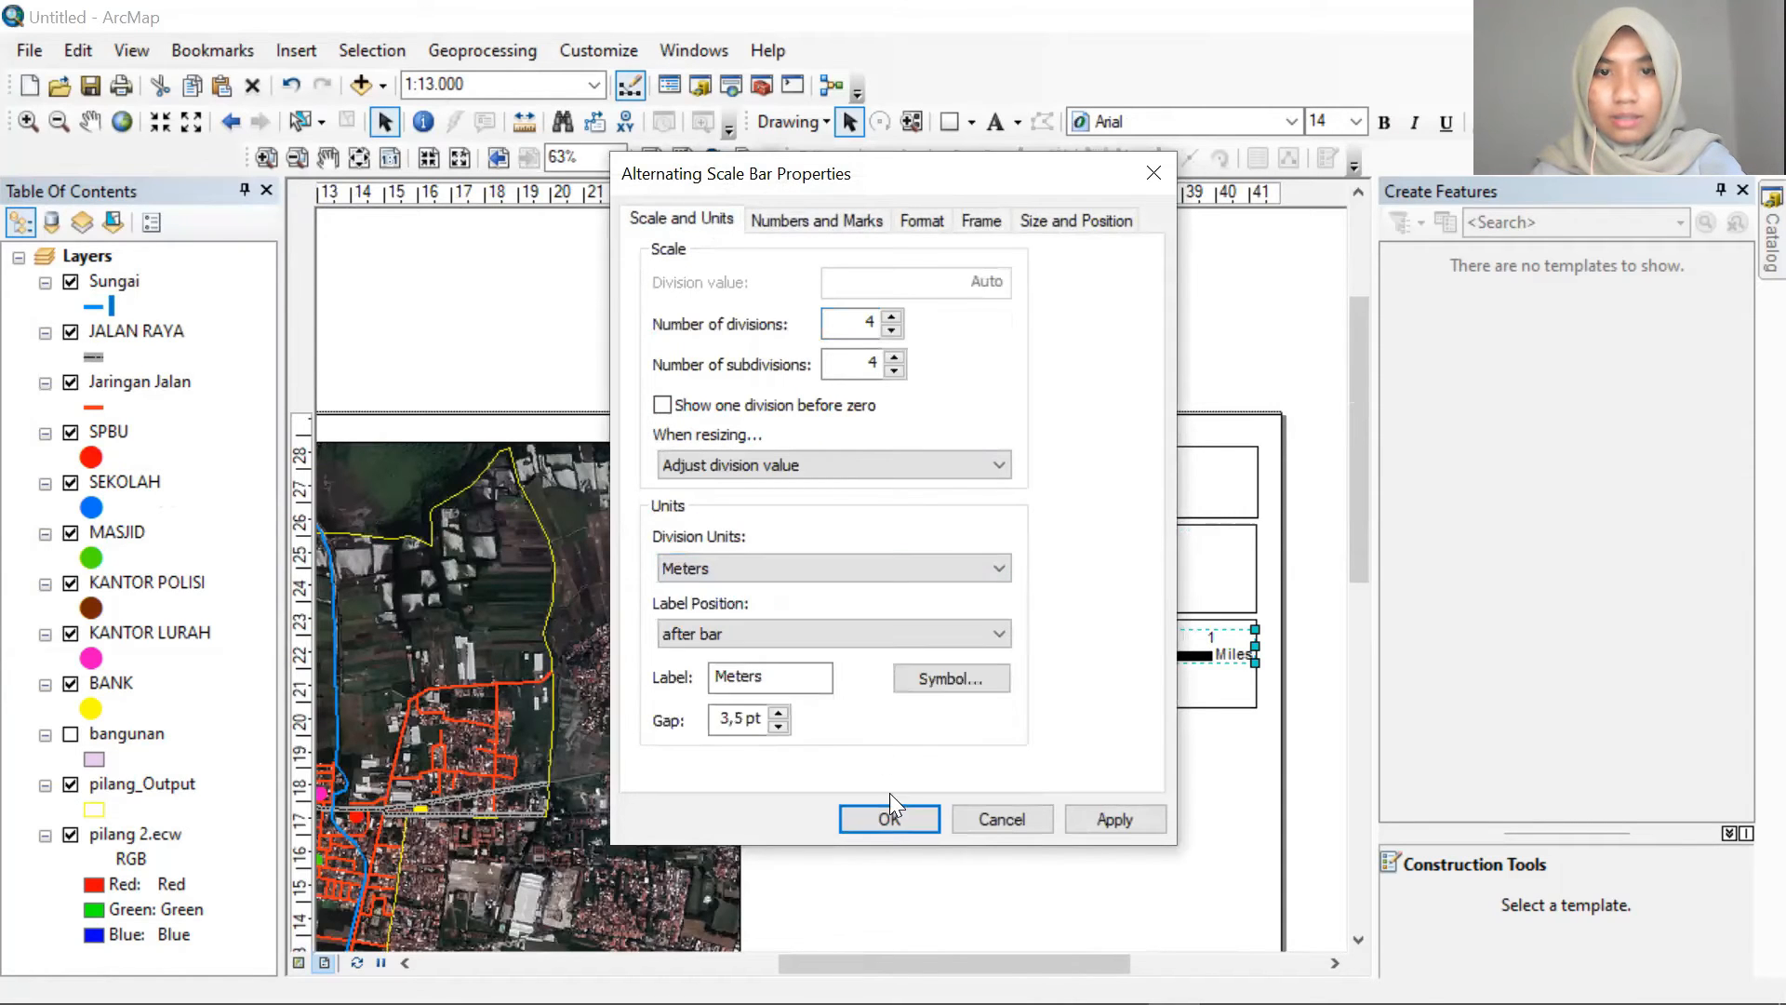
click(906, 817)
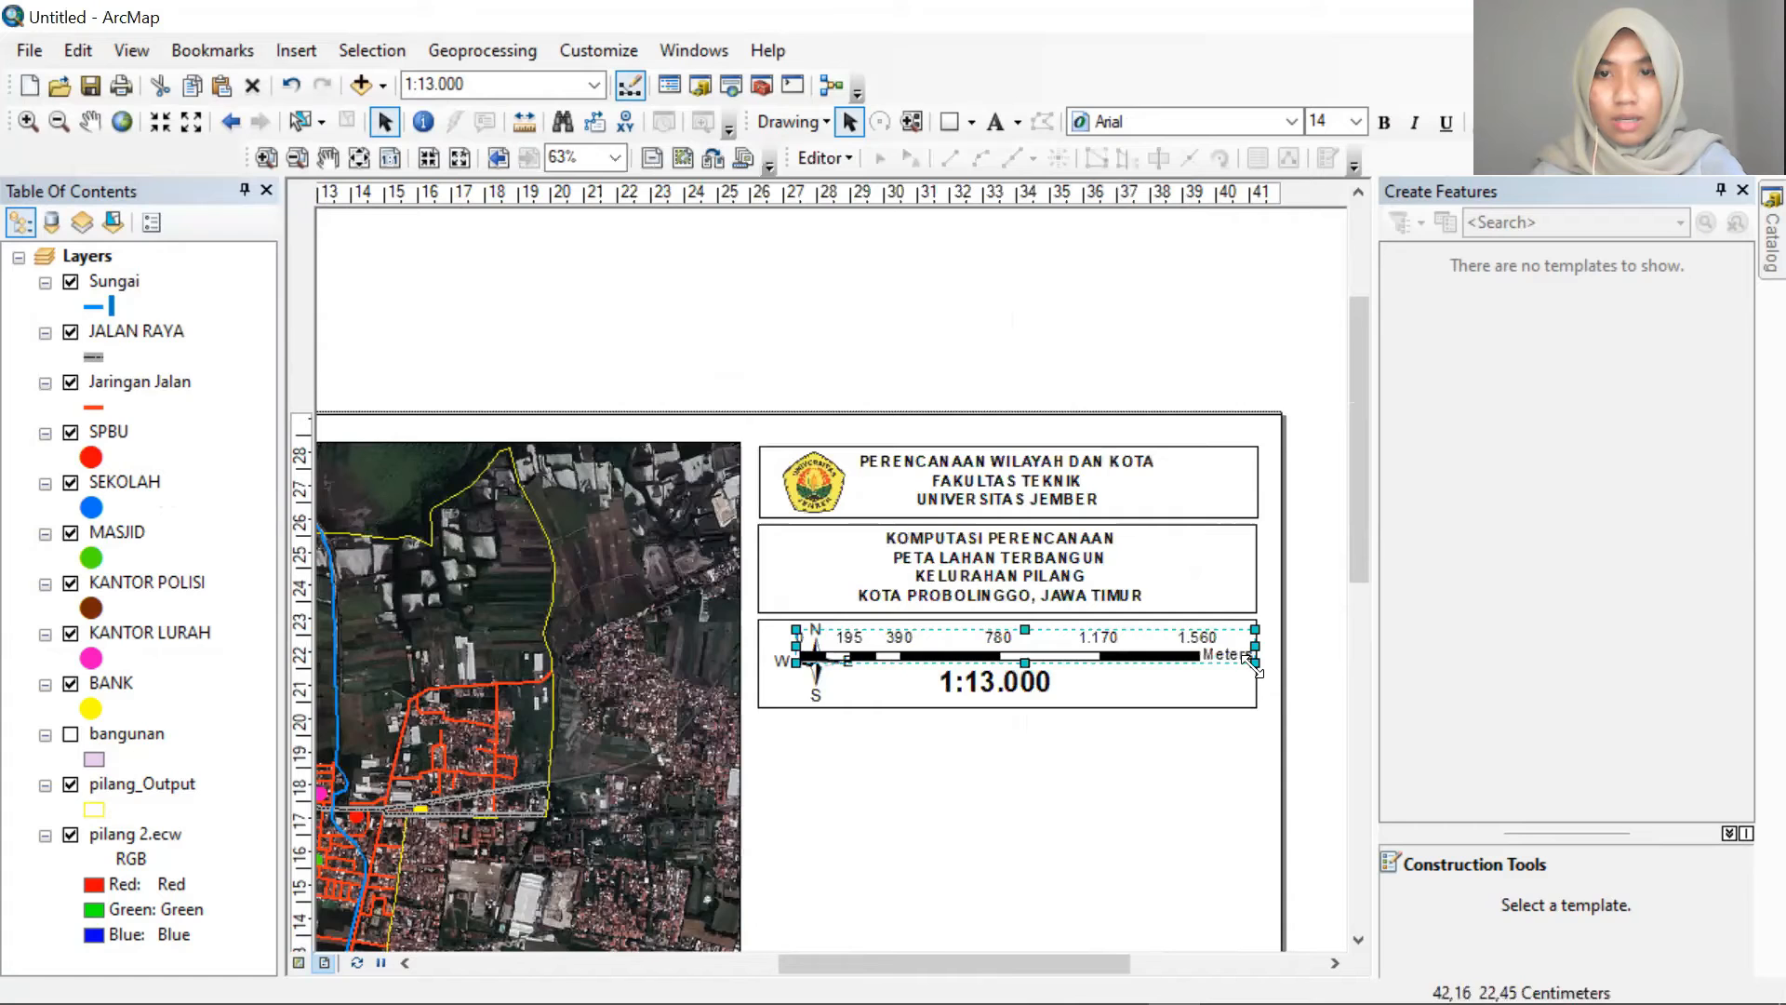
Shrink the scale bar to fit beside the north arrow and reduce the scale text beneath it to about size 21.3
mouse_move(1188, 662)
mouse_down()
mouse_move(1152, 651)
mouse_move(1221, 662)
mouse_move(1178, 660)
mouse_up()
click(1148, 777)
click(1088, 684)
click(1000, 687)
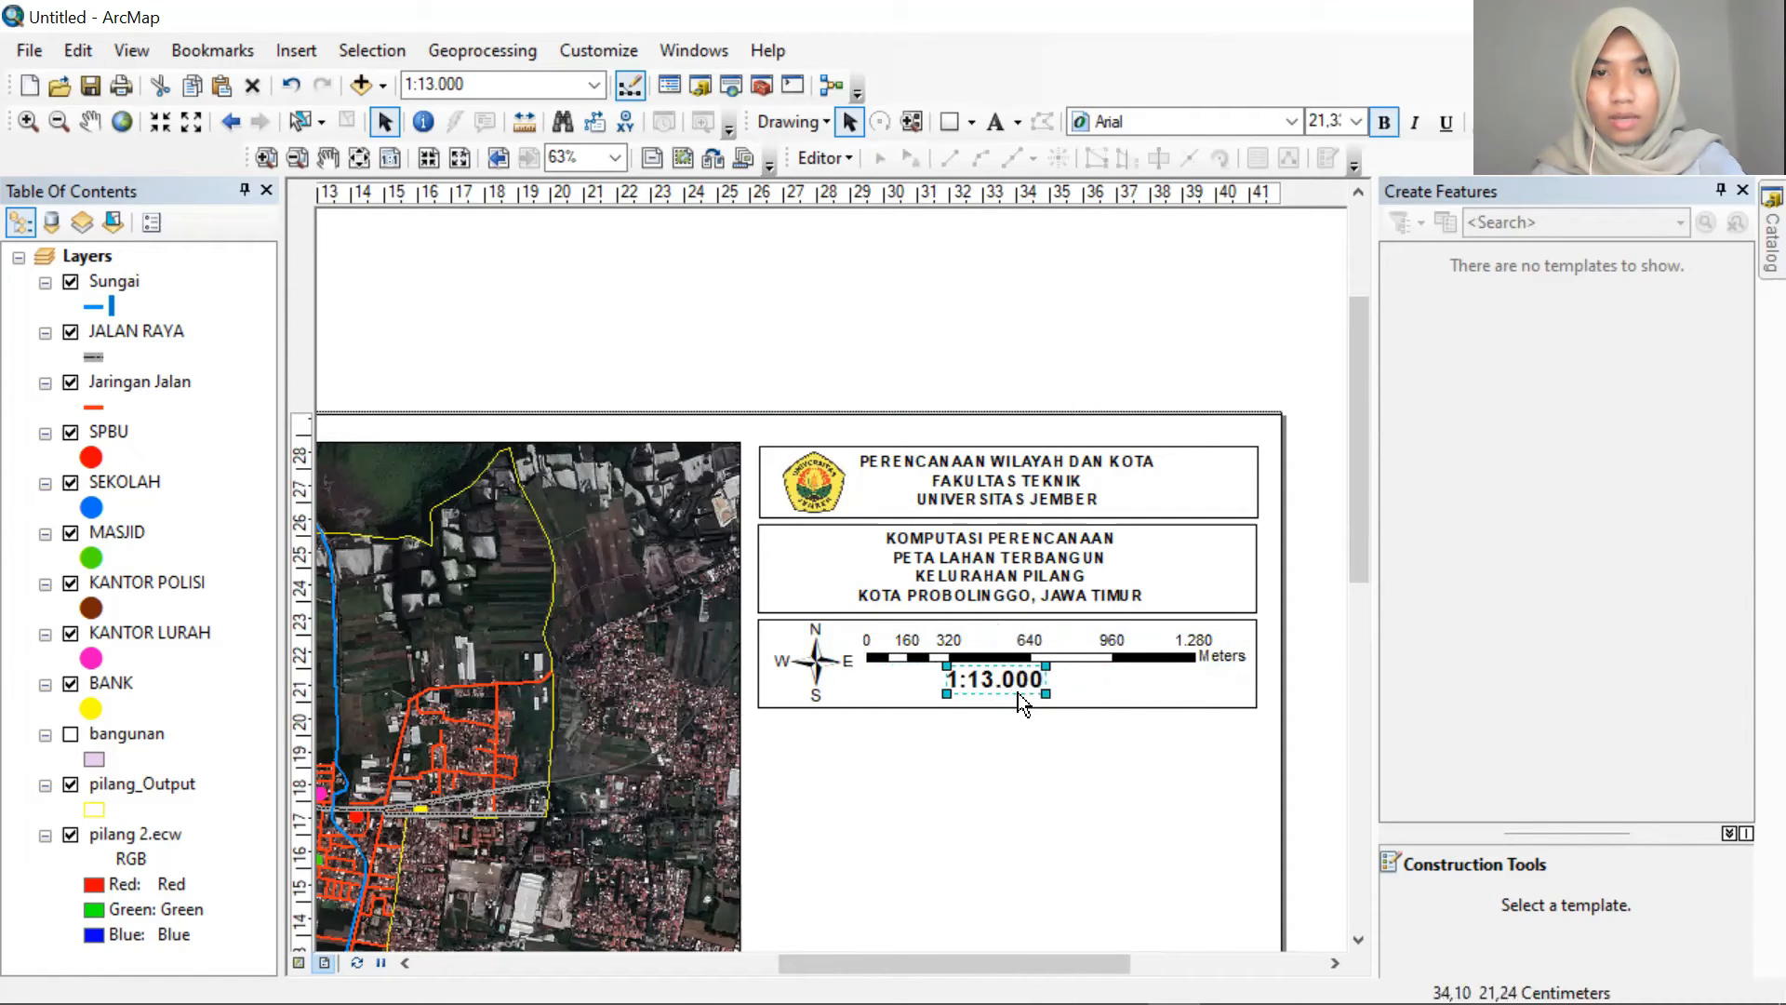
click(1008, 692)
click(1001, 730)
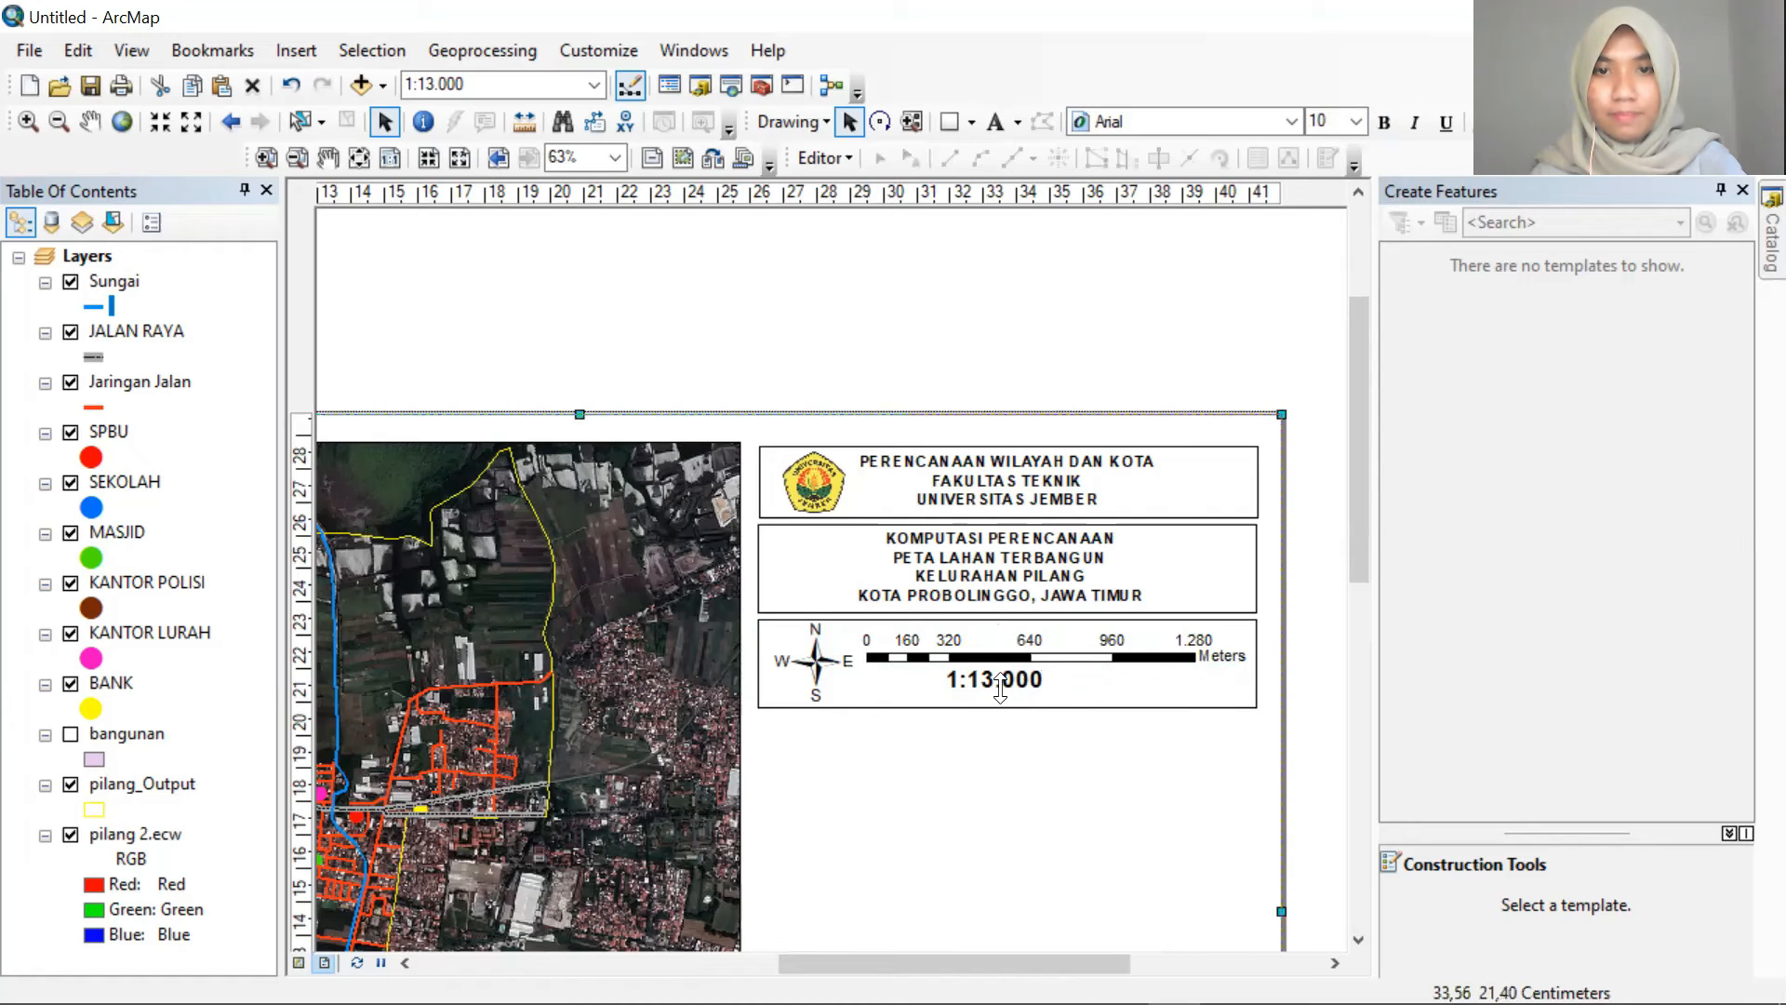
click(1000, 688)
drag(1026, 696, 1039, 699)
Duplicate the third box directly beneath it and add a vertical guide for aligning the boxes' left edges
scroll(1009, 730, up, 2)
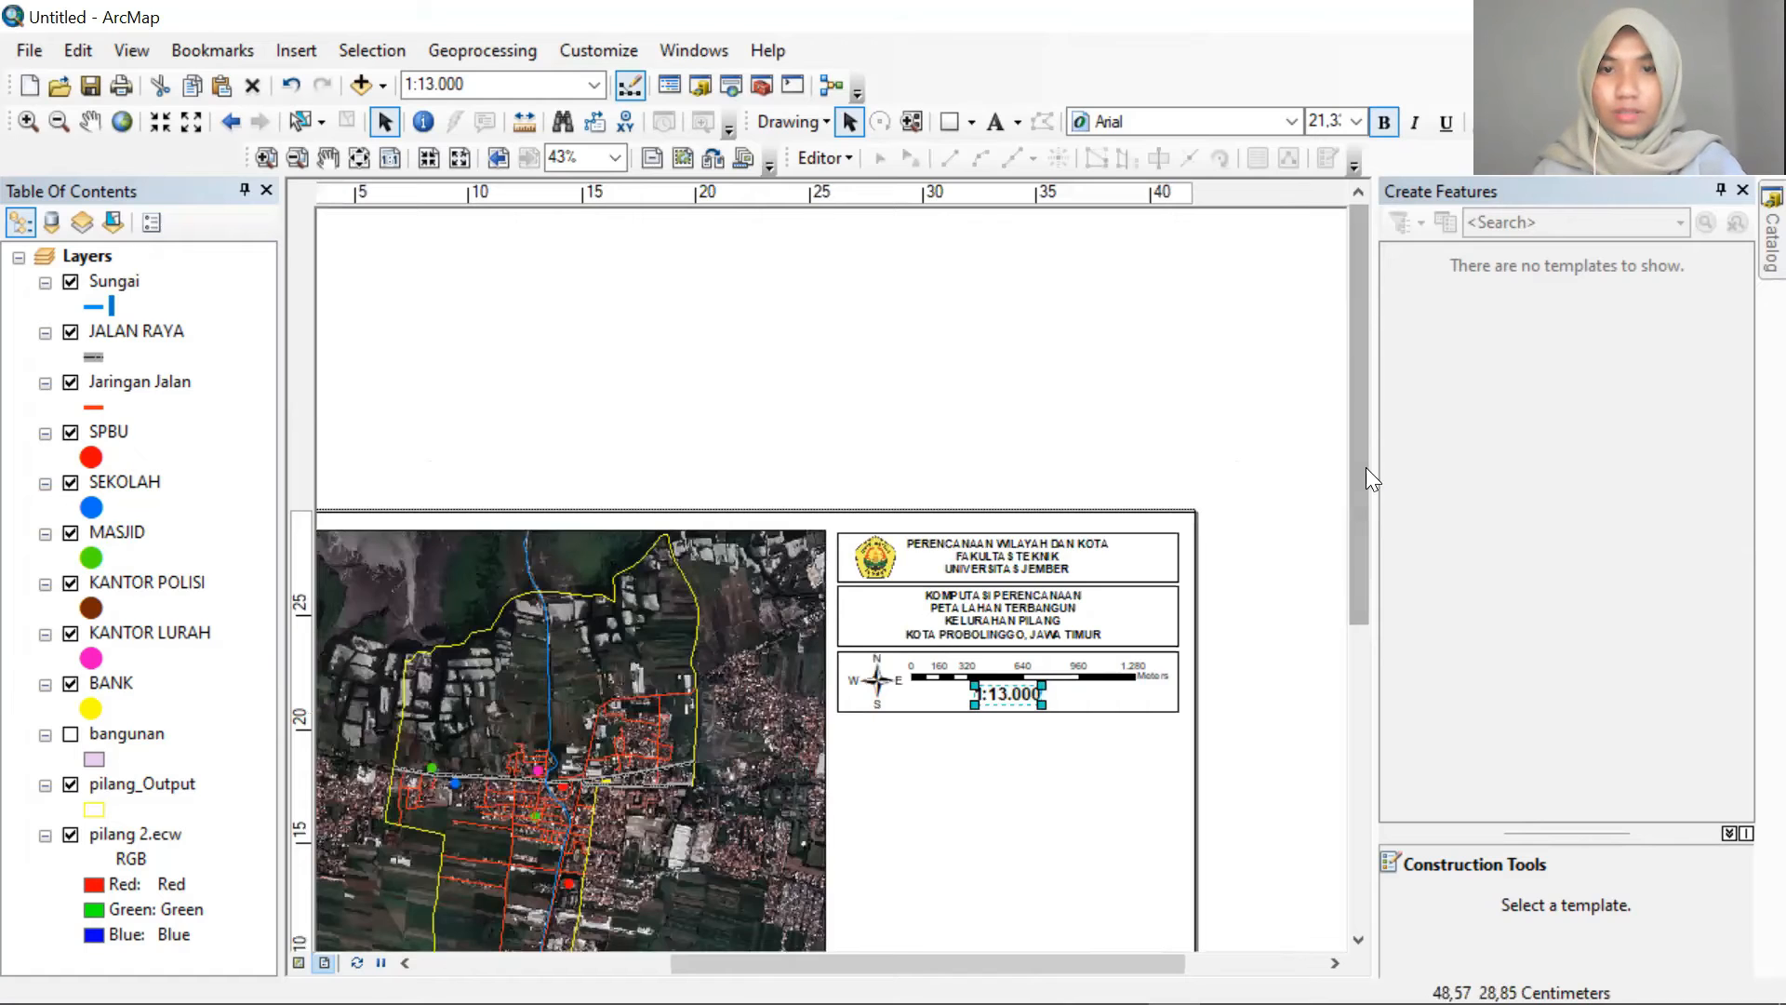
drag(1366, 500, 1338, 663)
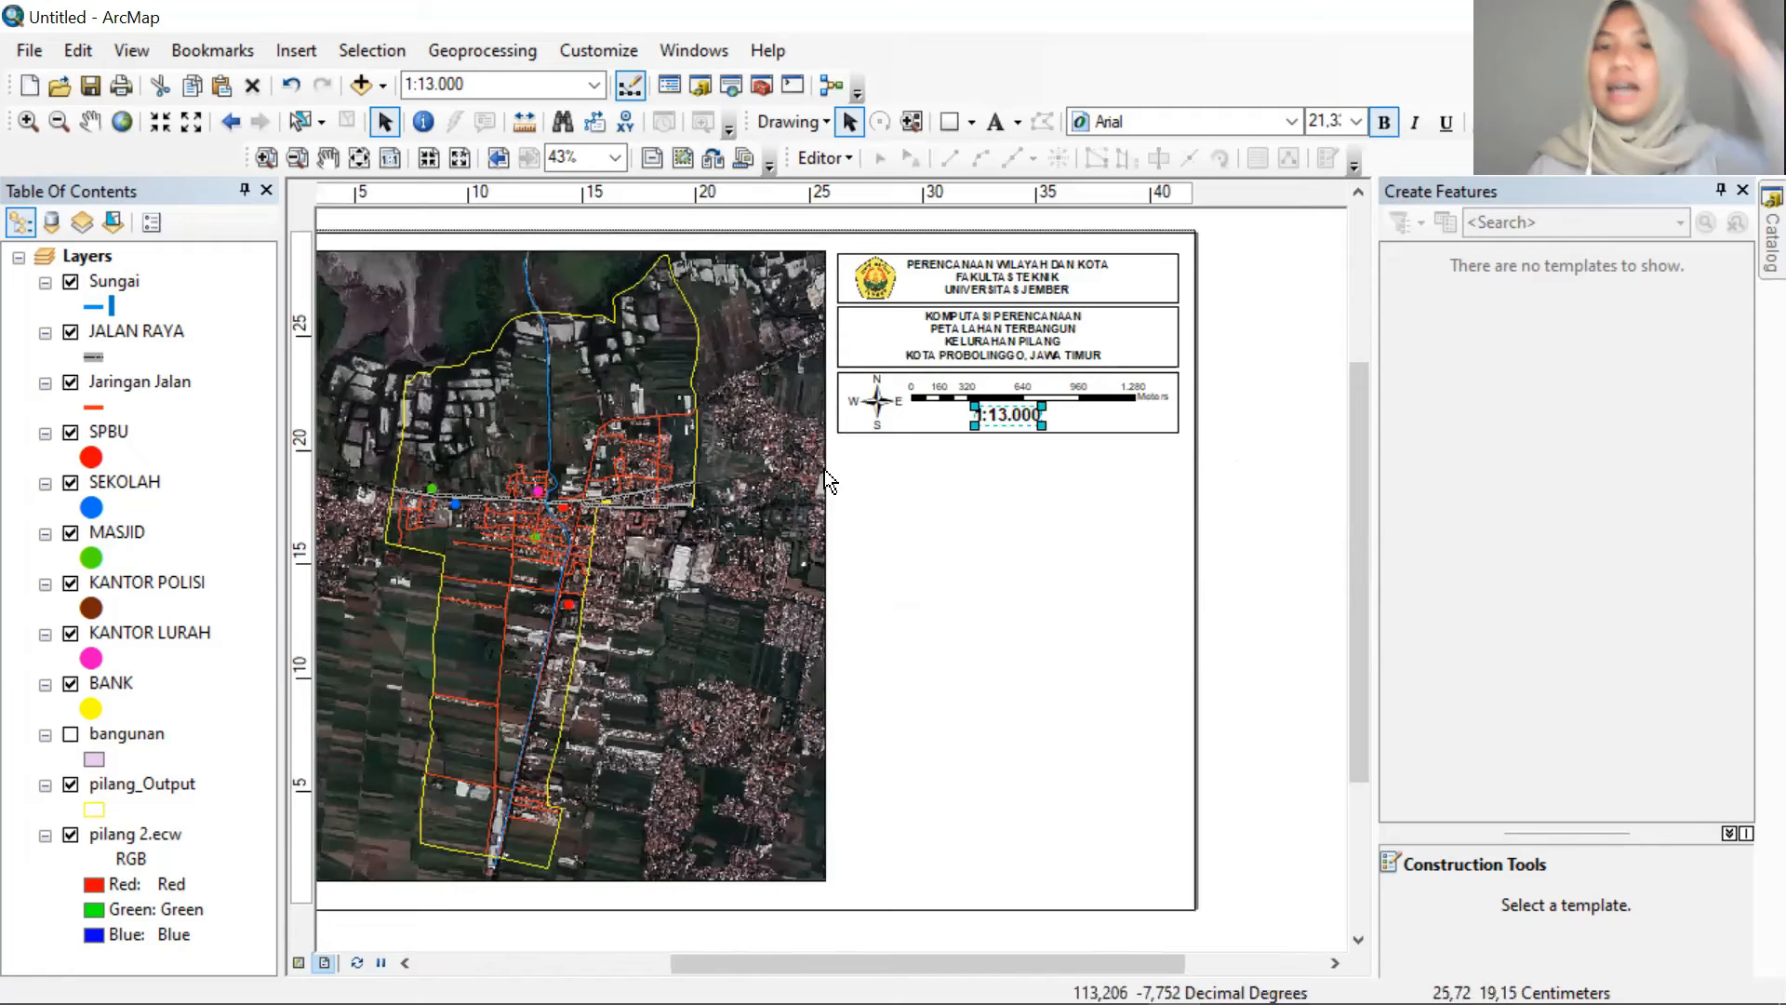
click(865, 428)
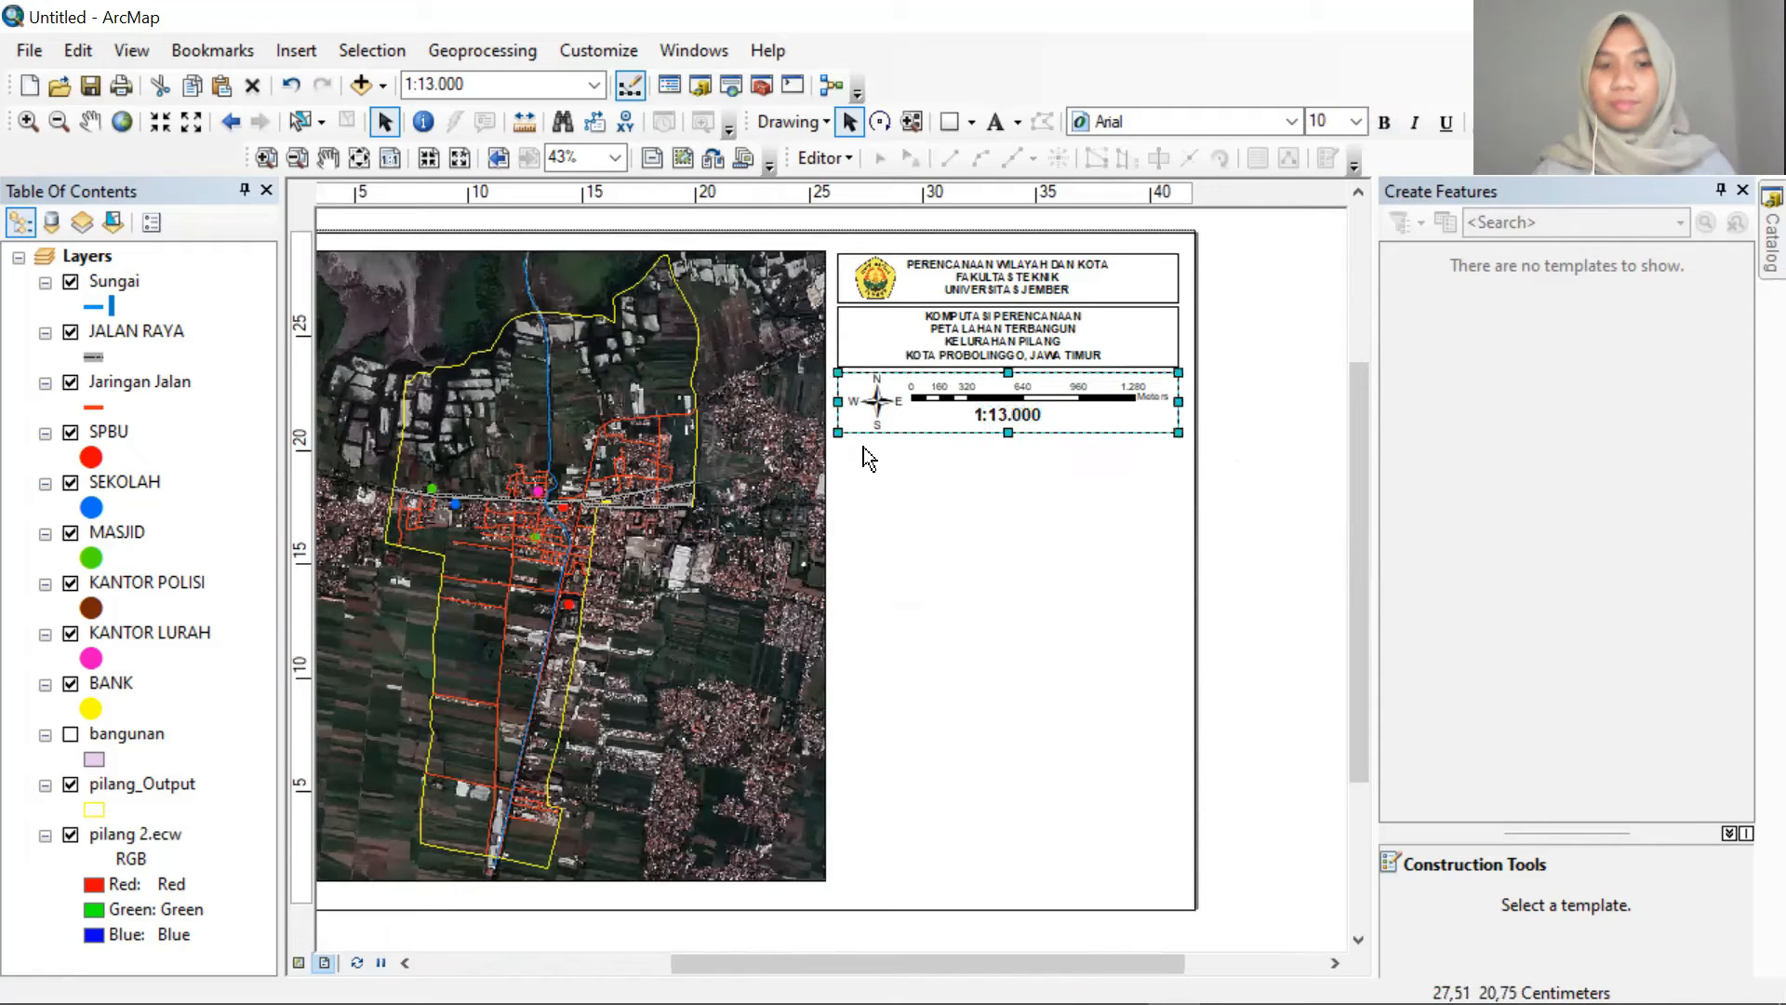
drag(966, 430, 980, 442)
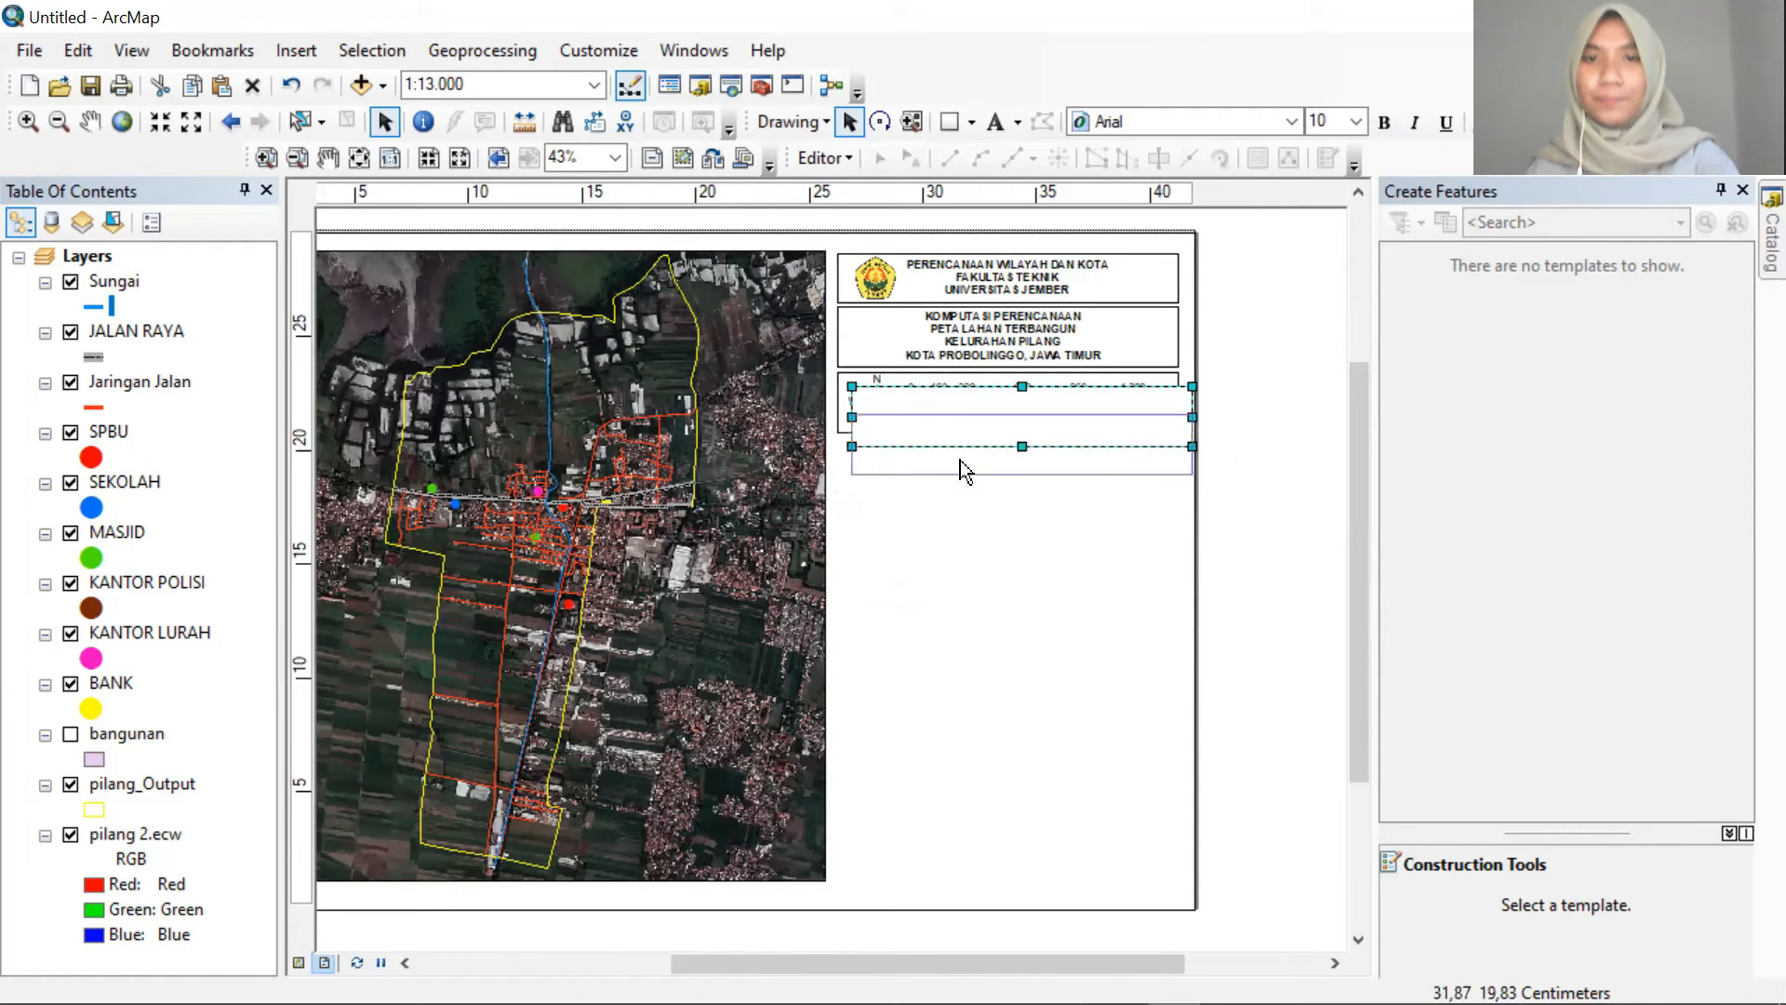
click(838, 197)
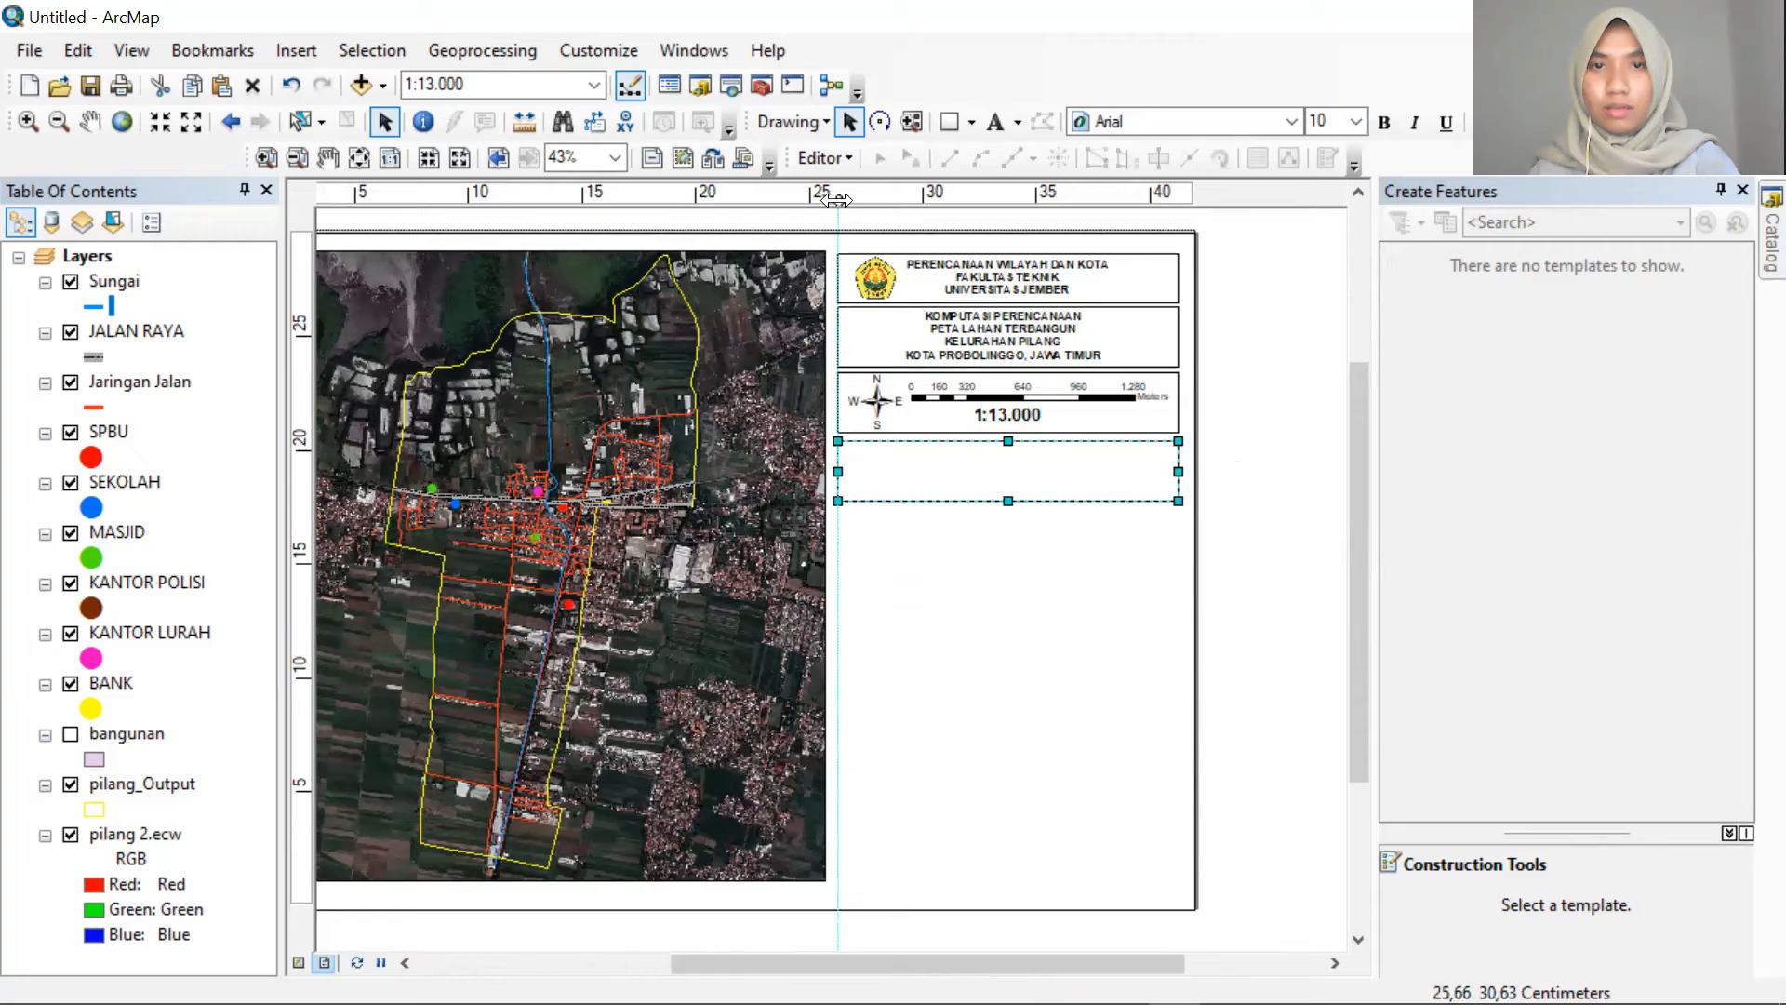
Stretch the fourth box downward to make it about two and a half times as tall
drag(1006, 505, 1024, 598)
click(1244, 598)
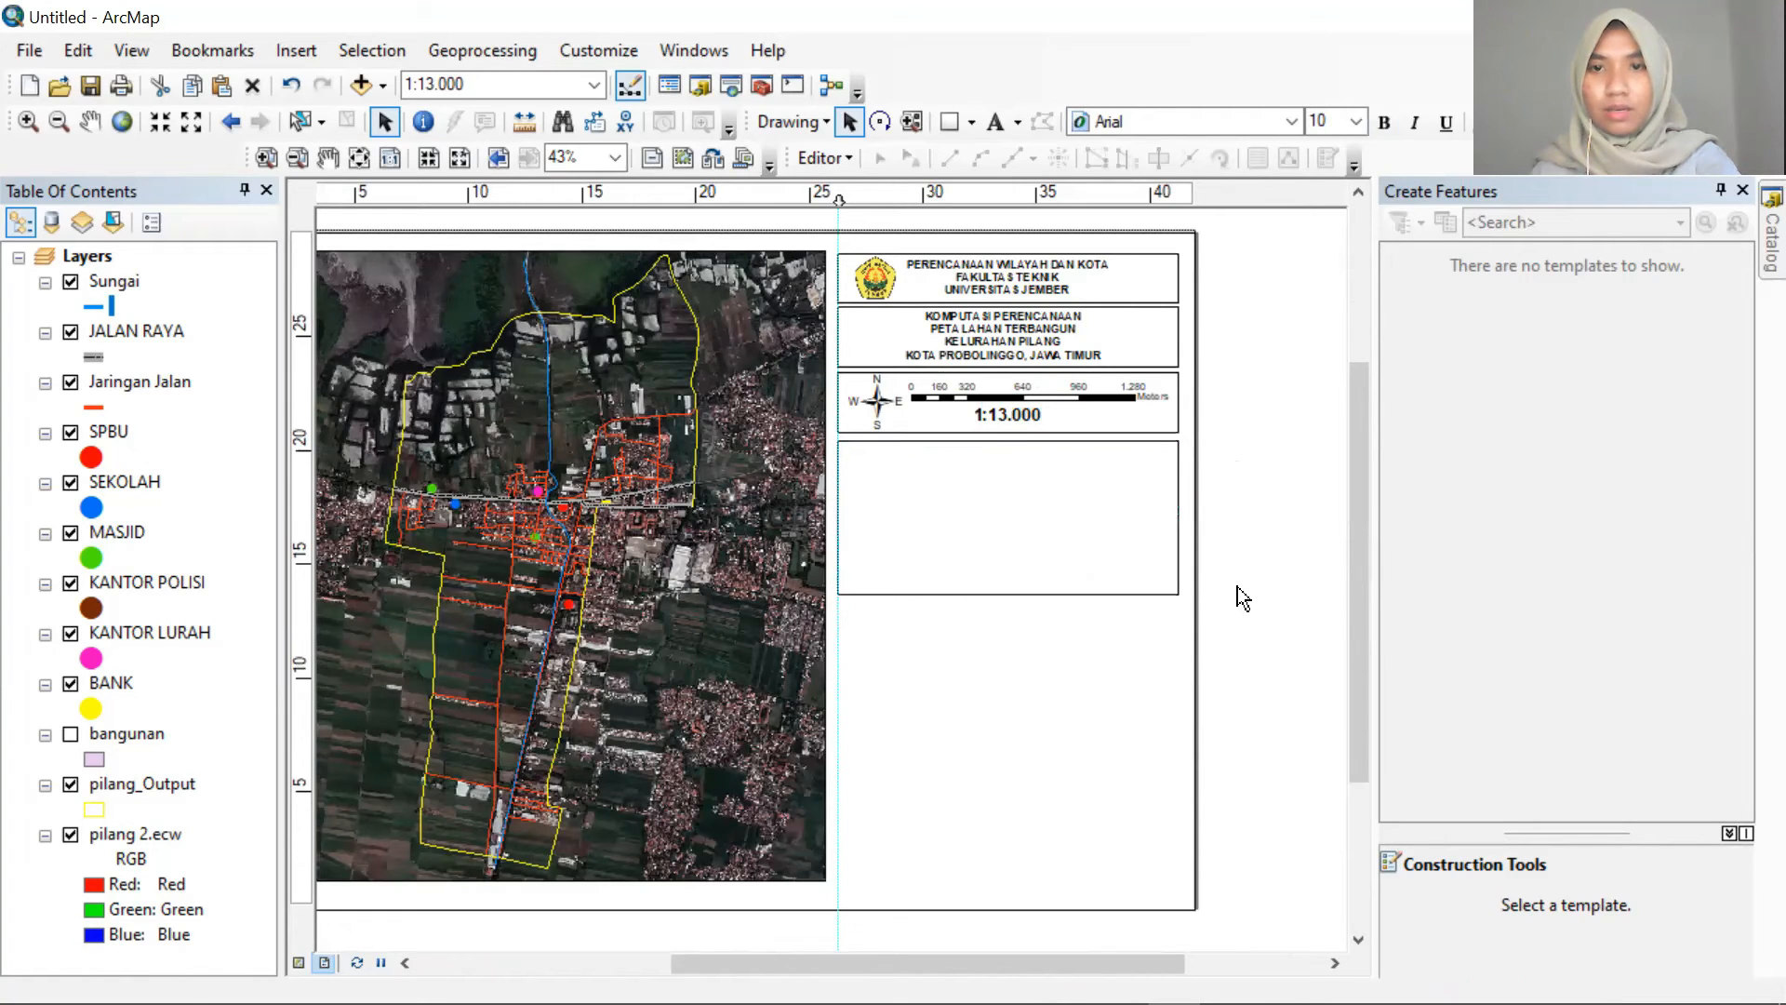
click(1057, 530)
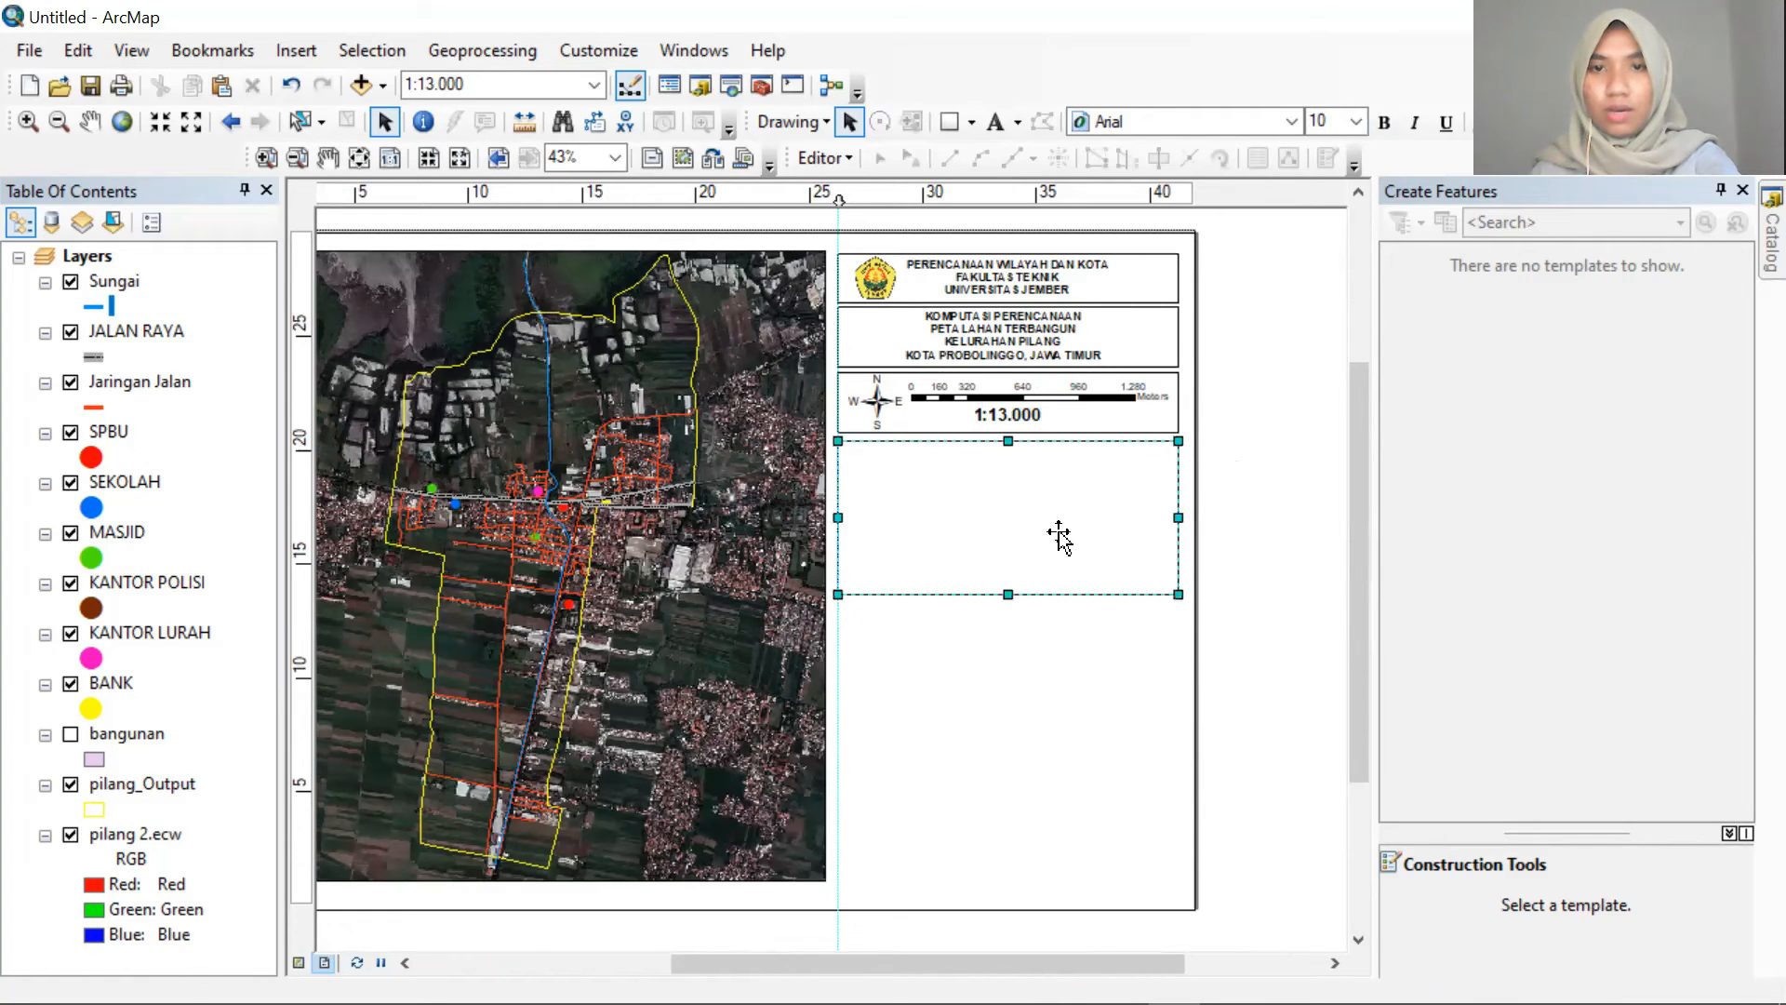
Start a new legend, remove pilang 2.ecw from its items, and set it to two columns
click(296, 50)
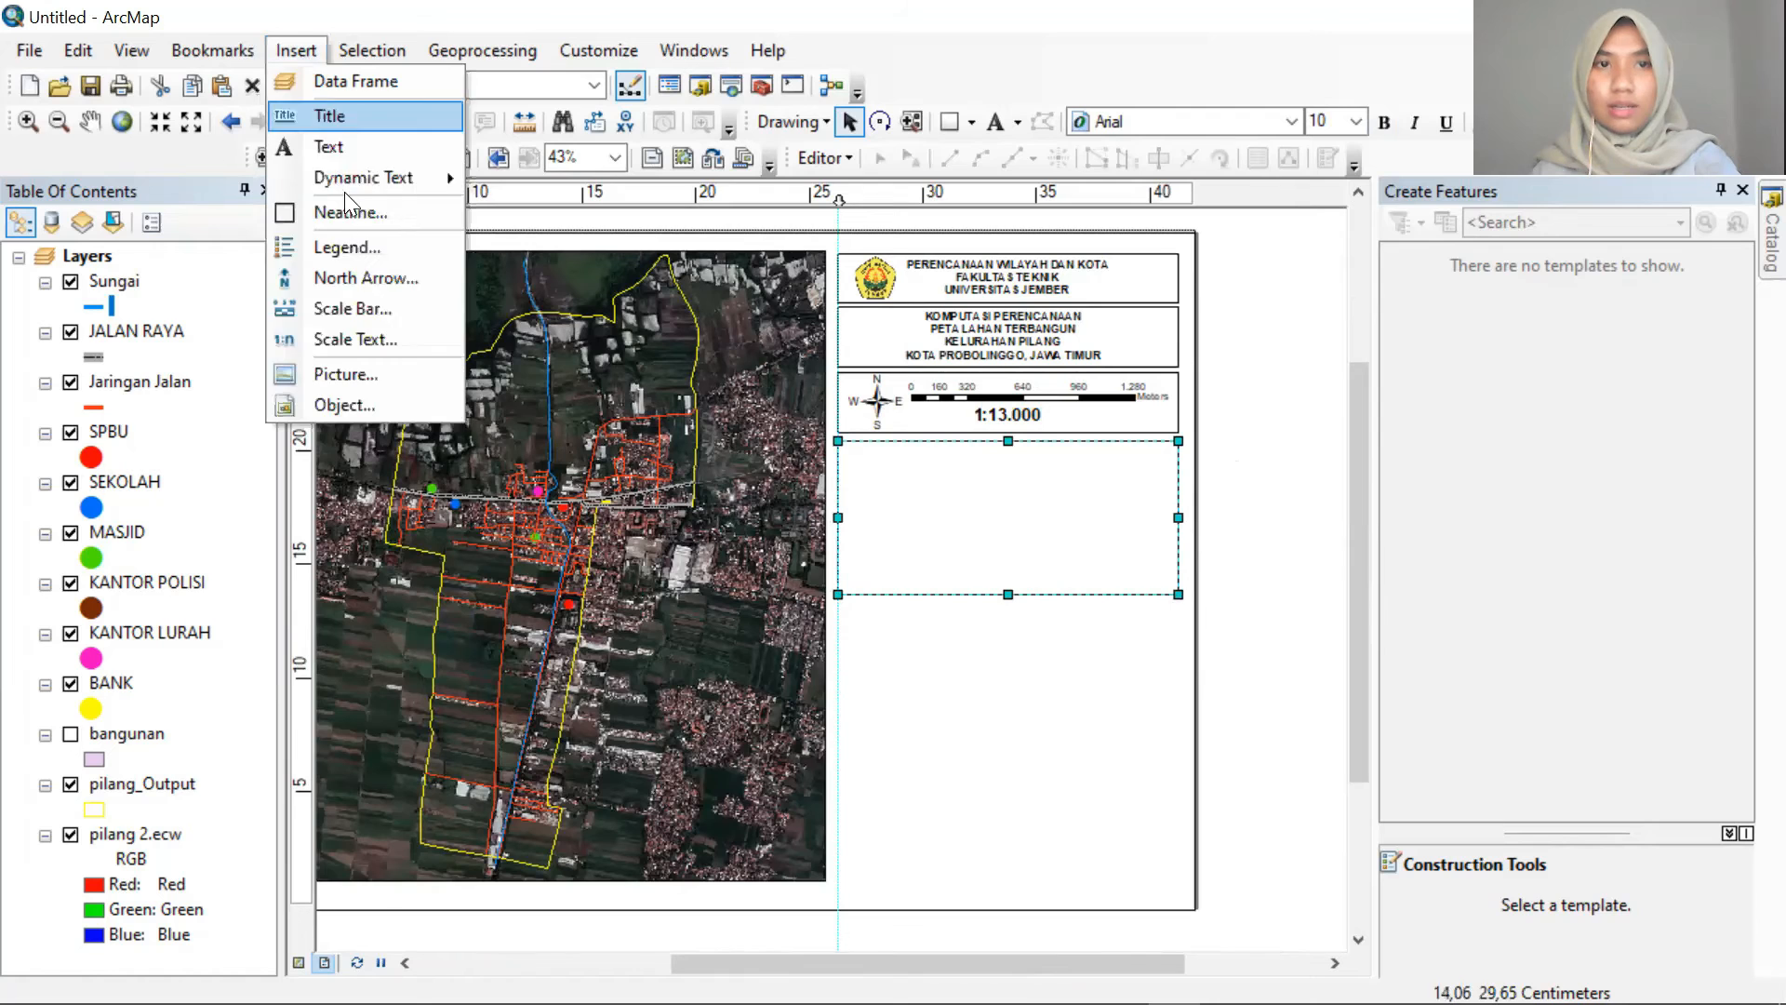
click(345, 247)
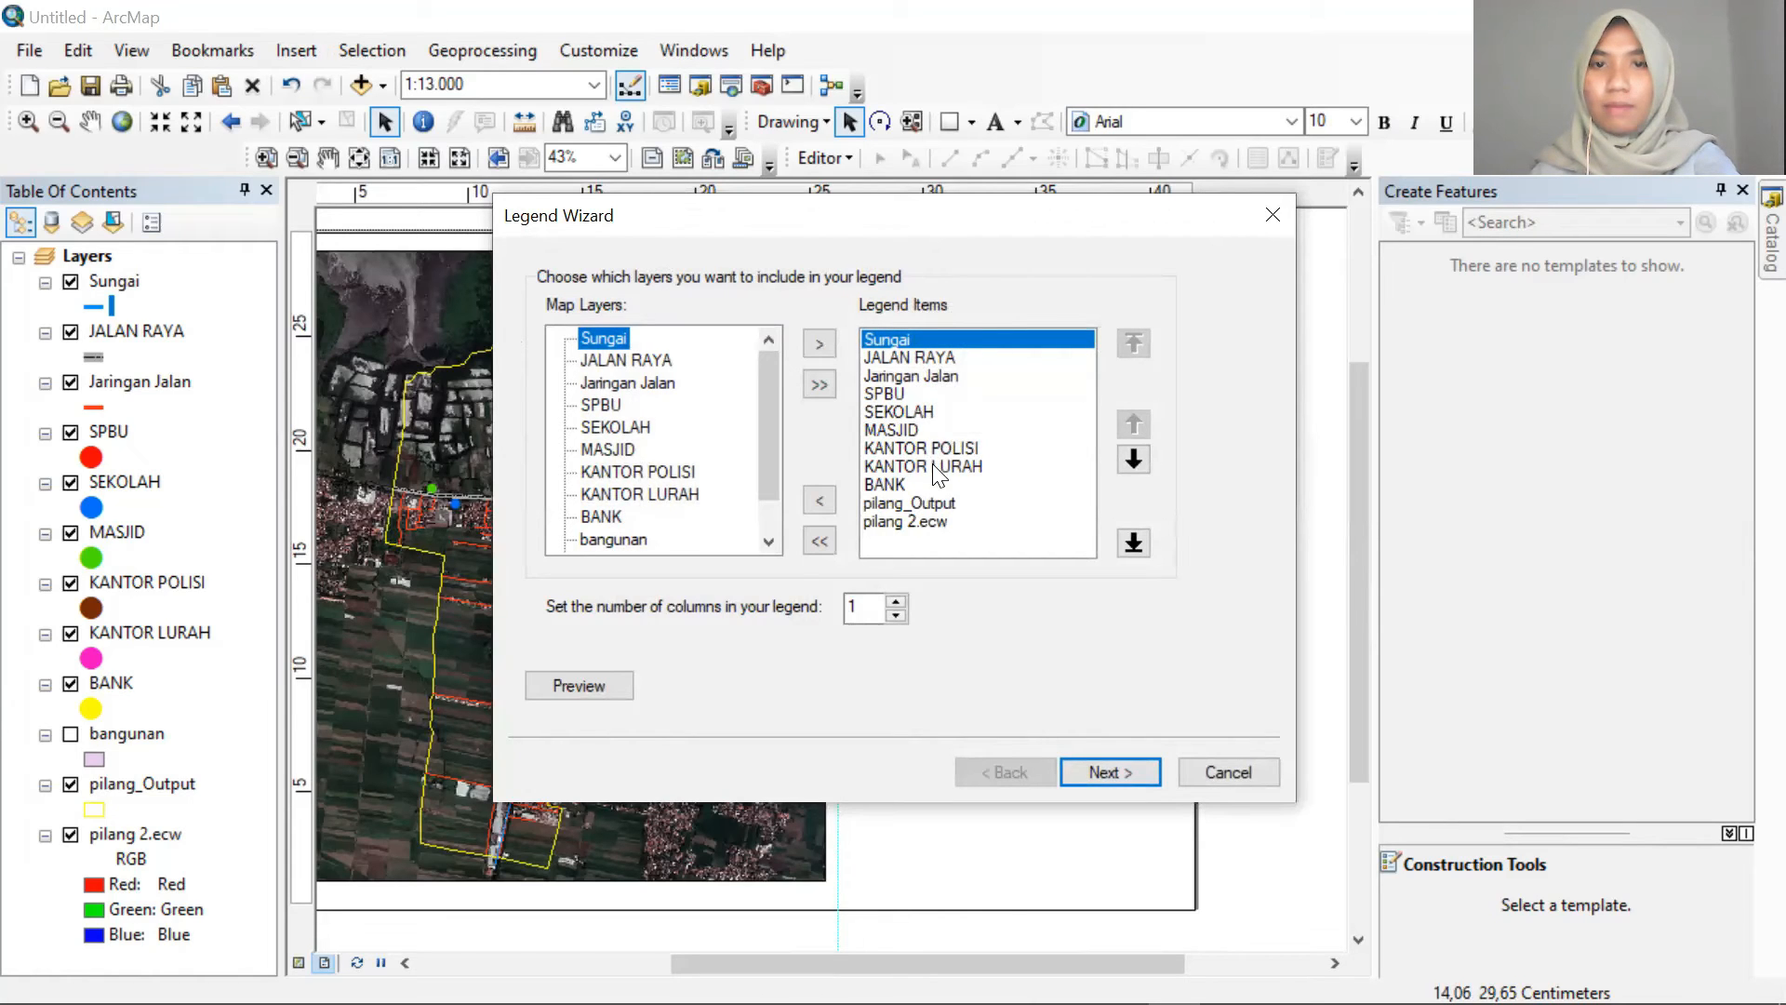
click(933, 522)
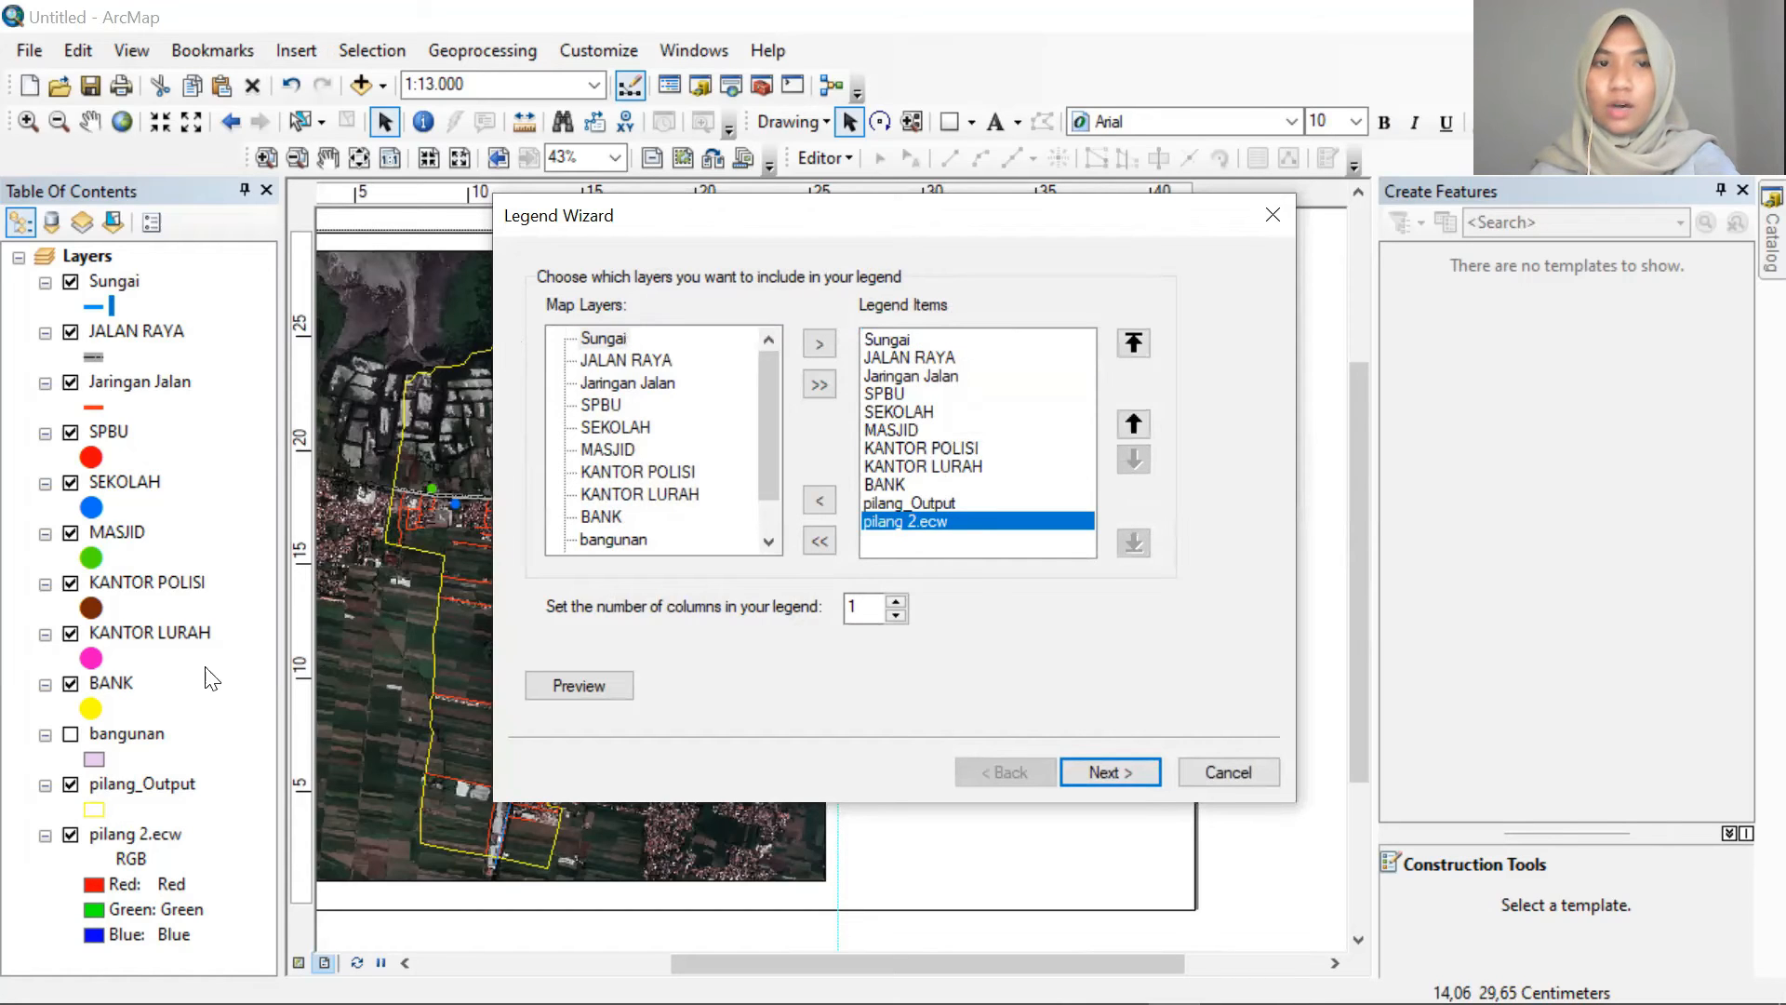
click(831, 510)
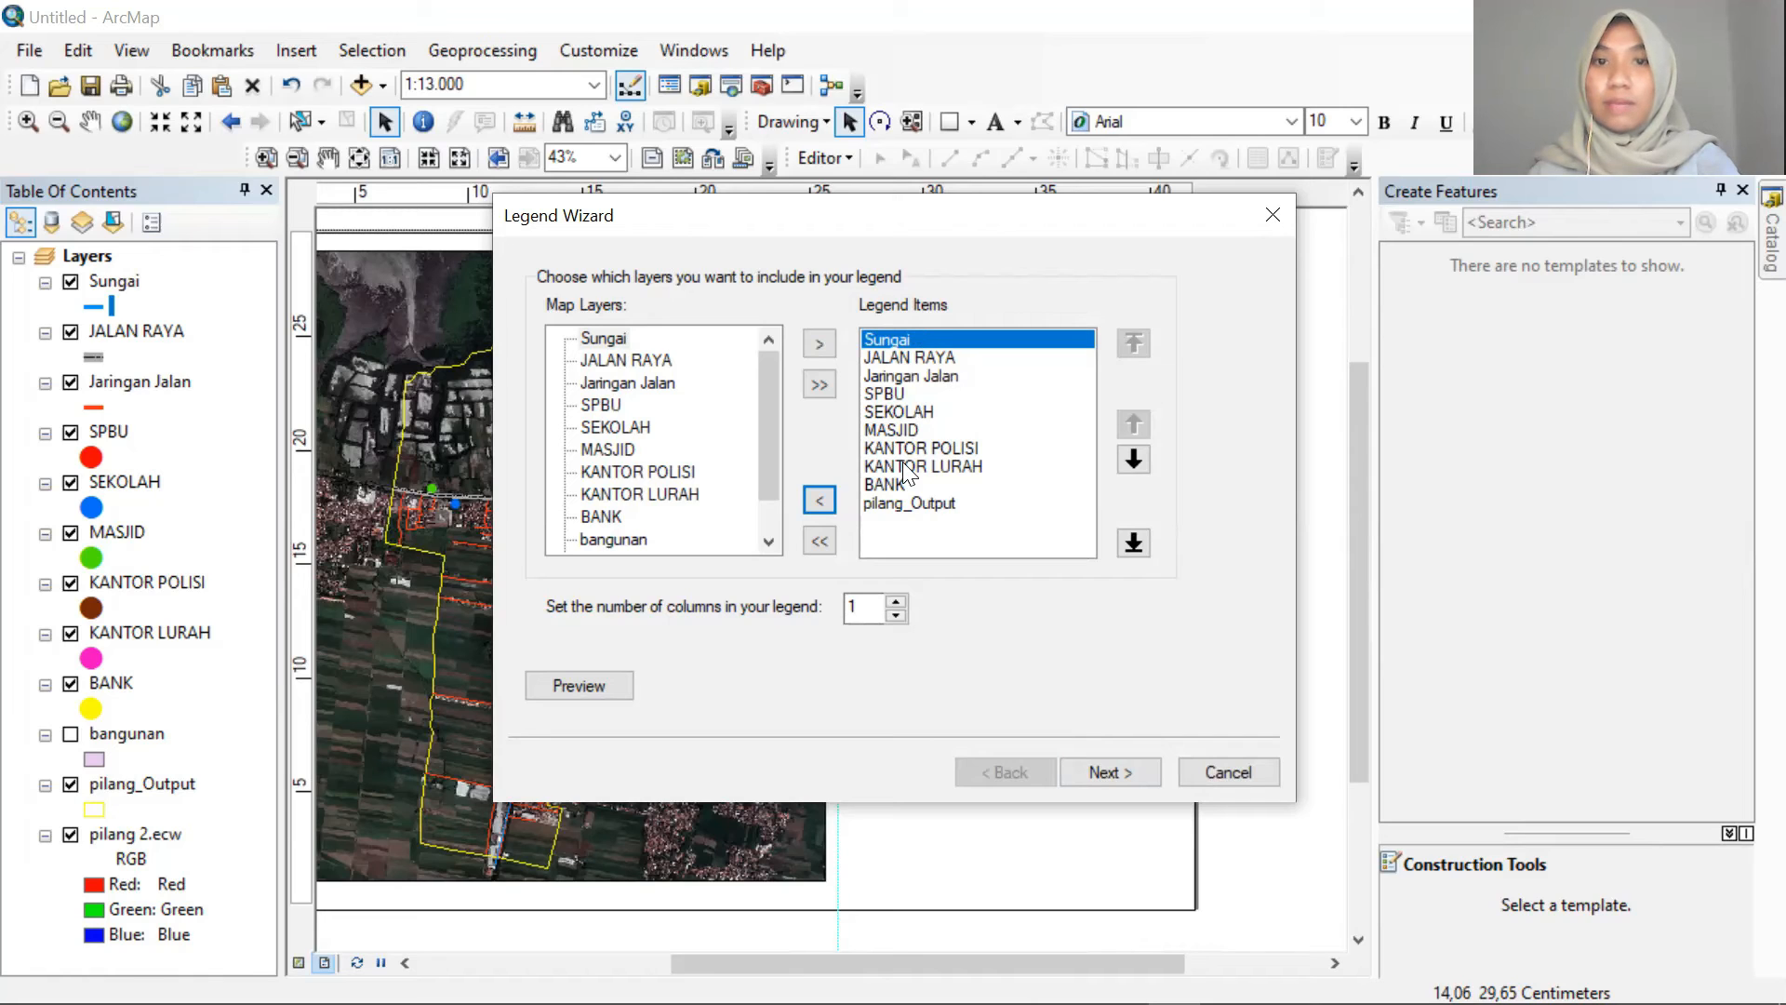
click(897, 601)
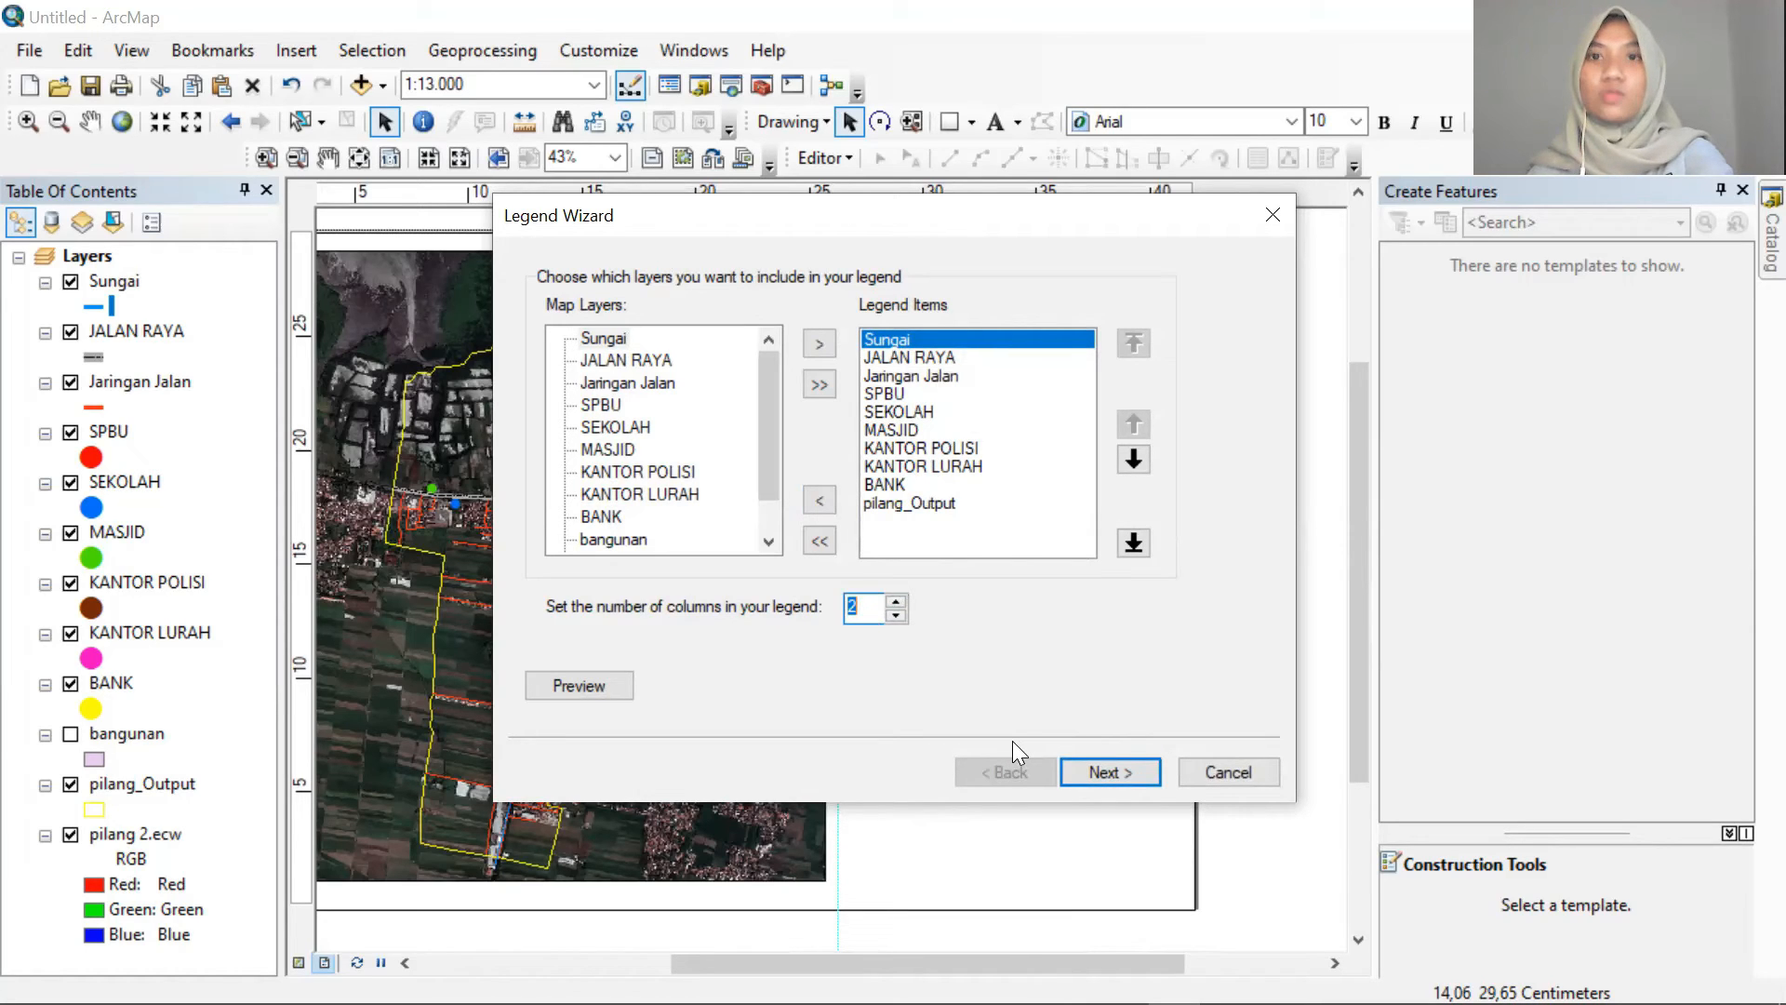
Title the legend LEGENDA and keep the default frame, patch and spacing settings
click(1118, 772)
drag(799, 336, 5, 358)
key(BackSpace)
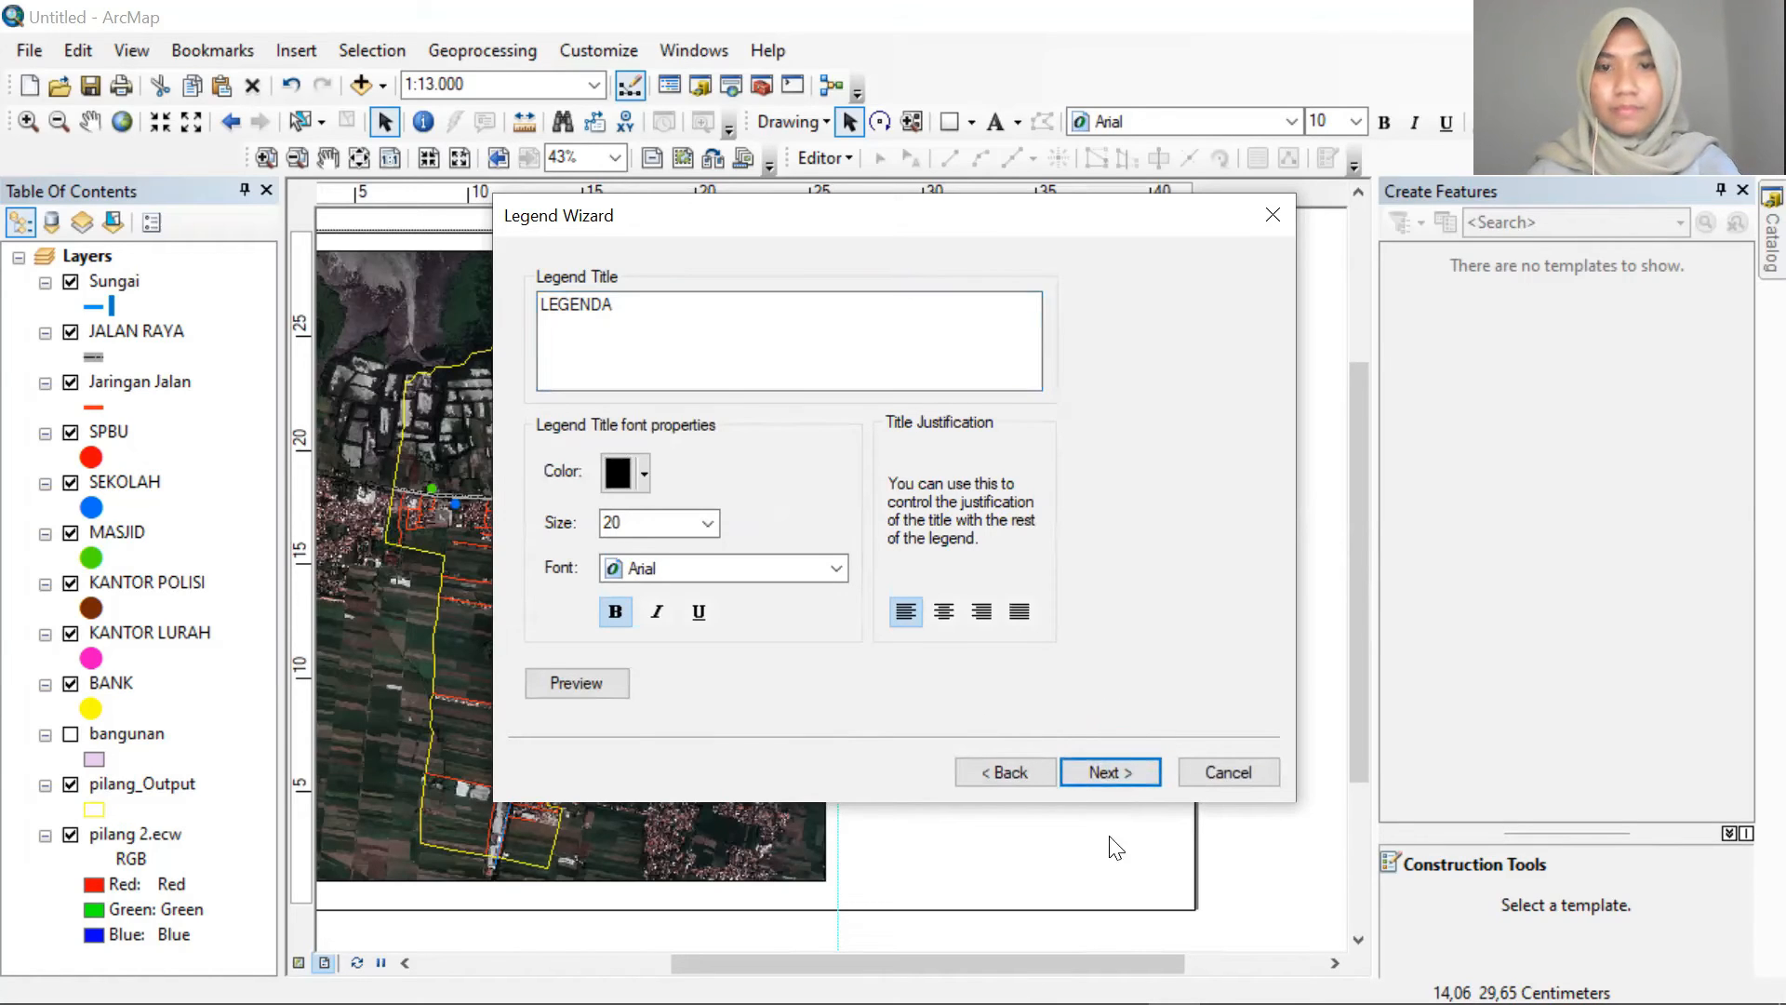
click(1122, 767)
click(1121, 767)
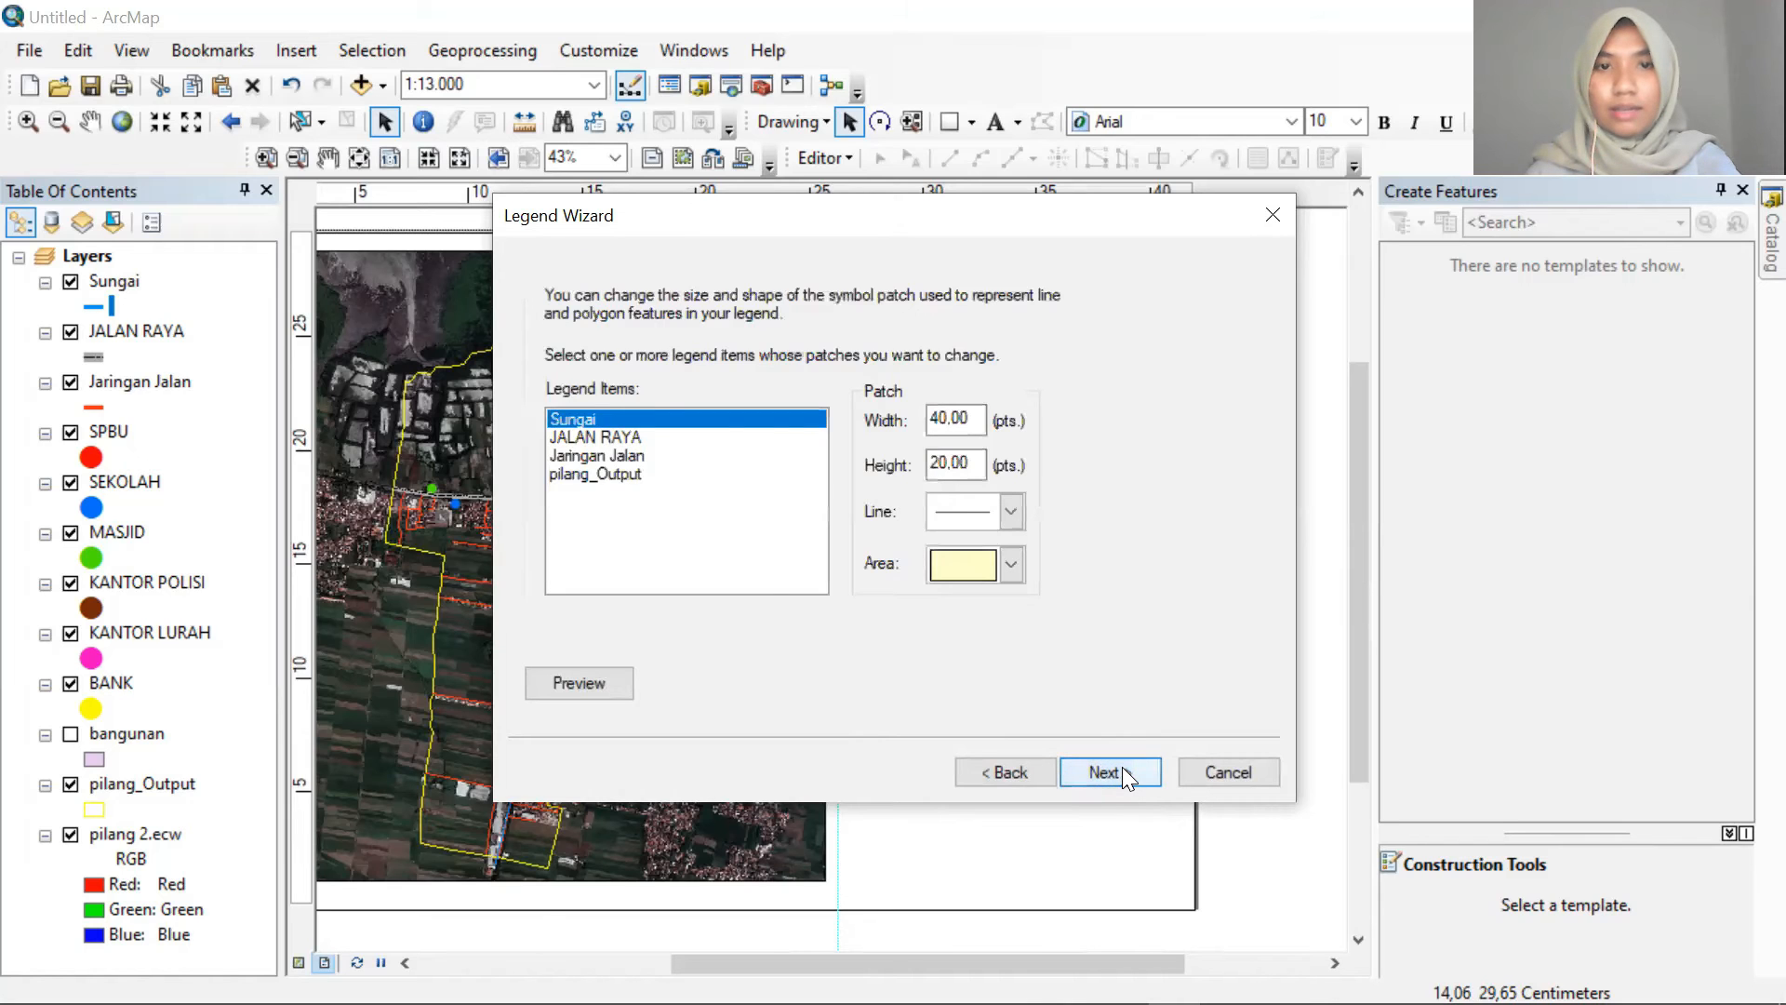
click(1122, 767)
click(1120, 768)
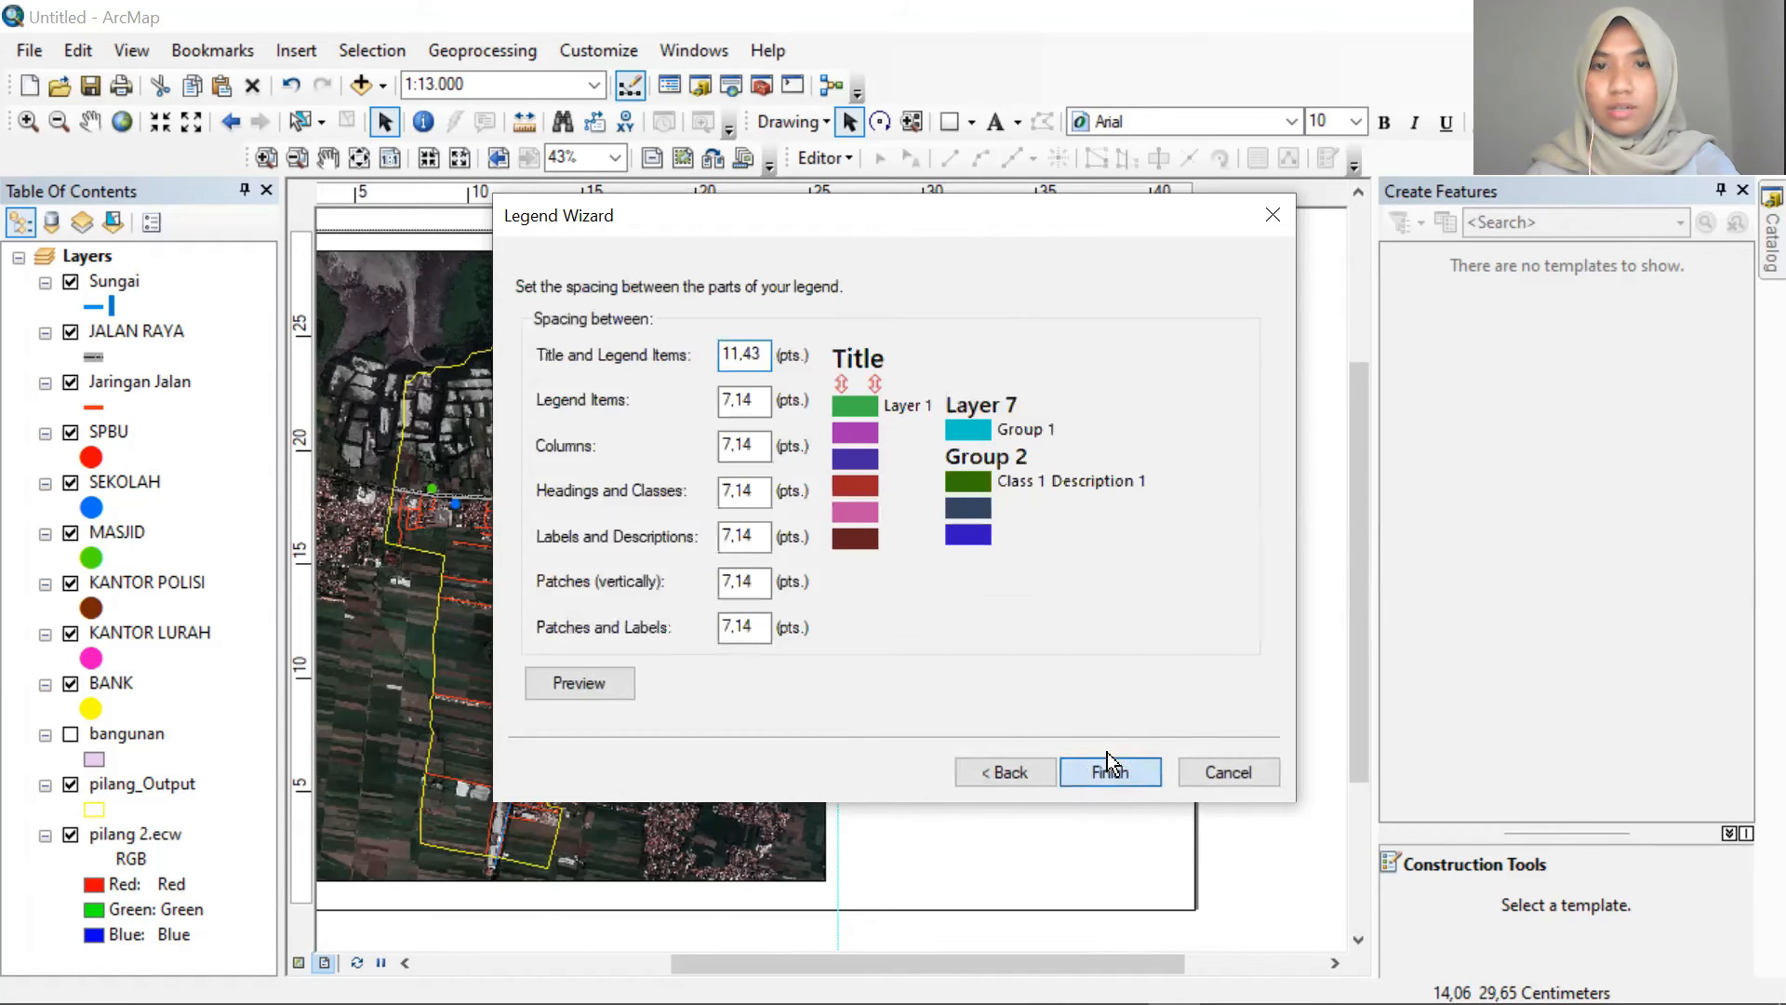
Place the finished legend inside the fourth box, beneath the scale bar box
drag(1020, 611, 1114, 555)
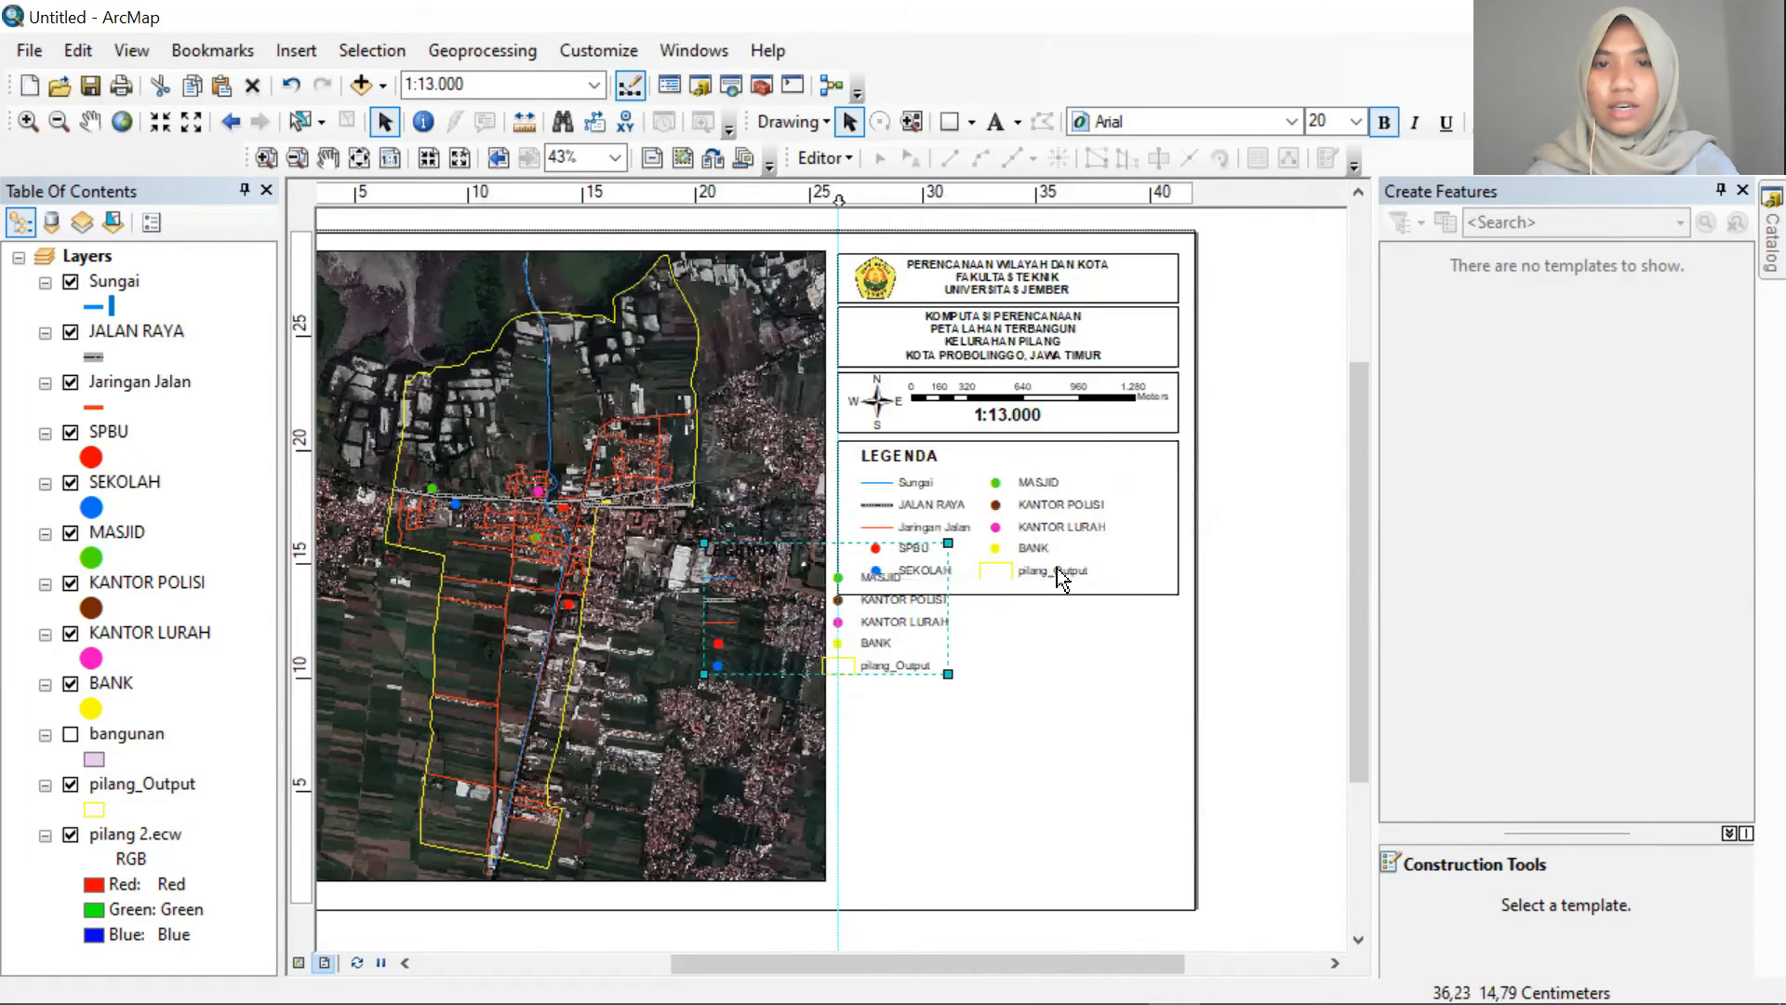
scroll(951, 697, down, 2)
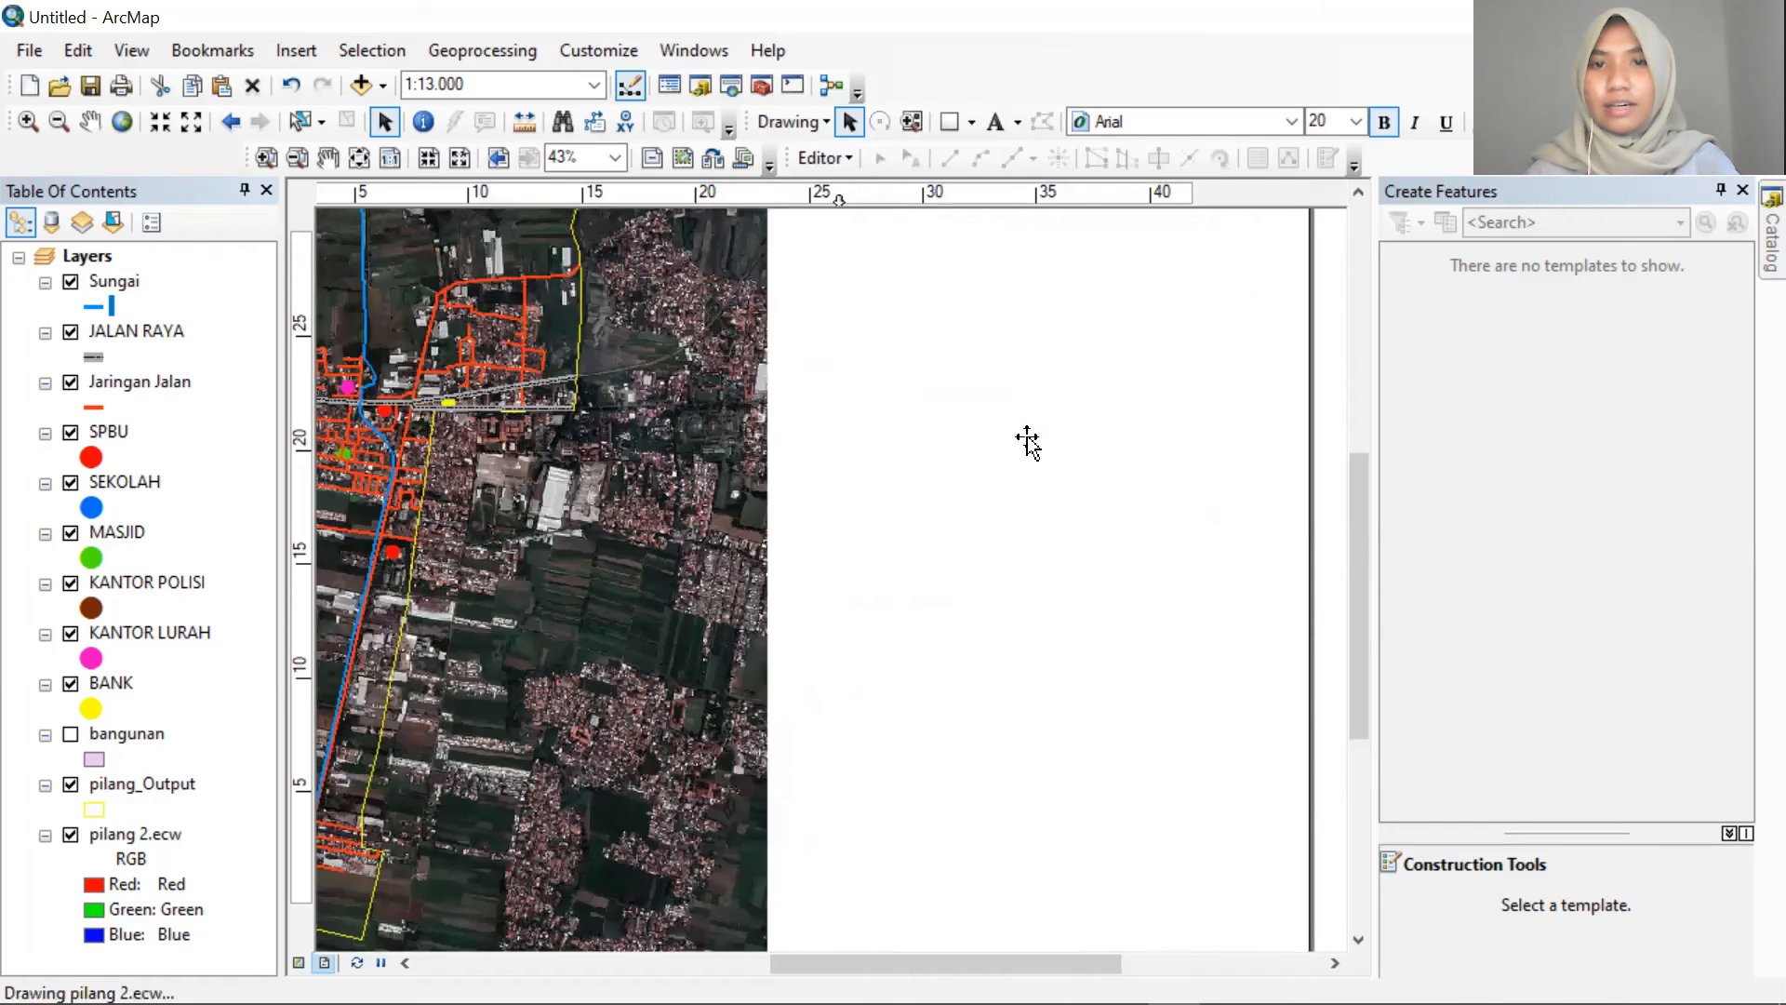
drag(1024, 435, 1051, 451)
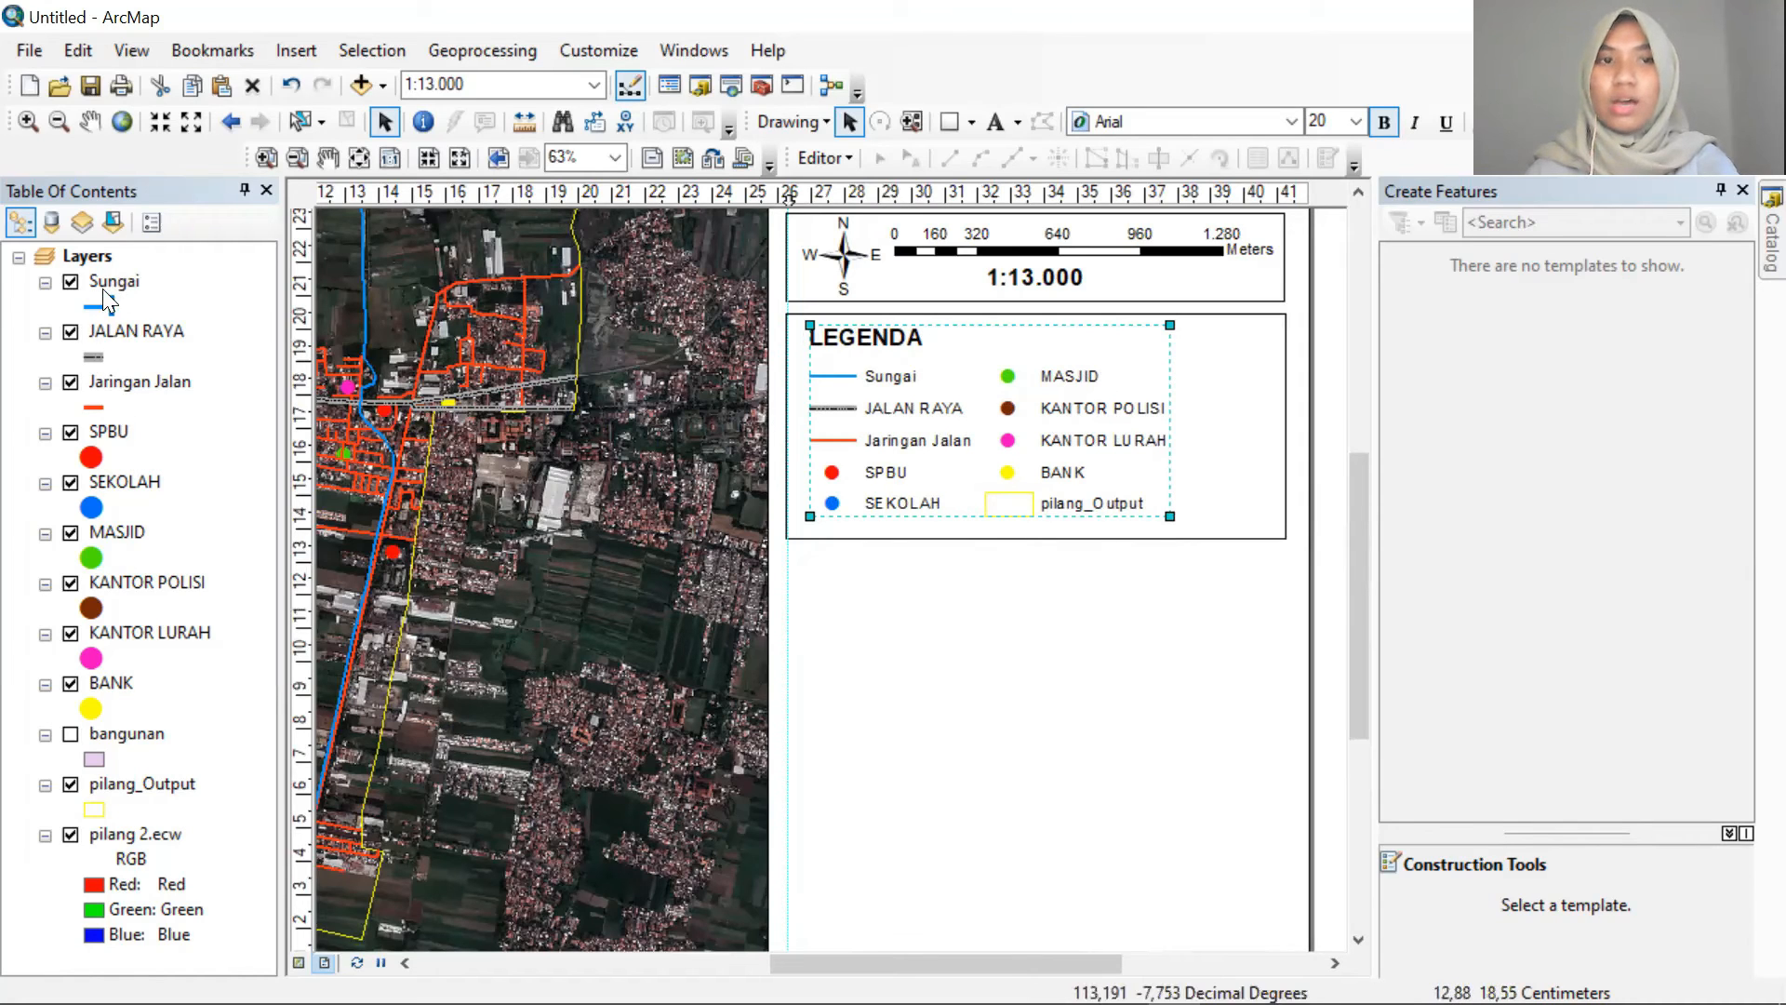
Rename the pilang_Output layer as Batas Administrasi
click(142, 784)
click(162, 785)
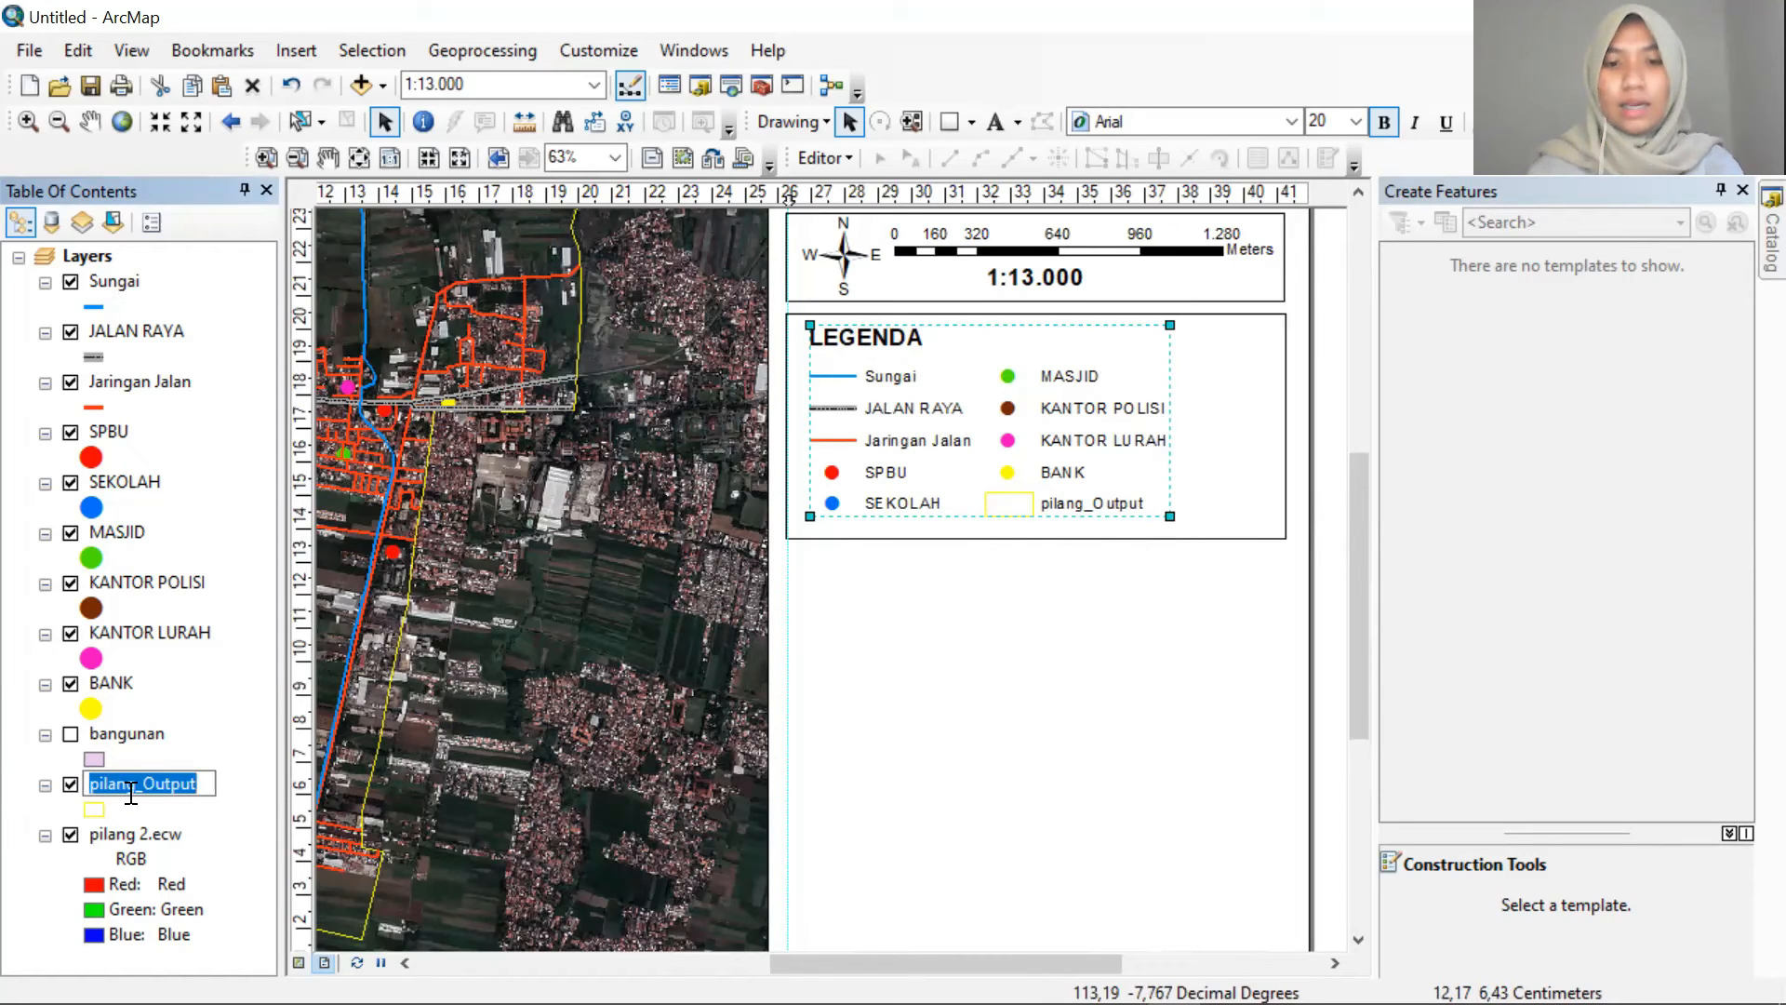
text(Batas)
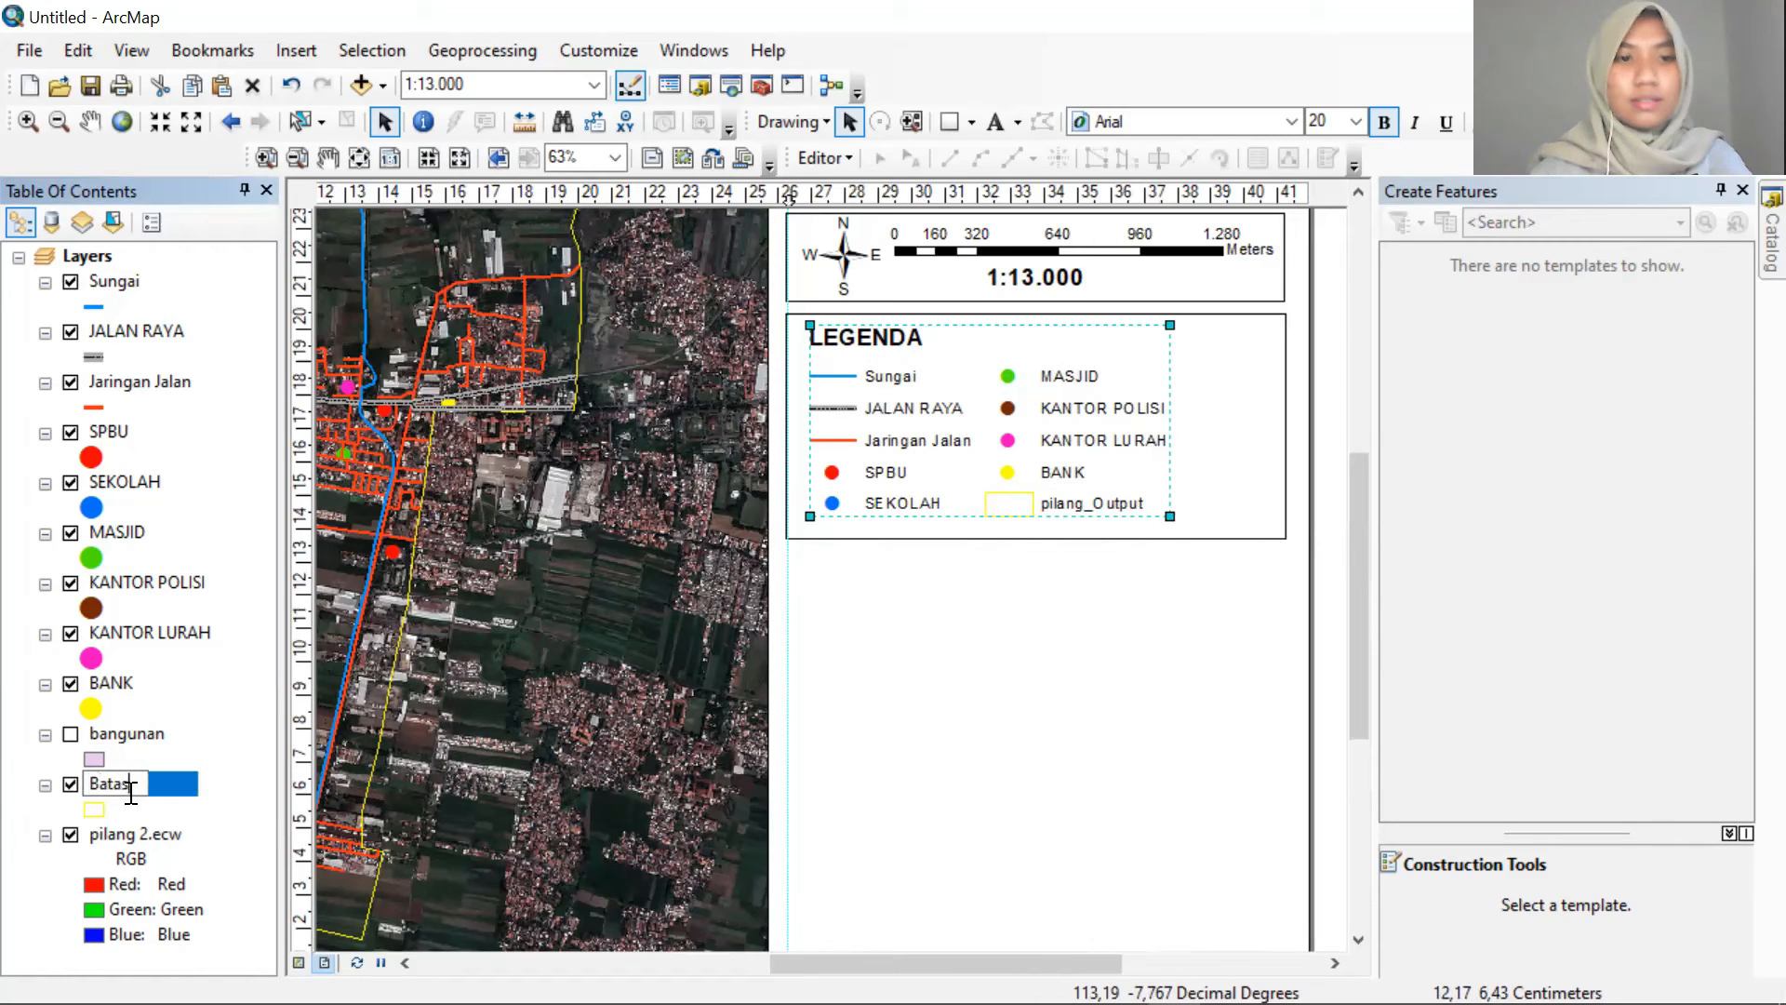
text( Administrasi)
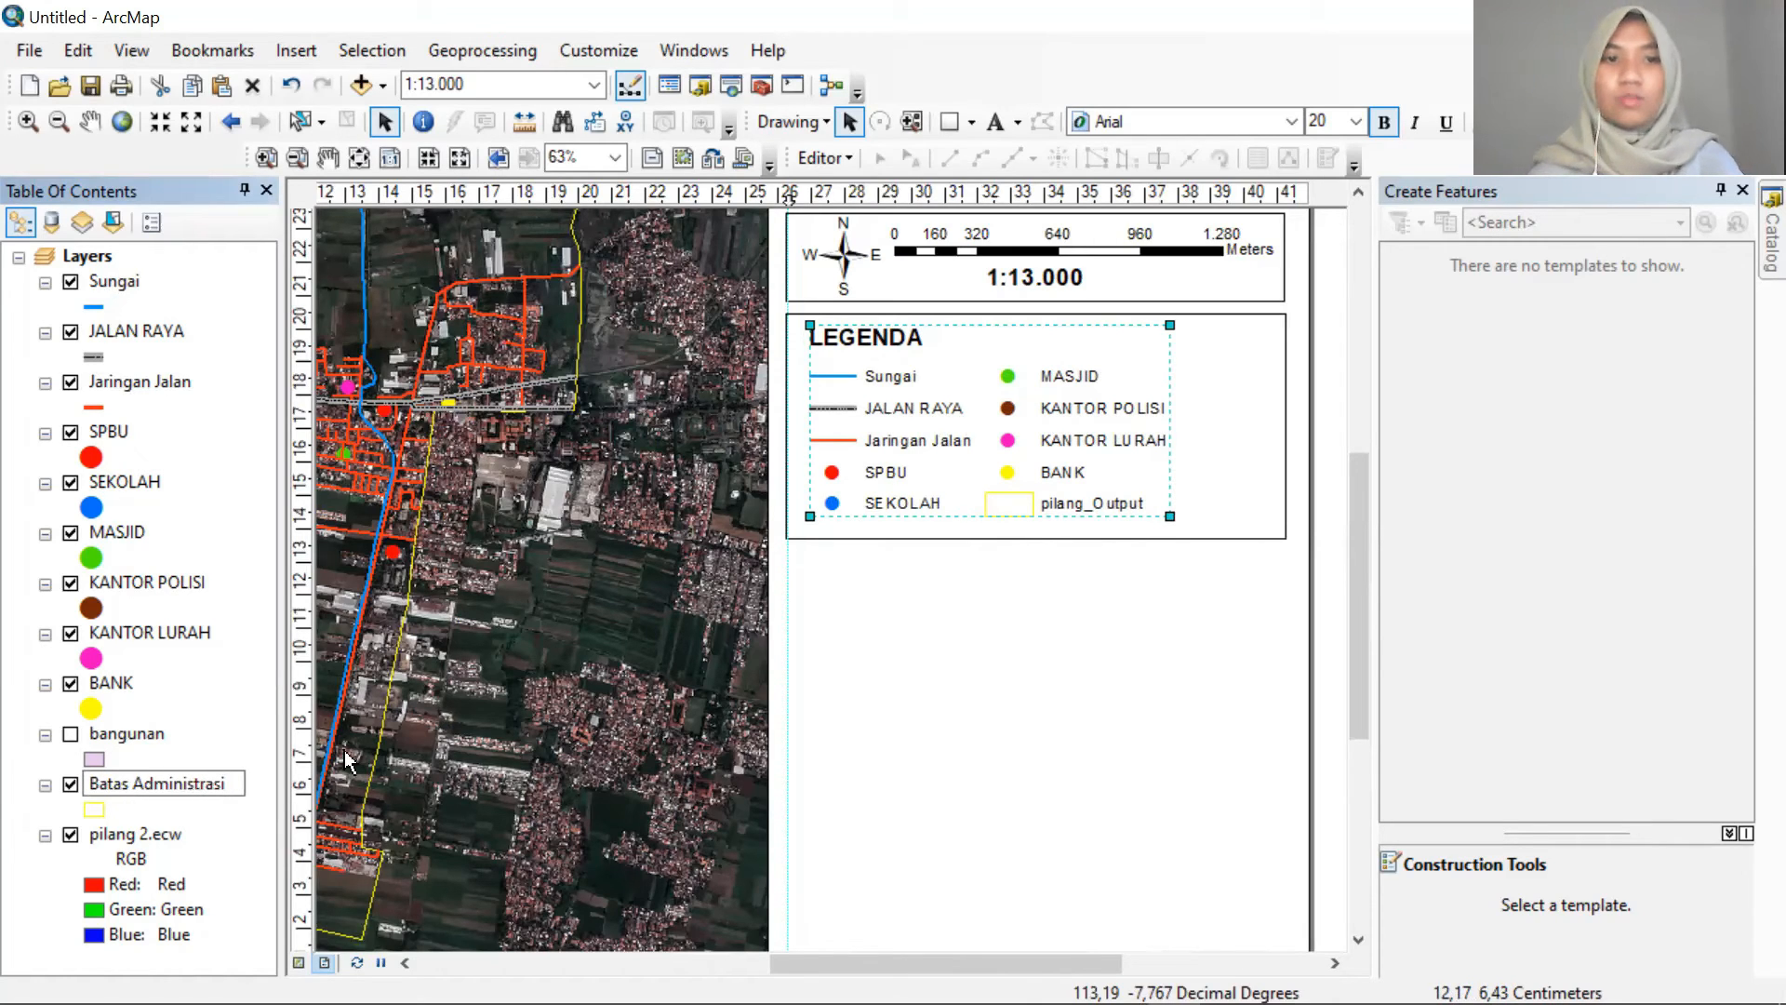
key(Return)
click(1096, 522)
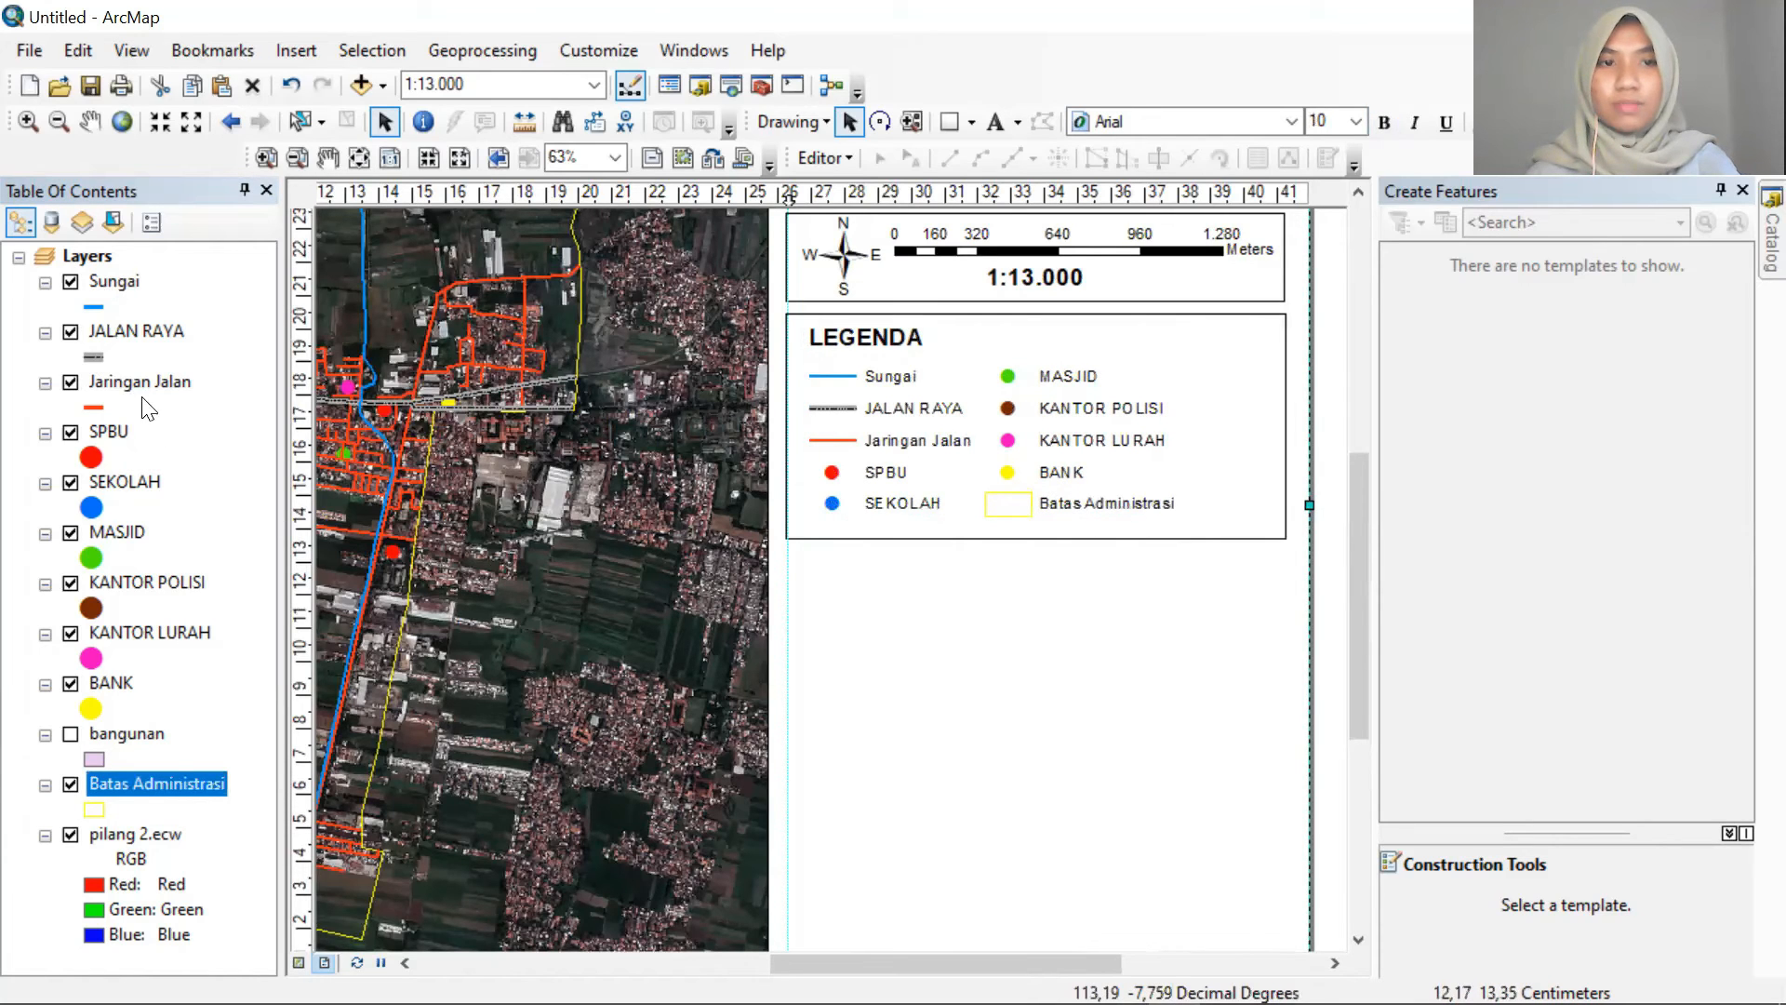
Rename the JALAN RAYA layer as Jalan Nasional
click(165, 332)
key(F2)
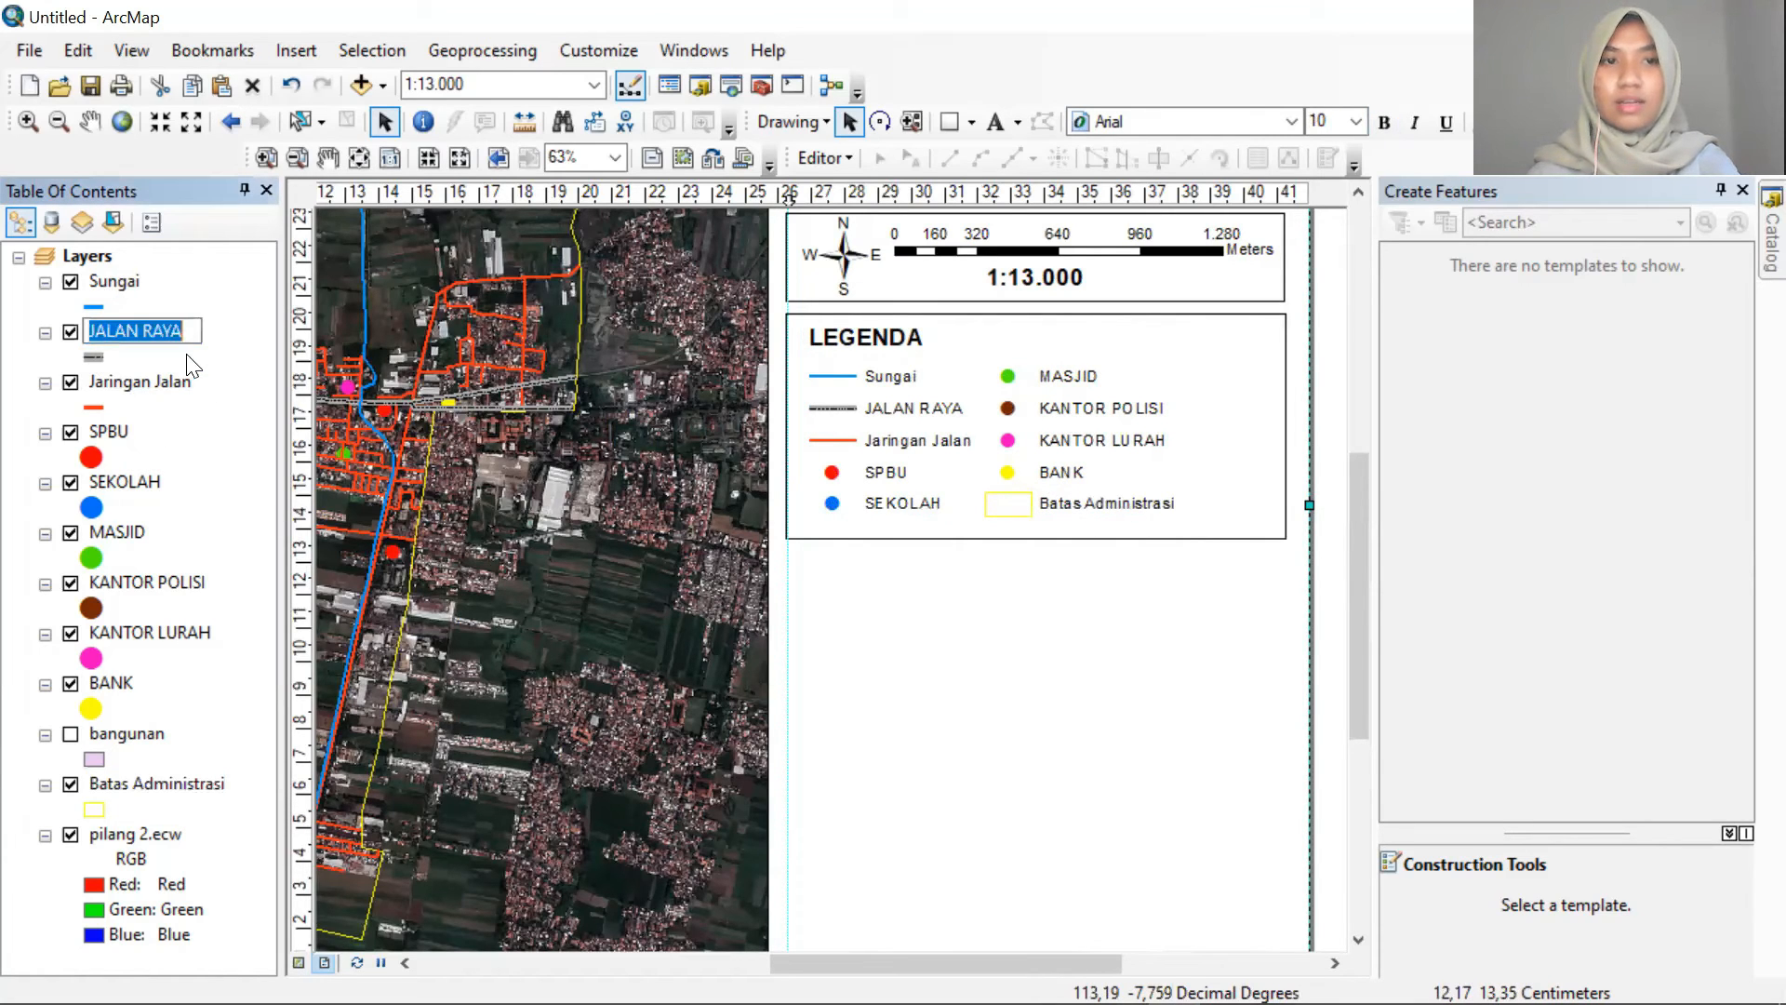
key(BackSpace)
text(Jala)
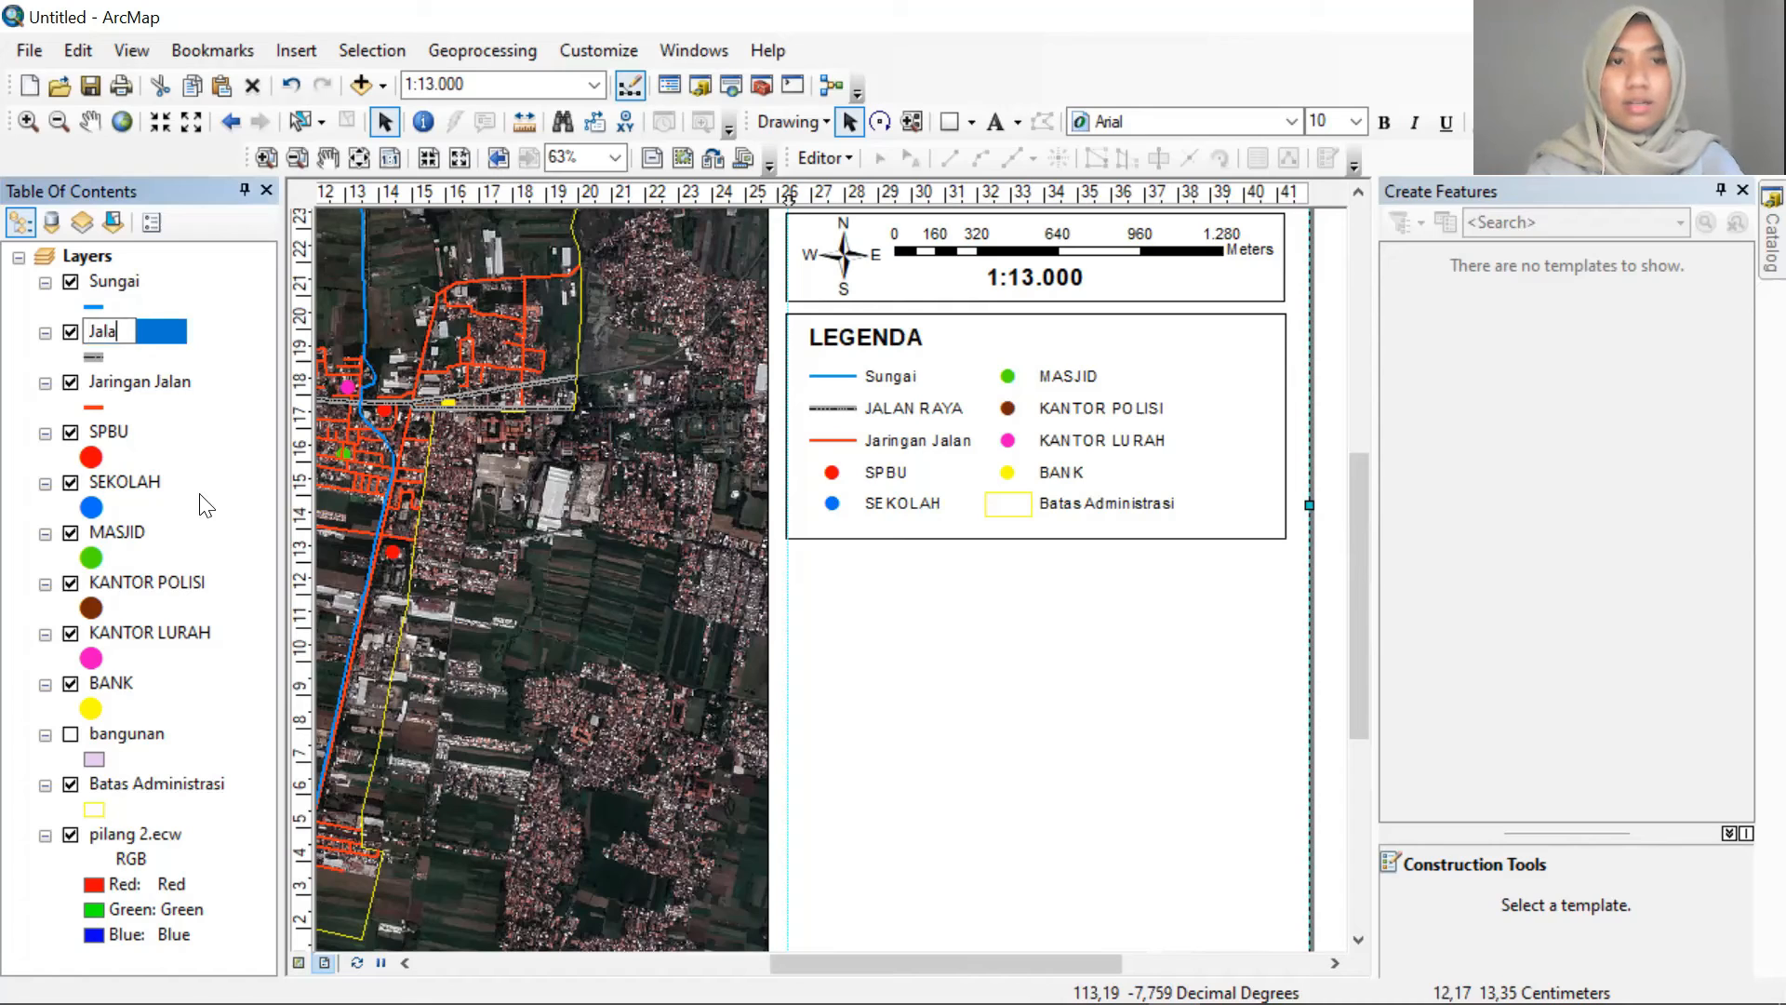
text(n Nasioan)
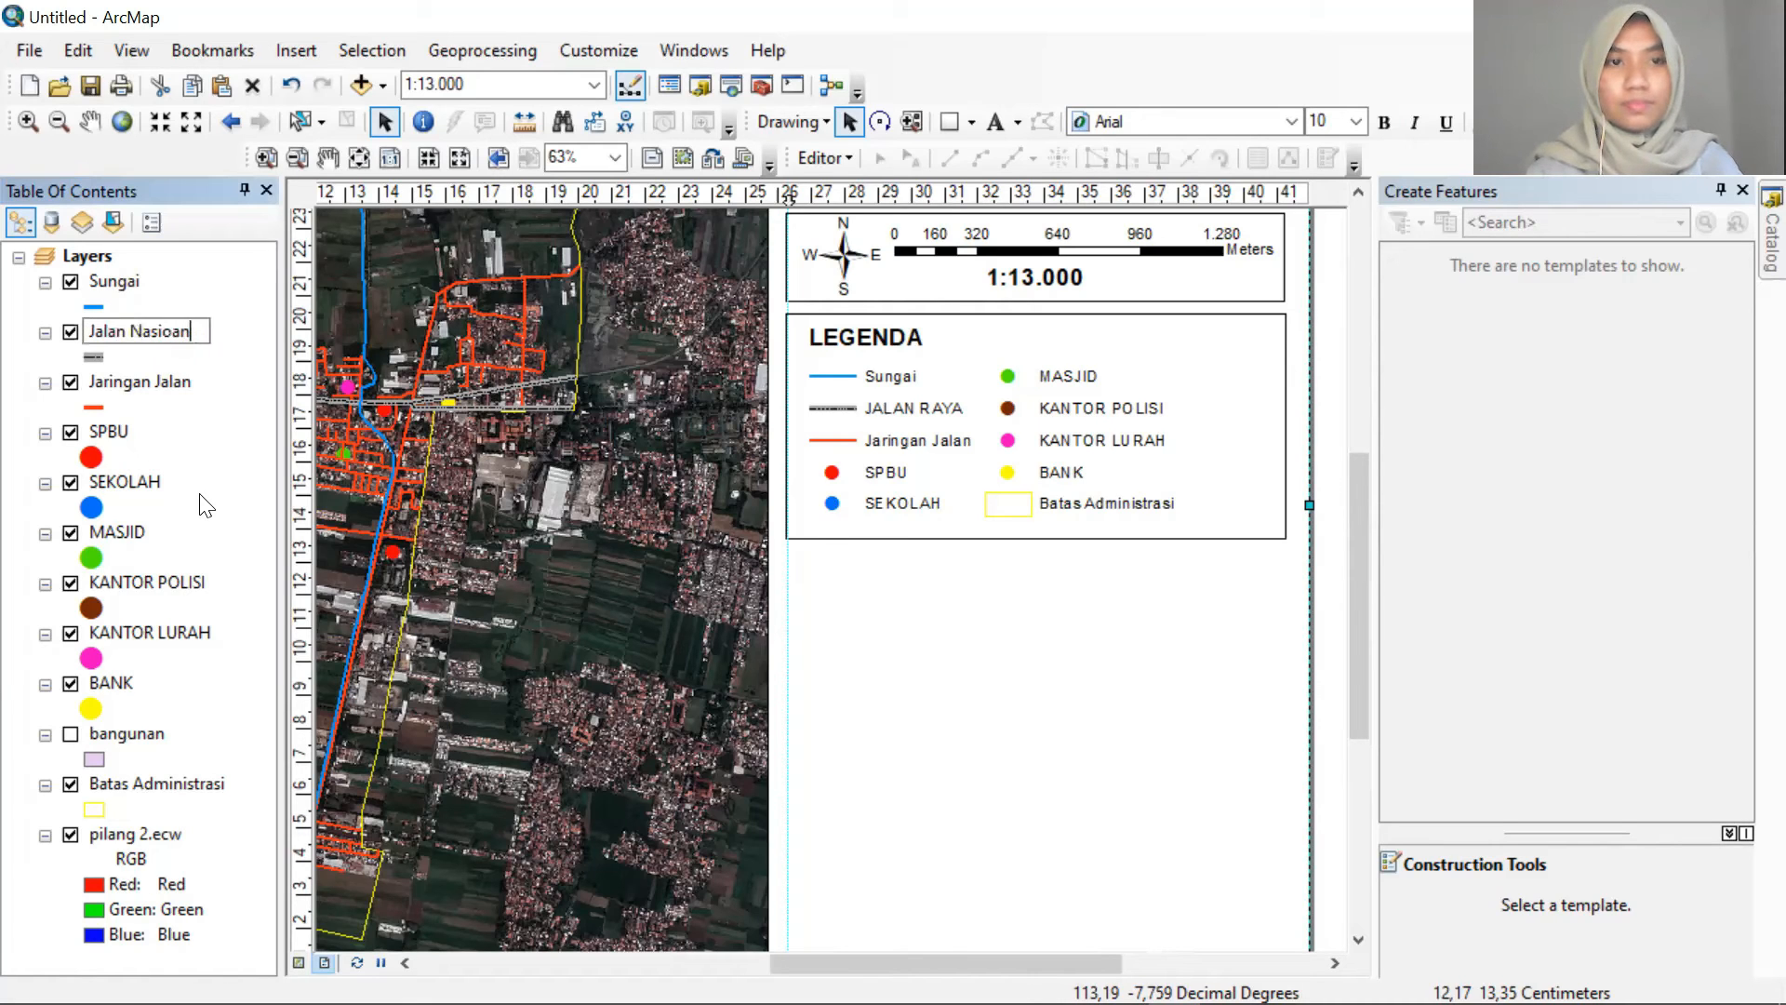
key(BackSpace)
key(BackSpace)
text(nal)
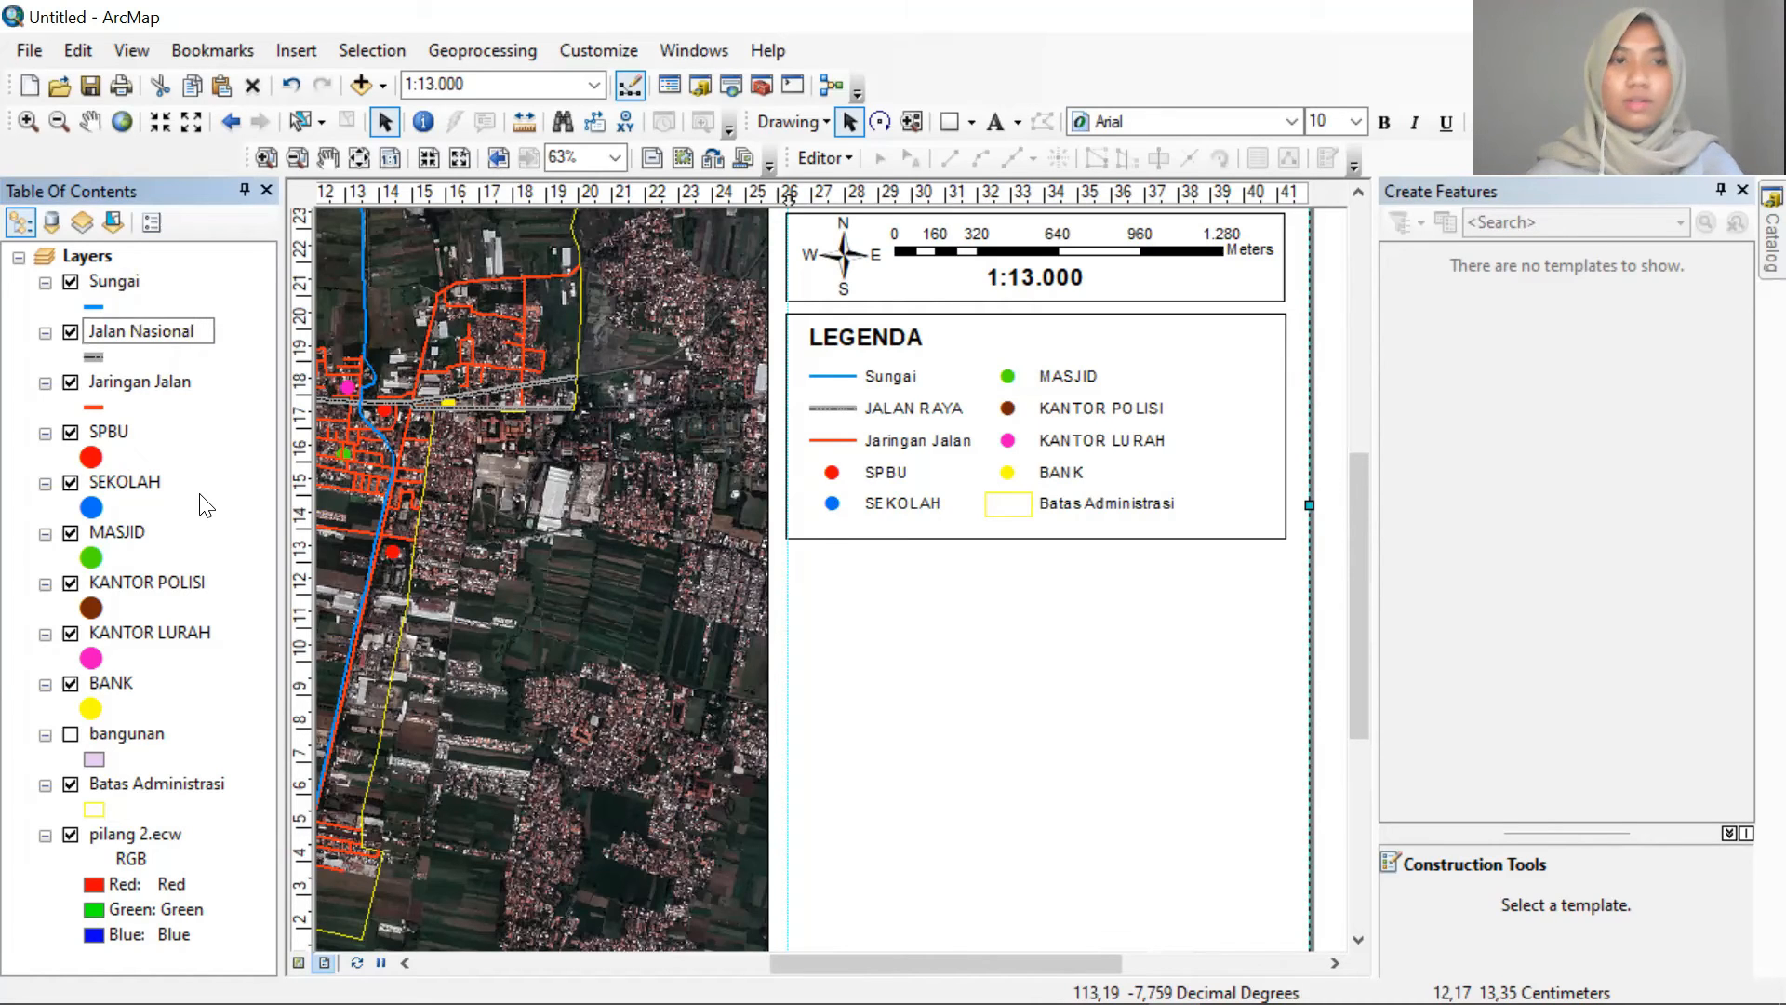
key(Return)
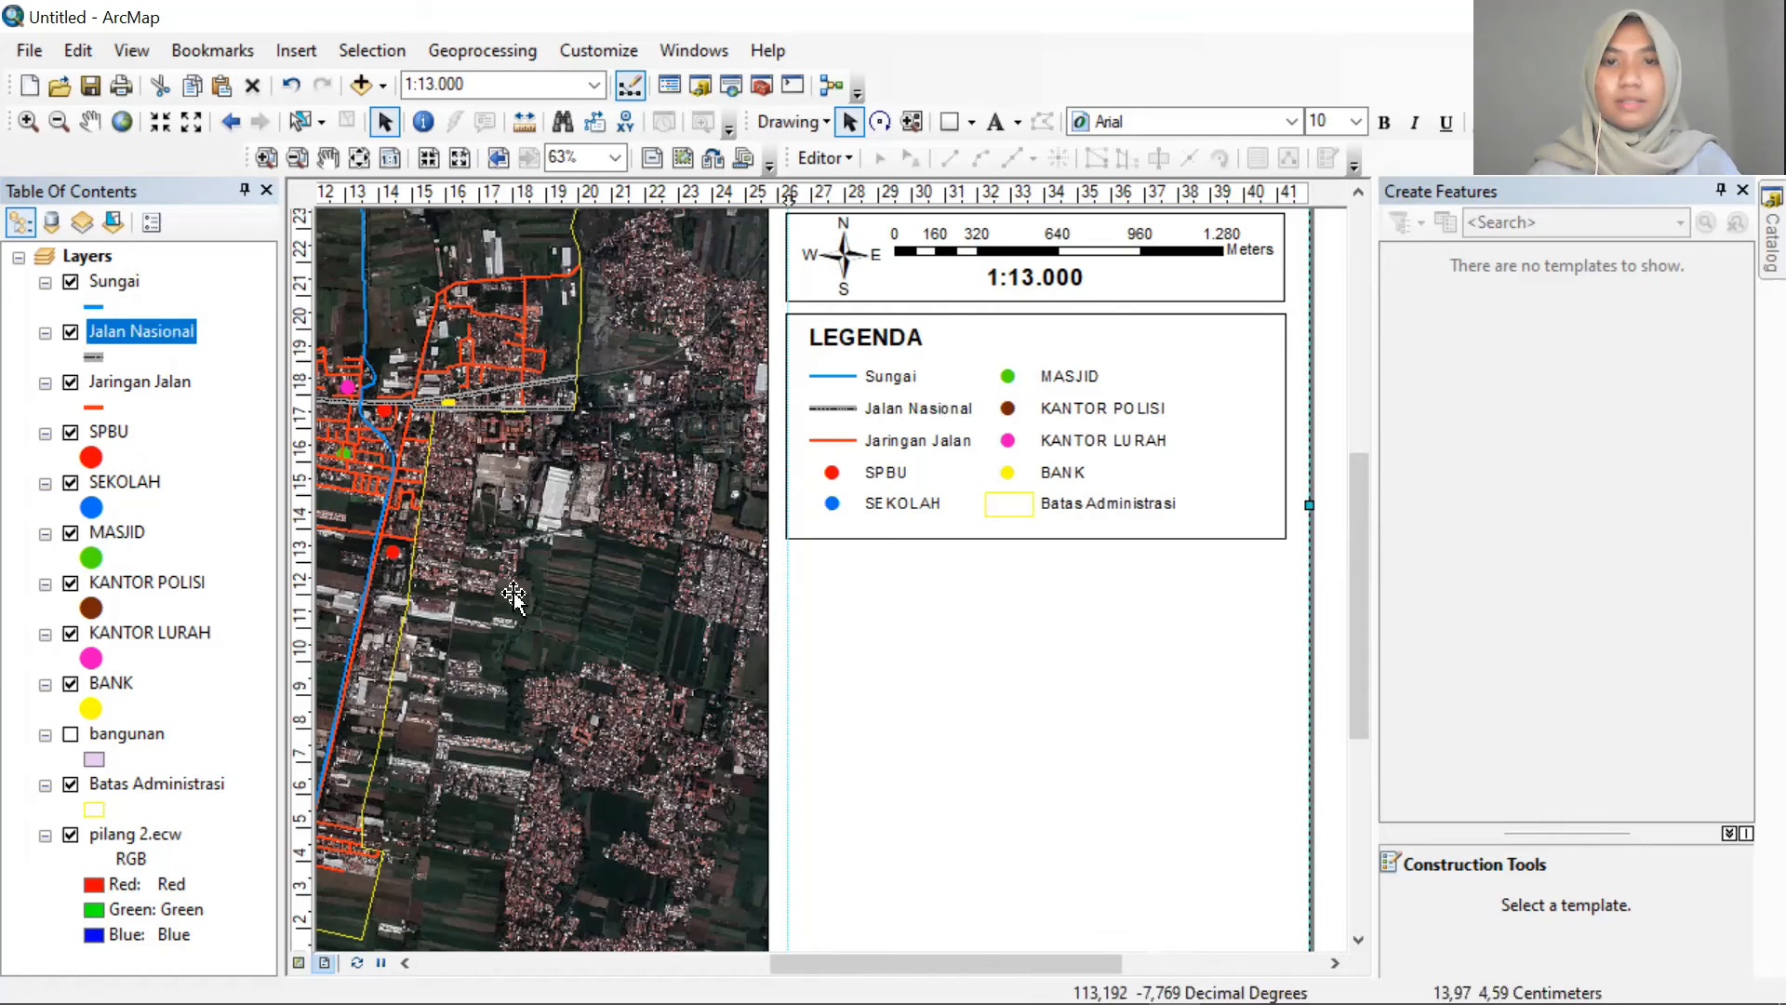
scroll(1084, 645, down, 1)
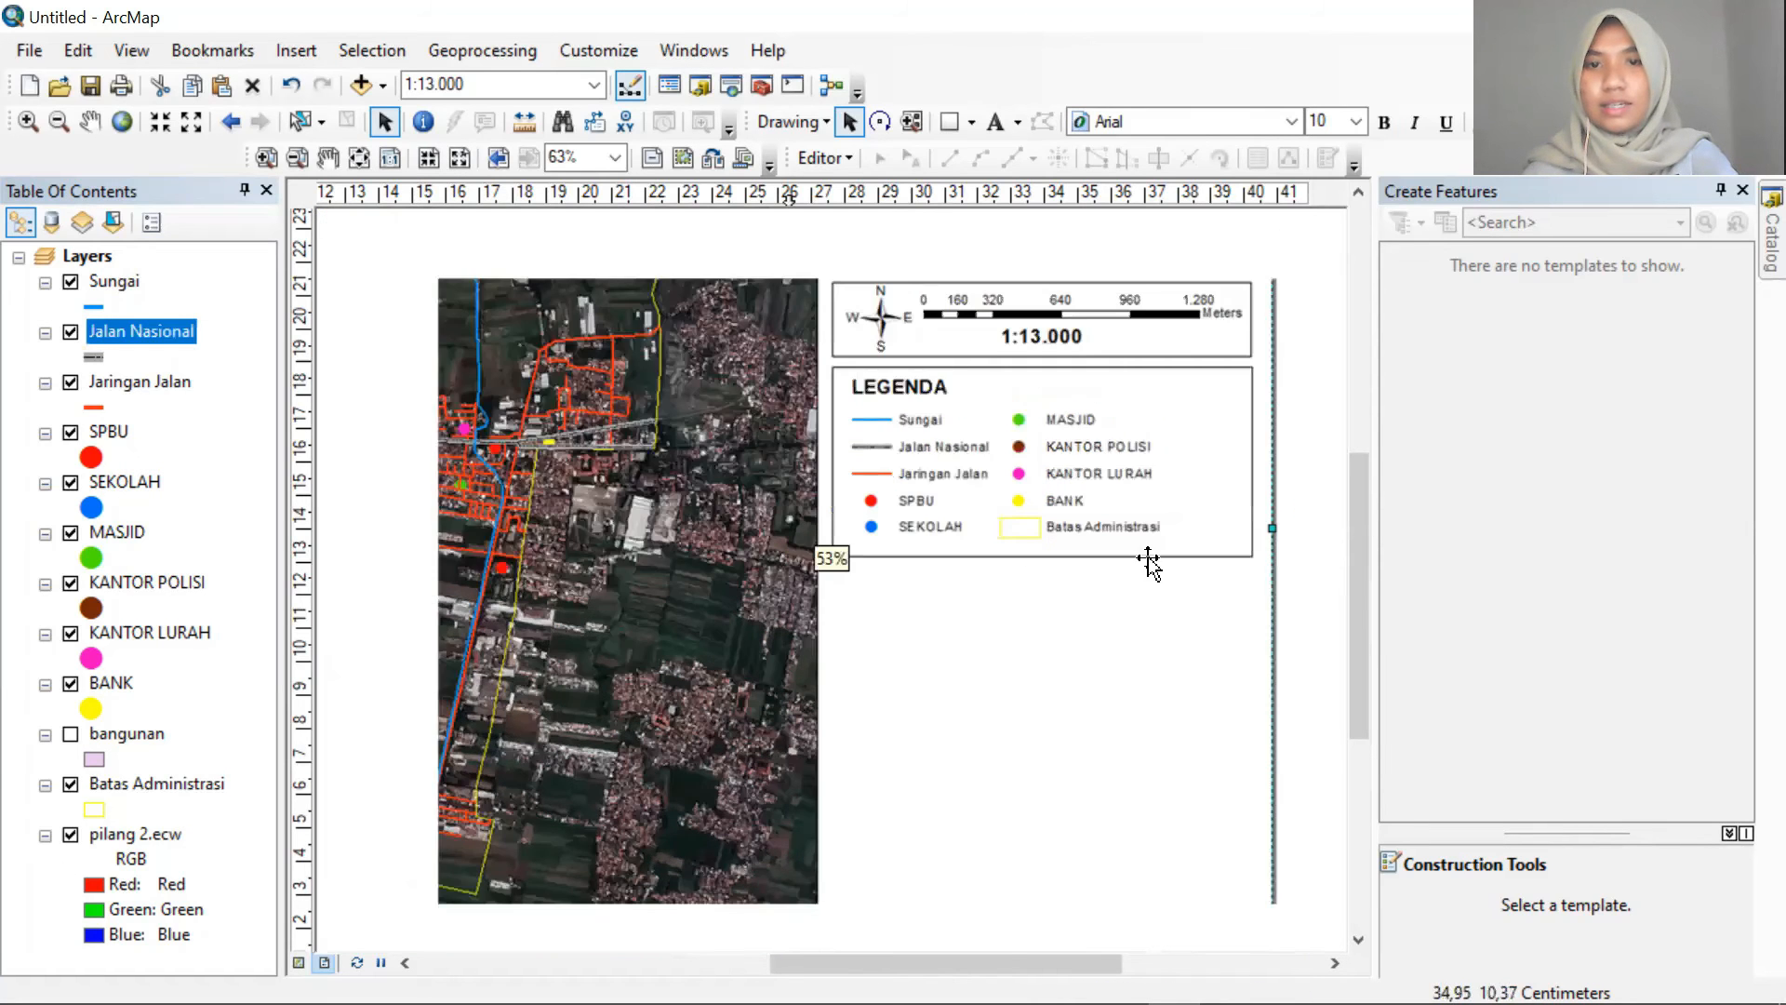
Duplicate the empty legend frame box and place the copy directly beneath the legend
mouse_move(1371, 590)
mouse_down()
mouse_move(1370, 512)
mouse_move(1367, 609)
mouse_up()
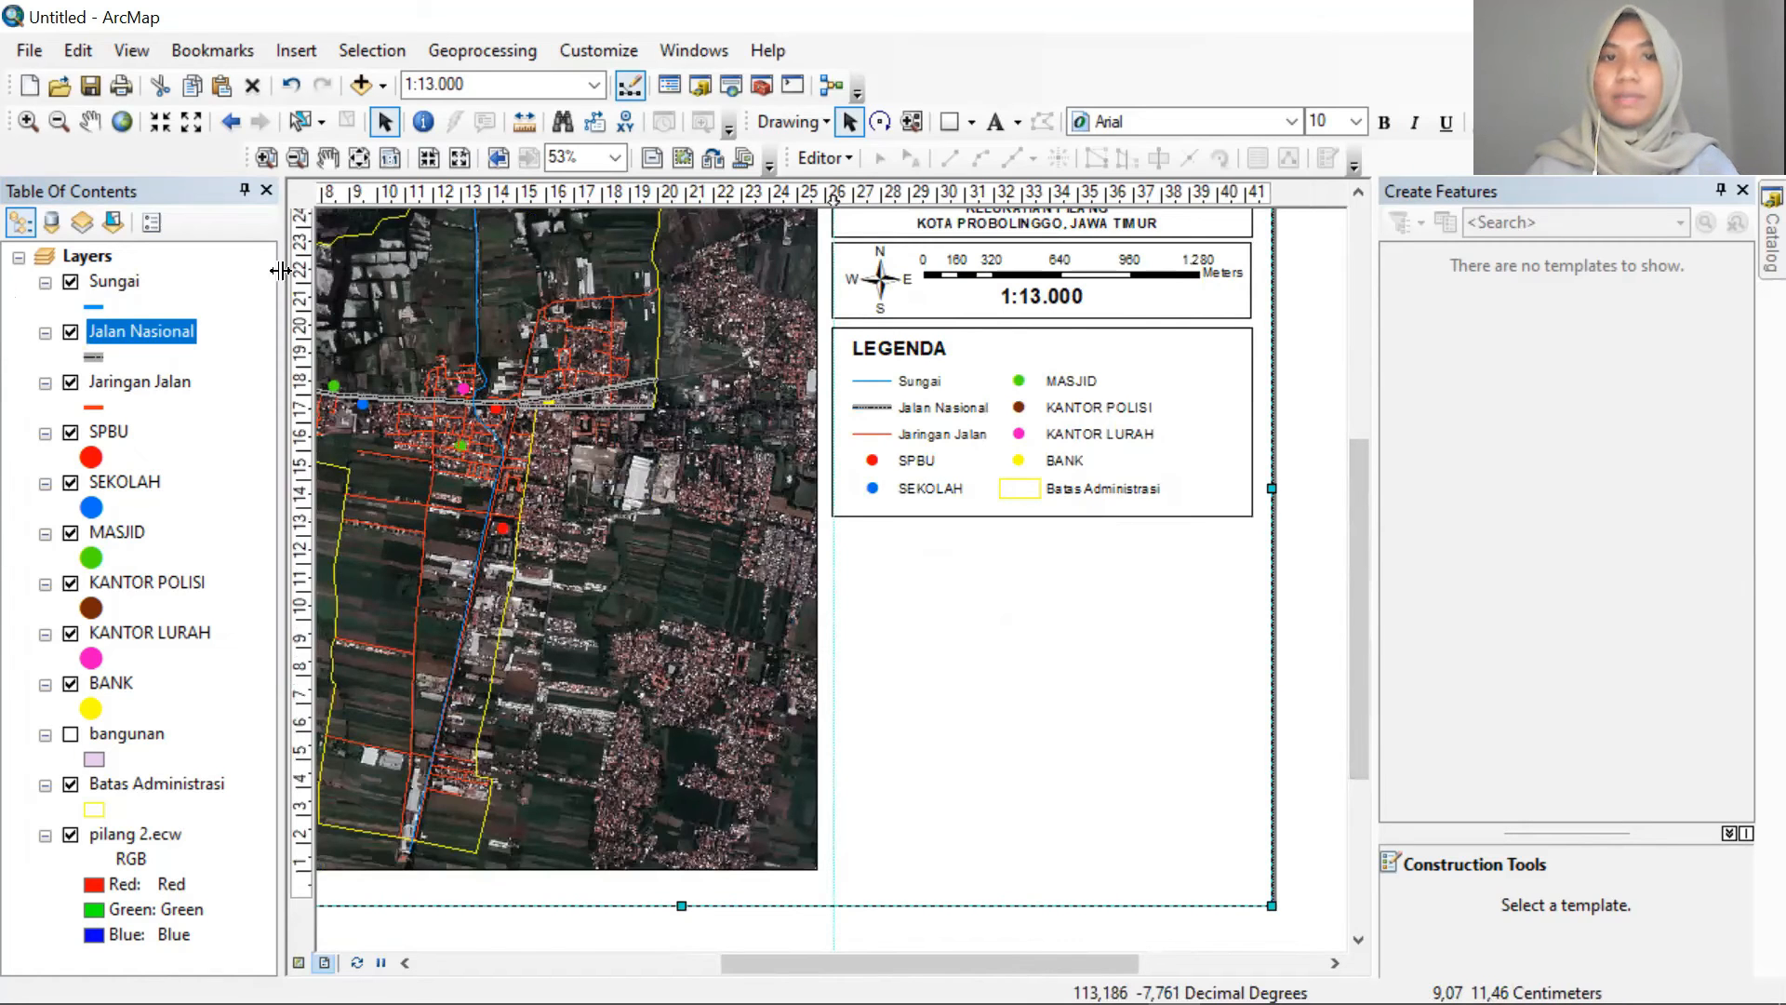
click(908, 514)
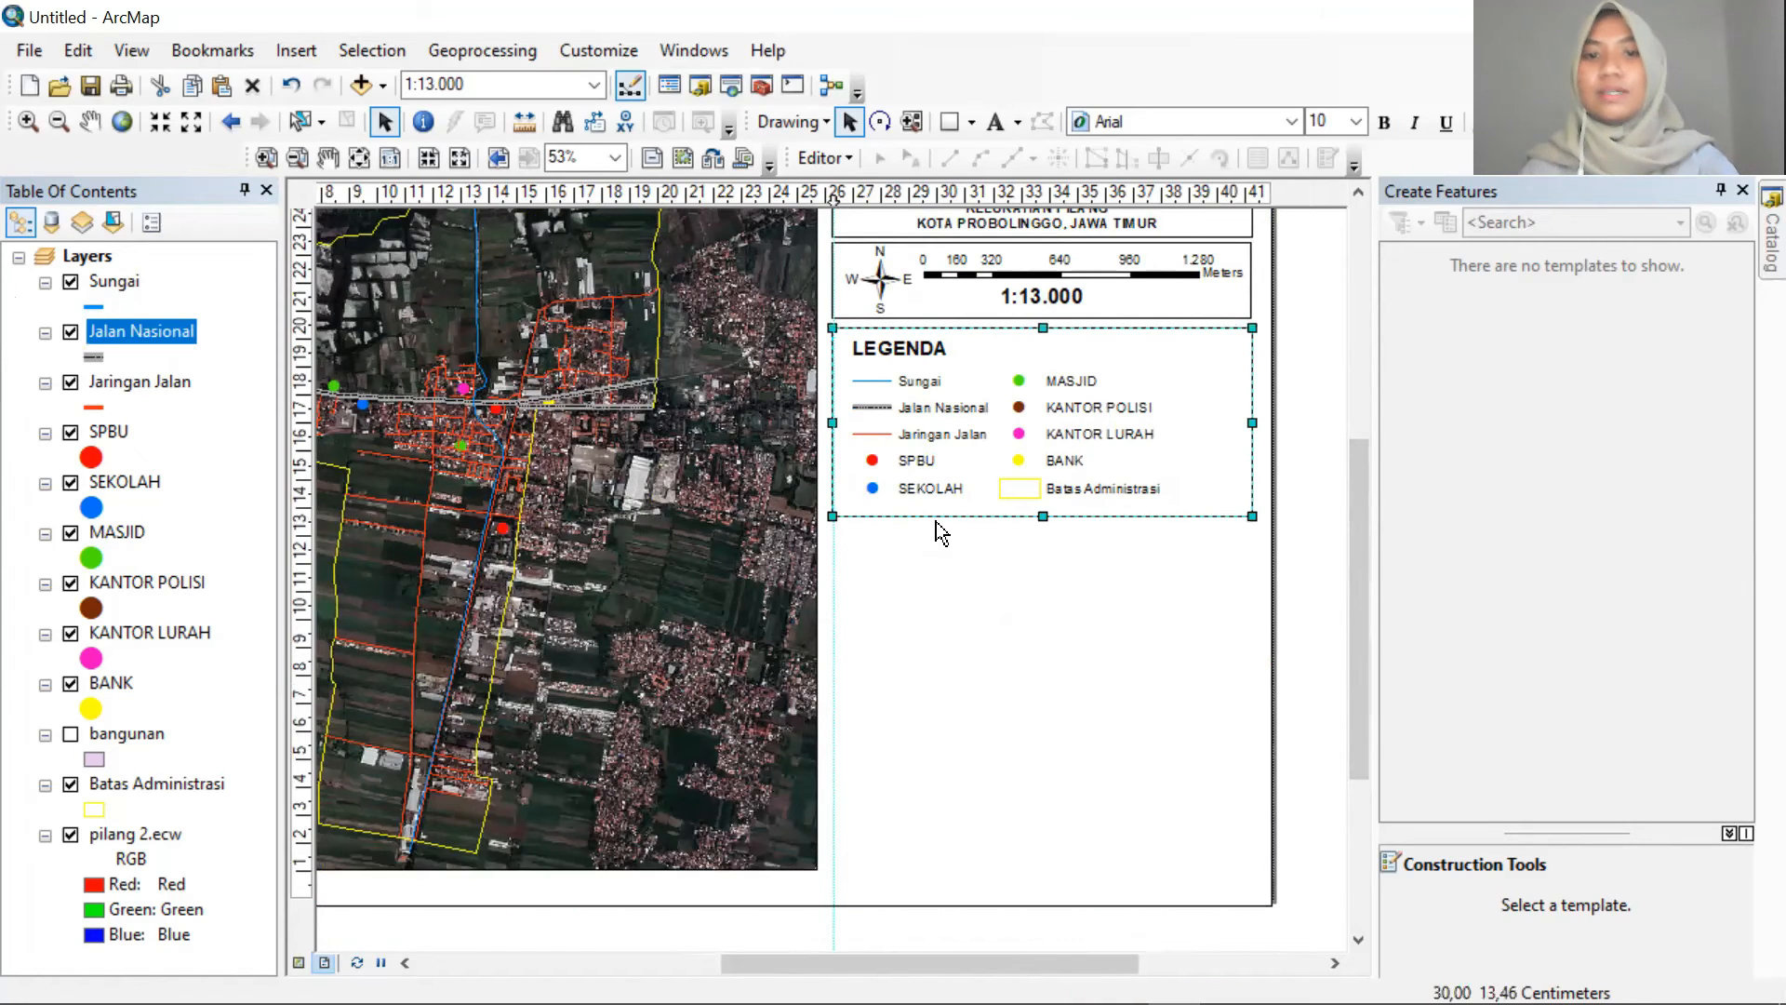
key(ctrl+c)
key(ctrl+v)
drag(977, 507, 960, 683)
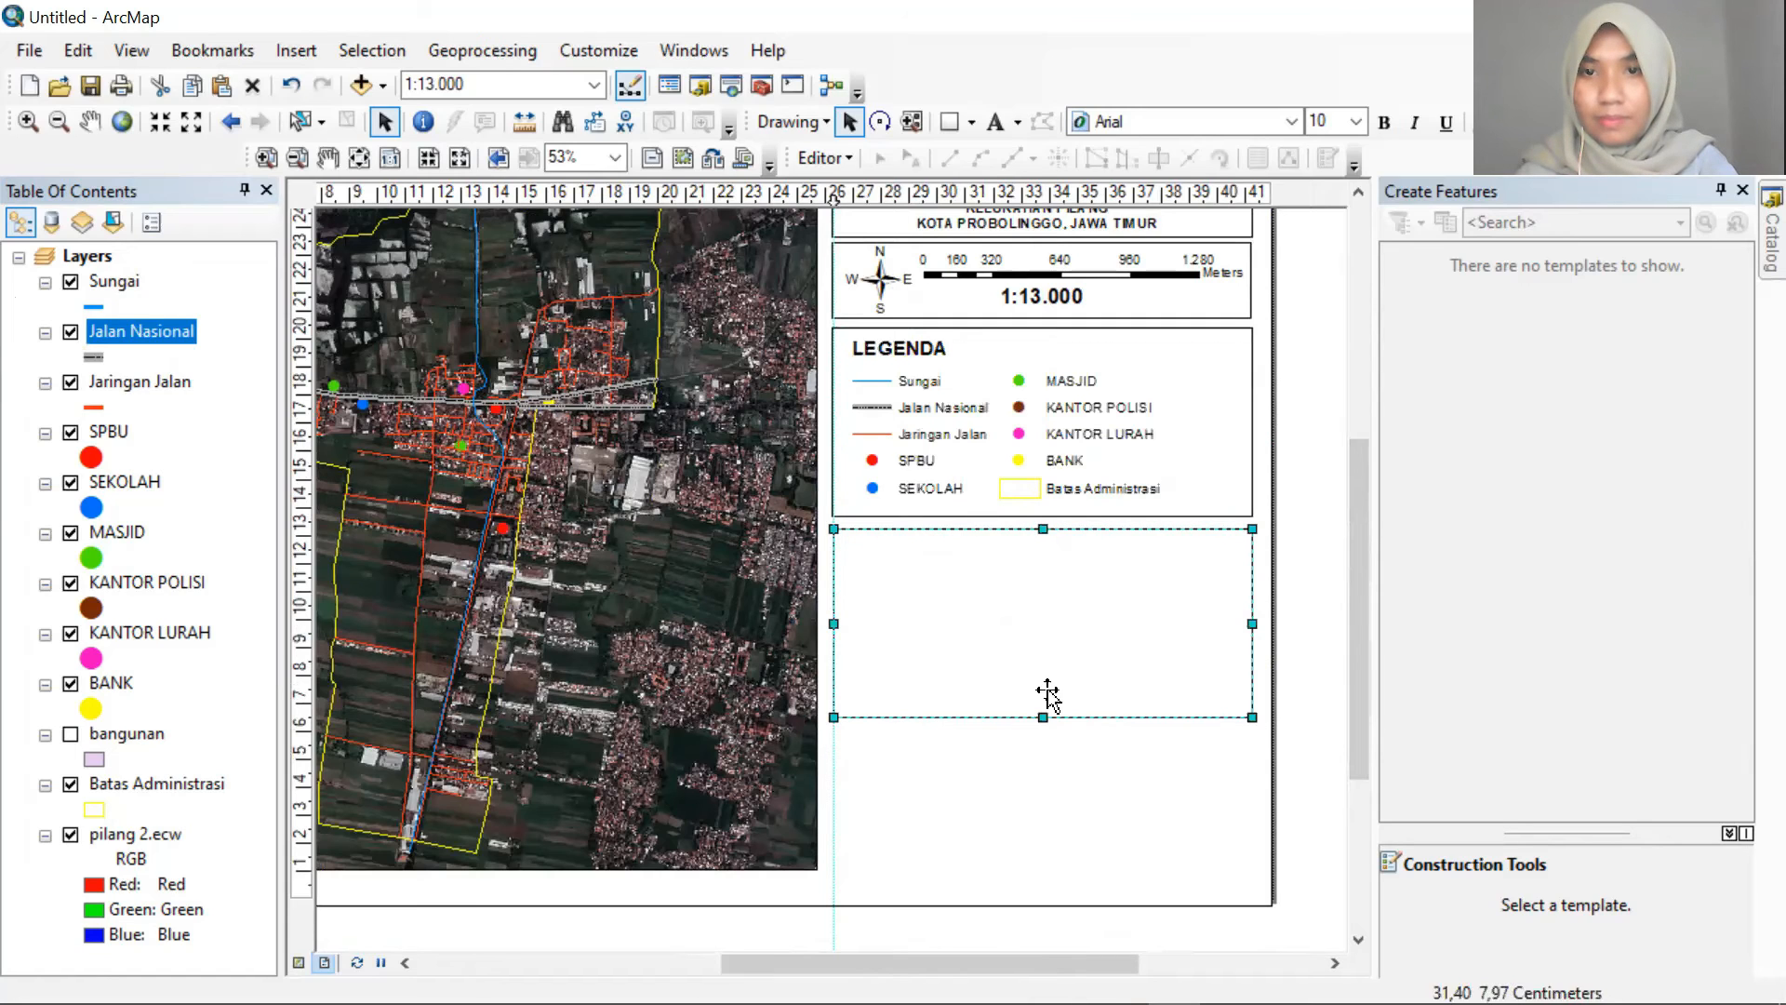
Insert a new data frame and fit it into the box beneath the legend, under the Peta Insert heading
click(298, 57)
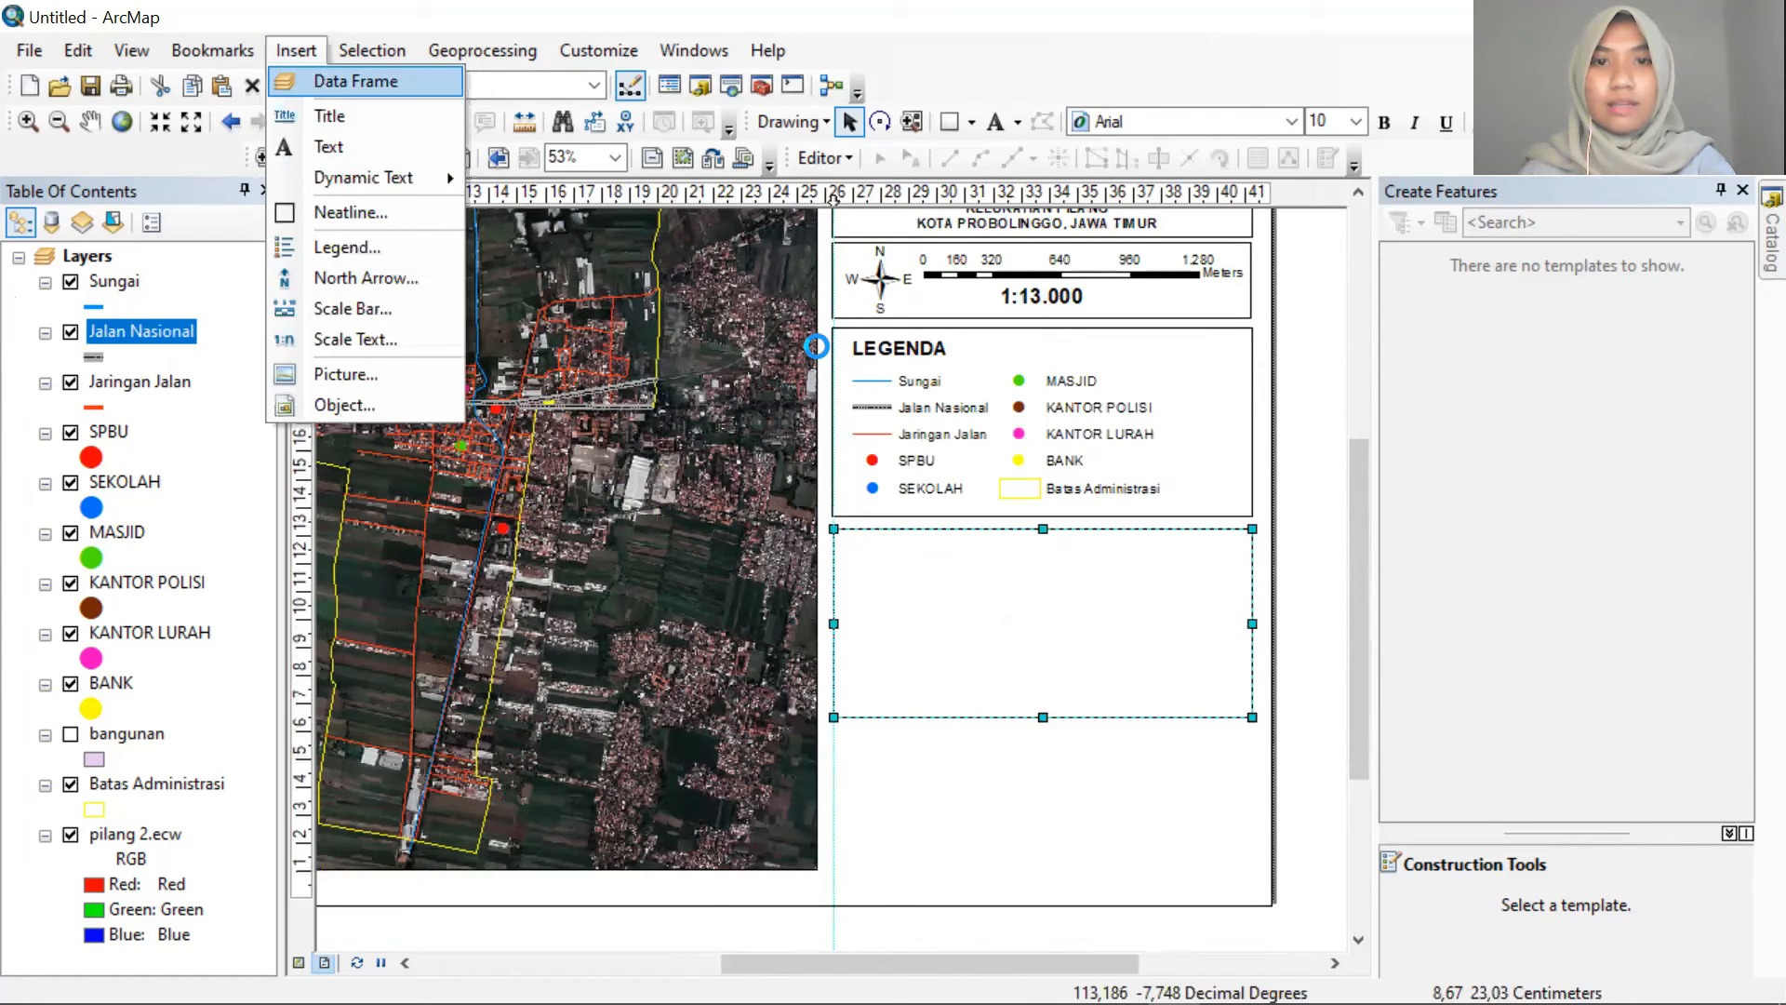
click(353, 82)
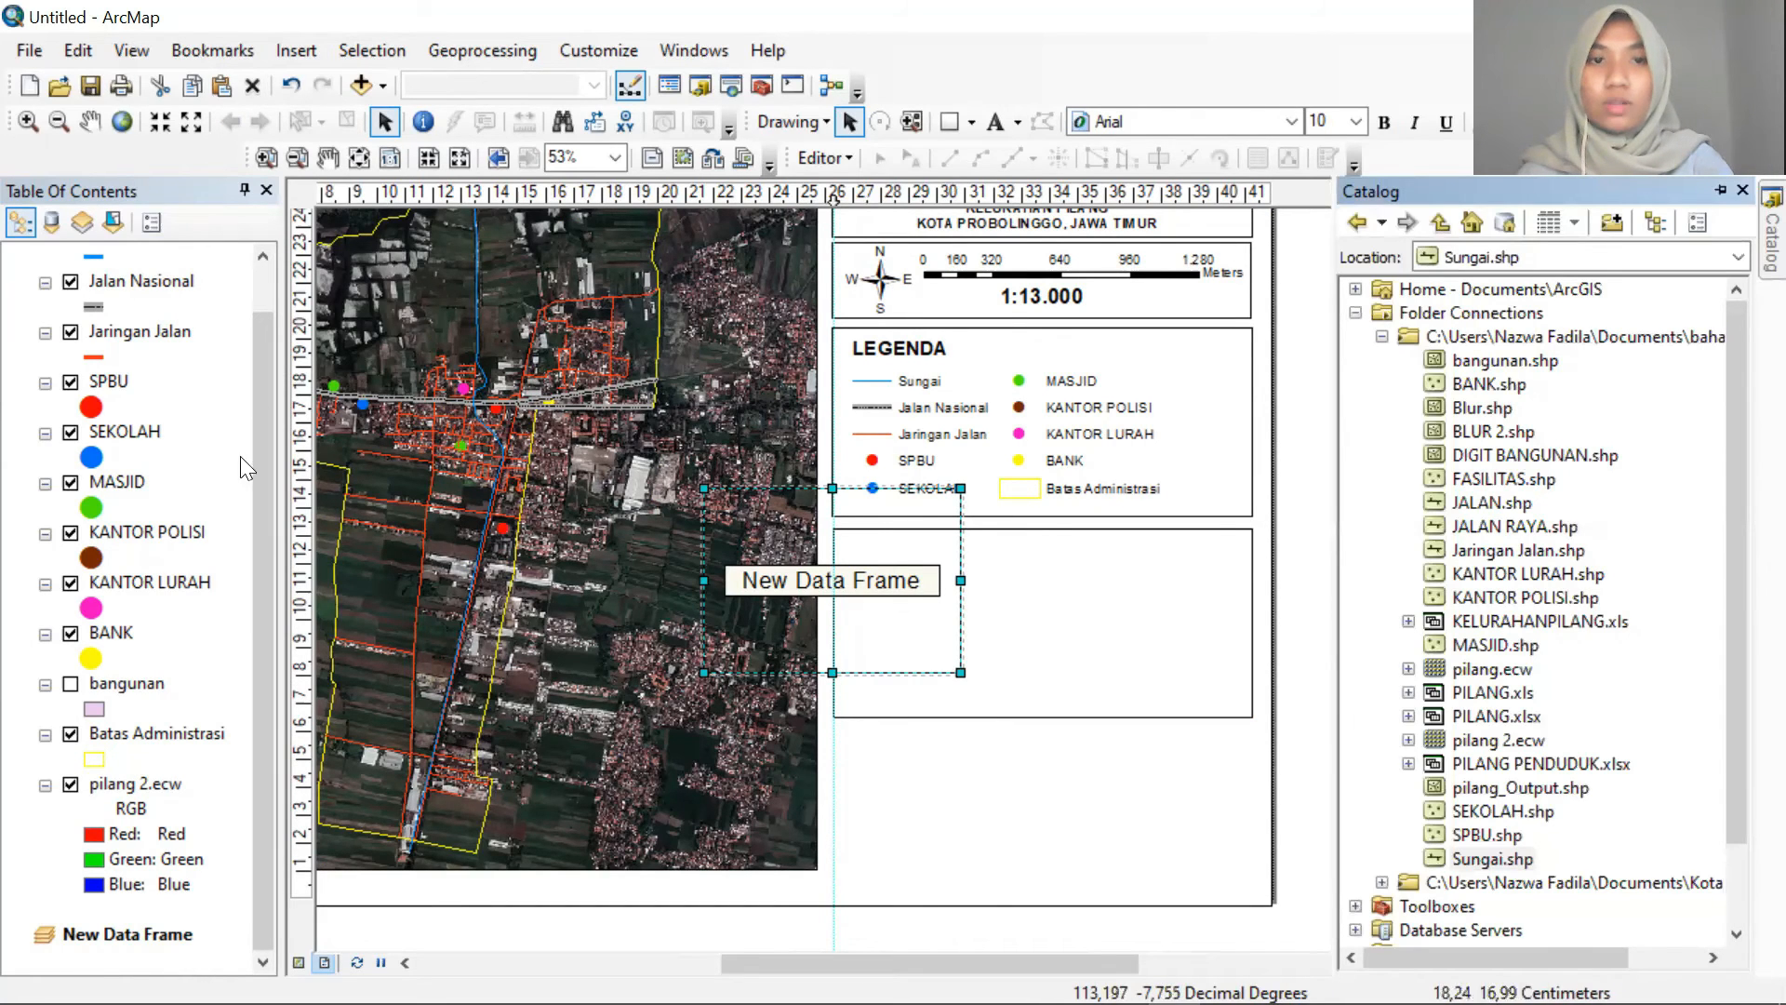
drag(915, 675, 1046, 748)
drag(1090, 654, 1248, 689)
scroll(1269, 602, up, 3)
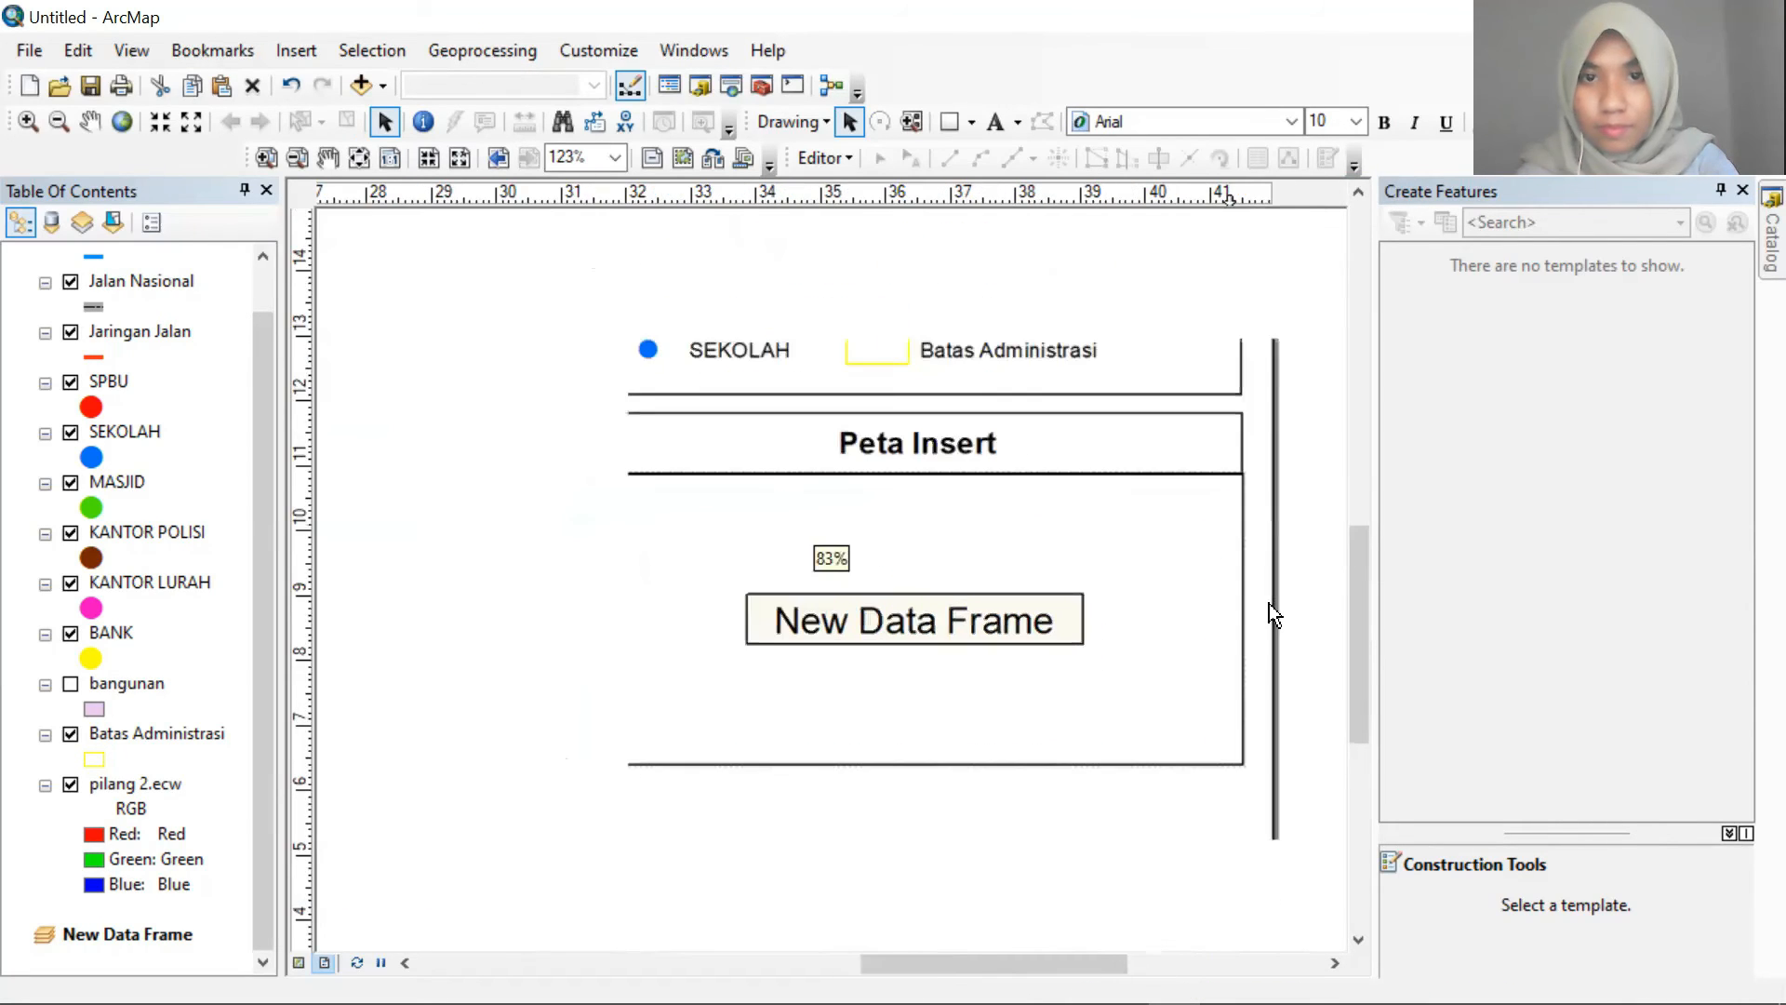
scroll(1269, 603, down, 1)
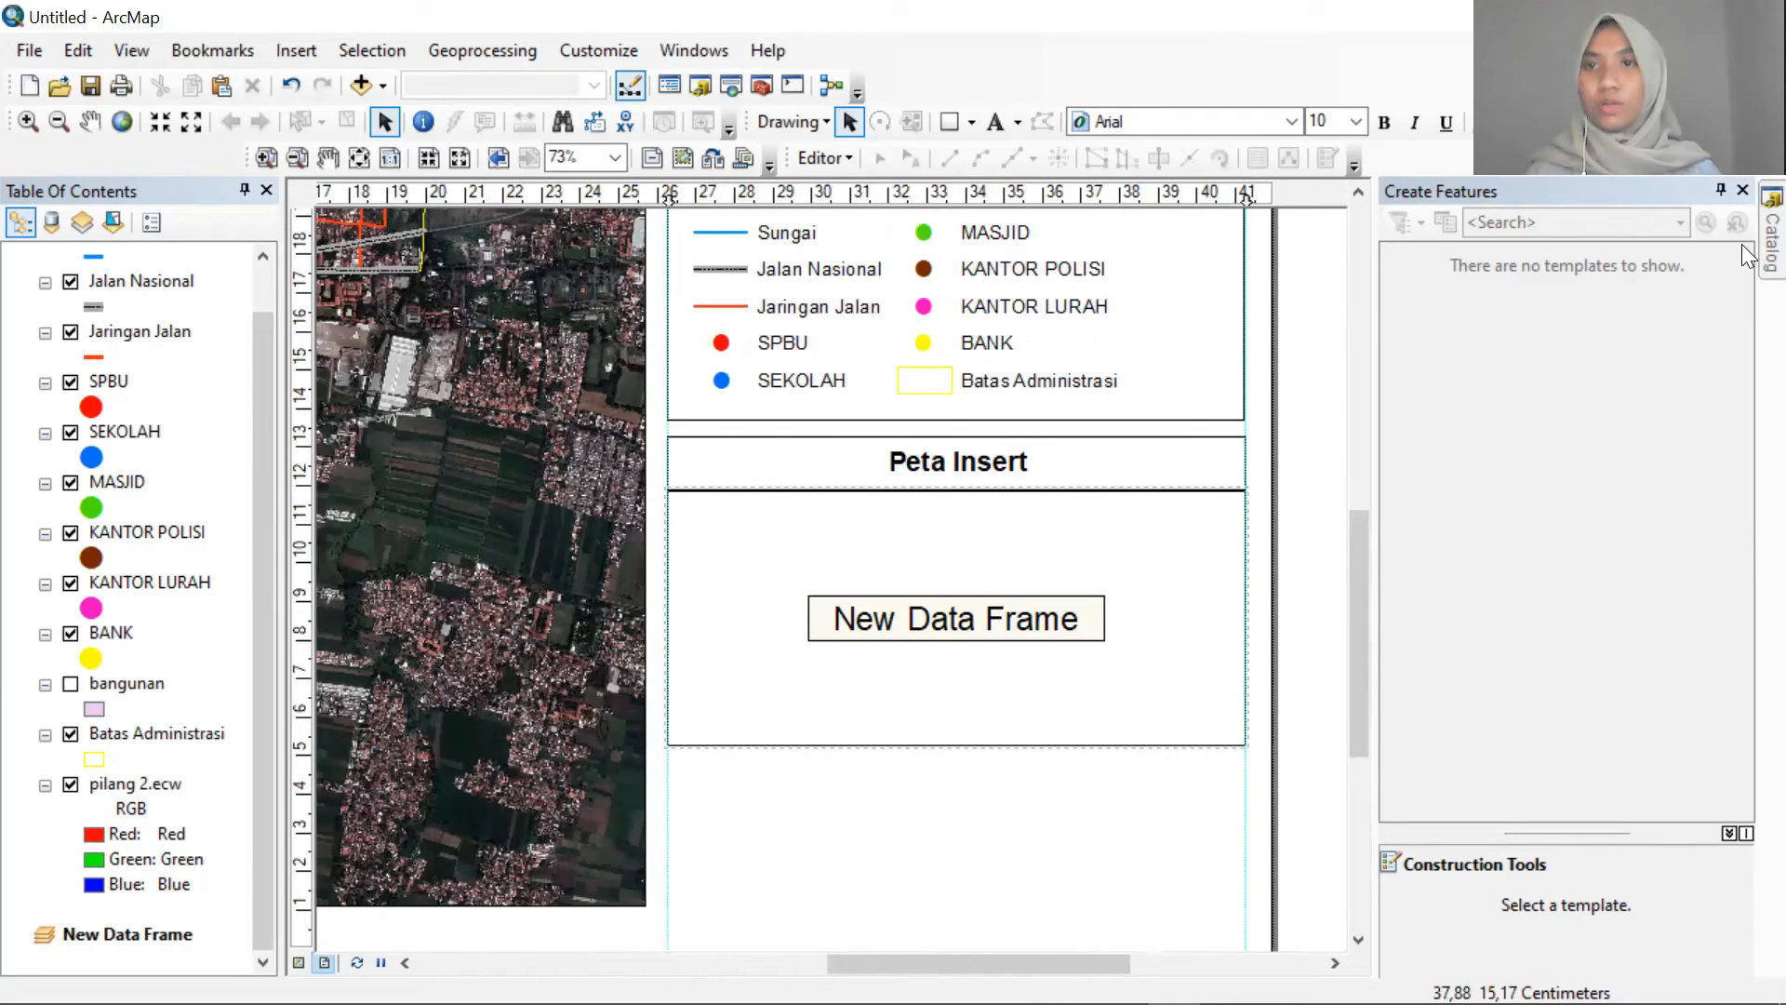
Add ADMINISTRASIDESA_AR_25K.shp from the Kota Probolinggo folder to the new data frame
click(1773, 232)
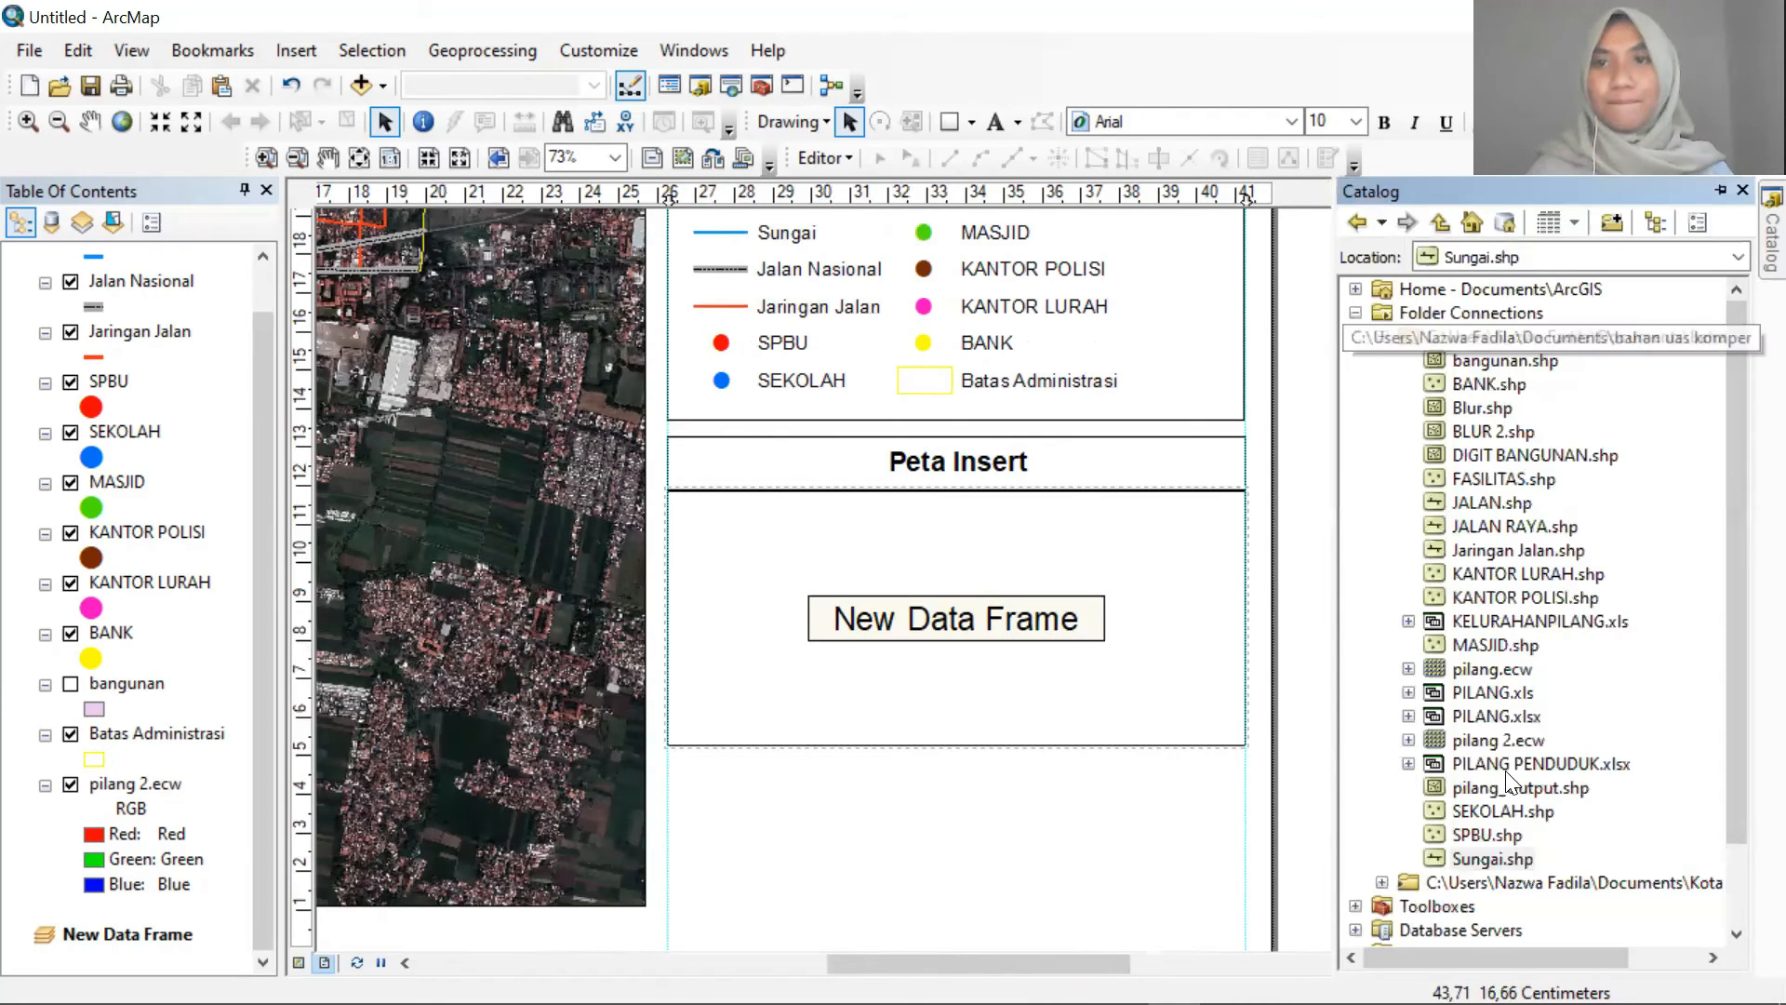
scroll(1532, 718, down, 2)
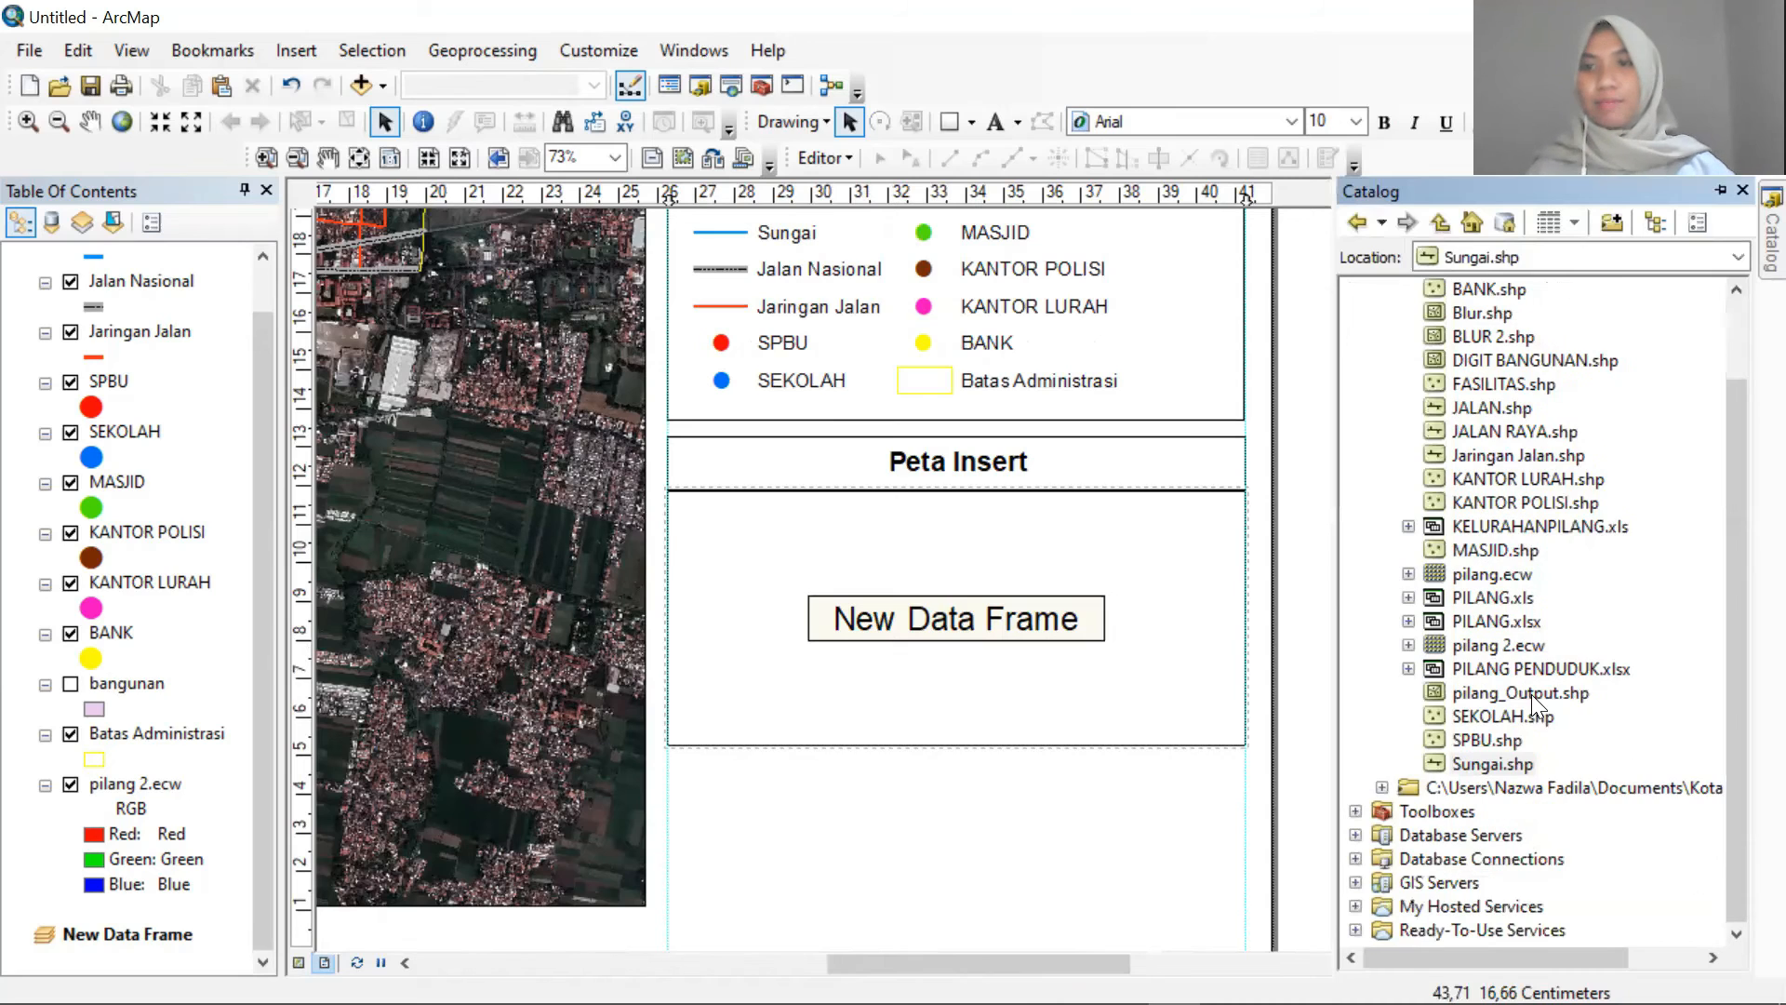
click(1381, 788)
mouse_move(1494, 357)
mouse_down()
mouse_move(1179, 558)
mouse_move(121, 948)
mouse_up()
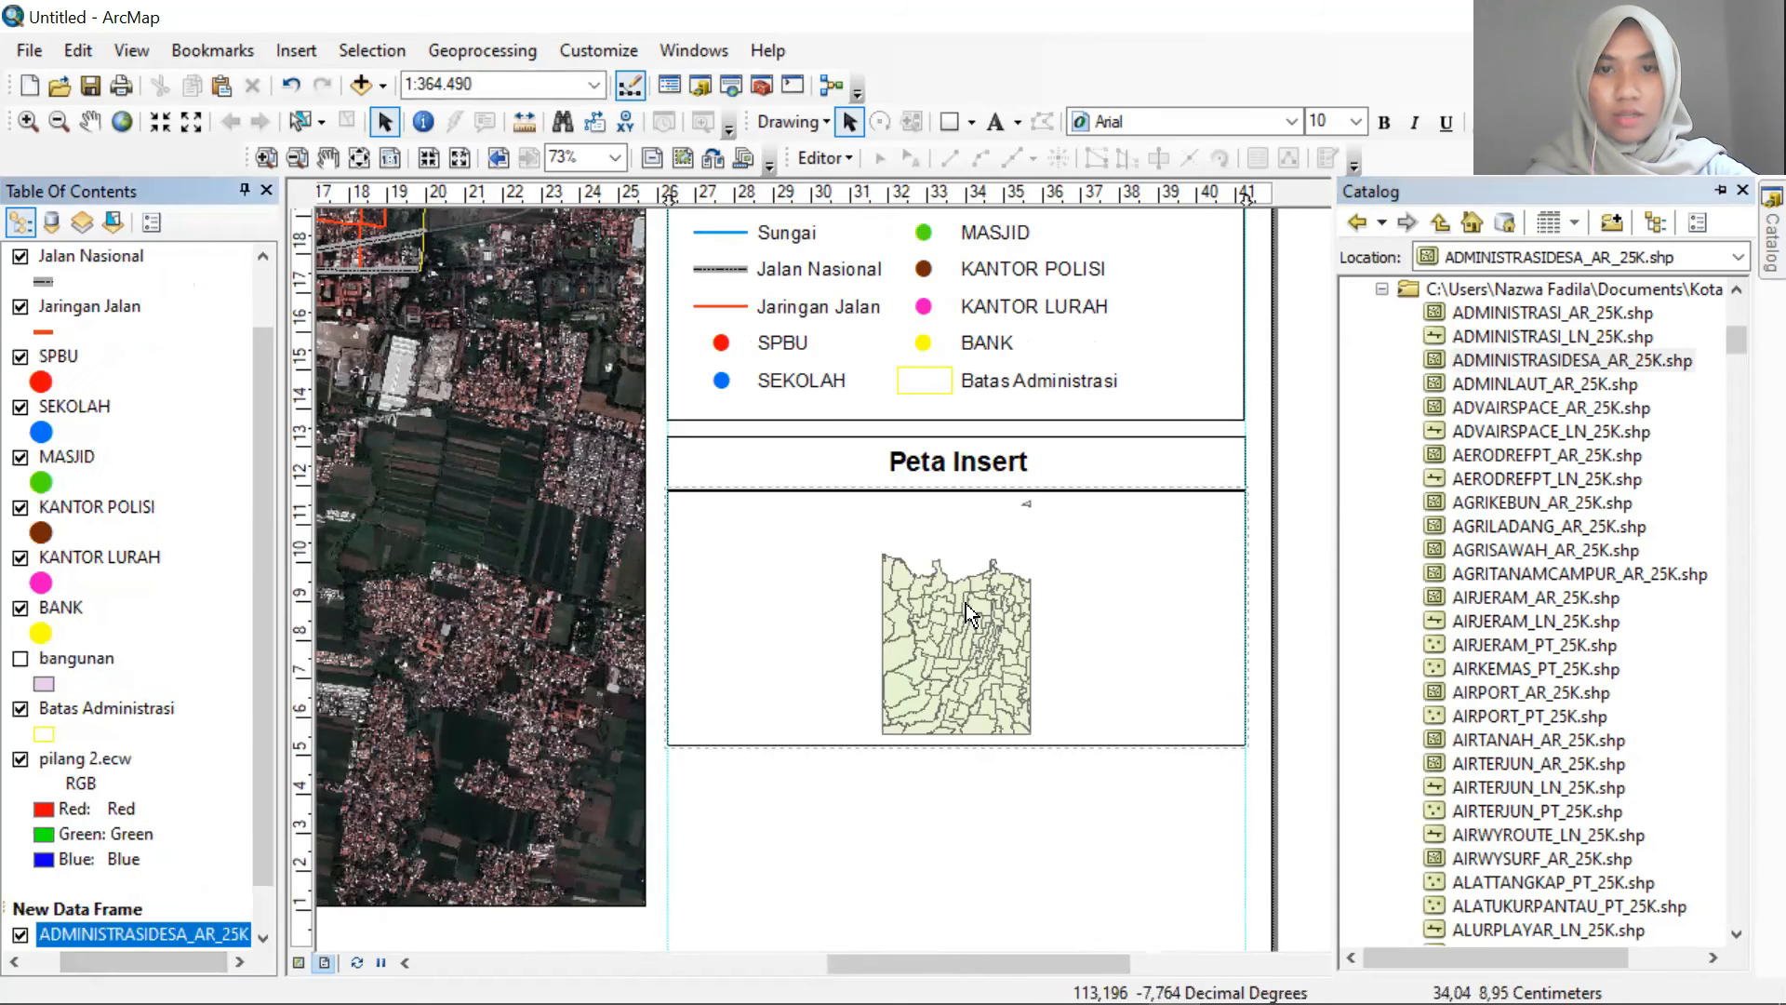
Add pilang_Output.shp to the new data frame, above the village administration layer
mouse_move(1769, 244)
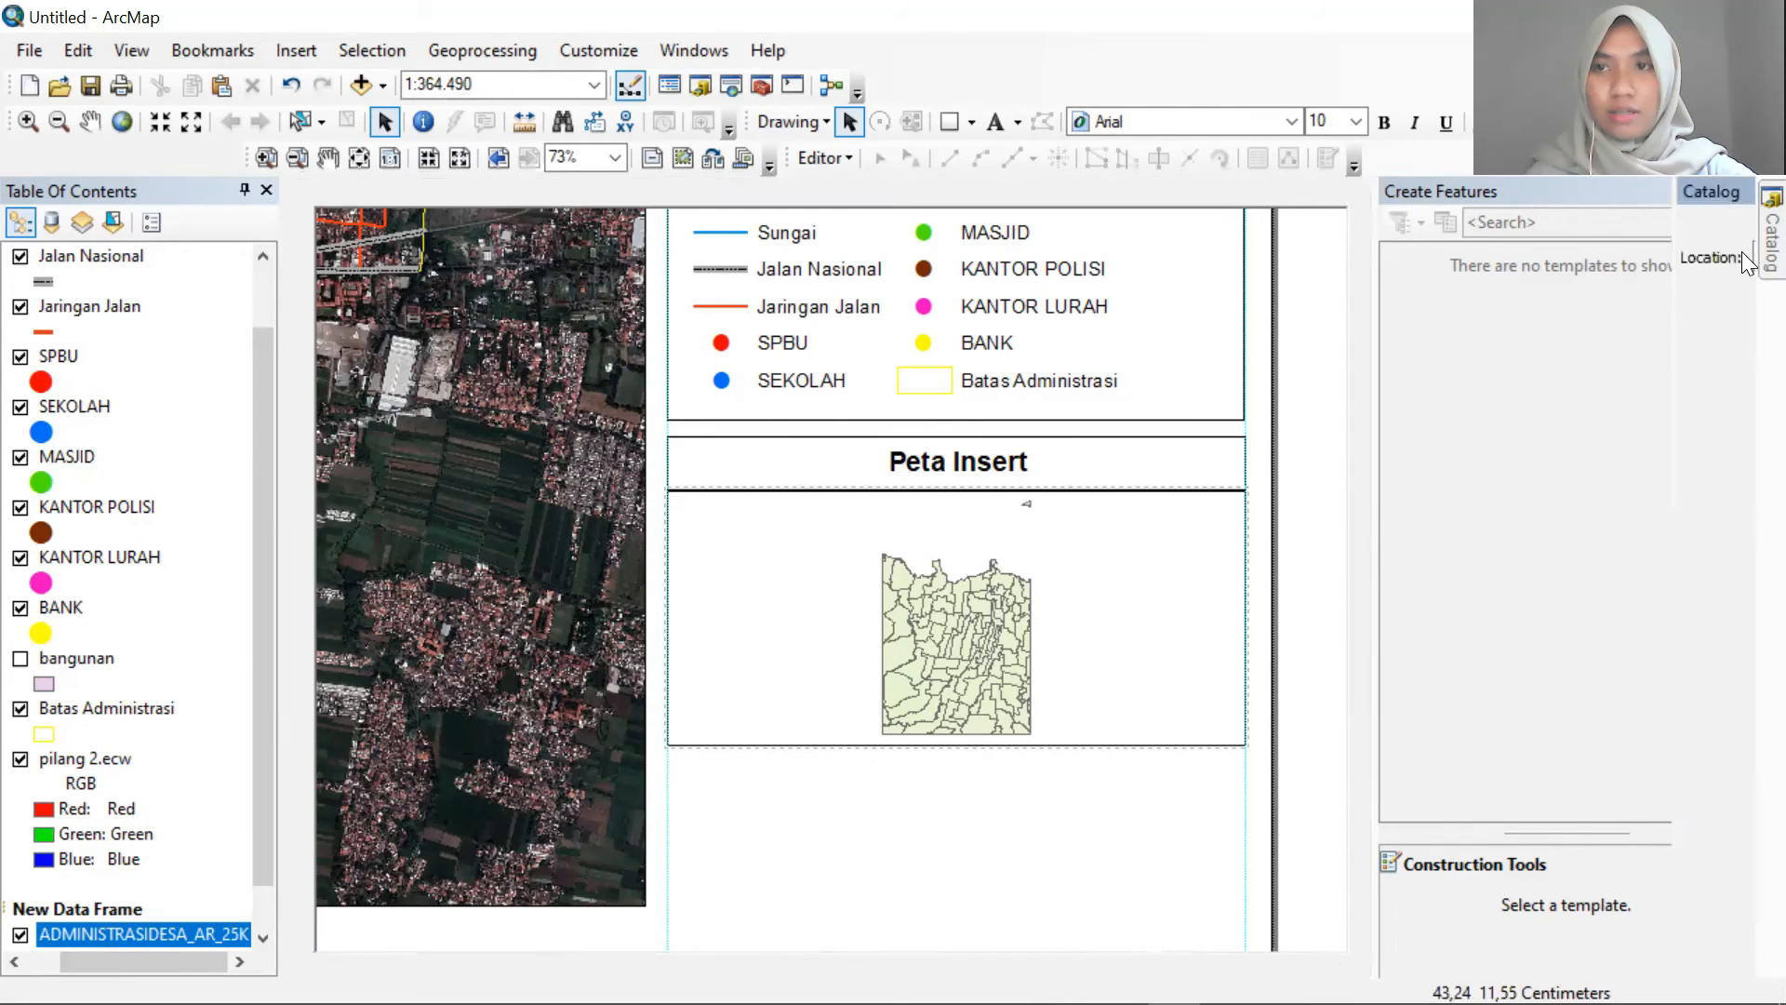
scroll(1589, 501, up, 3)
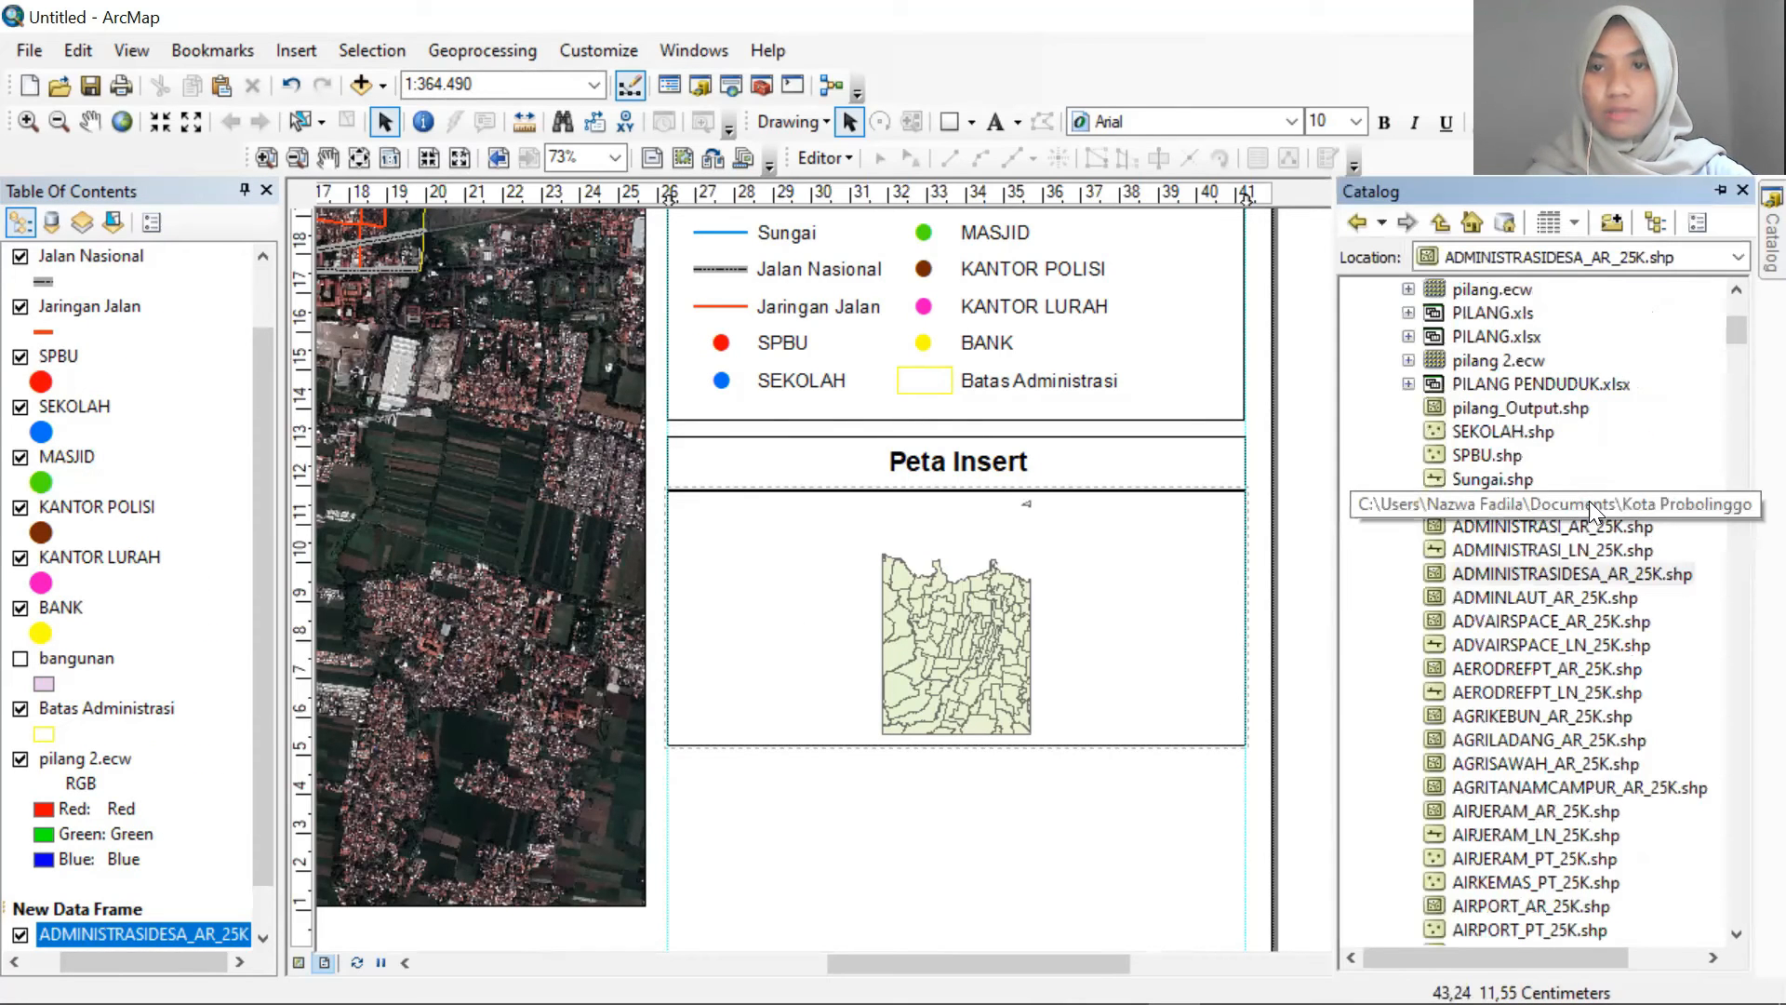
click(1544, 413)
drag(1544, 413, 163, 925)
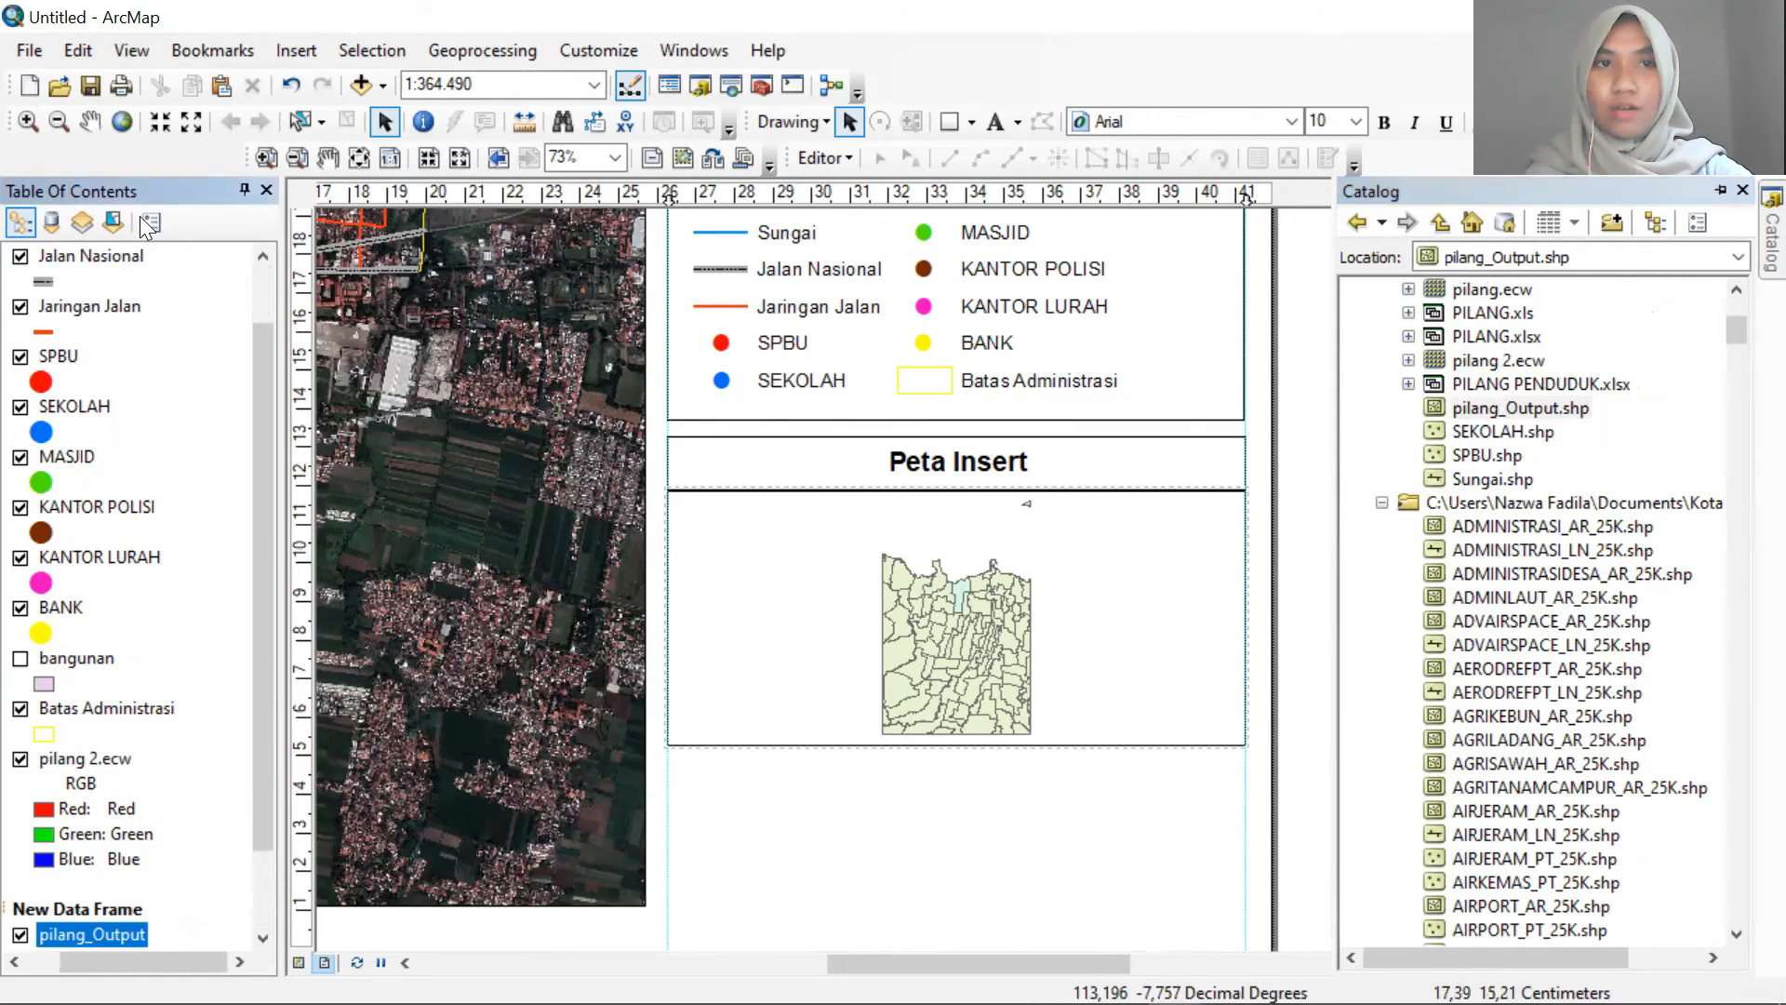
Enlarge the inset map around the Pilang area to a scale of 1:80.000
click(29, 128)
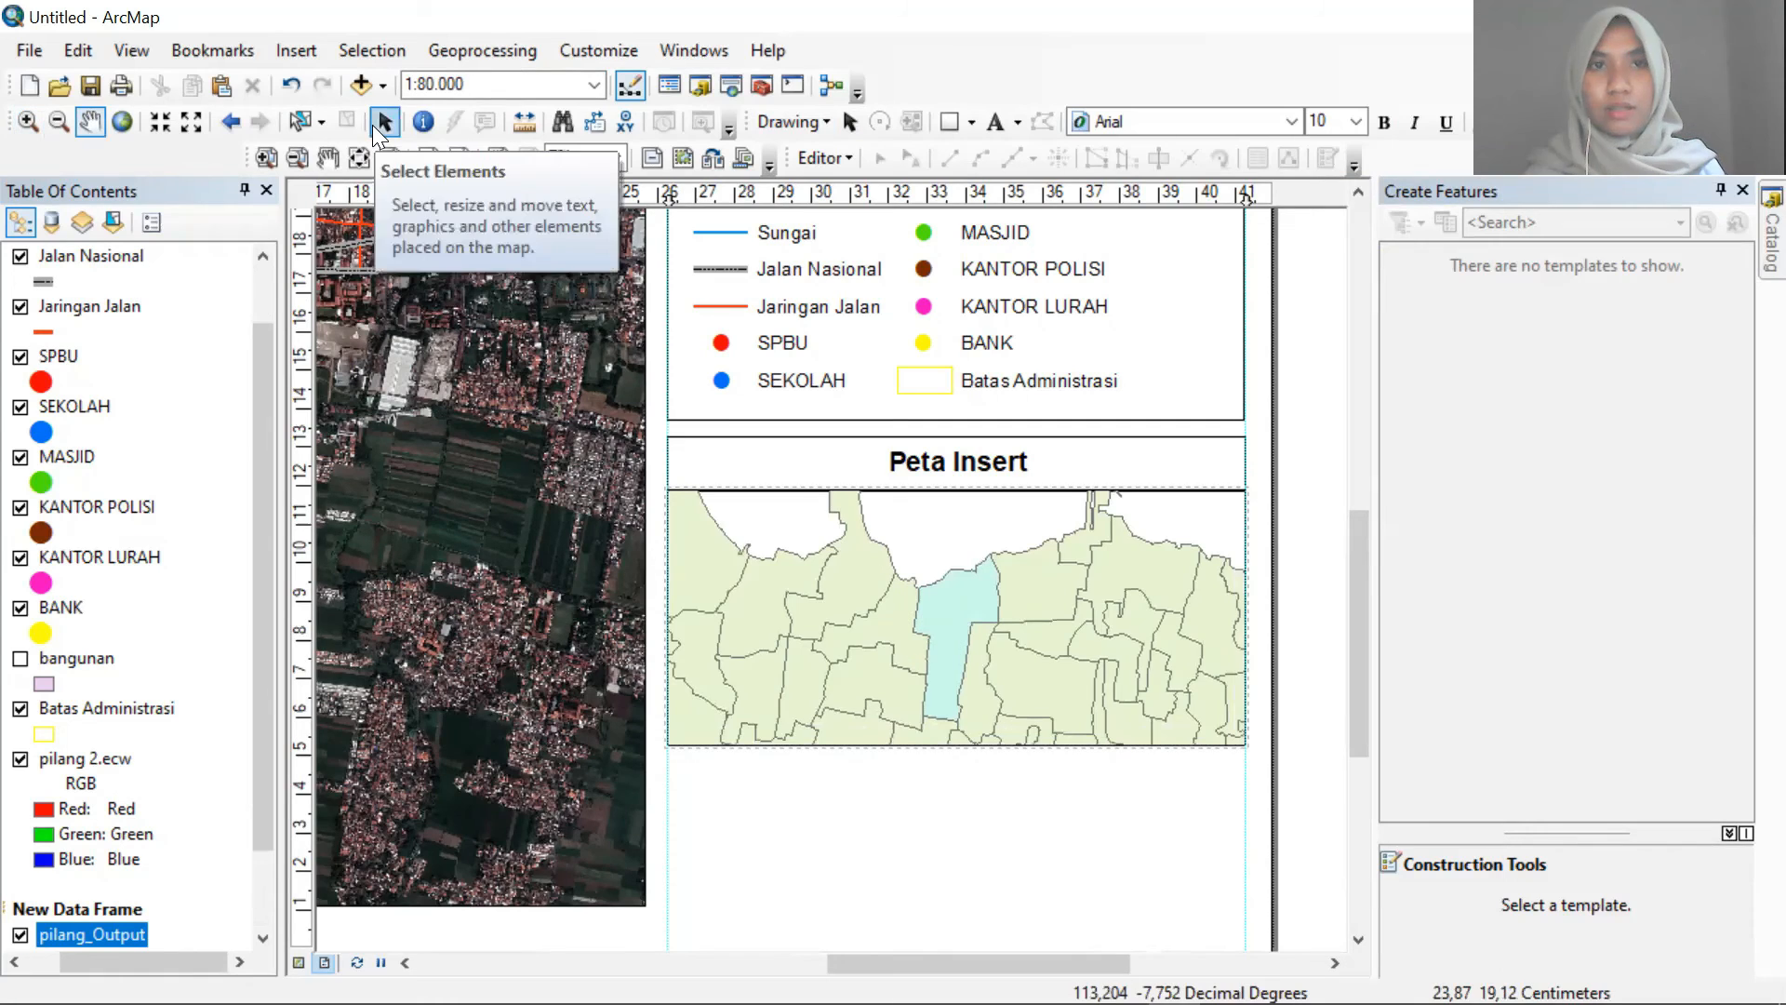
click(374, 126)
click(977, 636)
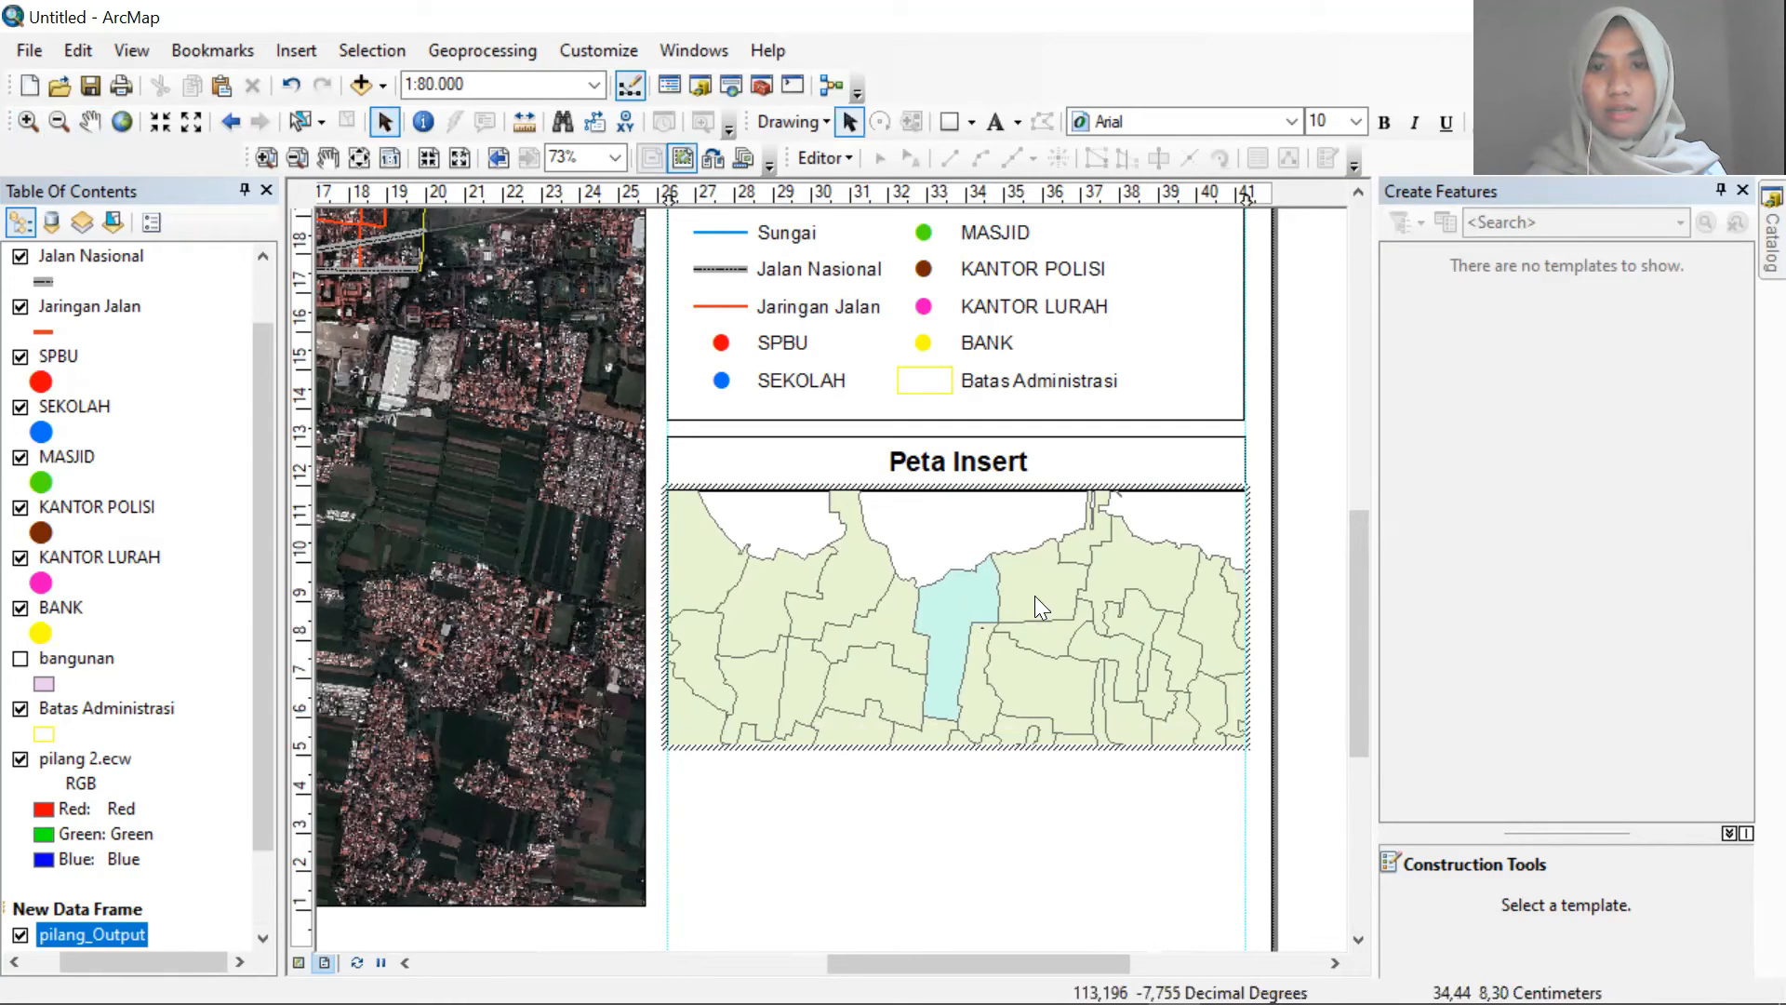
Add an extent indicator for the Layers data frame to the inset data frame
click(989, 778)
click(1005, 670)
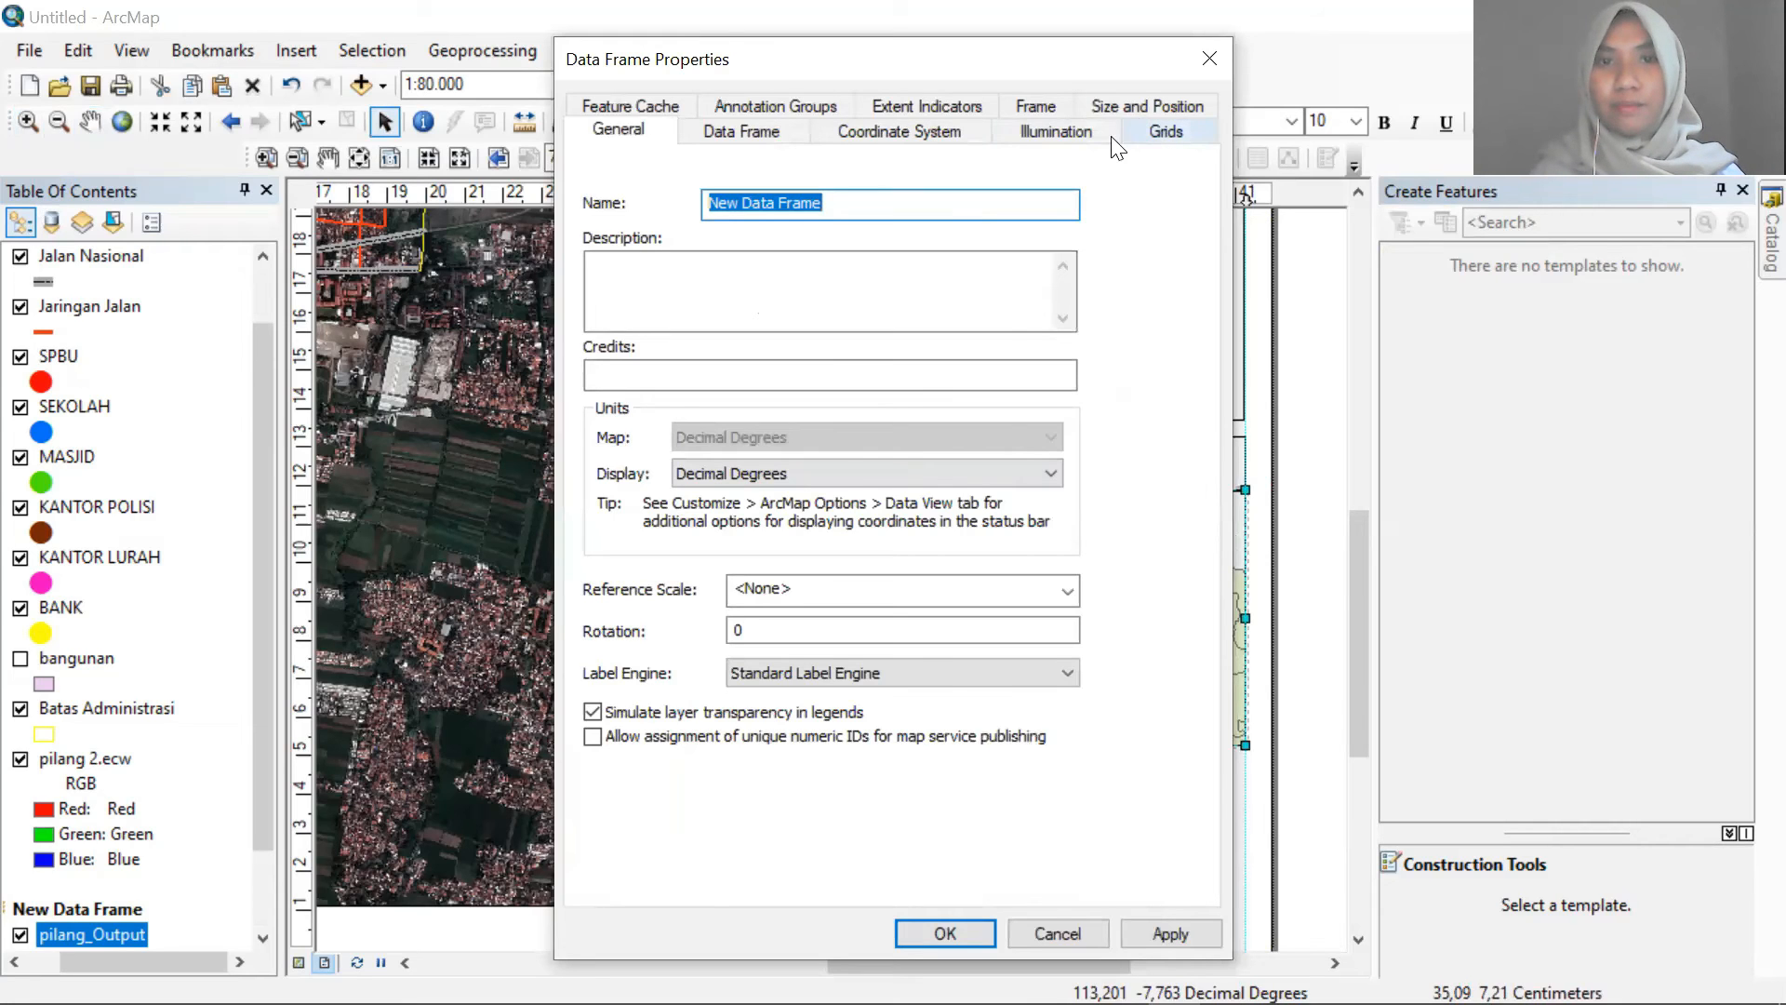
click(977, 104)
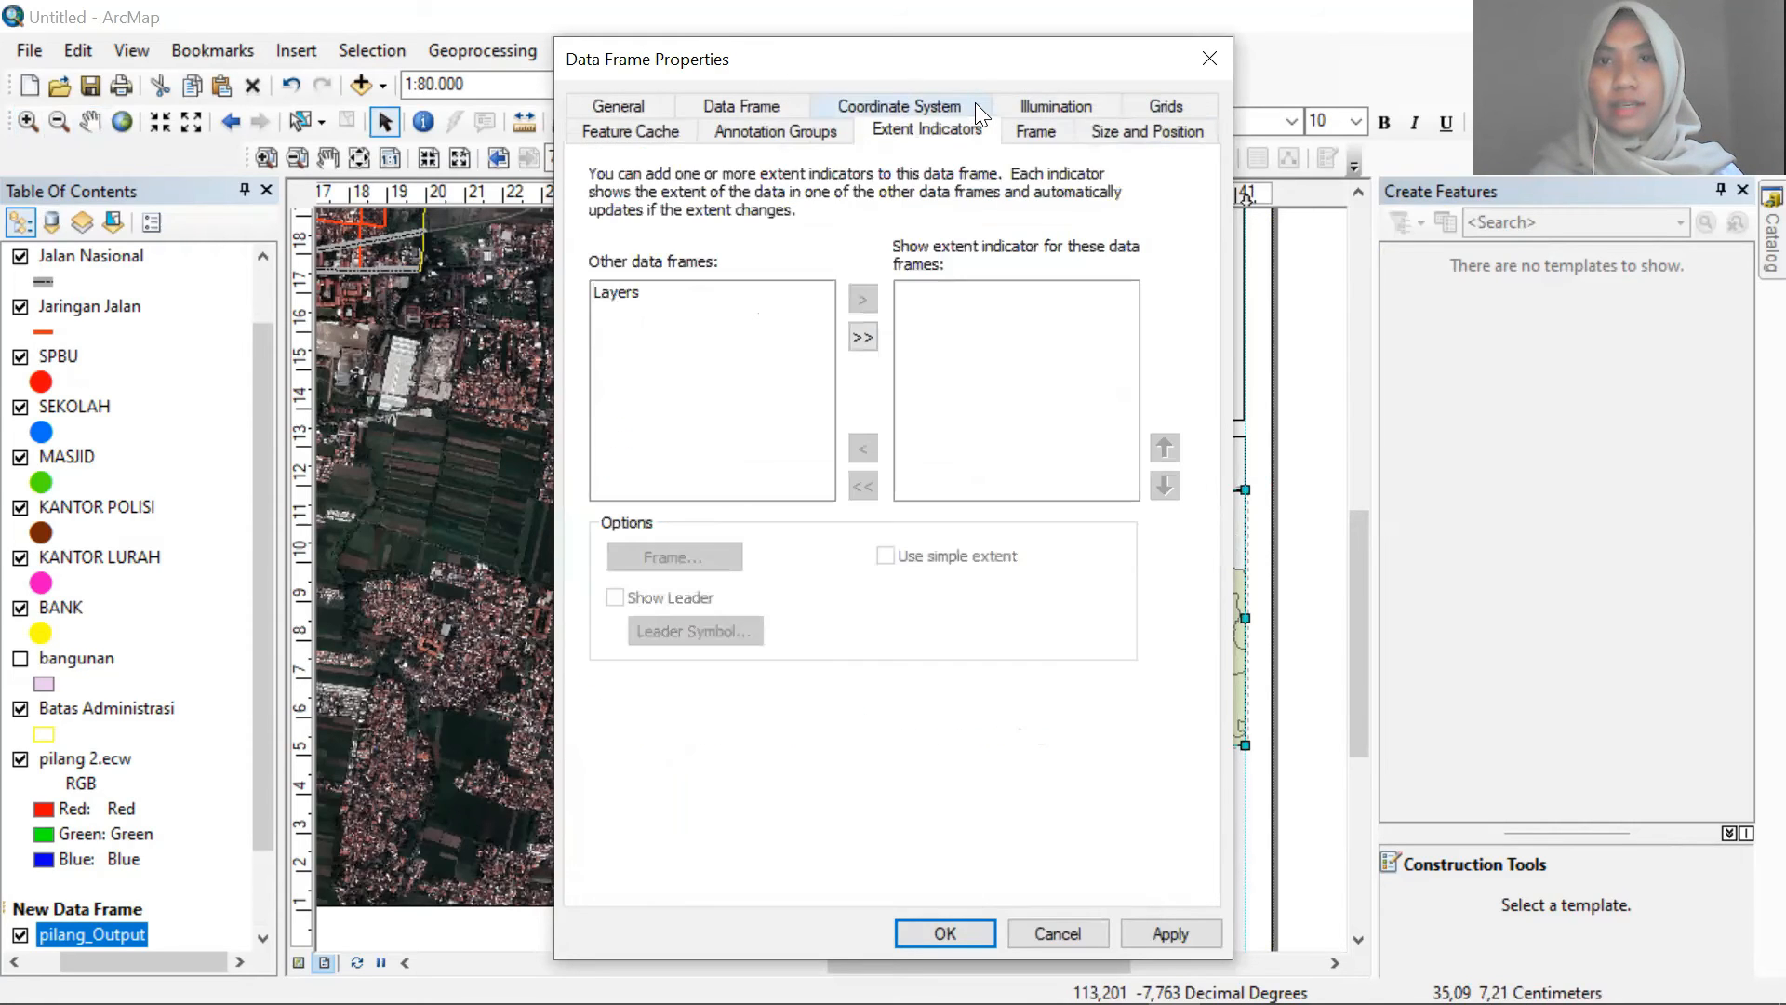
click(616, 295)
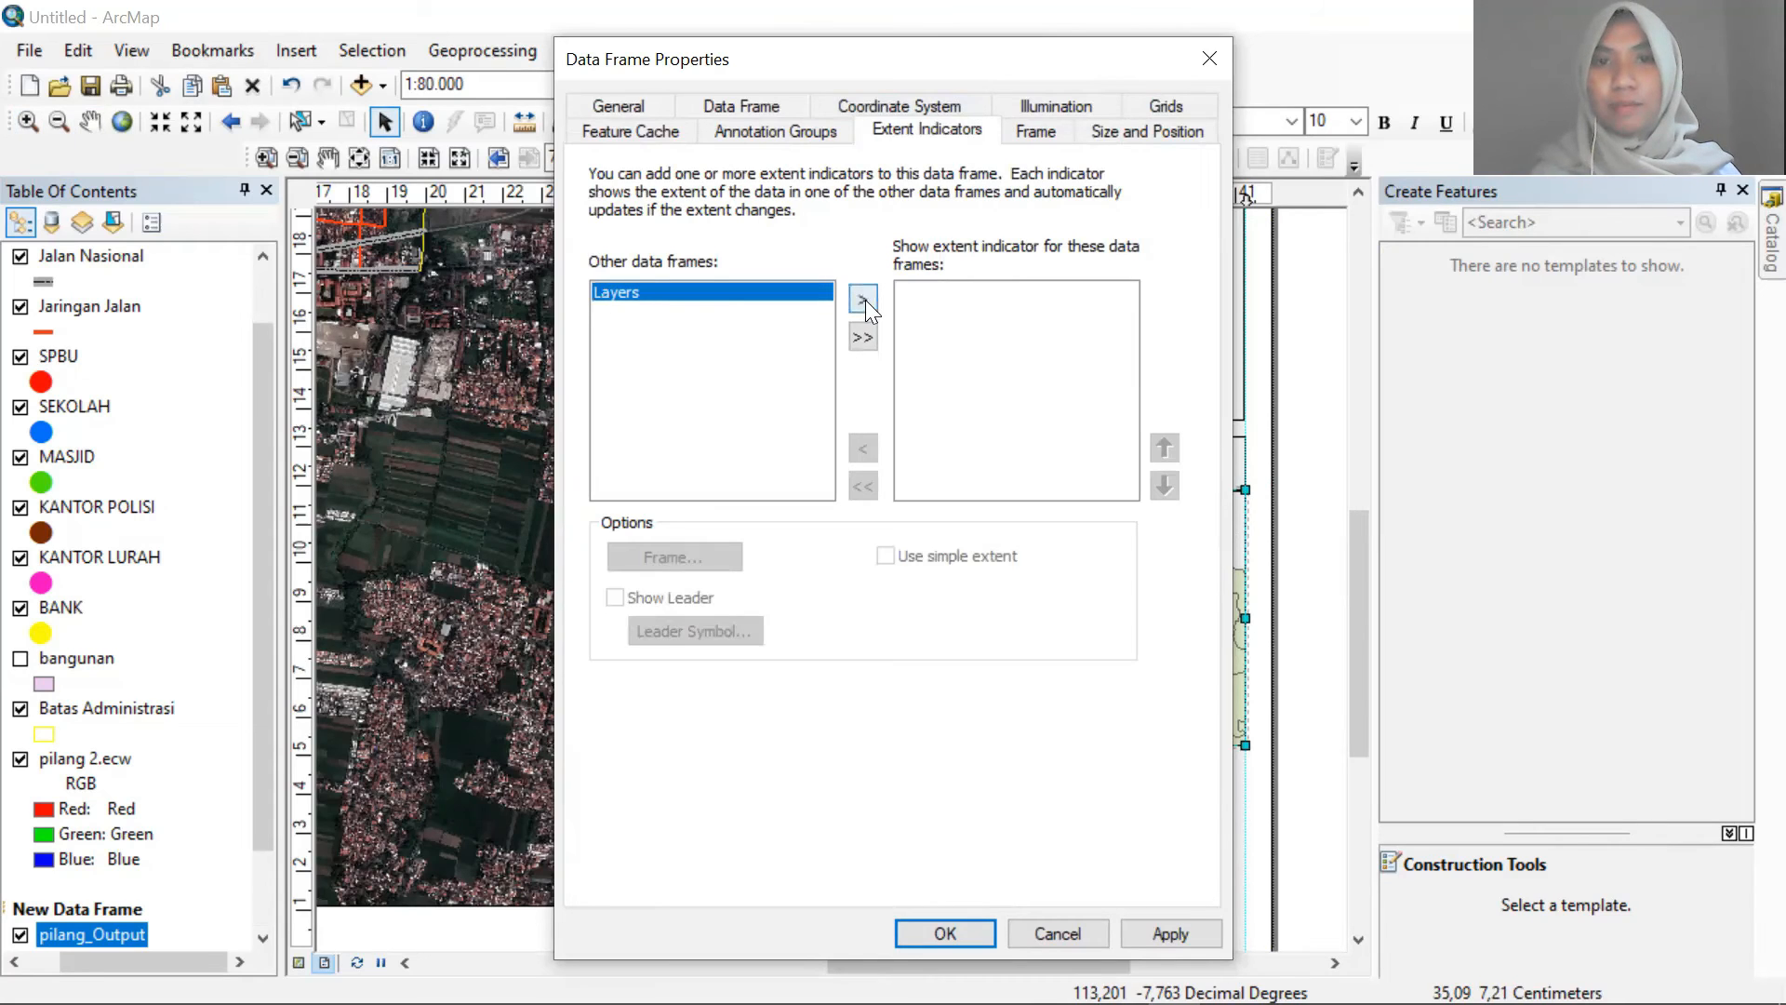
click(863, 300)
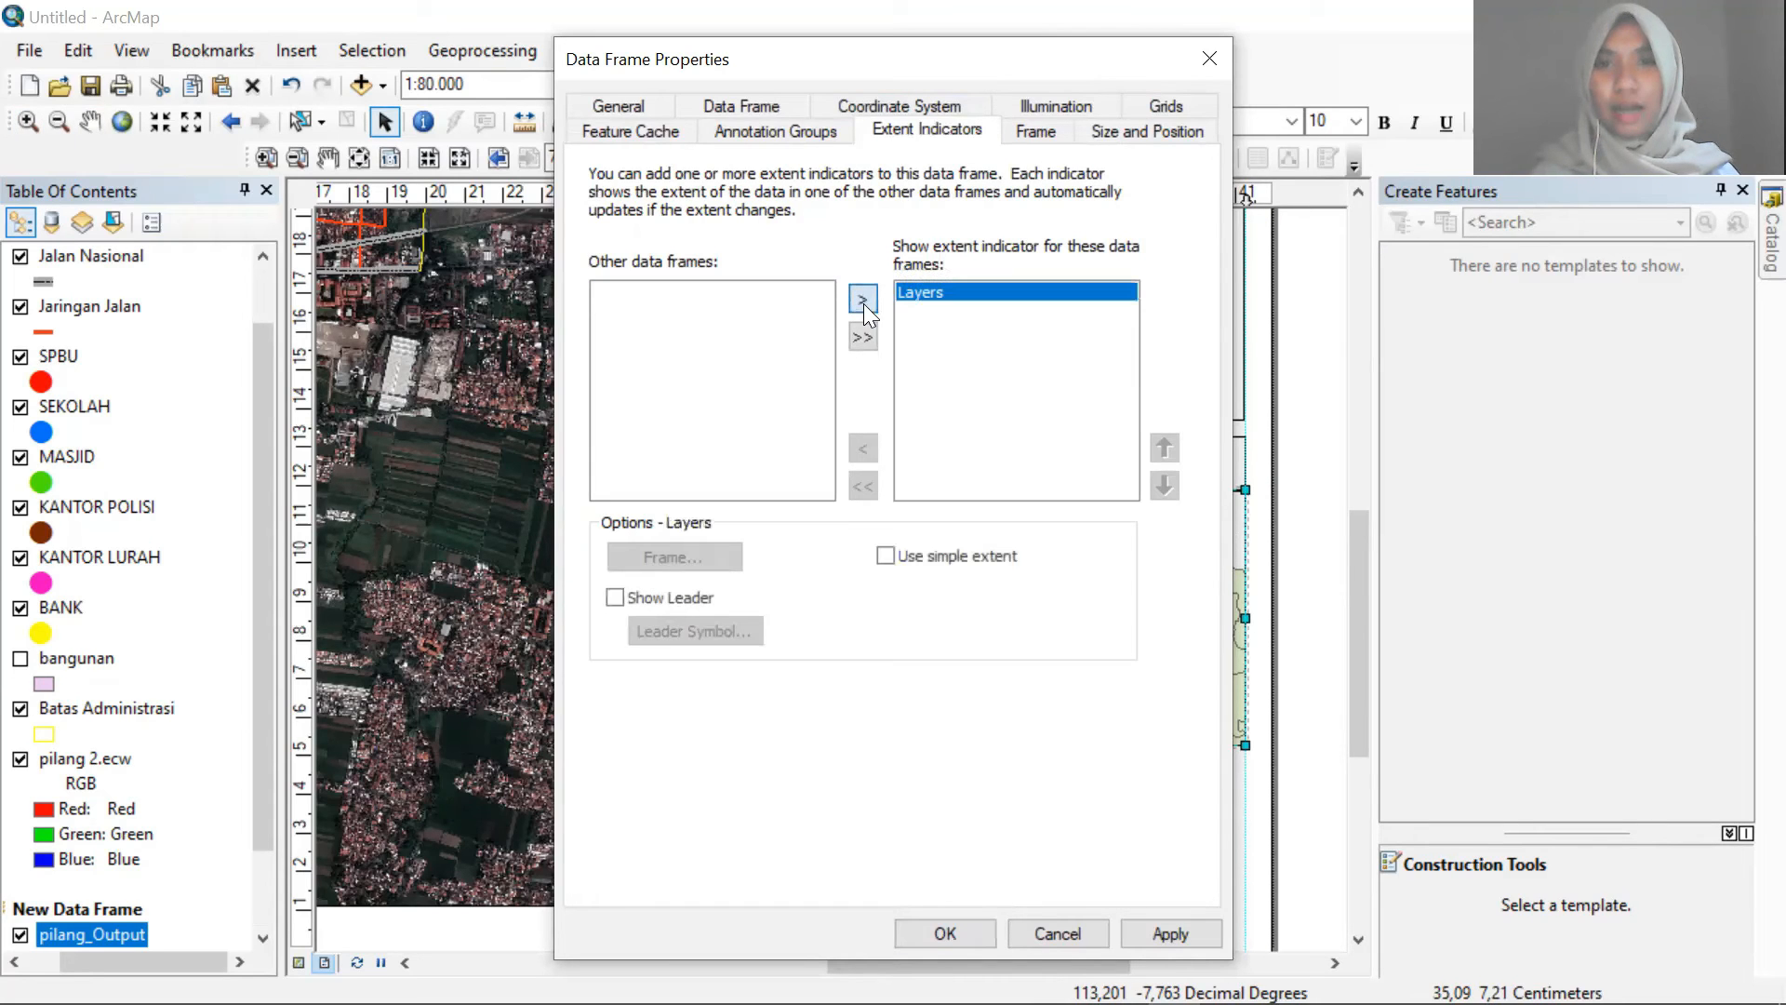
click(986, 933)
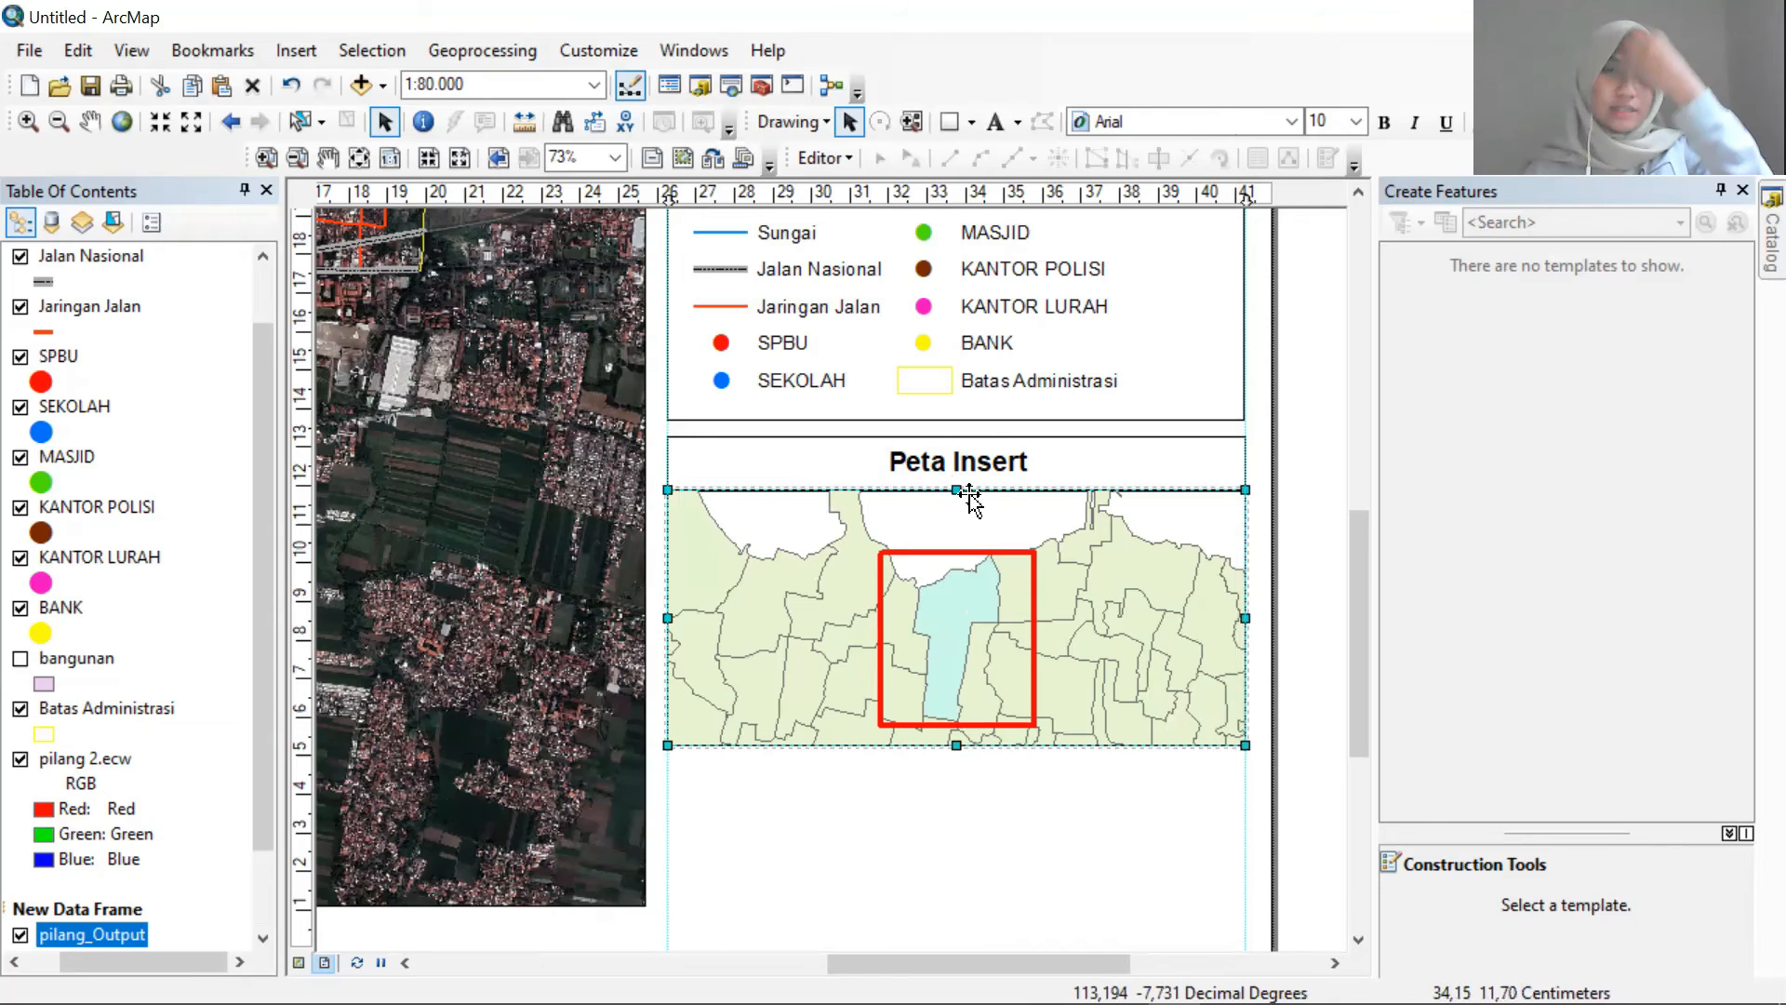
Shrink the empty box beneath the inset map to a low box about half the inset's width
click(1358, 940)
click(1359, 940)
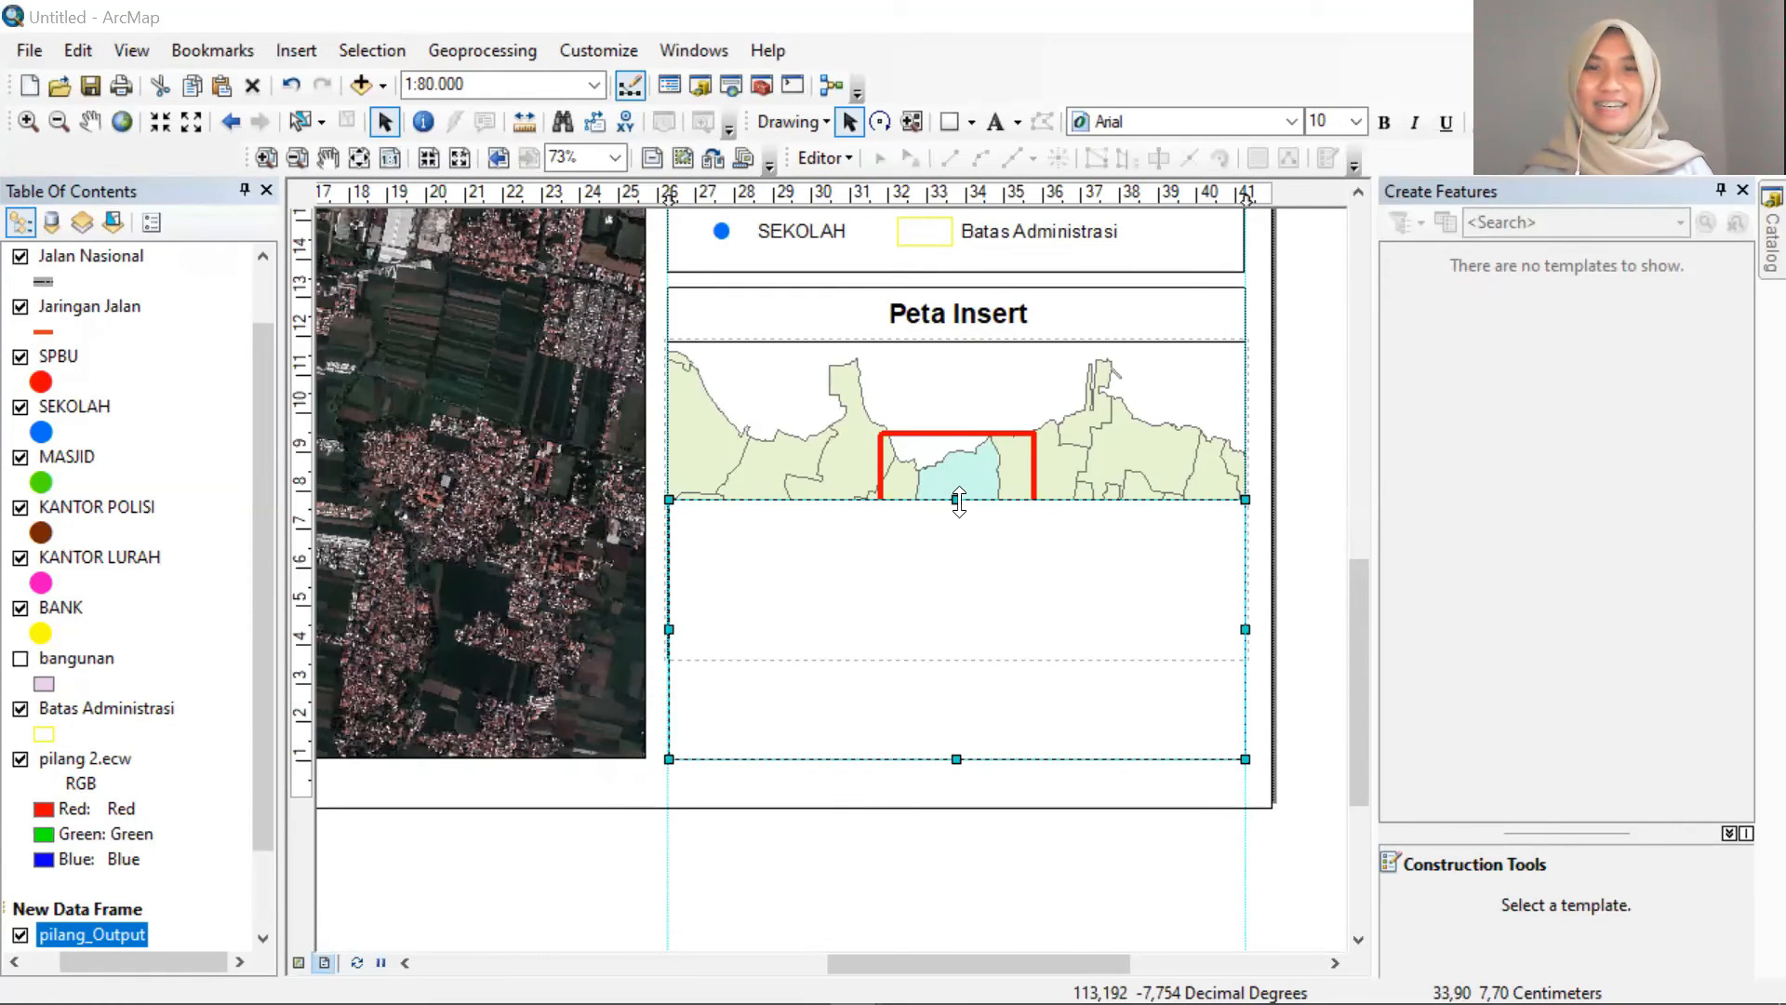
drag(955, 497, 960, 670)
drag(1246, 734, 951, 734)
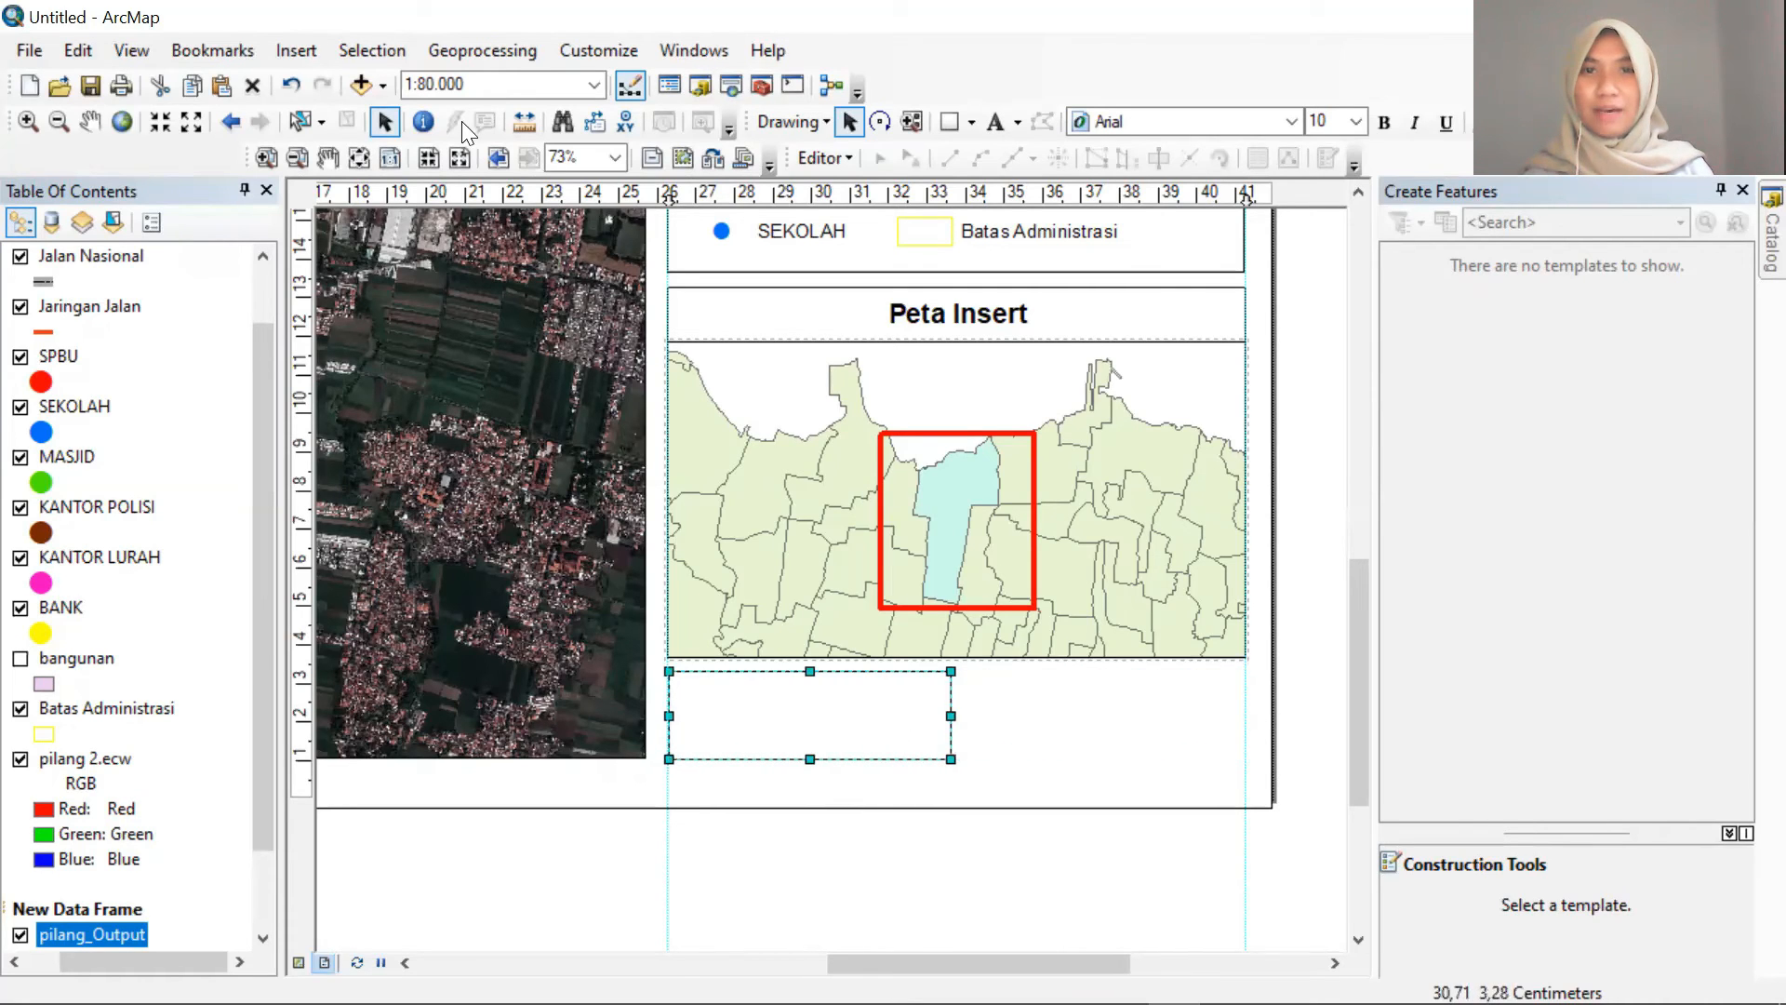
Add the text "SUMBER :" inside the small box beneath the inset map
click(995, 121)
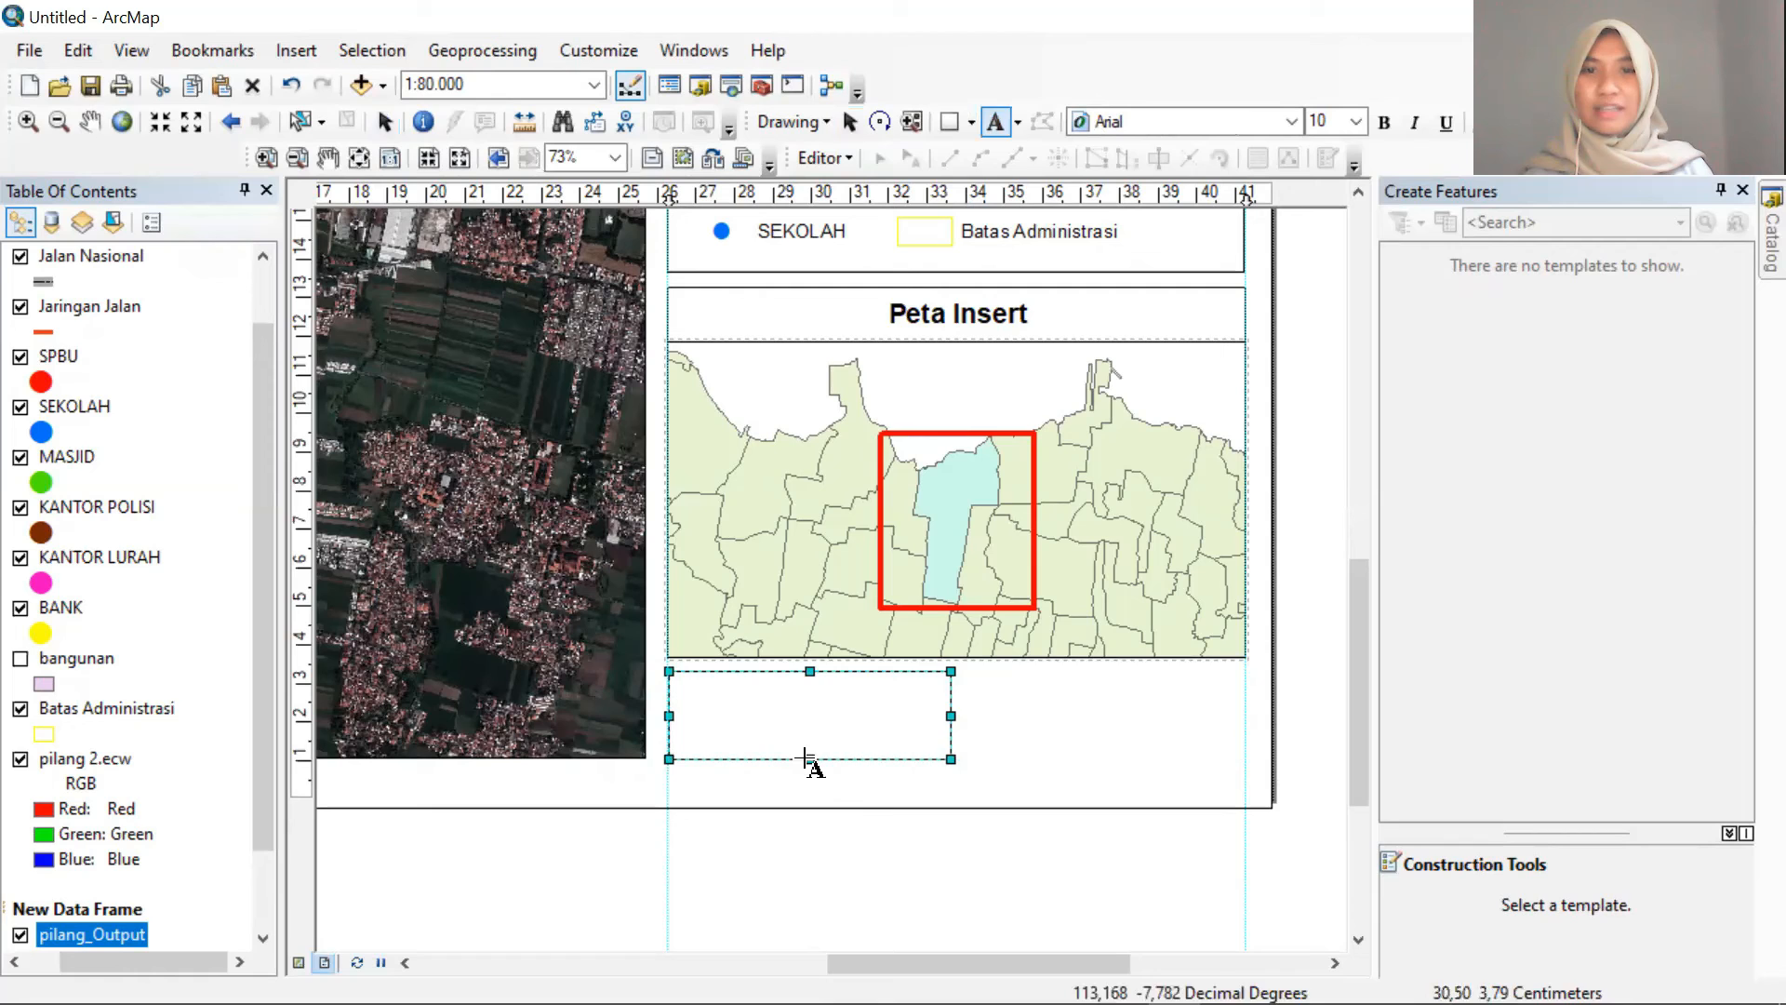
click(809, 704)
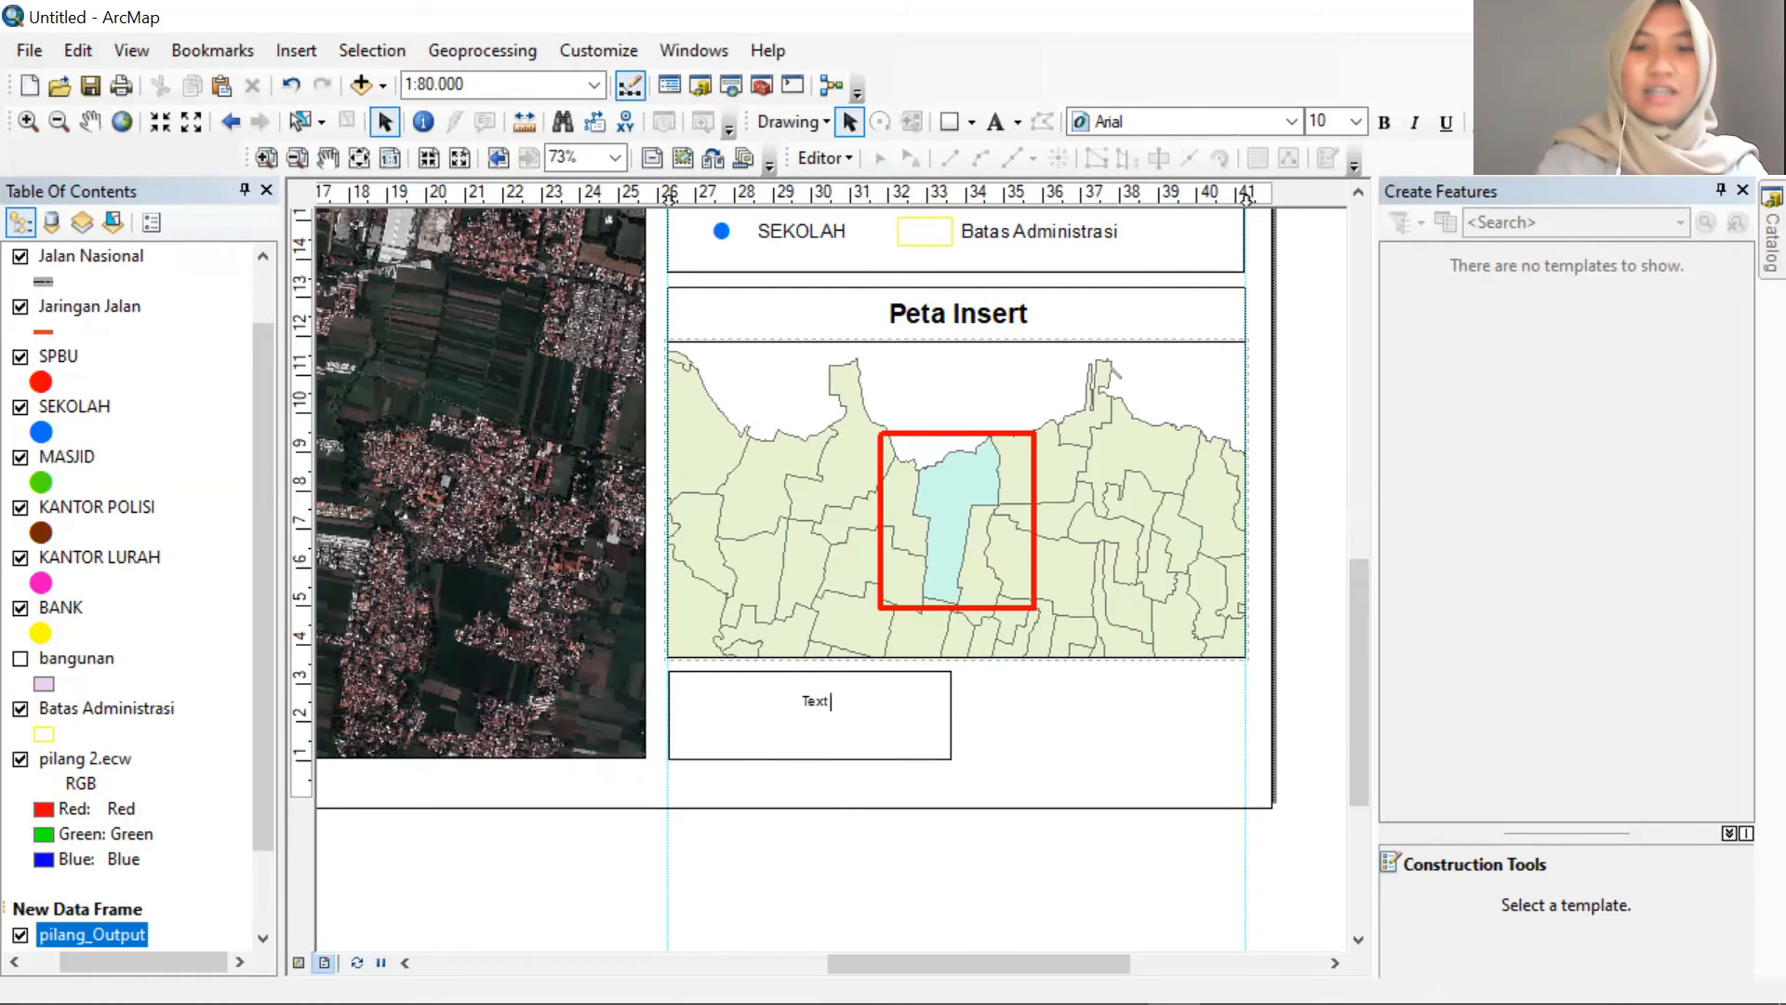
text(s)
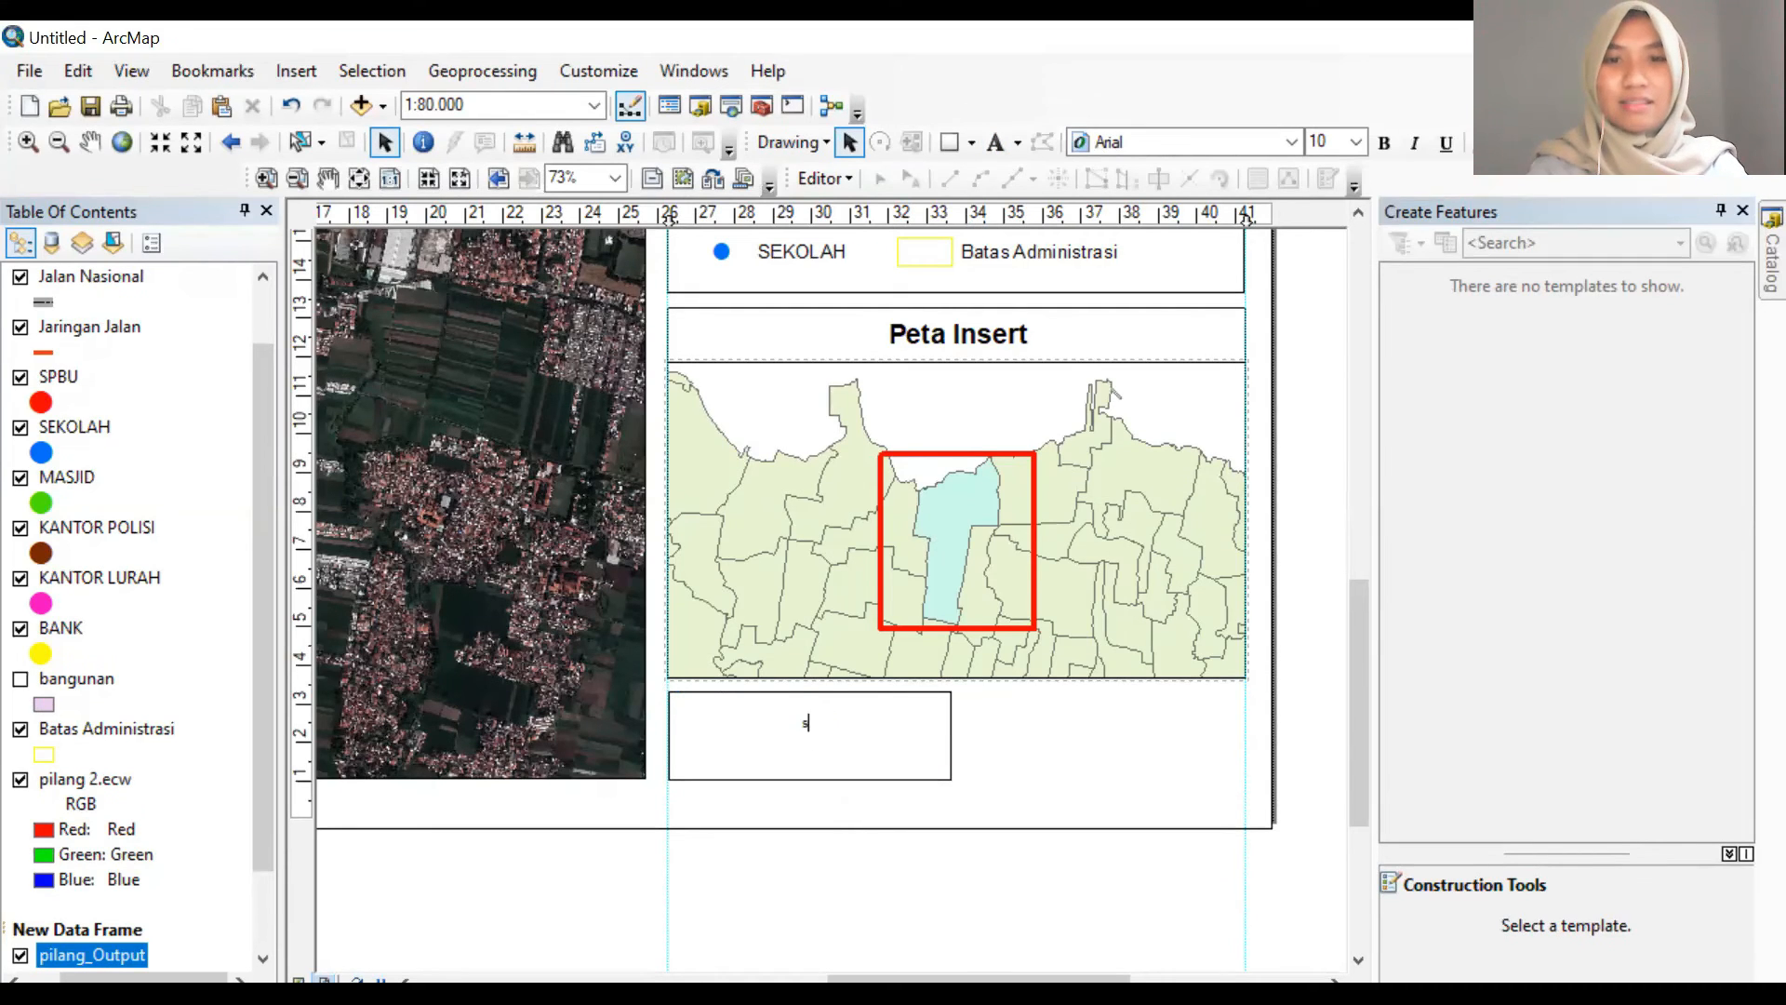
text(UMBER :)
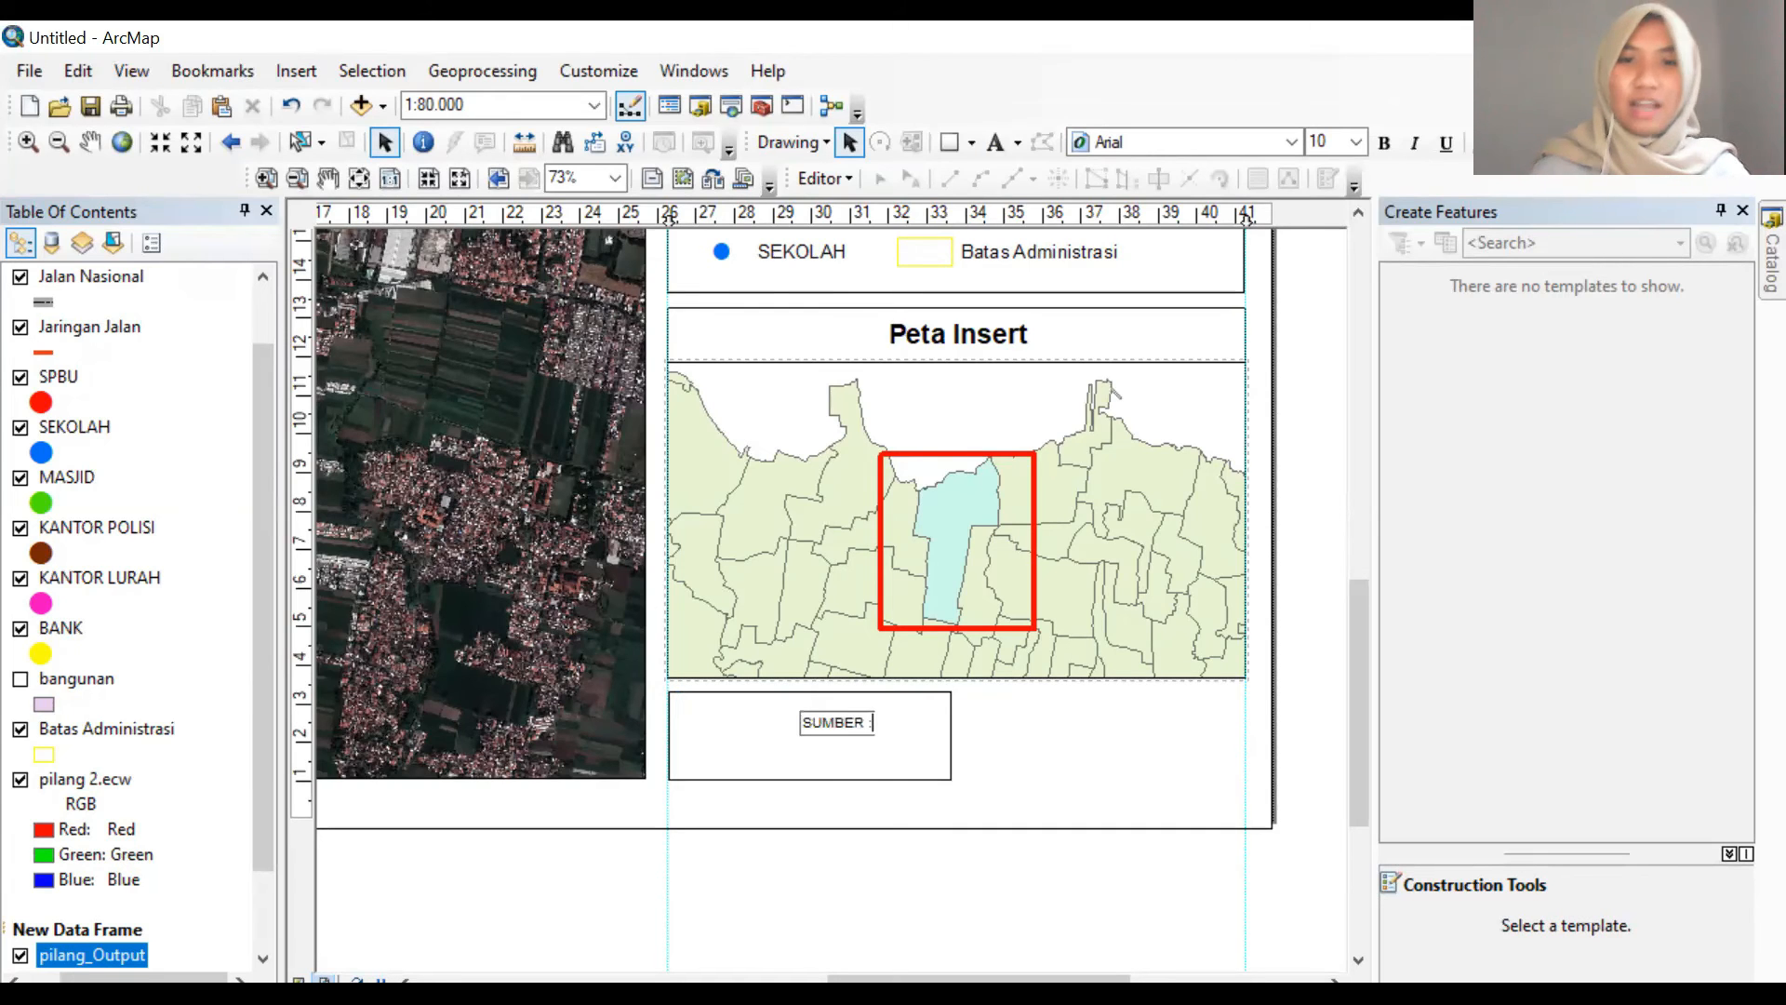
Add "Peta Citra SAS Planet" as the second line of the SUMBER text and left-align it
double_click(831, 721)
click(900, 385)
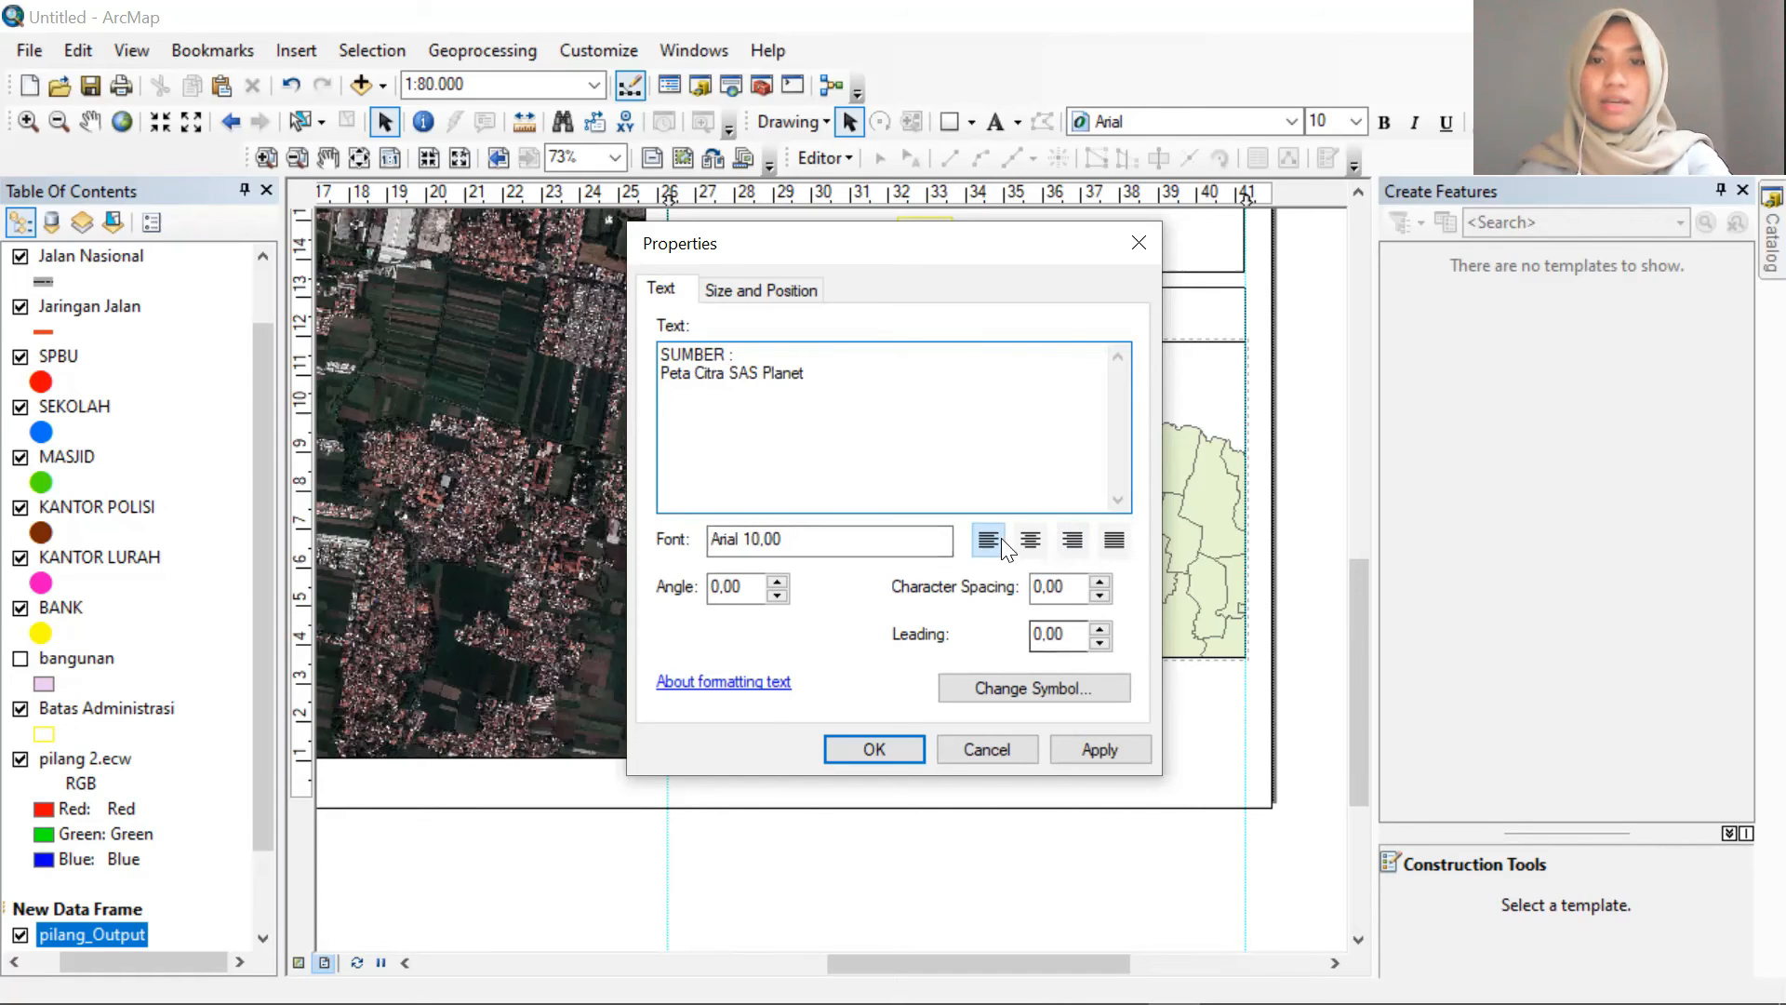
click(1030, 540)
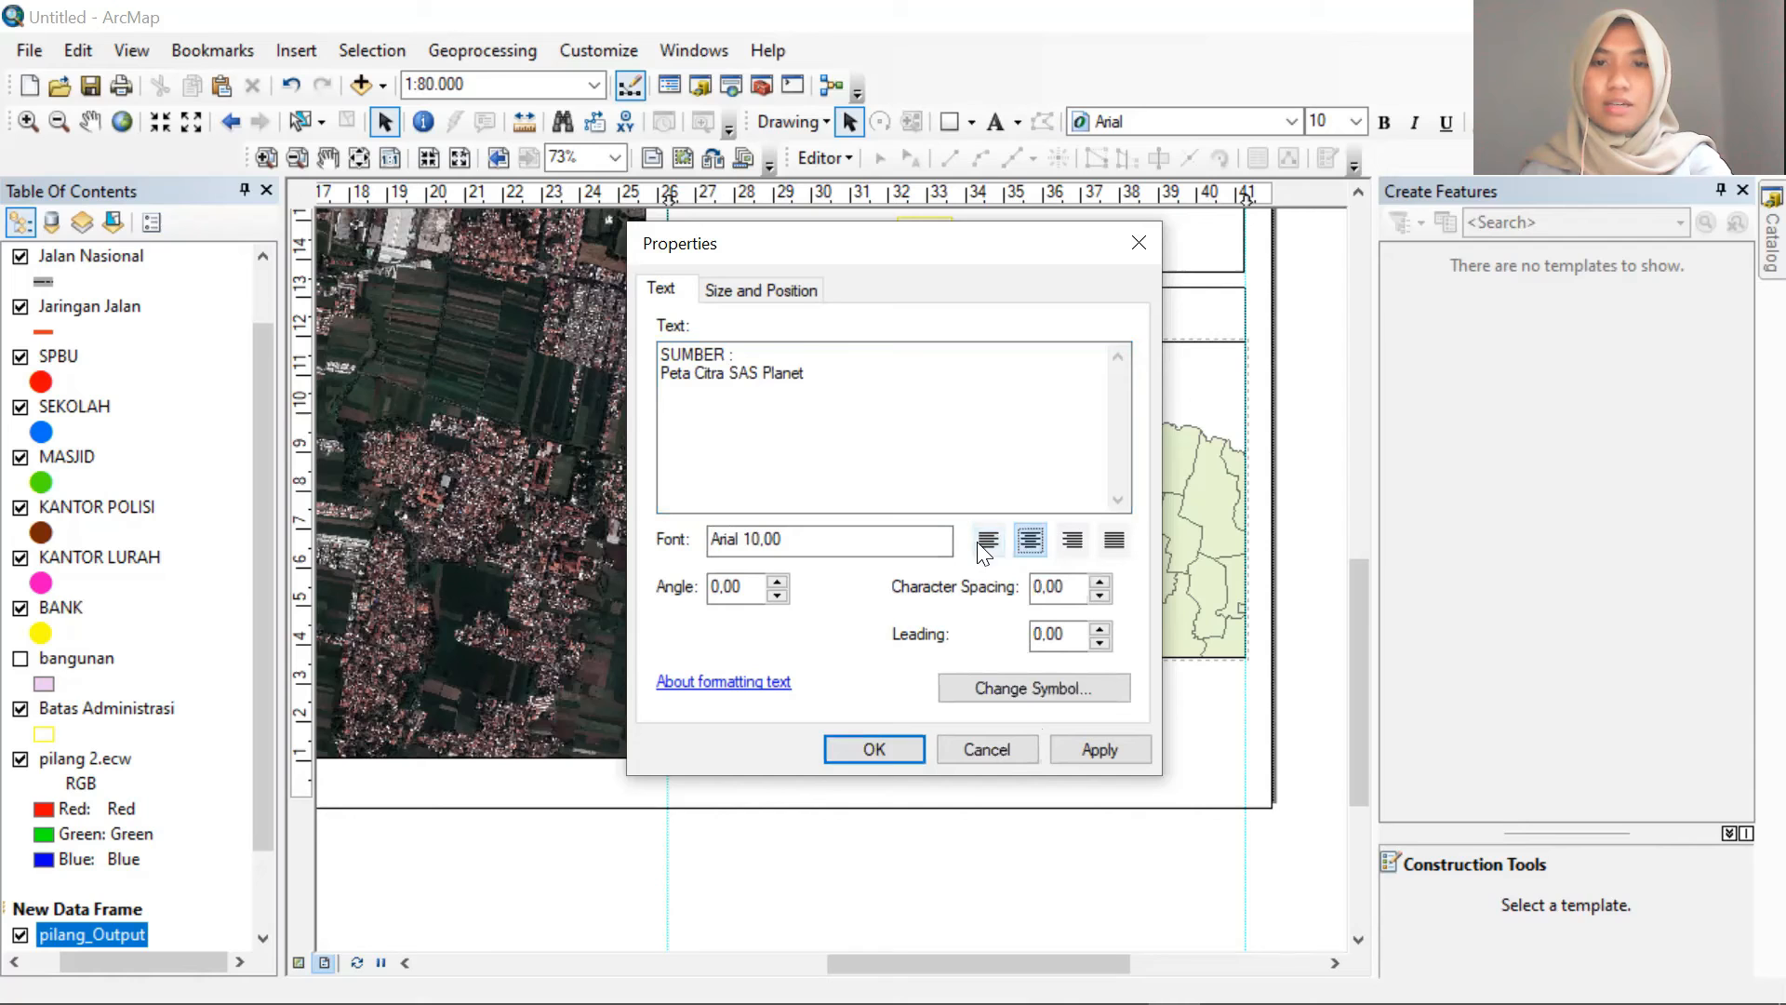
click(874, 750)
Set the SUMBER text to bold, size 14, and position it in the upper-left corner of its box
drag(858, 707, 741, 693)
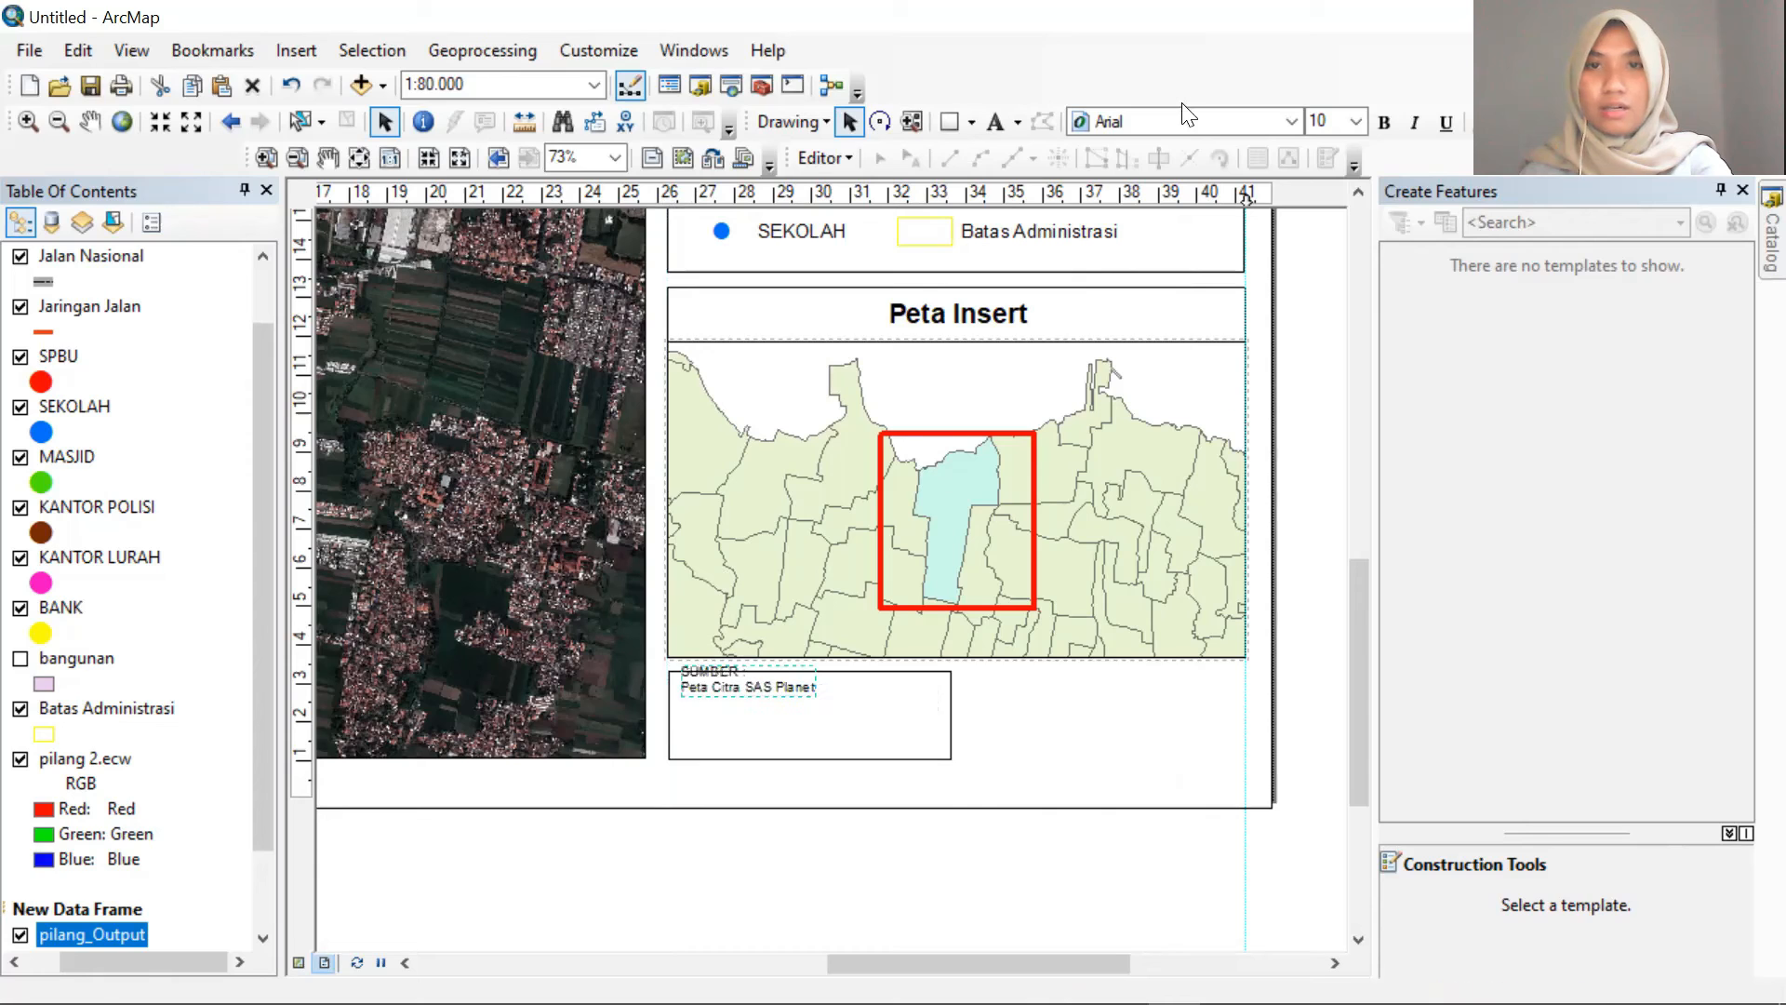
click(1355, 121)
click(1328, 237)
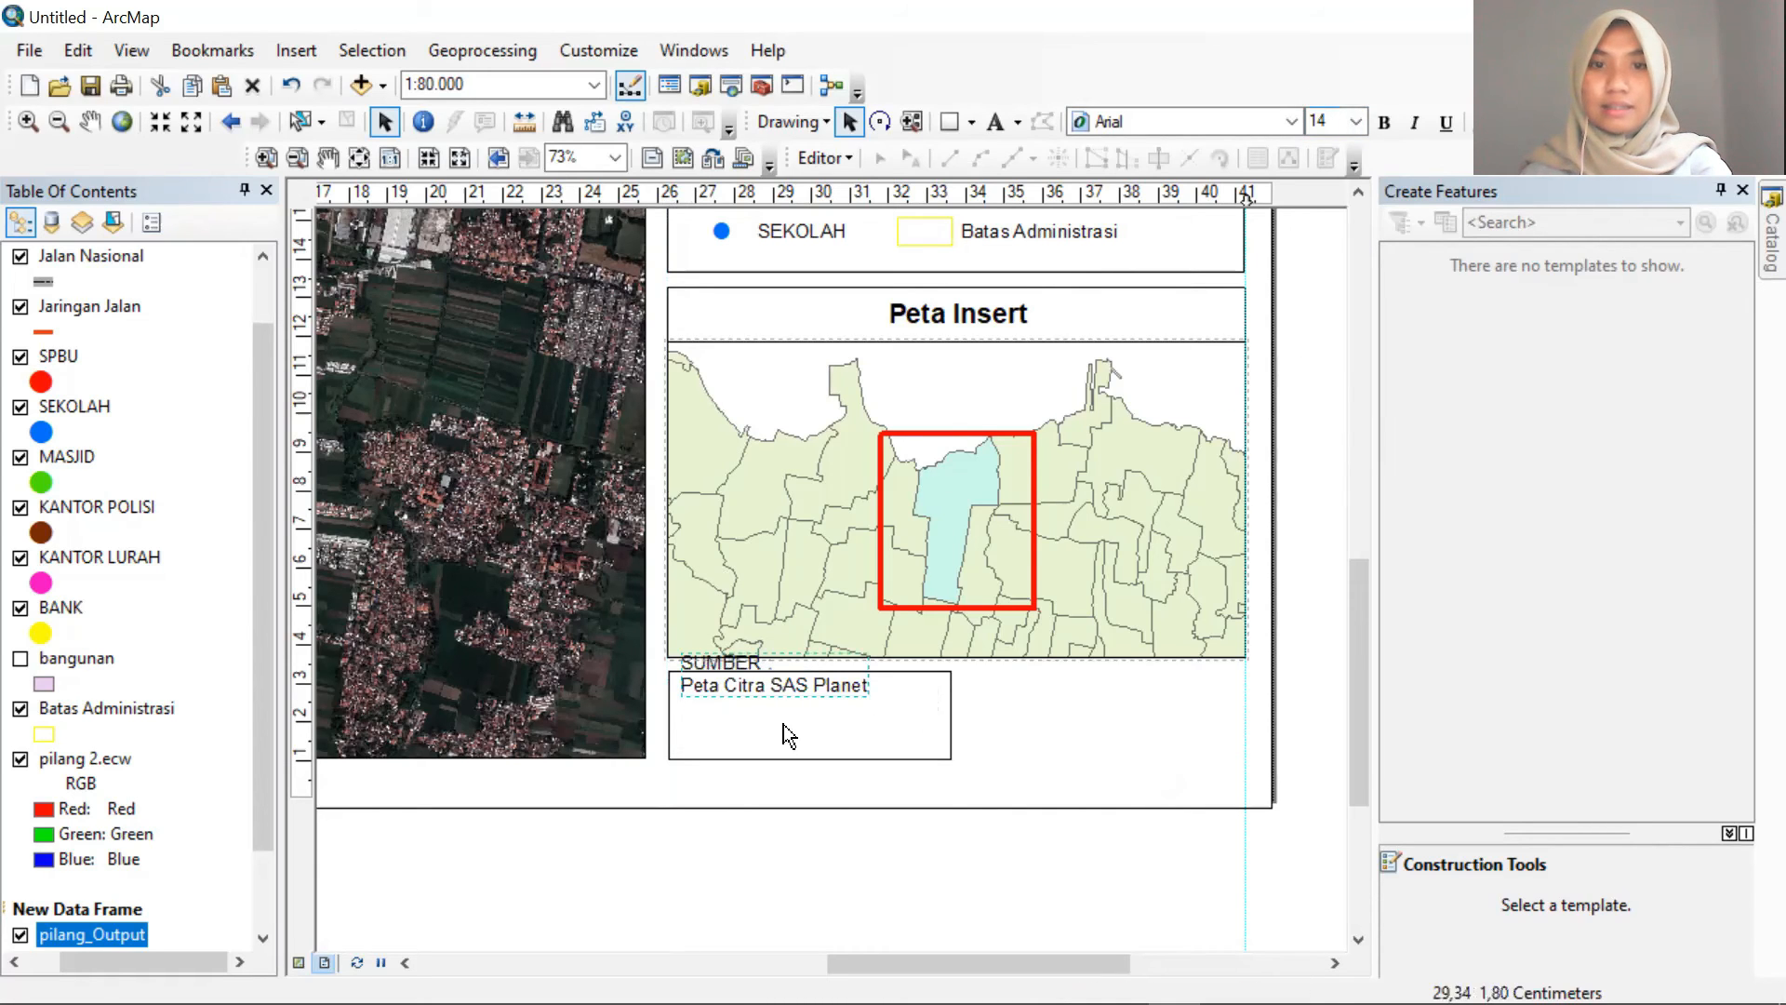
drag(786, 697, 786, 731)
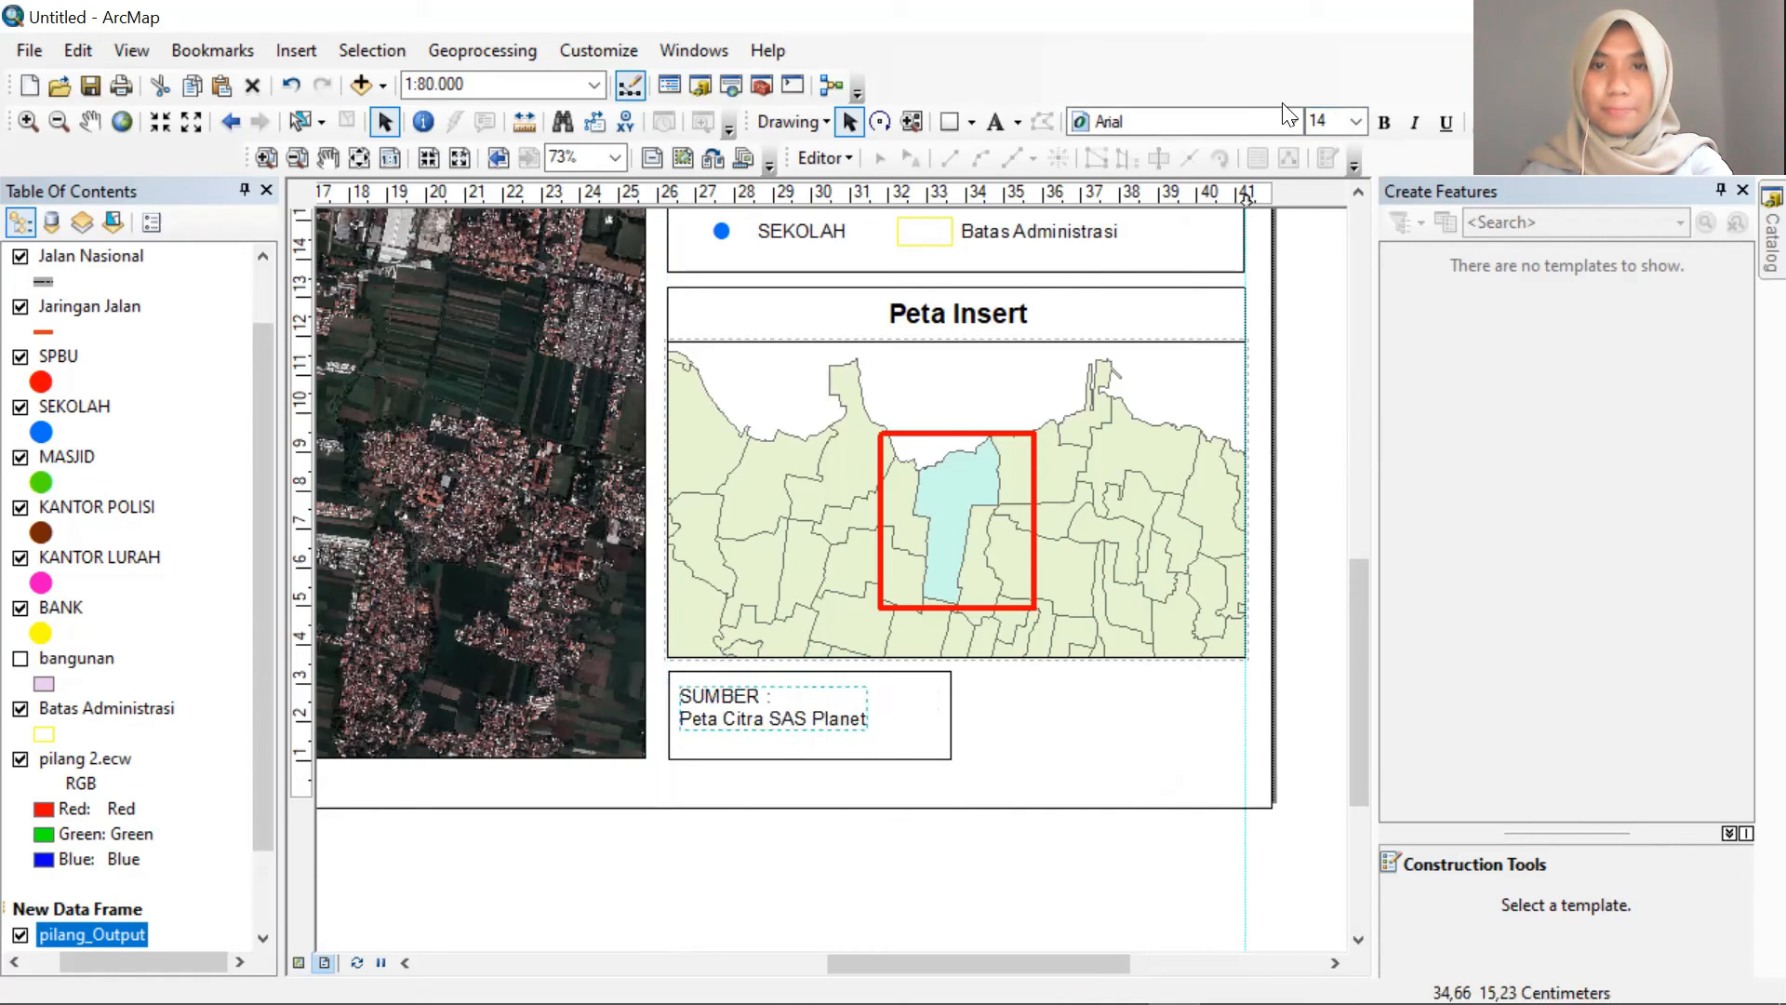
click(1383, 122)
drag(781, 701, 779, 697)
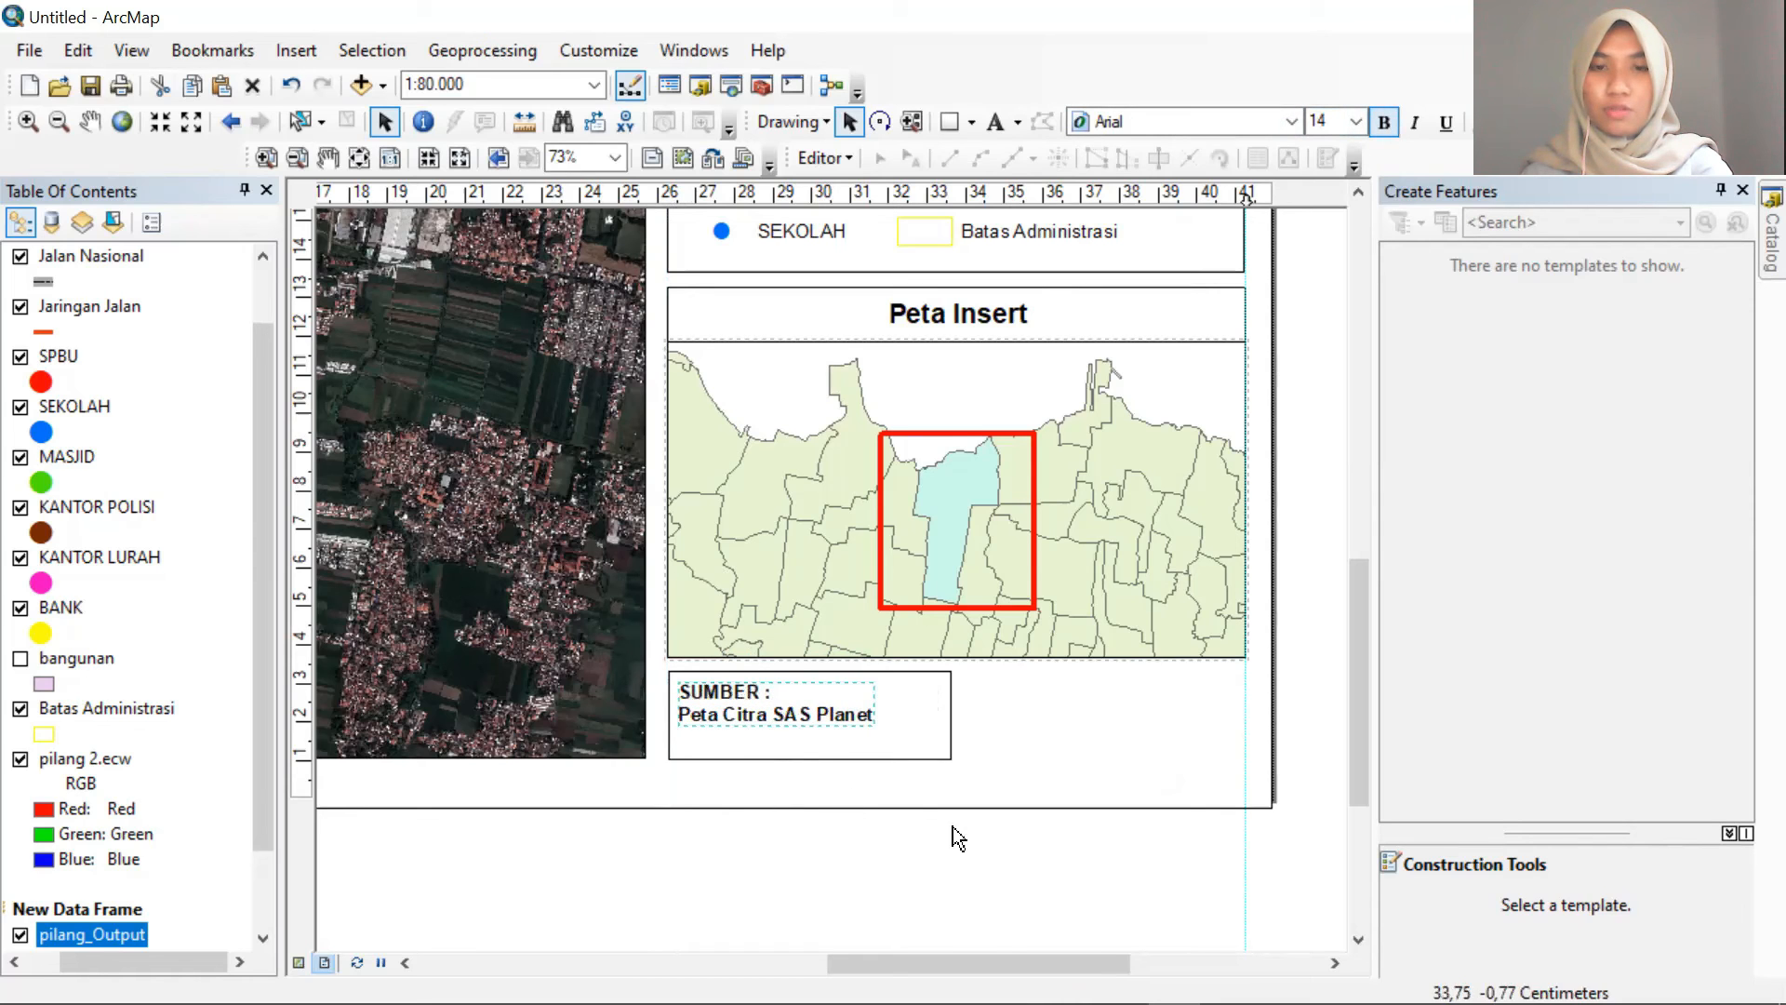
Duplicate the SUMBER box and place the copy beside it, flush with the inset map's right edge
click(923, 753)
key(ctrl+c)
key(ctrl+v)
drag(884, 762, 1133, 763)
key(ctrl+z)
click(1003, 849)
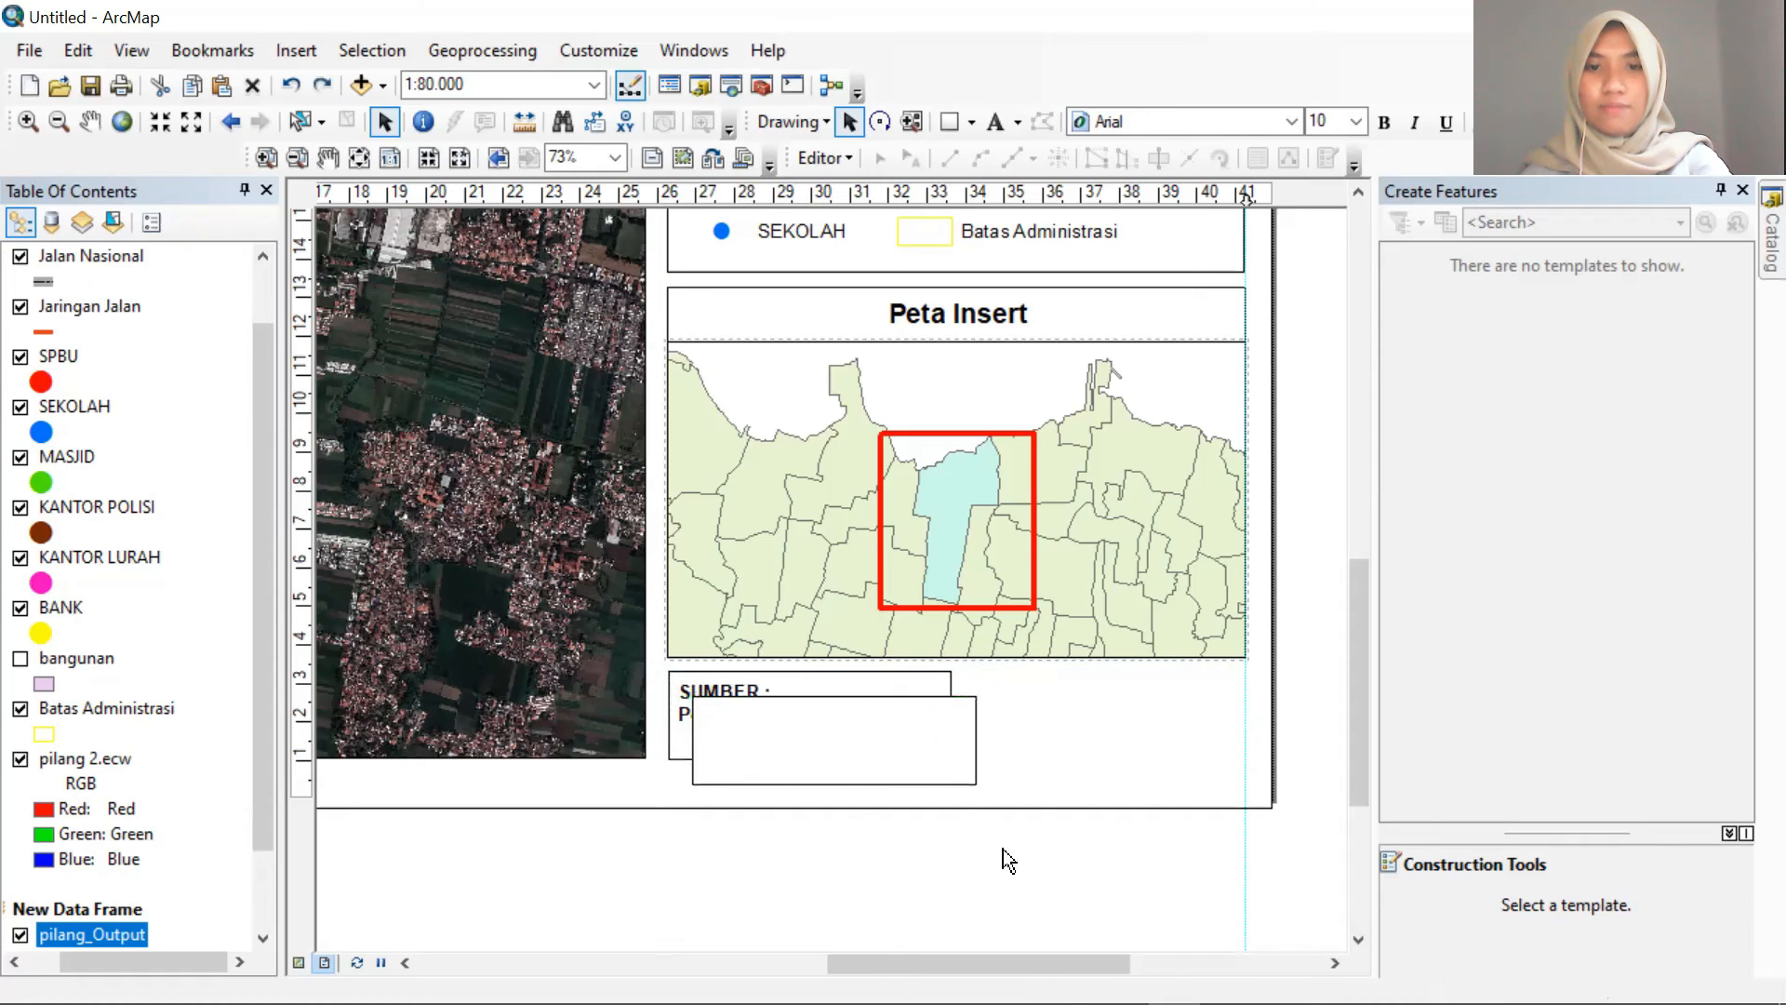
click(875, 751)
drag(874, 752, 1126, 724)
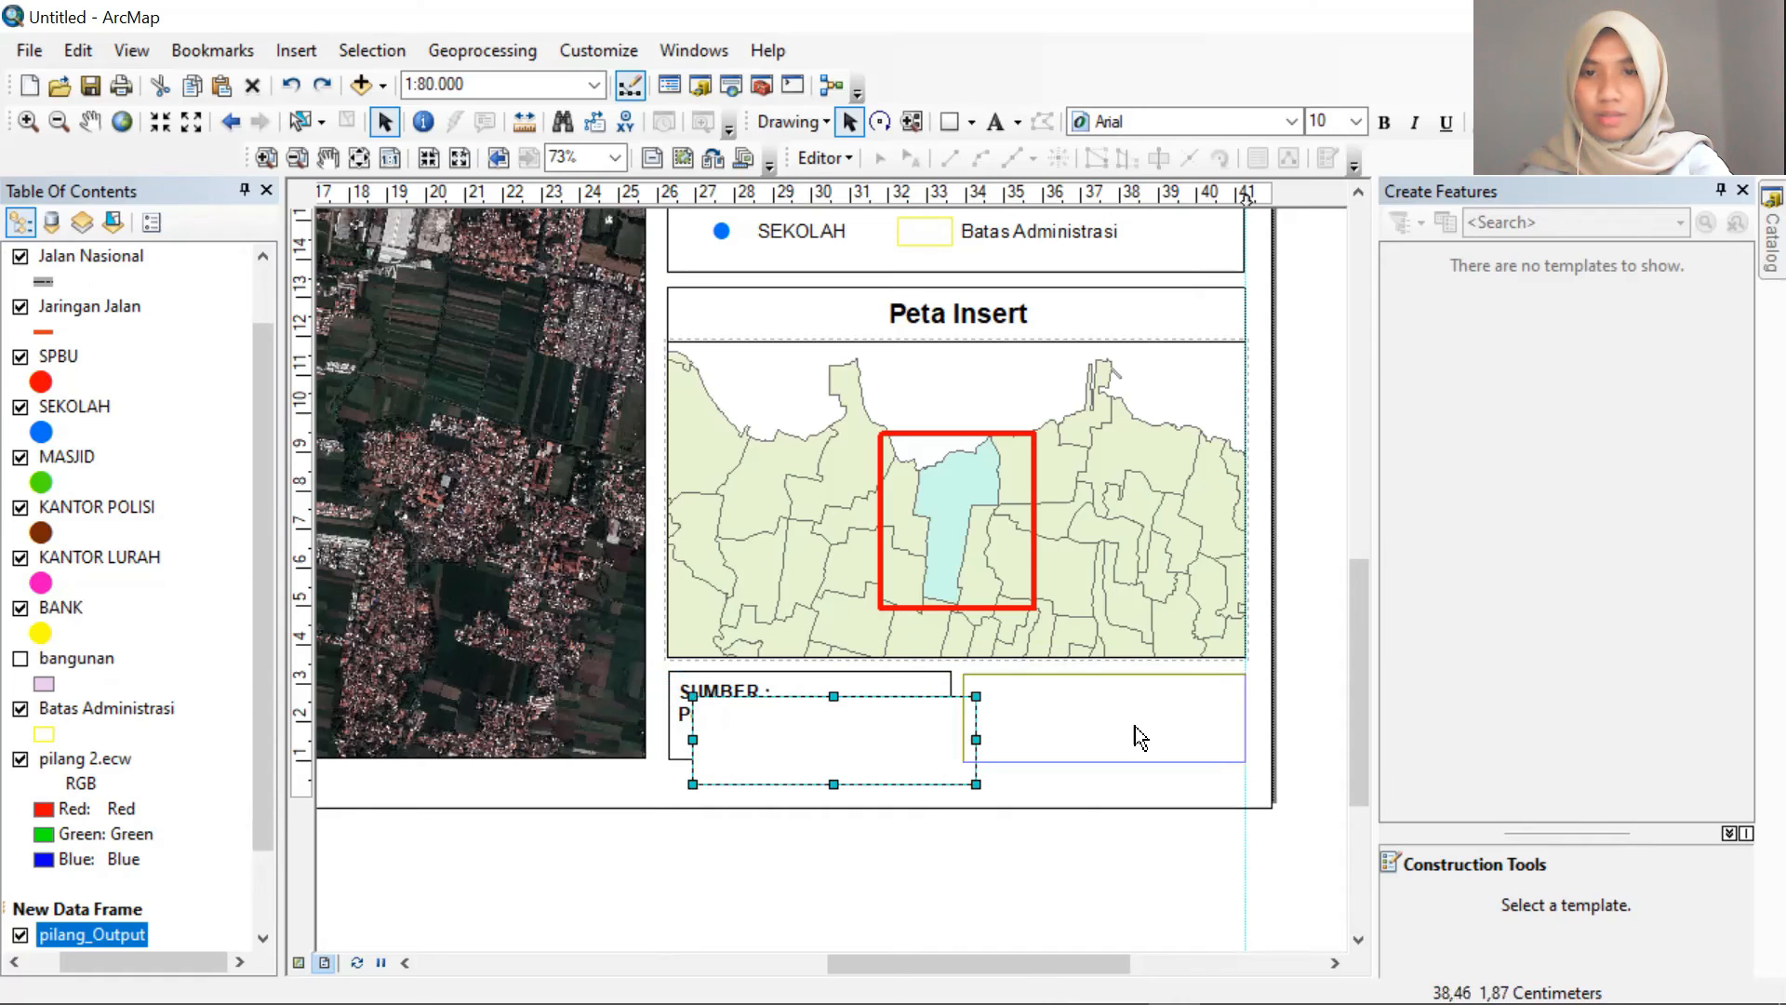
click(1140, 738)
drag(1126, 729, 1126, 725)
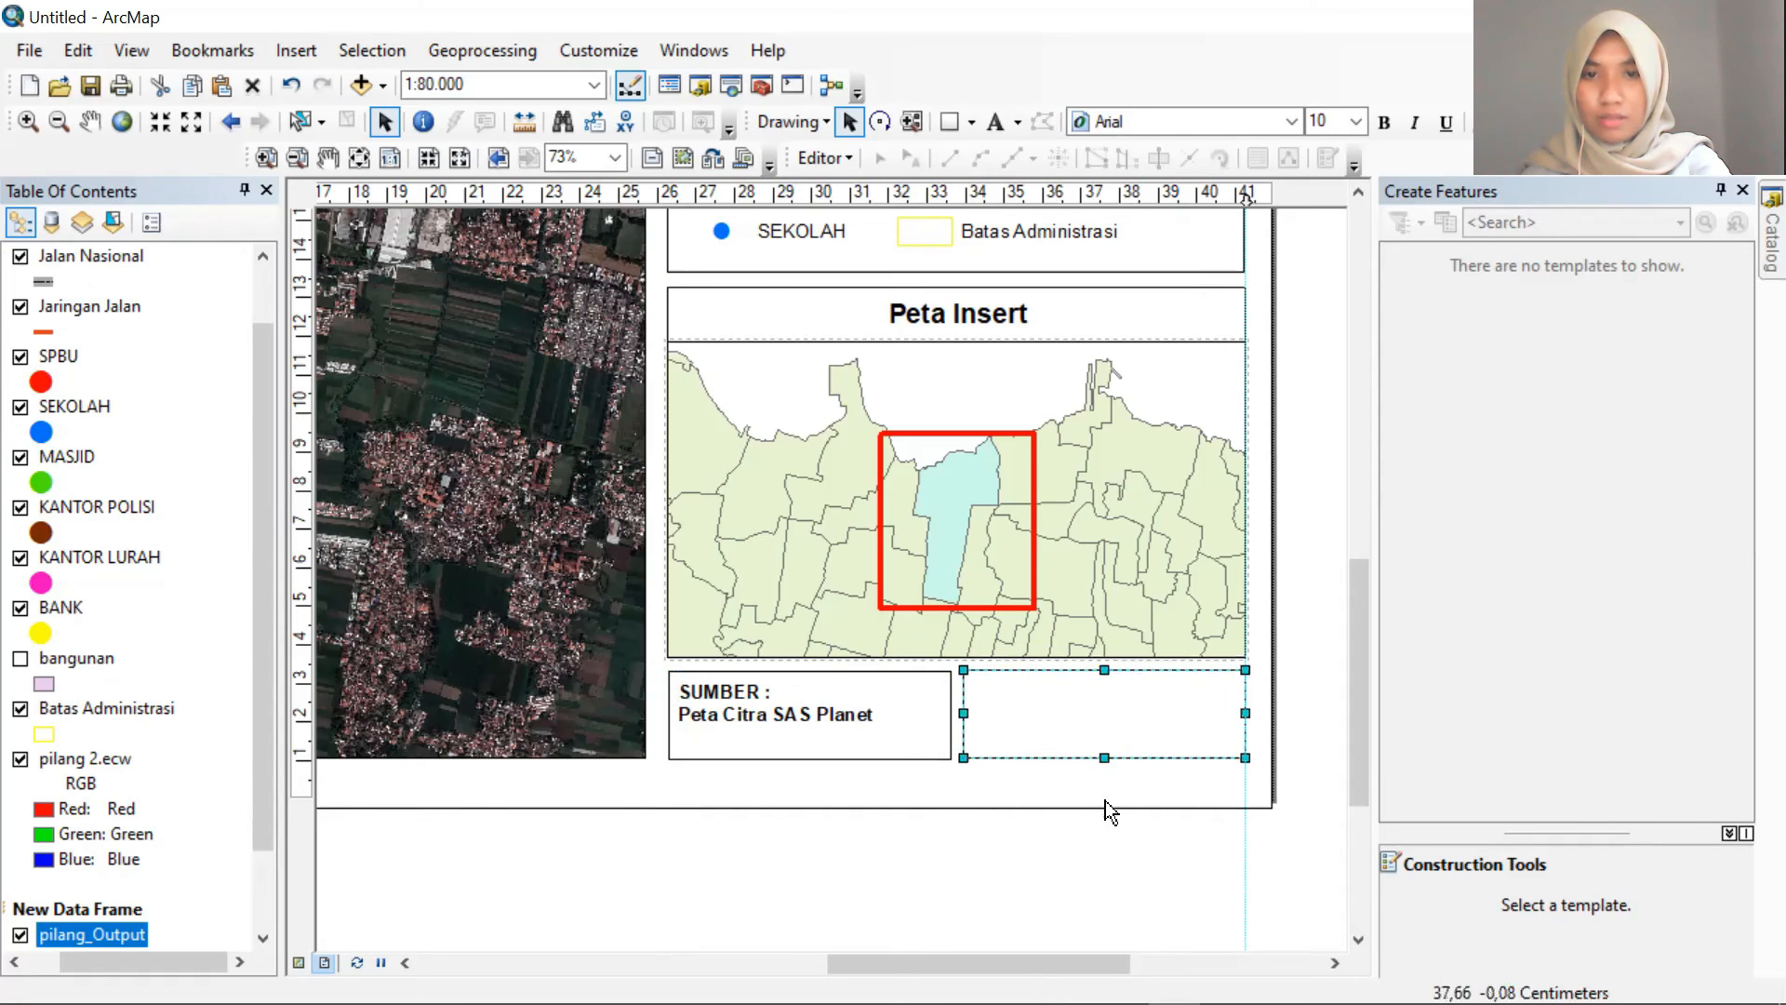
Add the text "Keterangan :" inside the empty box beside the SUMBER box
click(1089, 819)
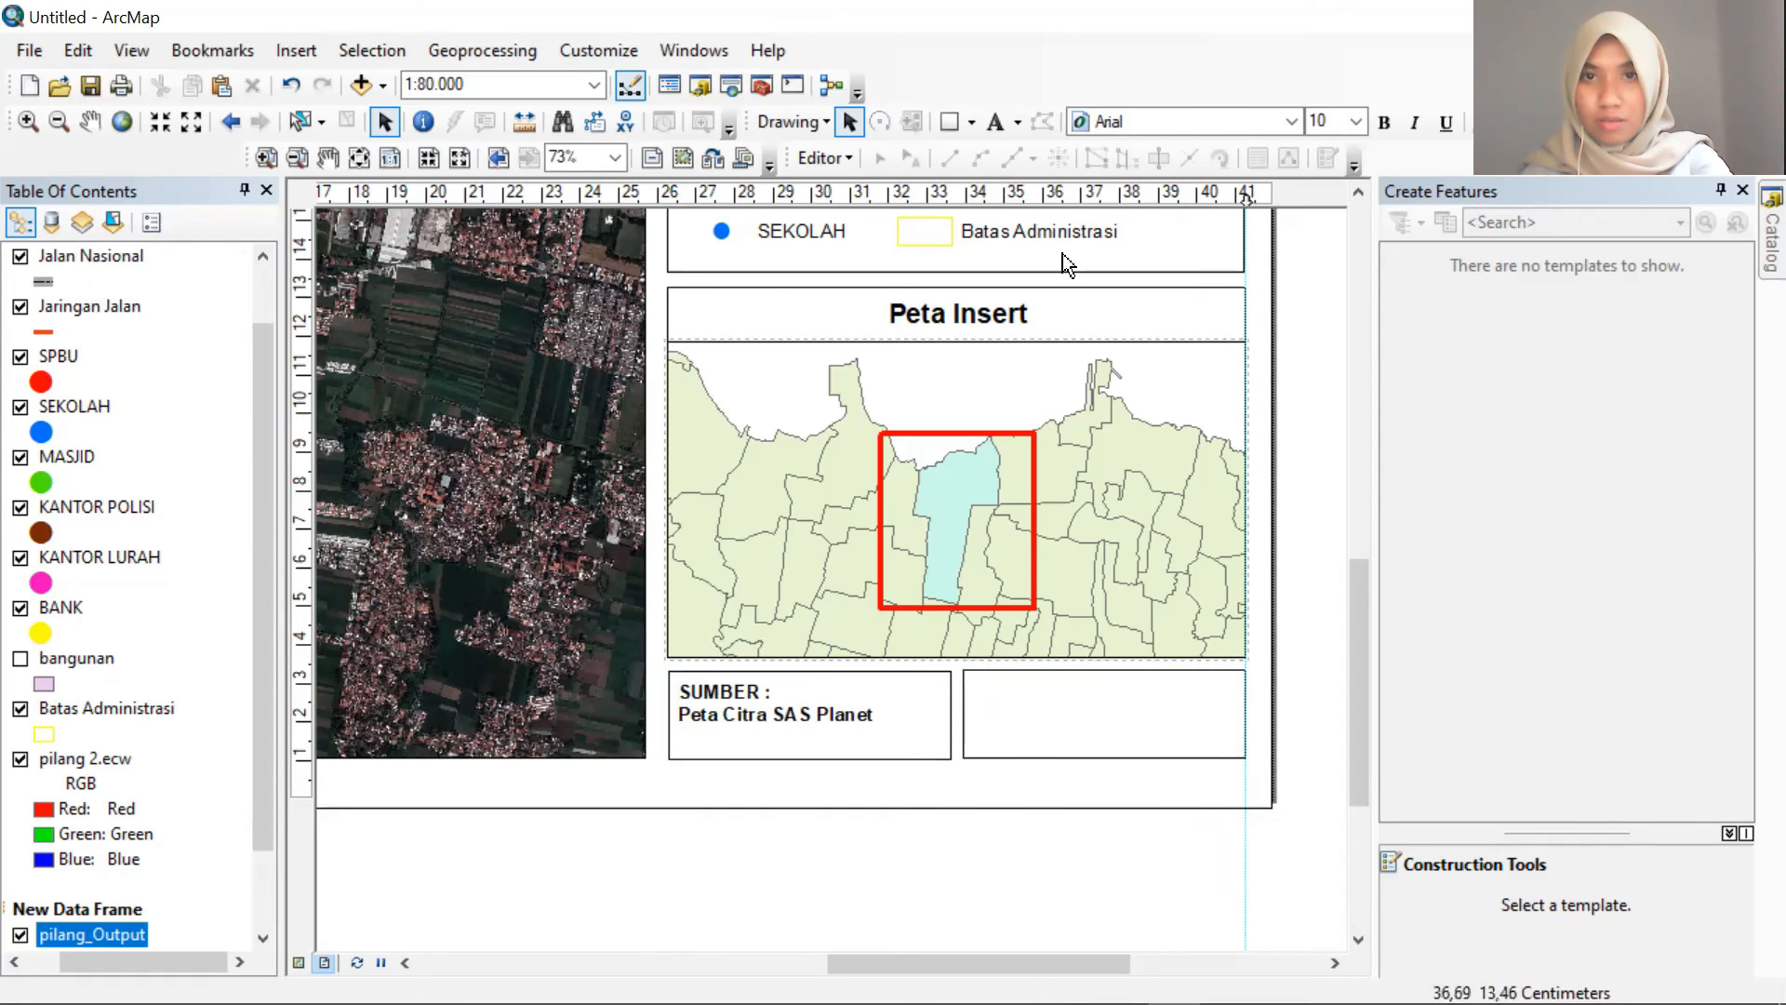
click(995, 121)
click(1037, 689)
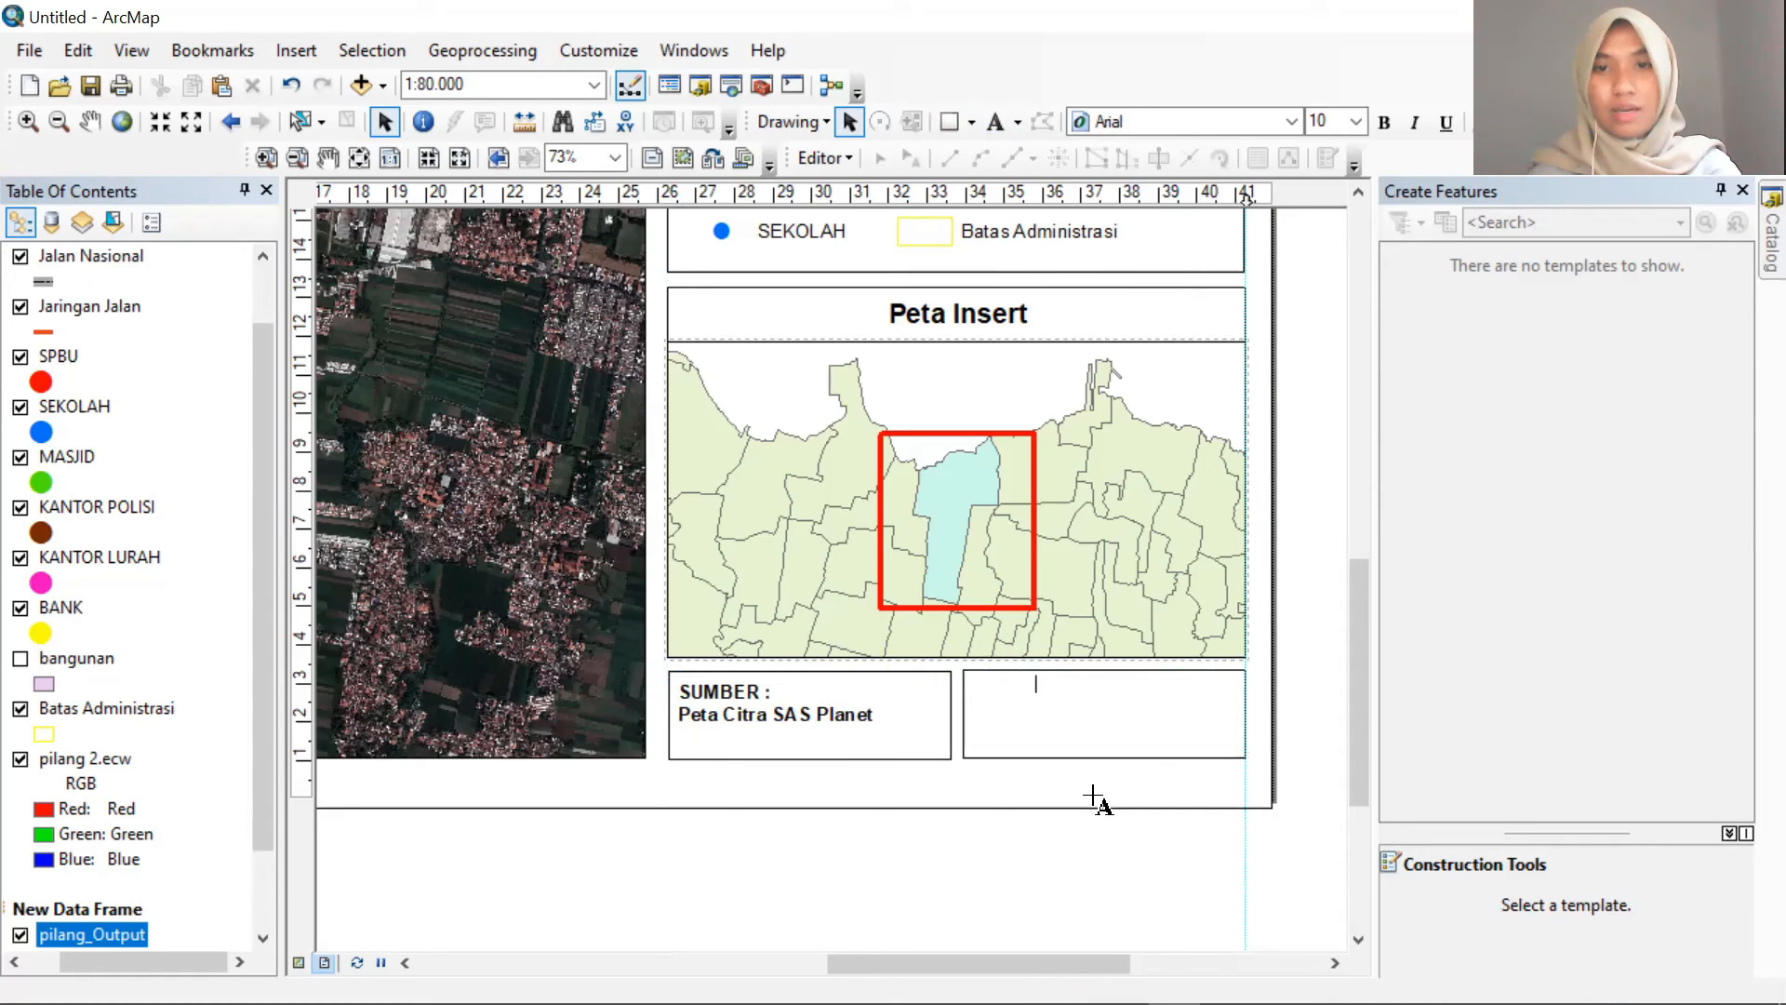
text(Keterangan :)
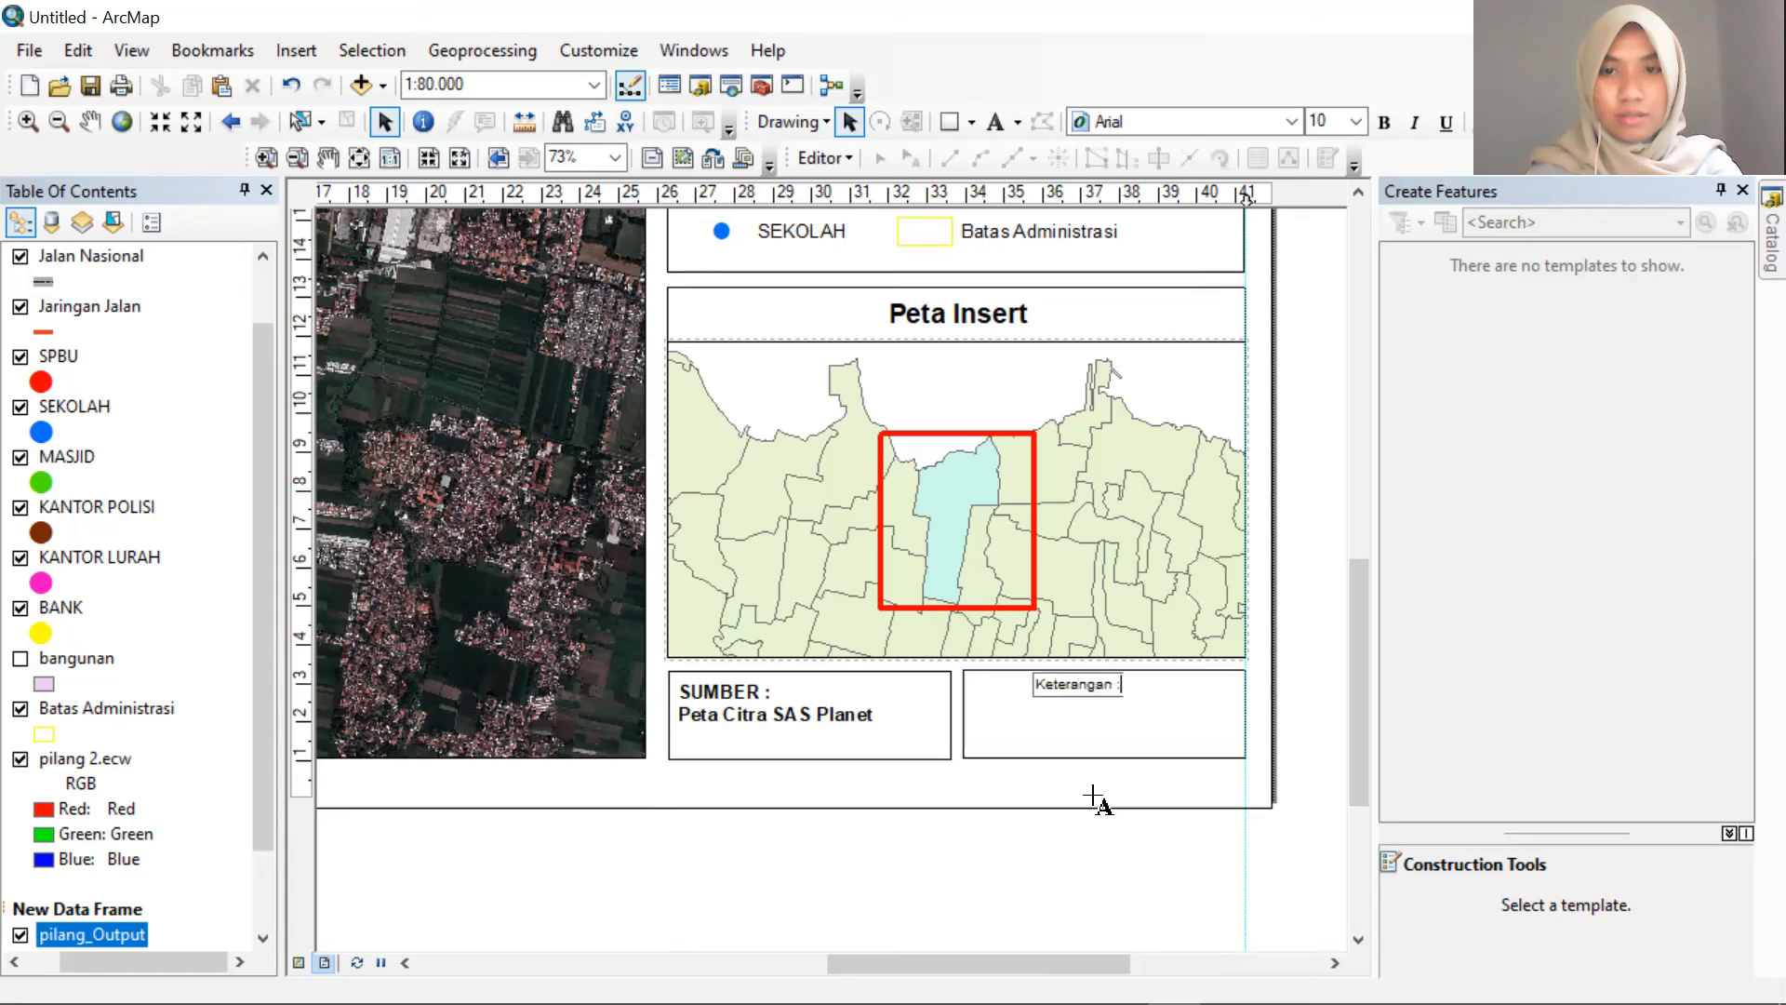
key(Return)
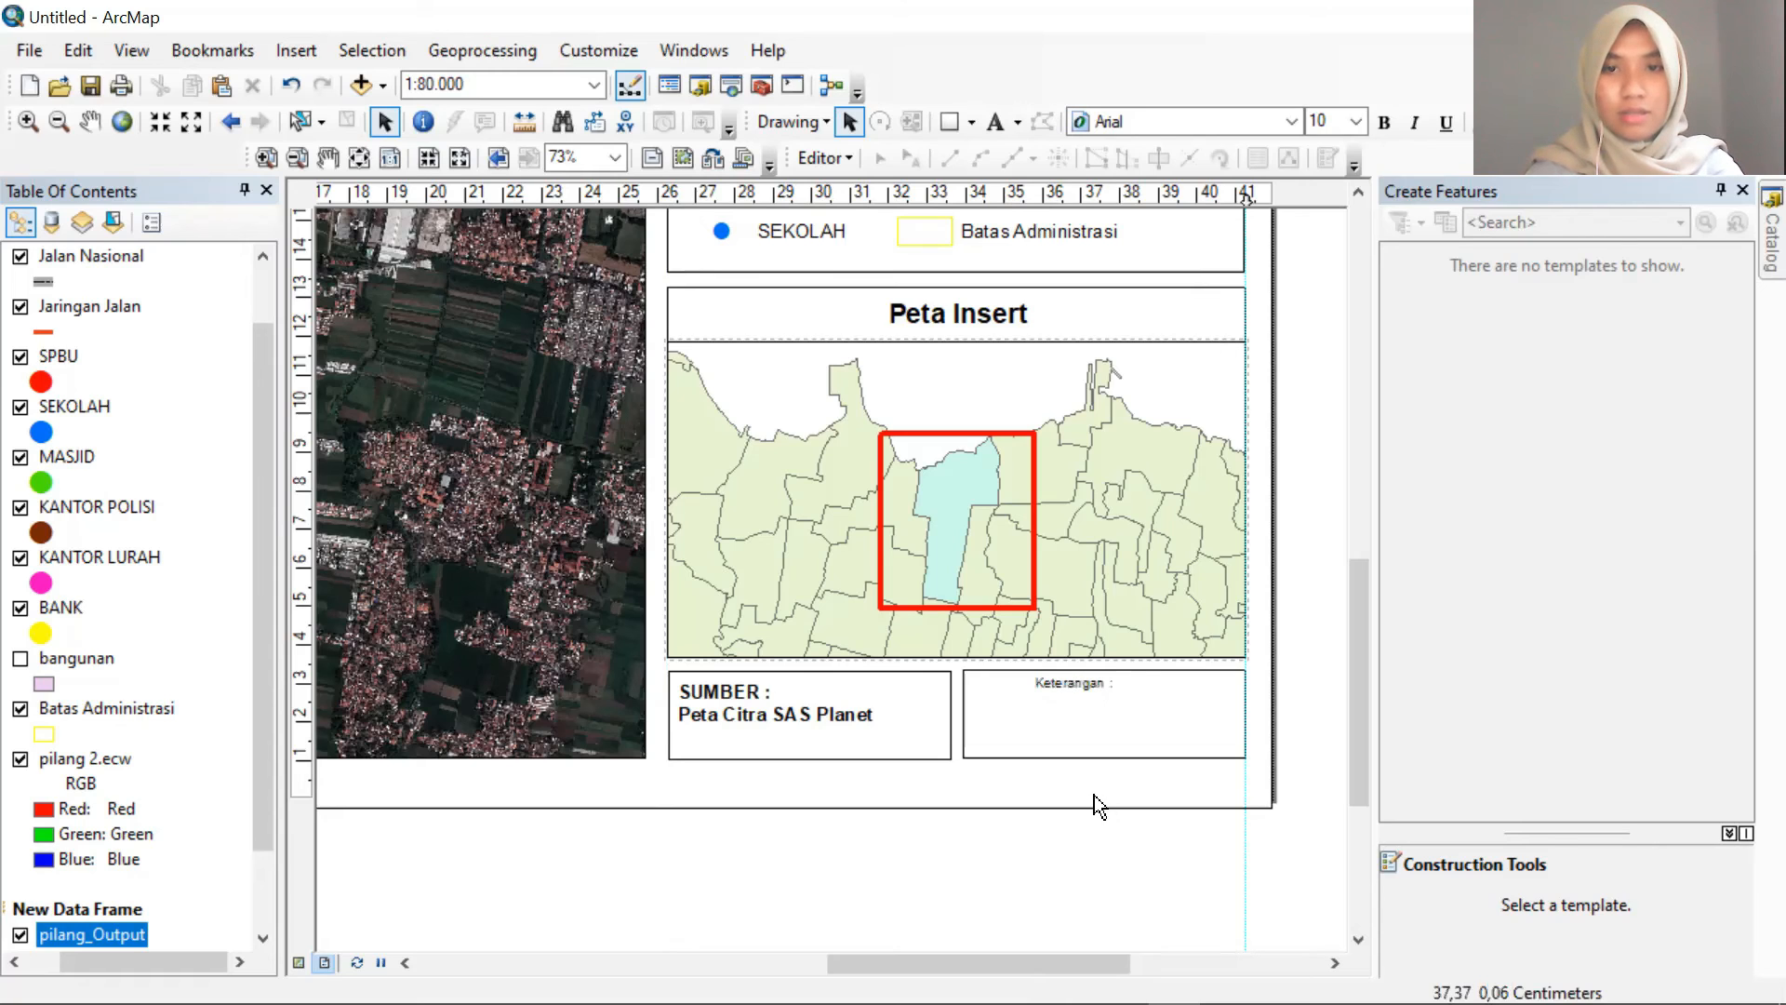
Add the lines "Datum : WGS 1984", "Zona : 49 S" and "Sistem Grid : UTM" below "Keterangan :" in the same text element
double_click(1078, 686)
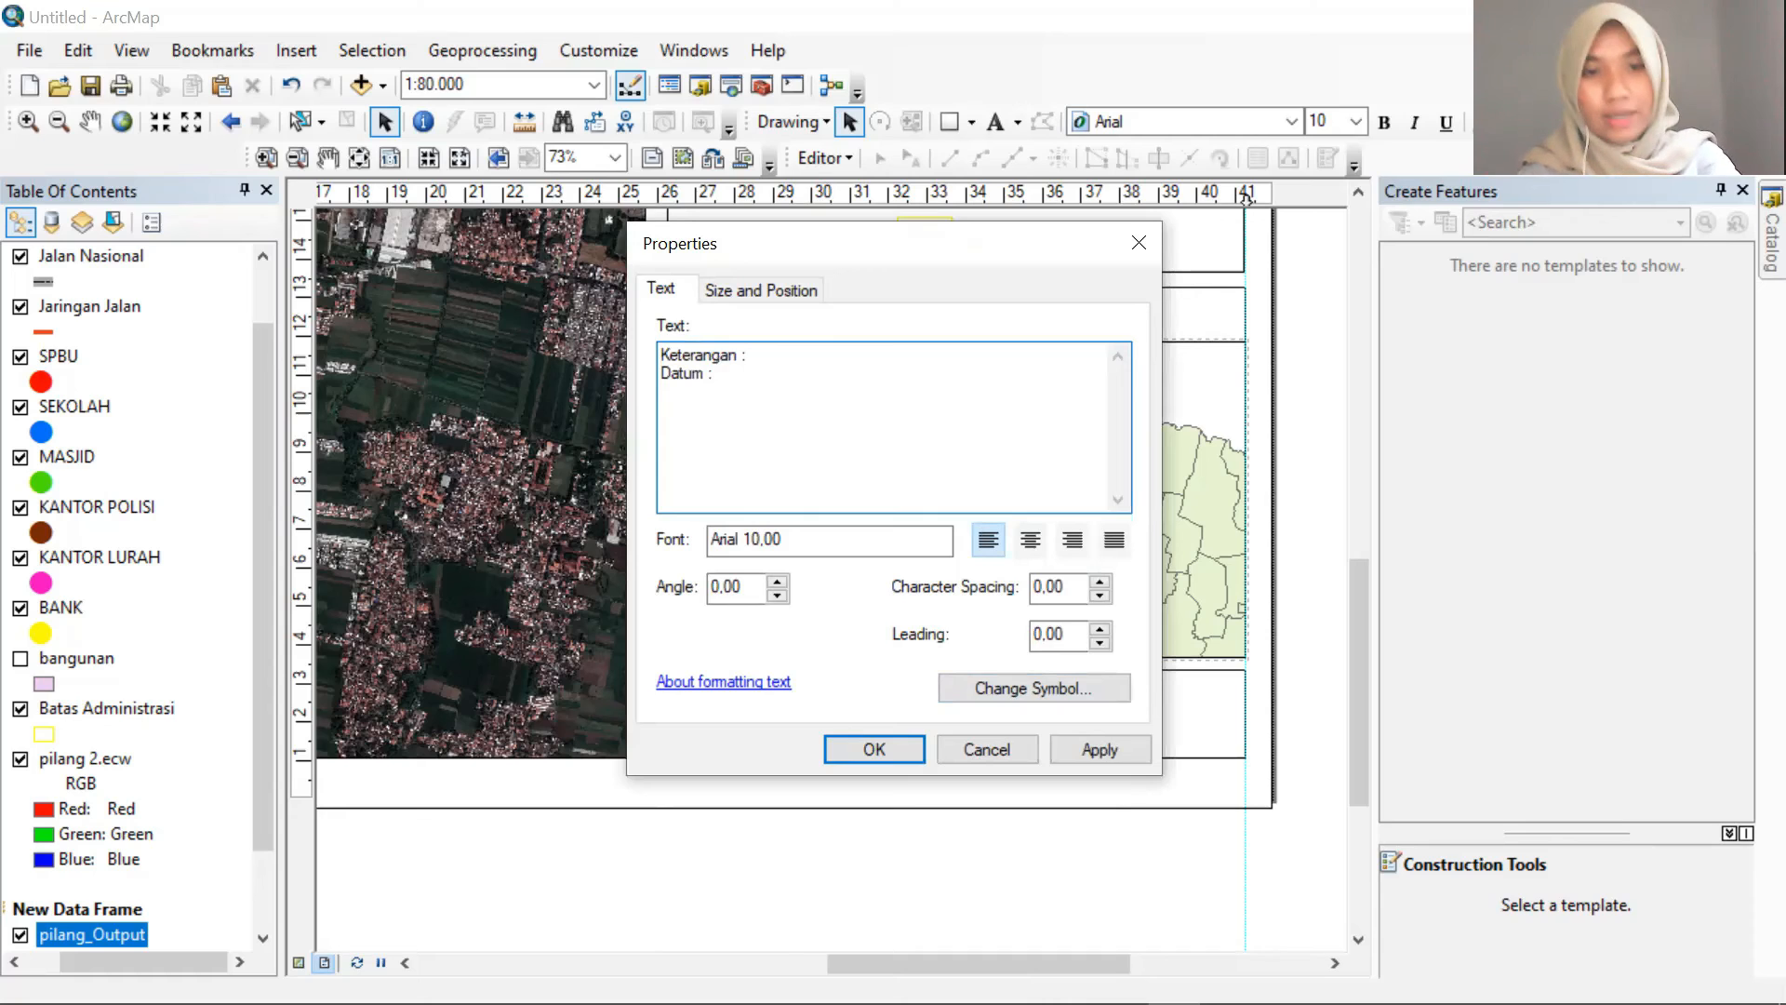
text(WGS 1984)
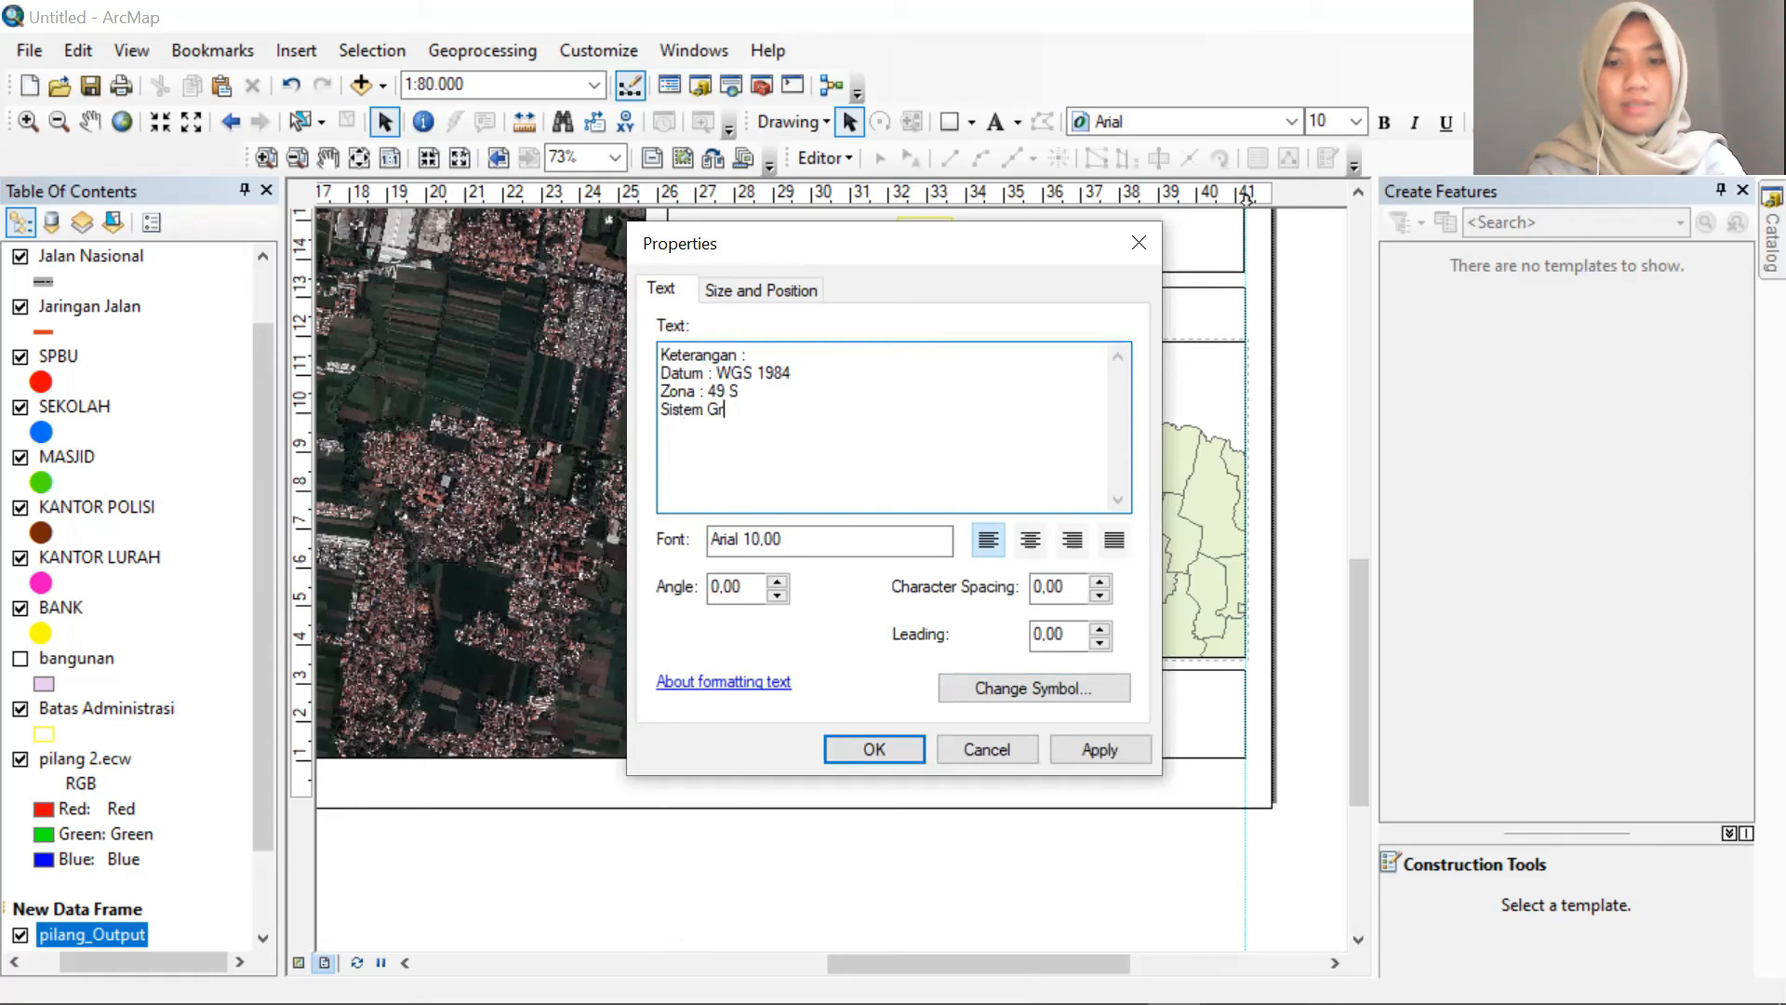
text(: )
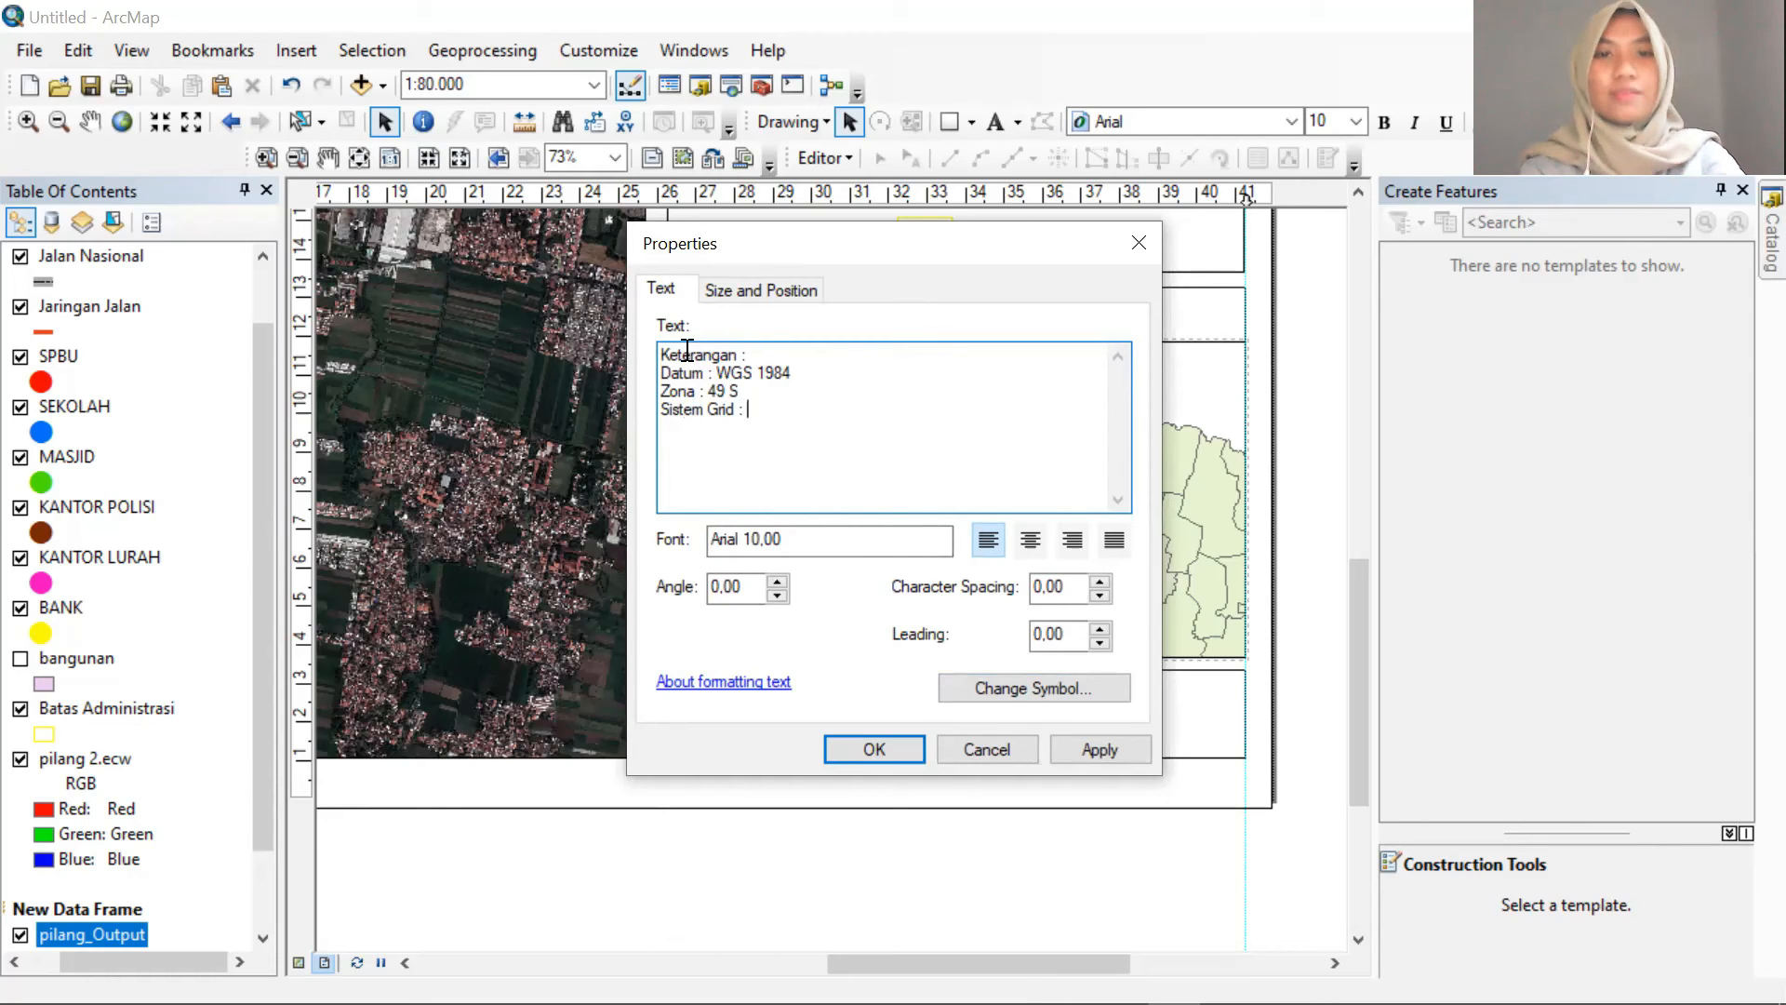
text(u)
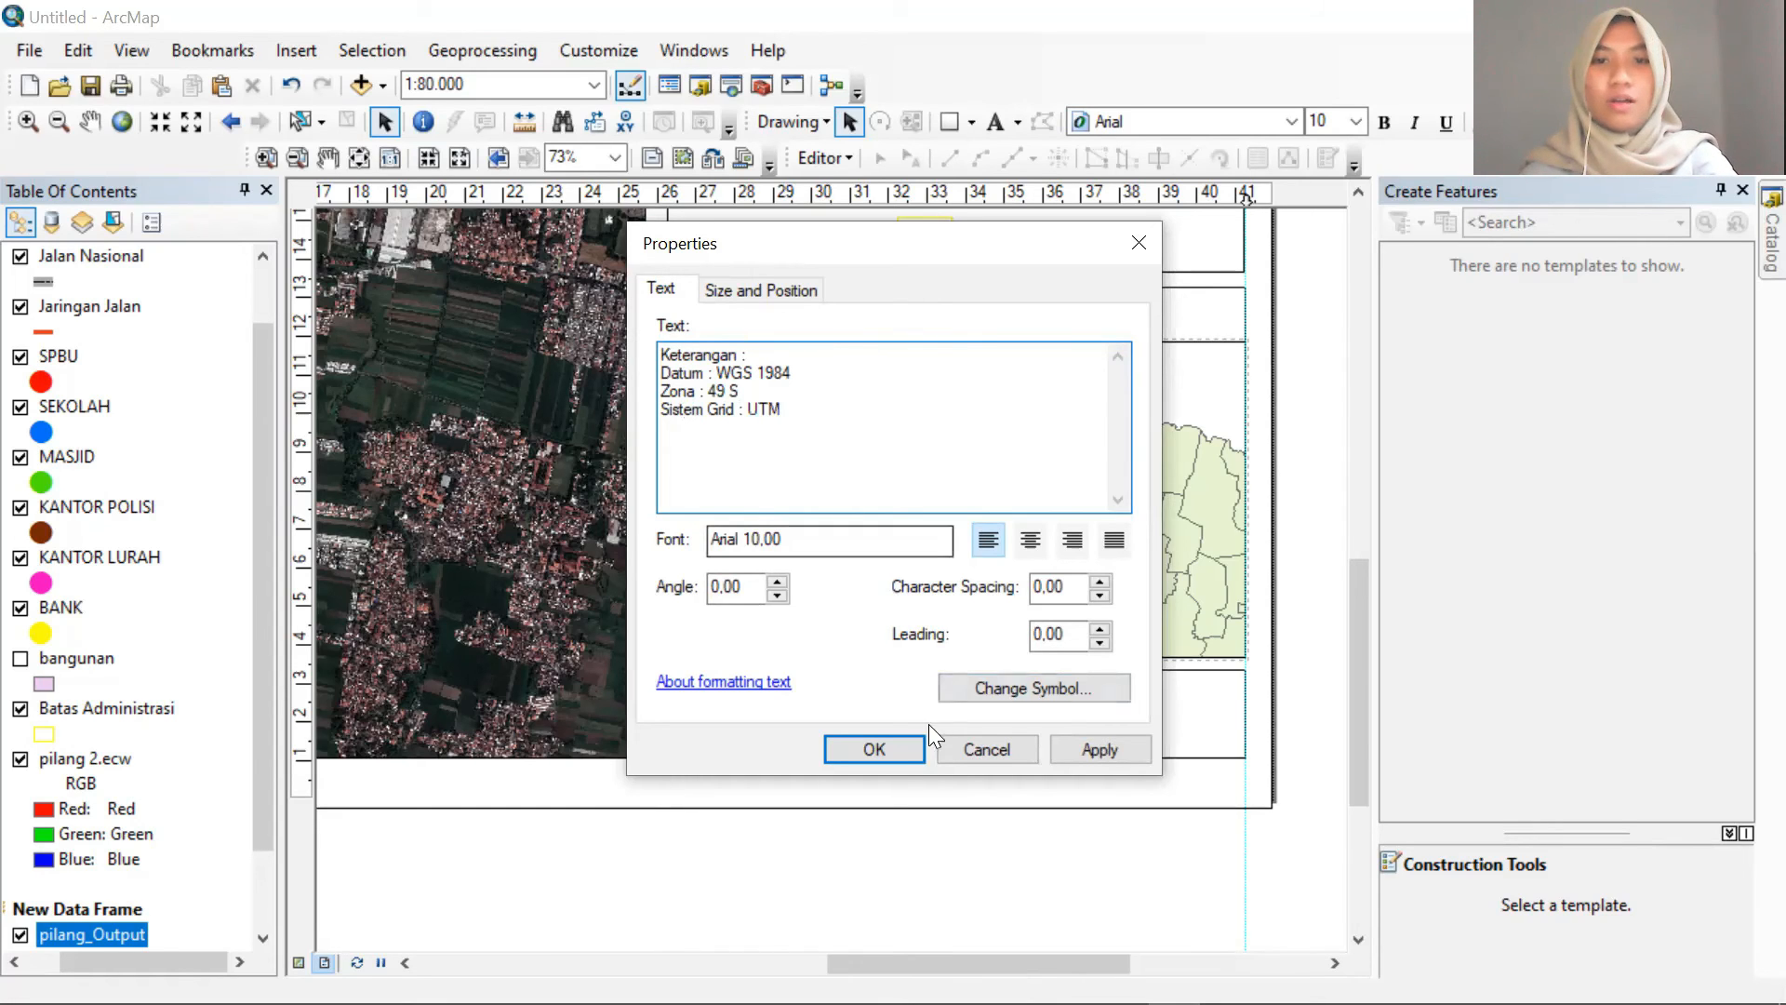
click(886, 748)
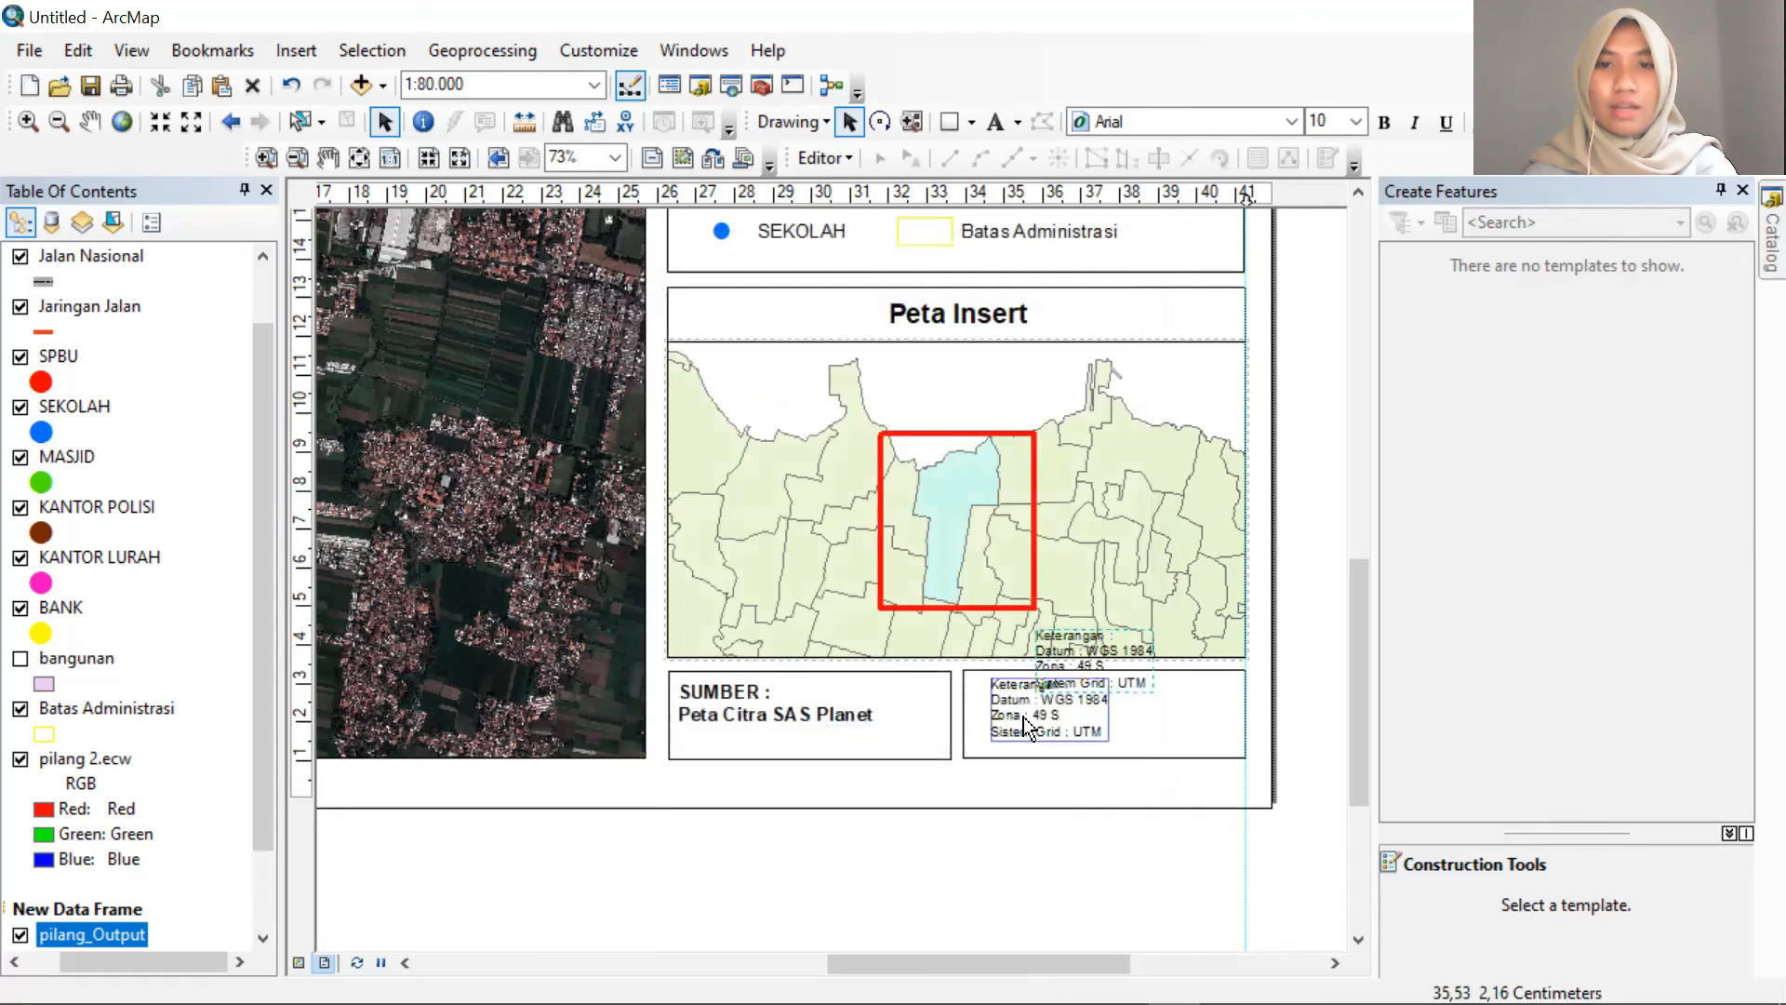
Set the Keterangan text to bold, size 14, and position it inside its box
click(1384, 125)
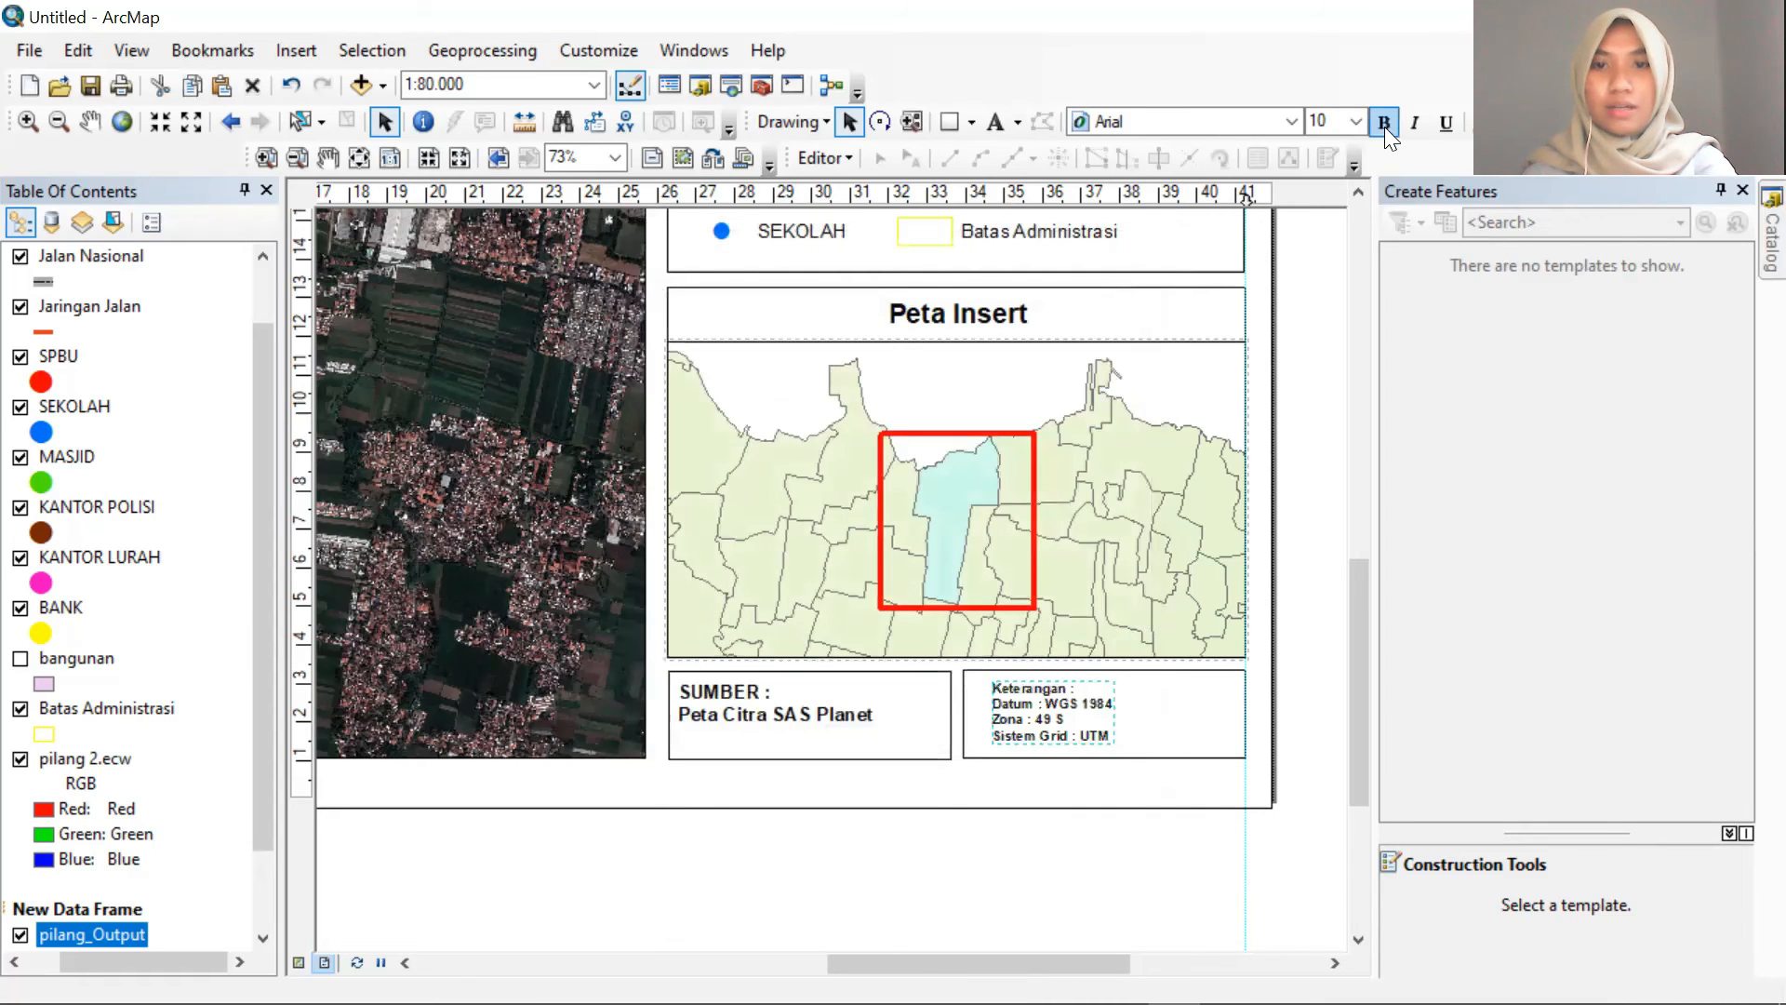
click(1356, 122)
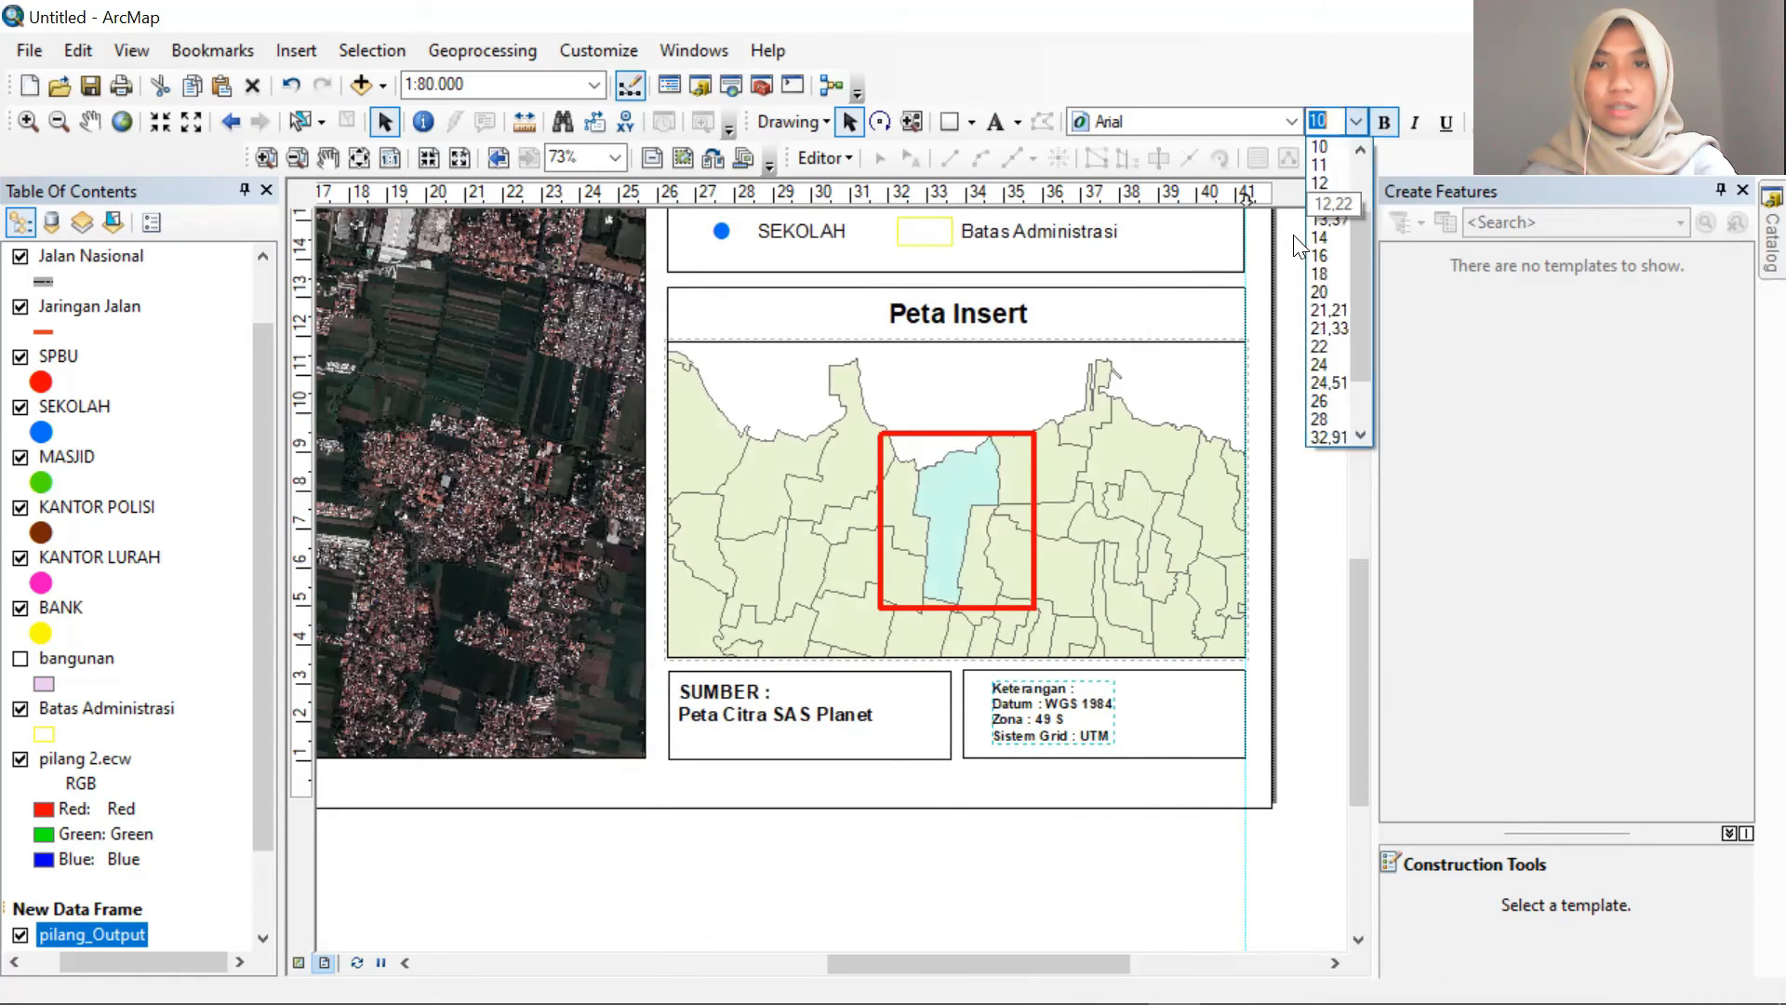
click(1326, 240)
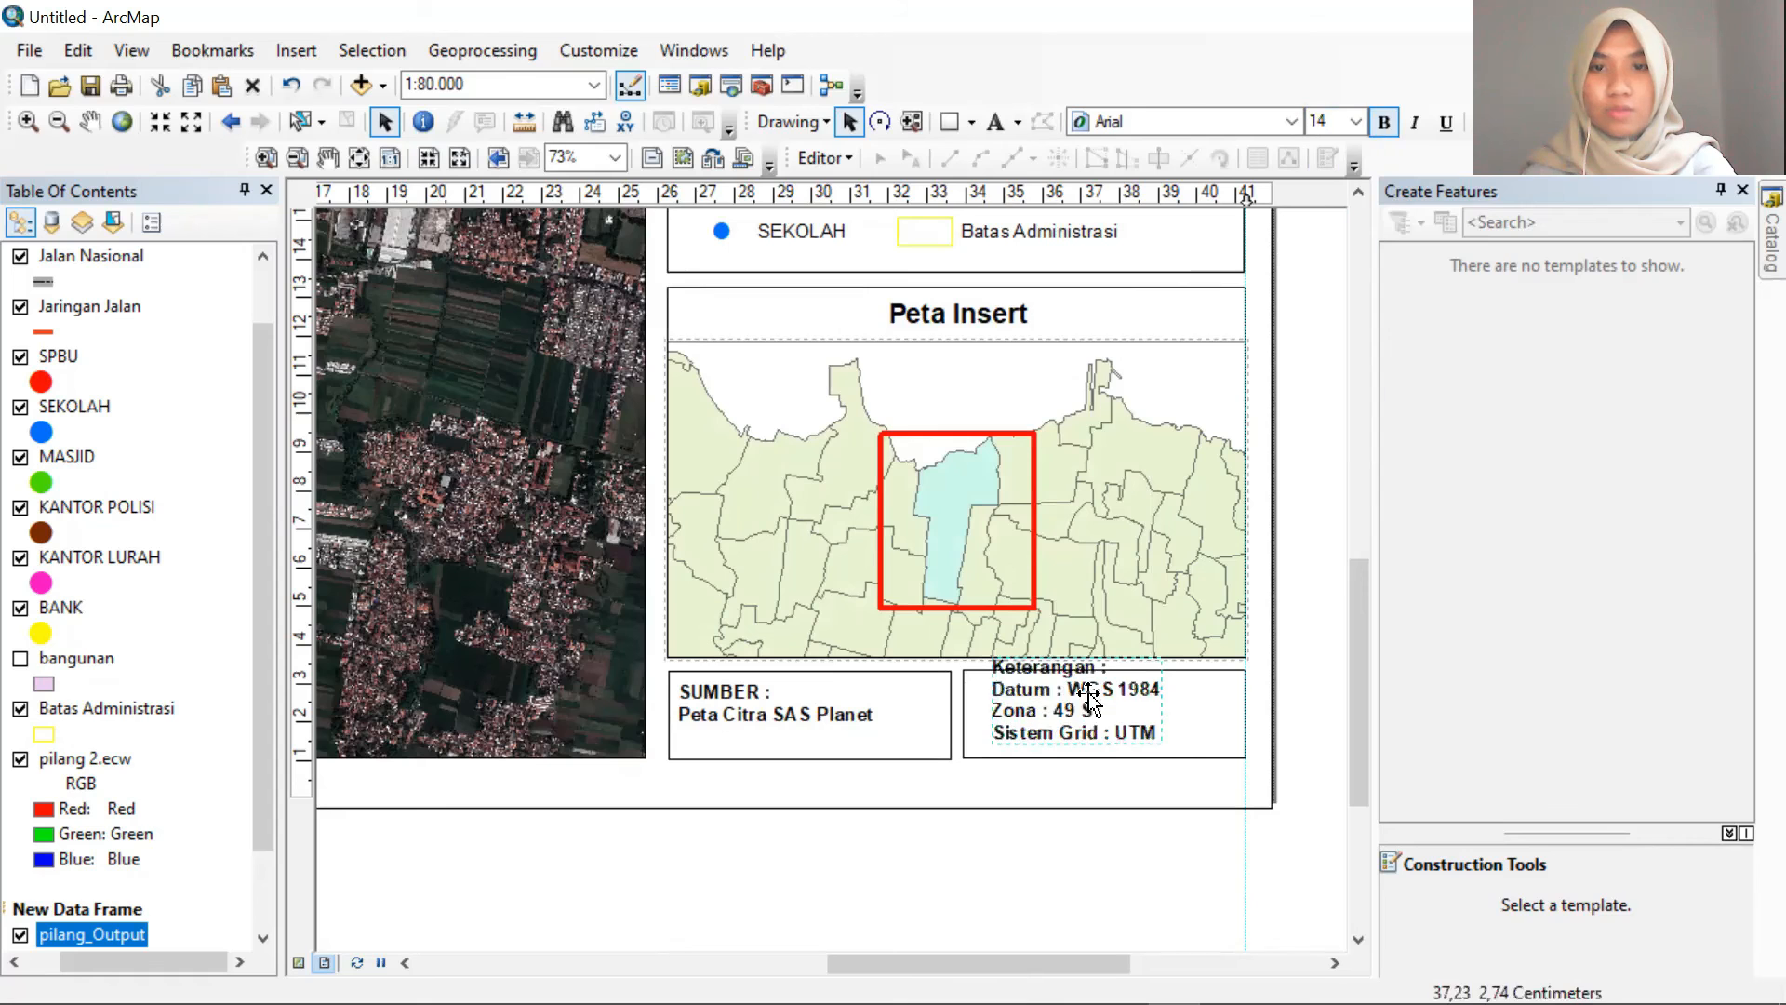
Bring the whole layout page into view to examine the overall map composition
scroll(1053, 718, up, 2)
scroll(1053, 719, down, 3)
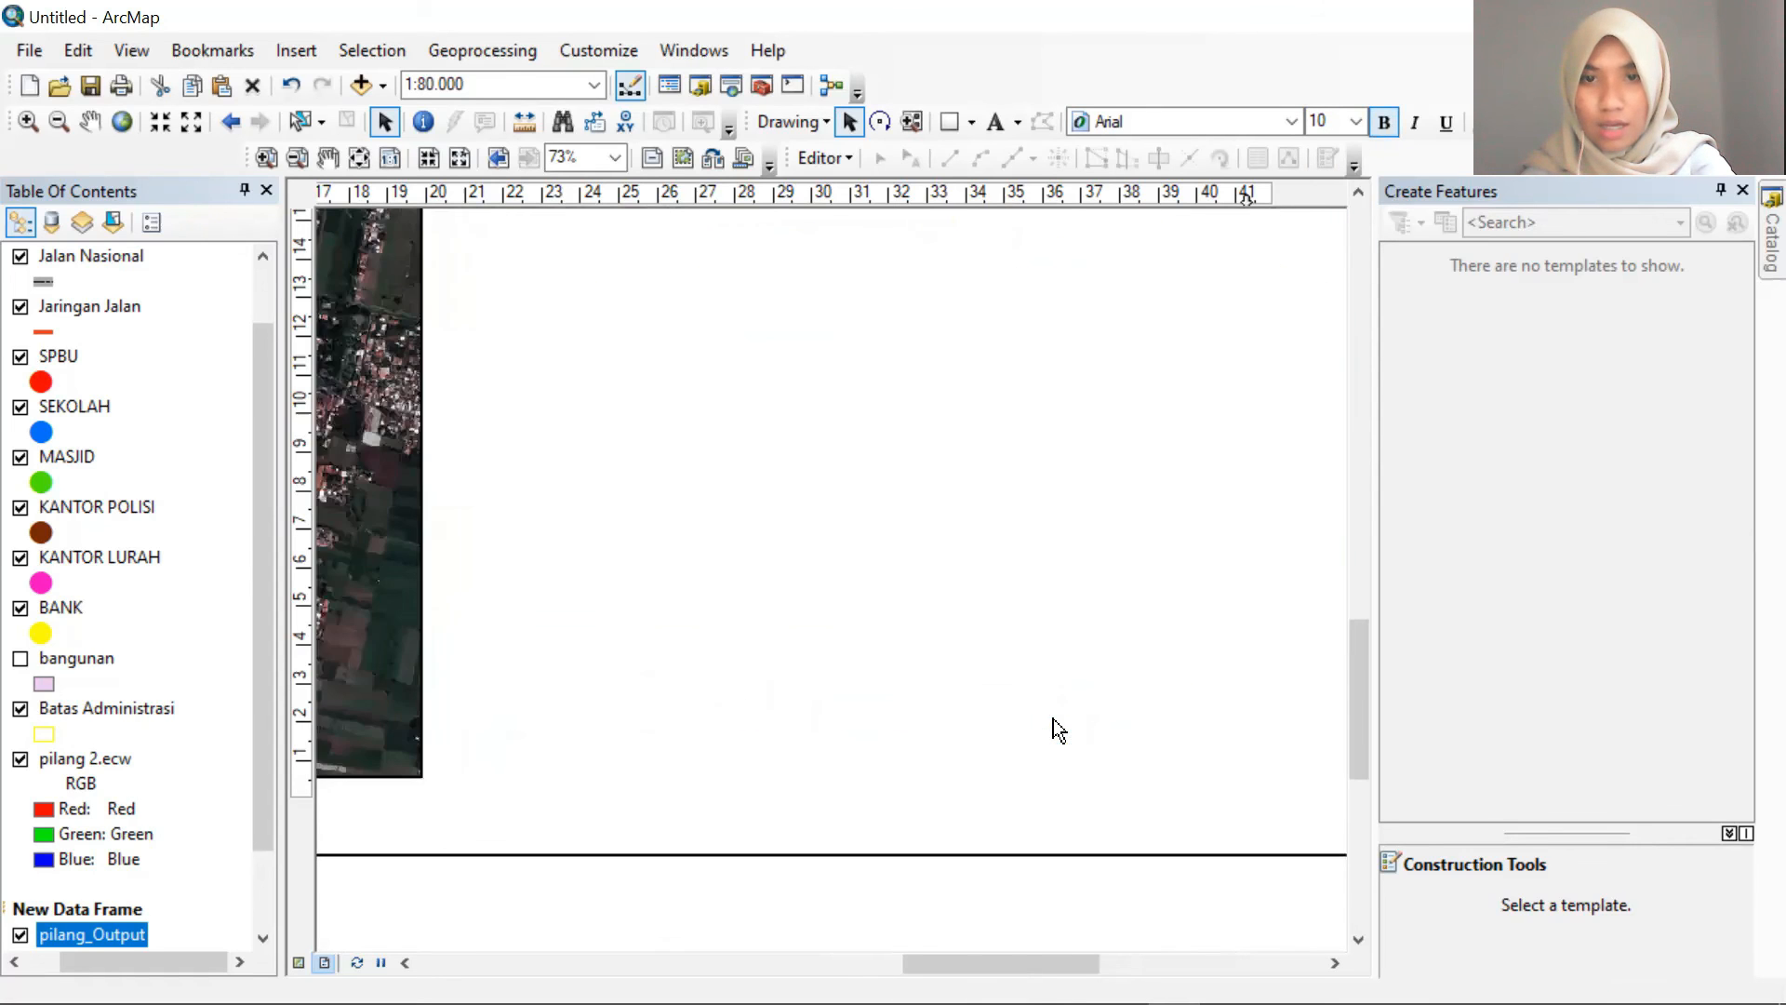
scroll(1053, 718, down, 5)
click(665, 538)
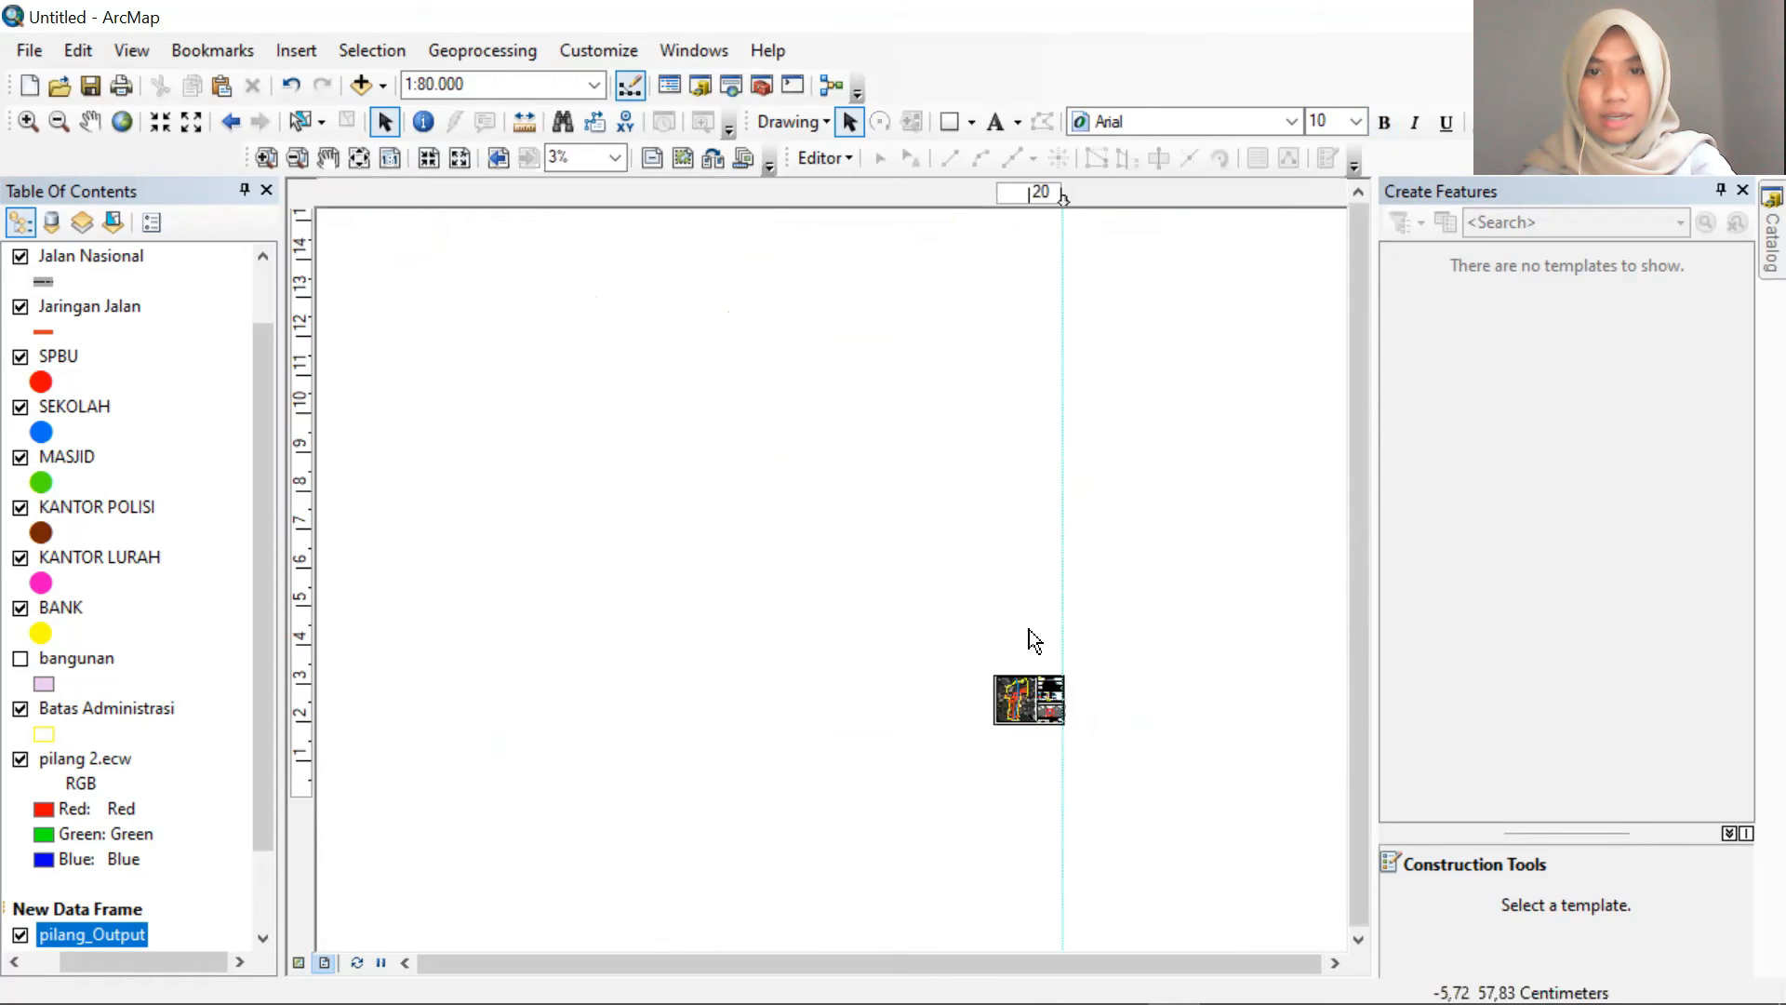
scroll(991, 721, up, 4)
scroll(1135, 690, up, 1)
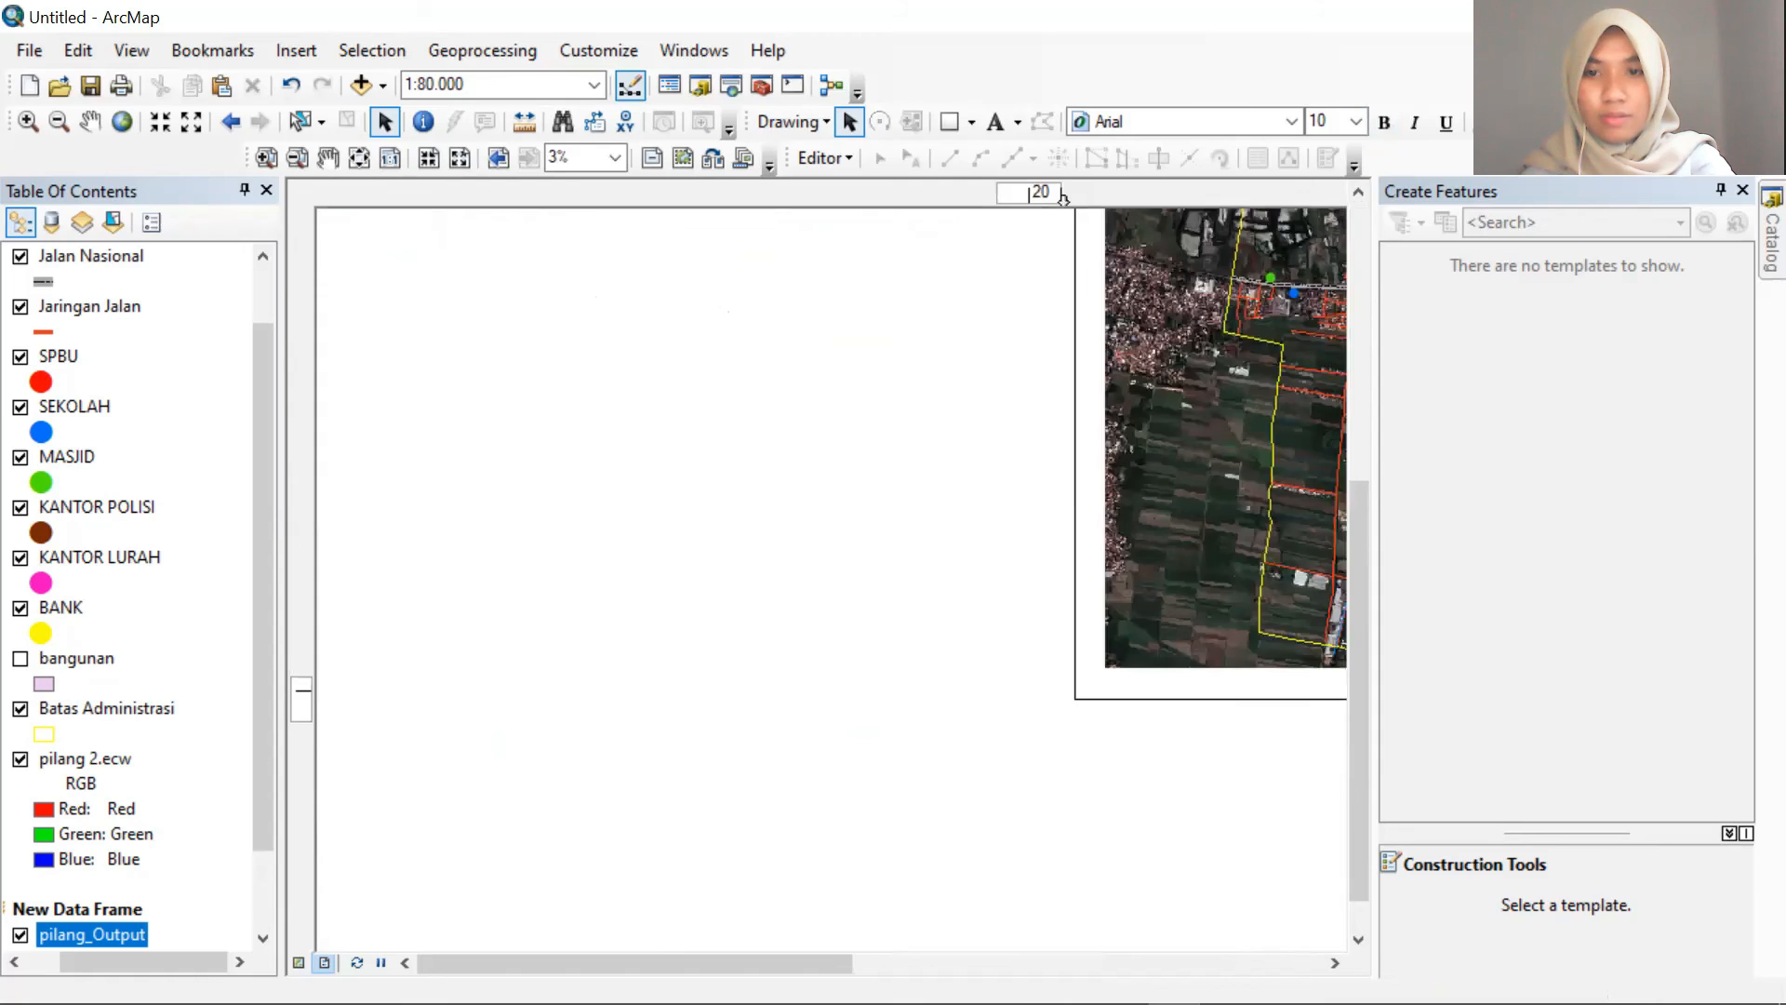
click(1335, 963)
click(1335, 963)
click(1335, 962)
click(1335, 963)
click(1335, 963)
click(1358, 197)
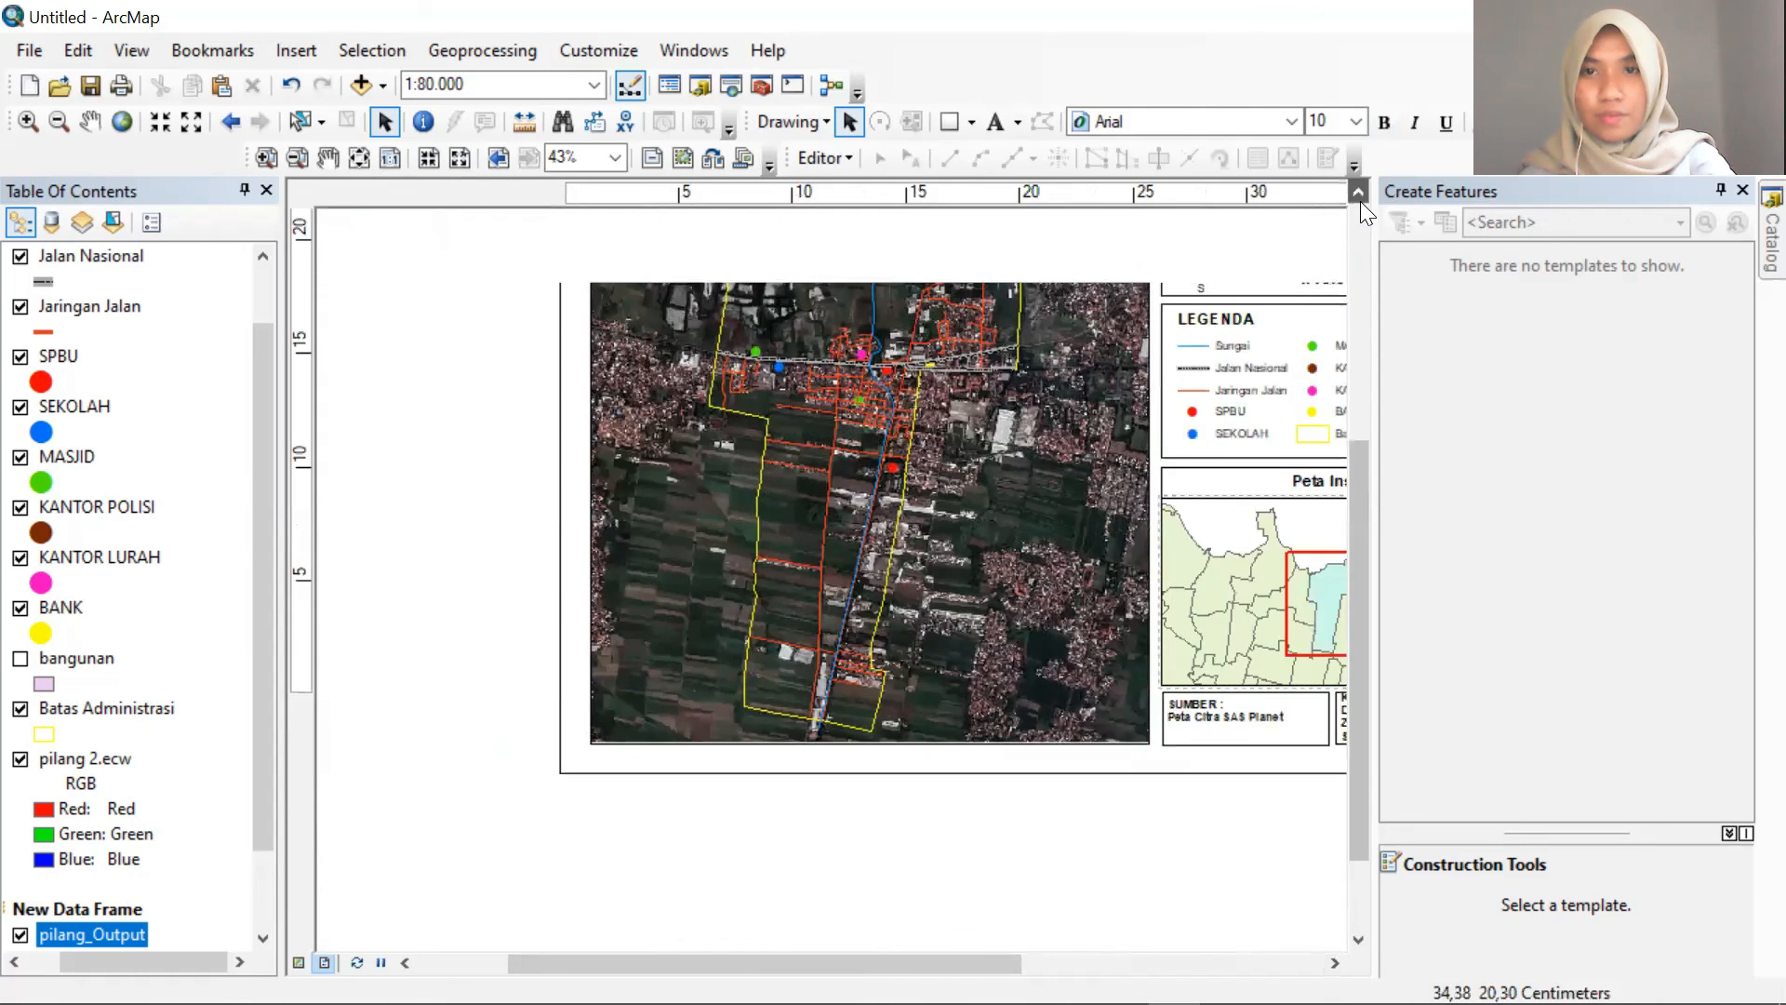
click(1358, 197)
click(1358, 198)
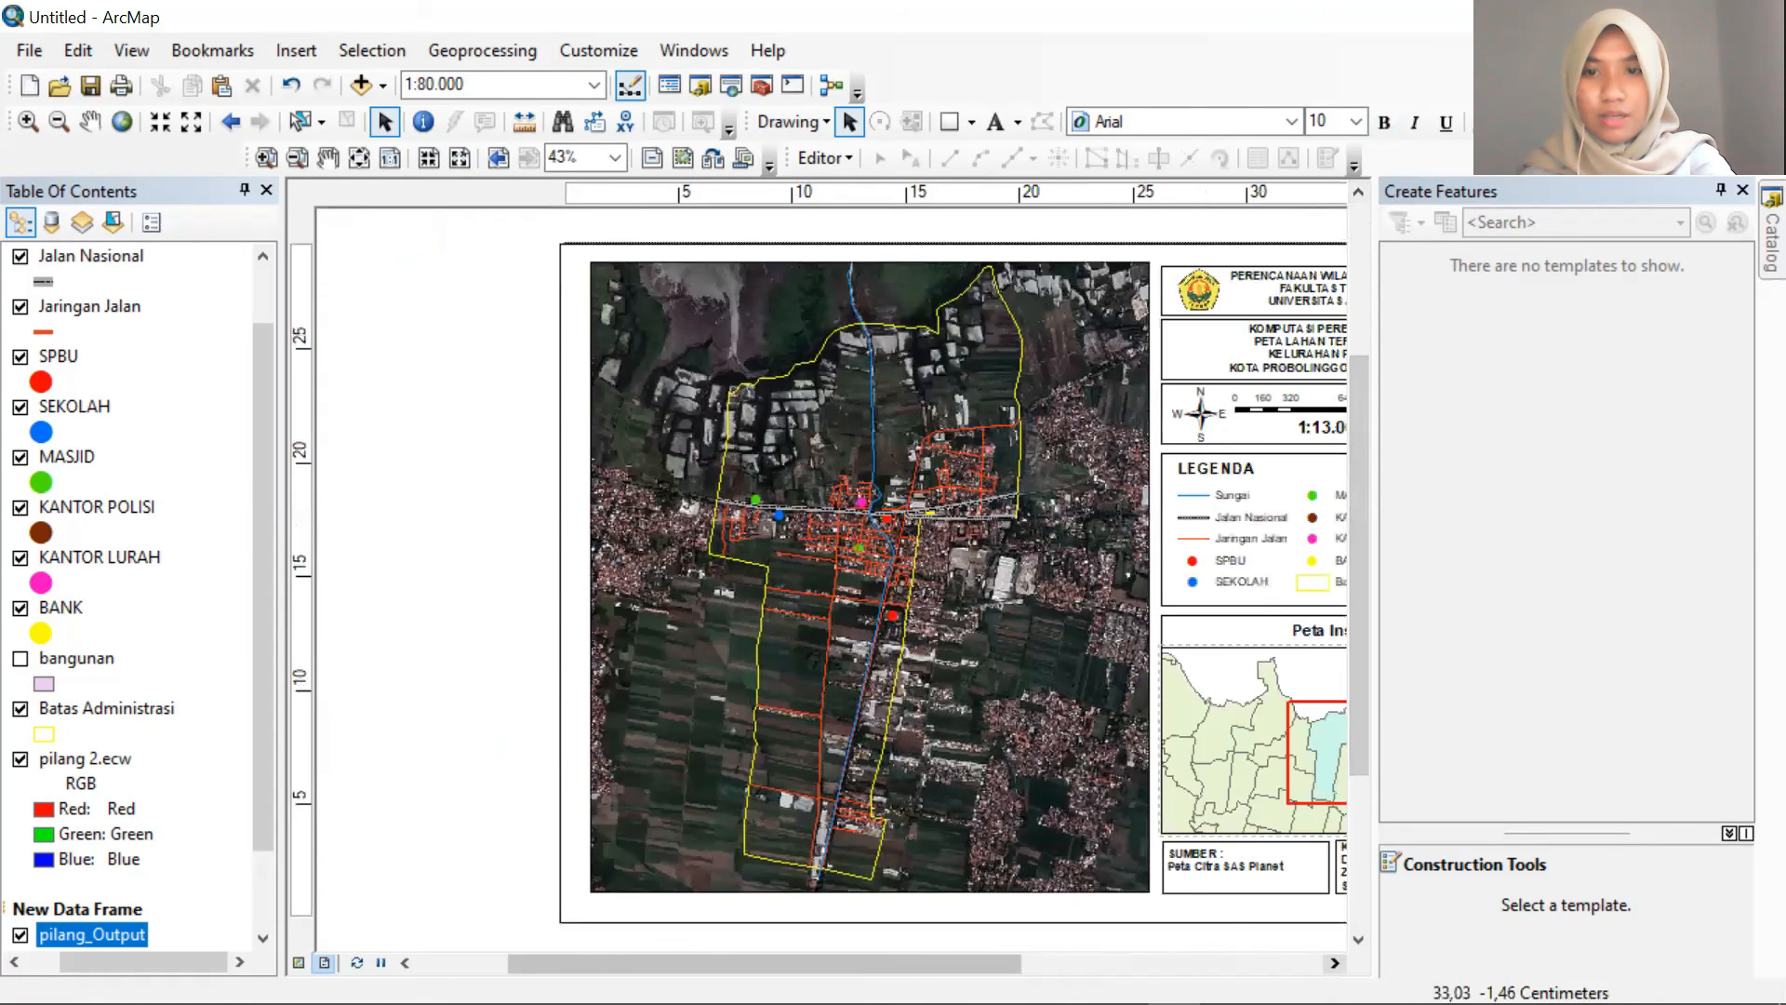
click(1335, 963)
click(1334, 963)
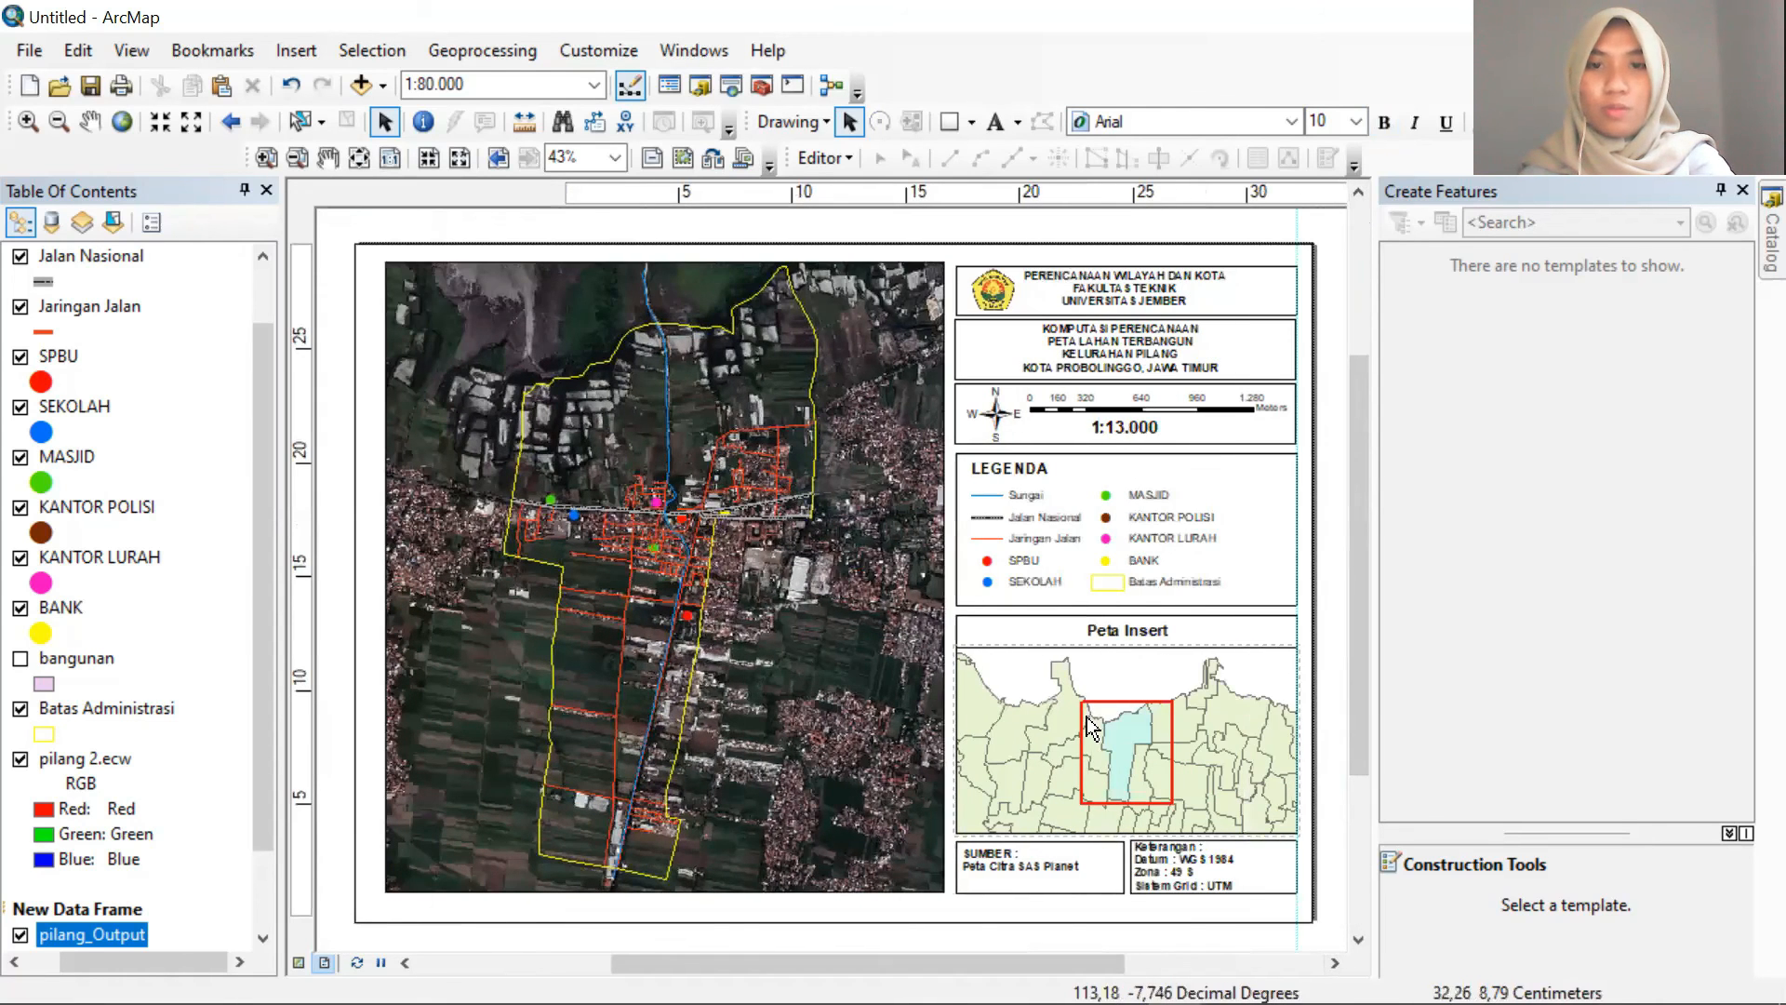
Shift the main map frame slightly left and down, and create a graticule for it with the default settings
click(503, 398)
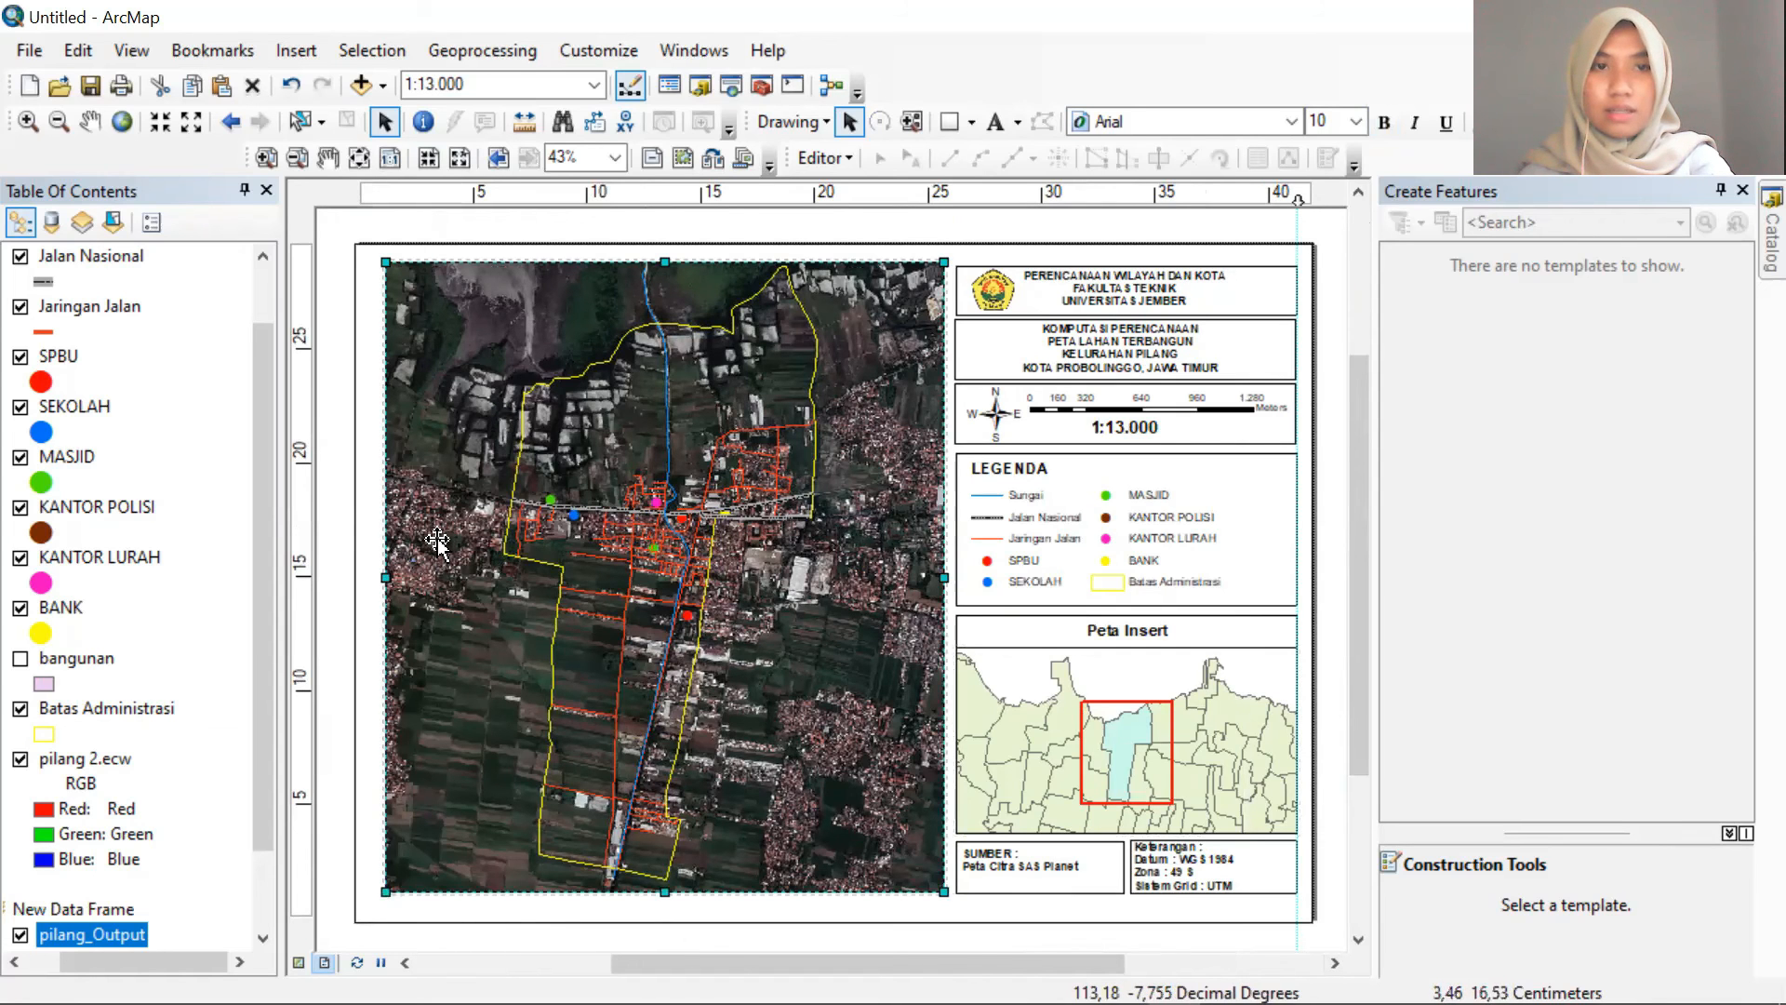
drag(442, 538, 441, 530)
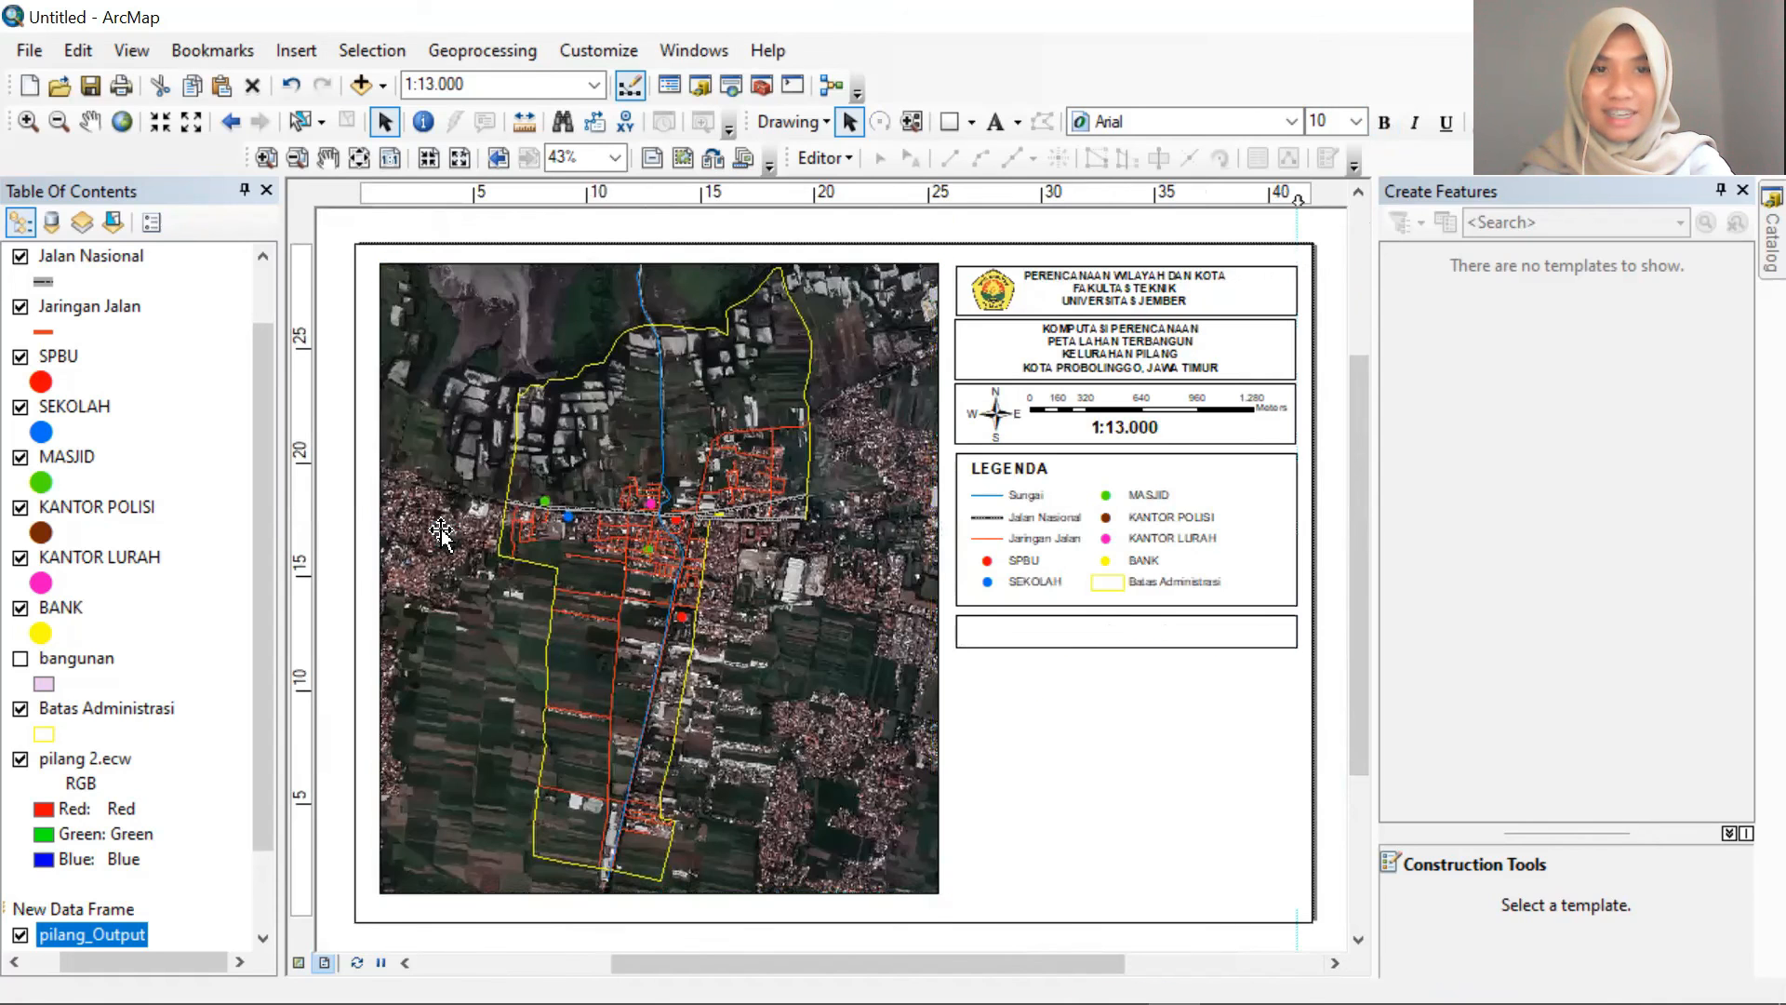
right_click(524, 526)
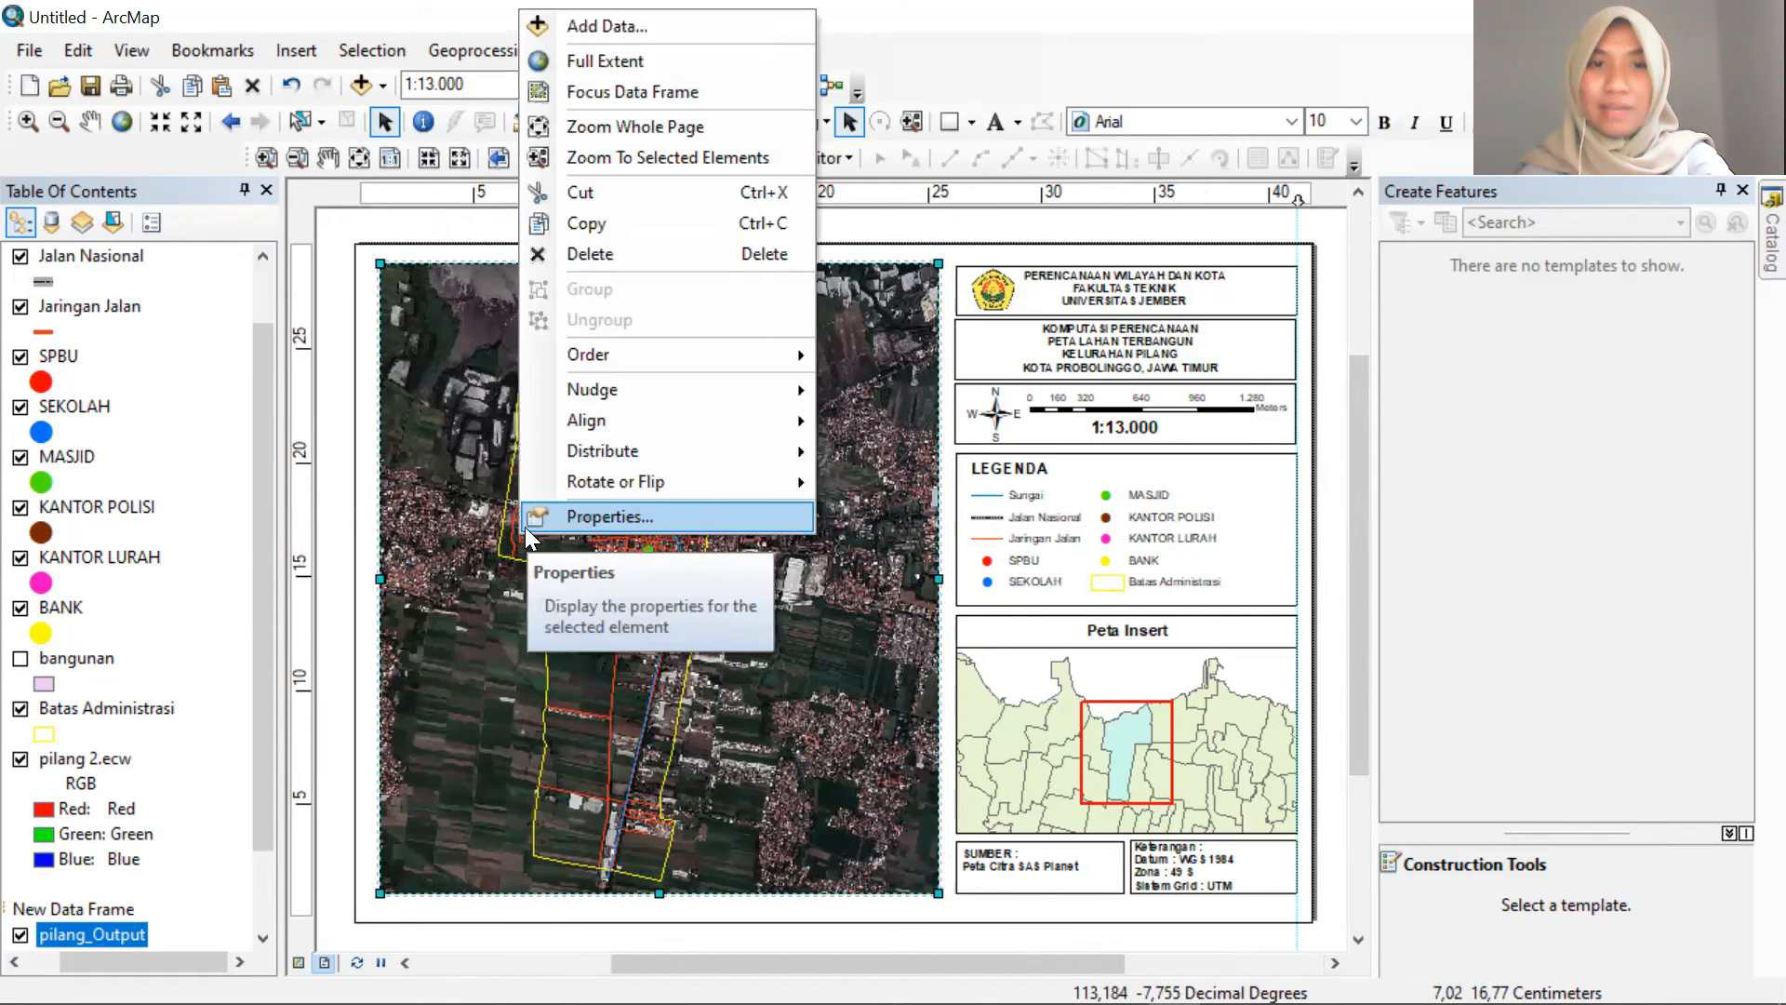
click(526, 519)
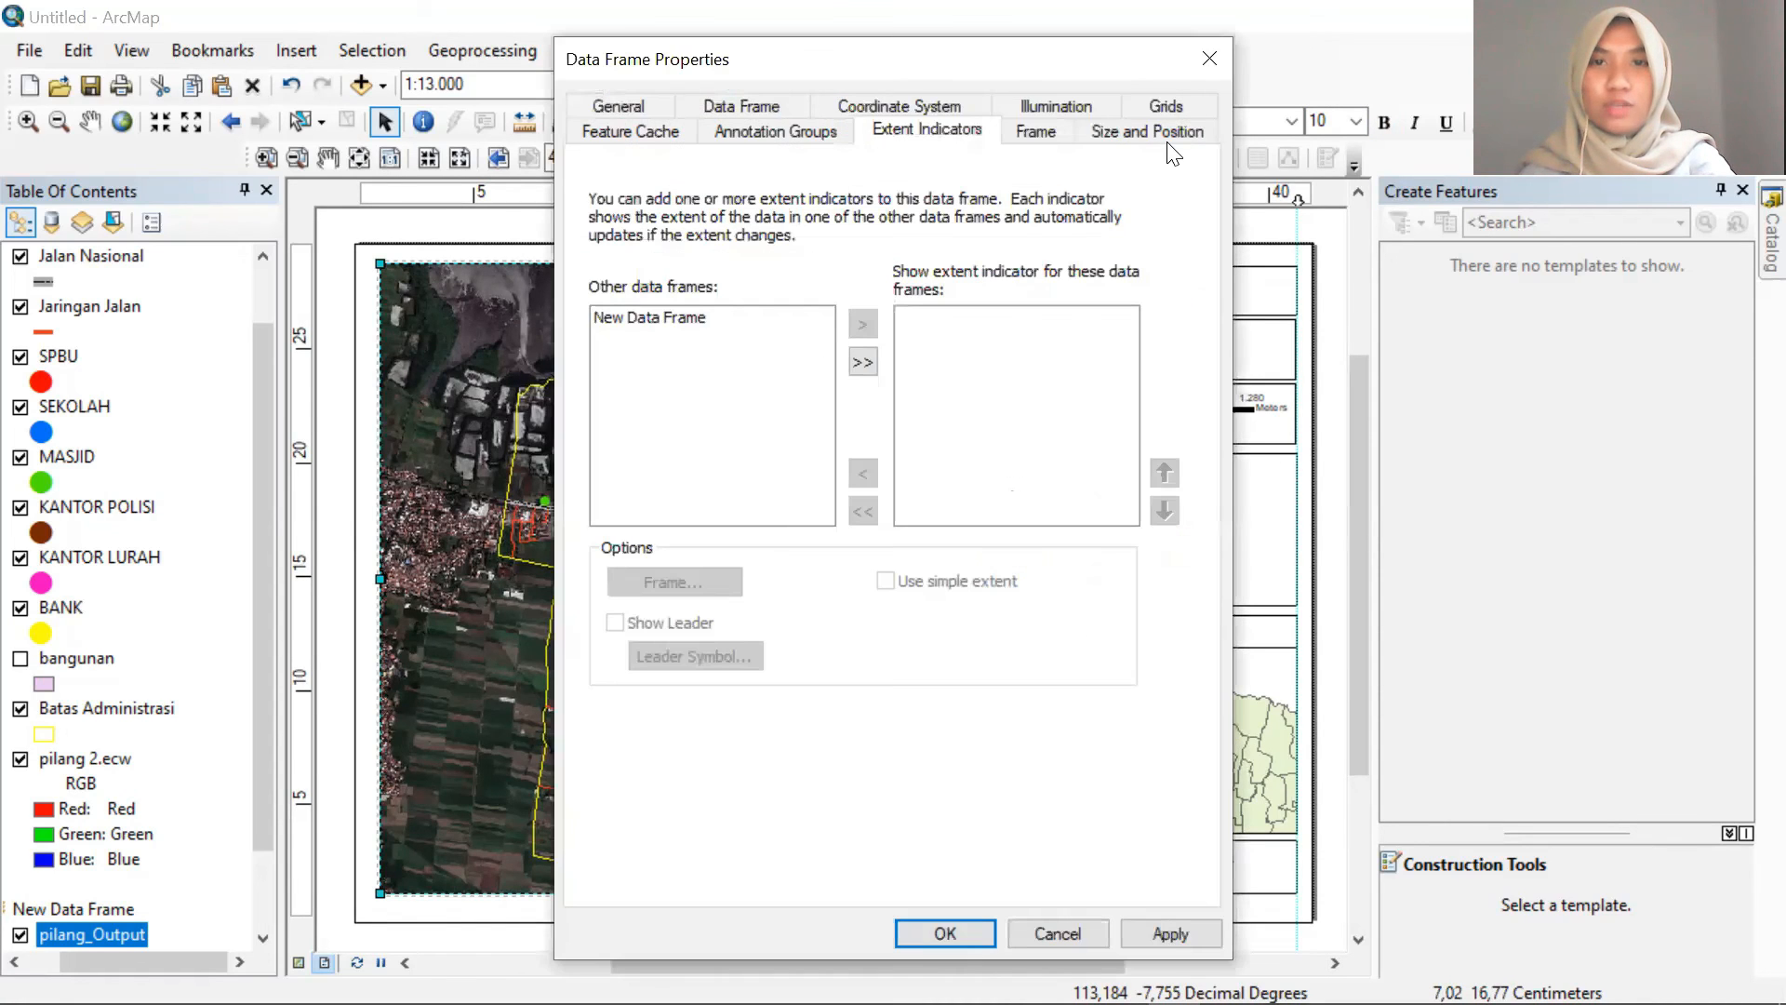
click(1174, 108)
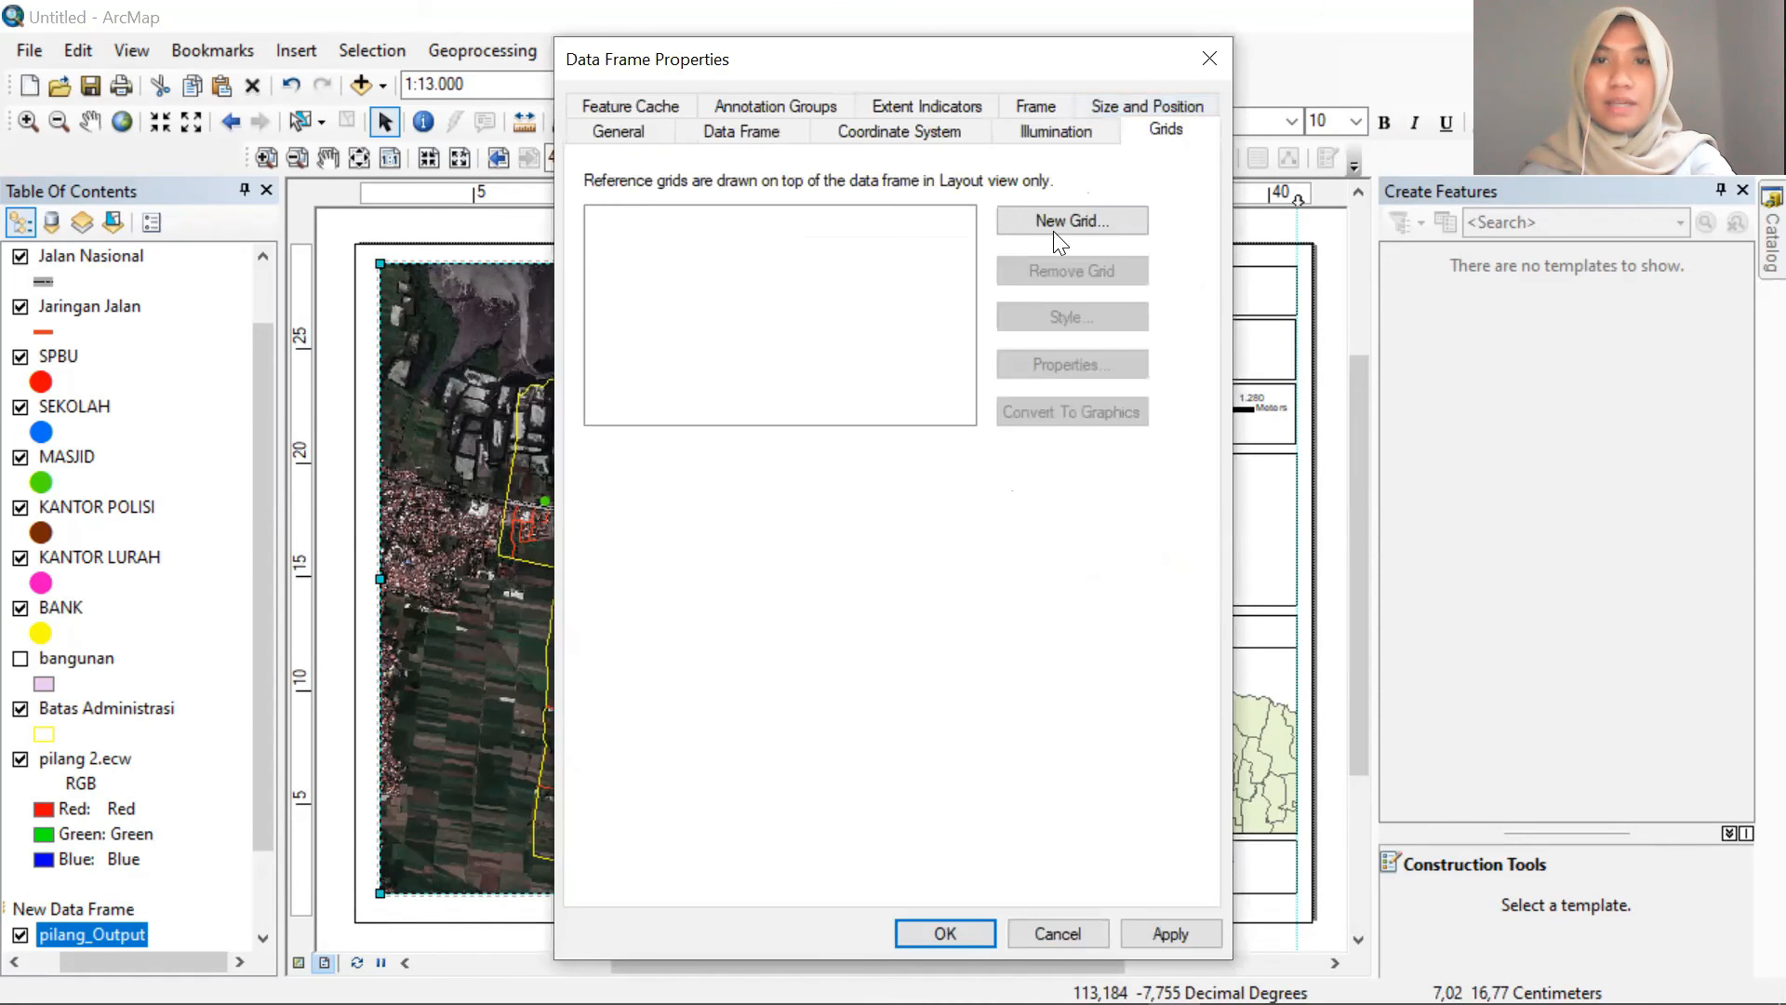
click(1053, 231)
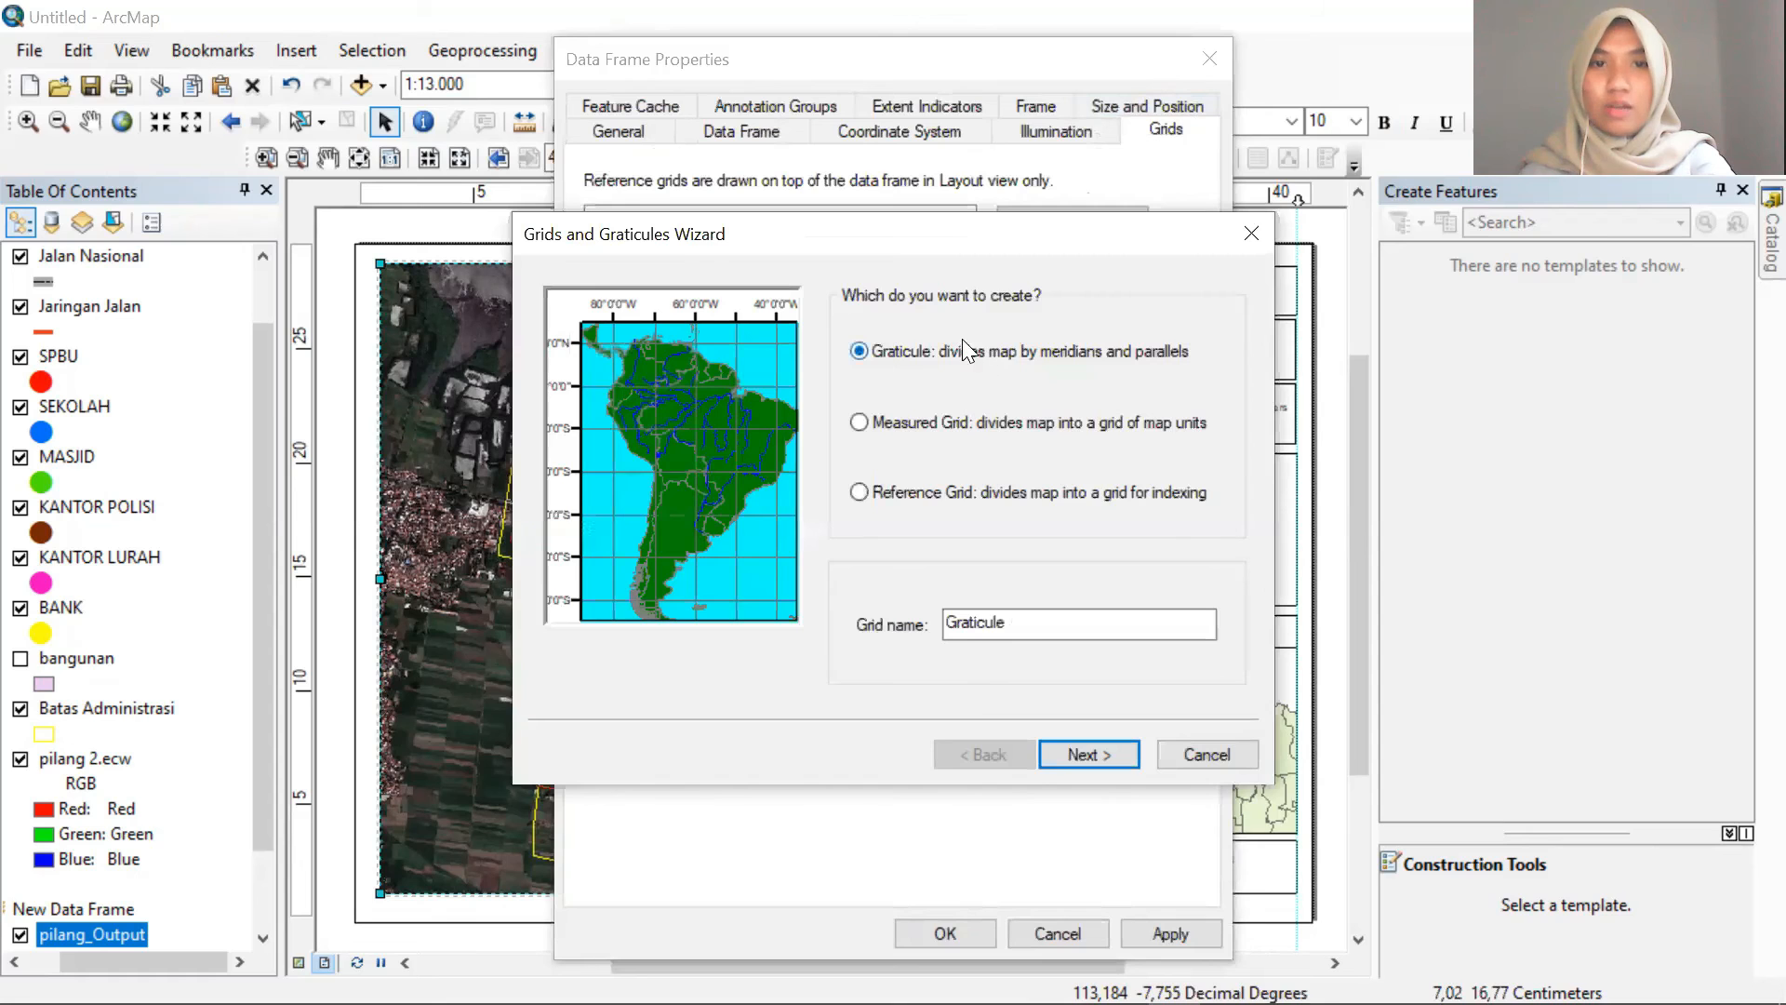
click(1103, 755)
click(1103, 755)
click(1103, 755)
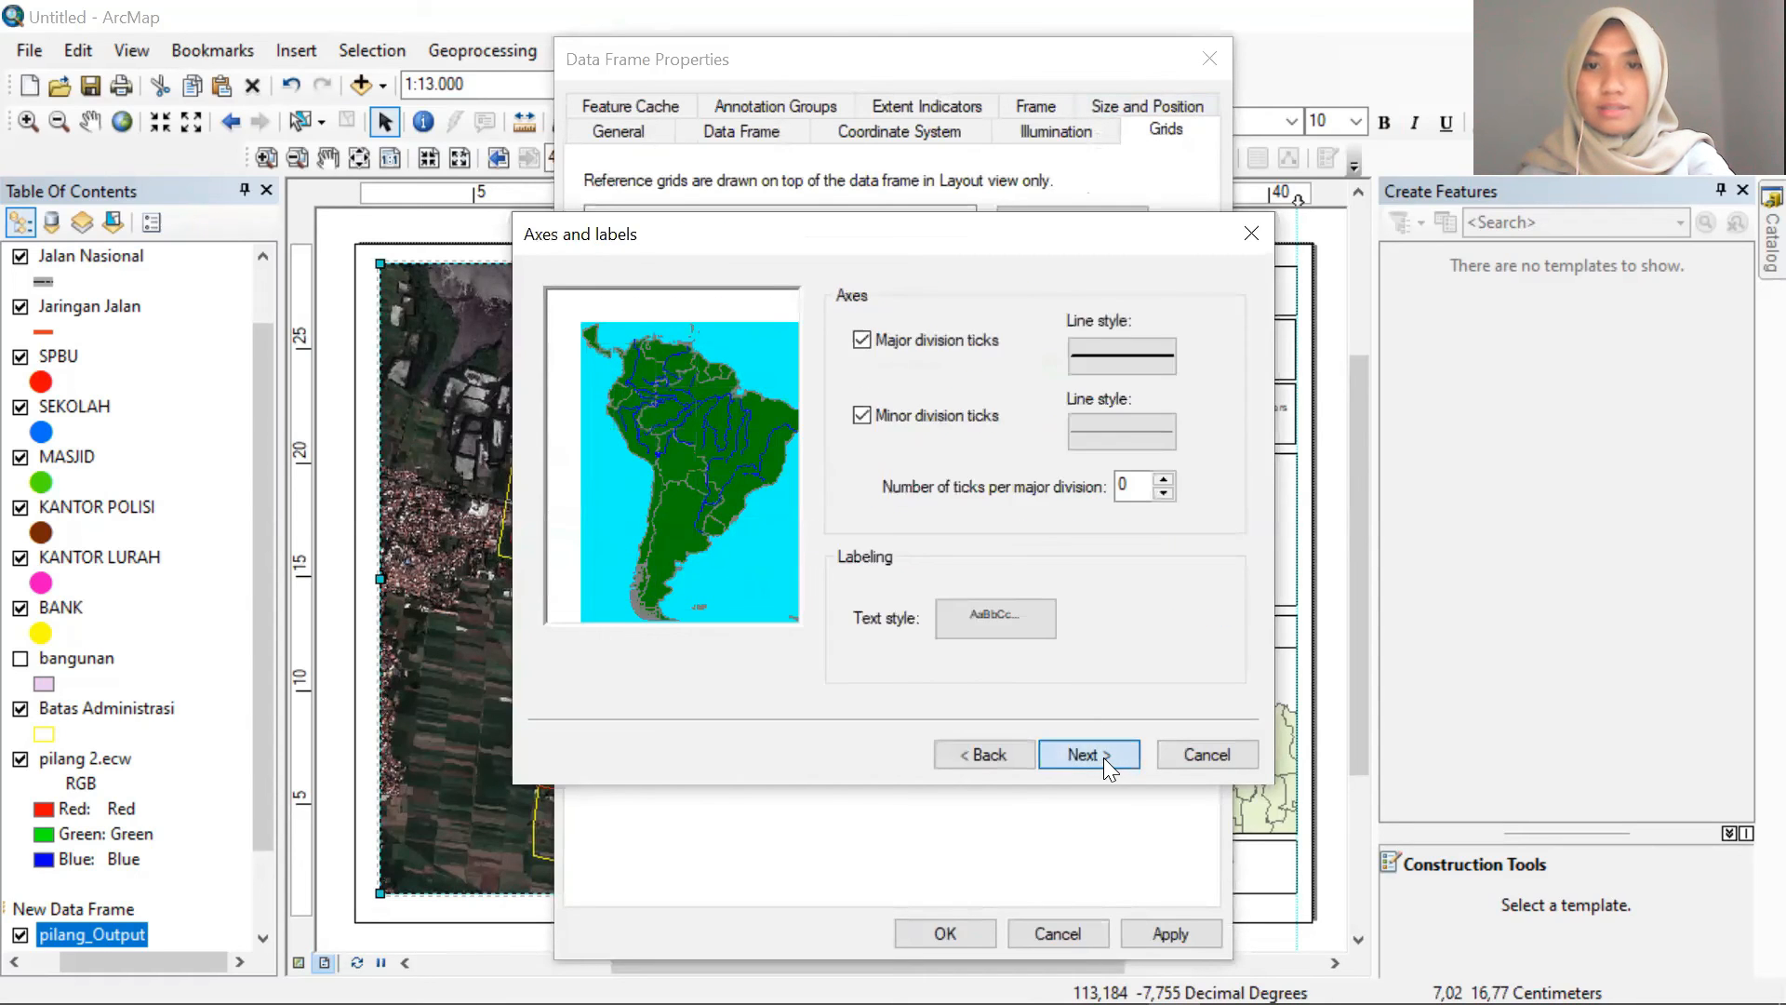
click(1089, 754)
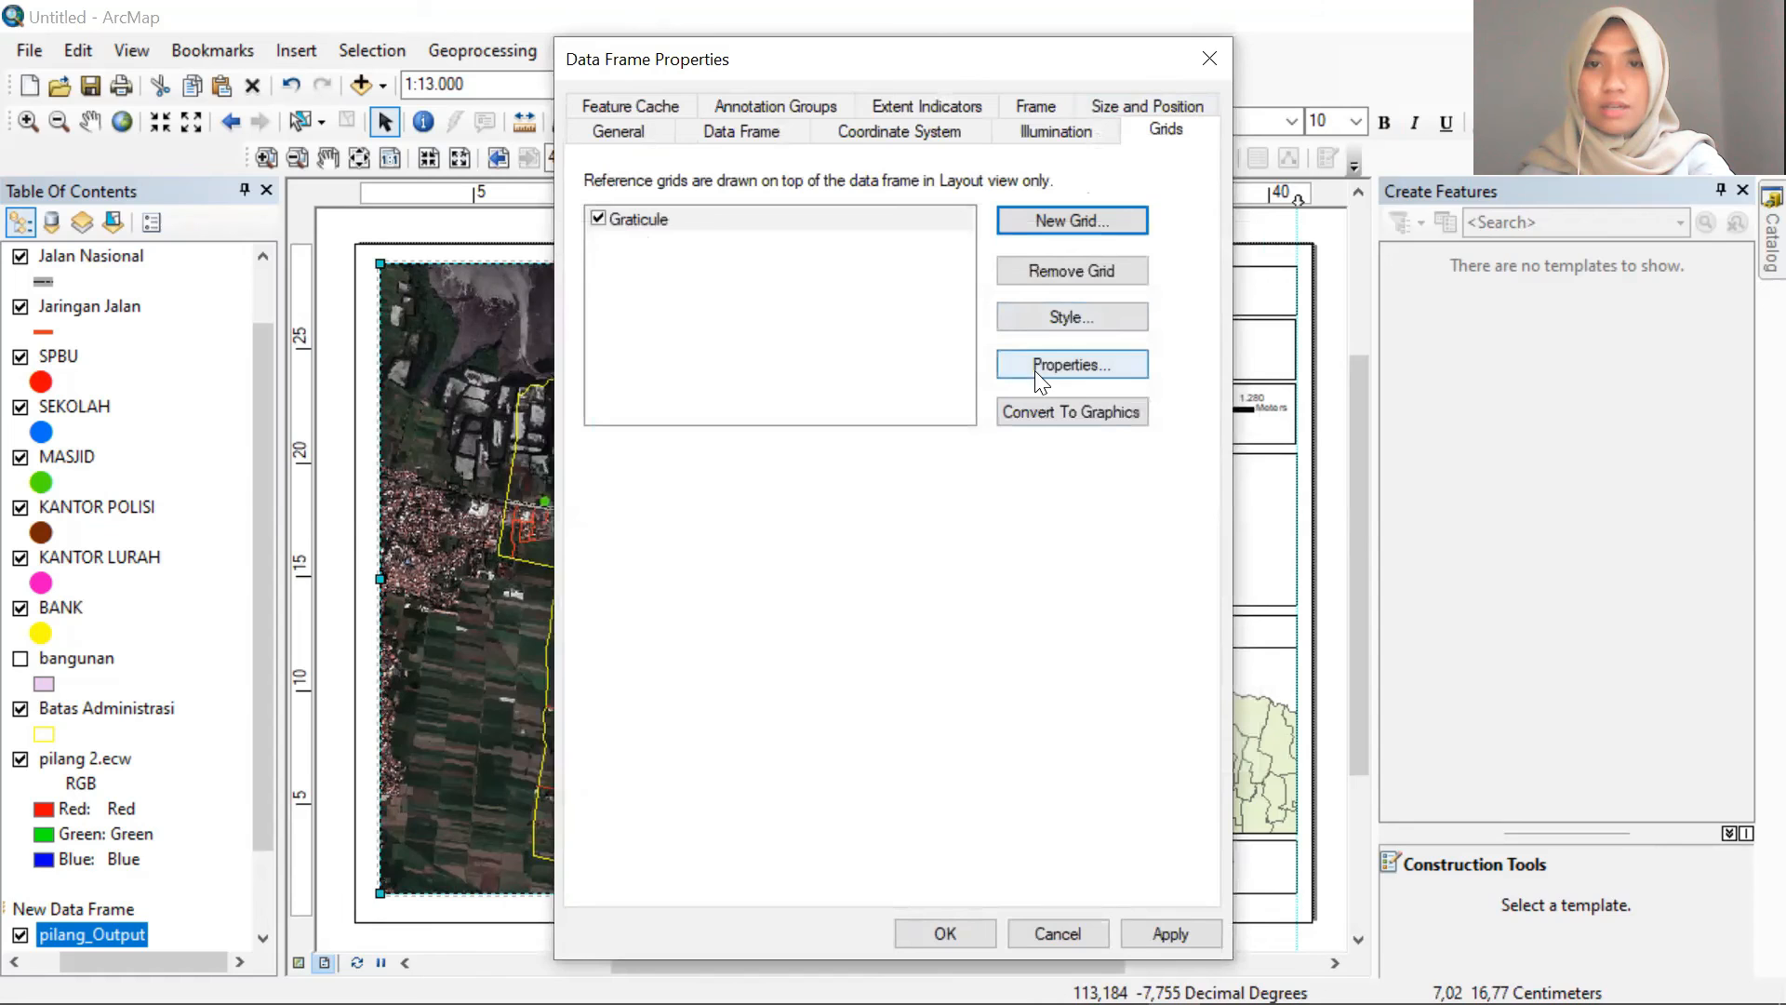
Orient the graticule's left and right labels vertically and apply the grid to the main map frame
click(1034, 370)
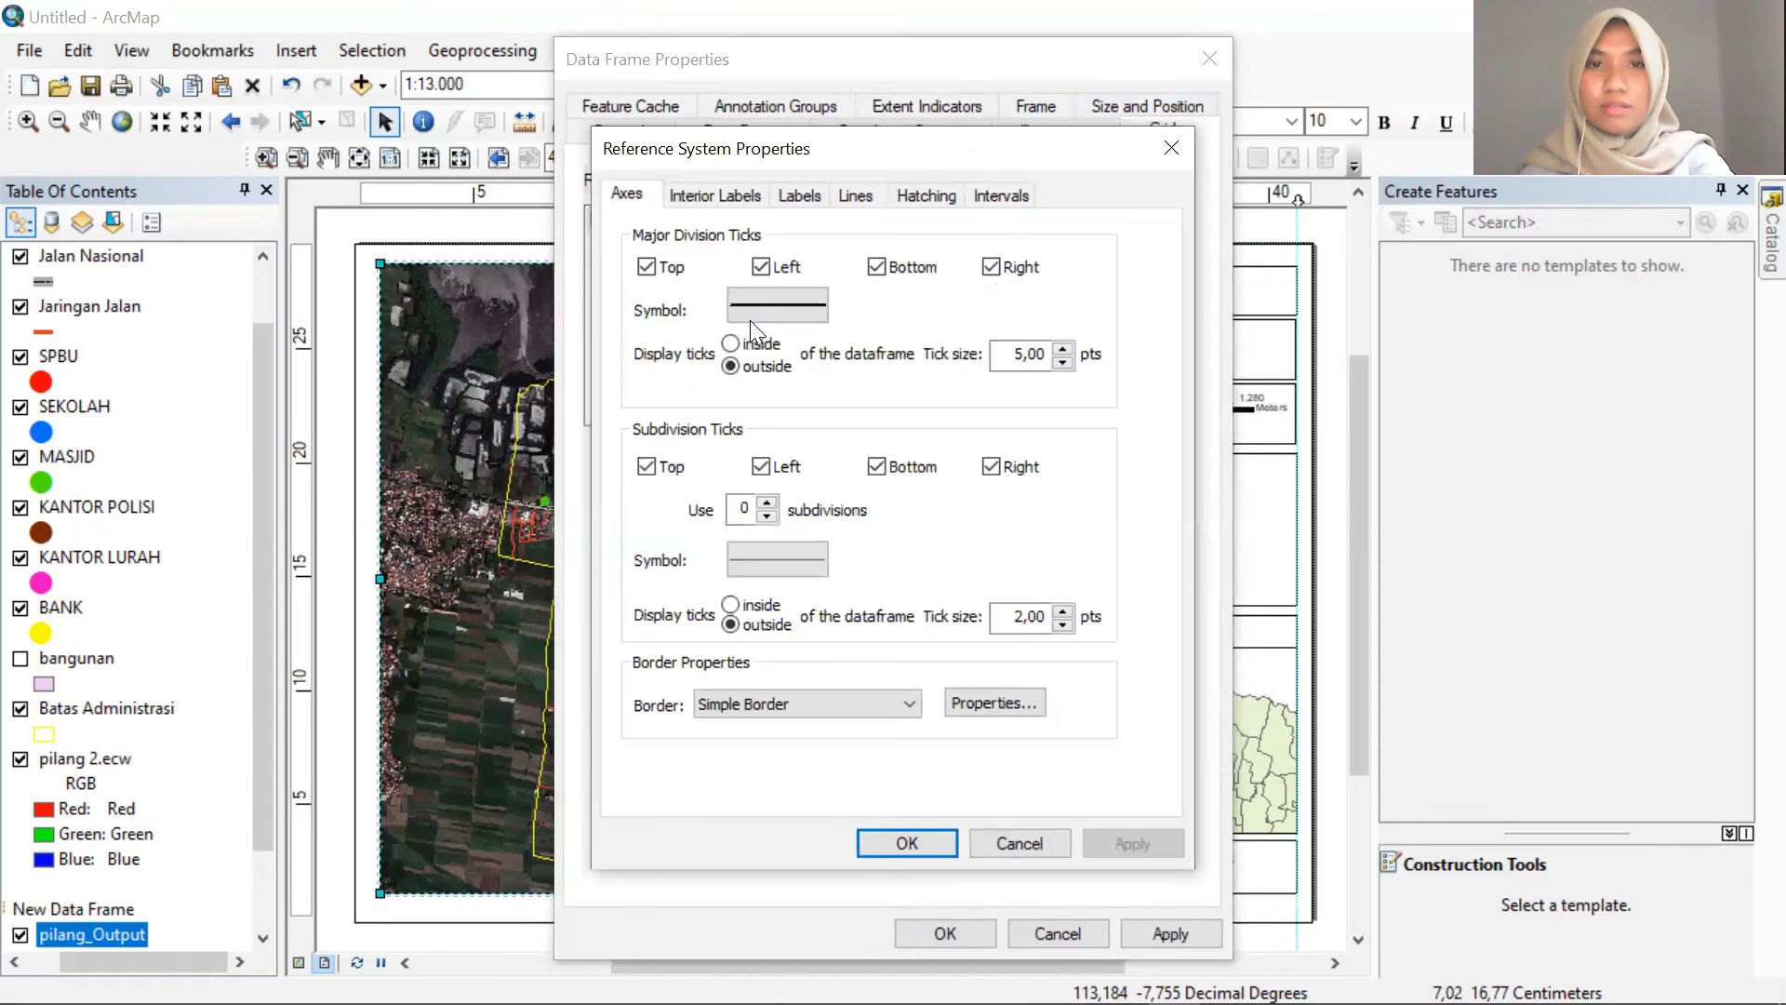
click(735, 190)
click(802, 195)
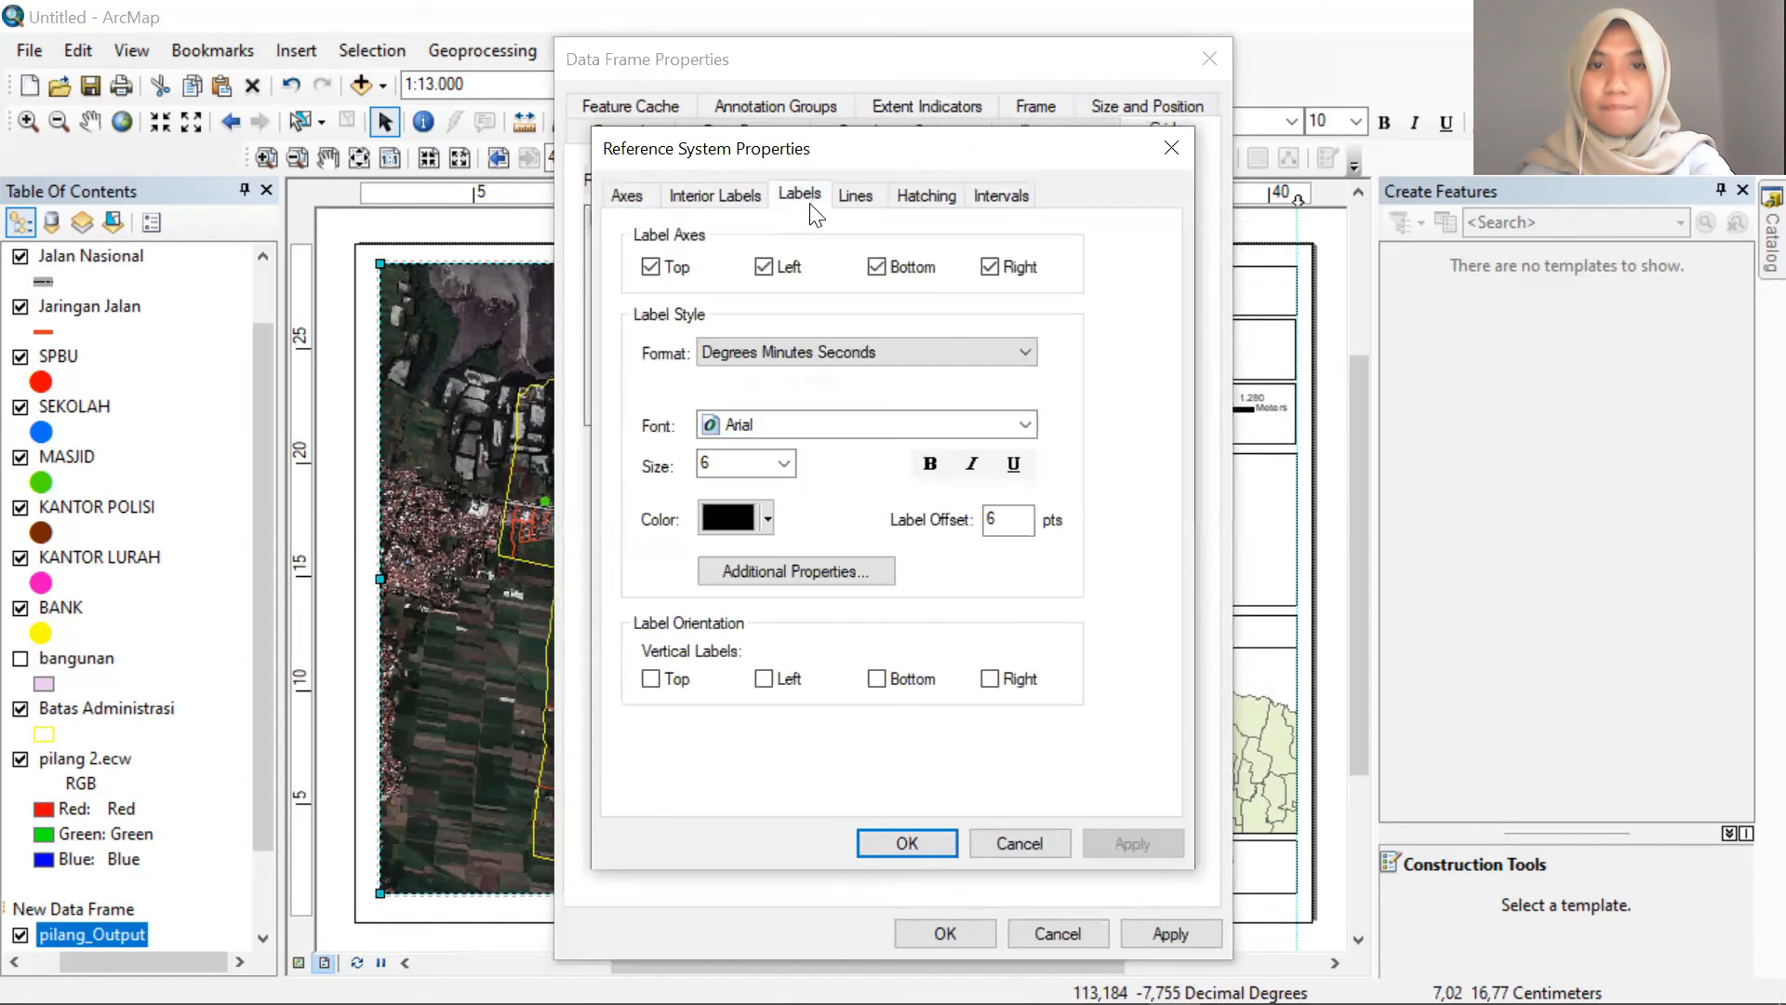
click(781, 678)
click(989, 678)
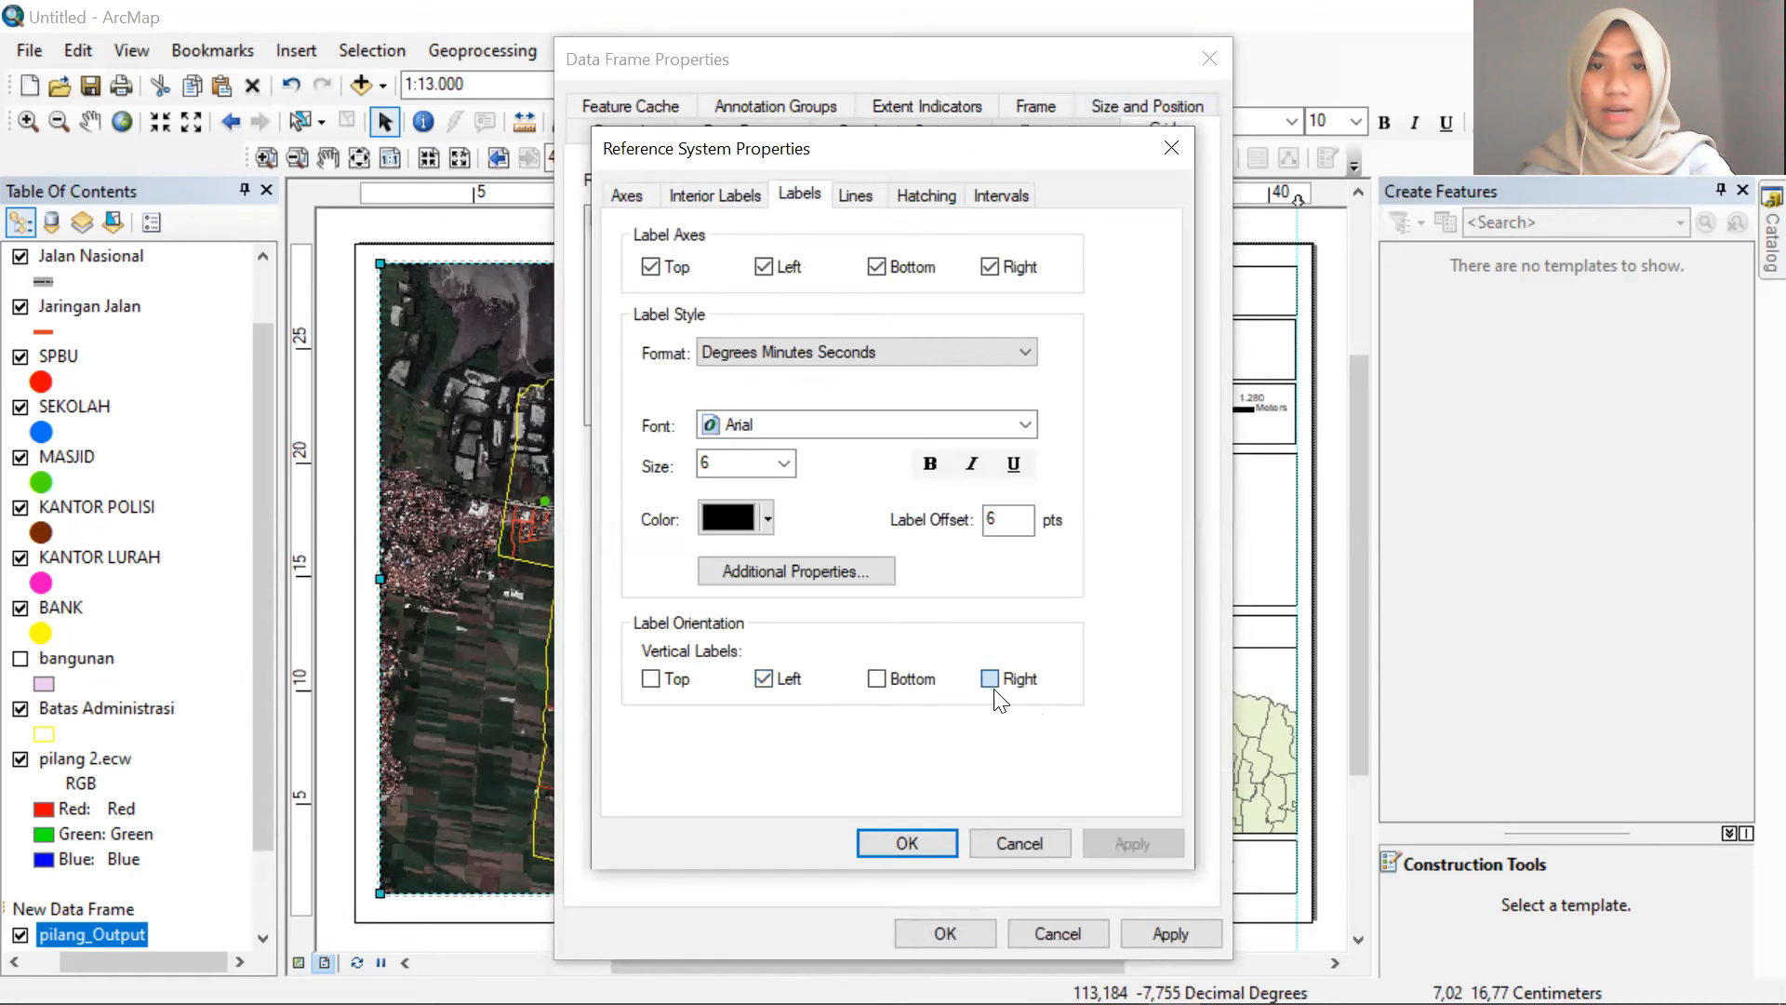
click(927, 841)
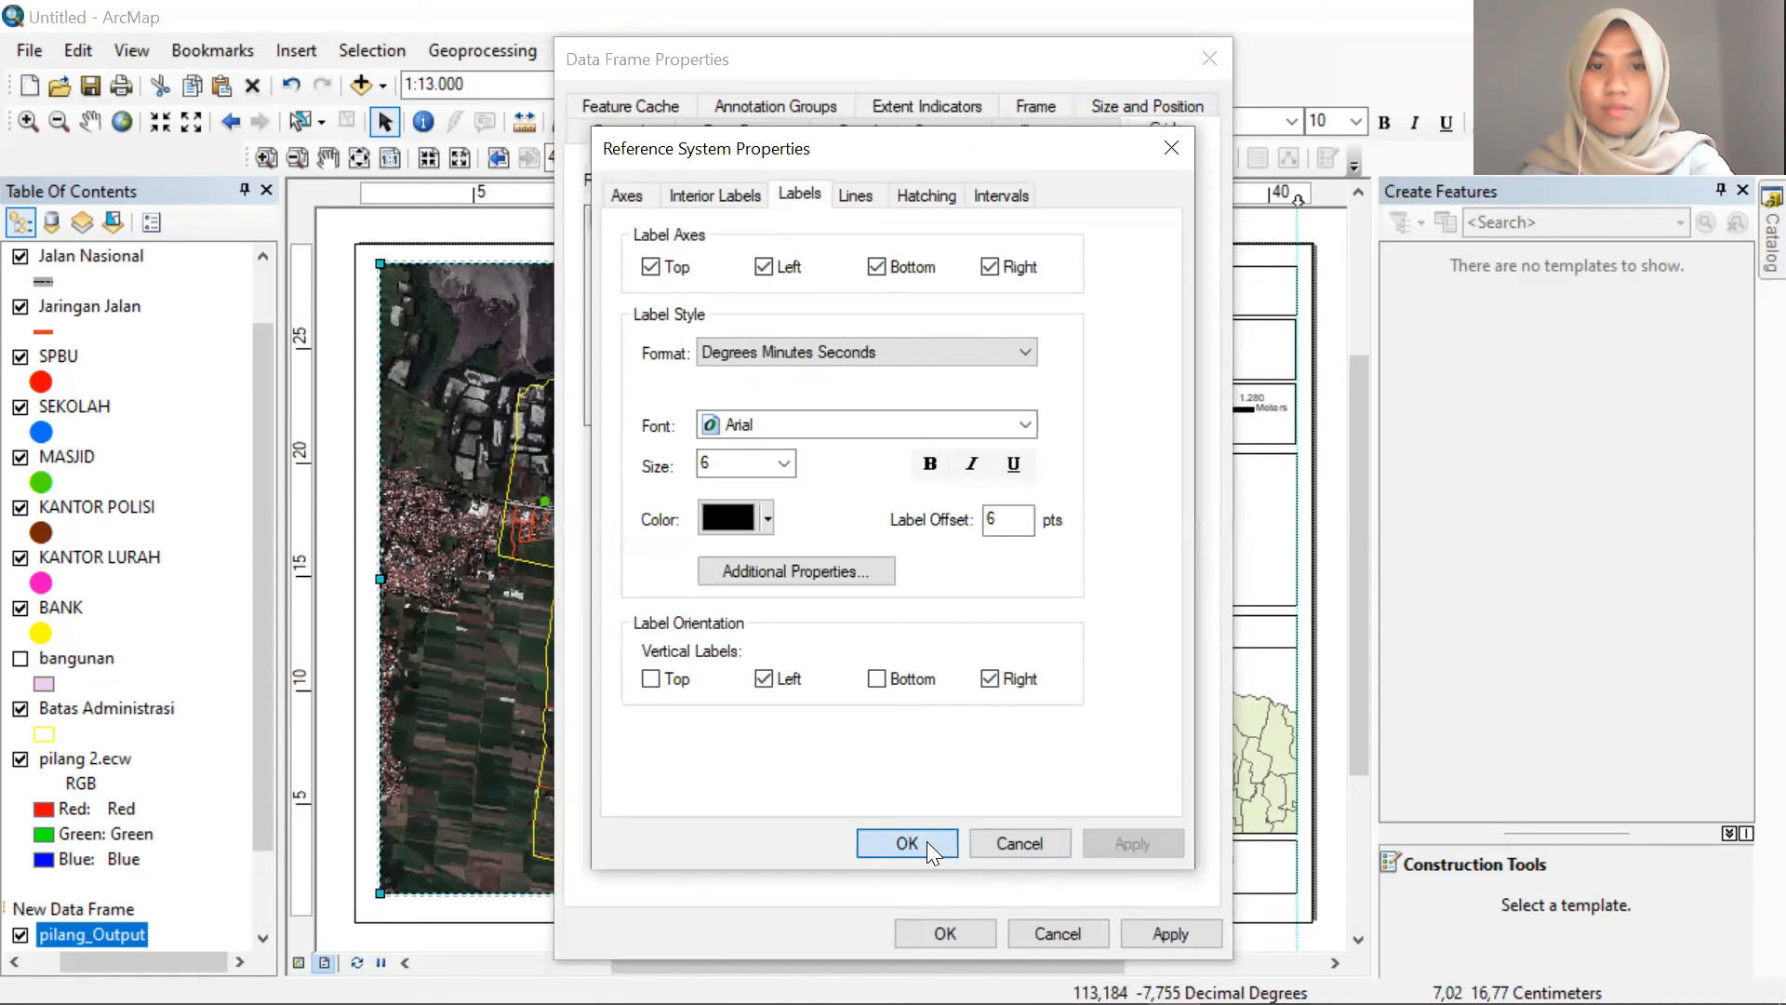
click(1169, 934)
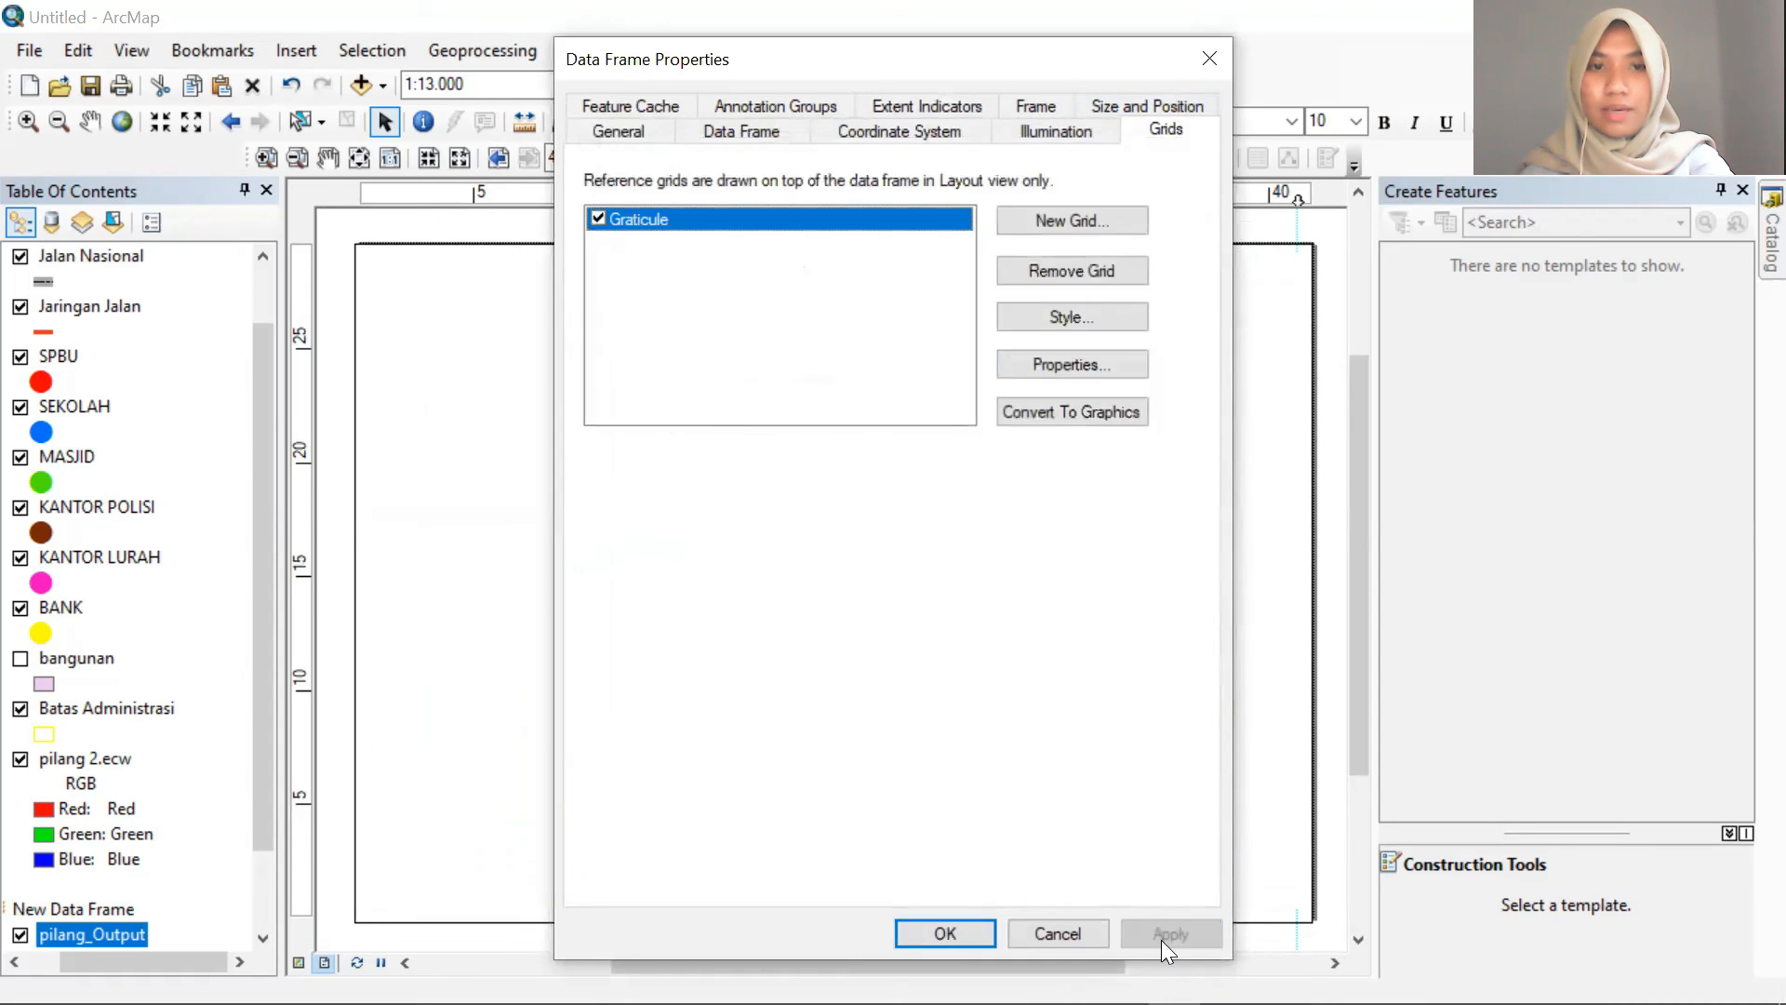
click(988, 927)
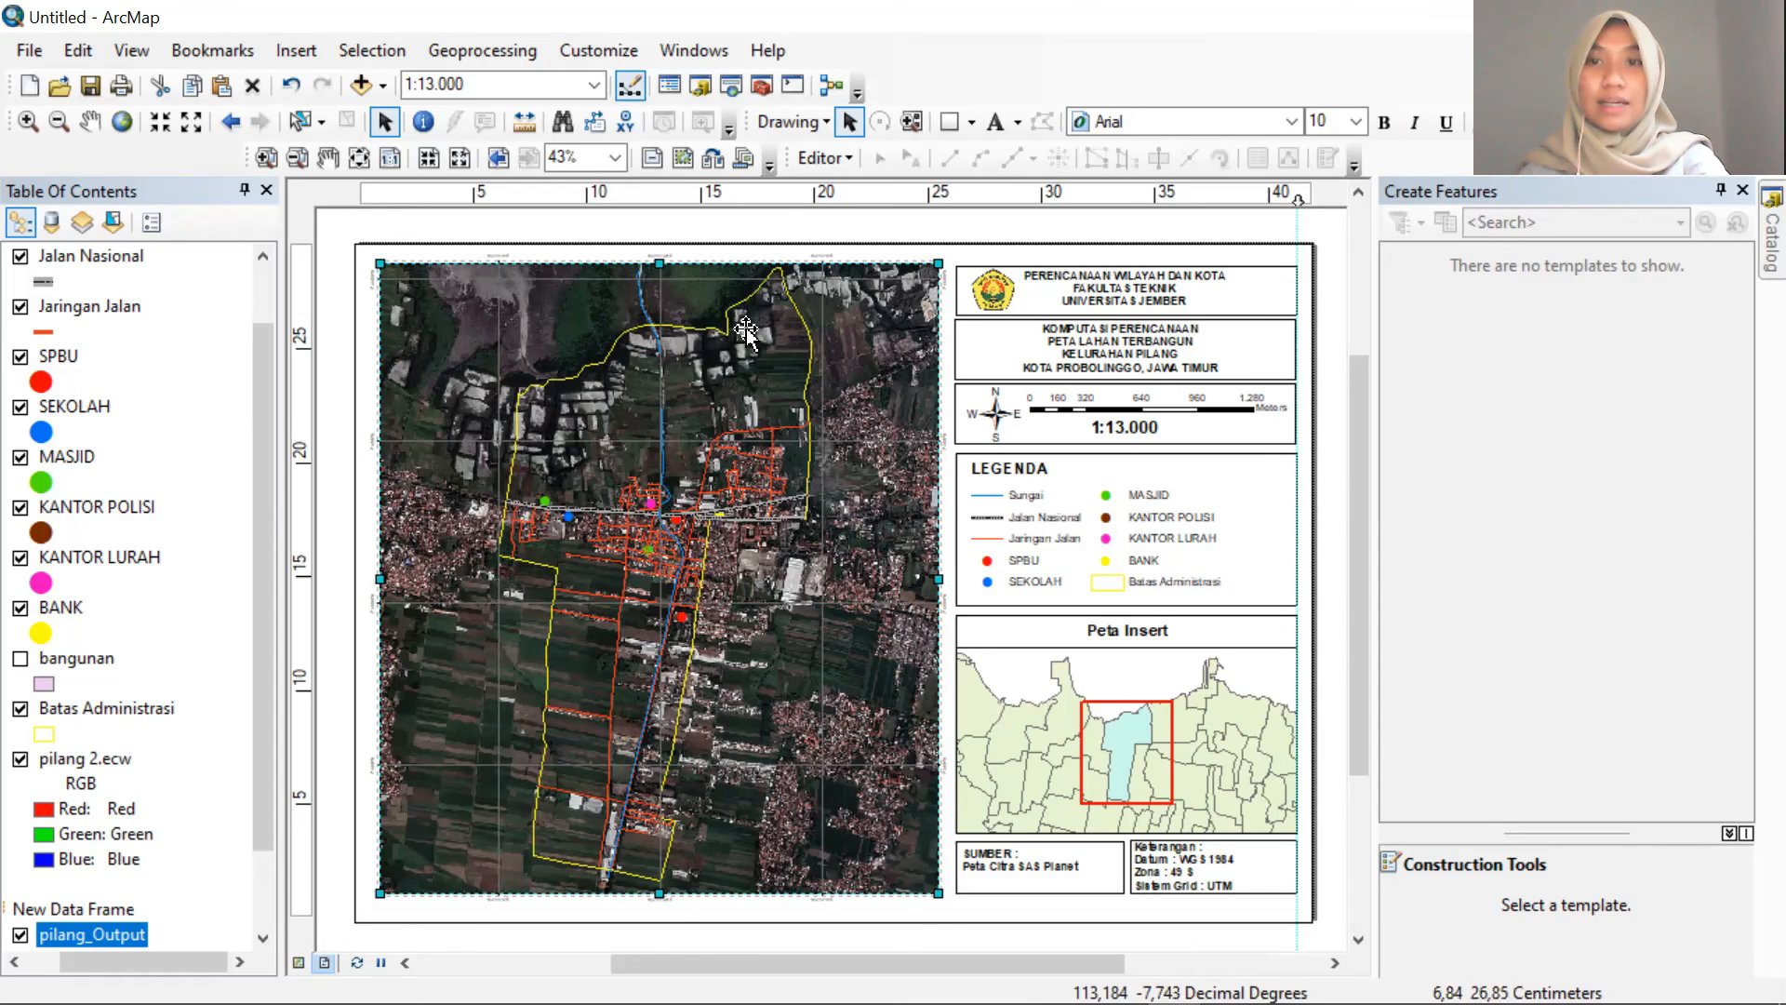
Create a measured grid for the inset map frame, keeping the default appearance, coordinate system and intervals
click(1225, 727)
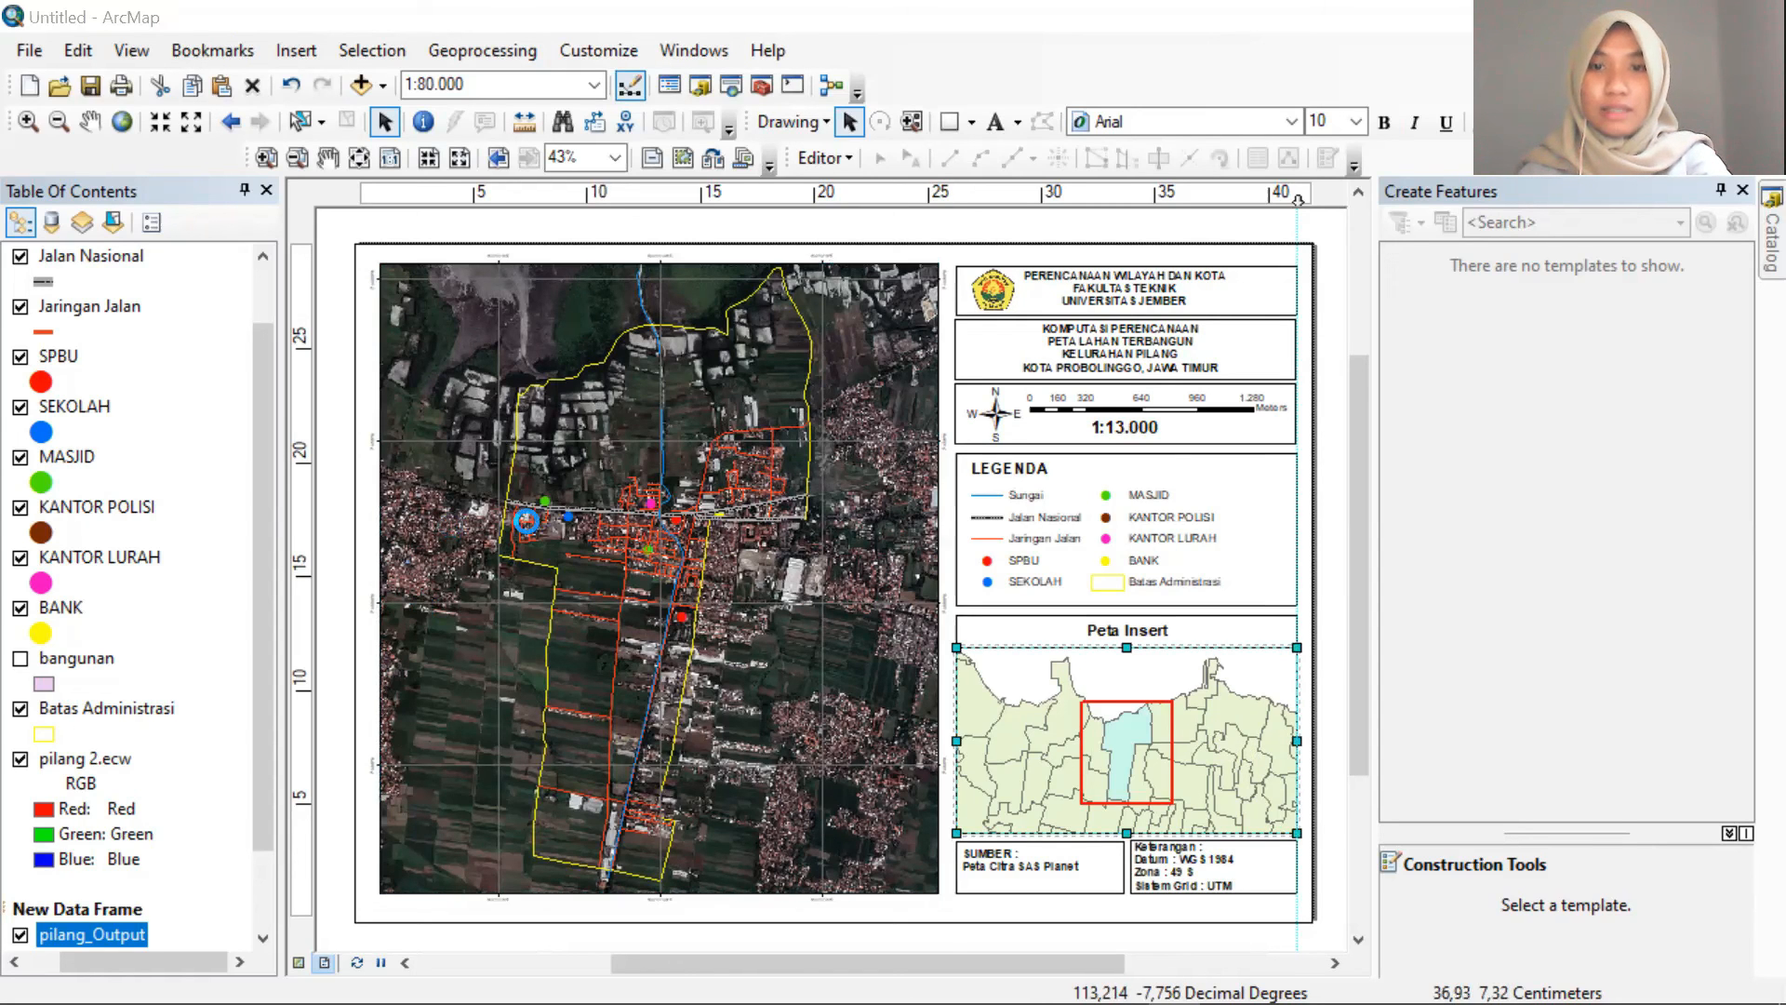
click(1097, 240)
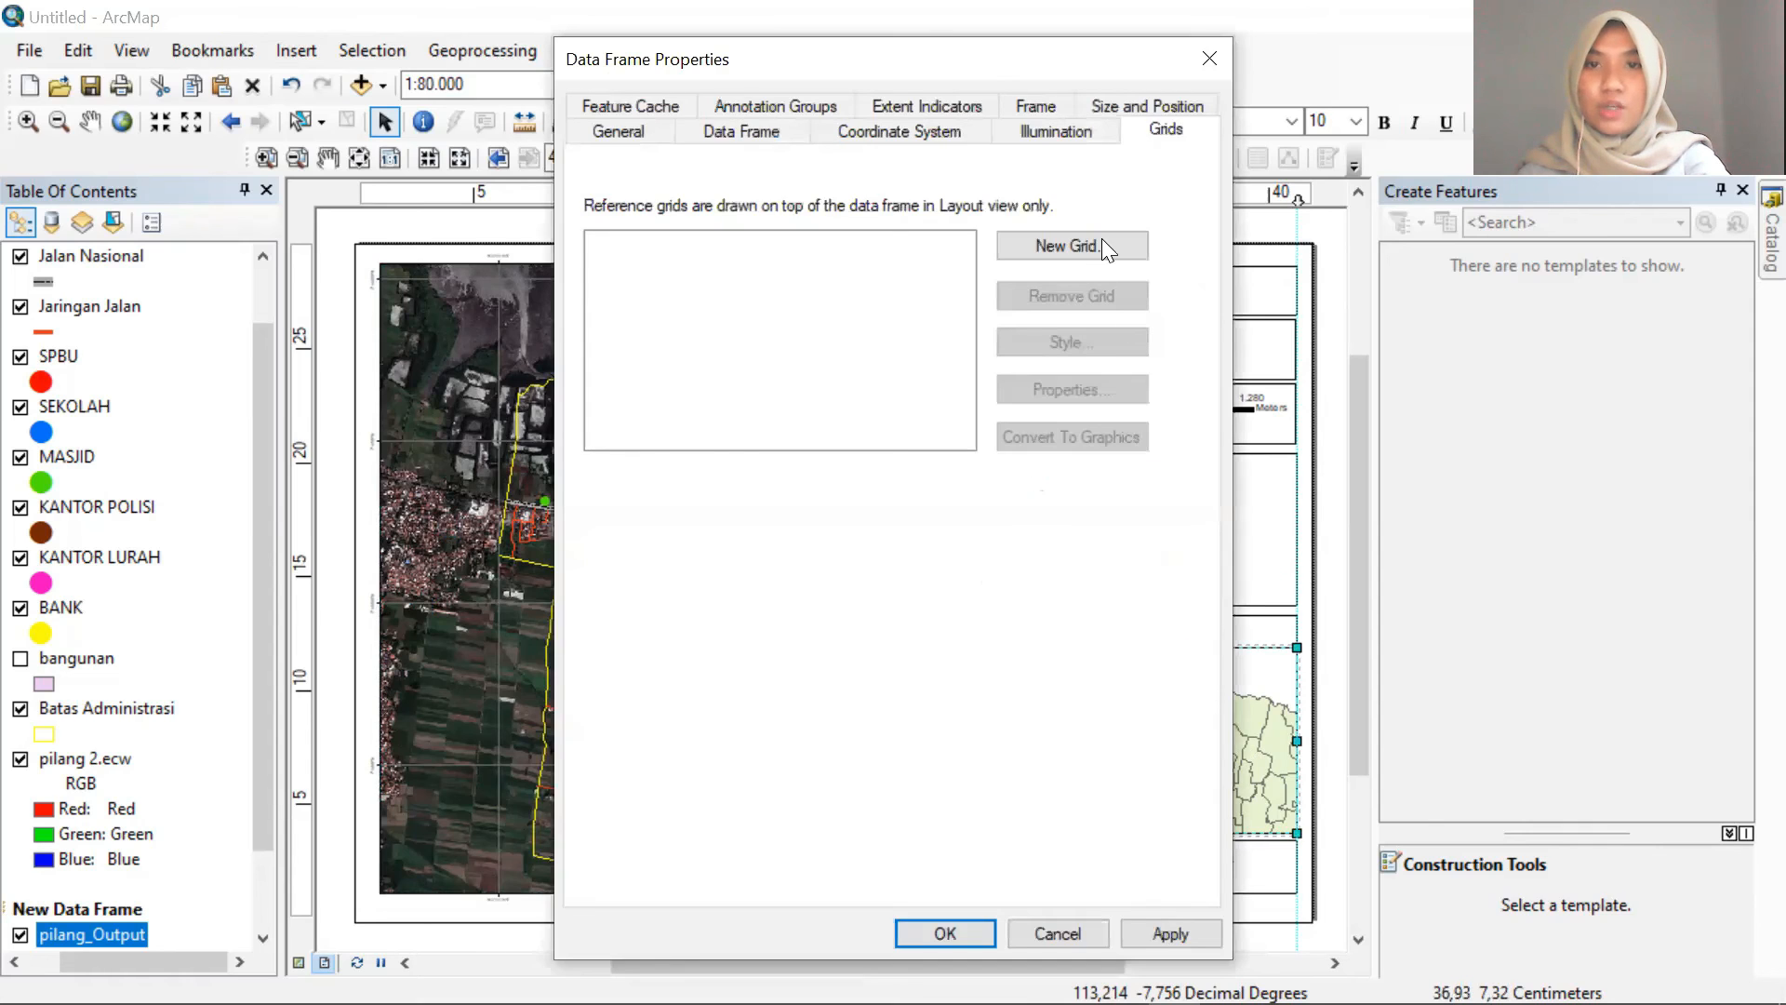
click(925, 420)
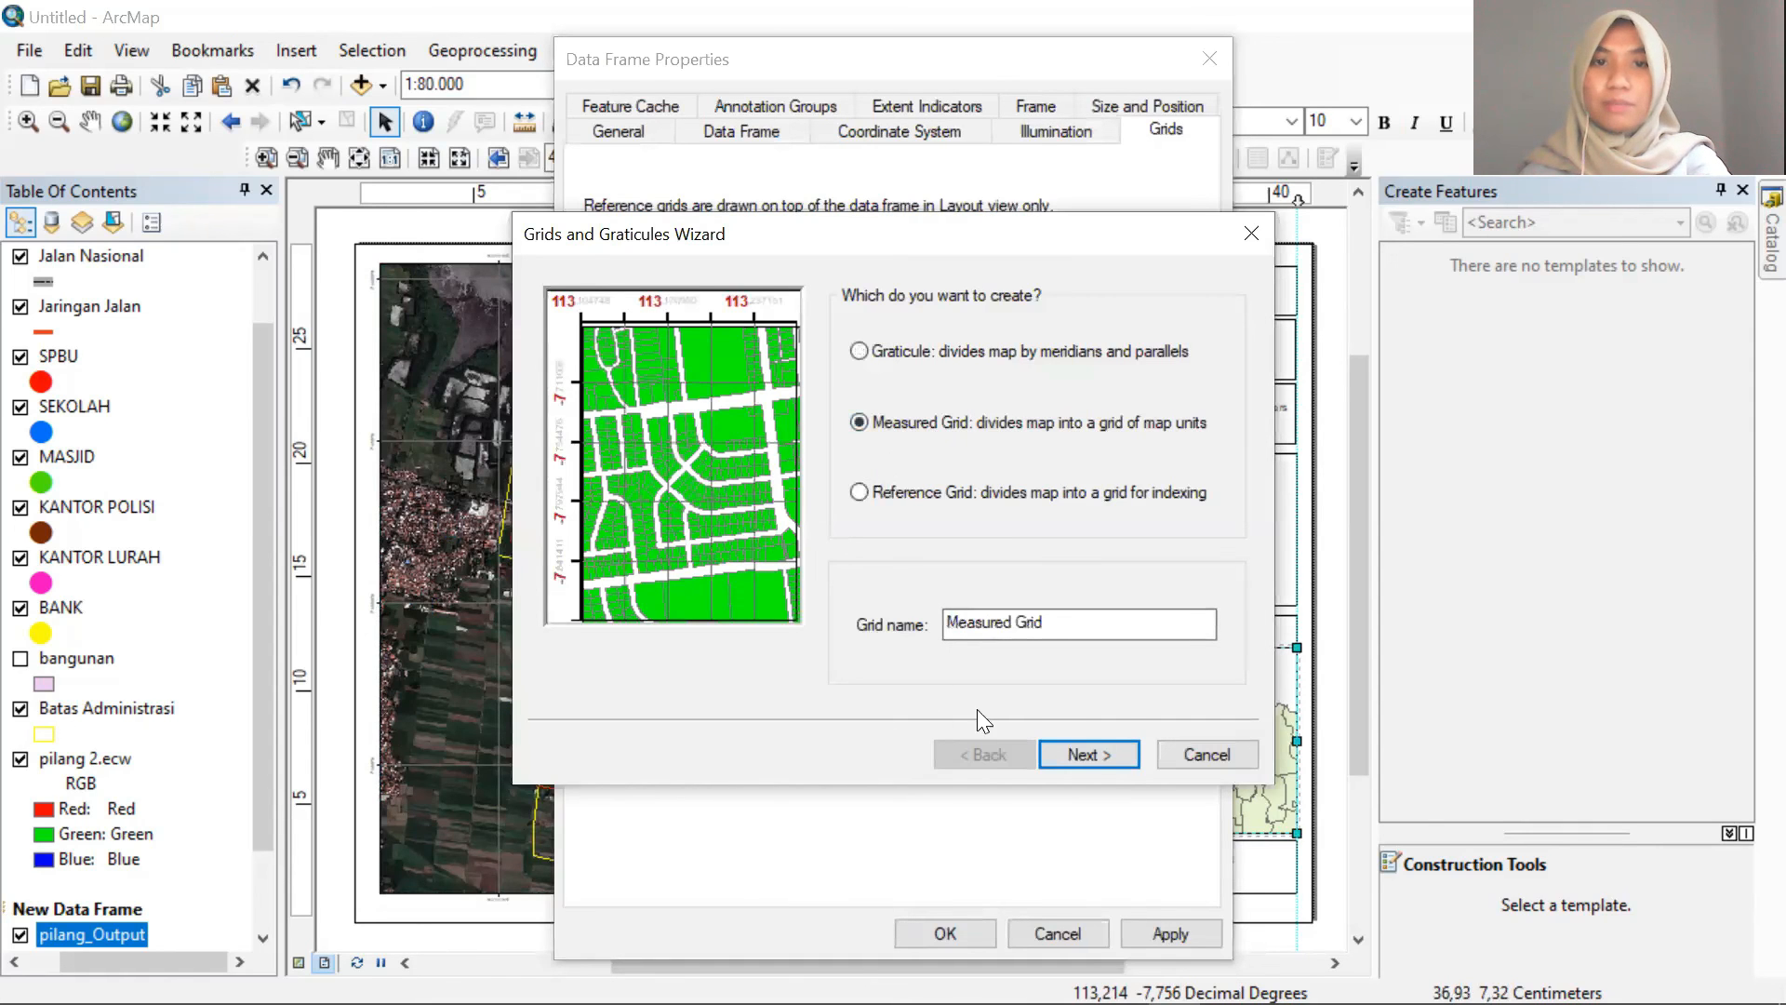
click(1109, 759)
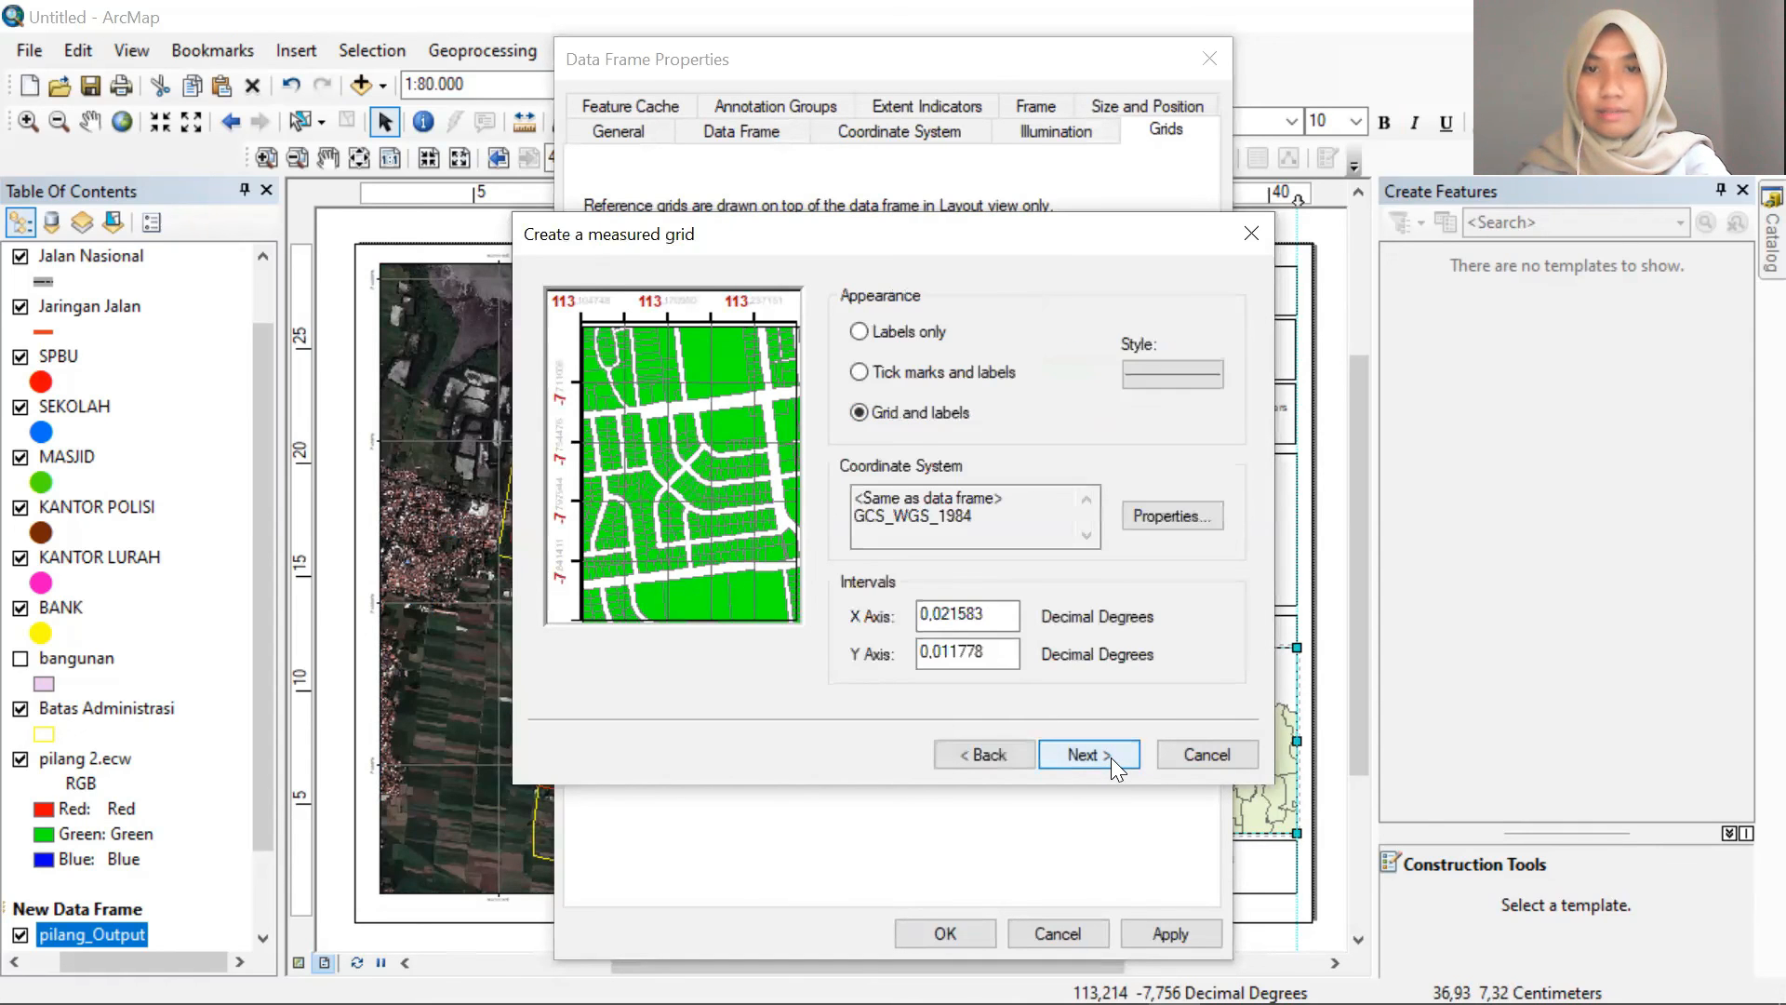
click(1111, 757)
click(1110, 758)
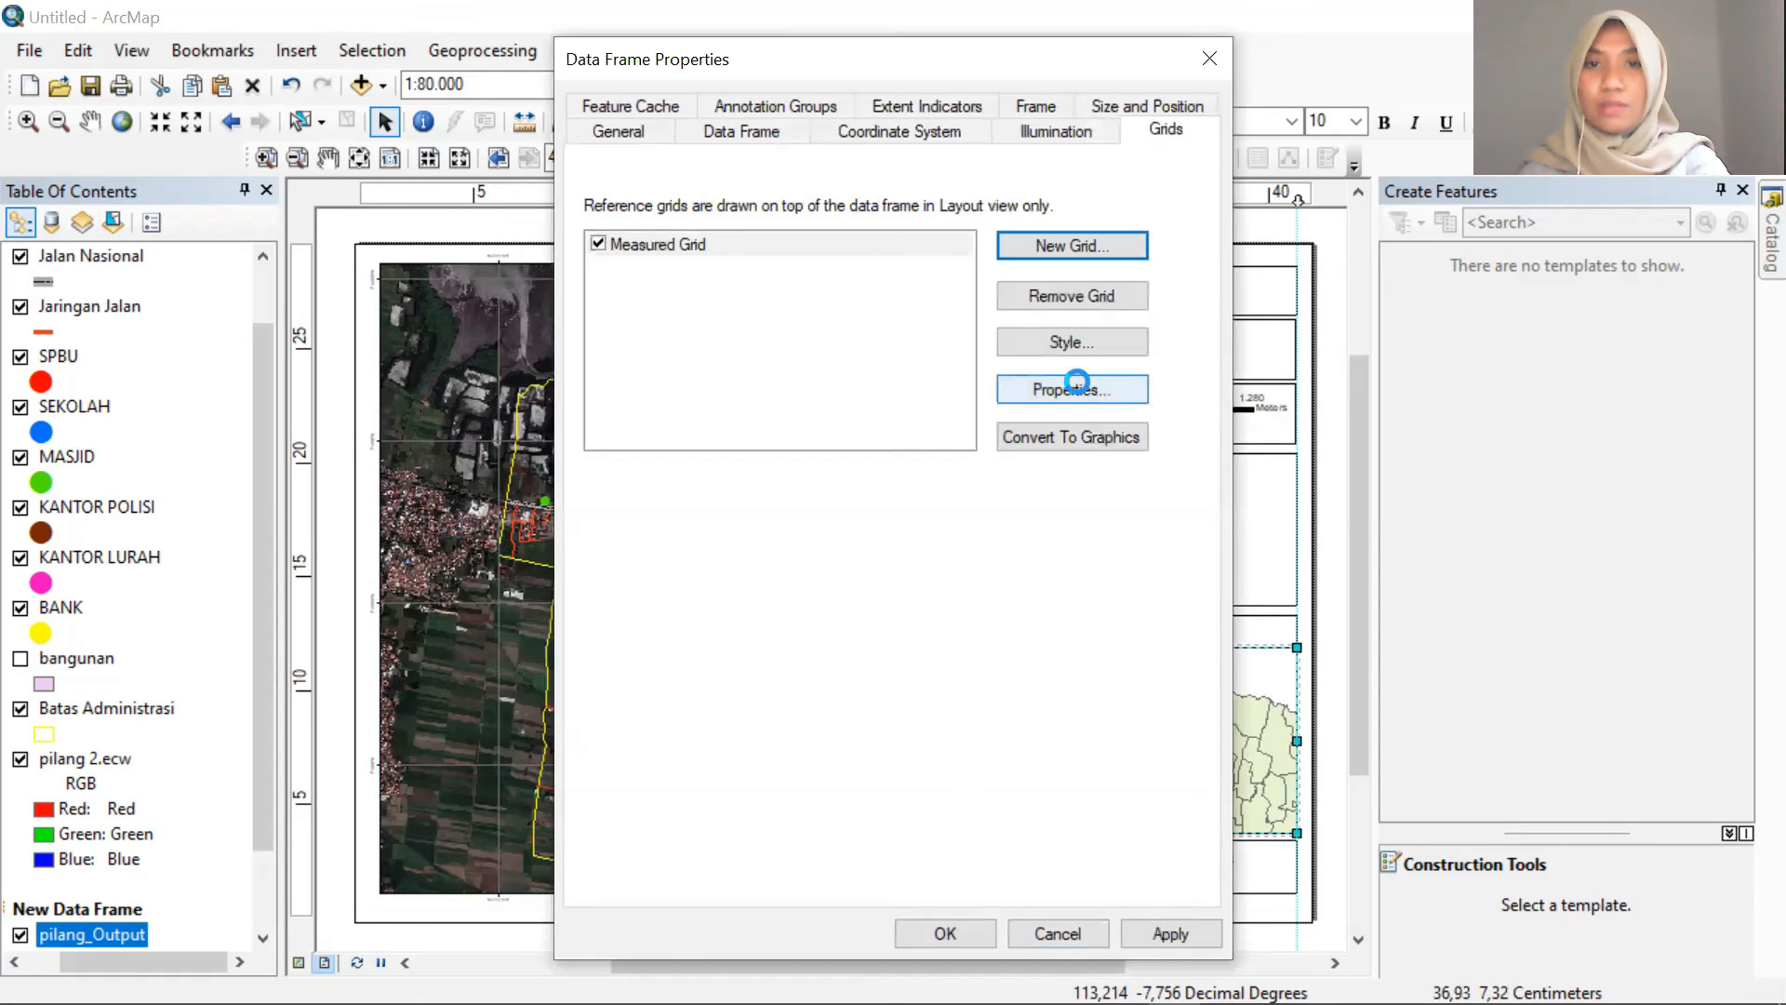
Set the inset's measured grid to show no lines or ticks, and change its label format to Formatted
click(1071, 388)
click(792, 339)
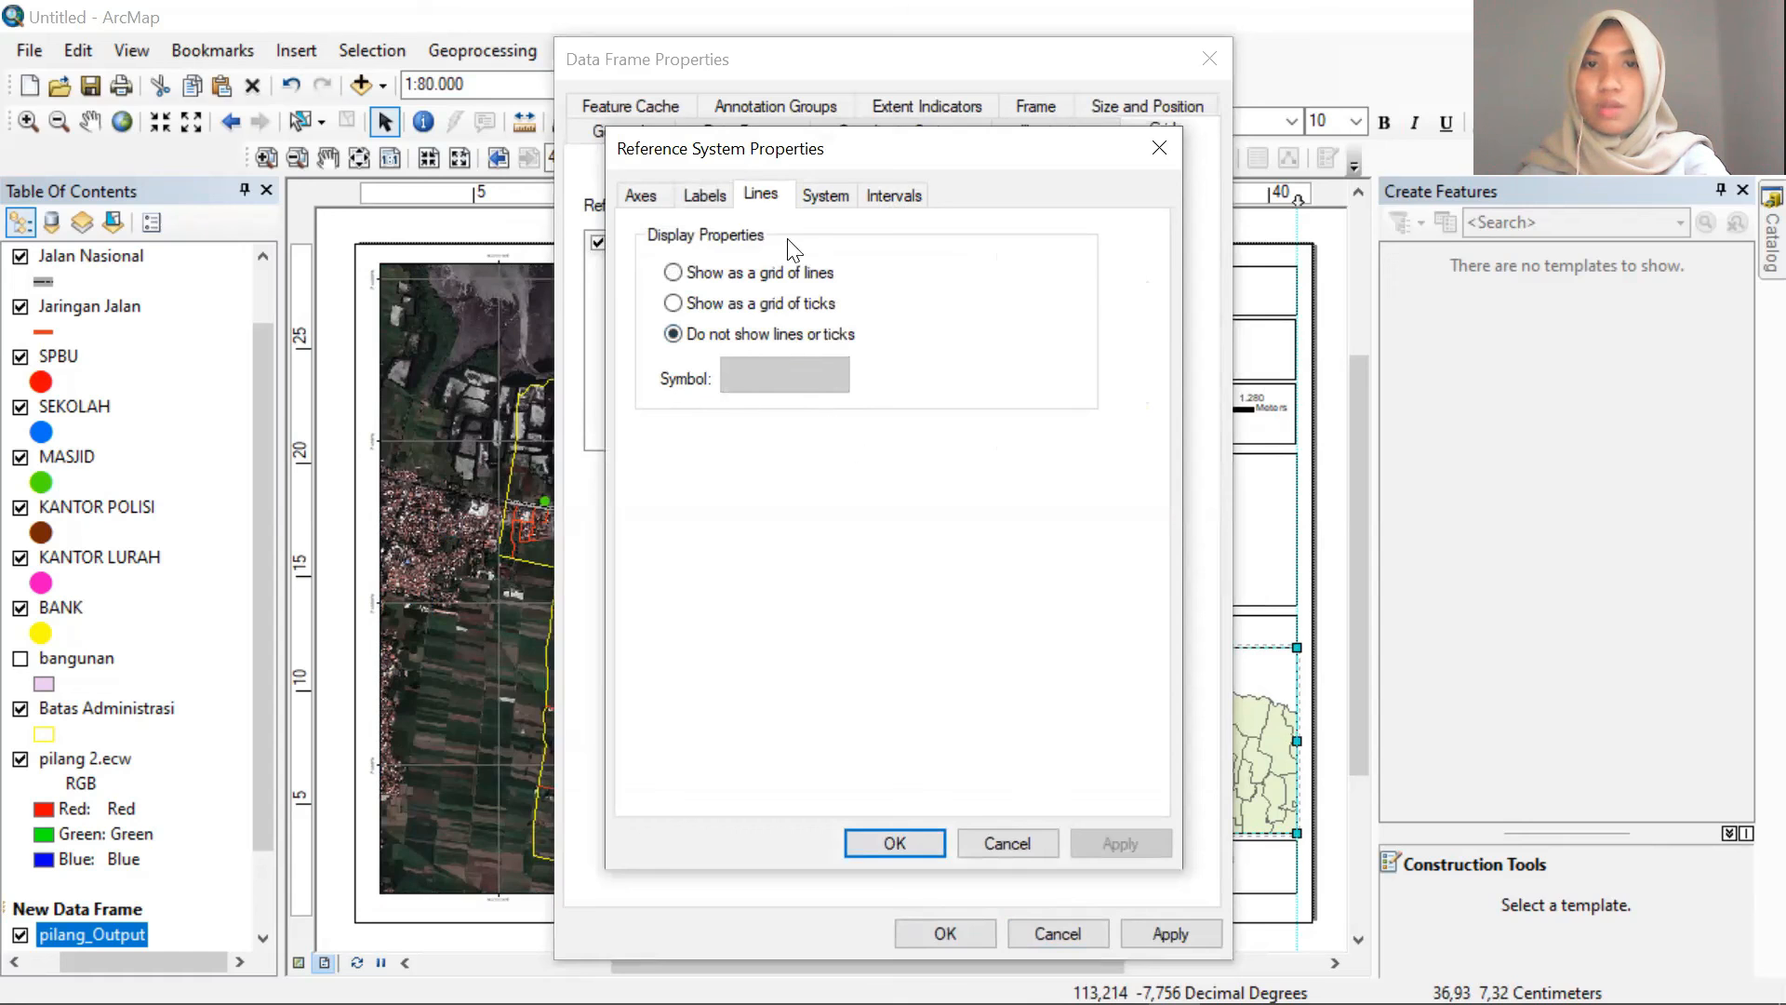
click(720, 206)
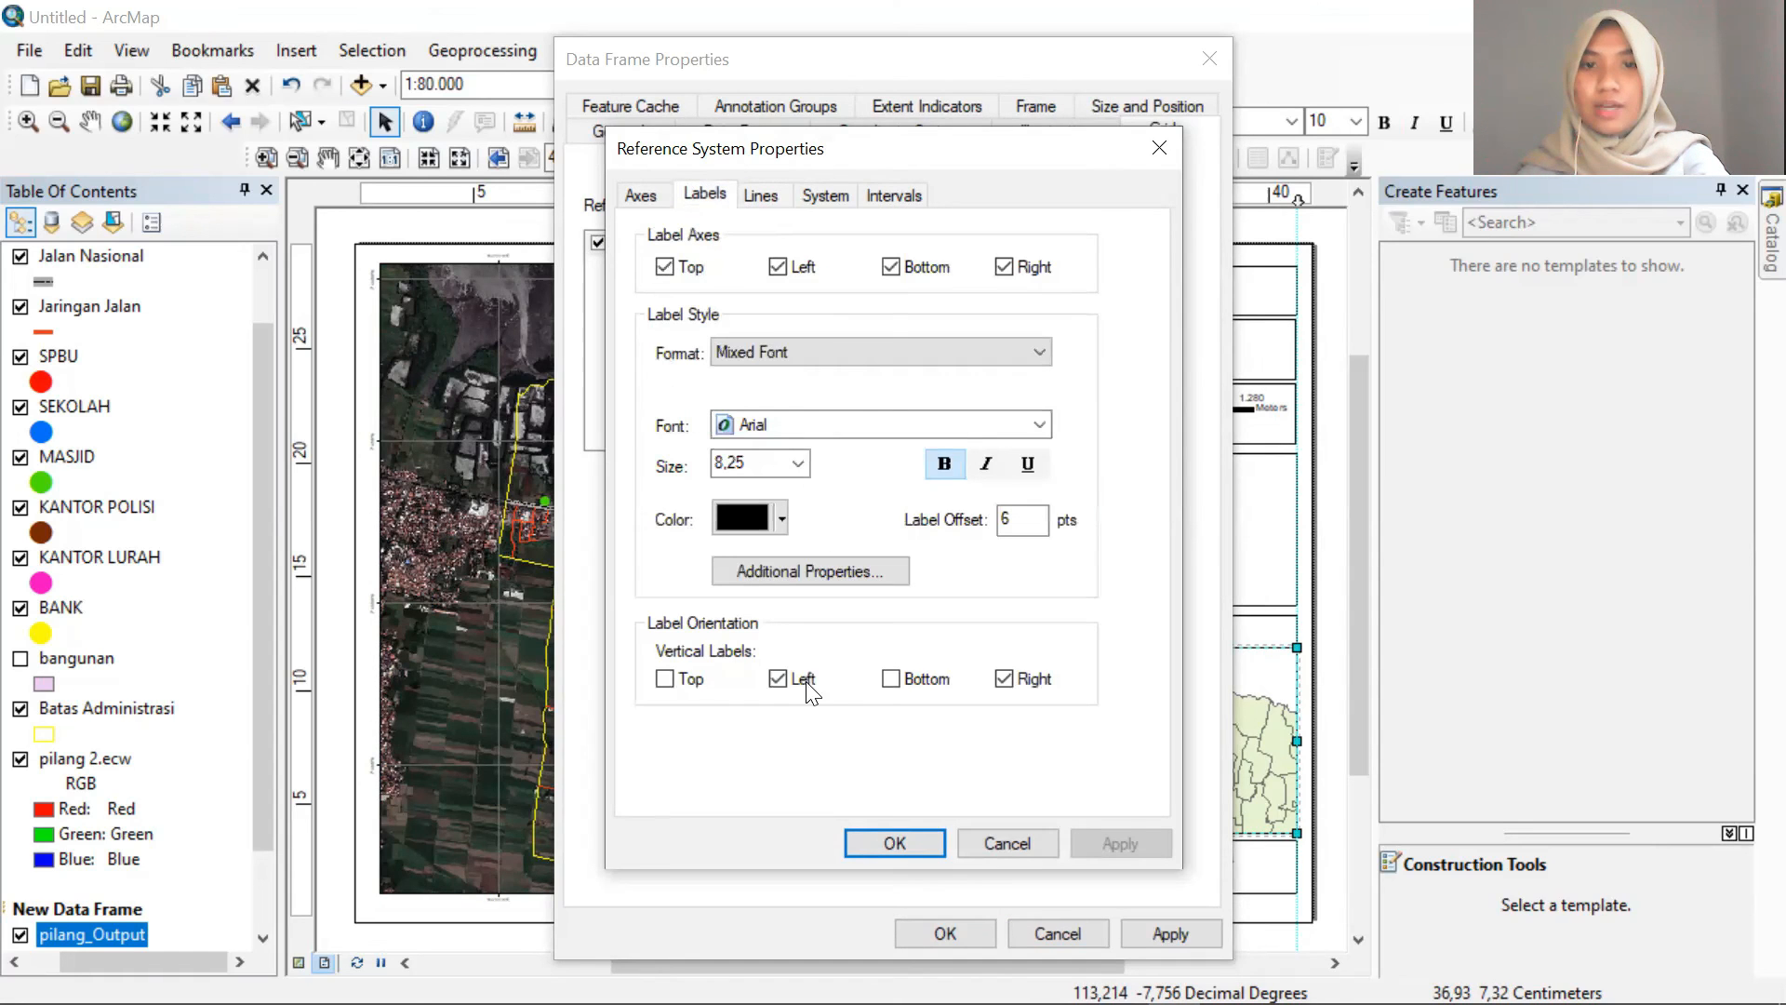
click(867, 352)
click(871, 370)
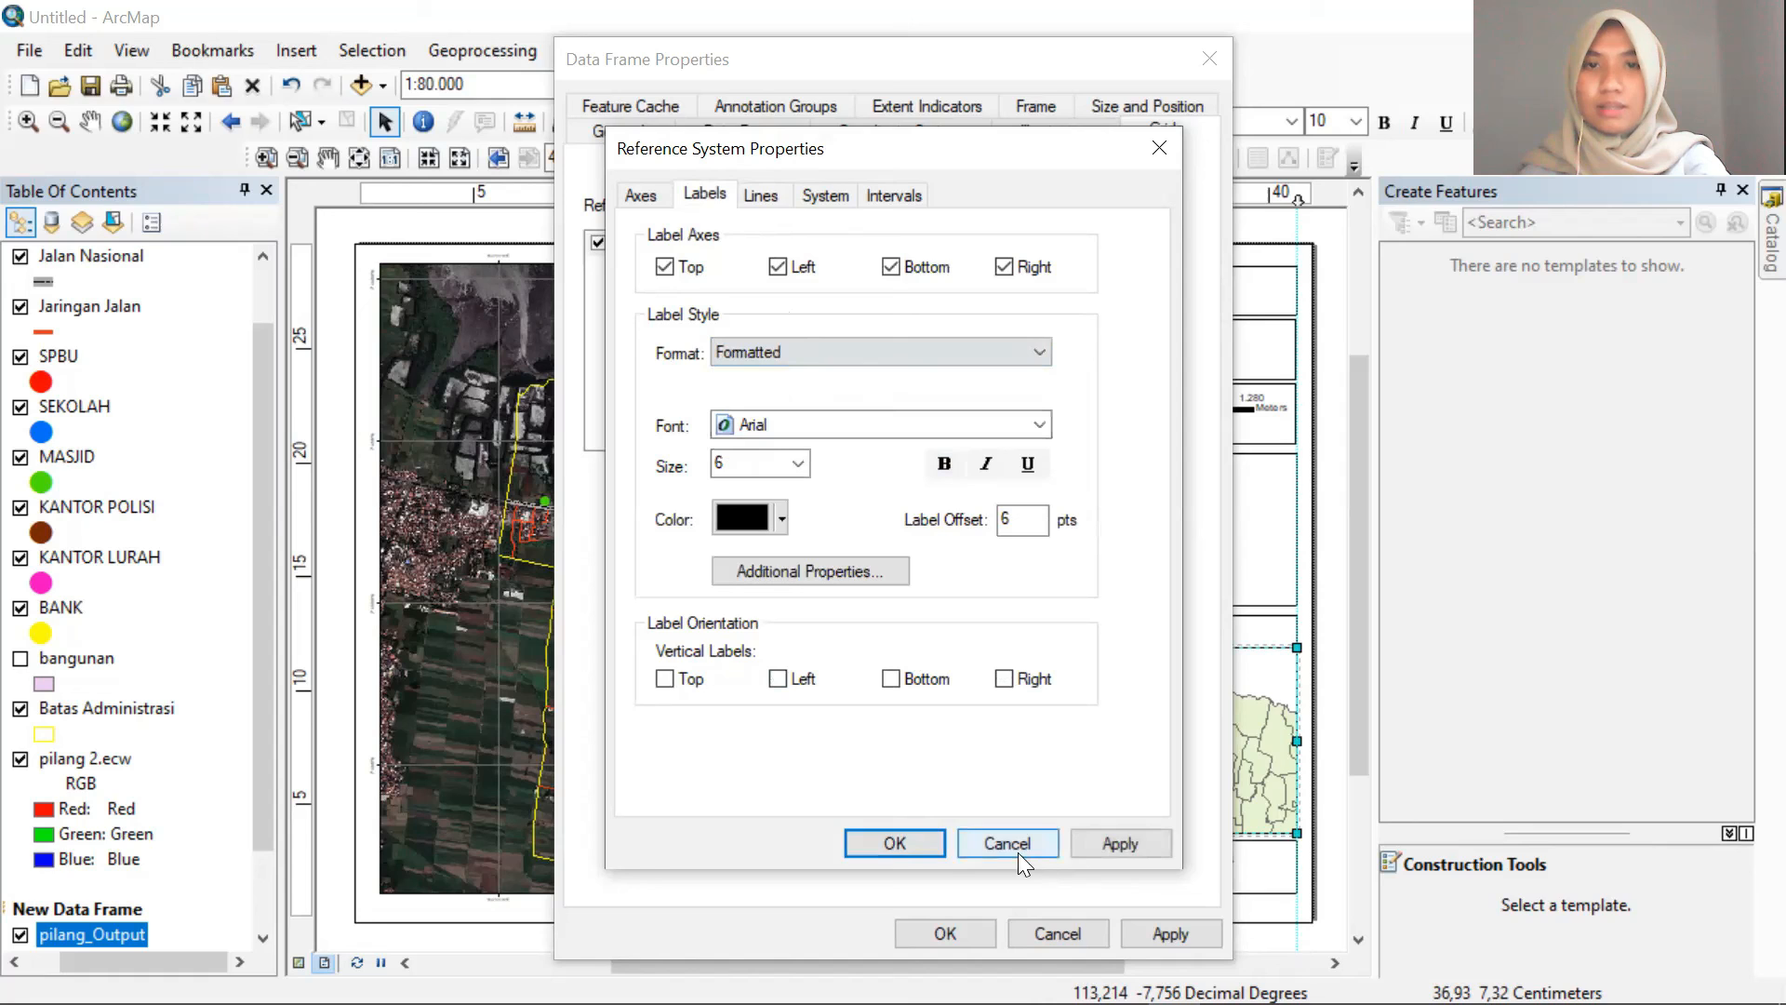
click(1119, 837)
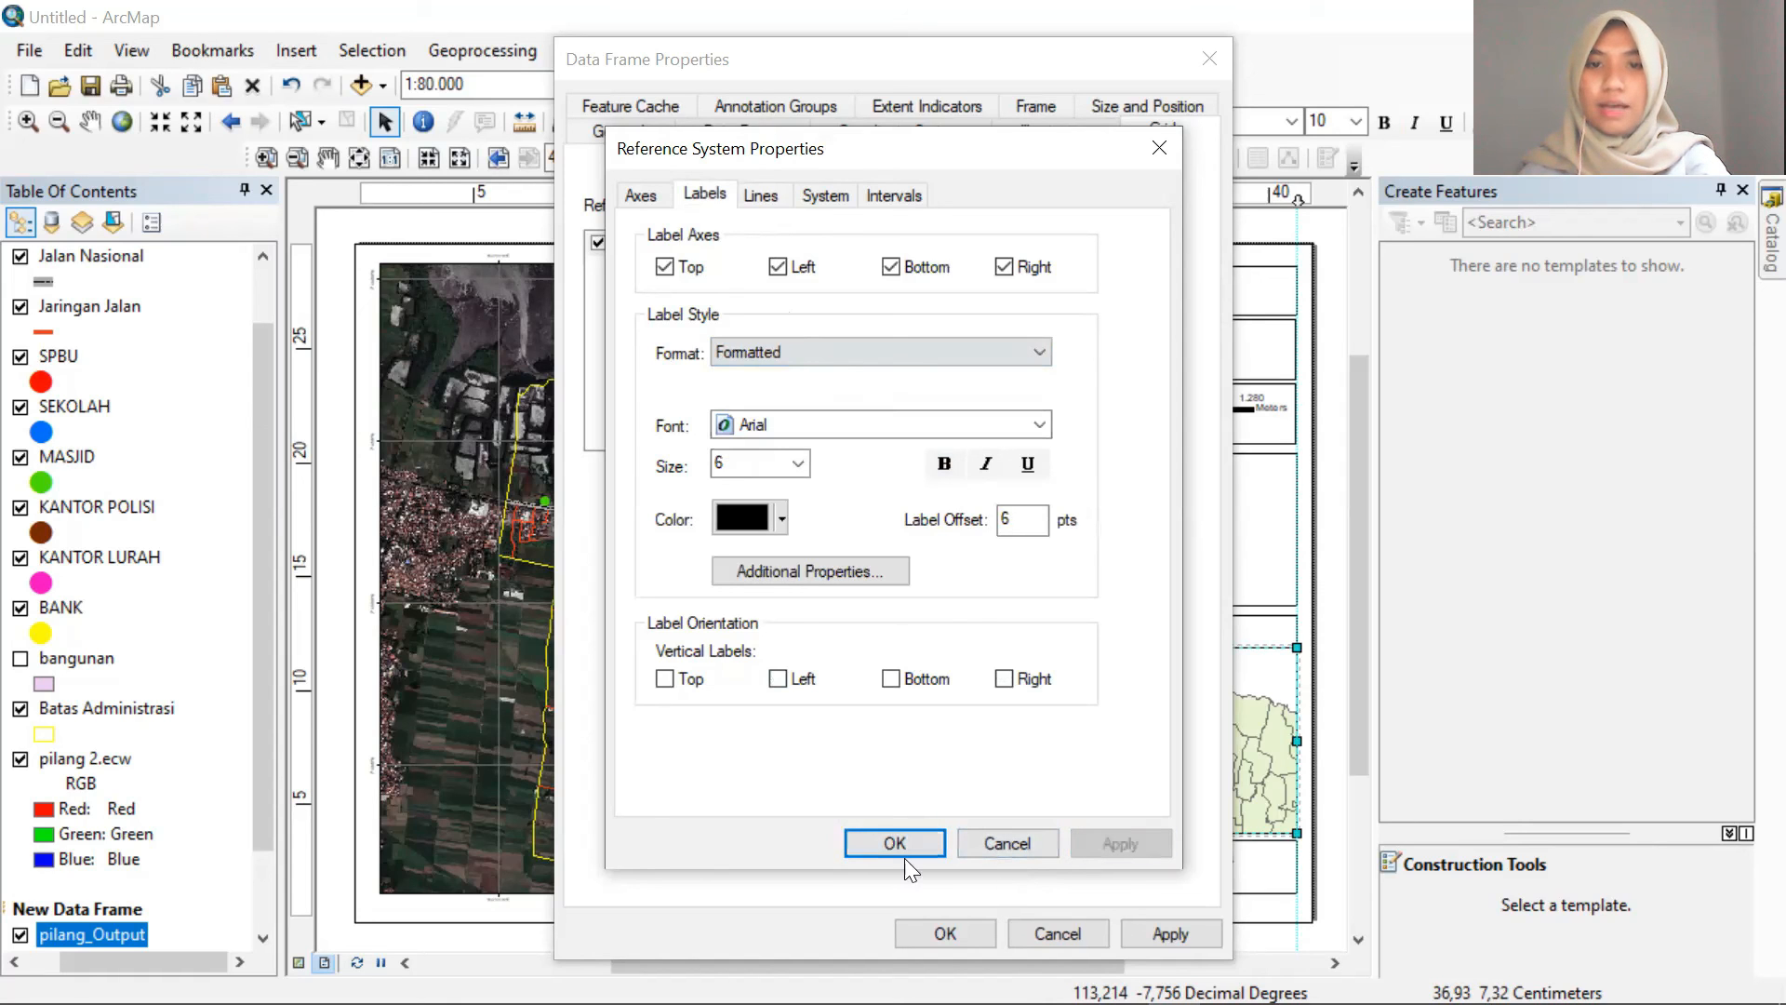
Orient the measured grid's left and right labels vertically and apply the grid to the inset map frame
click(800, 684)
click(1033, 681)
click(921, 840)
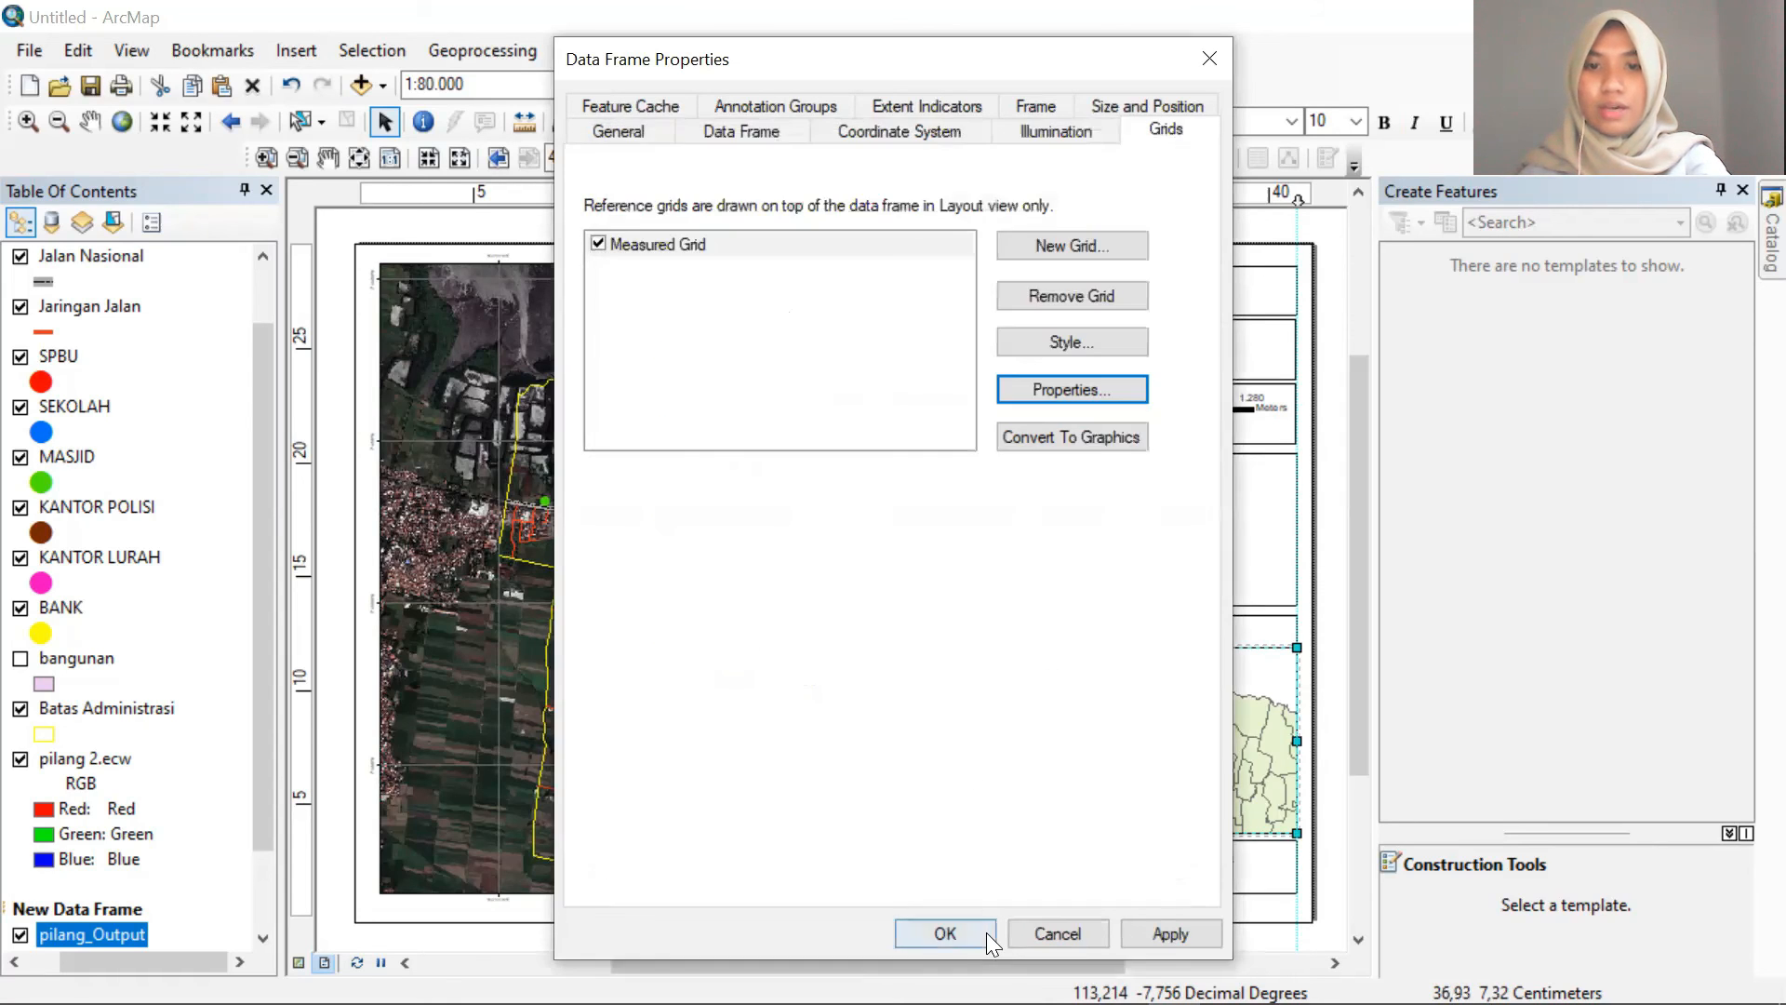
click(1167, 929)
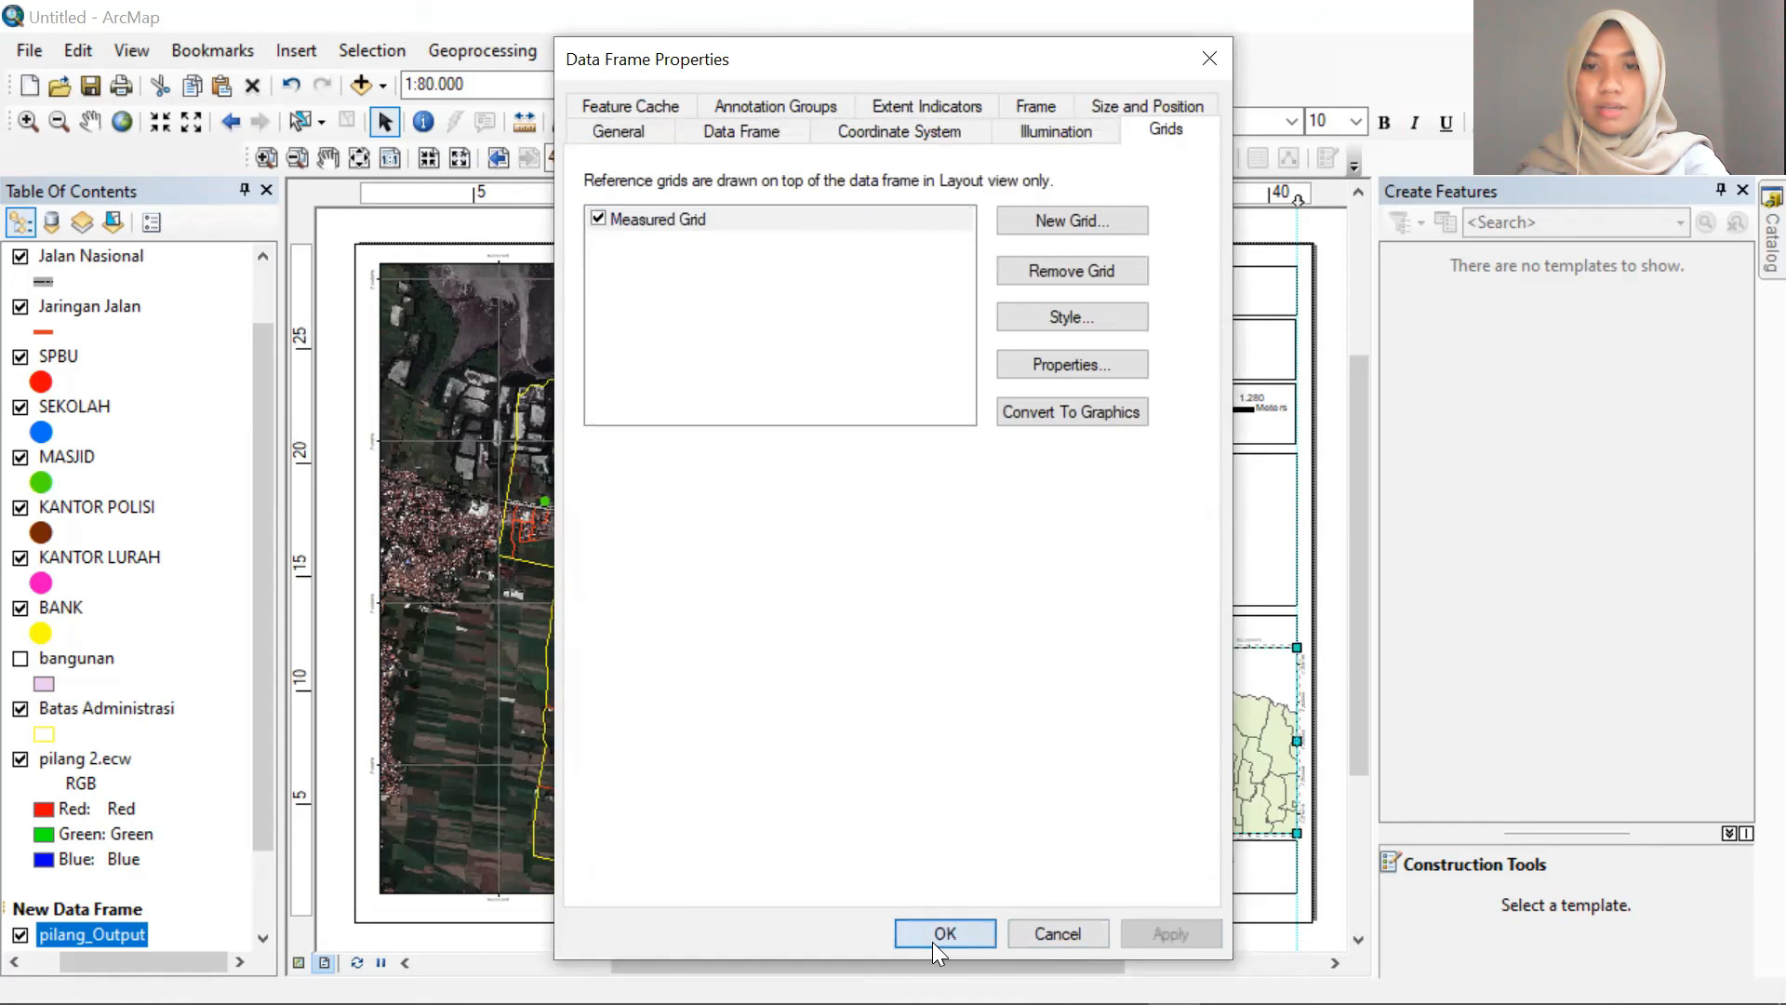
click(944, 932)
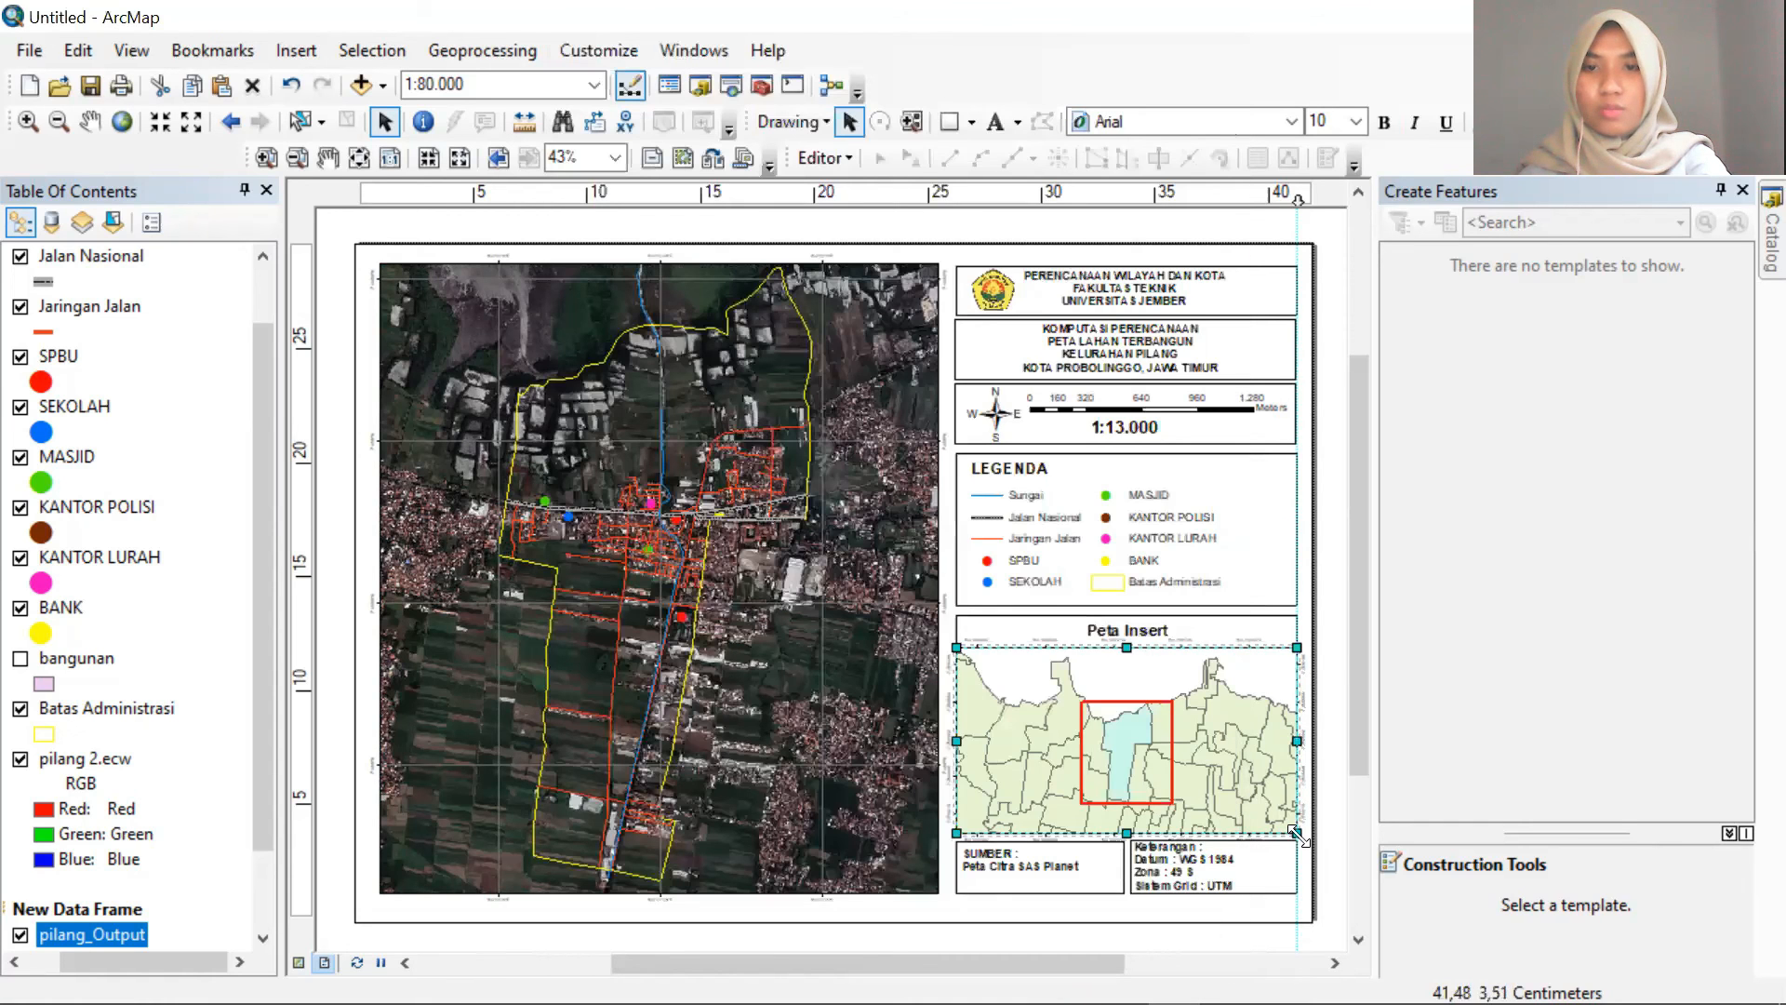
Shrink the inset map frame and centre it inside the box below the Peta Insert title so its grid labels fit
drag(1284, 831, 1257, 814)
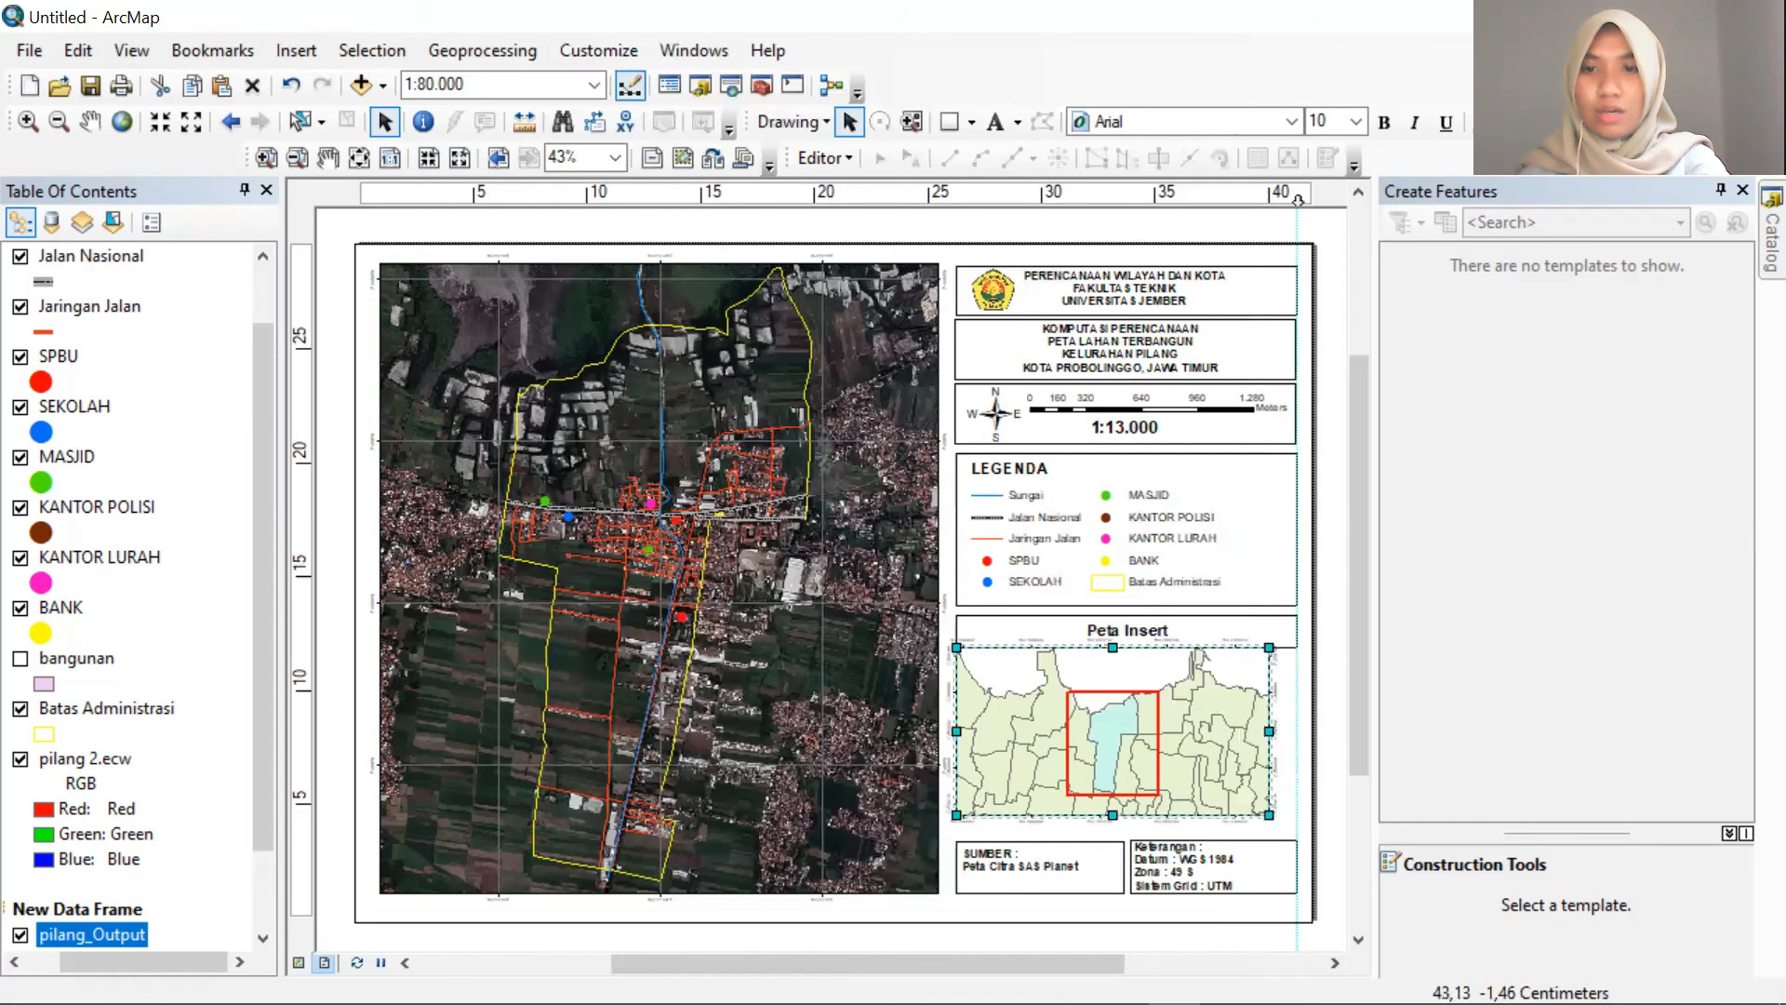
click(1335, 963)
click(1358, 940)
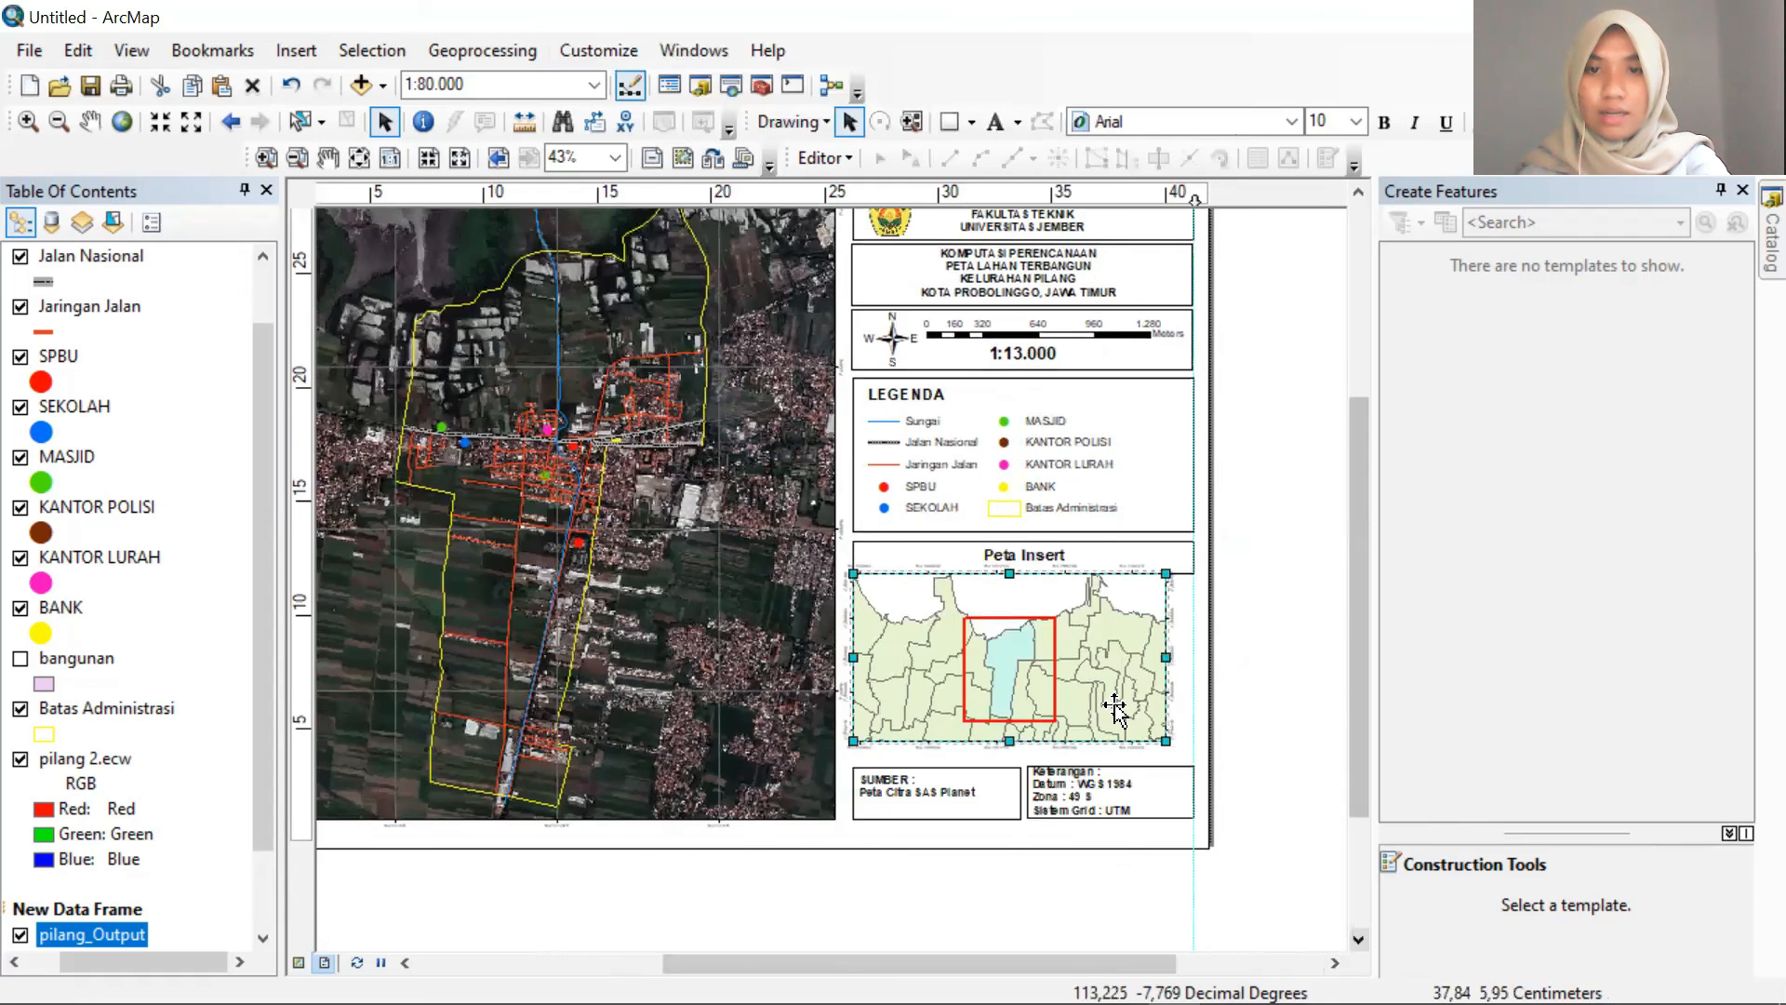
scroll(1116, 705, down, 2)
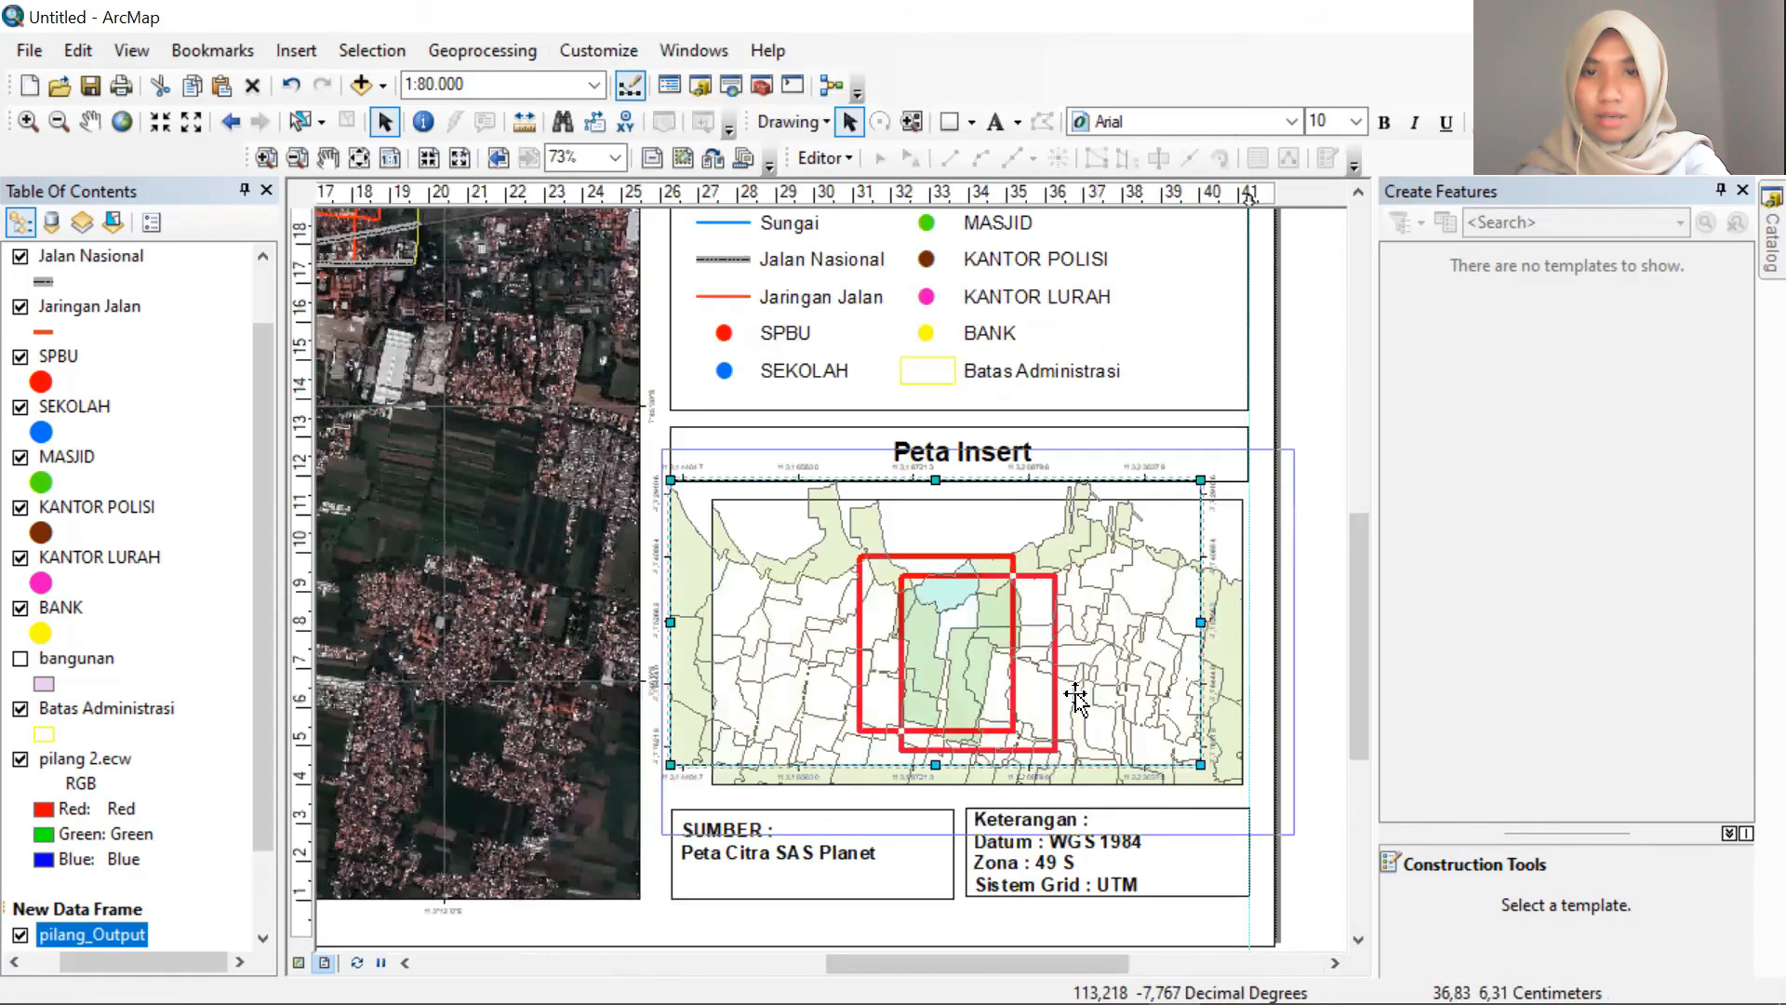
scroll(1070, 685, up, 1)
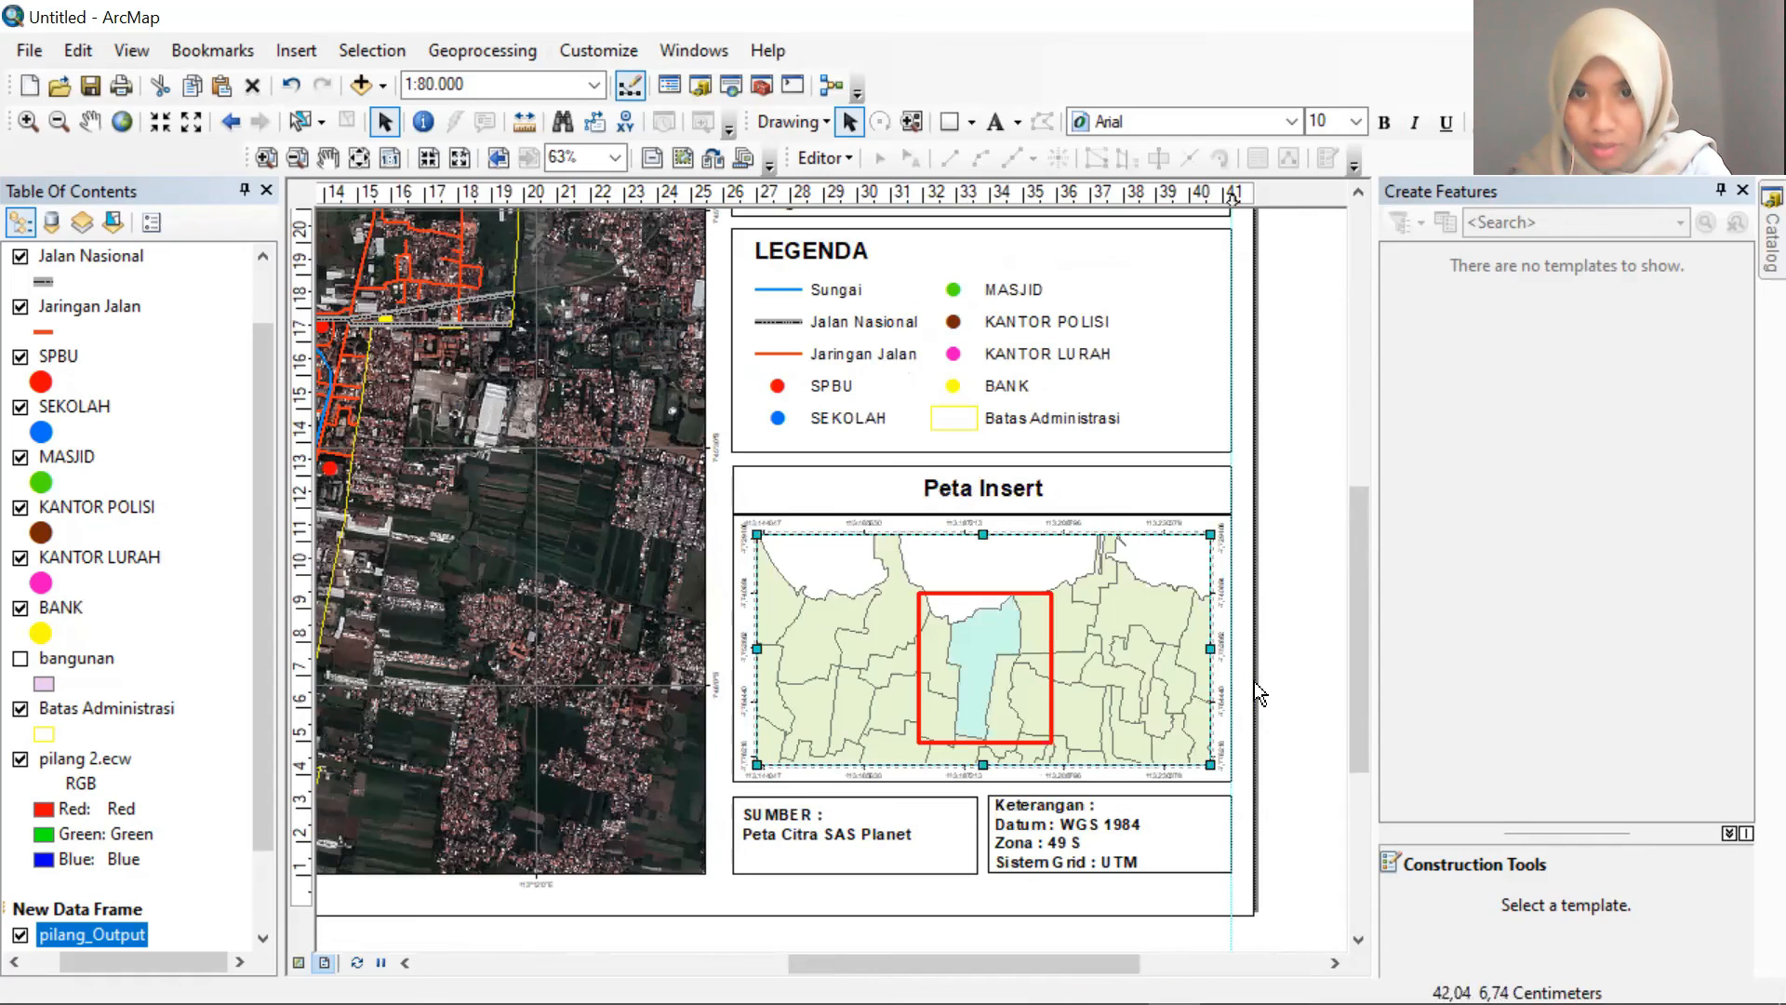
click(1306, 640)
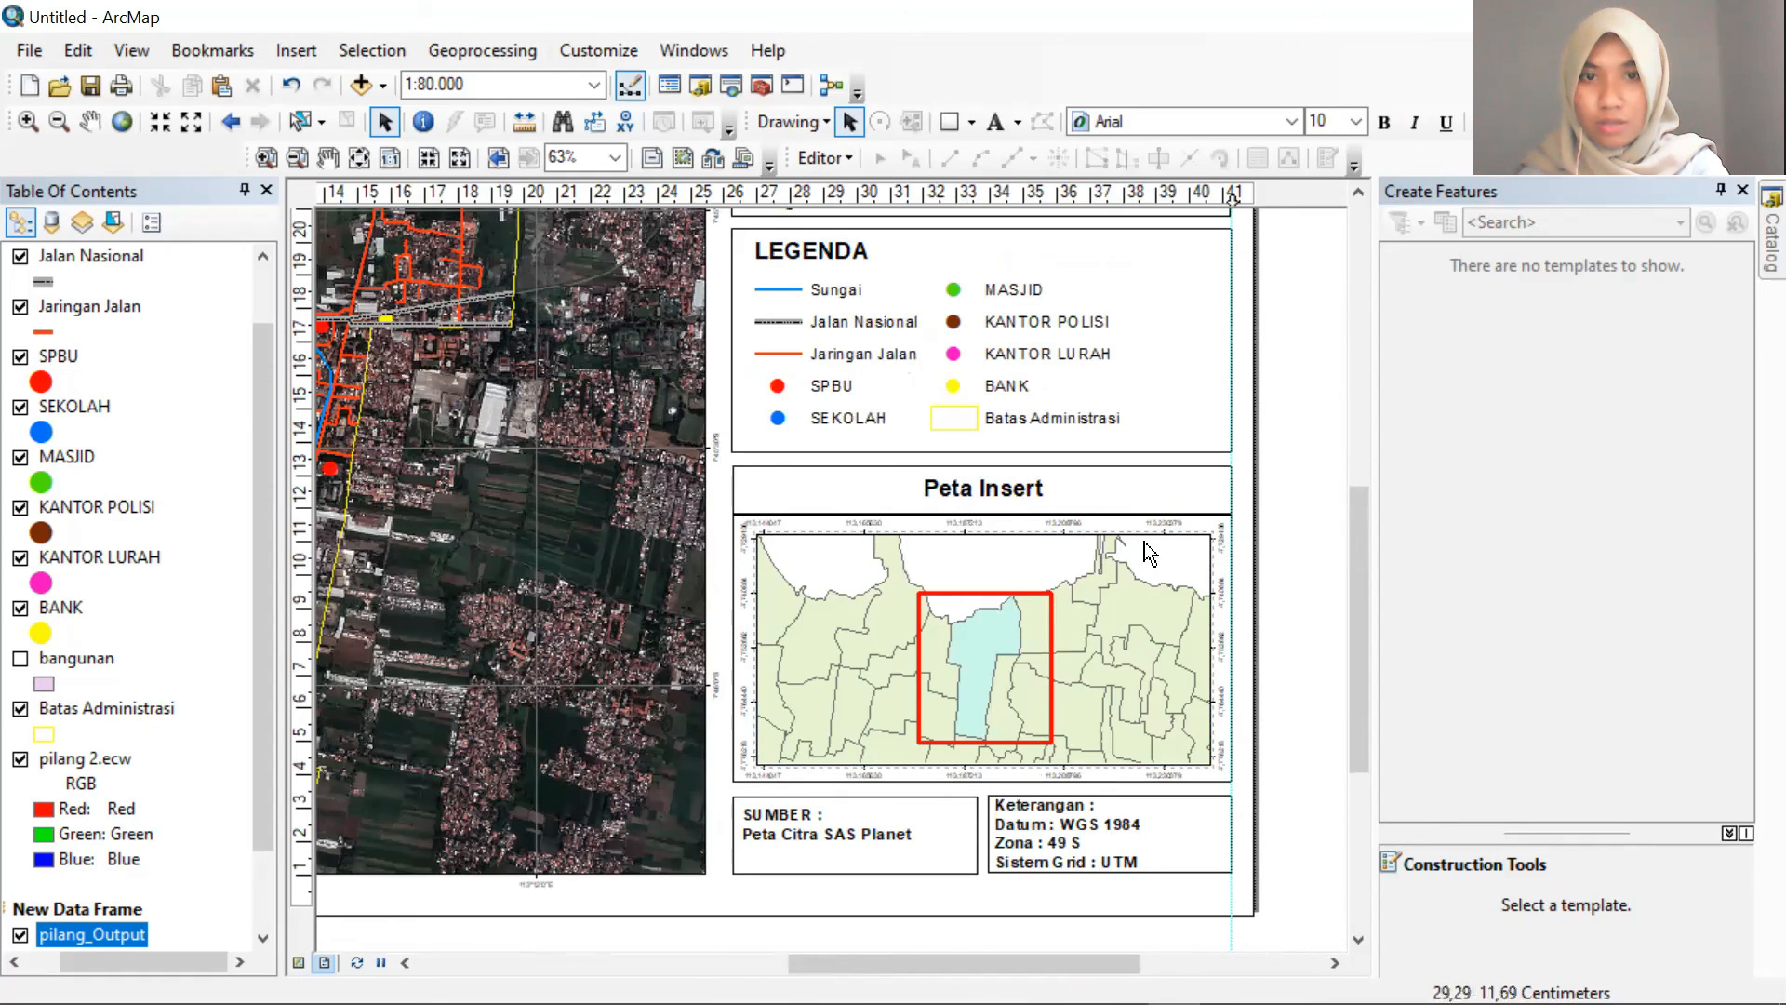
Examine the inset map's grid labels up close and the overall composition of the finished layout page
scroll(865, 690, up, 2)
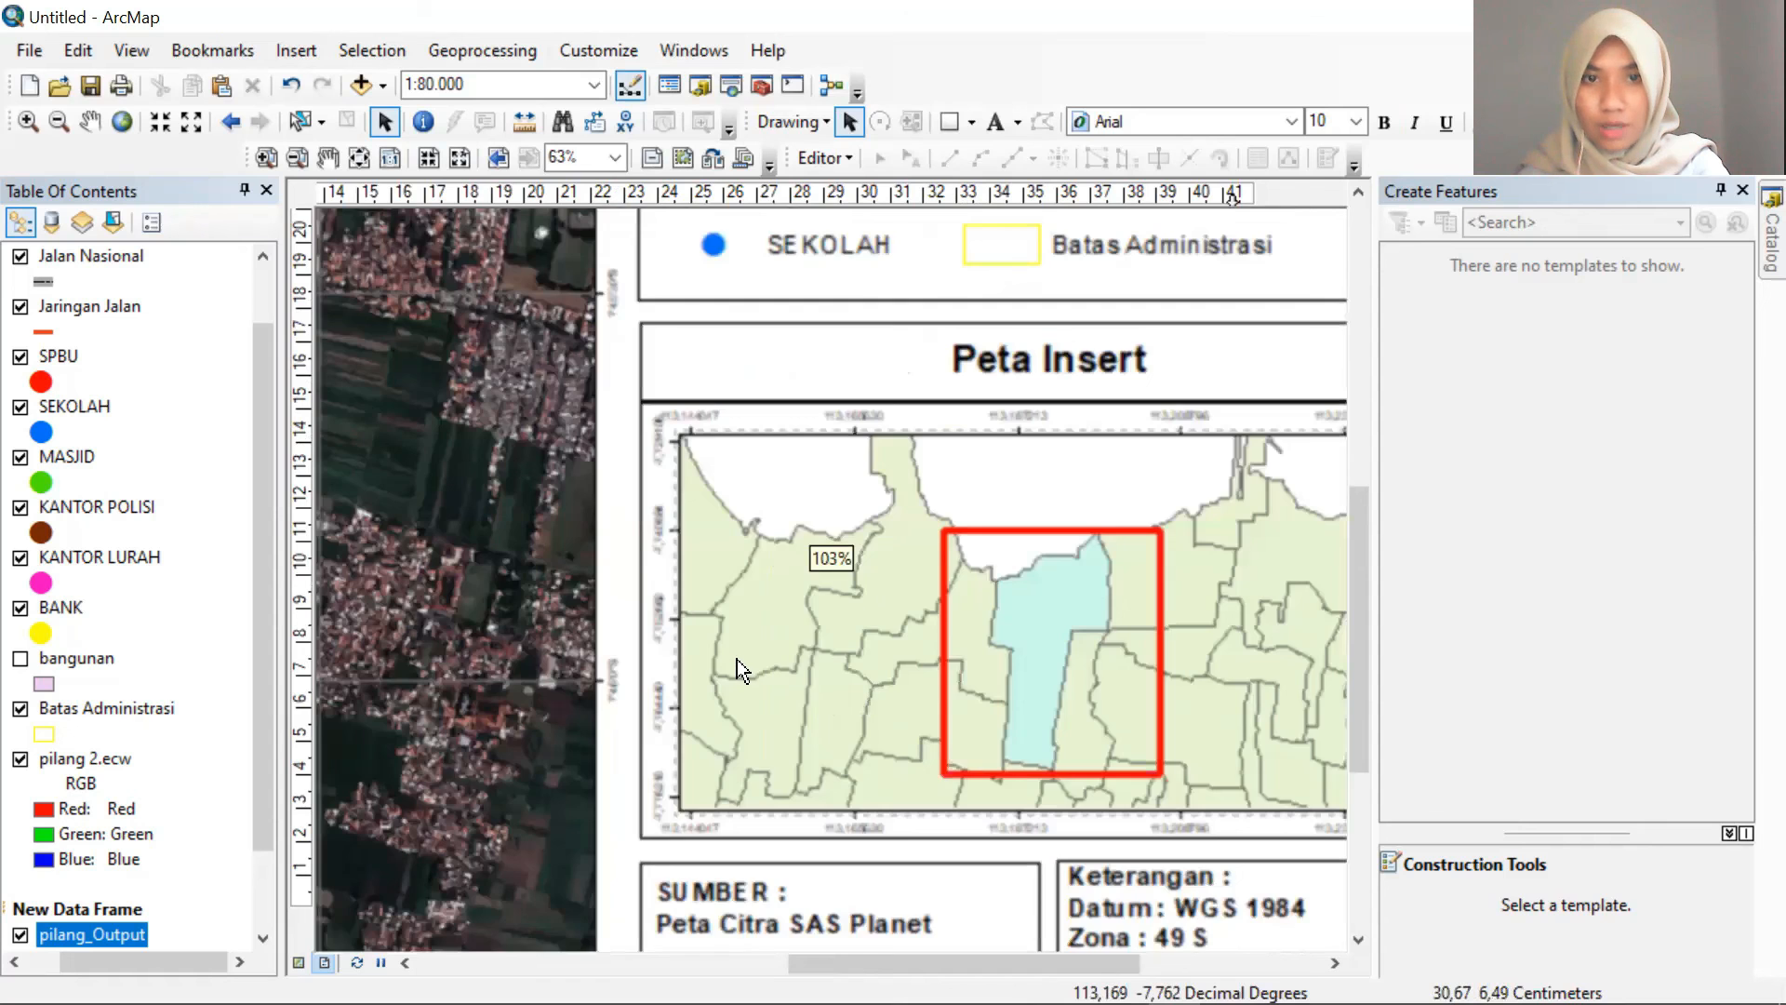
scroll(737, 658, down, 2)
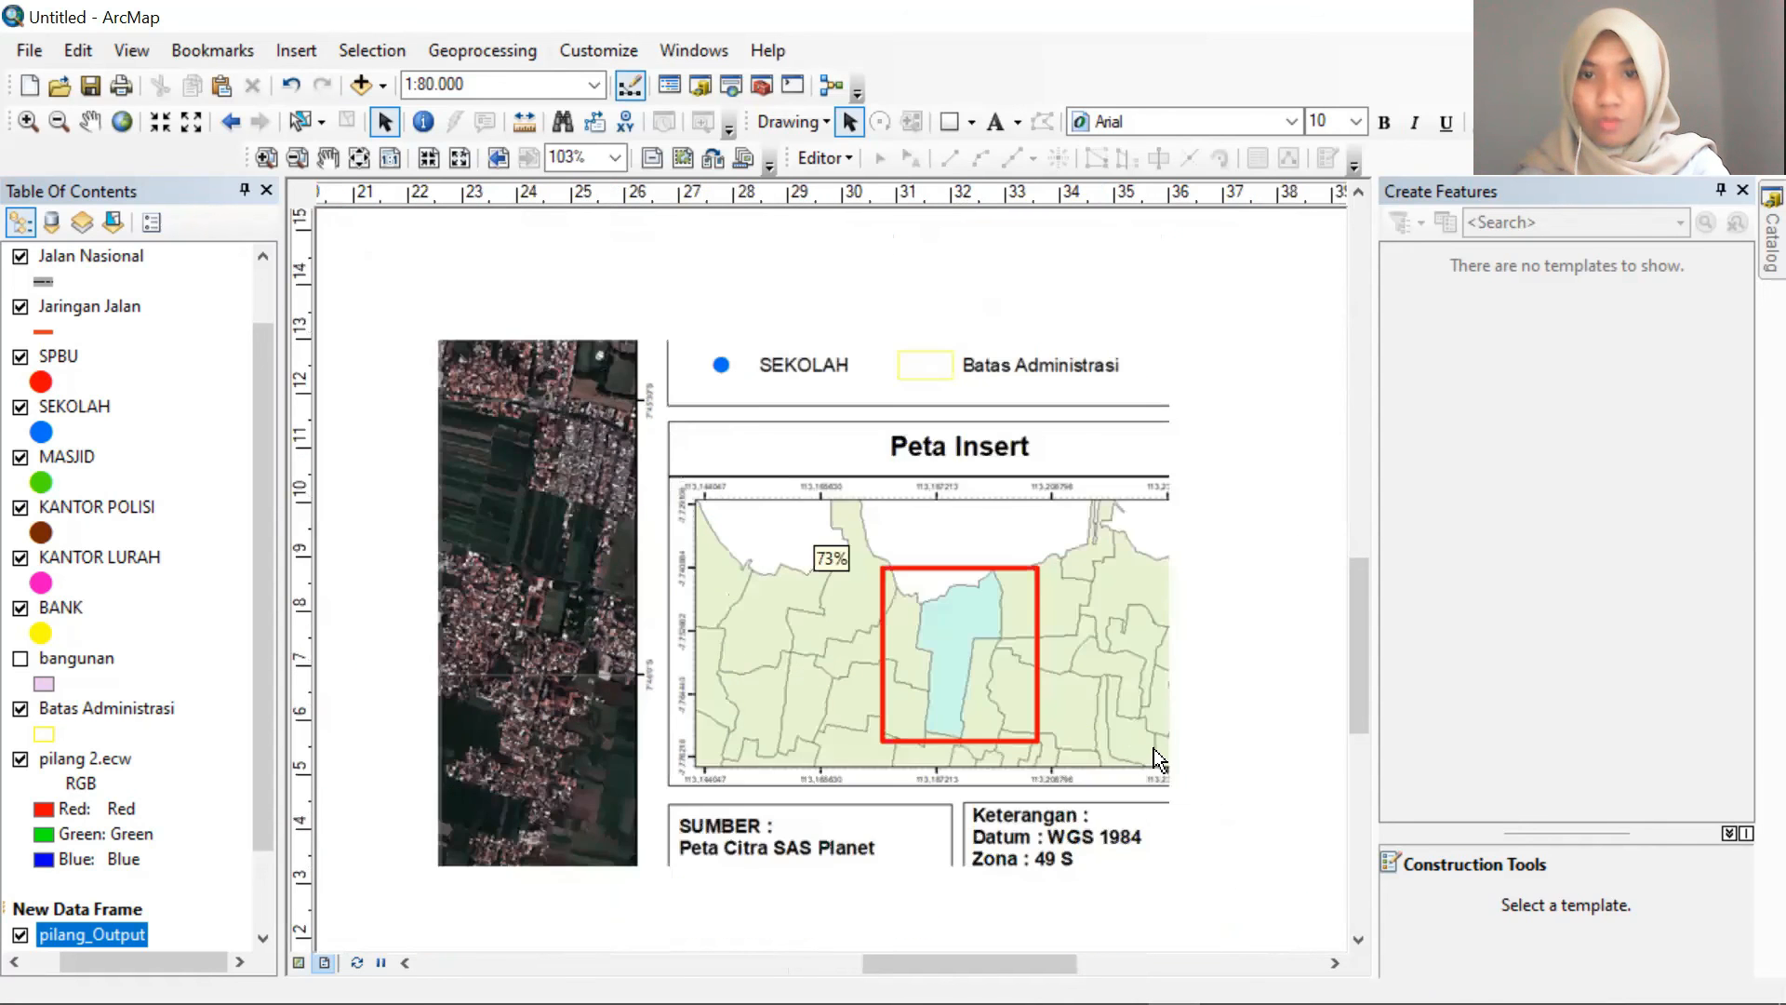
scroll(1154, 748, down, 1)
scroll(991, 461, up, 2)
scroll(1005, 527, down, 1)
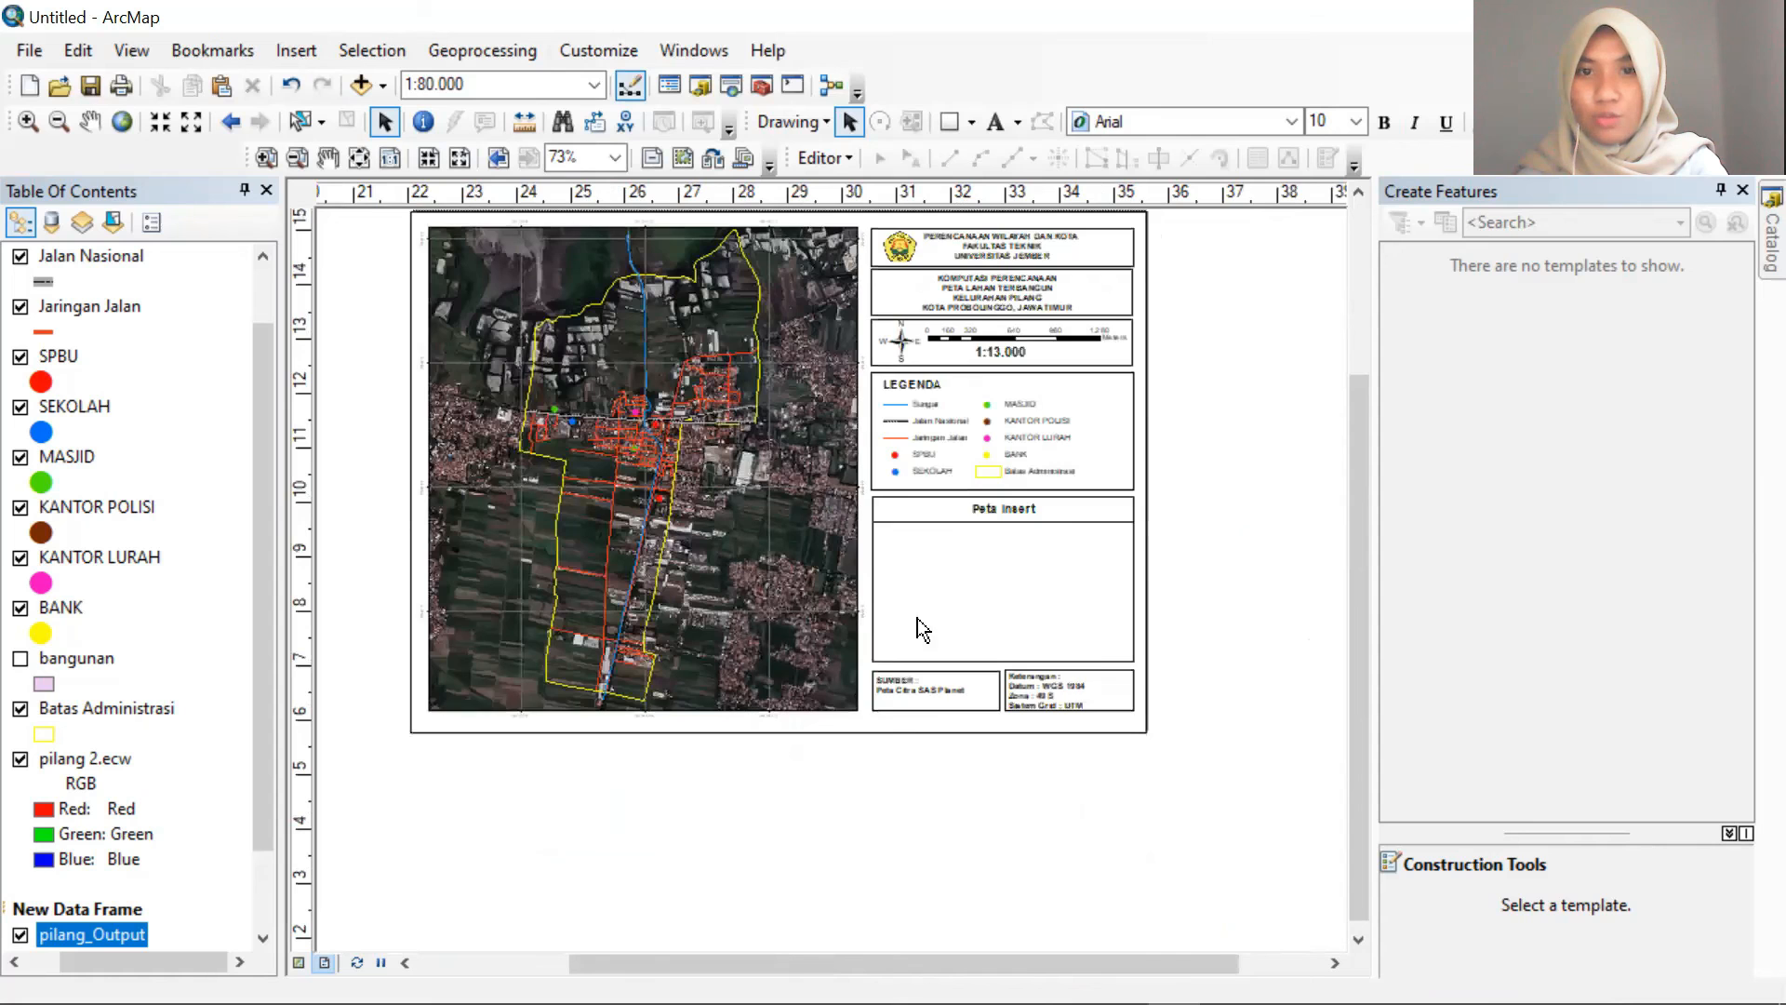
scroll(1354, 473, up, 1)
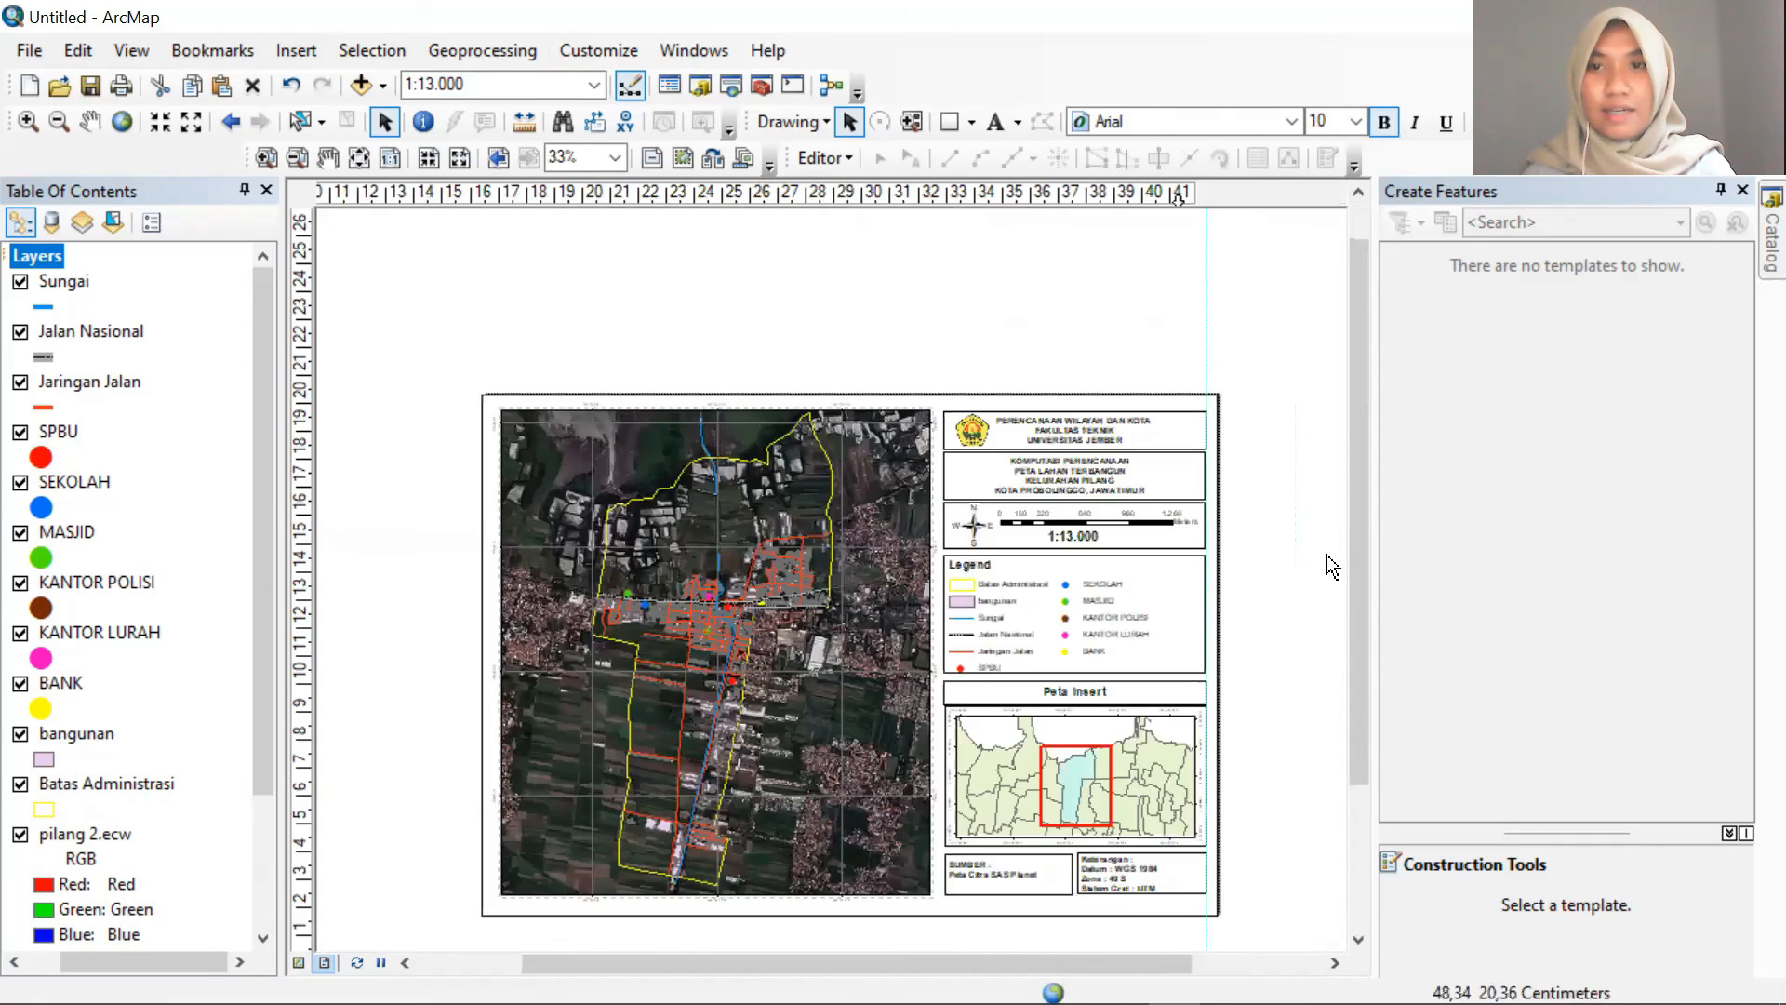
drag(1356, 546, 1351, 603)
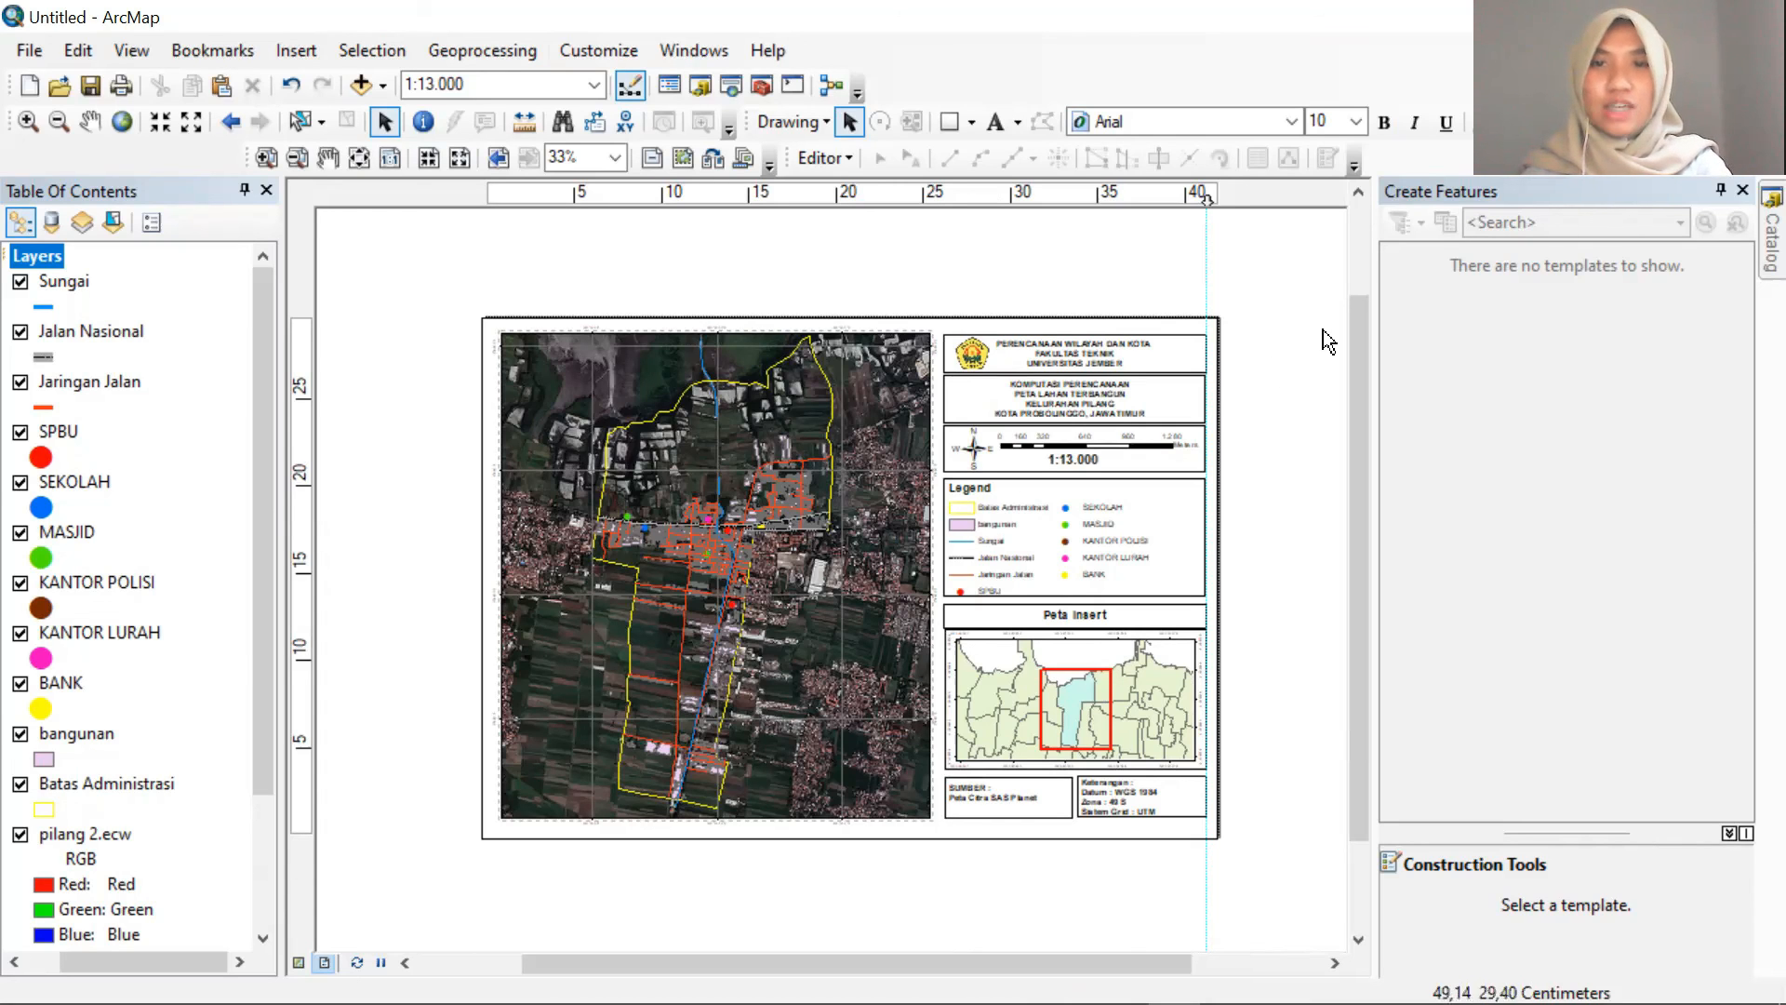
Start exporting the map to the Pictures library under the file name PETA KELURAHAN PILANG
click(35, 58)
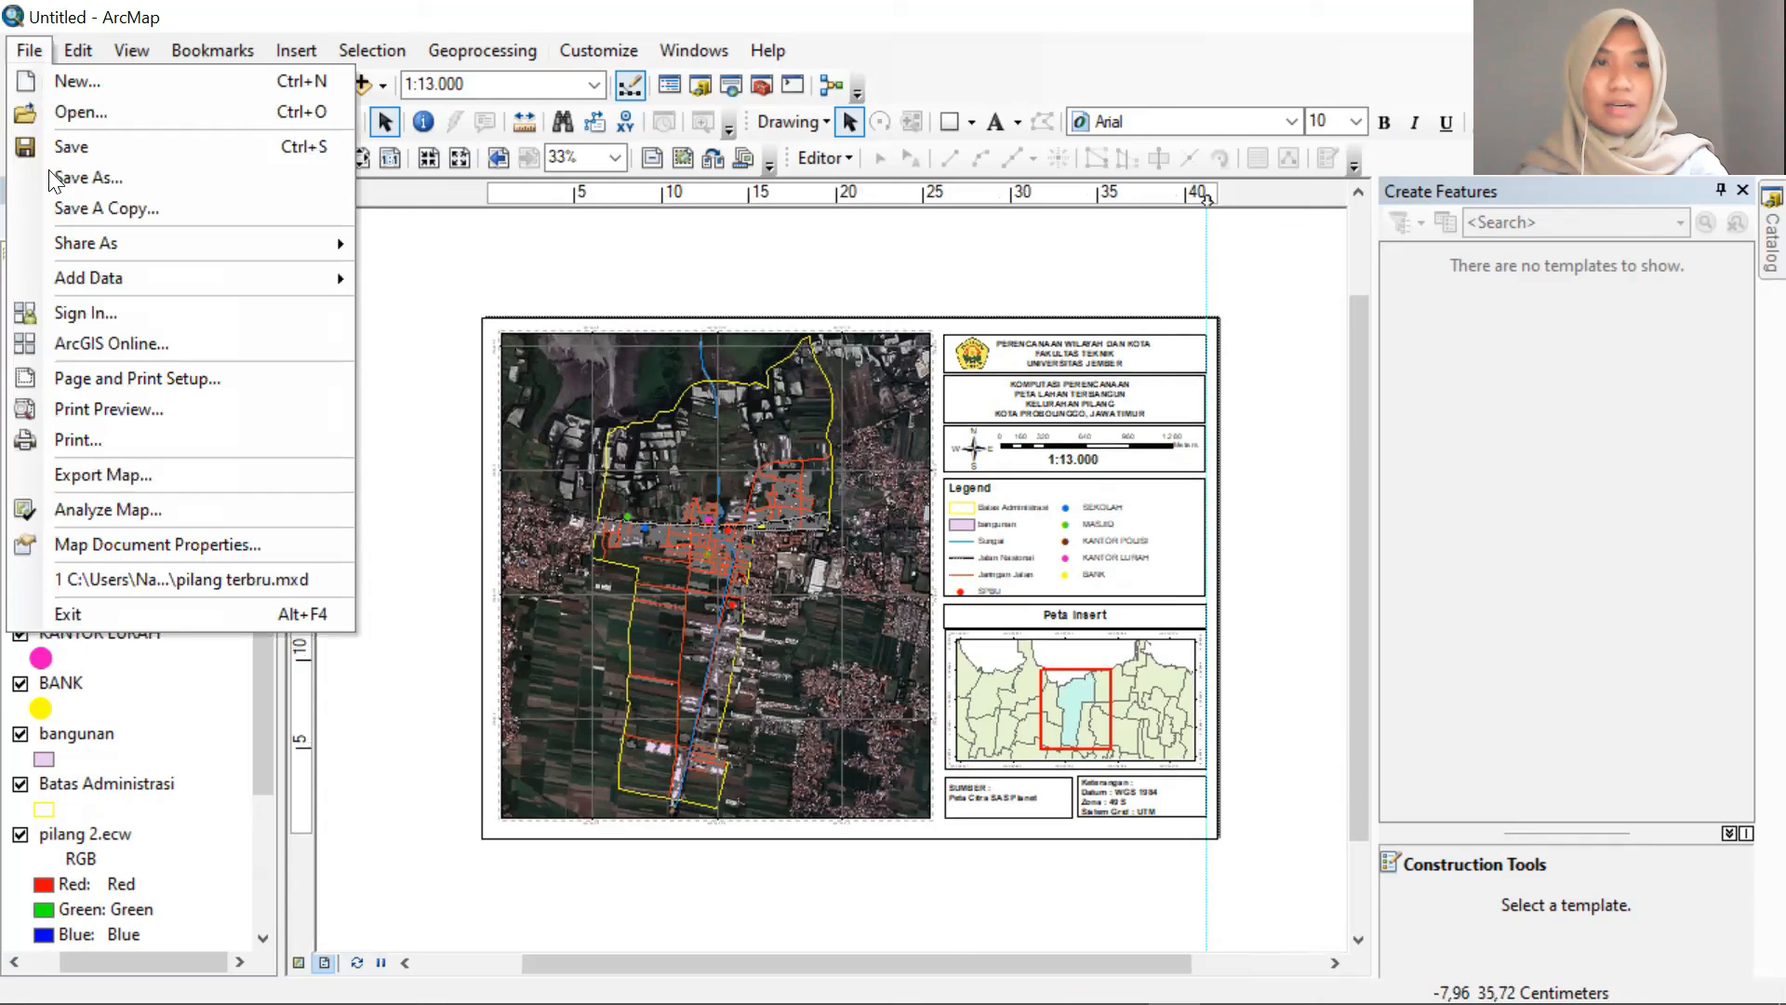
click(103, 483)
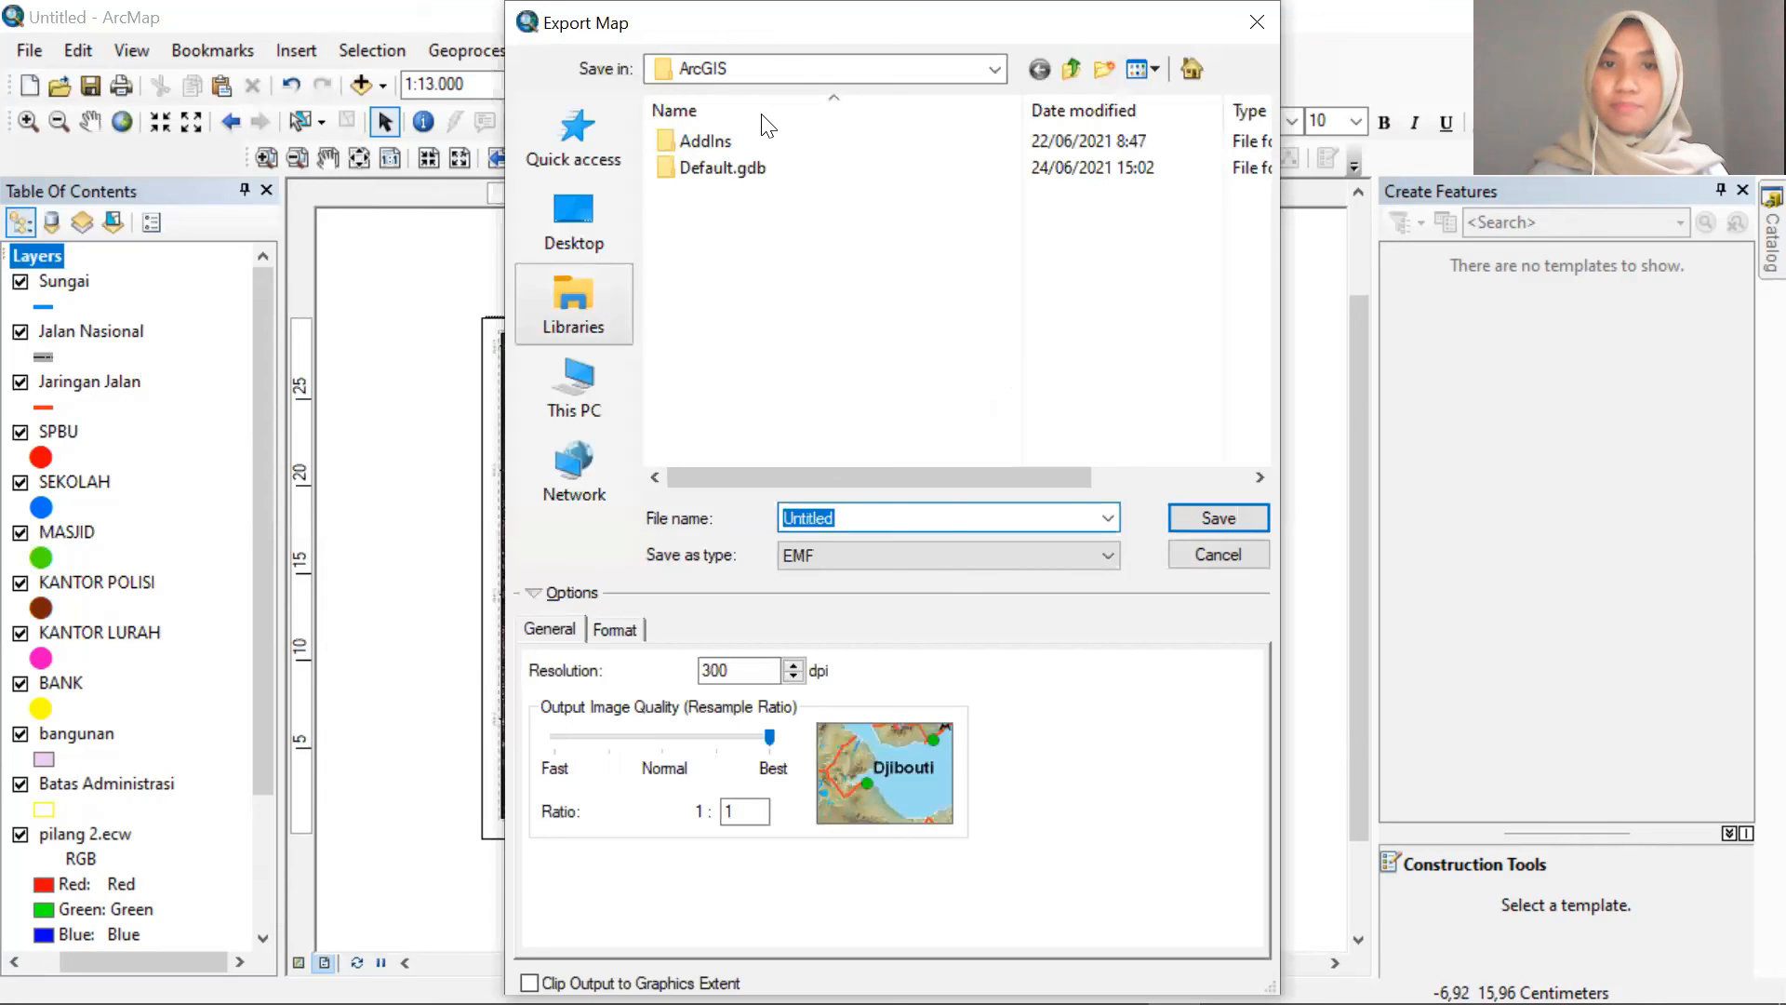
click(579, 374)
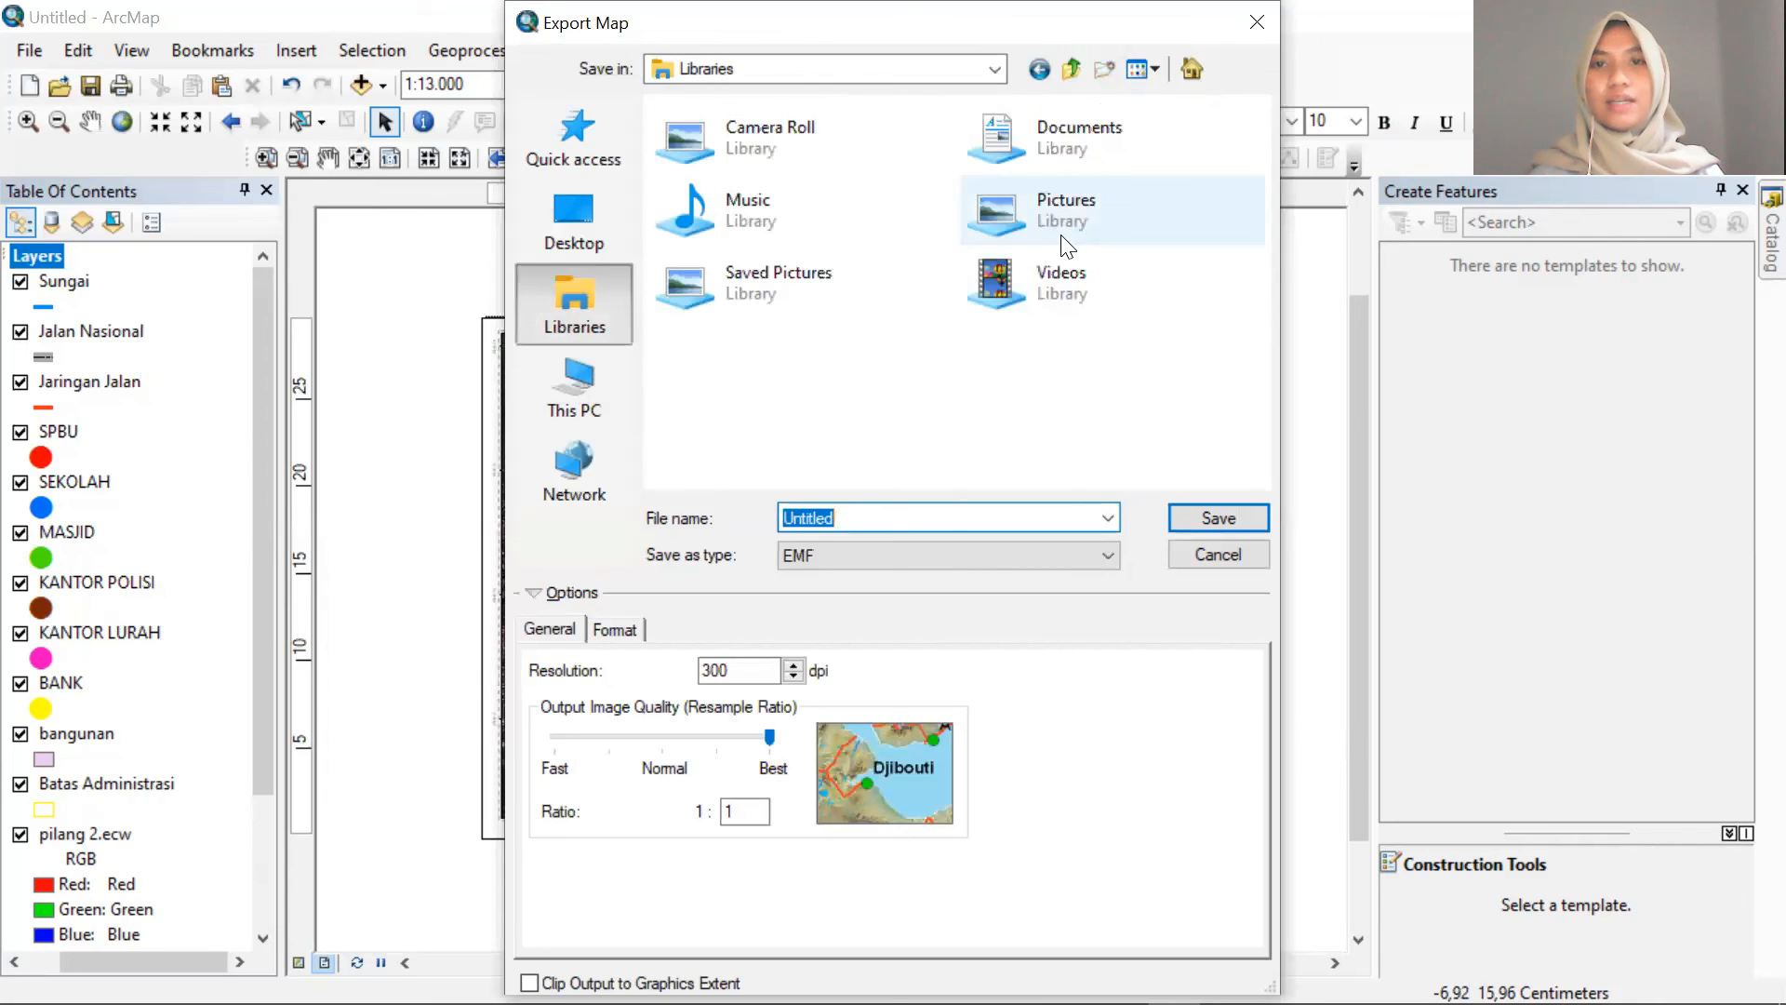
double_click(1058, 223)
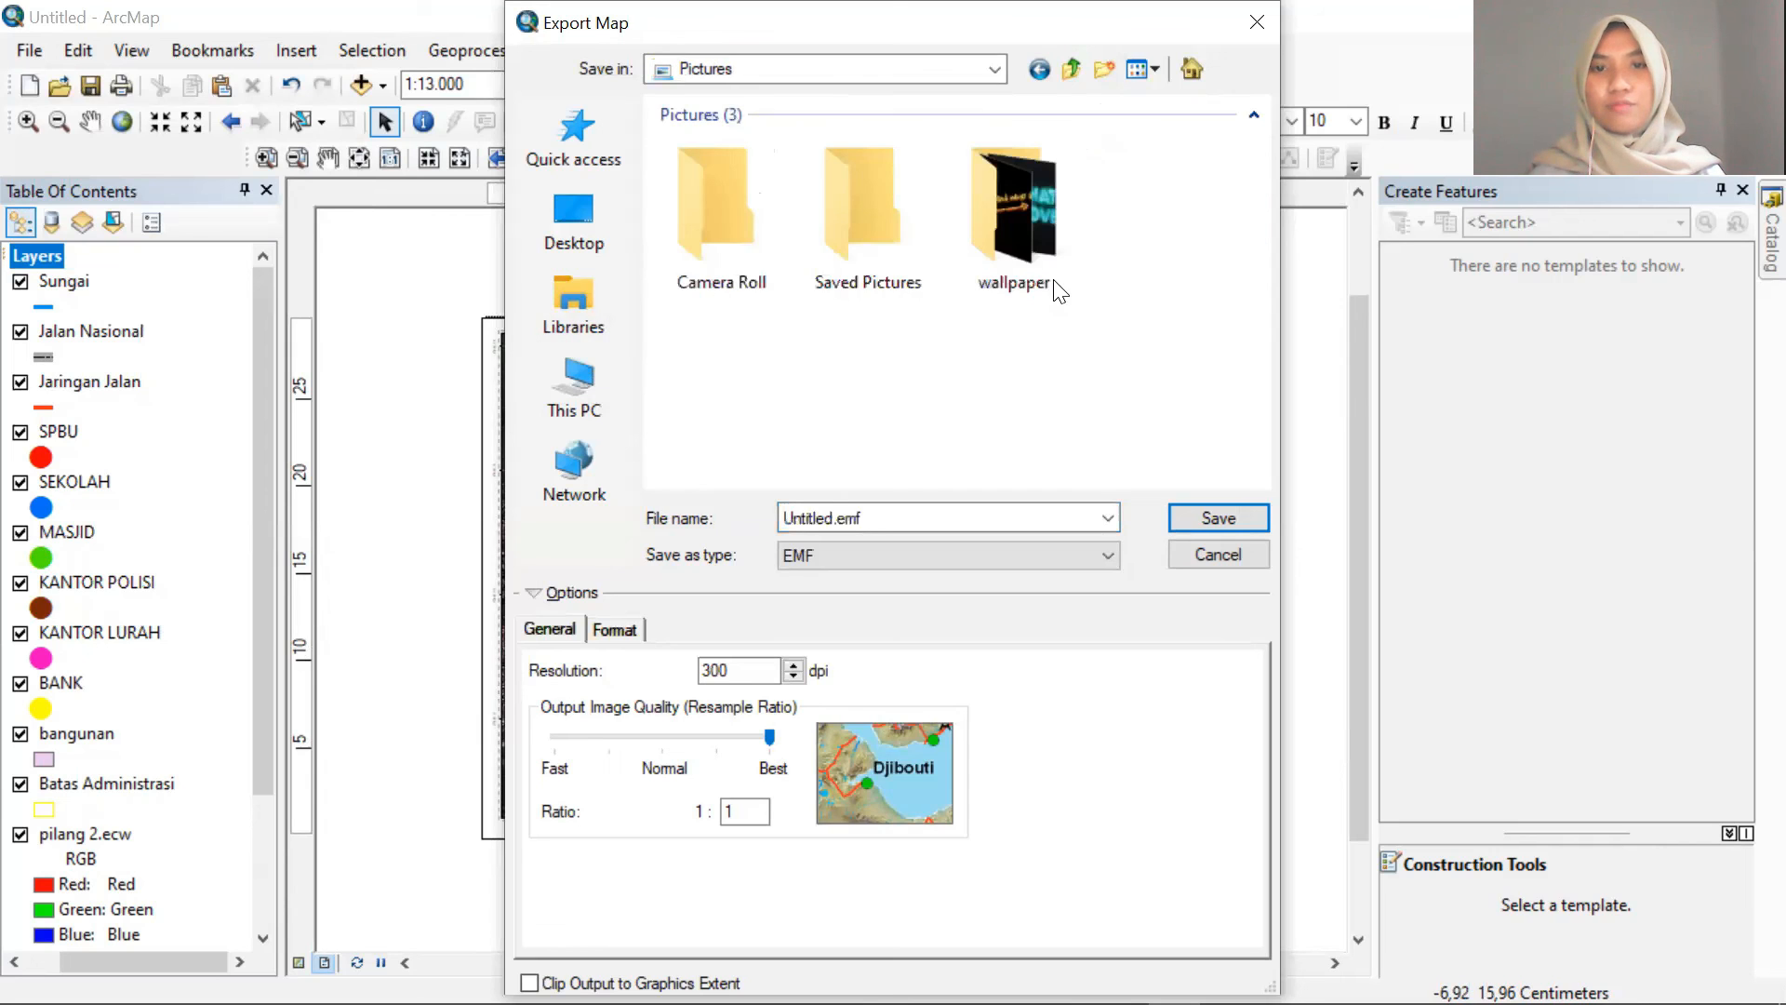
click(950, 528)
key(ctrl+a)
key(BackSpace)
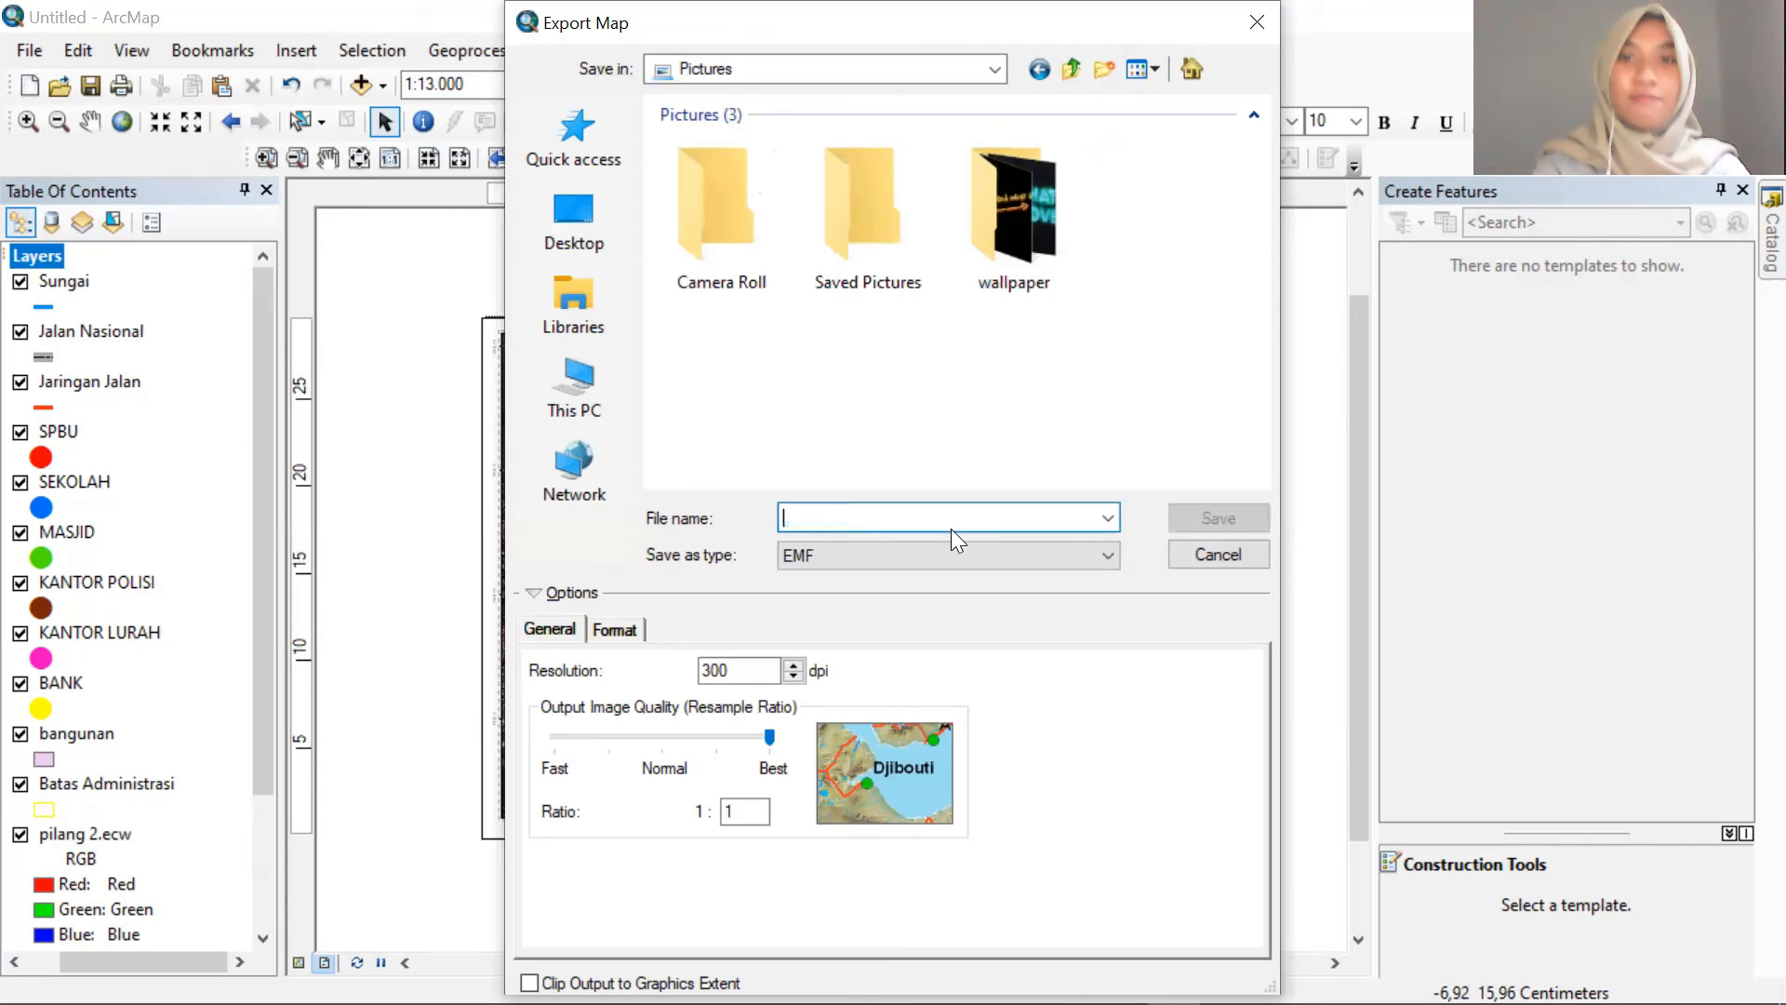
text(PE)
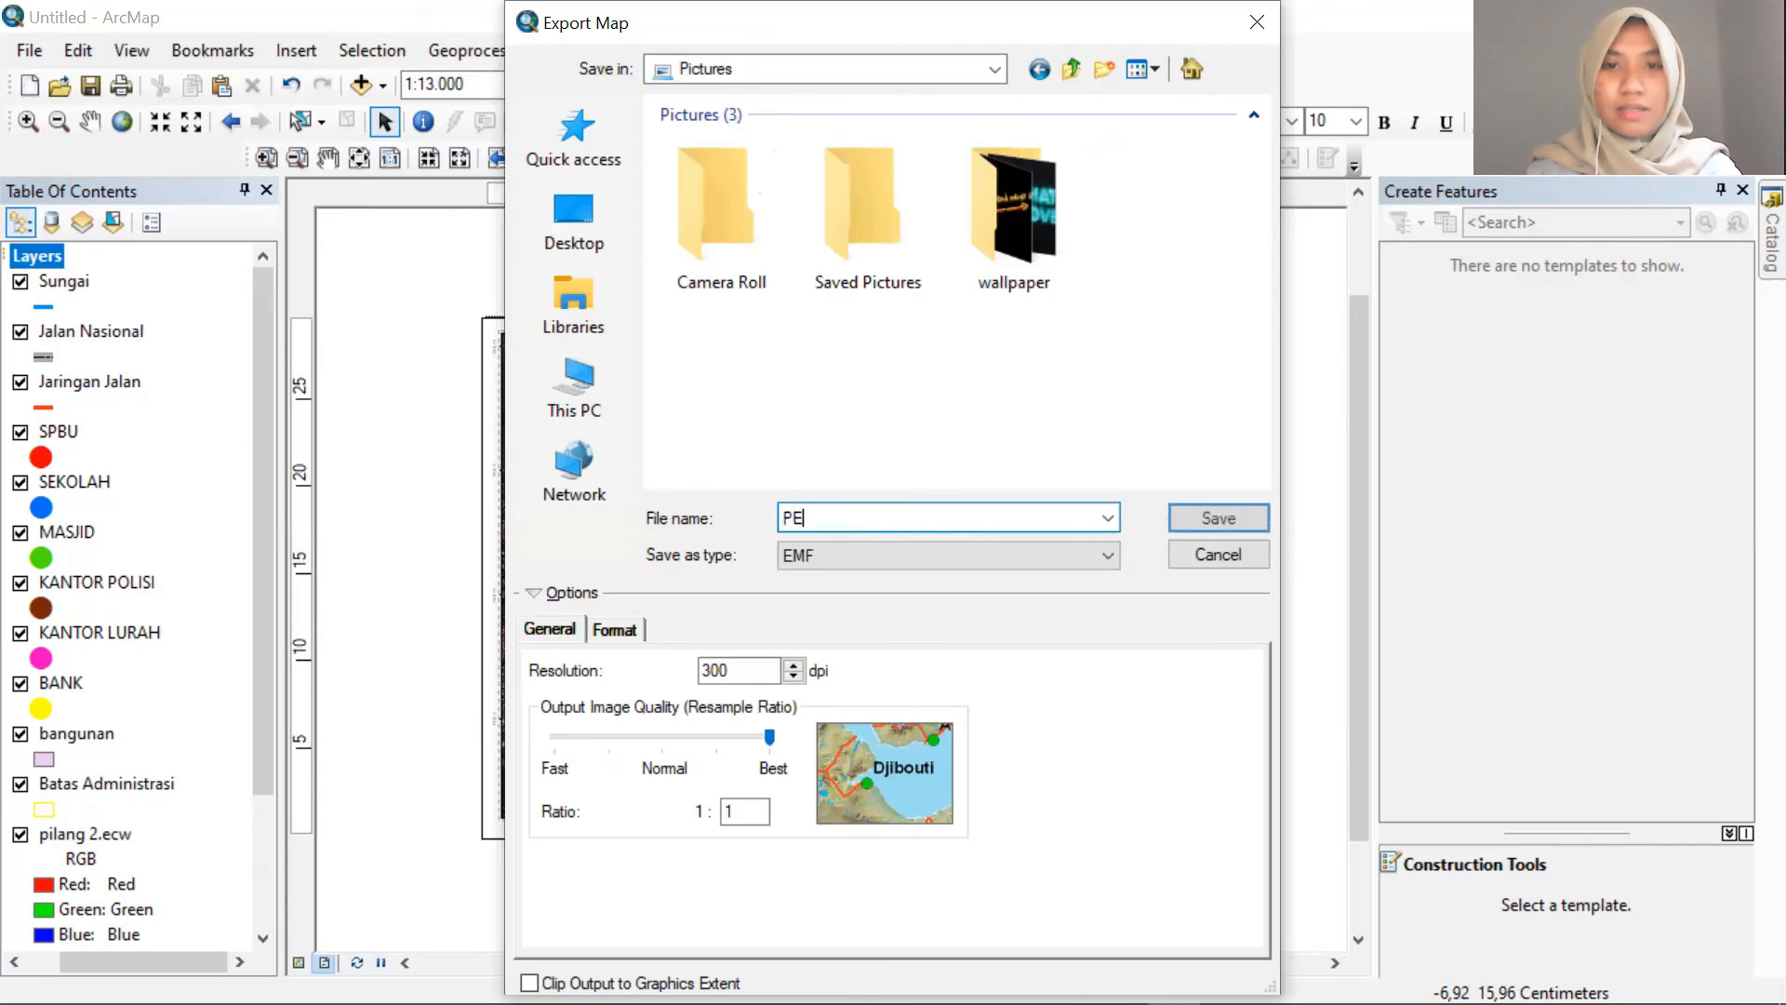
text(TA KELU)
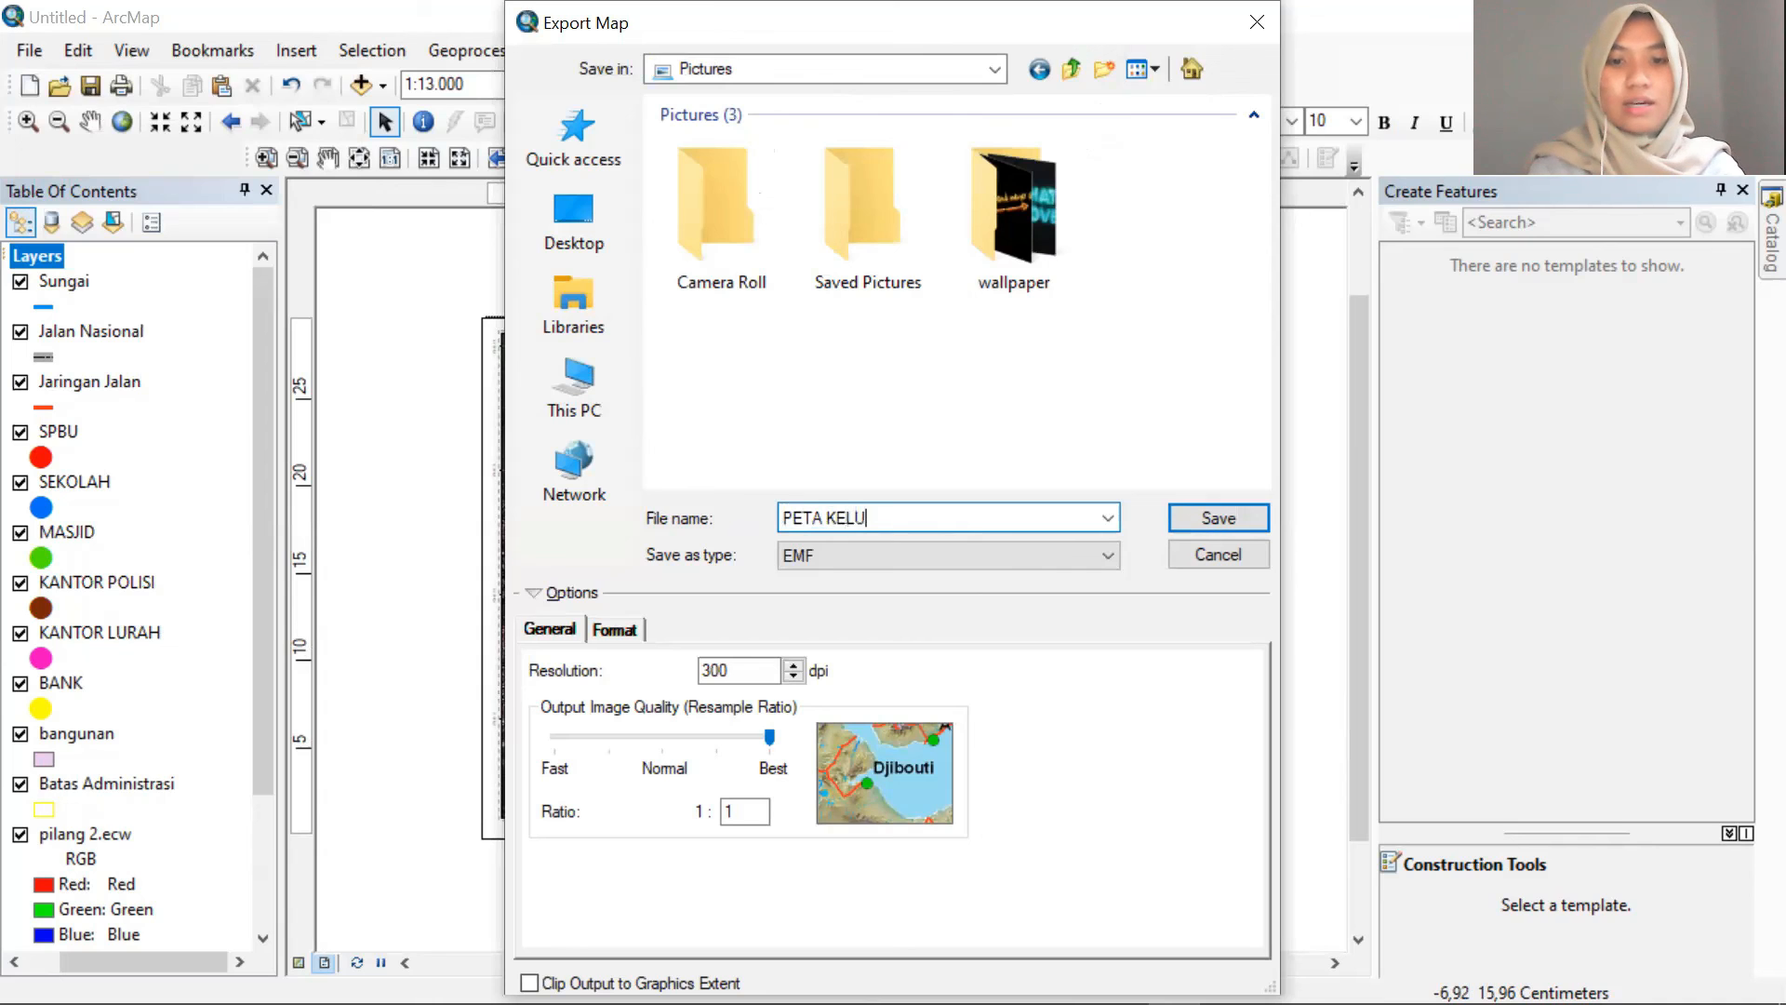
text(RAHAN PILANG)
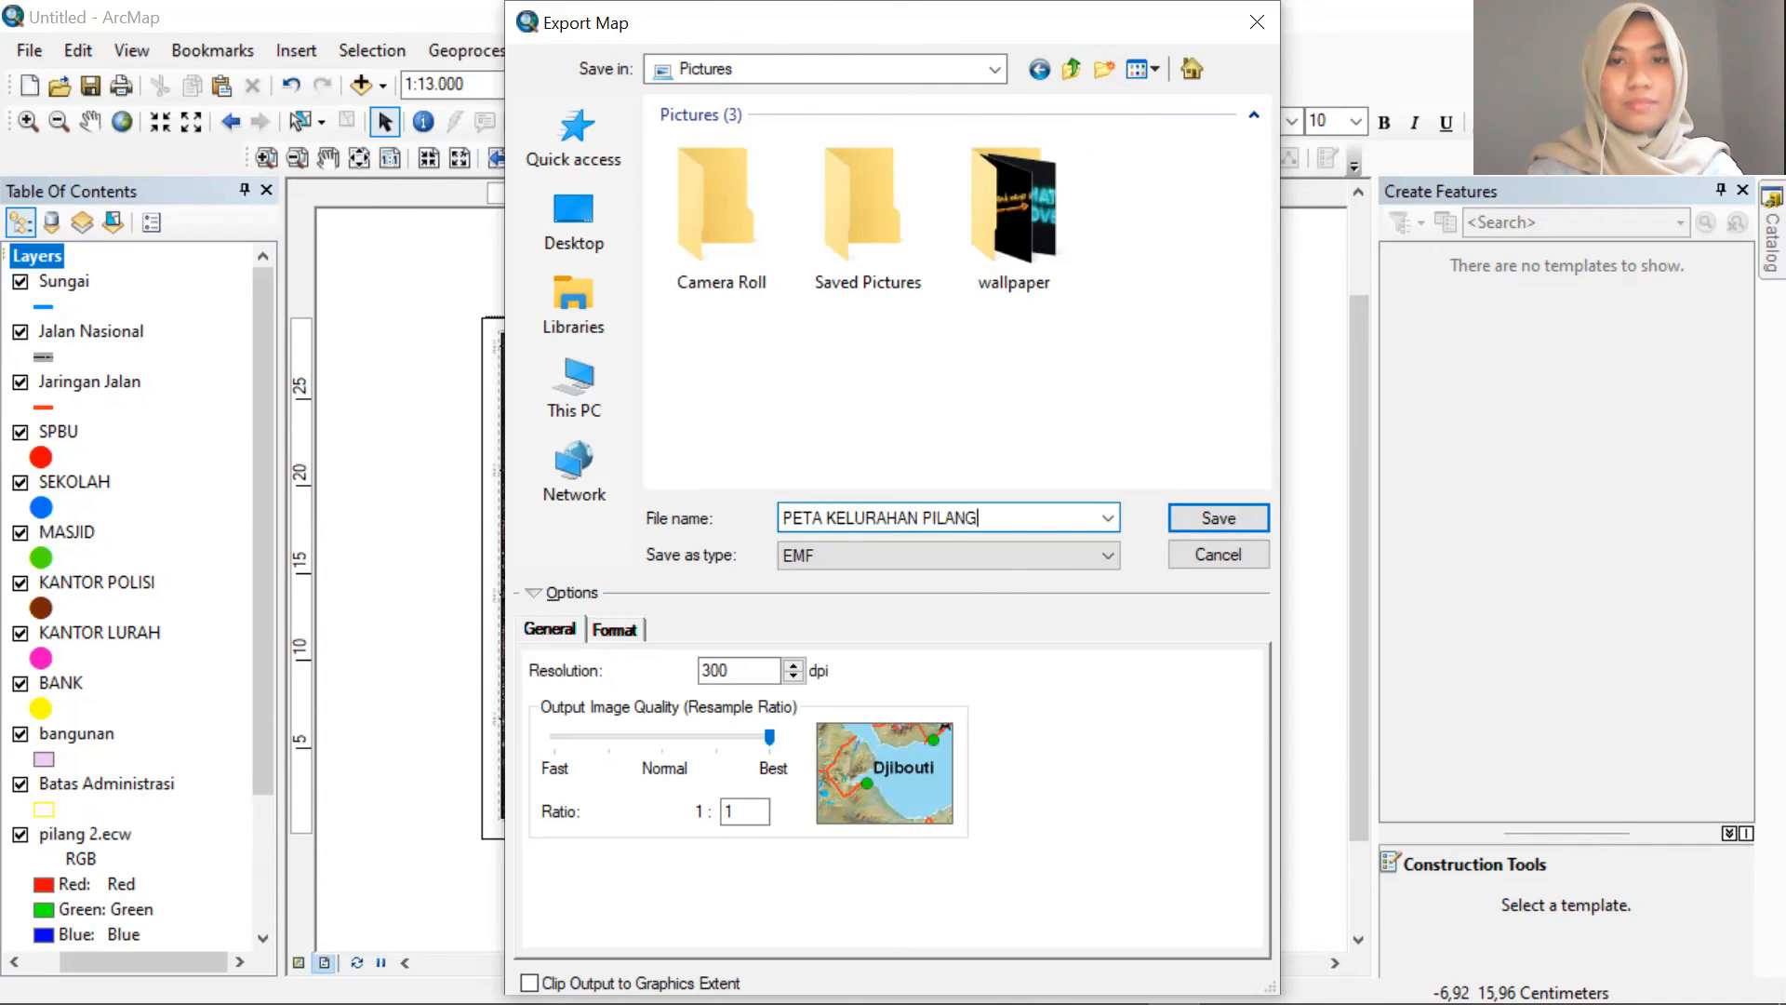
Choose PDF as the export file type and save the exported map
click(1033, 564)
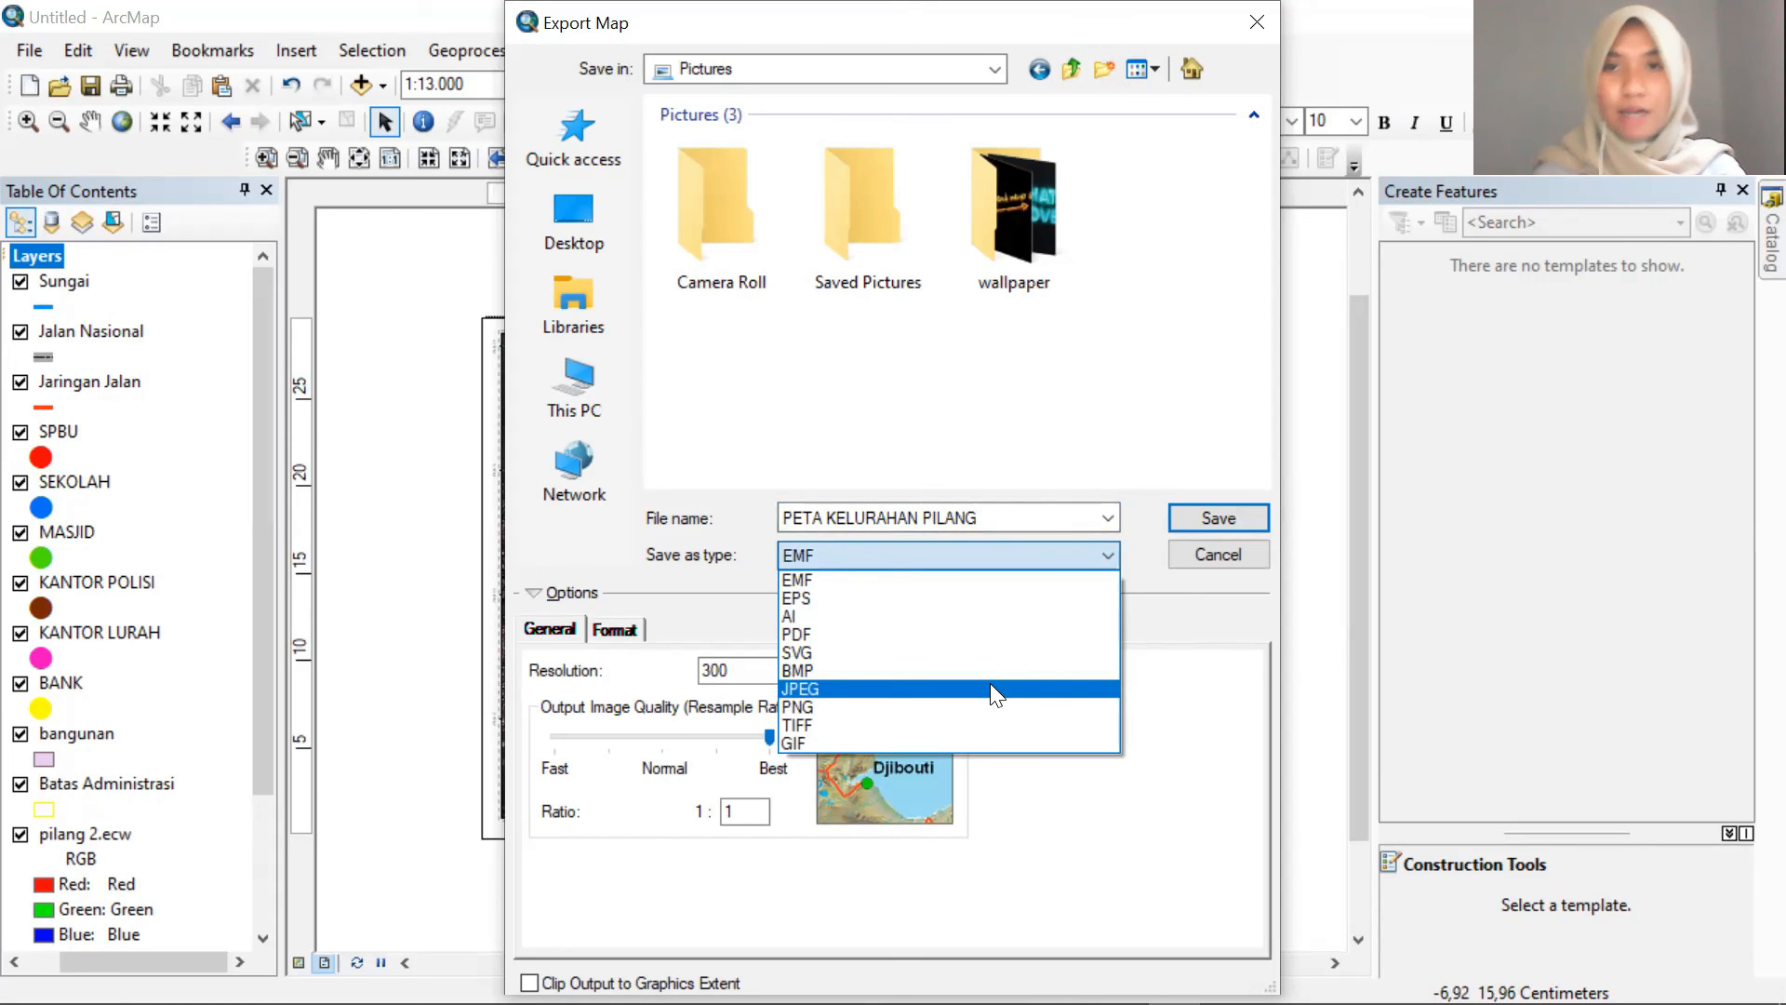
click(889, 632)
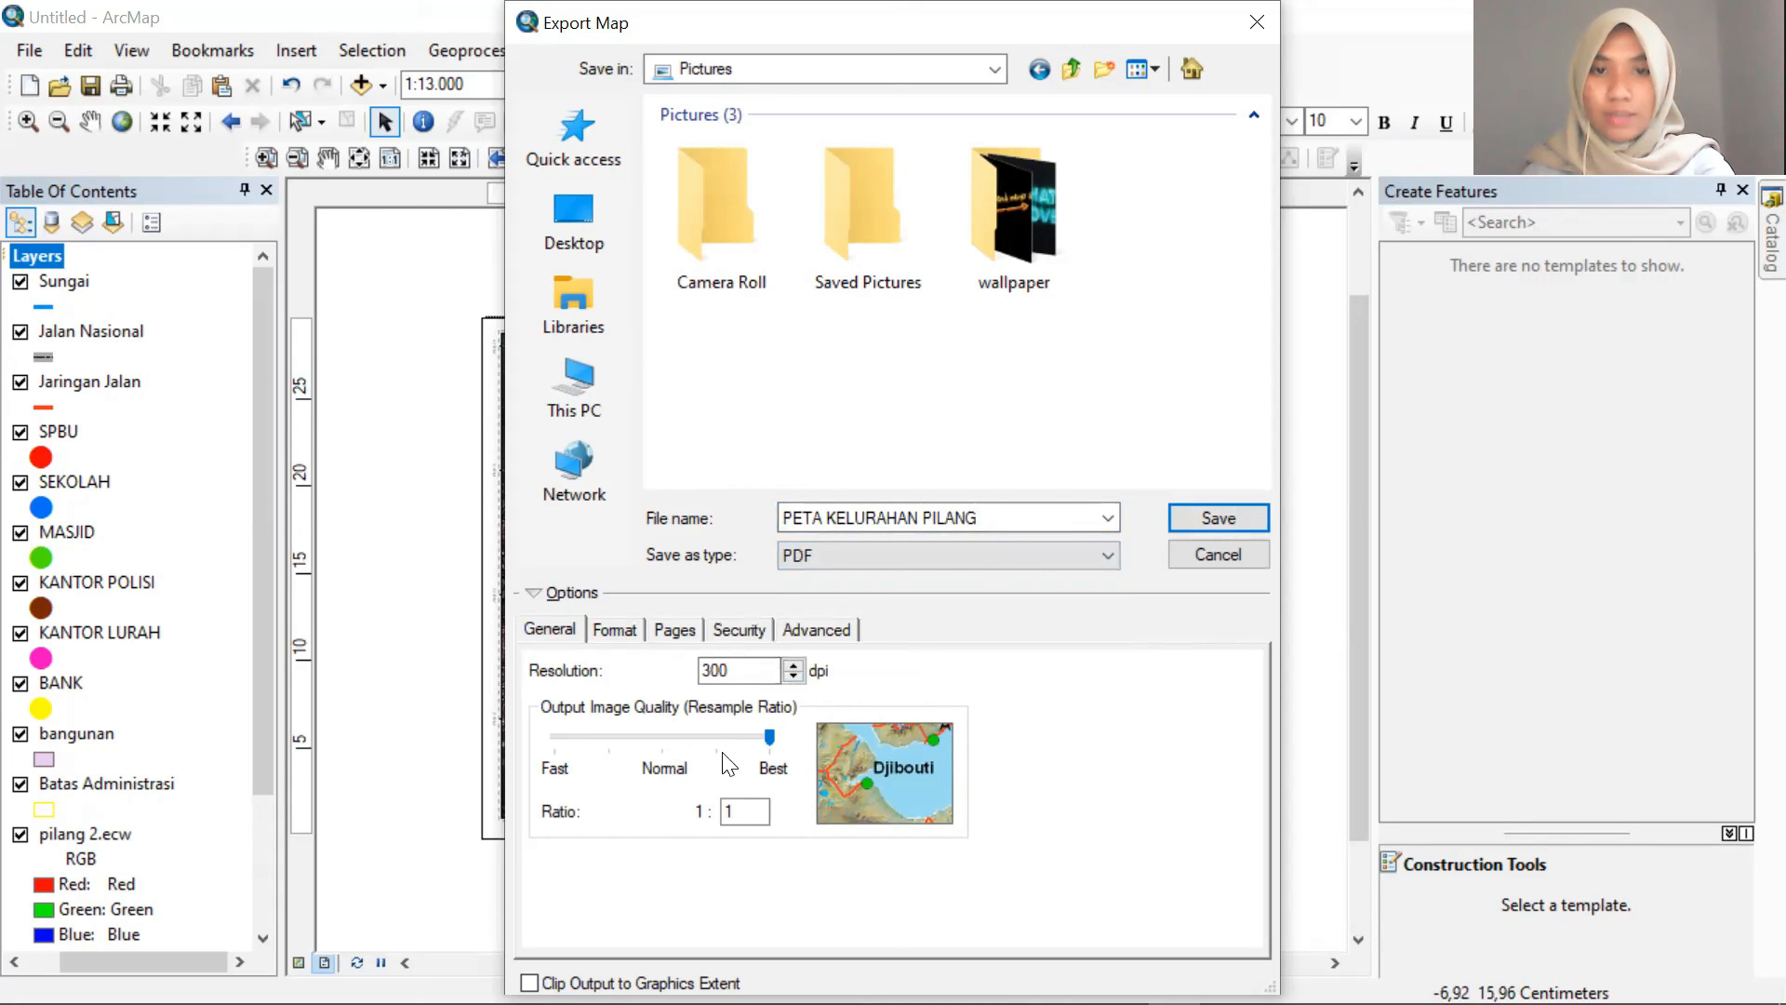
click(1220, 519)
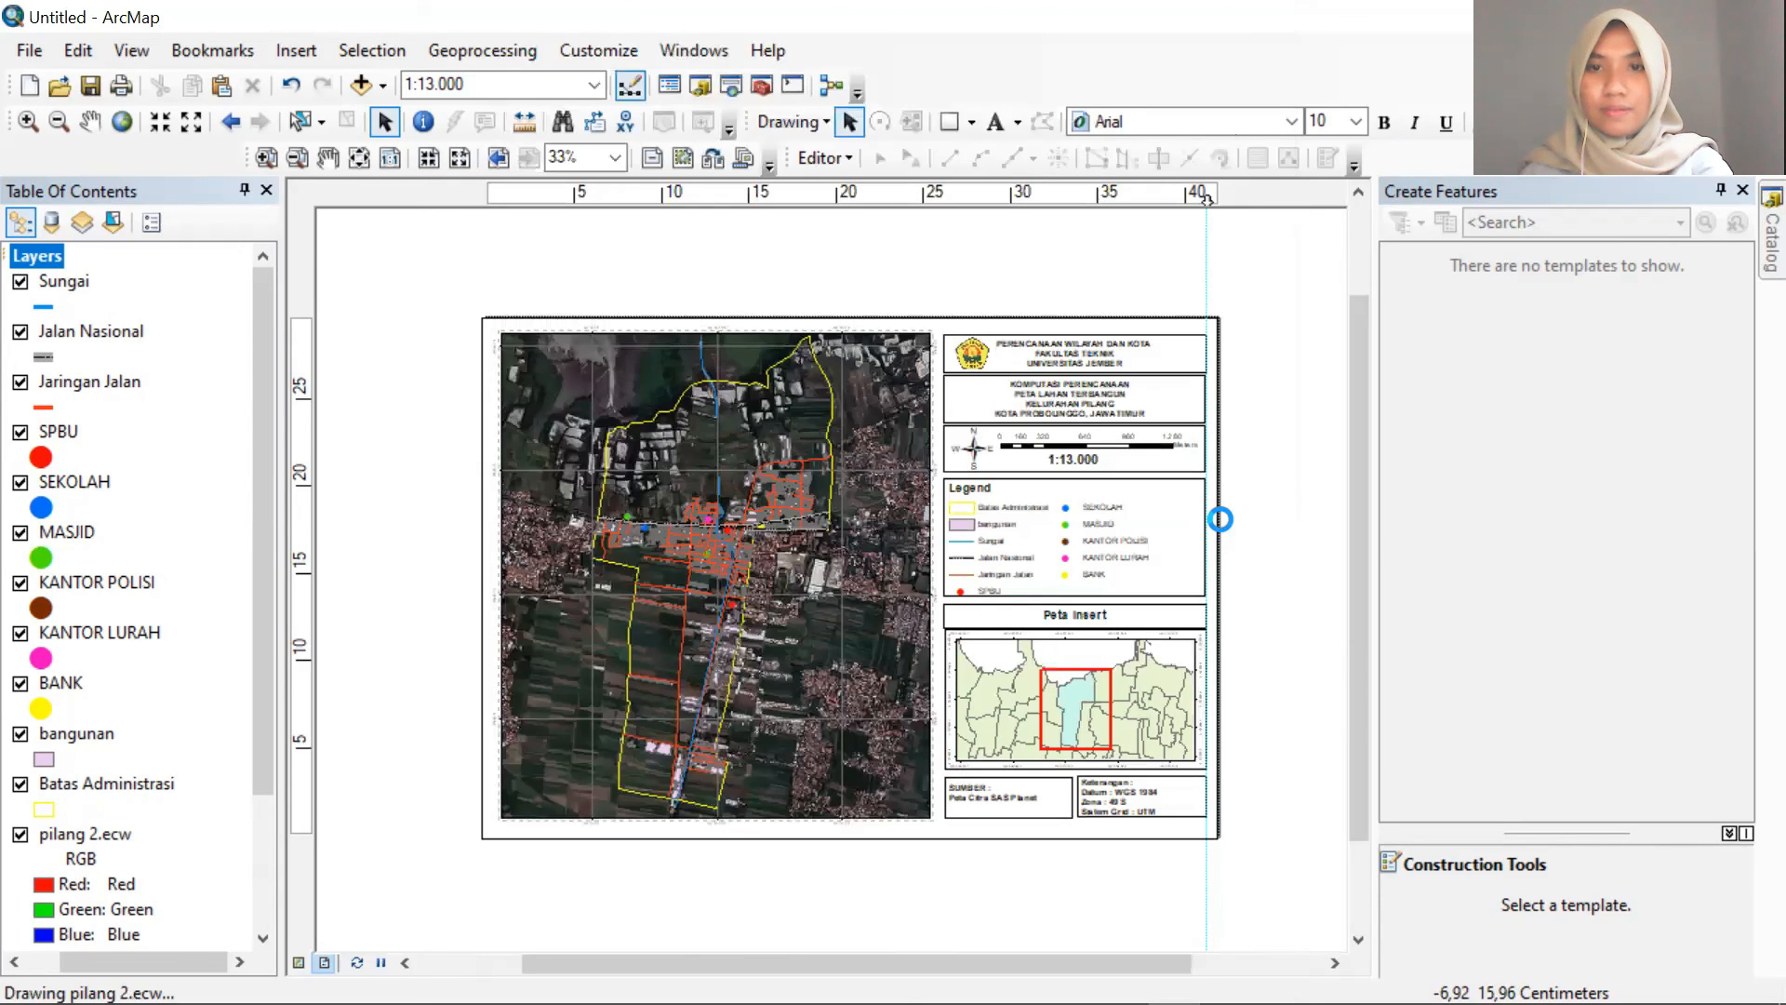